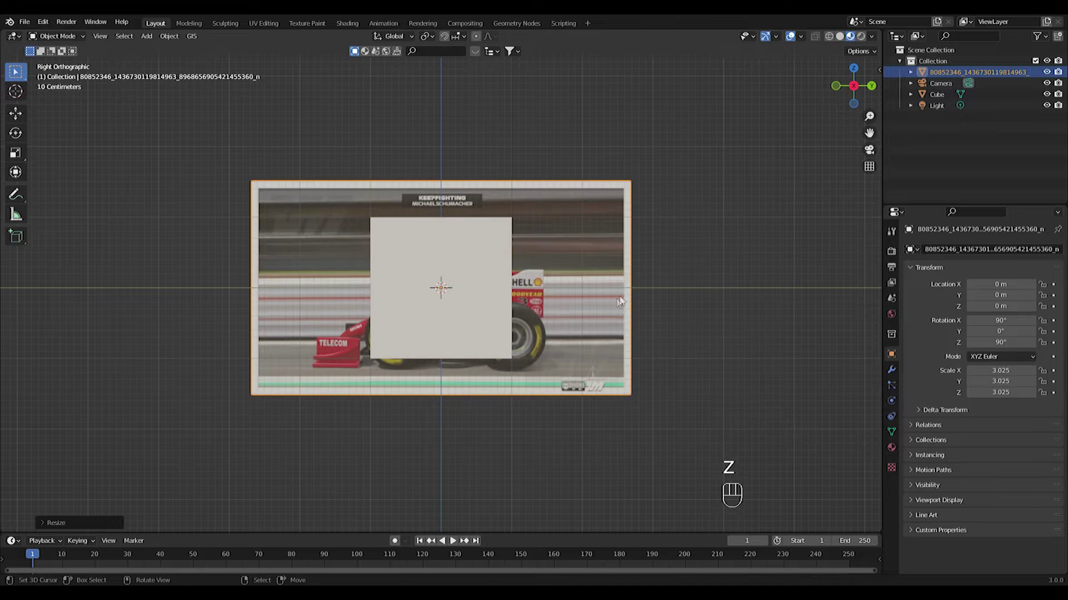
Step: Scale the side-view reference image to about 3.795 and raise it along Z to about 1.43 m
{"action": "left_click", "coordinate": [603, 350]}
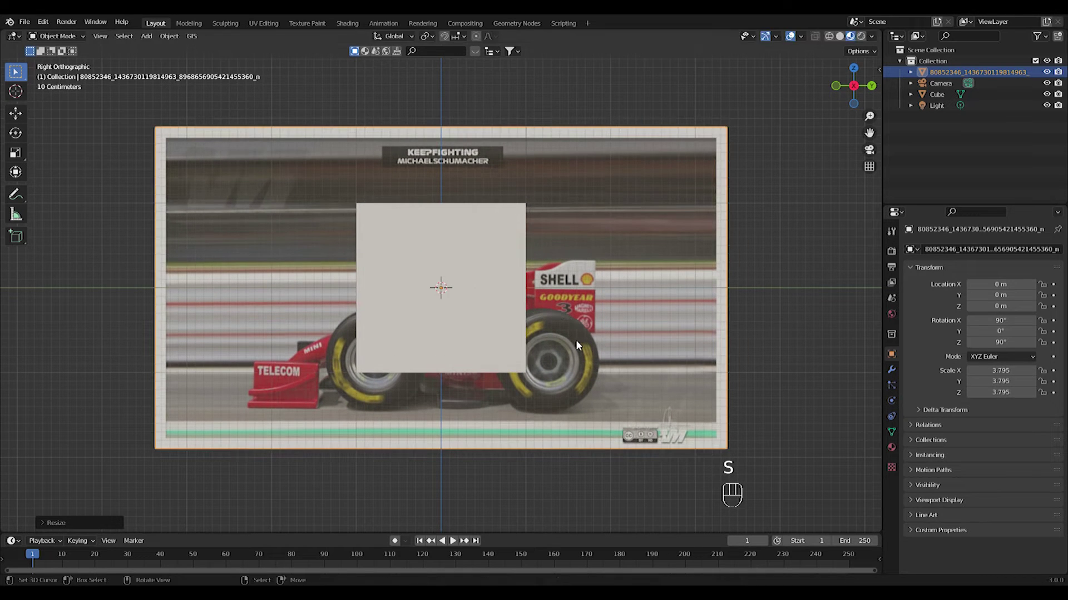
{"action": "key", "text": "g"}
{"action": "key", "text": "z"}
{"action": "left_click", "coordinate": [524, 220]}
Step: Import the top-view car photo CbSsTsyrTza-2.jpg as an image plane
{"action": "middle_click_drag", "start_coordinate": [525, 215], "coordinate": [498, 312], "text": "shift"}
{"action": "key", "text": "shift+a"}
{"action": "mouse_move", "coordinate": [494, 316]}
{"action": "left_click", "coordinate": [558, 339]}
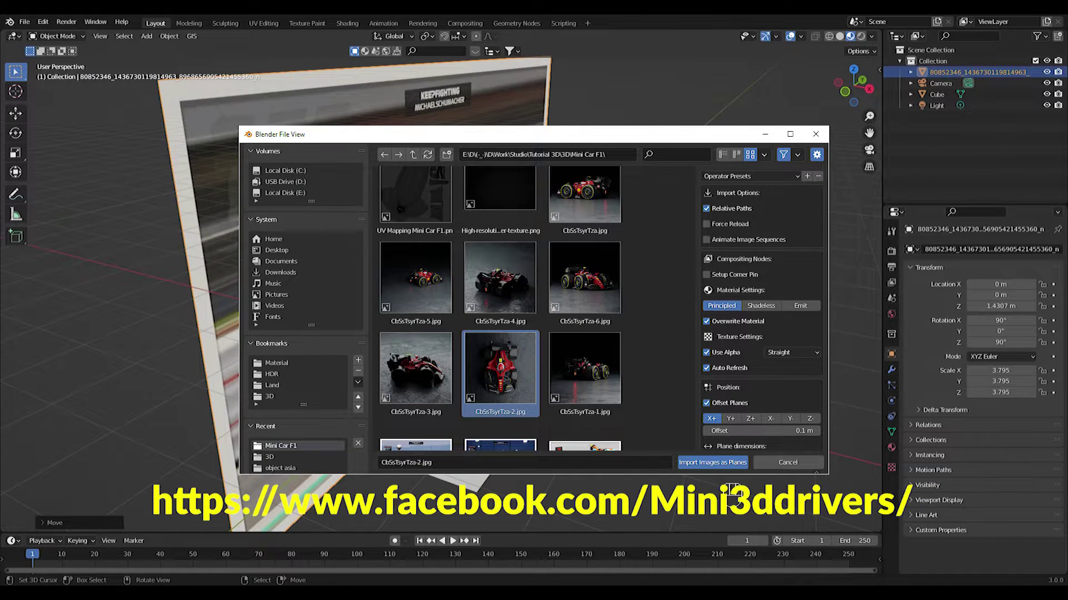
{"action": "double_click", "coordinate": [498, 363]}
Step: Lay the imported top-view image flat by rotating it 90° about Y, and scale it to about 4.813
{"action": "key", "text": "KP_7"}
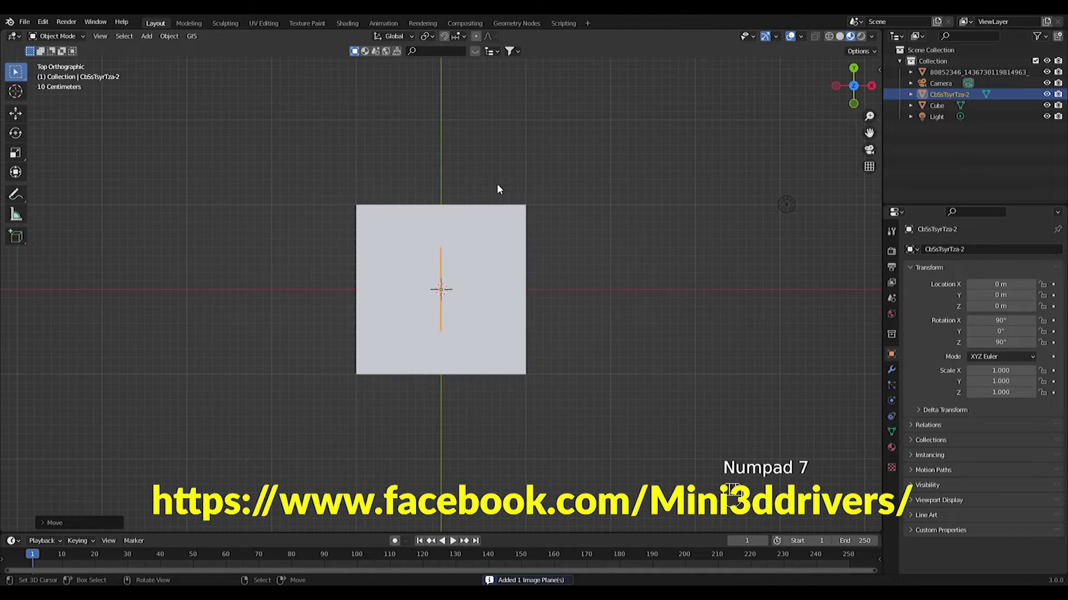
{"action": "type", "text": "rx90"}
{"action": "key", "text": "BackSpace"}
{"action": "key", "text": "BackSpace"}
{"action": "key", "text": "BackSpace"}
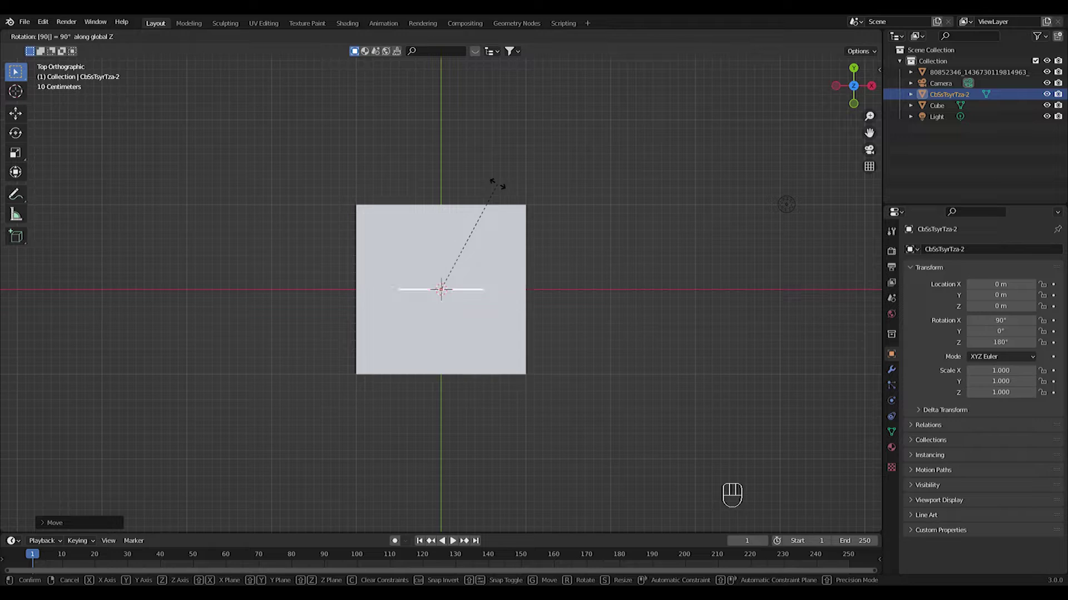
{"action": "key", "text": "y"}
{"action": "left_click", "coordinate": [497, 186]}
{"action": "key", "text": "s"}
{"action": "left_click", "coordinate": [114, 153]}
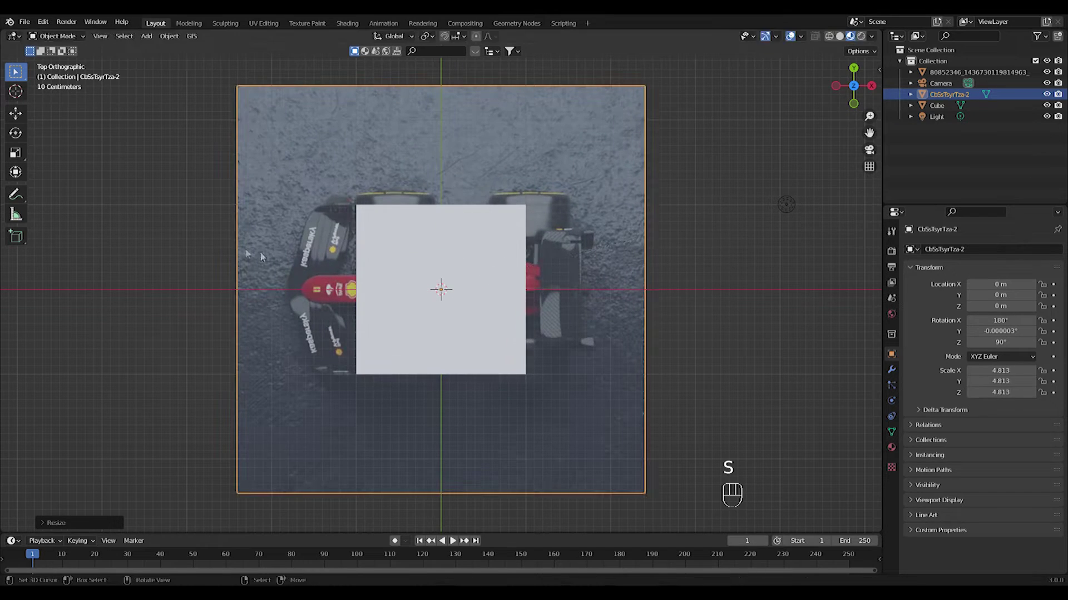
Step: Turn the flat top-view image to a Z rotation of 180° and scale it to about 6.149
{"action": "type", "text": "r90"}
{"action": "key", "text": "BackSpace"}
{"action": "key", "text": "BackSpace"}
{"action": "type", "text": "180"}
{"action": "left_click", "coordinate": [268, 252]}
{"action": "middle_click_drag", "start_coordinate": [496, 290], "coordinate": [575, 339]}
{"action": "key", "text": "s"}
{"action": "left_click", "coordinate": [508, 303]}
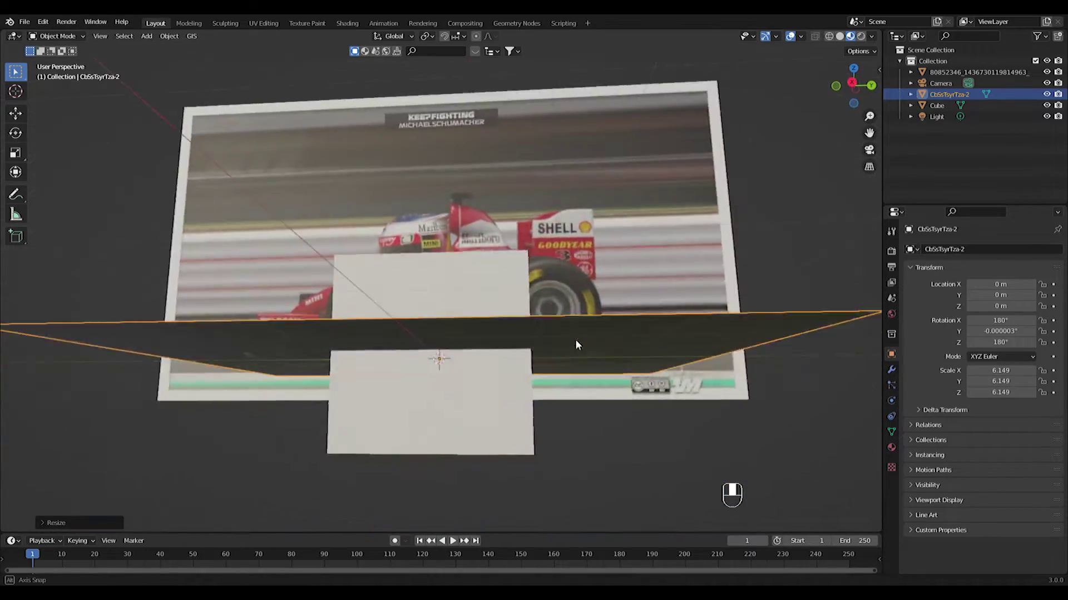
Step: Scale both reference images down together, the side view to about 2.498, and lower them along Z by about 0.24 m
{"action": "key", "text": "KP_7"}
{"action": "middle_click_drag", "start_coordinate": [613, 389], "coordinate": [701, 311]}
{"action": "key", "text": "KP_3"}
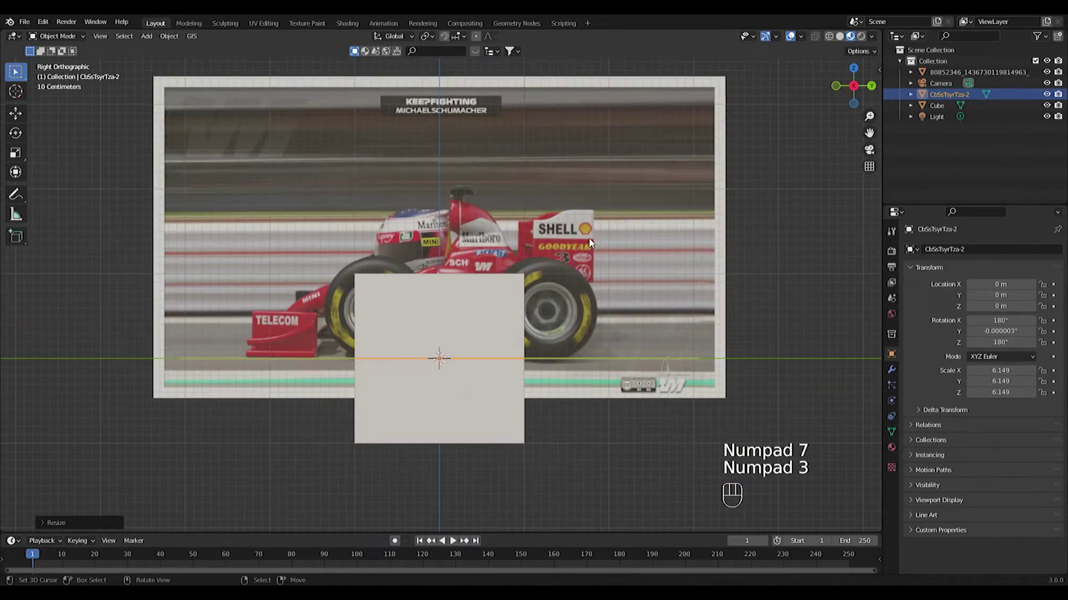
{"action": "left_click", "coordinate": [717, 267]}
{"action": "key", "text": "s"}
{"action": "left_click", "coordinate": [623, 283]}
{"action": "scroll", "coordinate": [584, 303], "scroll_direction": "up", "scroll_amount": 2}
{"action": "middle_click_drag", "start_coordinate": [566, 313], "coordinate": [557, 280], "text": "shift"}
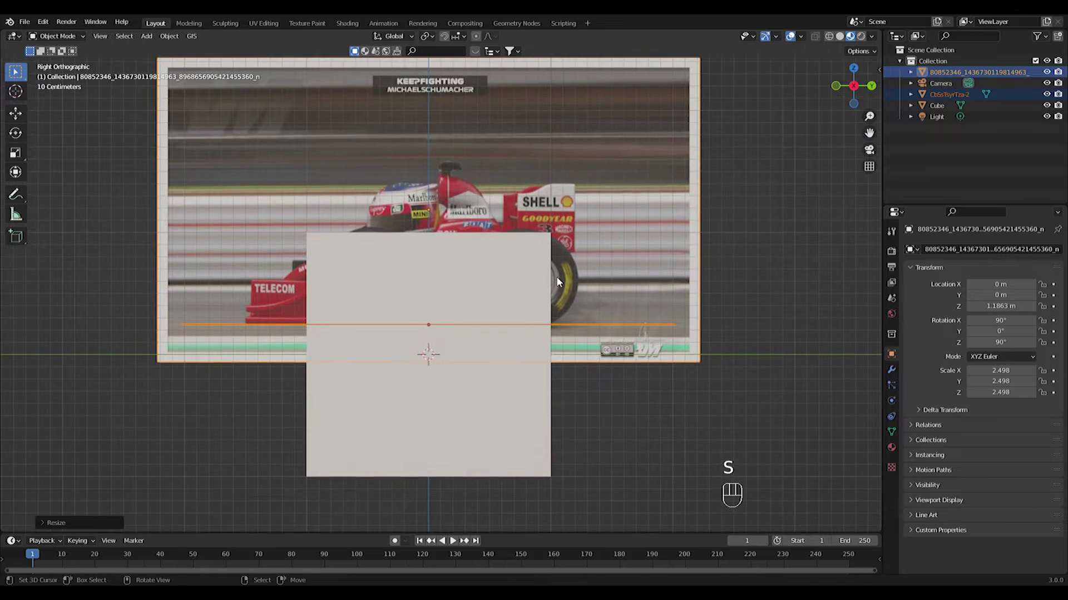
{"action": "key", "text": "g"}
{"action": "key", "text": "z"}
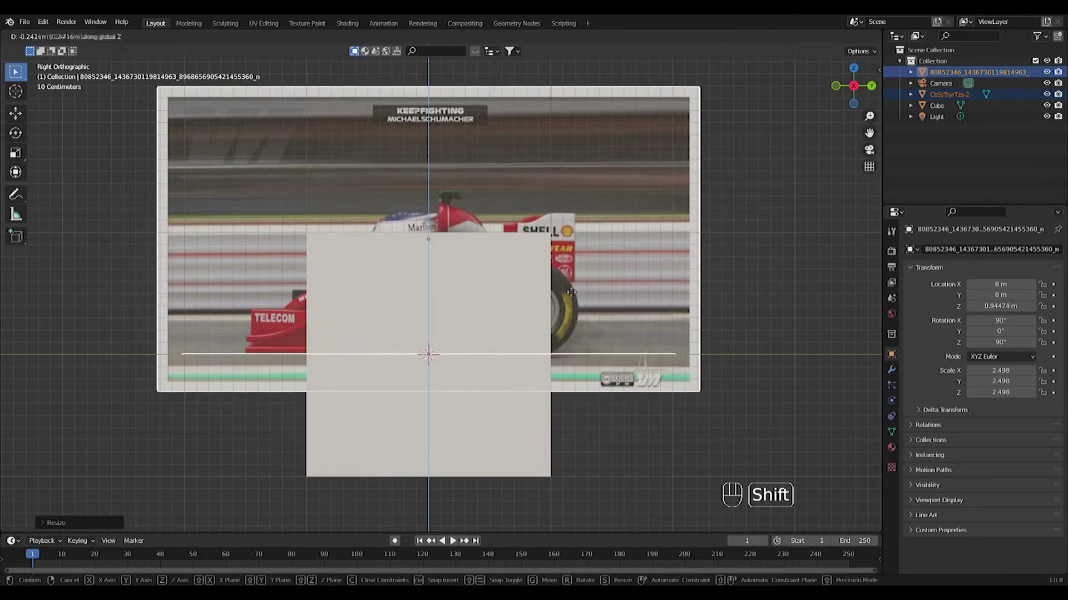
{"action": "left_click", "coordinate": [566, 297]}
Step: Scale the cube down to about 0.192 and raise it to about 0.514 m on Z, over the car body
{"action": "middle_click_drag", "start_coordinate": [463, 293], "coordinate": [492, 327]}
{"action": "right_click", "coordinate": [492, 326]}
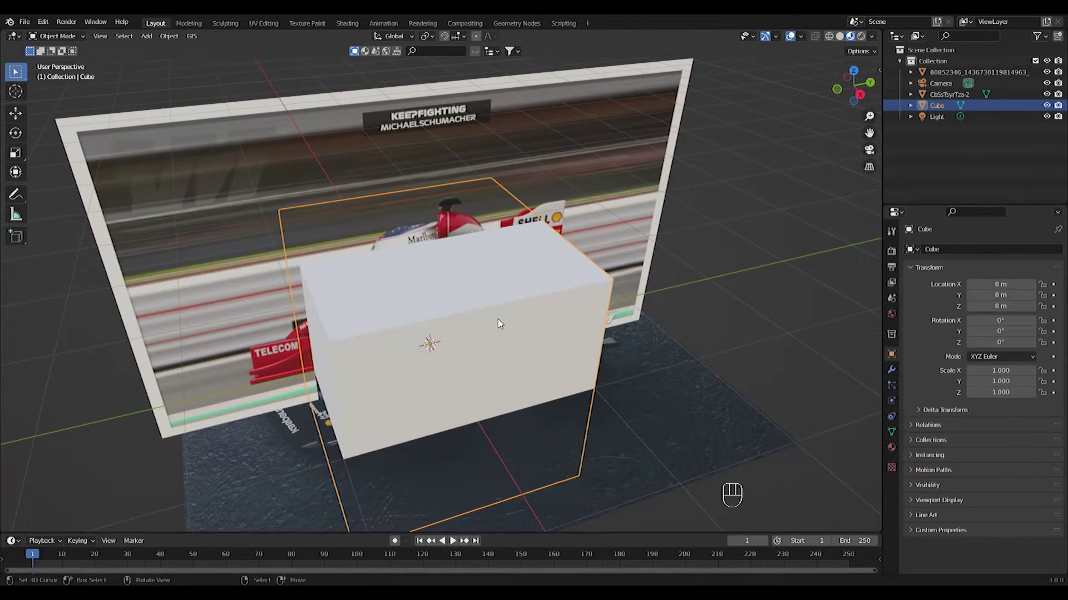
{"action": "key", "text": "KP_1"}
{"action": "key", "text": "KP_3"}
{"action": "scroll", "coordinate": [502, 321], "scroll_direction": "up", "scroll_amount": 3}
{"action": "key", "text": "s"}
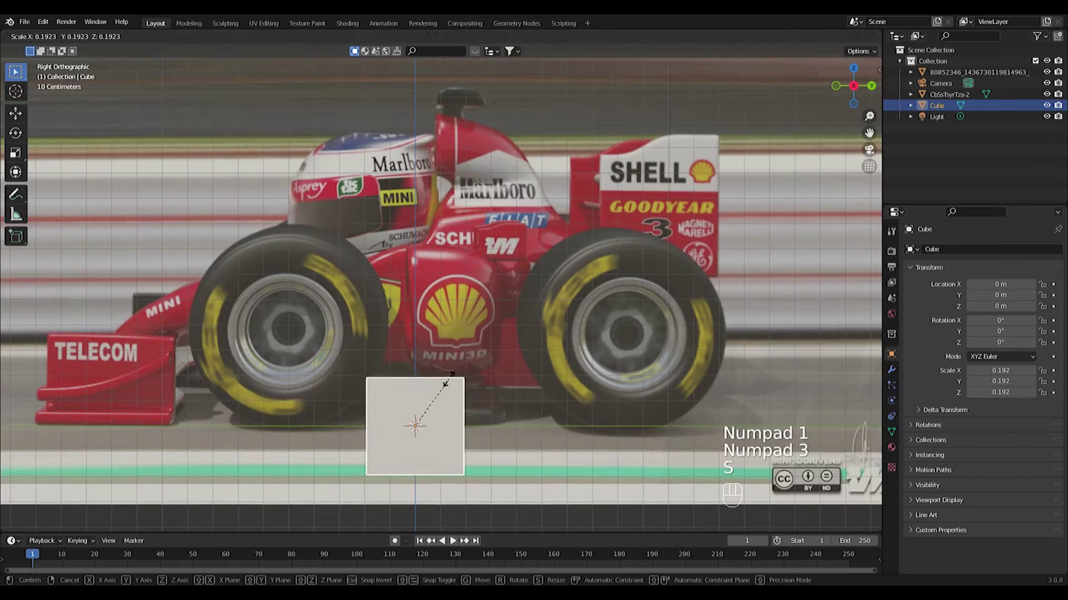
{"action": "left_click", "coordinate": [451, 378]}
{"action": "key", "text": "g"}
{"action": "left_click", "coordinate": [485, 253]}
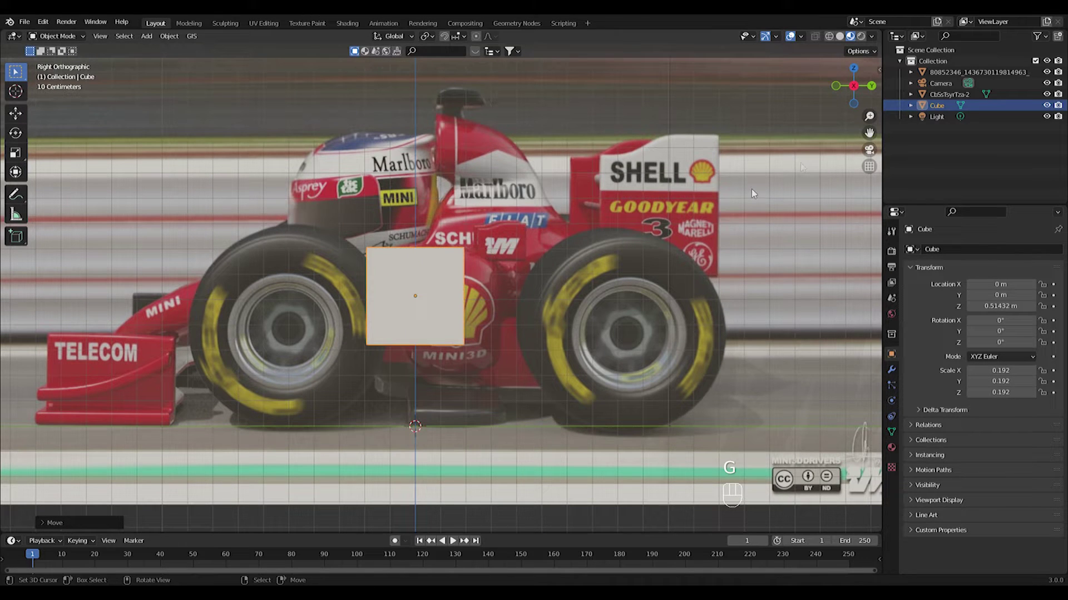
{"action": "middle_click_drag", "start_coordinate": [340, 308], "coordinate": [473, 268], "text": "shift"}
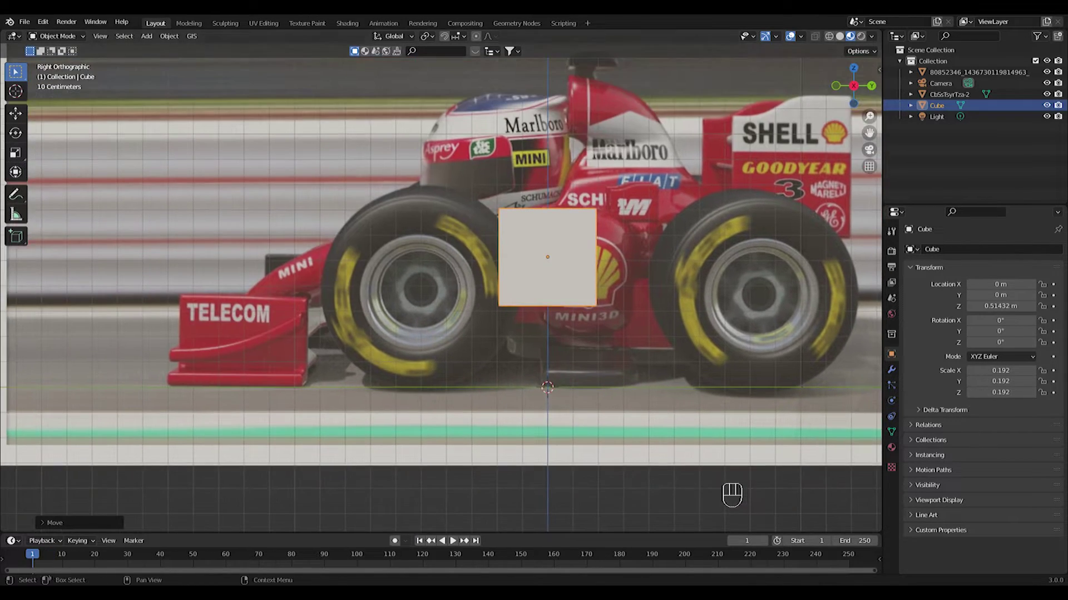
Step: Cut the cube's mesh down the middle and delete the vertices of its negative-X half
{"action": "key", "text": "Tab"}
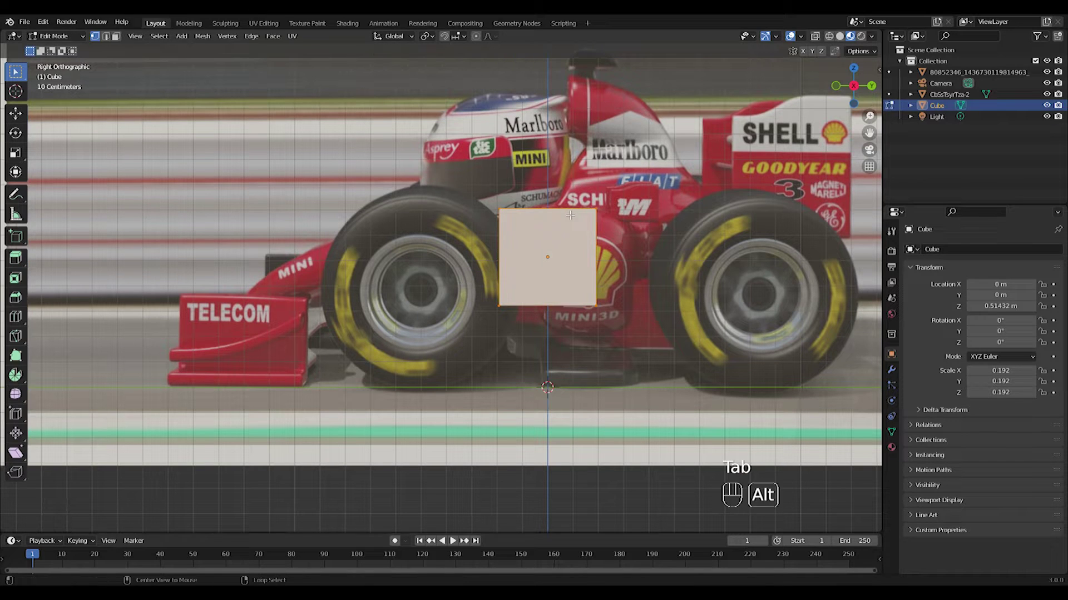
{"action": "middle_click_drag", "start_coordinate": [510, 244], "coordinate": [566, 317]}
{"action": "middle_click_drag", "start_coordinate": [474, 254], "coordinate": [599, 239]}
{"action": "left_click", "coordinate": [532, 238]}
{"action": "right_click", "coordinate": [532, 238]}
{"action": "left_click_drag", "start_coordinate": [354, 107], "coordinate": [426, 240]}
{"action": "key", "text": "x"}
{"action": "left_click", "coordinate": [440, 122]}
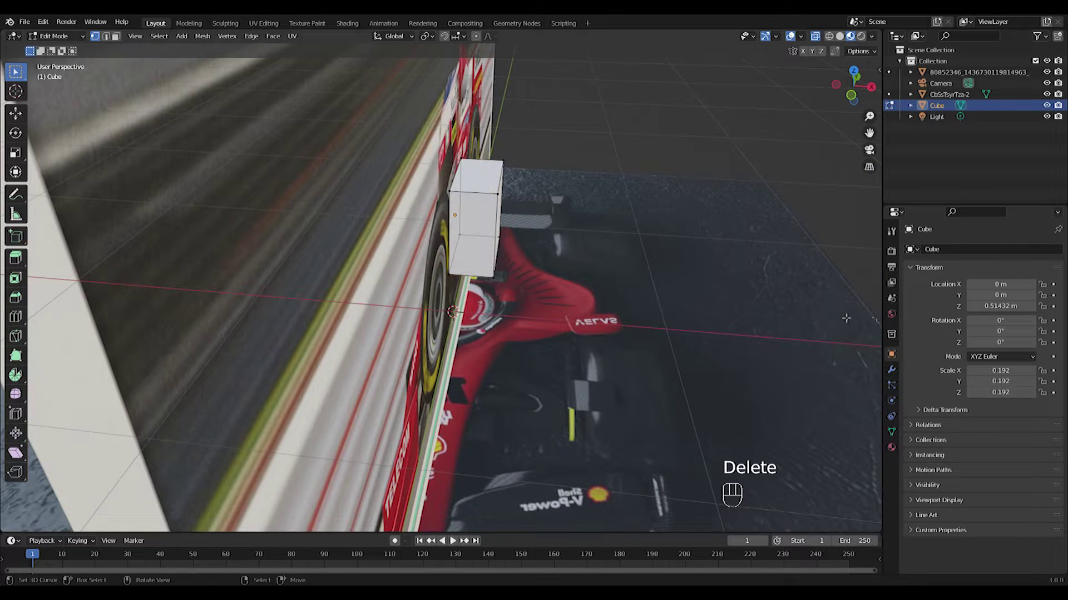
Step: Add a Mirror modifier on the X axis to the half cube
{"action": "left_click", "coordinate": [893, 372]}
{"action": "left_click", "coordinate": [938, 252]}
{"action": "left_click", "coordinate": [839, 381]}
Step: Move the whole half-cube mesh forward in the side view, over the nose ahead of the front wheel
{"action": "middle_click_drag", "start_coordinate": [595, 297], "coordinate": [519, 238]}
{"action": "key", "text": "KP_3"}
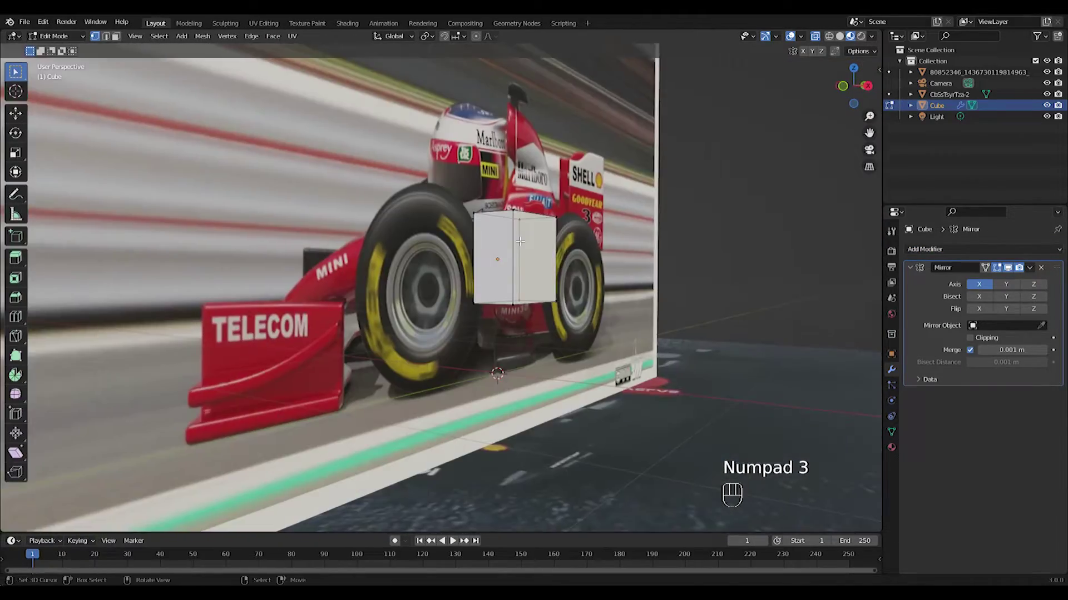
{"action": "key", "text": "KP_3"}
{"action": "scroll", "coordinate": [519, 239], "scroll_direction": "up", "scroll_amount": 4}
{"action": "middle_click_drag", "start_coordinate": [635, 214], "coordinate": [659, 278], "text": "shift"}
{"action": "key", "text": "a"}
{"action": "key", "text": "g"}
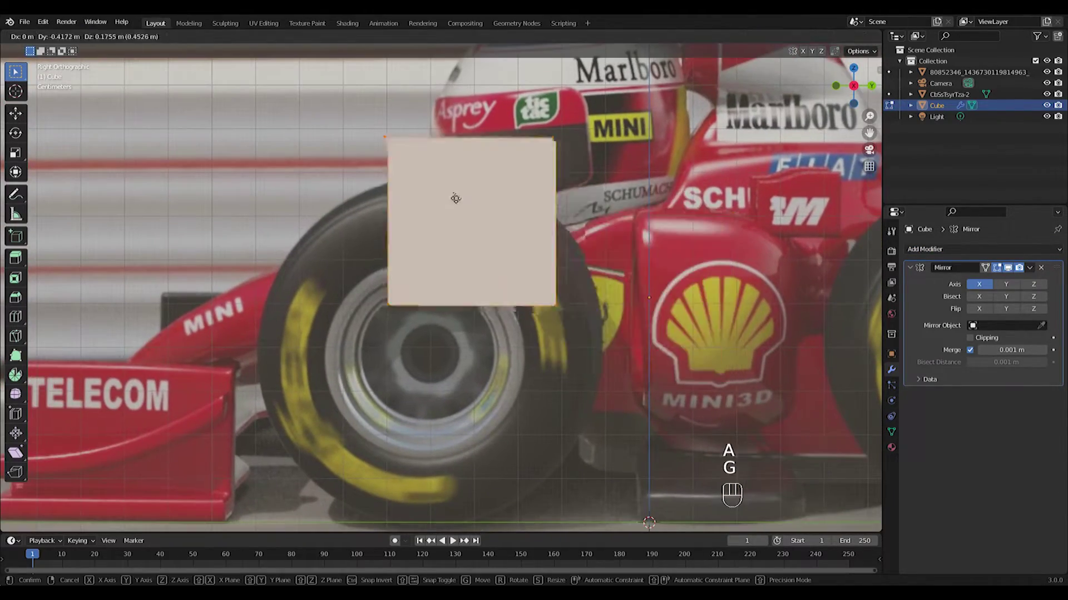
{"action": "left_click", "coordinate": [252, 343]}
{"action": "middle_click_drag", "start_coordinate": [252, 343], "coordinate": [379, 270], "text": "shift"}
Step: Scale down the block's front vertices, then move and rotate them to form the pointed nose tip
{"action": "left_click_drag", "start_coordinate": [242, 156], "coordinate": [362, 458]}
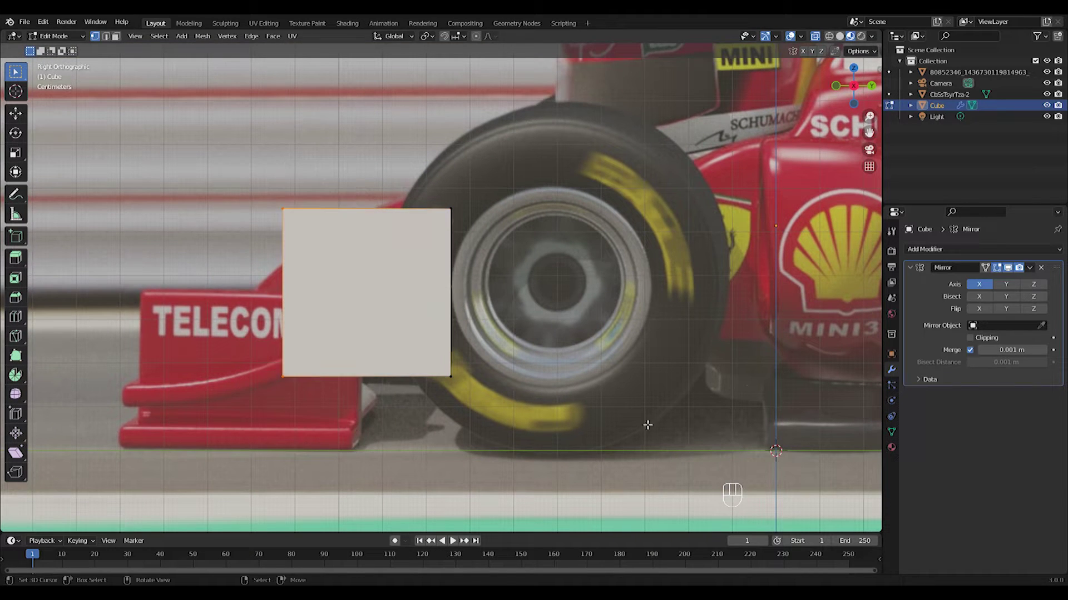
{"action": "key", "text": "s"}
{"action": "left_click", "coordinate": [433, 284]}
{"action": "key", "text": "g"}
{"action": "left_click", "coordinate": [345, 314]}
{"action": "key", "text": "r"}
{"action": "left_click", "coordinate": [388, 290]}
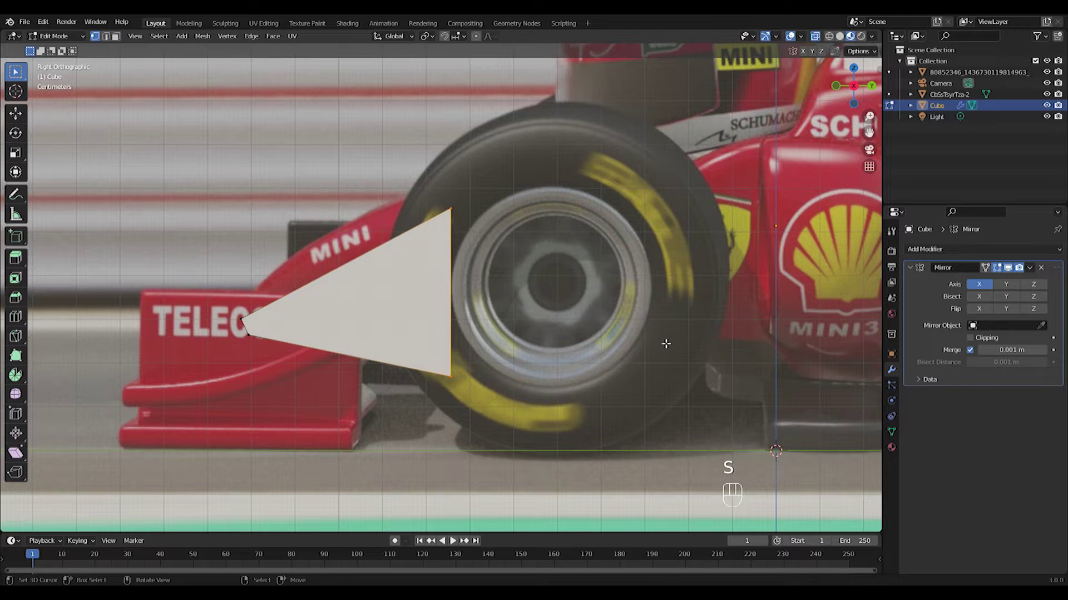
Step: Scale down the block's rear vertices and move them forward to match the nose height at that point
{"action": "key", "text": "s"}
{"action": "left_click", "coordinate": [506, 303]}
{"action": "key", "text": "g"}
{"action": "left_click", "coordinate": [351, 290]}
{"action": "key", "text": "s"}
{"action": "left_click", "coordinate": [364, 296]}
Step: Add a loop cut across the middle of the nose block and scale and move it to the nose curve
{"action": "scroll", "coordinate": [384, 300], "scroll_direction": "up", "scroll_amount": 3}
{"action": "key", "text": "ctrl+r"}
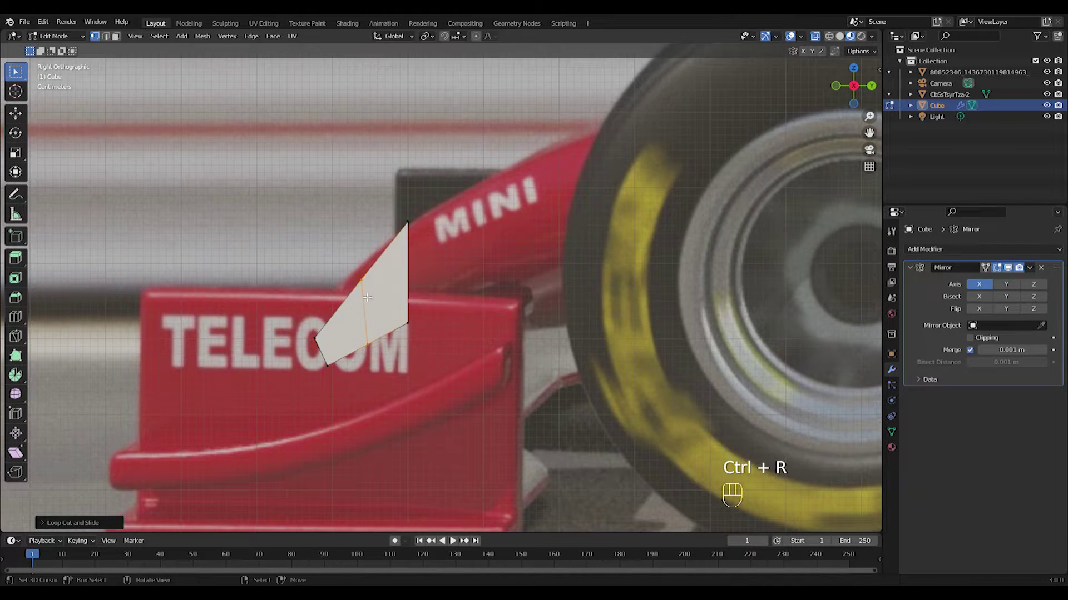
{"action": "key", "text": "s"}
{"action": "left_click", "coordinate": [445, 323]}
{"action": "key", "text": "g"}
{"action": "left_click", "coordinate": [444, 320]}
{"action": "left_click", "coordinate": [351, 295]}
{"action": "key", "text": "s"}
{"action": "left_click", "coordinate": [383, 362]}
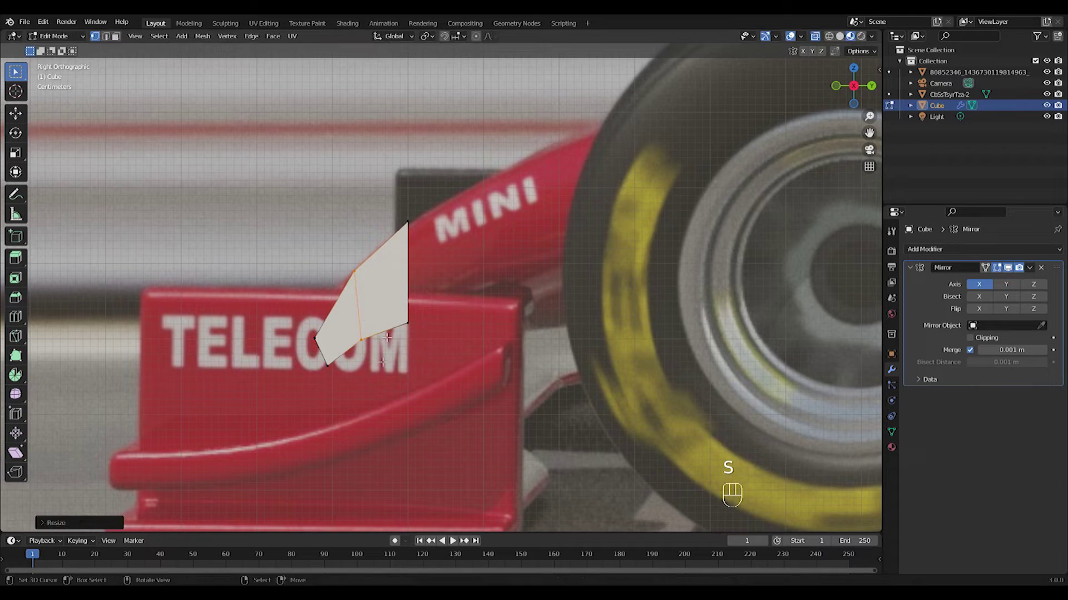
Step: Scale the nose block's rear end slightly smaller and align it with the nose outline
{"action": "key", "text": "s"}
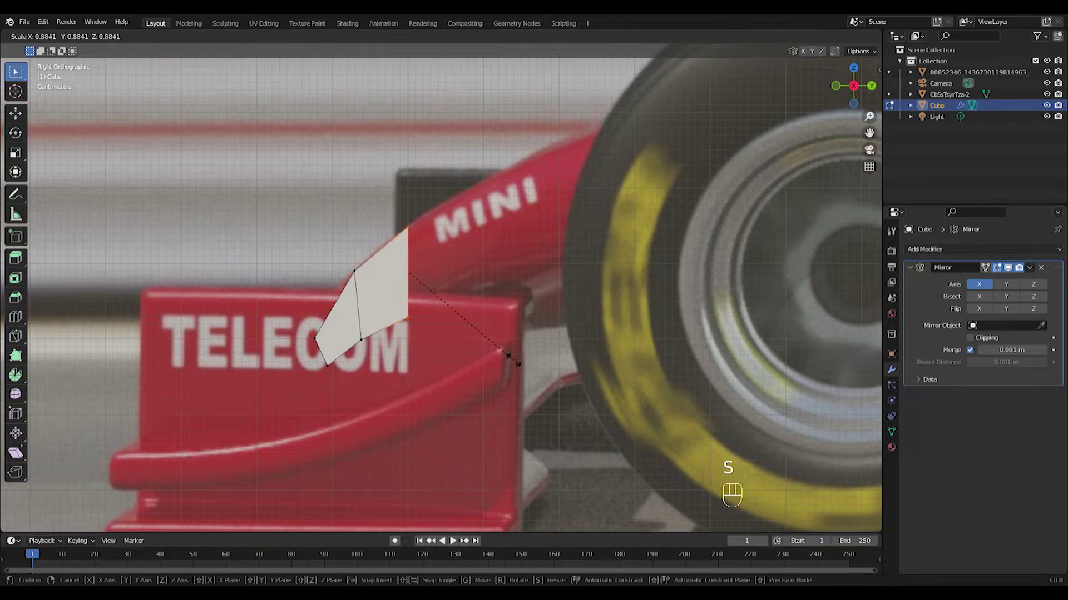
{"action": "left_click", "coordinate": [514, 361]}
{"action": "key", "text": "g"}
{"action": "left_click", "coordinate": [513, 357]}
Step: Extrude the rear end backward along the MINI lettering and raise it to follow the nose's slope
{"action": "key", "text": "e"}
{"action": "left_click", "coordinate": [629, 302]}
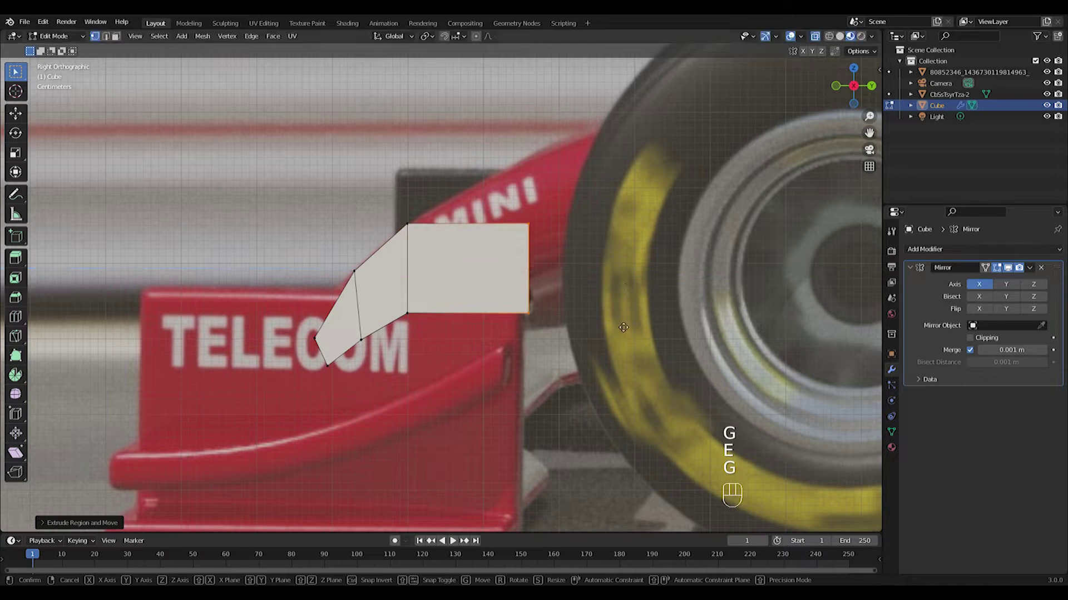
{"action": "key", "text": "g"}
{"action": "left_click", "coordinate": [615, 295]}
{"action": "key", "text": "g"}
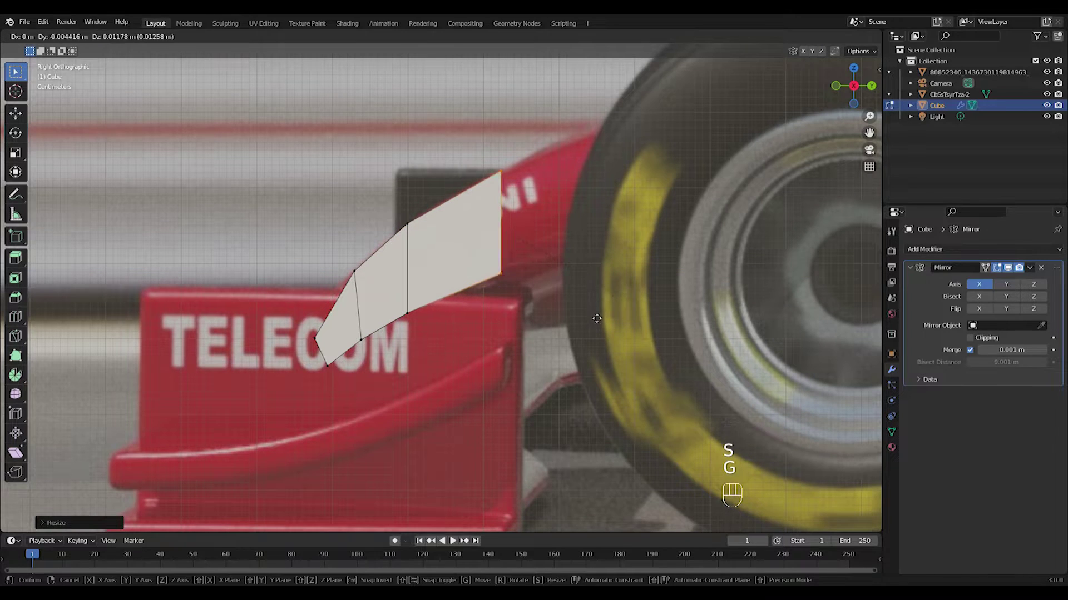
{"action": "left_click", "coordinate": [575, 331]}
Step: Extrude another nose section back to the front edge of the front tyre and raise it to the body line
{"action": "key", "text": "e"}
{"action": "left_click", "coordinate": [678, 272]}
{"action": "middle_click_drag", "start_coordinate": [661, 285], "coordinate": [369, 405], "text": "shift"}
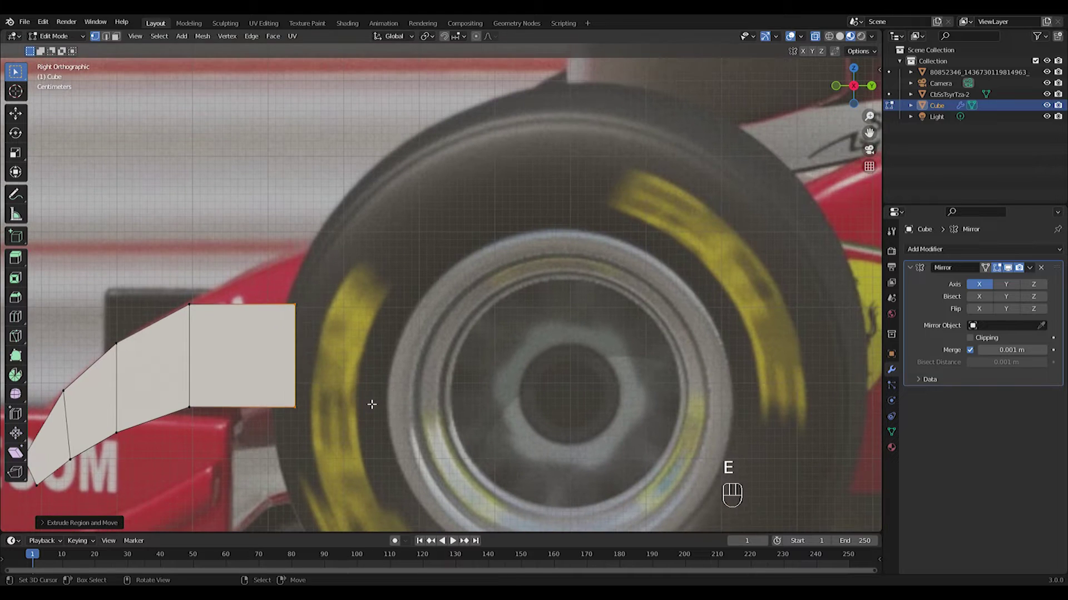
{"action": "key", "text": "g"}
{"action": "left_click", "coordinate": [372, 374]}
{"action": "key", "text": "g"}
{"action": "left_click", "coordinate": [378, 372]}
Step: Scale the last two vertical loops of the nose to match its height in the side image
{"action": "left_click_drag", "start_coordinate": [157, 278], "coordinate": [234, 449]}
{"action": "key", "text": "s"}
{"action": "left_click", "coordinate": [237, 455]}
{"action": "left_click_drag", "start_coordinate": [248, 229], "coordinate": [327, 437]}
{"action": "key", "text": "s"}
{"action": "left_click", "coordinate": [333, 446]}
Step: Add a Subdivision Surface modifier to the nose mesh
{"action": "middle_click_drag", "start_coordinate": [365, 346], "coordinate": [378, 314], "text": "shift"}
{"action": "left_click", "coordinate": [932, 249]}
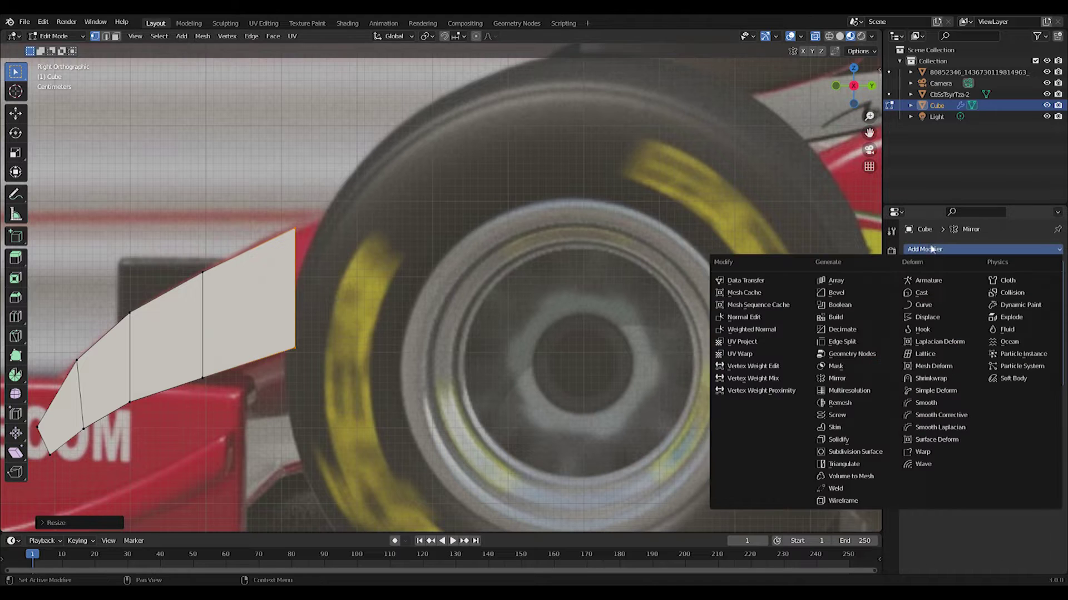
{"action": "left_click", "coordinate": [844, 459]}
{"action": "middle_click_drag", "start_coordinate": [386, 398], "coordinate": [373, 452], "text": "shift"}
Step: Extrude the nose's rear end back over the front wheel, then enlarge it and move it up
{"action": "key", "text": "e"}
{"action": "left_click", "coordinate": [677, 337]}
{"action": "middle_click_drag", "start_coordinate": [678, 337], "coordinate": [437, 340], "text": "shift"}
{"action": "scroll", "coordinate": [438, 340], "scroll_direction": "down", "scroll_amount": 4}
{"action": "key", "text": "e"}
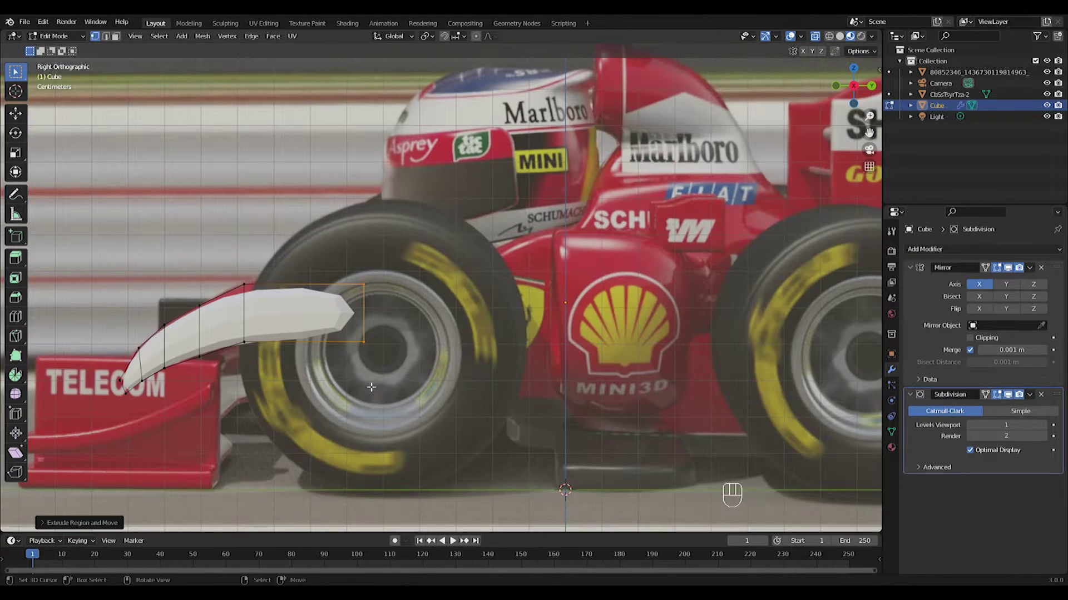
{"action": "key", "text": "s"}
{"action": "left_click", "coordinate": [358, 365]}
{"action": "key", "text": "g"}
{"action": "left_click", "coordinate": [352, 342]}
Step: Scale the nose loops just ahead of the front wheel to fit the reference outline
{"action": "left_click_drag", "start_coordinate": [84, 248], "coordinate": [275, 463]}
{"action": "key", "text": "s"}
{"action": "left_click", "coordinate": [283, 468]}
{"action": "left_click_drag", "start_coordinate": [226, 255], "coordinate": [298, 379]}
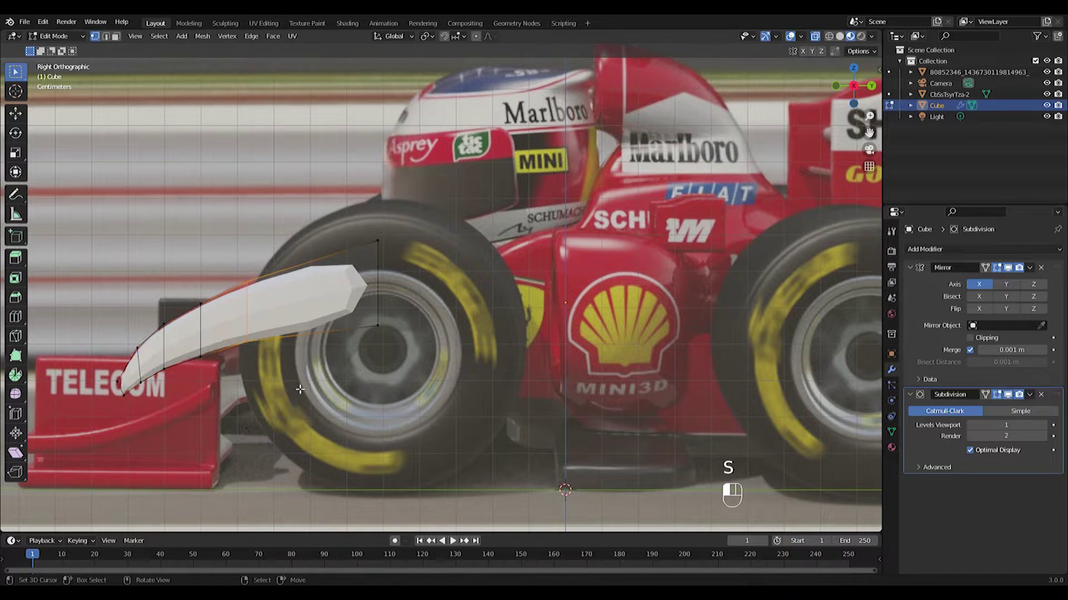
{"action": "key", "text": "s"}
{"action": "left_click", "coordinate": [306, 388]}
Step: Add a loop cut in the section over the front wheel and move it to continue the nose's curve
{"action": "left_click", "coordinate": [309, 248]}
{"action": "key", "text": "g"}
{"action": "left_click", "coordinate": [317, 253]}
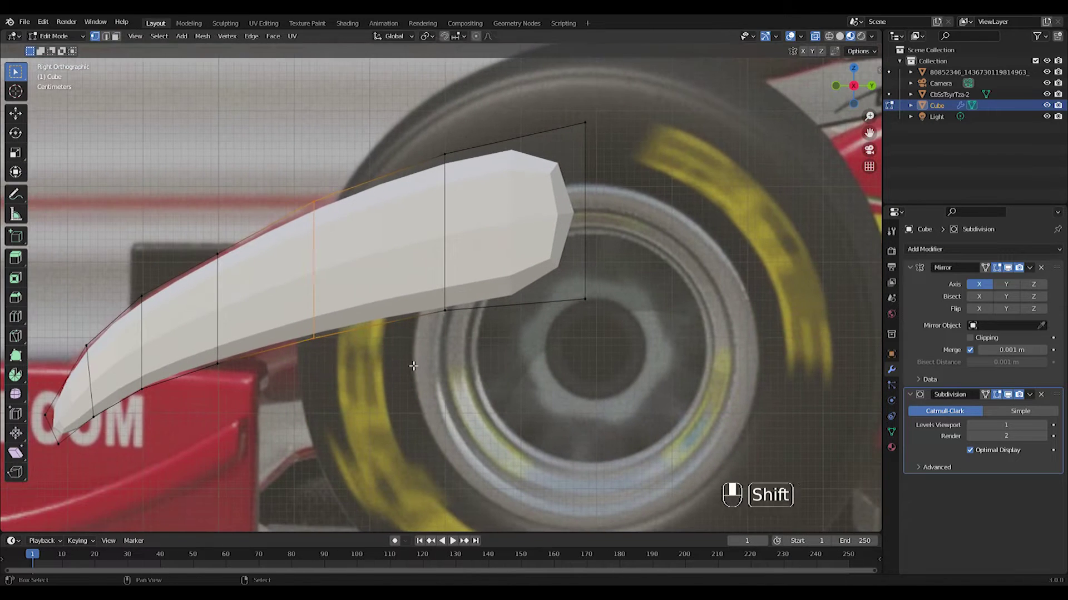
Step: Scale the loop at the front tyre's edge, the one ahead of it and the new one behind it
{"action": "key", "text": "s"}
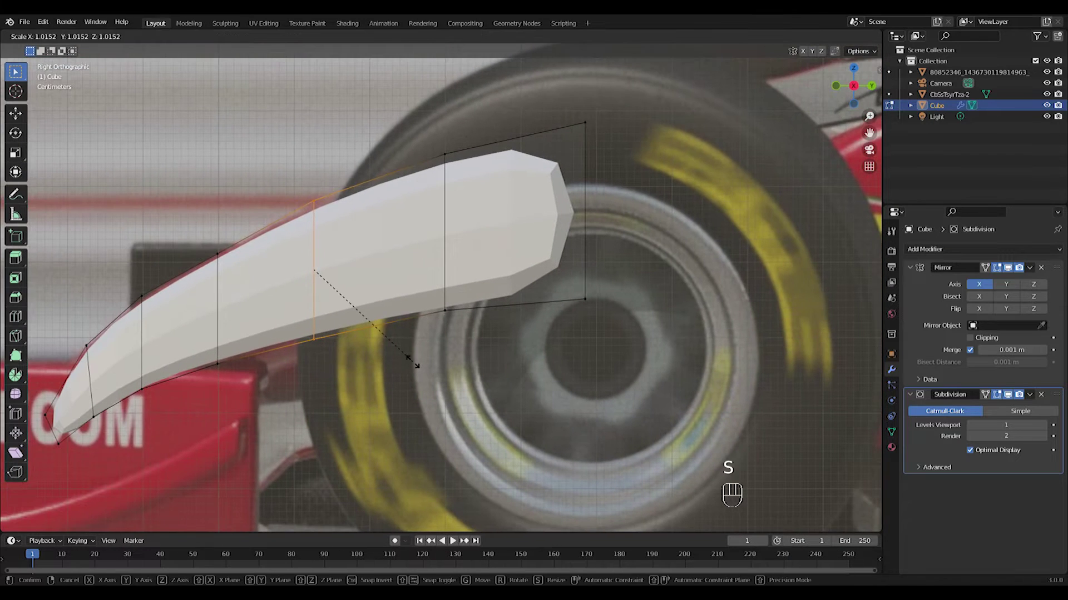
{"action": "left_click", "coordinate": [410, 358]}
{"action": "key", "text": "s"}
{"action": "left_click", "coordinate": [286, 399]}
{"action": "middle_click_drag", "start_coordinate": [506, 286], "coordinate": [389, 335], "text": "shift"}
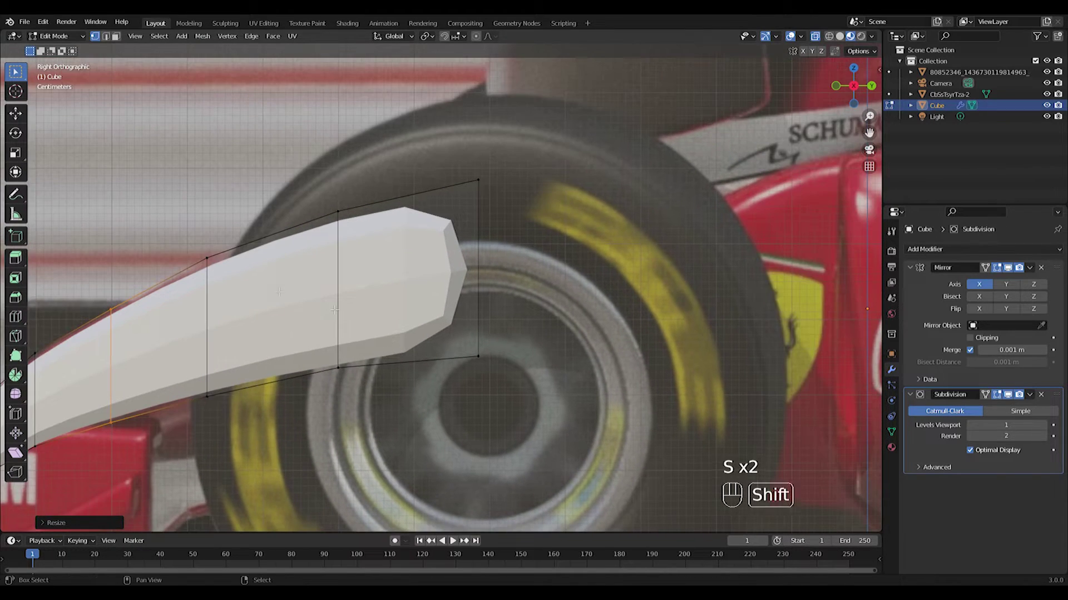
{"action": "left_click_drag", "start_coordinate": [318, 208], "coordinate": [383, 409]}
{"action": "key", "text": "s"}
{"action": "left_click", "coordinate": [392, 425]}
Step: Adjust the body's rear end and extrude it back as far as the rear wheel
{"action": "left_click_drag", "start_coordinate": [445, 153], "coordinate": [508, 389]}
{"action": "scroll", "coordinate": [511, 389], "scroll_direction": "down", "scroll_amount": 3}
{"action": "middle_click_drag", "start_coordinate": [511, 388], "coordinate": [432, 425], "text": "shift"}
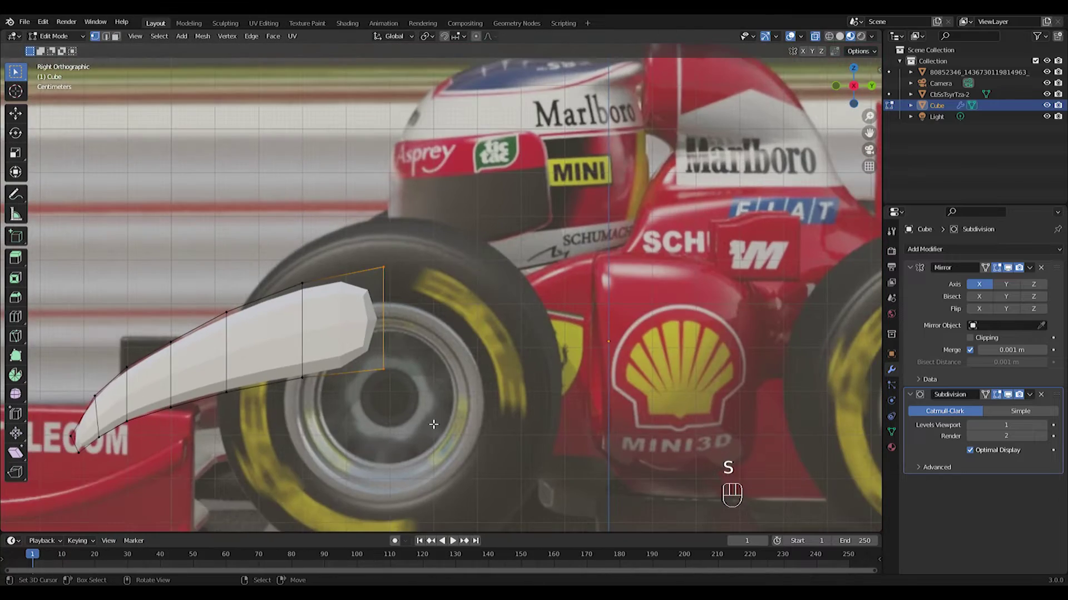
{"action": "scroll", "coordinate": [432, 425], "scroll_direction": "down", "scroll_amount": 2}
{"action": "key", "text": "e"}
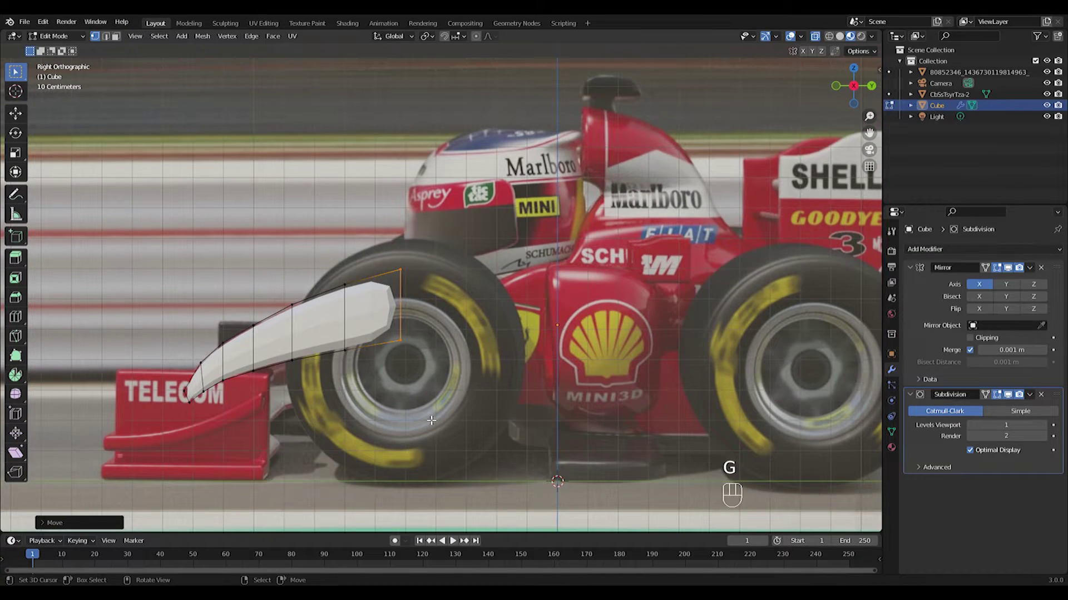
{"action": "left_click", "coordinate": [803, 408]}
Step: Turn on clipping in the Mirror modifier and move the body's inner vertices along X onto the centre line
{"action": "middle_click_drag", "start_coordinate": [804, 409], "coordinate": [404, 298], "text": "shift"}
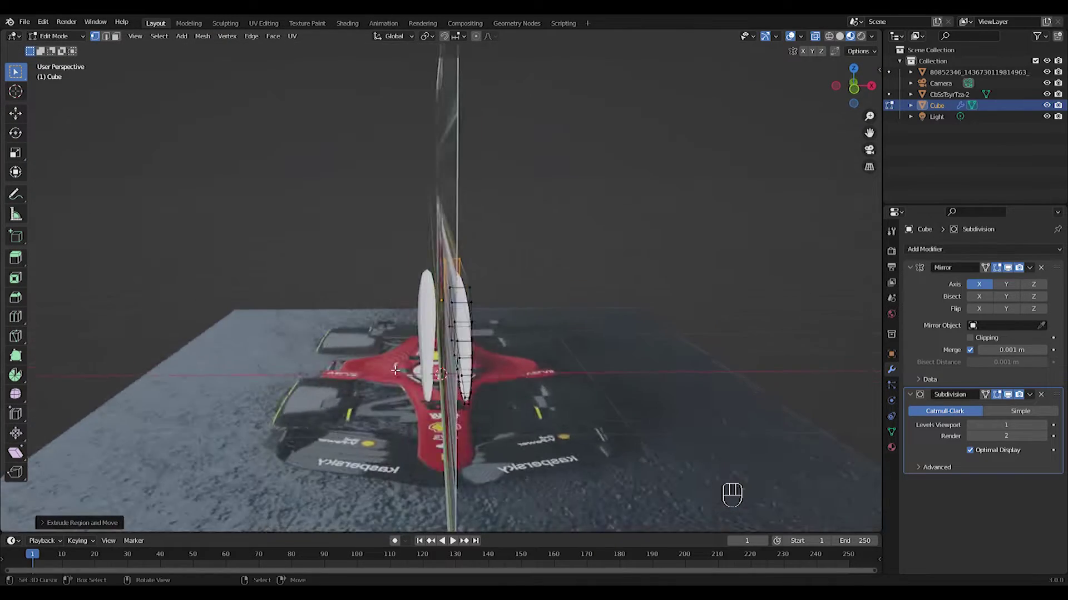
{"action": "key", "text": "KP_7"}
{"action": "left_click_drag", "start_coordinate": [460, 544], "coordinate": [459, 542]}
{"action": "key", "text": "g"}
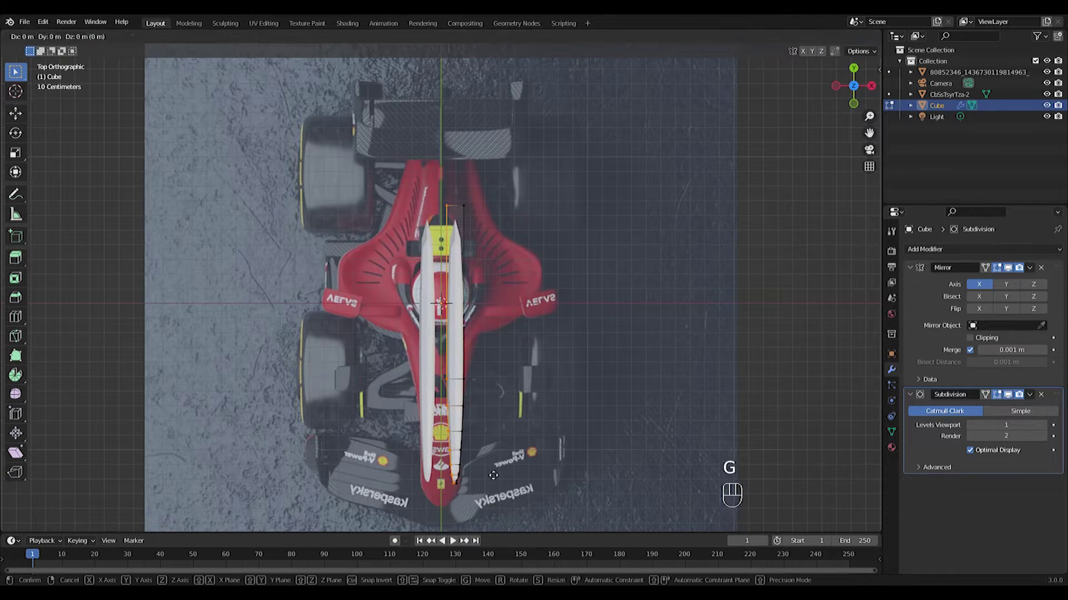
{"action": "left_click", "coordinate": [487, 472]}
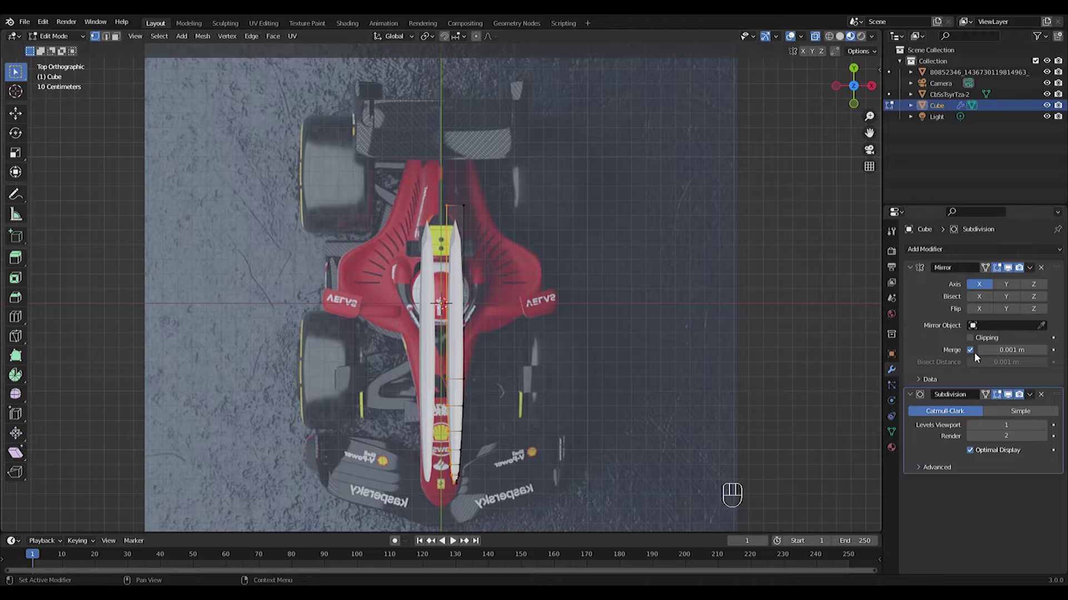
{"action": "key", "text": "x"}
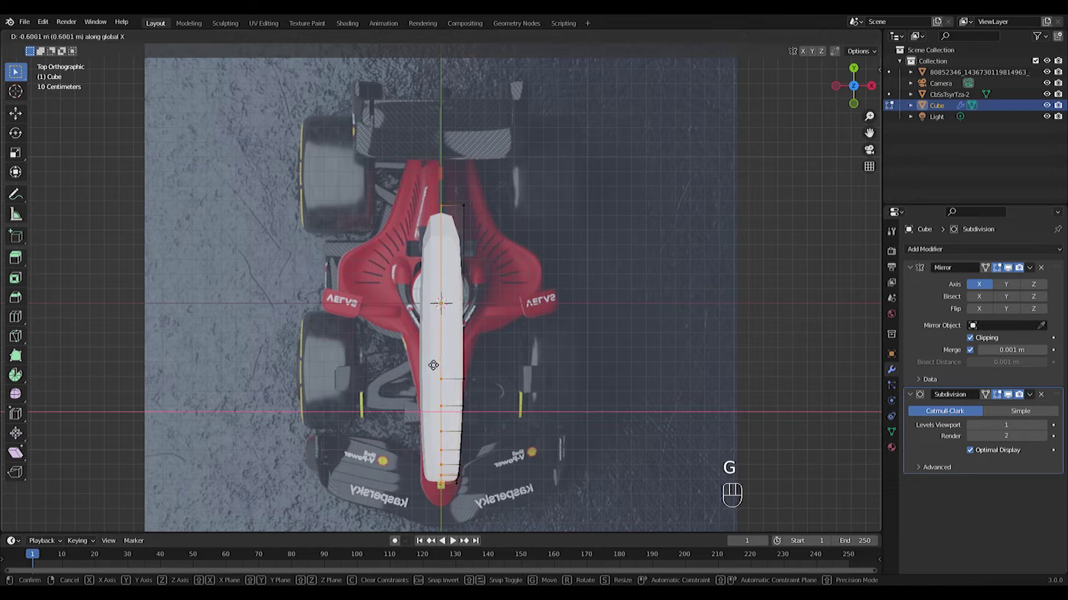
{"action": "left_click", "coordinate": [428, 365]}
Step: Add a loop cut between the cockpit and front suspension, and widen the loop just ahead of it to match the top reference
{"action": "scroll", "coordinate": [498, 422], "scroll_direction": "up", "scroll_amount": 3}
{"action": "middle_click_drag", "start_coordinate": [498, 422], "coordinate": [470, 310], "text": "shift"}
{"action": "left_click_drag", "start_coordinate": [447, 314], "coordinate": [470, 351]}
{"action": "scroll", "coordinate": [476, 358], "scroll_direction": "up", "scroll_amount": 3}
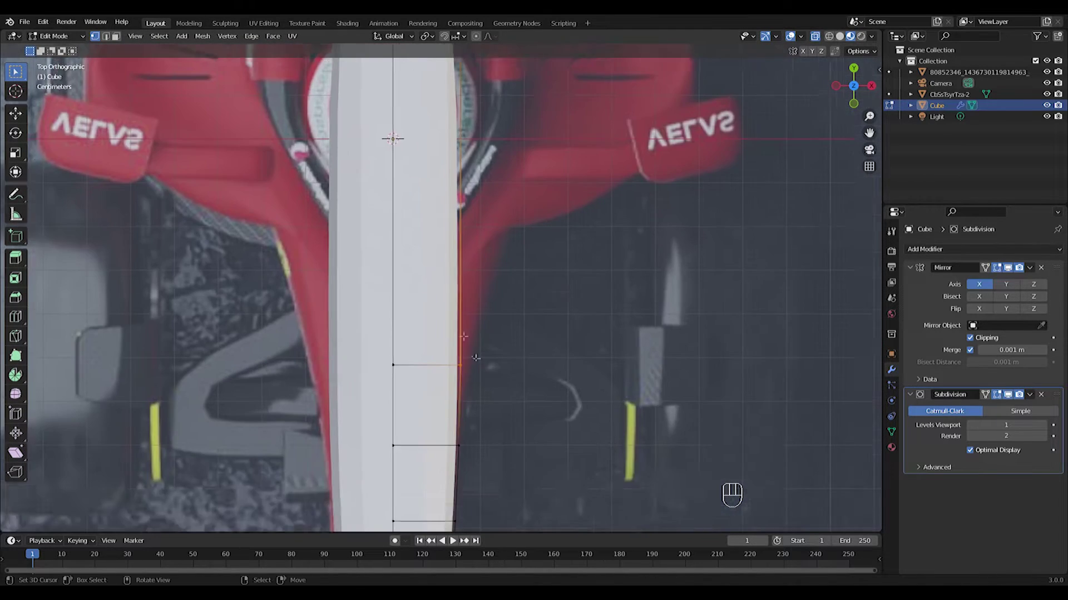
{"action": "middle_click_drag", "start_coordinate": [426, 288], "coordinate": [432, 327], "text": "shift"}
{"action": "left_click", "coordinate": [491, 308]}
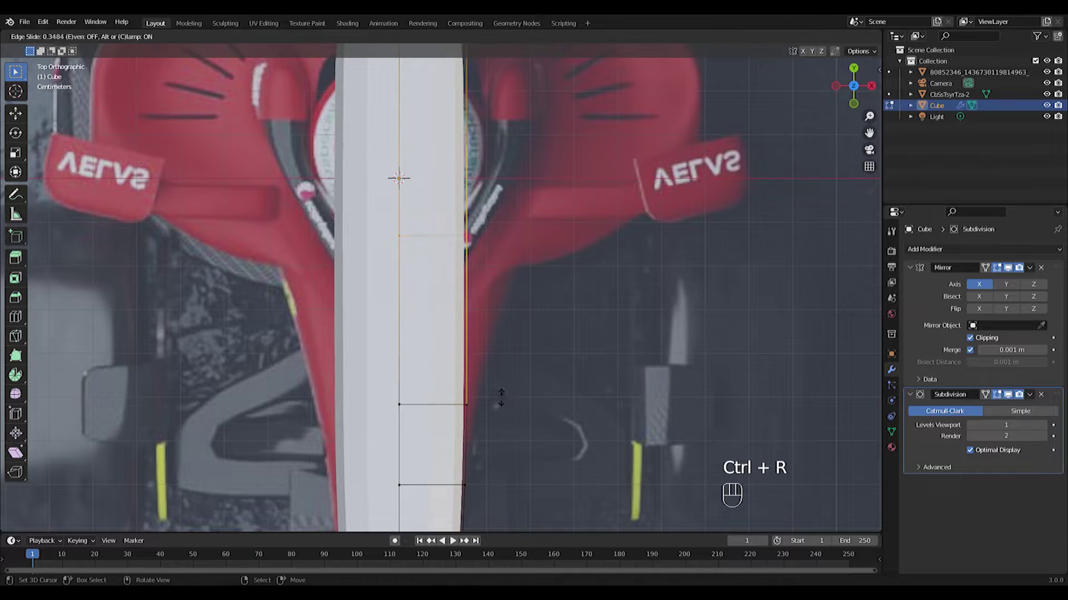
{"action": "left_click", "coordinate": [517, 457]}
{"action": "key", "text": "g"}
{"action": "left_click", "coordinate": [521, 457]}
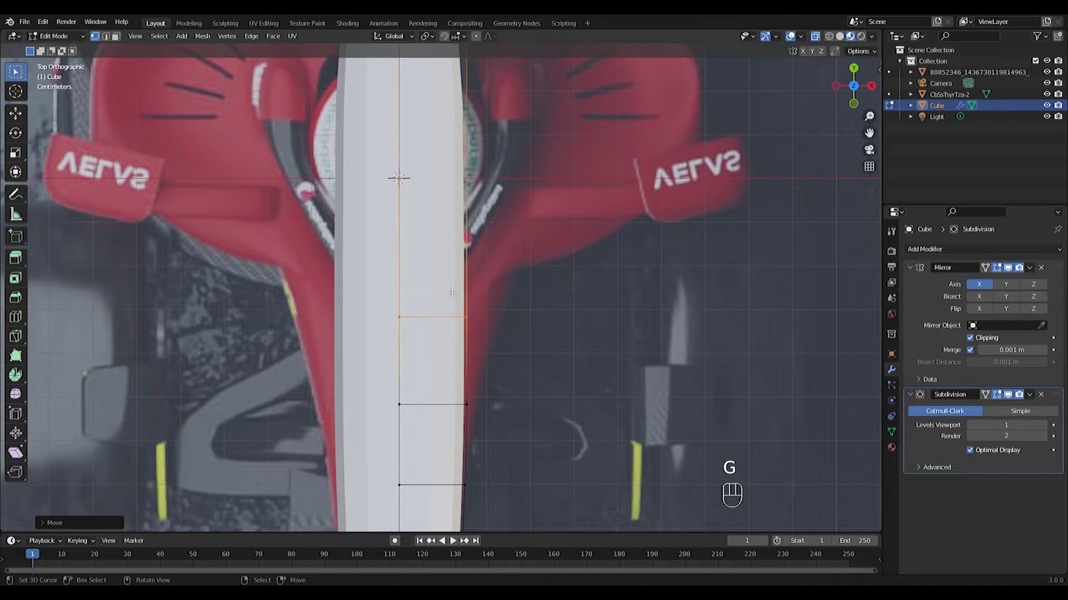
{"action": "key", "text": "g"}
{"action": "left_click", "coordinate": [504, 444]}
Step: Extrude the nose's front face forward to the tip of the reference nose and scale it
{"action": "middle_click_drag", "start_coordinate": [503, 443], "coordinate": [521, 304], "text": "shift"}
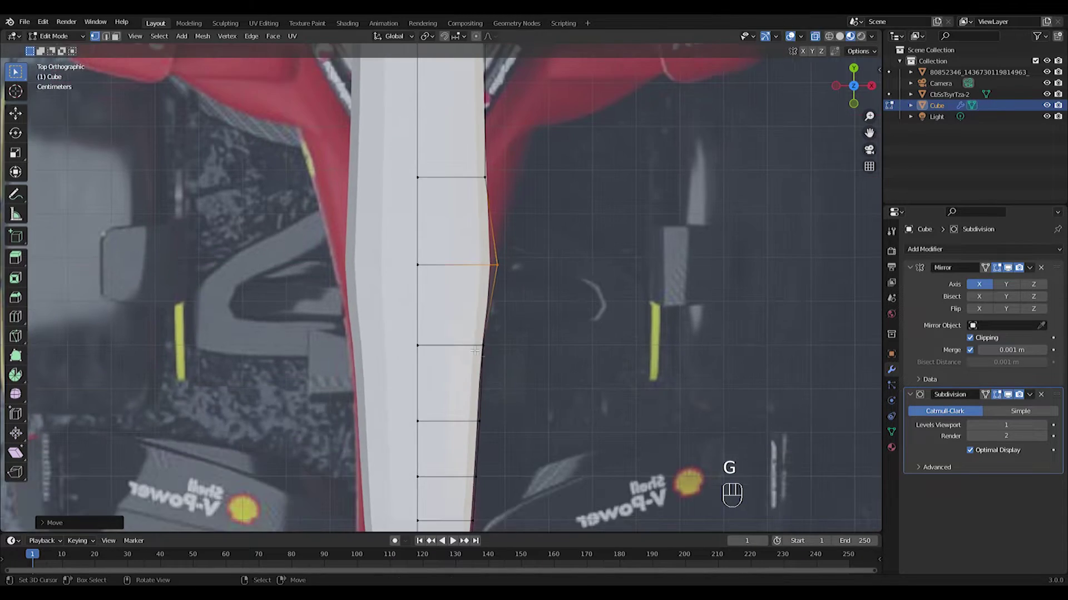
{"action": "middle_click_drag", "start_coordinate": [540, 399], "coordinate": [536, 307], "text": "shift"}
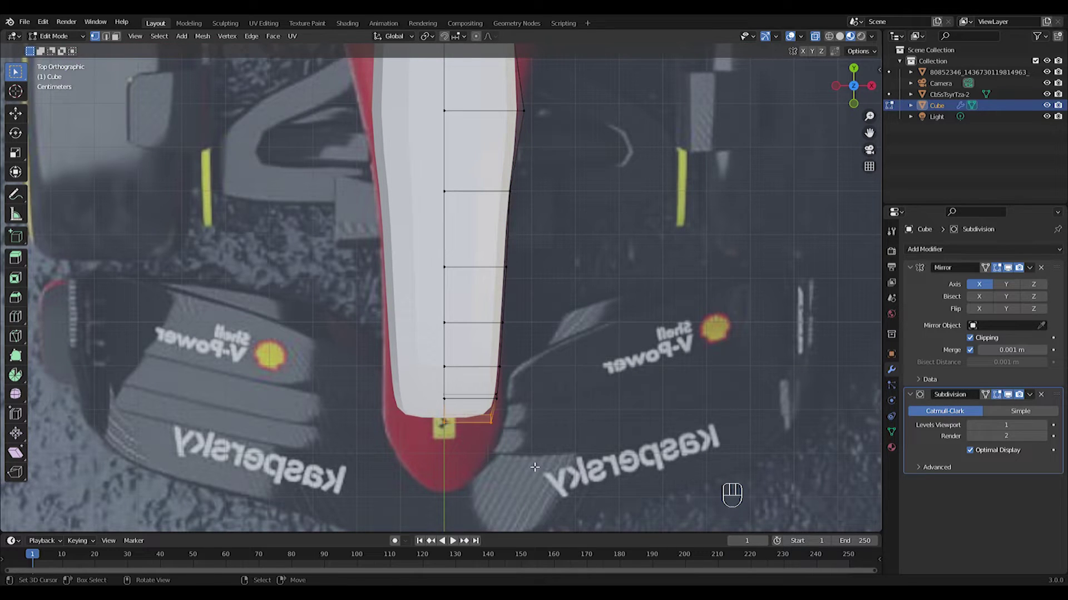
{"action": "key", "text": "e"}
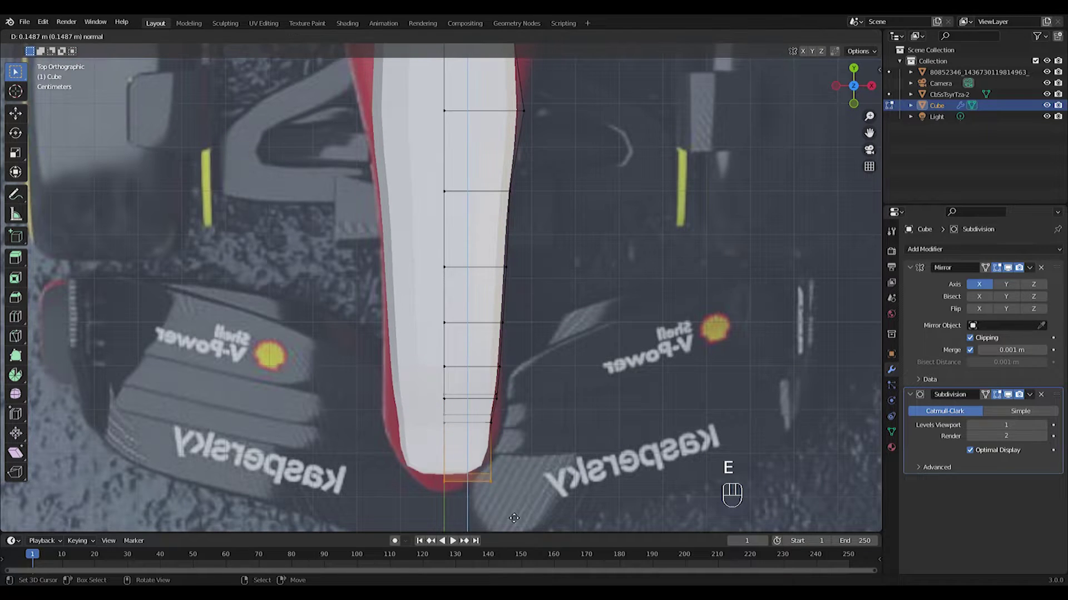
{"action": "left_click", "coordinate": [515, 532]}
{"action": "key", "text": "s"}
{"action": "key", "text": "s"}
{"action": "left_click", "coordinate": [524, 485]}
Step: Pull the outer vertices of the extruded nose tip inward along X to narrow the tip
{"action": "left_click_drag", "start_coordinate": [463, 479], "coordinate": [527, 512]}
{"action": "key", "text": "g"}
{"action": "middle_click", "coordinate": [517, 511]}
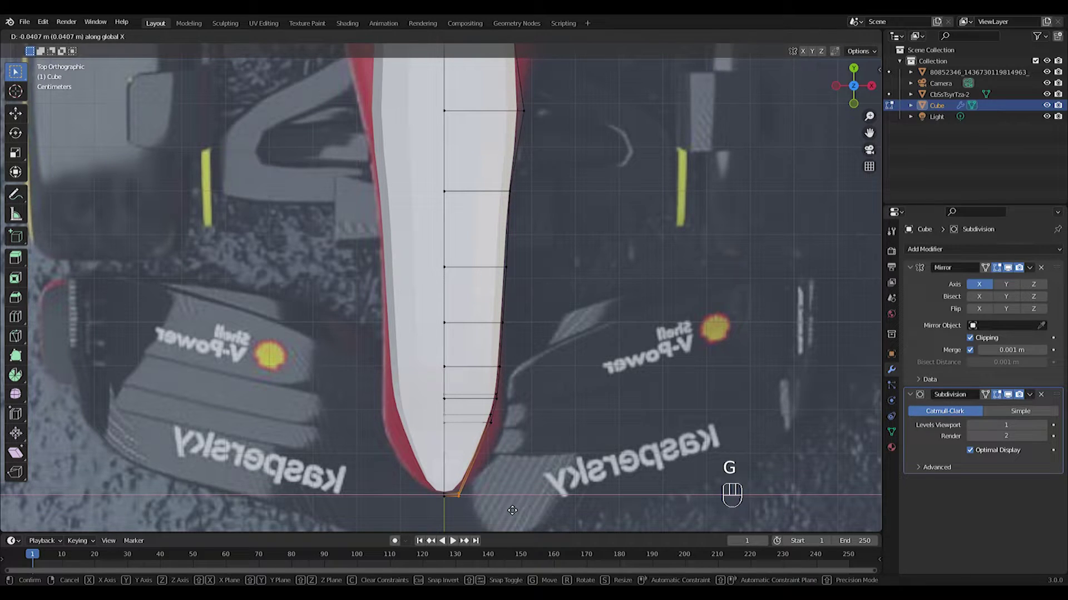
{"action": "left_click", "coordinate": [512, 510]}
Step: Add a loop cut just behind the nose tip and widen it and the loop behind it to match the rounded outline
{"action": "key", "text": "ctrl+r"}
{"action": "left_click", "coordinate": [479, 477]}
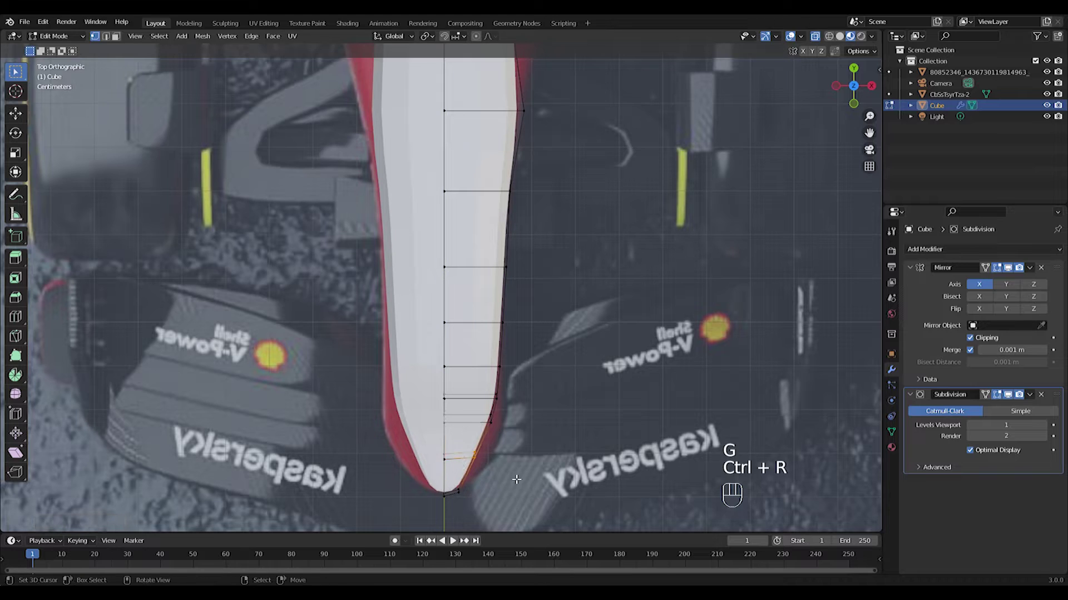
{"action": "left_click_drag", "start_coordinate": [516, 479], "coordinate": [517, 479]}
{"action": "key", "text": "g"}
{"action": "left_click", "coordinate": [538, 481]}
{"action": "key", "text": "g"}
{"action": "left_click", "coordinate": [533, 439]}
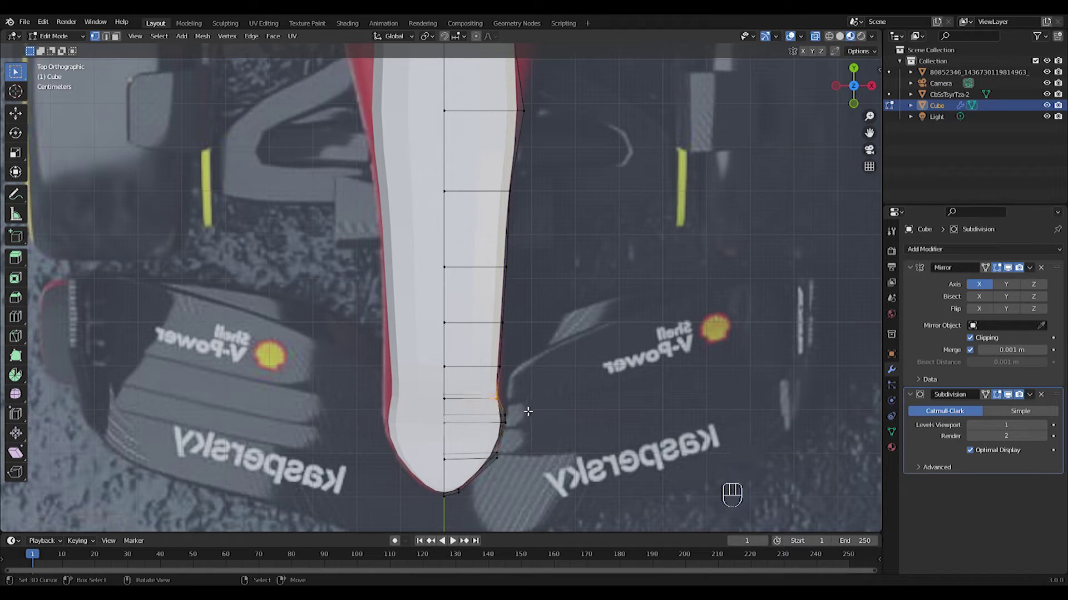
Step: Move the outer vertices of the next three nose loops outward along X to follow the reference outline
{"action": "key", "text": "g"}
{"action": "key", "text": "x"}
{"action": "left_click", "coordinate": [484, 362]}
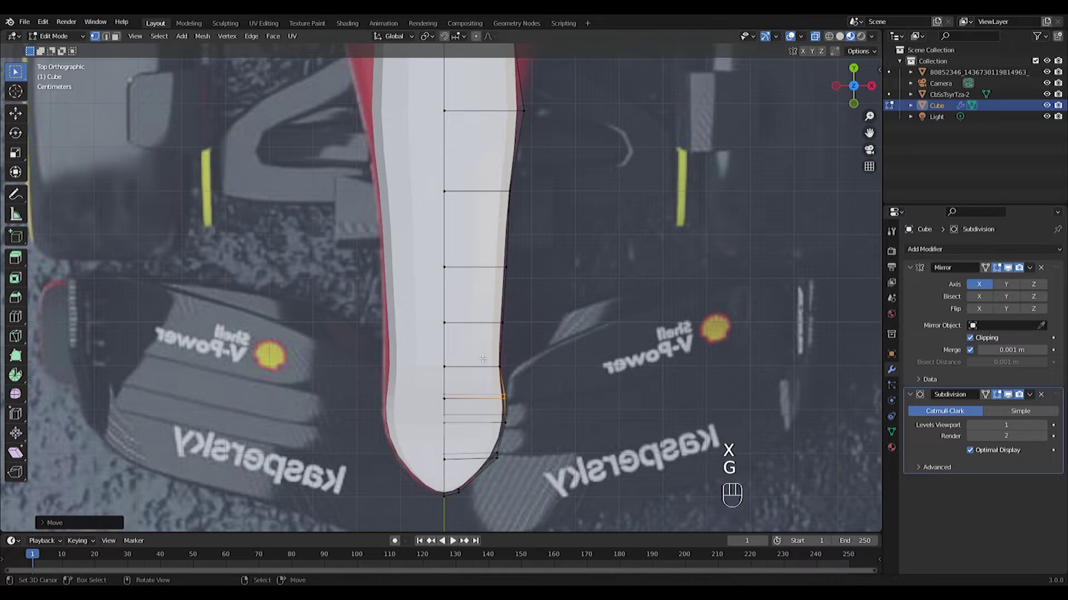
{"action": "key", "text": "x"}
{"action": "left_click", "coordinate": [516, 388]}
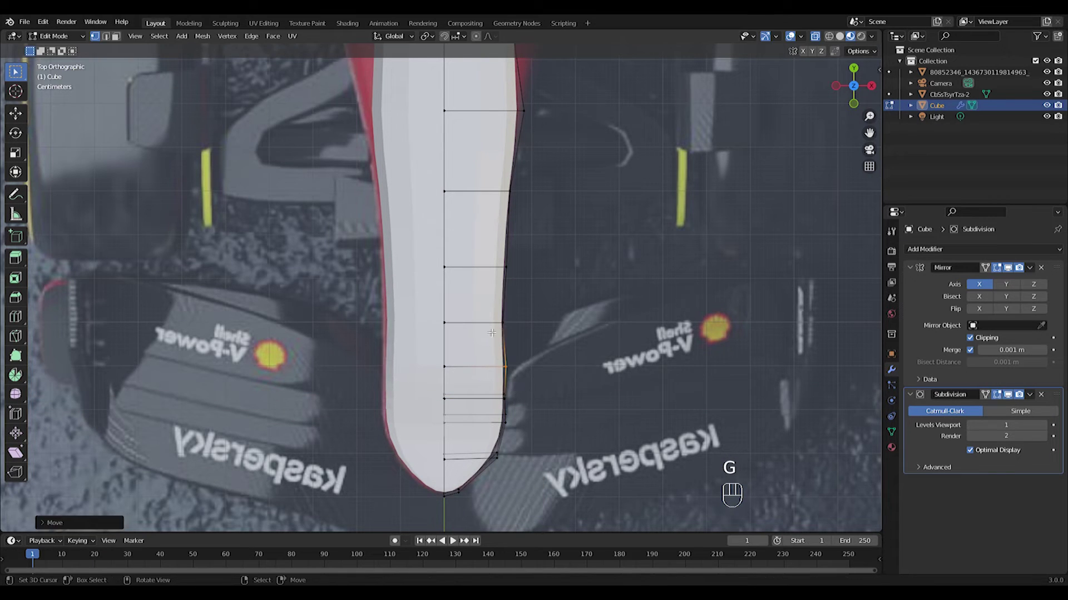
{"action": "key", "text": "g"}
{"action": "left_click", "coordinate": [517, 340]}
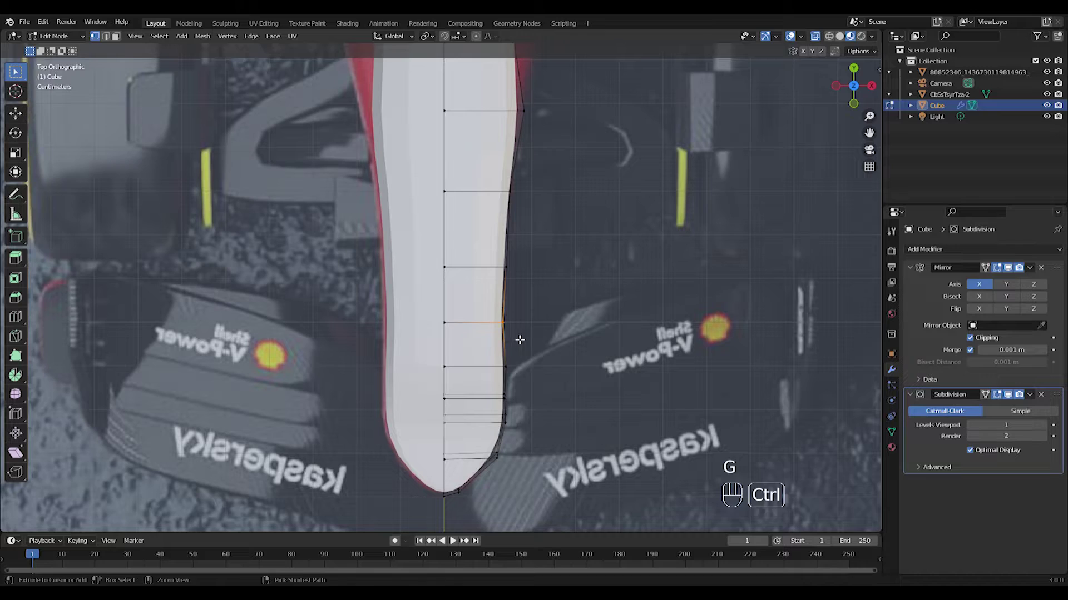
{"action": "key", "text": "g"}
{"action": "left_click", "coordinate": [553, 346]}
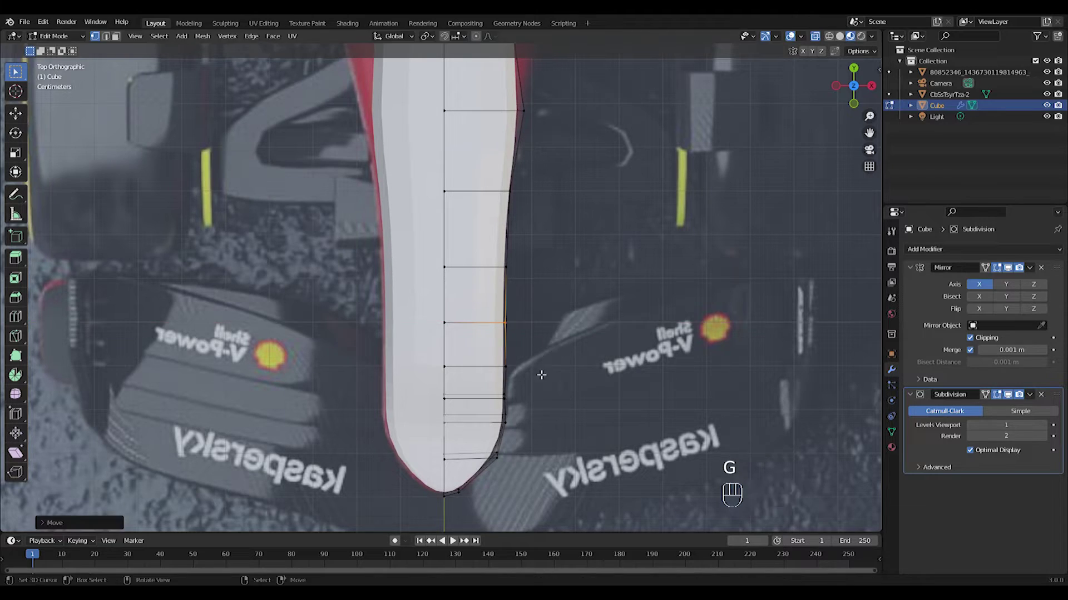
Step: In the side view, rotate the foremost nose loops downward and move them lower over the front wing
{"action": "key", "text": "KP_3"}
{"action": "scroll", "coordinate": [337, 413], "scroll_direction": "up", "scroll_amount": 5}
{"action": "middle_click_drag", "start_coordinate": [336, 413], "coordinate": [536, 309], "text": "shift"}
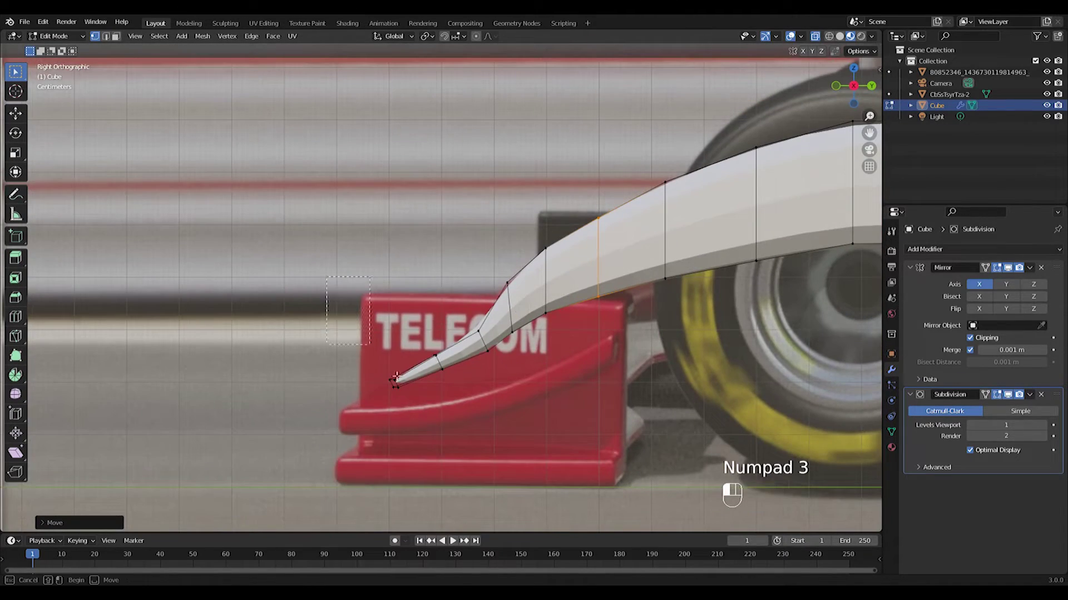
{"action": "left_click_drag", "start_coordinate": [329, 346], "coordinate": [466, 440]}
{"action": "key", "text": "r"}
{"action": "left_click", "coordinate": [676, 409]}
{"action": "key", "text": "g"}
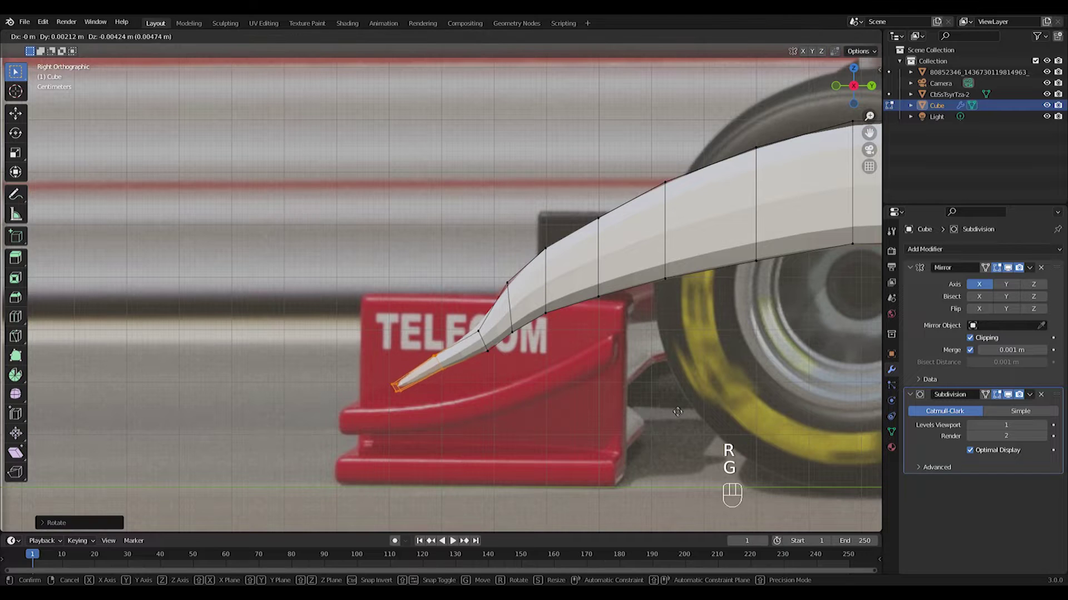
{"action": "left_click", "coordinate": [683, 423]}
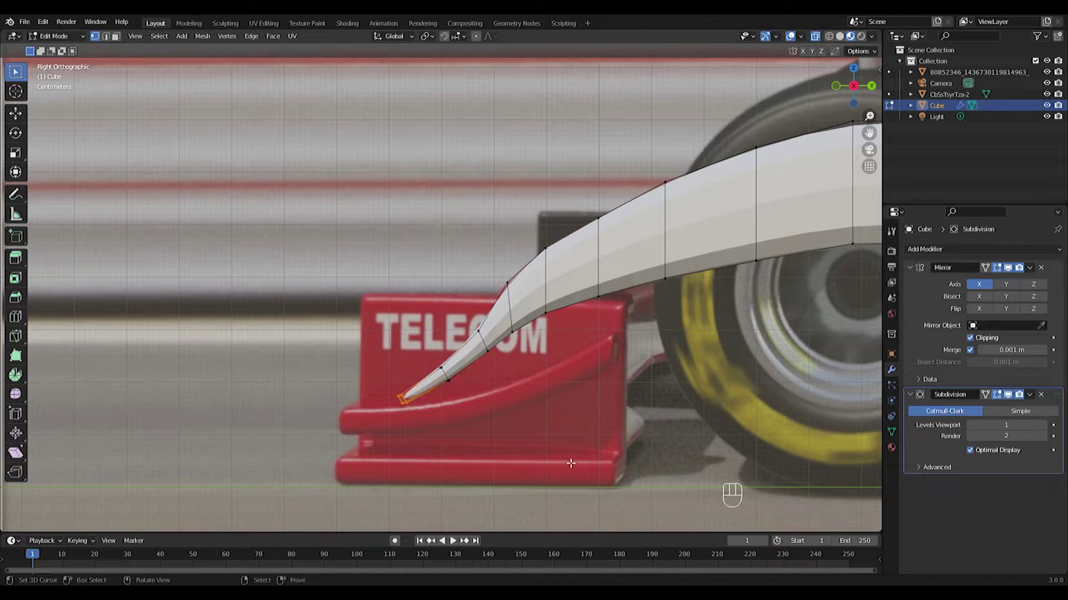
Step: Rotate the nose tip's end loops further downward and lower them to the front wing's curved edge
{"action": "key", "text": "r"}
{"action": "left_click", "coordinate": [560, 395]}
{"action": "key", "text": "g"}
{"action": "left_click", "coordinate": [567, 410]}
Step: Move single upper and lower vertices of the loops behind the nose tip to smooth its side profile
{"action": "left_click_drag", "start_coordinate": [372, 313], "coordinate": [456, 434]}
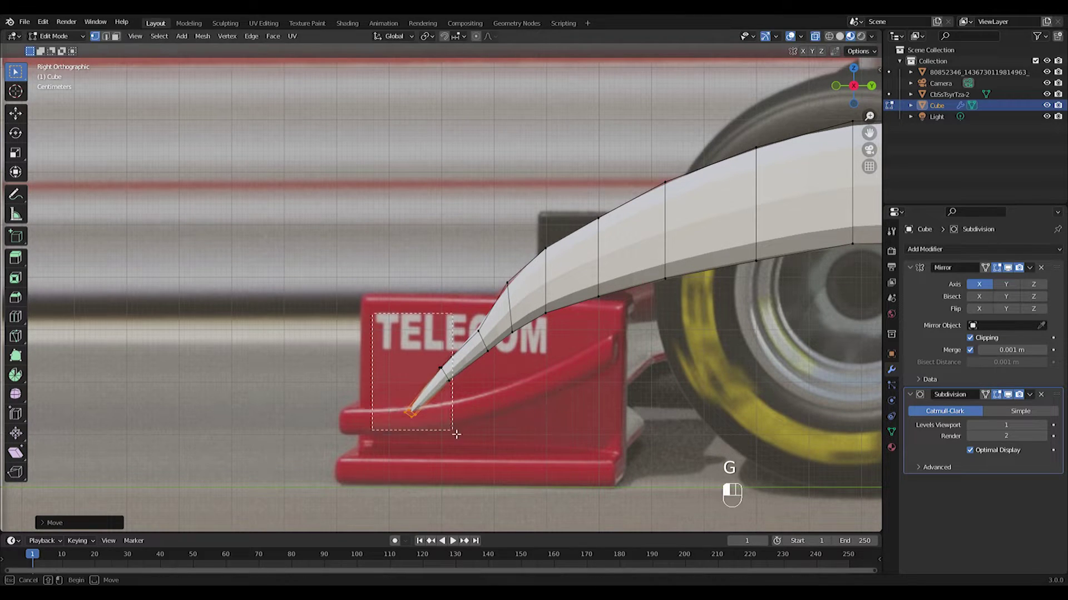
{"action": "left_click_drag", "start_coordinate": [487, 341], "coordinate": [488, 342]}
{"action": "key", "text": "g"}
{"action": "left_click", "coordinate": [465, 312]}
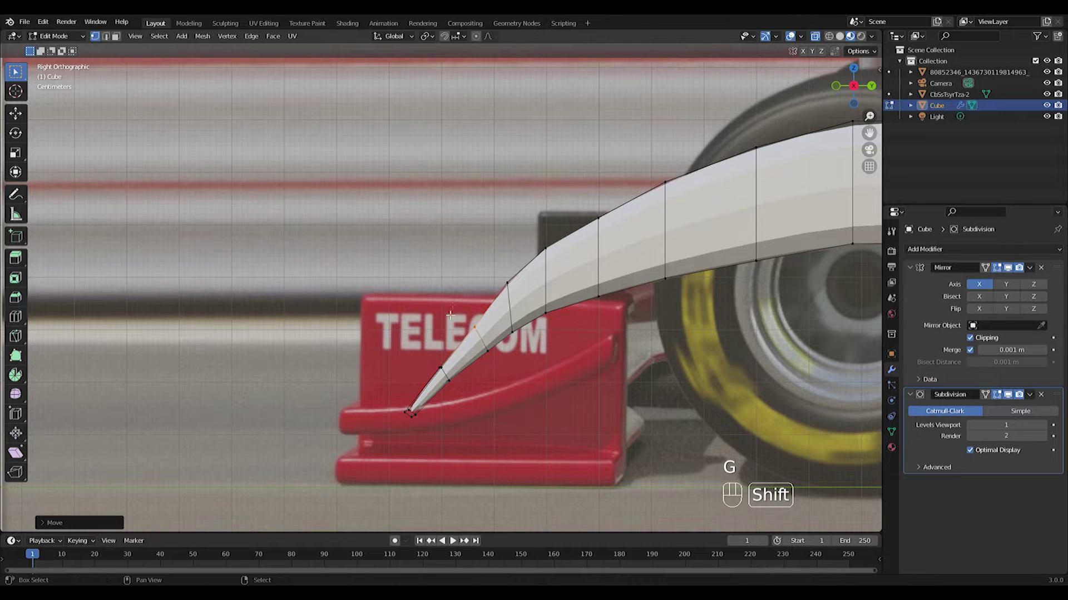
{"action": "left_click_drag", "start_coordinate": [453, 381], "coordinate": [454, 383]}
{"action": "key", "text": "g"}
{"action": "left_click", "coordinate": [450, 382]}
{"action": "left_click_drag", "start_coordinate": [451, 298], "coordinate": [480, 341]}
{"action": "key", "text": "g"}
{"action": "left_click", "coordinate": [484, 346]}
Step: In the top view, widen the body at the loop just ahead of the cockpit to match the reference
{"action": "key", "text": "Tab"}
{"action": "scroll", "coordinate": [487, 348], "scroll_direction": "down", "scroll_amount": 5}
{"action": "middle_click_drag", "start_coordinate": [488, 349], "coordinate": [589, 373]}
{"action": "scroll", "coordinate": [601, 367], "scroll_direction": "down", "scroll_amount": 4}
{"action": "key", "text": "KP_7"}
{"action": "key", "text": "Tab"}
{"action": "middle_click_drag", "start_coordinate": [553, 245], "coordinate": [545, 333], "text": "shift"}
{"action": "scroll", "coordinate": [544, 333], "scroll_direction": "up", "scroll_amount": 8}
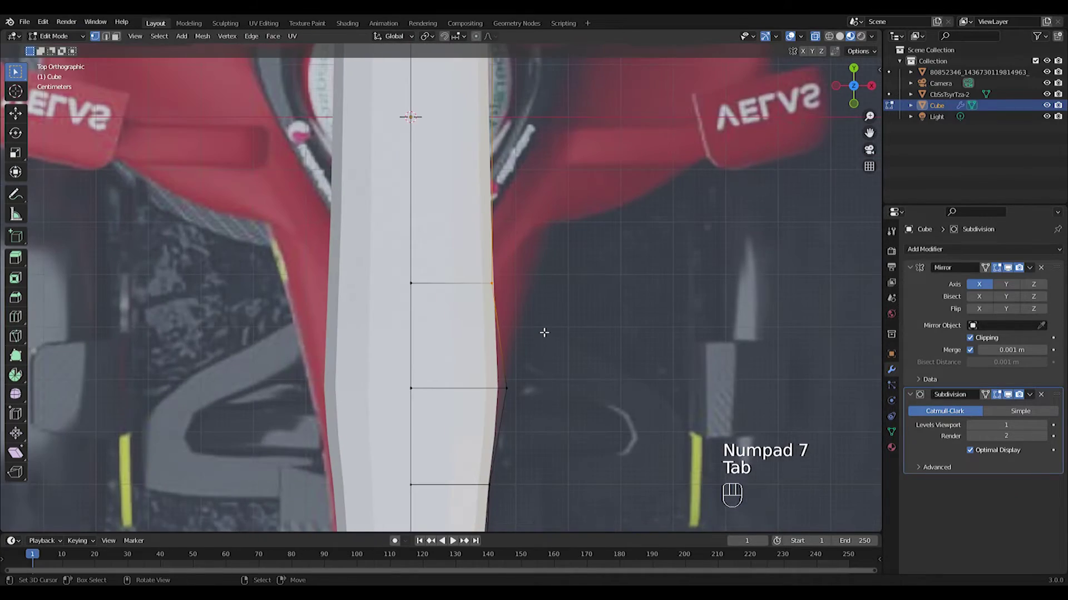
{"action": "key", "text": "g"}
{"action": "left_click", "coordinate": [582, 328]}
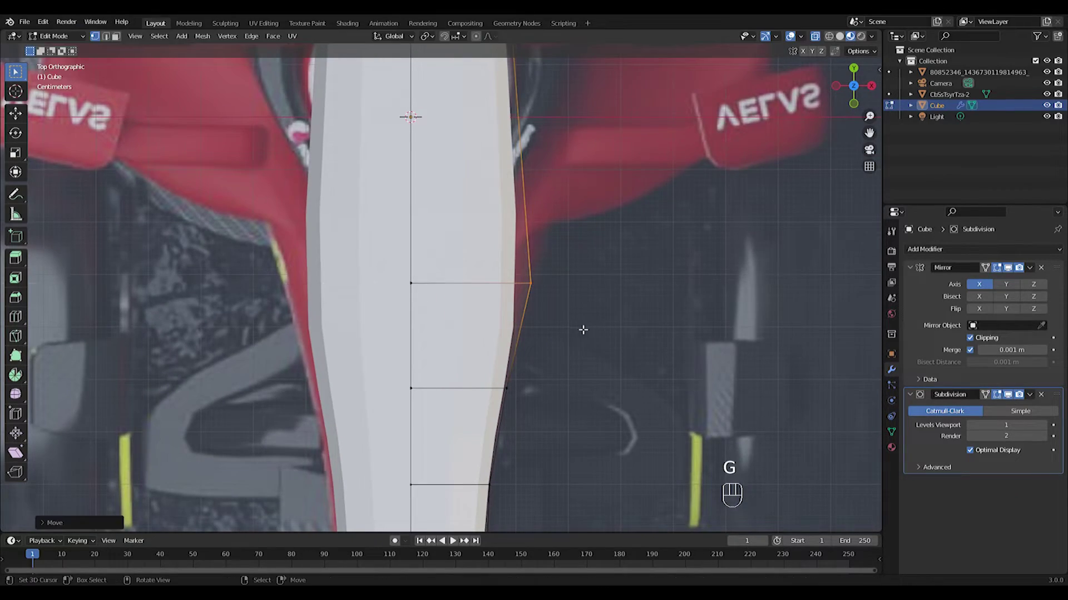
Step: Move the body's rear end back along Y until it reaches the rear wing
{"action": "scroll", "coordinate": [480, 367], "scroll_direction": "down", "scroll_amount": 5}
{"action": "scroll", "coordinate": [480, 367], "scroll_direction": "down", "scroll_amount": 2}
{"action": "scroll", "coordinate": [480, 366], "scroll_direction": "up", "scroll_amount": 3}
{"action": "middle_click_drag", "start_coordinate": [479, 367], "coordinate": [466, 398], "text": "shift"}
{"action": "scroll", "coordinate": [469, 396], "scroll_direction": "up", "scroll_amount": 5}
{"action": "middle_click_drag", "start_coordinate": [523, 341], "coordinate": [529, 290], "text": "shift"}
{"action": "middle_click_drag", "start_coordinate": [533, 187], "coordinate": [523, 386], "text": "shift"}
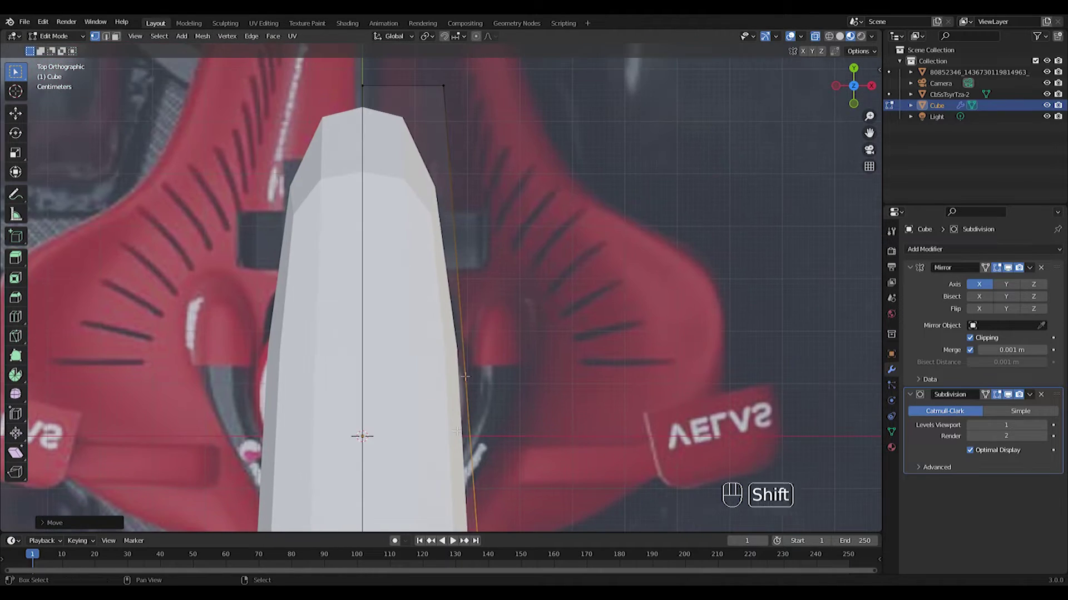
{"action": "middle_click_drag", "start_coordinate": [396, 96], "coordinate": [395, 343], "text": "shift"}
{"action": "left_click_drag", "start_coordinate": [303, 222], "coordinate": [477, 360]}
{"action": "middle_click_drag", "start_coordinate": [405, 245], "coordinate": [428, 321], "text": "shift"}
{"action": "key", "text": "g"}
{"action": "key", "text": "y"}
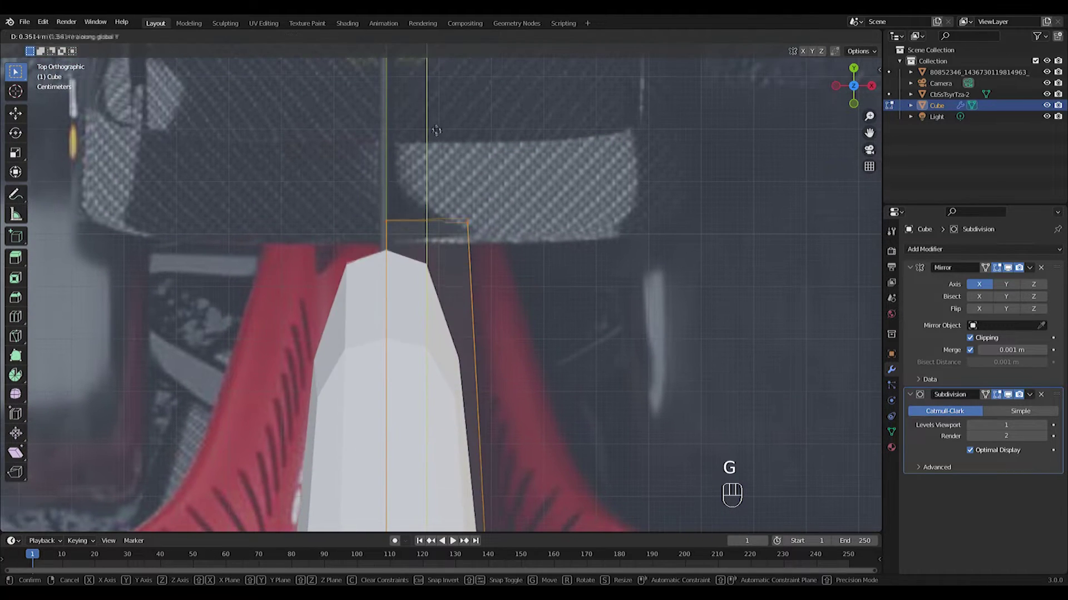
{"action": "left_click", "coordinate": [439, 61]}
Step: Add a loop cut near the body's rear end, position it at the rear wing's front edge and widen it along X
{"action": "scroll", "coordinate": [531, 384], "scroll_direction": "down", "scroll_amount": 3}
{"action": "middle_click_drag", "start_coordinate": [532, 389], "coordinate": [497, 238], "text": "shift"}
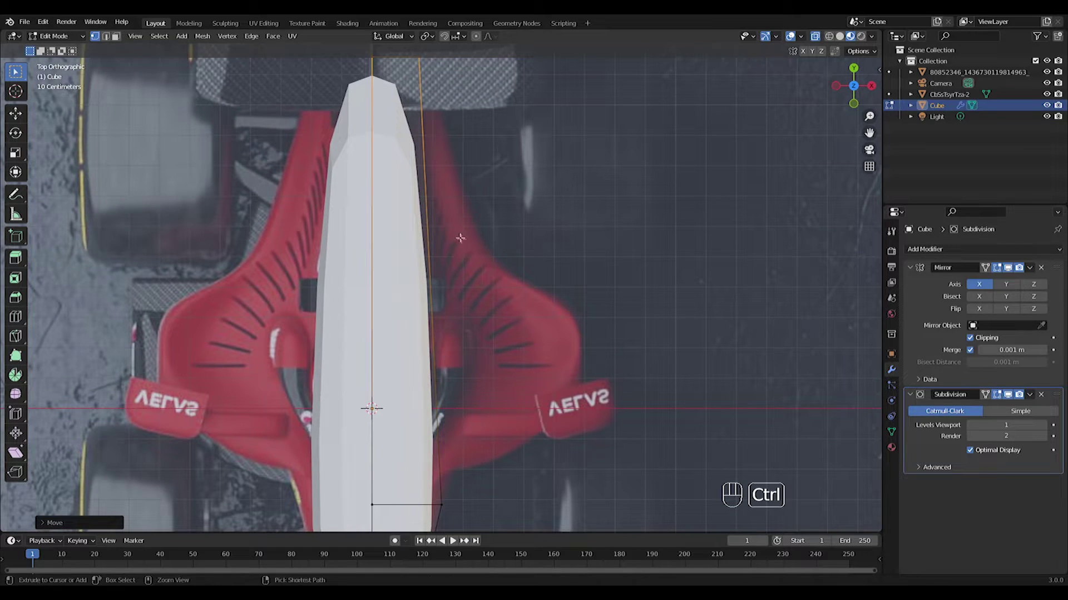
{"action": "left_click", "coordinate": [437, 198]}
{"action": "left_click", "coordinate": [457, 51]}
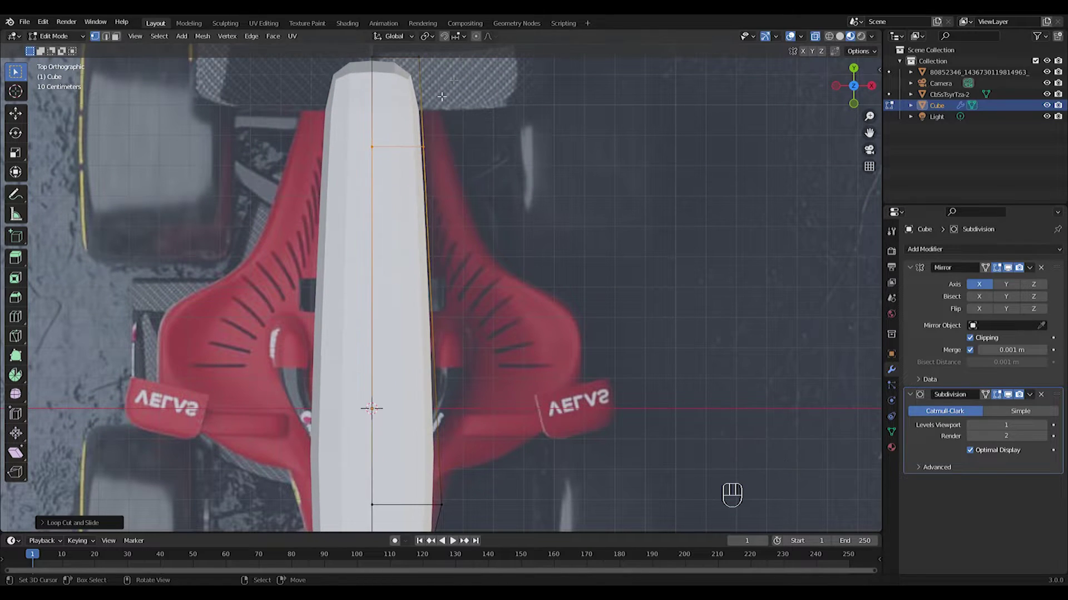
{"action": "middle_click_drag", "start_coordinate": [442, 108], "coordinate": [439, 208], "text": "shift"}
{"action": "key", "text": "g"}
{"action": "key", "text": "y"}
{"action": "left_click", "coordinate": [421, 216]}
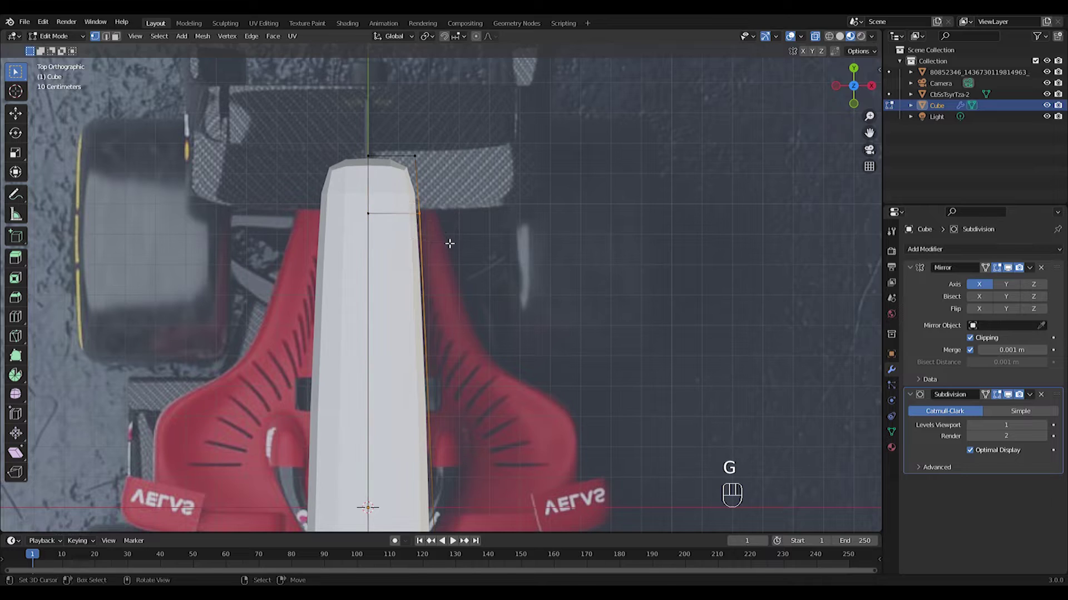
{"action": "key", "text": "g"}
{"action": "key", "text": "x"}
{"action": "left_click", "coordinate": [474, 244]}
Step: Add another loop cut ahead of the rear one and move its outer vertices outward along X
{"action": "key", "text": "ctrl+r"}
{"action": "left_click", "coordinate": [449, 263]}
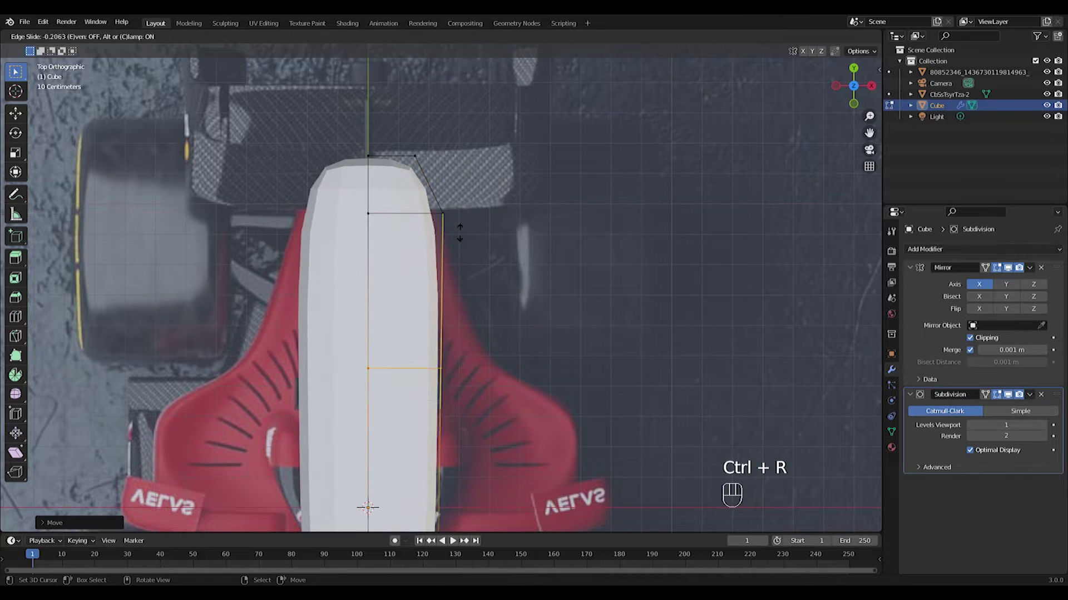
{"action": "key", "text": "g"}
{"action": "key", "text": "x"}
{"action": "left_click", "coordinate": [453, 272]}
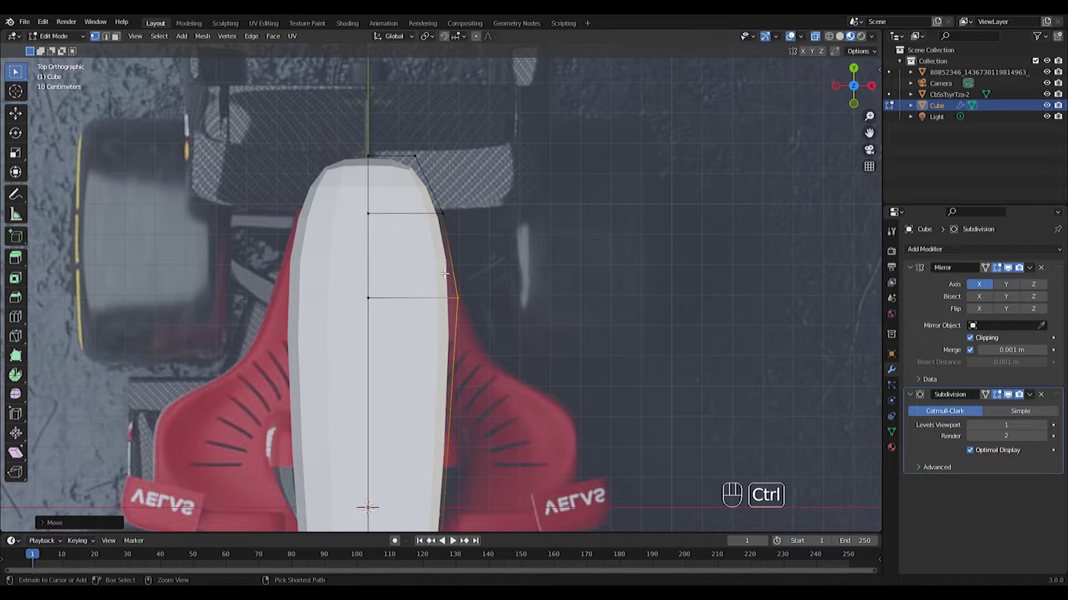
Step: Add a loop cut between the two rear loops and pull the rearmost loop's outer vertices inward along X
{"action": "left_click", "coordinate": [448, 259]}
{"action": "left_click", "coordinate": [449, 257]}
{"action": "left_click_drag", "start_coordinate": [428, 198], "coordinate": [471, 227]}
{"action": "key", "text": "g"}
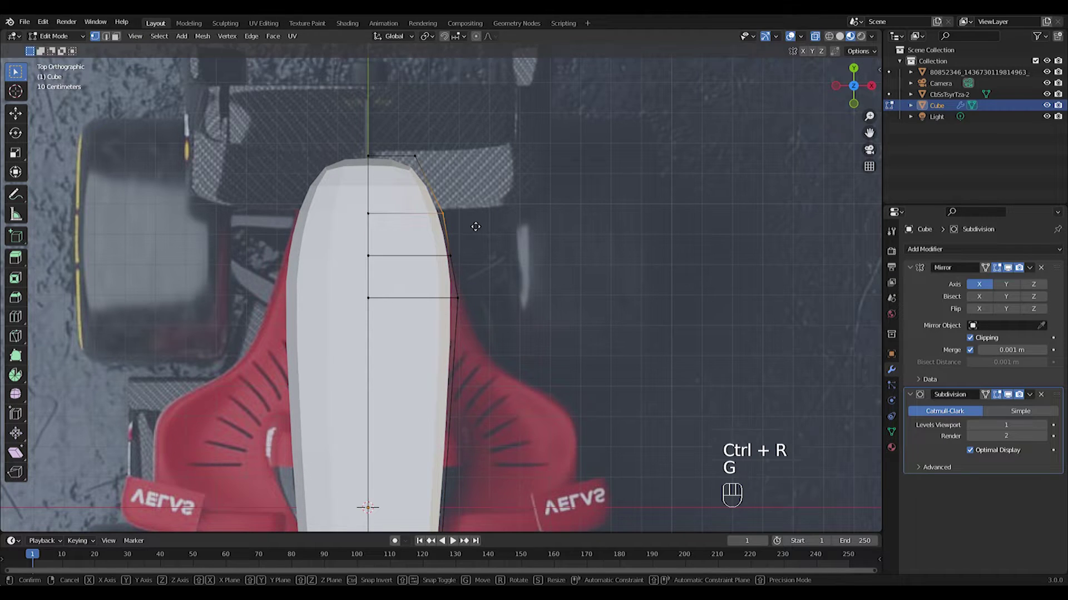
{"action": "key", "text": "x"}
{"action": "left_click", "coordinate": [468, 225]}
Step: Adjust the outer vertices of the rear end and of the widest rear loop along X to refine the taper
{"action": "key", "text": "g"}
{"action": "key", "text": "x"}
{"action": "left_click", "coordinate": [494, 279]}
{"action": "key", "text": "g"}
{"action": "key", "text": "x"}
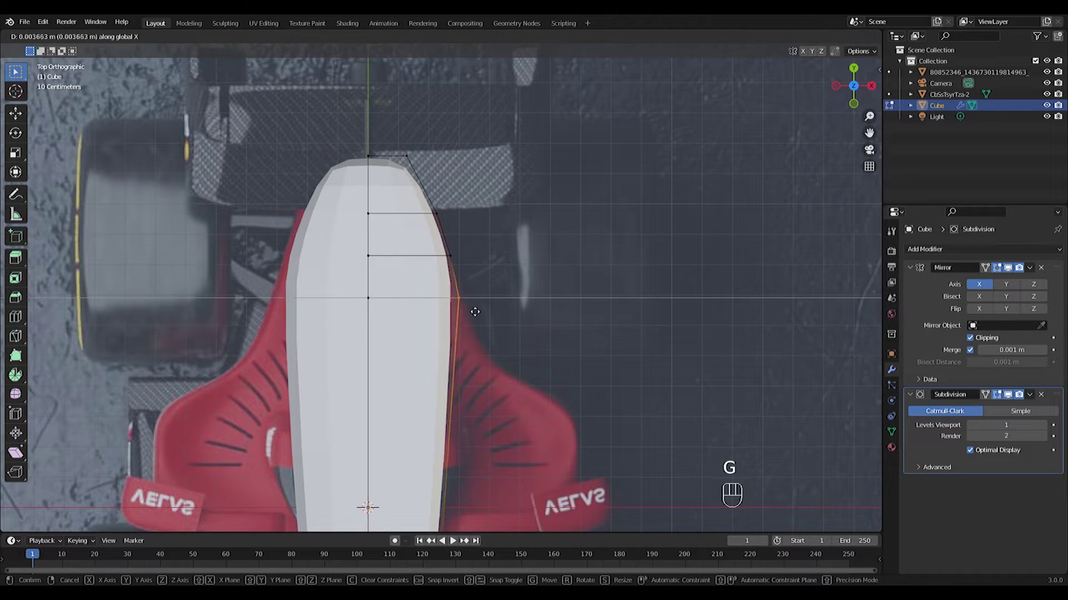
{"action": "left_click", "coordinate": [479, 313]}
Step: Select the body's long side section beside the cockpit and extrude it outward to start the sidepod
{"action": "middle_click_drag", "start_coordinate": [499, 317], "coordinate": [468, 230], "text": "shift"}
{"action": "middle_click_drag", "start_coordinate": [464, 327], "coordinate": [491, 229], "text": "shift"}
{"action": "left_click_drag", "start_coordinate": [433, 104], "coordinate": [520, 453]}
{"action": "middle_click_drag", "start_coordinate": [467, 416], "coordinate": [462, 456], "text": "shift"}
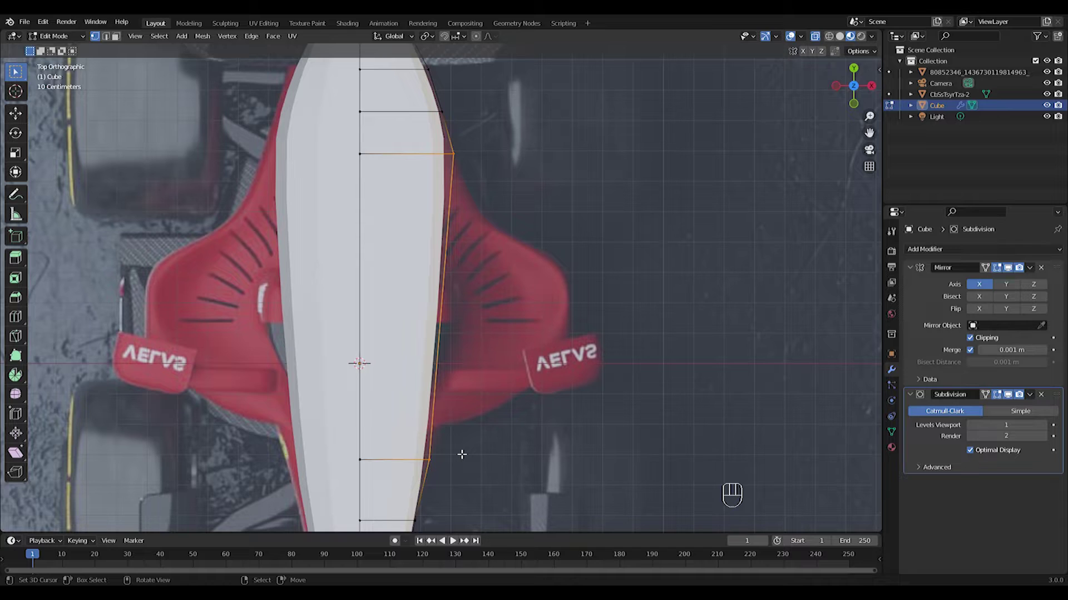
{"action": "key", "text": "e"}
{"action": "left_click", "coordinate": [586, 441]}
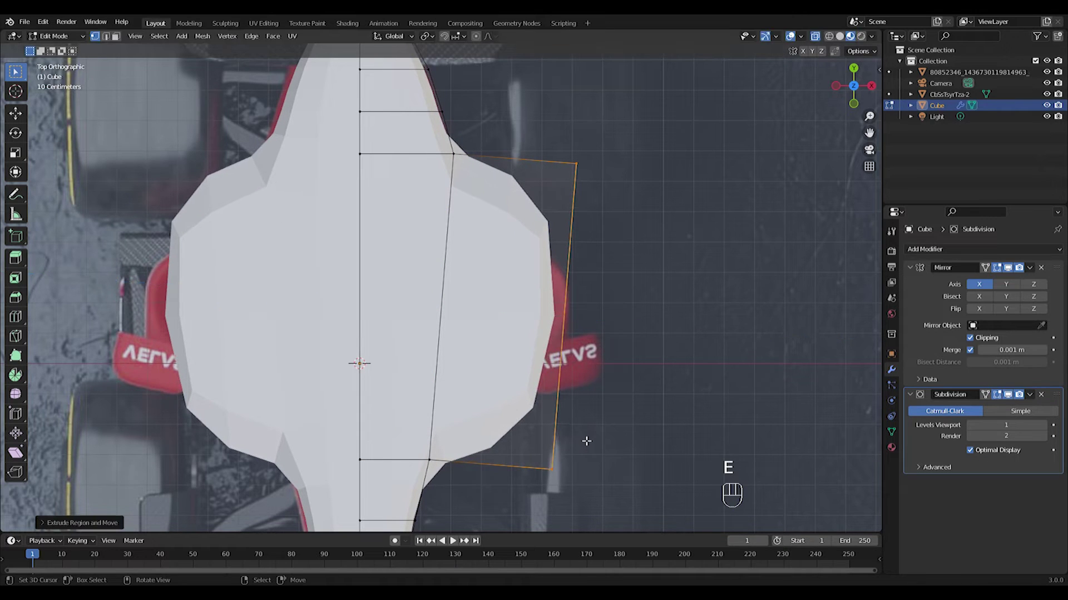
Step: Finish the outward sidepod extrusion, divide it with five loop cuts, and pull its rear outer corner inward to the top reference
{"action": "left_click", "coordinate": [601, 306]}
{"action": "right_click", "coordinate": [599, 304]}
{"action": "middle_click_drag", "start_coordinate": [591, 295], "coordinate": [592, 369], "text": "shift"}
{"action": "left_click_drag", "start_coordinate": [552, 215], "coordinate": [600, 257]}
{"action": "key", "text": "g"}
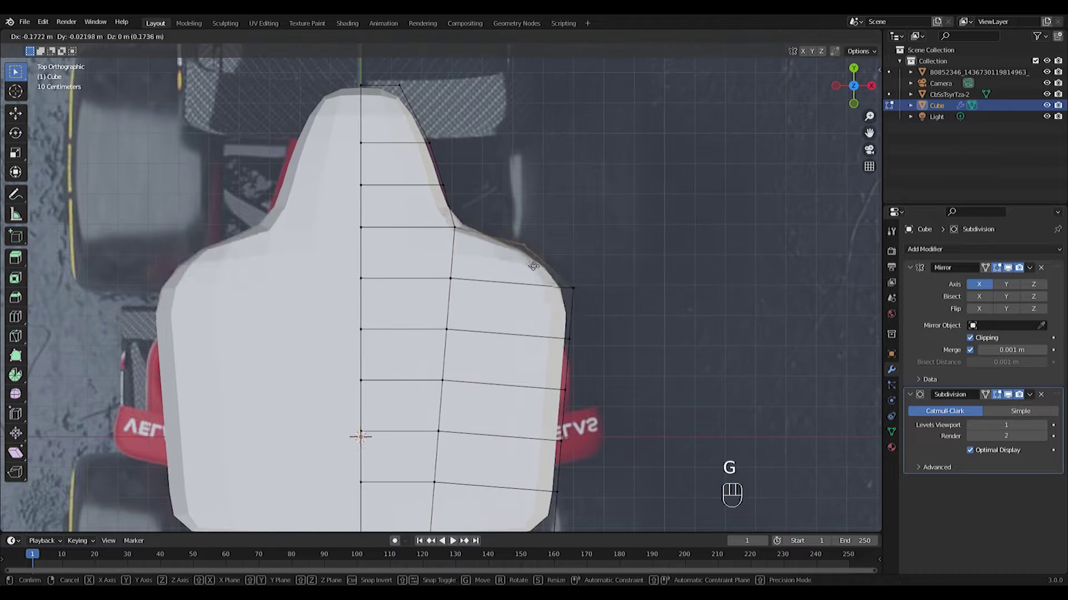
{"action": "left_click", "coordinate": [513, 267]}
Step: Adjust the sidepod's rear root vertices, pull its second outer vertices inward, and shift the first inner loop vertex toward the centreline
{"action": "left_click_drag", "start_coordinate": [440, 210], "coordinate": [464, 241]}
{"action": "key", "text": "g"}
{"action": "left_click", "coordinate": [468, 243]}
{"action": "left_click", "coordinate": [581, 295]}
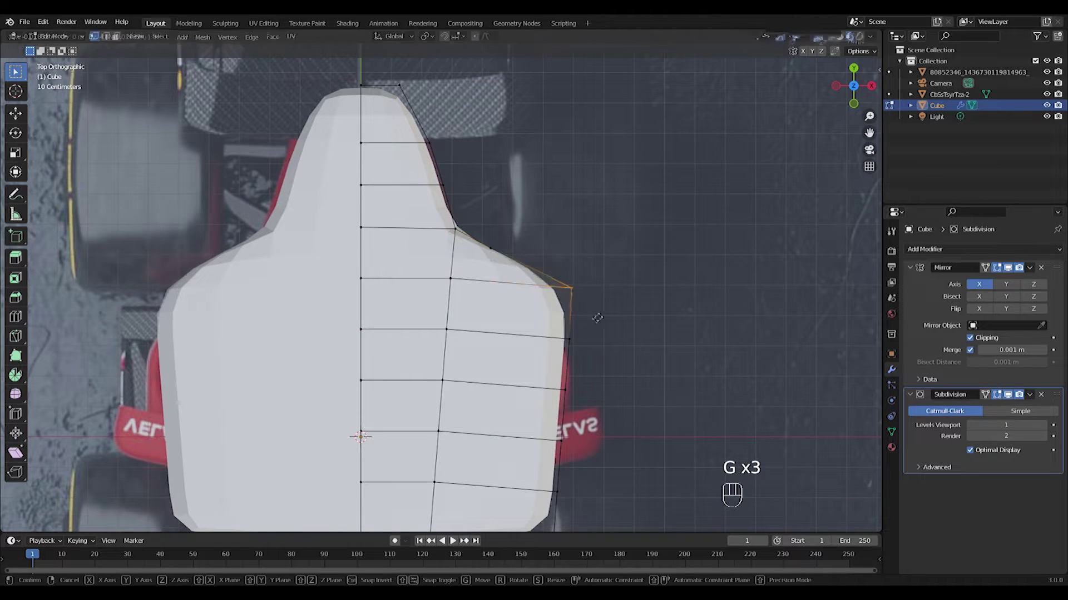
{"action": "key", "text": "g"}
{"action": "left_click", "coordinate": [526, 328]}
{"action": "left_click", "coordinate": [450, 282]}
{"action": "key", "text": "g"}
{"action": "left_click", "coordinate": [450, 312]}
Step: Refine the vertices where the sidepod's rear corner meets the tail so the outline curves smoothly inward
{"action": "left_click", "coordinate": [464, 240]}
{"action": "key", "text": "g"}
{"action": "left_click", "coordinate": [462, 243]}
{"action": "left_click", "coordinate": [502, 260]}
{"action": "key", "text": "g"}
{"action": "left_click", "coordinate": [471, 269]}
{"action": "middle_click_drag", "start_coordinate": [472, 269], "coordinate": [473, 270]}
Step: Move the outer vertices at the sidepod's widest rear part outward to match the top reference outline
{"action": "key", "text": "KP_7"}
{"action": "left_click_drag", "start_coordinate": [596, 364], "coordinate": [597, 365], "text": "shift"}
{"action": "middle_click_drag", "start_coordinate": [596, 364], "coordinate": [564, 310], "text": "shift"}
{"action": "key", "text": "g"}
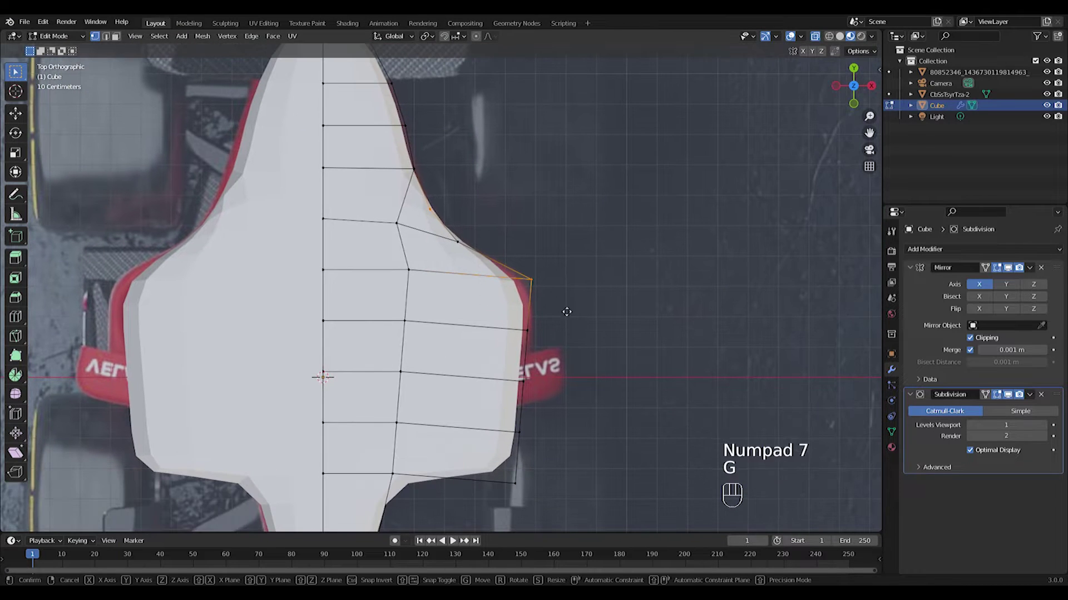
{"action": "left_click", "coordinate": [578, 352]}
{"action": "left_click_drag", "start_coordinate": [522, 243], "coordinate": [589, 302]}
{"action": "key", "text": "g"}
{"action": "left_click", "coordinate": [595, 300]}
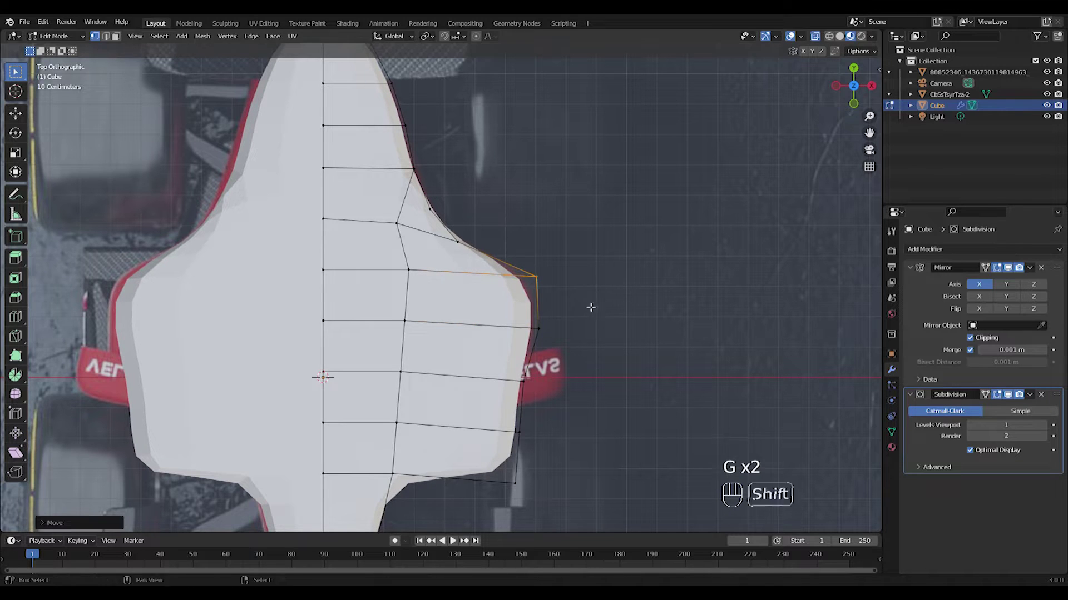
Step: Reposition the sidepod's middle and front outer vertices inward and rearward to taper it along the red bodywork outline
{"action": "middle_click_drag", "start_coordinate": [594, 301], "coordinate": [605, 244], "text": "shift"}
{"action": "left_click_drag", "start_coordinate": [517, 311], "coordinate": [594, 360]}
{"action": "key", "text": "g"}
{"action": "left_click", "coordinate": [593, 355]}
{"action": "left_click_drag", "start_coordinate": [509, 357], "coordinate": [578, 414]}
{"action": "key", "text": "g"}
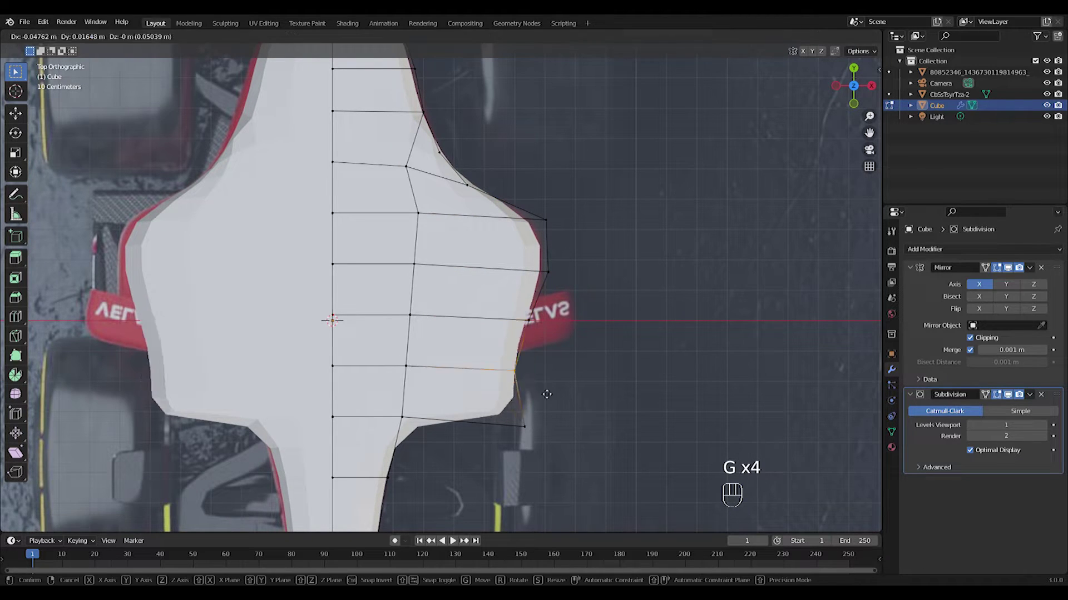
{"action": "left_click", "coordinate": [542, 381]}
{"action": "left_click_drag", "start_coordinate": [495, 387], "coordinate": [585, 466]}
{"action": "key", "text": "g"}
{"action": "left_click", "coordinate": [507, 414]}
Step: Move the inner and centreline vertices at the sidepod's front root rearward and fit the corner to the nose outline
{"action": "left_click_drag", "start_coordinate": [381, 391], "coordinate": [432, 438]}
{"action": "key", "text": "g"}
{"action": "left_click", "coordinate": [427, 412]}
{"action": "left_click_drag", "start_coordinate": [314, 396], "coordinate": [356, 435]}
{"action": "key", "text": "g"}
{"action": "left_click", "coordinate": [361, 419]}
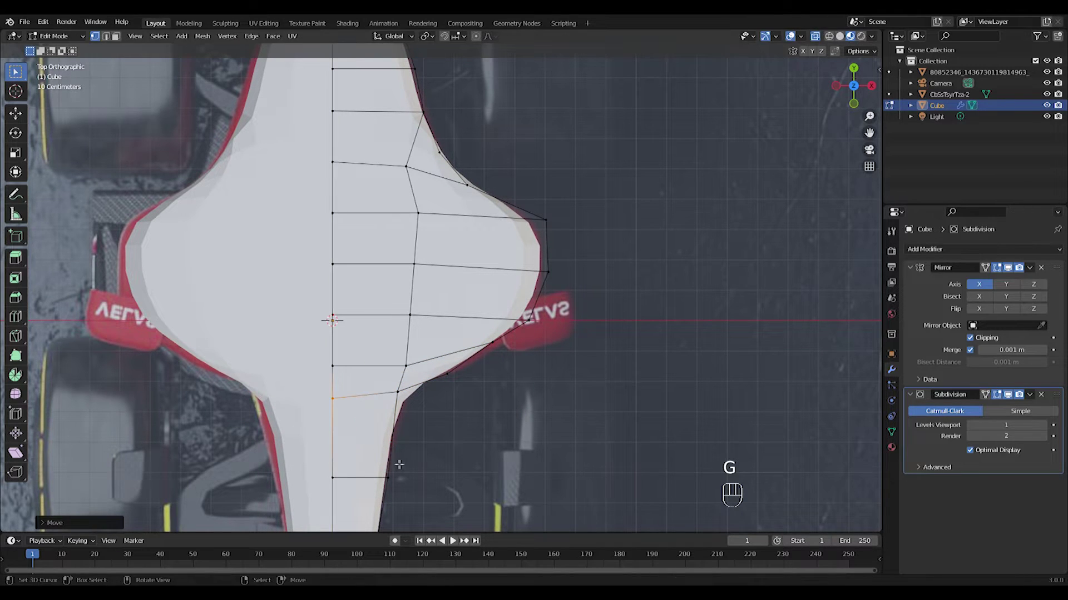
{"action": "left_click_drag", "start_coordinate": [407, 421], "coordinate": [409, 423]}
{"action": "key", "text": "g"}
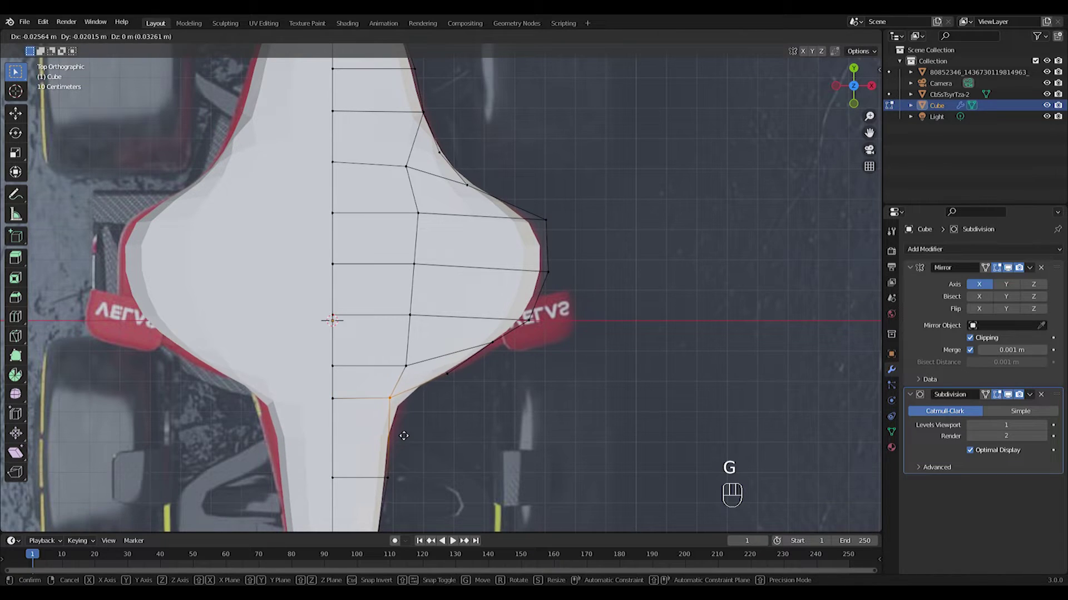
{"action": "left_click", "coordinate": [403, 436]}
Step: Select the bottom vertices of the body from the sidepod's front to the tail in the side view
{"action": "key", "text": "Tab"}
{"action": "key", "text": "KP_3"}
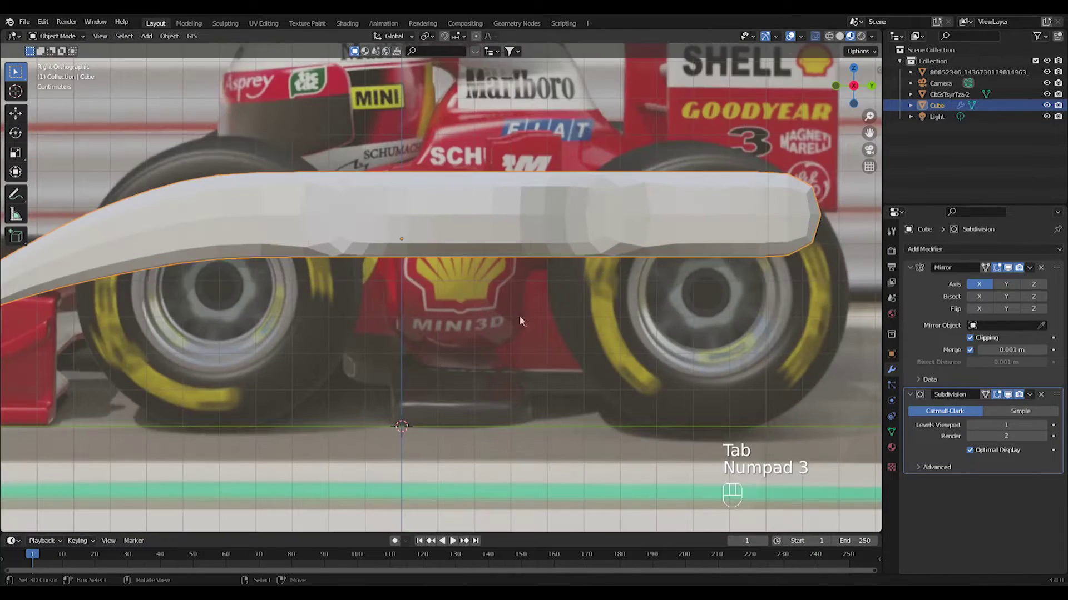
{"action": "key", "text": "Tab"}
{"action": "middle_click_drag", "start_coordinate": [784, 365], "coordinate": [738, 345], "text": "shift"}
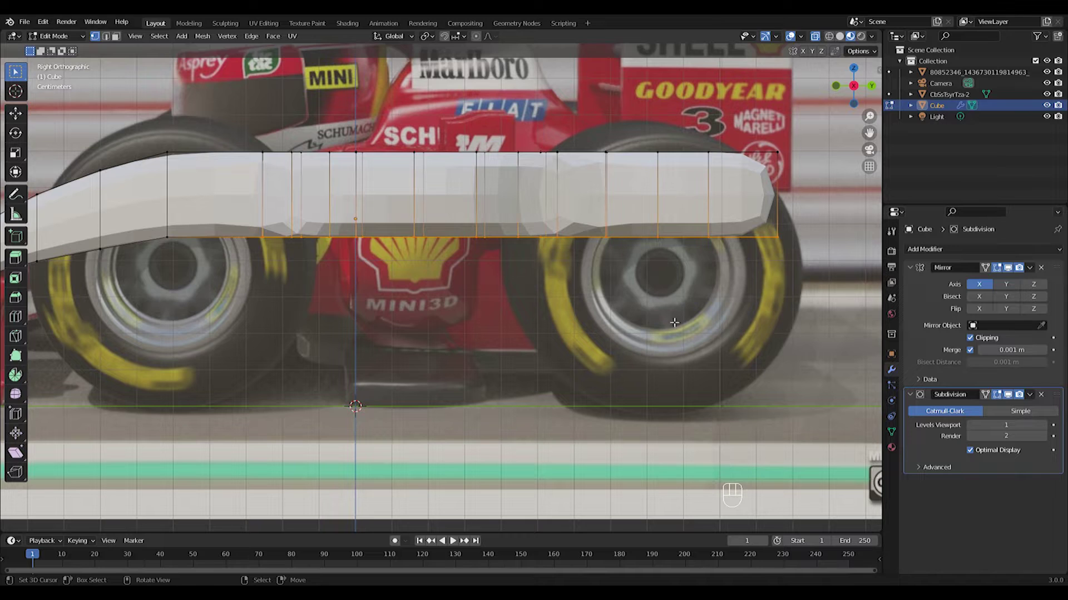
Step: Try to extrude the body's bottom vertices downward along Z toward the car's floor
{"action": "key", "text": "e"}
{"action": "key", "text": "z"}
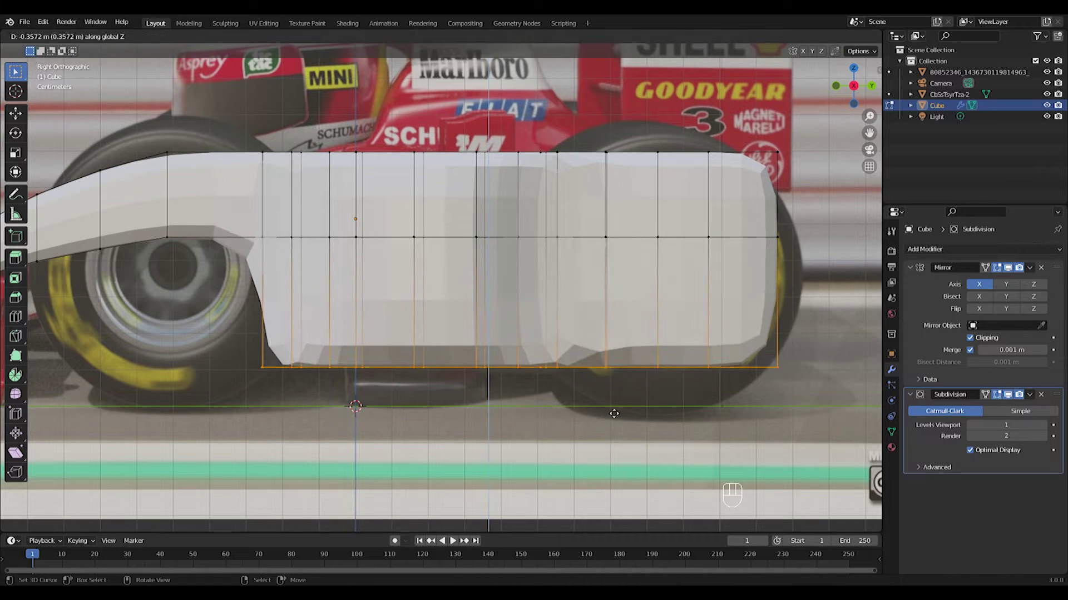
{"action": "left_click", "coordinate": [613, 414]}
{"action": "middle_click_drag", "start_coordinate": [226, 335], "coordinate": [295, 326], "text": "shift"}
{"action": "left_click_drag", "start_coordinate": [293, 326], "coordinate": [352, 397]}
{"action": "key", "text": "ctrl+z"}
{"action": "key", "text": "ctrl+z"}
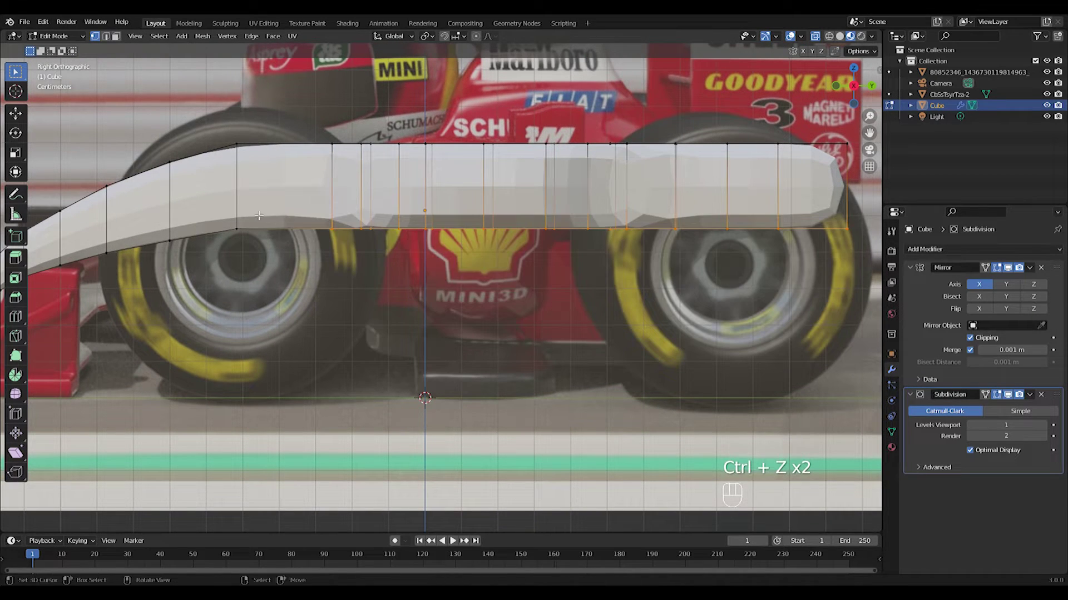
Step: Extrude the body's underside, including the column above the front wheel, down along Z and raise its front lower vertices
{"action": "key", "text": "e"}
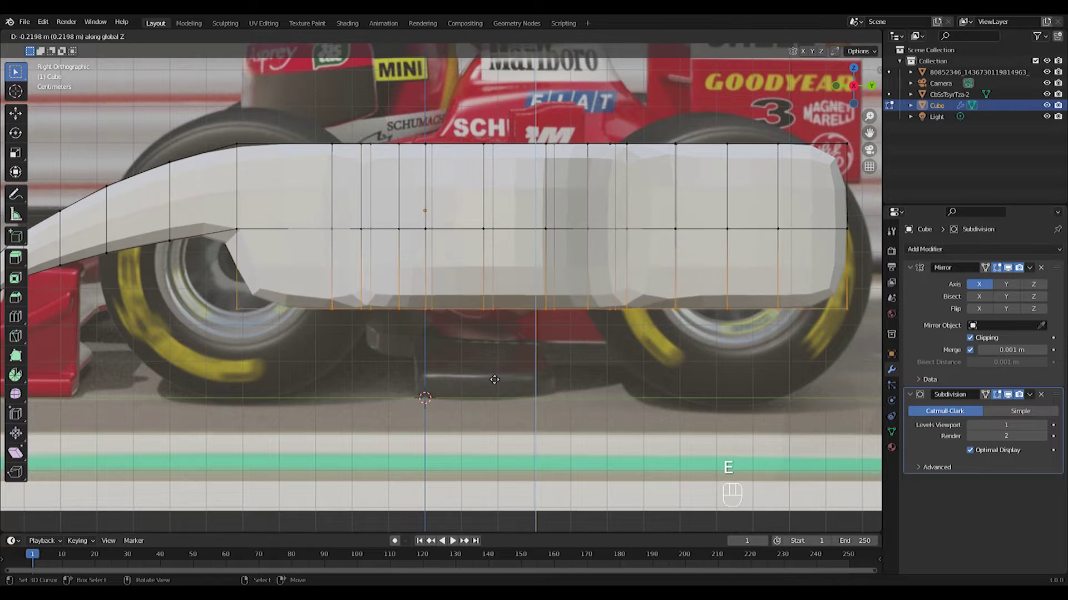
{"action": "left_click", "coordinate": [494, 420]}
{"action": "left_click_drag", "start_coordinate": [204, 325], "coordinate": [269, 384]}
{"action": "key", "text": "g"}
{"action": "left_click", "coordinate": [306, 295]}
Step: Raise the second column of lower vertices and reposition the first so the underside follows an arch behind the front wheel
{"action": "left_click_drag", "start_coordinate": [298, 325], "coordinate": [351, 356]}
{"action": "key", "text": "g"}
{"action": "left_click", "coordinate": [358, 288]}
{"action": "left_click_drag", "start_coordinate": [241, 250], "coordinate": [292, 284]}
{"action": "key", "text": "g"}
{"action": "left_click", "coordinate": [318, 266]}
Step: Try to move the third column of lower vertices at the base of the front wheel arch
{"action": "left_click_drag", "start_coordinate": [340, 335], "coordinate": [368, 370]}
{"action": "key", "text": "g"}
{"action": "left_click", "coordinate": [368, 362]}
{"action": "middle_click_drag", "start_coordinate": [368, 359], "coordinate": [422, 356]}
{"action": "key", "text": "ctrl+z"}
Step: Reselect the lower vertices at the base of the front wheel arch and move them to round the curve
{"action": "key", "text": "KP_3"}
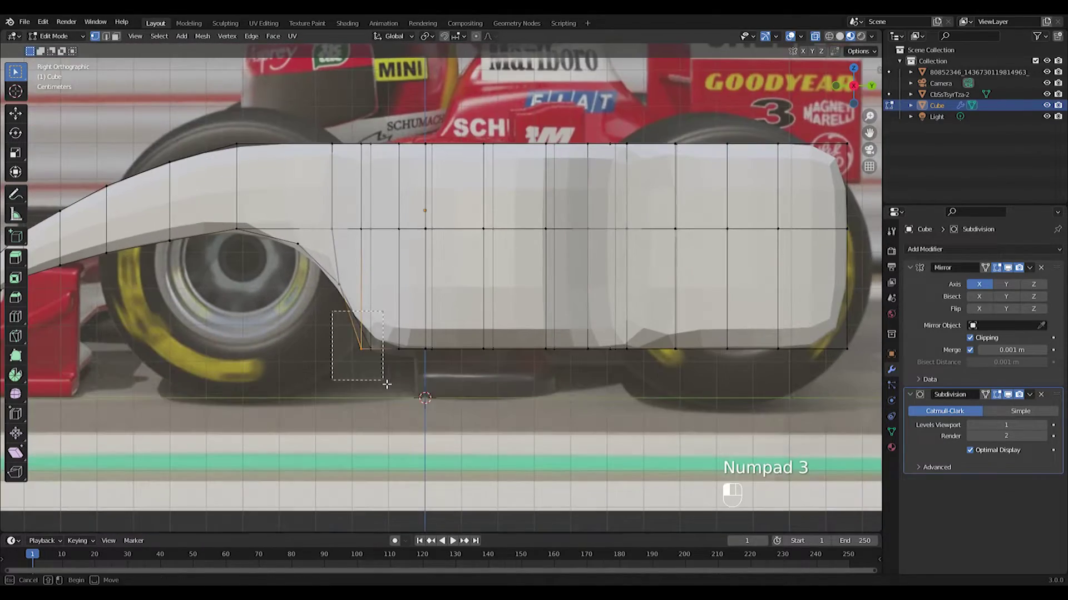
{"action": "key", "text": "g"}
{"action": "left_click", "coordinate": [389, 378]}
Step: Select the underside vertices from behind the sidepod to the tail and raise them slightly along Z
{"action": "middle_click_drag", "start_coordinate": [389, 378], "coordinate": [265, 389], "text": "shift"}
{"action": "left_click_drag", "start_coordinate": [476, 318], "coordinate": [780, 415]}
{"action": "middle_click_drag", "start_coordinate": [779, 414], "coordinate": [750, 400]}
{"action": "key", "text": "KP_1"}
{"action": "key", "text": "KP_3"}
{"action": "key", "text": "KP_1"}
{"action": "key", "text": "KP_3"}
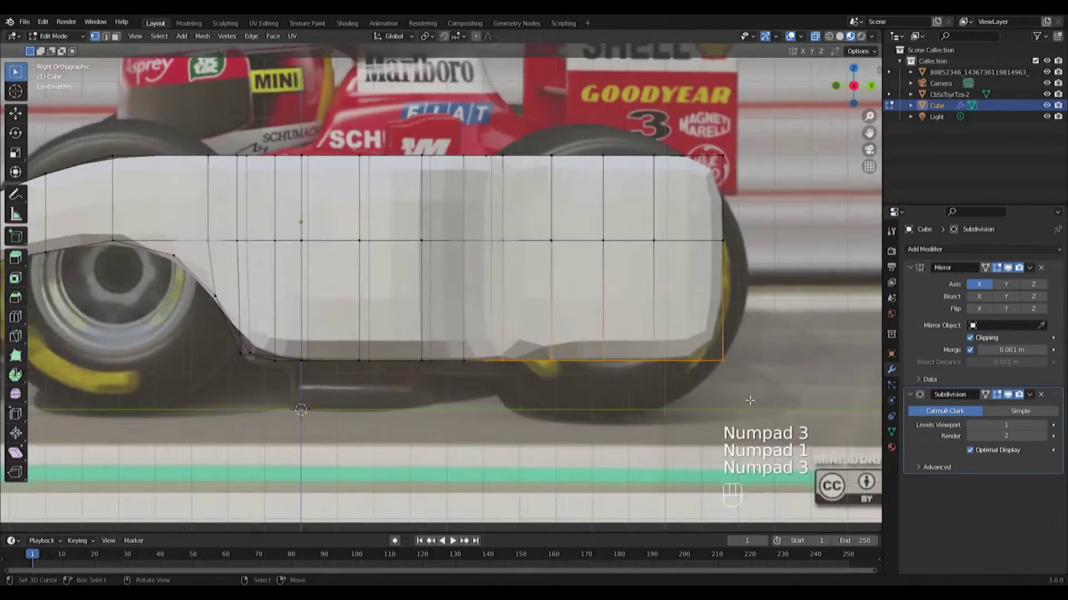
{"action": "middle_click_drag", "start_coordinate": [748, 401], "coordinate": [730, 380], "text": "shift"}
{"action": "key", "text": "g"}
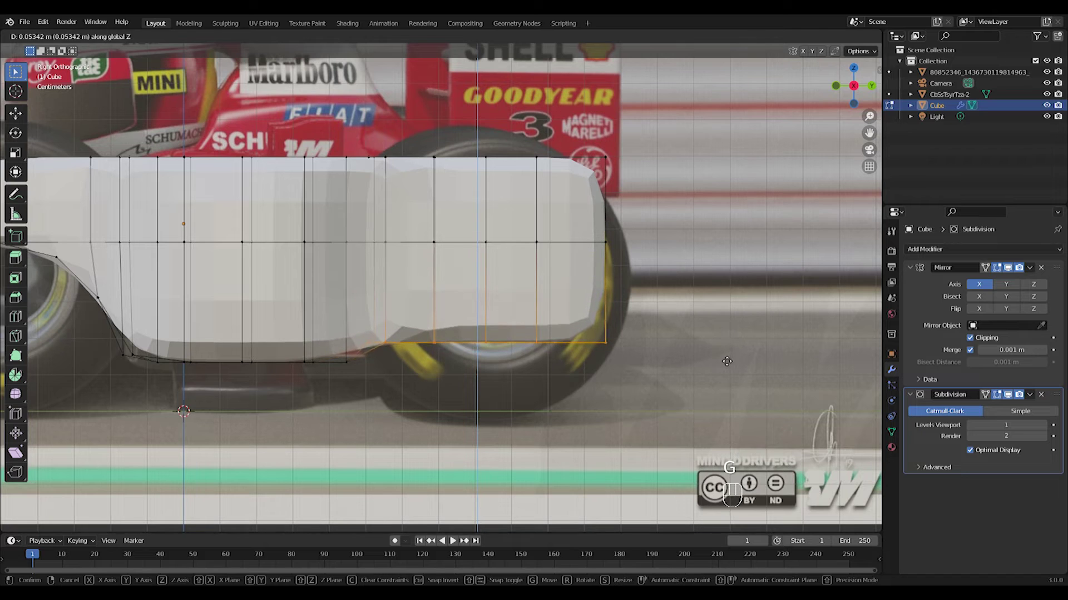
{"action": "left_click", "coordinate": [727, 360]}
Step: Raise the underside vertices progressively toward the tail to form the arch over the rear wheel
{"action": "left_click_drag", "start_coordinate": [415, 321], "coordinate": [625, 392]}
{"action": "key", "text": "g"}
{"action": "left_click", "coordinate": [660, 340]}
{"action": "left_click_drag", "start_coordinate": [479, 270], "coordinate": [674, 355]}
{"action": "key", "text": "g"}
{"action": "left_click", "coordinate": [675, 322]}
Step: Raise the mid-height side vertices of the tail and its underside vertices to thin the section above the rear wheel
{"action": "middle_click_drag", "start_coordinate": [567, 252], "coordinate": [562, 327], "text": "shift"}
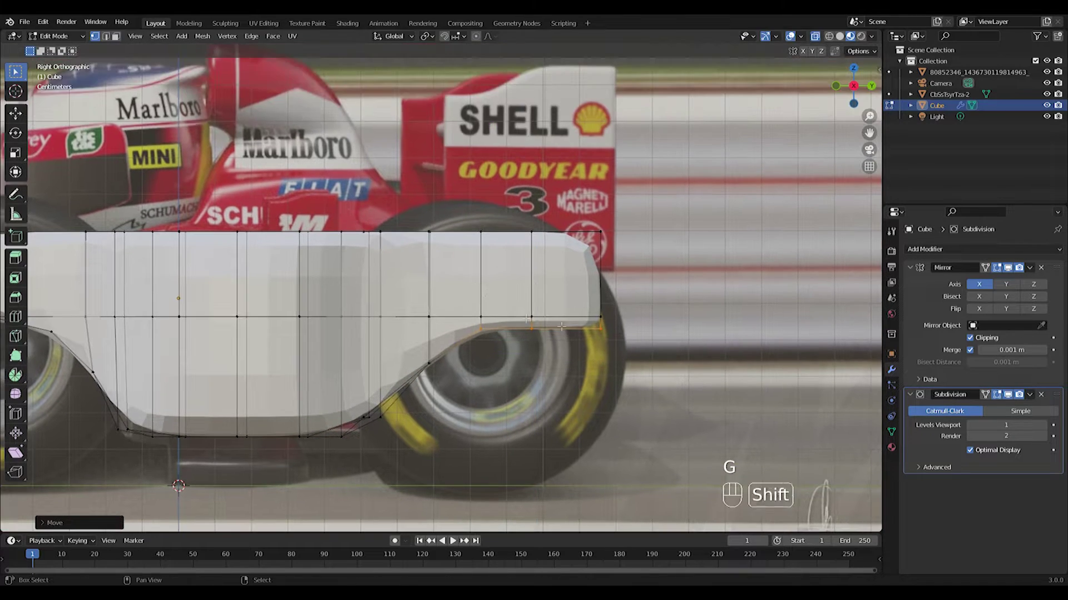
{"action": "key", "text": "g"}
{"action": "left_click", "coordinate": [488, 285]}
{"action": "key", "text": "g"}
{"action": "left_click", "coordinate": [574, 303]}
Step: Raise the last columns of lower and mid-height vertices so the tail's underside slopes upward to the rear end
{"action": "left_click_drag", "start_coordinate": [629, 342], "coordinate": [645, 346]}
{"action": "key", "text": "g"}
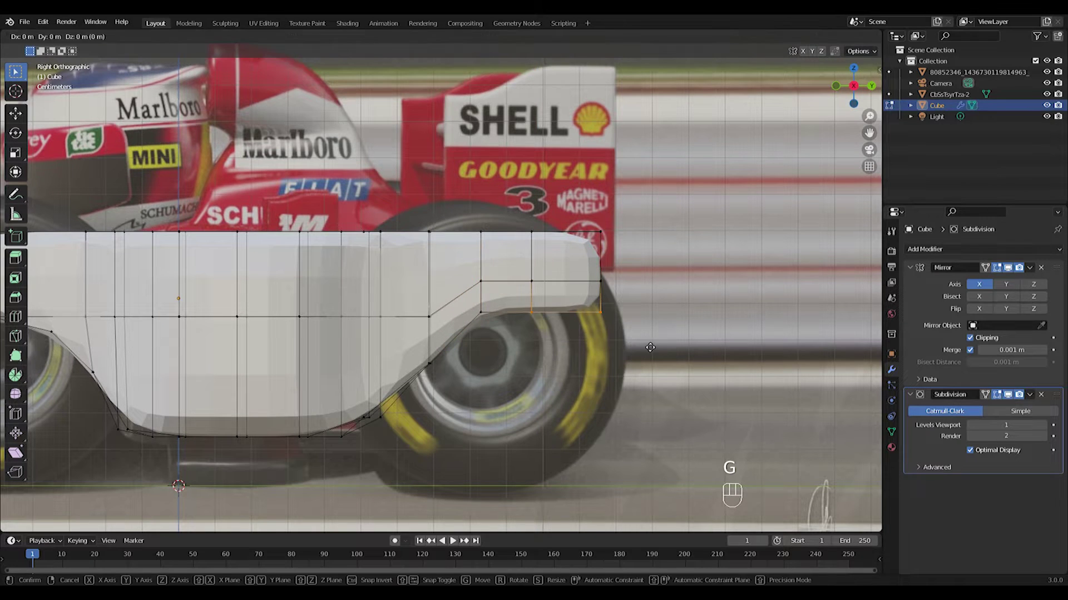
{"action": "middle_click", "coordinate": [650, 344]}
{"action": "left_click", "coordinate": [648, 331]}
{"action": "left_click_drag", "start_coordinate": [579, 286], "coordinate": [631, 328]}
{"action": "key", "text": "g"}
{"action": "left_click", "coordinate": [527, 282]}
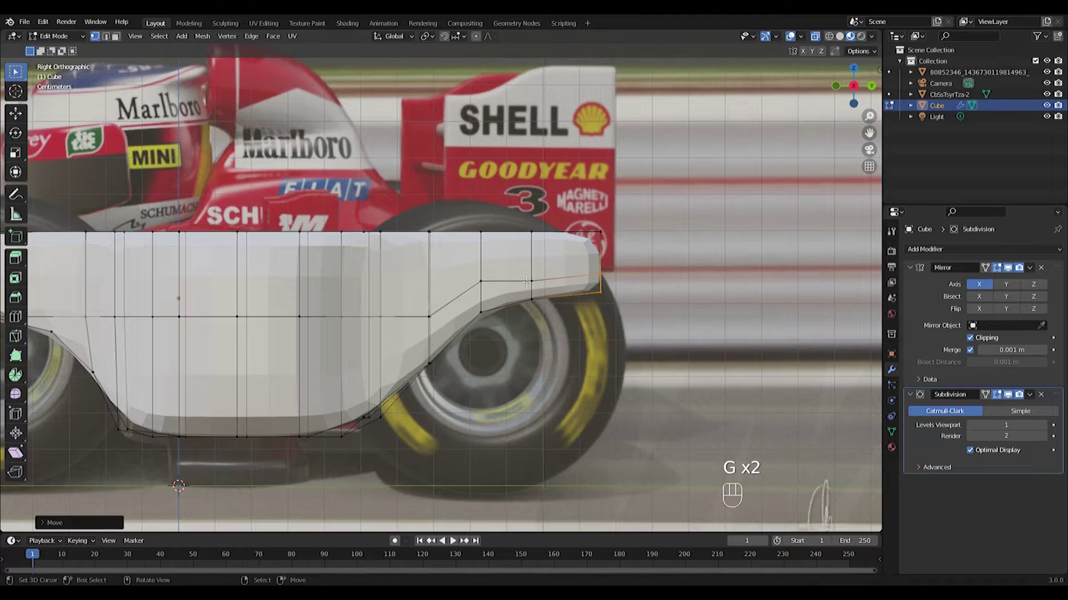
{"action": "key", "text": "g"}
Step: Shade the body mesh smooth in Object Mode and inspect its shape
{"action": "key", "text": "Tab"}
{"action": "middle_click_drag", "start_coordinate": [548, 291], "coordinate": [487, 399]}
{"action": "key", "text": "w"}
{"action": "left_click", "coordinate": [437, 321]}
{"action": "middle_click_drag", "start_coordinate": [436, 328], "coordinate": [443, 353]}
{"action": "scroll", "coordinate": [486, 352], "scroll_direction": "down", "scroll_amount": 5}
{"action": "scroll", "coordinate": [443, 352], "scroll_direction": "up", "scroll_amount": 6}
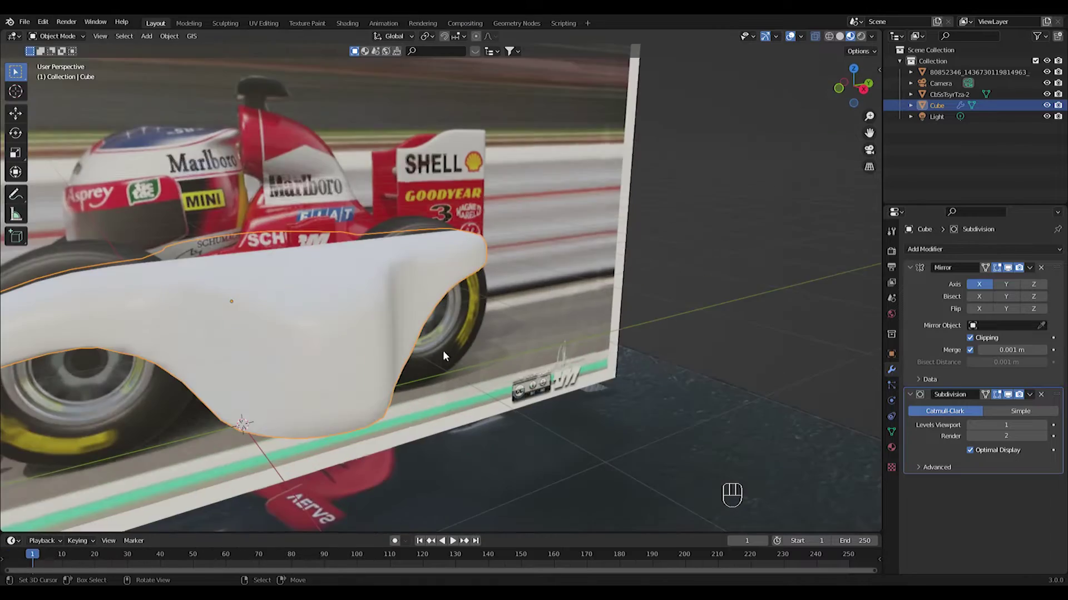
Step: Extrude the tail's rear end backward in the top view and move its outer corner vertices inward
{"action": "middle_click_drag", "start_coordinate": [581, 356], "coordinate": [631, 395], "text": "shift"}
{"action": "key", "text": "KP_7"}
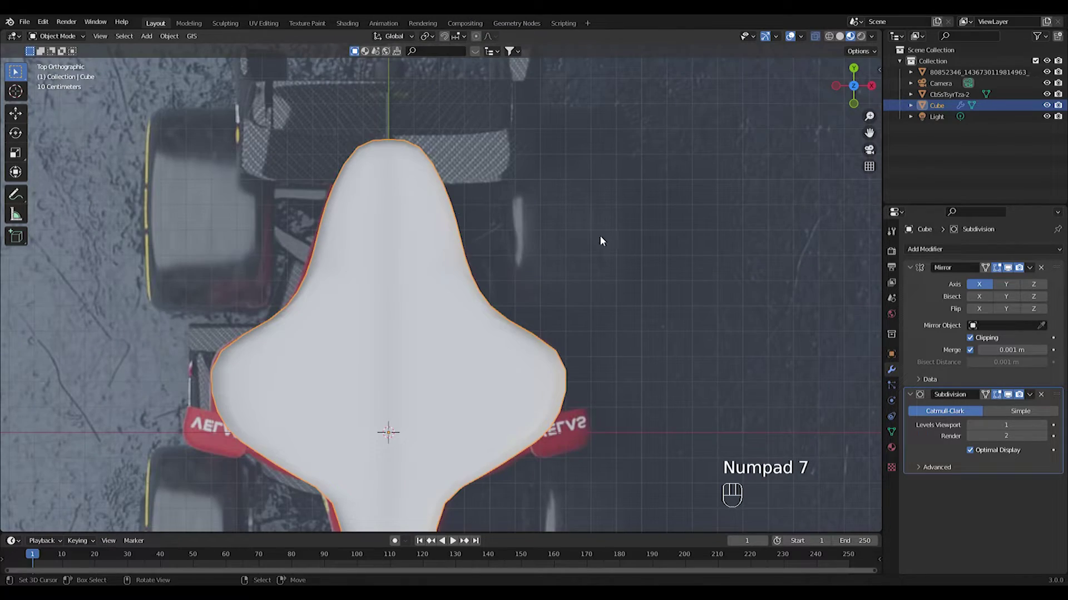
{"action": "key", "text": "Tab"}
{"action": "middle_click_drag", "start_coordinate": [599, 236], "coordinate": [616, 342], "text": "shift"}
{"action": "key", "text": "e"}
{"action": "left_click", "coordinate": [528, 271]}
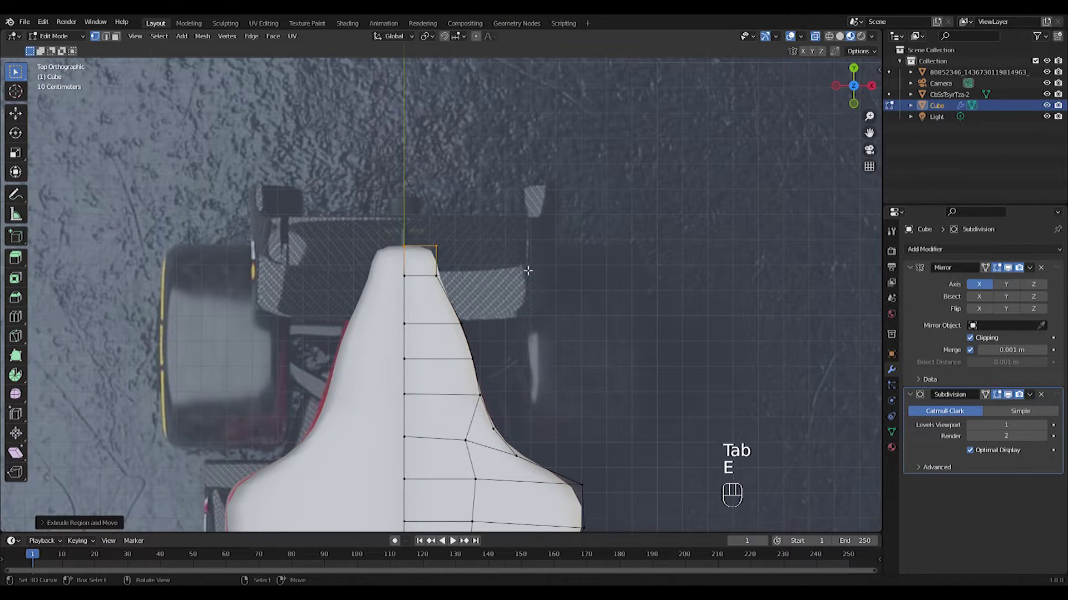
{"action": "left_click_drag", "start_coordinate": [470, 254], "coordinate": [472, 256]}
{"action": "key", "text": "g"}
{"action": "middle_click", "coordinate": [462, 254]}
{"action": "left_click", "coordinate": [460, 253]}
{"action": "key", "text": "Tab"}
Step: Select the central vertices on the body's top surface below the engine cover and raise them slightly along Z
{"action": "middle_click_drag", "start_coordinate": [600, 345], "coordinate": [512, 301]}
{"action": "scroll", "coordinate": [506, 288], "scroll_direction": "down", "scroll_amount": 5}
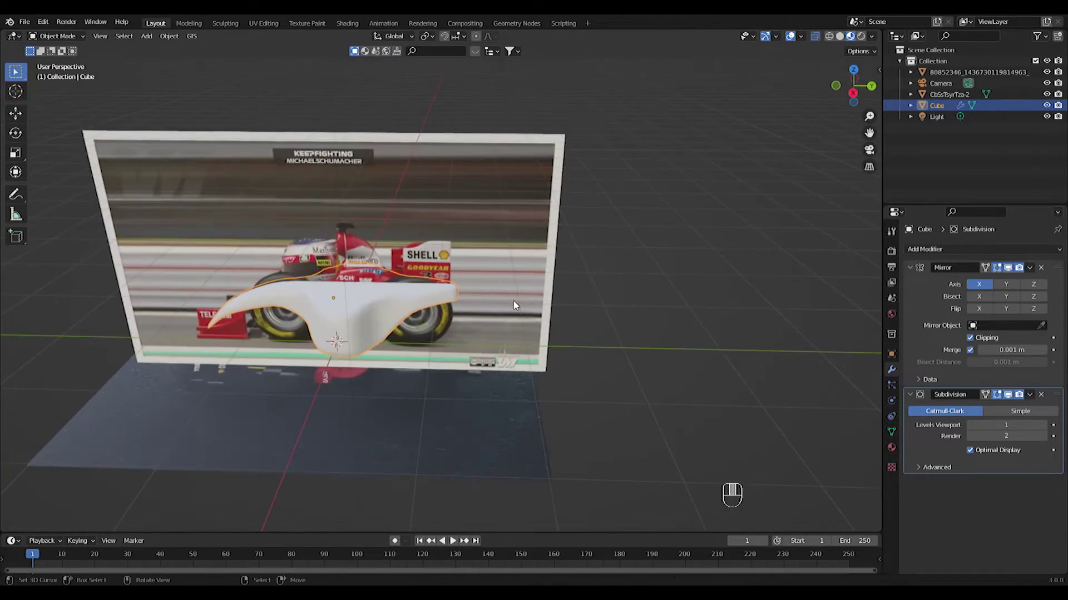
{"action": "key", "text": "KP_1"}
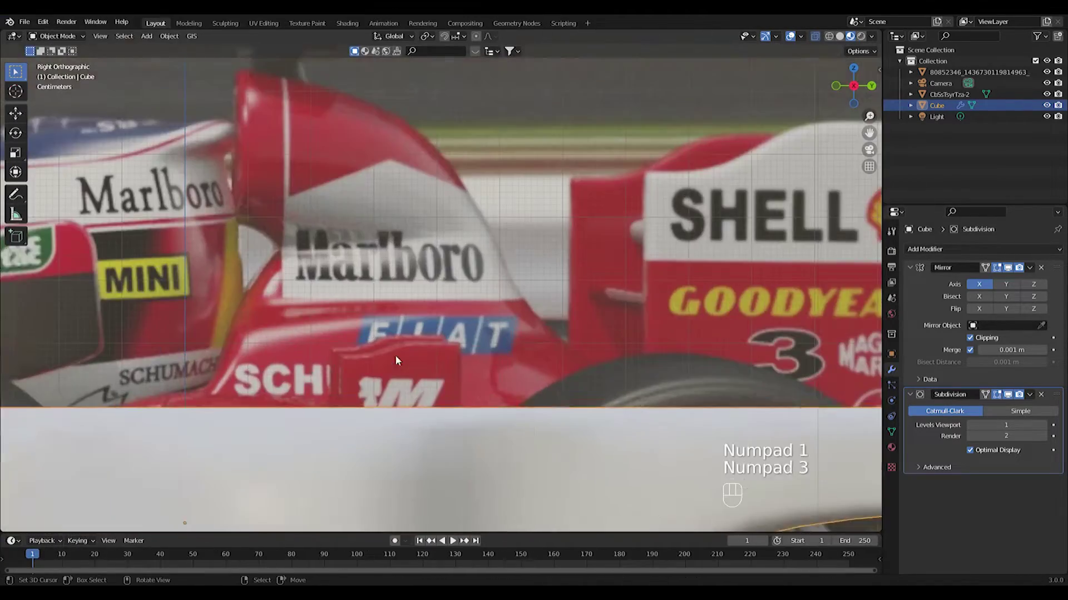
{"action": "key", "text": "Tab"}
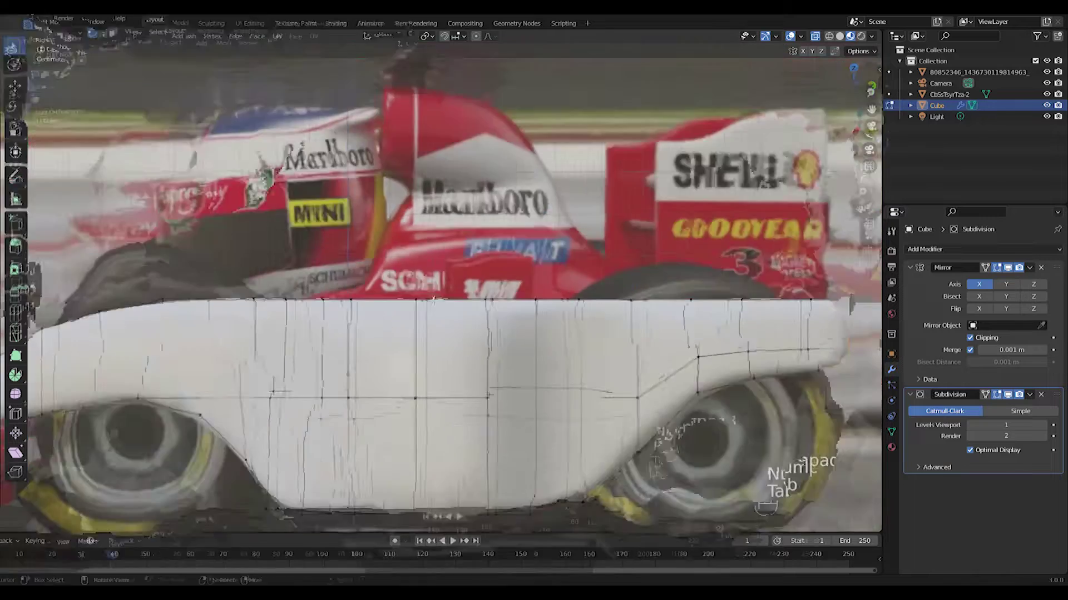
{"action": "middle_click_drag", "start_coordinate": [431, 347], "coordinate": [429, 349]}
{"action": "right_click", "coordinate": [526, 322]}
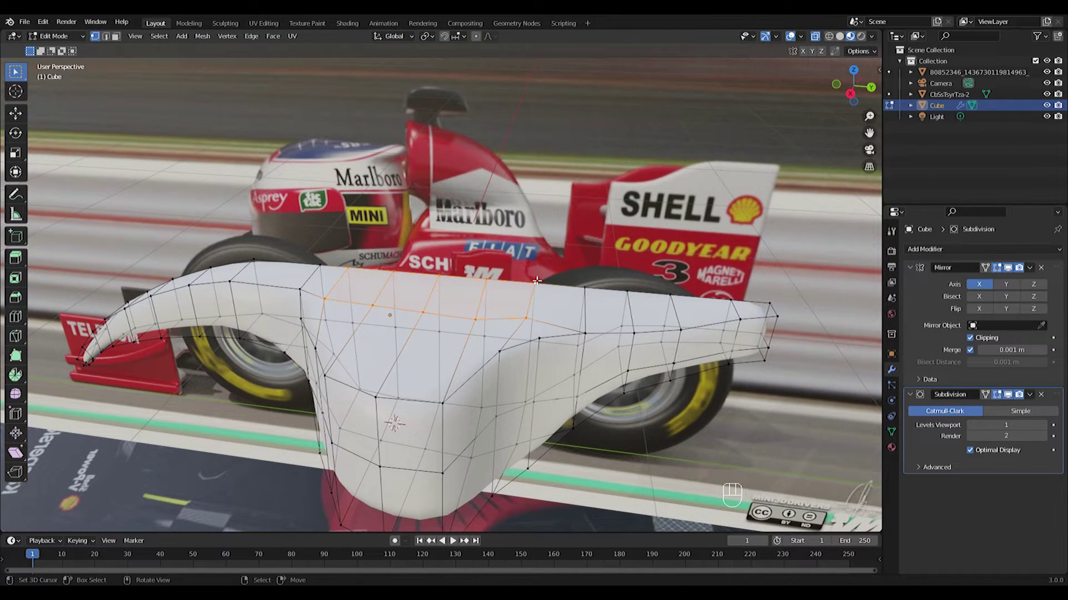
{"action": "key", "text": "KP_1"}
{"action": "key", "text": "KP_3"}
{"action": "middle_click_drag", "start_coordinate": [536, 280], "coordinate": [581, 289]}
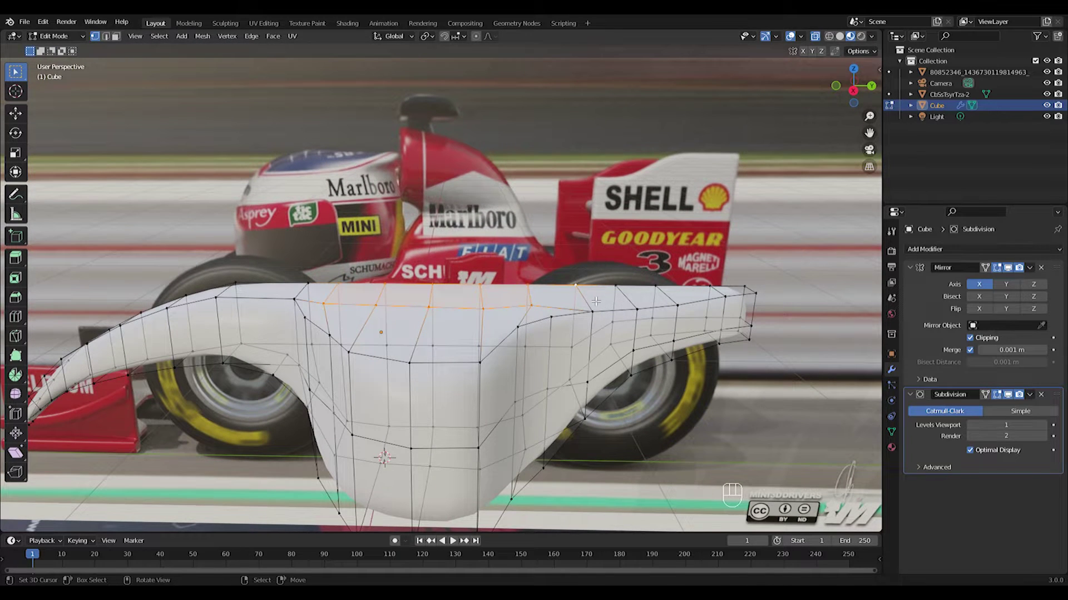
{"action": "key", "text": "g"}
{"action": "key", "text": "z"}
{"action": "left_click", "coordinate": [597, 293]}
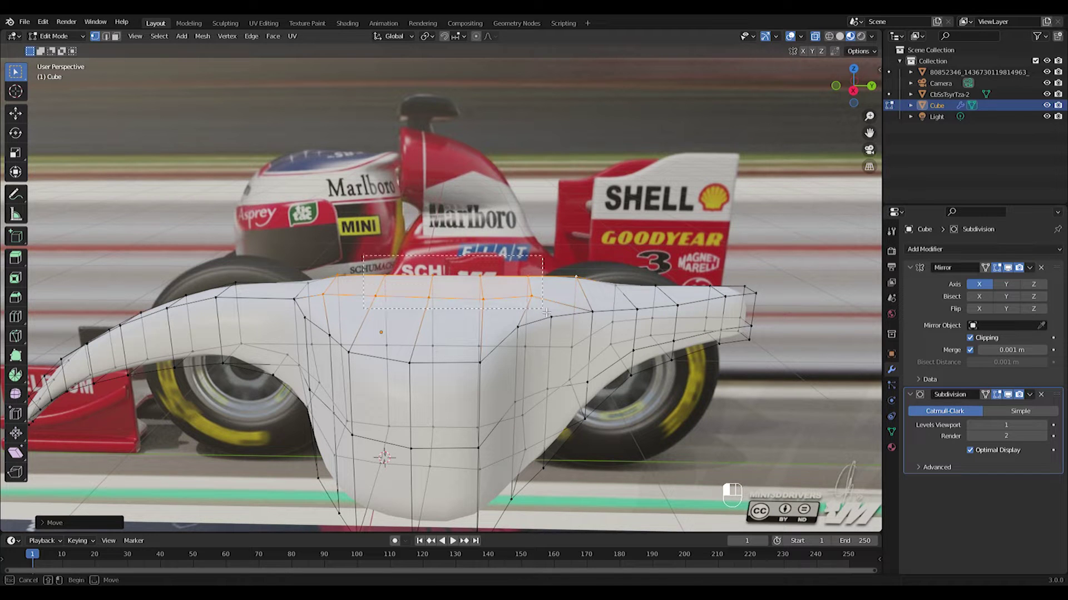
Step: Extrude the raised top centre vertices upward in the side view to start the engine cover
{"action": "key", "text": "KP_3"}
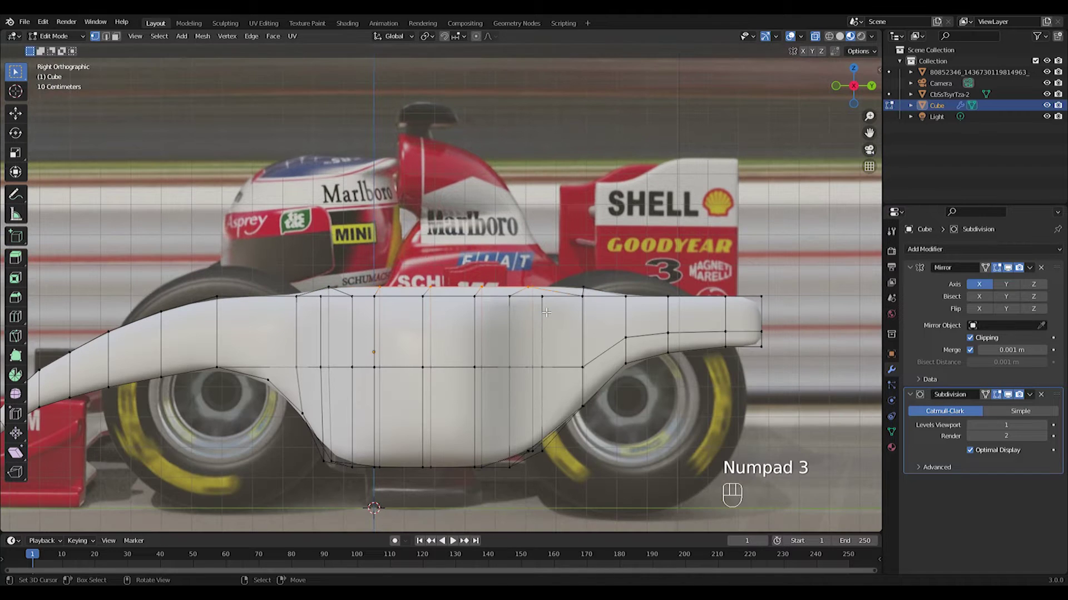
{"action": "key", "text": "e"}
{"action": "left_click", "coordinate": [546, 264]}
{"action": "middle_click_drag", "start_coordinate": [547, 265], "coordinate": [416, 311], "text": "shift"}
{"action": "scroll", "coordinate": [418, 334], "scroll_direction": "up", "scroll_amount": 4}
{"action": "scroll", "coordinate": [419, 343], "scroll_direction": "down", "scroll_amount": 3}
{"action": "middle_click_drag", "start_coordinate": [425, 358], "coordinate": [399, 396]}
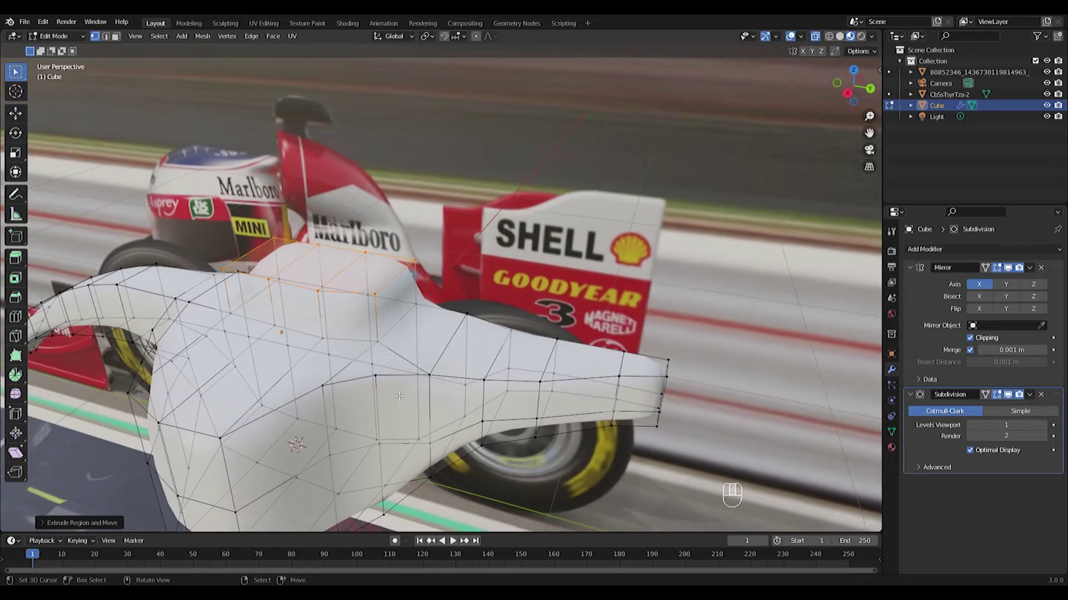
Step: Adjust the engine cover's extruded vertices in the side view to follow the reference and inspect the shape
{"action": "key", "text": "KP_3"}
{"action": "key", "text": "g"}
{"action": "left_click", "coordinate": [477, 340]}
{"action": "key", "text": "g"}
{"action": "left_click", "coordinate": [479, 343]}
{"action": "middle_click_drag", "start_coordinate": [480, 343], "coordinate": [439, 382]}
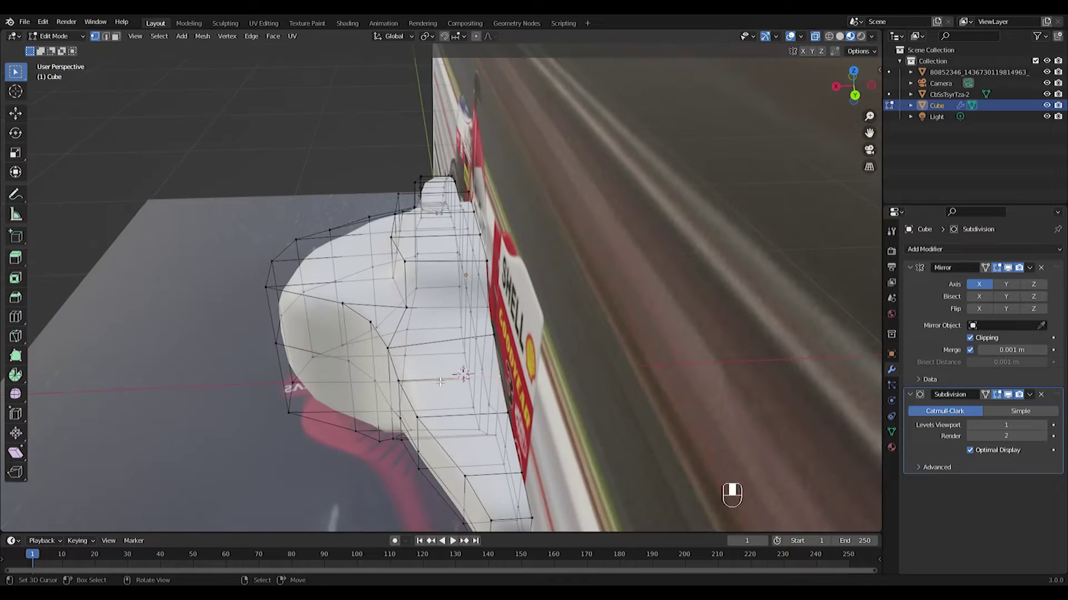
Step: Select the centre vertices just behind the engine cover's base and flatten them along Z with a scale of 0
{"action": "left_click_drag", "start_coordinate": [468, 334], "coordinate": [461, 309]}
{"action": "key", "text": "KP_3"}
{"action": "right_click_drag", "start_coordinate": [468, 371], "coordinate": [468, 367]}
{"action": "left_click_drag", "start_coordinate": [449, 333], "coordinate": [494, 372], "text": "shift"}
{"action": "key", "text": "g"}
{"action": "key", "text": "z"}
{"action": "key", "text": "0"}
{"action": "key", "text": "Return"}
{"action": "key", "text": "s"}
{"action": "key", "text": "z"}
{"action": "key", "text": "0"}
{"action": "key", "text": "Return"}
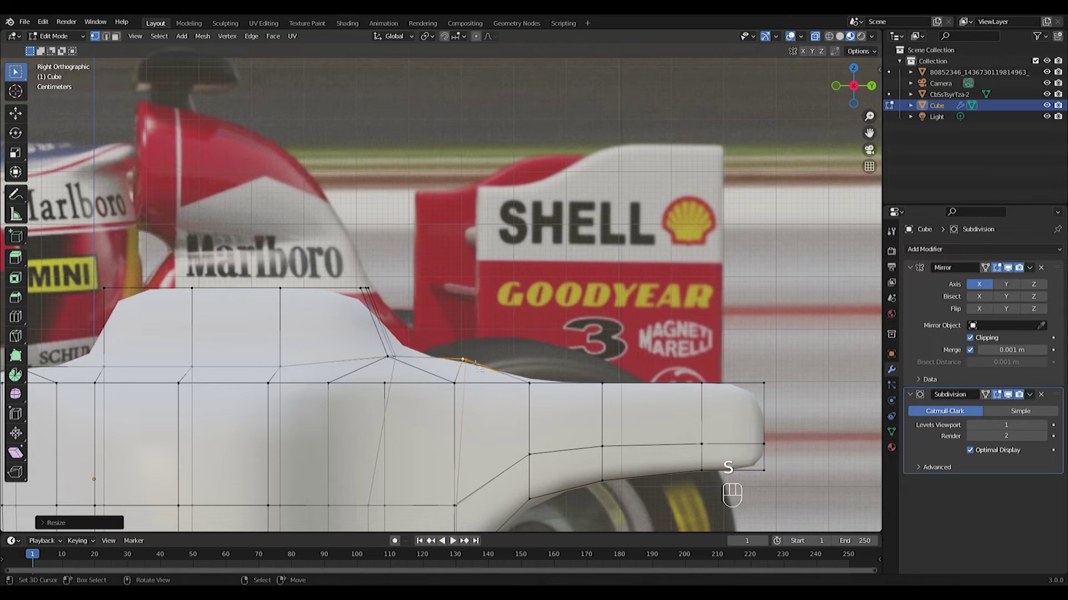
Step: Move the centre vertices on the tail's top surface in the side view to form a gentle rearward slope
{"action": "middle_click_drag", "start_coordinate": [542, 372], "coordinate": [533, 384]}
{"action": "key", "text": "KP_3"}
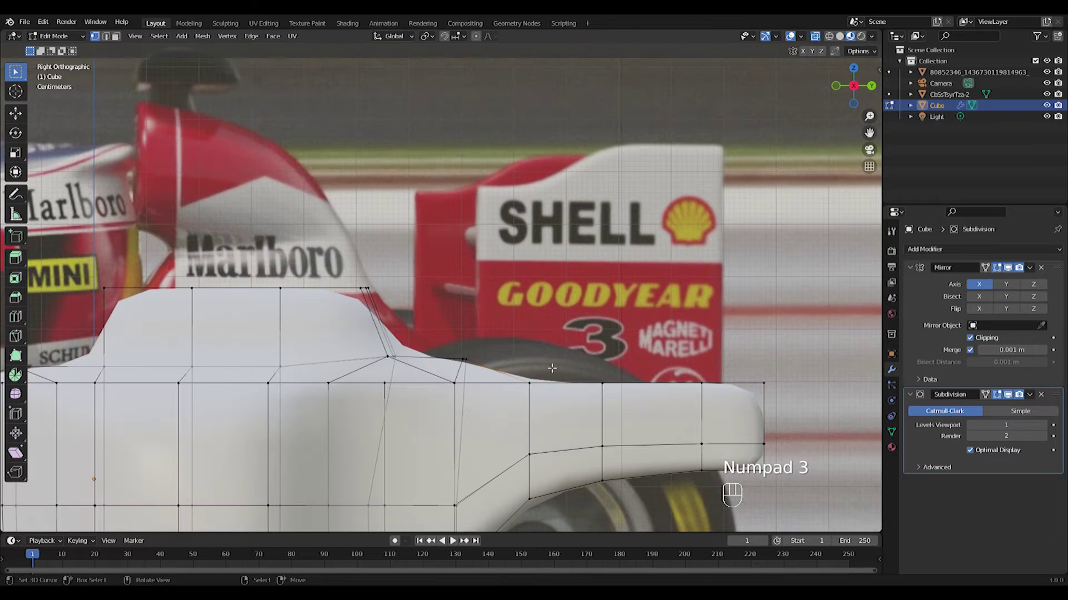
{"action": "key", "text": "g"}
{"action": "left_click", "coordinate": [557, 353]}
{"action": "middle_click_drag", "start_coordinate": [557, 354], "coordinate": [535, 373]}
{"action": "right_click", "coordinate": [603, 379]}
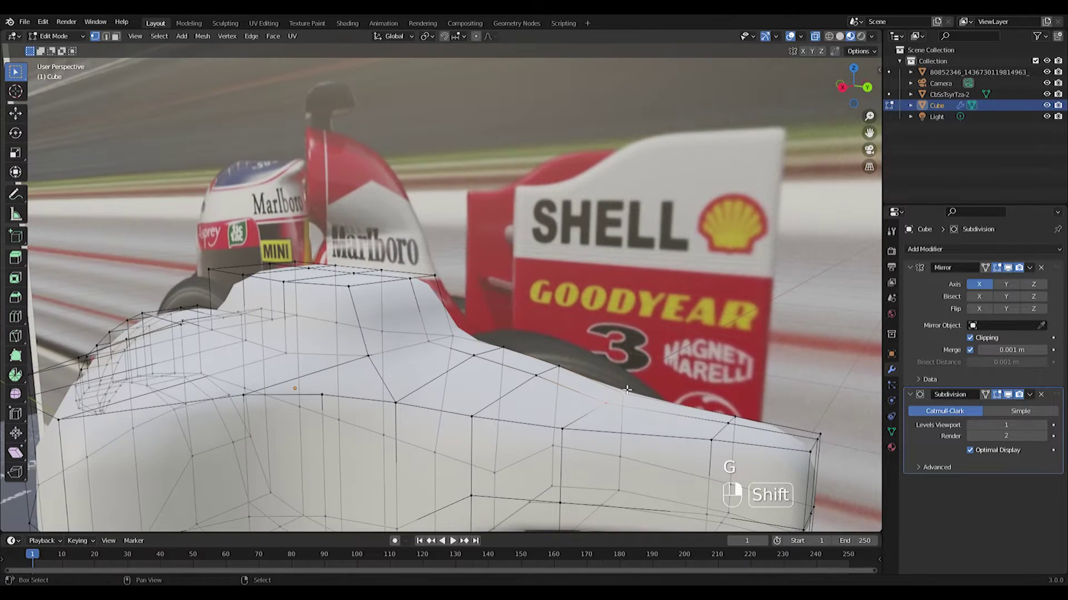
{"action": "right_click", "coordinate": [626, 389], "text": "shift"}
{"action": "key", "text": "KP_3"}
{"action": "key", "text": "g"}
{"action": "left_click", "coordinate": [628, 381]}
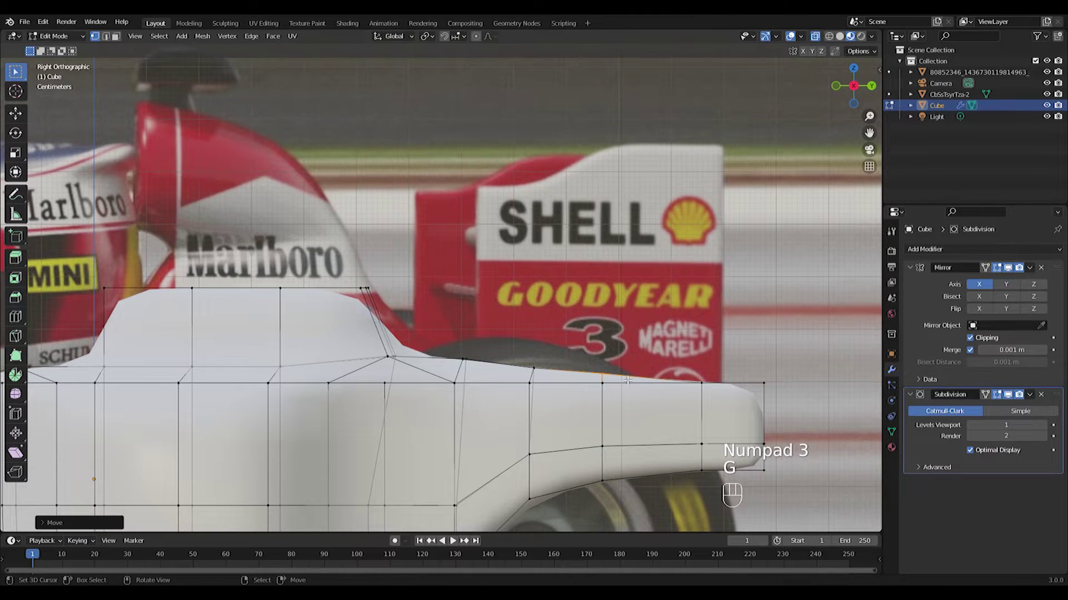
Step: Move the engine cover's rear base vertex and shift its front and rear top vertices along Y to match the side reference
{"action": "key", "text": "g"}
{"action": "left_click", "coordinate": [429, 358]}
{"action": "left_click_drag", "start_coordinate": [346, 271], "coordinate": [398, 305]}
{"action": "key", "text": "g"}
{"action": "key", "text": "x"}
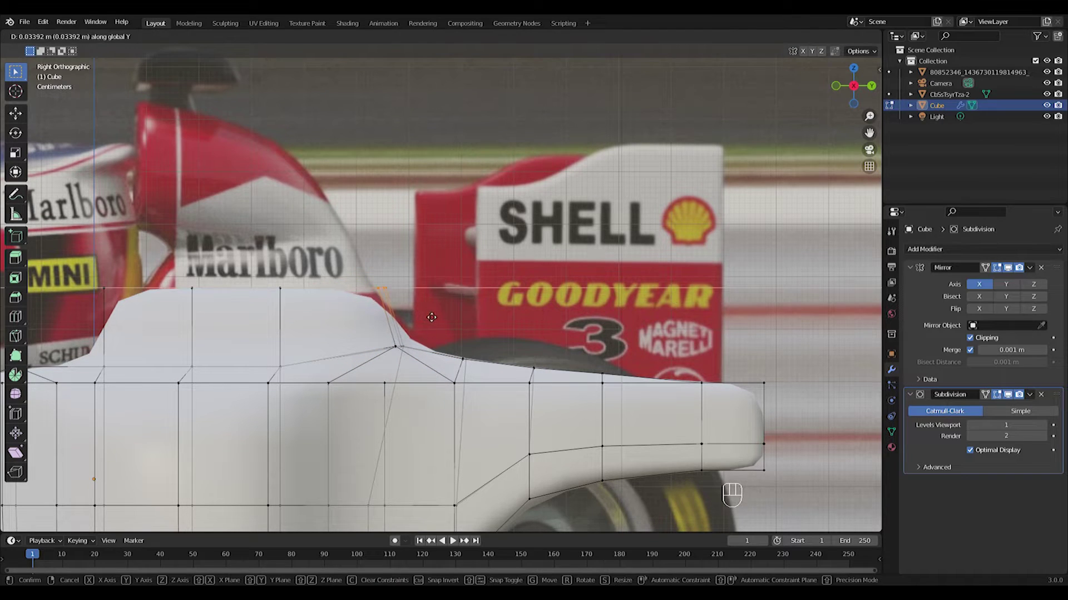
{"action": "left_click", "coordinate": [431, 317]}
{"action": "middle_click_drag", "start_coordinate": [138, 301], "coordinate": [261, 317], "text": "shift"}
{"action": "key", "text": "g"}
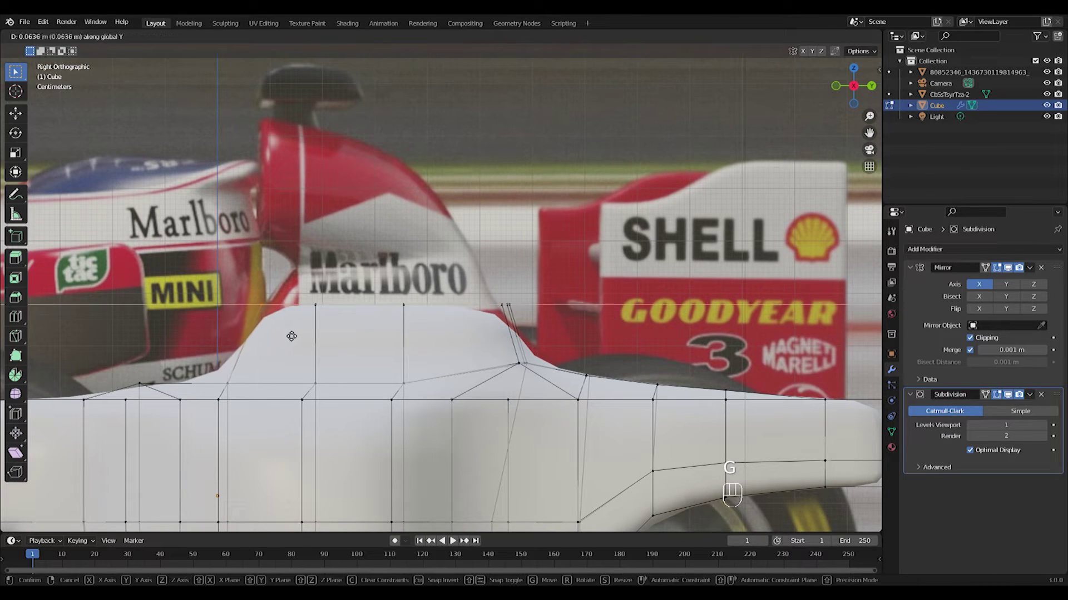
{"action": "left_click", "coordinate": [287, 334]}
Step: Reposition the engine cover's top vertices in perspective and check their profile from the front
{"action": "left_click_drag", "start_coordinate": [559, 339], "coordinate": [560, 339]}
{"action": "middle_click_drag", "start_coordinate": [560, 339], "coordinate": [487, 315]}
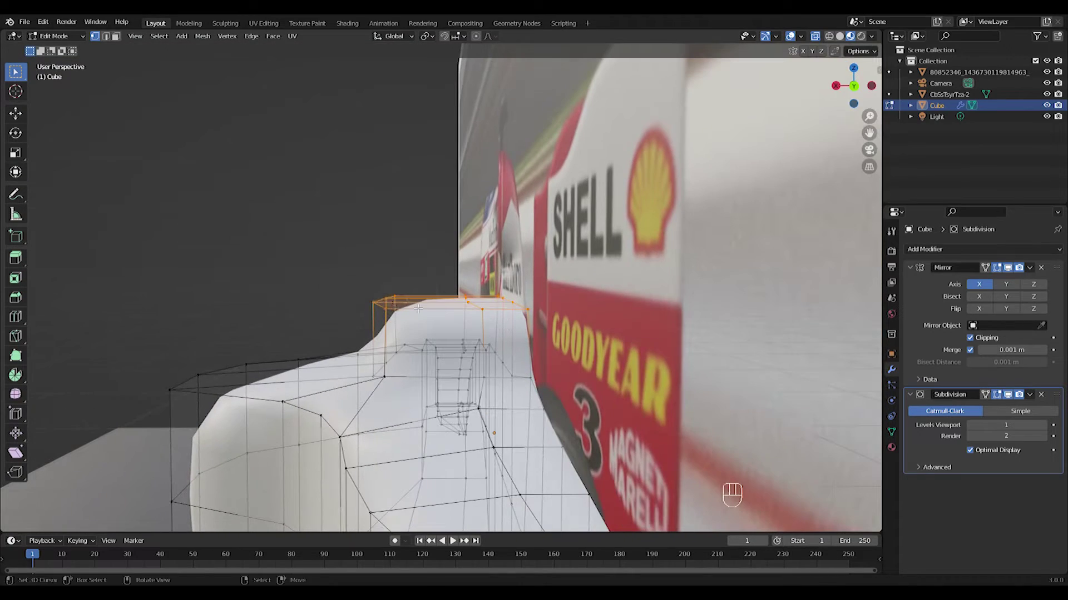
{"action": "left_click_drag", "start_coordinate": [408, 322], "coordinate": [408, 323]}
{"action": "key", "text": "g"}
{"action": "left_click", "coordinate": [453, 310]}
{"action": "middle_click_drag", "start_coordinate": [453, 310], "coordinate": [498, 333]}
{"action": "key", "text": "KP_1"}
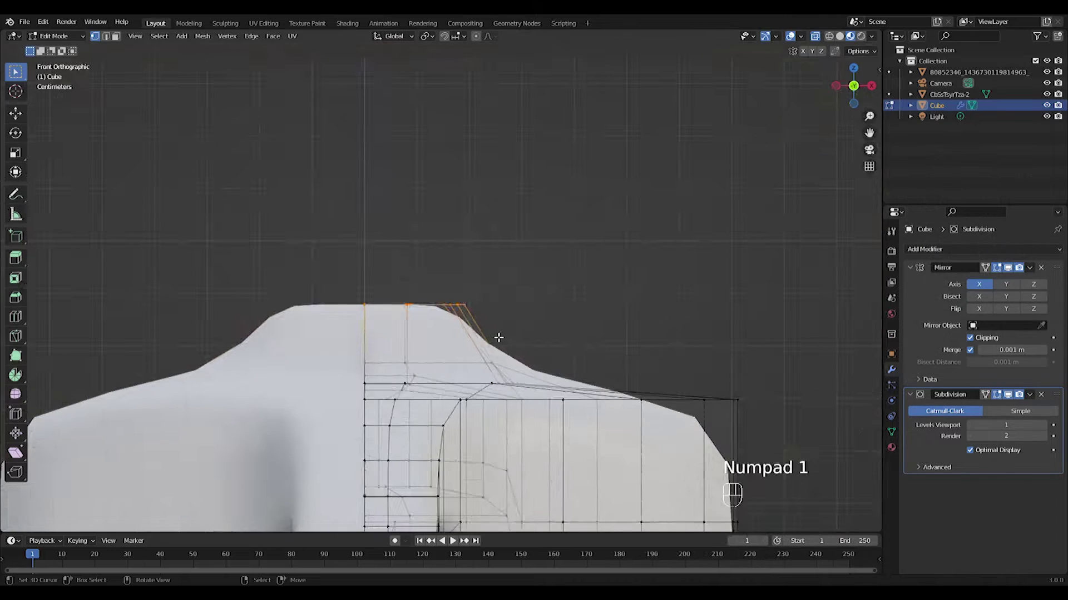
Step: Extrude the engine cover's top upward in the side view, align its rear vertices, and lower the new top slightly along Z
{"action": "key", "text": "KP_3"}
{"action": "key", "text": "e"}
{"action": "left_click", "coordinate": [564, 275]}
{"action": "key", "text": "g"}
{"action": "left_click", "coordinate": [454, 297]}
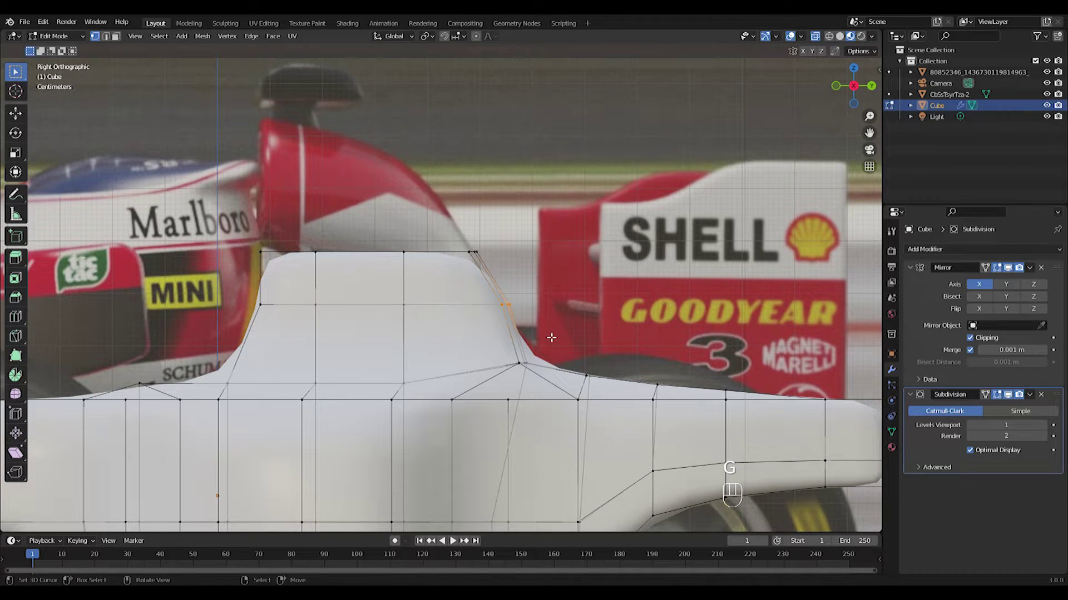
{"action": "left_click_drag", "start_coordinate": [543, 291], "coordinate": [543, 291]}
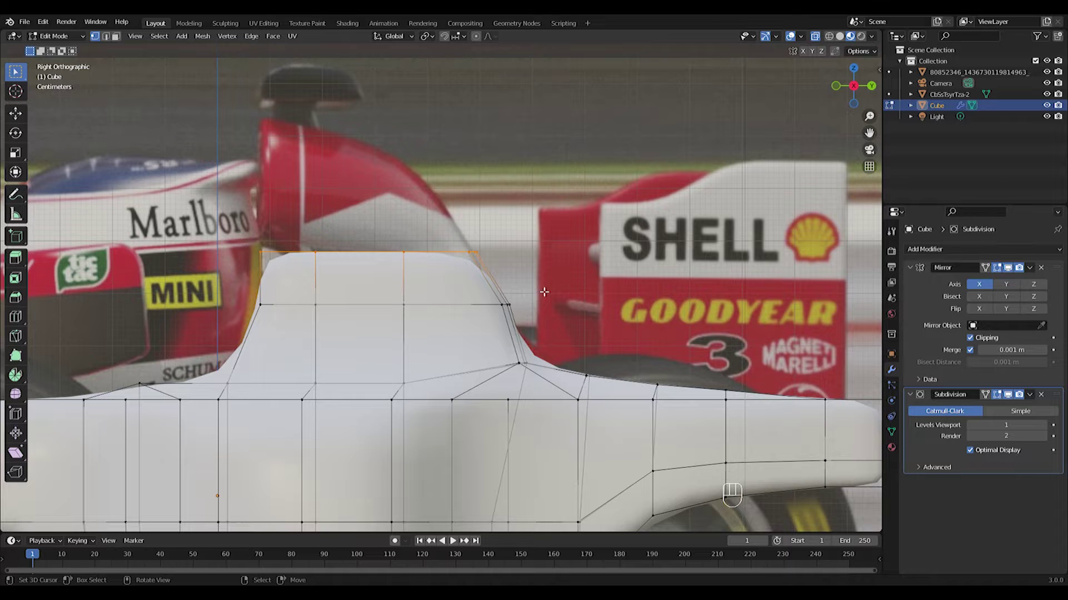
{"action": "key", "text": "g"}
{"action": "key", "text": "z"}
{"action": "left_click", "coordinate": [547, 302]}
Step: Add a horizontal loop cut around the lower engine cover and move the rear vertices there onto the reference outline
{"action": "left_click_drag", "start_coordinate": [224, 229], "coordinate": [285, 275]}
{"action": "left_click_drag", "start_coordinate": [605, 345], "coordinate": [606, 346]}
{"action": "key", "text": "ctrl+r"}
{"action": "left_click", "coordinate": [522, 330]}
{"action": "key", "text": "g"}
{"action": "left_click", "coordinate": [558, 352]}
{"action": "left_click_drag", "start_coordinate": [507, 352], "coordinate": [541, 380]}
{"action": "key", "text": "g"}
{"action": "left_click", "coordinate": [555, 382]}
Step: Move the engine cover's front edge vertices in the side view to follow the reference outline
{"action": "left_click_drag", "start_coordinate": [226, 321], "coordinate": [279, 356]}
{"action": "key", "text": "g"}
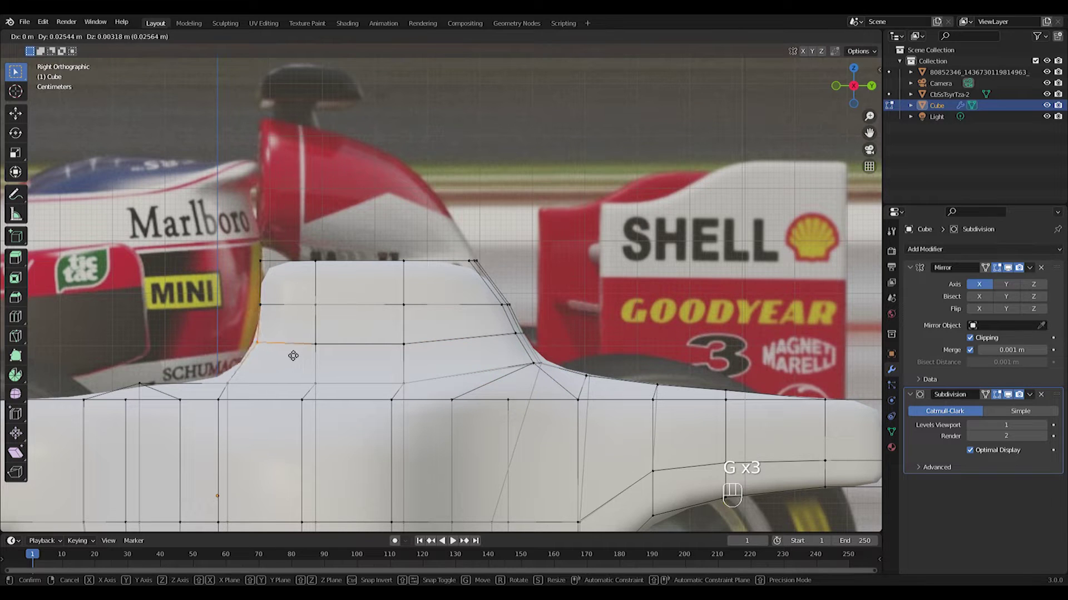
{"action": "left_click", "coordinate": [295, 355]}
{"action": "left_click_drag", "start_coordinate": [236, 293], "coordinate": [279, 360]}
{"action": "key", "text": "g"}
{"action": "left_click", "coordinate": [295, 317]}
{"action": "key", "text": "g"}
{"action": "left_click", "coordinate": [275, 359]}
{"action": "key", "text": "g"}
{"action": "left_click_drag", "start_coordinate": [245, 245], "coordinate": [293, 362]}
{"action": "left_click", "coordinate": [309, 283]}
{"action": "key", "text": "g"}
{"action": "left_click", "coordinate": [300, 321]}
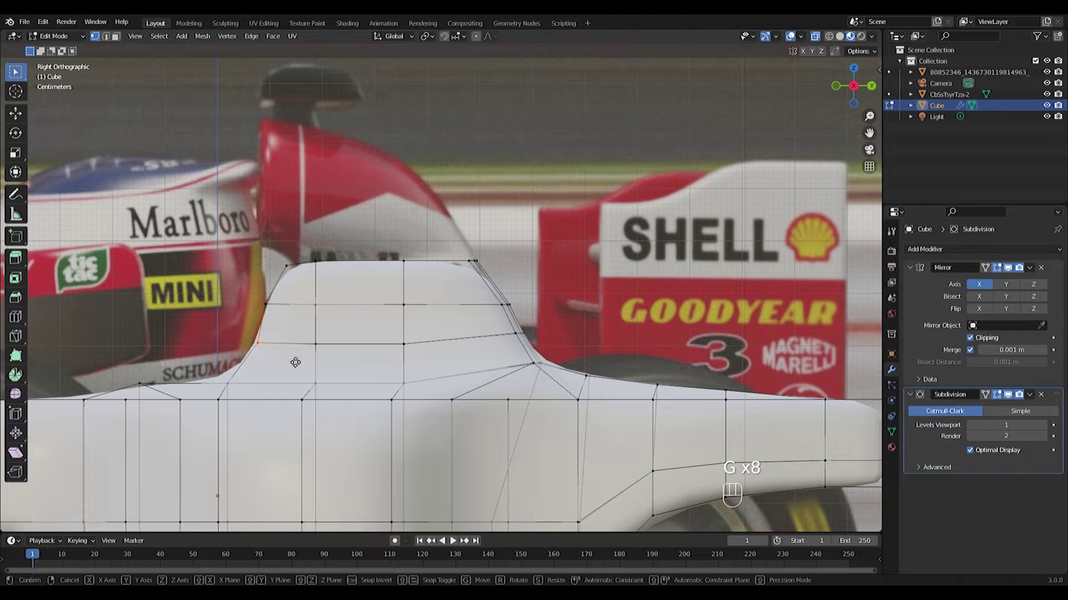
{"action": "key", "text": "g"}
{"action": "left_click", "coordinate": [291, 362]}
Step: Extrude the engine cover's top upward, rotate it to tilt forward, and extrude and position a second section above it
{"action": "middle_click_drag", "start_coordinate": [359, 275], "coordinate": [342, 307], "text": "shift"}
{"action": "left_click_drag", "start_coordinate": [232, 269], "coordinate": [269, 287]}
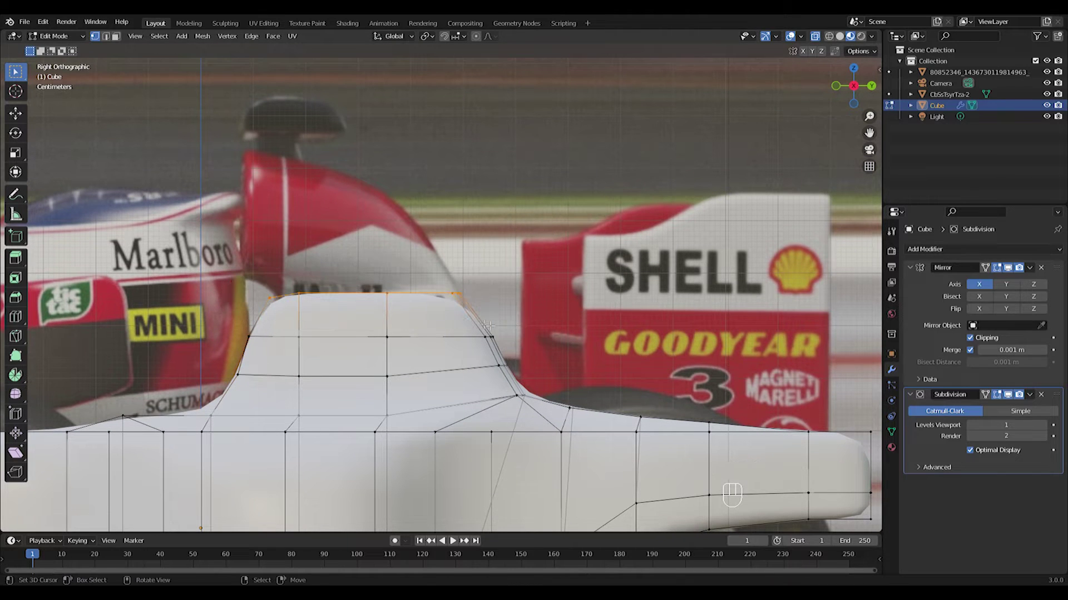
{"action": "key", "text": "e"}
{"action": "key", "text": "r"}
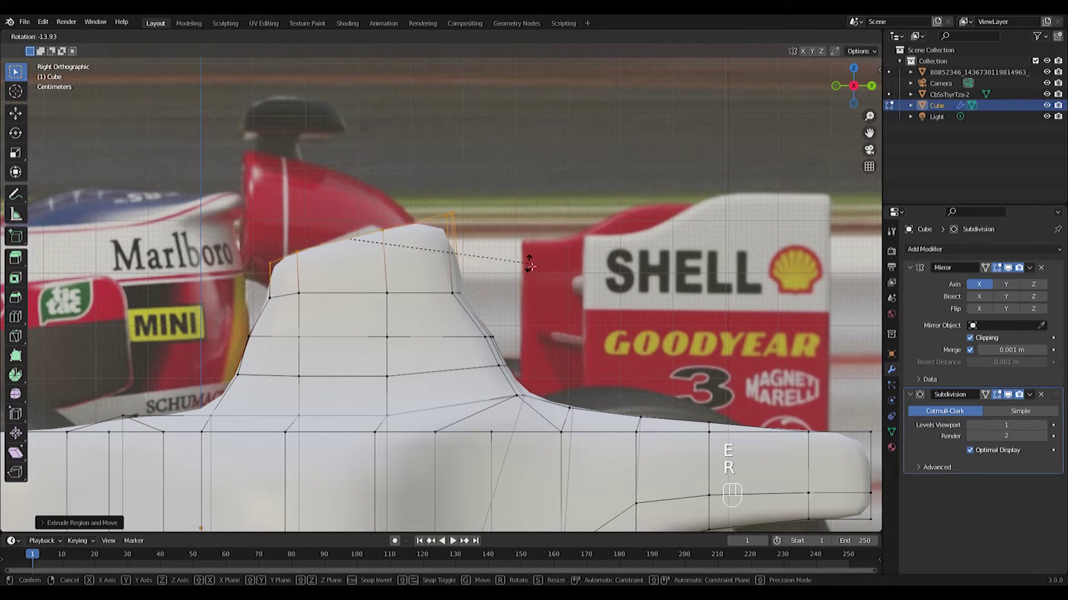
{"action": "left_click", "coordinate": [531, 293]}
{"action": "key", "text": "e"}
{"action": "left_click", "coordinate": [532, 256]}
{"action": "key", "text": "g"}
{"action": "left_click", "coordinate": [526, 259]}
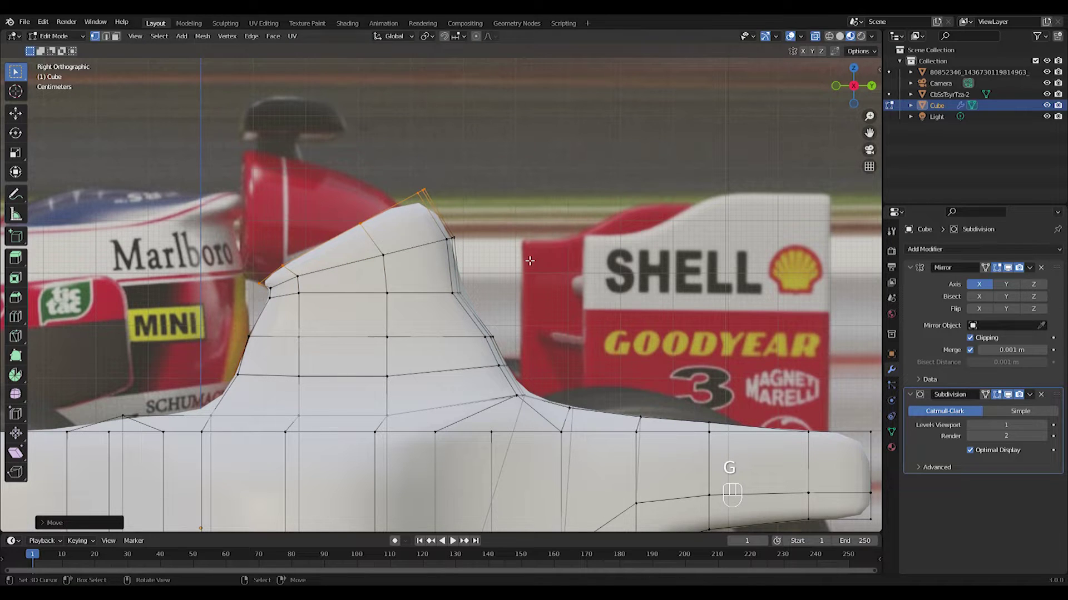
Step: Extrude another section toward the airbox, then move, rotate and scale it to follow the curve
{"action": "key", "text": "e"}
{"action": "left_click", "coordinate": [505, 208]}
{"action": "key", "text": "g"}
{"action": "left_click", "coordinate": [504, 210]}
{"action": "key", "text": "r"}
{"action": "key", "text": "s"}
{"action": "left_click", "coordinate": [497, 218]}
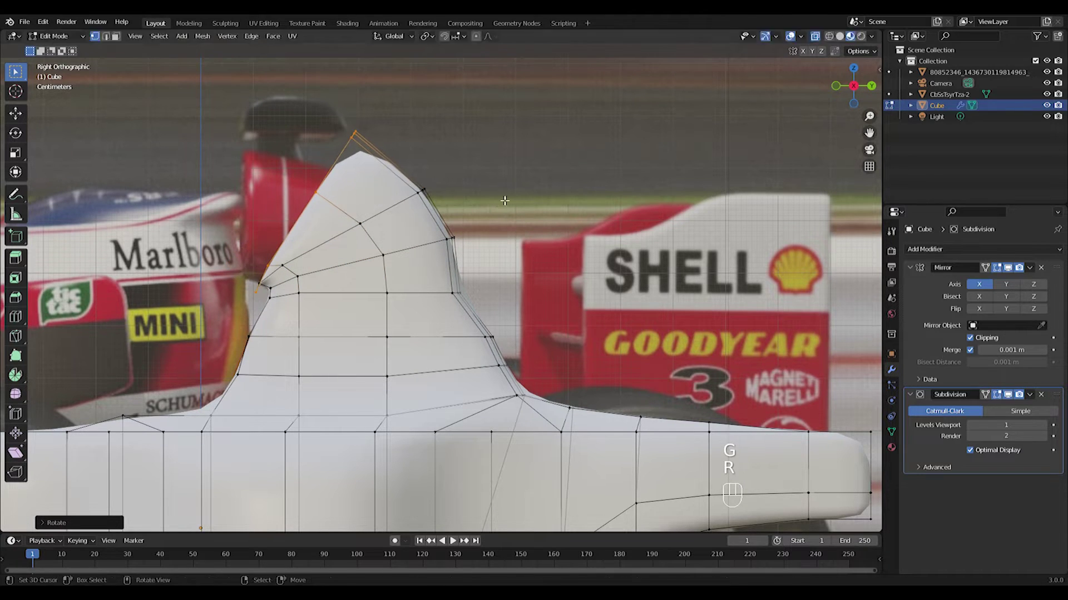
{"action": "key", "text": "s"}
{"action": "left_click", "coordinate": [484, 194]}
{"action": "key", "text": "g"}
{"action": "left_click", "coordinate": [456, 213]}
Step: Extrude the airbox's front section, rotate it upright at the intake, and flatten it along Y with a scale of 0
{"action": "key", "text": "e"}
{"action": "left_click", "coordinate": [459, 196]}
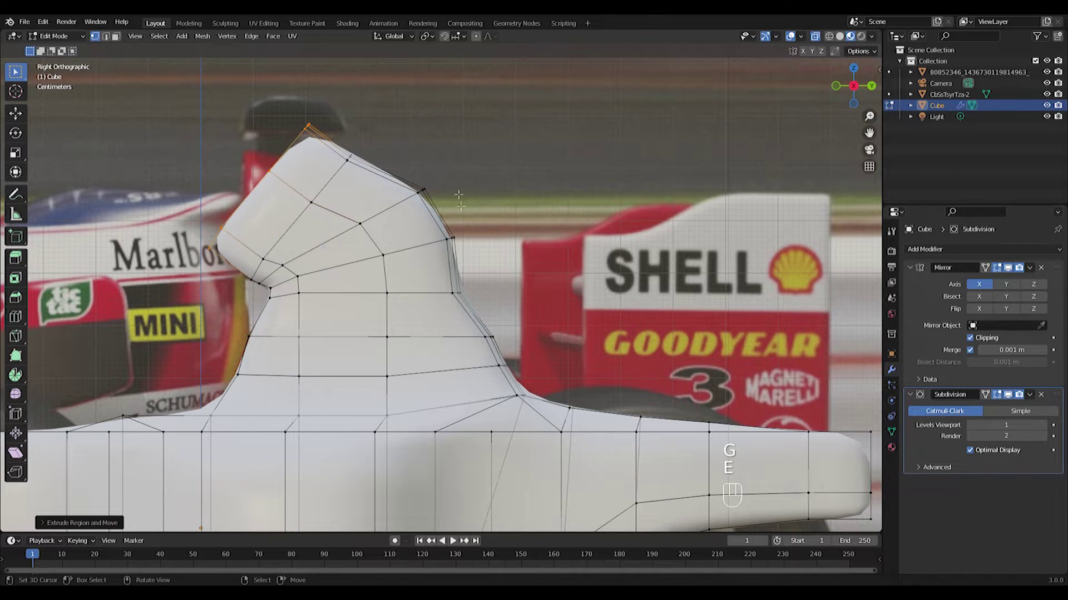
{"action": "key", "text": "r"}
{"action": "left_click", "coordinate": [484, 210]}
{"action": "key", "text": "s"}
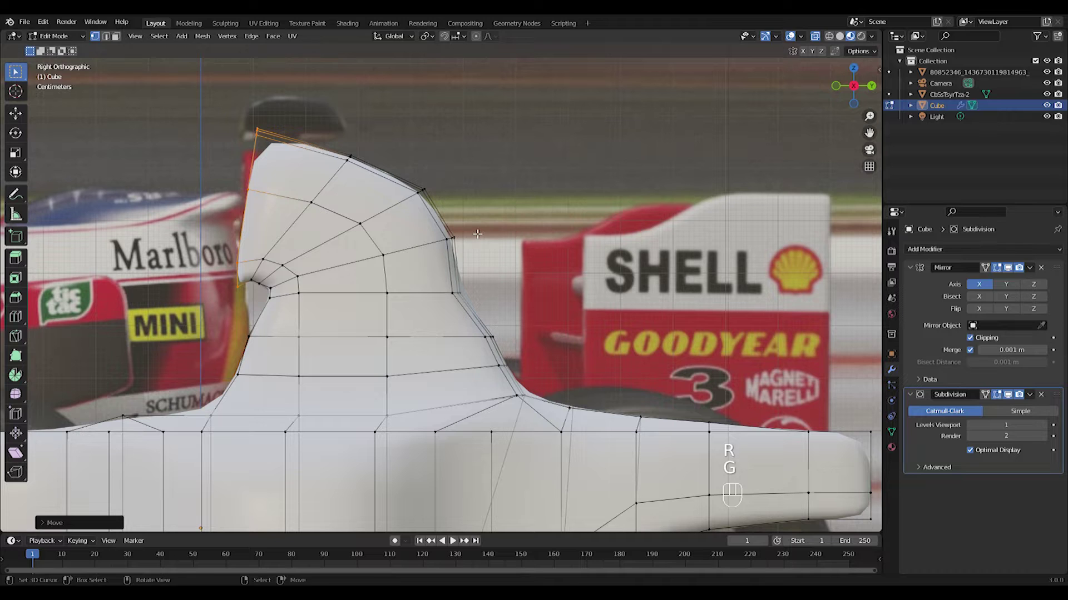
{"action": "left_click", "coordinate": [478, 234]}
{"action": "key", "text": "s"}
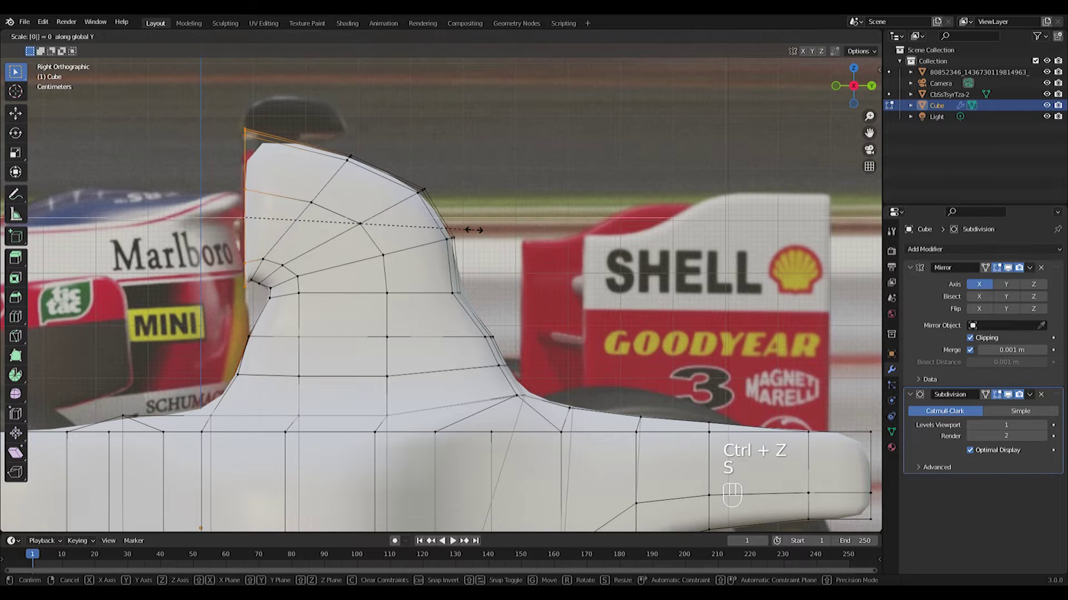
{"action": "left_click", "coordinate": [479, 234]}
{"action": "key", "text": "s"}
{"action": "left_click", "coordinate": [379, 258]}
Step: Move the upper rear vertices of the engine cover inward in the side view to match the reference curve
{"action": "scroll", "coordinate": [420, 247], "scroll_direction": "up", "scroll_amount": 4}
{"action": "middle_click_drag", "start_coordinate": [419, 246], "coordinate": [443, 285], "text": "shift"}
{"action": "scroll", "coordinate": [443, 285], "scroll_direction": "down", "scroll_amount": 2}
{"action": "left_click_drag", "start_coordinate": [465, 243], "coordinate": [549, 309]}
{"action": "key", "text": "g"}
{"action": "left_click", "coordinate": [514, 319]}
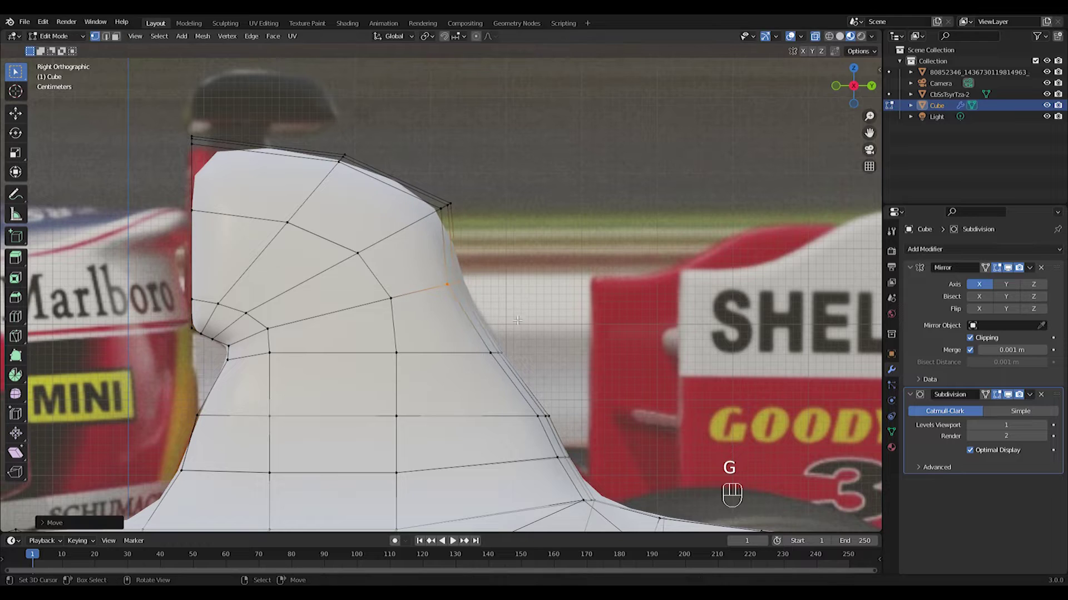
{"action": "left_click_drag", "start_coordinate": [490, 228], "coordinate": [489, 229]}
{"action": "key", "text": "g"}
{"action": "left_click", "coordinate": [450, 244]}
{"action": "left_click_drag", "start_coordinate": [318, 134], "coordinate": [368, 184]}
{"action": "key", "text": "g"}
{"action": "left_click", "coordinate": [357, 203]}
Step: Try to add a loop cut near the front edge of the airbox
{"action": "left_click", "coordinate": [262, 189]}
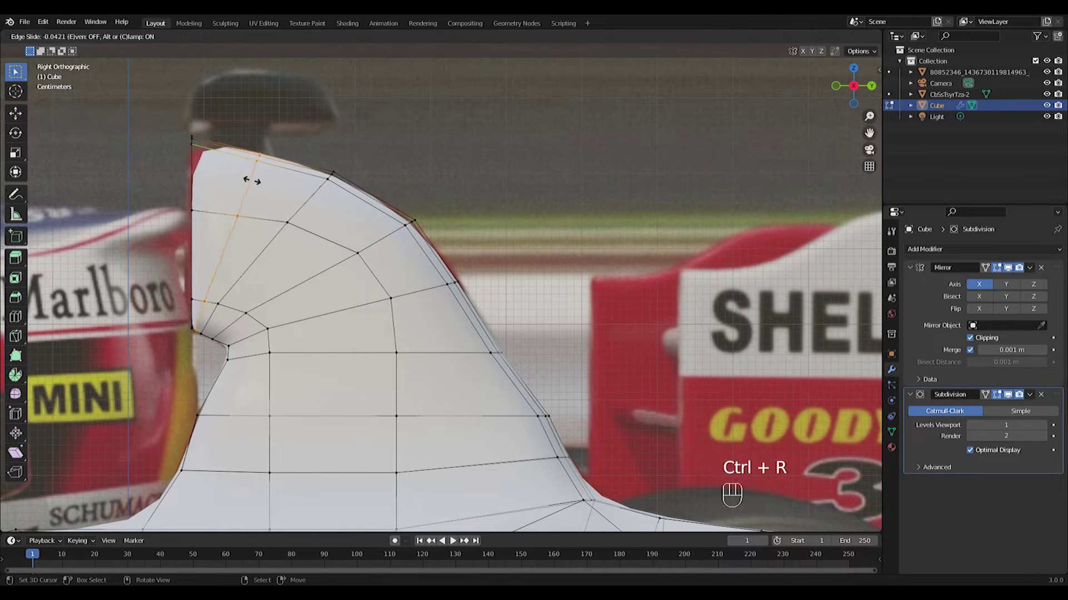
{"action": "right_click", "coordinate": [195, 163]}
{"action": "key", "text": "ctrl+z"}
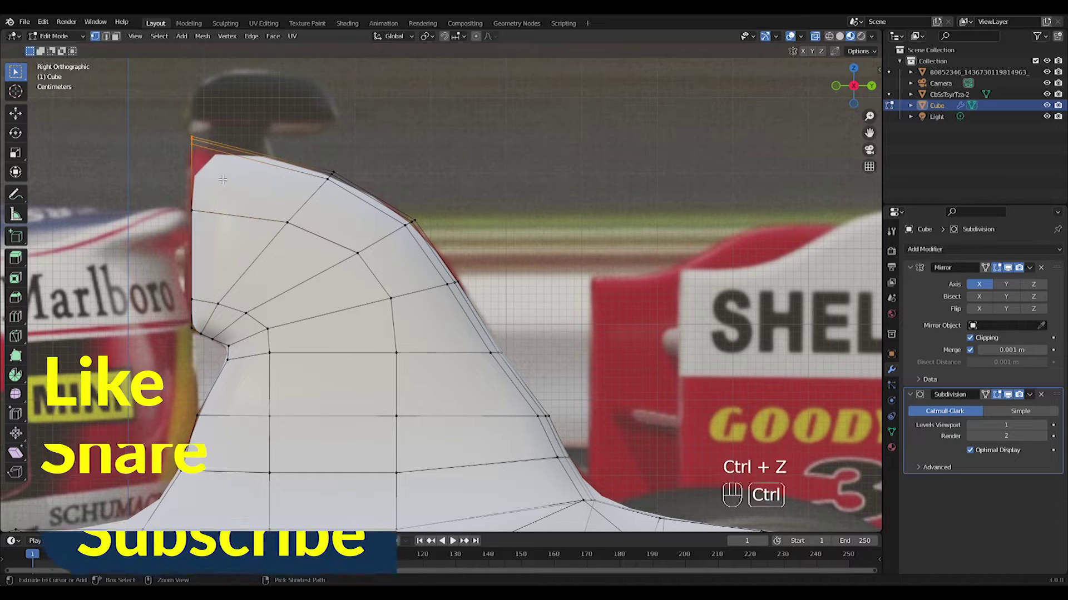
Step: Select the airbox's front vertices in the side view and extrude them forward by a thin strip
{"action": "middle_click_drag", "start_coordinate": [208, 177], "coordinate": [234, 193]}
{"action": "key", "text": "KP_3"}
{"action": "left_click_drag", "start_coordinate": [112, 115], "coordinate": [203, 385]}
{"action": "key", "text": "e"}
{"action": "left_click", "coordinate": [224, 358]}
Step: Move the engine cover's front edge vertices below the airbox overhang onto the reference outline
{"action": "scroll", "coordinate": [254, 308], "scroll_direction": "up", "scroll_amount": 6}
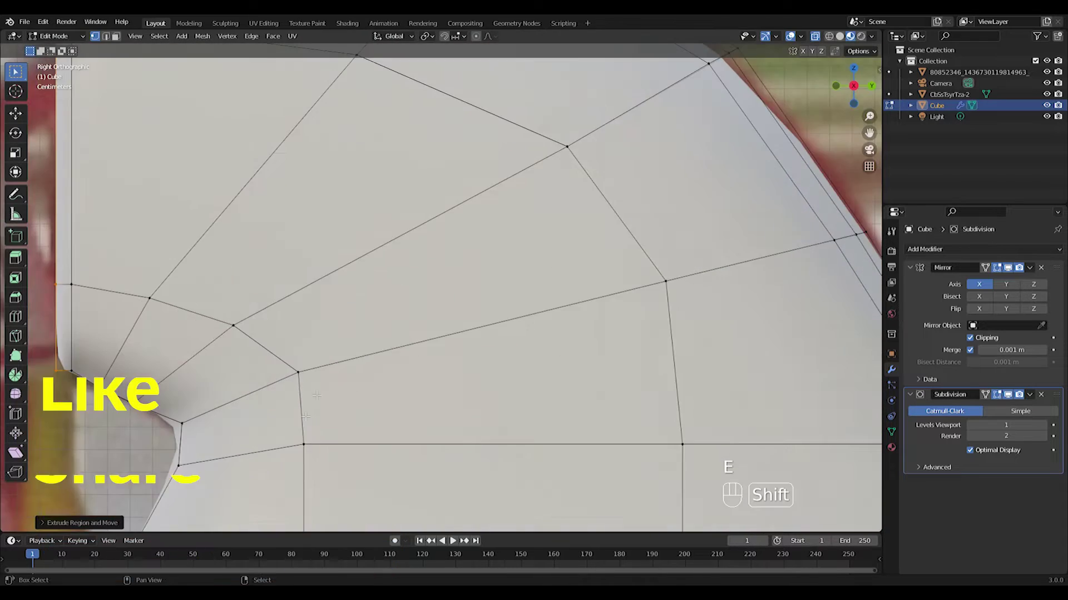
{"action": "scroll", "coordinate": [318, 386], "scroll_direction": "down", "scroll_amount": 3}
{"action": "middle_click_drag", "start_coordinate": [318, 385], "coordinate": [437, 274], "text": "shift"}
{"action": "left_click_drag", "start_coordinate": [302, 348], "coordinate": [401, 414]}
{"action": "key", "text": "g"}
{"action": "left_click", "coordinate": [405, 418]}
{"action": "left_click_drag", "start_coordinate": [372, 272], "coordinate": [448, 315]}
{"action": "key", "text": "g"}
{"action": "left_click", "coordinate": [466, 322]}
Step: Move the vertices along the airbox's underside to follow the curved reference edge
{"action": "left_click_drag", "start_coordinate": [391, 238], "coordinate": [439, 266]}
{"action": "key", "text": "g"}
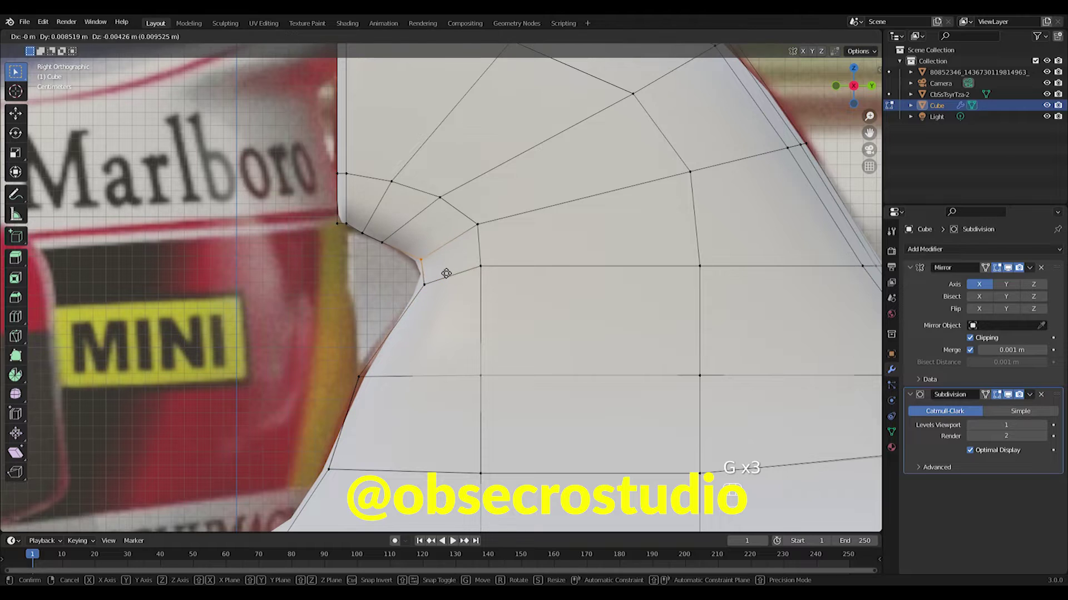
{"action": "left_click", "coordinate": [446, 274]}
{"action": "left_click_drag", "start_coordinate": [371, 235], "coordinate": [408, 264]}
{"action": "key", "text": "g"}
{"action": "left_click", "coordinate": [421, 264]}
{"action": "left_click_drag", "start_coordinate": [354, 225], "coordinate": [389, 262]}
{"action": "key", "text": "g"}
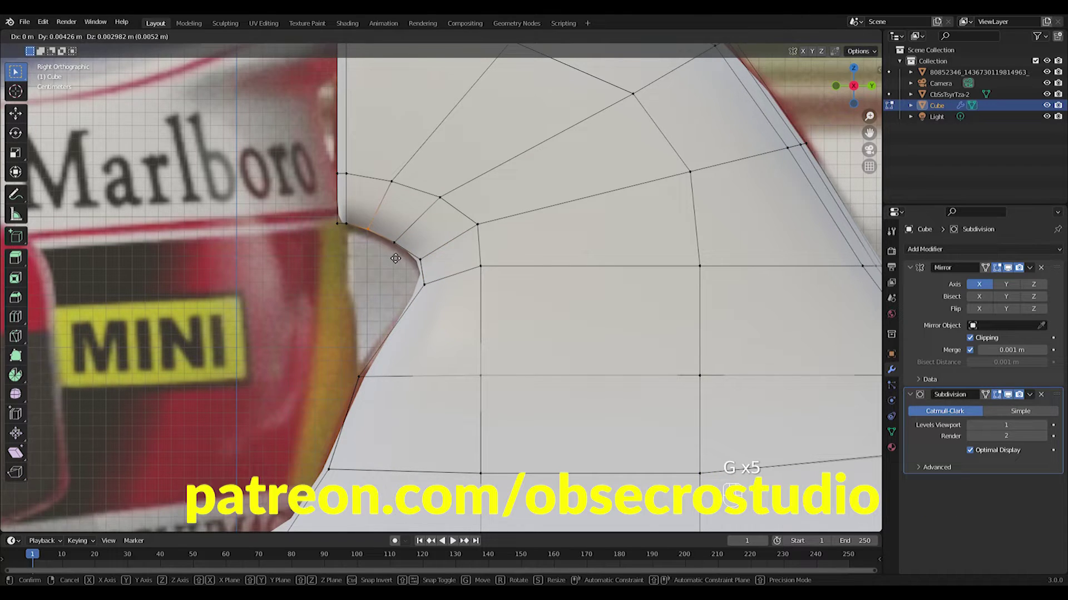
{"action": "left_click", "coordinate": [395, 259]}
Step: Move the vertices along the engine cover's lower rear edge onto the reference outline in the side view
{"action": "scroll", "coordinate": [396, 259], "scroll_direction": "down", "scroll_amount": 4}
{"action": "key", "text": "g"}
{"action": "left_click", "coordinate": [588, 271]}
{"action": "left_click_drag", "start_coordinate": [564, 293], "coordinate": [681, 394]}
{"action": "key", "text": "g"}
{"action": "left_click", "coordinate": [624, 340]}
{"action": "key", "text": "g"}
{"action": "left_click", "coordinate": [662, 402]}
{"action": "middle_click_drag", "start_coordinate": [662, 402], "coordinate": [624, 398]}
{"action": "key", "text": "KP_3"}
{"action": "left_click_drag", "start_coordinate": [624, 398], "coordinate": [698, 450]}
{"action": "key", "text": "g"}
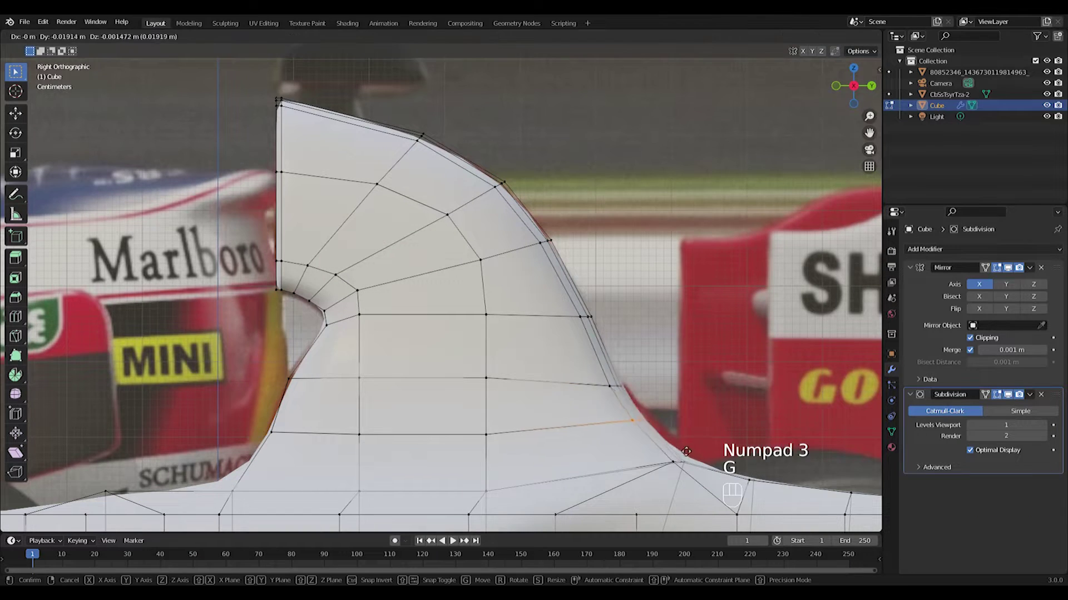
{"action": "left_click", "coordinate": [700, 450]}
Step: Move the airbox's upper edge vertices and its front top corner slightly to match the side reference outline
{"action": "middle_click_drag", "start_coordinate": [590, 312], "coordinate": [655, 401], "text": "shift"}
{"action": "left_click_drag", "start_coordinate": [445, 193], "coordinate": [518, 258]}
{"action": "key", "text": "g"}
{"action": "left_click", "coordinate": [510, 265]}
{"action": "left_click_drag", "start_coordinate": [315, 162], "coordinate": [400, 230]}
{"action": "key", "text": "g"}
{"action": "left_click", "coordinate": [402, 240]}
Step: Move the airbox's upper outer corner vertices inward and down in the front view to round the top
{"action": "scroll", "coordinate": [403, 245], "scroll_direction": "down", "scroll_amount": 11}
{"action": "key", "text": "Tab"}
{"action": "middle_click_drag", "start_coordinate": [409, 309], "coordinate": [489, 325]}
{"action": "scroll", "coordinate": [489, 326], "scroll_direction": "up", "scroll_amount": 4}
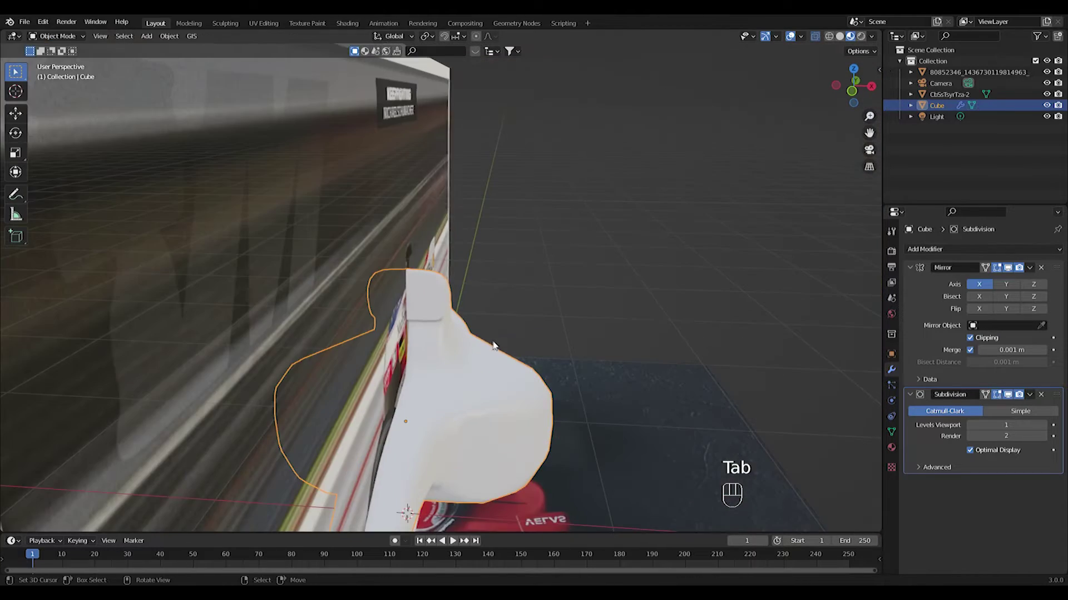
{"action": "key", "text": "KP_3"}
{"action": "key", "text": "KP_1"}
{"action": "scroll", "coordinate": [489, 322], "scroll_direction": "up", "scroll_amount": 4}
{"action": "key", "text": "Tab"}
{"action": "scroll", "coordinate": [458, 305], "scroll_direction": "up", "scroll_amount": 1}
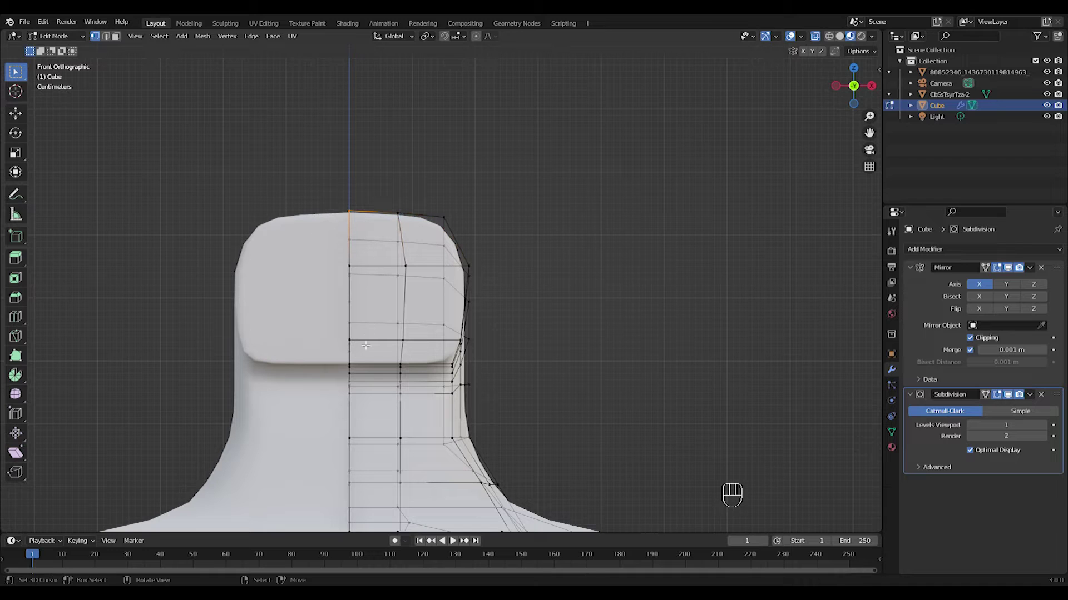
{"action": "left_click_drag", "start_coordinate": [479, 259], "coordinate": [483, 261]}
{"action": "key", "text": "g"}
{"action": "left_click", "coordinate": [484, 274]}
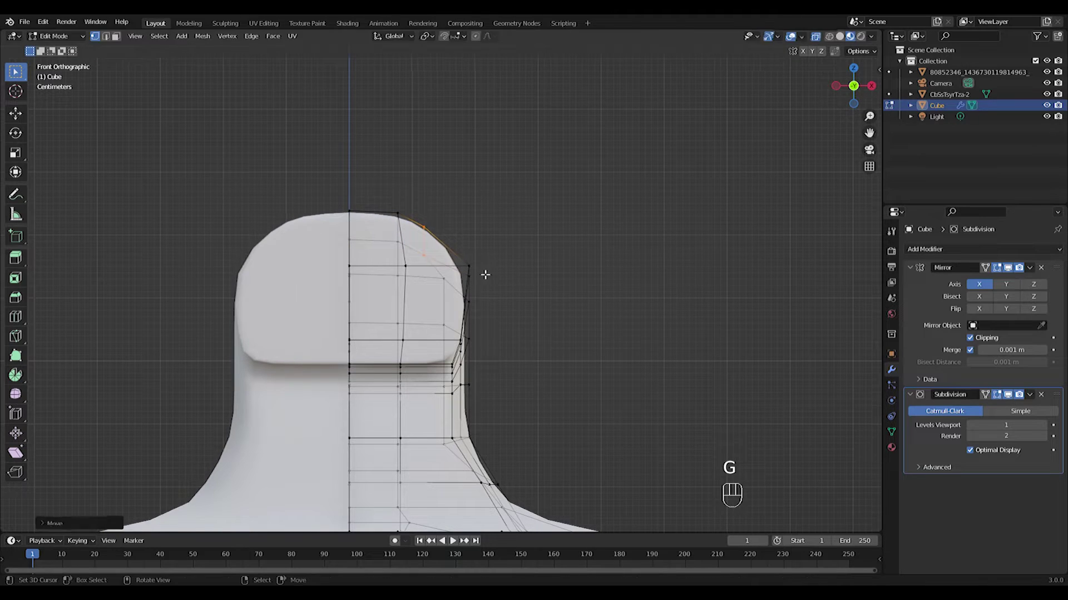
Step: Pull the airbox's upper and lower front corner vertices toward the centre, and shift its upper side vertex slightly inward
{"action": "middle_click_drag", "start_coordinate": [482, 276], "coordinate": [442, 273]}
{"action": "right_click", "coordinate": [413, 372], "text": "shift"}
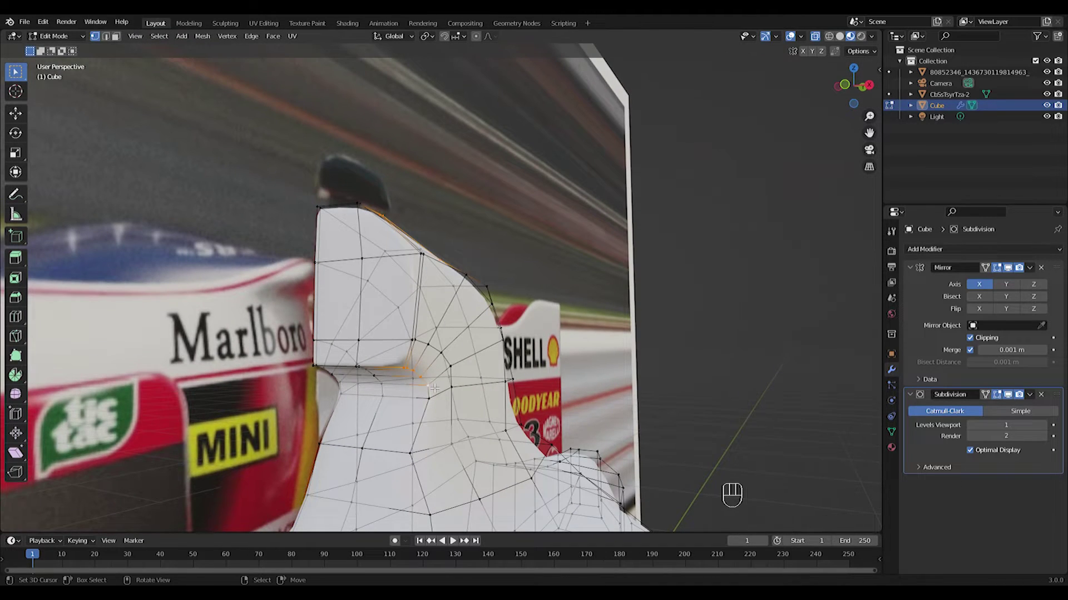
{"action": "key", "text": "KP_3"}
{"action": "key", "text": "KP_1"}
{"action": "key", "text": "g"}
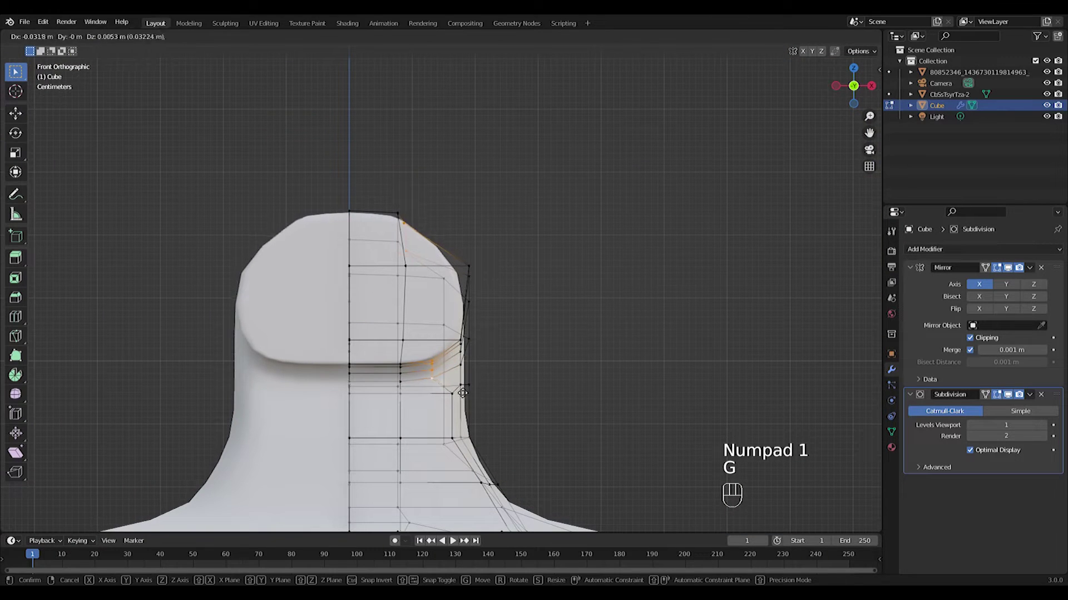
{"action": "left_click", "coordinate": [441, 391]}
{"action": "left_click", "coordinate": [468, 266]}
{"action": "key", "text": "g"}
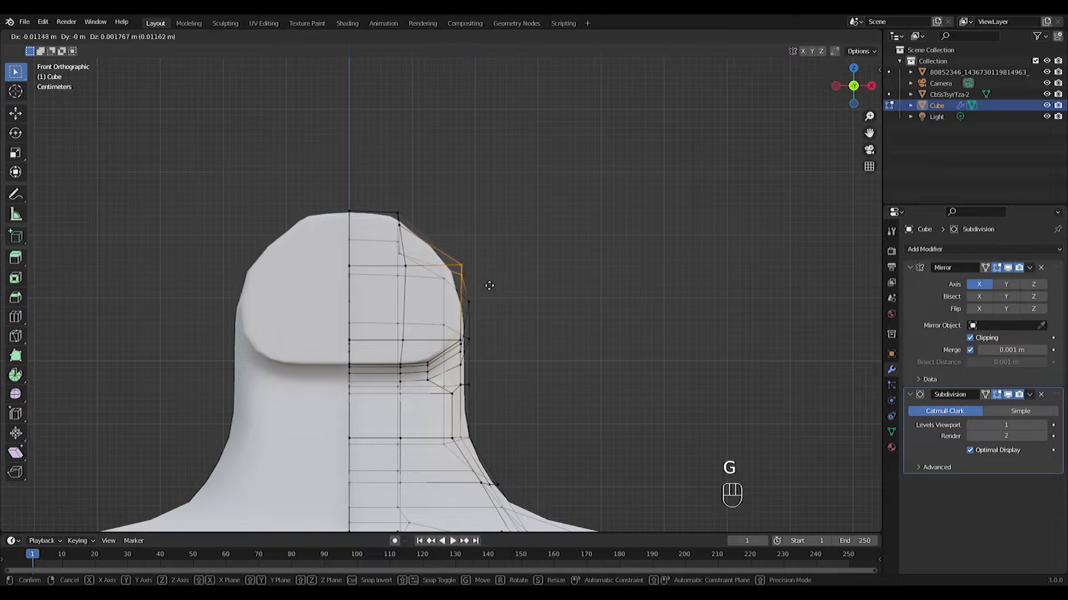
{"action": "left_click", "coordinate": [482, 286]}
Step: Add a centred horizontal loop cut across the airbox front and move its outer vertex outward to round the side
{"action": "left_click", "coordinate": [457, 309]}
{"action": "right_click", "coordinate": [457, 308]}
{"action": "scroll", "coordinate": [489, 328], "scroll_direction": "down", "scroll_amount": 6}
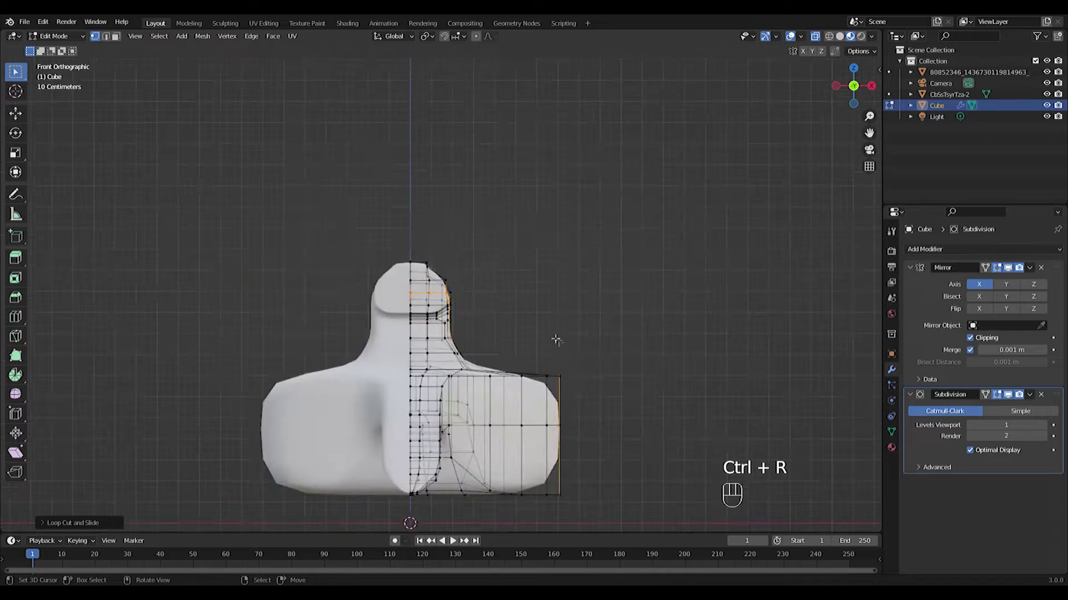
{"action": "key", "text": "KP_3"}
{"action": "key", "text": "KP_1"}
{"action": "scroll", "coordinate": [559, 321], "scroll_direction": "up", "scroll_amount": 8}
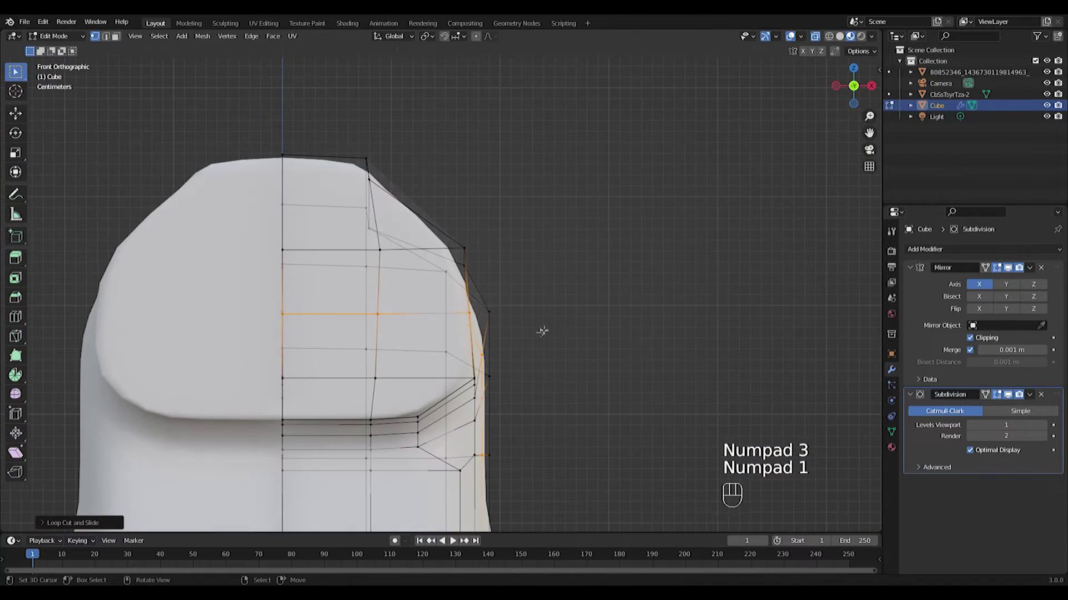
{"action": "key", "text": "g"}
{"action": "left_click", "coordinate": [494, 336]}
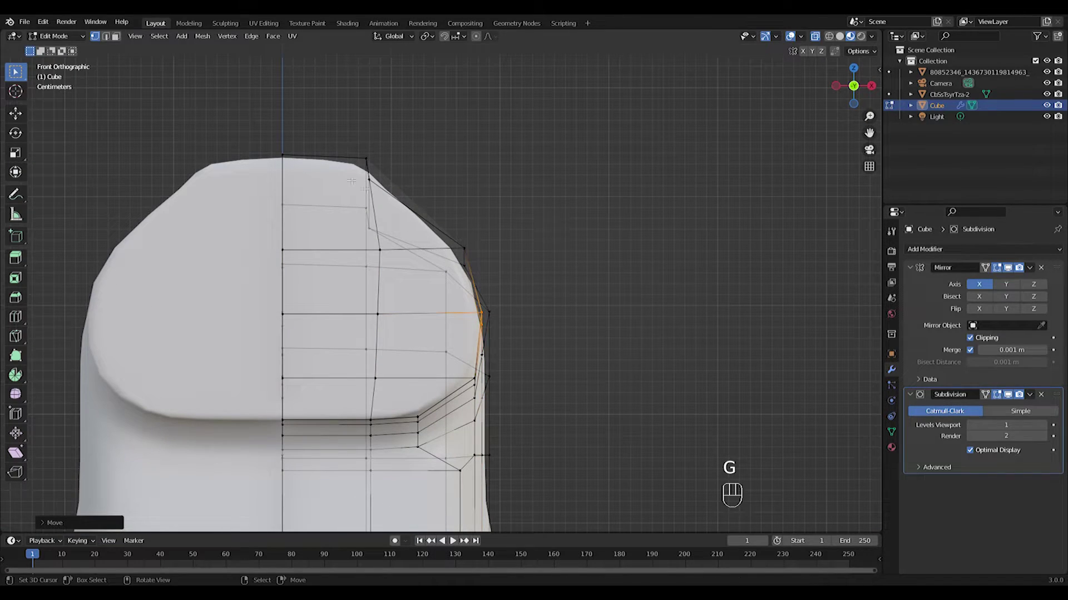
Step: Lower the airbox's inner top vertex and move the neighbouring upper corner vertices outward into a rounder top curve
{"action": "left_click", "coordinate": [366, 158]}
{"action": "key", "text": "g"}
{"action": "left_click", "coordinate": [426, 213]}
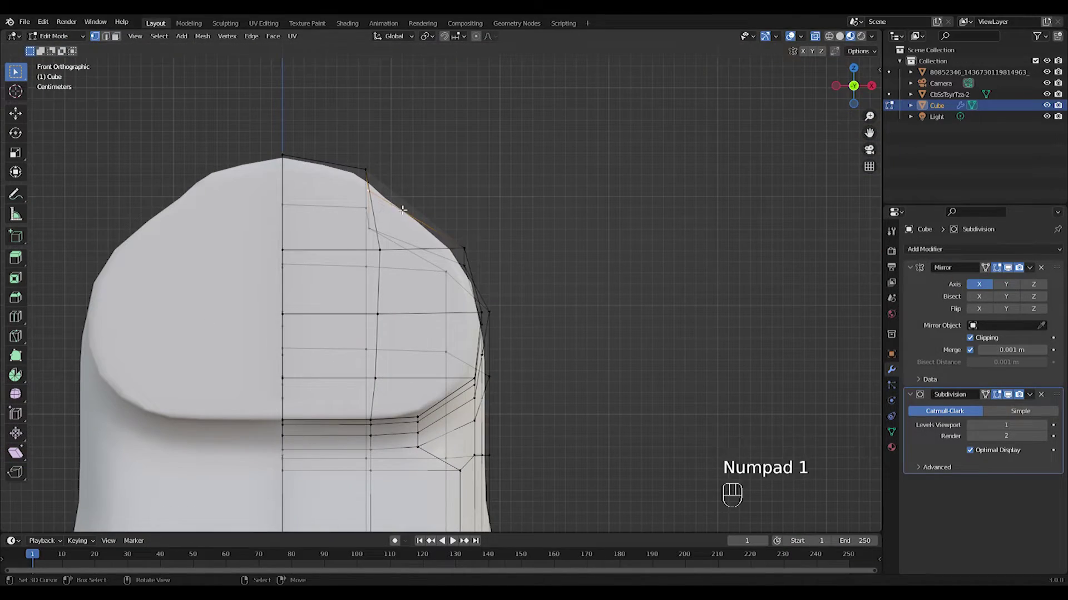
{"action": "key", "text": "g"}
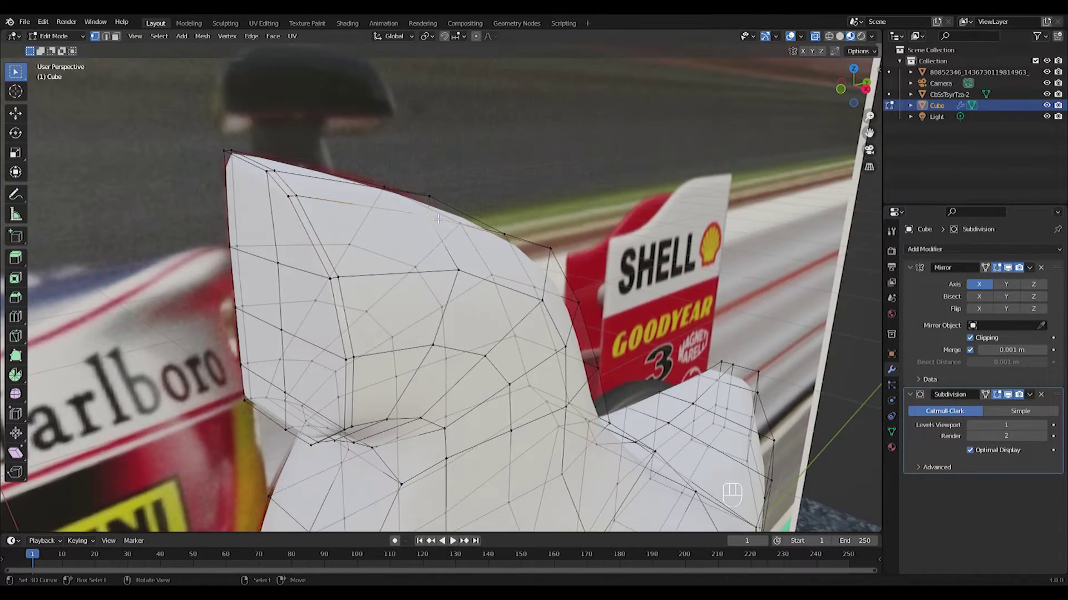
{"action": "key", "text": "KP_3"}
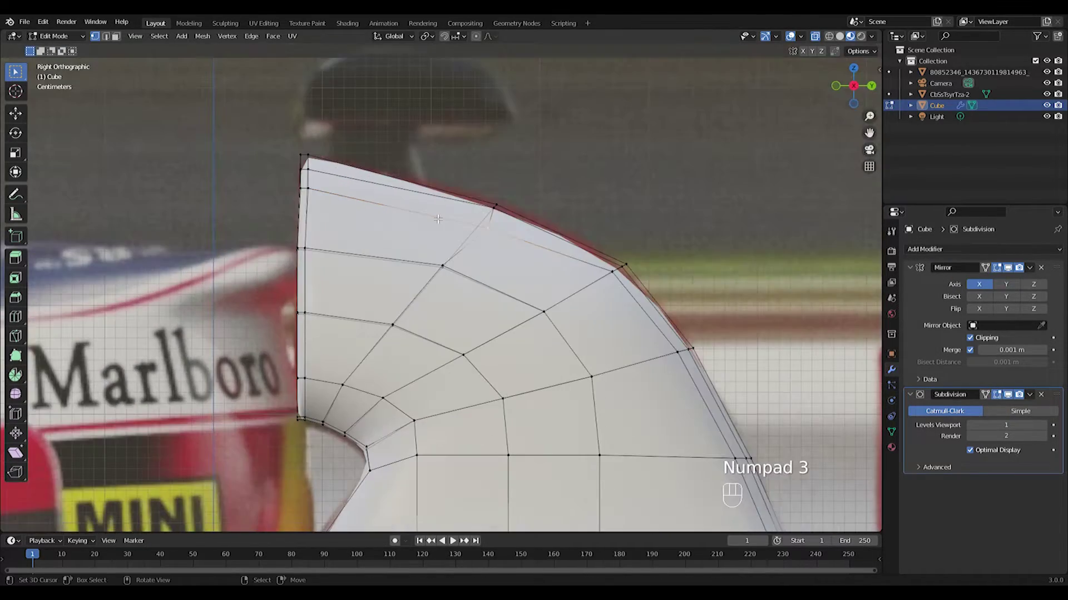
{"action": "key", "text": "KP_1"}
{"action": "key", "text": "g"}
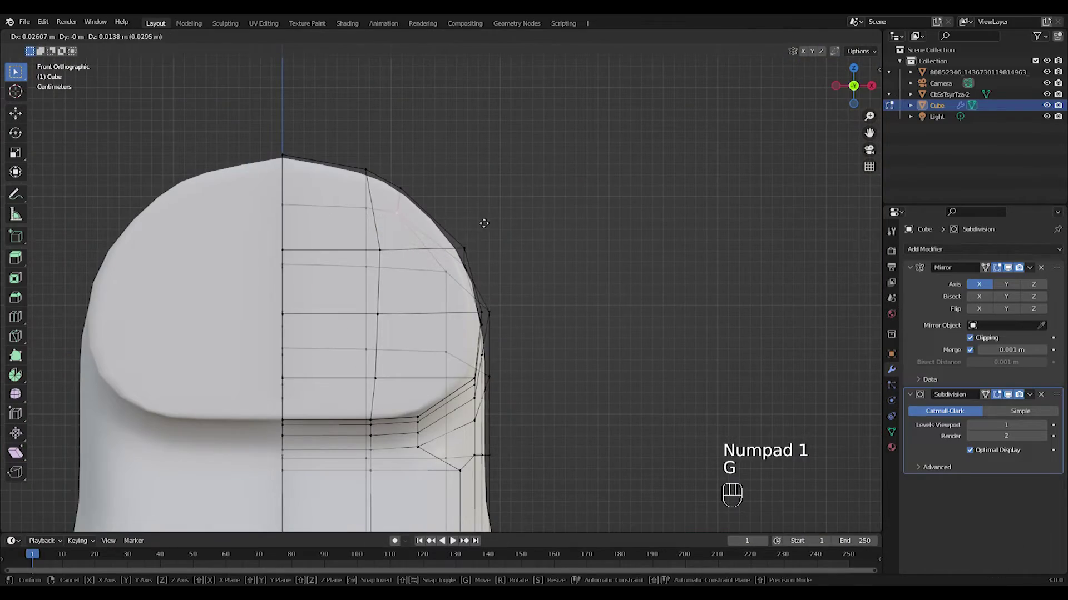
{"action": "left_click", "coordinate": [484, 223]}
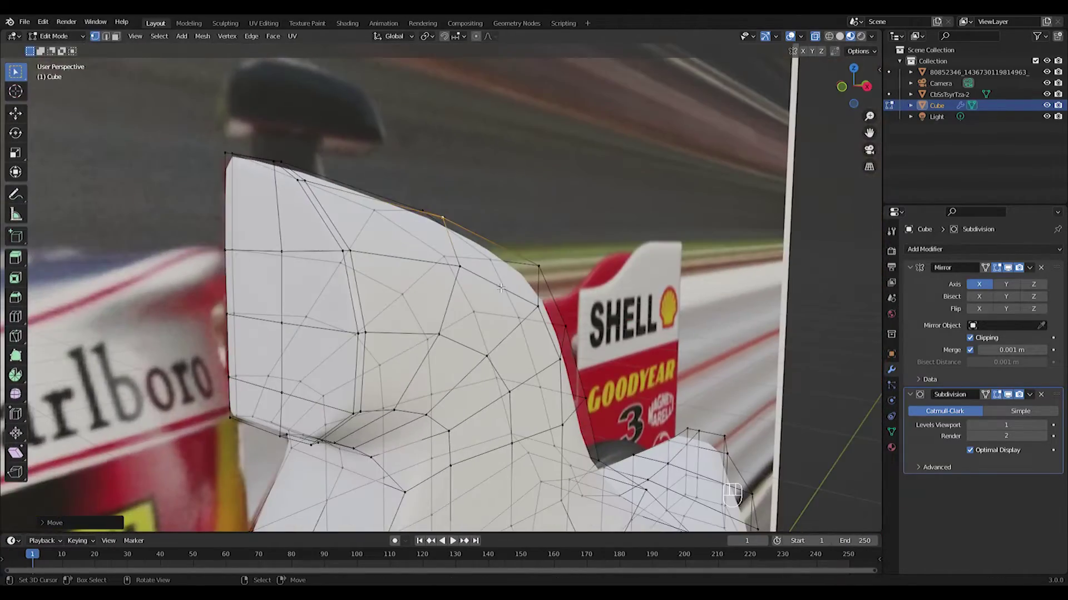
Step: Move the airbox front's lower side vertices inward and its lower corner vertices outward to round the lower corner
{"action": "key", "text": "KP_1"}
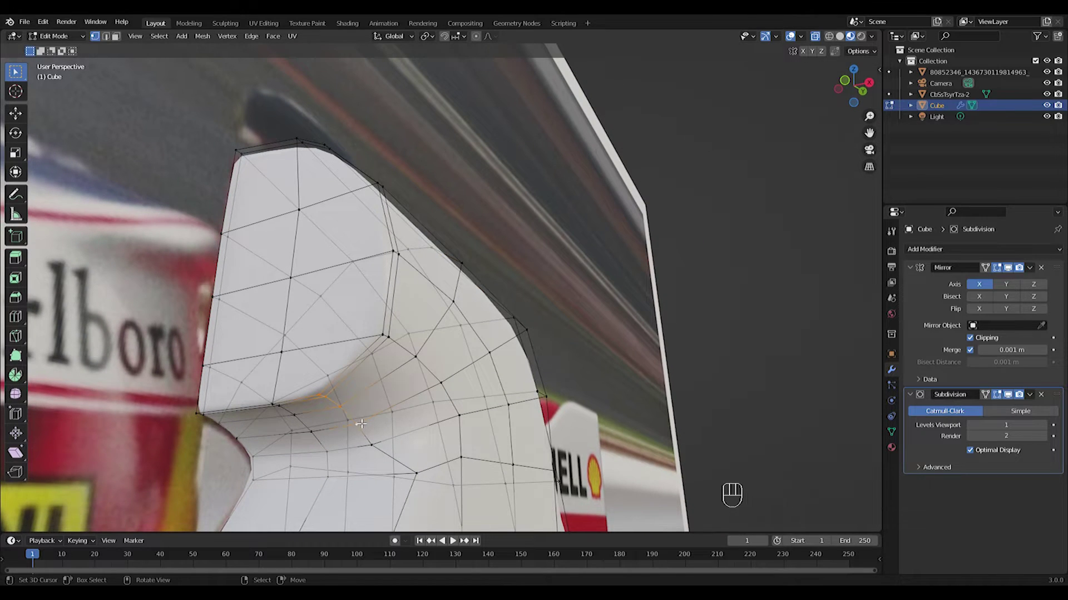
{"action": "key", "text": "KP_3"}
{"action": "key", "text": "KP_1"}
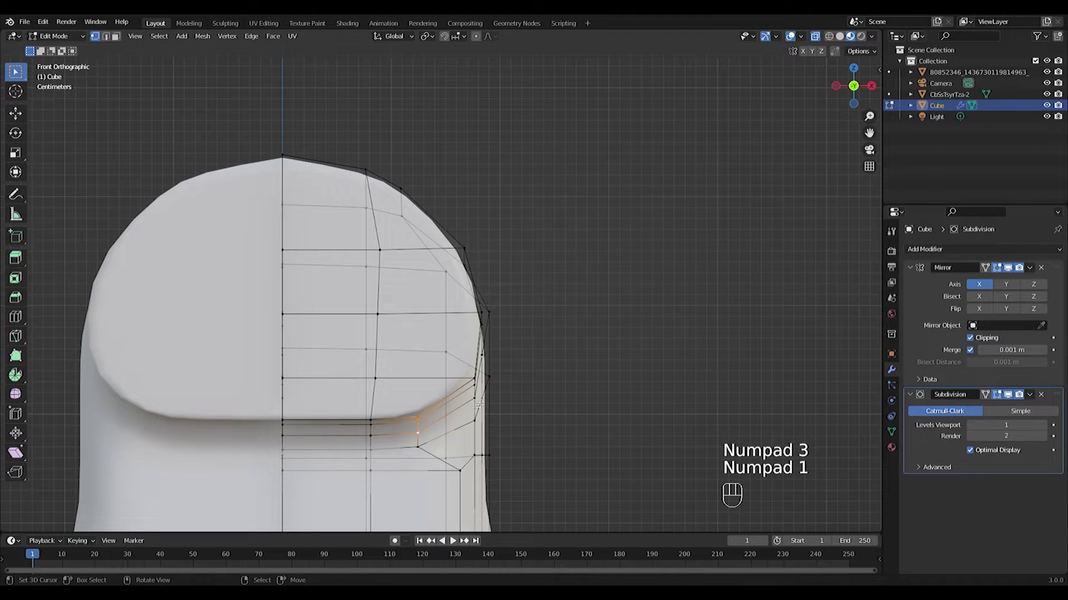
{"action": "left_click_drag", "start_coordinate": [482, 406], "coordinate": [483, 407]}
{"action": "key", "text": "g"}
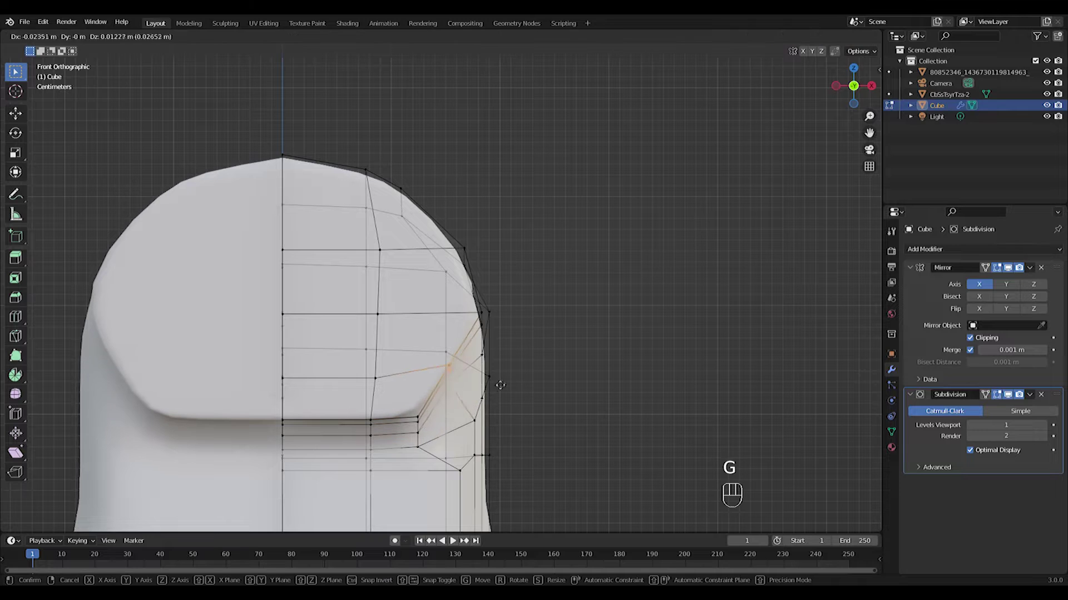
{"action": "left_click", "coordinate": [511, 377]}
{"action": "left_click_drag", "start_coordinate": [410, 413], "coordinate": [436, 442]}
{"action": "key", "text": "g"}
{"action": "left_click", "coordinate": [447, 439]}
Step: Raise the middle row of vertices across the airbox front to even out the spacing of the edges
{"action": "left_click_drag", "start_coordinate": [463, 300], "coordinate": [520, 342]}
{"action": "key", "text": "g"}
{"action": "left_click", "coordinate": [516, 321]}
{"action": "left_click_drag", "start_coordinate": [359, 298], "coordinate": [396, 332]}
{"action": "left_click_drag", "start_coordinate": [242, 296], "coordinate": [362, 328]}
{"action": "key", "text": "g"}
{"action": "left_click", "coordinate": [411, 309]}
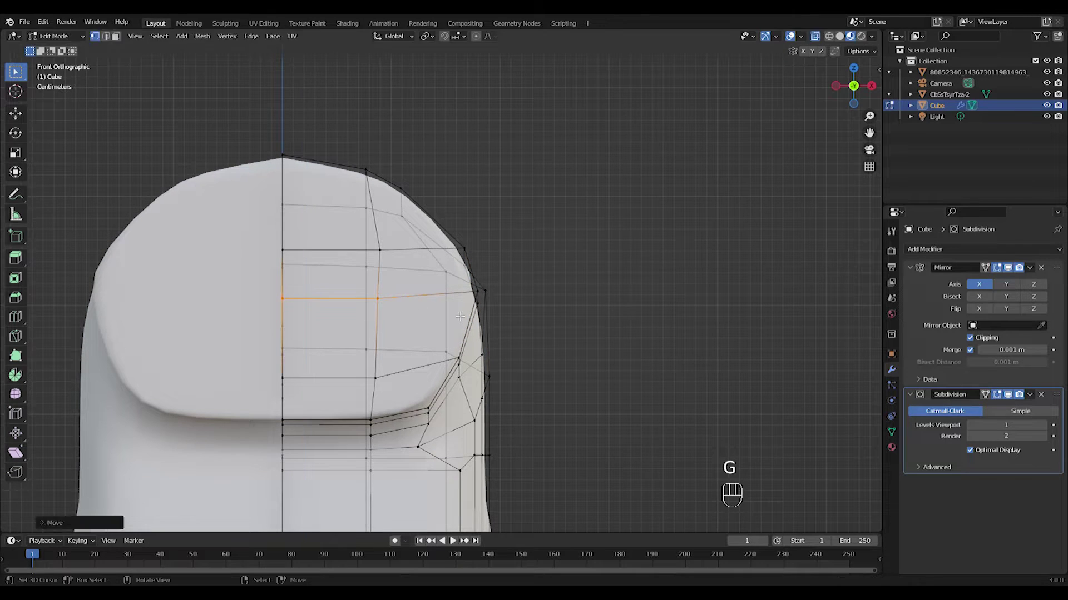
Step: Examine the smoothed airbox shape in Object Mode from the front and side views
{"action": "key", "text": "Tab"}
{"action": "scroll", "coordinate": [469, 328], "scroll_direction": "down", "scroll_amount": 4}
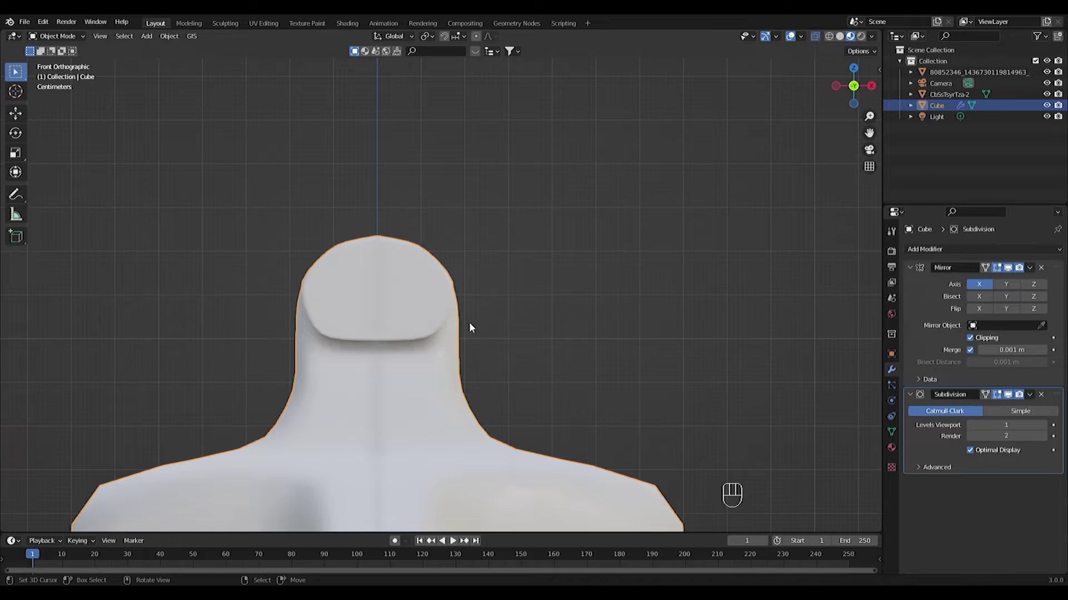
{"action": "key", "text": "KP_Enter"}
{"action": "key", "text": "KP_3"}
{"action": "key", "text": "grave"}
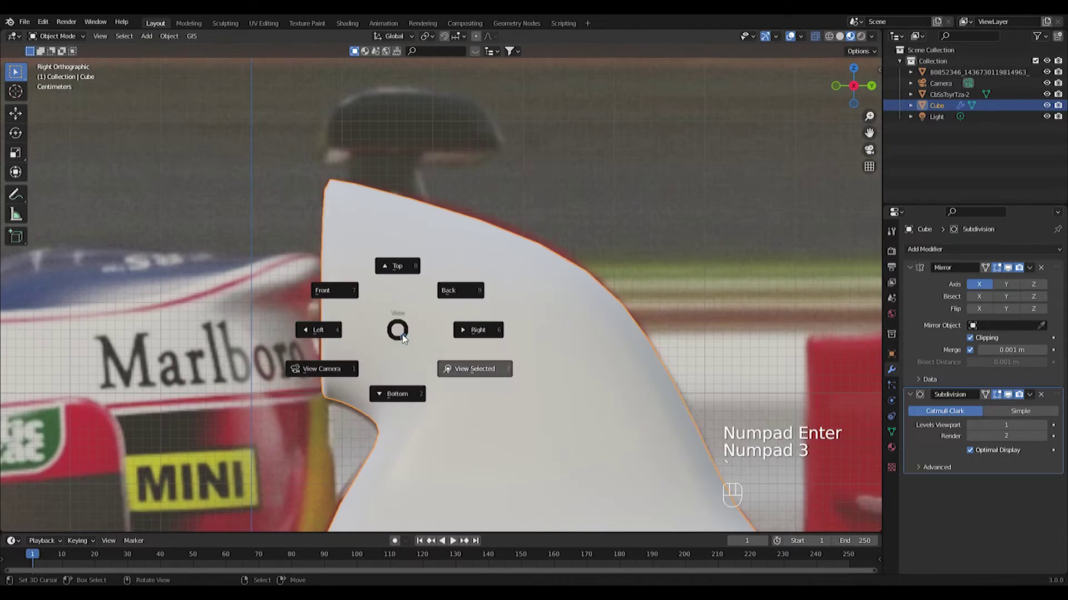
{"action": "left_click", "coordinate": [487, 353]}
{"action": "key", "text": "KP_1"}
{"action": "key", "text": "grave"}
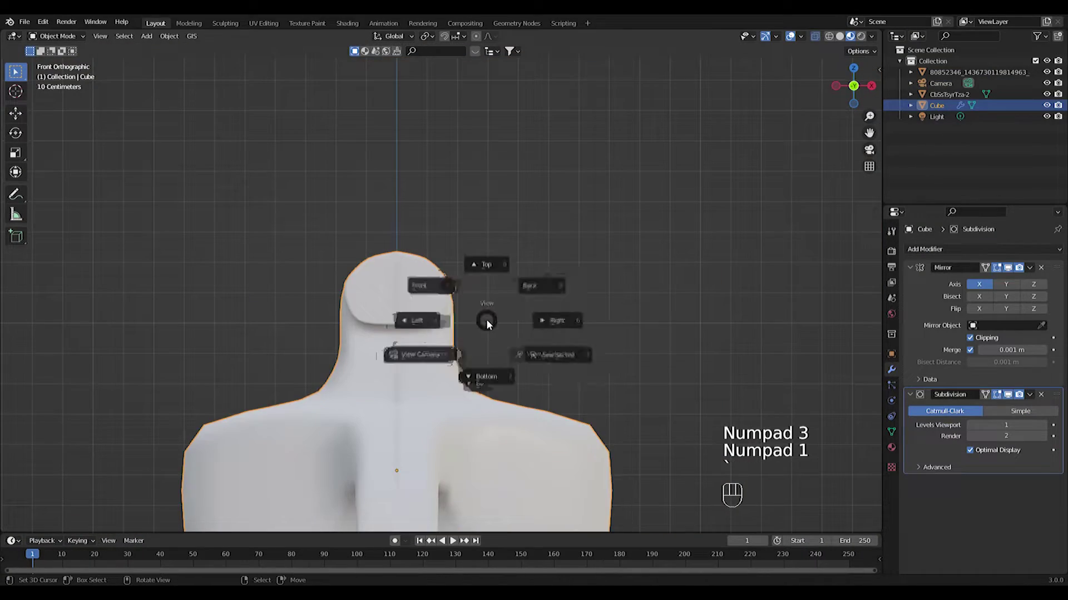
Step: Select the airbox's front face vertices in the side view and scale them to about 0.66 along X
{"action": "key", "text": "Tab"}
{"action": "scroll", "coordinate": [473, 314], "scroll_direction": "up", "scroll_amount": 4}
{"action": "key", "text": "KP_3"}
{"action": "left_click_drag", "start_coordinate": [237, 122], "coordinate": [374, 394]}
{"action": "key", "text": "KP_1"}
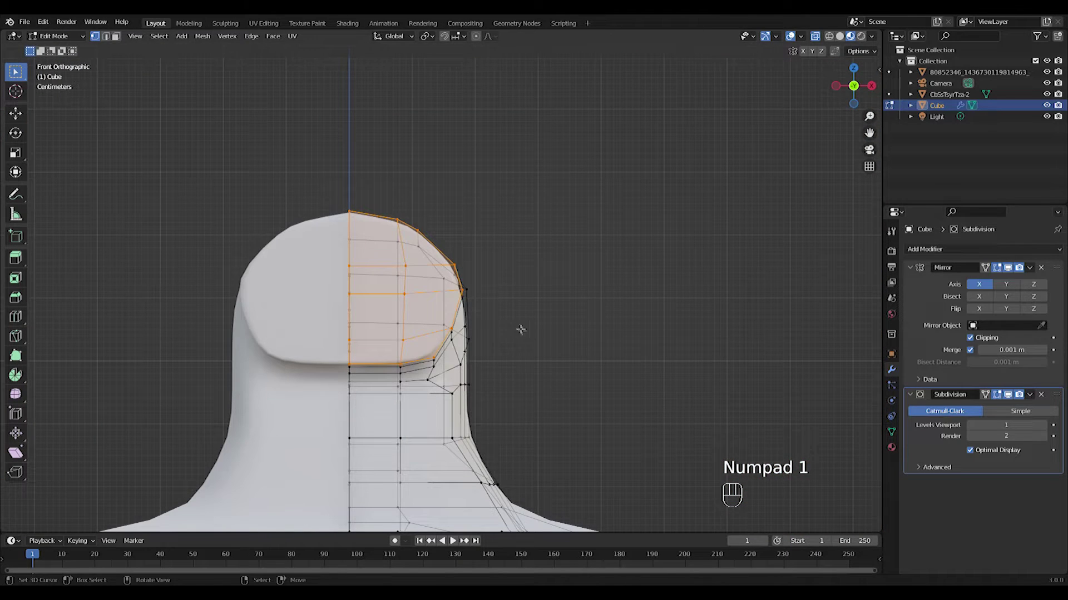
{"action": "key", "text": "s"}
{"action": "key", "text": "x"}
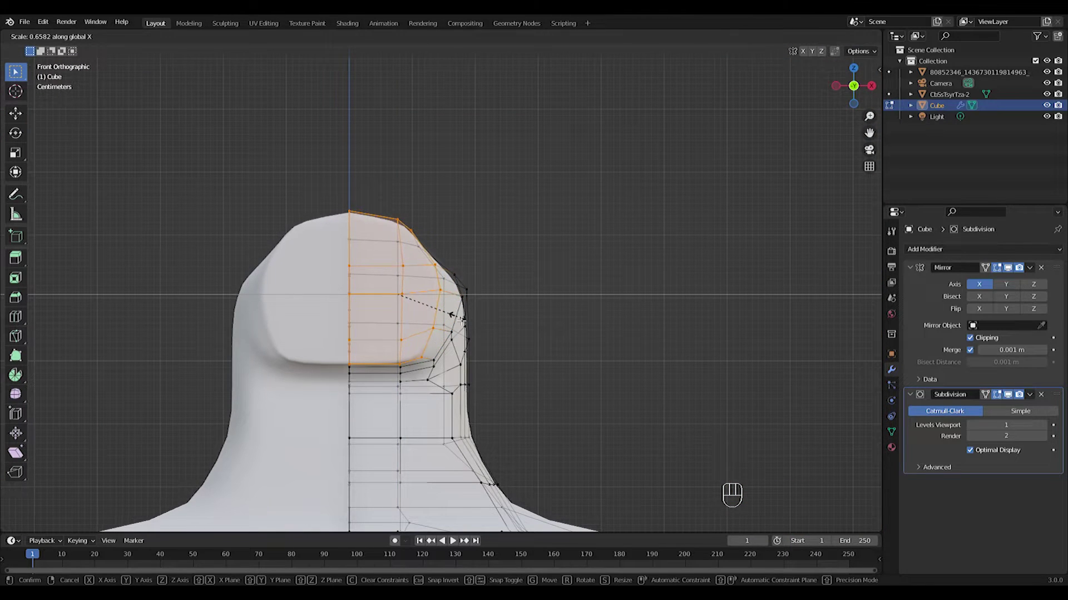
{"action": "left_click", "coordinate": [456, 317]}
Step: Move the inner vertical column of vertices on the airbox front toward the centre line along X
{"action": "scroll", "coordinate": [440, 287], "scroll_direction": "up", "scroll_amount": 3}
{"action": "left_click", "coordinate": [376, 250]}
{"action": "left_click", "coordinate": [375, 298], "text": "shift"}
{"action": "key", "text": "g"}
{"action": "key", "text": "x"}
{"action": "left_click", "coordinate": [356, 378]}
Step: Shift the airbox's inner top vertex toward the centre line, above the inner column of front vertices
{"action": "right_click_drag", "start_coordinate": [367, 172], "coordinate": [353, 168]}
{"action": "left_click_drag", "start_coordinate": [346, 147], "coordinate": [389, 189]}
{"action": "key", "text": "ctrl+z"}
{"action": "key", "text": "ctrl+z"}
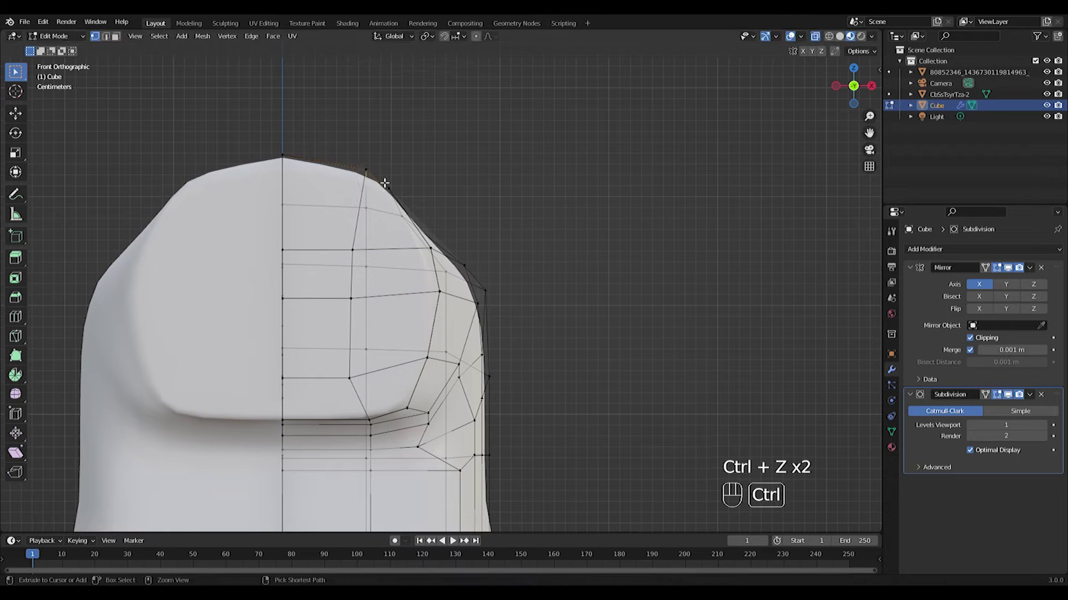
{"action": "key", "text": "g"}
{"action": "left_click", "coordinate": [359, 196]}
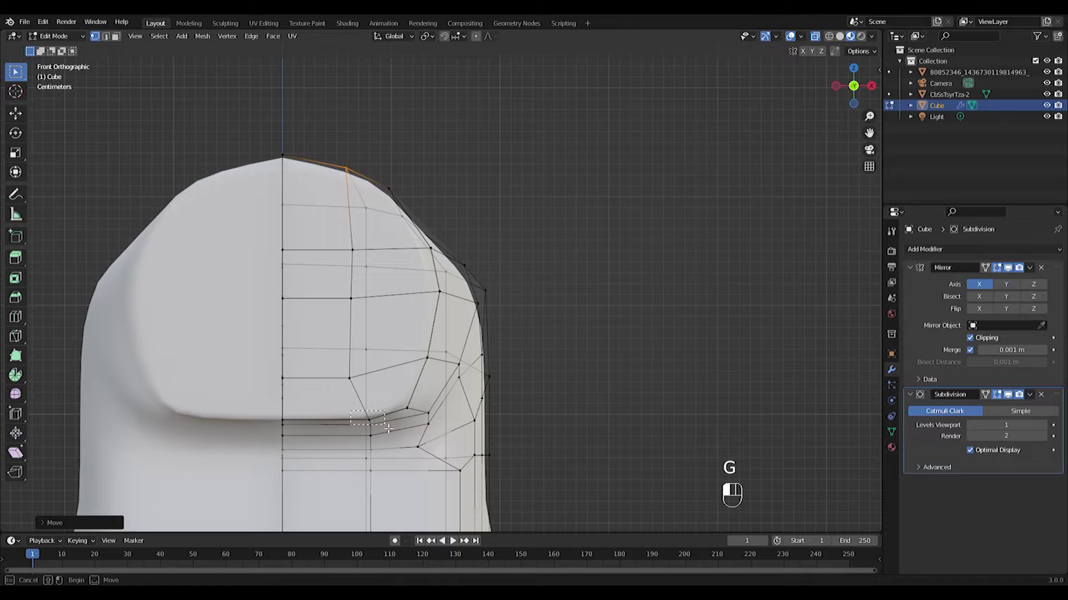
Step: Raise the inner vertex on the airbox's lower front edge and undo the extra adjustment to the front vertices
{"action": "left_click_drag", "start_coordinate": [388, 429], "coordinate": [391, 431]}
{"action": "left_click_drag", "start_coordinate": [275, 410], "coordinate": [294, 432]}
{"action": "middle_click_drag", "start_coordinate": [284, 425], "coordinate": [391, 381]}
{"action": "middle_click_drag", "start_coordinate": [313, 383], "coordinate": [288, 383]}
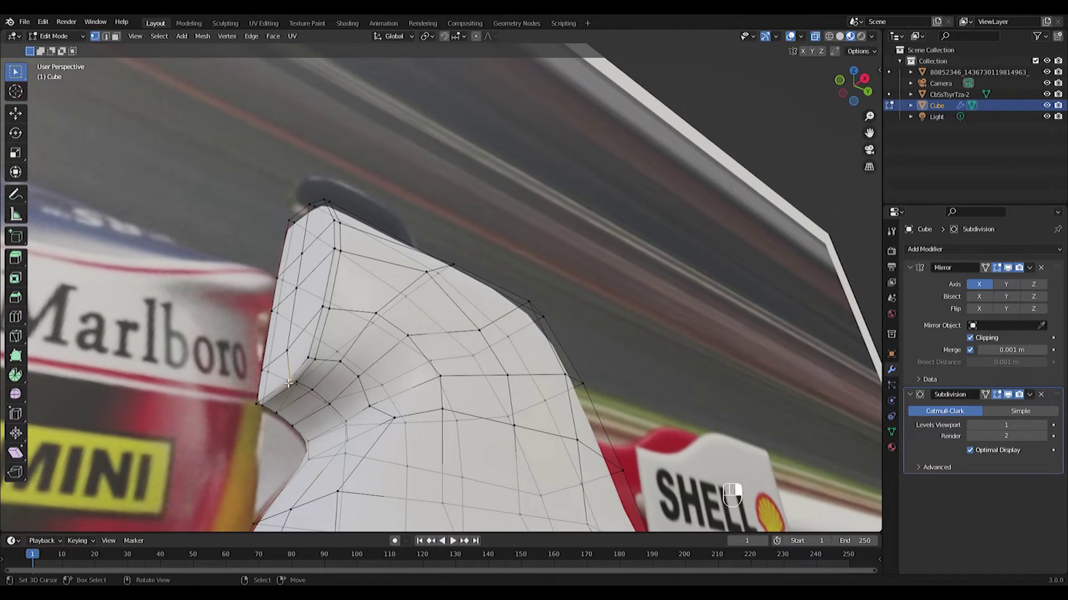
{"action": "key", "text": "KP_1"}
{"action": "key", "text": "g"}
{"action": "left_click", "coordinate": [365, 368]}
{"action": "right_click_drag", "start_coordinate": [365, 365], "coordinate": [367, 347]}
{"action": "key", "text": "ctrl+z"}
{"action": "key", "text": "ctrl+z"}
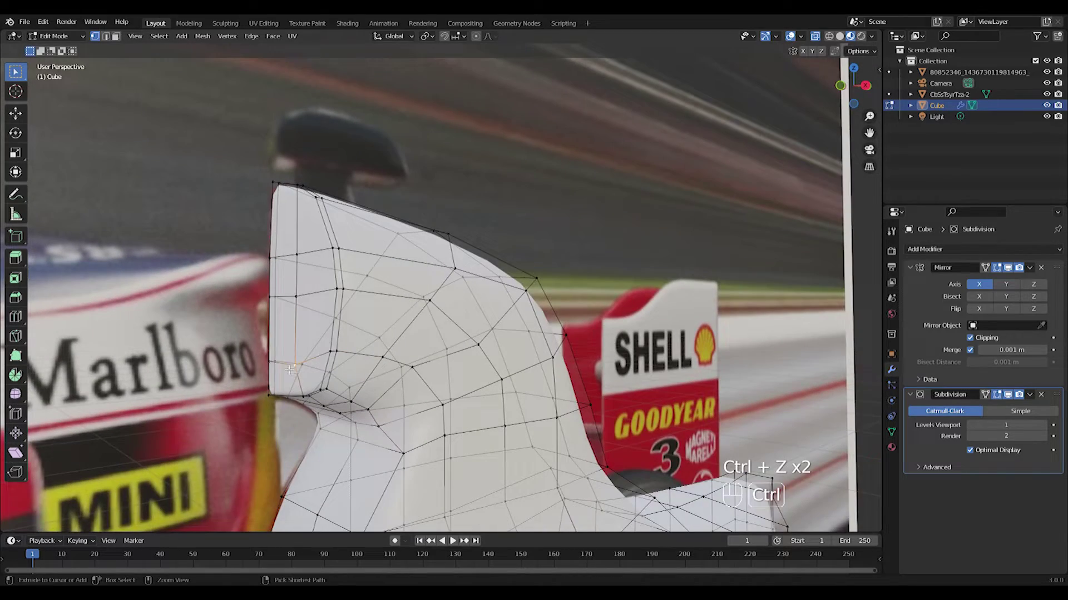
Step: Select the vertices along the mirror centre line in the top view and delete the internal faces between them
{"action": "middle_click_drag", "start_coordinate": [298, 356], "coordinate": [348, 381]}
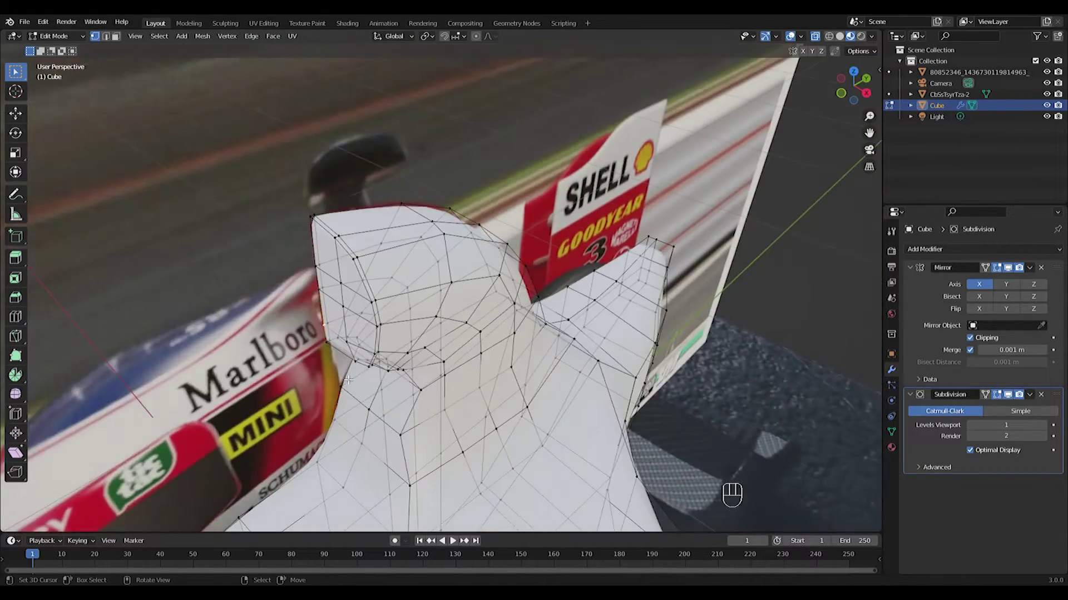
{"action": "key", "text": "KP_7"}
{"action": "scroll", "coordinate": [349, 380], "scroll_direction": "down", "scroll_amount": 6}
{"action": "left_click_drag", "start_coordinate": [392, 151], "coordinate": [432, 488]}
{"action": "scroll", "coordinate": [428, 405], "scroll_direction": "up", "scroll_amount": 5}
{"action": "middle_click_drag", "start_coordinate": [456, 322], "coordinate": [464, 383], "text": "shift"}
{"action": "middle_click_drag", "start_coordinate": [464, 384], "coordinate": [517, 306]}
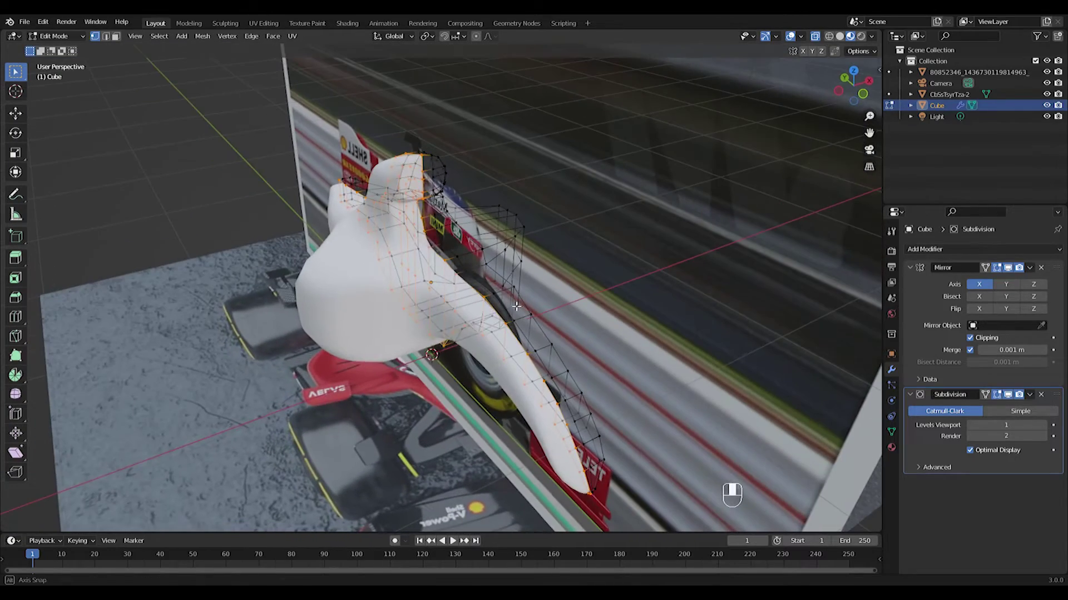
{"action": "key", "text": "Delete"}
{"action": "left_click", "coordinate": [491, 325]}
Step: Move the upper side vertex of the airbox front slightly inward and up in the front view
{"action": "key", "text": "KP_3"}
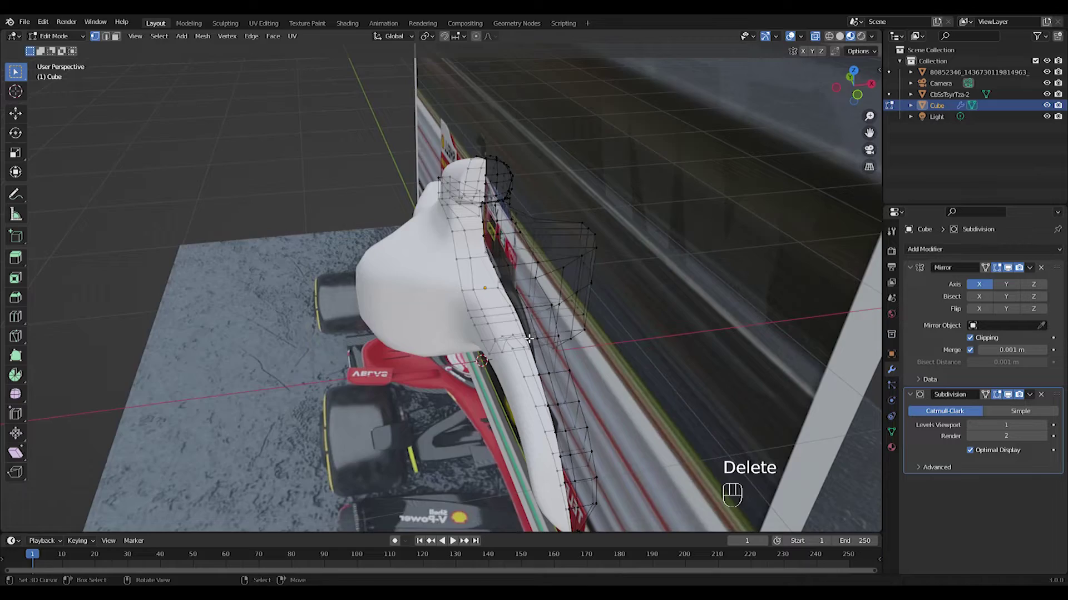
{"action": "key", "text": "KP_1"}
{"action": "key", "text": "Tab"}
{"action": "scroll", "coordinate": [745, 245], "scroll_direction": "up", "scroll_amount": 5}
{"action": "middle_click_drag", "start_coordinate": [750, 245], "coordinate": [501, 279], "text": "shift"}
{"action": "scroll", "coordinate": [501, 280], "scroll_direction": "up", "scroll_amount": 4}
{"action": "key", "text": "Tab"}
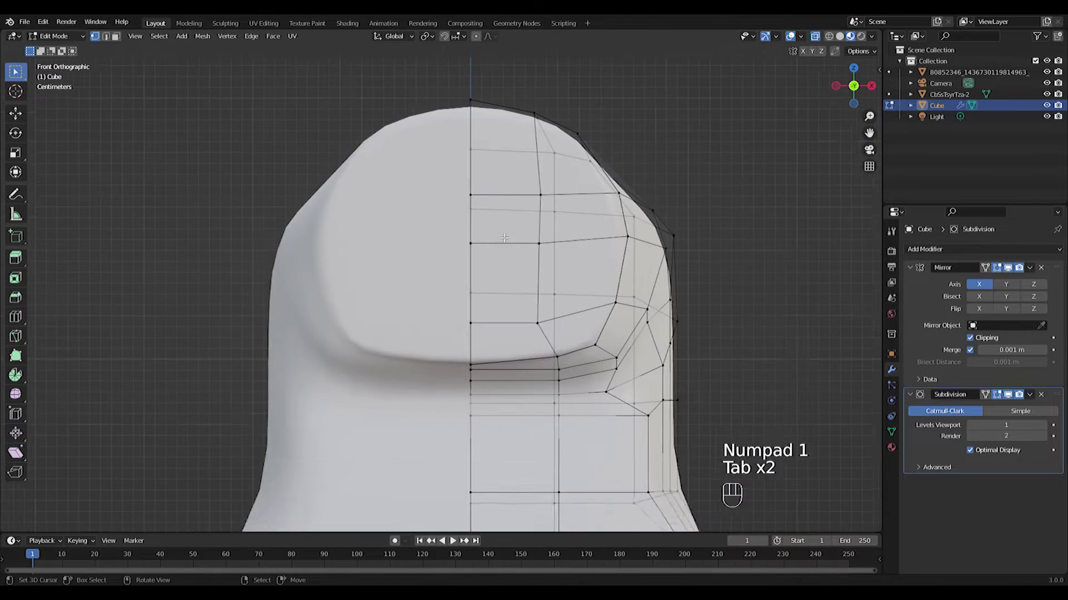
{"action": "middle_click_drag", "start_coordinate": [570, 164], "coordinate": [544, 229], "text": "shift"}
{"action": "key", "text": "ctrl+z"}
{"action": "left_click_drag", "start_coordinate": [584, 253], "coordinate": [606, 271], "text": "shift"}
{"action": "key", "text": "g"}
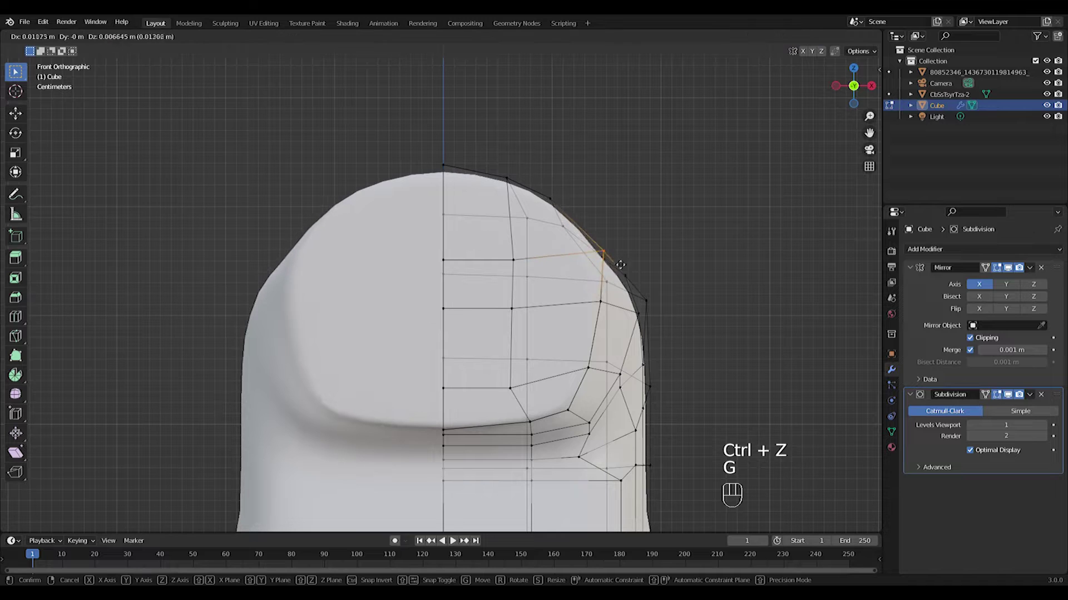
{"action": "left_click", "coordinate": [596, 267]}
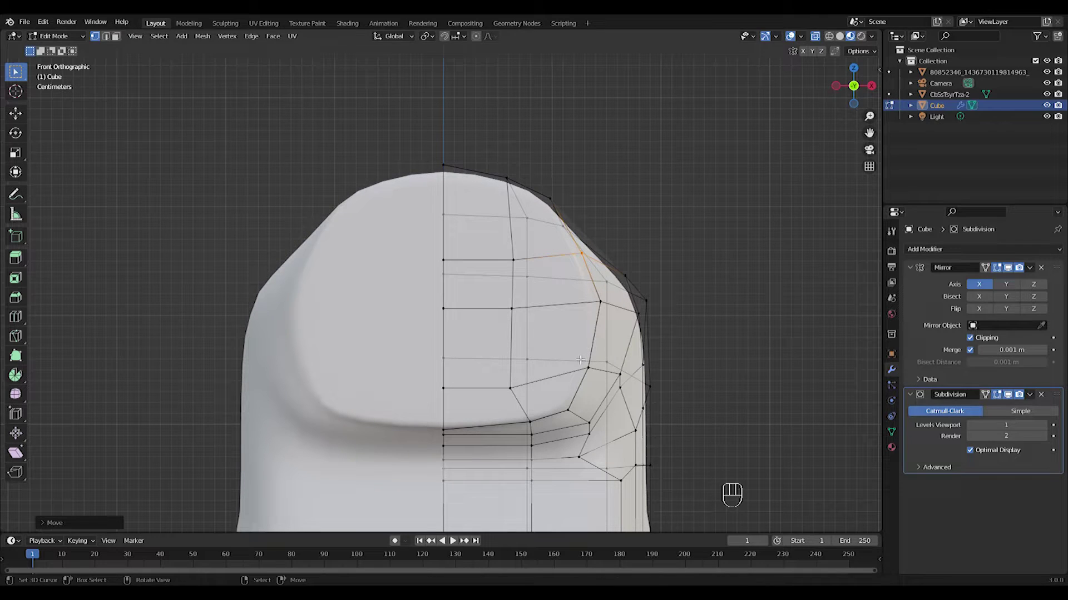
Step: Try to move the inner vertices on the airbox's lower front edge downward, undoing the attempt
{"action": "left_click_drag", "start_coordinate": [524, 411], "coordinate": [540, 431]}
{"action": "key", "text": "g"}
{"action": "key", "text": "g"}
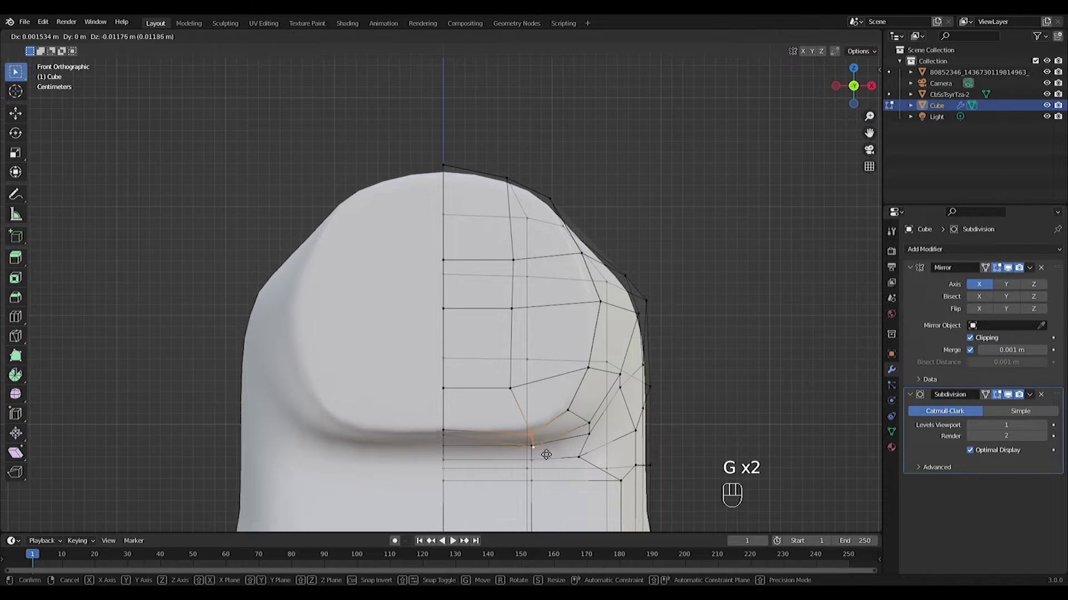
{"action": "key", "text": "g"}
{"action": "left_click", "coordinate": [547, 440]}
{"action": "key", "text": "ctrl+z"}
{"action": "key", "text": "ctrl+z"}
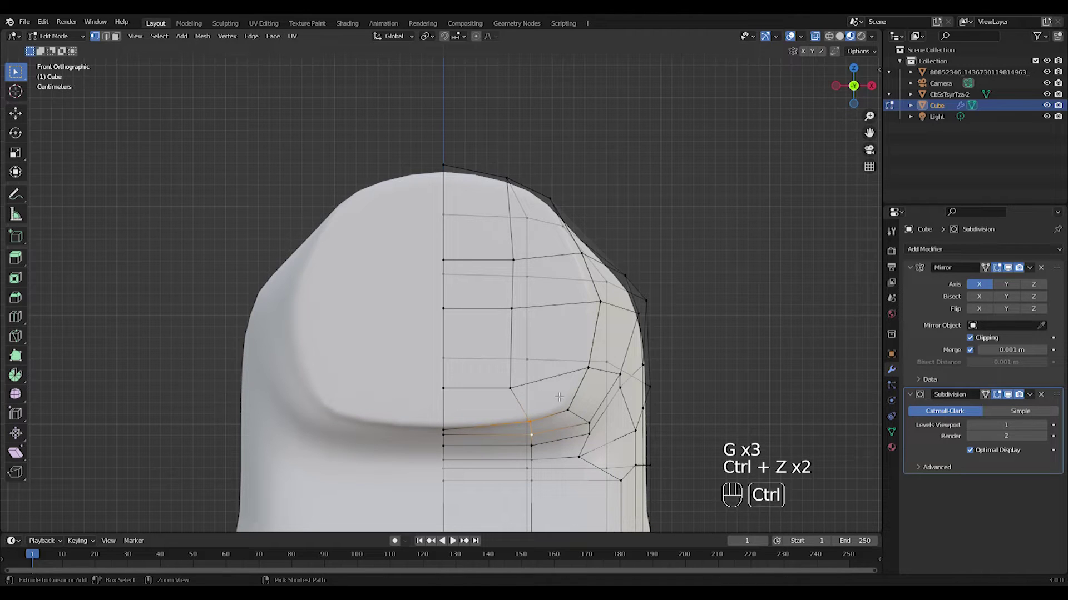
Step: Raise the lower row of inner front vertices and the inner vertex on the airbox's lower front edge along Z
{"action": "key", "text": "g"}
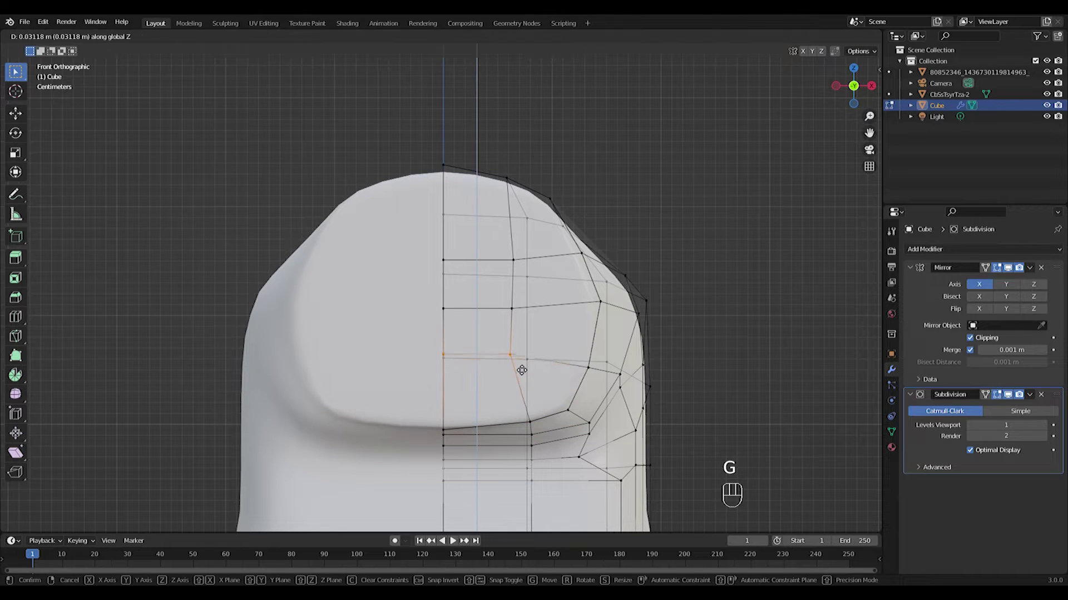
{"action": "left_click", "coordinate": [525, 417]}
{"action": "left_click_drag", "start_coordinate": [547, 443], "coordinate": [548, 441]}
{"action": "key", "text": "g"}
{"action": "key", "text": "z"}
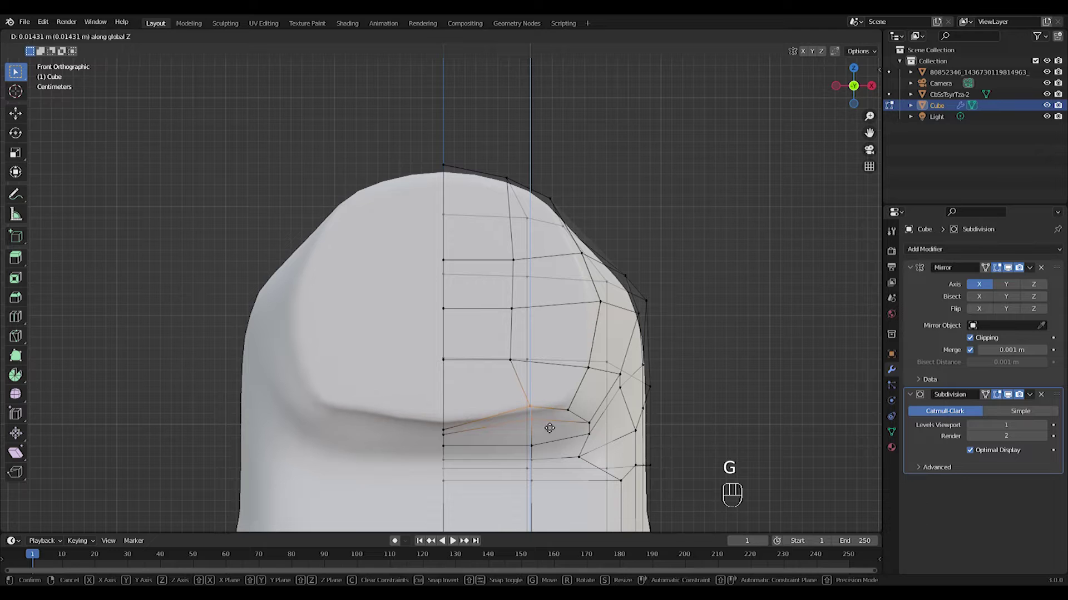
{"action": "left_click", "coordinate": [549, 434]}
Step: Raise the airbox front's lower corner and side vertices and pull the middle side vertex inward to round the opening's outline
{"action": "left_click_drag", "start_coordinate": [557, 396], "coordinate": [600, 430]}
{"action": "key", "text": "g"}
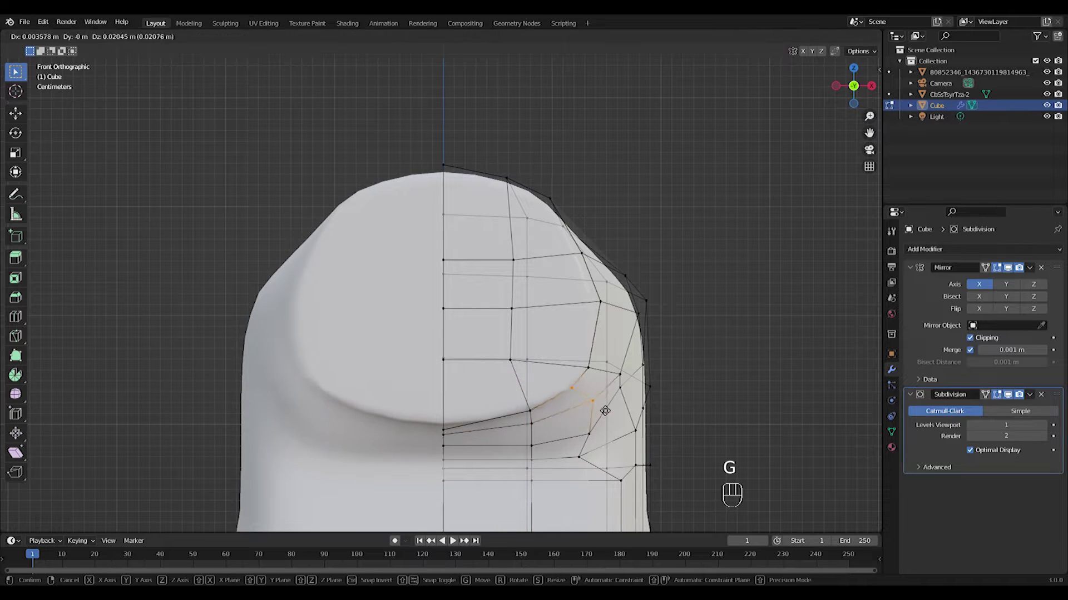
{"action": "left_click", "coordinate": [599, 406]}
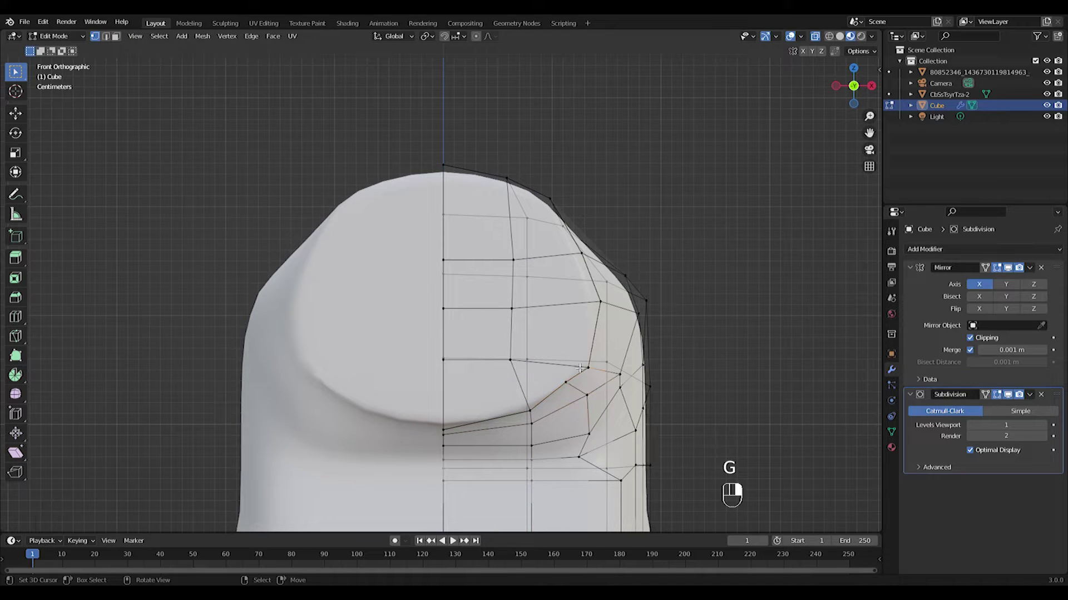
{"action": "left_click", "coordinate": [622, 375], "text": "shift"}
{"action": "key", "text": "g"}
{"action": "left_click", "coordinate": [632, 361]}
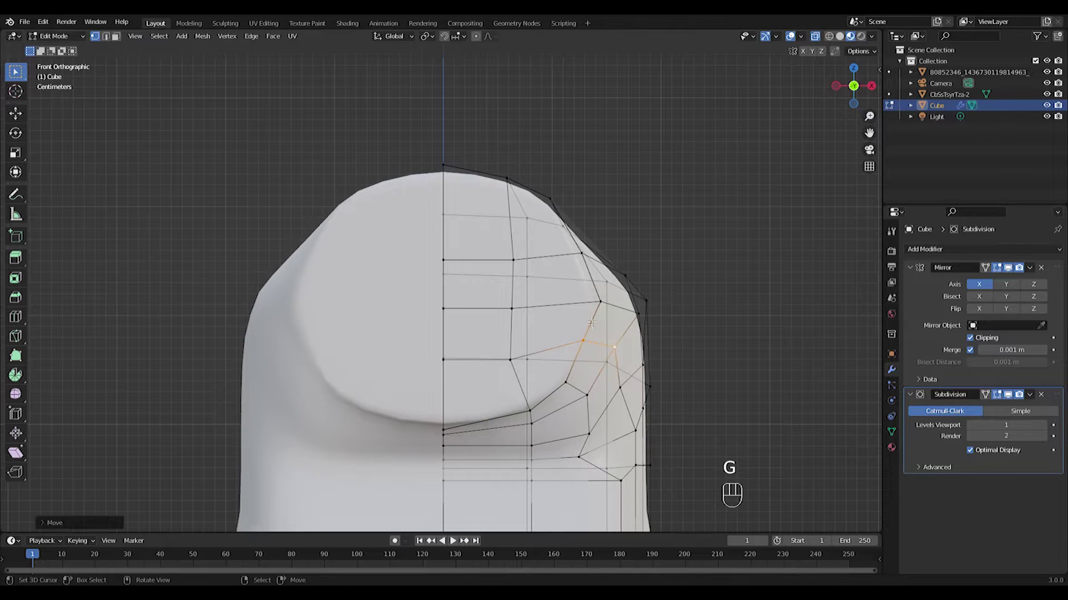
{"action": "key", "text": "g"}
{"action": "left_click", "coordinate": [607, 328]}
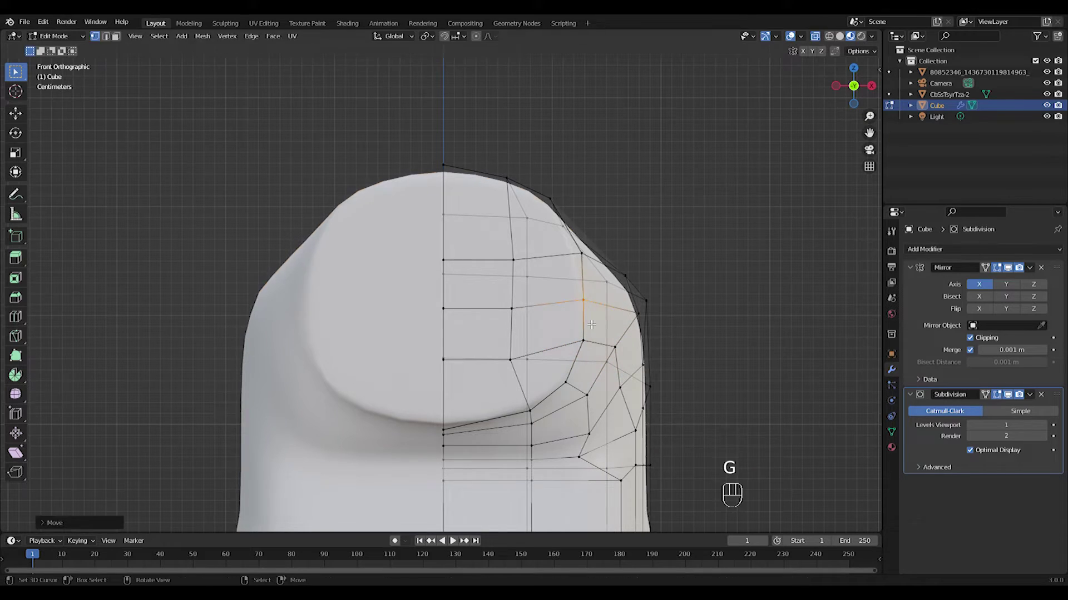
Step: Flatten the airbox's front vertices into a vertical plane in the right view by scaling them to 0 along Y
{"action": "scroll", "coordinate": [452, 308], "scroll_direction": "up", "scroll_amount": 4}
{"action": "middle_click_drag", "start_coordinate": [586, 338], "coordinate": [483, 285], "text": "shift"}
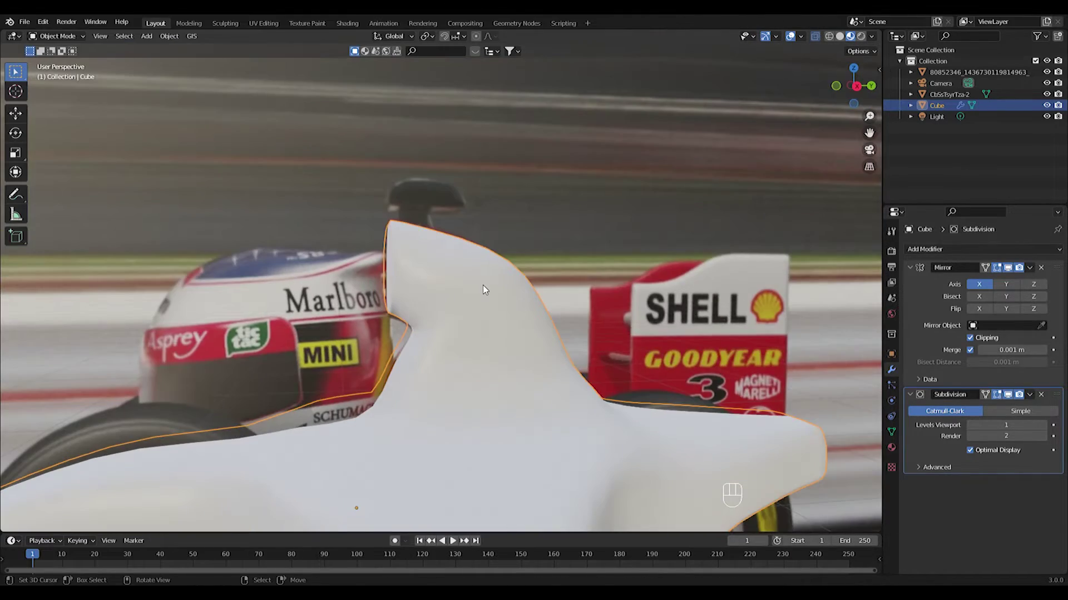
{"action": "key", "text": "KP_3"}
{"action": "key", "text": "Tab"}
{"action": "key", "text": "a"}
{"action": "key", "text": "a"}
{"action": "left_click_drag", "start_coordinate": [374, 381], "coordinate": [375, 382]}
{"action": "key", "text": "s"}
{"action": "key", "text": "y"}
{"action": "key", "text": "0"}
{"action": "key", "text": "Return"}
{"action": "left_click_drag", "start_coordinate": [339, 135], "coordinate": [377, 364]}
{"action": "key", "text": "s"}
{"action": "key", "text": "y"}
{"action": "key", "text": "0"}
{"action": "key", "text": "Return"}
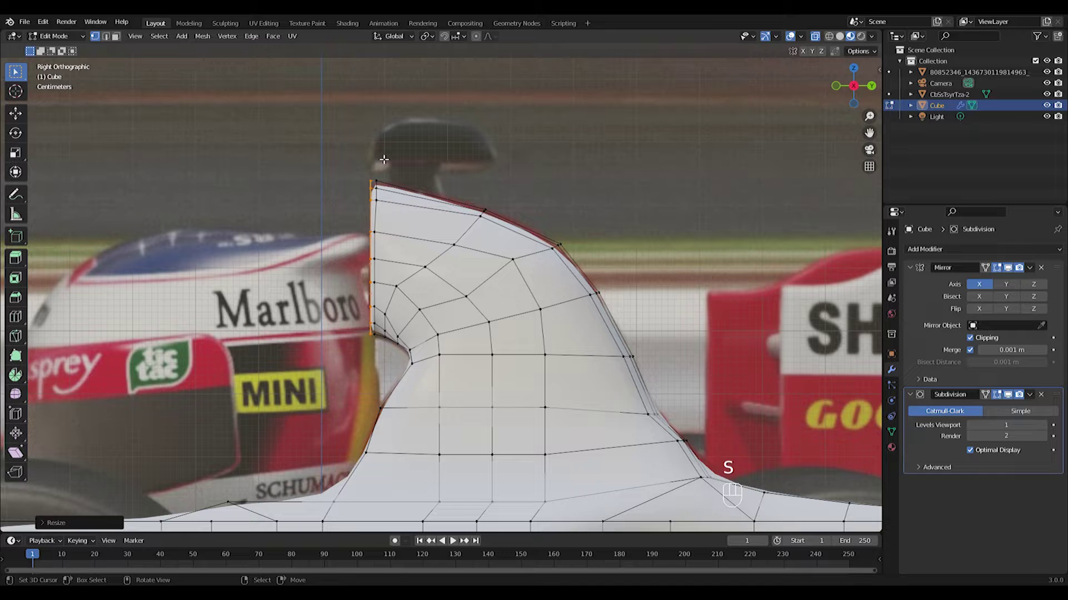
Step: Scale the vertex column just behind the airbox front to 0 along Y and reposition the front vertices
{"action": "left_click_drag", "start_coordinate": [386, 360], "coordinate": [386, 361]}
{"action": "key", "text": "s"}
{"action": "key", "text": "y"}
{"action": "key", "text": "0"}
{"action": "key", "text": "Return"}
{"action": "left_click_drag", "start_coordinate": [333, 117], "coordinate": [375, 382]}
{"action": "key", "text": "g"}
{"action": "left_click", "coordinate": [382, 385]}
Step: Delete the airbox's front faces to open the air intake
{"action": "key", "text": "Tab"}
{"action": "middle_click_drag", "start_coordinate": [382, 385], "coordinate": [440, 272]}
{"action": "key", "text": "Tab"}
{"action": "key", "text": "KP_7"}
{"action": "key", "text": "KP_1"}
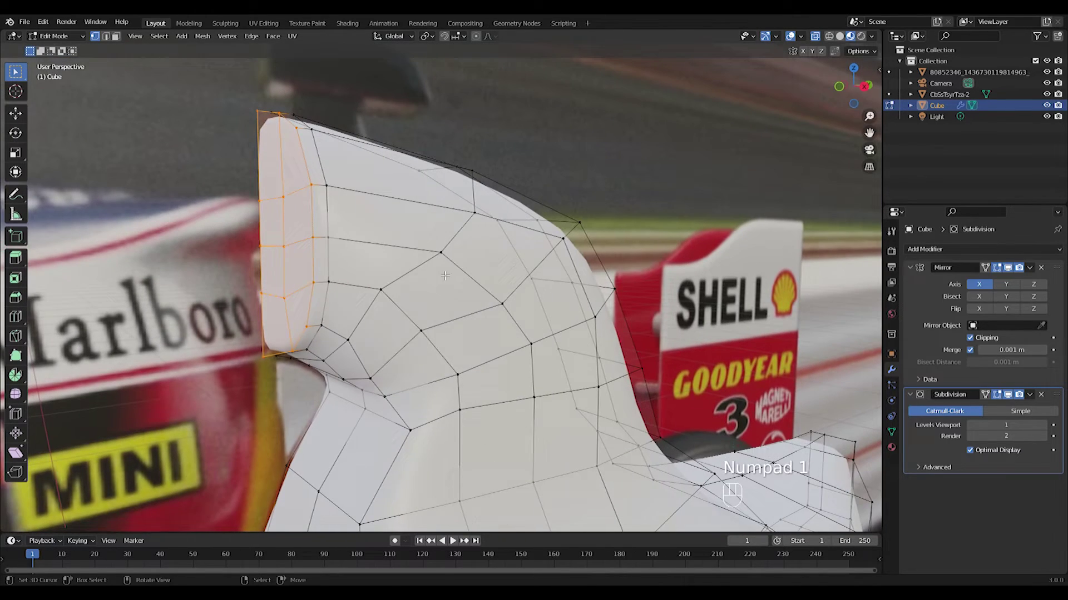
{"action": "key", "text": "Delete"}
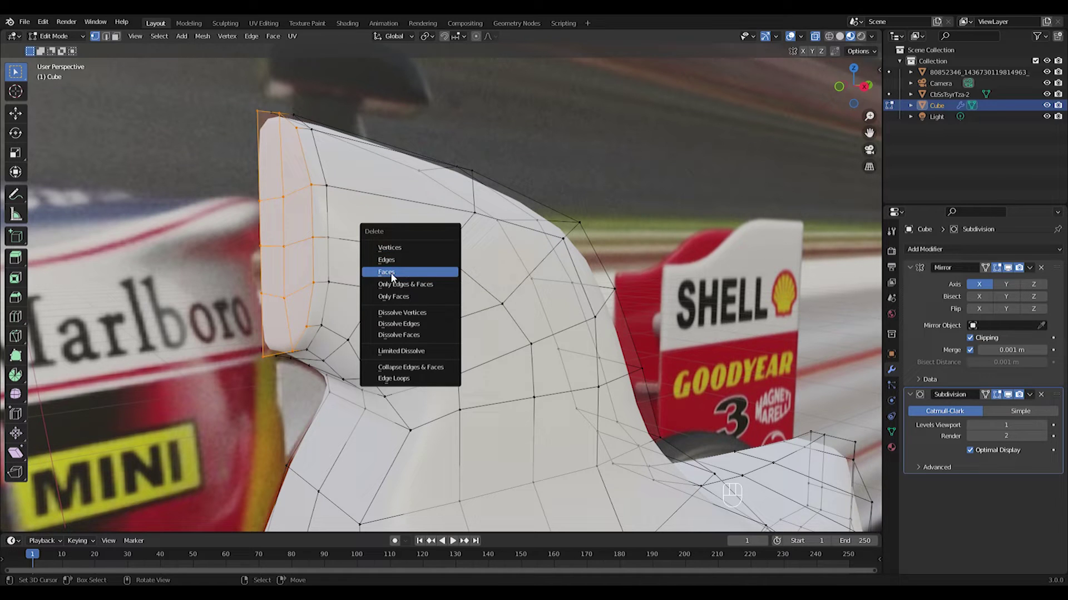
{"action": "left_click", "coordinate": [392, 272]}
Step: Extrude the intake's open front edge and scale it inward to form a rim, adjusting its width along X
{"action": "key", "text": "KP_3"}
{"action": "left_click_drag", "start_coordinate": [251, 68], "coordinate": [323, 396]}
{"action": "middle_click_drag", "start_coordinate": [323, 396], "coordinate": [483, 362]}
{"action": "key", "text": "e"}
{"action": "key", "text": "s"}
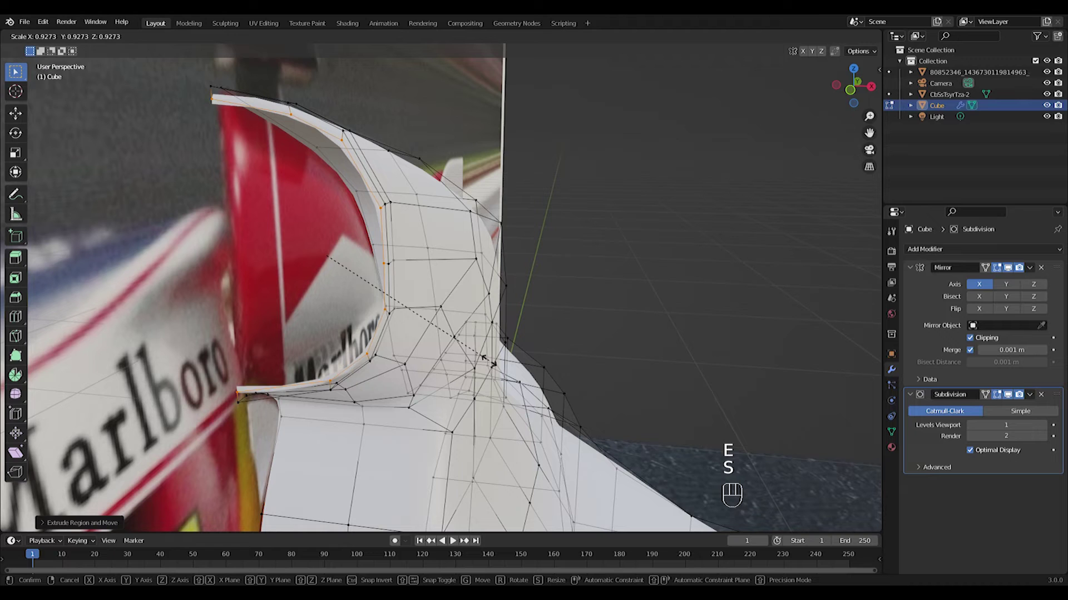
{"action": "key", "text": "KP_1"}
{"action": "key", "text": "x"}
{"action": "left_click", "coordinate": [588, 312]}
{"action": "middle_click_drag", "start_coordinate": [618, 322], "coordinate": [524, 338]}
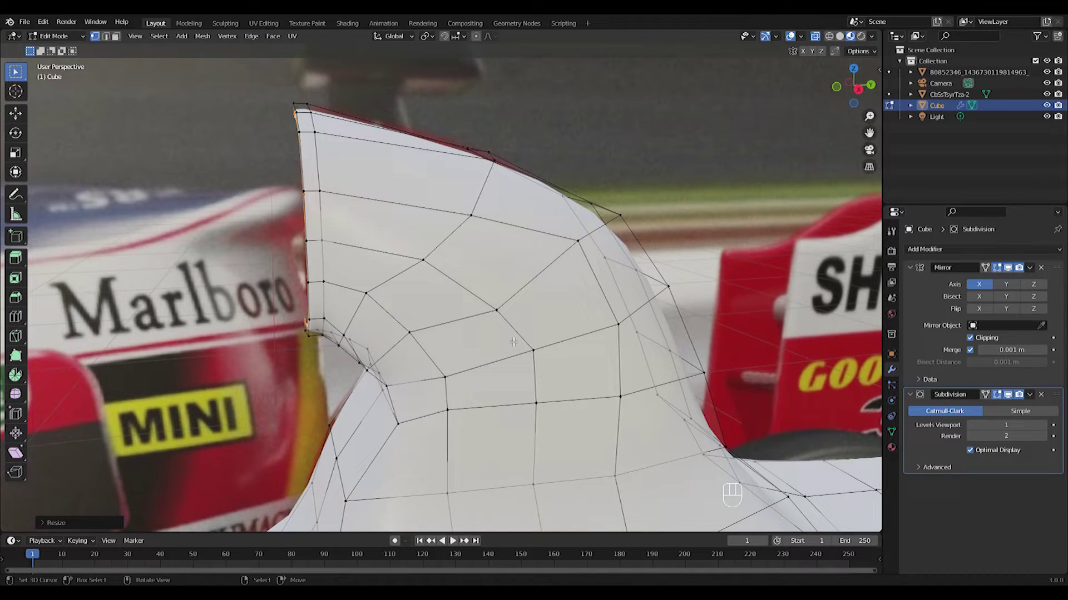
Step: Try to extrude the rim's inner edge 3 m along Y, undo the extrusions and cancel the following free move
{"action": "key", "text": "e"}
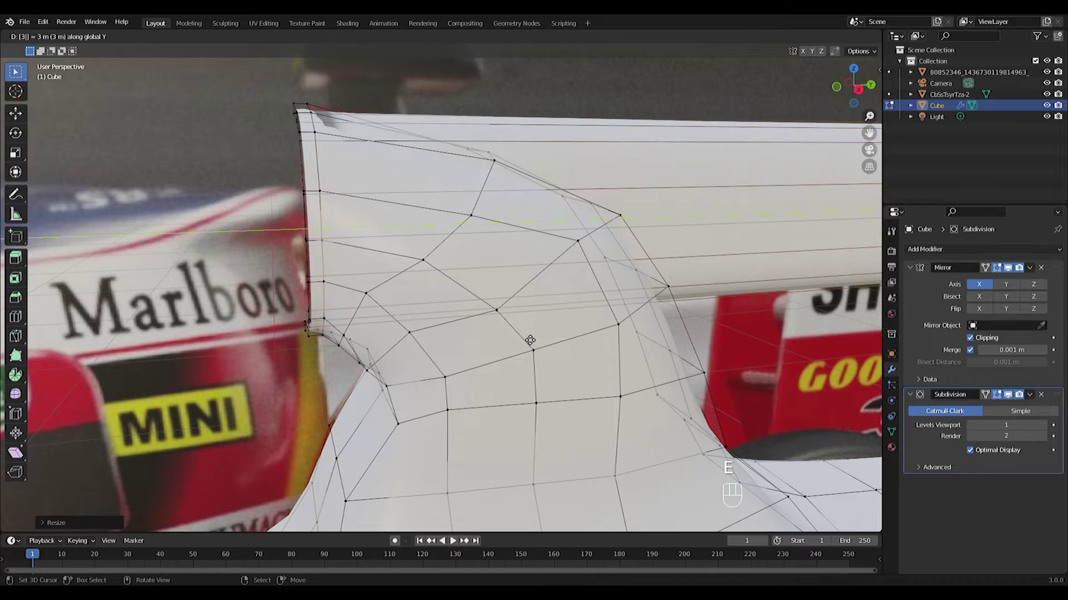
{"action": "left_click", "coordinate": [529, 339]}
{"action": "key", "text": "KP_3"}
{"action": "key", "text": "ctrl+z"}
{"action": "key", "text": "e"}
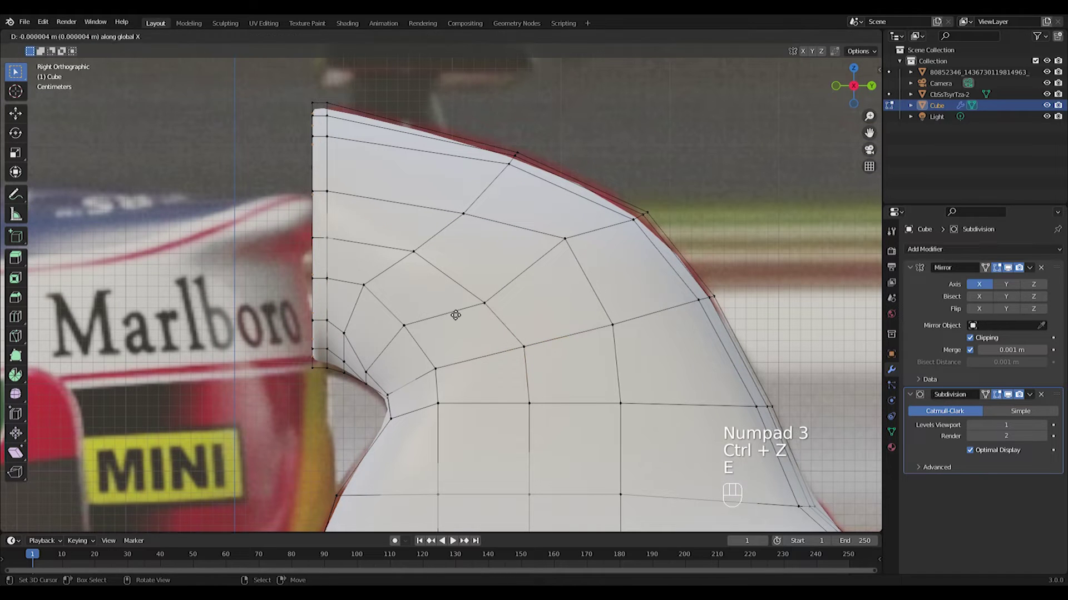
{"action": "key", "text": "ctrl+z"}
{"action": "middle_click_drag", "start_coordinate": [456, 315], "coordinate": [422, 303]}
{"action": "key", "text": "g"}
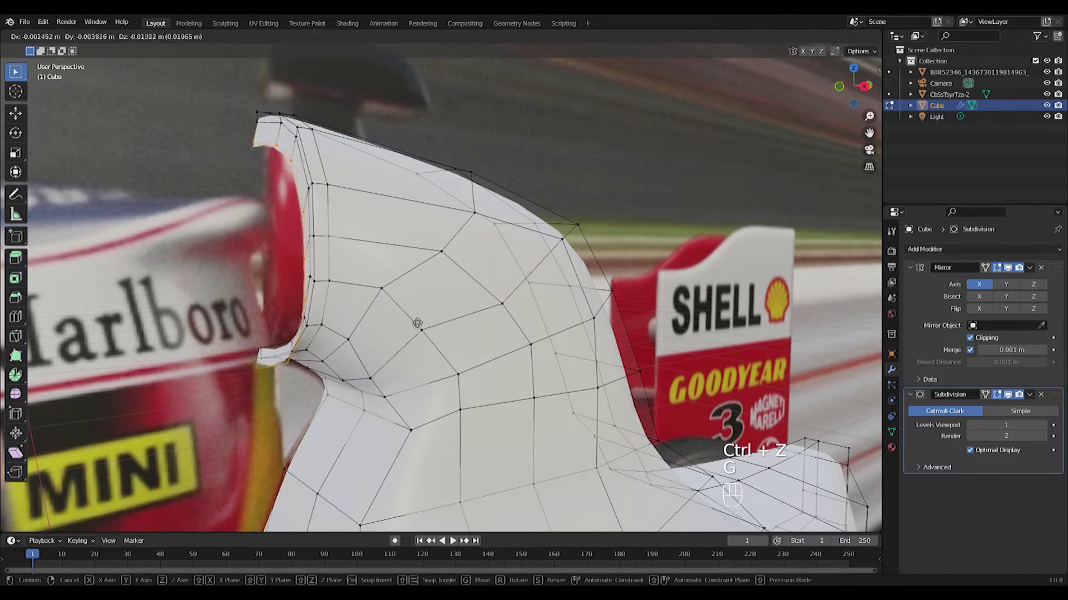
{"action": "right_click", "coordinate": [423, 303]}
Step: Extrude the intake rim's inner edge backward into the airbox in the right view to start the air duct
{"action": "key", "text": "KP_3"}
{"action": "key", "text": "g"}
{"action": "left_click", "coordinate": [434, 322]}
{"action": "middle_click_drag", "start_coordinate": [433, 321], "coordinate": [468, 327]}
{"action": "key", "text": "KP_3"}
{"action": "key", "text": "e"}
{"action": "left_click", "coordinate": [415, 319]}
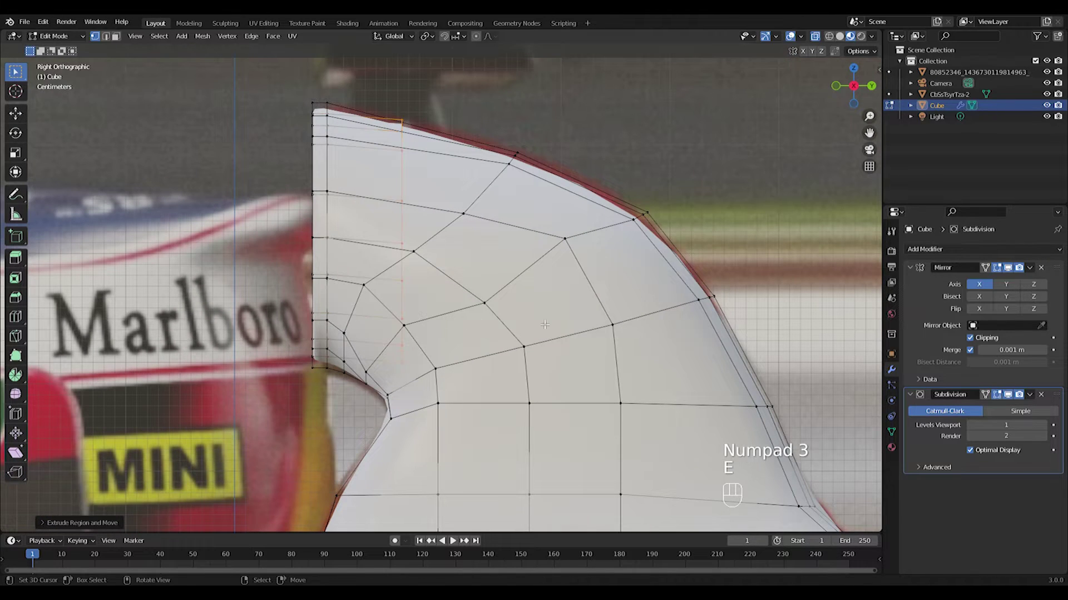
Step: Rotate, move and resize the first duct section so it follows the engine cover's curve
{"action": "key", "text": "r"}
{"action": "left_click", "coordinate": [552, 491]}
{"action": "key", "text": "f"}
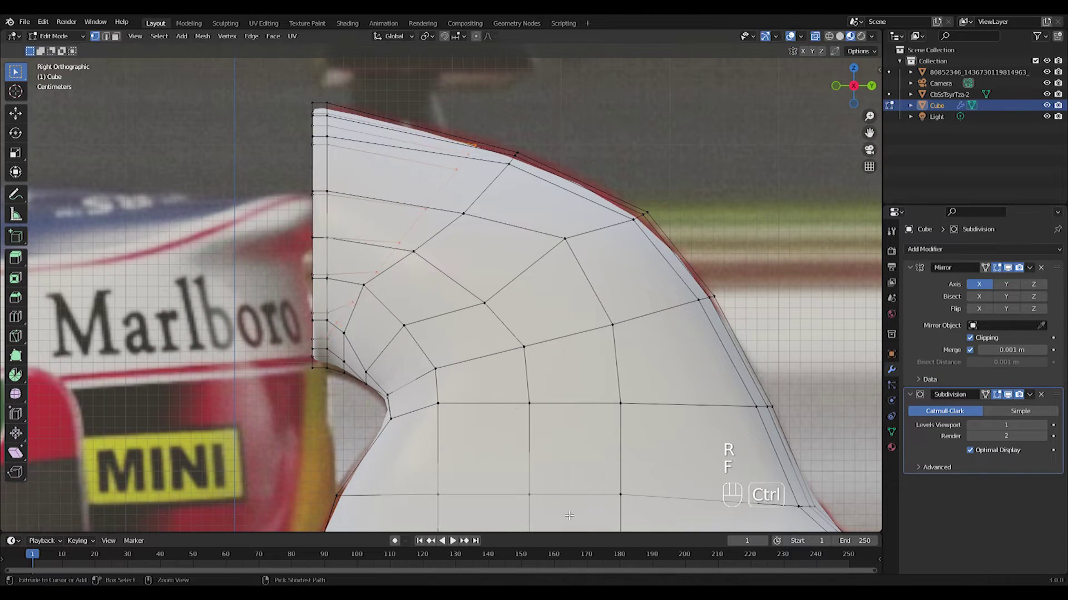
{"action": "key", "text": "ctrl+z"}
{"action": "key", "text": "g"}
{"action": "left_click", "coordinate": [590, 56]}
{"action": "key", "text": "s"}
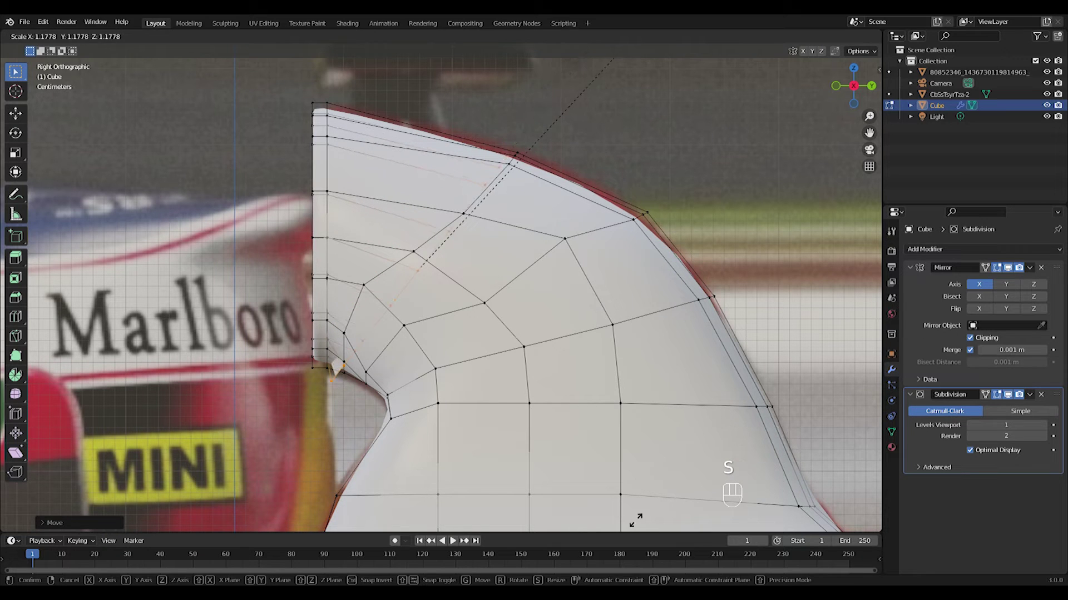
{"action": "key", "text": "z"}
{"action": "left_click", "coordinate": [593, 523]}
{"action": "key", "text": "g"}
{"action": "left_click", "coordinate": [603, 496]}
Step: Extrude a second duct section further back inside the engine cover, then rotate it and scale it along Y
{"action": "key", "text": "e"}
{"action": "left_click", "coordinate": [746, 517]}
{"action": "key", "text": "r"}
{"action": "left_click", "coordinate": [704, 240]}
{"action": "key", "text": "s"}
{"action": "key", "text": "x"}
{"action": "key", "text": "s"}
{"action": "key", "text": "y"}
{"action": "left_click", "coordinate": [688, 60]}
Step: Fine-tune the second duct section's position, angle and Y scale to fit inside the engine cover
{"action": "key", "text": "g"}
{"action": "left_click", "coordinate": [660, 88]}
{"action": "key", "text": "r"}
{"action": "left_click", "coordinate": [740, 133]}
{"action": "key", "text": "g"}
{"action": "left_click", "coordinate": [720, 114]}
{"action": "key", "text": "s"}
{"action": "key", "text": "y"}
{"action": "left_click", "coordinate": [695, 130]}
{"action": "key", "text": "r"}
{"action": "left_click", "coordinate": [706, 163]}
{"action": "key", "text": "g"}
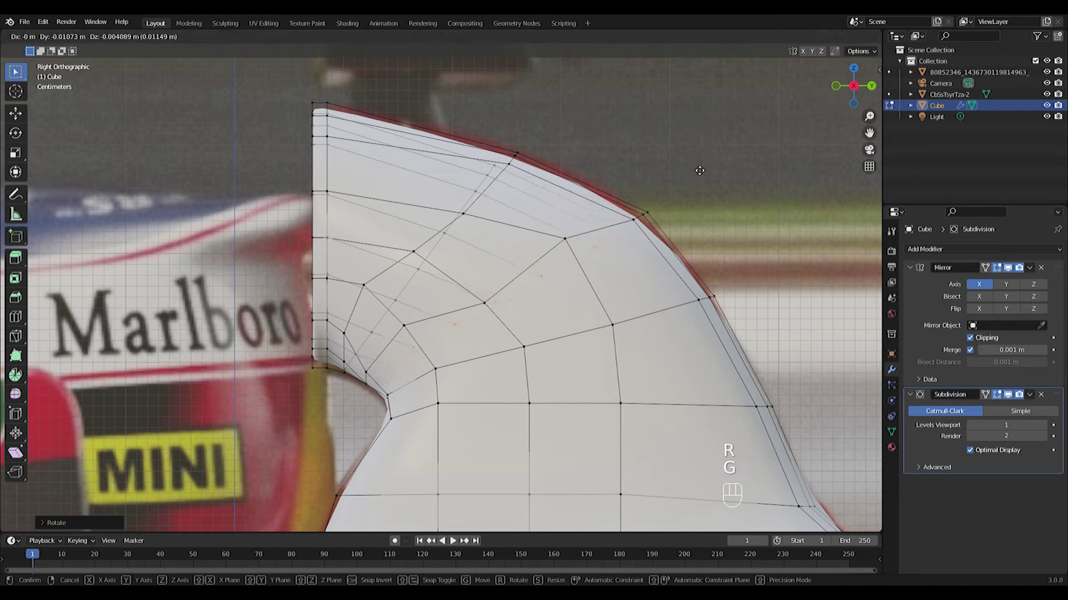
{"action": "left_click", "coordinate": [702, 170]}
Step: Extrude a third duct section toward the lower rear of the engine cover and rotate it
{"action": "key", "text": "e"}
{"action": "key", "text": "r"}
{"action": "left_click", "coordinate": [870, 294]}
{"action": "key", "text": "g"}
{"action": "left_click", "coordinate": [845, 282]}
{"action": "key", "text": "d"}
{"action": "key", "text": "y"}
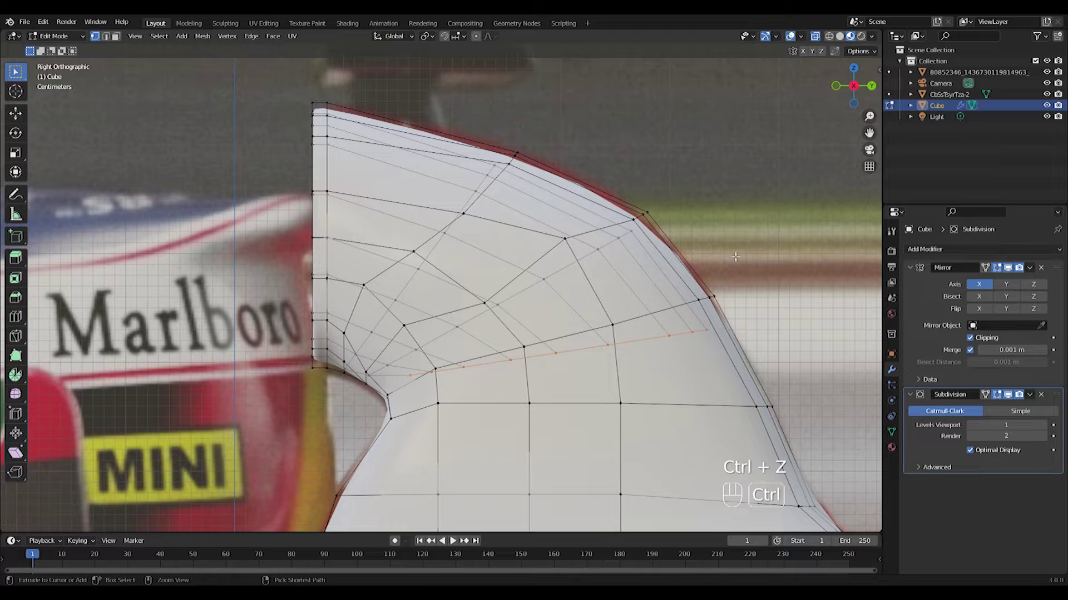
Step: Rotate the third duct section, narrow it along Y and shift it inside the engine cover
{"action": "key", "text": "s"}
{"action": "left_click", "coordinate": [788, 229]}
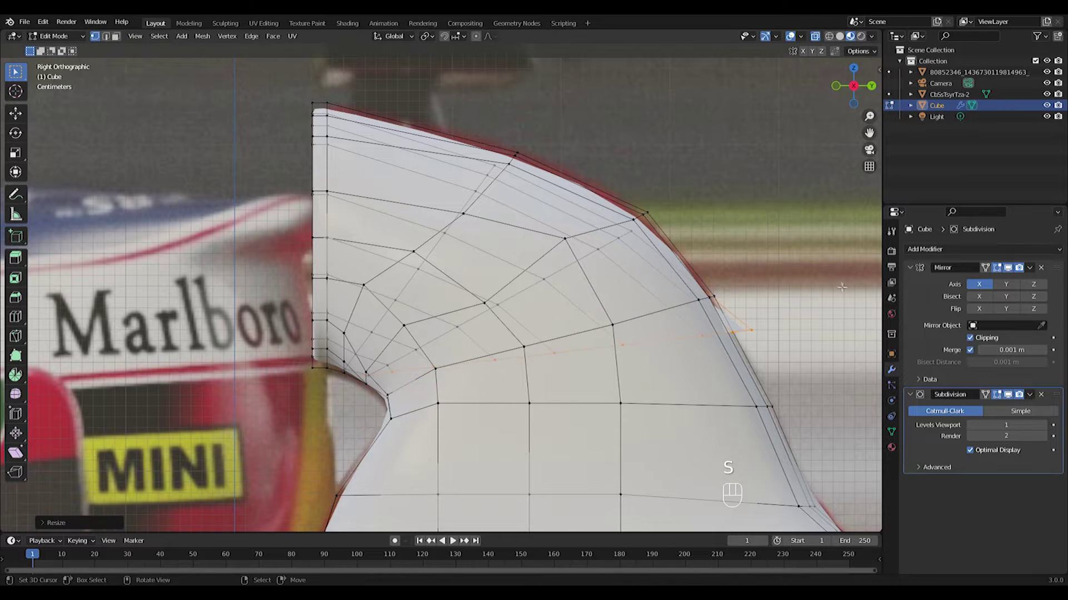
{"action": "key", "text": "t"}
{"action": "key", "text": "t"}
{"action": "key", "text": "r"}
{"action": "left_click", "coordinate": [806, 240]}
{"action": "key", "text": "s"}
{"action": "key", "text": "y"}
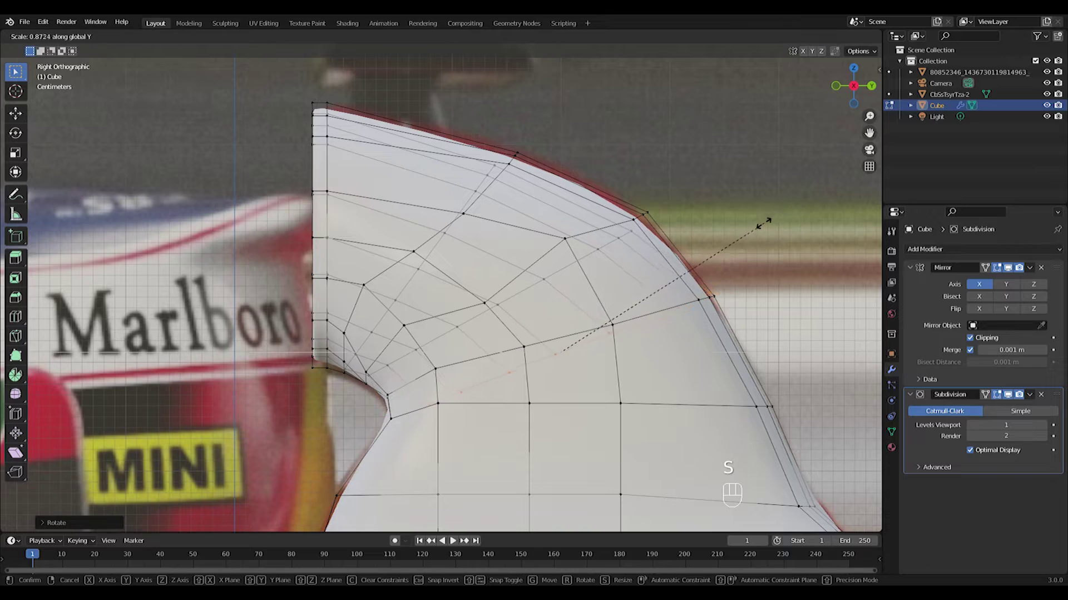
{"action": "left_click", "coordinate": [758, 236]}
{"action": "key", "text": "g"}
{"action": "left_click", "coordinate": [746, 233]}
Step: Leave Edit Mode and examine the car body with its hollow intake from several angles
{"action": "key", "text": "Tab"}
{"action": "middle_click_drag", "start_coordinate": [436, 242], "coordinate": [434, 376]}
{"action": "scroll", "coordinate": [469, 350], "scroll_direction": "down", "scroll_amount": 8}
{"action": "scroll", "coordinate": [434, 376], "scroll_direction": "up", "scroll_amount": 6}
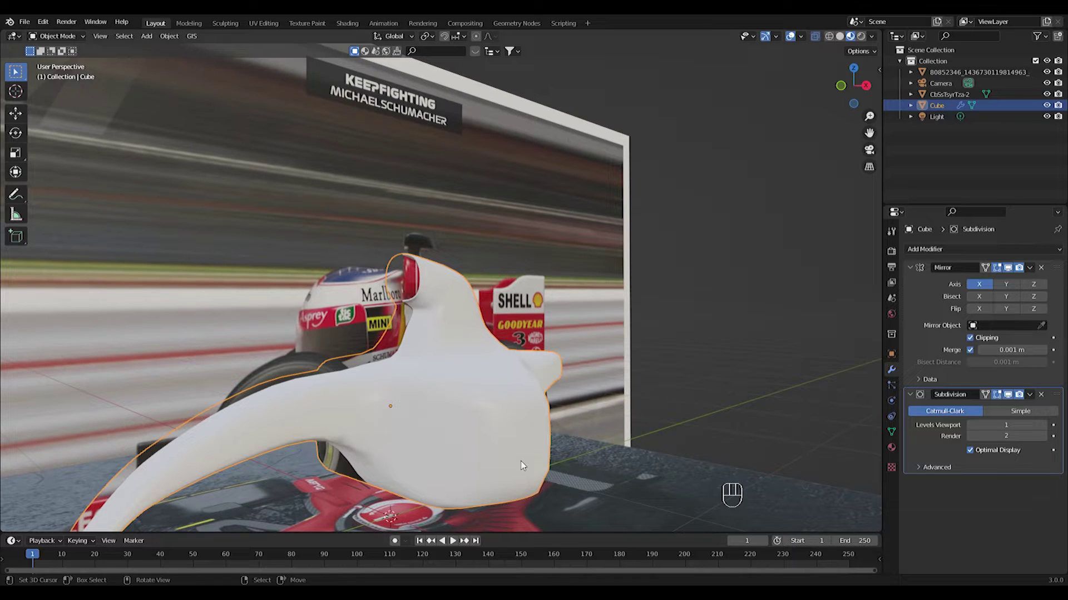
{"action": "scroll", "coordinate": [518, 356], "scroll_direction": "up", "scroll_amount": 3}
{"action": "middle_click_drag", "start_coordinate": [473, 350], "coordinate": [422, 240], "text": "shift"}
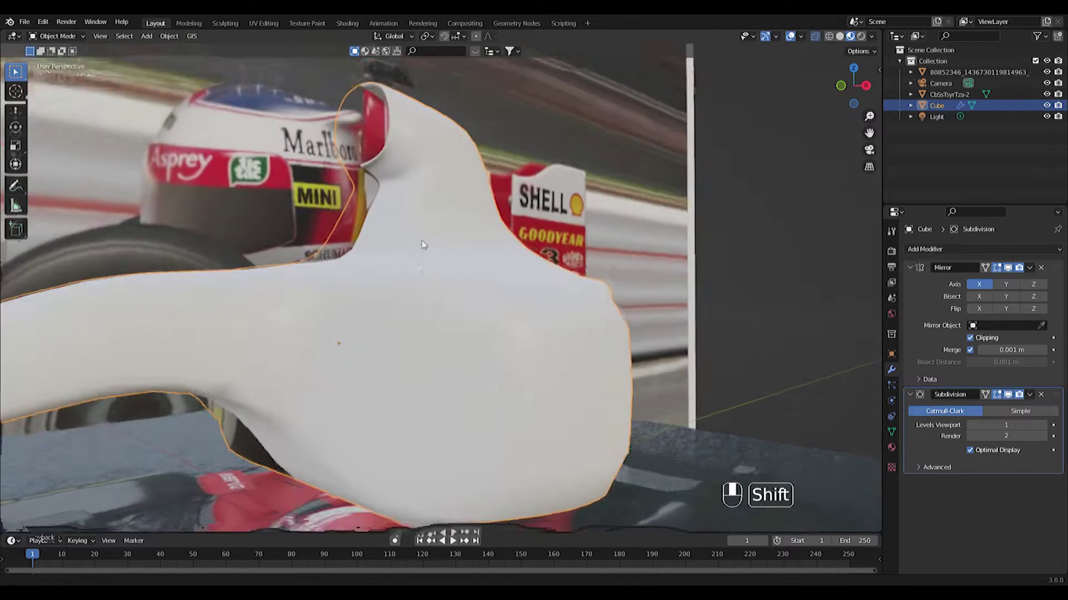
{"action": "middle_click_drag", "start_coordinate": [430, 361], "coordinate": [468, 368]}
{"action": "right_click", "coordinate": [614, 353]}
{"action": "right_click", "coordinate": [615, 353]}
Step: Return to Edit Mode, select the sidepod's side faces and extrude them rearward along Y
{"action": "key", "text": "Tab"}
{"action": "scroll", "coordinate": [621, 353], "scroll_direction": "down", "scroll_amount": 4}
{"action": "middle_click_drag", "start_coordinate": [621, 353], "coordinate": [581, 372]}
{"action": "scroll", "coordinate": [447, 346], "scroll_direction": "up", "scroll_amount": 4}
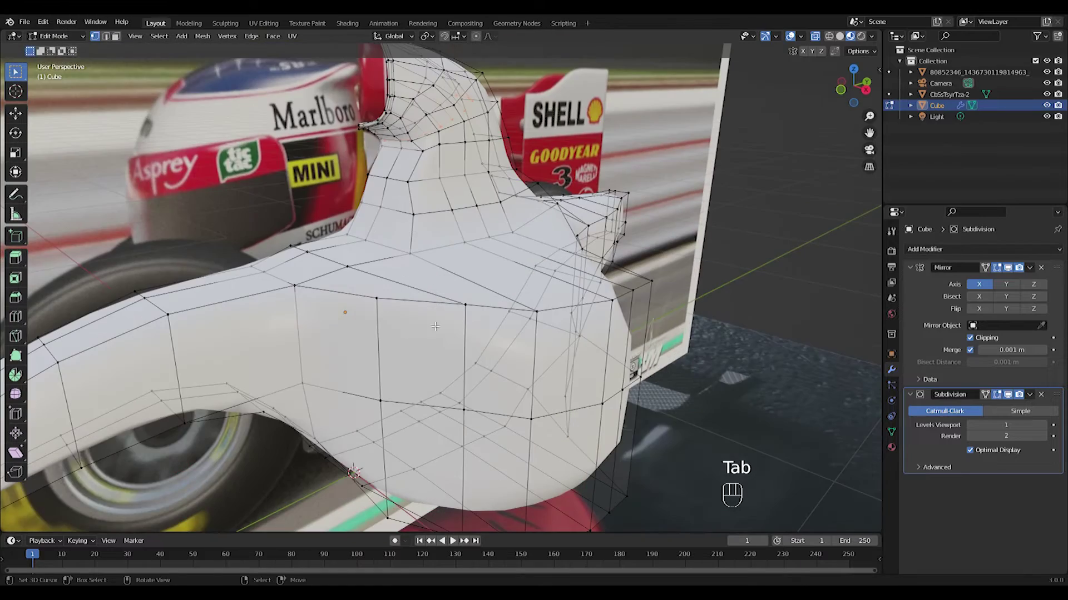
{"action": "middle_click_drag", "start_coordinate": [447, 346], "coordinate": [476, 361]}
{"action": "scroll", "coordinate": [477, 360], "scroll_direction": "down", "scroll_amount": 2}
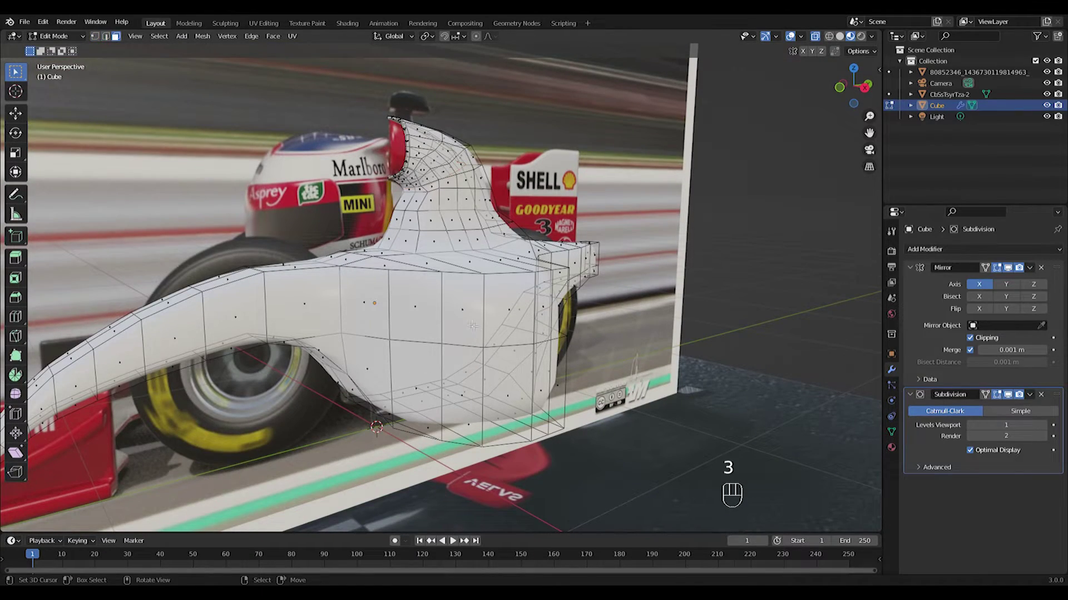
{"action": "right_click", "coordinate": [466, 400], "text": "shift"}
{"action": "mouse_move", "coordinate": [470, 361]}
{"action": "middle_mouse_down"}
{"action": "mouse_move", "coordinate": [495, 412]}
{"action": "mouse_move", "coordinate": [474, 379]}
{"action": "middle_mouse_up"}
{"action": "key", "text": "e"}
{"action": "key", "text": "x"}
{"action": "key", "text": "y"}
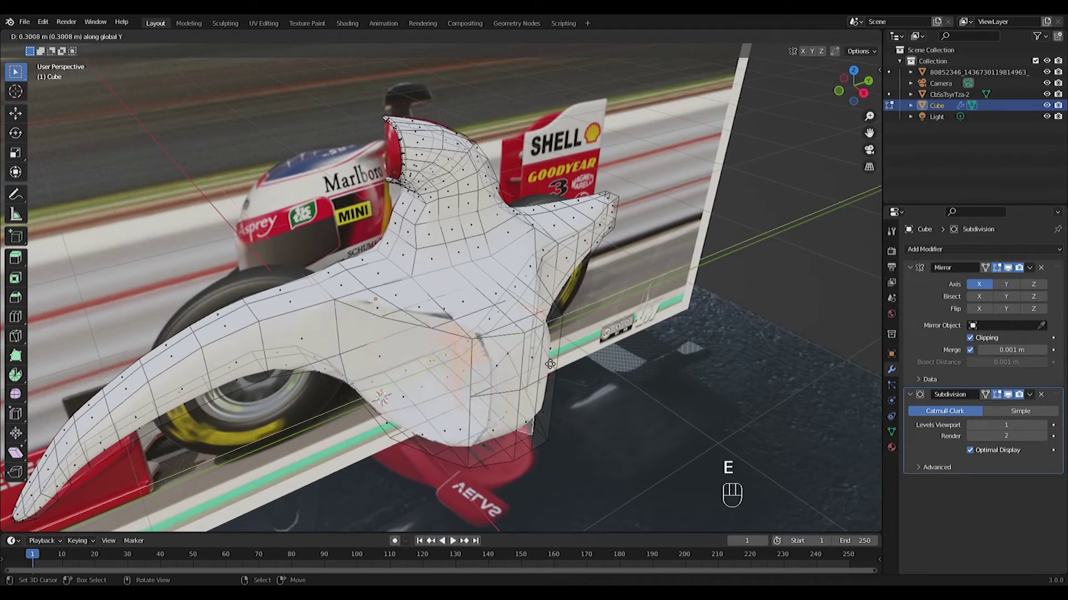
{"action": "left_click", "coordinate": [531, 360]}
Step: Scale down the extruded sidepod faces and compress them along Y
{"action": "middle_click_drag", "start_coordinate": [530, 360], "coordinate": [454, 333]}
{"action": "key", "text": "s"}
{"action": "right_click", "coordinate": [706, 336]}
{"action": "key", "text": "s"}
{"action": "left_click", "coordinate": [677, 330]}
{"action": "key", "text": "s"}
{"action": "key", "text": "y"}
{"action": "left_click", "coordinate": [531, 302]}
{"action": "middle_click_drag", "start_coordinate": [532, 303], "coordinate": [458, 364]}
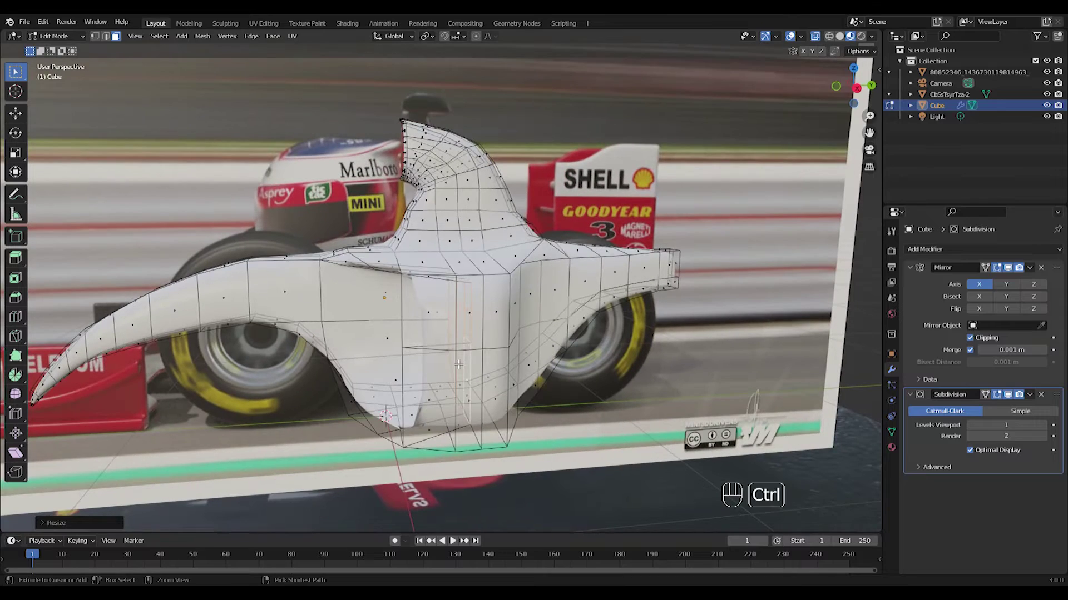
Step: Try adding an edge loop through the sidepod's extruded recess, then scaling and moving the loop
{"action": "key", "text": "ctrl+r"}
{"action": "left_click", "coordinate": [418, 282]}
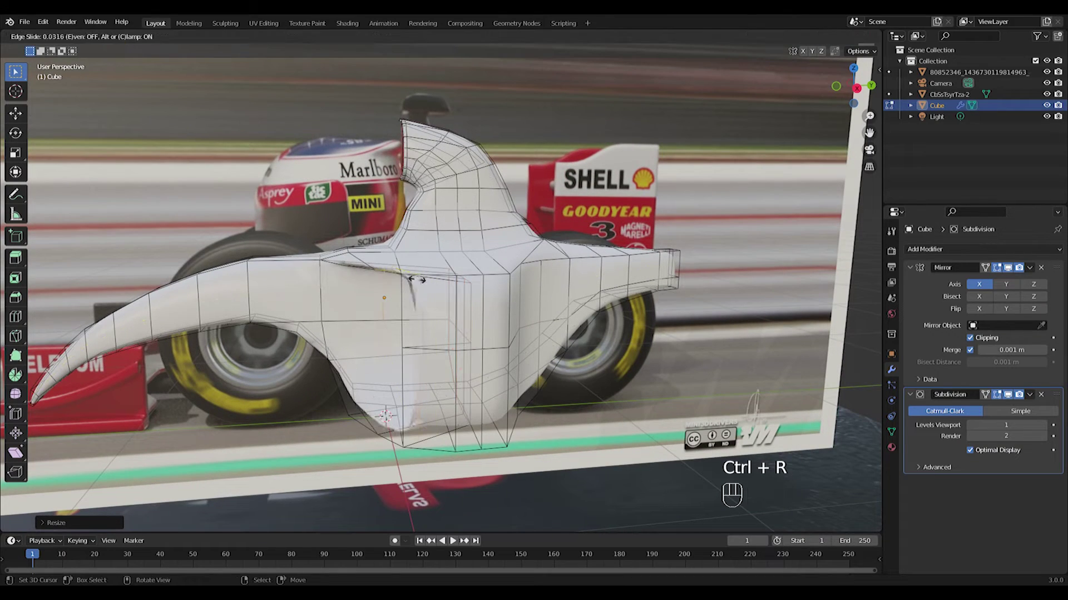
{"action": "left_click", "coordinate": [390, 290]}
{"action": "middle_click_drag", "start_coordinate": [392, 291], "coordinate": [470, 257]}
{"action": "key", "text": "s"}
{"action": "left_click", "coordinate": [595, 293]}
{"action": "middle_click_drag", "start_coordinate": [595, 293], "coordinate": [517, 347]}
{"action": "key", "text": "g"}
{"action": "middle_click", "coordinate": [515, 327]}
{"action": "left_click", "coordinate": [509, 329]}
{"action": "key", "text": "s"}
{"action": "left_click", "coordinate": [579, 343]}
{"action": "key", "text": "Tab"}
{"action": "key", "text": "Tab"}
{"action": "middle_click_drag", "start_coordinate": [518, 346], "coordinate": [409, 373]}
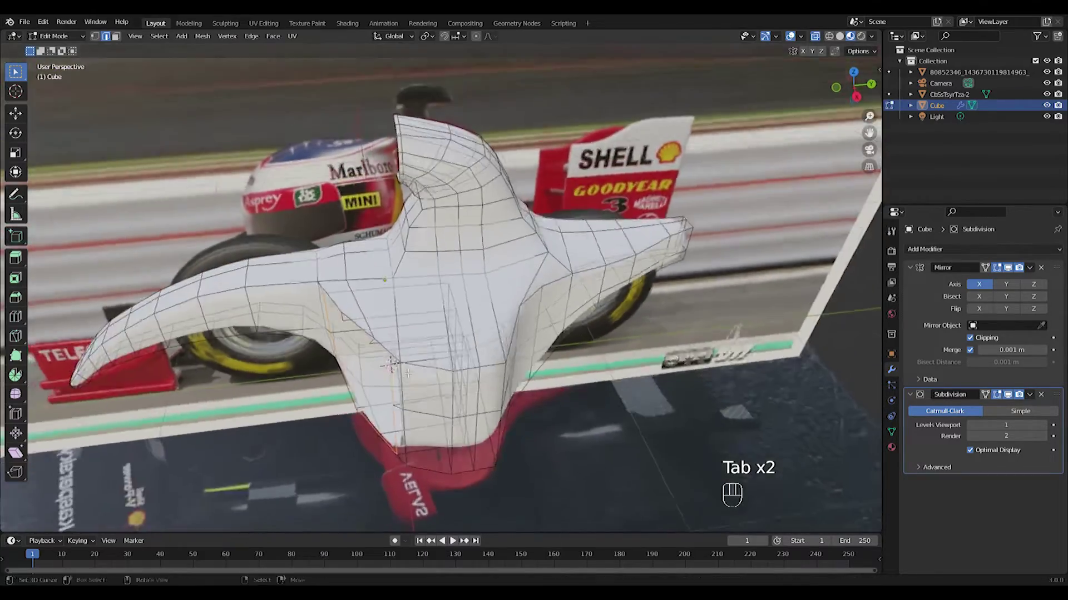
{"action": "scroll", "coordinate": [408, 373], "scroll_direction": "up", "scroll_amount": 3}
Step: Undo the recess edits back to the selected front faces of the sidepod
{"action": "key", "text": "ctrl+z"}
{"action": "key", "text": "ctrl+z"}
{"action": "key", "text": "ctrl+z"}
{"action": "key", "text": "ctrl+z"}
{"action": "key", "text": "ctrl+z"}
{"action": "key", "text": "ctrl+z"}
{"action": "key", "text": "ctrl+z"}
{"action": "key", "text": "ctrl+z"}
{"action": "key", "text": "ctrl+z"}
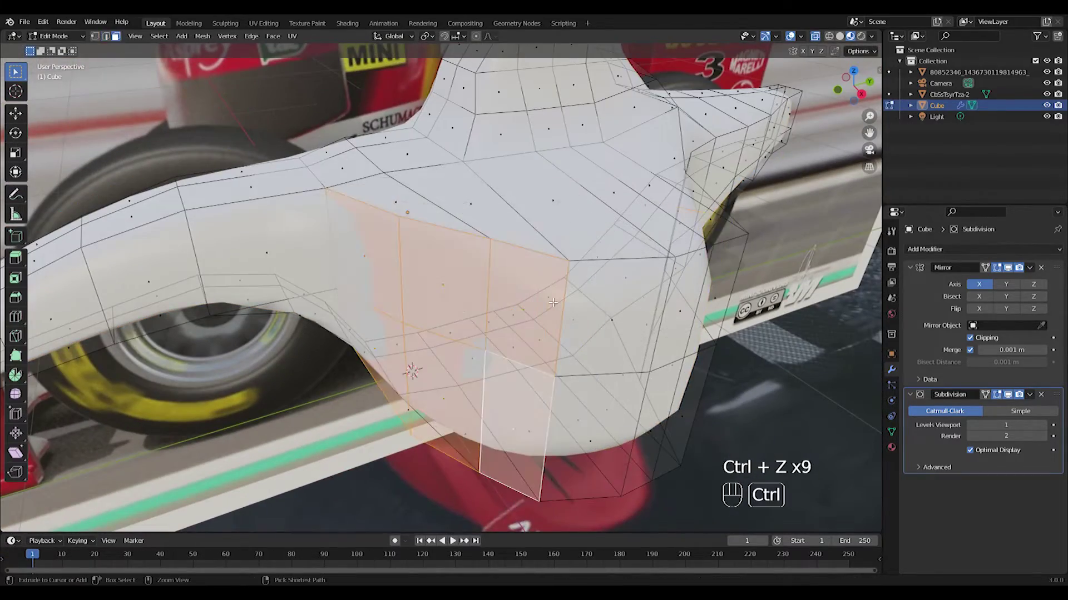
Step: Extrude the sidepod's selected front faces in place and scale them down to form an intake rim
{"action": "middle_click_drag", "start_coordinate": [553, 302], "coordinate": [585, 306]}
{"action": "key", "text": "e"}
{"action": "key", "text": "s"}
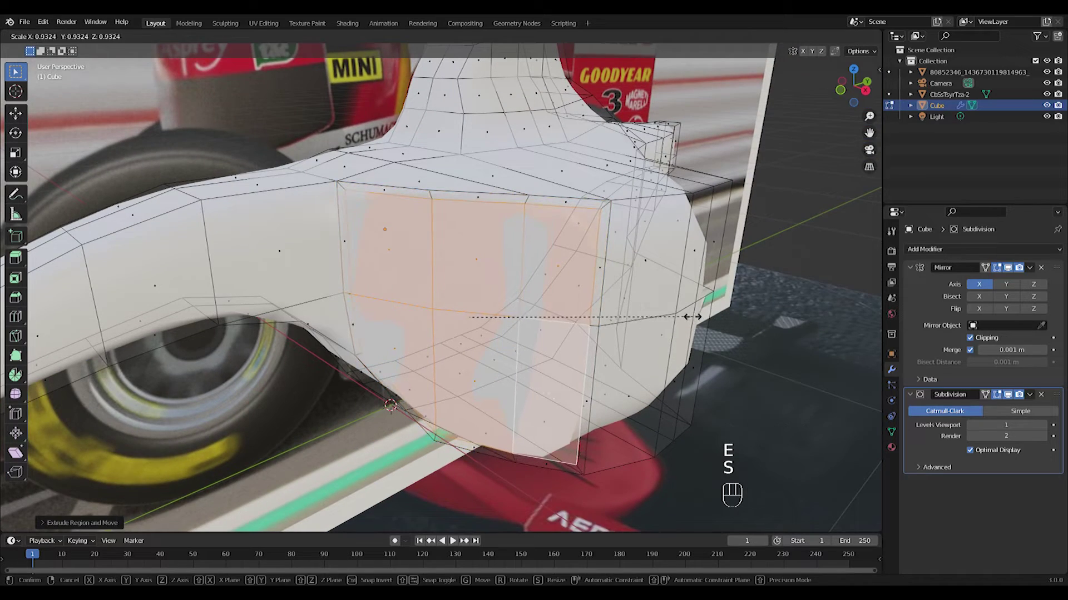
{"action": "left_click", "coordinate": [692, 317]}
{"action": "key", "text": "KP_1"}
{"action": "middle_click_drag", "start_coordinate": [704, 296], "coordinate": [595, 307]}
Step: Extrude the inset front faces into the sidepod and flatten them along Y with a scale of 0
{"action": "key", "text": "e"}
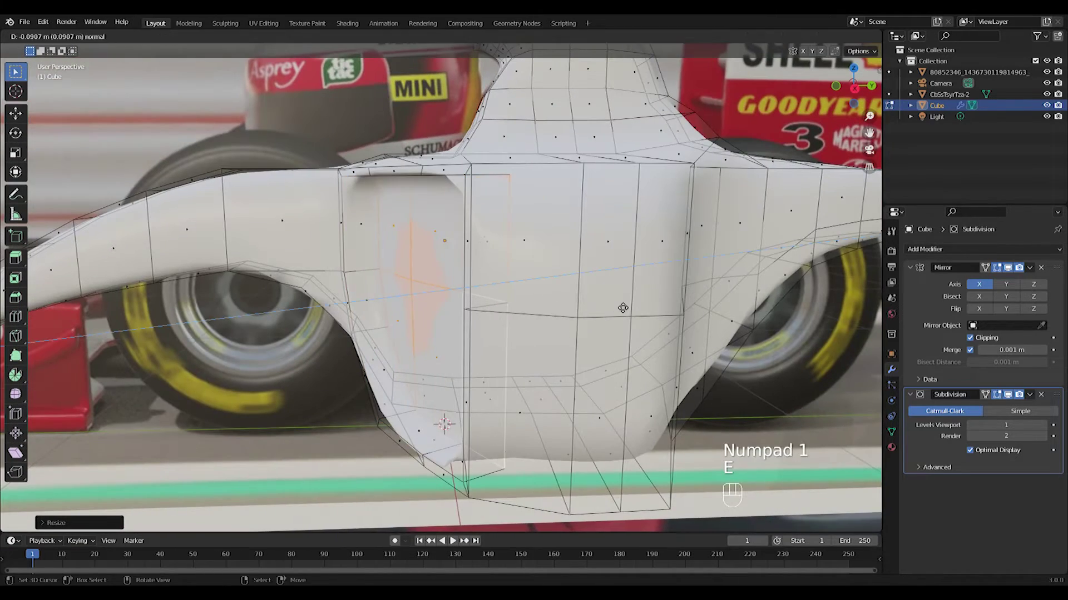
{"action": "left_click", "coordinate": [712, 317]}
{"action": "key", "text": "s"}
{"action": "key", "text": "y"}
{"action": "key", "text": "0"}
{"action": "left_click", "coordinate": [711, 316]}
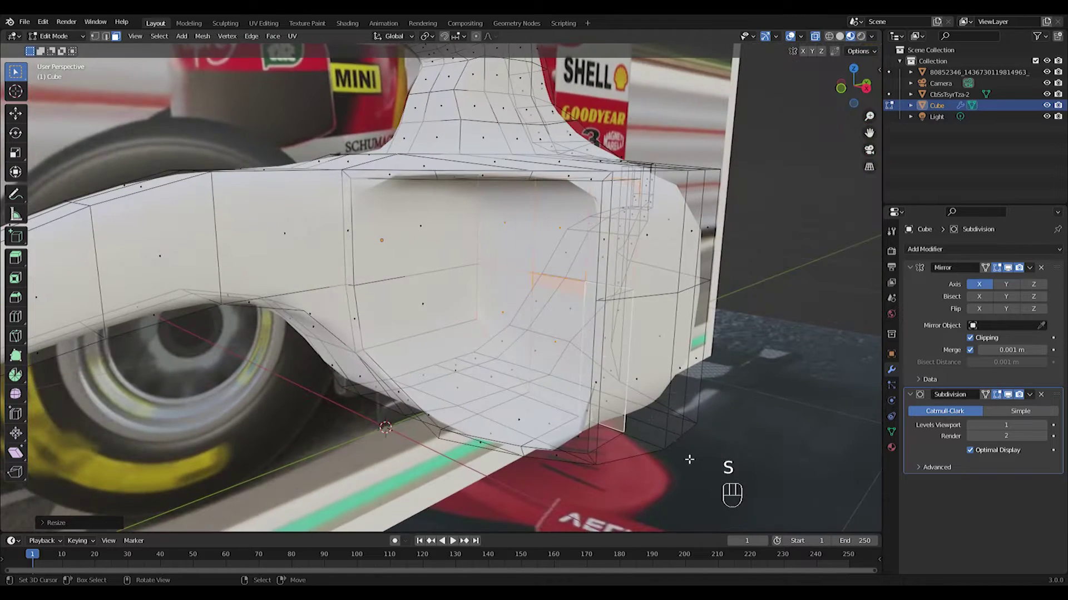
Step: Try resizing and moving the intake's rear faces, checking from the front and top views
{"action": "key", "text": "KP_1"}
{"action": "key", "text": "s"}
{"action": "left_click", "coordinate": [702, 429]}
{"action": "middle_click_drag", "start_coordinate": [702, 429], "coordinate": [733, 449]}
{"action": "key", "text": "Tab"}
{"action": "key", "text": "Tab"}
{"action": "key", "text": "KP_7"}
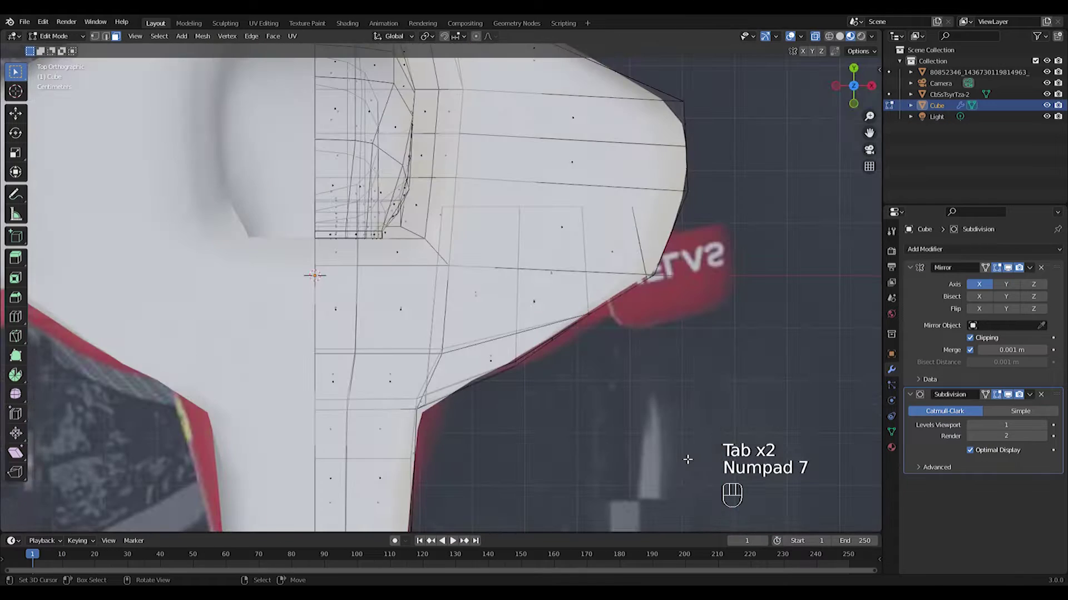
{"action": "key", "text": "KP_1"}
{"action": "key", "text": "ctrl+z"}
{"action": "key", "text": "g"}
{"action": "right_click", "coordinate": [748, 293]}
Step: In front view, move the upper and lower outer corner vertices of the sidepod intake to round its outline
{"action": "left_click_drag", "start_coordinate": [621, 120], "coordinate": [728, 190]}
{"action": "key", "text": "g"}
{"action": "left_click", "coordinate": [731, 212]}
{"action": "left_click_drag", "start_coordinate": [614, 383], "coordinate": [709, 466]}
{"action": "key", "text": "g"}
{"action": "left_click", "coordinate": [705, 459]}
{"action": "key", "text": "Tab"}
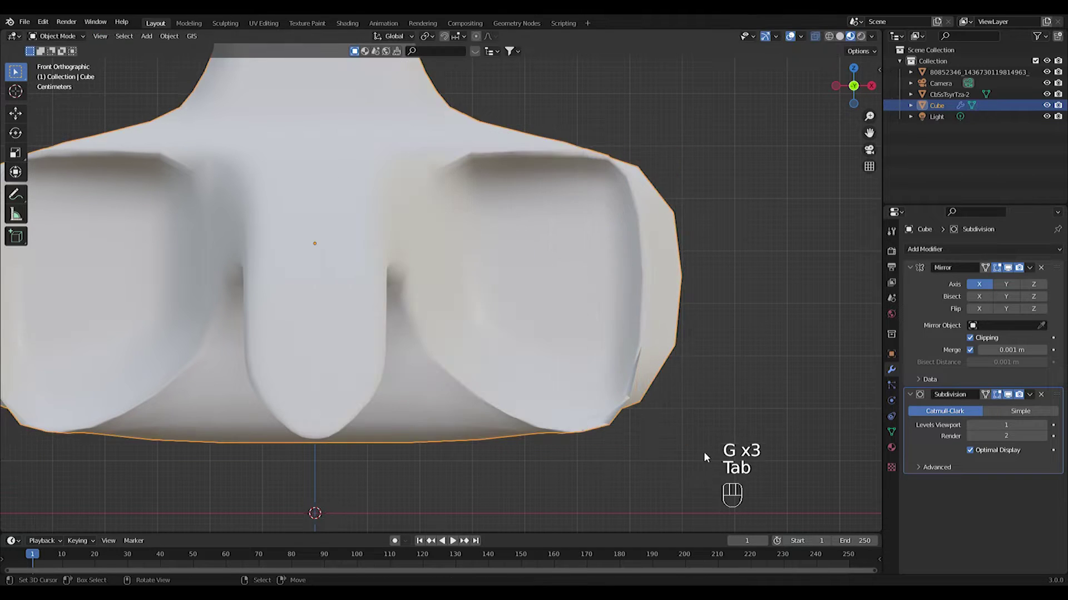
Step: Reposition individual vertices along the lower and inner edges of the sidepod intake in front view
{"action": "key", "text": "Tab"}
{"action": "scroll", "coordinate": [681, 450], "scroll_direction": "up", "scroll_amount": 2}
{"action": "middle_click_drag", "start_coordinate": [718, 466], "coordinate": [644, 402], "text": "shift"}
{"action": "right_click_drag", "start_coordinate": [644, 403], "coordinate": [608, 360]}
{"action": "key", "text": "ctrl+z"}
{"action": "right_click_drag", "start_coordinate": [586, 429], "coordinate": [577, 412]}
{"action": "right_click_drag", "start_coordinate": [478, 418], "coordinate": [483, 401]}
{"action": "right_click_drag", "start_coordinate": [352, 310], "coordinate": [368, 305]}
Step: Refine the sidepod intake outline in front view by moving its outer, upper, inner and lower corner vertices
{"action": "key", "text": "Tab"}
{"action": "scroll", "coordinate": [604, 373], "scroll_direction": "down", "scroll_amount": 5}
{"action": "scroll", "coordinate": [601, 368], "scroll_direction": "up", "scroll_amount": 5}
{"action": "middle_click_drag", "start_coordinate": [602, 368], "coordinate": [495, 365]}
{"action": "key", "text": "Tab"}
{"action": "key", "text": "KP_3"}
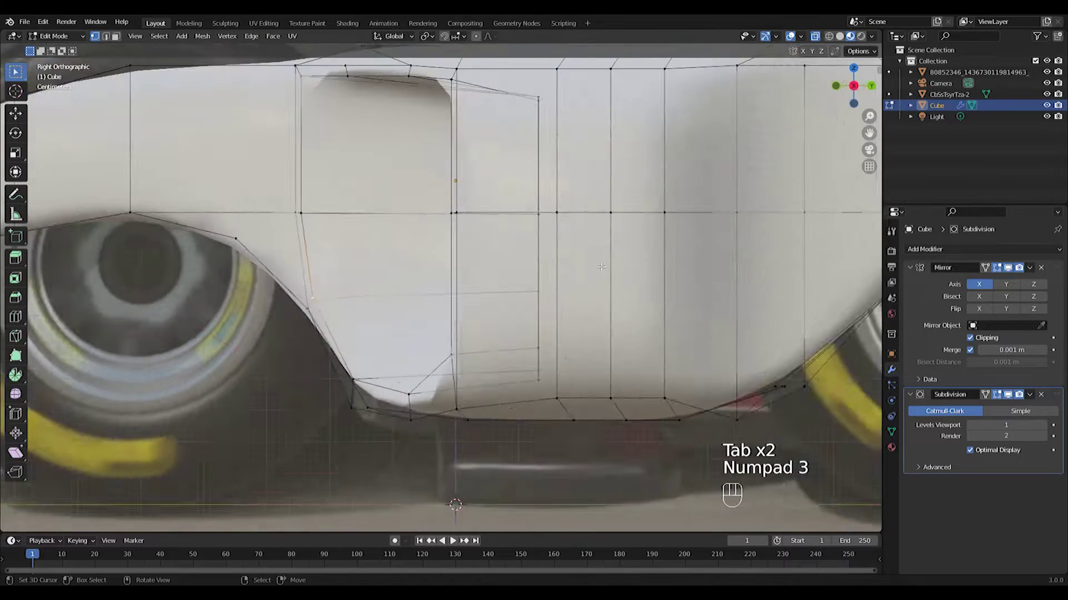
{"action": "key", "text": "KP_1"}
{"action": "right_click_drag", "start_coordinate": [623, 217], "coordinate": [611, 215]}
{"action": "right_click_drag", "start_coordinate": [605, 83], "coordinate": [601, 96]}
{"action": "right_click_drag", "start_coordinate": [554, 78], "coordinate": [551, 88]}
{"action": "mouse_move", "coordinate": [360, 77]}
{"action": "right_mouse_down"}
{"action": "mouse_move", "coordinate": [381, 91]}
{"action": "mouse_move", "coordinate": [371, 86]}
{"action": "right_mouse_up"}
{"action": "right_click_drag", "start_coordinate": [360, 214], "coordinate": [378, 216]}
{"action": "mouse_move", "coordinate": [647, 406]}
{"action": "right_mouse_down"}
{"action": "mouse_move", "coordinate": [655, 376]}
{"action": "mouse_move", "coordinate": [620, 414]}
{"action": "mouse_move", "coordinate": [642, 411]}
{"action": "right_mouse_up"}
Step: Try adding an edge loop around the sidepod's intake duct and another across its body
{"action": "key", "text": "Tab"}
{"action": "key", "text": "Tab"}
{"action": "middle_click_drag", "start_coordinate": [642, 409], "coordinate": [545, 382]}
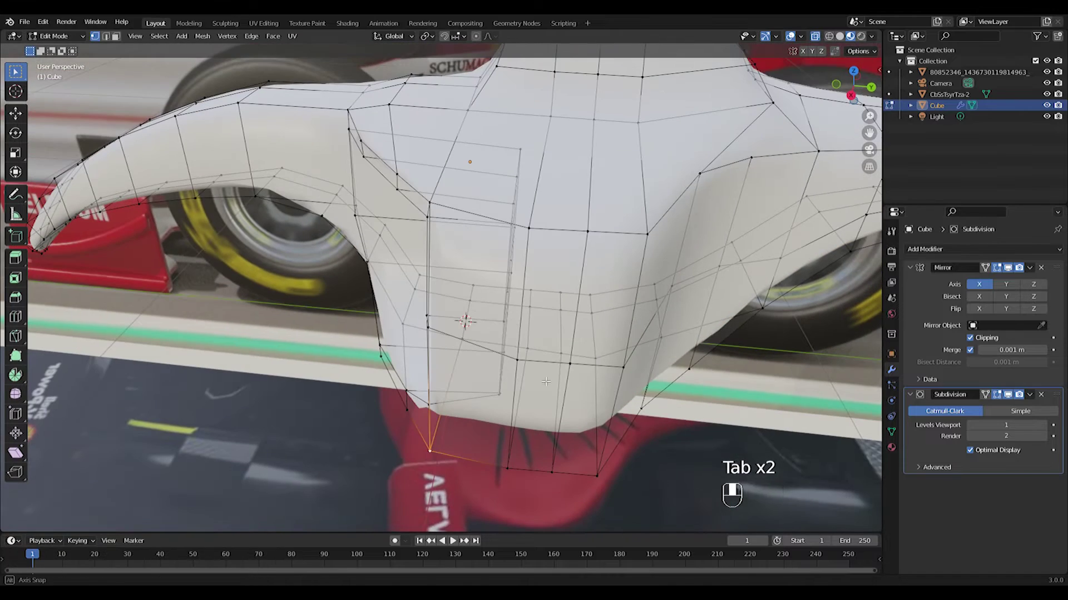
{"action": "key", "text": "ctrl+r"}
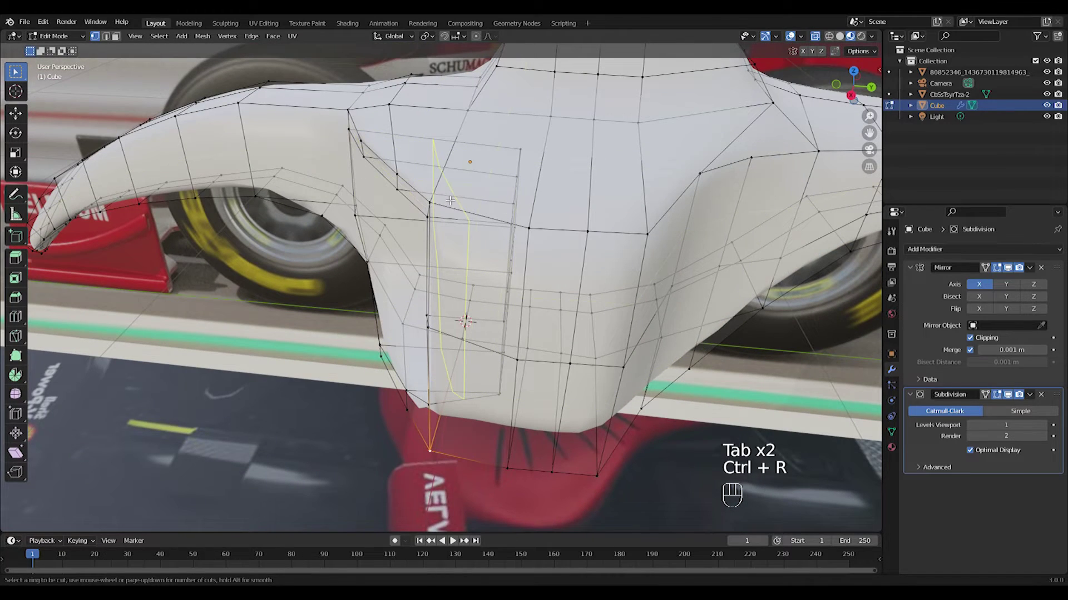
{"action": "left_click", "coordinate": [484, 221]}
{"action": "left_click", "coordinate": [443, 217]}
{"action": "middle_click_drag", "start_coordinate": [443, 218], "coordinate": [525, 234]}
{"action": "key", "text": "ctrl+z"}
{"action": "mouse_move", "coordinate": [556, 384]}
{"action": "middle_mouse_down"}
{"action": "mouse_move", "coordinate": [584, 347]}
{"action": "mouse_move", "coordinate": [632, 341]}
{"action": "mouse_move", "coordinate": [548, 410]}
{"action": "mouse_move", "coordinate": [541, 395]}
{"action": "middle_mouse_up"}
{"action": "key", "text": "ctrl+r"}
{"action": "left_click", "coordinate": [582, 340]}
{"action": "left_click", "coordinate": [576, 371]}
{"action": "key", "text": "ctrl+z"}
Step: Leave Edit Mode to examine the sidepod intakes, and return to Edit Mode in front view
{"action": "key", "text": "Tab"}
{"action": "scroll", "coordinate": [573, 387], "scroll_direction": "down", "scroll_amount": 5}
{"action": "scroll", "coordinate": [541, 384], "scroll_direction": "up", "scroll_amount": 3}
{"action": "middle_click_drag", "start_coordinate": [559, 273], "coordinate": [517, 331], "text": "shift"}
{"action": "middle_click_drag", "start_coordinate": [517, 331], "coordinate": [513, 335]}
{"action": "key", "text": "KP_1"}
{"action": "key", "text": "Tab"}
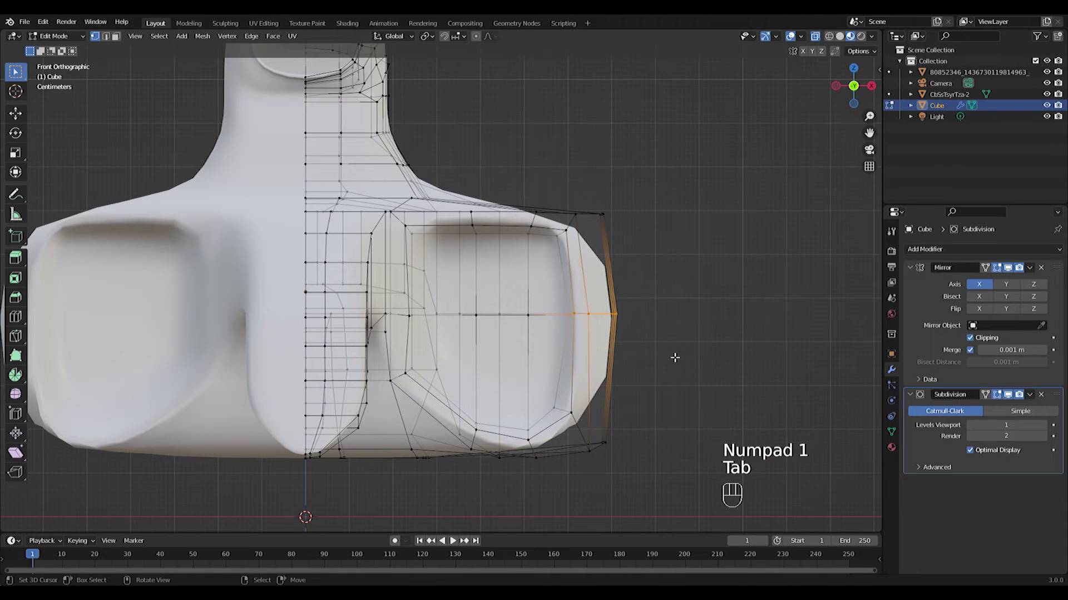
{"action": "key", "text": "s"}
{"action": "key", "text": "y"}
{"action": "key", "text": "x"}
{"action": "right_click", "coordinate": [745, 344]}
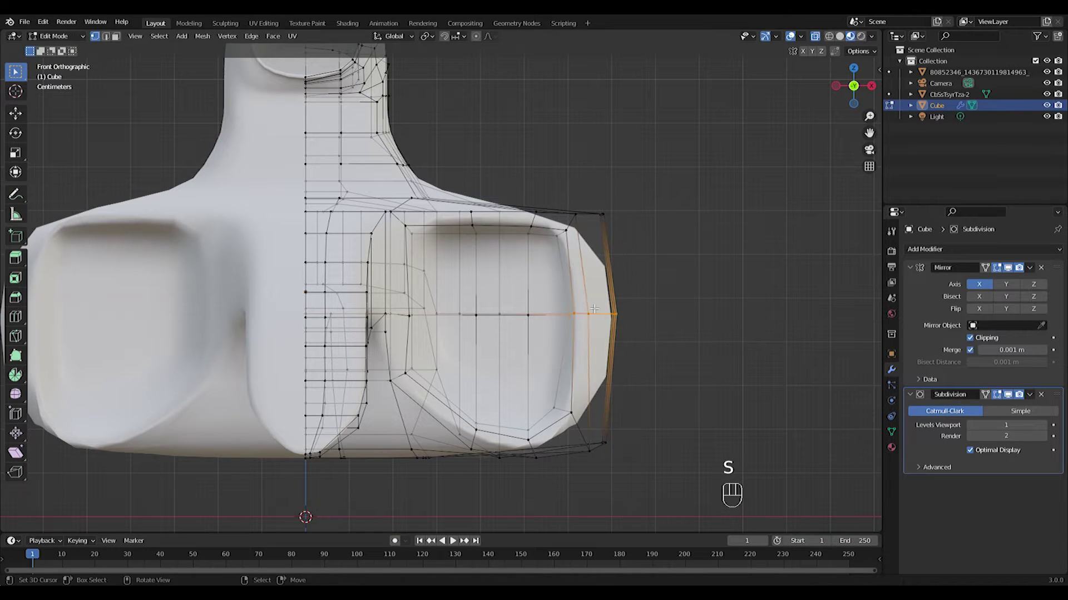
Step: Move the sidepod's outer middle vertices outward along X and adjust the vertices of its upper outer edge
{"action": "key", "text": "g"}
{"action": "key", "text": "x"}
{"action": "left_click", "coordinate": [686, 344]}
{"action": "left_click_drag", "start_coordinate": [557, 183], "coordinate": [657, 273]}
{"action": "key", "text": "g"}
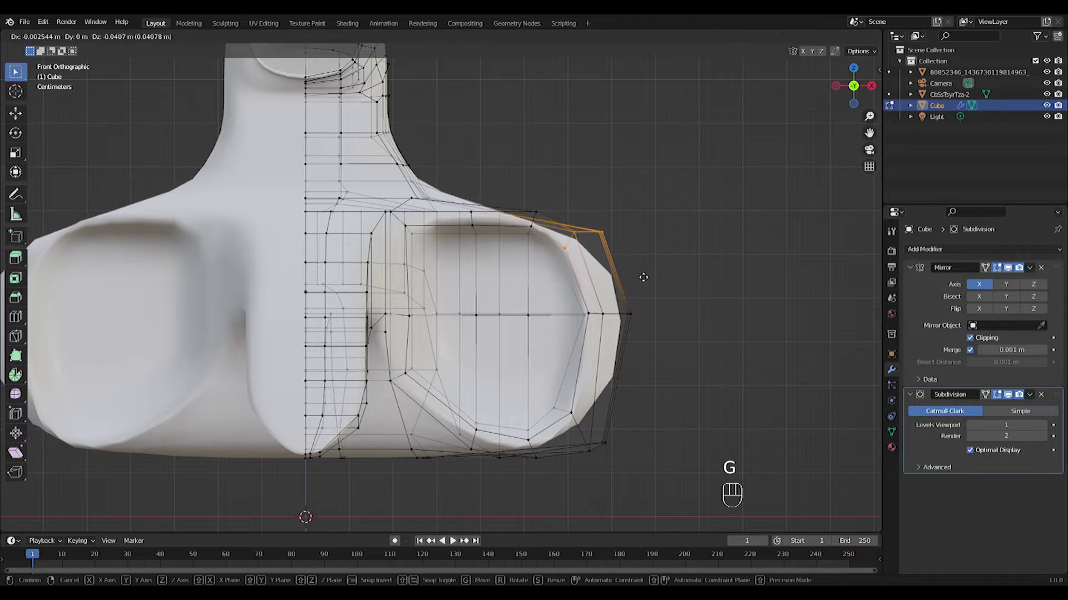
{"action": "key", "text": "g"}
{"action": "left_click", "coordinate": [554, 282]}
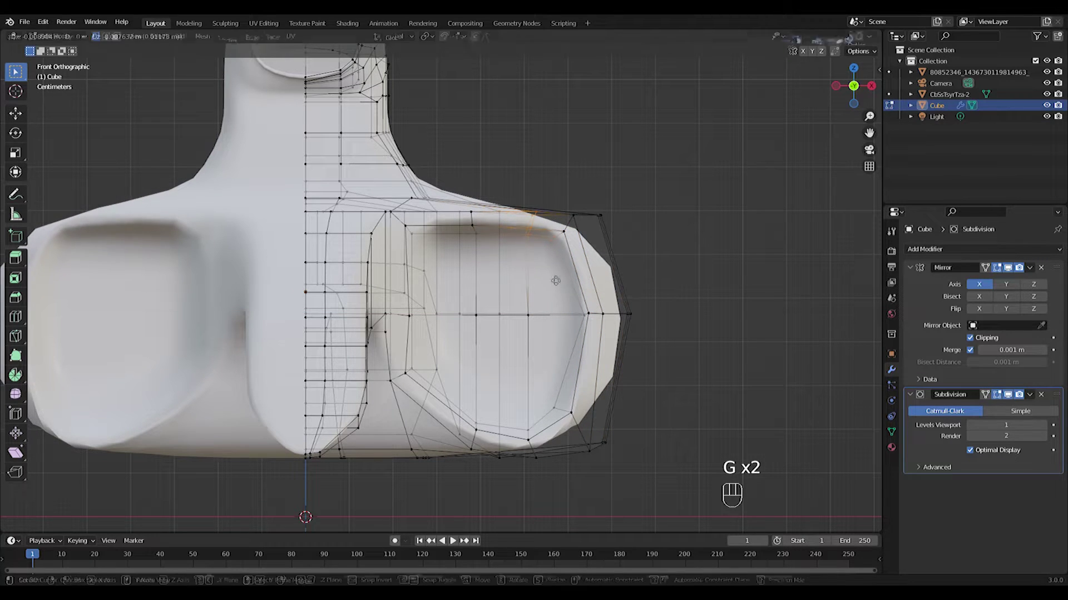
{"action": "left_click_drag", "start_coordinate": [590, 273], "coordinate": [590, 275]}
{"action": "key", "text": "g"}
{"action": "left_click", "coordinate": [585, 276]}
{"action": "left_click_drag", "start_coordinate": [586, 184], "coordinate": [626, 242]}
{"action": "key", "text": "Tab"}
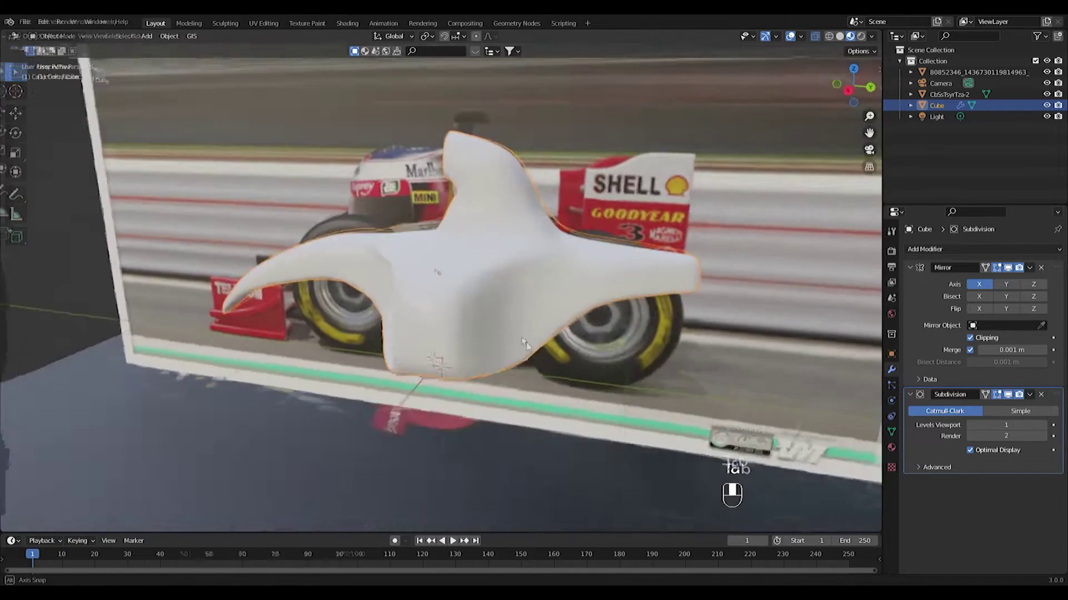
Step: Return to Edit Mode and move the vertices on the inner edge of the sidepod intake beside the cockpit
{"action": "mouse_move", "coordinate": [524, 342]}
{"action": "middle_mouse_down"}
{"action": "mouse_move", "coordinate": [635, 322]}
{"action": "mouse_move", "coordinate": [652, 350]}
{"action": "mouse_move", "coordinate": [595, 409]}
{"action": "mouse_move", "coordinate": [510, 329]}
{"action": "mouse_move", "coordinate": [517, 321]}
{"action": "mouse_move", "coordinate": [522, 353]}
{"action": "middle_mouse_up"}
{"action": "scroll", "coordinate": [652, 351], "scroll_direction": "down", "scroll_amount": 4}
{"action": "scroll", "coordinate": [510, 329], "scroll_direction": "up", "scroll_amount": 4}
{"action": "scroll", "coordinate": [510, 329], "scroll_direction": "up", "scroll_amount": 2}
{"action": "key", "text": "Tab"}
{"action": "middle_click_drag", "start_coordinate": [350, 250], "coordinate": [326, 272]}
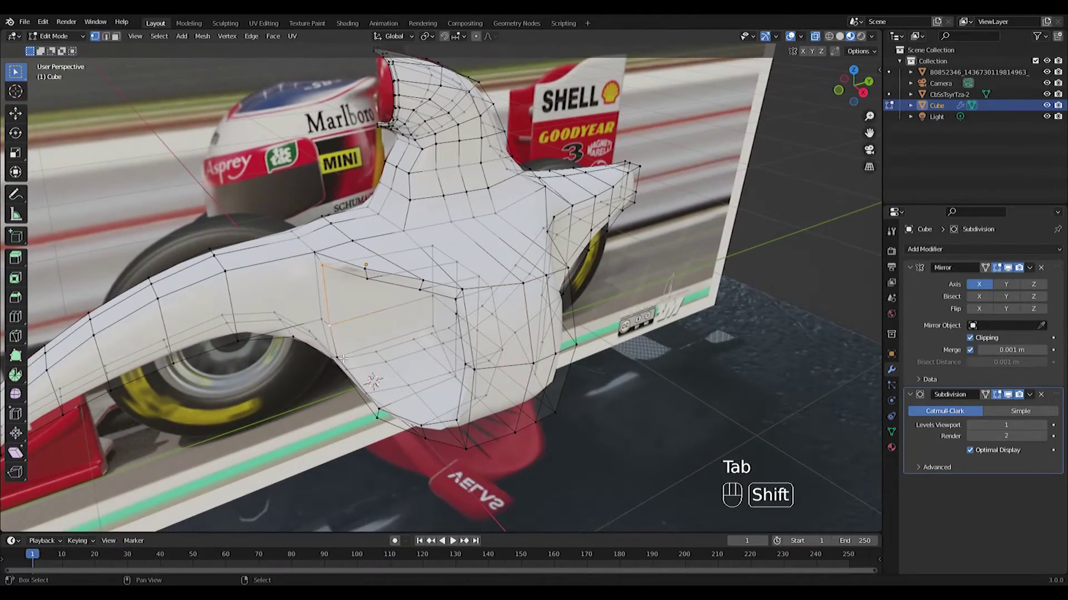
{"action": "key", "text": "g"}
{"action": "left_click", "coordinate": [362, 360]}
Step: Leave Edit Mode and examine the sidepod intake and overall body shape from several angles
{"action": "key", "text": "Tab"}
{"action": "middle_click_drag", "start_coordinate": [363, 356], "coordinate": [404, 348]}
{"action": "scroll", "coordinate": [380, 346], "scroll_direction": "down", "scroll_amount": 4}
{"action": "scroll", "coordinate": [403, 348], "scroll_direction": "up", "scroll_amount": 4}
{"action": "middle_click_drag", "start_coordinate": [581, 309], "coordinate": [637, 310]}
{"action": "left_click", "coordinate": [971, 426]}
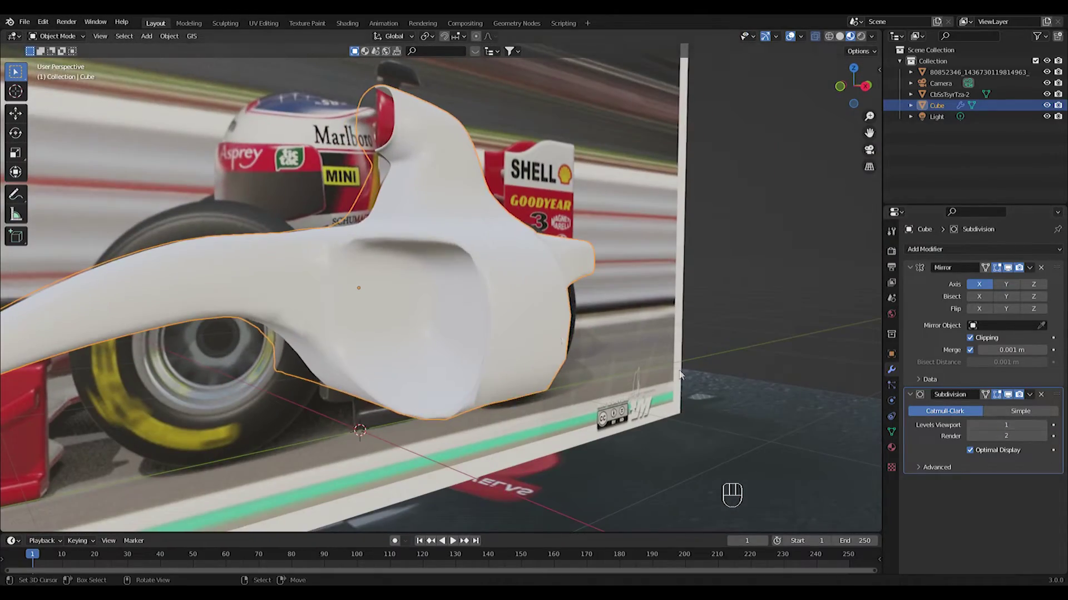
{"action": "scroll", "coordinate": [523, 369], "scroll_direction": "down", "scroll_amount": 3}
{"action": "middle_click_drag", "start_coordinate": [522, 370], "coordinate": [483, 377]}
{"action": "scroll", "coordinate": [510, 386], "scroll_direction": "down", "scroll_amount": 2}
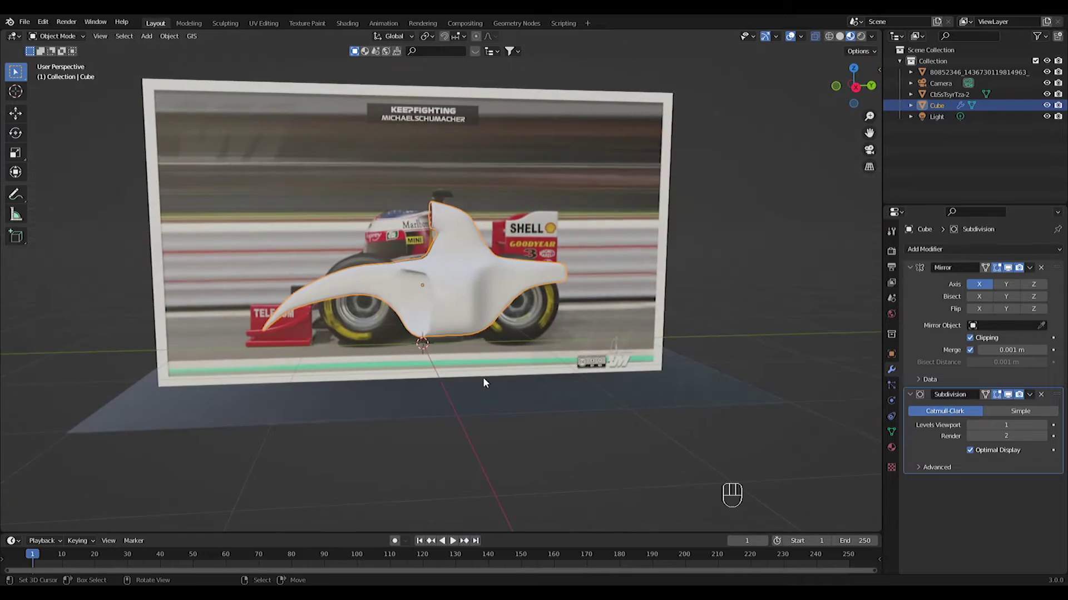
Step: In right side view, edit the airbox and move the selected vertices on its side for more even topology
{"action": "key", "text": "KP_3"}
{"action": "scroll", "coordinate": [445, 295], "scroll_direction": "up", "scroll_amount": 5}
{"action": "key", "text": "Tab"}
{"action": "scroll", "coordinate": [437, 278], "scroll_direction": "up", "scroll_amount": 6}
{"action": "middle_click_drag", "start_coordinate": [436, 278], "coordinate": [442, 380], "text": "shift"}
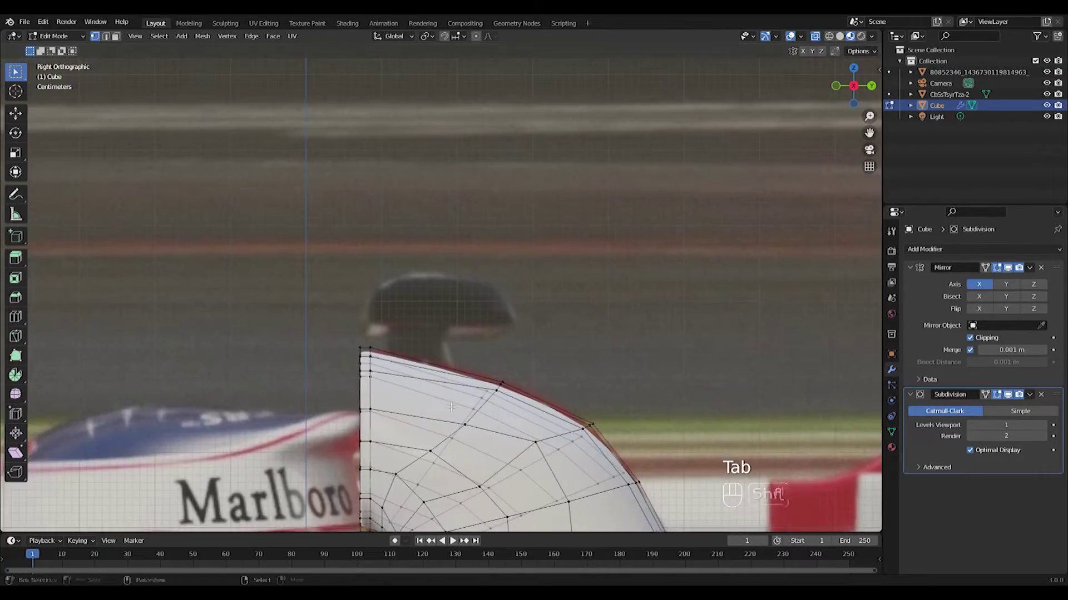
{"action": "scroll", "coordinate": [443, 378], "scroll_direction": "up", "scroll_amount": 4}
{"action": "scroll", "coordinate": [459, 340], "scroll_direction": "down", "scroll_amount": 2}
{"action": "middle_click_drag", "start_coordinate": [403, 510], "coordinate": [401, 398], "text": "shift"}
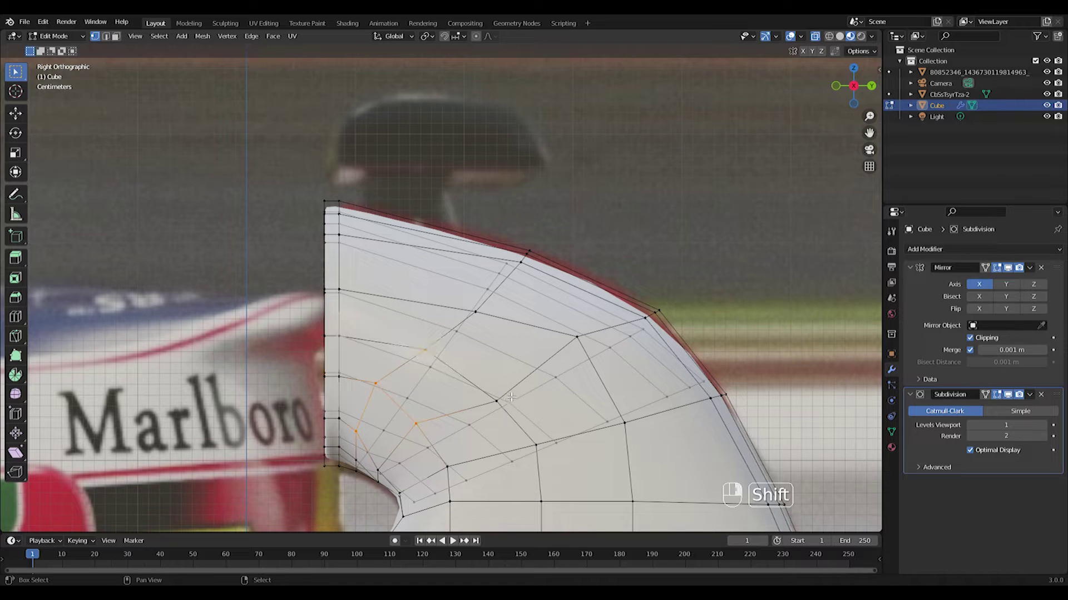
{"action": "key", "text": "g"}
{"action": "left_click", "coordinate": [421, 423]}
Step: Reposition individual vertices across the airbox's side to even out the curved edge flow
{"action": "right_click_drag", "start_coordinate": [384, 394], "coordinate": [442, 448]}
{"action": "right_click_drag", "start_coordinate": [380, 471], "coordinate": [388, 475]}
{"action": "right_click_drag", "start_coordinate": [490, 400], "coordinate": [500, 405]}
{"action": "right_click_drag", "start_coordinate": [587, 338], "coordinate": [588, 353]}
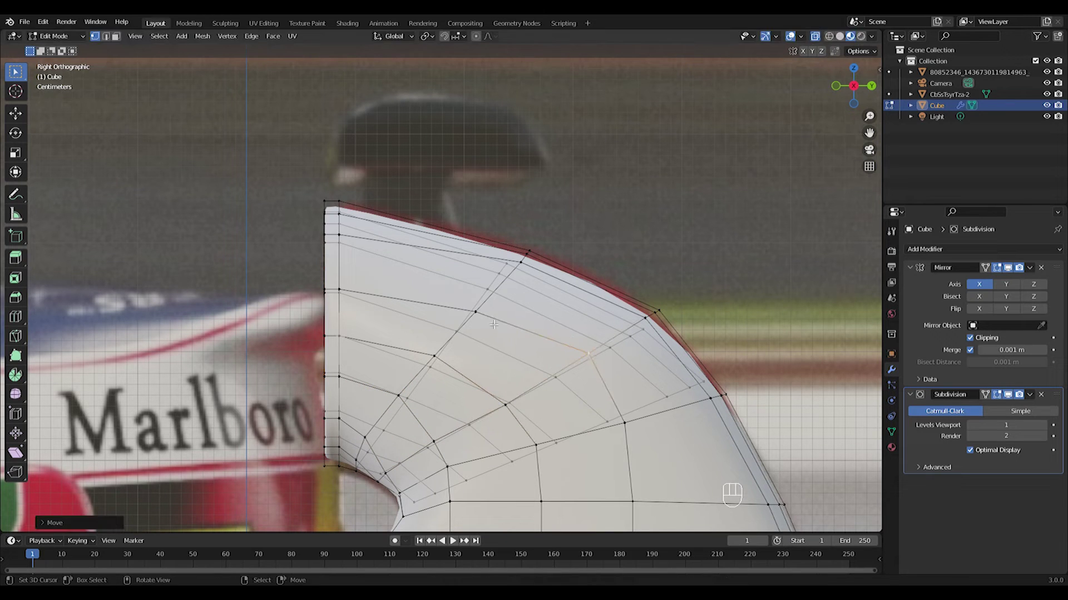
{"action": "mouse_move", "coordinate": [365, 440]}
{"action": "right_mouse_down"}
{"action": "mouse_move", "coordinate": [375, 443]}
{"action": "mouse_move", "coordinate": [363, 464]}
{"action": "mouse_move", "coordinate": [378, 443]}
{"action": "right_mouse_up"}
{"action": "right_click_drag", "start_coordinate": [401, 398], "coordinate": [407, 401]}
Step: Extrude the front faces on top of the airbox in place and scale them down into a smaller patch
{"action": "middle_click_drag", "start_coordinate": [472, 214], "coordinate": [624, 343], "text": "shift"}
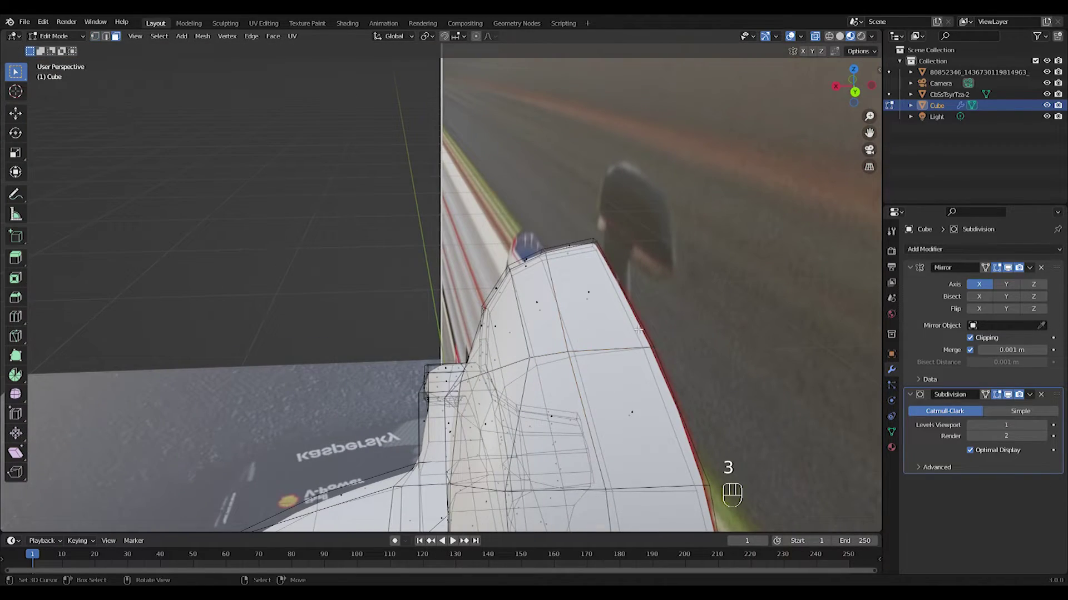
{"action": "key", "text": "KP_1"}
{"action": "key", "text": "e"}
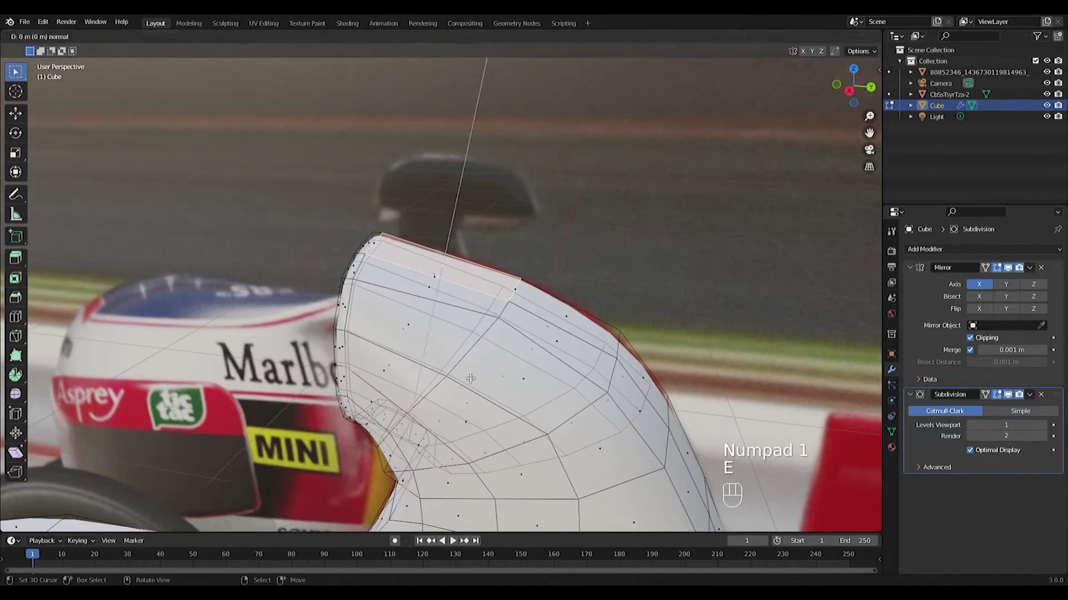
{"action": "key", "text": "s"}
{"action": "left_click", "coordinate": [511, 341]}
Step: In right side view, move the front and rear vertices of the airbox-top patch to fit the base of the camera mount
{"action": "key", "text": "KP_1"}
{"action": "key", "text": "KP_3"}
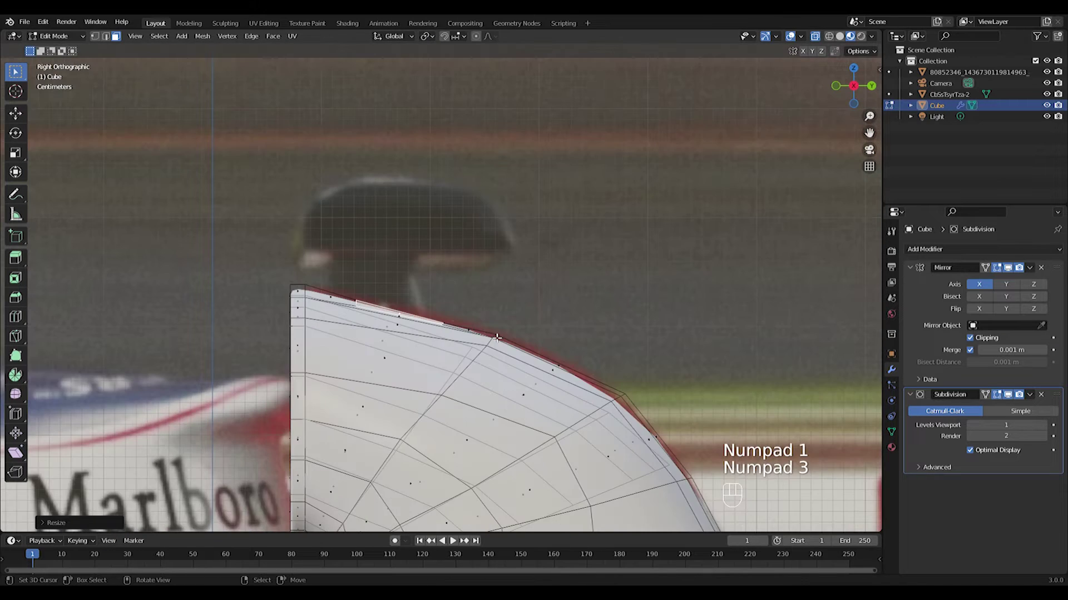
{"action": "key", "text": "1"}
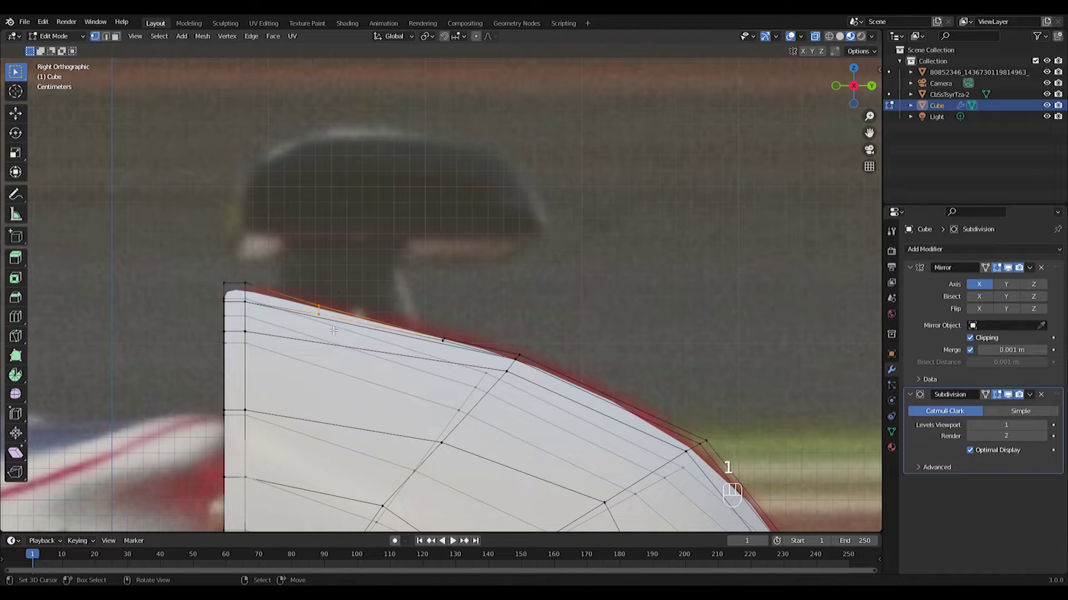
{"action": "key", "text": "g"}
{"action": "left_click", "coordinate": [296, 320]}
{"action": "left_click_drag", "start_coordinate": [423, 301], "coordinate": [466, 358]}
{"action": "key", "text": "g"}
{"action": "left_click", "coordinate": [451, 354]}
Step: Extrude the patch upward from the airbox and flatten its top horizontally
{"action": "left_click_drag", "start_coordinate": [273, 284], "coordinate": [455, 357]}
{"action": "key", "text": "e"}
{"action": "left_click", "coordinate": [508, 296]}
{"action": "key", "text": "s"}
{"action": "left_click", "coordinate": [506, 296]}
{"action": "key", "text": "g"}
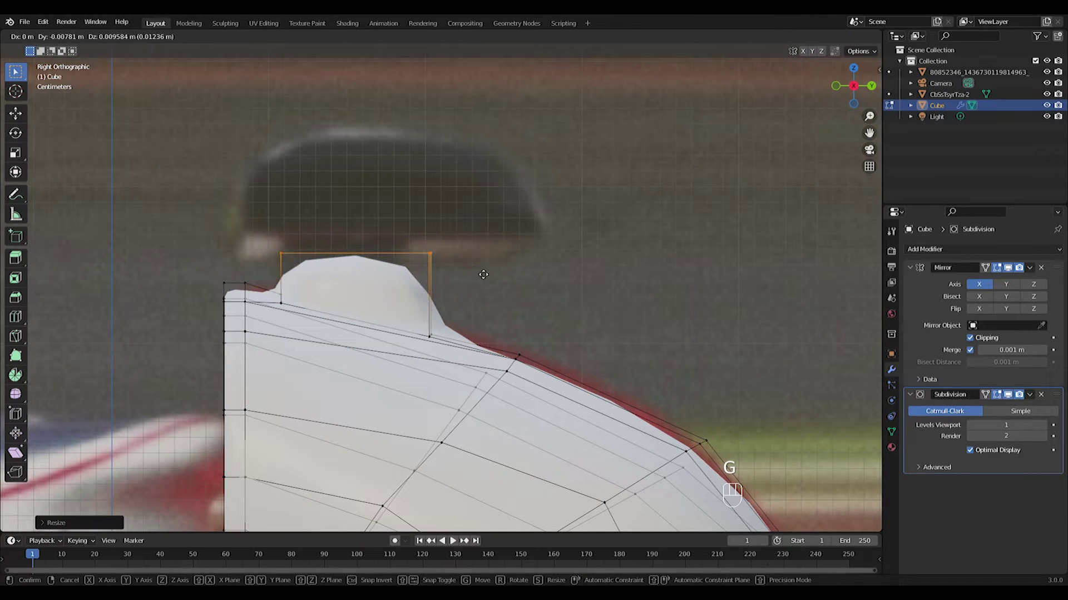
{"action": "right_click", "coordinate": [479, 273]}
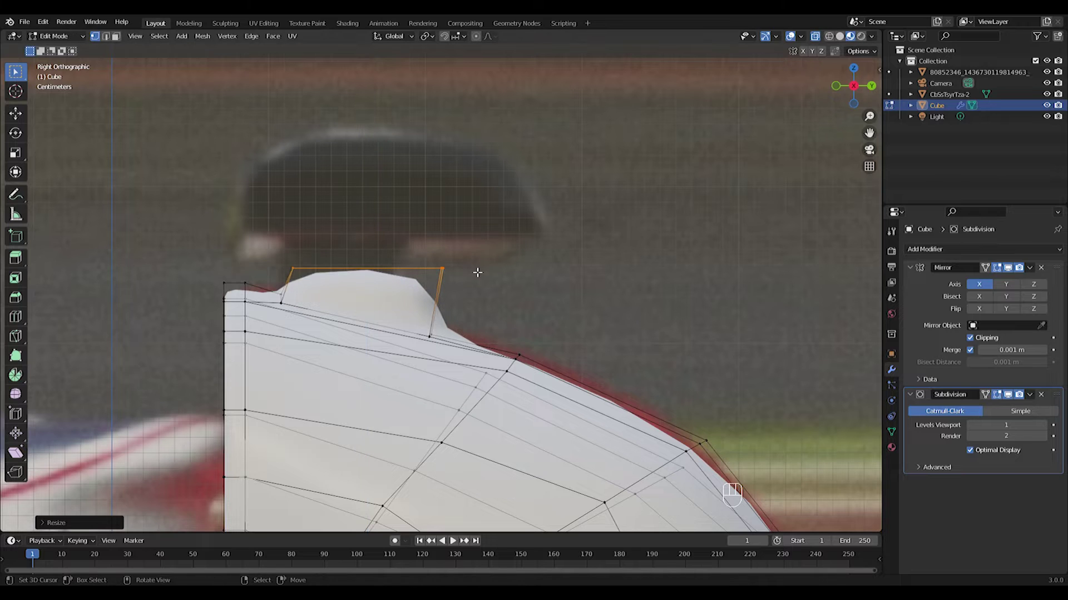
Step: Align the mount's front vertices into a vertical line by scaling to 0 along Y, and shift them into position
{"action": "left_click_drag", "start_coordinate": [310, 300], "coordinate": [277, 310]}
{"action": "key", "text": "s"}
{"action": "key", "text": "y"}
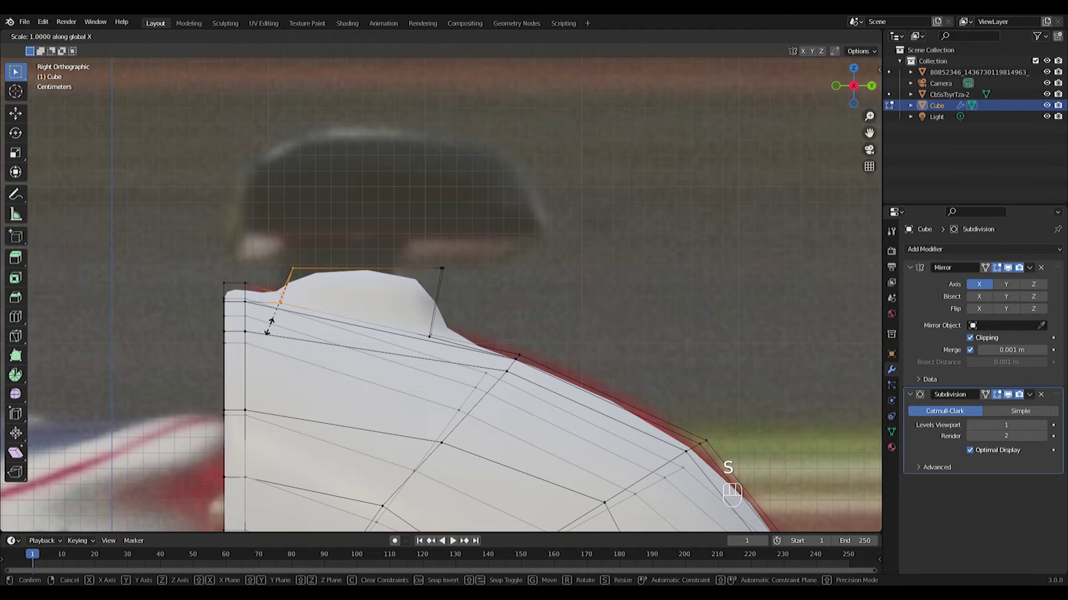
{"action": "key", "text": "0"}
{"action": "key", "text": "Return"}
{"action": "key", "text": "g"}
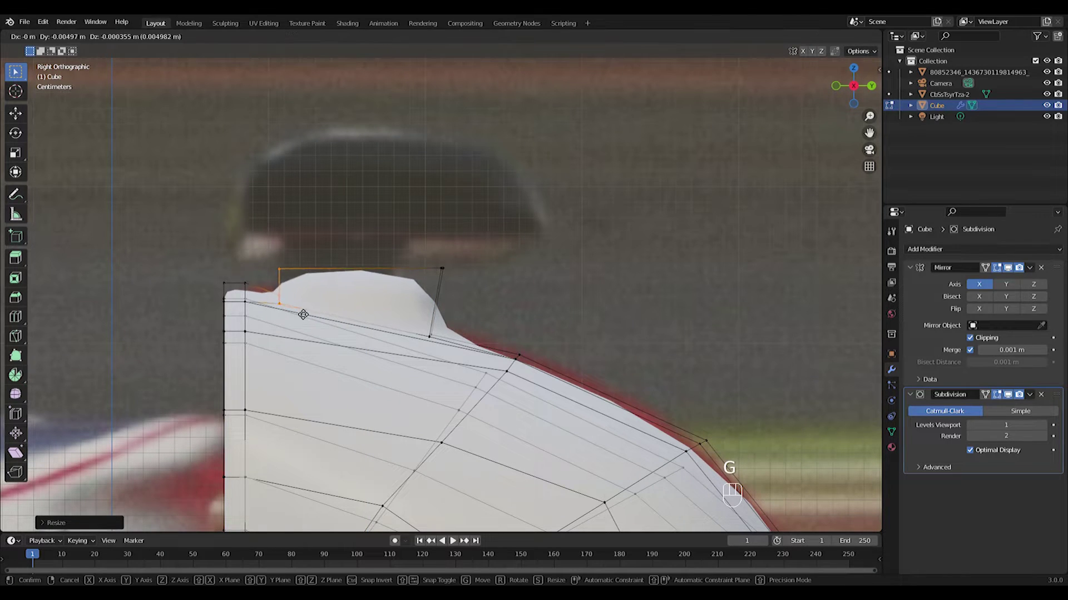
{"action": "left_click", "coordinate": [304, 313]}
Step: Align the mount's rear vertices vertically by scaling to 0 along Y, and slide them forward to the reference stem
{"action": "left_click_drag", "start_coordinate": [402, 241], "coordinate": [479, 352]}
{"action": "key", "text": "s"}
{"action": "key", "text": "y"}
{"action": "key", "text": "0"}
{"action": "key", "text": "Return"}
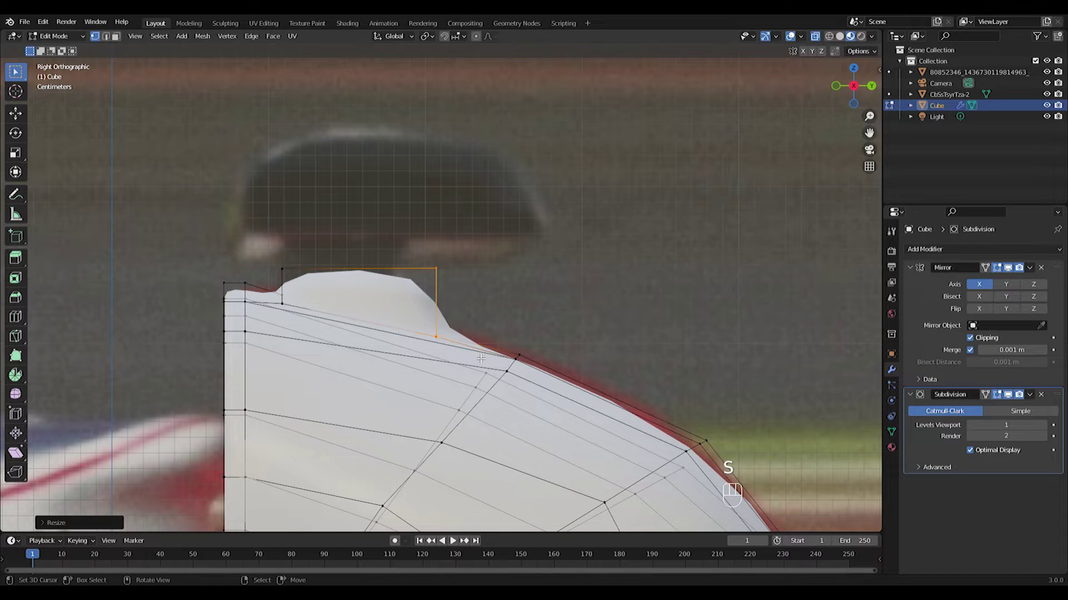
{"action": "key", "text": "g"}
{"action": "key", "text": "g"}
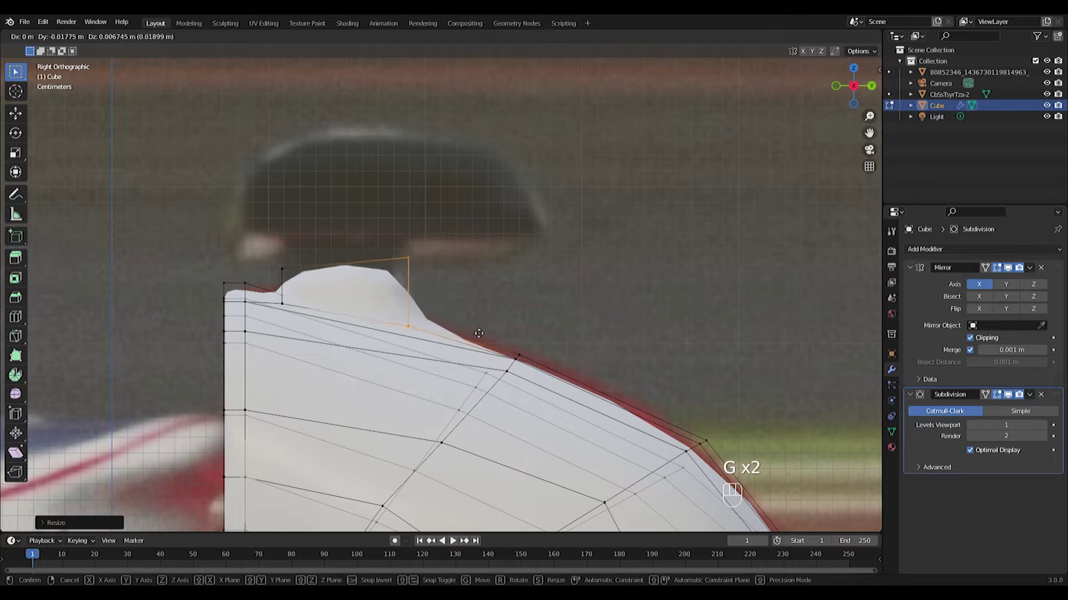
{"action": "left_click", "coordinate": [483, 342]}
Step: Raise the mount's top vertices to the underside of the reference camera and extrude them up to its top
{"action": "left_click_drag", "start_coordinate": [232, 218], "coordinate": [467, 291]}
{"action": "left_click_drag", "start_coordinate": [269, 227], "coordinate": [471, 289]}
{"action": "key", "text": "g"}
{"action": "left_click", "coordinate": [475, 269]}
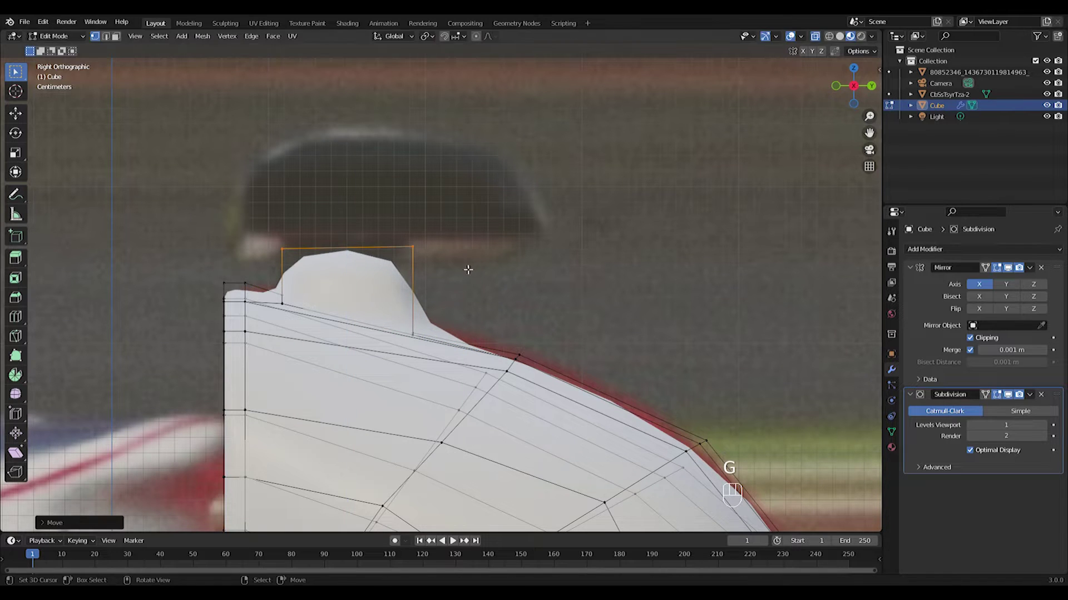
{"action": "key", "text": "e"}
{"action": "left_click", "coordinate": [384, 119]}
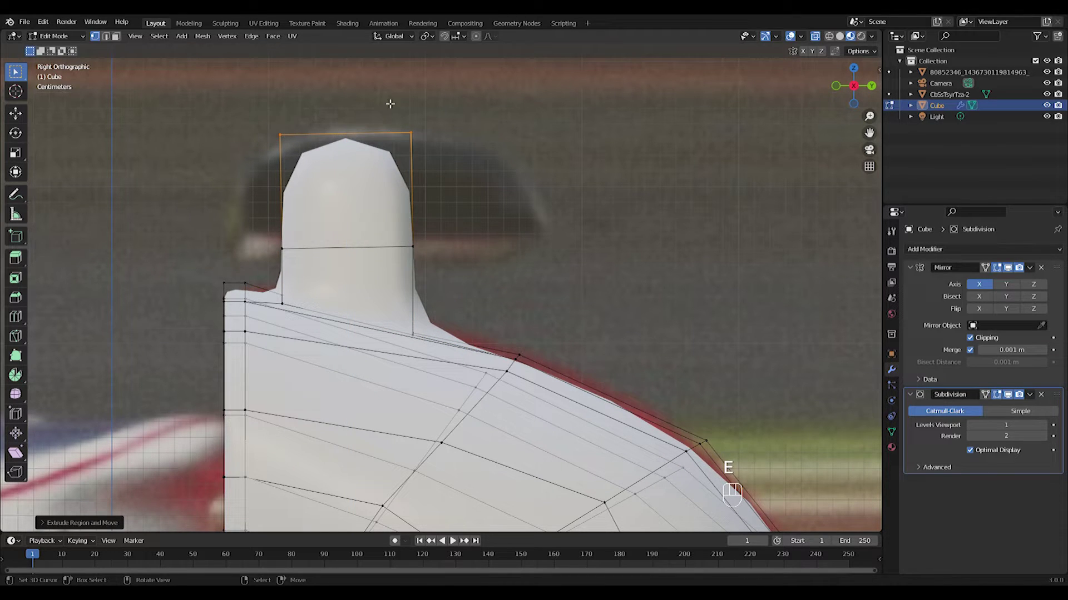
Step: Extrude the camera pod's rear end backward and its front end forward to the reference camera's length
{"action": "left_click_drag", "start_coordinate": [386, 100], "coordinate": [475, 291]}
{"action": "key", "text": "e"}
{"action": "left_click", "coordinate": [630, 289]}
{"action": "left_click_drag", "start_coordinate": [247, 113], "coordinate": [340, 281]}
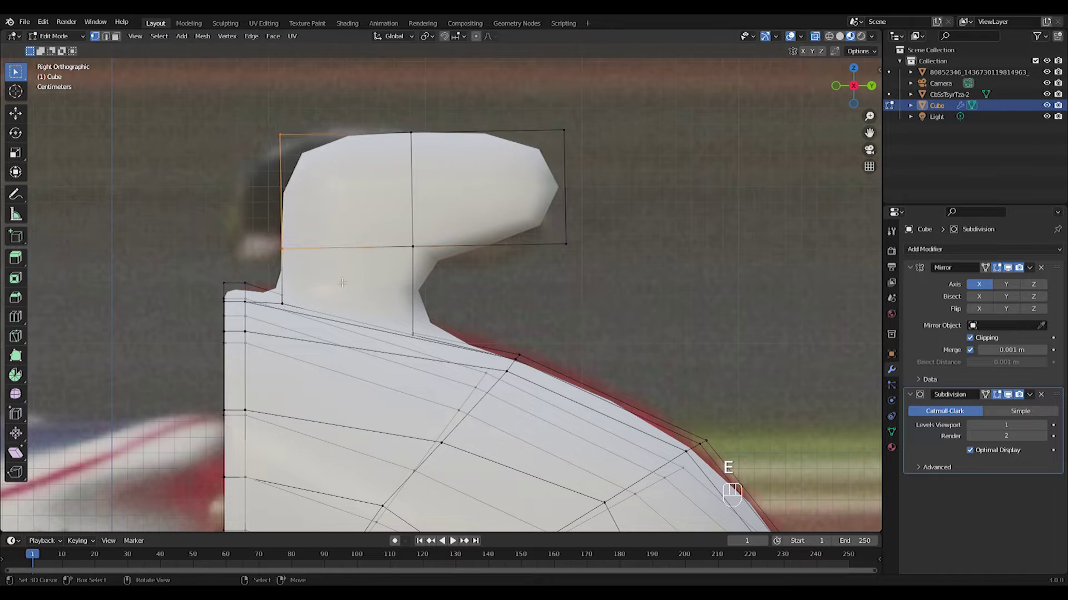
{"action": "key", "text": "e"}
{"action": "left_click", "coordinate": [291, 283]}
Step: Move the camera pod's front vertices vertically to follow the rounded front profile in the reference
{"action": "left_click_drag", "start_coordinate": [195, 111], "coordinate": [263, 173]}
{"action": "key", "text": "g"}
{"action": "key", "text": "z"}
{"action": "left_click", "coordinate": [326, 204]}
{"action": "left_click_drag", "start_coordinate": [206, 136], "coordinate": [250, 178]}
{"action": "key", "text": "g"}
{"action": "key", "text": "z"}
{"action": "left_click", "coordinate": [245, 202]}
{"action": "left_click_drag", "start_coordinate": [210, 221], "coordinate": [239, 258]}
{"action": "key", "text": "g"}
{"action": "key", "text": "z"}
{"action": "left_click", "coordinate": [240, 243]}
Step: Lower the camera pod's rear upper corner along Z and add a centred loop cut through its rear section
{"action": "left_click_drag", "start_coordinate": [454, 84], "coordinate": [587, 146]}
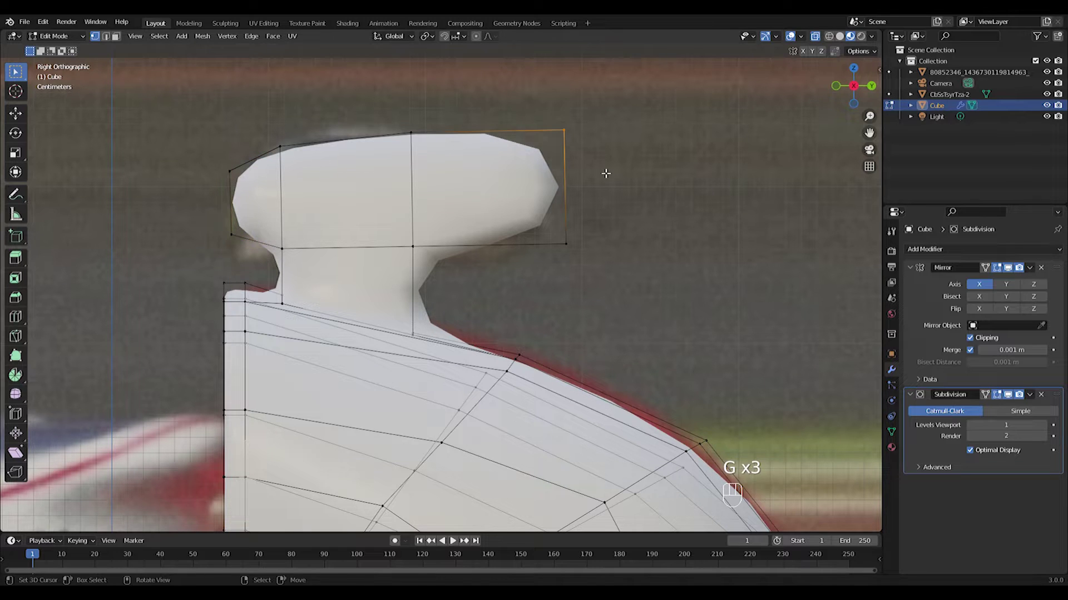
{"action": "key", "text": "g"}
{"action": "key", "text": "z"}
{"action": "left_click", "coordinate": [604, 223]}
{"action": "left_click_drag", "start_coordinate": [586, 221], "coordinate": [531, 257]}
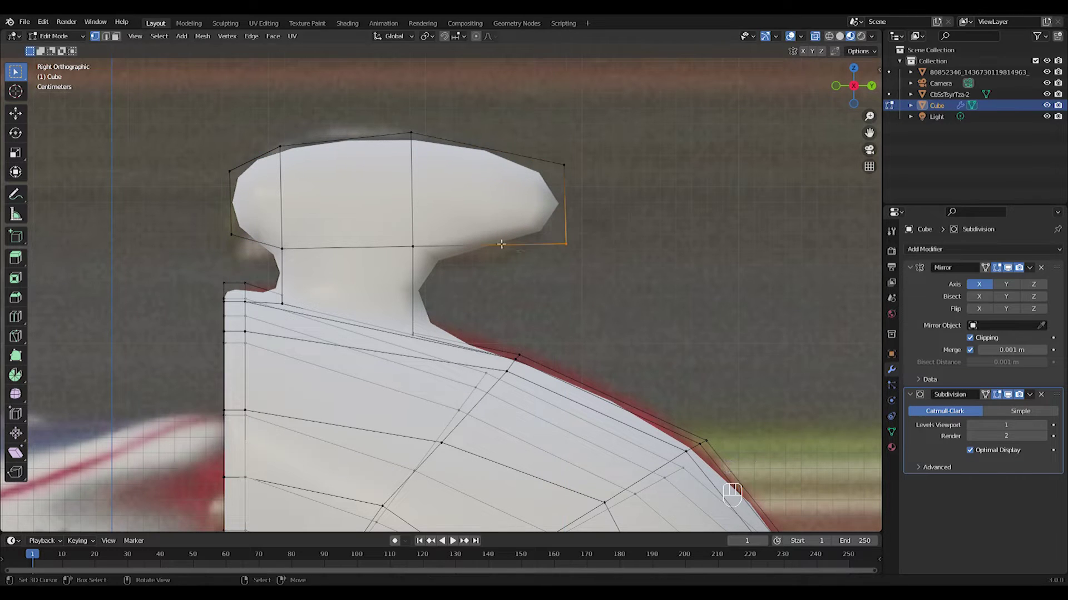
{"action": "key", "text": "ctrl+r"}
{"action": "left_click", "coordinate": [503, 179]}
{"action": "right_click", "coordinate": [502, 179]}
Step: Adjust the camera pod's lower rear vertices and front upper vertices to smooth its side profile
{"action": "left_click_drag", "start_coordinate": [470, 219], "coordinate": [512, 281]}
{"action": "key", "text": "g"}
{"action": "left_click", "coordinate": [489, 219]}
{"action": "key", "text": "g"}
{"action": "left_click", "coordinate": [535, 250]}
{"action": "key", "text": "g"}
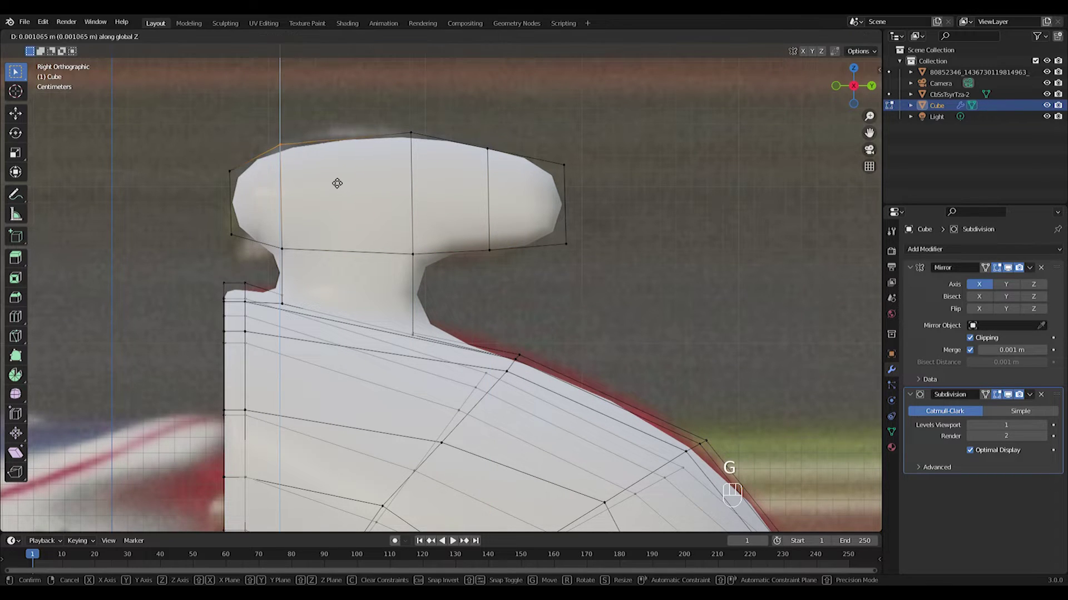
{"action": "left_click", "coordinate": [336, 180]}
Step: In front view, select the camera pod's outer side vertices and extrude them sideways to widen the pod
{"action": "middle_click_drag", "start_coordinate": [682, 211], "coordinate": [544, 215]}
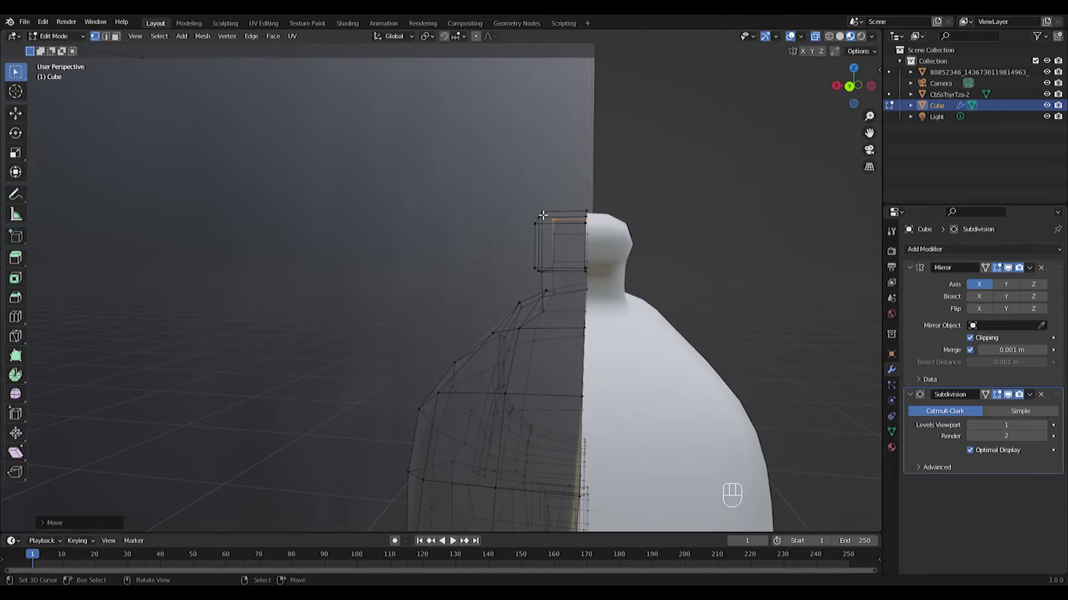
{"action": "key", "text": "KP_3"}
{"action": "key", "text": "KP_1"}
{"action": "left_click_drag", "start_coordinate": [324, 203], "coordinate": [409, 281]}
{"action": "middle_click_drag", "start_coordinate": [441, 286], "coordinate": [387, 285]}
{"action": "key", "text": "KP_1"}
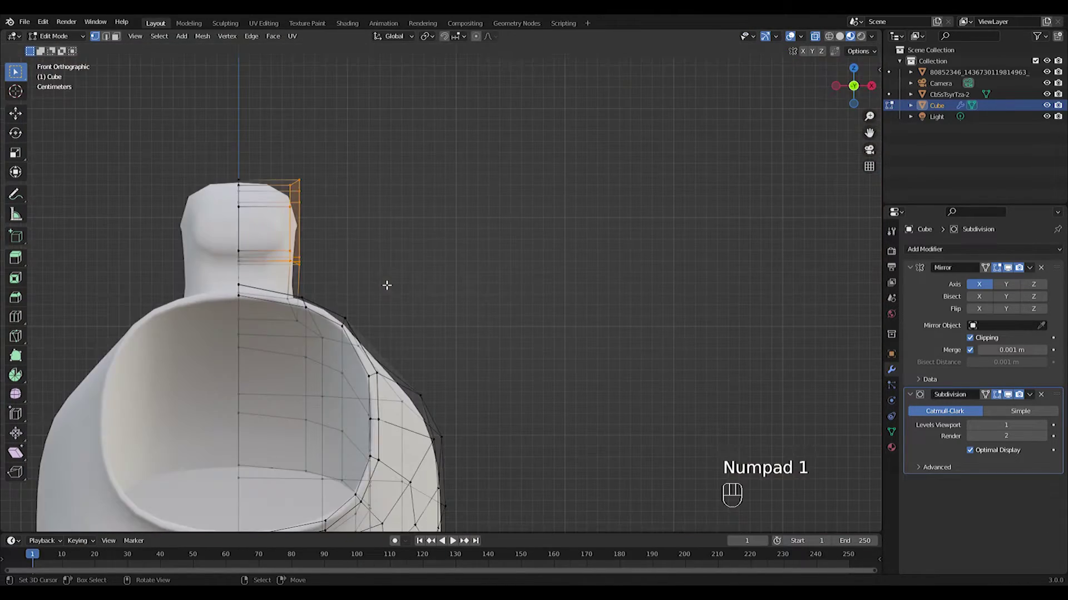
{"action": "key", "text": "e"}
{"action": "left_click", "coordinate": [502, 291]}
Step: Add two loop cuts around the camera mount's stem, one near its upper end and one near its base
{"action": "scroll", "coordinate": [502, 291], "scroll_direction": "down", "scroll_amount": 4}
{"action": "key", "text": "Tab"}
{"action": "middle_click_drag", "start_coordinate": [477, 284], "coordinate": [354, 306]}
{"action": "scroll", "coordinate": [416, 318], "scroll_direction": "up", "scroll_amount": 6}
{"action": "key", "text": "Tab"}
{"action": "key", "text": "ctrl+r"}
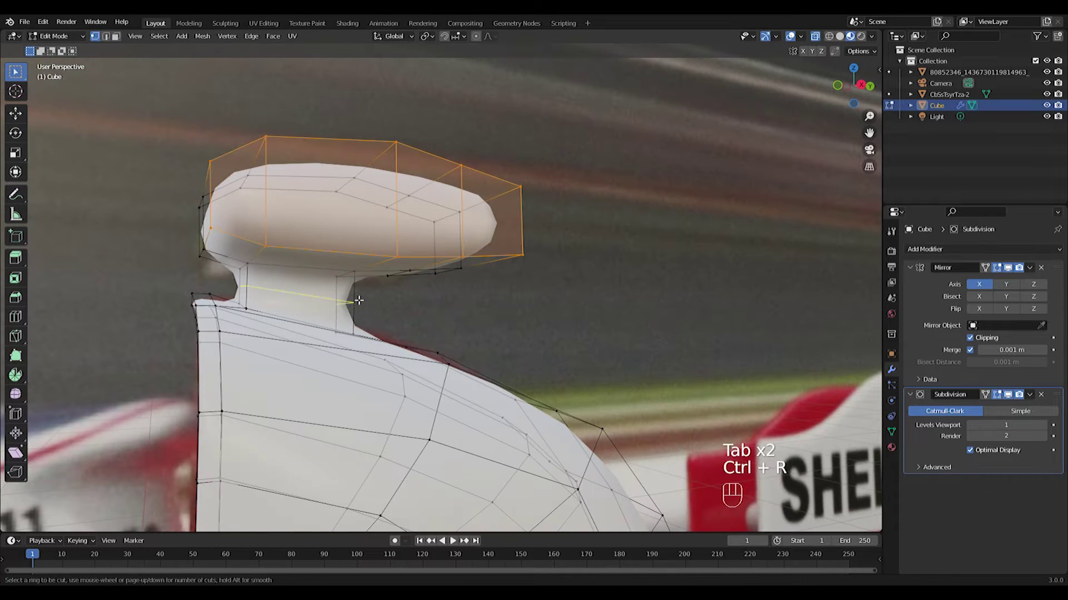
{"action": "left_click", "coordinate": [354, 305]}
{"action": "left_click", "coordinate": [367, 273]}
{"action": "left_click", "coordinate": [358, 293]}
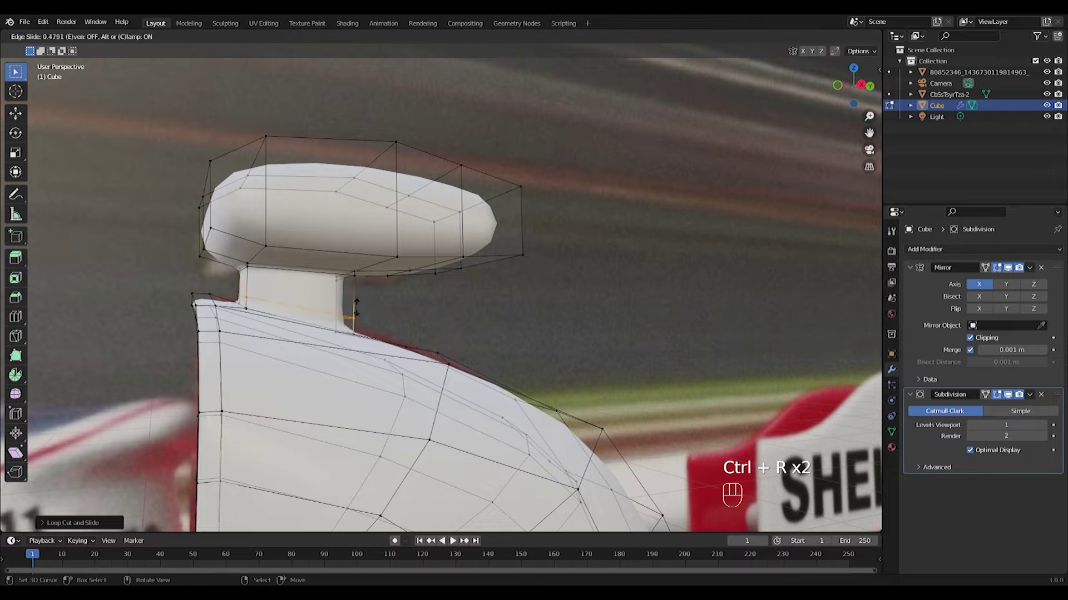
{"action": "left_click", "coordinate": [359, 308]}
Step: Add two loop cuts across the camera pod's side extension, sliding one toward its outer end and one toward the stem
{"action": "key", "text": "Tab"}
{"action": "middle_click_drag", "start_coordinate": [354, 282], "coordinate": [464, 274]}
{"action": "key", "text": "Tab"}
{"action": "key", "text": "Tab"}
{"action": "key", "text": "Tab"}
{"action": "key", "text": "ctrl+r"}
{"action": "left_click", "coordinate": [301, 162]}
{"action": "left_click", "coordinate": [245, 169]}
{"action": "scroll", "coordinate": [248, 170], "scroll_direction": "down", "scroll_amount": 4}
{"action": "key", "text": "ctrl+r"}
{"action": "left_click", "coordinate": [339, 193]}
{"action": "left_click", "coordinate": [388, 191]}
Step: In right side view, scale the camera pod's last two rear vertex columns down along Z to taper its tail
{"action": "key", "text": "Tab"}
{"action": "scroll", "coordinate": [411, 222], "scroll_direction": "down", "scroll_amount": 6}
{"action": "middle_click_drag", "start_coordinate": [450, 240], "coordinate": [340, 307]}
{"action": "key", "text": "KP_3"}
{"action": "key", "text": "Tab"}
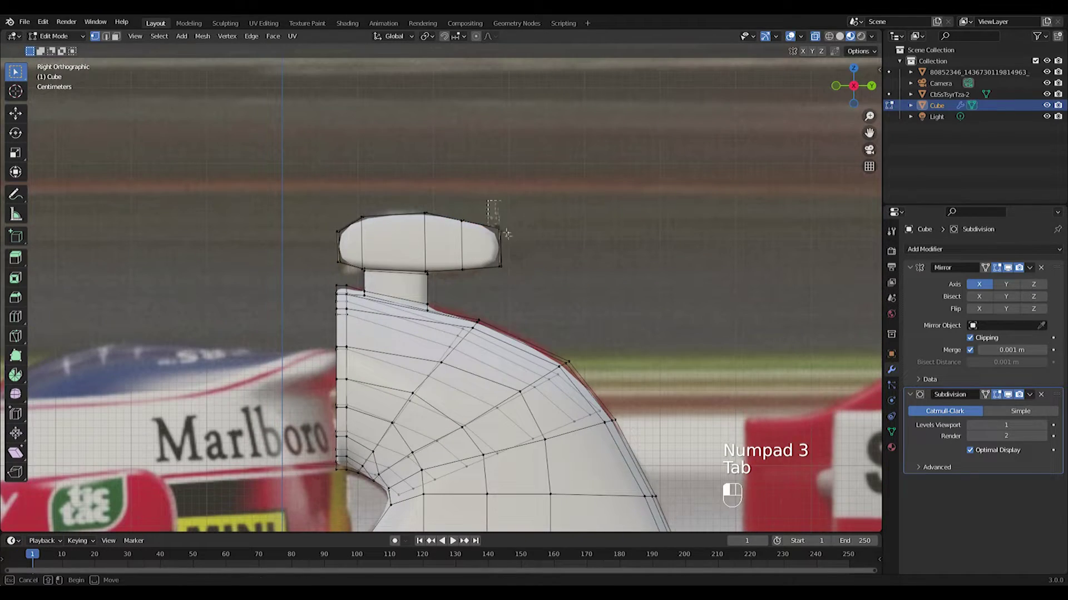
{"action": "left_click_drag", "start_coordinate": [506, 235], "coordinate": [539, 303]}
{"action": "key", "text": "s"}
{"action": "key", "text": "z"}
{"action": "left_click", "coordinate": [548, 301]}
{"action": "left_click_drag", "start_coordinate": [432, 186], "coordinate": [491, 292]}
{"action": "key", "text": "s"}
{"action": "key", "text": "z"}
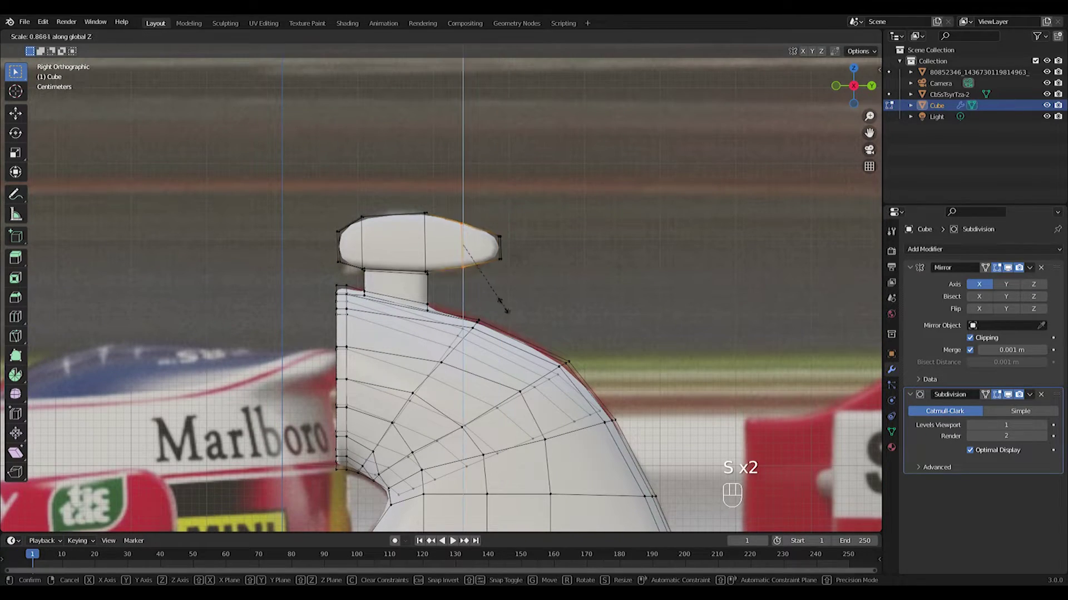
{"action": "left_click", "coordinate": [503, 305]}
Step: In front view, move the camera pod's outer end to adjust its width, leave Edit Mode and save the file
{"action": "left_click_drag", "start_coordinate": [435, 244], "coordinate": [437, 246]}
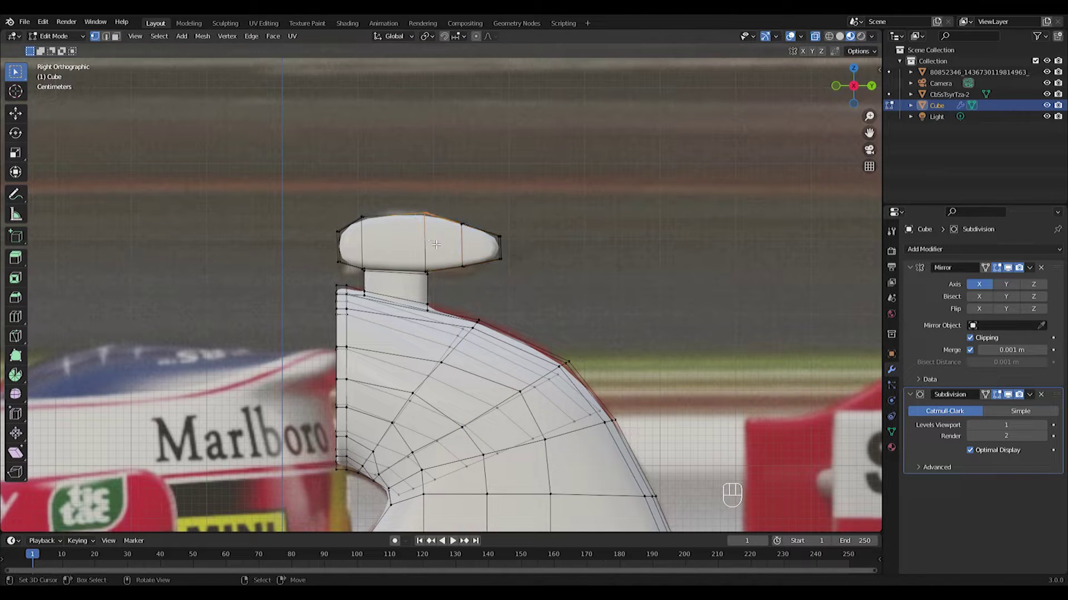
{"action": "key", "text": "Tab"}
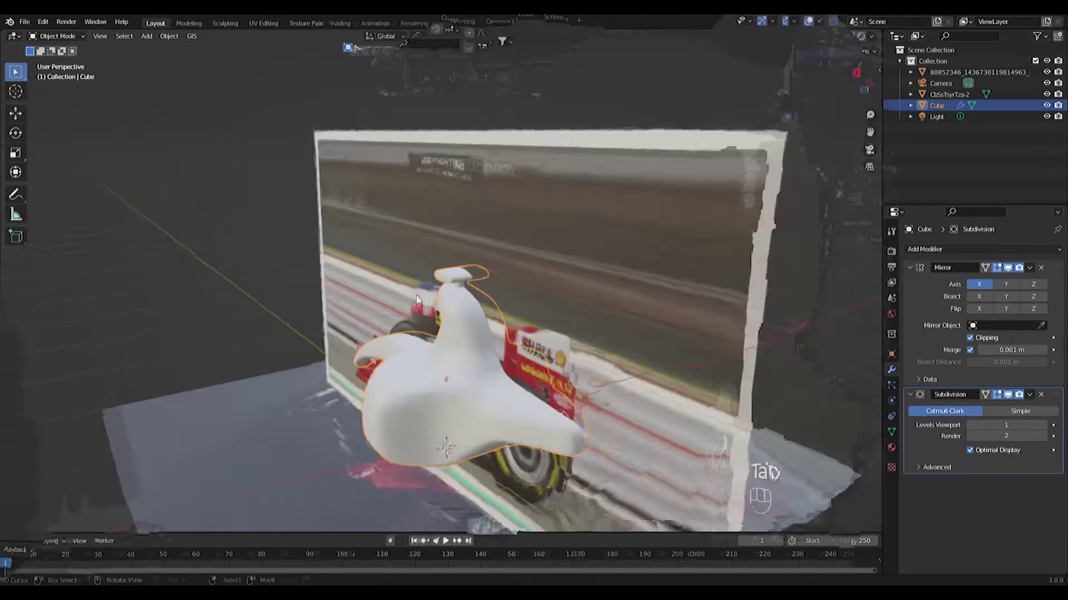
{"action": "key", "text": "Tab"}
{"action": "middle_click_drag", "start_coordinate": [423, 320], "coordinate": [400, 268]}
{"action": "scroll", "coordinate": [531, 337], "scroll_direction": "up", "scroll_amount": 7}
{"action": "key", "text": "Tab"}
{"action": "key", "text": "KP_3"}
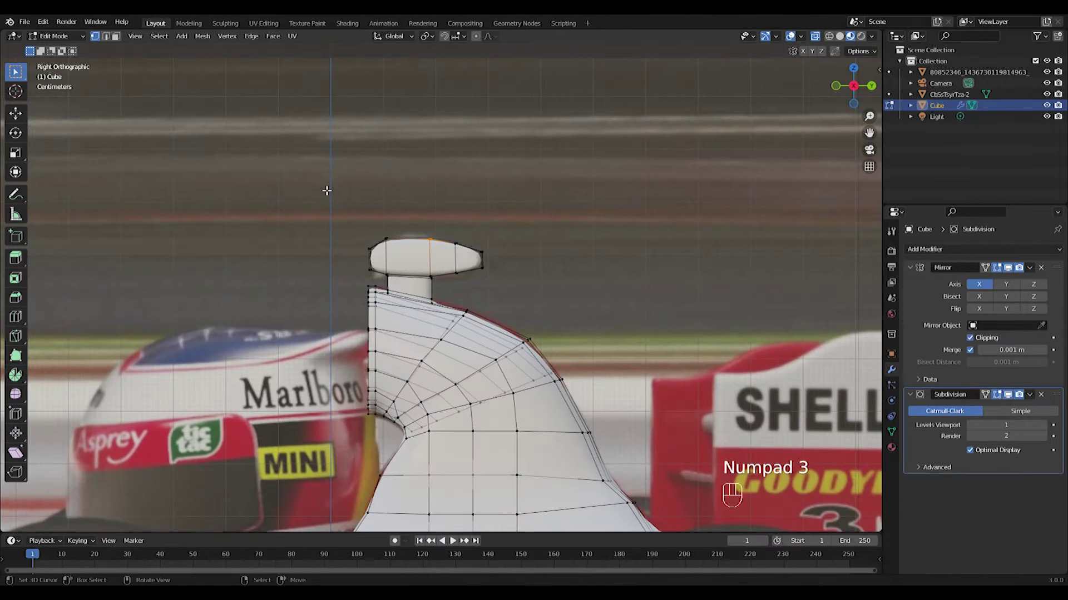
{"action": "key", "text": "KP_1"}
{"action": "left_click_drag", "start_coordinate": [415, 235], "coordinate": [486, 295]}
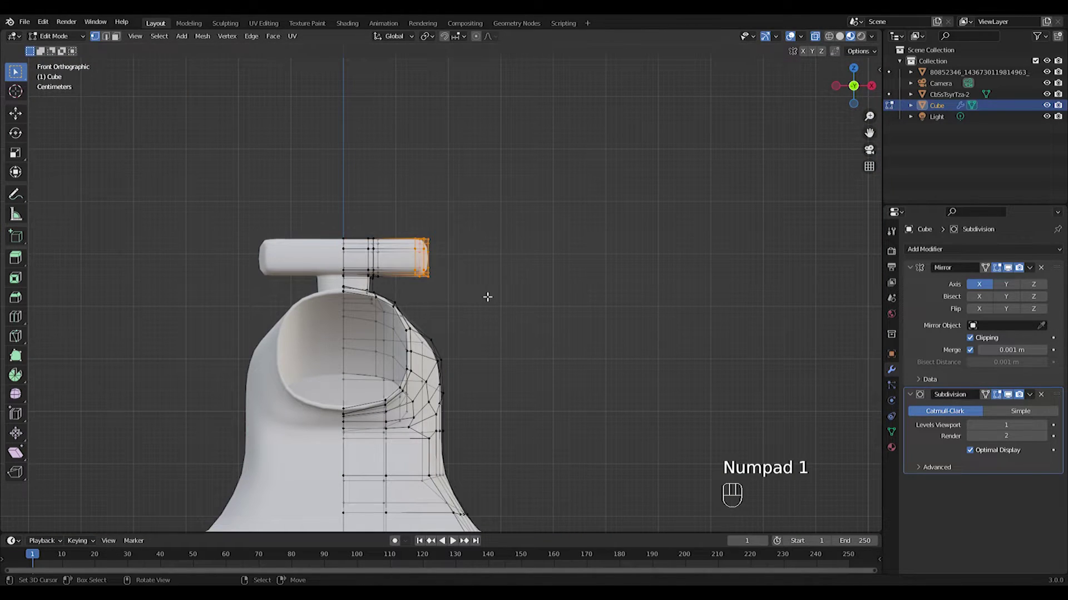
{"action": "key", "text": "g"}
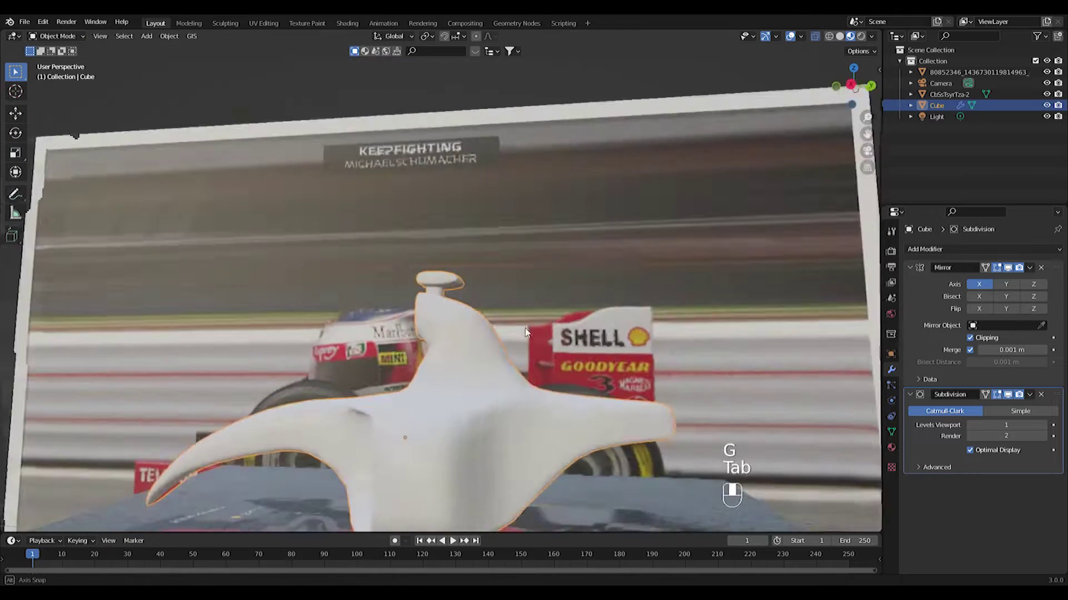
{"action": "scroll", "coordinate": [525, 333], "scroll_direction": "down", "scroll_amount": 4}
{"action": "middle_click_drag", "start_coordinate": [525, 333], "coordinate": [689, 426]}
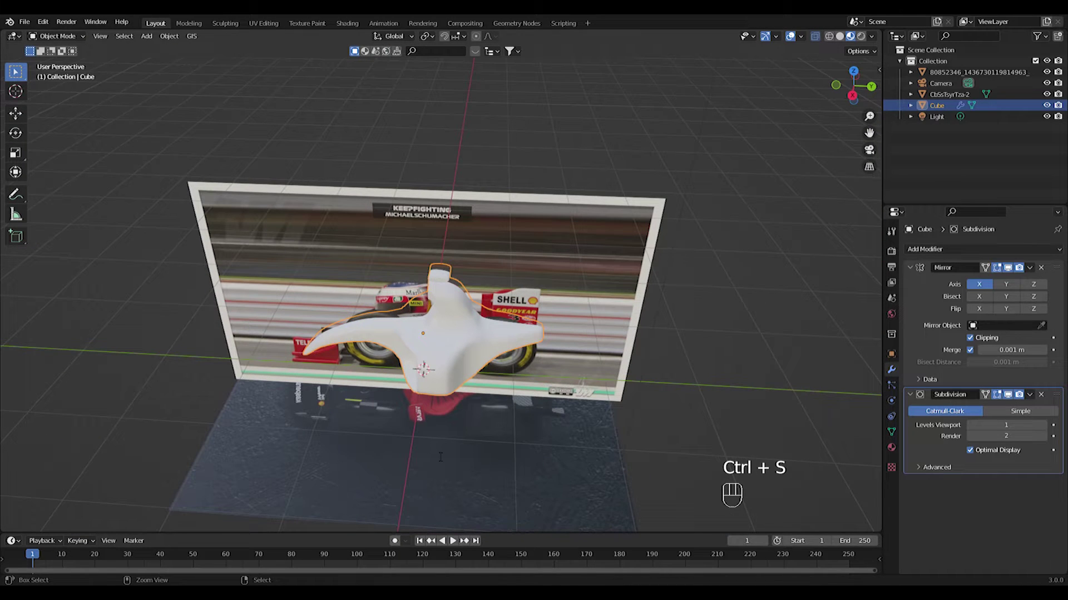
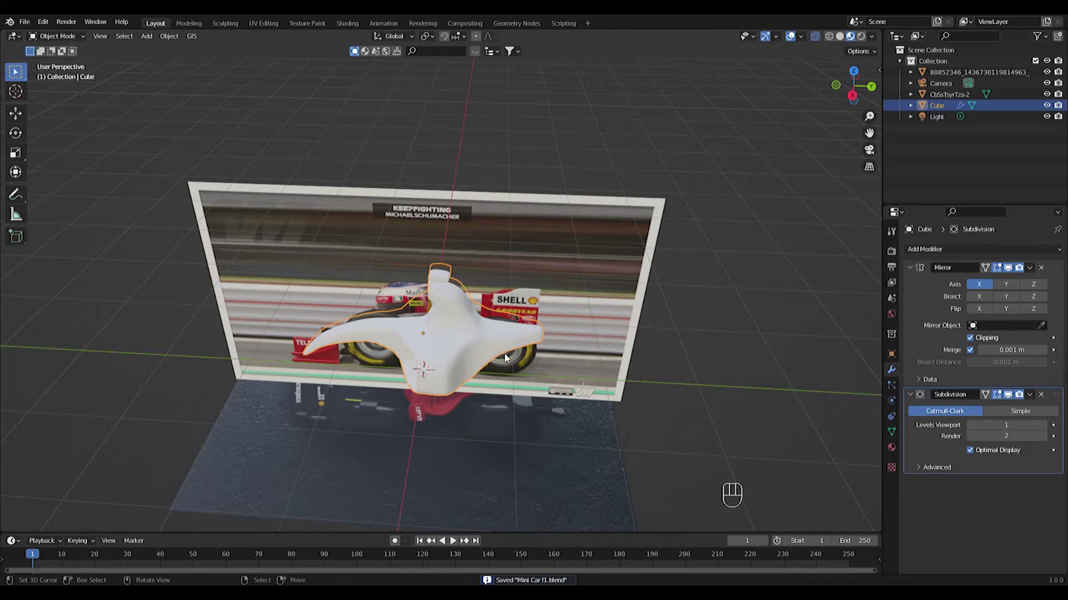
Step: Hide the side-view reference image and bring the nose and sidepods into close view from above
{"action": "left_click", "coordinate": [547, 290]}
{"action": "key", "text": "h"}
{"action": "key", "text": "KP_7"}
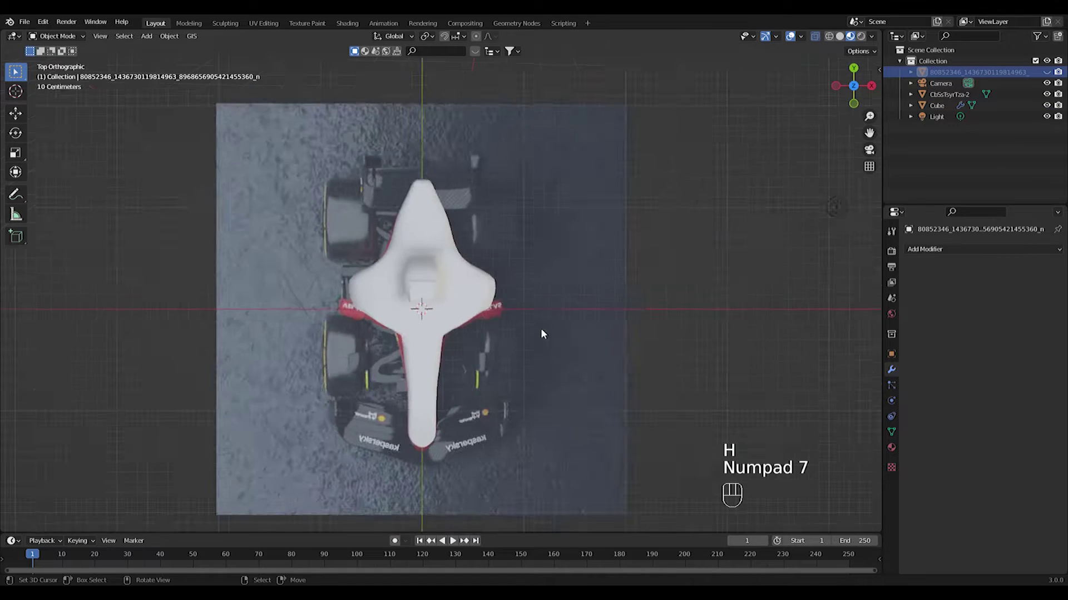
{"action": "scroll", "coordinate": [541, 328], "scroll_direction": "up", "scroll_amount": 3}
{"action": "middle_click_drag", "start_coordinate": [449, 239], "coordinate": [443, 140], "text": "shift"}
{"action": "middle_click_drag", "start_coordinate": [445, 386], "coordinate": [408, 249], "text": "shift"}
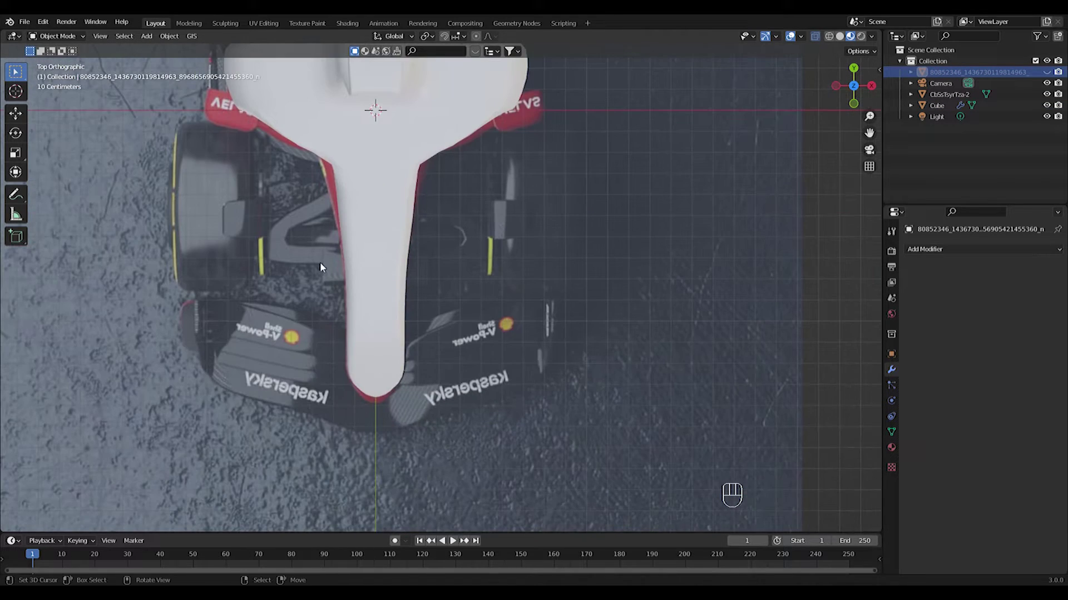
{"action": "middle_click_drag", "start_coordinate": [348, 219], "coordinate": [391, 300], "text": "shift"}
{"action": "scroll", "coordinate": [444, 262], "scroll_direction": "up", "scroll_amount": 2}
Step: Edit the car body and move the vertices where the nose meets the sidepod along X to match the top reference
{"action": "right_click", "coordinate": [447, 258]}
{"action": "key", "text": "Tab"}
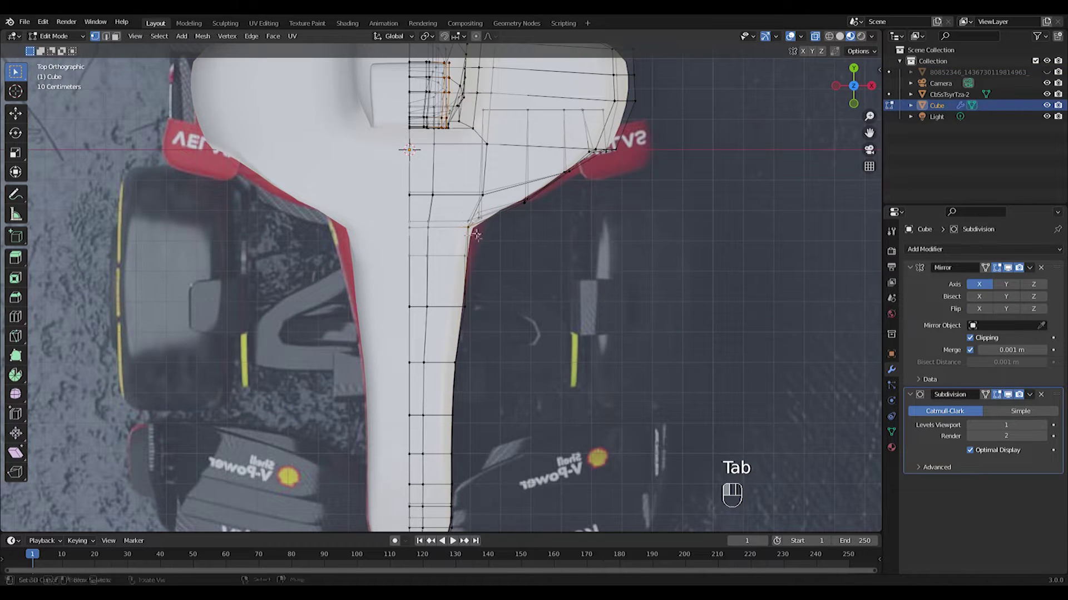
{"action": "left_click_drag", "start_coordinate": [492, 241], "coordinate": [493, 242]}
{"action": "scroll", "coordinate": [492, 243], "scroll_direction": "up", "scroll_amount": 1}
{"action": "middle_click_drag", "start_coordinate": [488, 247], "coordinate": [435, 317], "text": "shift"}
{"action": "key", "text": "g"}
{"action": "key", "text": "x"}
{"action": "left_click", "coordinate": [494, 259]}
Step: Move the vertices along the sidepod's front edge to follow the red body outline in the top reference
{"action": "left_click_drag", "start_coordinate": [527, 224], "coordinate": [565, 253]}
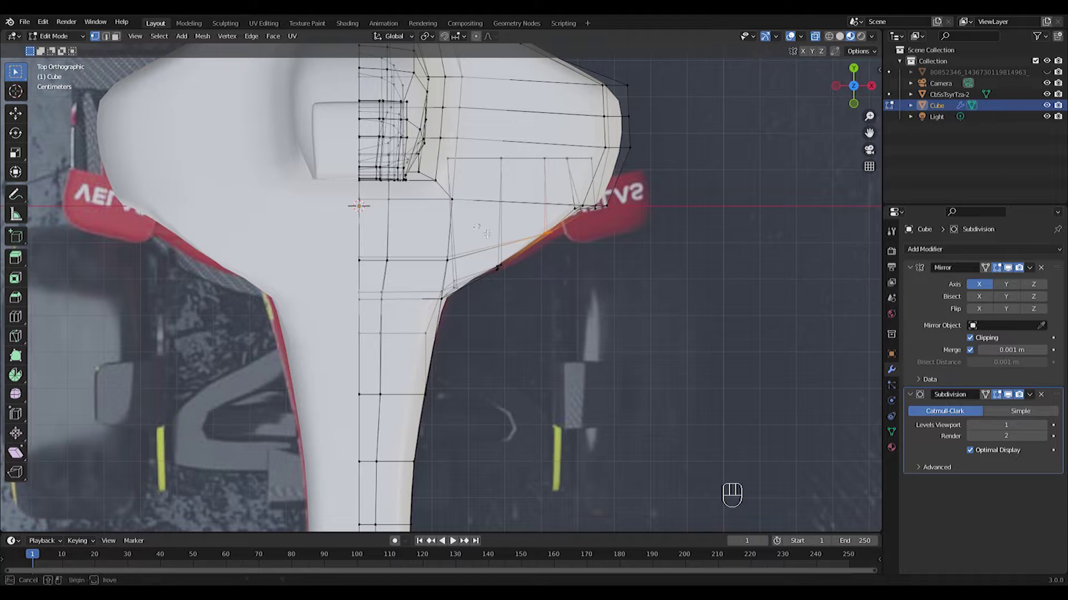
{"action": "key", "text": "g"}
{"action": "left_click", "coordinate": [527, 220]}
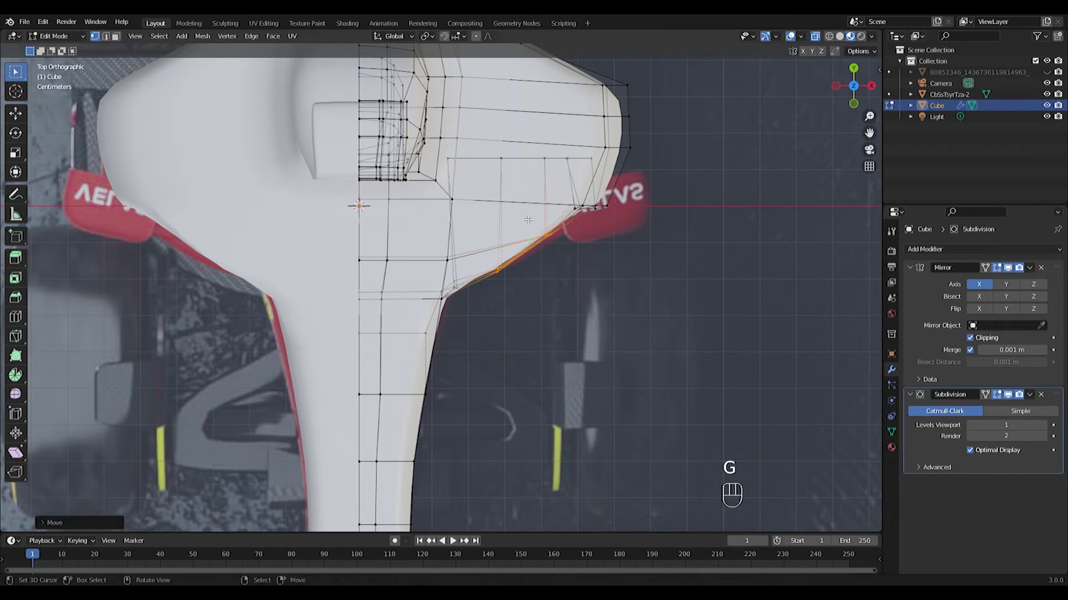
{"action": "key", "text": "g"}
{"action": "left_click", "coordinate": [571, 264]}
Step: Try moving the sidepod intake's outer corner vertices to match the top reference, check the shape and undo the move
{"action": "left_click_drag", "start_coordinate": [641, 227], "coordinate": [573, 198]}
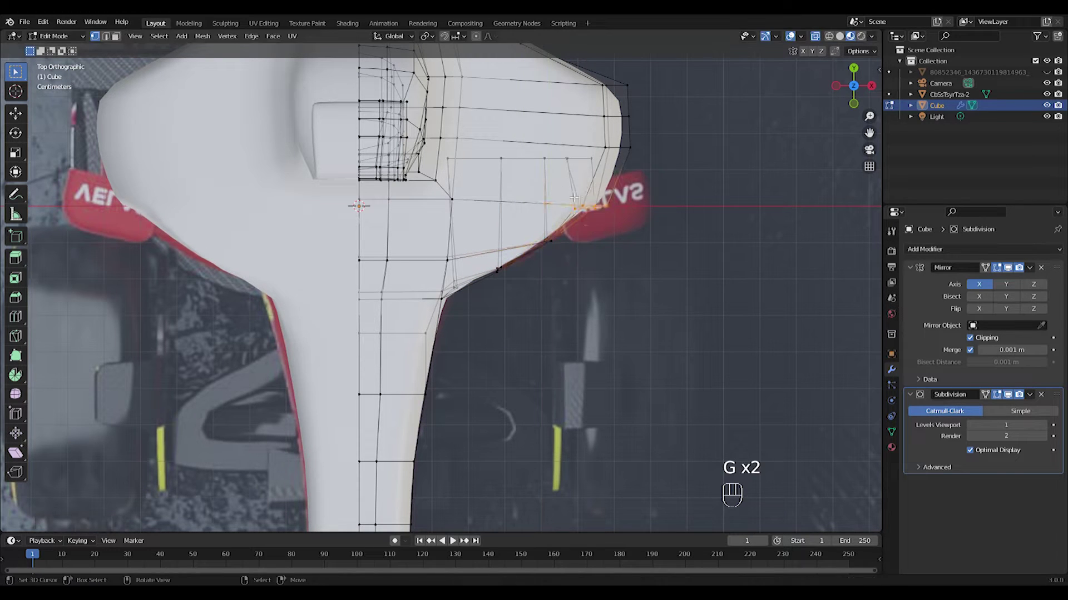
{"action": "key", "text": "g"}
{"action": "middle_click", "coordinate": [592, 238]}
{"action": "left_click", "coordinate": [590, 241]}
{"action": "middle_click_drag", "start_coordinate": [680, 243], "coordinate": [605, 153]}
{"action": "middle_click_drag", "start_coordinate": [605, 153], "coordinate": [578, 158], "text": "shift"}
{"action": "key", "text": "Tab"}
{"action": "middle_click_drag", "start_coordinate": [576, 423], "coordinate": [544, 415]}
{"action": "key", "text": "ctrl+z"}
{"action": "key", "text": "ctrl+z"}
{"action": "key", "text": "KP_7"}
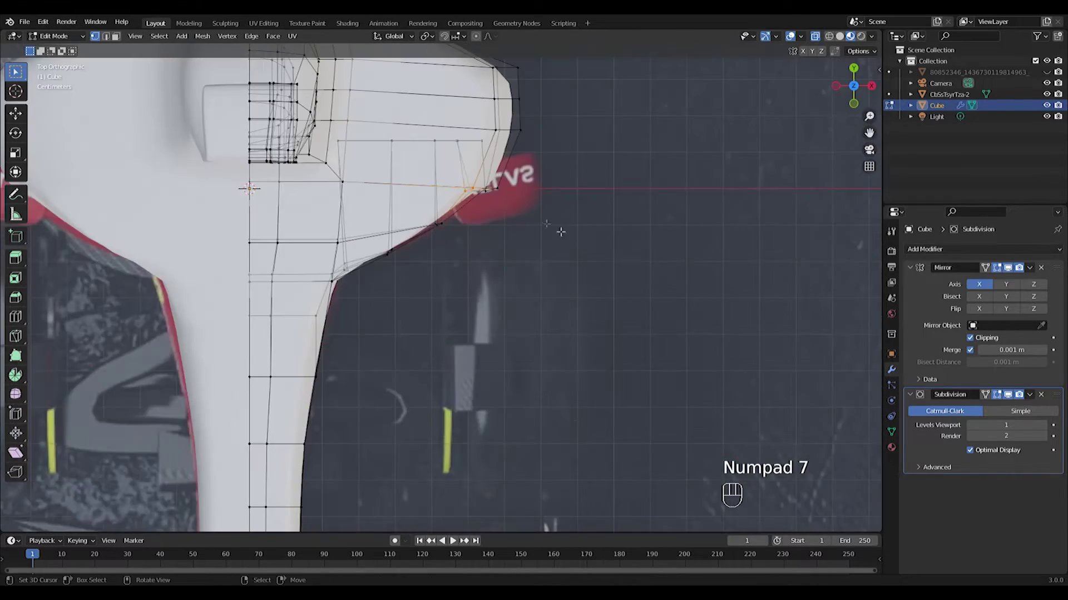
{"action": "middle_click_drag", "start_coordinate": [511, 196], "coordinate": [535, 346]}
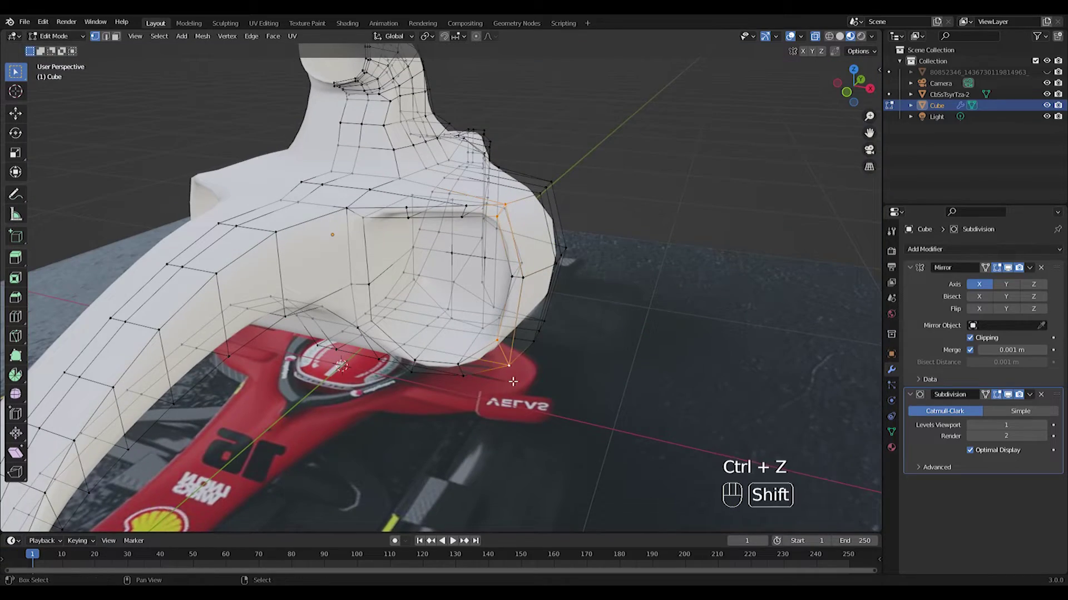
Step: Move the sidepod intake's outer corner vertices against the top reference and check the resulting shape from the side
{"action": "key", "text": "KP_7"}
{"action": "key", "text": "g"}
{"action": "left_click", "coordinate": [501, 322]}
{"action": "middle_click_drag", "start_coordinate": [501, 322], "coordinate": [511, 217]}
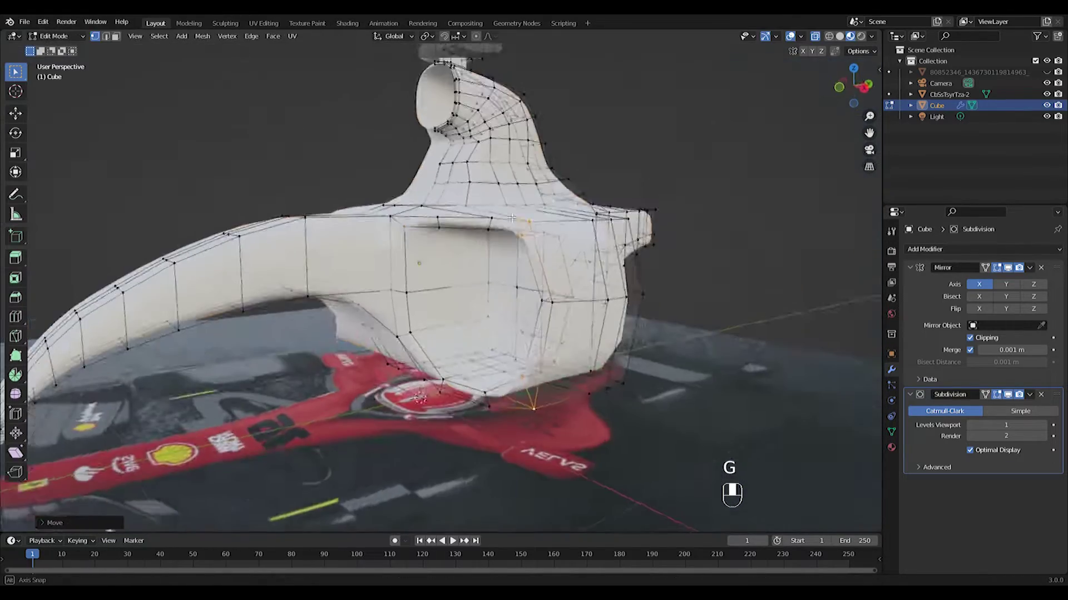
{"action": "key", "text": "Tab"}
{"action": "middle_click_drag", "start_coordinate": [665, 370], "coordinate": [631, 319]}
{"action": "scroll", "coordinate": [632, 319], "scroll_direction": "up", "scroll_amount": 3}
Step: Try moving individual vertices around the sidepod intake's lower edge in perspective and undo each move
{"action": "key", "text": "Tab"}
{"action": "middle_click_drag", "start_coordinate": [461, 400], "coordinate": [569, 466]}
{"action": "right_click_drag", "start_coordinate": [520, 436], "coordinate": [525, 440]}
{"action": "key", "text": "ctrl+z"}
{"action": "right_click_drag", "start_coordinate": [527, 442], "coordinate": [526, 474]}
{"action": "key", "text": "ctrl+z"}
{"action": "right_click_drag", "start_coordinate": [461, 482], "coordinate": [478, 445]}
{"action": "key", "text": "ctrl+z"}
{"action": "middle_click_drag", "start_coordinate": [592, 469], "coordinate": [585, 433]}
Step: Undo the last vertex change and reposition the intake's lower edge vertices in the front view
{"action": "key", "text": "KP_1"}
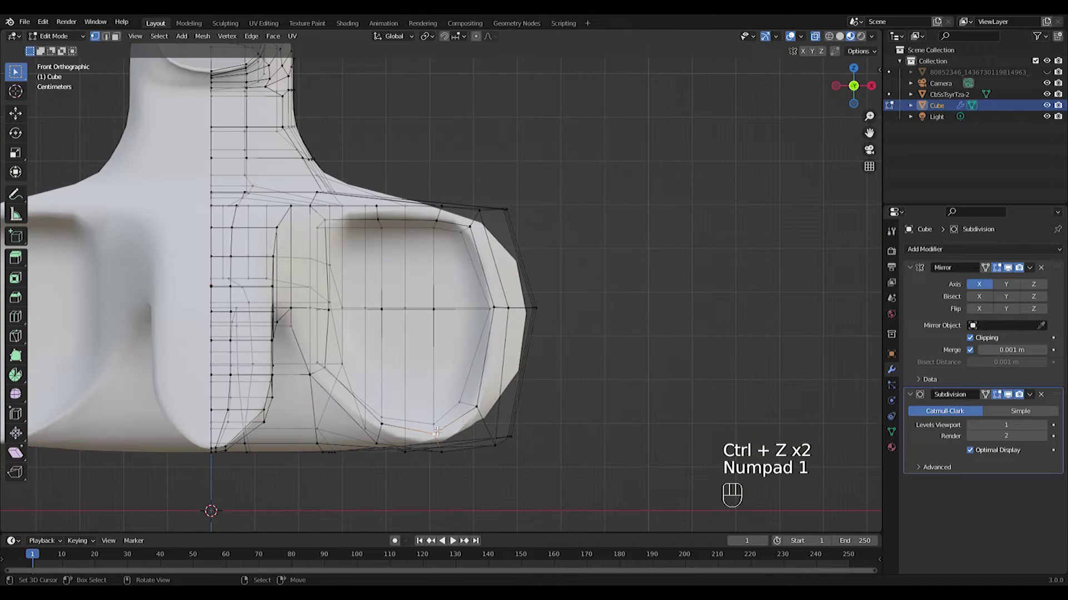
{"action": "key", "text": "ctrl+z"}
{"action": "right_click_drag", "start_coordinate": [443, 431], "coordinate": [472, 404]}
{"action": "key", "text": "Tab"}
{"action": "mouse_move", "coordinate": [481, 412]}
{"action": "middle_mouse_down"}
{"action": "mouse_move", "coordinate": [462, 446]}
{"action": "mouse_move", "coordinate": [504, 460]}
{"action": "mouse_move", "coordinate": [520, 413]}
{"action": "mouse_move", "coordinate": [497, 421]}
{"action": "middle_mouse_up"}
{"action": "scroll", "coordinate": [517, 413], "scroll_direction": "down", "scroll_amount": 2}
Step: Move the nose tip vertices along Y to reach the red tip in the top reference and inspect the nose
{"action": "key", "text": "KP_7"}
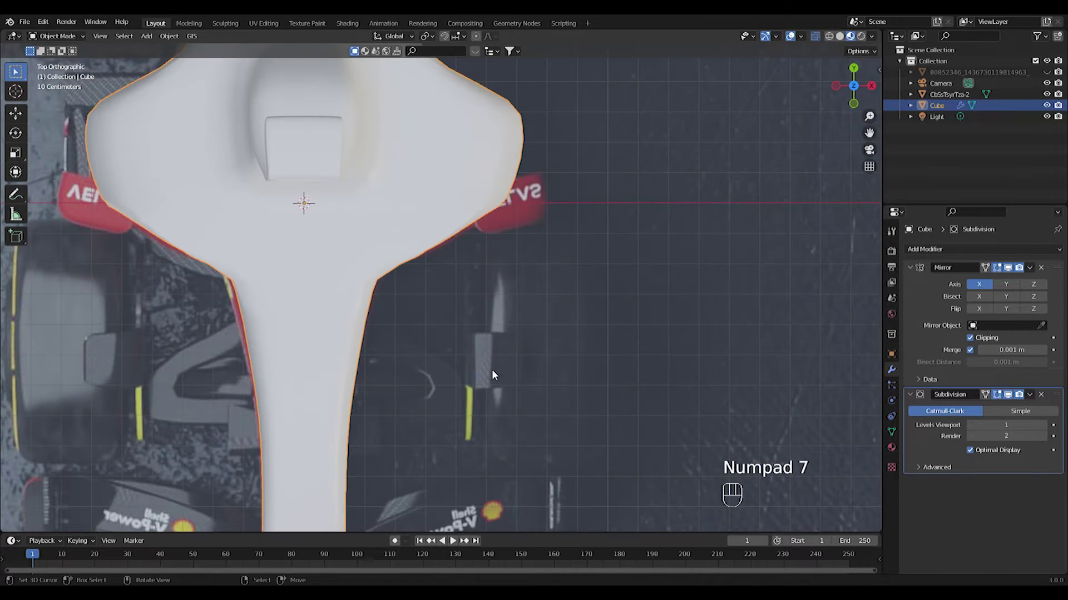
{"action": "middle_click_drag", "start_coordinate": [483, 342], "coordinate": [522, 118], "text": "shift"}
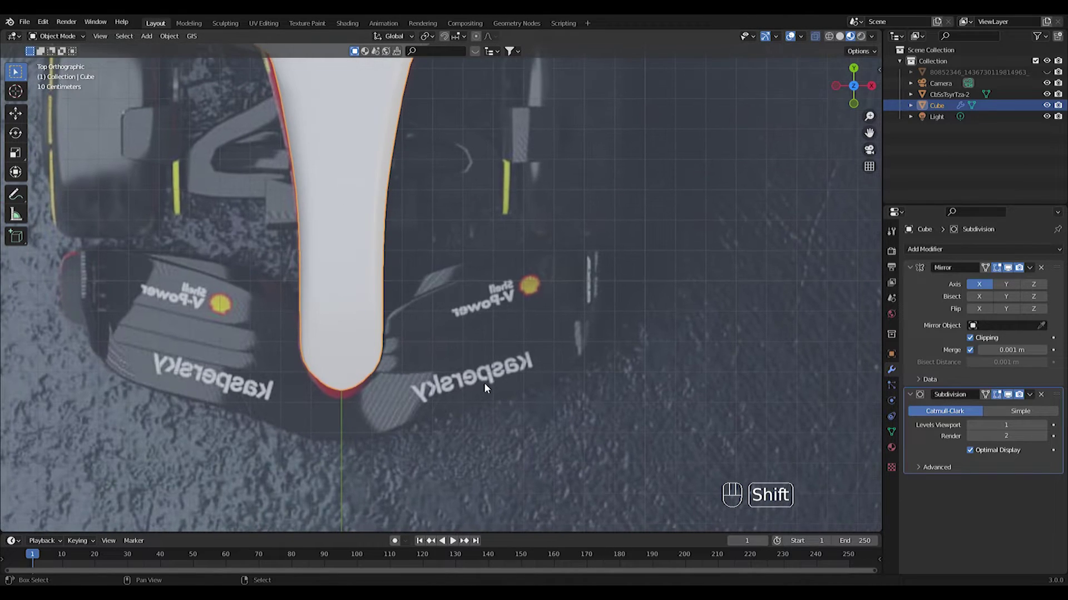
{"action": "key", "text": "Tab"}
{"action": "scroll", "coordinate": [403, 357], "scroll_direction": "up", "scroll_amount": 4}
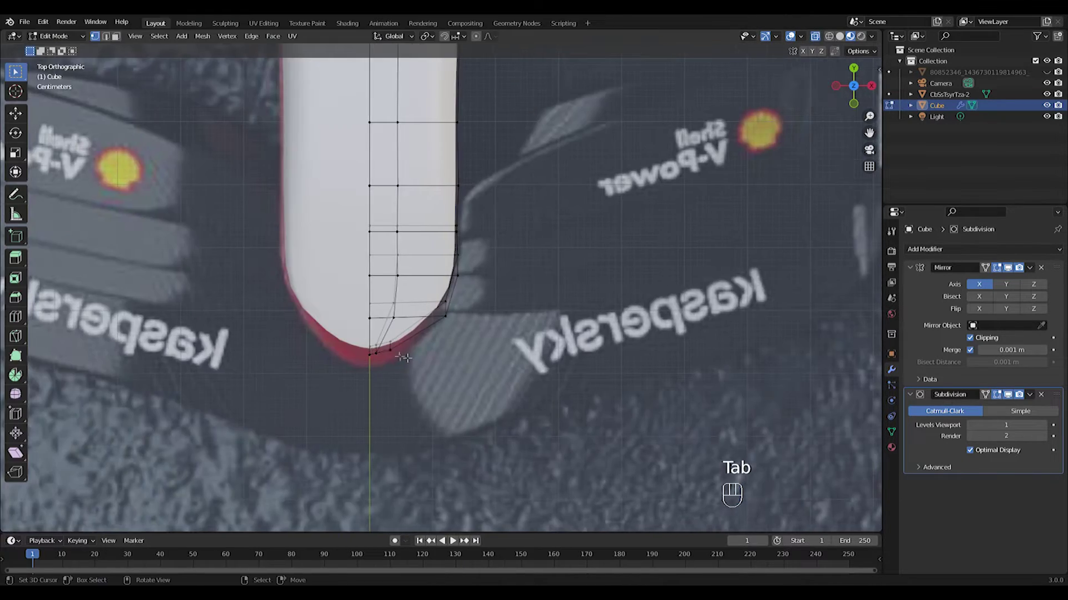
{"action": "key", "text": "g"}
{"action": "key", "text": "y"}
{"action": "left_click", "coordinate": [403, 392]}
{"action": "key", "text": "Tab"}
{"action": "middle_click_drag", "start_coordinate": [404, 392], "coordinate": [430, 255]}
{"action": "scroll", "coordinate": [431, 258], "scroll_direction": "down", "scroll_amount": 1}
{"action": "key", "text": "KP_3"}
{"action": "key", "text": "Tab"}
{"action": "key", "text": "Tab"}
Step: Add a cube for the front wing, scale it down and move it along Y to the nose tip
{"action": "key", "text": "KP_7"}
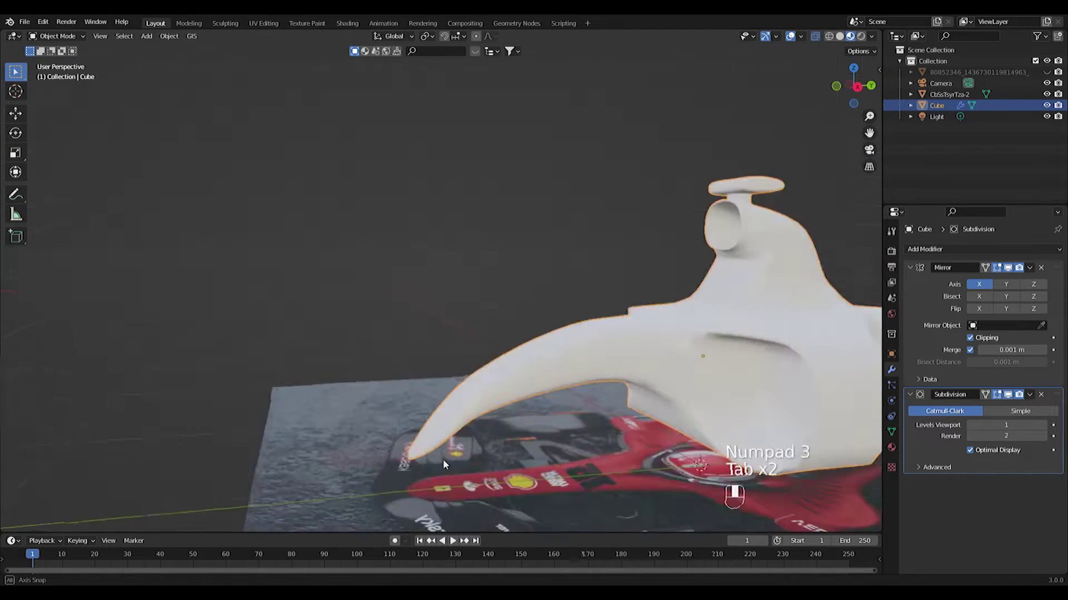
{"action": "key", "text": "shift+a"}
{"action": "mouse_move", "coordinate": [392, 149]}
{"action": "left_click", "coordinate": [462, 165]}
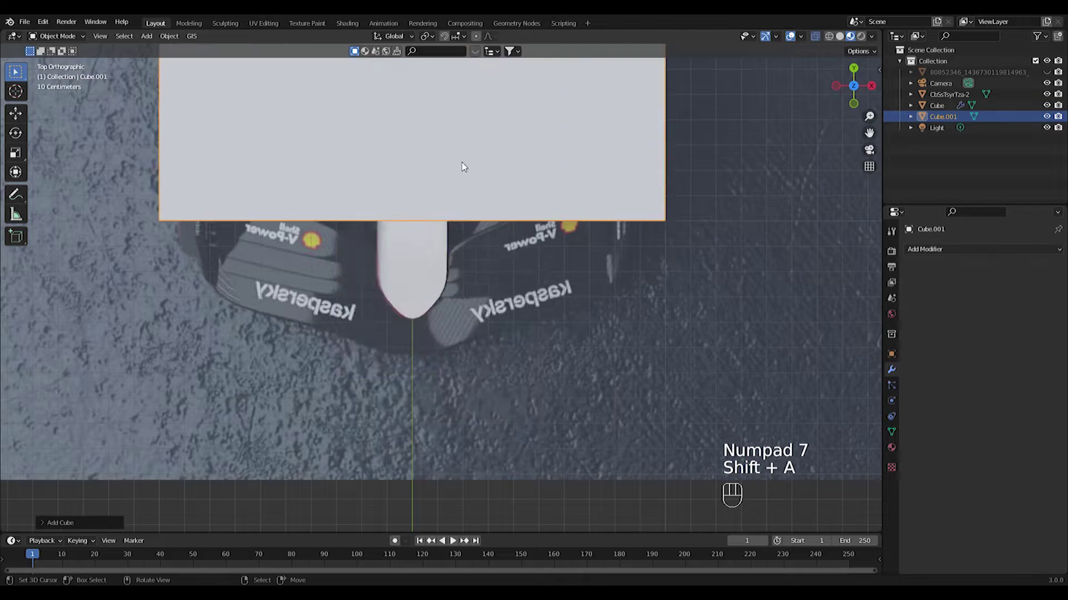
{"action": "scroll", "coordinate": [667, 247], "scroll_direction": "down", "scroll_amount": 3}
{"action": "key", "text": "s"}
{"action": "left_click", "coordinate": [475, 192]}
{"action": "key", "text": "g"}
{"action": "key", "text": "y"}
{"action": "left_click", "coordinate": [467, 357]}
{"action": "scroll", "coordinate": [460, 356], "scroll_direction": "up", "scroll_amount": 3}
{"action": "middle_click_drag", "start_coordinate": [461, 355], "coordinate": [472, 391], "text": "shift"}
Step: Scale the cube to about the nose's width and position it over the nose tip
{"action": "key", "text": "s"}
{"action": "left_click", "coordinate": [513, 277]}
{"action": "scroll", "coordinate": [461, 254], "scroll_direction": "up", "scroll_amount": 4}
{"action": "key", "text": "s"}
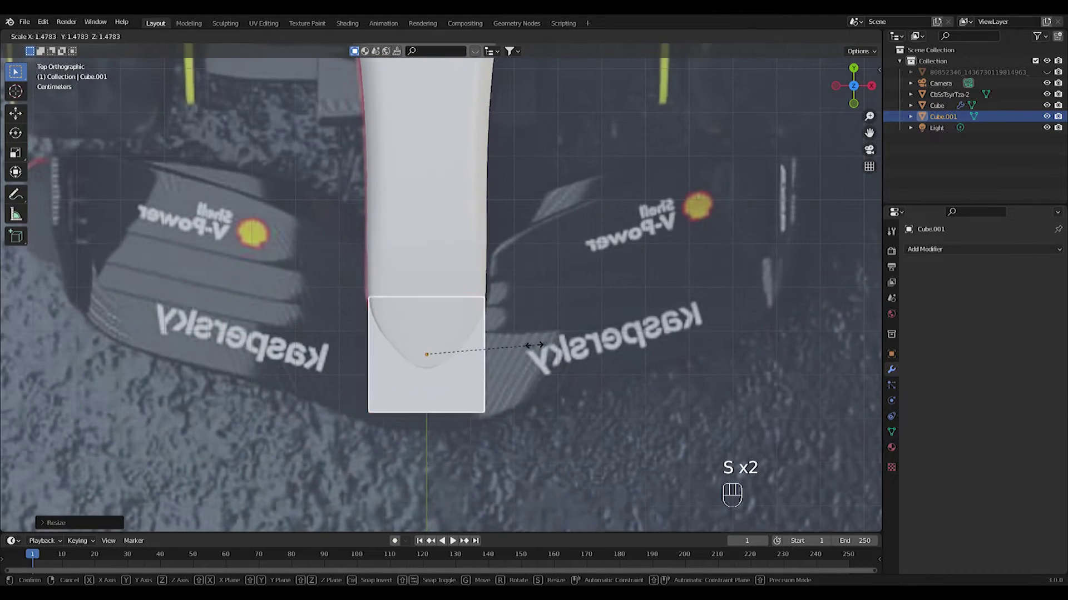
{"action": "left_click", "coordinate": [505, 362]}
{"action": "key", "text": "Tab"}
{"action": "key", "text": "Tab"}
{"action": "key", "text": "g"}
{"action": "left_click", "coordinate": [502, 337]}
Step: Halve the cube at its centre line and add a Mirror modifier on X with clipping enabled
{"action": "key", "text": "Tab"}
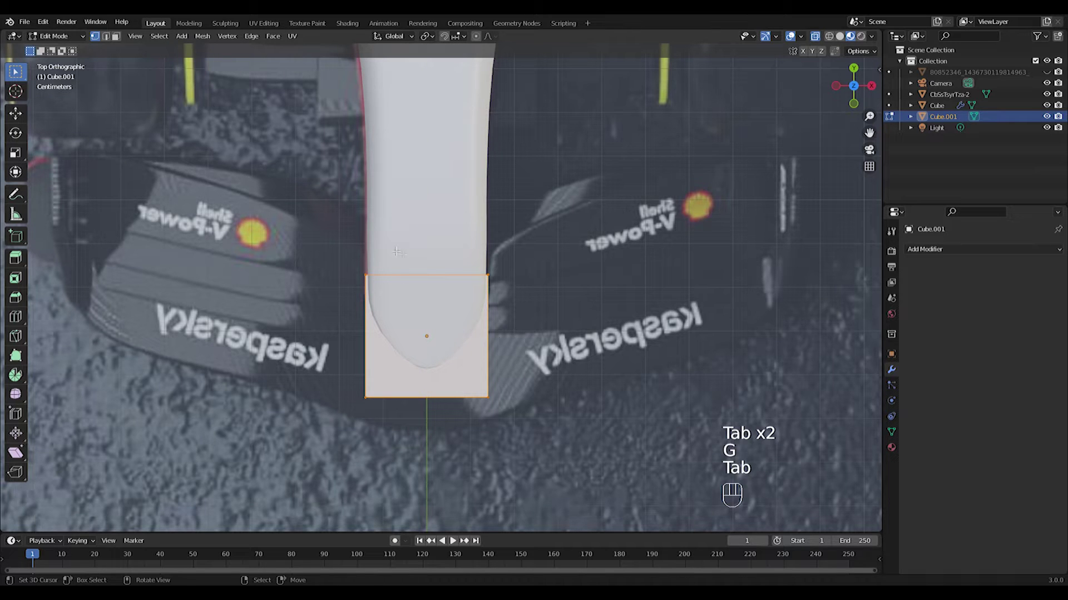
{"action": "left_click", "coordinate": [439, 302]}
{"action": "right_click", "coordinate": [439, 302]}
{"action": "key", "text": "Delete"}
{"action": "left_click", "coordinate": [378, 412]}
{"action": "left_click", "coordinate": [937, 251]}
{"action": "left_click", "coordinate": [839, 379]}
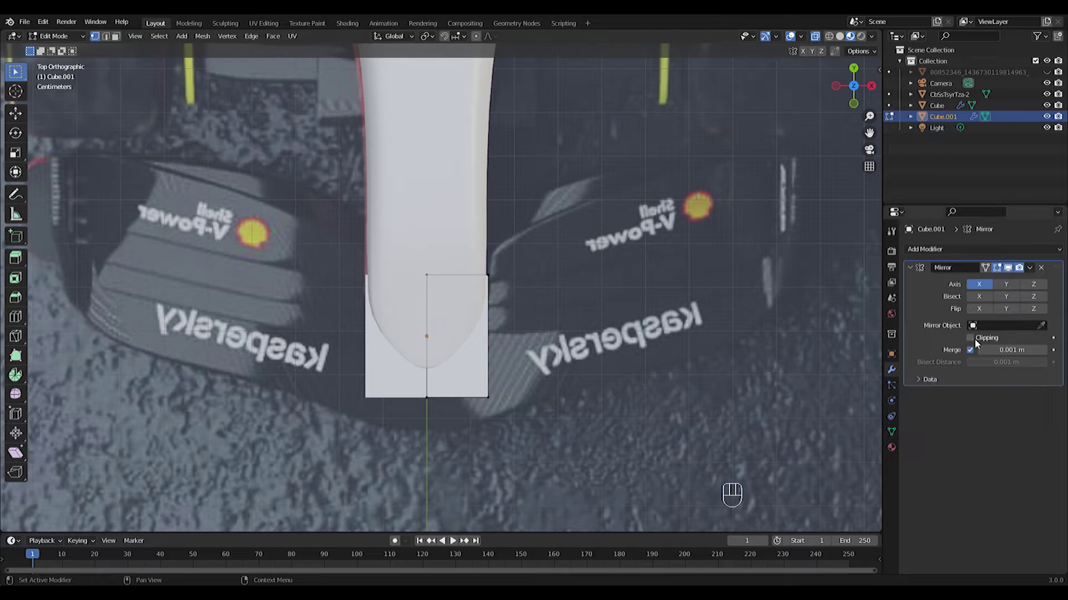
Step: Fit the half-cube's rear, side and front edges to the wing's centre section, setting its outer front corner slightly back along Y
{"action": "key", "text": "g"}
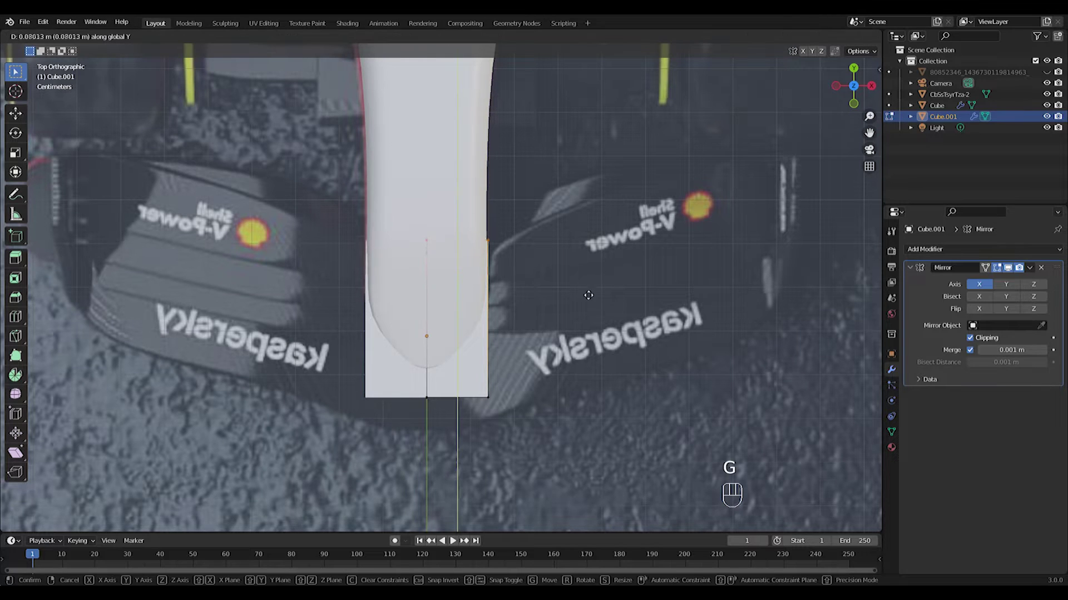
{"action": "key", "text": "x"}
{"action": "left_click", "coordinate": [551, 417]}
{"action": "left_click_drag", "start_coordinate": [514, 421], "coordinate": [412, 371]}
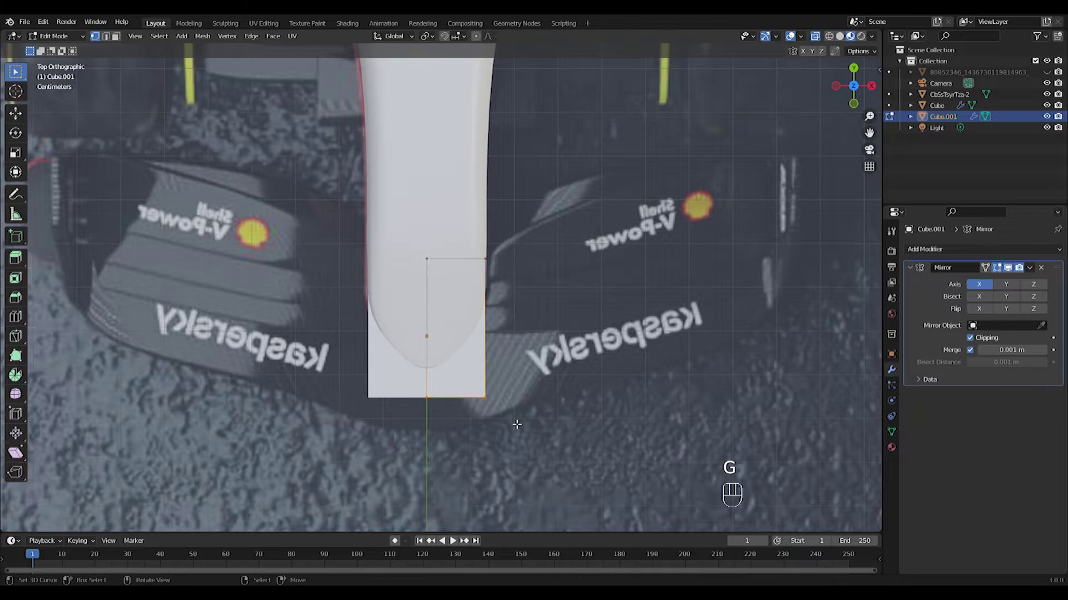
{"action": "key", "text": "g"}
{"action": "key", "text": "y"}
{"action": "left_click", "coordinate": [518, 453]}
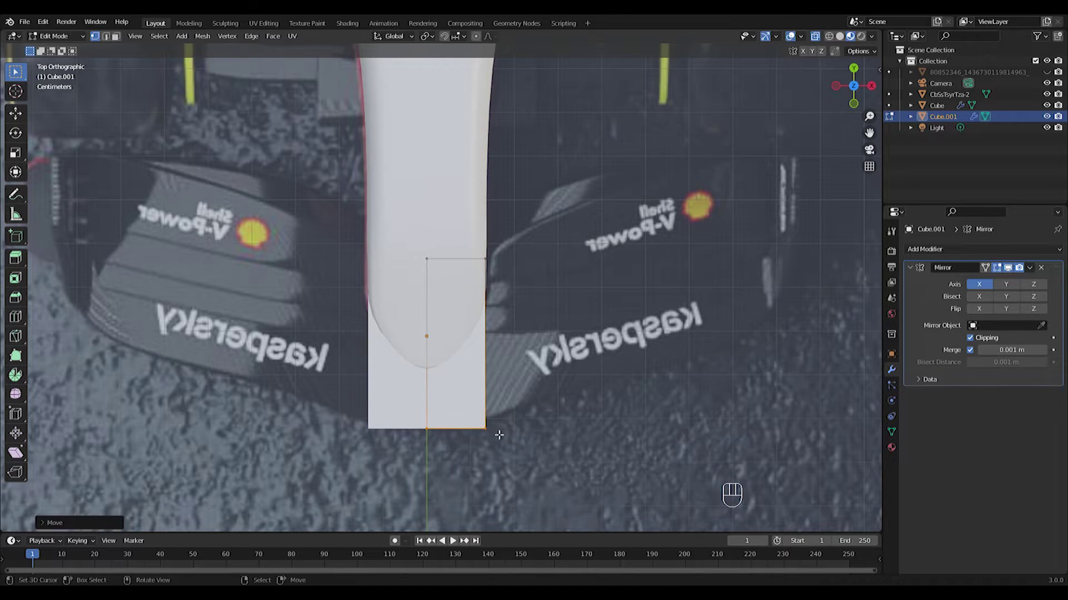
{"action": "key", "text": "g"}
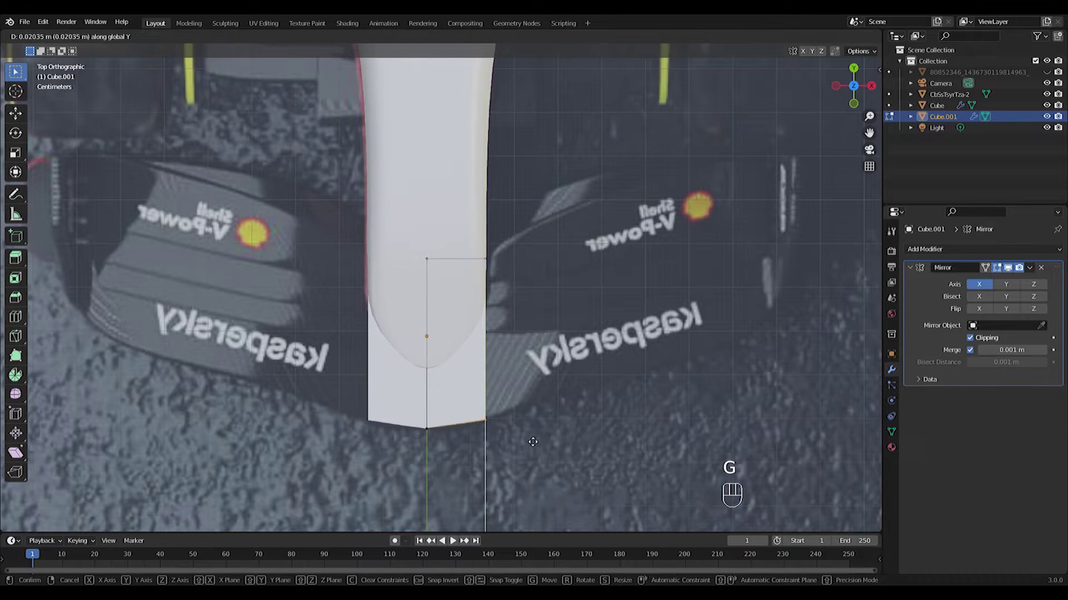
{"action": "left_click", "coordinate": [533, 442]}
Step: Add a Subdivision Surface modifier and extrude the block's side face out to the front wing's tip in the reference
{"action": "left_click", "coordinate": [931, 250]}
{"action": "left_click", "coordinate": [850, 452]}
{"action": "middle_click_drag", "start_coordinate": [575, 351], "coordinate": [442, 369], "text": "shift"}
{"action": "key", "text": "e"}
{"action": "left_click", "coordinate": [735, 313]}
{"action": "key", "text": "g"}
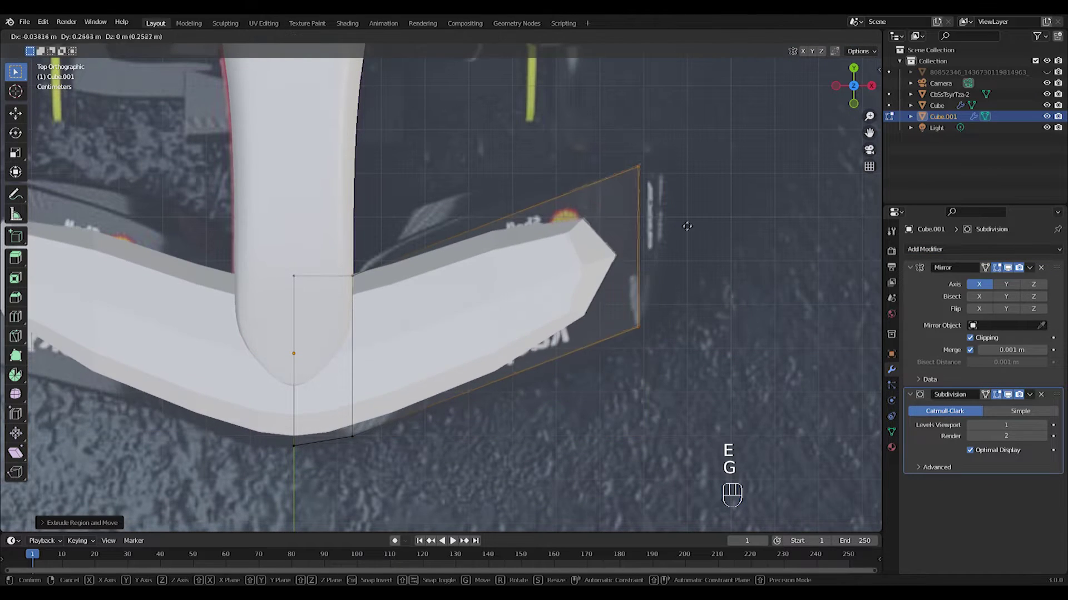
{"action": "left_click", "coordinate": [688, 226]}
Step: Add a loop cut to the wing's inner part and move its rear vertices about 0.10 m backward along Y
{"action": "middle_click_drag", "start_coordinate": [341, 251], "coordinate": [389, 211], "text": "shift"}
{"action": "key", "text": "ctrl+r"}
{"action": "left_click", "coordinate": [473, 217]}
{"action": "left_click", "coordinate": [397, 228]}
{"action": "left_click_drag", "start_coordinate": [427, 196], "coordinate": [488, 252]}
{"action": "key", "text": "g"}
{"action": "key", "text": "y"}
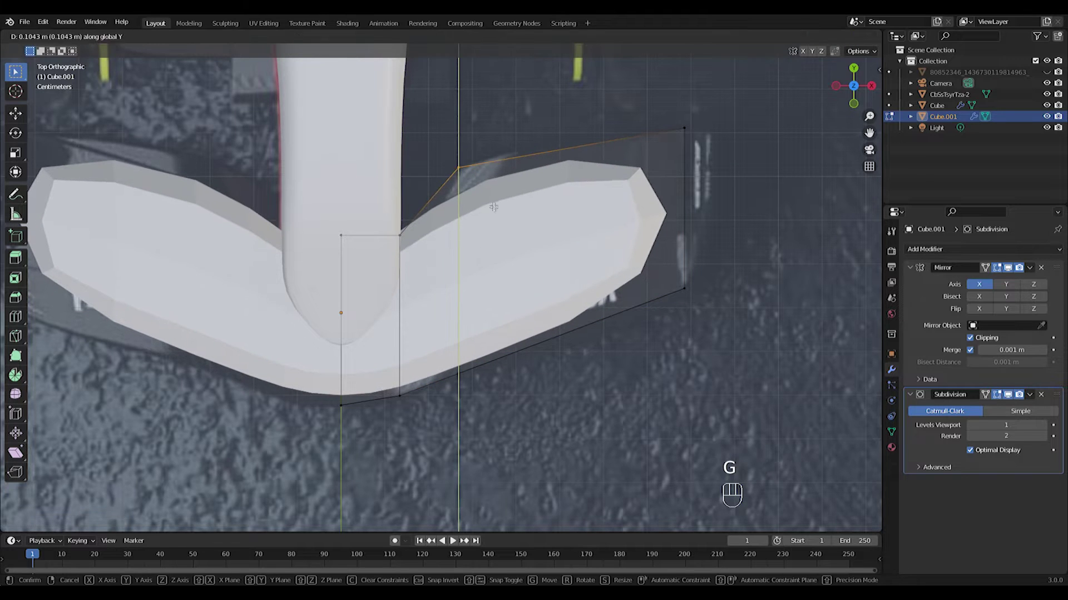
{"action": "left_click", "coordinate": [483, 206]}
{"action": "left_click_drag", "start_coordinate": [486, 346], "coordinate": [440, 418]}
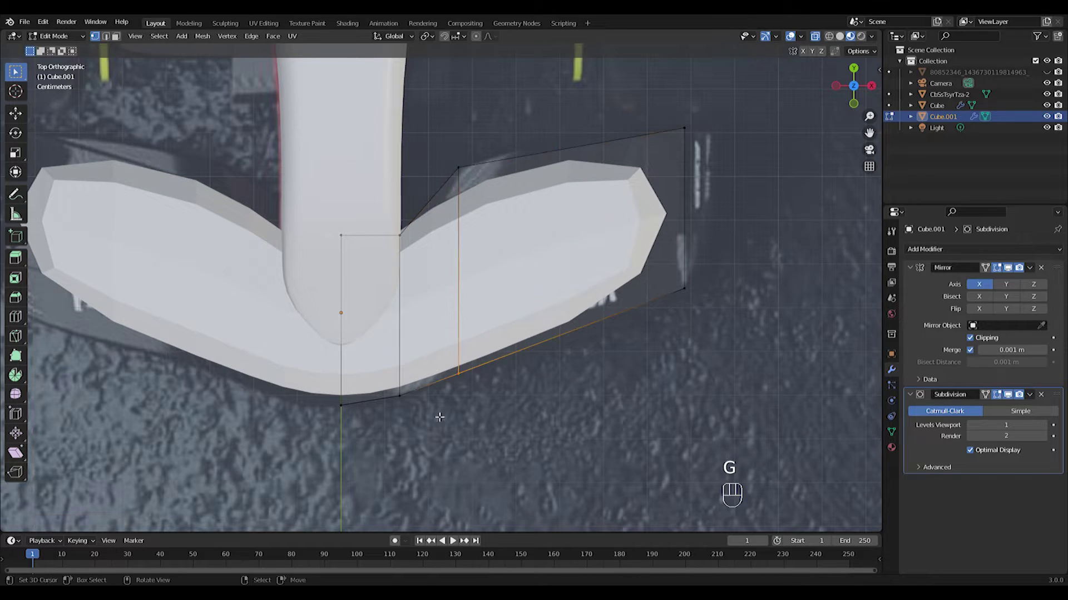
Step: Add a loop cut between the nose side and the previous cut and move its rear vertices onto the reference curve
{"action": "left_click", "coordinate": [433, 205]}
{"action": "key", "text": "g"}
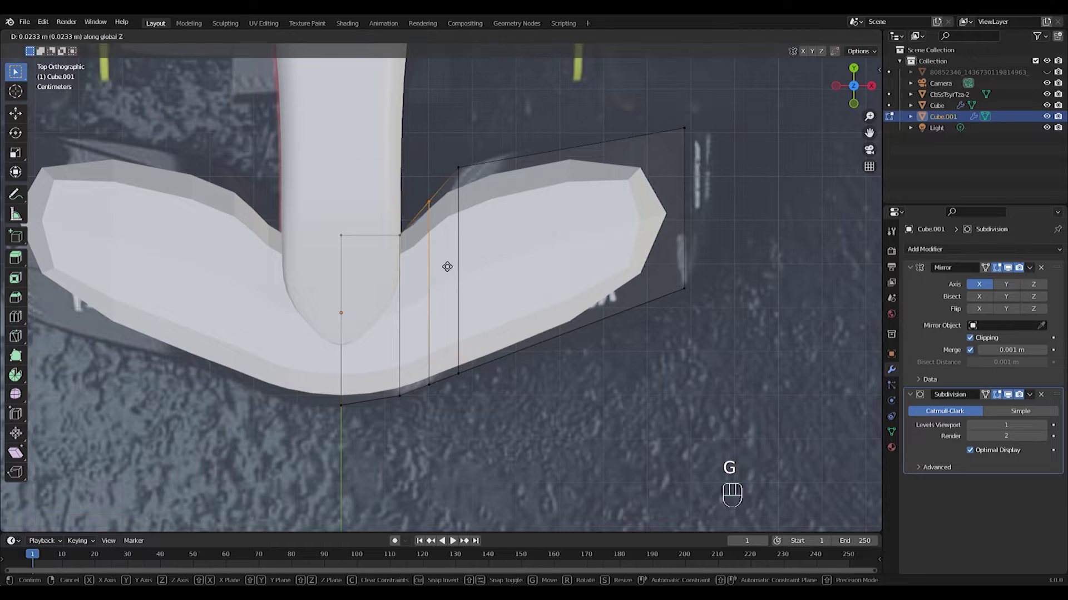
{"action": "left_click", "coordinate": [449, 240]}
Step: Add a loop cut on each side of the middle cut and move their rear vertices to smooth the wing's inner curve
{"action": "key", "text": "ctrl+r"}
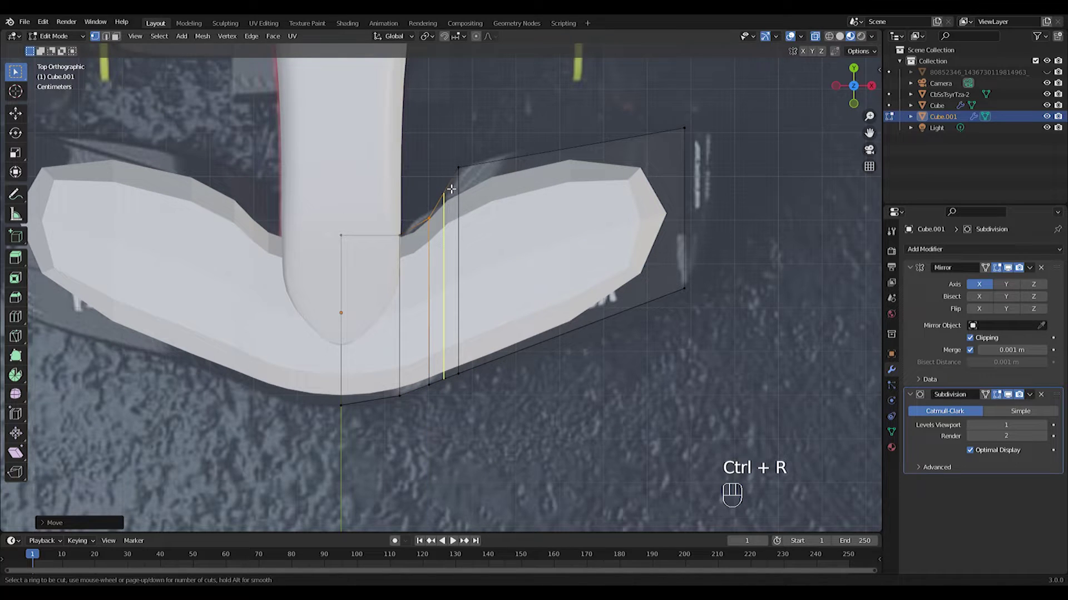
{"action": "left_click", "coordinate": [451, 189]}
{"action": "left_click", "coordinate": [451, 179]}
{"action": "key", "text": "ctrl+r"}
{"action": "left_click", "coordinate": [413, 221]}
{"action": "left_click", "coordinate": [412, 219]}
{"action": "left_click_drag", "start_coordinate": [405, 211], "coordinate": [425, 239]}
{"action": "key", "text": "g"}
{"action": "left_click", "coordinate": [425, 239]}
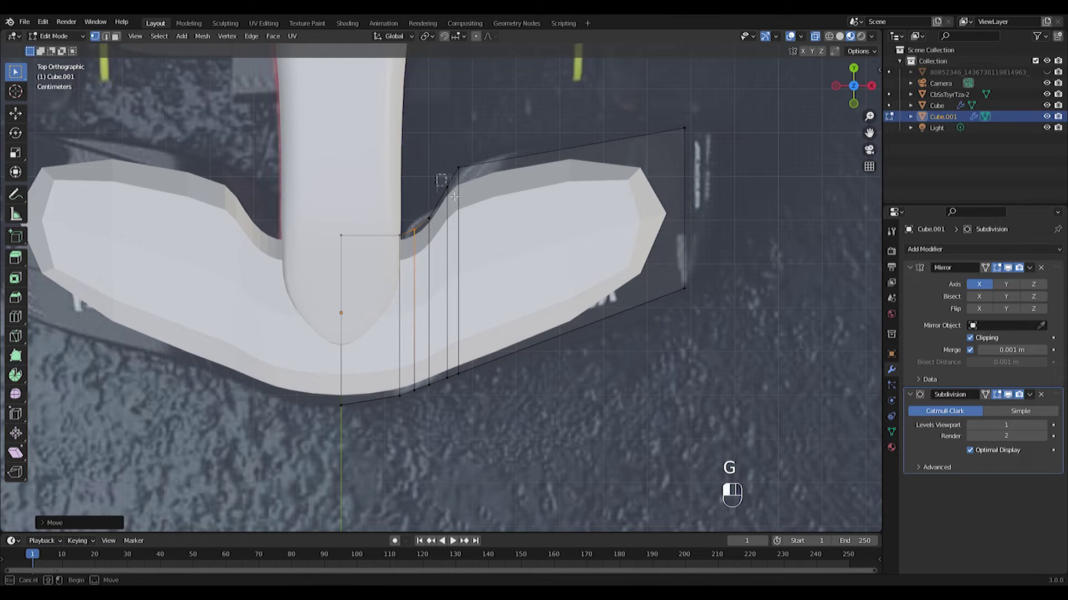
{"action": "key", "text": "g"}
{"action": "key", "text": "y"}
{"action": "left_click", "coordinate": [460, 216]}
Step: Add a loop cut through the wing's centre section and move its front vertices forward along Y
{"action": "scroll", "coordinate": [425, 419], "scroll_direction": "up", "scroll_amount": 1}
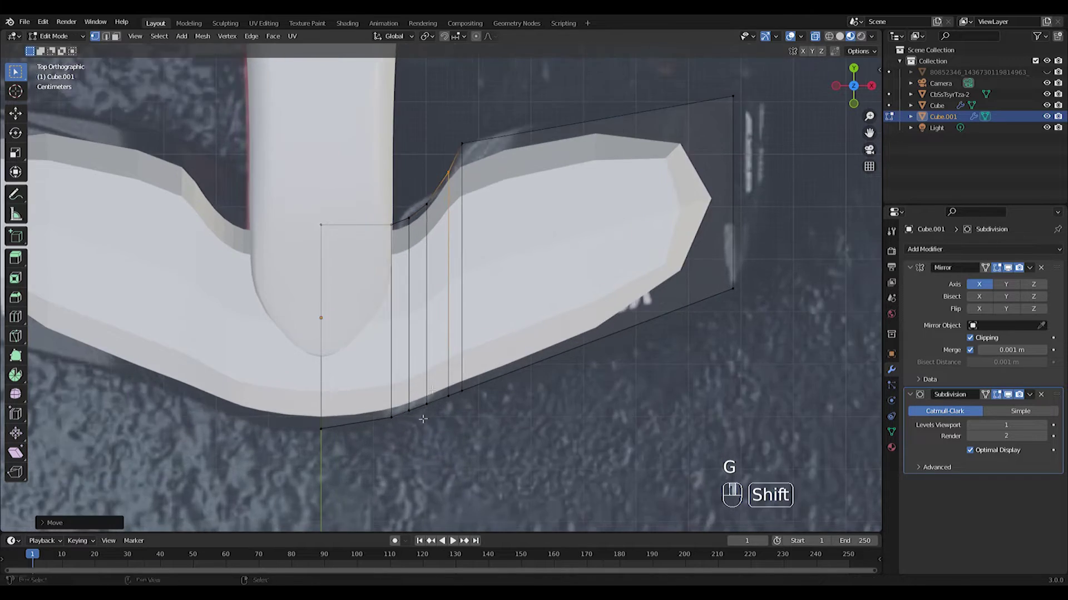
{"action": "middle_click_drag", "start_coordinate": [425, 420], "coordinate": [495, 285], "text": "shift"}
{"action": "scroll", "coordinate": [451, 232], "scroll_direction": "up", "scroll_amount": 2}
{"action": "middle_click_drag", "start_coordinate": [445, 229], "coordinate": [439, 337], "text": "shift"}
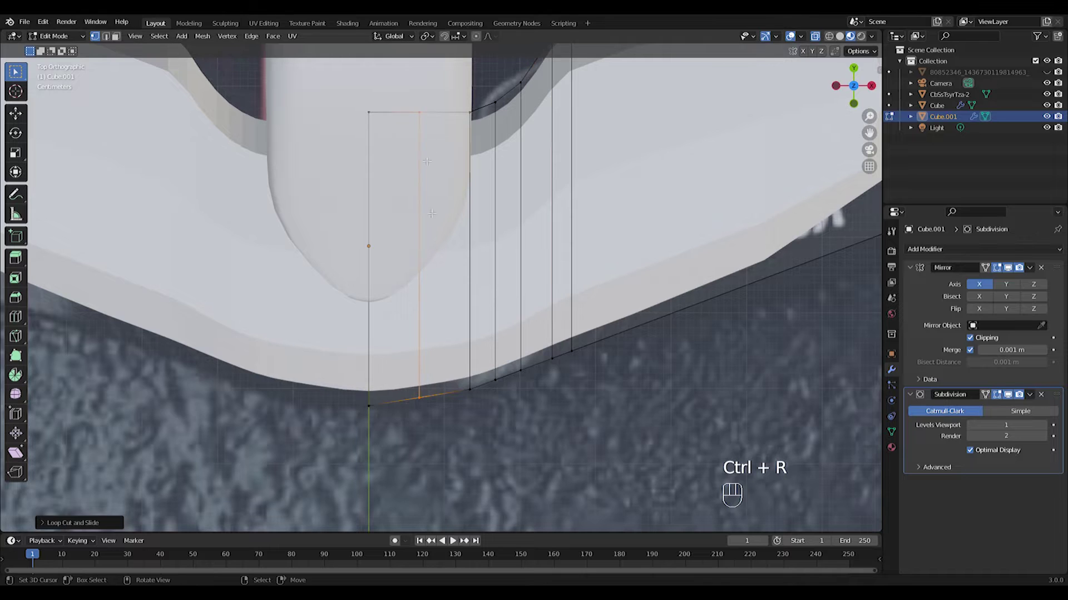
{"action": "left_click_drag", "start_coordinate": [438, 416], "coordinate": [439, 417]}
{"action": "key", "text": "g"}
{"action": "key", "text": "y"}
{"action": "left_click", "coordinate": [444, 442]}
Step: Adjust the front vertices nearest the centre line along Y to round the middle of the wing's leading edge
{"action": "left_click_drag", "start_coordinate": [354, 384], "coordinate": [427, 447]}
{"action": "key", "text": "g"}
{"action": "left_click", "coordinate": [395, 446]}
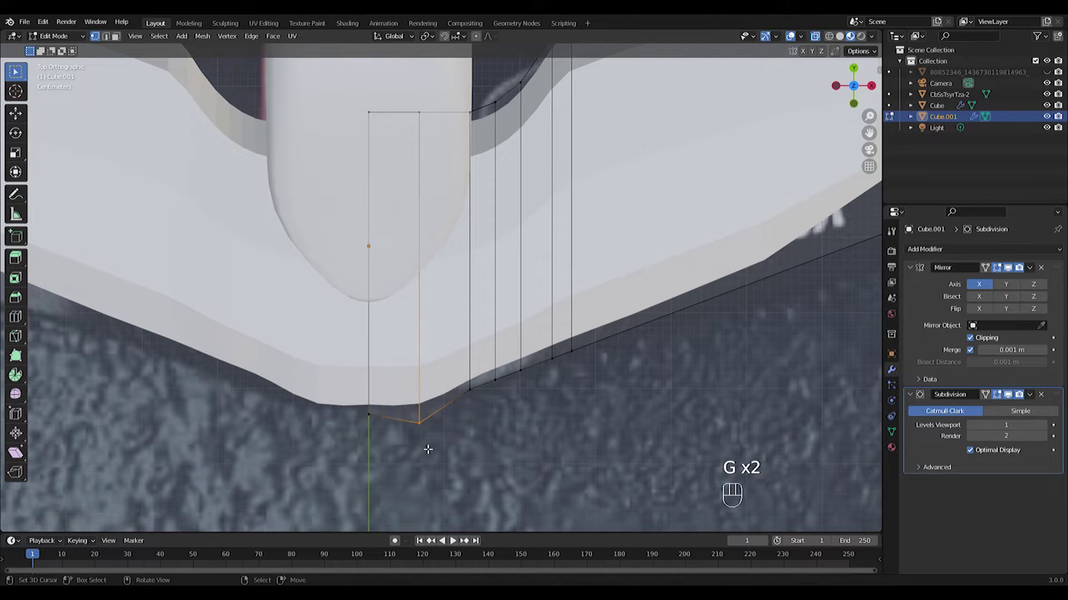
{"action": "key", "text": "g"}
{"action": "middle_click", "coordinate": [428, 441]}
{"action": "left_click", "coordinate": [429, 435]}
Step: Shift the leading-edge vertices of the inner loops beside the nose to match the top reference
{"action": "left_click_drag", "start_coordinate": [495, 420], "coordinate": [622, 418]}
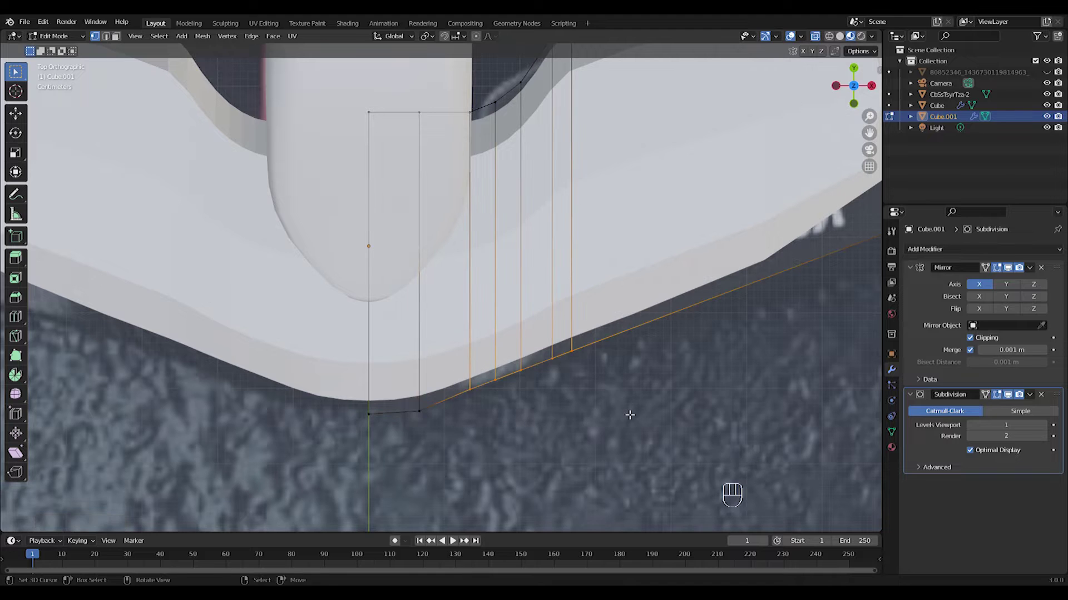
{"action": "key", "text": "g"}
{"action": "middle_click", "coordinate": [625, 421]}
{"action": "left_click", "coordinate": [618, 423]}
{"action": "middle_click_drag", "start_coordinate": [456, 363], "coordinate": [346, 378], "text": "shift"}
Step: Divide the wing's outer section with six evenly spaced loop cuts
{"action": "scroll", "coordinate": [469, 299], "scroll_direction": "down", "scroll_amount": 3}
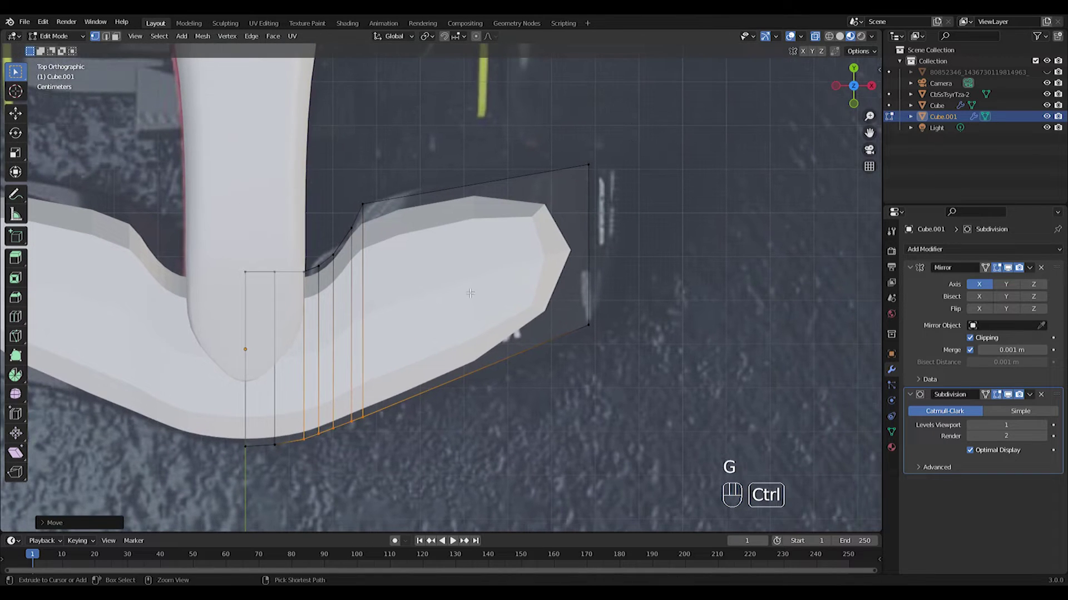
{"action": "left_click", "coordinate": [463, 204]}
{"action": "key", "text": "ctrl+z"}
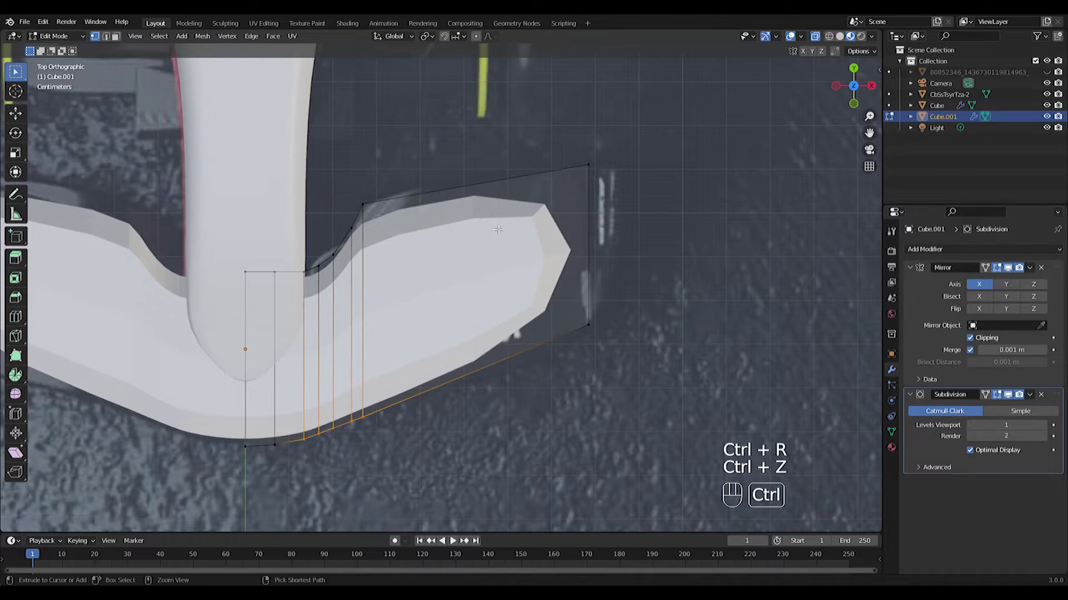
{"action": "scroll", "coordinate": [493, 223], "scroll_direction": "up", "scroll_amount": 1}
{"action": "left_click", "coordinate": [512, 333]}
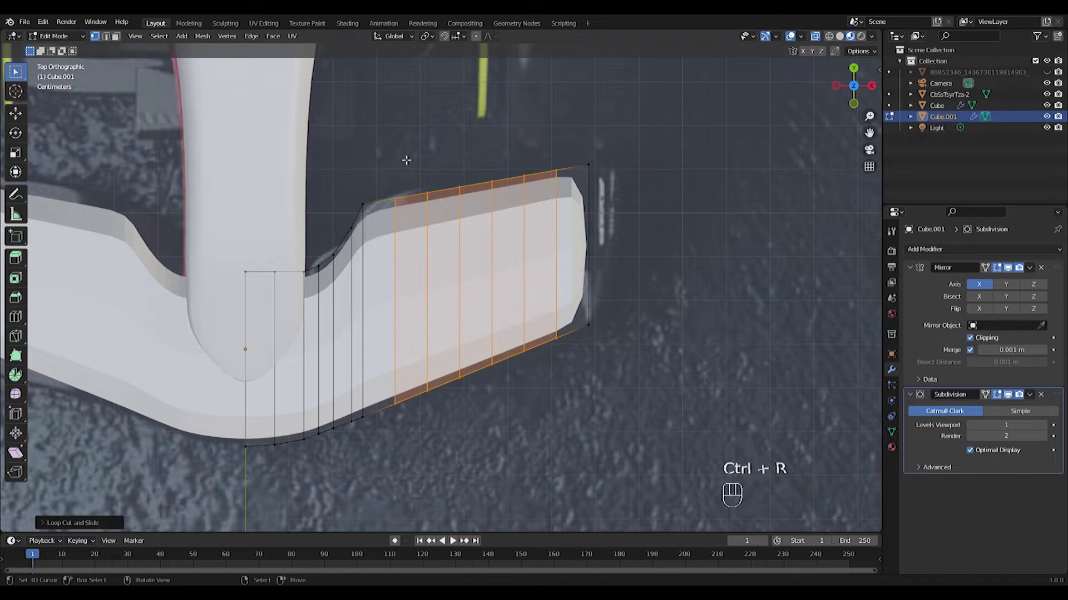
Step: Move the rear vertices of the outer section's innermost loops backward to follow the wing's trailing edge
{"action": "left_click_drag", "start_coordinate": [405, 159], "coordinate": [442, 207]}
{"action": "scroll", "coordinate": [442, 208], "scroll_direction": "up", "scroll_amount": 3}
{"action": "middle_click_drag", "start_coordinate": [439, 205], "coordinate": [471, 308], "text": "shift"}
{"action": "key", "text": "g"}
{"action": "key", "text": "g"}
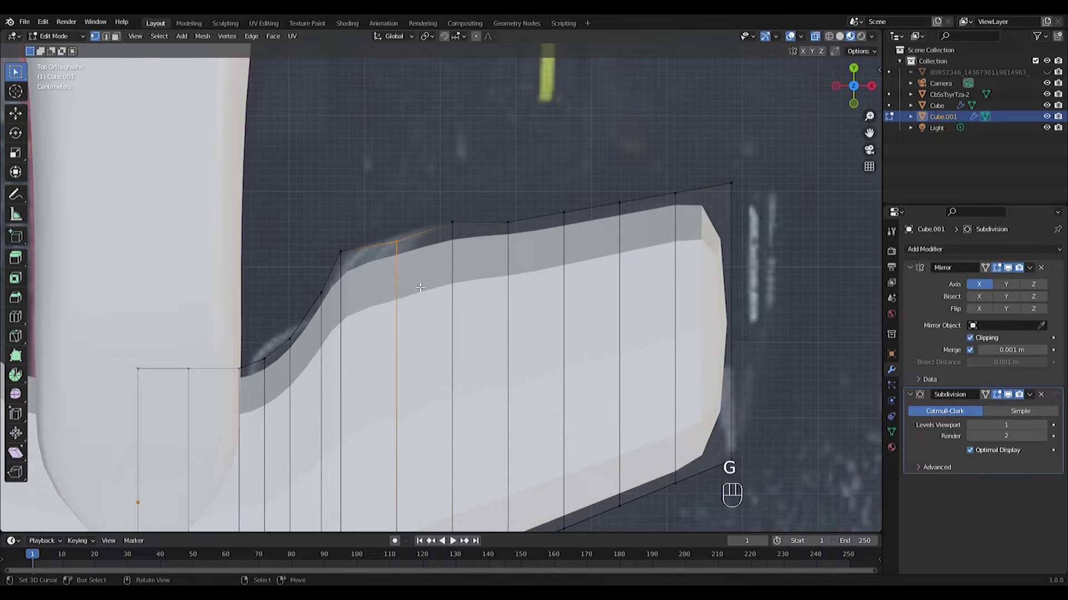
{"action": "left_click", "coordinate": [513, 250]}
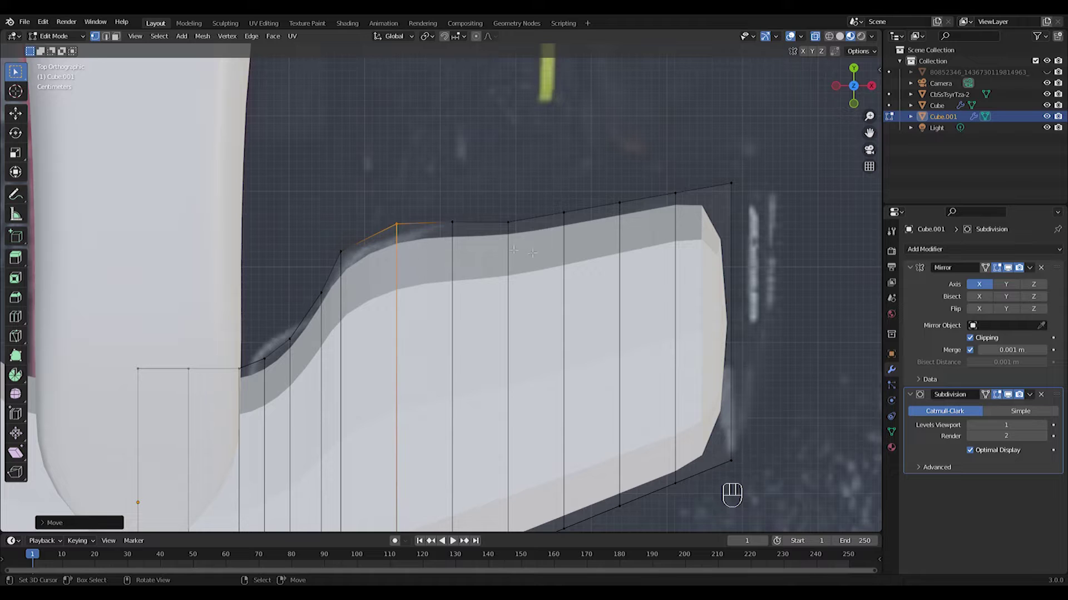
Step: Adjust the remaining trailing-edge vertices toward the wing tip along Y to follow the reference outline
{"action": "left_click_drag", "start_coordinate": [445, 240], "coordinate": [653, 243]}
{"action": "key", "text": "g"}
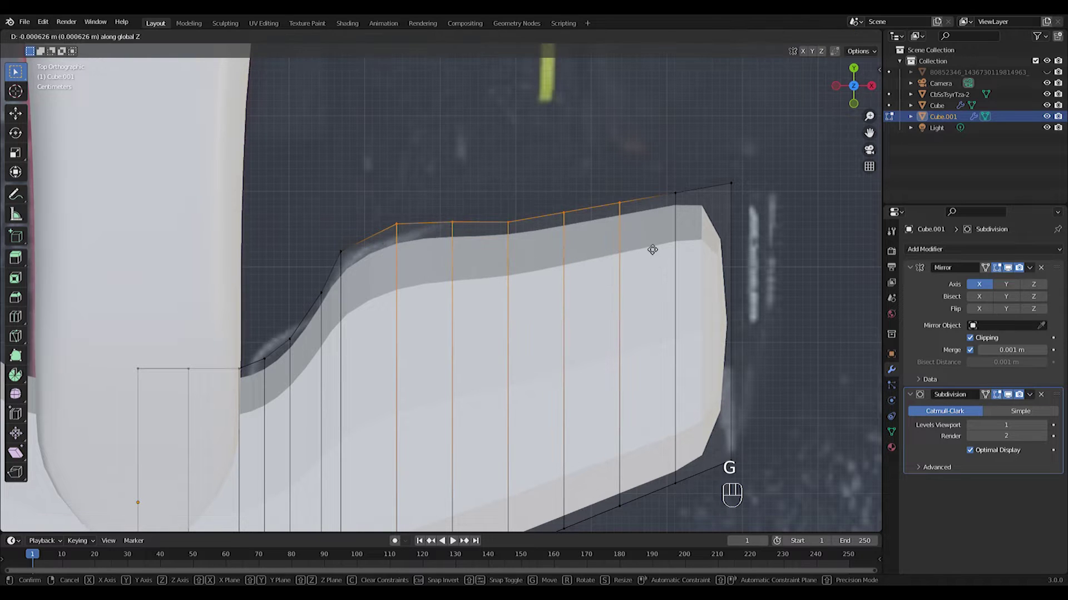
{"action": "left_click", "coordinate": [651, 249]}
{"action": "middle_click_drag", "start_coordinate": [651, 249], "coordinate": [513, 281], "text": "shift"}
{"action": "left_click", "coordinate": [542, 232]}
{"action": "key", "text": "g"}
{"action": "key", "text": "g"}
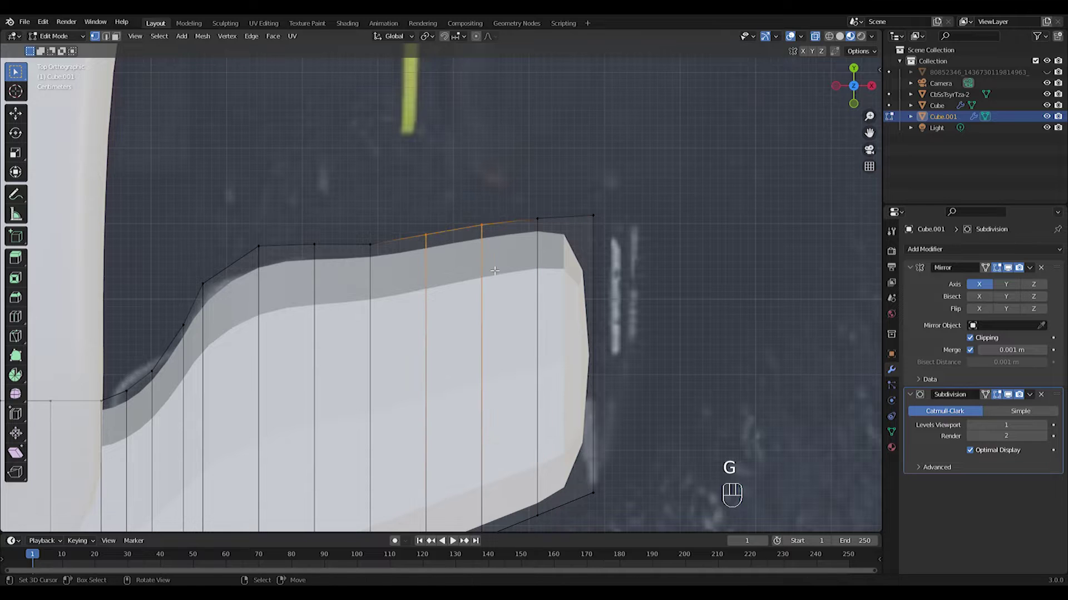
{"action": "key", "text": "y"}
{"action": "left_click", "coordinate": [499, 279]}
Step: Move the outer section's leading-edge vertices, except the tip corner, forward about 0.015 m along Y to match the reference
{"action": "middle_click_drag", "start_coordinate": [499, 279], "coordinate": [492, 127], "text": "shift"}
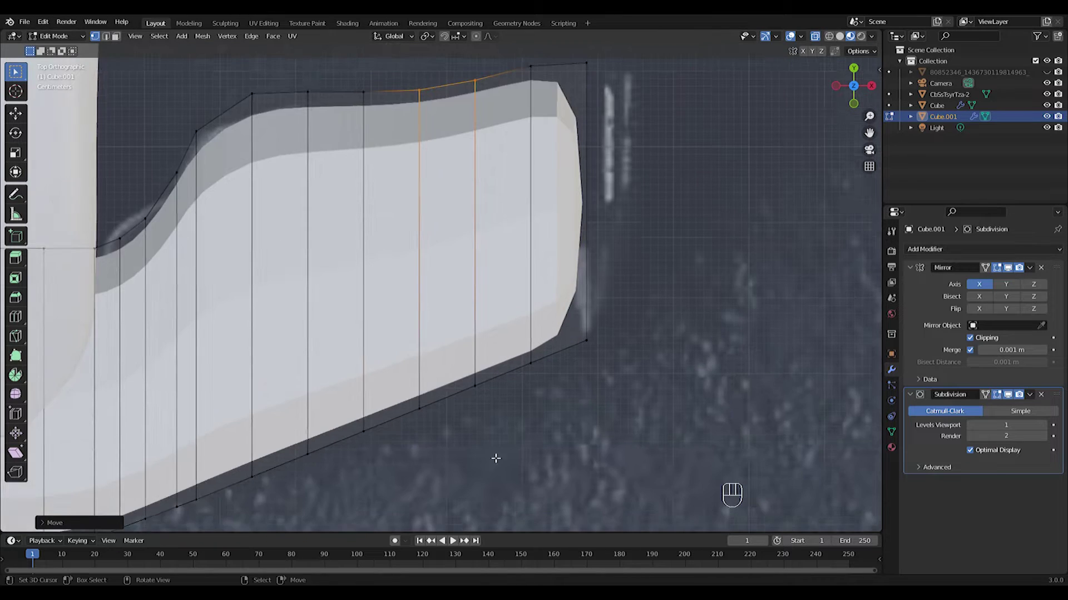
{"action": "middle_click_drag", "start_coordinate": [495, 458], "coordinate": [524, 312], "text": "shift"}
{"action": "scroll", "coordinate": [524, 312], "scroll_direction": "down", "scroll_amount": 5}
{"action": "scroll", "coordinate": [529, 309], "scroll_direction": "up", "scroll_amount": 1}
{"action": "middle_click_drag", "start_coordinate": [524, 266], "coordinate": [674, 283], "text": "shift"}
{"action": "left_click_drag", "start_coordinate": [665, 260], "coordinate": [681, 292]}
{"action": "left_click_drag", "start_coordinate": [536, 267], "coordinate": [673, 360]}
{"action": "left_click_drag", "start_coordinate": [547, 274], "coordinate": [667, 317]}
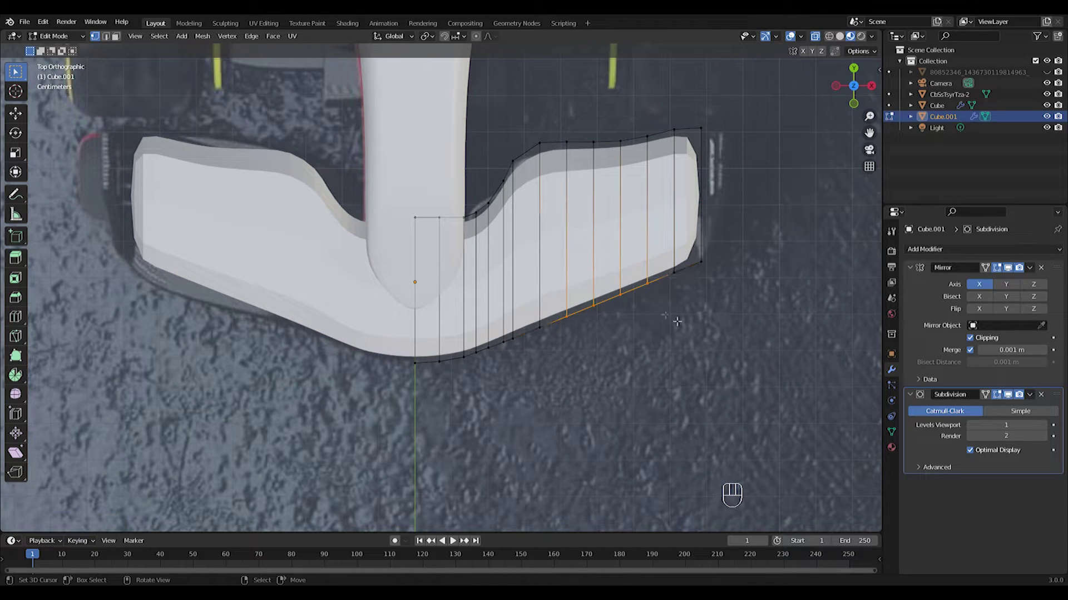
{"action": "left_click_drag", "start_coordinate": [685, 276], "coordinate": [689, 289], "text": "shift"}
{"action": "key", "text": "g"}
{"action": "key", "text": "y"}
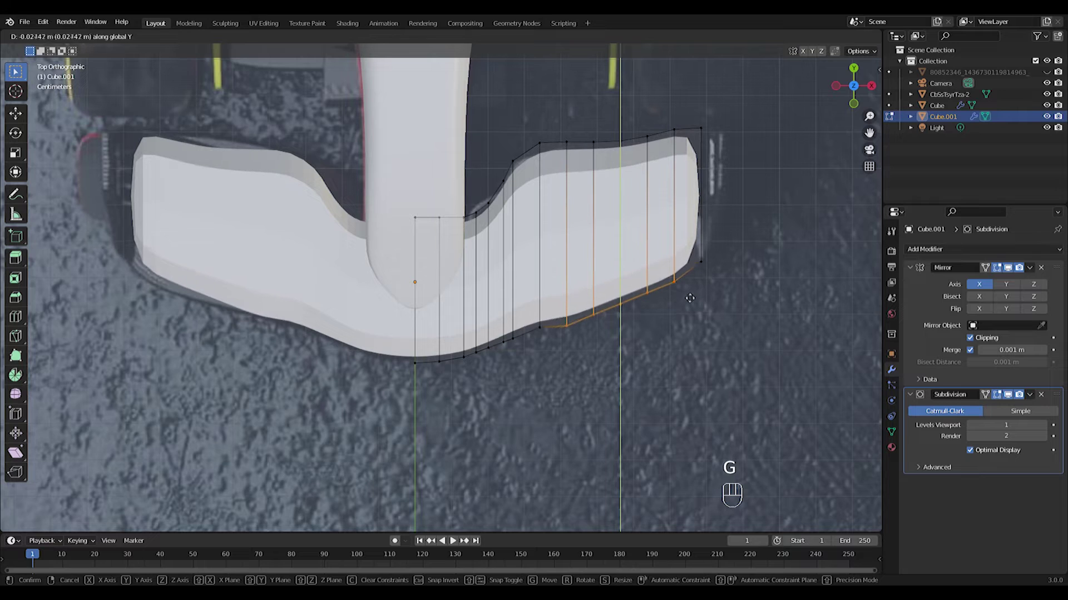
{"action": "right_click", "coordinate": [690, 299]}
{"action": "left_click_drag", "start_coordinate": [527, 315], "coordinate": [552, 347], "text": "shift"}
{"action": "key", "text": "g"}
{"action": "key", "text": "y"}
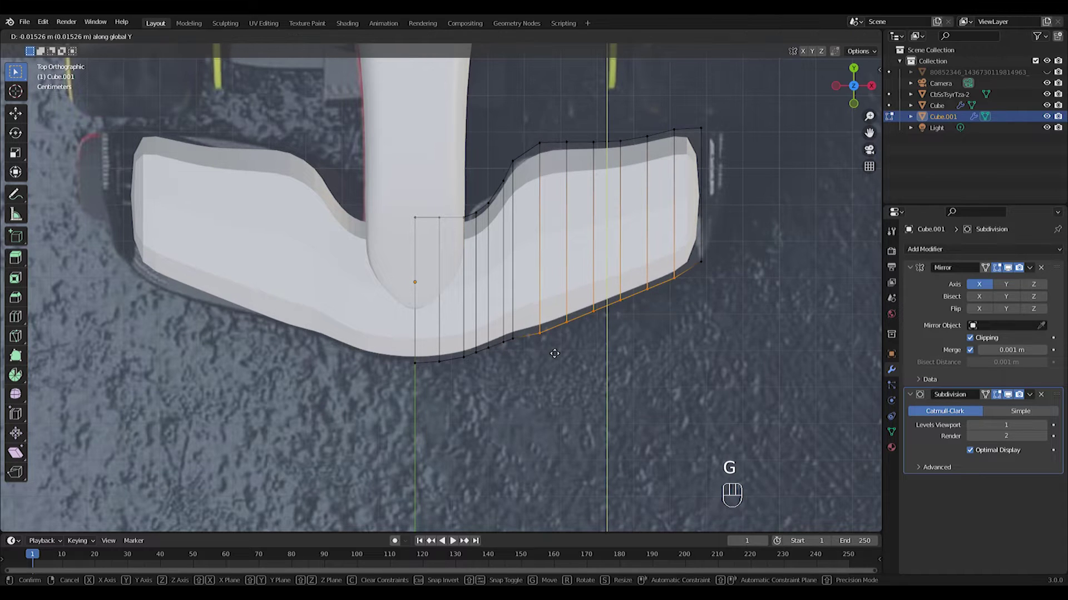
{"action": "left_click", "coordinate": [553, 353]}
Step: Shift the leading-edge vertices of the four outer loops forward, plus the single vertex just inboard of them, along Y
{"action": "left_click_drag", "start_coordinate": [679, 338], "coordinate": [667, 312]}
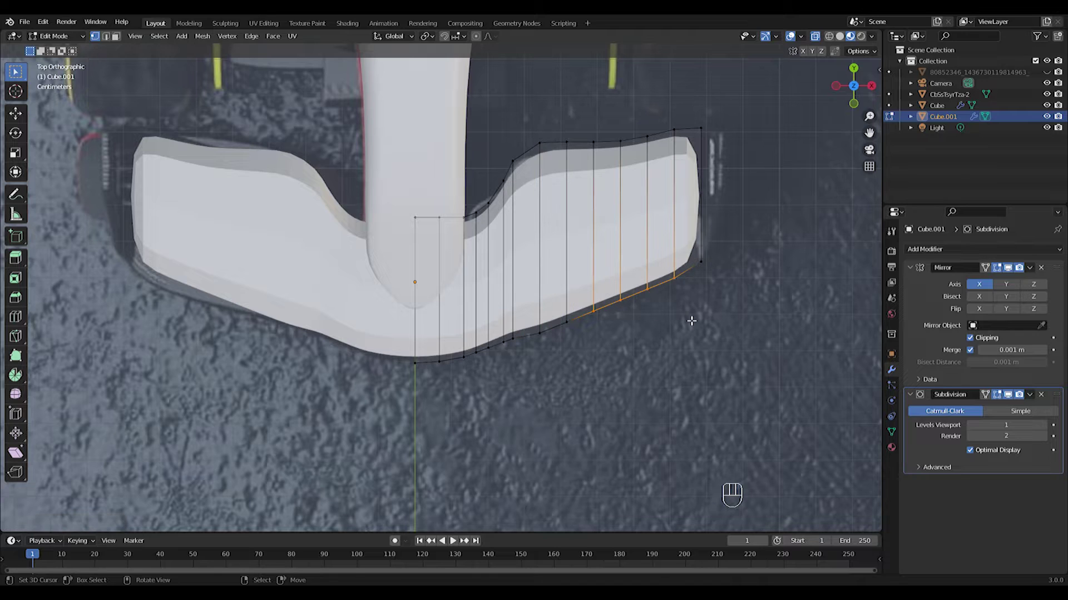
{"action": "key", "text": "g"}
{"action": "left_click", "coordinate": [660, 331]}
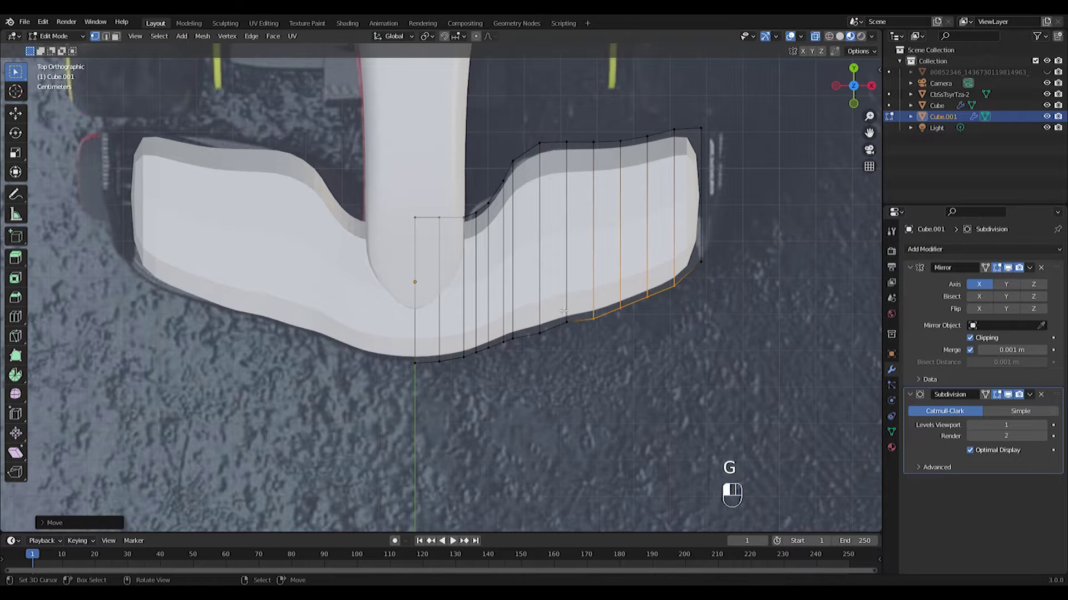
{"action": "key", "text": "g"}
{"action": "key", "text": "y"}
{"action": "left_click", "coordinate": [589, 340]}
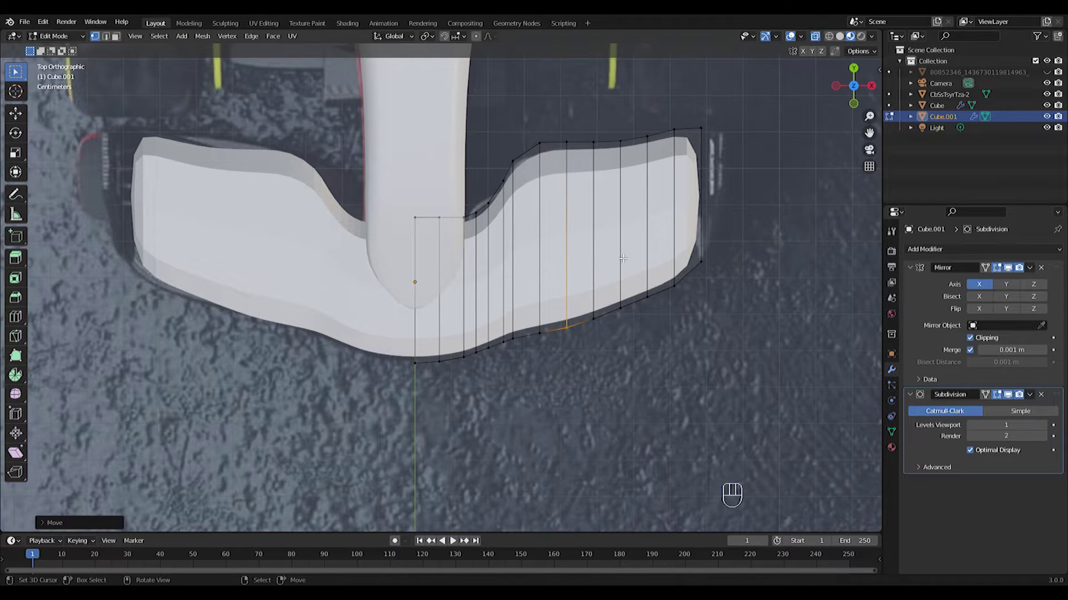
Step: Fine-tune the leading-edge vertices of the three loops nearest the wing tip to follow the reference curve
{"action": "left_click_drag", "start_coordinate": [688, 314], "coordinate": [687, 312]}
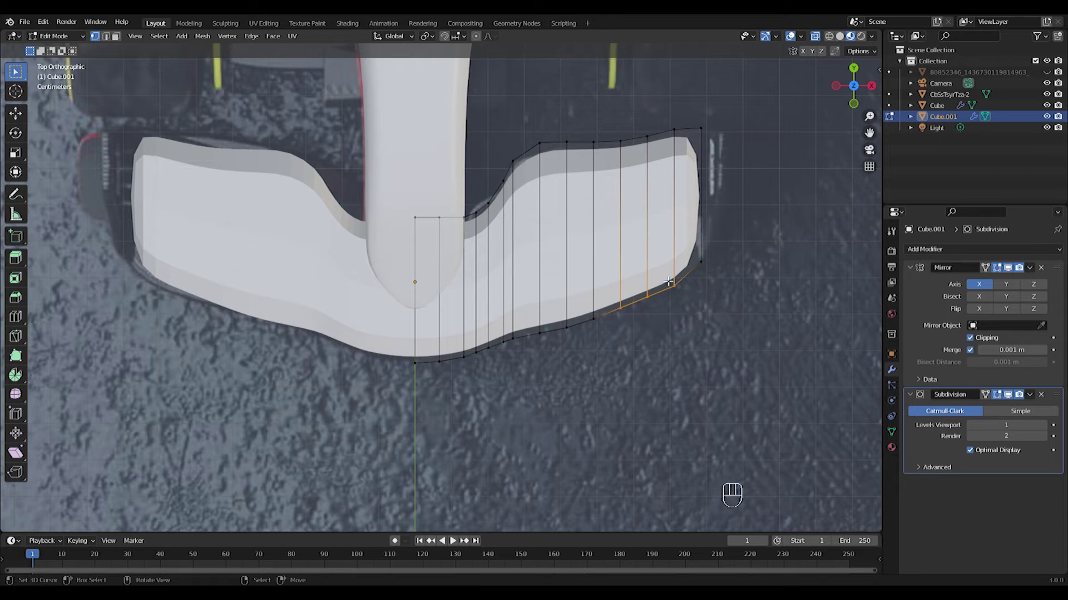
{"action": "key", "text": "g"}
{"action": "left_click", "coordinate": [689, 317]}
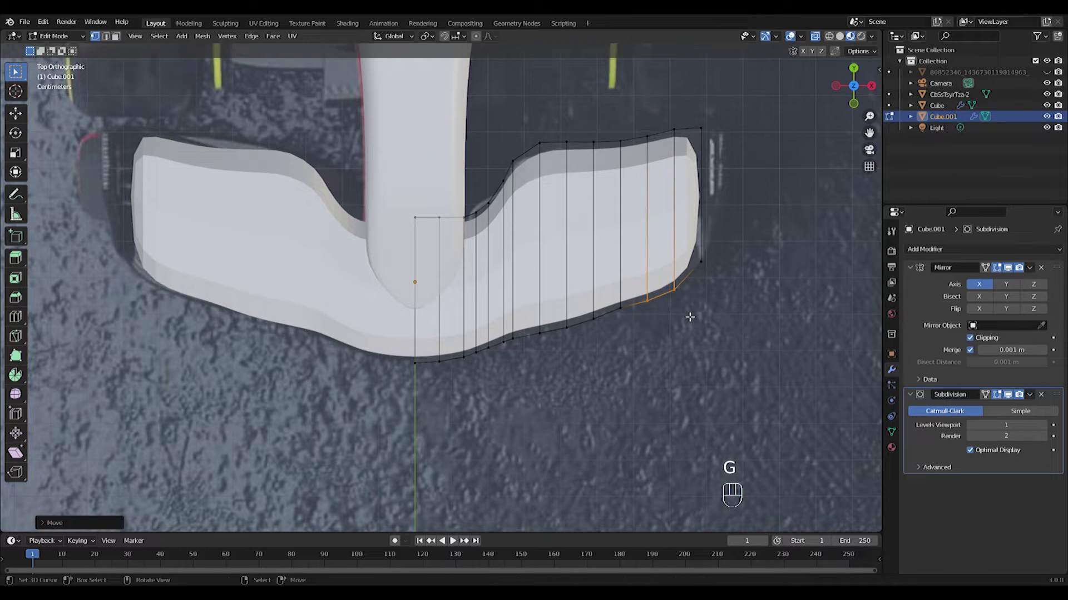
{"action": "key", "text": "g"}
{"action": "middle_click", "coordinate": [629, 321]}
{"action": "left_click", "coordinate": [629, 321]}
Step: Move the two middle trailing-edge vertices of the outer wing section backward along Y
{"action": "middle_click_drag", "start_coordinate": [683, 264], "coordinate": [678, 298], "text": "shift"}
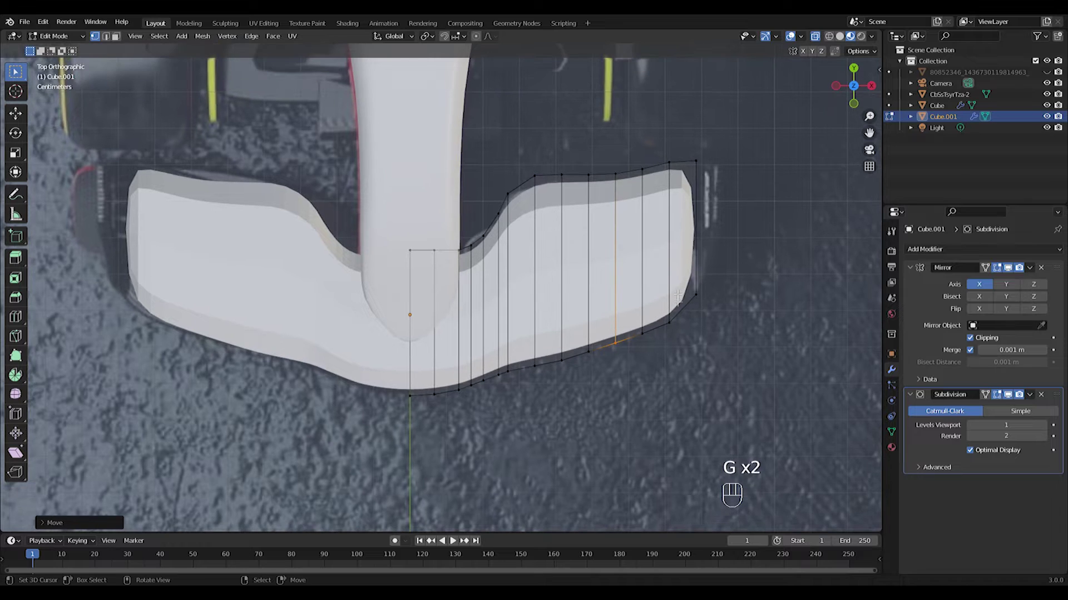
{"action": "left_click_drag", "start_coordinate": [690, 146], "coordinate": [754, 334]}
{"action": "middle_click_drag", "start_coordinate": [750, 307], "coordinate": [739, 355], "text": "shift"}
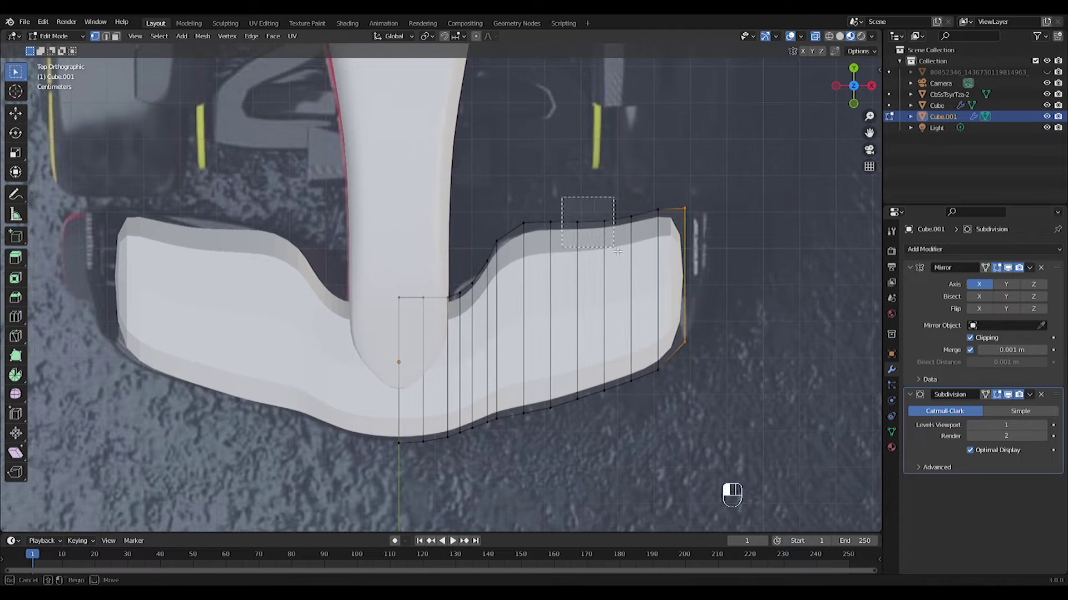
{"action": "left_click_drag", "start_coordinate": [617, 252], "coordinate": [618, 251]}
{"action": "key", "text": "g"}
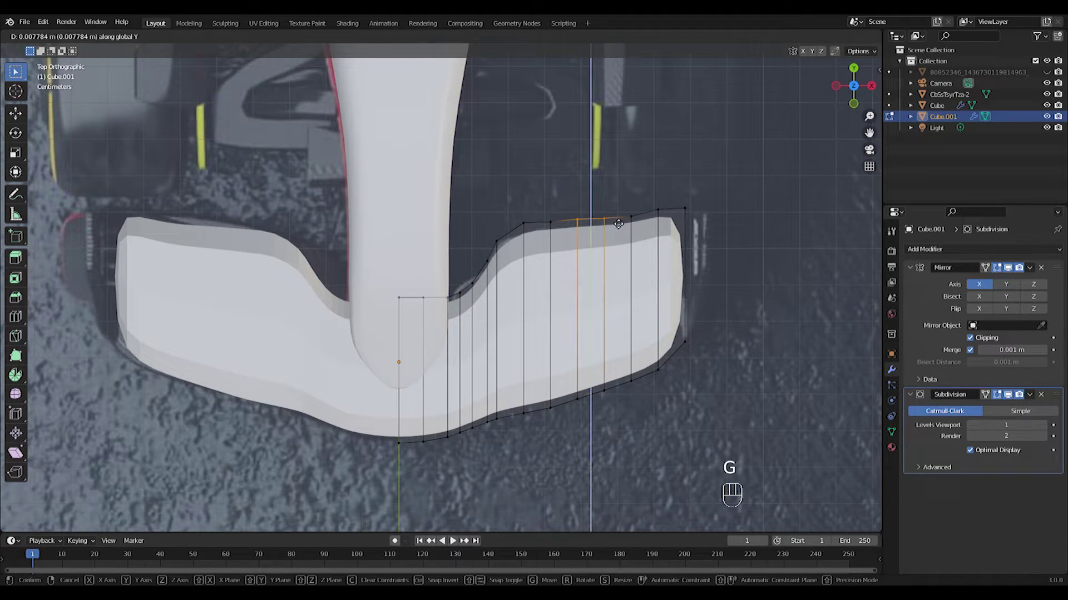
{"action": "left_click", "coordinate": [619, 218]}
Step: Move the trailing-edge vertices on either side of the middle pair backward along Y to smooth the edge
{"action": "left_click_drag", "start_coordinate": [547, 207], "coordinate": [558, 244]}
{"action": "key", "text": "g"}
{"action": "middle_click", "coordinate": [562, 245]}
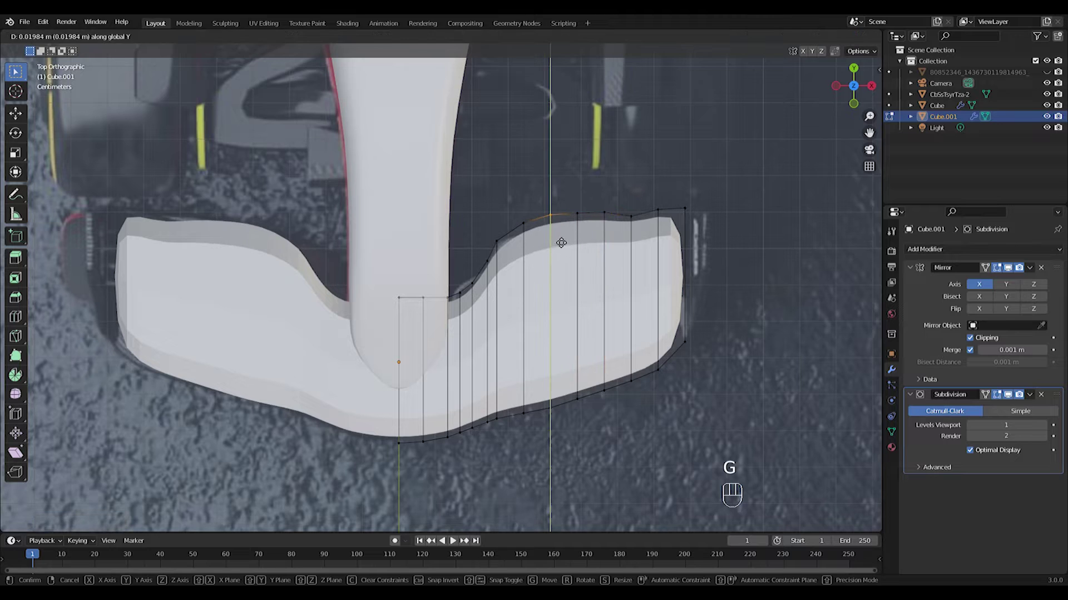
{"action": "left_click", "coordinate": [560, 244]}
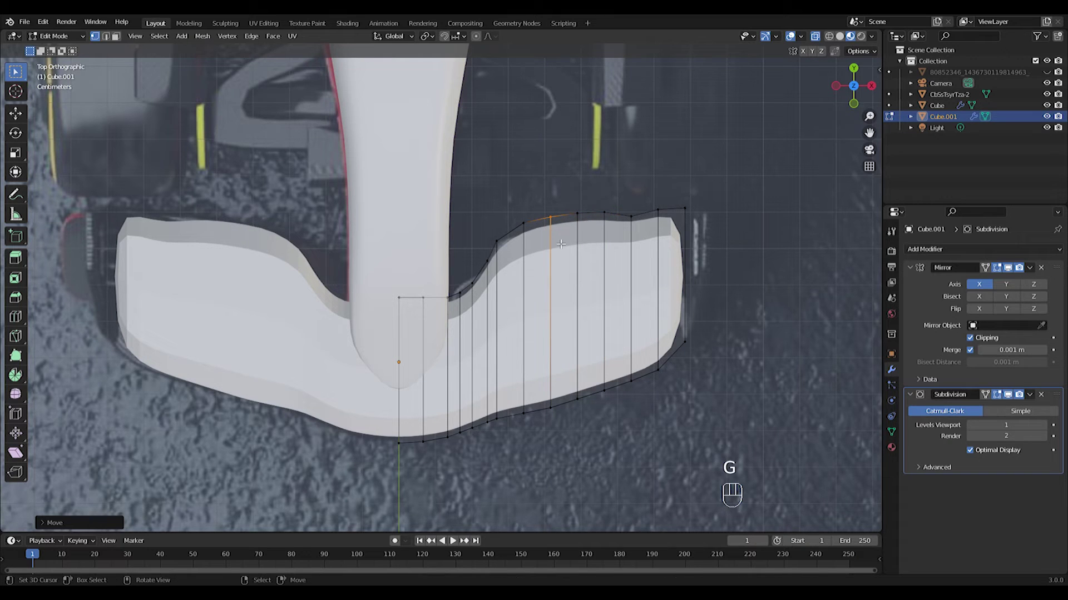
{"action": "key", "text": "g"}
{"action": "middle_click", "coordinate": [644, 247]}
{"action": "left_click", "coordinate": [643, 241]}
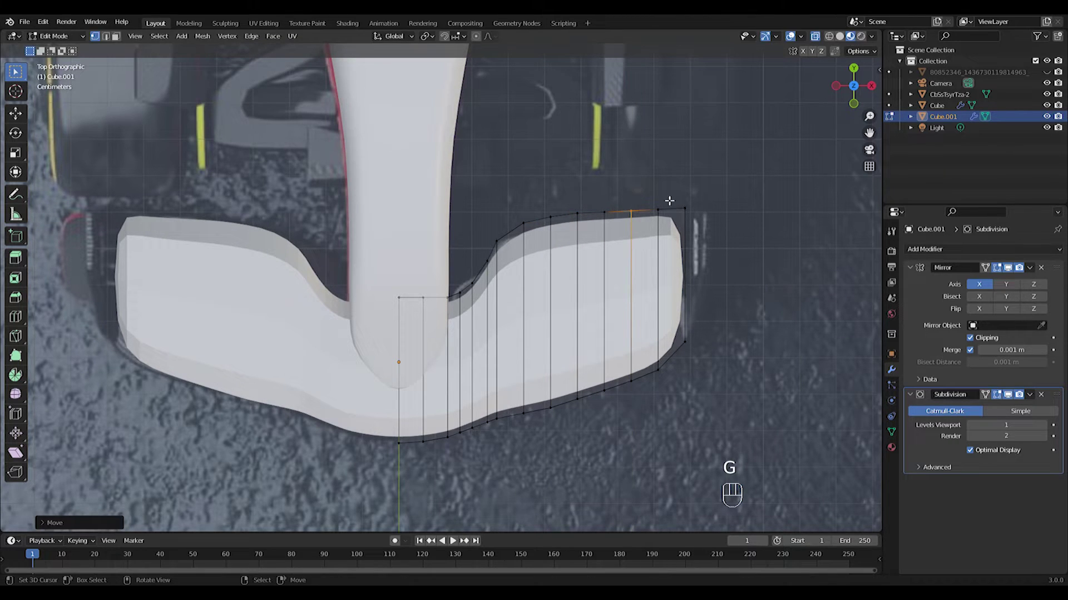
Step: Move the two trailing-edge vertices nearest the wing tip forward along Y to round off the rear corner
{"action": "left_click_drag", "start_coordinate": [666, 237], "coordinate": [668, 238]}
{"action": "key", "text": "g"}
{"action": "middle_click", "coordinate": [670, 236]}
{"action": "left_click", "coordinate": [669, 239]}
{"action": "left_click_drag", "start_coordinate": [675, 192], "coordinate": [701, 231]}
{"action": "key", "text": "g"}
{"action": "middle_click", "coordinate": [705, 233]}
{"action": "left_click", "coordinate": [704, 240]}
Step: Extrude the wing tip outward about 0.04 m and pull its front and rear corner vertices inward along Y
{"action": "left_click_drag", "start_coordinate": [670, 195], "coordinate": [731, 392]}
{"action": "key", "text": "e"}
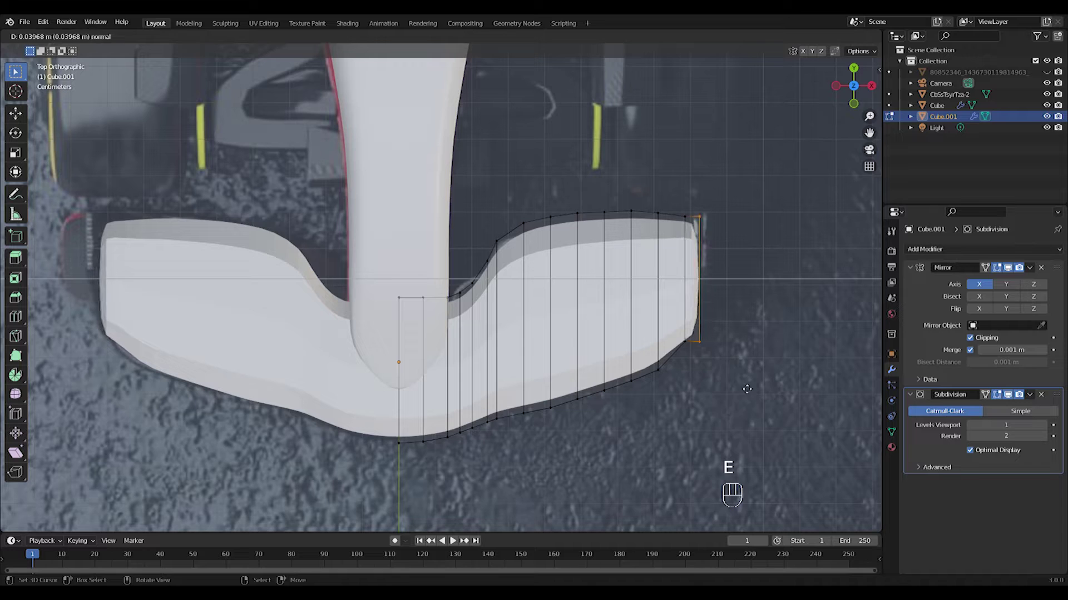
{"action": "left_click", "coordinate": [745, 388]}
{"action": "left_click_drag", "start_coordinate": [715, 371], "coordinate": [715, 371]}
{"action": "key", "text": "g"}
{"action": "middle_click", "coordinate": [715, 370]}
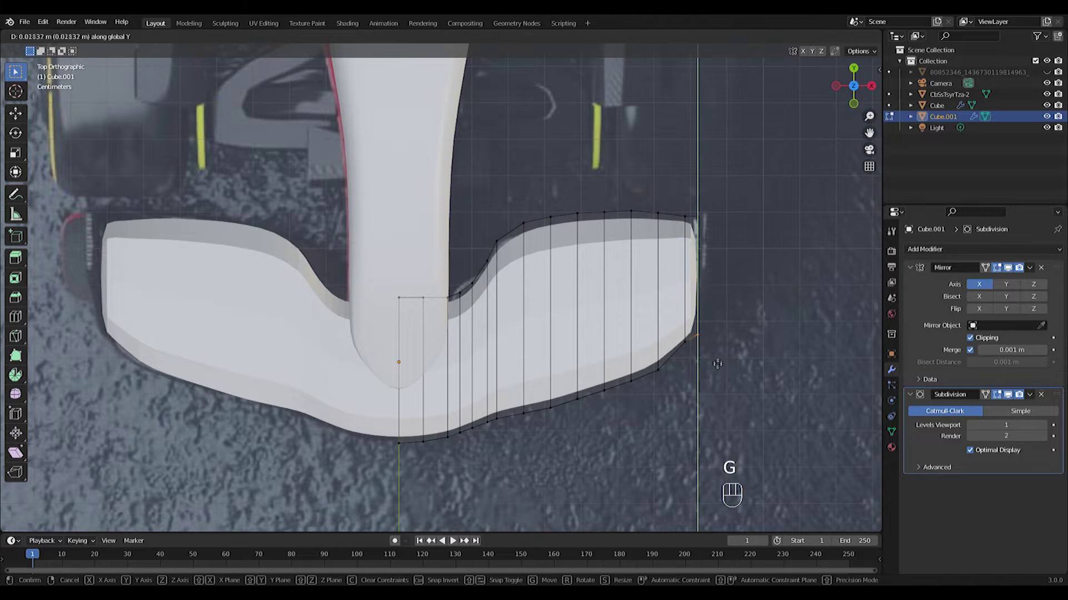
{"action": "left_click", "coordinate": [717, 361]}
{"action": "key", "text": "g"}
{"action": "middle_click", "coordinate": [707, 250]}
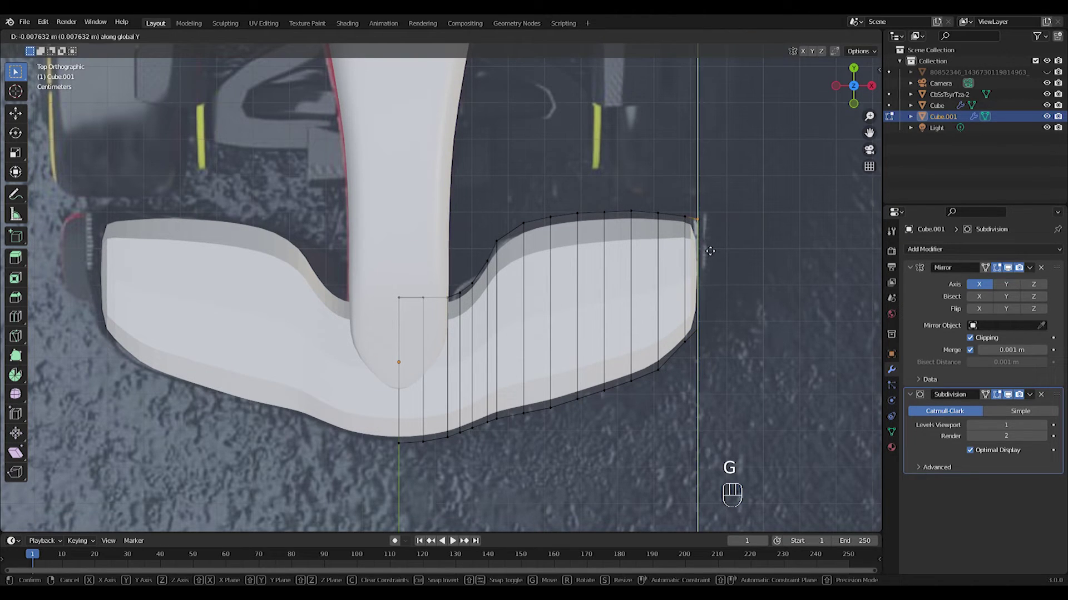
{"action": "left_click", "coordinate": [709, 250]}
Step: Flatten the whole wing along Z and raise it about 0.125 m to meet the underside of the nose
{"action": "key", "text": "KP_1"}
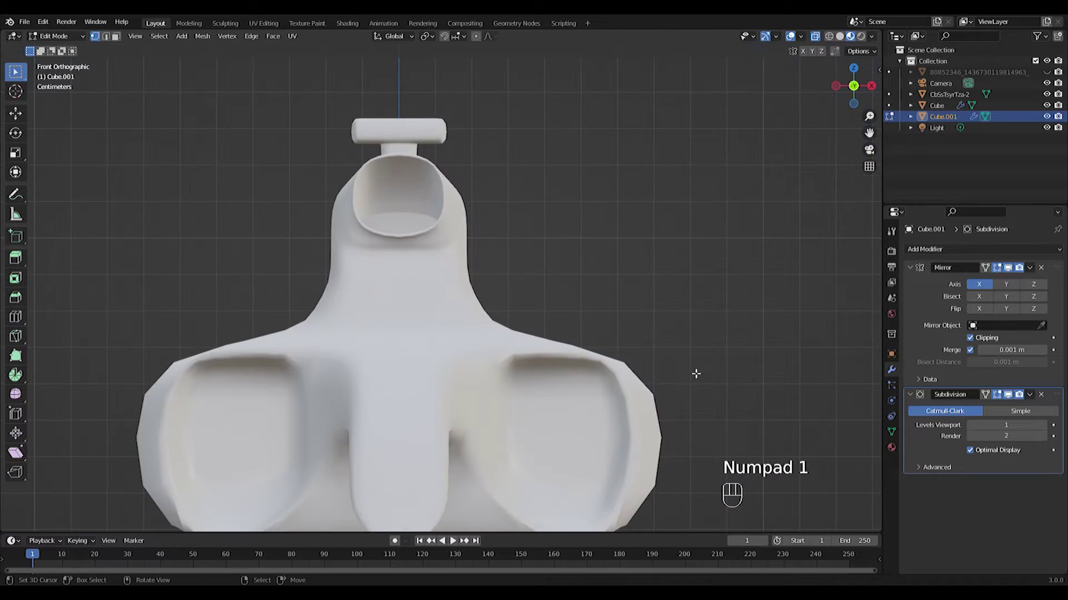
{"action": "scroll", "coordinate": [628, 309], "scroll_direction": "up", "scroll_amount": 3}
{"action": "key", "text": "Tab"}
{"action": "key", "text": "s"}
{"action": "middle_click", "coordinate": [655, 324]}
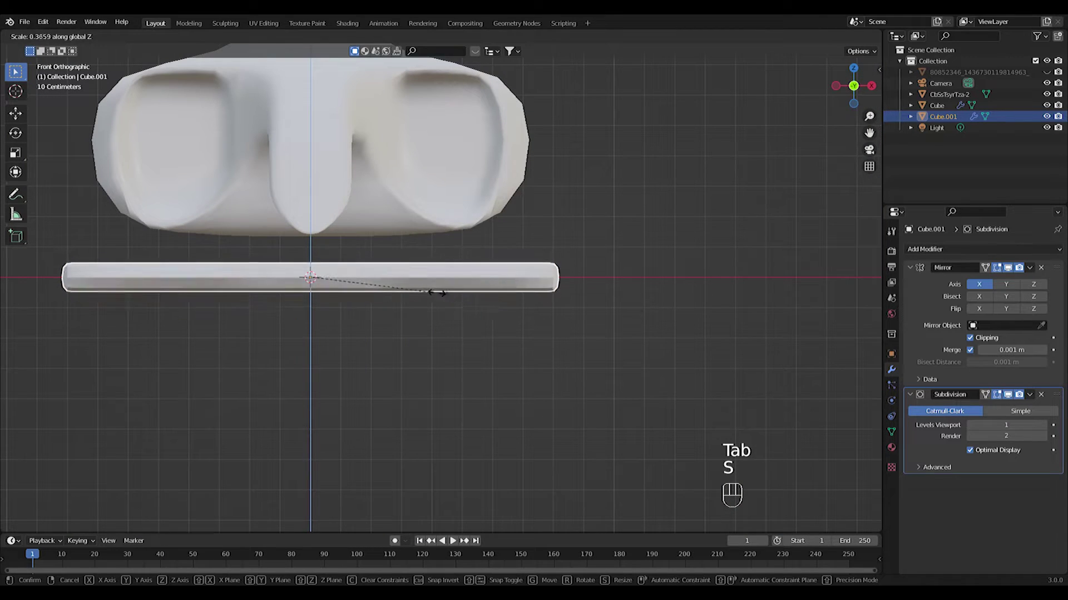
{"action": "left_click", "coordinate": [374, 283]}
{"action": "key", "text": "g"}
{"action": "middle_click", "coordinate": [381, 268]}
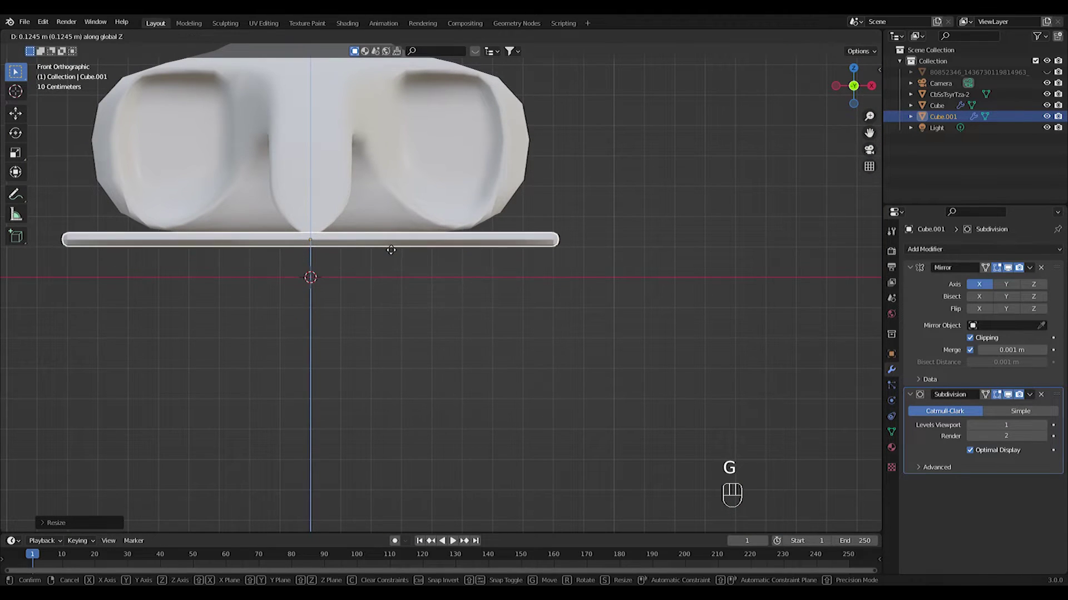
{"action": "left_click", "coordinate": [391, 248]}
Step: Extrude the wing tip's upper face upward along Z to form a vertical endplate
{"action": "key", "text": "Tab"}
{"action": "key", "text": "e"}
{"action": "middle_click", "coordinate": [585, 206]}
{"action": "middle_click", "coordinate": [586, 170]}
{"action": "left_click", "coordinate": [584, 168]}
Step: Shift the endplate's top edge rearward and raise it slightly in the side view
{"action": "middle_click_drag", "start_coordinate": [607, 188], "coordinate": [588, 237]}
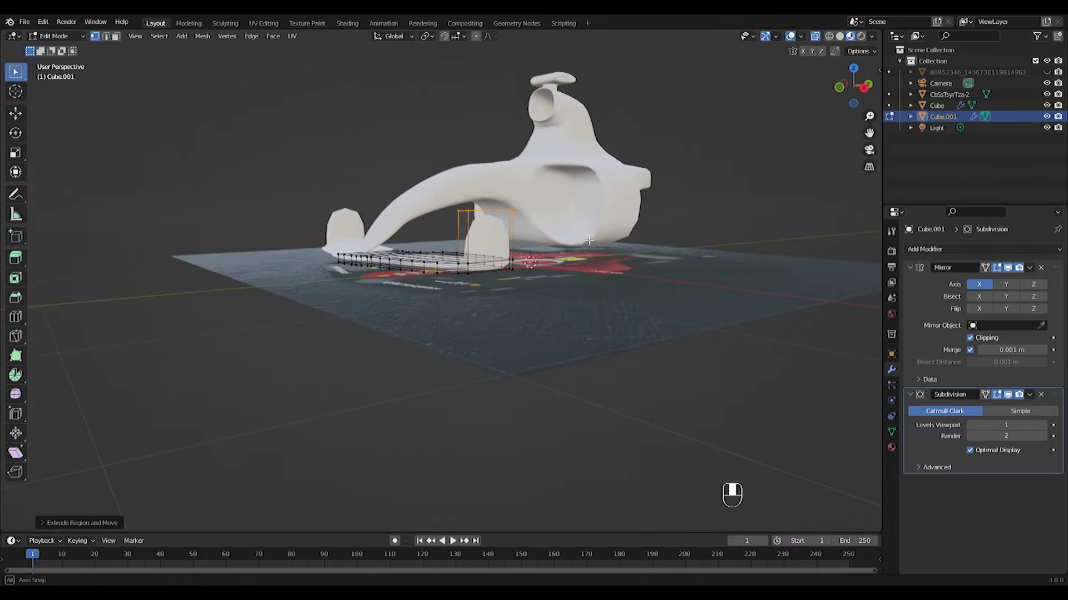
{"action": "key", "text": "KP_3"}
{"action": "scroll", "coordinate": [551, 248], "scroll_direction": "down", "scroll_amount": 1}
{"action": "scroll", "coordinate": [517, 233], "scroll_direction": "up", "scroll_amount": 6}
{"action": "middle_click_drag", "start_coordinate": [495, 207], "coordinate": [489, 355], "text": "shift"}
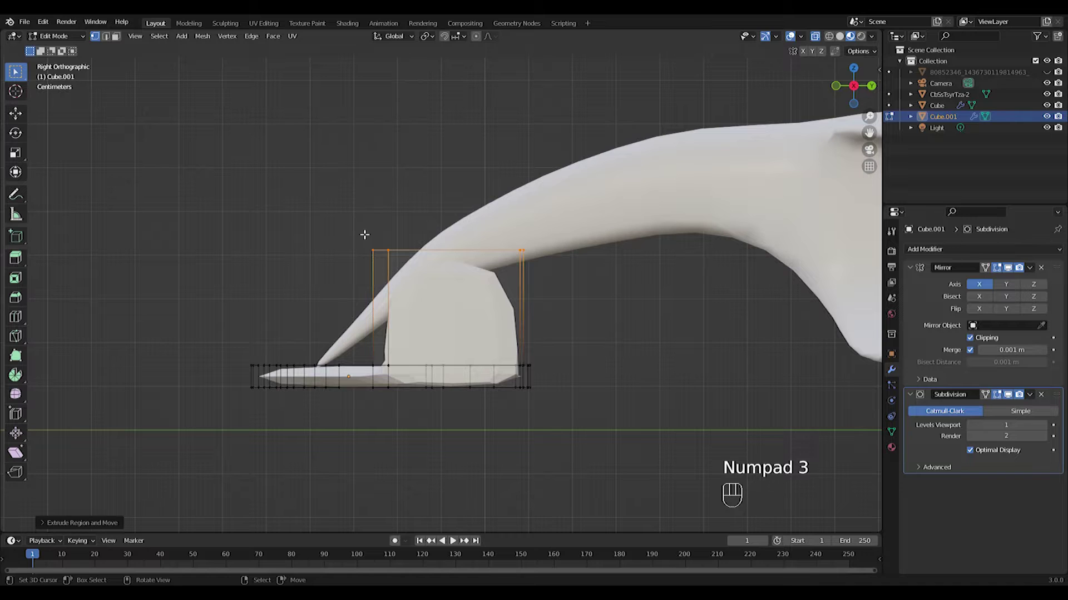
{"action": "key", "text": "g"}
{"action": "left_click", "coordinate": [389, 236]}
{"action": "key", "text": "g"}
{"action": "middle_click", "coordinate": [391, 230]}
{"action": "left_click", "coordinate": [395, 216]}
Step: Add a horizontal loop cut around the endplate close to its top edge
{"action": "middle_click_drag", "start_coordinate": [429, 303], "coordinate": [456, 313]}
{"action": "key", "text": "ctrl+r"}
{"action": "left_click", "coordinate": [543, 319]}
{"action": "left_click", "coordinate": [543, 294]}
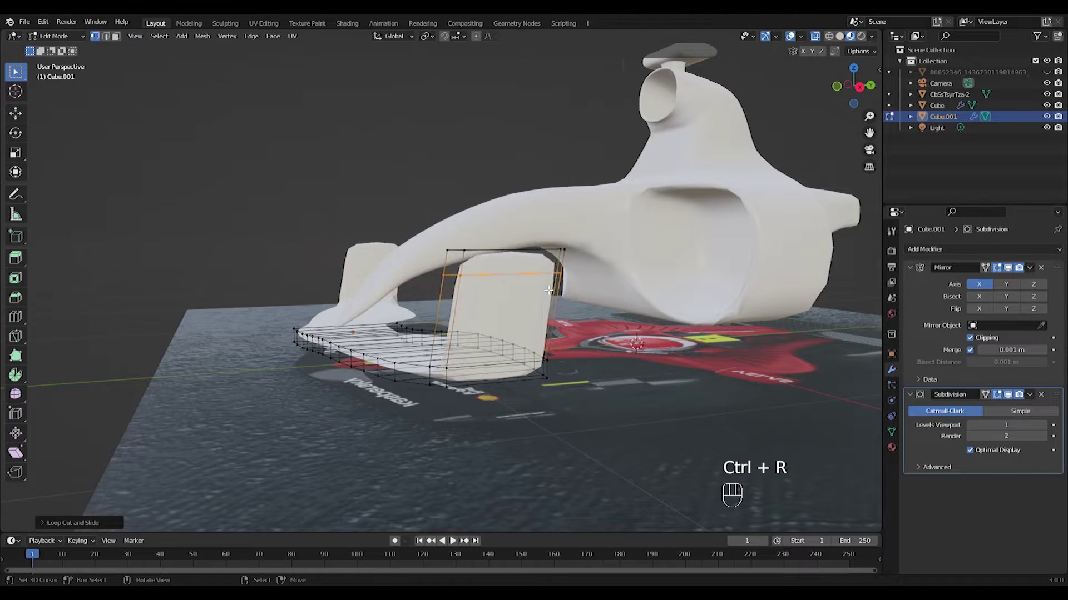
{"action": "key", "text": "KP_3"}
{"action": "key", "text": "s"}
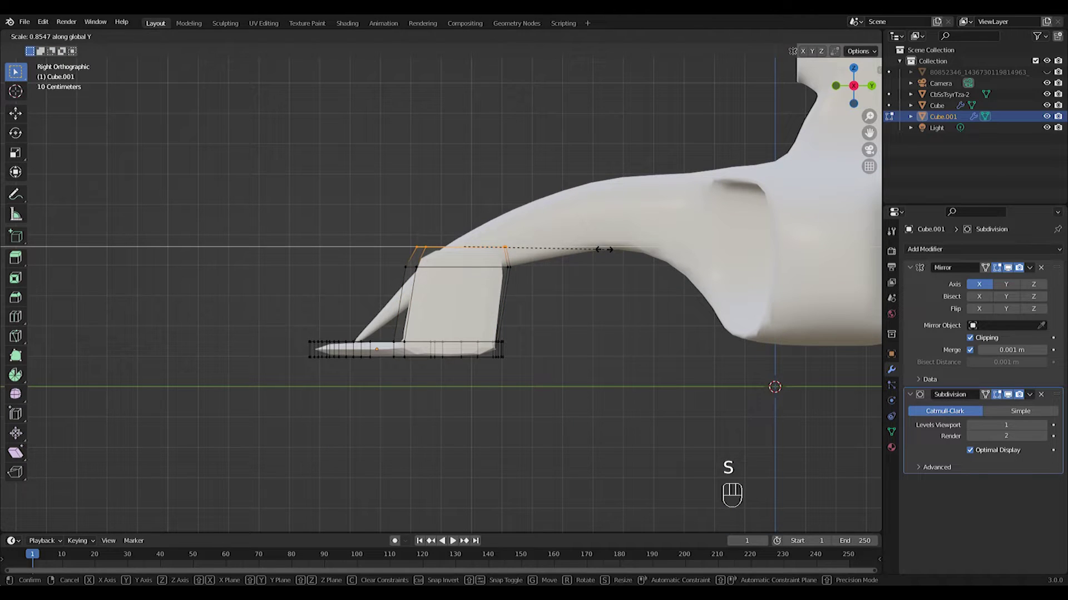
{"action": "right_click", "coordinate": [604, 249]}
{"action": "key", "text": "s"}
{"action": "right_click", "coordinate": [487, 243]}
{"action": "key", "text": "ctrl+t"}
{"action": "key", "text": "ctrl+z"}
Step: Add a vertical loop cut through the middle of the endplate and raise its upper vertices along Z
{"action": "key", "text": "ctrl+r"}
{"action": "left_click", "coordinate": [474, 264]}
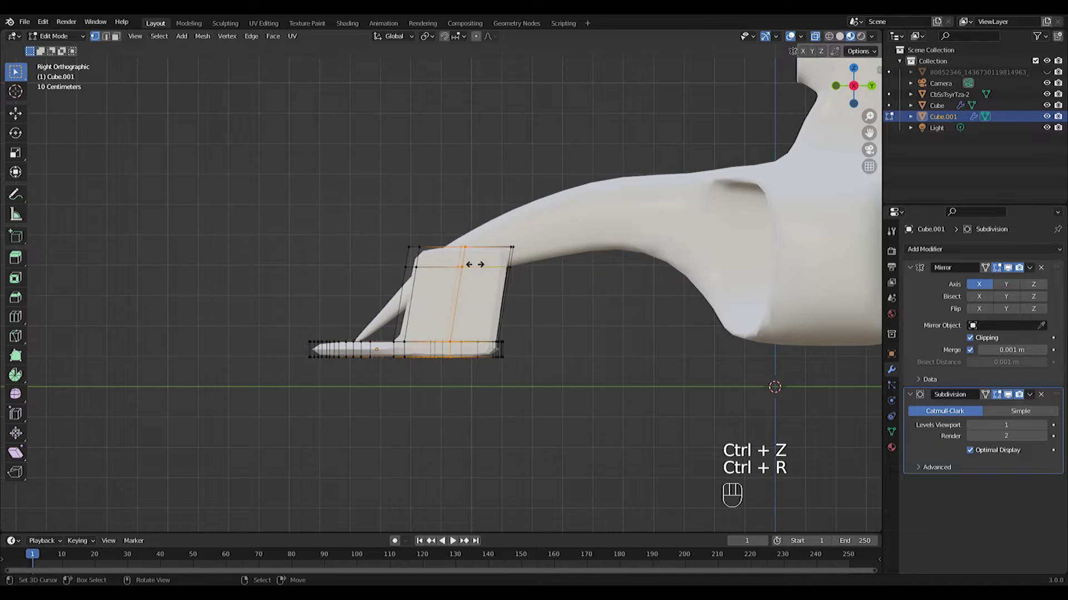
{"action": "left_click_drag", "start_coordinate": [484, 282], "coordinate": [485, 295]}
{"action": "key", "text": "g"}
{"action": "key", "text": "z"}
{"action": "left_click", "coordinate": [487, 285]}
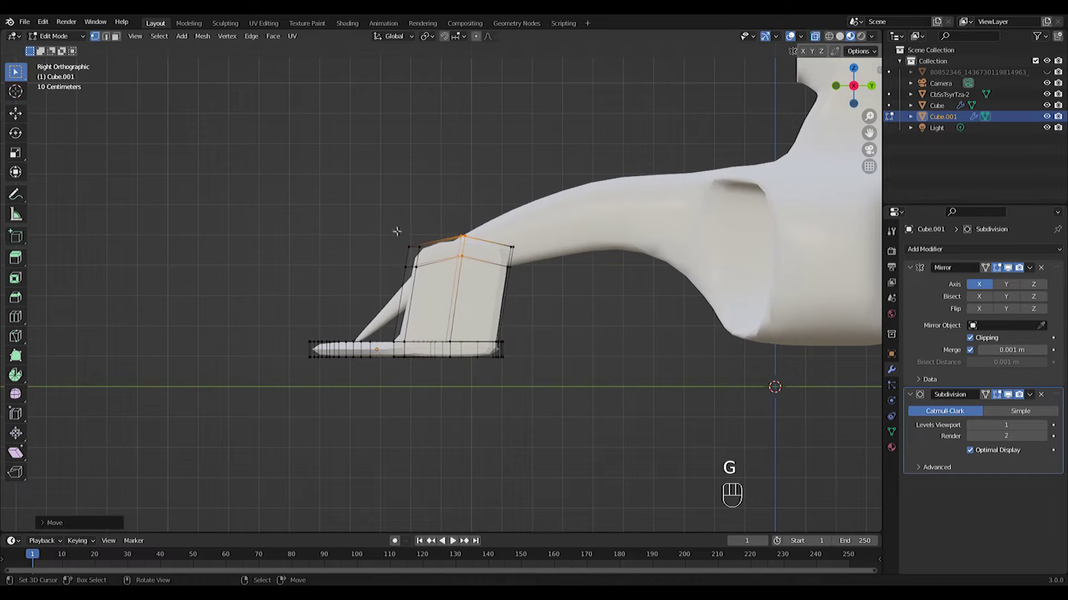
Step: Scale the endplate's front and rear top corner vertices inward along Y
{"action": "left_click_drag", "start_coordinate": [434, 260], "coordinate": [435, 260]}
{"action": "left_click_drag", "start_coordinate": [488, 224], "coordinate": [550, 262], "text": "shift"}
{"action": "key", "text": "s"}
{"action": "key", "text": "y"}
{"action": "left_click", "coordinate": [566, 266]}
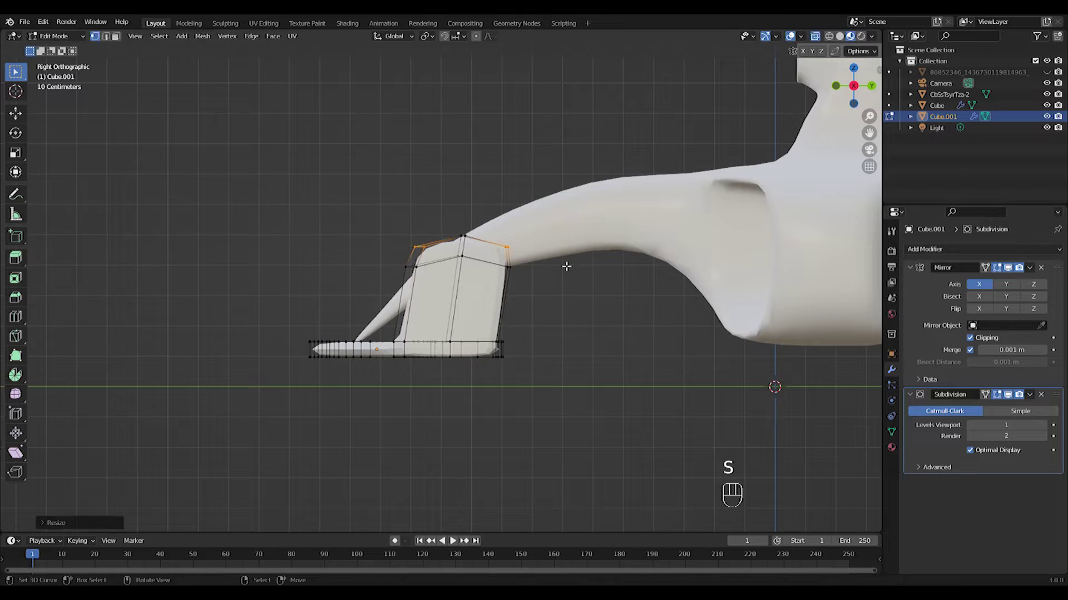
Step: Narrow the endplate's two upper vertex rows along Y in the side view
{"action": "key", "text": "Tab"}
{"action": "scroll", "coordinate": [489, 283], "scroll_direction": "down", "scroll_amount": 4}
{"action": "mouse_move", "coordinate": [466, 288]}
{"action": "middle_mouse_down"}
{"action": "mouse_move", "coordinate": [498, 295]}
{"action": "mouse_move", "coordinate": [473, 288]}
{"action": "middle_mouse_up"}
{"action": "key", "text": "KP_3"}
{"action": "key", "text": "Tab"}
{"action": "left_click_drag", "start_coordinate": [373, 226], "coordinate": [578, 309]}
{"action": "key", "text": "s"}
{"action": "key", "text": "x"}
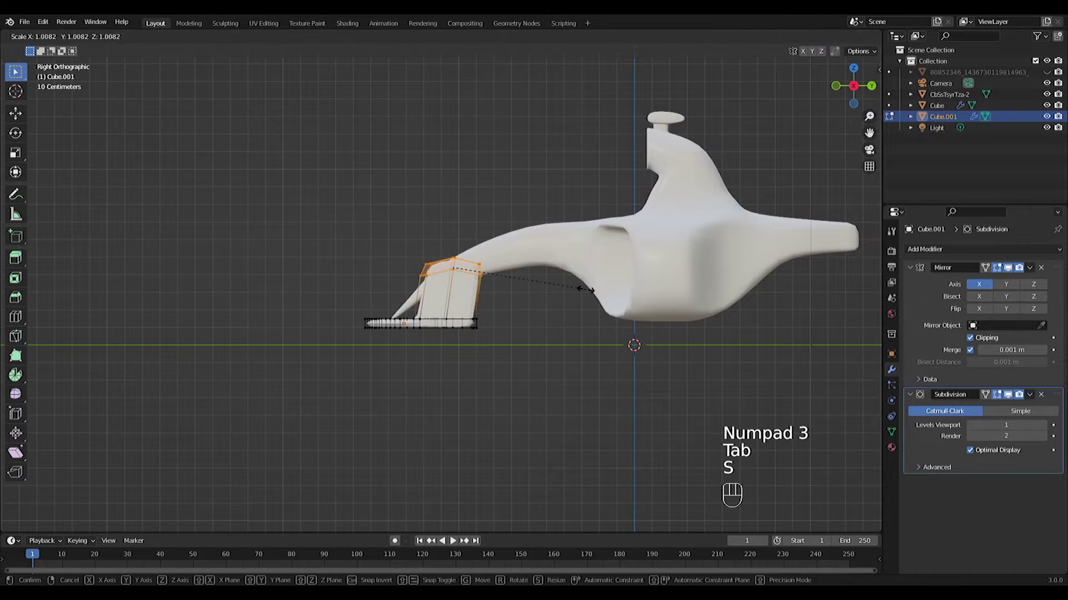
{"action": "key", "text": "y"}
{"action": "left_click", "coordinate": [579, 293]}
{"action": "key", "text": "s"}
{"action": "key", "text": "y"}
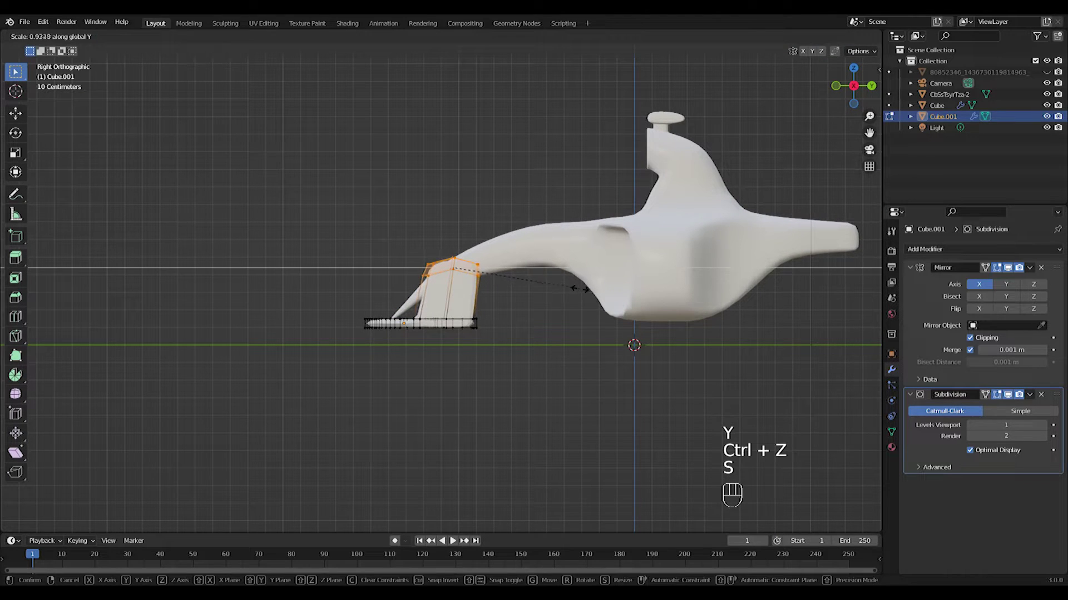
{"action": "left_click", "coordinate": [571, 289]}
Step: Reposition the endplate's upper vertices along Y and Z and rotate them slightly in the side view
{"action": "scroll", "coordinate": [512, 288], "scroll_direction": "up", "scroll_amount": 3}
{"action": "key", "text": "g"}
{"action": "key", "text": "y"}
{"action": "left_click", "coordinate": [522, 288]}
{"action": "key", "text": "g"}
{"action": "middle_click", "coordinate": [520, 298]}
{"action": "left_click", "coordinate": [518, 300]}
{"action": "key", "text": "r"}
{"action": "left_click", "coordinate": [601, 285]}
Step: Raise the wing's centre vertices about 0.024 m along Z using Smooth proportional editing with a size of about 0.39 m
{"action": "key", "text": "Tab"}
{"action": "middle_click_drag", "start_coordinate": [457, 301], "coordinate": [547, 304]}
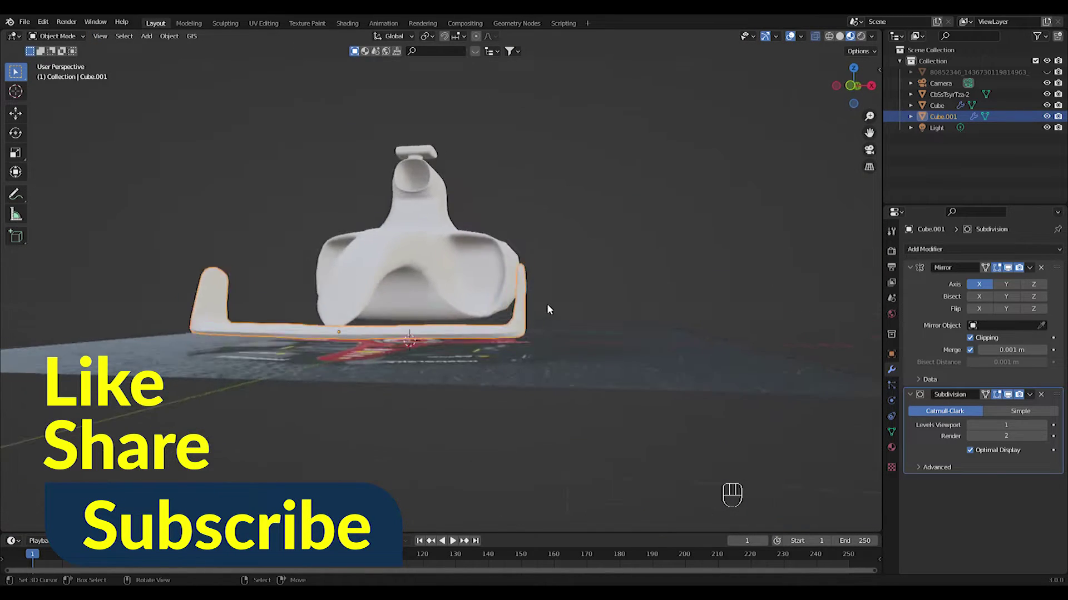
{"action": "key", "text": "KP_1"}
{"action": "key", "text": "Tab"}
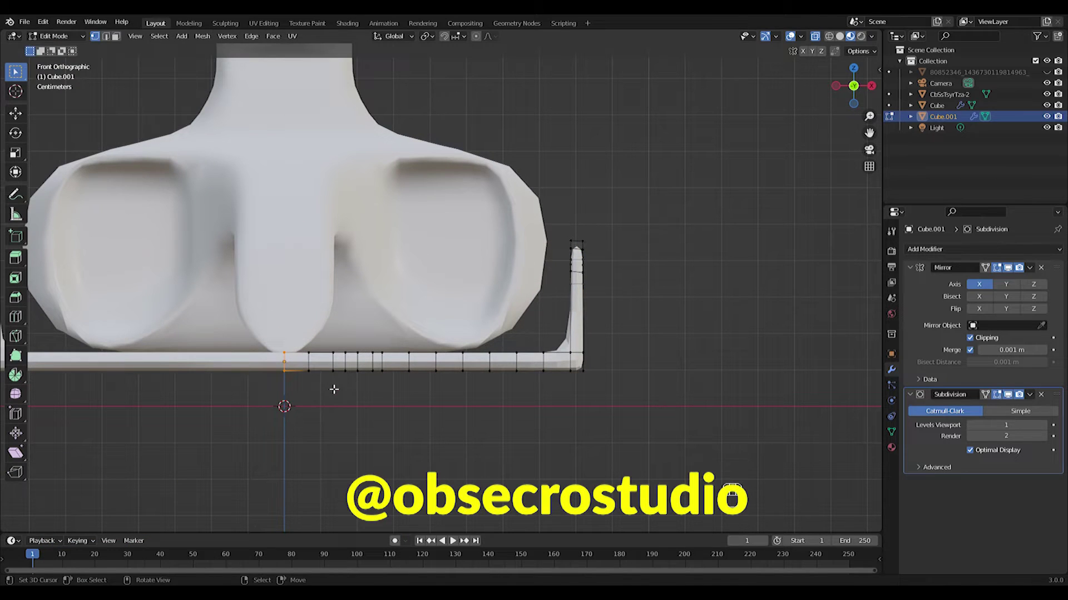
{"action": "key", "text": "g"}
{"action": "key", "text": "z"}
{"action": "right_click", "coordinate": [334, 386]}
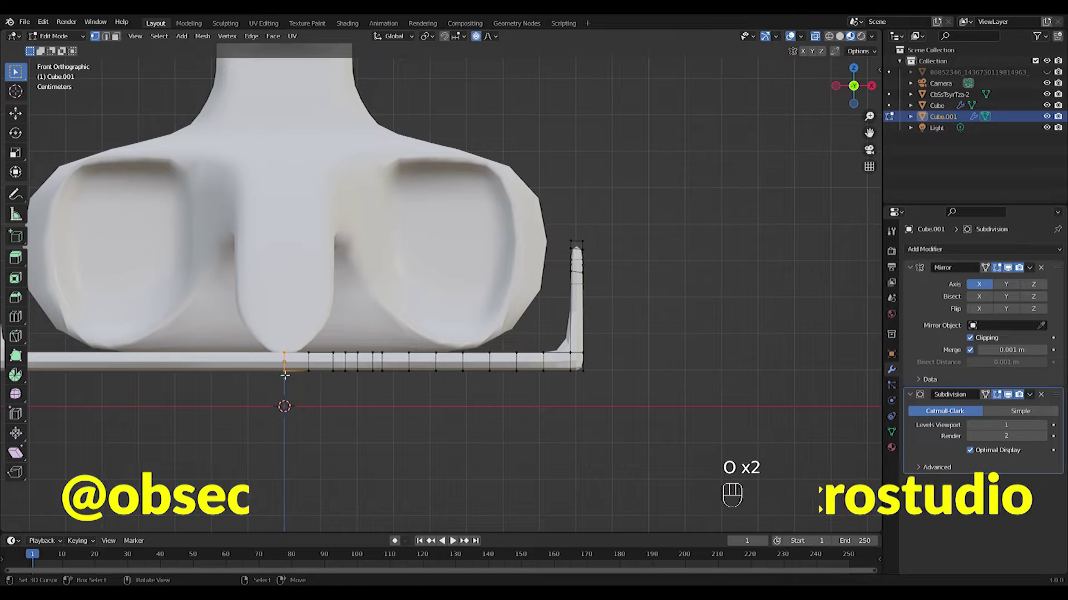
{"action": "key", "text": "g"}
{"action": "key", "text": "z"}
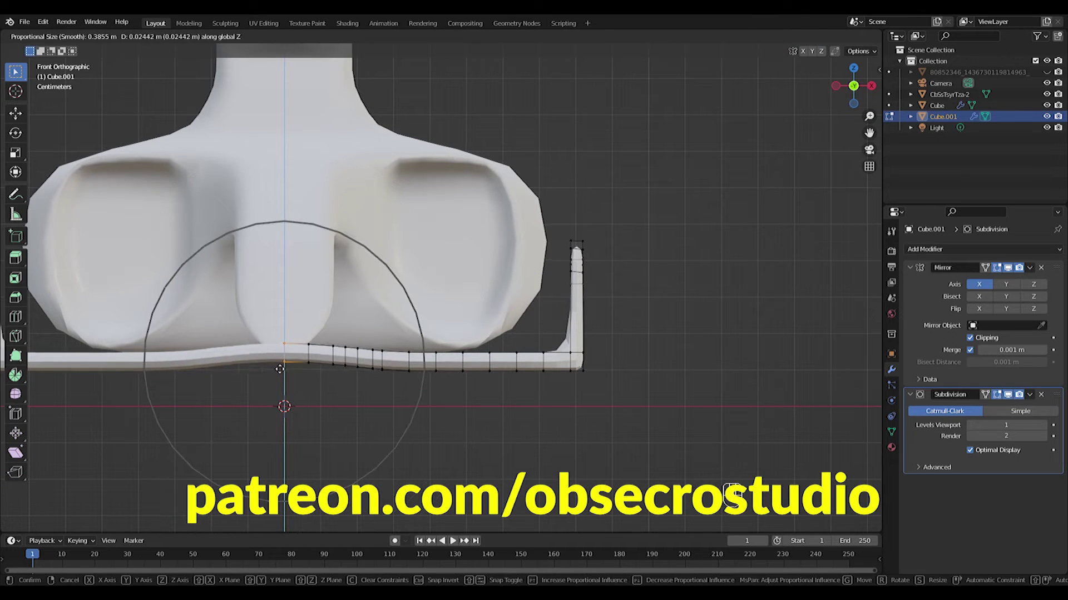
{"action": "left_click", "coordinate": [279, 367]}
{"action": "scroll", "coordinate": [486, 348], "scroll_direction": "down", "scroll_amount": 2}
{"action": "scroll", "coordinate": [567, 380], "scroll_direction": "up", "scroll_amount": 5}
{"action": "middle_click_drag", "start_coordinate": [682, 421], "coordinate": [560, 366], "text": "shift"}
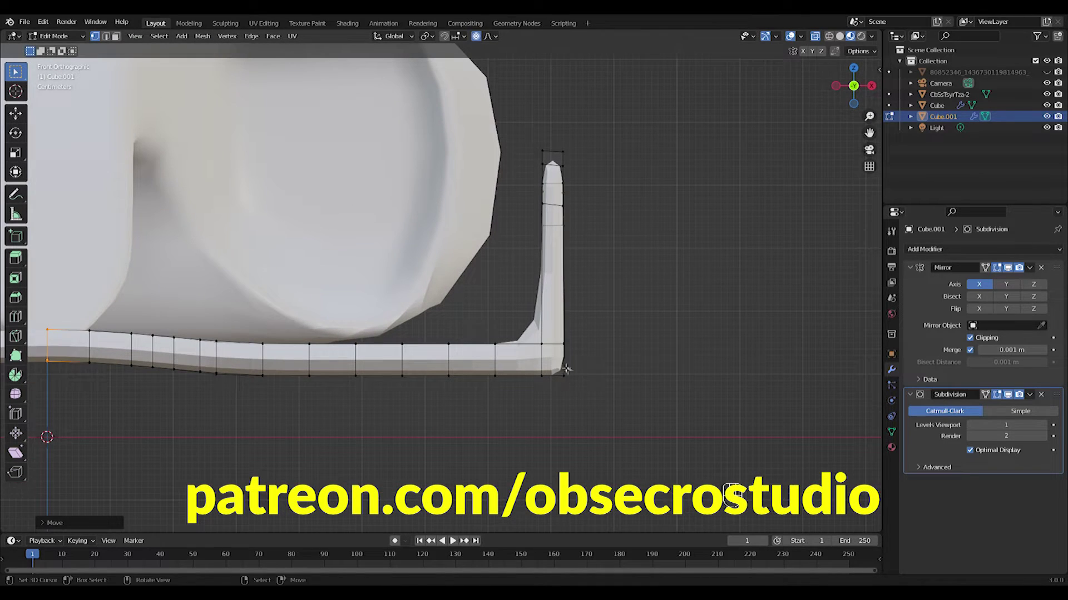
Step: Try to move the wing's outer lower corner vertices inward and up using Smooth proportional editing with a size of about 0.057 m
{"action": "left_click_drag", "start_coordinate": [556, 363], "coordinate": [594, 401]}
{"action": "key", "text": "g"}
{"action": "scroll", "coordinate": [593, 397], "scroll_direction": "up", "scroll_amount": 13}
{"action": "scroll", "coordinate": [589, 392], "scroll_direction": "up", "scroll_amount": 7}
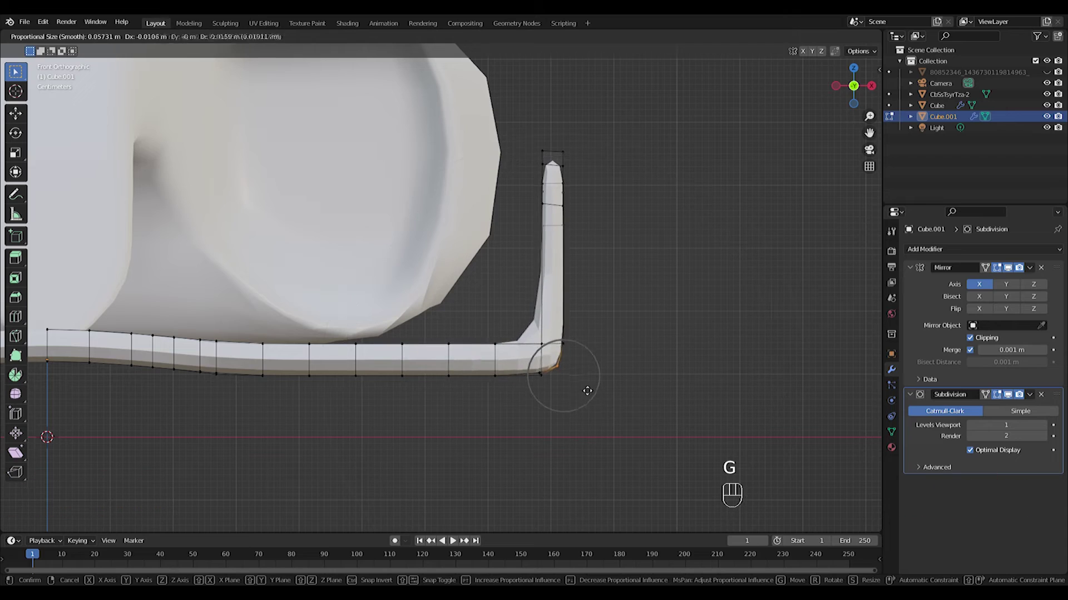
{"action": "left_click", "coordinate": [588, 389]}
{"action": "scroll", "coordinate": [532, 346], "scroll_direction": "down", "scroll_amount": 4}
{"action": "key", "text": "Tab"}
{"action": "middle_click_drag", "start_coordinate": [531, 345], "coordinate": [469, 382]}
{"action": "key", "text": "Tab"}
{"action": "key", "text": "KP_1"}
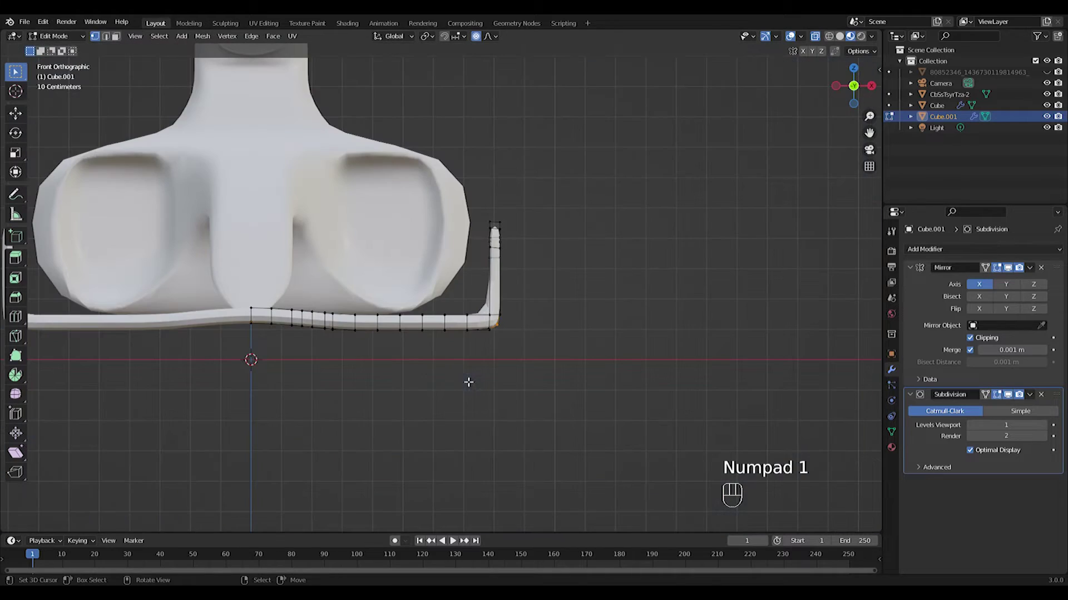
Step: Undo the outer corner adjustment and the earlier raise of the wing's centre vertices
{"action": "left_click_drag", "start_coordinate": [417, 345], "coordinate": [417, 345]}
{"action": "middle_click_drag", "start_coordinate": [296, 332], "coordinate": [275, 347]}
{"action": "key", "text": "KP_1"}
{"action": "key", "text": "ctrl+z"}
{"action": "key", "text": "ctrl+z"}
{"action": "key", "text": "ctrl+z"}
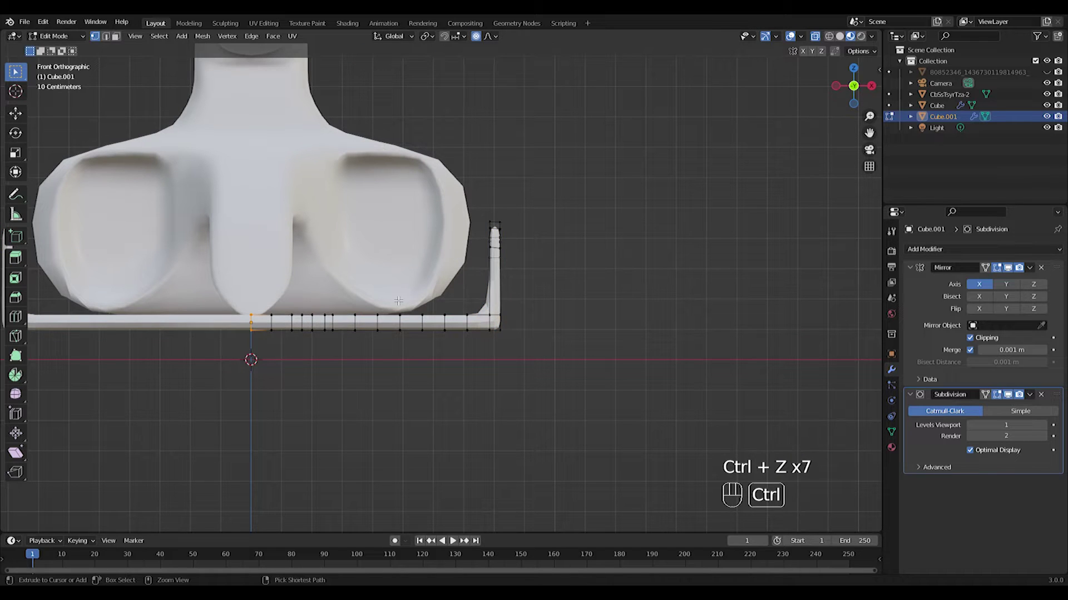
Step: Raise the wing's vertices midway to the endplate about 0.044 m along Z using Smooth proportional editing with a size of about 0.56 m
{"action": "key", "text": "g"}
{"action": "scroll", "coordinate": [401, 309], "scroll_direction": "down", "scroll_amount": 5}
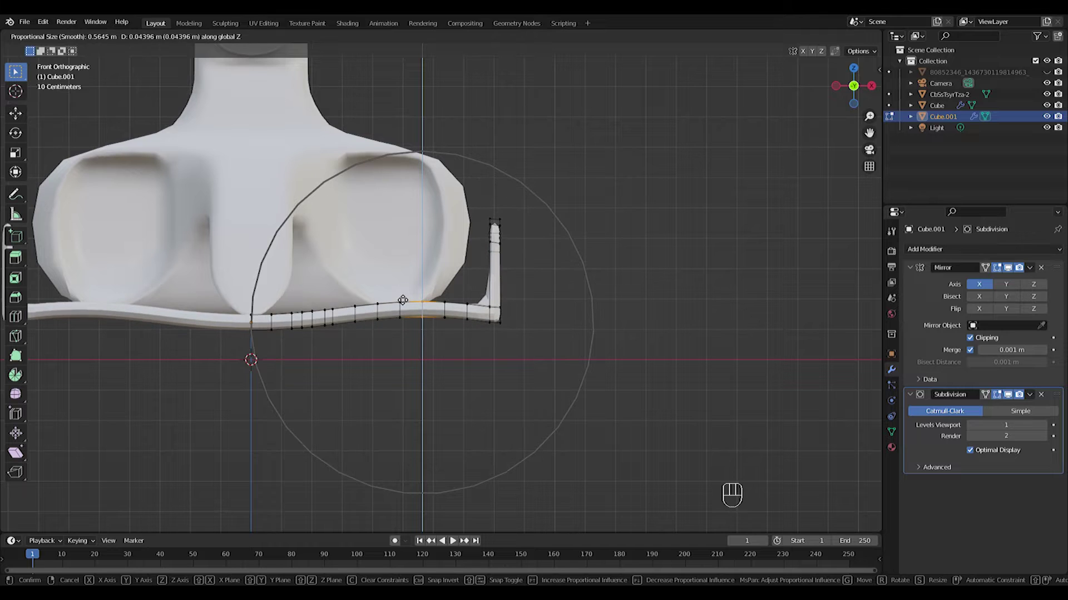
{"action": "left_click", "coordinate": [403, 299]}
{"action": "key", "text": "Tab"}
{"action": "middle_click_drag", "start_coordinate": [634, 286], "coordinate": [512, 371]}
Step: Add a loop cut along the wing's span and slide it close to the front edge
{"action": "key", "text": "Tab"}
{"action": "key", "text": "ctrl+r"}
{"action": "left_click", "coordinate": [342, 238]}
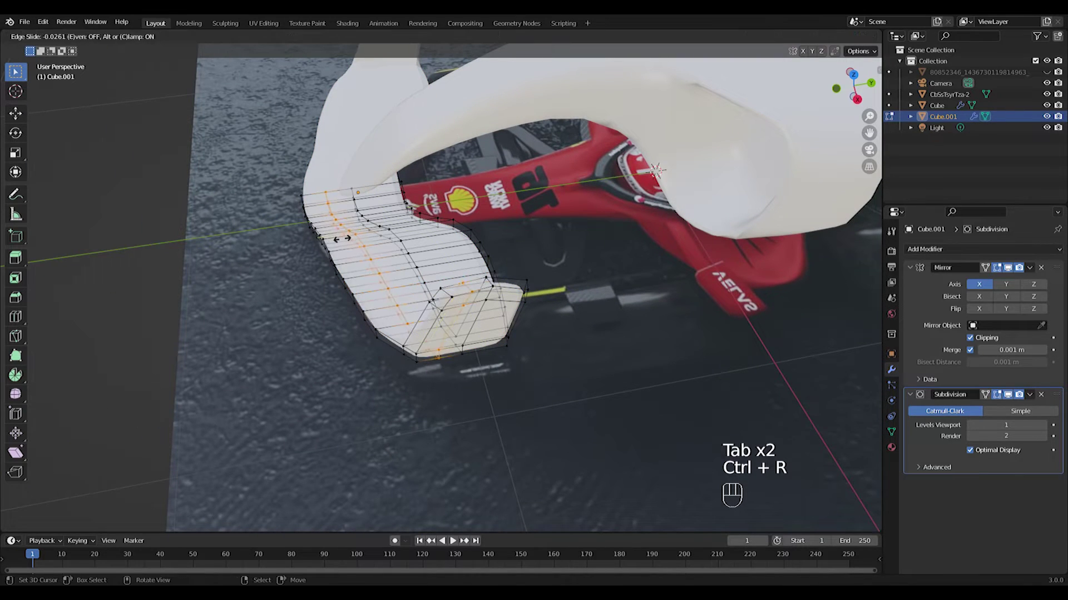
{"action": "left_click", "coordinate": [316, 242]}
{"action": "key", "text": "Tab"}
{"action": "middle_click_drag", "start_coordinate": [386, 336], "coordinate": [446, 339]}
{"action": "scroll", "coordinate": [446, 338], "scroll_direction": "up", "scroll_amount": 2}
Step: Add a loop cut along the wing's span close to the rear edge
{"action": "key", "text": "Tab"}
{"action": "key", "text": "ctrl+r"}
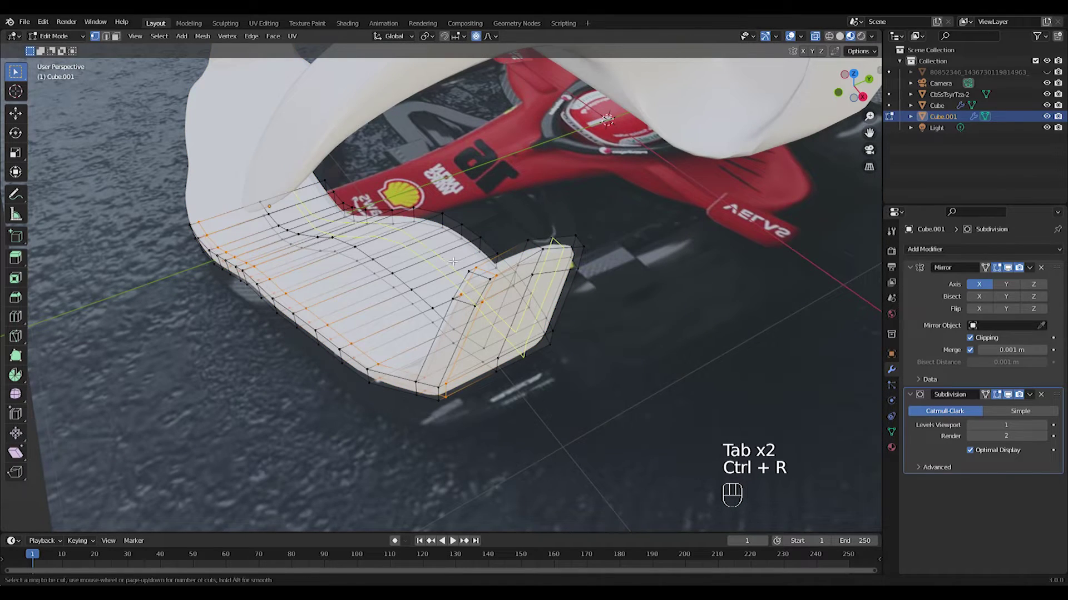
{"action": "left_click", "coordinate": [473, 244]}
{"action": "left_click", "coordinate": [473, 244]}
{"action": "key", "text": "Tab"}
{"action": "middle_click_drag", "start_coordinate": [415, 292], "coordinate": [523, 292]}
Step: Add a loop cut across the endplate and slide it down near its joint with the wing
{"action": "key", "text": "Tab"}
{"action": "key", "text": "ctrl+r"}
{"action": "left_click", "coordinate": [537, 318]}
{"action": "left_click", "coordinate": [553, 334]}
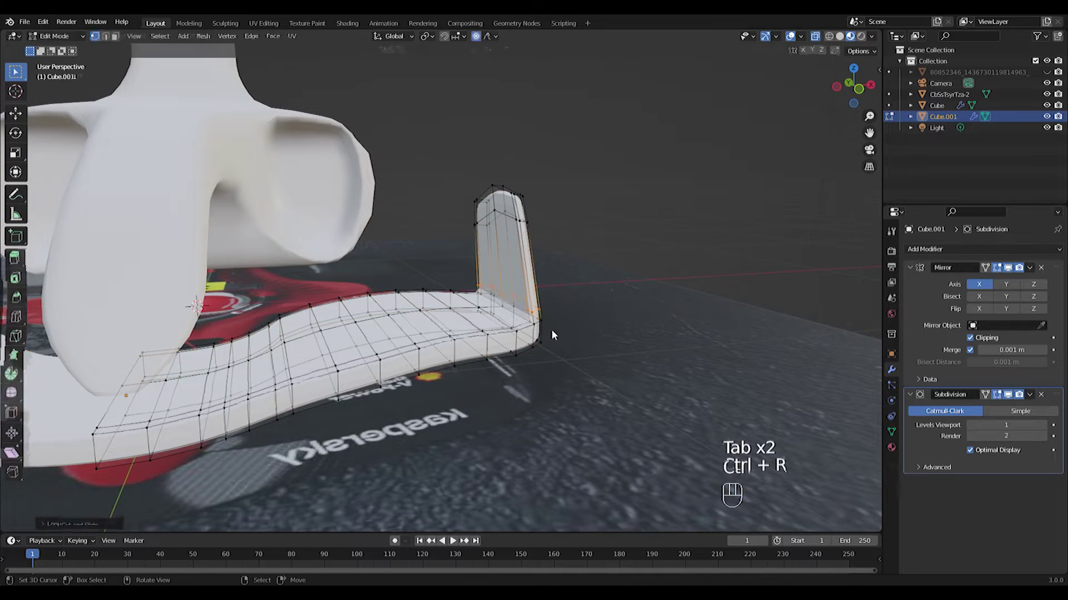
{"action": "key", "text": "Tab"}
{"action": "middle_click_drag", "start_coordinate": [584, 355], "coordinate": [555, 342]}
Step: Turn off proportional editing and move the wing's outer lower corner vertices slightly inward and up in the front view
{"action": "key", "text": "Tab"}
{"action": "key", "text": "KP_3"}
{"action": "key", "text": "KP_1"}
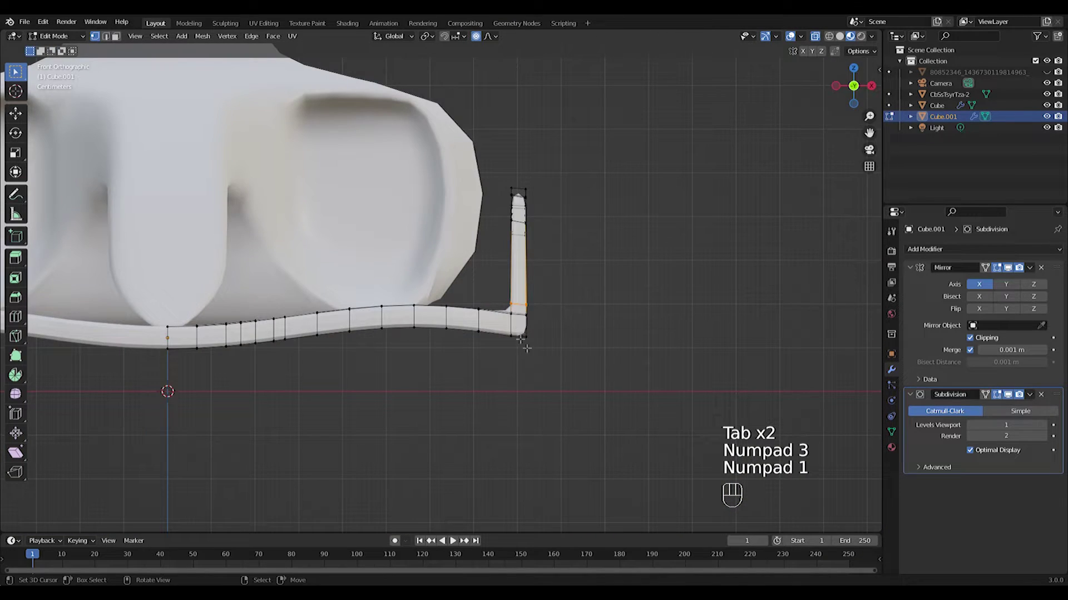
{"action": "scroll", "coordinate": [504, 329], "scroll_direction": "up", "scroll_amount": 4}
{"action": "key", "text": "g"}
{"action": "right_click", "coordinate": [615, 351]}
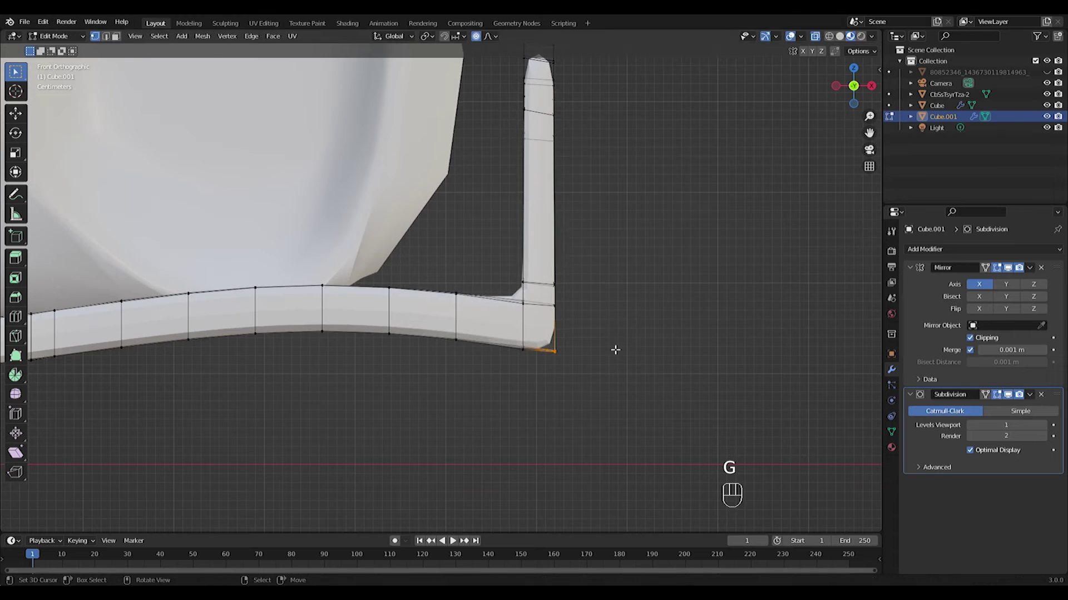
{"action": "key", "text": "g"}
{"action": "left_click", "coordinate": [606, 331]}
{"action": "key", "text": "Tab"}
{"action": "middle_click_drag", "start_coordinate": [605, 331], "coordinate": [391, 340]}
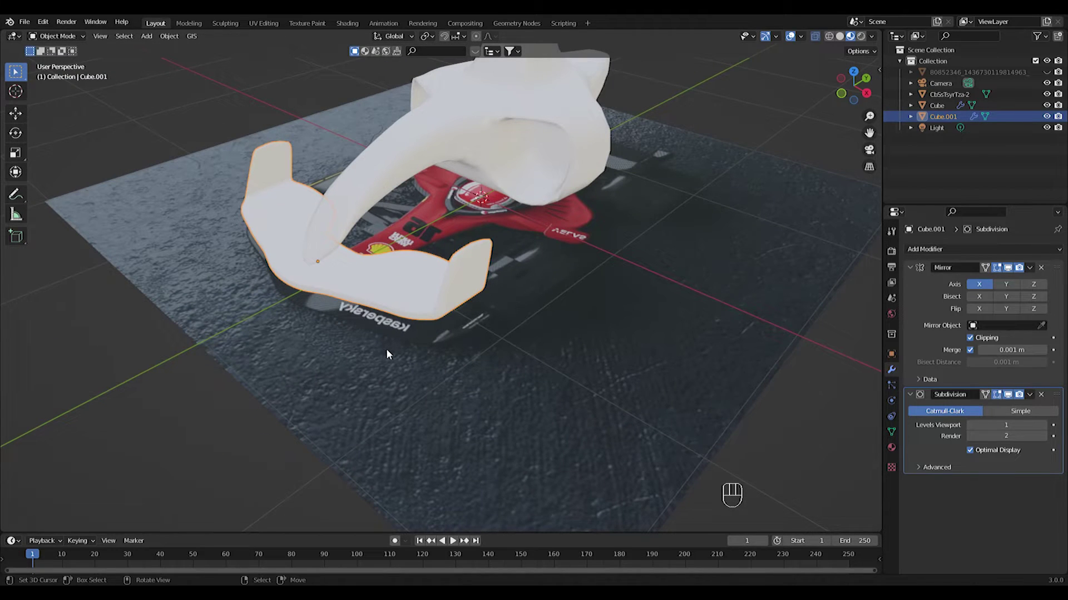
Step: Try to flatten the wing by selecting its spanwise edge loops and scaling them along Z
{"action": "key", "text": "Tab"}
{"action": "scroll", "coordinate": [479, 297], "scroll_direction": "up", "scroll_amount": 3}
{"action": "middle_click_drag", "start_coordinate": [480, 294], "coordinate": [376, 301]}
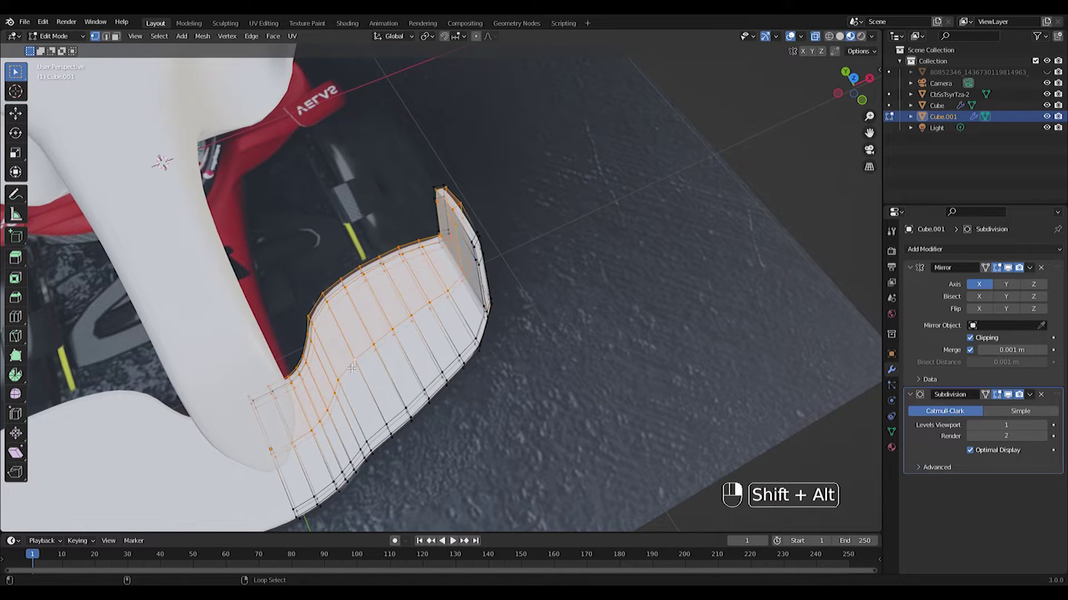
{"action": "key", "text": "KP_1"}
{"action": "middle_click_drag", "start_coordinate": [351, 368], "coordinate": [599, 361]}
{"action": "key", "text": "Tab"}
{"action": "key", "text": "w"}
{"action": "middle_click_drag", "start_coordinate": [383, 348], "coordinate": [499, 326]}
{"action": "key", "text": "KP_1"}
{"action": "key", "text": "Tab"}
{"action": "key", "text": "s"}
{"action": "key", "text": "z"}
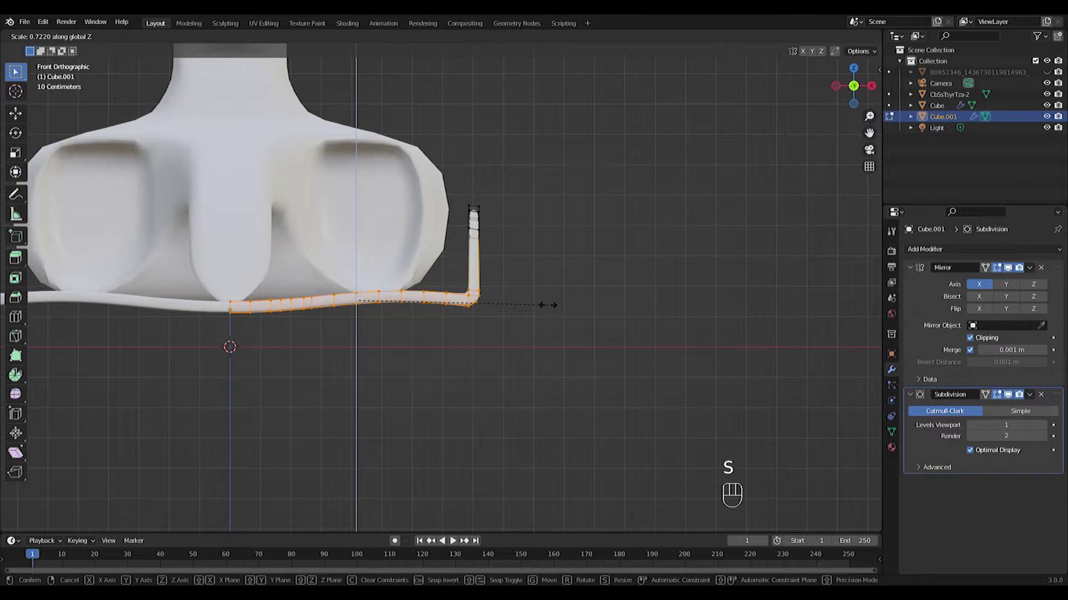
{"action": "left_click", "coordinate": [340, 310]}
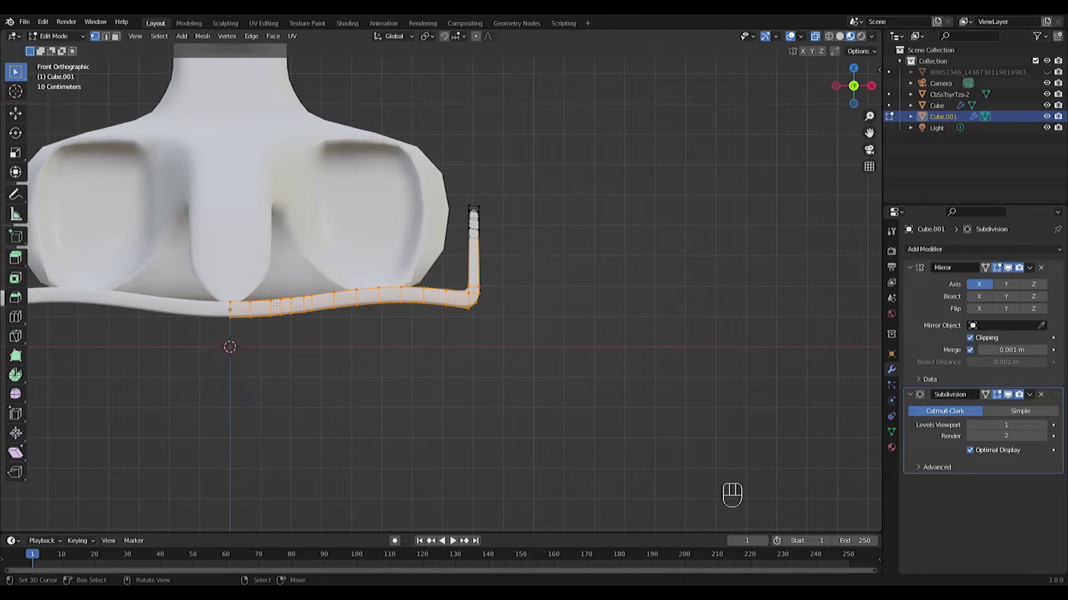
Step: Select the wing's underside edge loops without the endplate top and raise them about 0.018 m along Z to thin the wing
{"action": "key", "text": "a"}
{"action": "key", "text": "a"}
{"action": "right_click", "coordinate": [246, 321], "text": "alt+shift"}
{"action": "middle_click_drag", "start_coordinate": [484, 333], "coordinate": [384, 332]}
{"action": "scroll", "coordinate": [378, 336], "scroll_direction": "up", "scroll_amount": 3}
{"action": "right_click", "coordinate": [350, 343], "text": "alt+shift"}
{"action": "key", "text": "ctrl+z"}
{"action": "right_click", "coordinate": [362, 353], "text": "alt+shift"}
{"action": "right_click", "coordinate": [451, 329], "text": "alt+shift"}
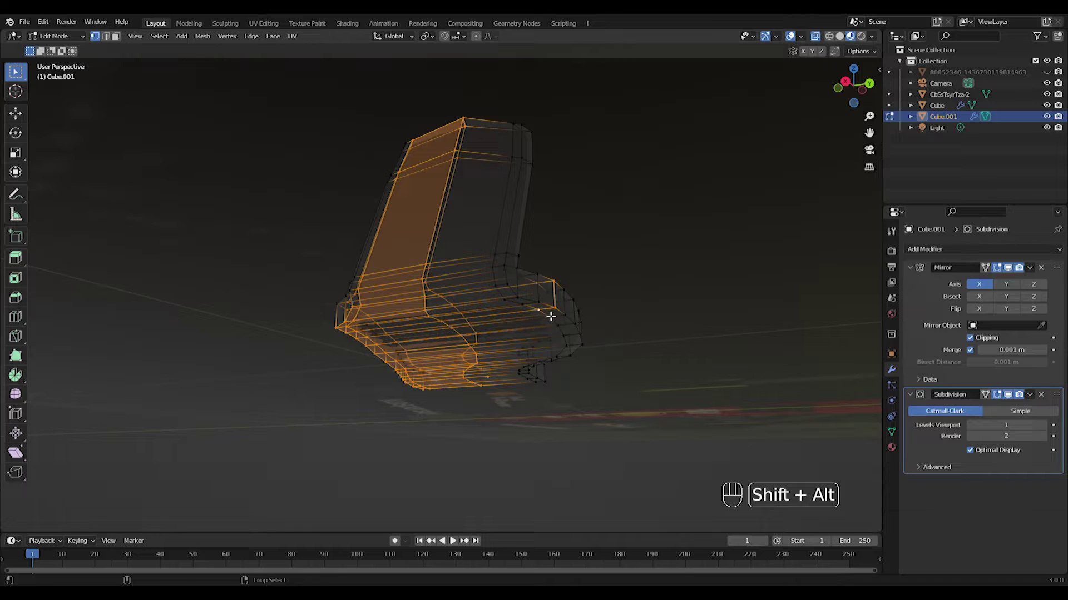
{"action": "key", "text": "ctrl+z"}
{"action": "key", "text": "KP_1"}
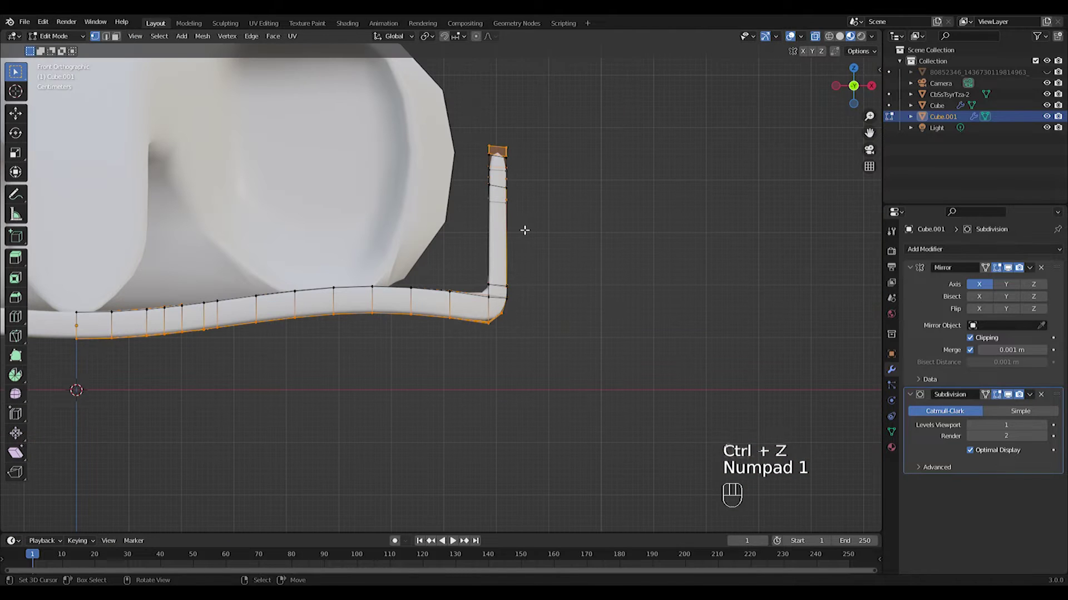
{"action": "key", "text": "c"}
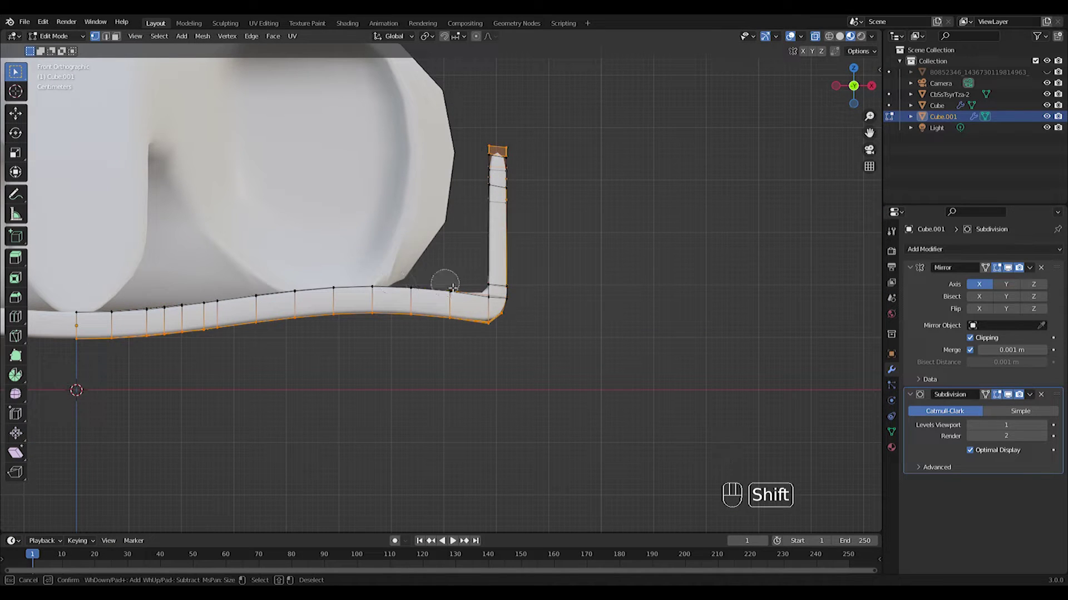
{"action": "key", "text": "g"}
{"action": "middle_click", "coordinate": [627, 332]}
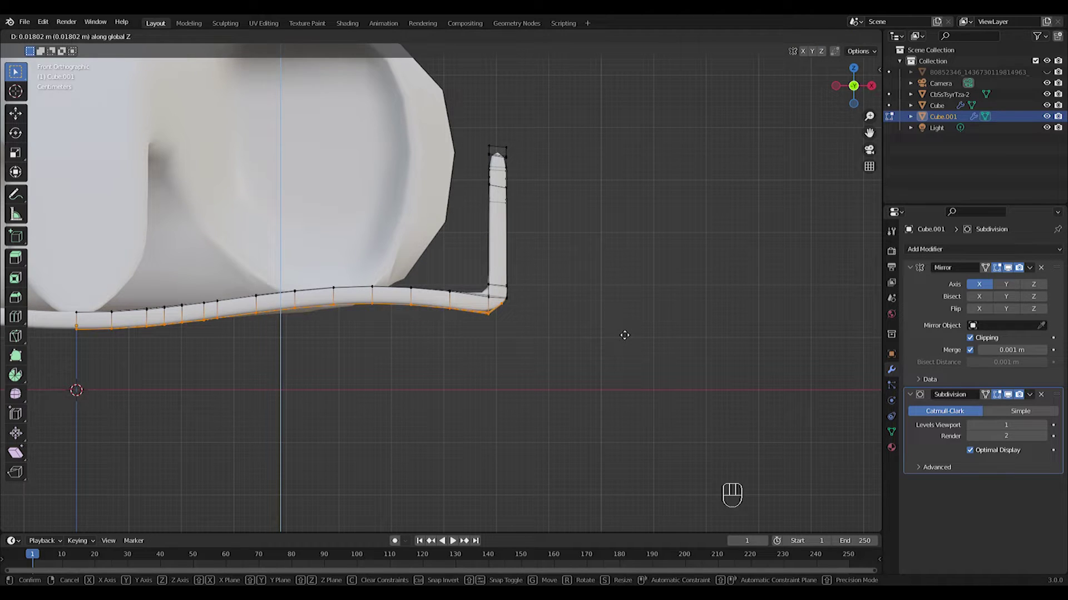
{"action": "left_click", "coordinate": [625, 333]}
{"action": "key", "text": "Tab"}
{"action": "scroll", "coordinate": [378, 356], "scroll_direction": "down", "scroll_amount": 4}
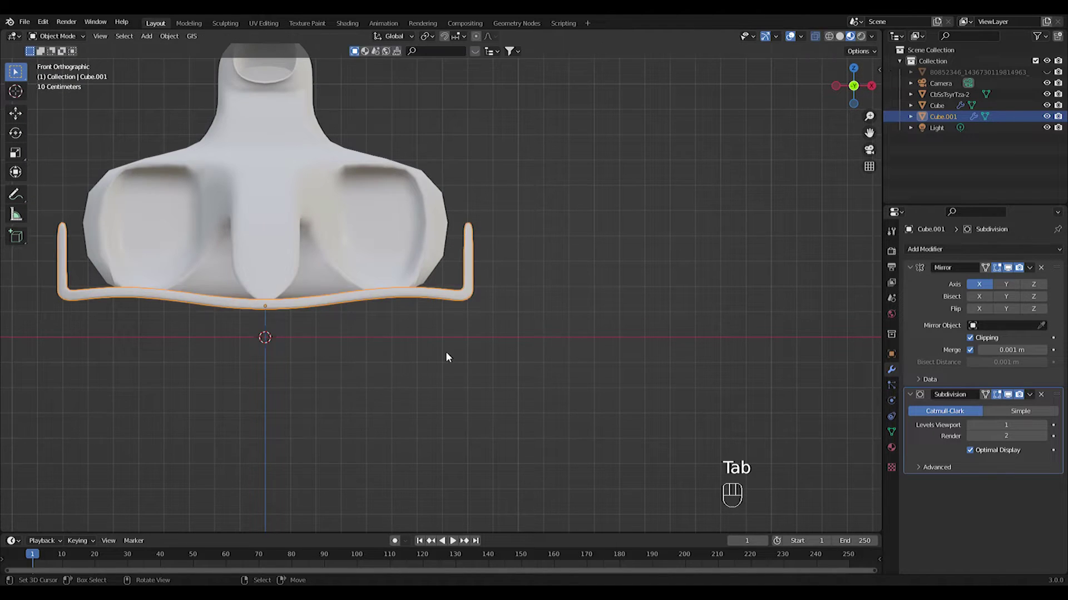
Step: Duplicate the horizontal wing section without the upper endplate and move the copy up about 0.043 m along Z
{"action": "key", "text": "Tab"}
{"action": "scroll", "coordinate": [445, 355], "scroll_direction": "up", "scroll_amount": 2}
{"action": "middle_click_drag", "start_coordinate": [349, 322], "coordinate": [621, 380], "text": "shift"}
{"action": "key", "text": "Tab"}
{"action": "key", "text": "KP_1"}
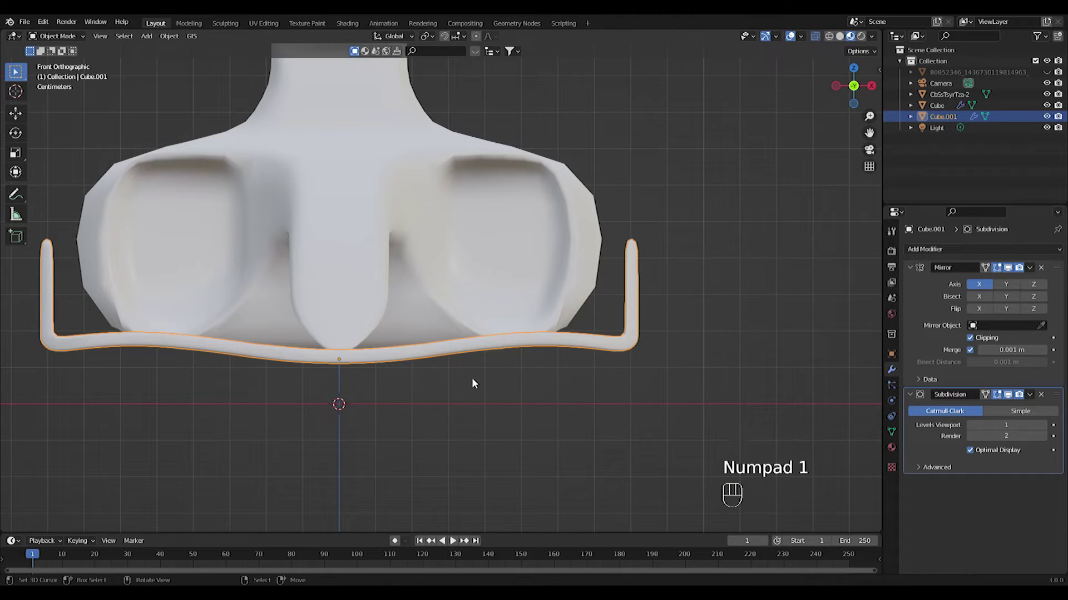
{"action": "key", "text": "Tab"}
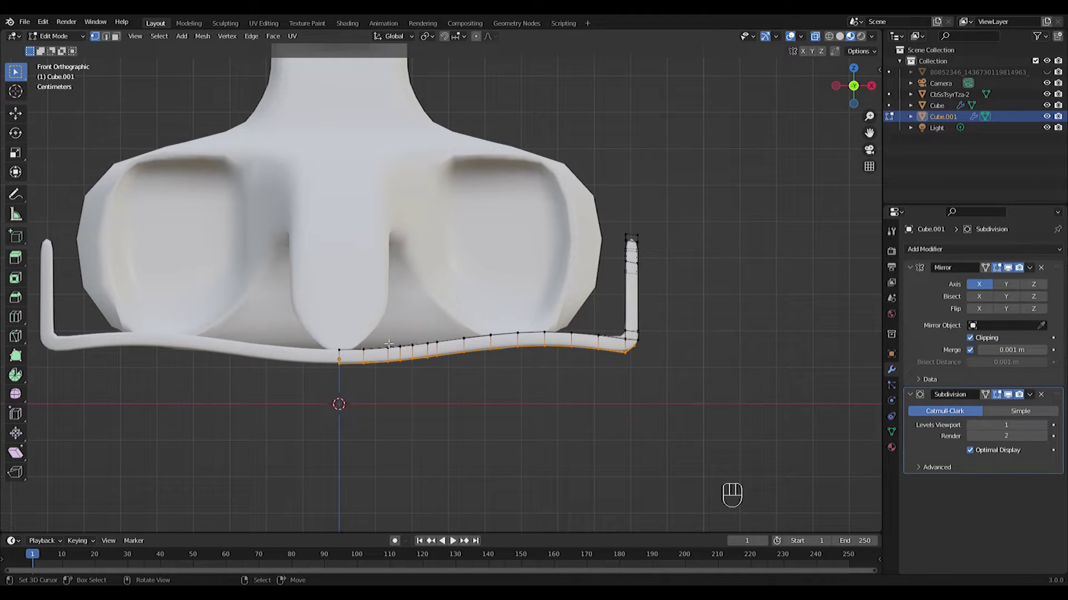
{"action": "left_click_drag", "start_coordinate": [265, 408], "coordinate": [690, 335]}
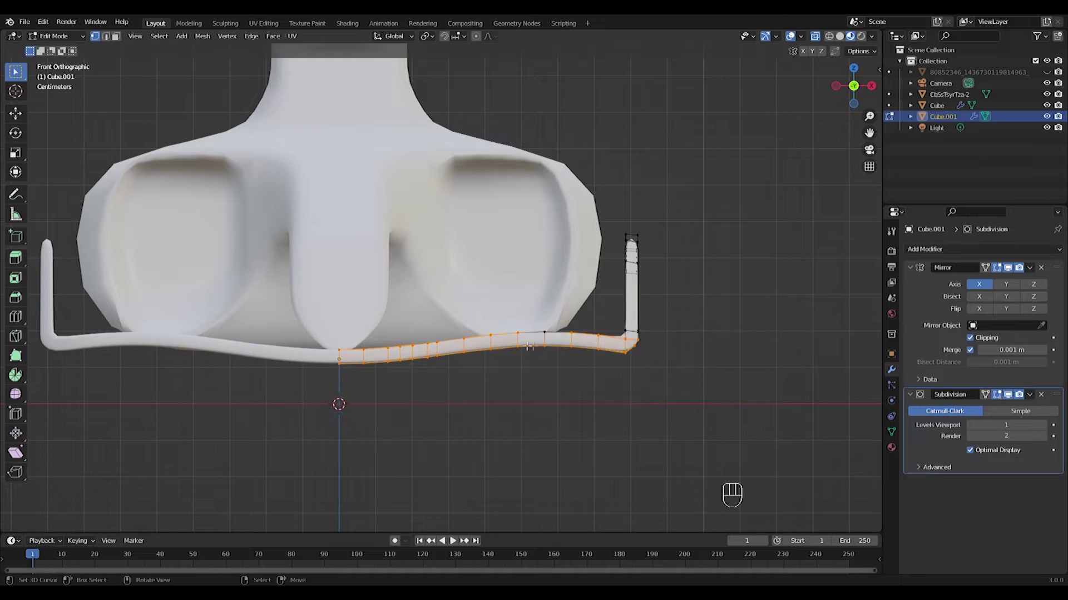
{"action": "key", "text": "shift+d"}
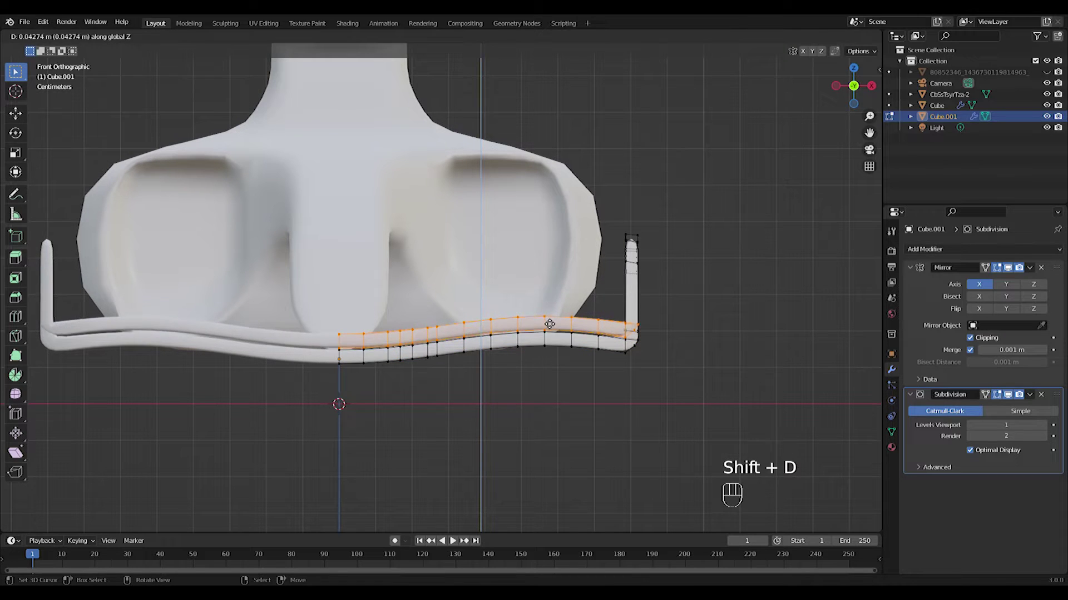
{"action": "left_click", "coordinate": [541, 322]}
Step: Try to scale the duplicate's front and rear vertex rows along Y by a factor of about 0.76, leaving out the middle row
{"action": "key", "text": "KP_3"}
{"action": "key", "text": "s"}
{"action": "key", "text": "y"}
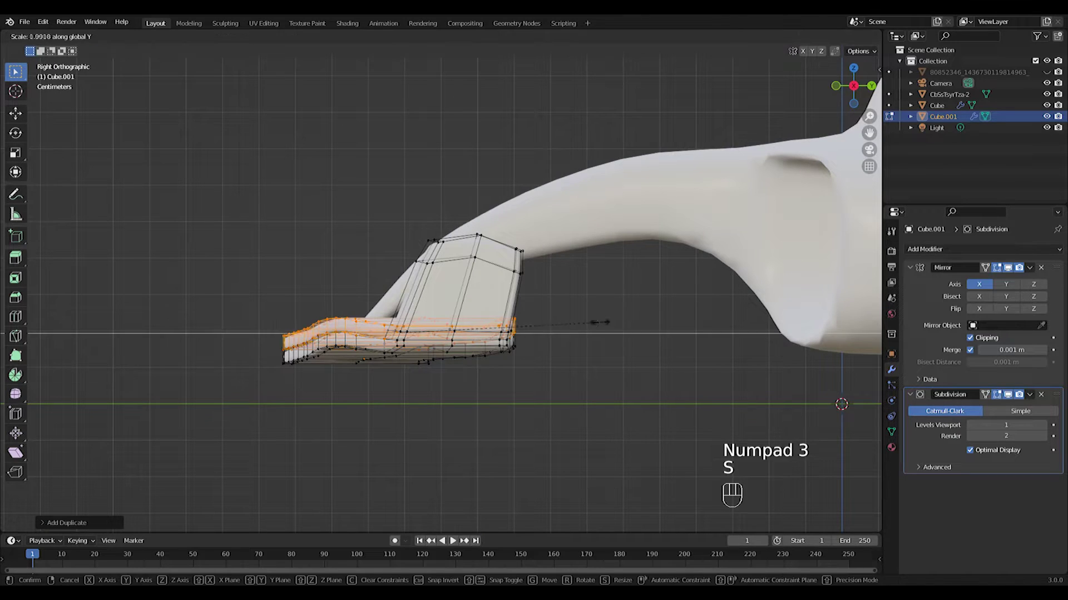
{"action": "left_click", "coordinate": [513, 325]}
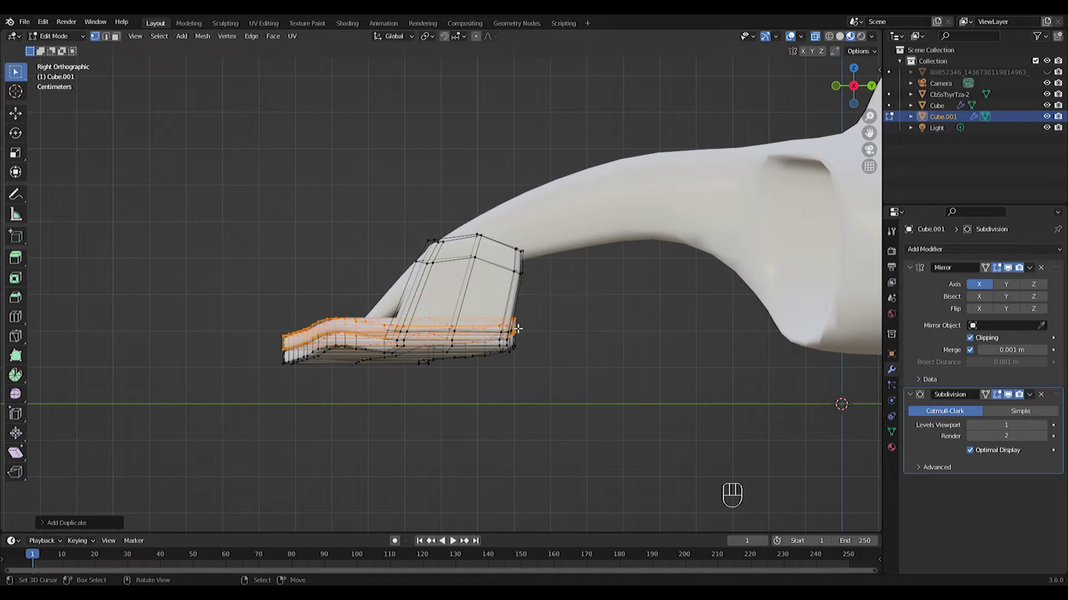
{"action": "key", "text": "KP_7"}
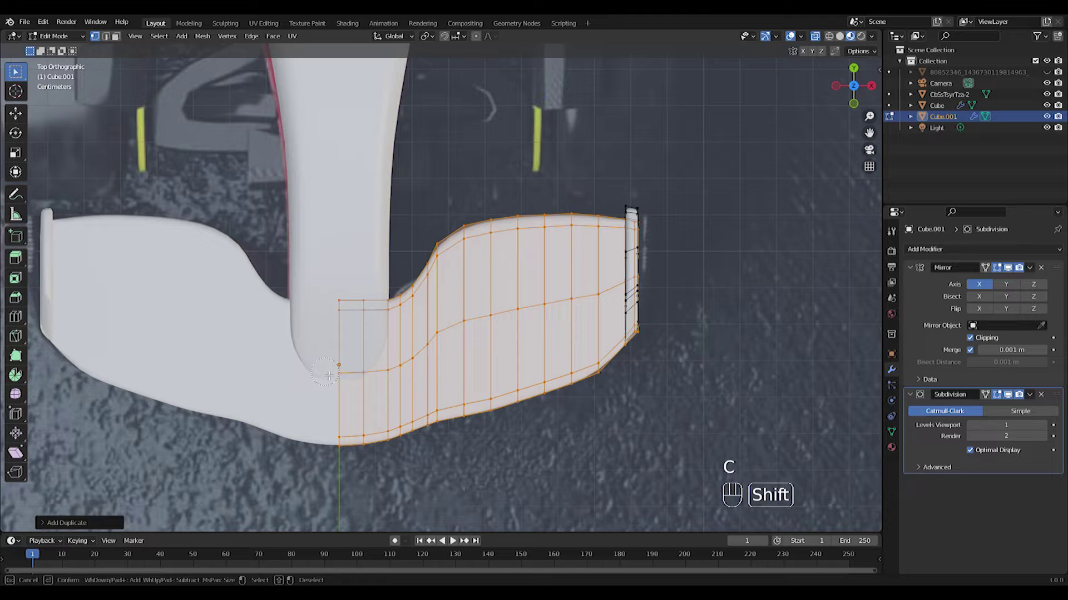
{"action": "key", "text": "s"}
{"action": "key", "text": "y"}
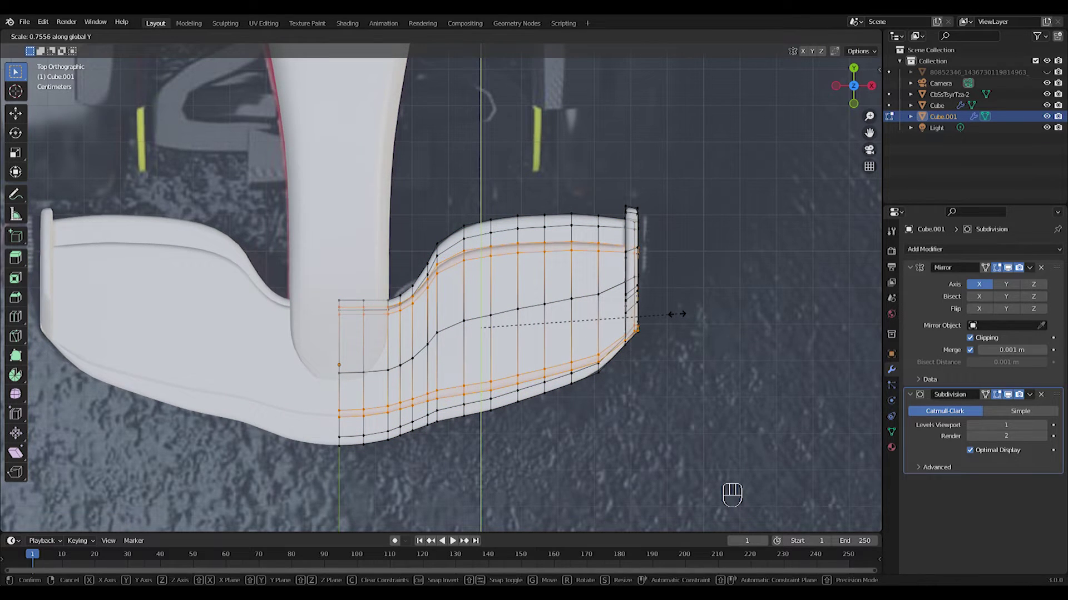
{"action": "left_click", "coordinate": [676, 314]}
{"action": "middle_click_drag", "start_coordinate": [676, 314], "coordinate": [498, 348]}
{"action": "key", "text": "Tab"}
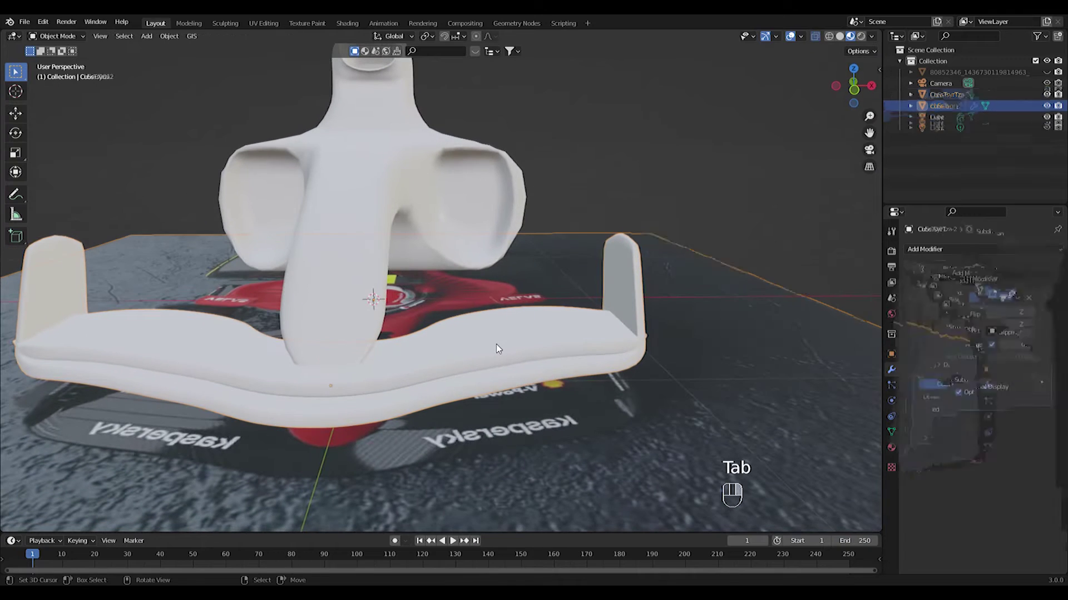
Step: Undo the Y scaling and selection changes on the duplicated wing section
{"action": "key", "text": "Tab"}
{"action": "key", "text": "a"}
{"action": "key", "text": "a"}
{"action": "key", "text": "ctrl+z"}
{"action": "key", "text": "ctrl+z"}
{"action": "key", "text": "ctrl+z"}
{"action": "key", "text": "ctrl+z"}
{"action": "key", "text": "ctrl+z"}
{"action": "key", "text": "ctrl+z"}
{"action": "key", "text": "ctrl+z"}
{"action": "key", "text": "ctrl+z"}
Step: Separate the selected duplicate wing section into its own object
{"action": "key", "text": "p"}
{"action": "left_click", "coordinate": [456, 311]}
{"action": "key", "text": "Tab"}
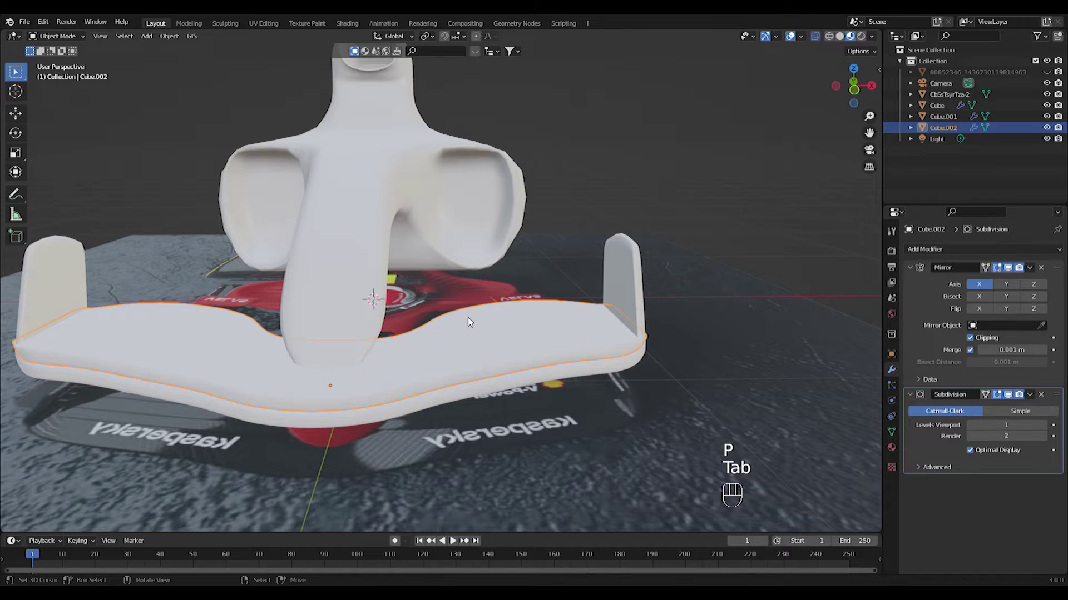
Step: Select the separated wing's two rear vertex rows in the top view and move them forward along Y
{"action": "key", "text": "Tab"}
{"action": "key", "text": "a"}
{"action": "key", "text": "KP_7"}
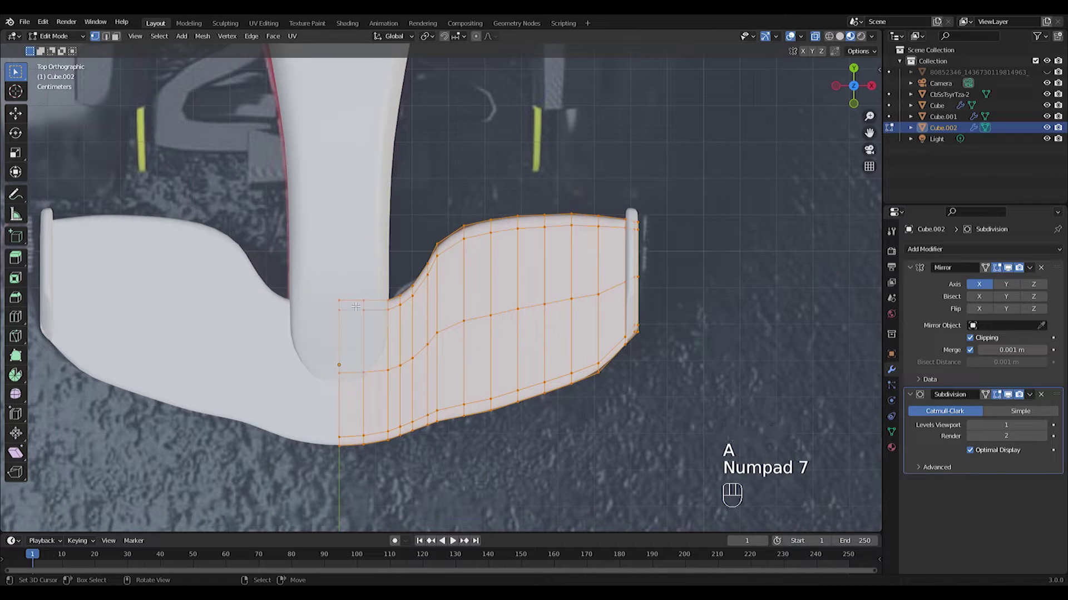
{"action": "key", "text": "a"}
{"action": "key", "text": "c"}
{"action": "left_click_drag", "start_coordinate": [347, 310], "coordinate": [596, 192]}
{"action": "right_click", "coordinate": [698, 239]}
{"action": "key", "text": "g"}
{"action": "left_click", "coordinate": [548, 408]}
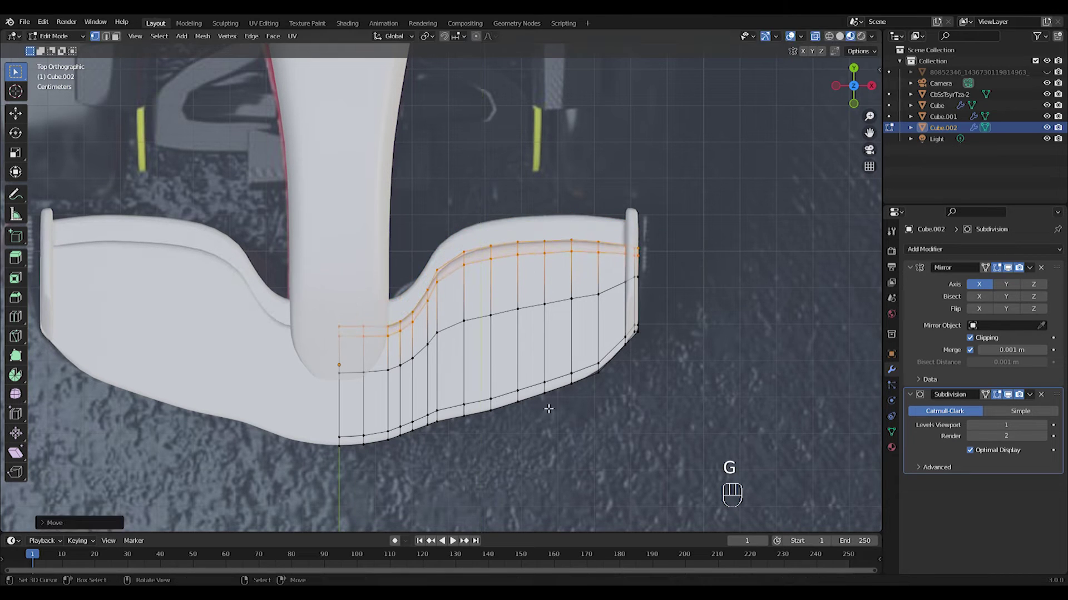
Step: Select the separated wing's two front vertex rows and move them rearward along Y
{"action": "key", "text": "a"}
{"action": "key", "text": "a"}
{"action": "key", "text": "c"}
{"action": "mouse_move", "coordinate": [322, 461]}
{"action": "left_mouse_down"}
{"action": "mouse_move", "coordinate": [556, 395]}
{"action": "mouse_move", "coordinate": [644, 346]}
{"action": "left_mouse_up"}
{"action": "right_click", "coordinate": [661, 376]}
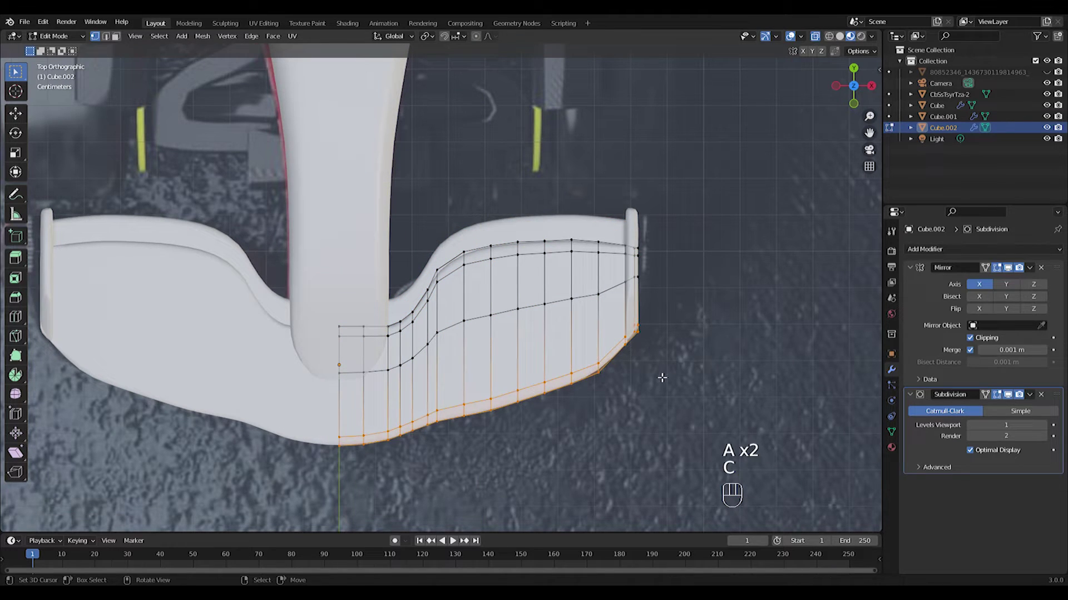
{"action": "key", "text": "g"}
{"action": "key", "text": "y"}
{"action": "left_click", "coordinate": [639, 354]}
{"action": "key", "text": "Tab"}
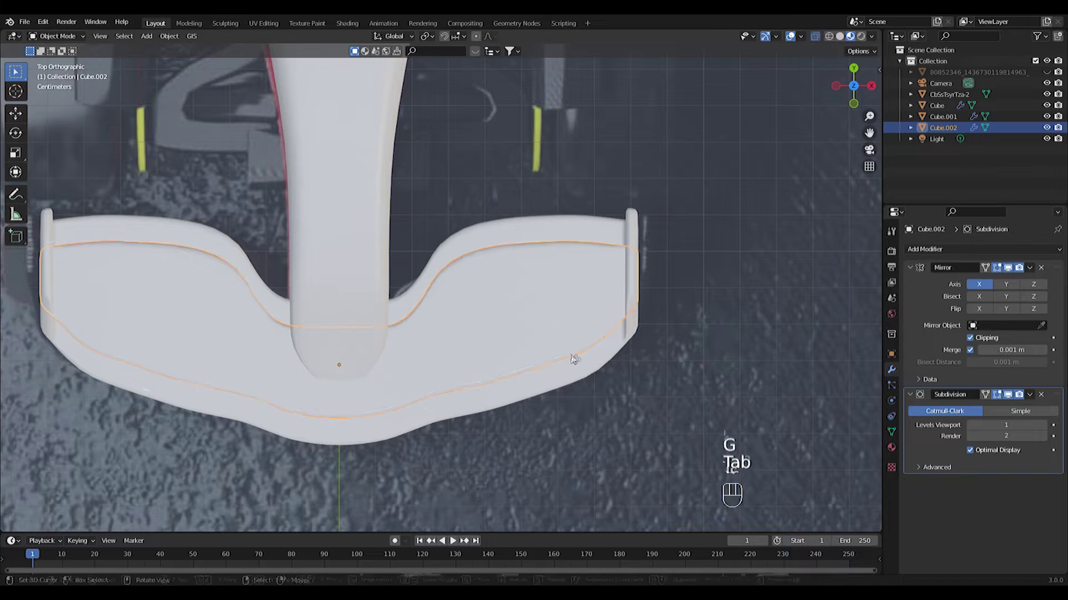
Step: Move the upper wing element rearward along Y and tilt it slightly in the side view
{"action": "key", "text": "g"}
{"action": "left_click", "coordinate": [573, 330]}
{"action": "key", "text": "KP_3"}
{"action": "key", "text": "r"}
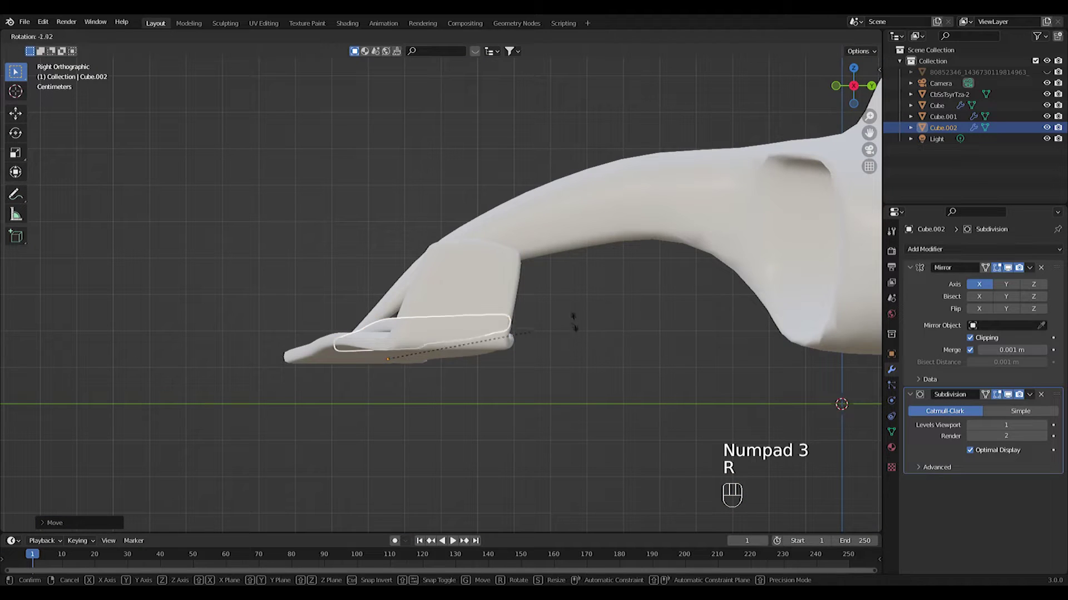
{"action": "left_click", "coordinate": [560, 291]}
{"action": "middle_click_drag", "start_coordinate": [559, 288], "coordinate": [539, 334]}
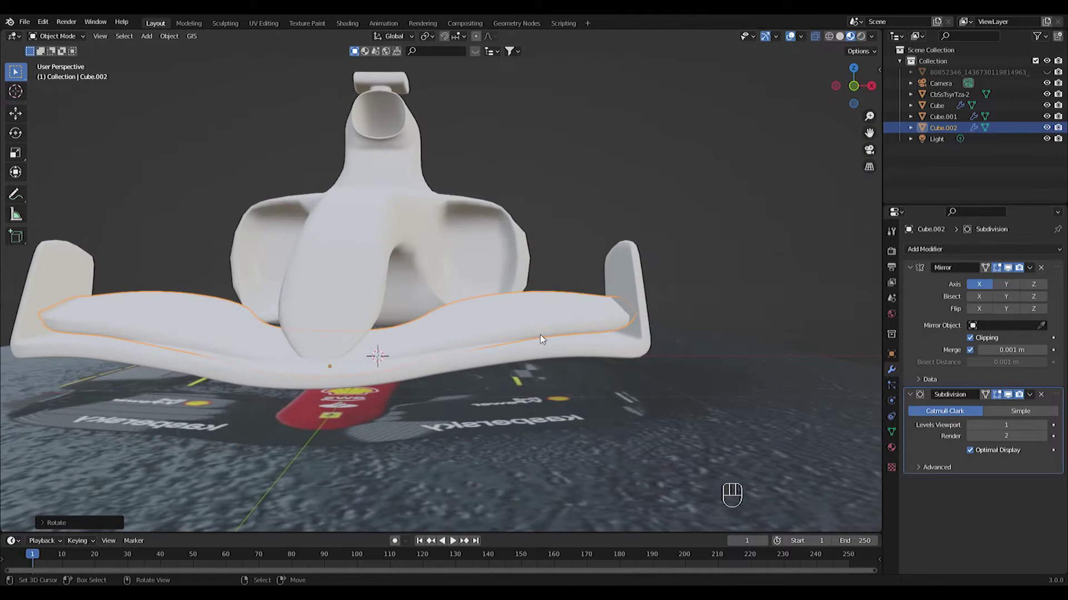
Step: Reposition the upper wing element along Z and scale its front vertex rows along Z
{"action": "key", "text": "g"}
{"action": "key", "text": "z"}
{"action": "left_click", "coordinate": [545, 338]}
{"action": "key", "text": "Tab"}
{"action": "middle_click_drag", "start_coordinate": [582, 343], "coordinate": [528, 343]}
{"action": "key", "text": "s"}
{"action": "key", "text": "z"}
{"action": "left_click", "coordinate": [594, 341]}
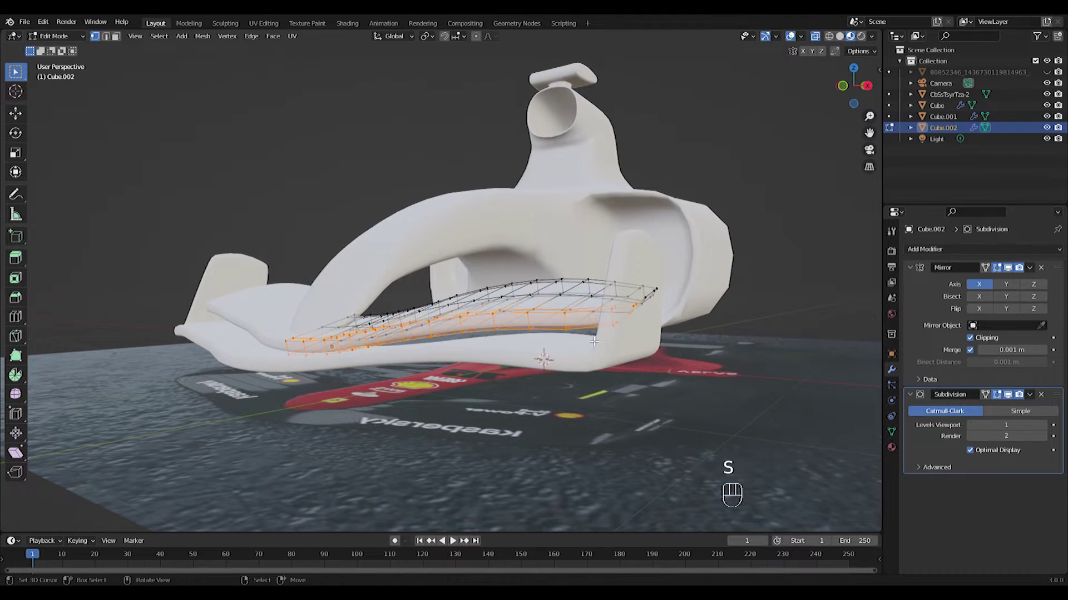
Step: Flatten the whole upper wing element by scaling all its vertices along Z to about 0.6
{"action": "key", "text": "a"}
{"action": "key", "text": "s"}
{"action": "key", "text": "z"}
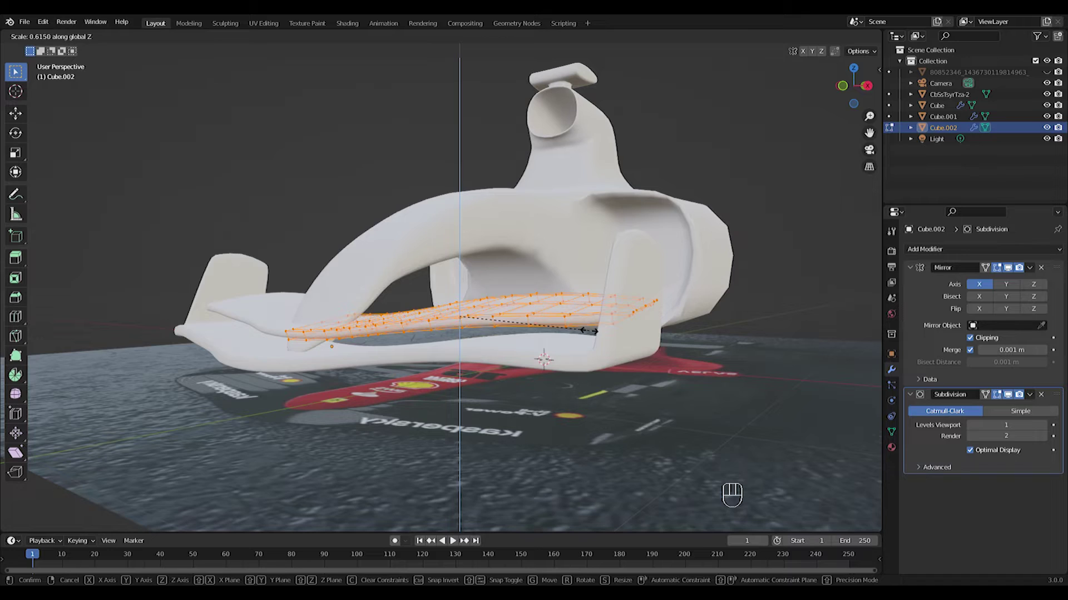
{"action": "left_click", "coordinate": [593, 331]}
{"action": "middle_click_drag", "start_coordinate": [594, 332], "coordinate": [662, 336]}
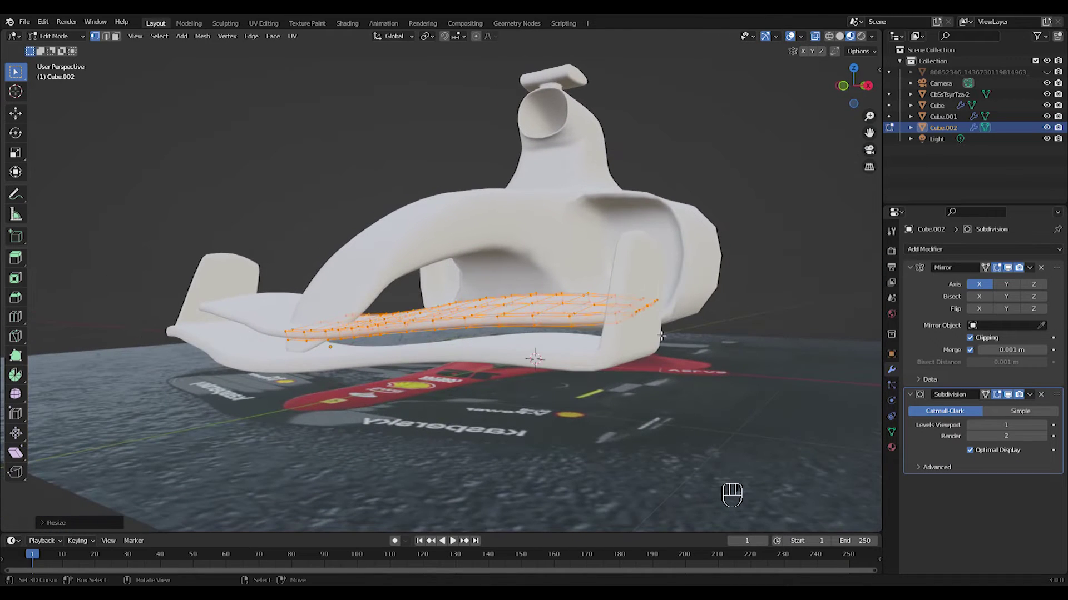
Step: Rotate the upper wing element slightly and reposition it above the main front wing in Object Mode
{"action": "key", "text": "Tab"}
{"action": "key", "text": "r"}
{"action": "left_click", "coordinate": [652, 302]}
{"action": "key", "text": "g"}
{"action": "left_click", "coordinate": [505, 324]}
{"action": "middle_click_drag", "start_coordinate": [505, 325], "coordinate": [583, 341]}
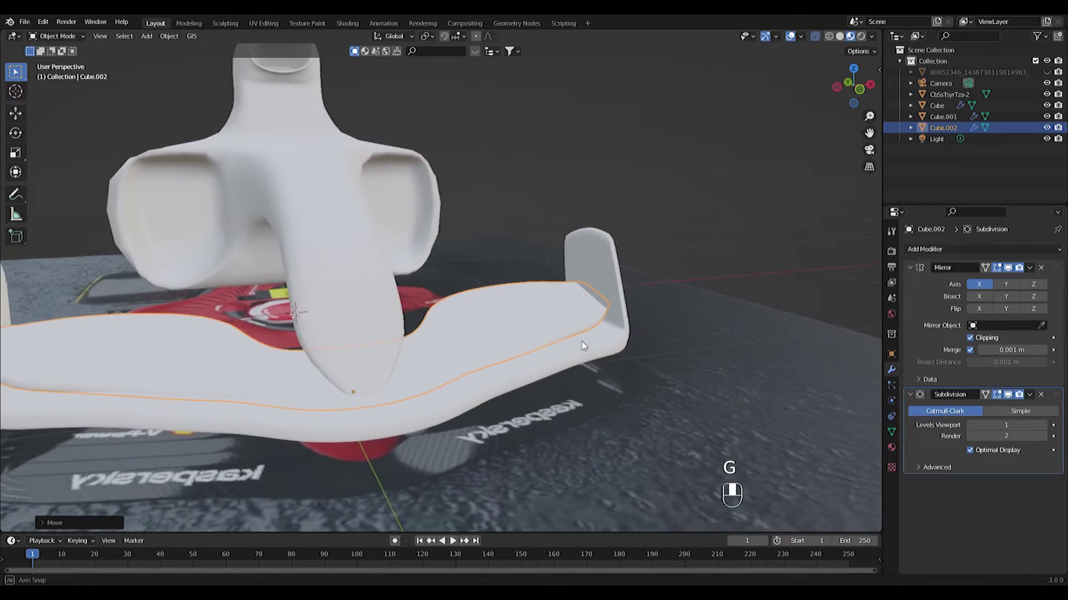
Step: Move the upper wing element slightly rearward along Y in the top view
{"action": "key", "text": "KP_1"}
{"action": "scroll", "coordinate": [282, 414], "scroll_direction": "up", "scroll_amount": 4}
{"action": "middle_click_drag", "start_coordinate": [279, 416], "coordinate": [300, 311]}
{"action": "key", "text": "Tab"}
{"action": "scroll", "coordinate": [299, 312], "scroll_direction": "down", "scroll_amount": 3}
{"action": "key", "text": "KP_7"}
{"action": "key", "text": "Tab"}
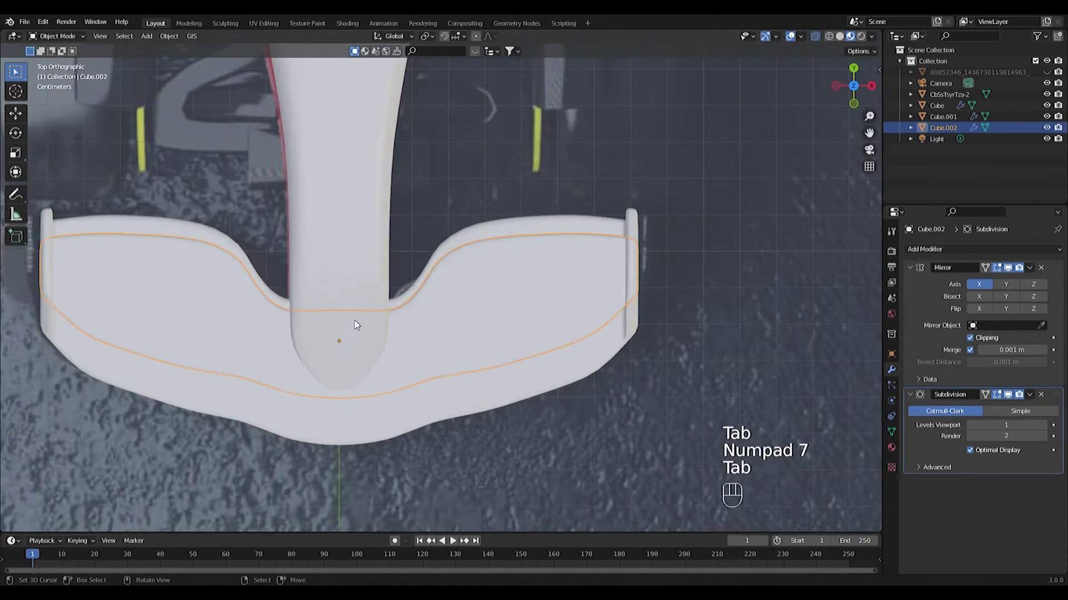
{"action": "key", "text": "g"}
{"action": "middle_click", "coordinate": [362, 322]}
{"action": "left_click", "coordinate": [366, 315]}
Step: Select the upper wing element's outer rear vertices in the top view and shift them slightly rearward along Y
{"action": "key", "text": "Tab"}
{"action": "middle_click_drag", "start_coordinate": [645, 334], "coordinate": [662, 289]}
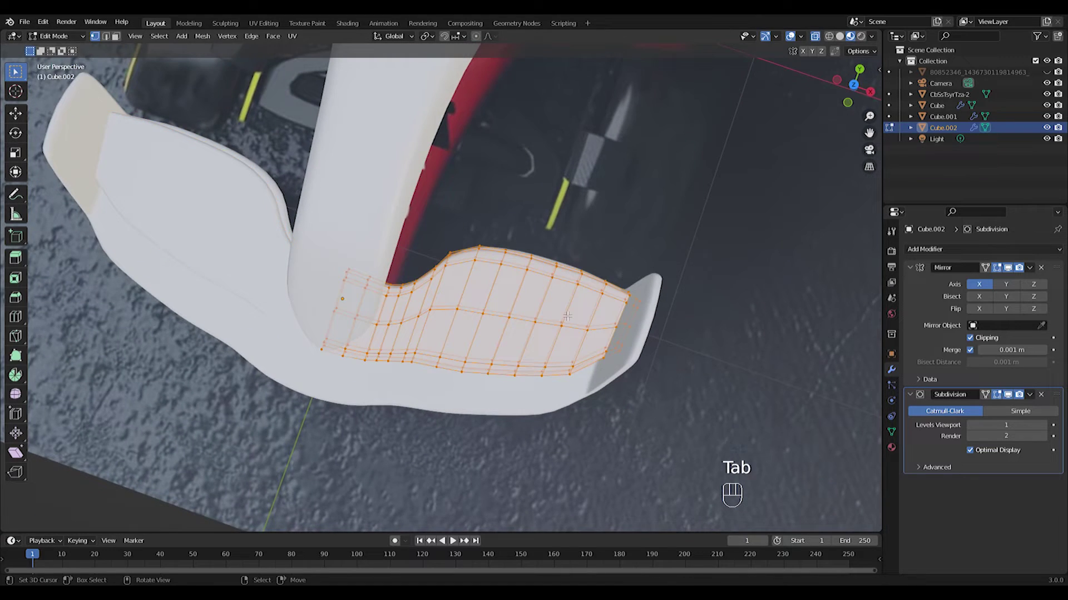
{"action": "key", "text": "KP_7"}
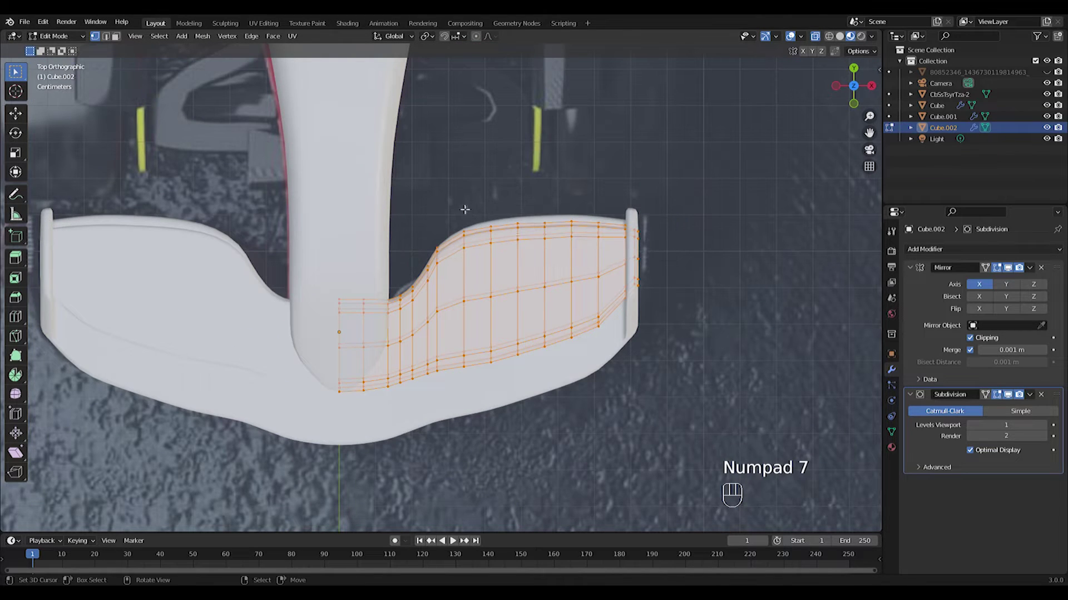
{"action": "left_click_drag", "start_coordinate": [666, 246], "coordinate": [667, 248]}
{"action": "key", "text": "c"}
{"action": "right_click", "coordinate": [648, 290]}
{"action": "key", "text": "g"}
{"action": "middle_click", "coordinate": [615, 301]}
{"action": "left_click", "coordinate": [615, 298]}
{"action": "key", "text": "Tab"}
{"action": "middle_click_drag", "start_coordinate": [595, 326], "coordinate": [615, 195]}
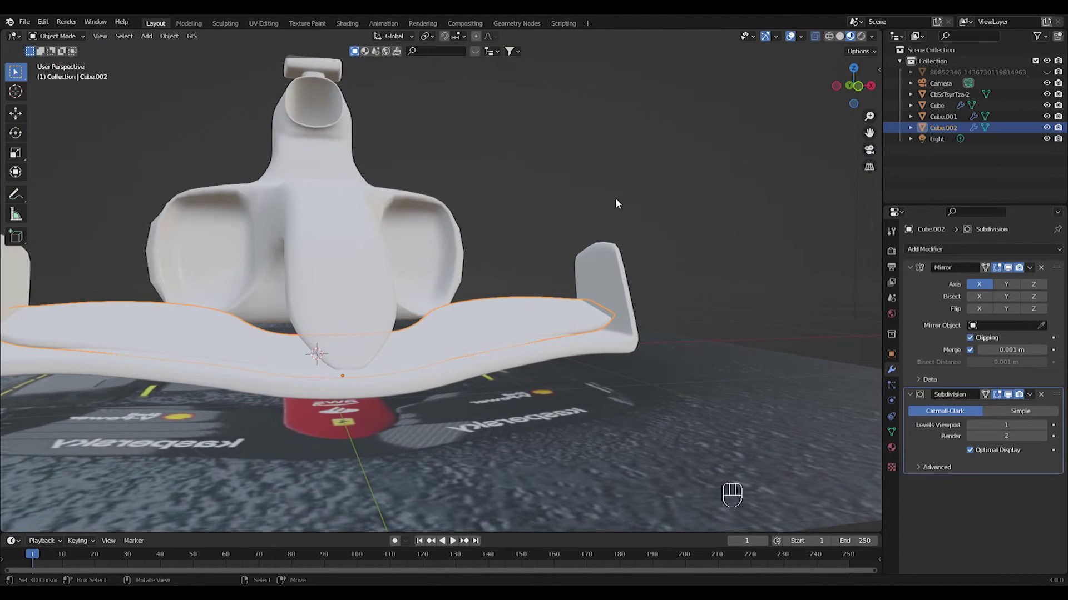
Step: Duplicate the upper wing element and raise the copy about 0.03 m along Z
{"action": "key", "text": "shift+d"}
{"action": "middle_click", "coordinate": [567, 301]}
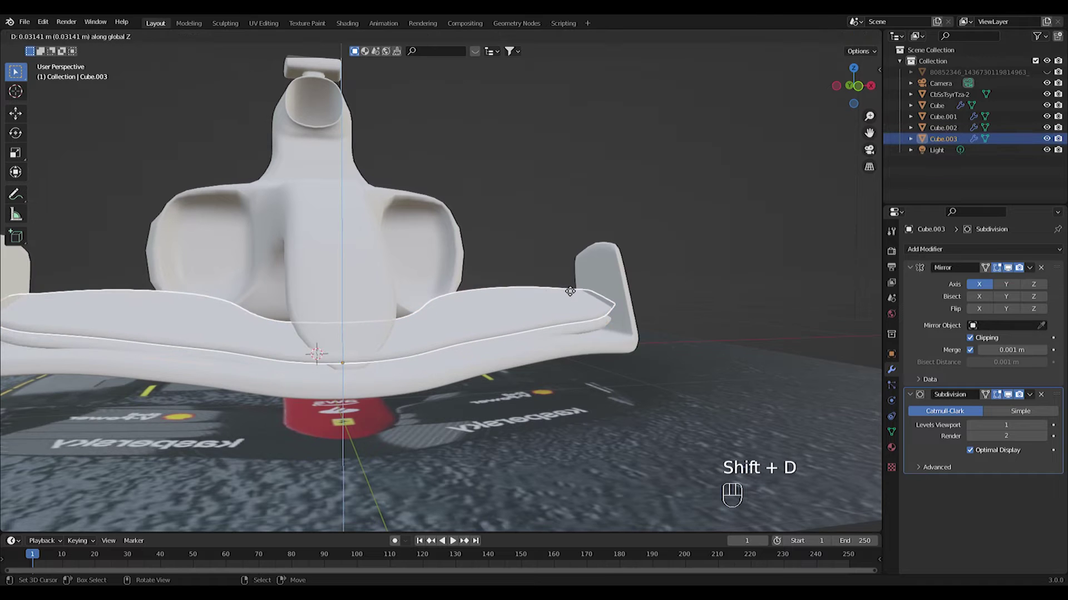
{"action": "left_click", "coordinate": [571, 288]}
{"action": "mouse_move", "coordinate": [567, 316]}
{"action": "middle_mouse_down"}
{"action": "mouse_move", "coordinate": [531, 337]}
{"action": "mouse_move", "coordinate": [311, 362]}
{"action": "mouse_move", "coordinate": [358, 357]}
{"action": "middle_mouse_up"}
Step: Select the main front wing with the endplates and adjust its height along Z
{"action": "left_click", "coordinate": [293, 374]}
{"action": "key", "text": "f"}
{"action": "key", "text": "z"}
{"action": "key", "text": "g"}
{"action": "middle_click", "coordinate": [367, 365]}
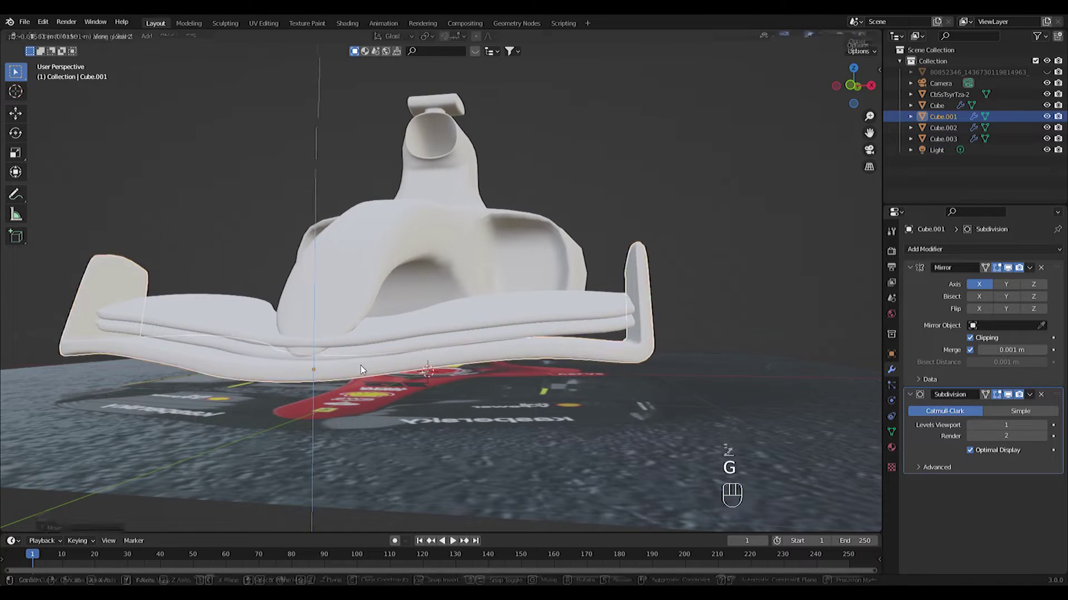
{"action": "left_click", "coordinate": [365, 370]}
{"action": "middle_click_drag", "start_coordinate": [364, 371], "coordinate": [434, 367]}
Step: Lower the middle wing element's outer end vertices about 0.025 m along Z with proportional editing at a radius of about 0.2 m
{"action": "right_click", "coordinate": [566, 342]}
{"action": "key", "text": "KP_1"}
{"action": "key", "text": "Tab"}
{"action": "scroll", "coordinate": [580, 335], "scroll_direction": "up", "scroll_amount": 2}
{"action": "key", "text": "Tab"}
{"action": "key", "text": "Tab"}
{"action": "left_click_drag", "start_coordinate": [721, 275], "coordinate": [753, 383]}
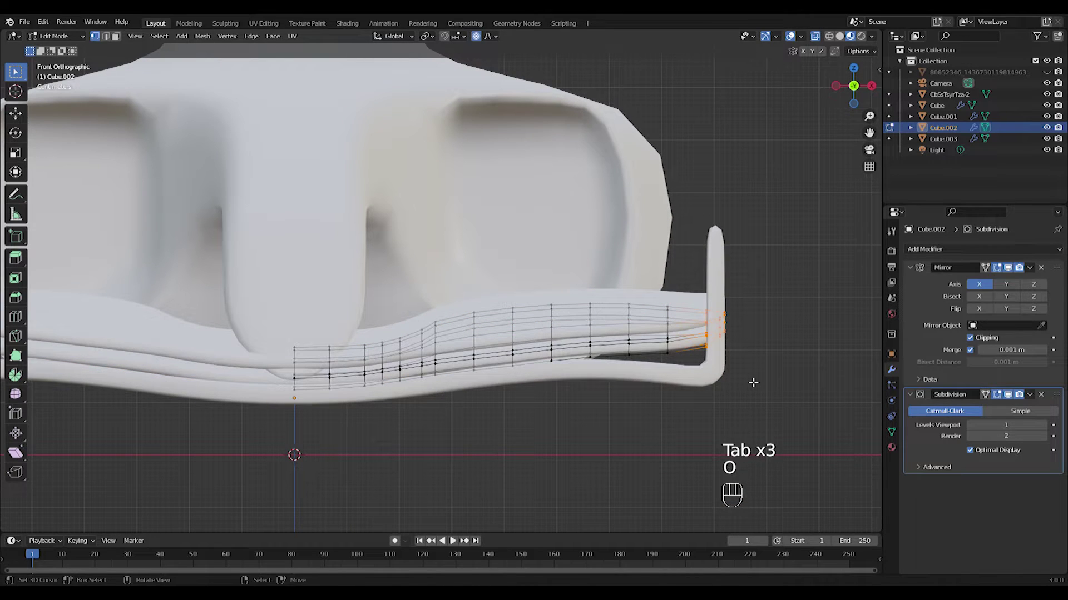
{"action": "key", "text": "g"}
{"action": "middle_click", "coordinate": [755, 395]}
{"action": "scroll", "coordinate": [756, 398], "scroll_direction": "down", "scroll_amount": 3}
{"action": "scroll", "coordinate": [756, 397], "scroll_direction": "up", "scroll_amount": 13}
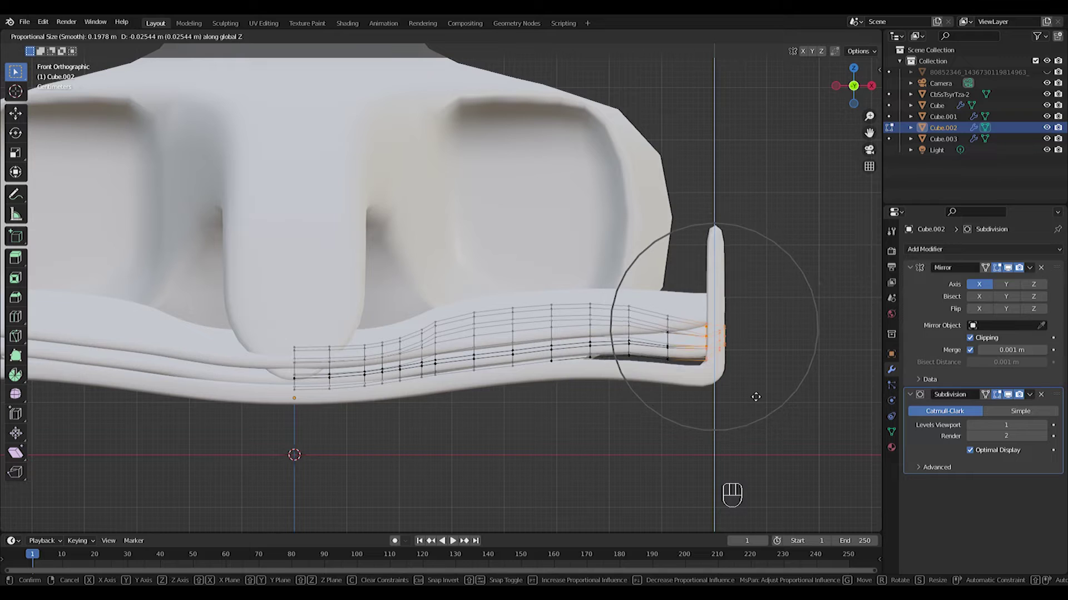
{"action": "left_click", "coordinate": [756, 397]}
Step: Tilt the middle wing element's outer end vertices in the front view and fit them against the endplate
{"action": "key", "text": "r"}
{"action": "left_click", "coordinate": [802, 372]}
{"action": "key", "text": "g"}
{"action": "left_click", "coordinate": [746, 367]}
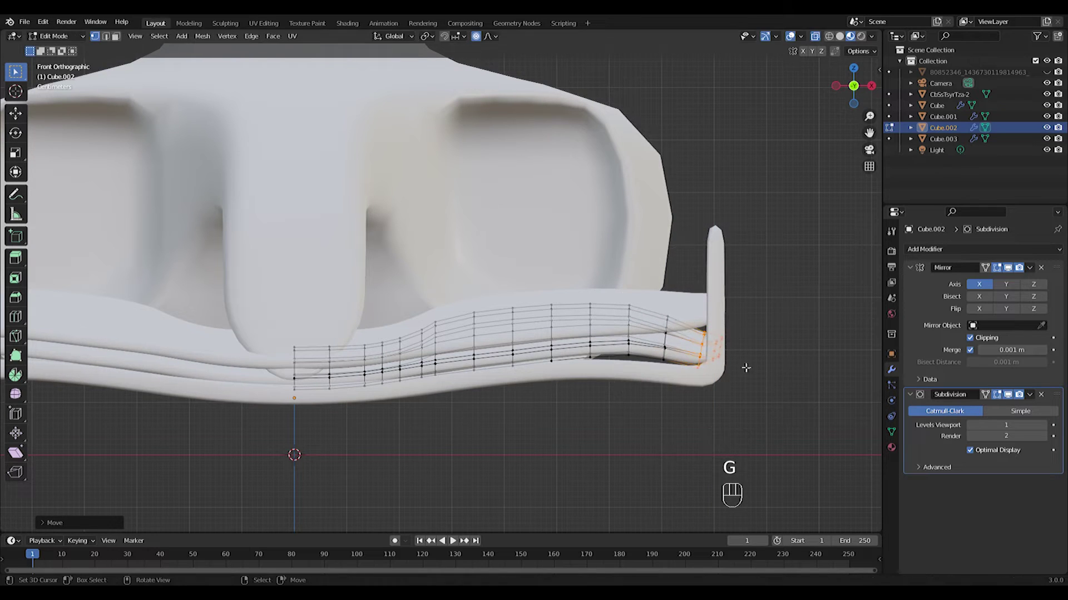
Step: Adjust the middle wing element's vertex column near the outer end and its centre vertices to smooth the curve
{"action": "left_click_drag", "start_coordinate": [636, 377], "coordinate": [636, 377]}
{"action": "key", "text": "g"}
{"action": "left_click", "coordinate": [640, 387]}
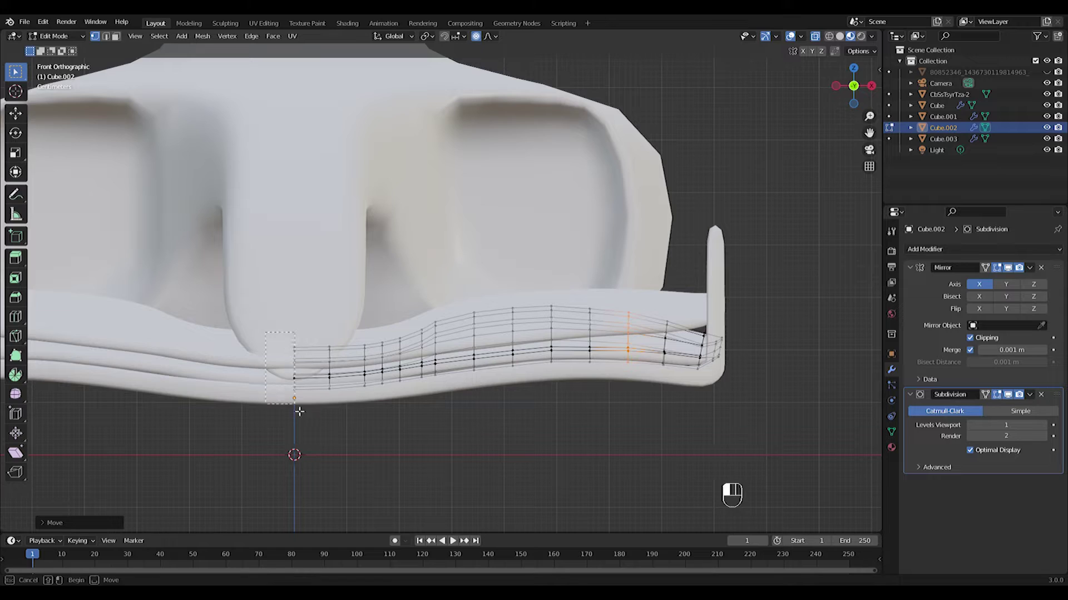
{"action": "left_click_drag", "start_coordinate": [320, 426], "coordinate": [304, 429]}
{"action": "key", "text": "g"}
{"action": "left_click", "coordinate": [304, 428]}
{"action": "key", "text": "Tab"}
{"action": "scroll", "coordinate": [304, 429], "scroll_direction": "down", "scroll_amount": 5}
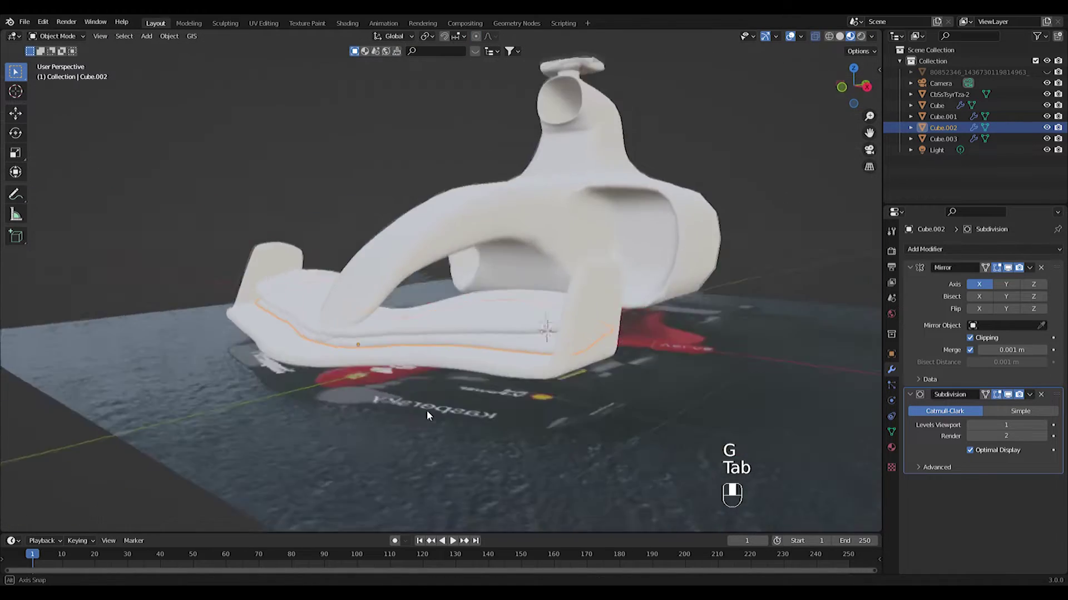
{"action": "middle_click_drag", "start_coordinate": [426, 414], "coordinate": [506, 308]}
Step: Select the top wing element's rear vertex rows and move them about 0.03 m forward along Y without proportional editing
{"action": "left_click", "coordinate": [506, 308]}
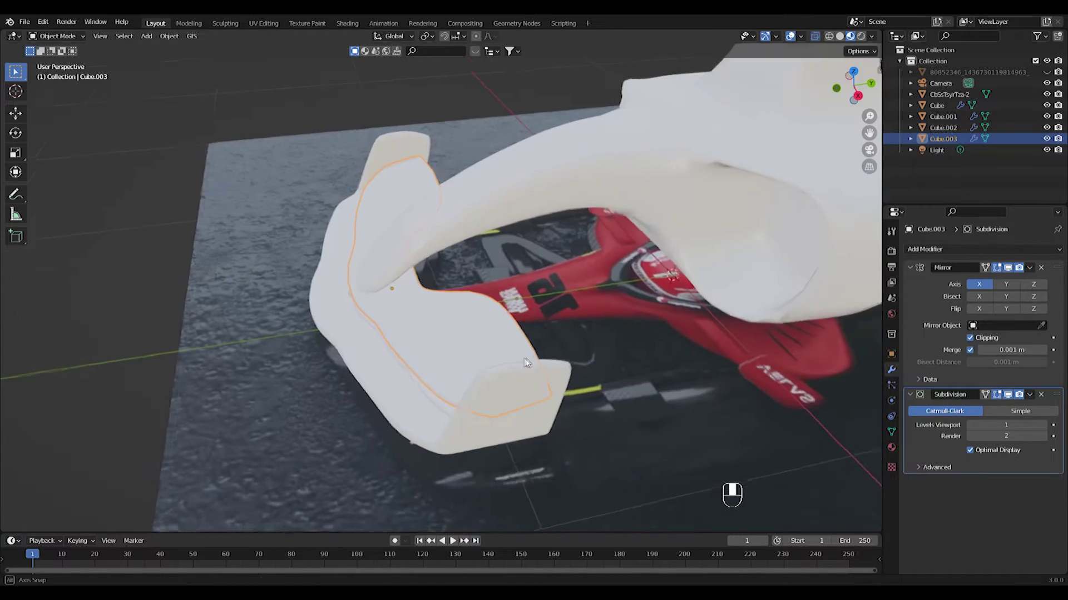
{"action": "key", "text": "KP_7"}
{"action": "key", "text": "Tab"}
{"action": "key", "text": "c"}
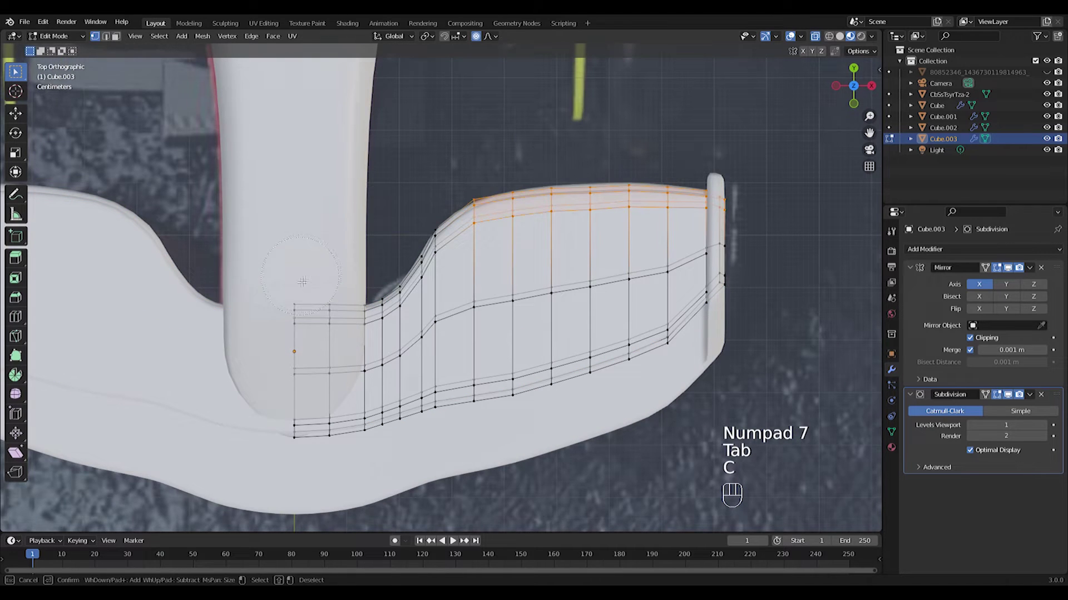
{"action": "key", "text": "g"}
{"action": "right_click", "coordinate": [717, 201]}
{"action": "key", "text": "o"}
{"action": "key", "text": "g"}
{"action": "key", "text": "y"}
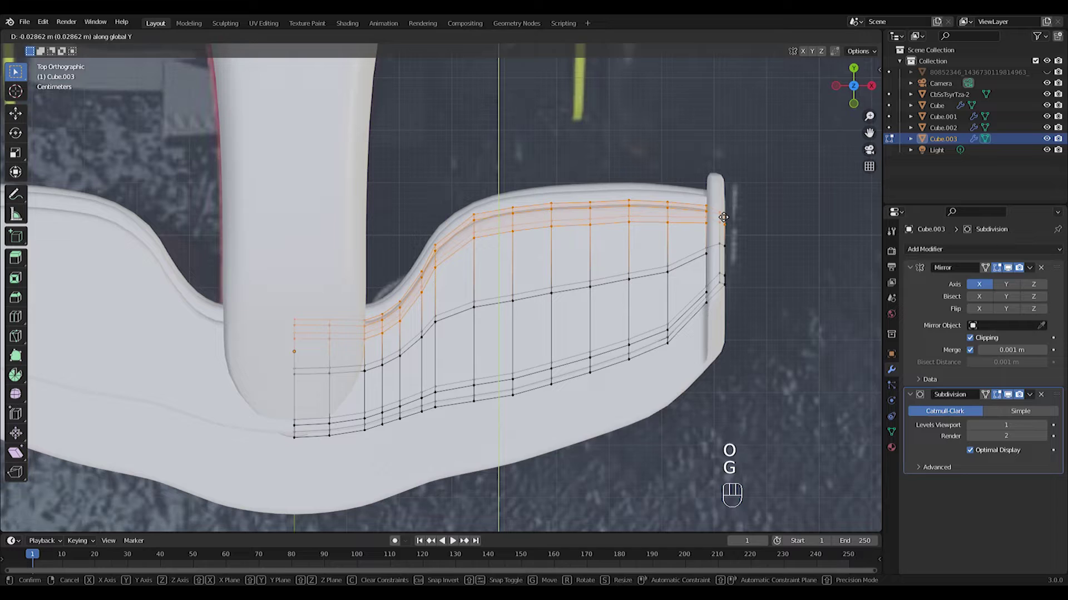
{"action": "left_click", "coordinate": [721, 217]}
Step: Select the top wing element's front vertex rows and move them about 0.037 m rearward along Y
{"action": "left_click_drag", "start_coordinate": [234, 469], "coordinate": [647, 395]}
{"action": "left_click_drag", "start_coordinate": [545, 376], "coordinate": [739, 302]}
{"action": "right_click", "coordinate": [756, 310]}
{"action": "key", "text": "g"}
{"action": "key", "text": "y"}
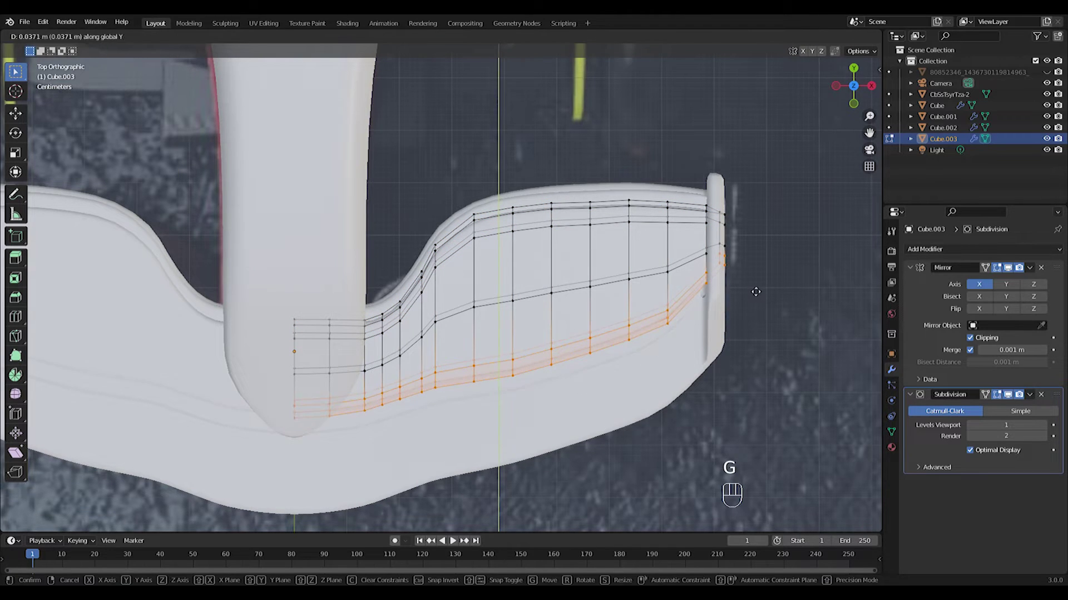
{"action": "left_click", "coordinate": [756, 292]}
Step: Reposition the top wing element in the top view and rotate it slightly in the side view
{"action": "key", "text": "Tab"}
{"action": "key", "text": "g"}
{"action": "left_click", "coordinate": [750, 282]}
{"action": "key", "text": "KP_3"}
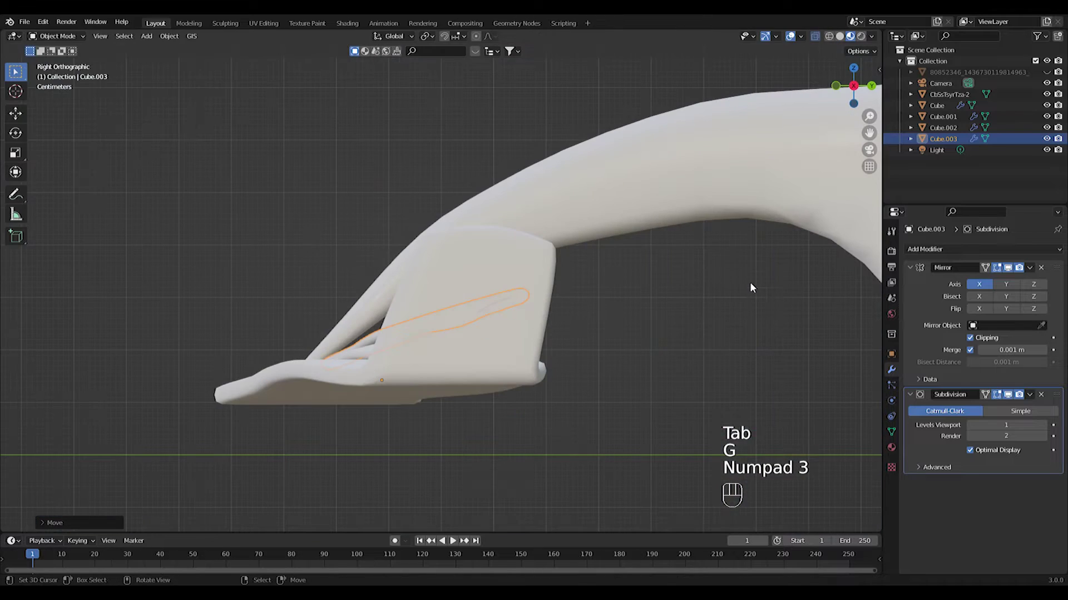
{"action": "key", "text": "r"}
{"action": "middle_click_drag", "start_coordinate": [699, 298], "coordinate": [574, 322]}
Step: Select the main front wing and nudge it slightly along Z
{"action": "key", "text": "Tab"}
{"action": "key", "text": "Tab"}
{"action": "right_click", "coordinate": [334, 412]}
{"action": "key", "text": "g"}
{"action": "middle_click", "coordinate": [334, 414]}
{"action": "left_click", "coordinate": [338, 417]}
{"action": "middle_click_drag", "start_coordinate": [338, 417], "coordinate": [465, 389]}
Step: Select the top wing element's outer end vertices in the front view and lower them with proportional editing
{"action": "right_click", "coordinate": [593, 355]}
{"action": "key", "text": "KP_1"}
{"action": "key", "text": "KP_2"}
{"action": "key", "text": "Tab"}
{"action": "key", "text": "KP_1"}
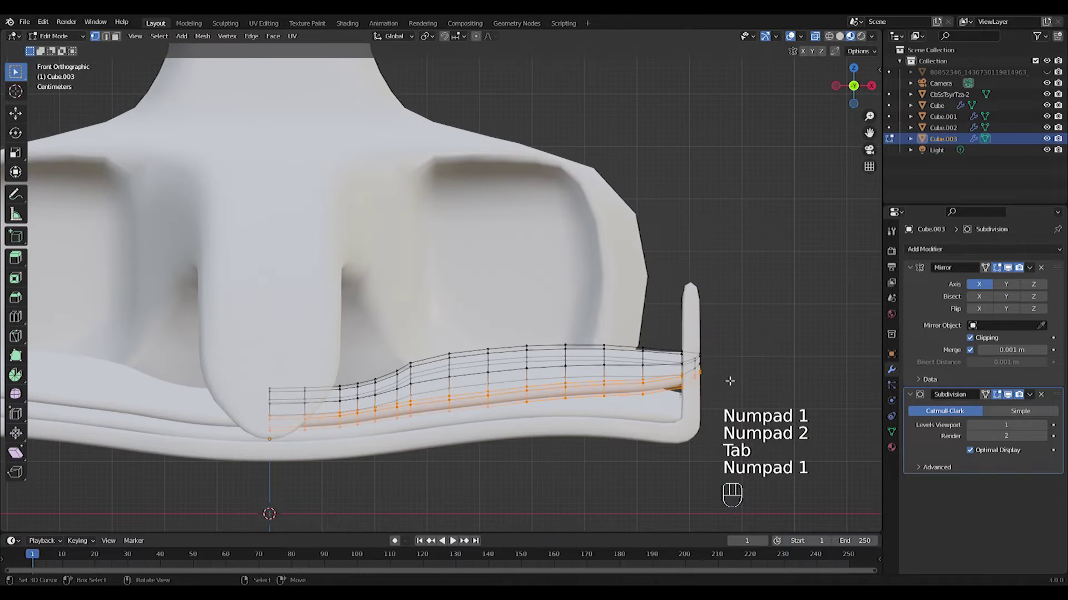
{"action": "left_click_drag", "start_coordinate": [709, 388], "coordinate": [731, 410]}
{"action": "key", "text": "g"}
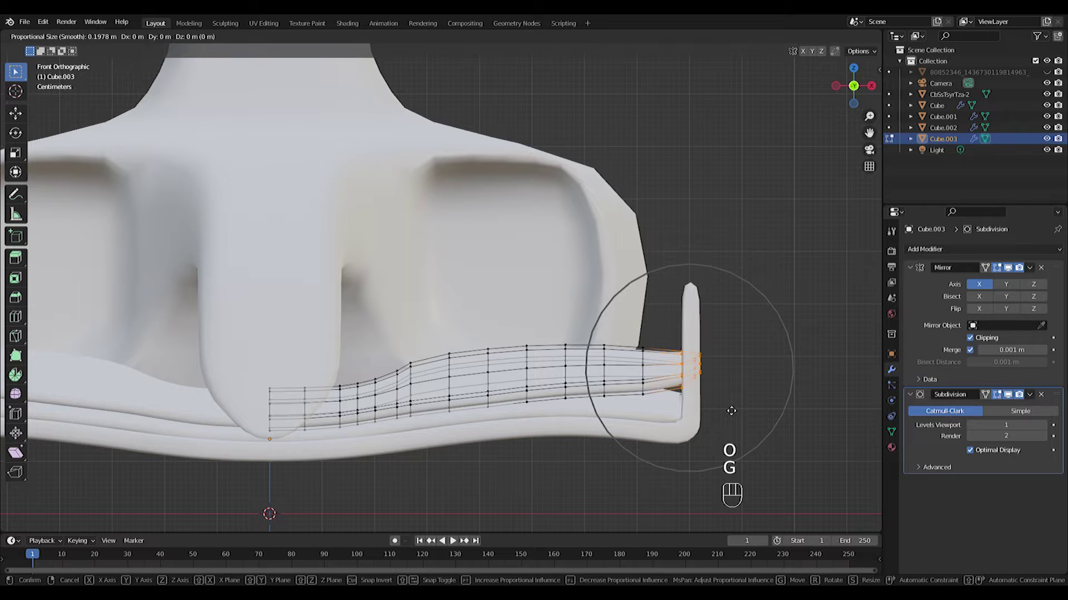
{"action": "left_click", "coordinate": [731, 424]}
Step: Rotate the top wing element's outer end vertices and reposition them beside the endplate
{"action": "key", "text": "r"}
{"action": "left_click", "coordinate": [762, 430]}
{"action": "key", "text": "g"}
{"action": "left_click", "coordinate": [756, 433]}
{"action": "key", "text": "Tab"}
{"action": "middle_click_drag", "start_coordinate": [755, 431], "coordinate": [618, 462]}
{"action": "scroll", "coordinate": [617, 462], "scroll_direction": "down", "scroll_amount": 3}
{"action": "middle_click_drag", "start_coordinate": [617, 462], "coordinate": [572, 466]}
{"action": "middle_click_drag", "start_coordinate": [463, 409], "coordinate": [496, 389]}
Step: Try to raise the top wing element's inner bend vertices with proportional editing in the front view, and undo the moves
{"action": "key", "text": "KP_1"}
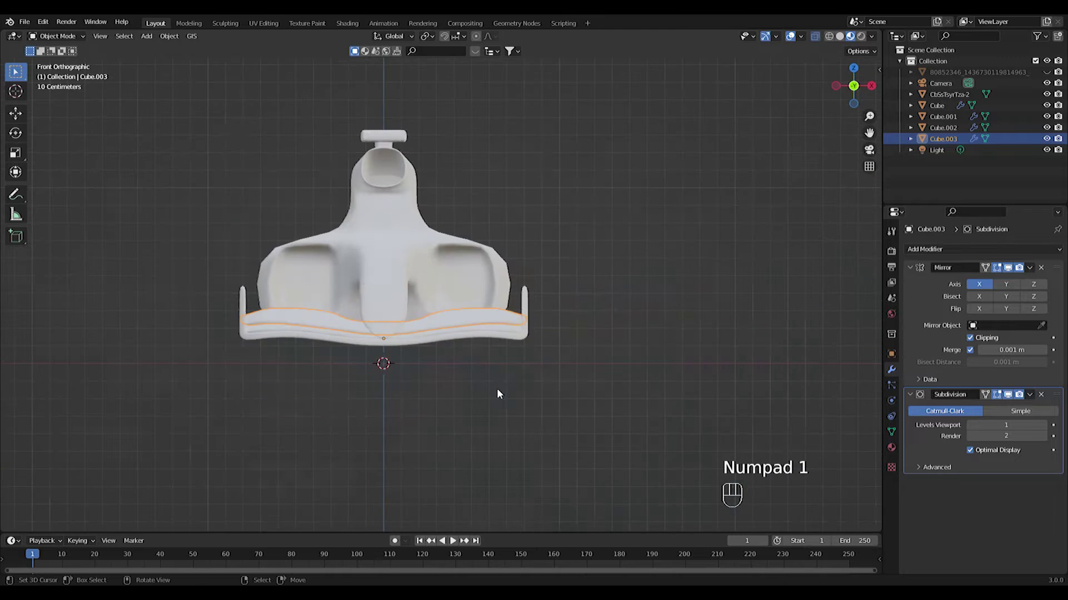
{"action": "key", "text": "Tab"}
{"action": "scroll", "coordinate": [495, 388], "scroll_direction": "up", "scroll_amount": 5}
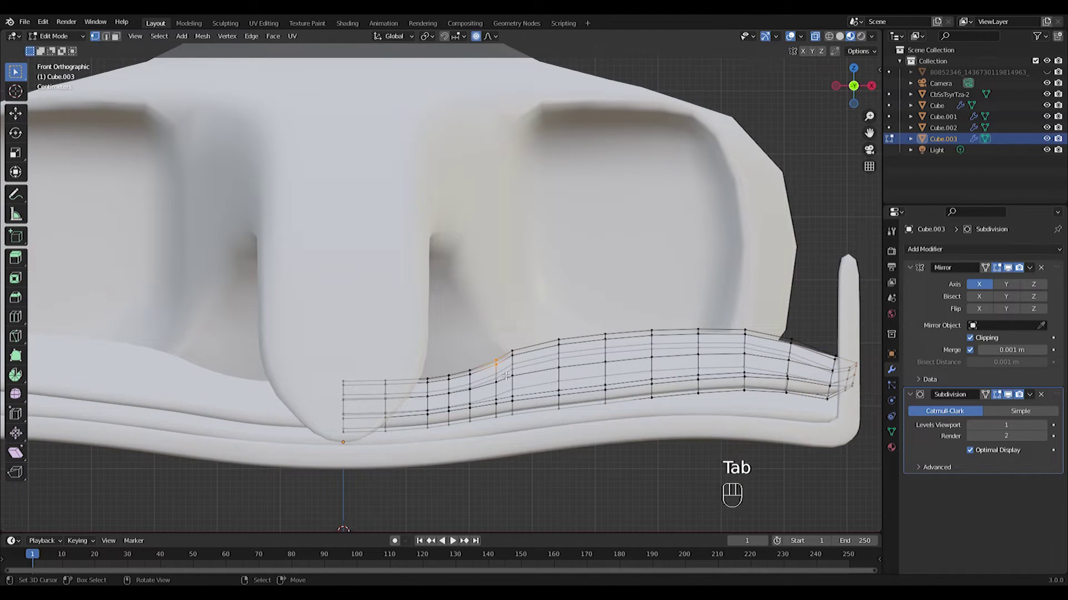
{"action": "key", "text": "g"}
{"action": "scroll", "coordinate": [504, 359], "scroll_direction": "up", "scroll_amount": 4}
{"action": "left_click", "coordinate": [511, 331]}
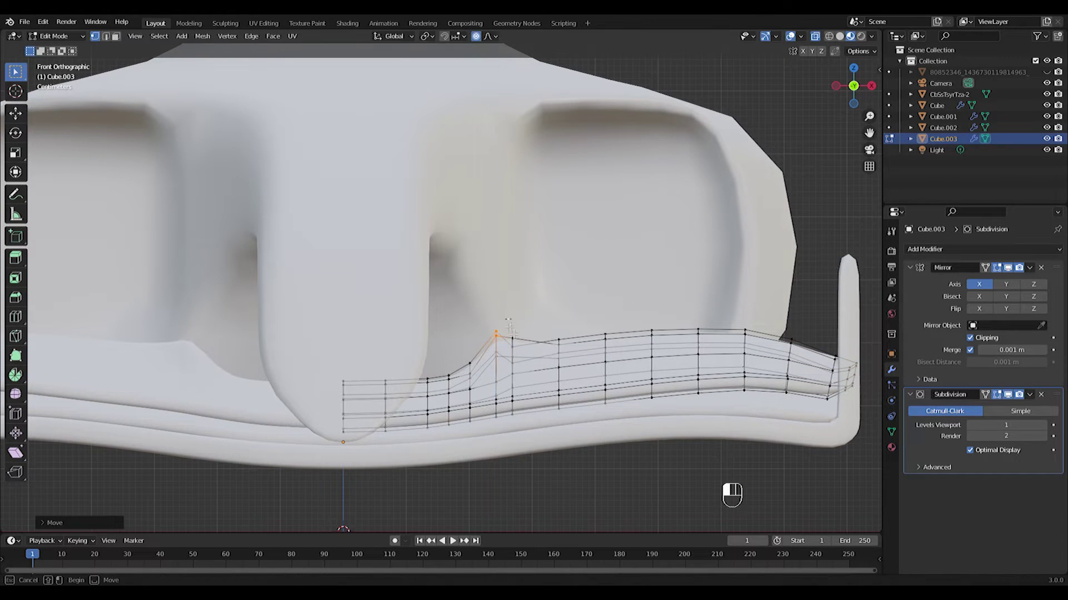
{"action": "key", "text": "g"}
{"action": "key", "text": "z"}
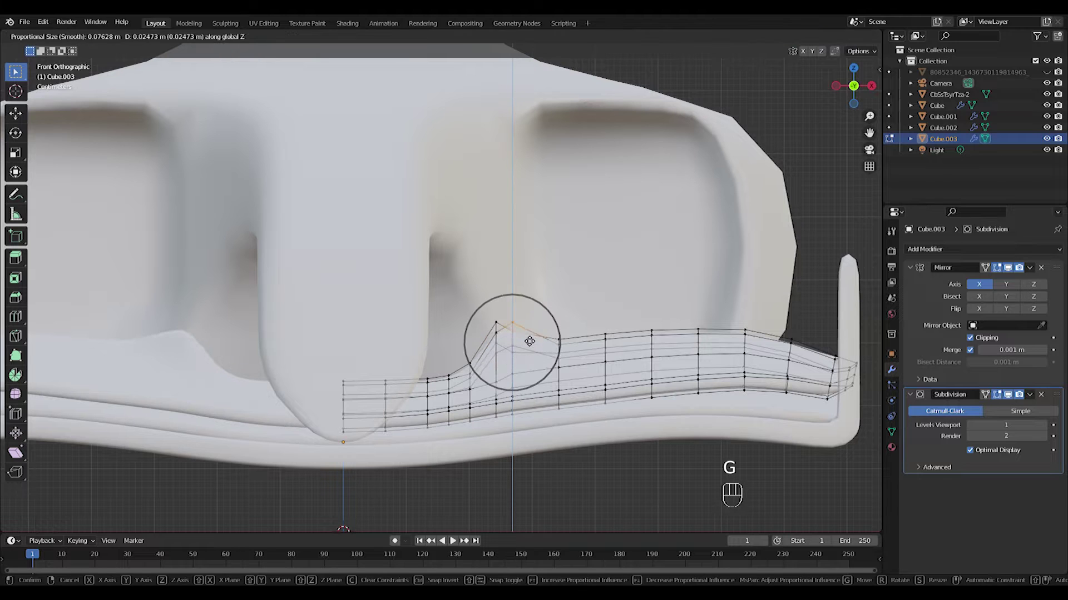
{"action": "left_click", "coordinate": [535, 340]}
{"action": "key", "text": "ctrl+z"}
{"action": "key", "text": "ctrl+z"}
{"action": "scroll", "coordinate": [525, 383], "scroll_direction": "up", "scroll_amount": 2}
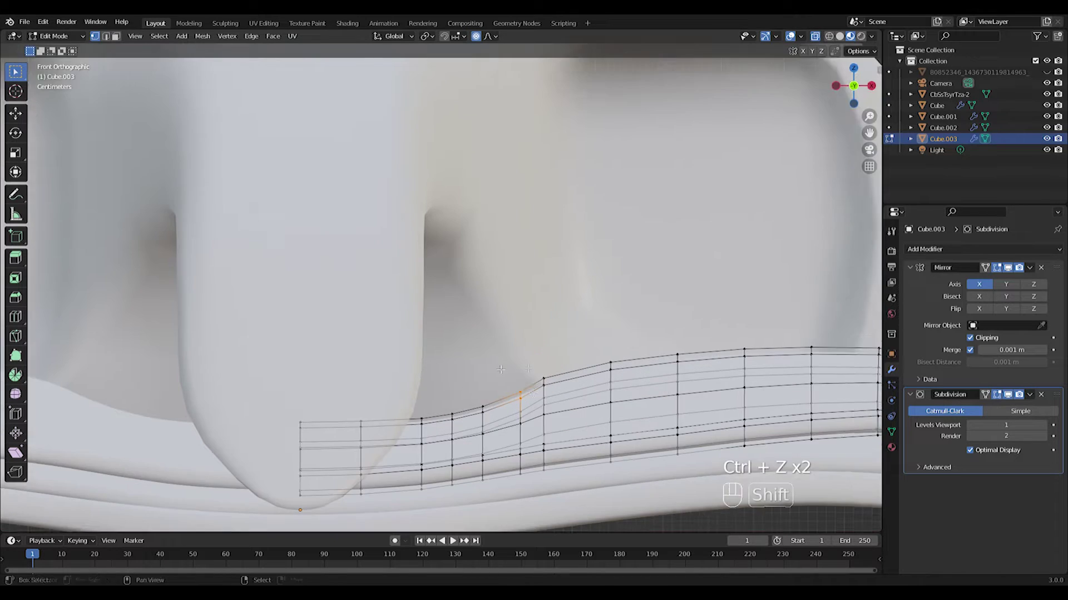
Step: Raise the upper-edge vertices of the front wing flap beside the nose to build a hump
{"action": "middle_click_drag", "start_coordinate": [525, 385], "coordinate": [562, 362], "text": "shift"}
{"action": "key", "text": "g"}
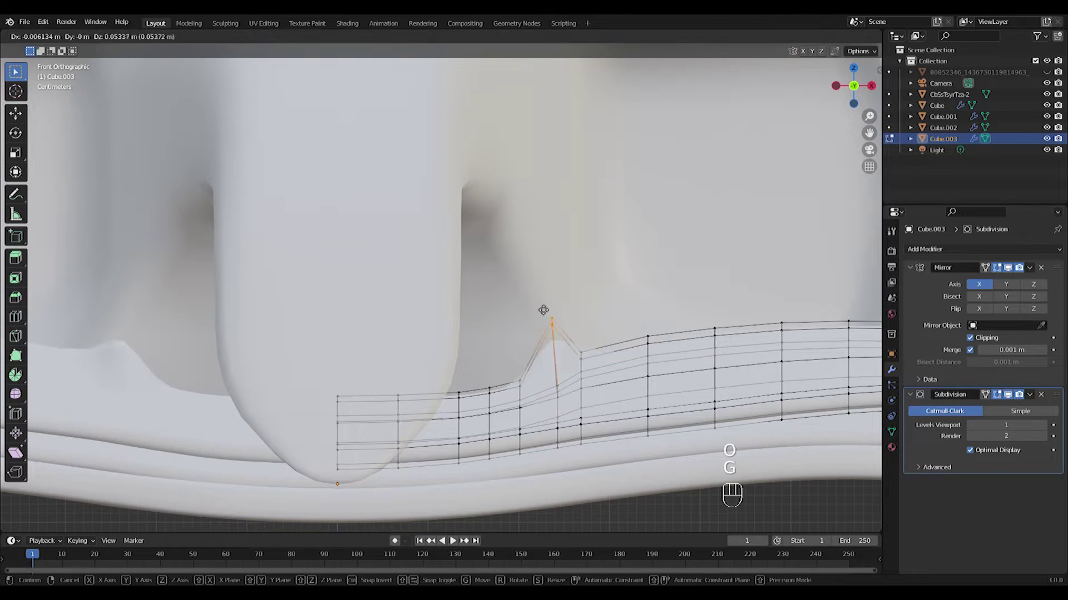
{"action": "left_click", "coordinate": [550, 286]}
{"action": "key", "text": "g"}
{"action": "left_click", "coordinate": [600, 313]}
{"action": "key", "text": "g"}
{"action": "left_click", "coordinate": [677, 321]}
Step: Move the remaining upper-edge vertices toward the nose upward so the hump slopes smoothly down to it
{"action": "left_click_drag", "start_coordinate": [501, 362], "coordinate": [543, 401]}
{"action": "key", "text": "g"}
{"action": "left_click", "coordinate": [543, 355]}
{"action": "key", "text": "g"}
{"action": "left_click", "coordinate": [486, 374]}
{"action": "key", "text": "ctrl+z"}
{"action": "key", "text": "g"}
{"action": "left_click", "coordinate": [459, 399]}
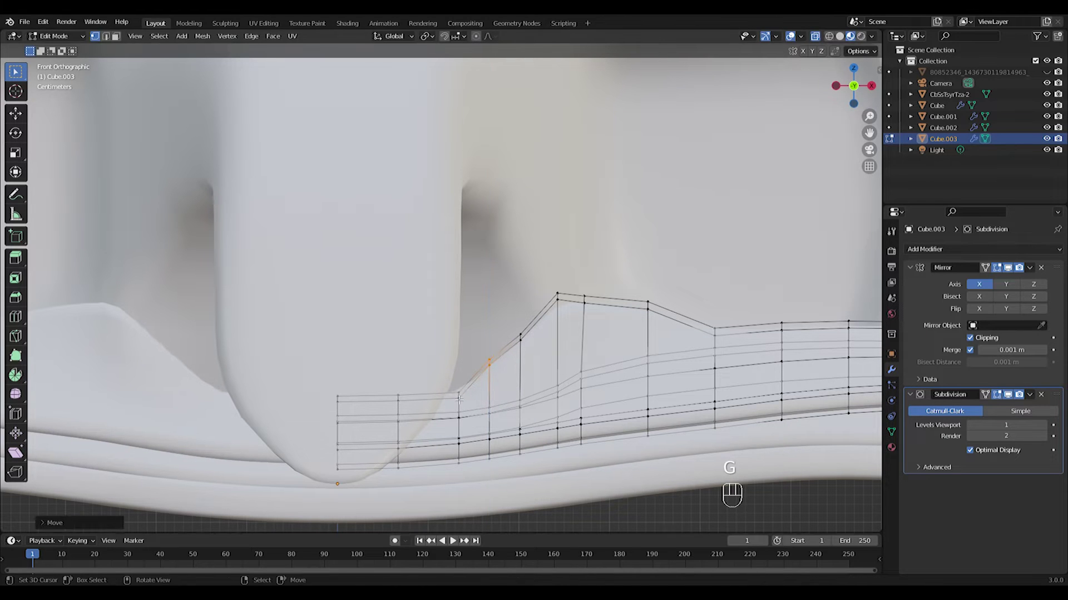
{"action": "key", "text": "g"}
{"action": "key", "text": "z"}
{"action": "left_click", "coordinate": [472, 391]}
Step: Move the selected vertices on the flap's inner end along the Y axis
{"action": "key", "text": "Tab"}
{"action": "scroll", "coordinate": [478, 394], "scroll_direction": "down", "scroll_amount": 8}
{"action": "middle_click_drag", "start_coordinate": [483, 395], "coordinate": [324, 411]}
{"action": "key", "text": "Tab"}
{"action": "scroll", "coordinate": [545, 415], "scroll_direction": "up", "scroll_amount": 5}
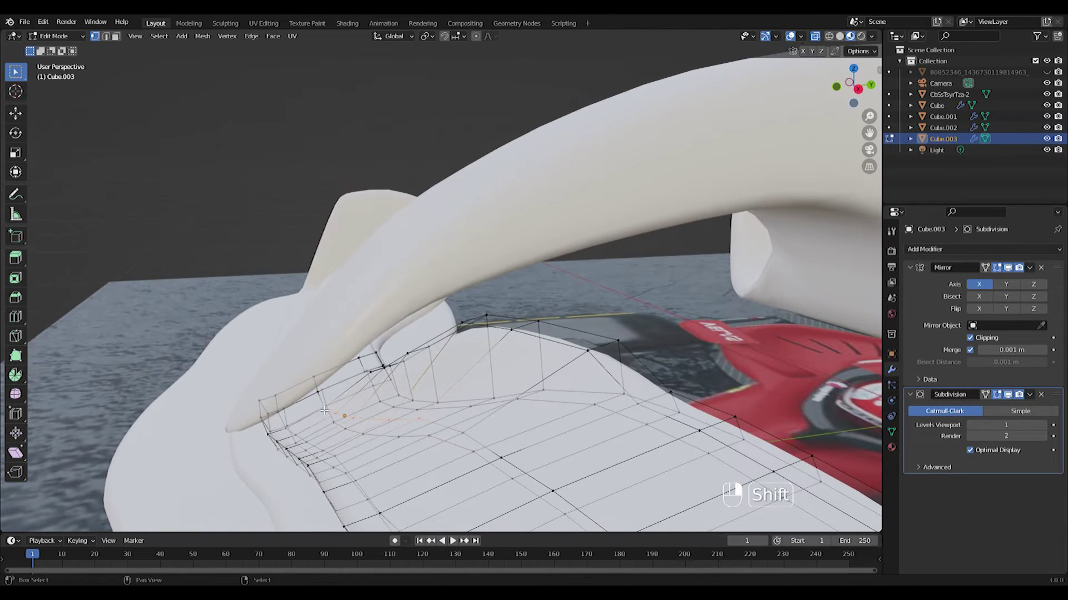
{"action": "middle_click_drag", "start_coordinate": [517, 443], "coordinate": [504, 447]}
{"action": "key", "text": "g"}
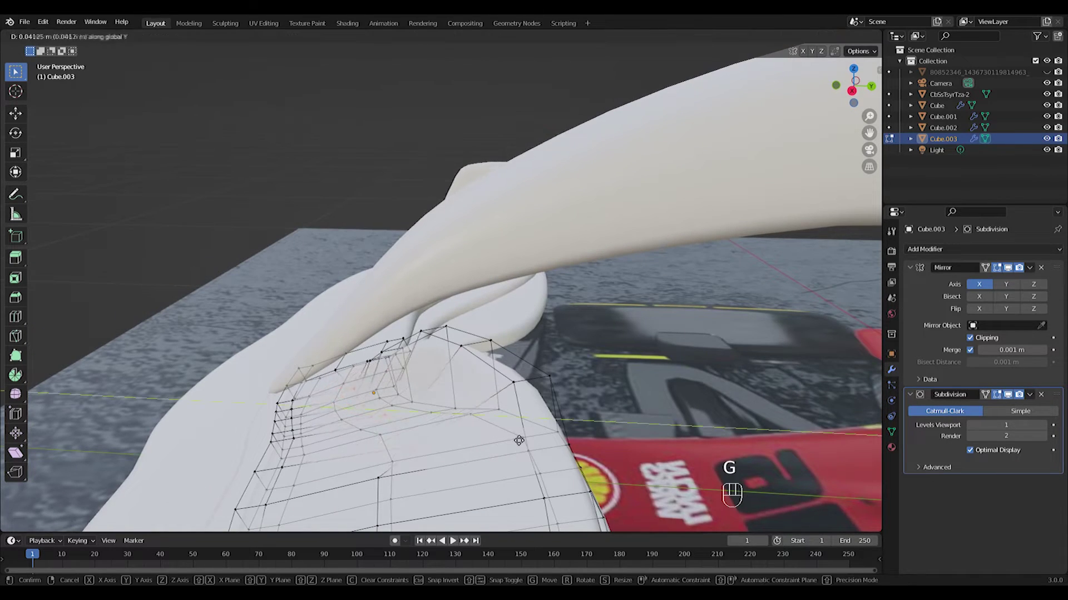
{"action": "left_click", "coordinate": [494, 425]}
Step: Review the reshaped front wing flap from several angles and save the file
{"action": "key", "text": "Tab"}
{"action": "middle_click_drag", "start_coordinate": [465, 432], "coordinate": [478, 405]}
{"action": "scroll", "coordinate": [512, 439], "scroll_direction": "down", "scroll_amount": 7}
{"action": "scroll", "coordinate": [463, 355], "scroll_direction": "up", "scroll_amount": 4}
{"action": "key", "text": "Tab"}
{"action": "middle_click_drag", "start_coordinate": [463, 355], "coordinate": [439, 322]}
{"action": "middle_click_drag", "start_coordinate": [473, 301], "coordinate": [444, 290], "text": "shift"}
{"action": "key", "text": "Tab"}
{"action": "scroll", "coordinate": [612, 334], "scroll_direction": "down", "scroll_amount": 4}
{"action": "middle_click_drag", "start_coordinate": [616, 338], "coordinate": [520, 378]}
{"action": "middle_click_drag", "start_coordinate": [520, 378], "coordinate": [506, 409]}
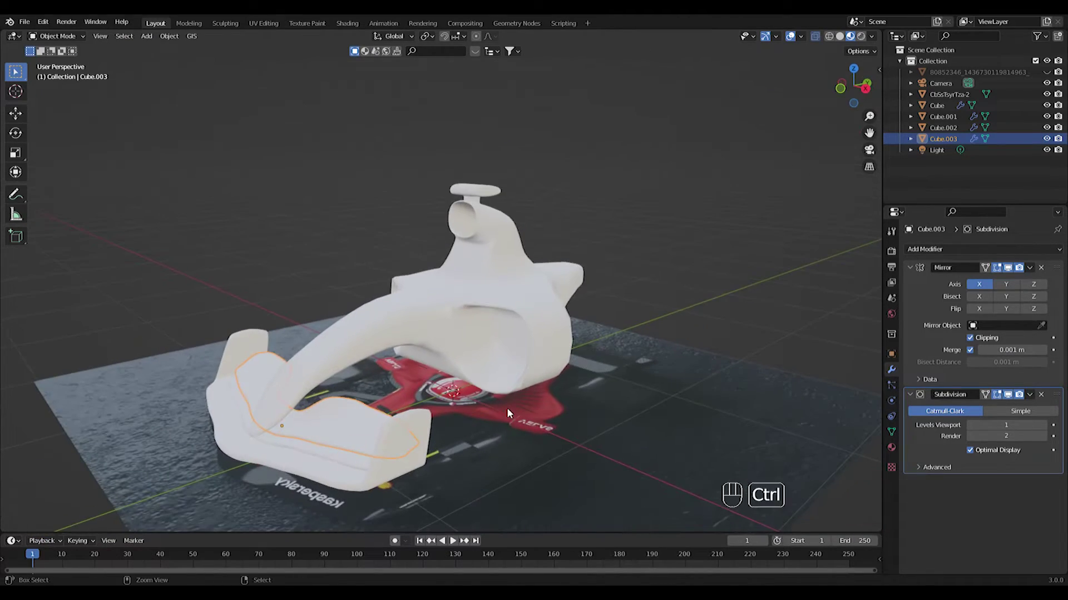
{"action": "key", "text": "ctrl+s"}
Step: Add a cube on the centre line at the car's tail and scale it down to a small block
{"action": "key", "text": "KP_7"}
{"action": "middle_click_drag", "start_coordinate": [404, 205], "coordinate": [333, 300], "text": "shift"}
{"action": "key", "text": "KP_7"}
{"action": "key", "text": "shift+a"}
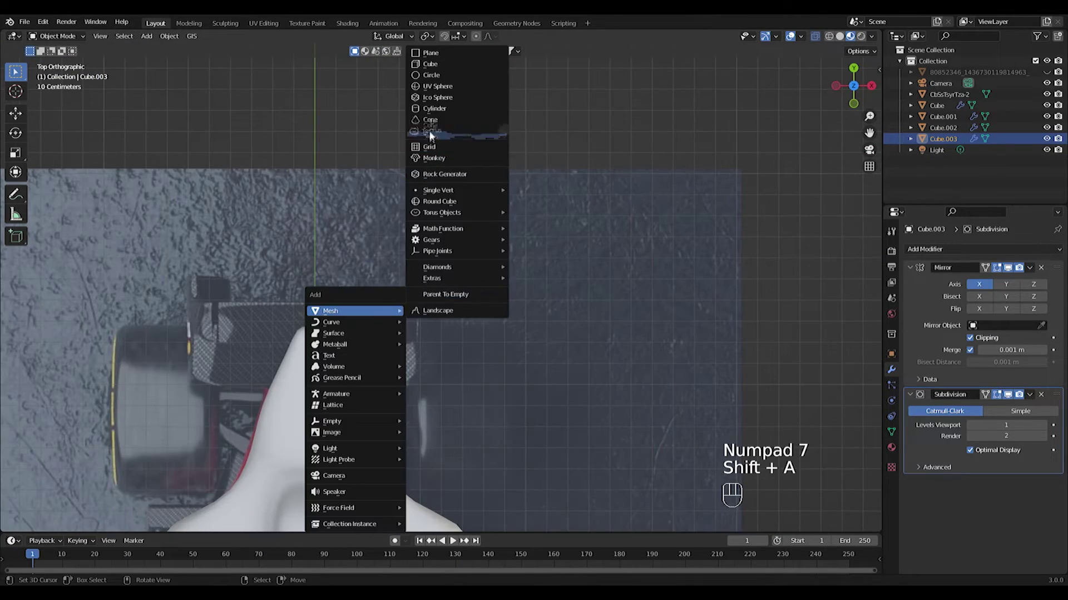
{"action": "left_click", "coordinate": [431, 68]}
{"action": "middle_click_drag", "start_coordinate": [424, 441], "coordinate": [437, 357], "text": "shift"}
{"action": "key", "text": "g"}
{"action": "key", "text": "s"}
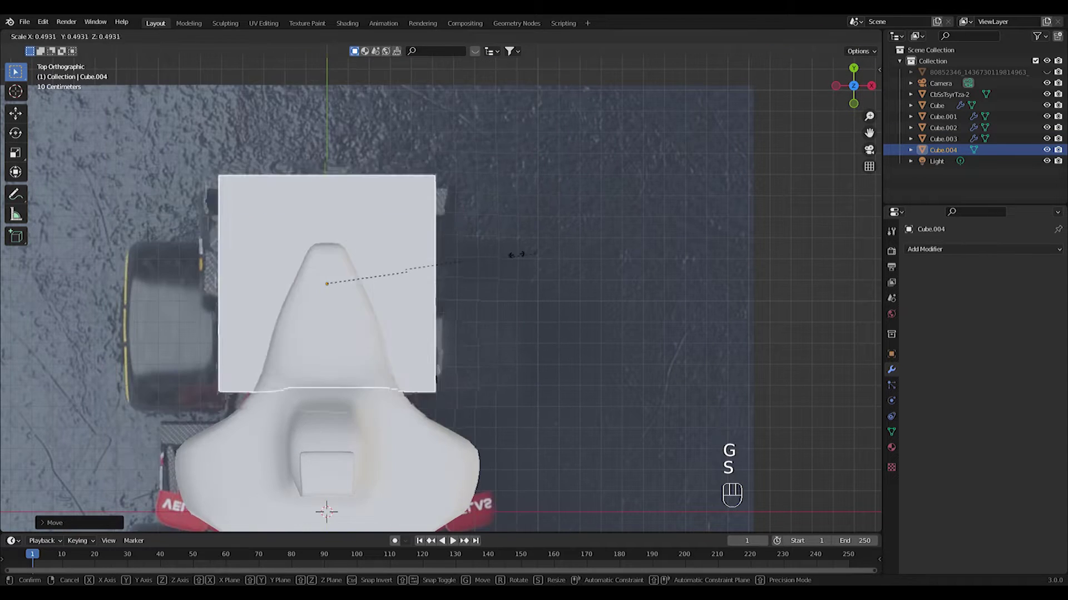
{"action": "left_click", "coordinate": [383, 272]}
{"action": "middle_click_drag", "start_coordinate": [384, 272], "coordinate": [457, 352], "text": "shift"}
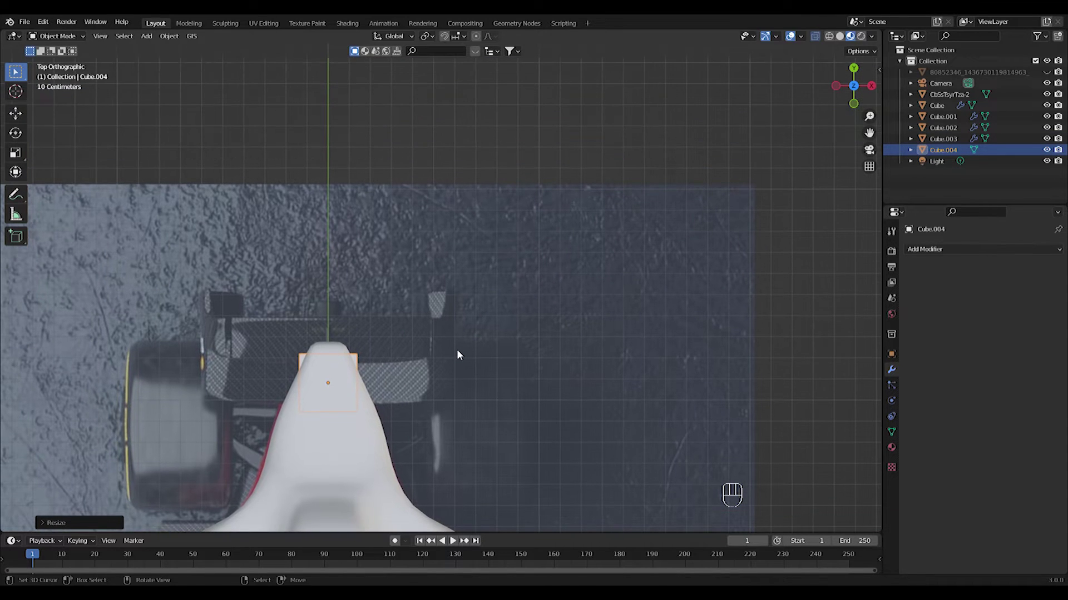
Step: Position the cube at the rear wing's location and height, and flatten it into a thin slab
{"action": "key", "text": "g"}
{"action": "key", "text": "y"}
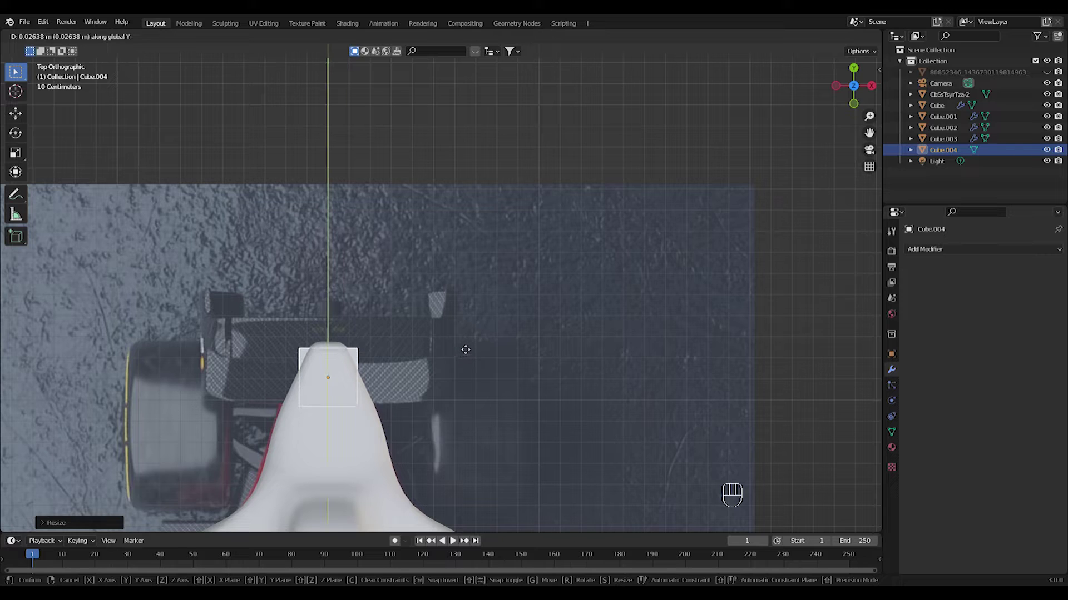
{"action": "left_click", "coordinate": [472, 348]}
{"action": "key", "text": "KP_1"}
{"action": "key", "text": "g"}
{"action": "left_click", "coordinate": [541, 146]}
{"action": "key", "text": "s"}
{"action": "left_click", "coordinate": [396, 241]}
Step: Cut the slab with a central loop cut and delete the vertices of its left half
{"action": "key", "text": "Tab"}
{"action": "key", "text": "ctrl+r"}
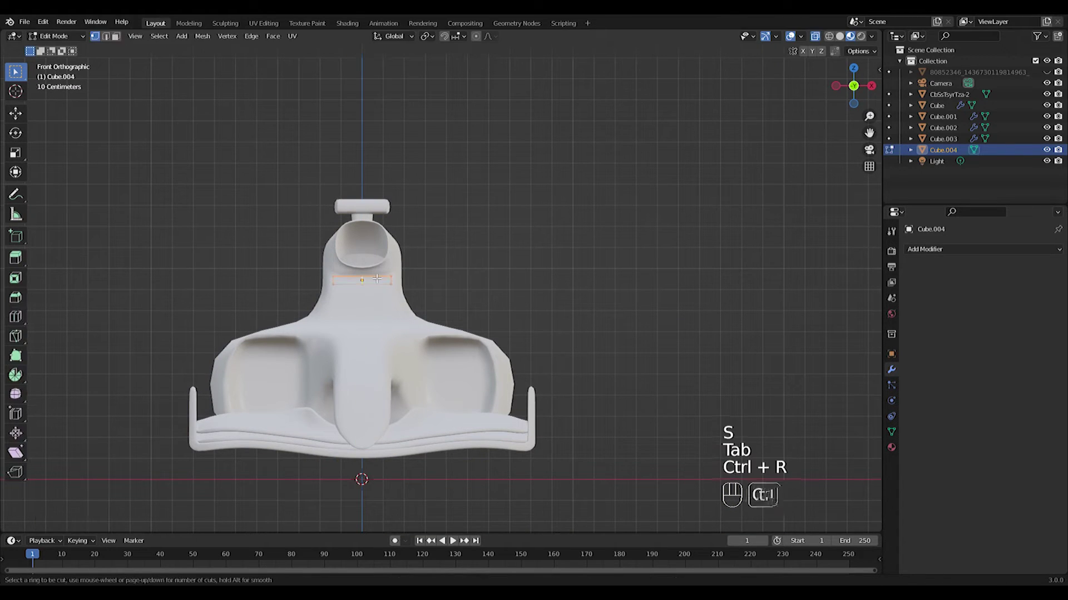
{"action": "left_click_drag", "start_coordinate": [330, 308], "coordinate": [342, 328]}
{"action": "key", "text": "Delete"}
{"action": "left_click", "coordinate": [342, 328]}
Step: Add a Mirror modifier on X with Clipping enabled and a Subdivision Surface modifier to the half slab
{"action": "left_click", "coordinate": [947, 248]}
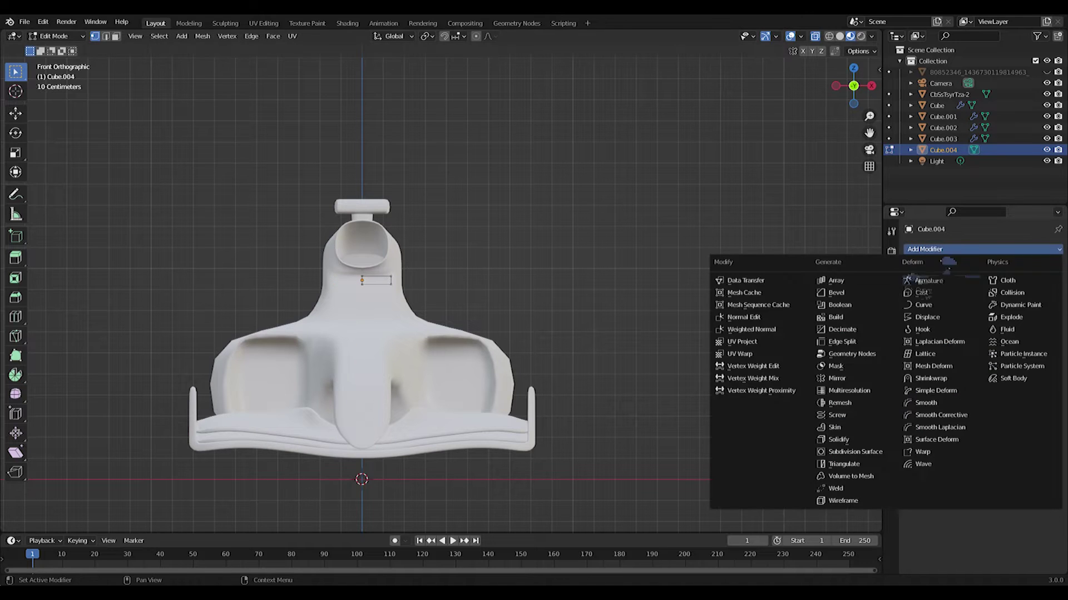
{"action": "left_click", "coordinate": [840, 378]}
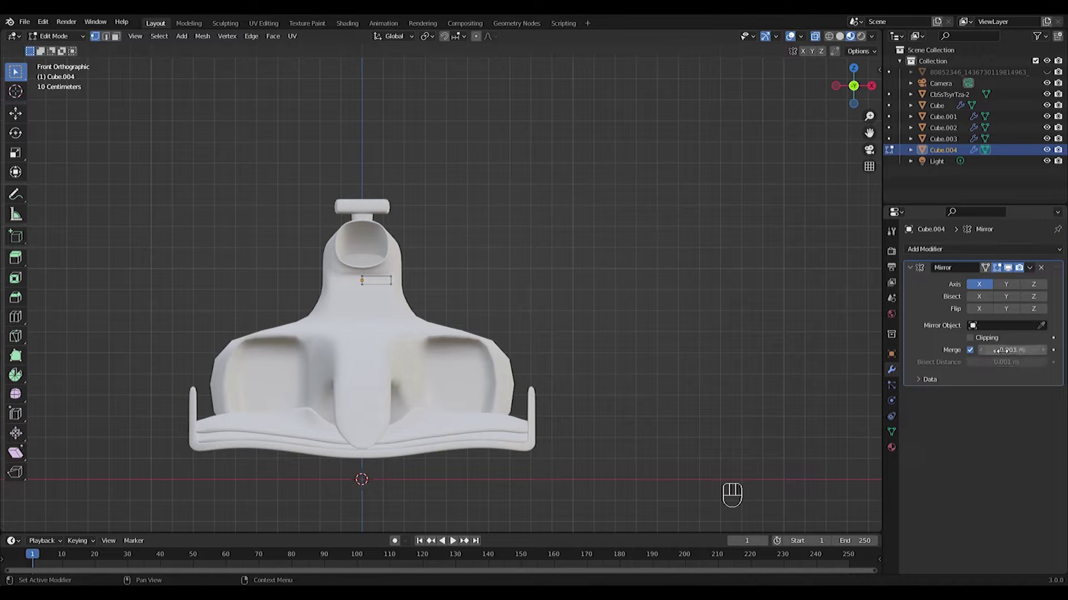
{"action": "left_click", "coordinate": [958, 250]}
{"action": "left_click", "coordinate": [834, 454]}
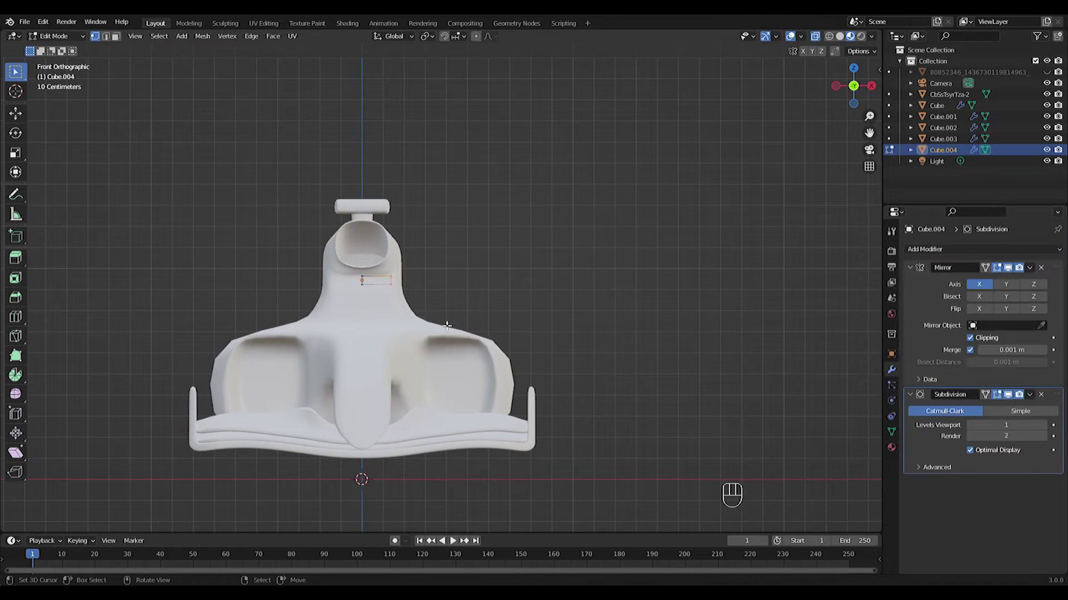
Step: Move the slab's outer end vertices outward along X to match the rear wing's width in the reference
{"action": "key", "text": "g"}
{"action": "left_click", "coordinate": [508, 319]}
{"action": "key", "text": "KP_7"}
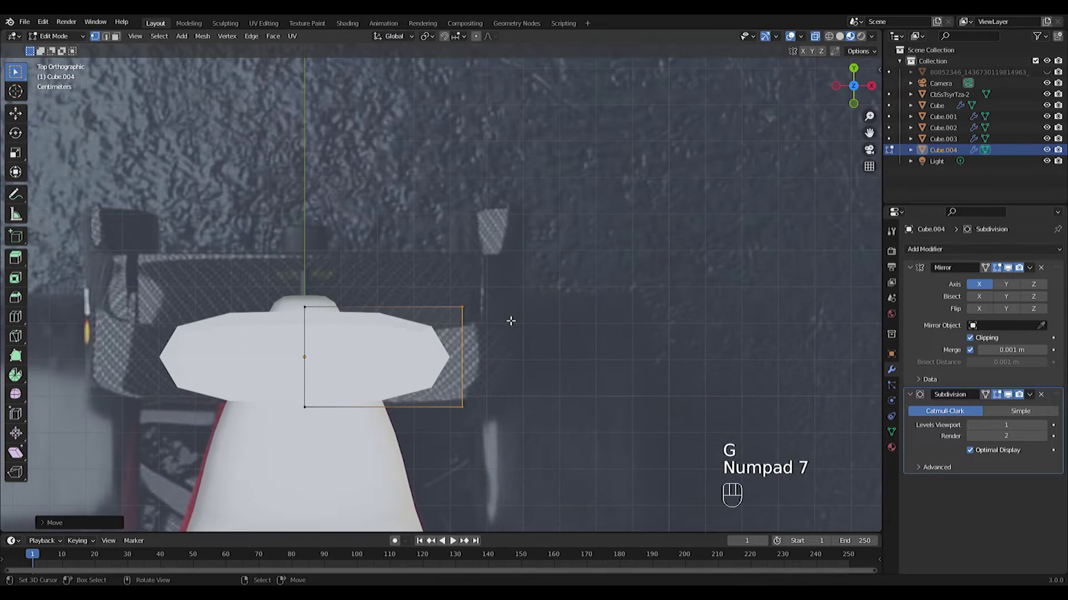
{"action": "key", "text": "g"}
{"action": "left_click", "coordinate": [548, 323]}
Step: Add five evenly spaced loop cuts across the span of the half wing
{"action": "key", "text": "ctrl+r"}
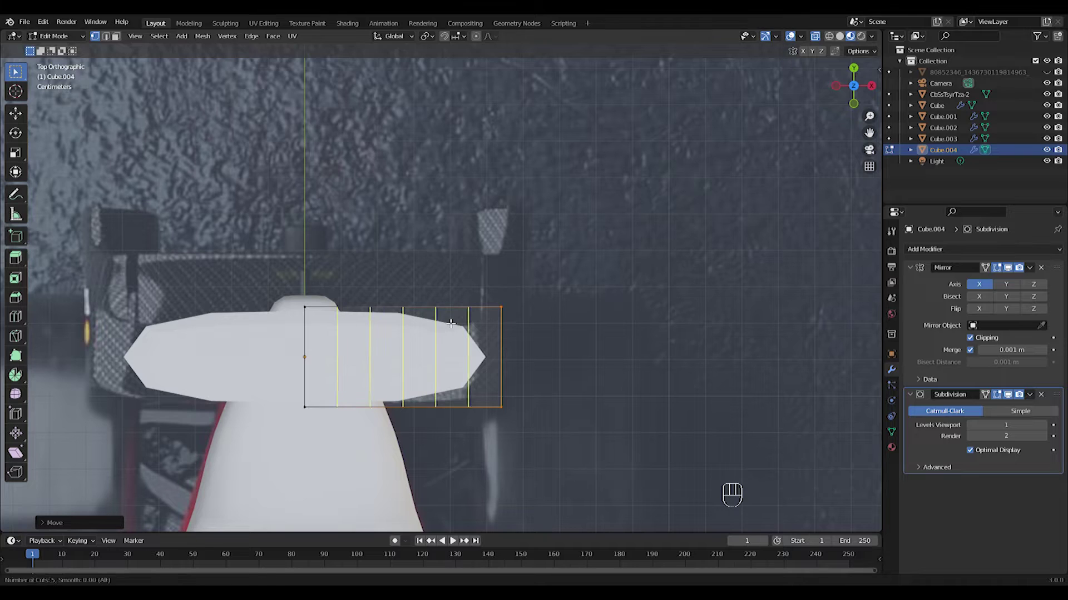
{"action": "left_click", "coordinate": [451, 323]}
{"action": "right_click", "coordinate": [451, 323]}
Step: Lower the wing's centre vertices about 0.046 m along Z with smooth proportional editing of about 0.56 m radius
{"action": "key", "text": "KP_1"}
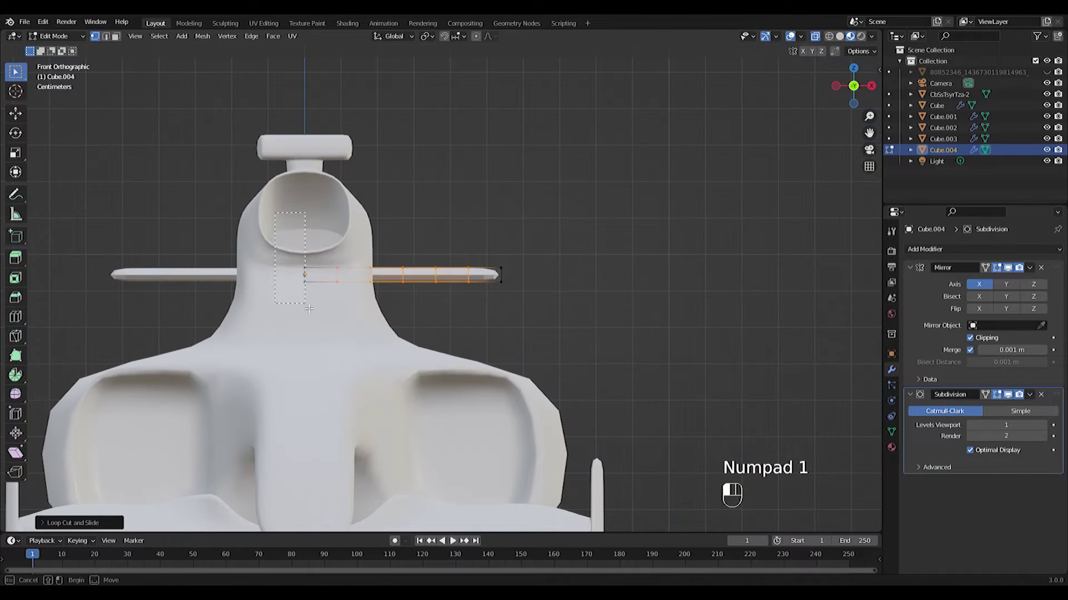
{"action": "left_click_drag", "start_coordinate": [308, 306], "coordinate": [309, 307]}
{"action": "key", "text": "g"}
{"action": "key", "text": "o"}
{"action": "scroll", "coordinate": [342, 355], "scroll_direction": "down", "scroll_amount": 14}
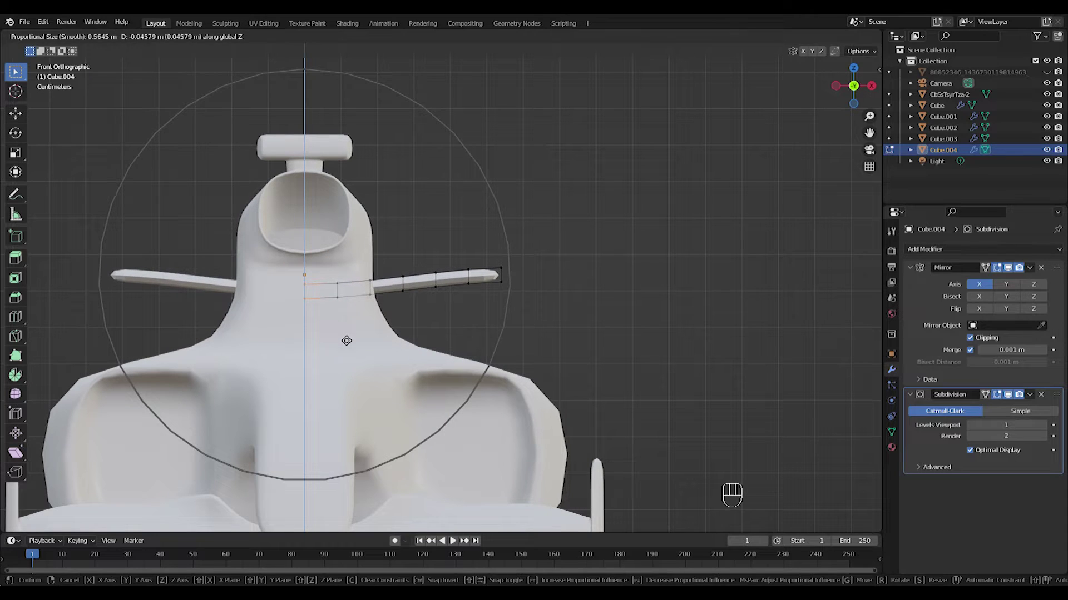
{"action": "left_click", "coordinate": [346, 341]}
Step: Extrude the wing tip slightly outward and extrude its underside down to form a vertical endplate
{"action": "key", "text": "Tab"}
{"action": "key", "text": "Tab"}
{"action": "left_click_drag", "start_coordinate": [491, 246], "coordinate": [516, 285]}
{"action": "key", "text": "e"}
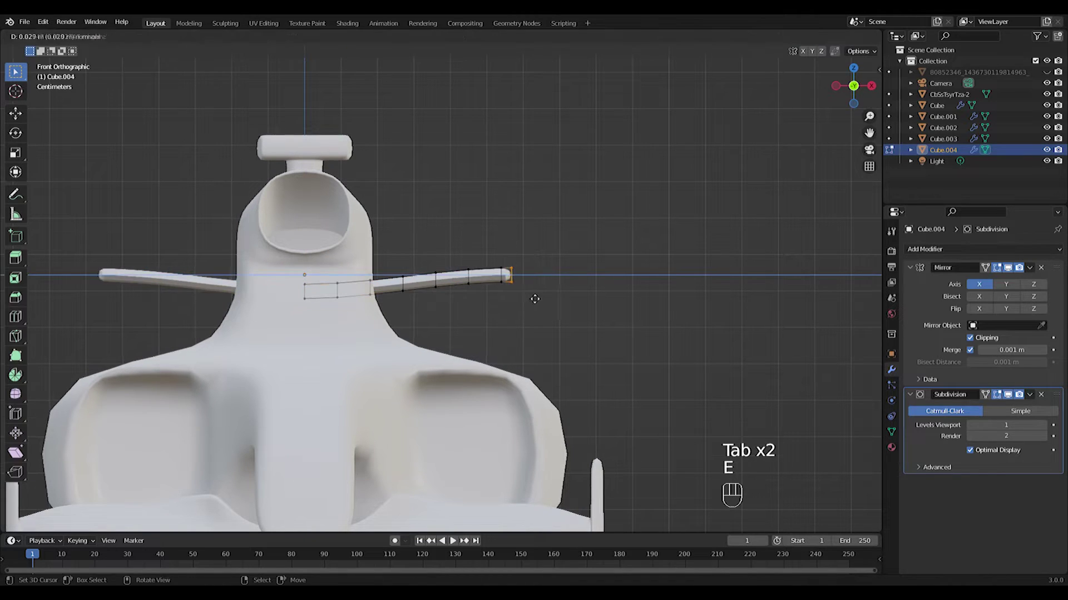
{"action": "left_click", "coordinate": [532, 298]}
{"action": "key", "text": "e"}
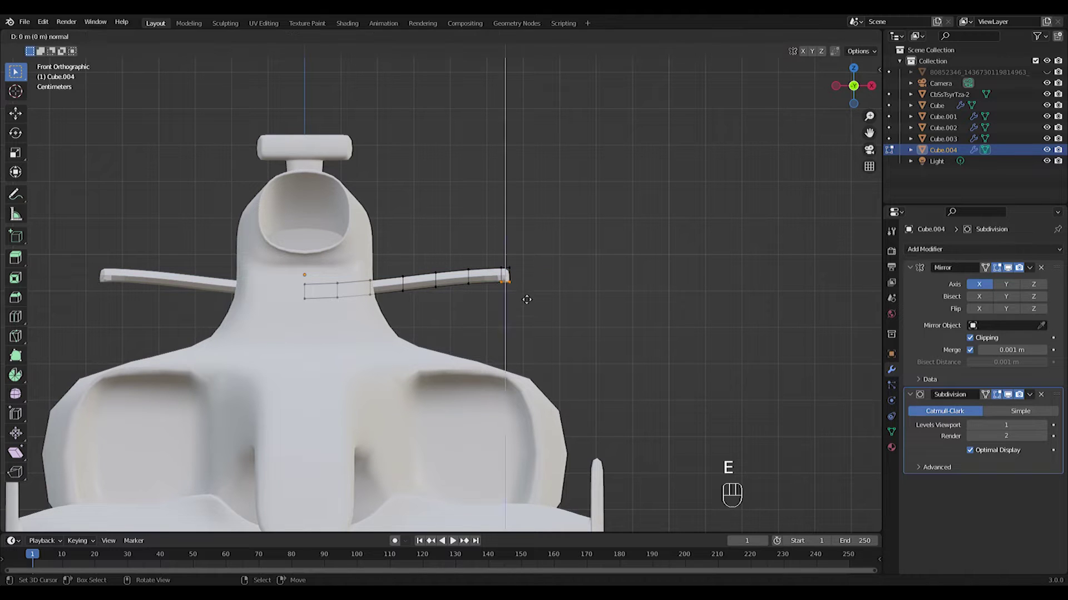
{"action": "left_click", "coordinate": [528, 367]}
Step: Add a loop cut near the endplate's lower end and lower its bottom vertices about 0.016 m along Z
{"action": "key", "text": "ctrl+r"}
{"action": "left_click", "coordinate": [534, 327]}
{"action": "left_click", "coordinate": [540, 353]}
{"action": "left_click_drag", "start_coordinate": [539, 356], "coordinate": [505, 356]}
{"action": "scroll", "coordinate": [507, 353], "scroll_direction": "up", "scroll_amount": 4}
{"action": "middle_click_drag", "start_coordinate": [513, 347], "coordinate": [450, 264], "text": "shift"}
{"action": "left_click_drag", "start_coordinate": [463, 346], "coordinate": [557, 327]}
{"action": "key", "text": "g"}
{"action": "key", "text": "Escape"}
{"action": "key", "text": "g"}
{"action": "key", "text": "z"}
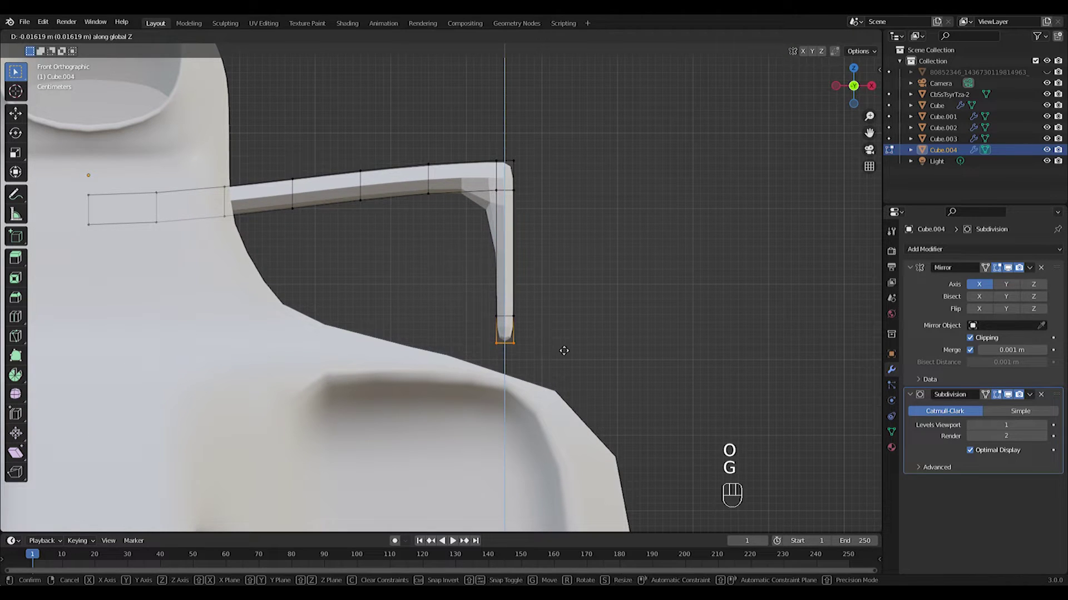
{"action": "left_click", "coordinate": [564, 352]}
Step: Extrude the inner face at the endplate's lower end inward by about 0.078 m
{"action": "left_click_drag", "start_coordinate": [469, 286], "coordinate": [509, 363]}
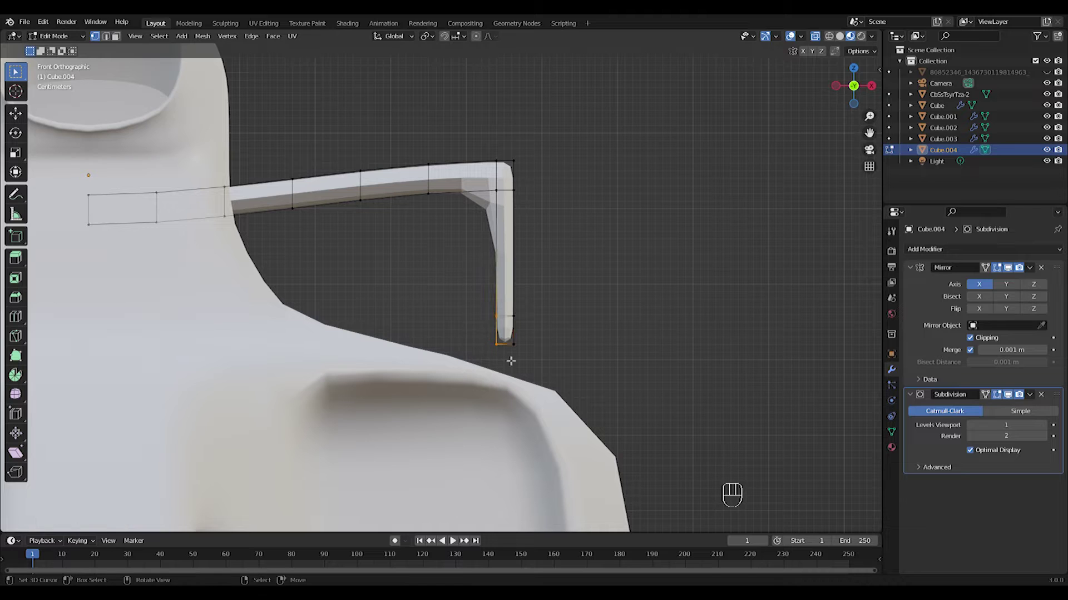
{"action": "key", "text": "e"}
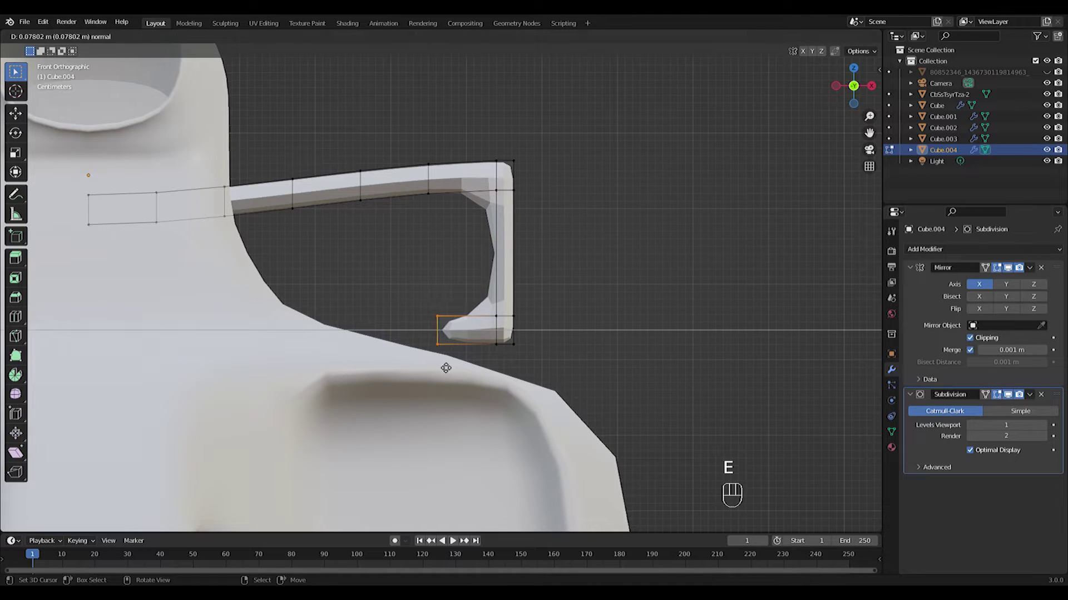
{"action": "left_click", "coordinate": [447, 368]}
Step: Add a loop cut near the inward extension's end and extrude its underside about 0.187 m down along Z
{"action": "key", "text": "ctrl+r"}
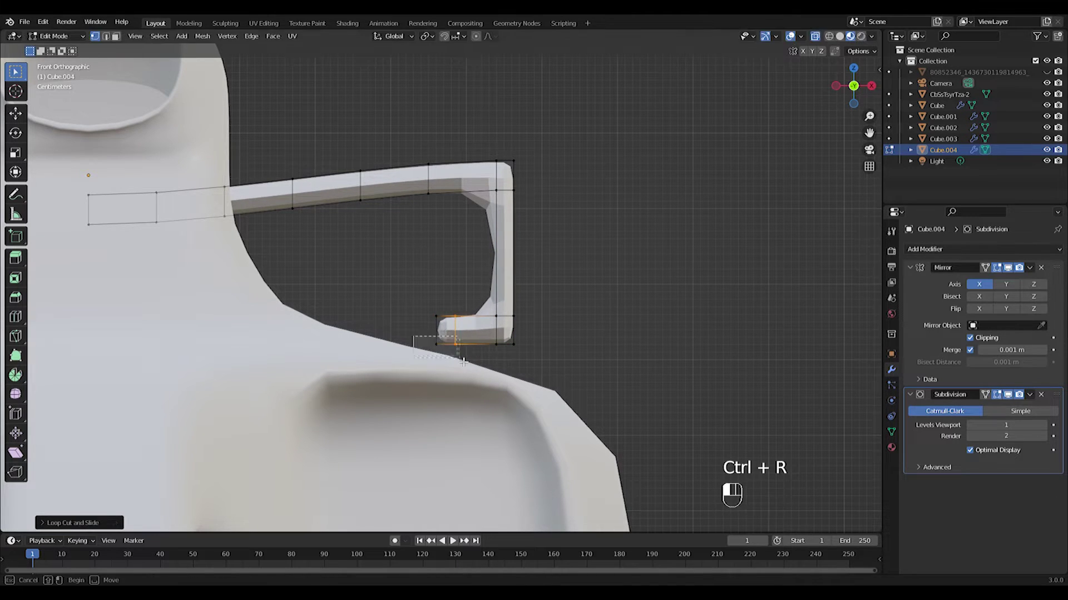
{"action": "left_click_drag", "start_coordinate": [461, 361], "coordinate": [467, 370]}
{"action": "key", "text": "r"}
{"action": "right_click", "coordinate": [468, 425]}
{"action": "key", "text": "e"}
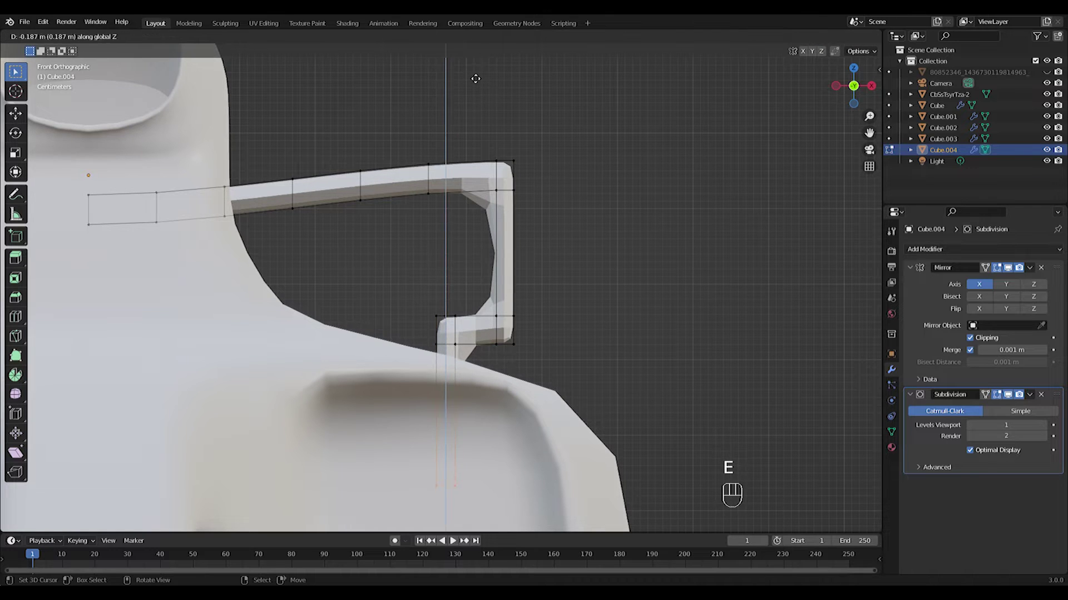
{"action": "left_click", "coordinate": [475, 78]}
Step: Move the rear wing's rear-edge vertices along Y to match the wing's depth in the top-view reference
{"action": "key", "text": "ctrl+KP_1"}
{"action": "scroll", "coordinate": [467, 112], "scroll_direction": "down", "scroll_amount": 6}
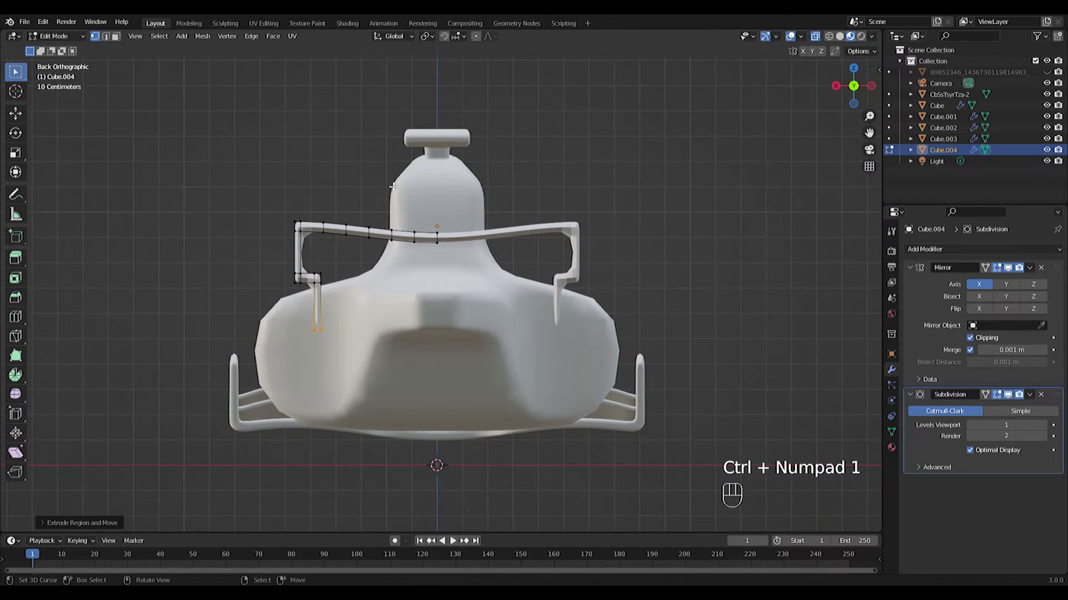
{"action": "middle_click_drag", "start_coordinate": [394, 191], "coordinate": [483, 227]}
{"action": "key", "text": "KP_7"}
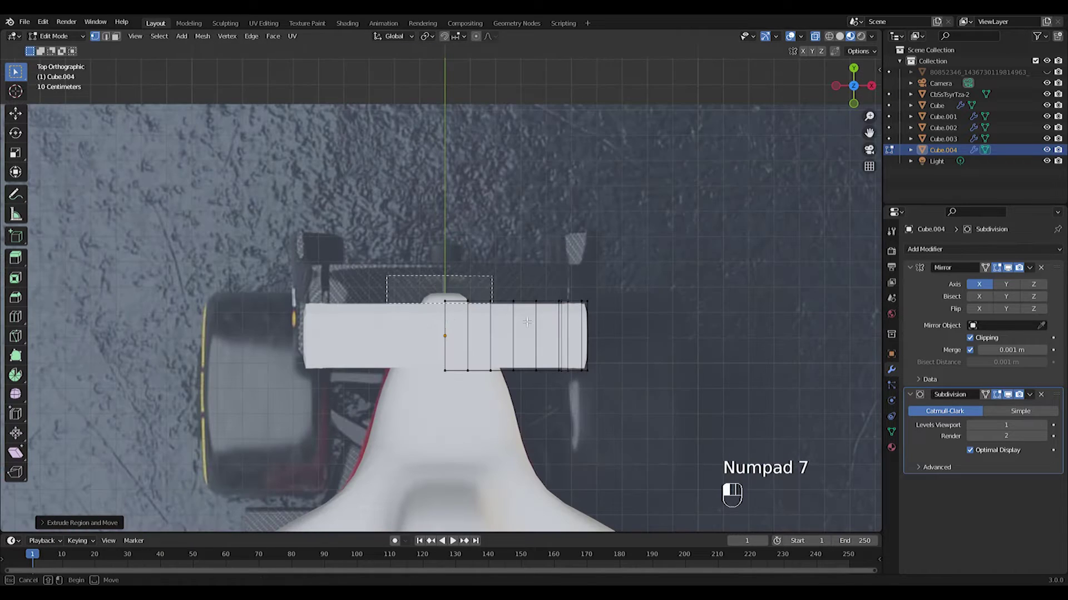
{"action": "key", "text": "g"}
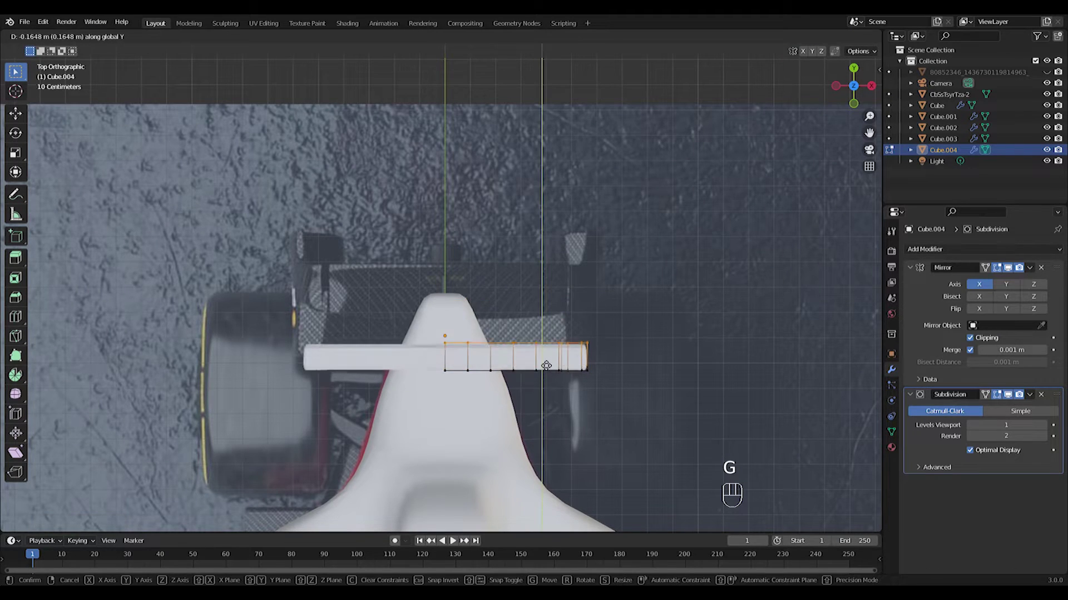
{"action": "left_click", "coordinate": [549, 338]}
{"action": "middle_click_drag", "start_coordinate": [548, 338], "coordinate": [536, 217]}
{"action": "key", "text": "KP_3"}
{"action": "middle_click_drag", "start_coordinate": [459, 204], "coordinate": [422, 322], "text": "shift"}
{"action": "key", "text": "KP_7"}
{"action": "key", "text": "g"}
{"action": "left_click", "coordinate": [430, 265]}
Step: Add a loop cut along the rear wing's full span, slid toward its front edge
{"action": "key", "text": "ctrl+r"}
{"action": "left_click", "coordinate": [422, 323]}
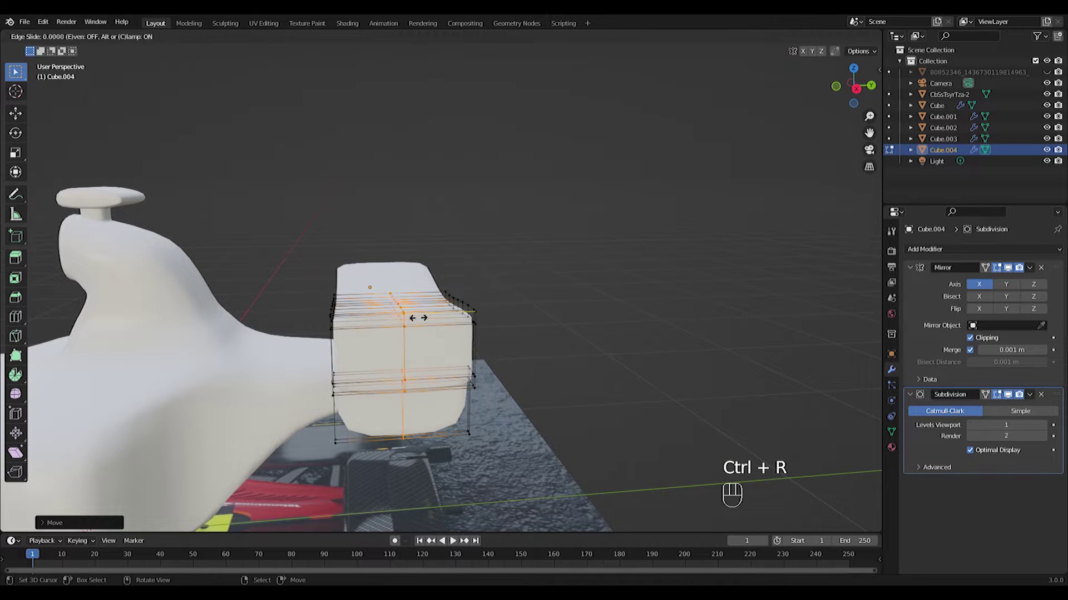
{"action": "left_click", "coordinate": [399, 320]}
{"action": "middle_click_drag", "start_coordinate": [399, 321], "coordinate": [382, 362]}
{"action": "key", "text": "3"}
{"action": "key", "text": "KP_7"}
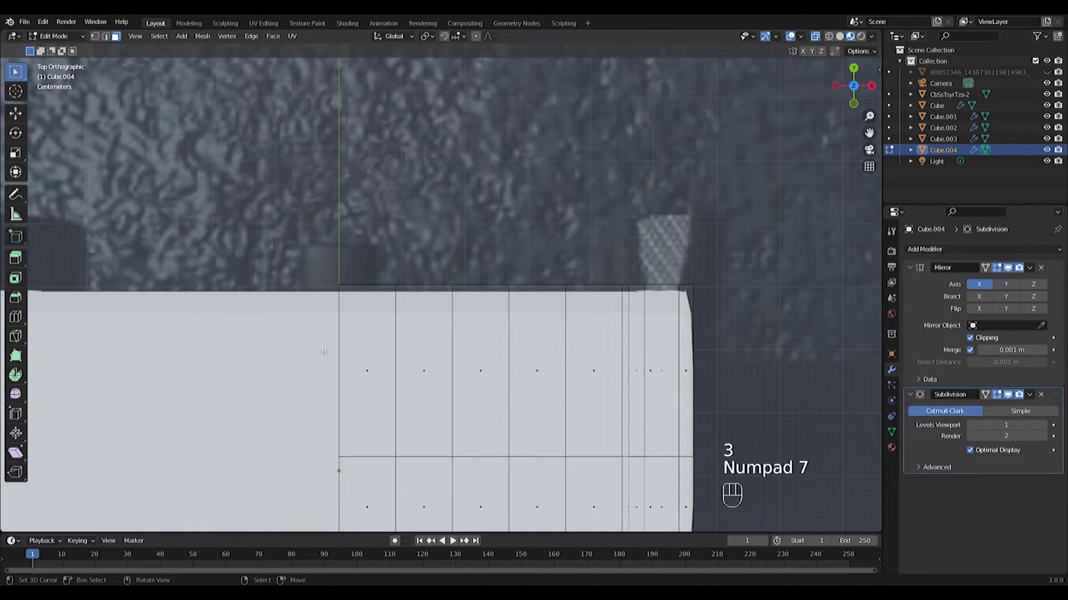
{"action": "middle_click_drag", "start_coordinate": [325, 352], "coordinate": [372, 384], "text": "shift"}
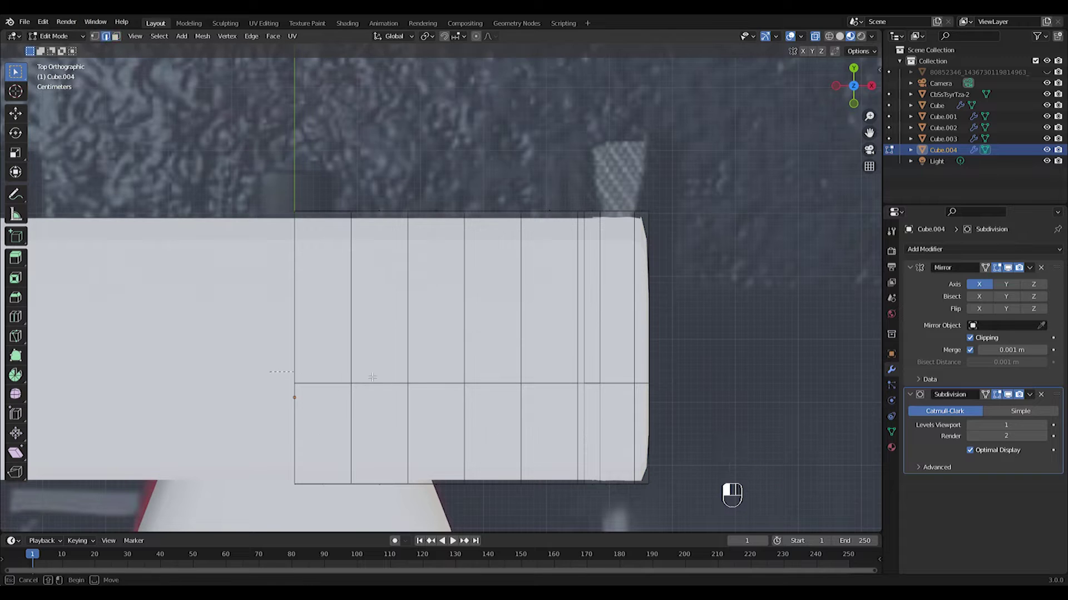
{"action": "left_click_drag", "start_coordinate": [626, 399], "coordinate": [659, 401]}
{"action": "middle_click_drag", "start_coordinate": [648, 372], "coordinate": [548, 270]}
{"action": "middle_click_drag", "start_coordinate": [472, 336], "coordinate": [477, 373]}
{"action": "key", "text": "ctrl+z"}
{"action": "middle_click_drag", "start_coordinate": [425, 340], "coordinate": [523, 277]}
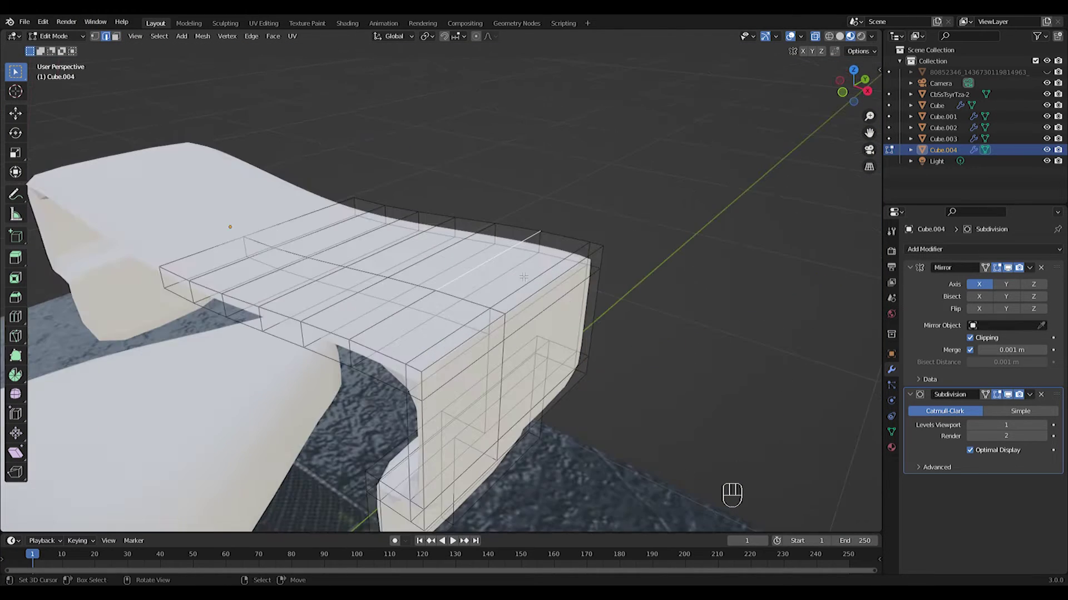
Step: Select the rear row of faces on top of the rear wing and extrude them about 0.065 m up along Z
{"action": "left_click", "coordinate": [515, 273]}
{"action": "left_click", "coordinate": [395, 241], "text": "shift"}
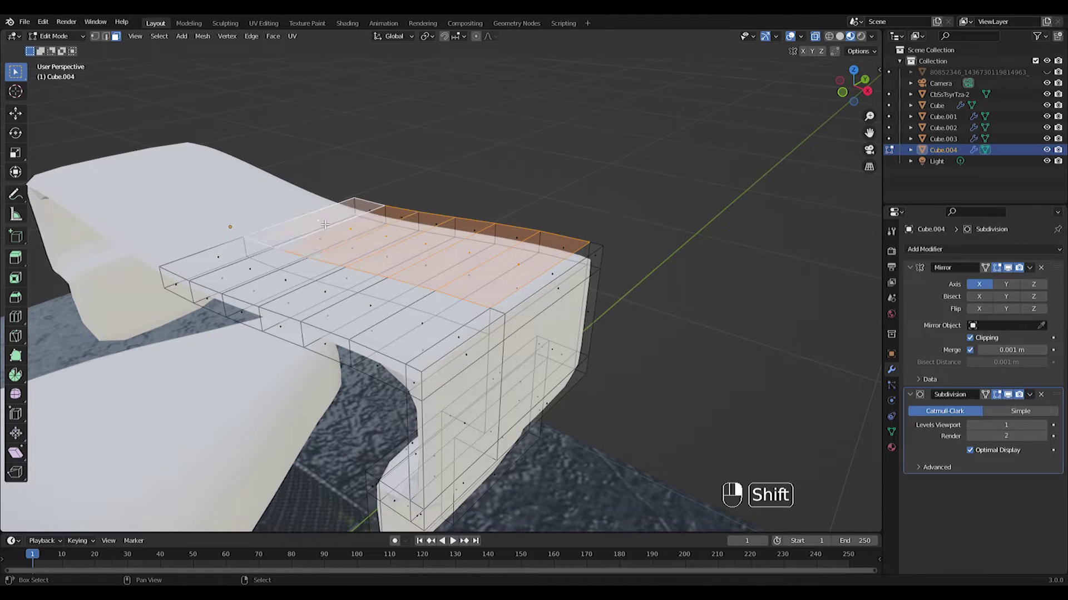
{"action": "middle_click_drag", "start_coordinate": [326, 224], "coordinate": [369, 241]}
{"action": "key", "text": "e"}
{"action": "key", "text": "ctrl+z"}
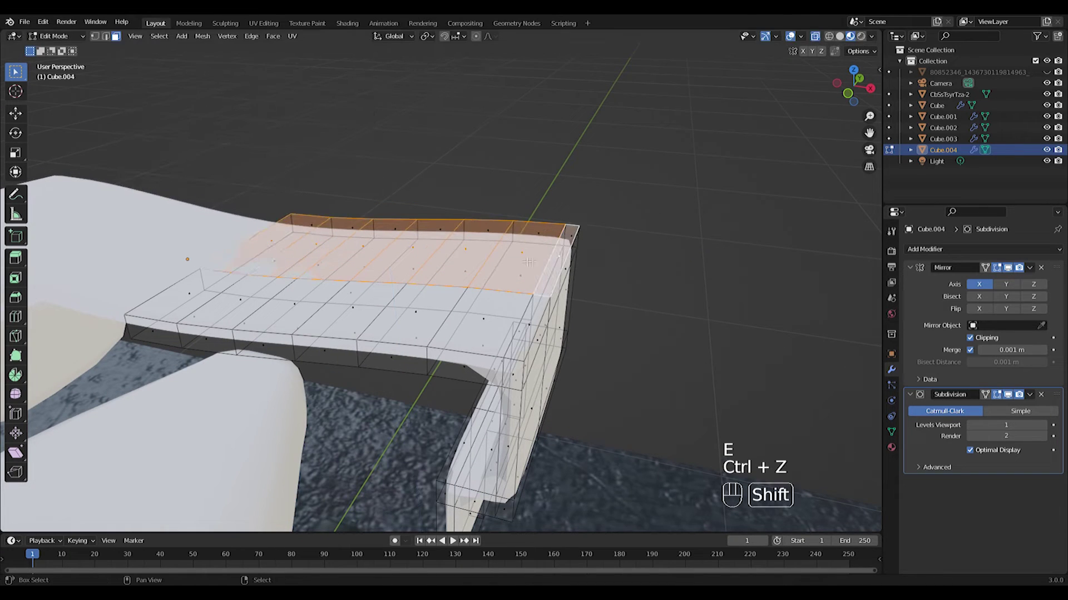
{"action": "key", "text": "e"}
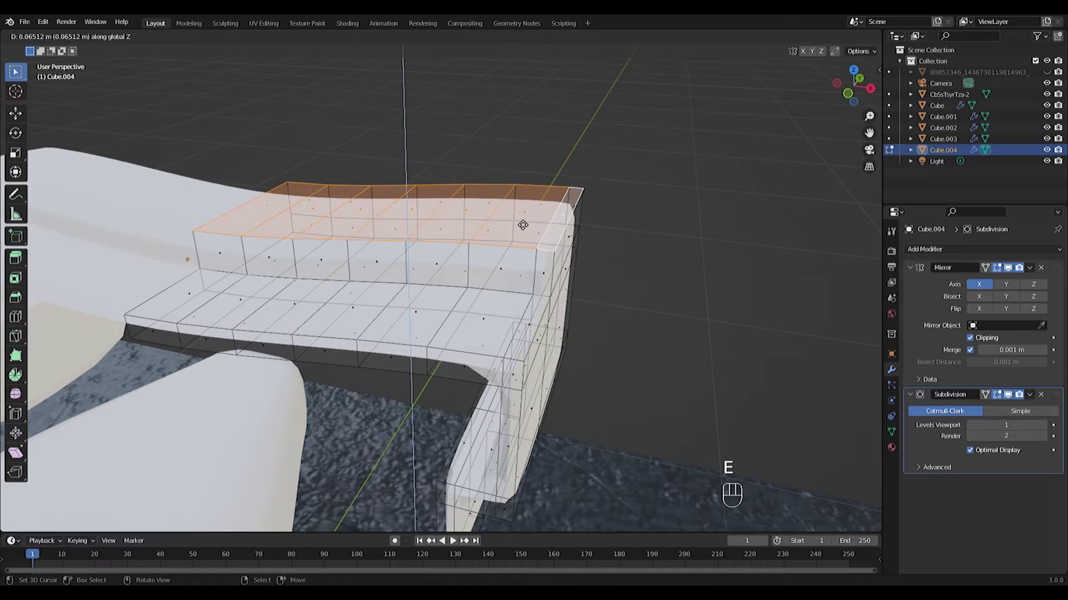
{"action": "left_click", "coordinate": [522, 225]}
Step: Adjust the height of the raised top row of faces along Z in the front view
{"action": "key", "text": "KP_1"}
{"action": "key", "text": "g"}
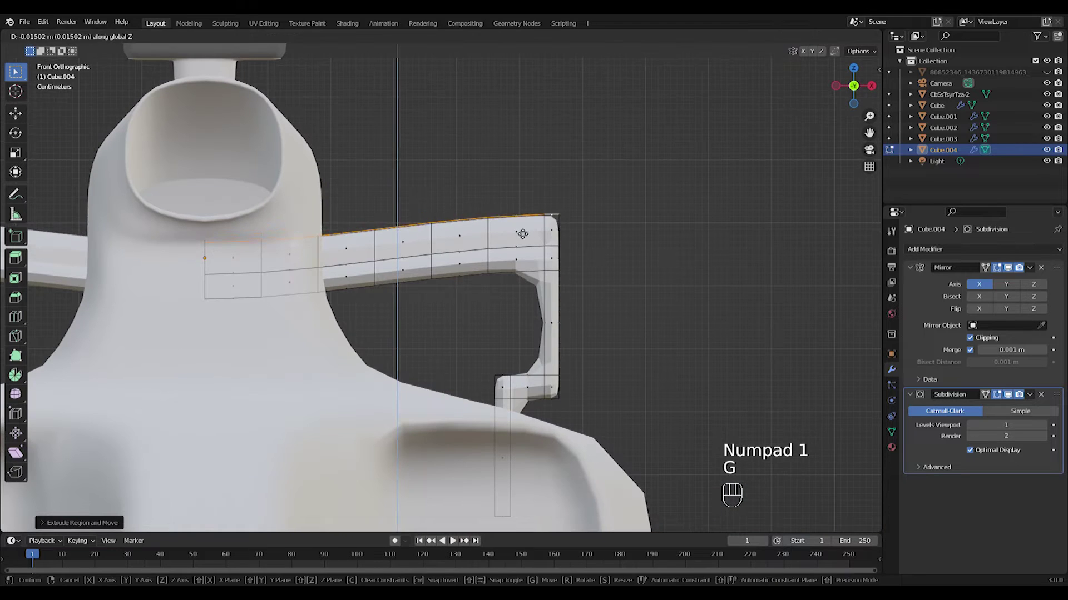
{"action": "left_click", "coordinate": [562, 234]}
{"action": "middle_click_drag", "start_coordinate": [563, 233], "coordinate": [545, 241]}
Step: Add a horizontal loop cut midway up the rear wing's raised row
{"action": "key", "text": "ctrl+r"}
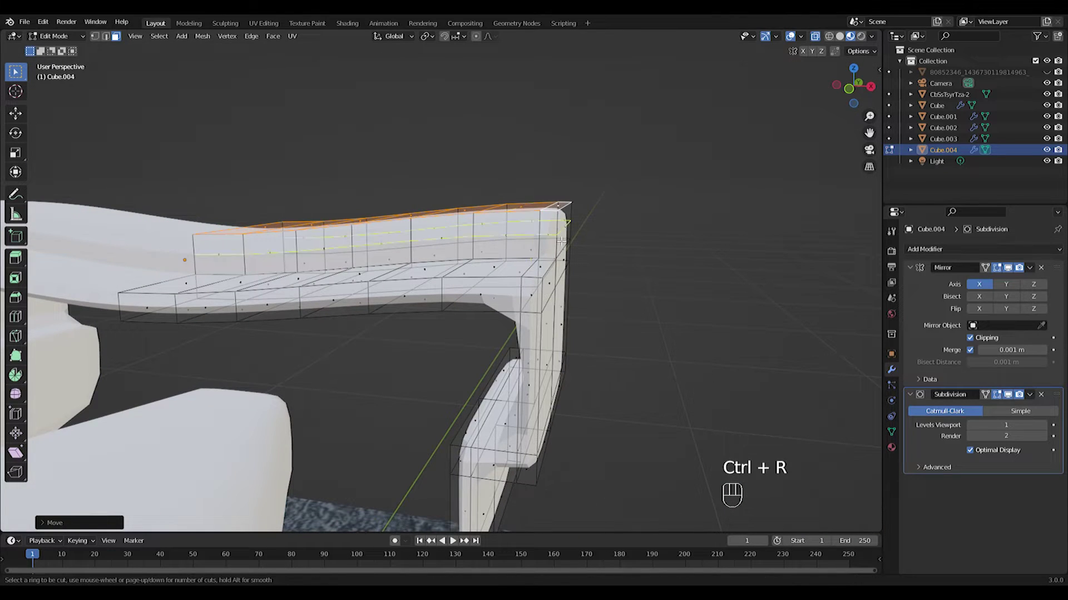
{"action": "left_click", "coordinate": [557, 238]}
{"action": "left_click", "coordinate": [559, 239]}
{"action": "key", "text": "KP_1"}
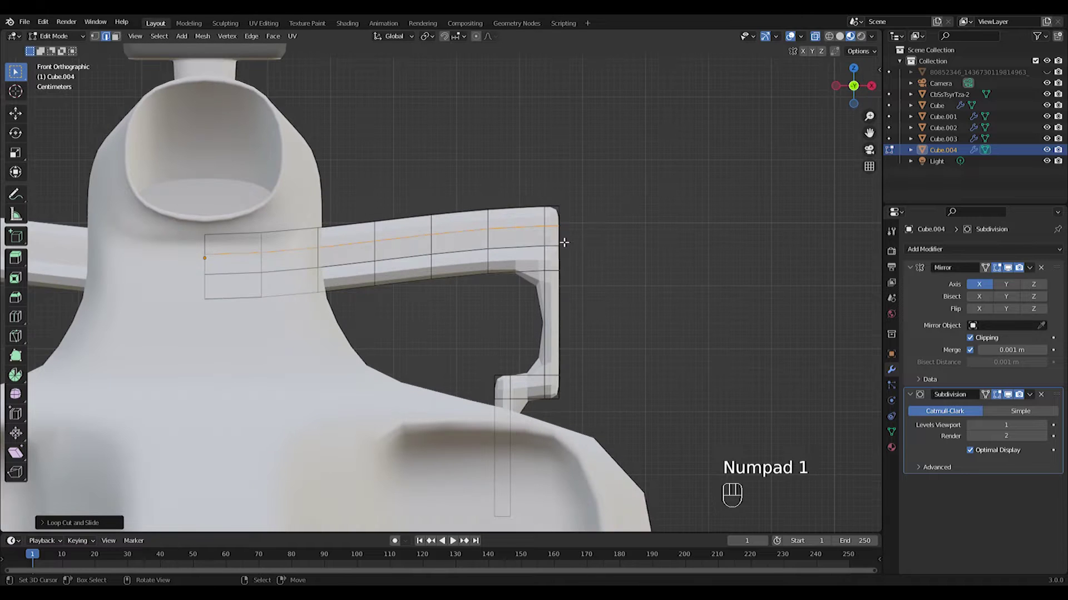
Step: Circle-select the strip of faces below the new loop cut, short of the endplate, and delete it
{"action": "middle_click_drag", "start_coordinate": [564, 242], "coordinate": [500, 261]}
{"action": "key", "text": "KP_1"}
{"action": "key", "text": "3"}
{"action": "key", "text": "c"}
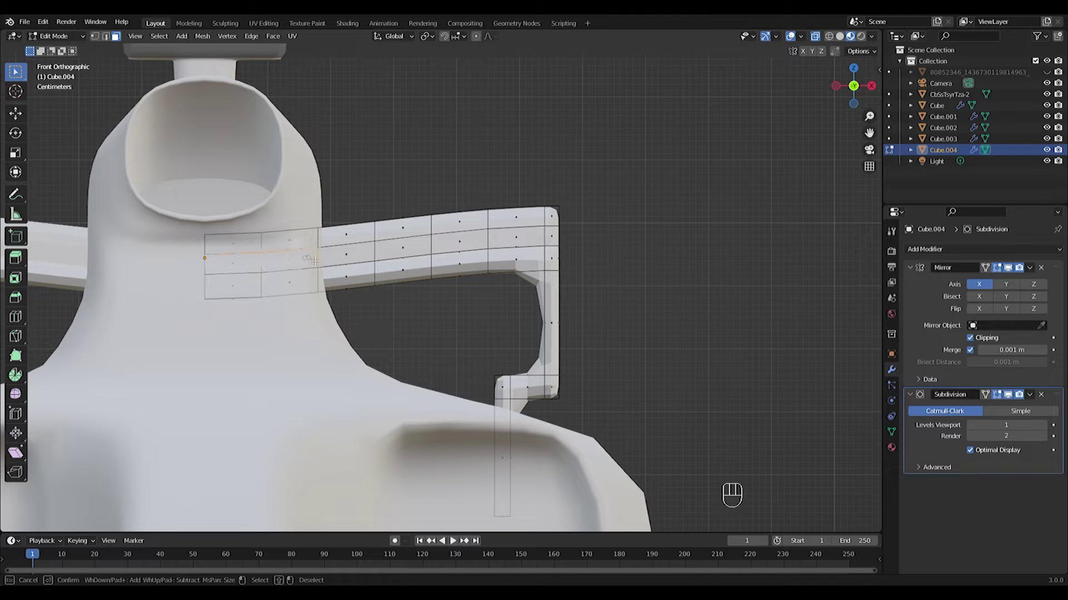
{"action": "middle_click_drag", "start_coordinate": [518, 241], "coordinate": [525, 270]}
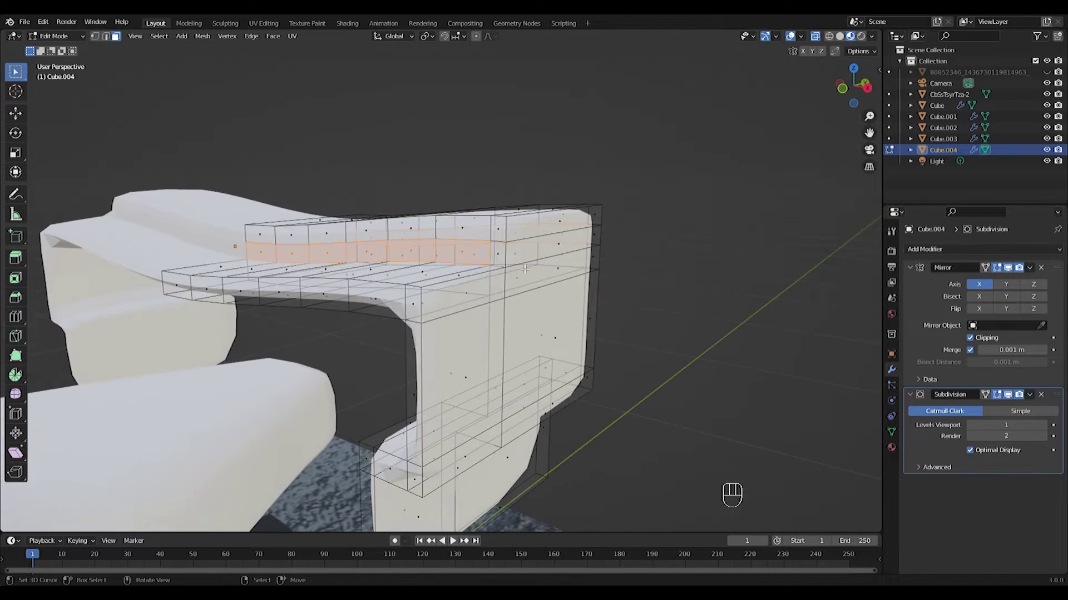
{"action": "key", "text": "Delete"}
{"action": "left_click", "coordinate": [520, 288]}
Step: Delete the remaining faces around the strip to open a slot between the upper and lower flaps
{"action": "middle_click_drag", "start_coordinate": [520, 288], "coordinate": [554, 316]}
{"action": "scroll", "coordinate": [562, 296], "scroll_direction": "up", "scroll_amount": 3}
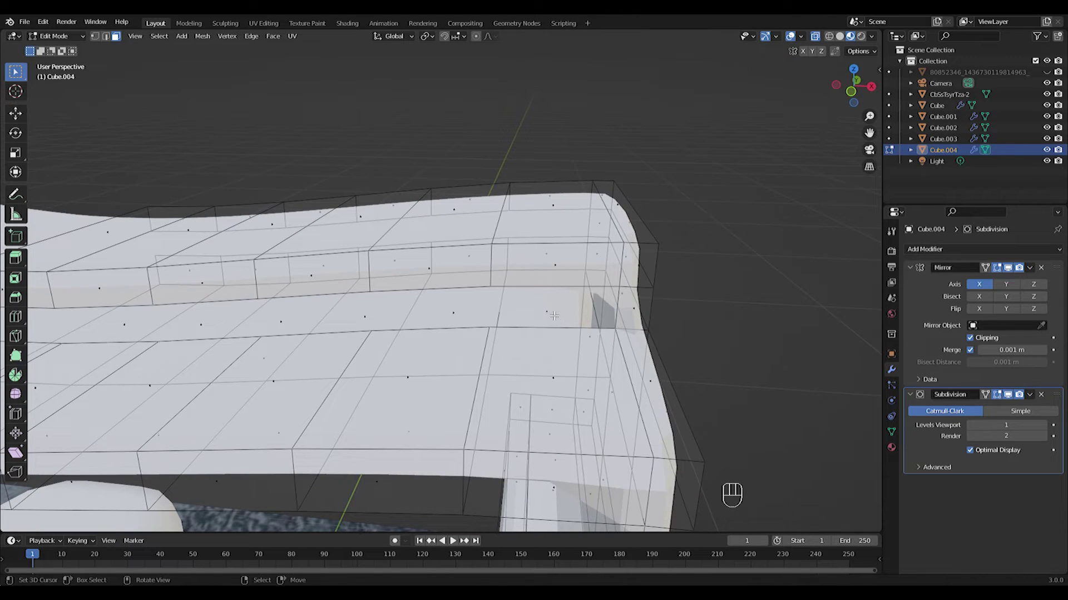
{"action": "key", "text": "Delete"}
{"action": "left_click", "coordinate": [282, 330]}
{"action": "middle_click_drag", "start_coordinate": [283, 331], "coordinate": [476, 378]}
{"action": "left_click_drag", "start_coordinate": [365, 370], "coordinate": [689, 298]}
{"action": "key", "text": "Delete"}
{"action": "left_click", "coordinate": [689, 298]}
Step: Fill the open gaps on the endplate's inner side beside the slot with new faces
{"action": "mouse_move", "coordinate": [688, 298]}
{"action": "middle_mouse_down"}
{"action": "mouse_move", "coordinate": [492, 349]}
{"action": "mouse_move", "coordinate": [355, 303]}
{"action": "mouse_move", "coordinate": [268, 339]}
{"action": "mouse_move", "coordinate": [412, 372]}
{"action": "middle_mouse_up"}
{"action": "key", "text": "l"}
{"action": "key", "text": "1"}
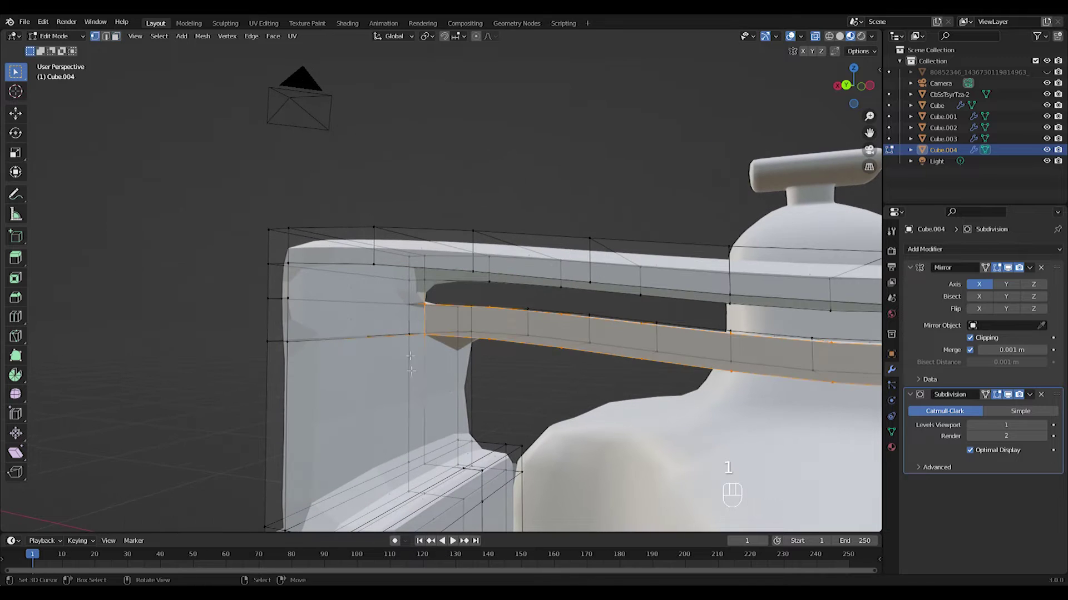
{"action": "left_click", "coordinate": [305, 305]}
{"action": "middle_click_drag", "start_coordinate": [464, 313], "coordinate": [322, 306]}
{"action": "key", "text": "ctrl+z"}
{"action": "left_click", "coordinate": [458, 308], "text": "shift"}
{"action": "left_click", "coordinate": [316, 304], "text": "shift"}
{"action": "middle_click_drag", "start_coordinate": [486, 320], "coordinate": [323, 294]}
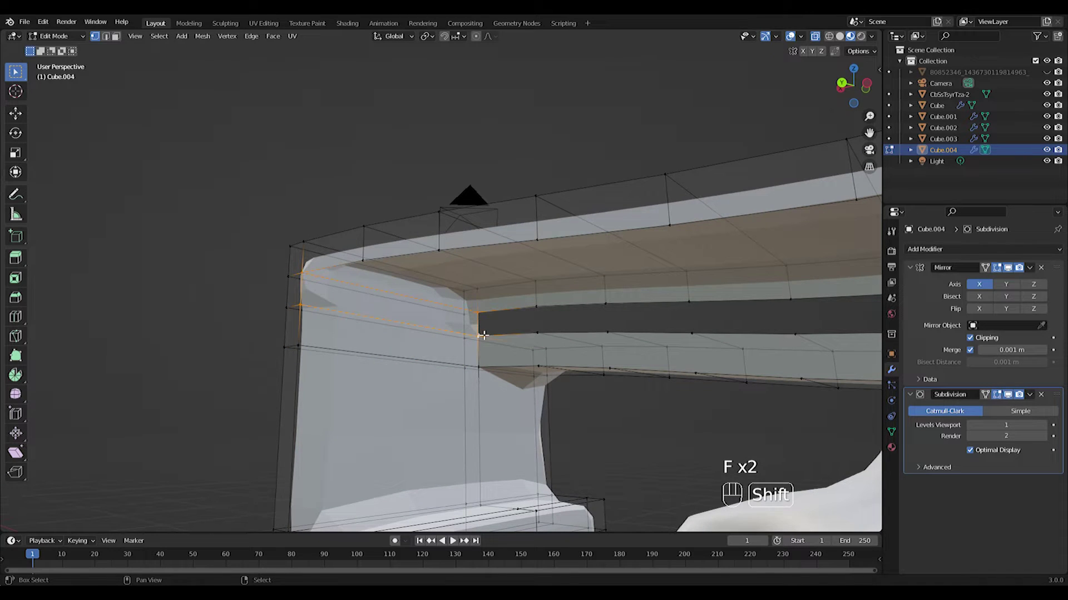
{"action": "key", "text": "f"}
Step: Join the front and rear vertices along the upper flap's underside with edges across its span
{"action": "middle_click_drag", "start_coordinate": [482, 336], "coordinate": [403, 276]}
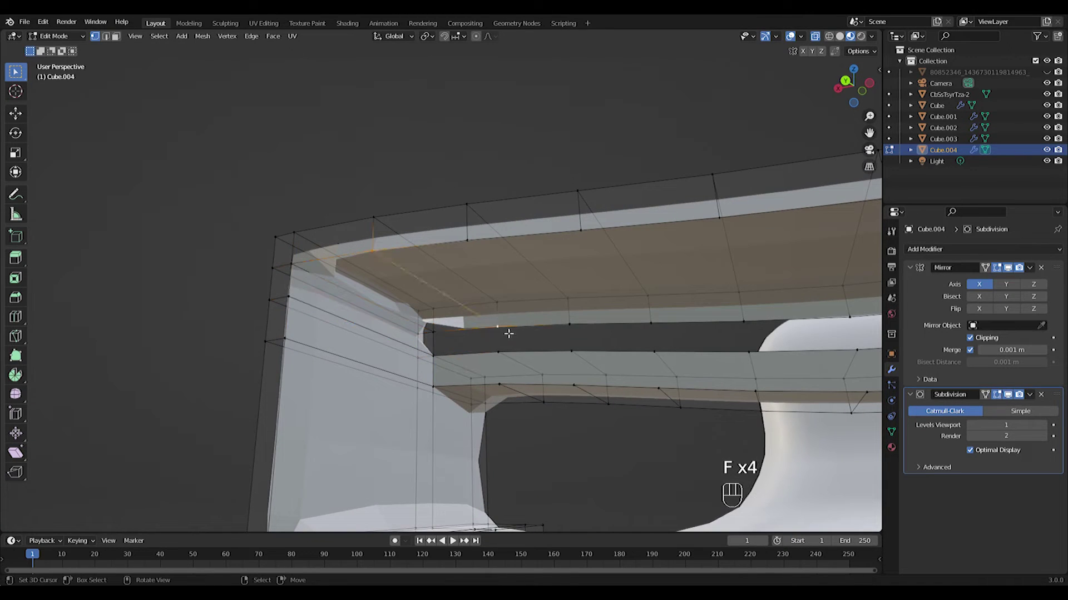
{"action": "left_click", "coordinate": [468, 240], "text": "shift"}
{"action": "middle_click_drag", "start_coordinate": [639, 303], "coordinate": [483, 269], "text": "shift"}
{"action": "key", "text": "f"}
{"action": "scroll", "coordinate": [484, 269], "scroll_direction": "down", "scroll_amount": 2}
{"action": "left_click", "coordinate": [396, 227]}
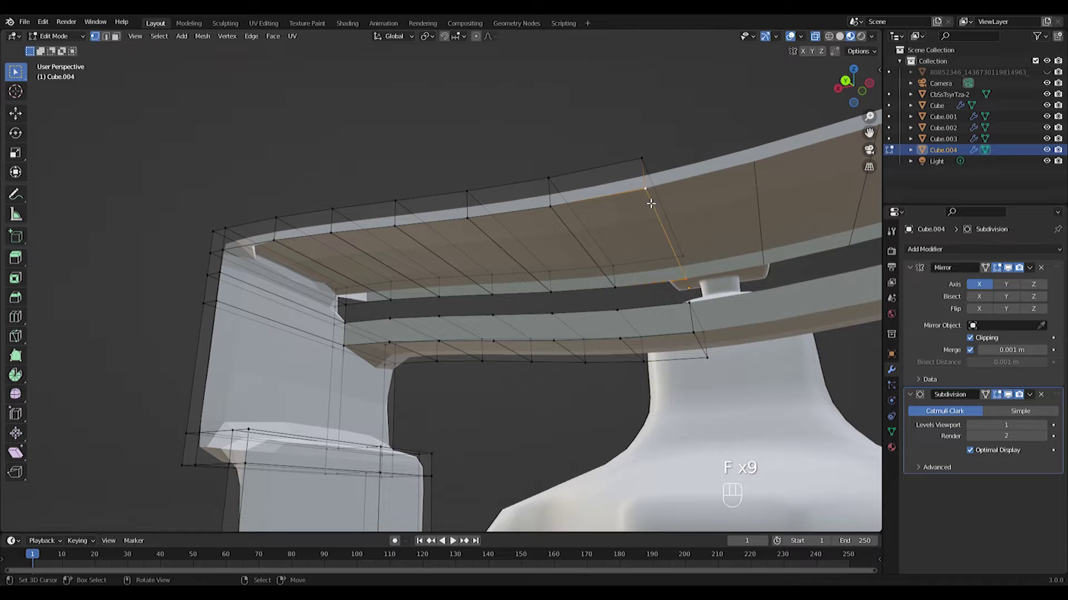
{"action": "middle_click_drag", "start_coordinate": [690, 242], "coordinate": [570, 205]}
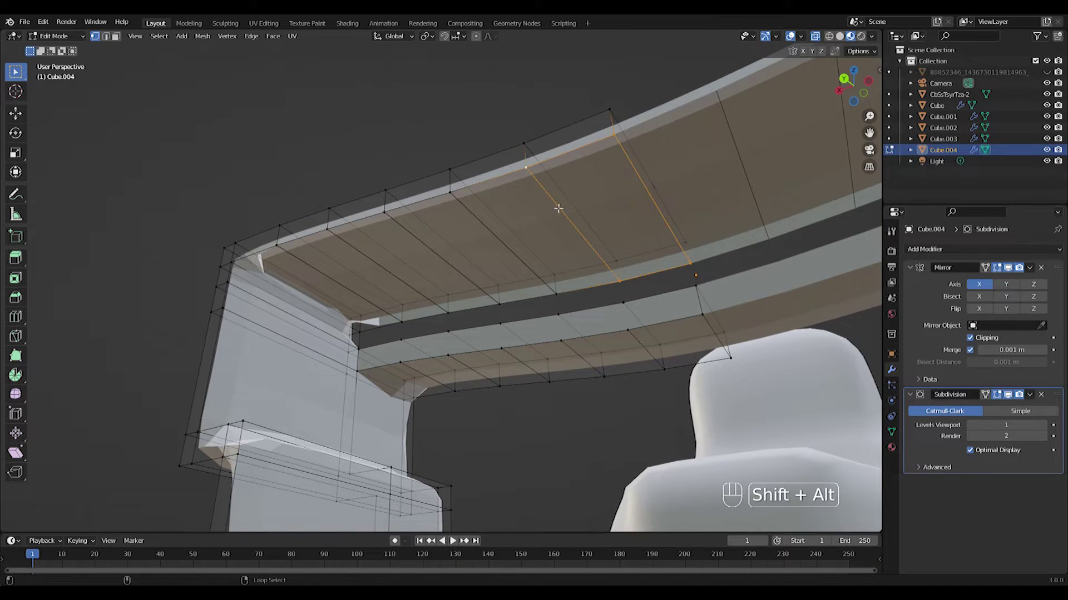
Step: Fill the upper flap's underside with faces between the cross edges, from the centre out to the endplate
{"action": "key", "text": "f"}
{"action": "key", "text": "a"}
{"action": "key", "text": "a"}
{"action": "left_click", "coordinate": [469, 190], "text": "alt+shift"}
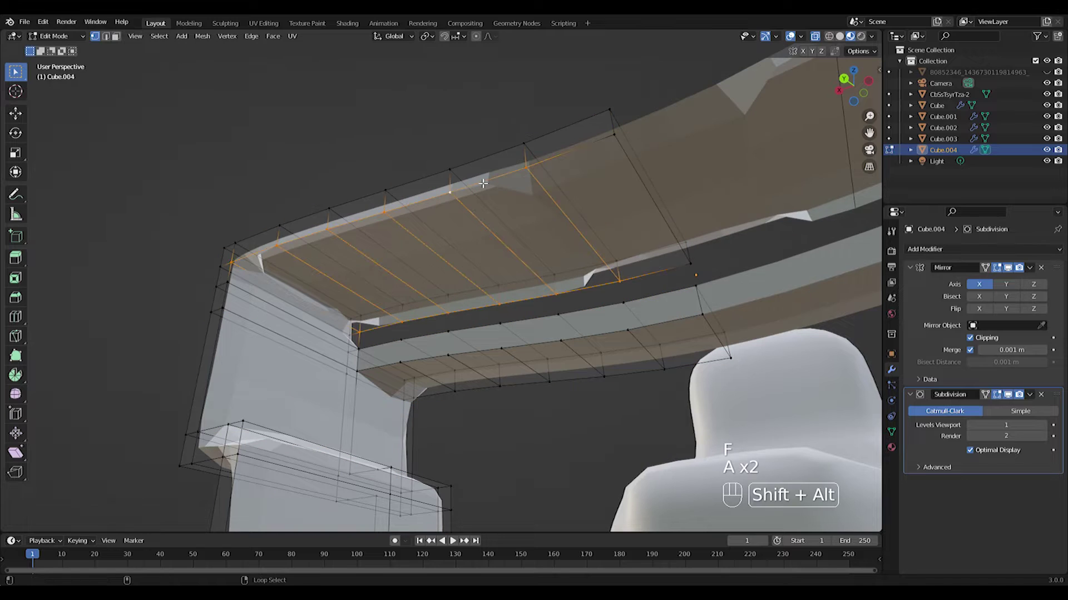
{"action": "key", "text": "f"}
{"action": "left_click", "coordinate": [522, 310], "text": "shift"}
{"action": "key", "text": "f"}
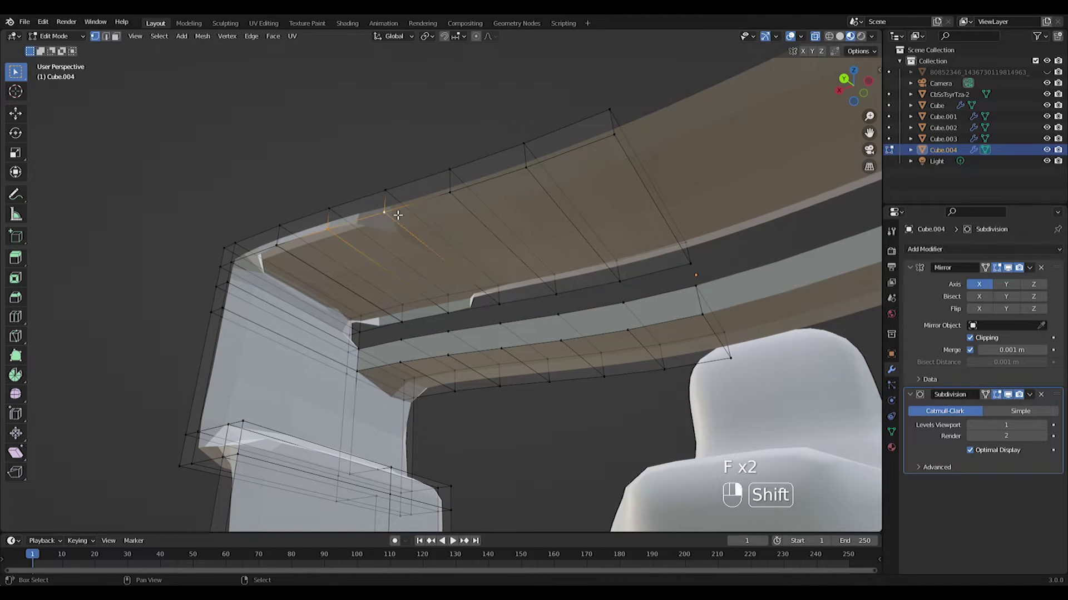
{"action": "key", "text": "f"}
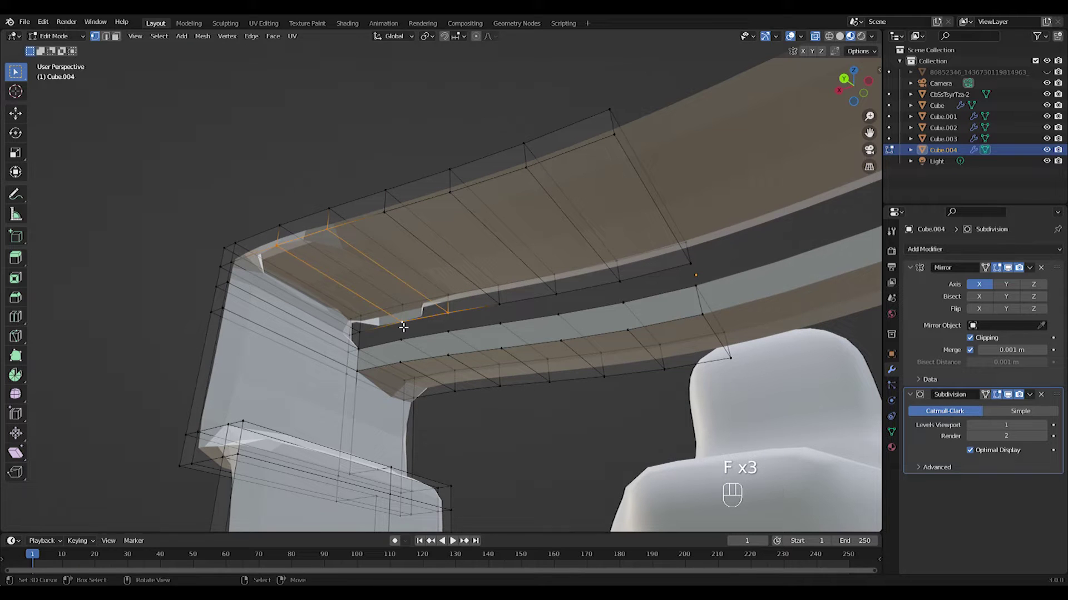
{"action": "right_click", "coordinate": [235, 262]}
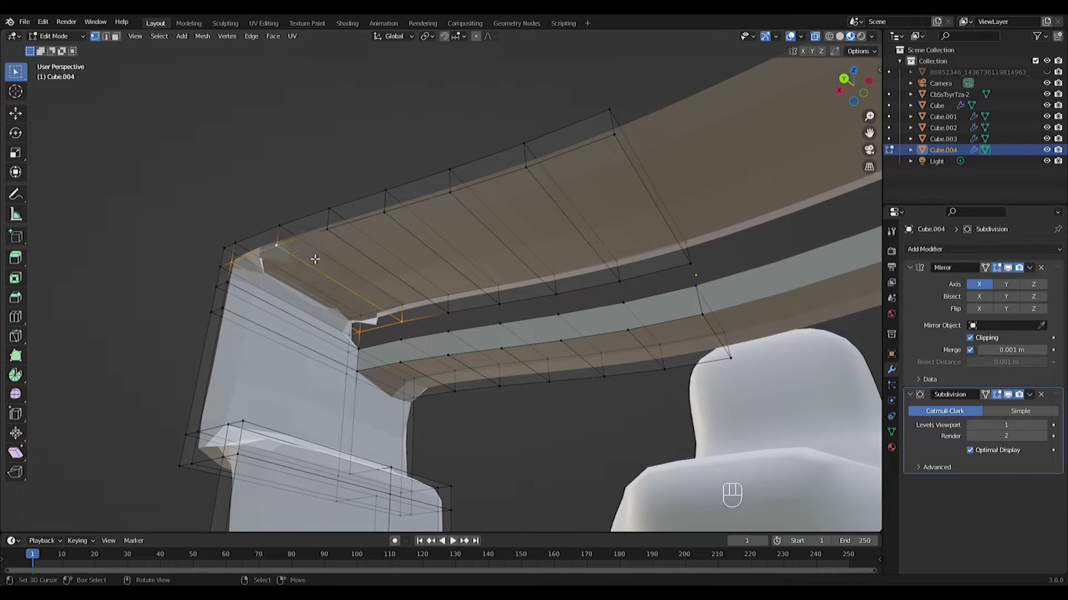
Step: Add a loop cut along the rear wing's span and endplate, slid about 0.82 toward the rear edge
{"action": "key", "text": "Tab"}
{"action": "middle_click_drag", "start_coordinate": [410, 331], "coordinate": [521, 406]}
{"action": "key", "text": "Tab"}
{"action": "key", "text": "ctrl+r"}
{"action": "left_click", "coordinate": [472, 320]}
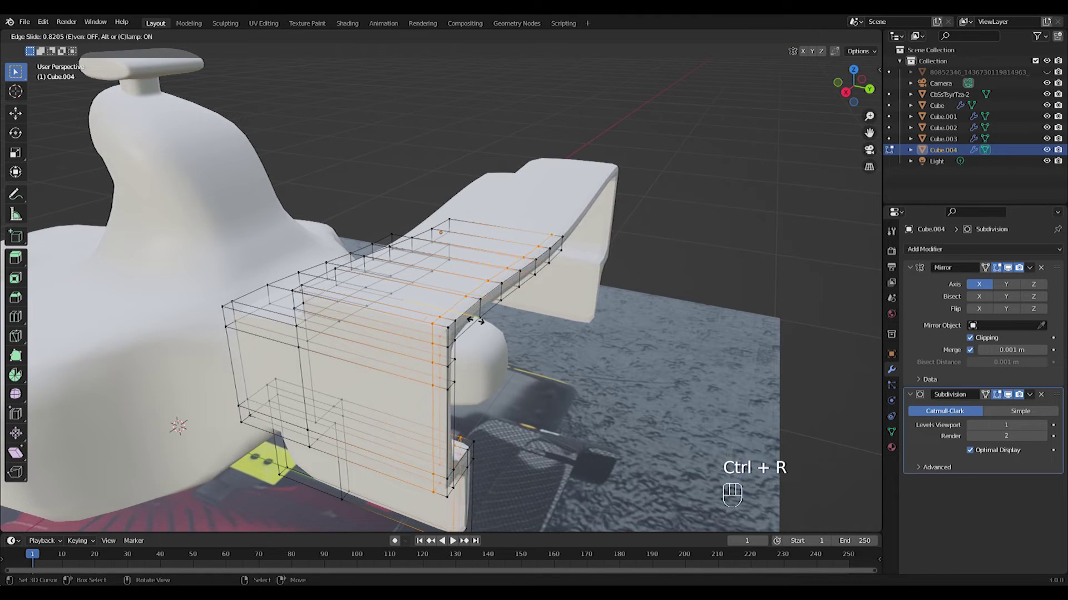
{"action": "left_click", "coordinate": [472, 321]}
{"action": "key", "text": "Tab"}
{"action": "middle_click_drag", "start_coordinate": [473, 321], "coordinate": [398, 351]}
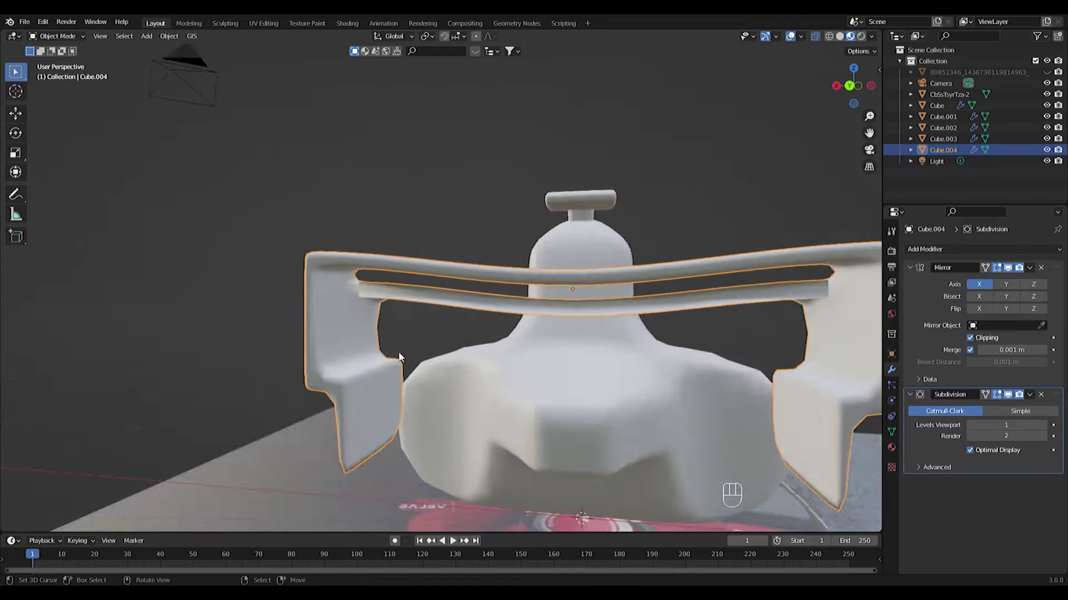
Step: Move the outer lower corner of the endplate's bend inward in the back view to round it
{"action": "key", "text": "KP_3"}
{"action": "key", "text": "ctrl+KP_1"}
{"action": "key", "text": "Tab"}
{"action": "key", "text": "ctrl+KP_1"}
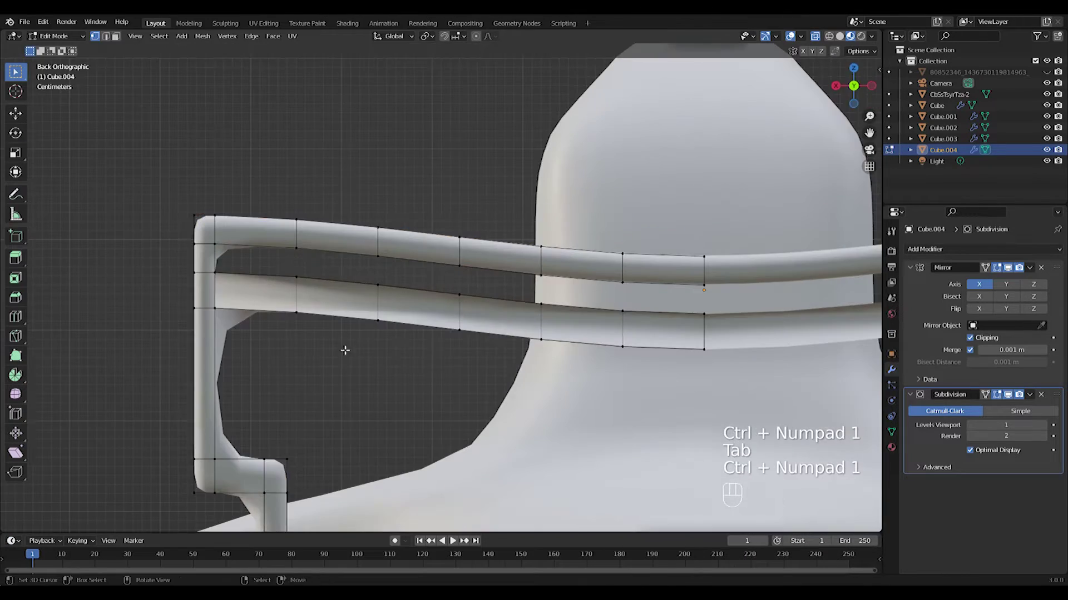
{"action": "middle_click_drag", "start_coordinate": [346, 351], "coordinate": [474, 243], "text": "shift"}
{"action": "key", "text": "g"}
{"action": "left_click", "coordinate": [373, 377]}
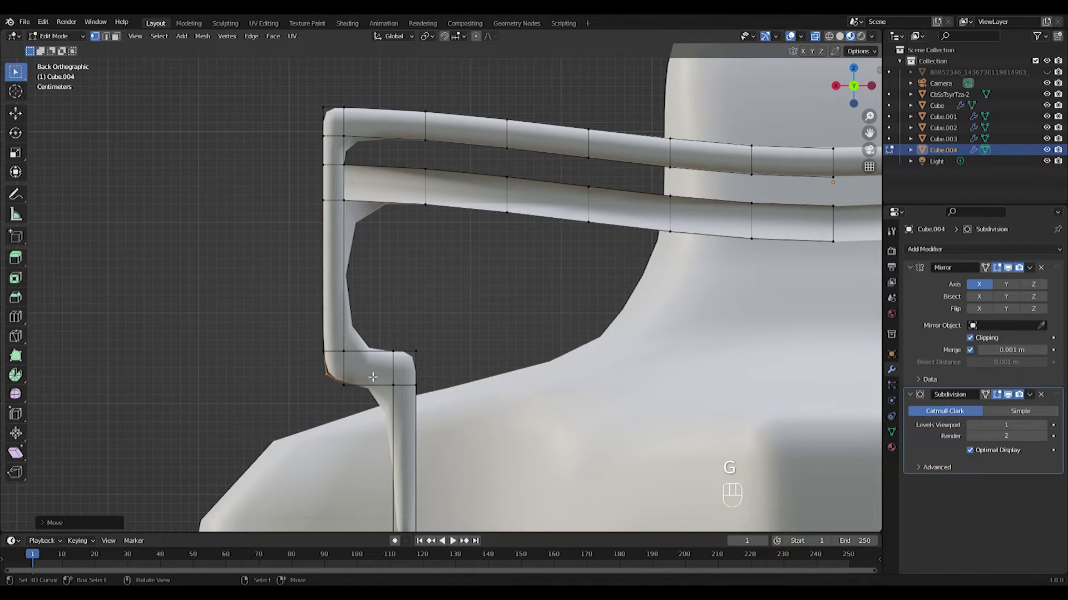
Step: Add loop cuts near both ends of the endplate's horizontal bend and move its inner upper corner inward
{"action": "left_click", "coordinate": [373, 361]}
{"action": "left_click", "coordinate": [358, 356]}
{"action": "left_click_drag", "start_coordinate": [404, 336], "coordinate": [446, 369]}
{"action": "key", "text": "g"}
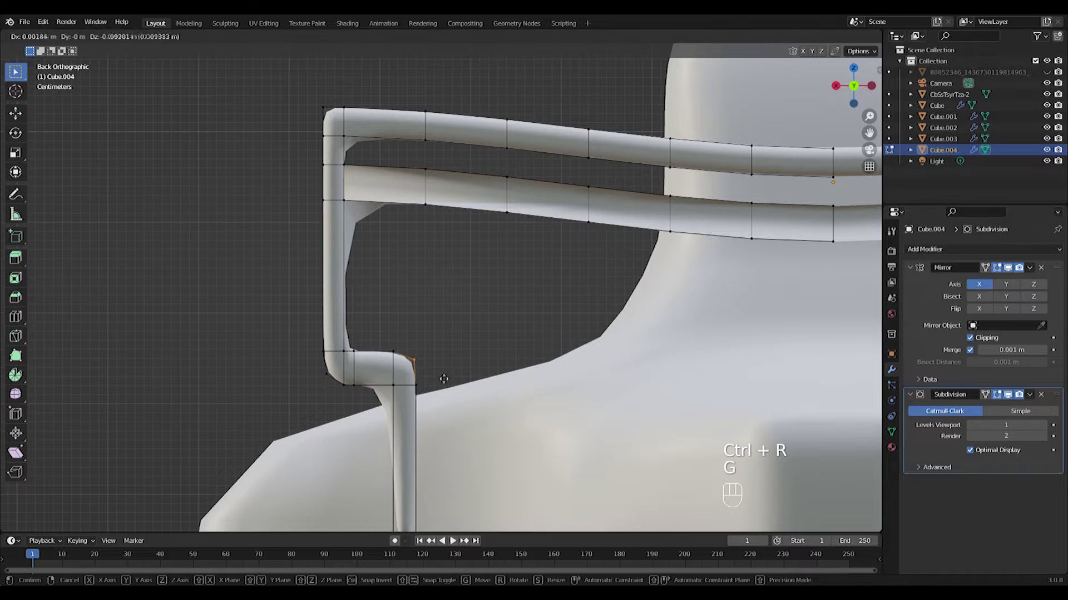
{"action": "left_click", "coordinate": [439, 378]}
{"action": "left_click", "coordinate": [385, 345]}
{"action": "left_click", "coordinate": [401, 349]}
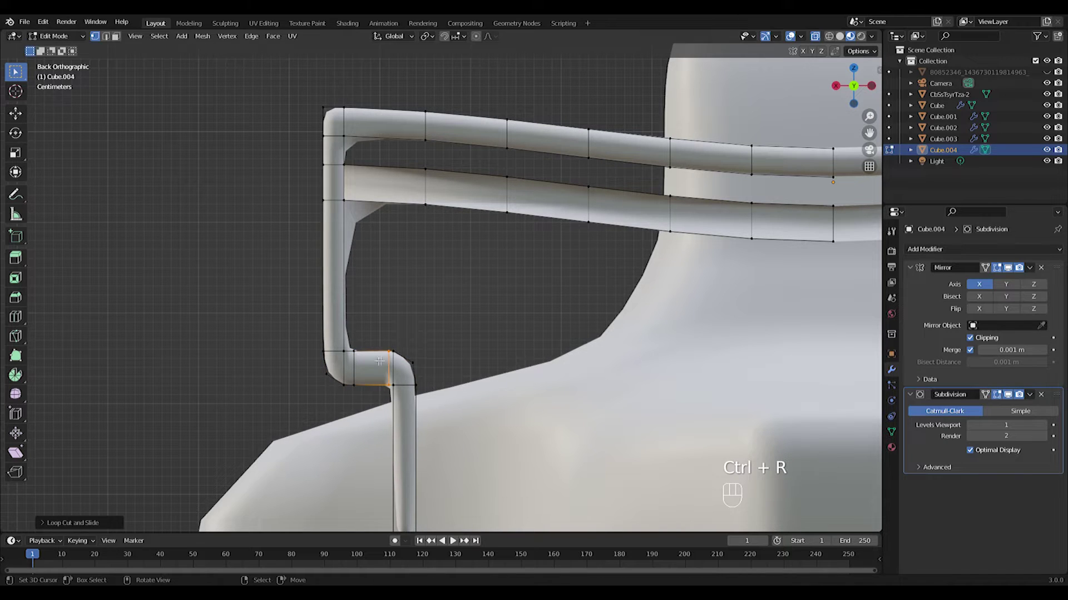
Step: Add a loop cut on the endplate just below the lower flap, then cut between the flaps and scale along Z
{"action": "middle_click_drag", "start_coordinate": [348, 217], "coordinate": [356, 249], "text": "shift"}
{"action": "left_click", "coordinate": [368, 278]}
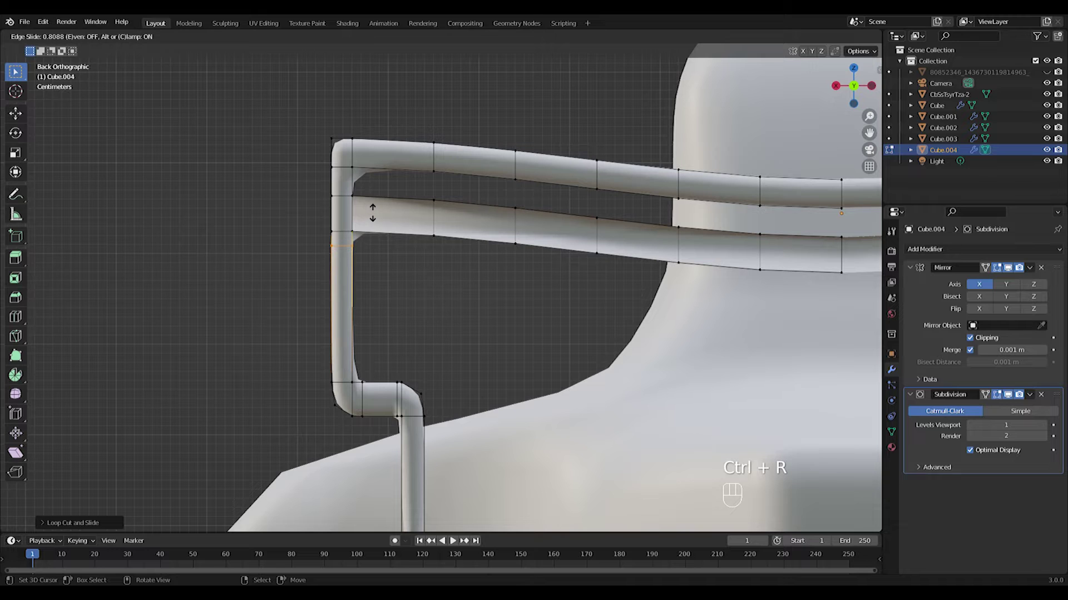
{"action": "left_click", "coordinate": [371, 202]}
{"action": "left_click", "coordinate": [356, 181]}
{"action": "right_click", "coordinate": [357, 181]}
{"action": "key", "text": "s"}
{"action": "key", "text": "z"}
{"action": "left_click", "coordinate": [427, 170]}
{"action": "key", "text": "Tab"}
{"action": "middle_click_drag", "start_coordinate": [428, 170], "coordinate": [524, 239]}
{"action": "key", "text": "Tab"}
{"action": "scroll", "coordinate": [493, 295], "scroll_direction": "up", "scroll_amount": 4}
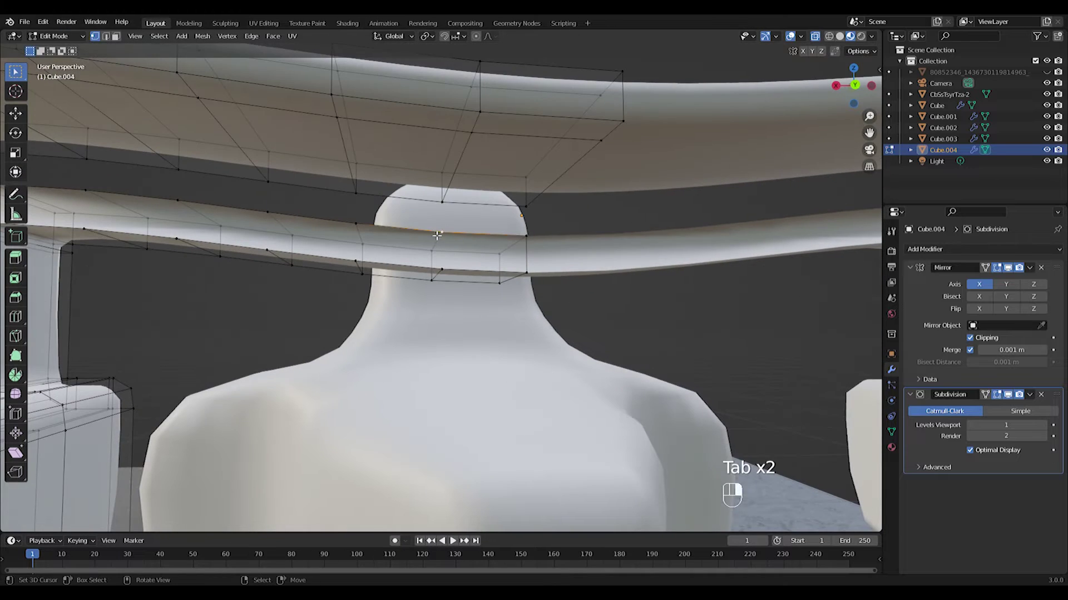
{"action": "middle_click_drag", "start_coordinate": [359, 224], "coordinate": [341, 227]}
{"action": "right_click", "coordinate": [351, 228]}
{"action": "right_click", "coordinate": [355, 268], "text": "shift"}
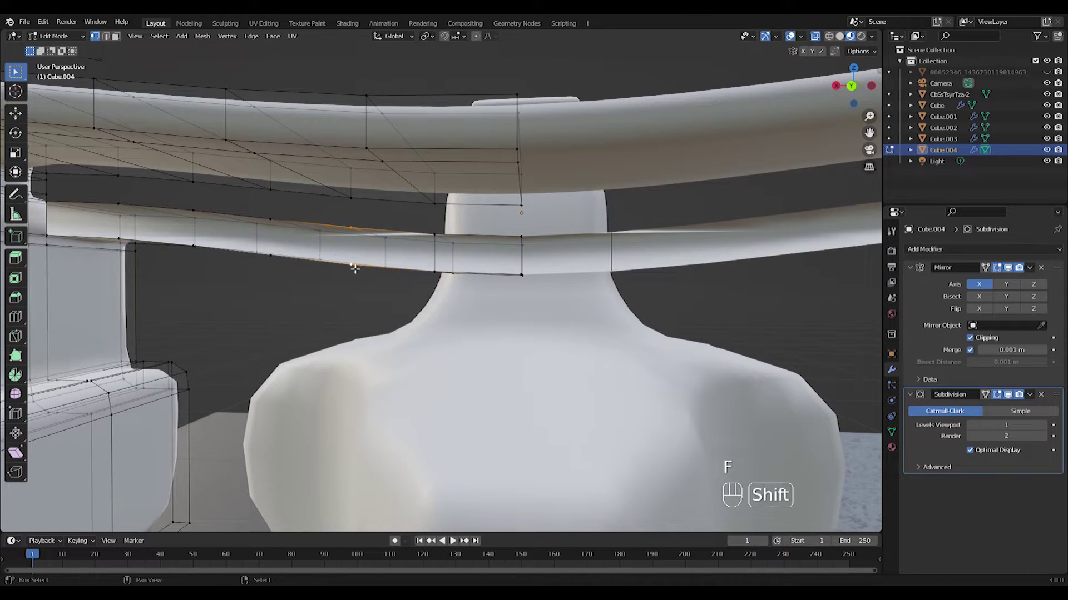
{"action": "middle_click_drag", "start_coordinate": [354, 269], "coordinate": [310, 227]}
{"action": "key", "text": "ctrl+z"}
{"action": "key", "text": "ctrl+z"}
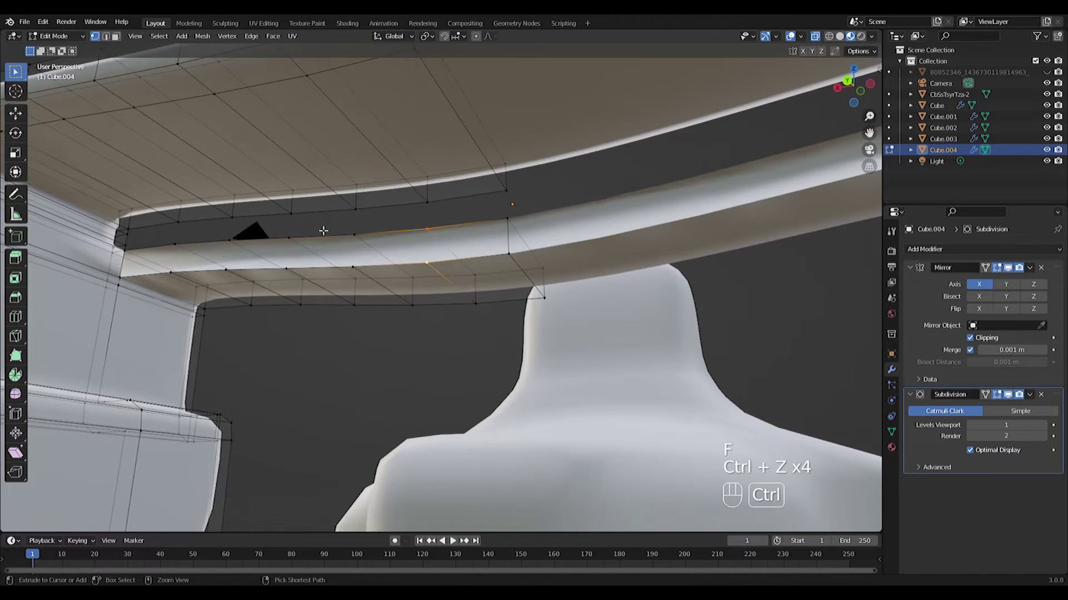
Step: Try to split the long rear face of the lower flap with knife cuts between its upper and lower vertices
{"action": "middle_click_drag", "start_coordinate": [348, 255], "coordinate": [479, 247]}
{"action": "key", "text": "k"}
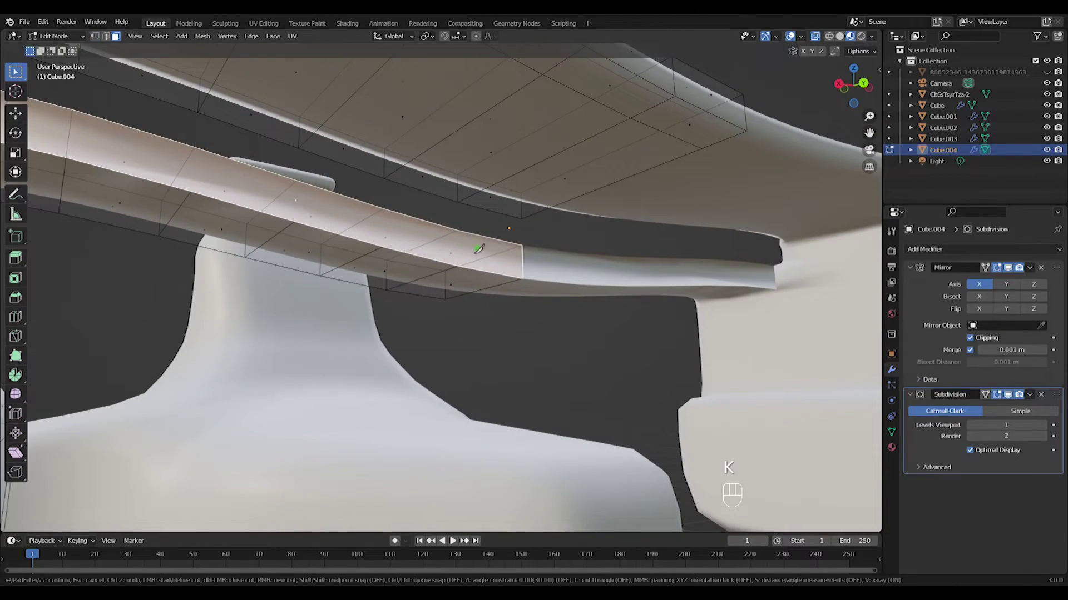
{"action": "left_click", "coordinate": [458, 267]}
{"action": "key", "text": "Return"}
{"action": "key", "text": "k"}
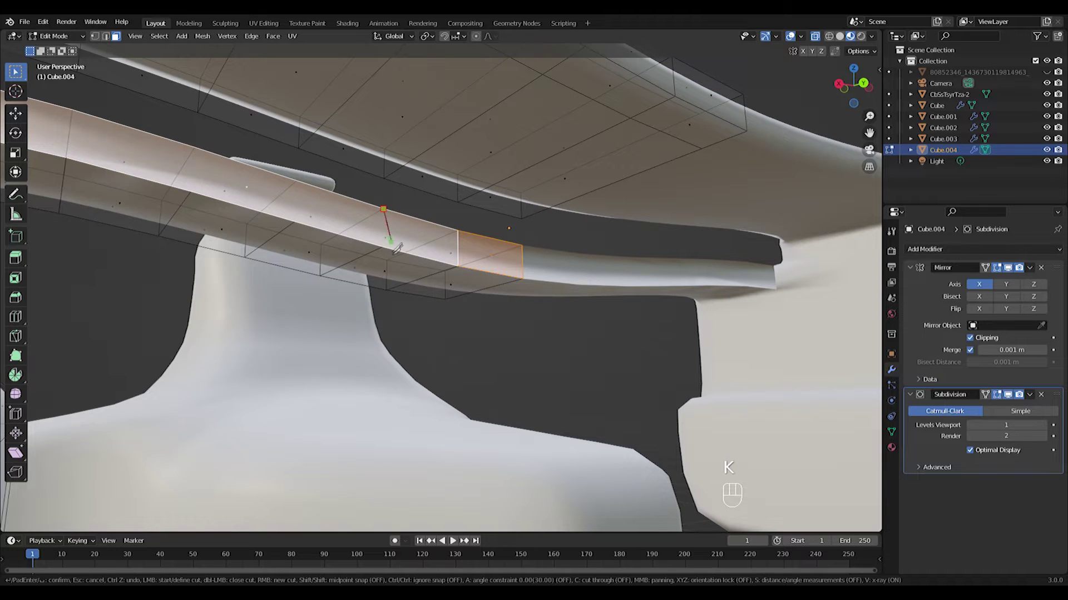
{"action": "middle_click_drag", "start_coordinate": [384, 250], "coordinate": [399, 227]}
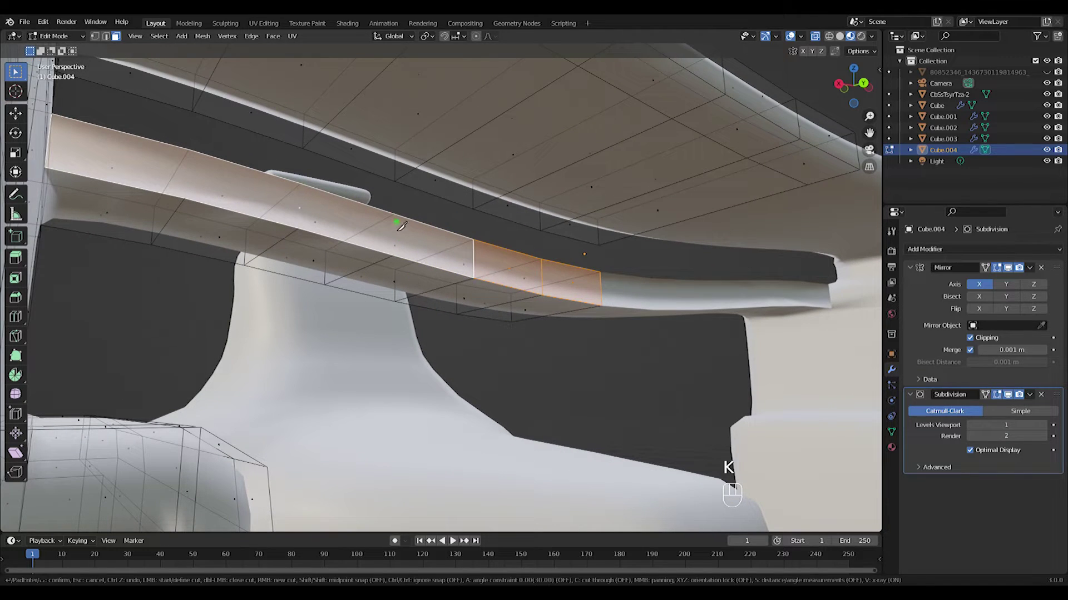
{"action": "left_click", "coordinate": [394, 256]}
{"action": "key", "text": "Return"}
{"action": "key", "text": "k"}
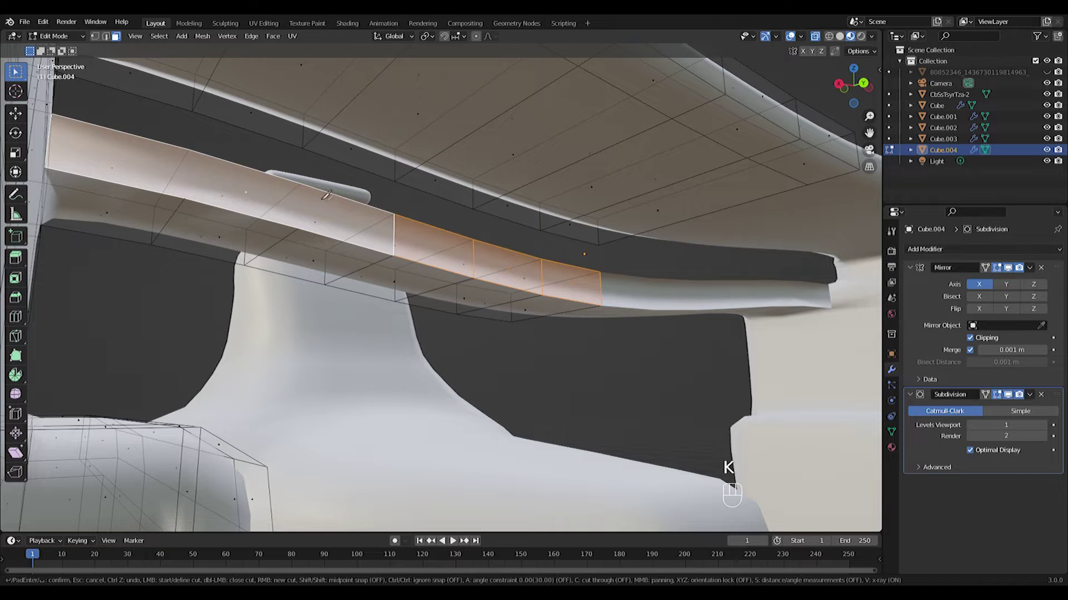
{"action": "left_click", "coordinate": [300, 237]}
{"action": "key", "text": "Return"}
{"action": "middle_click_drag", "start_coordinate": [303, 236], "coordinate": [353, 263]}
{"action": "key", "text": "k"}
{"action": "left_click", "coordinate": [250, 264]}
{"action": "key", "text": "Return"}
{"action": "key", "text": "a"}
{"action": "key", "text": "a"}
Step: Undo the knife cuts on the lower flap's rear face
{"action": "scroll", "coordinate": [251, 267], "scroll_direction": "down", "scroll_amount": 2}
{"action": "key", "text": "Tab"}
{"action": "middle_click_drag", "start_coordinate": [355, 295], "coordinate": [403, 333]}
{"action": "scroll", "coordinate": [434, 327], "scroll_direction": "up", "scroll_amount": 2}
{"action": "scroll", "coordinate": [398, 322], "scroll_direction": "up", "scroll_amount": 3}
{"action": "key", "text": "Tab"}
{"action": "right_click_drag", "start_coordinate": [362, 336], "coordinate": [339, 345]}
{"action": "key", "text": "ctrl+z"}
{"action": "middle_click_drag", "start_coordinate": [344, 345], "coordinate": [443, 343]}
{"action": "key", "text": "ctrl+z"}
{"action": "key", "text": "ctrl+z"}
{"action": "key", "text": "ctrl+z"}
{"action": "key", "text": "ctrl+z"}
{"action": "key", "text": "ctrl+z"}
{"action": "key", "text": "ctrl+z"}
{"action": "key", "text": "ctrl+z"}
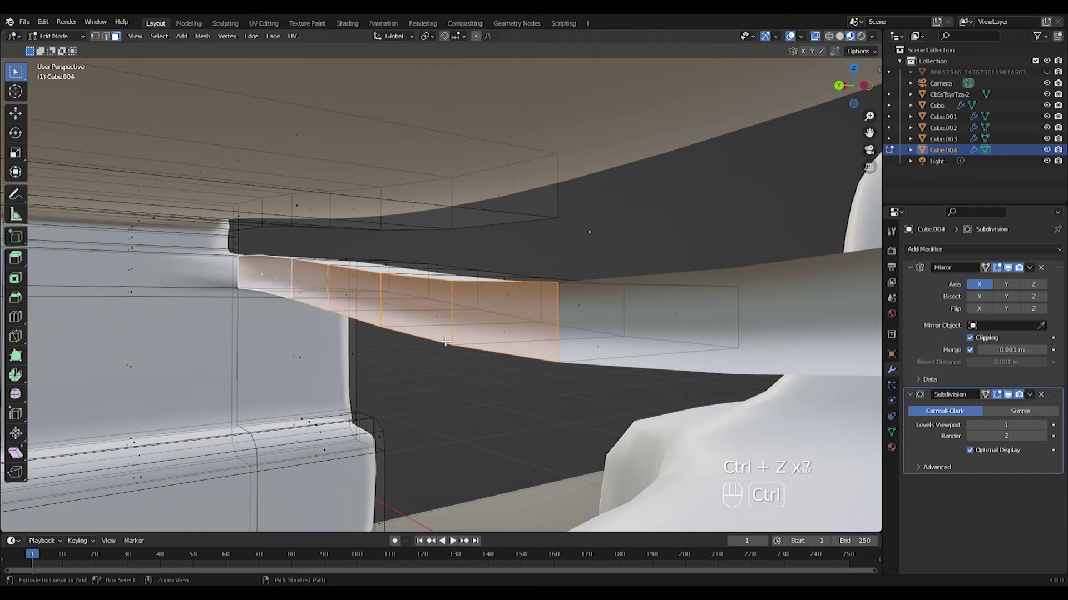
{"action": "key", "text": "ctrl+z"}
{"action": "key", "text": "ctrl+z"}
{"action": "key", "text": "ctrl+z"}
{"action": "key", "text": "ctrl+z"}
Step: Delete the long single face along the lower flap's rear side
{"action": "key", "text": "x"}
{"action": "left_click", "coordinate": [441, 336]}
{"action": "middle_click_drag", "start_coordinate": [442, 337], "coordinate": [542, 326]}
{"action": "key", "text": "Tab"}
{"action": "key", "text": "Tab"}
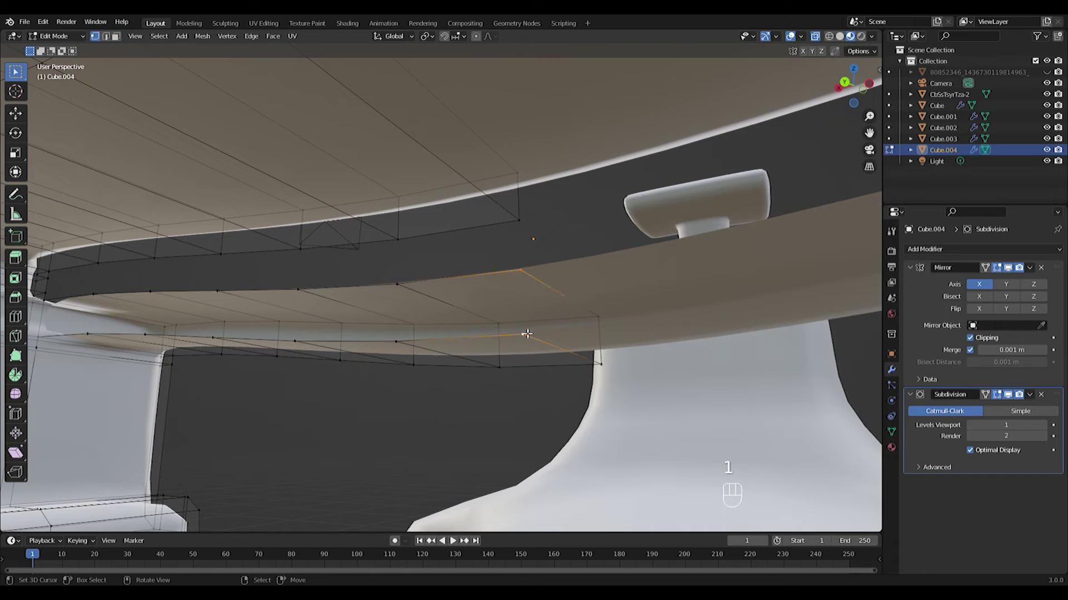
Step: Join the upper and lower vertices along the lower flap's open rear side with edges across its span
{"action": "key", "text": "g"}
{"action": "right_click", "coordinate": [364, 326]}
{"action": "key", "text": "ctrl+z"}
{"action": "key", "text": "f"}
{"action": "key", "text": "ctrl+z"}
{"action": "key", "text": "ctrl+z"}
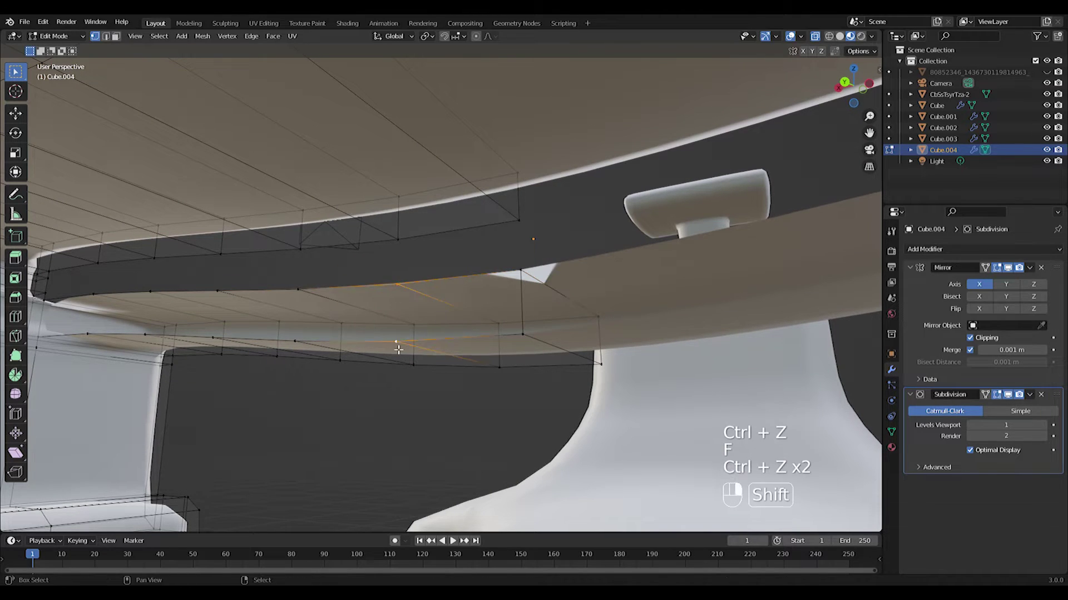
{"action": "key", "text": "f"}
{"action": "left_click", "coordinate": [309, 287]}
{"action": "key", "text": "f"}
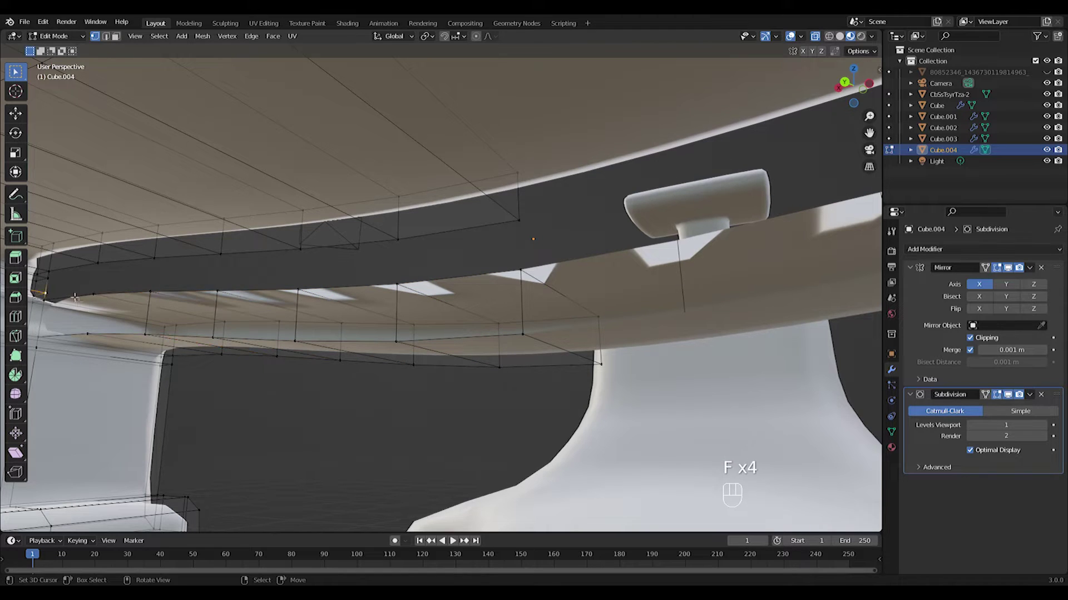
Step: Fill the lower flap's open rear side with a row of faces, from the centre line to the endplate
{"action": "right_click", "coordinate": [515, 283]}
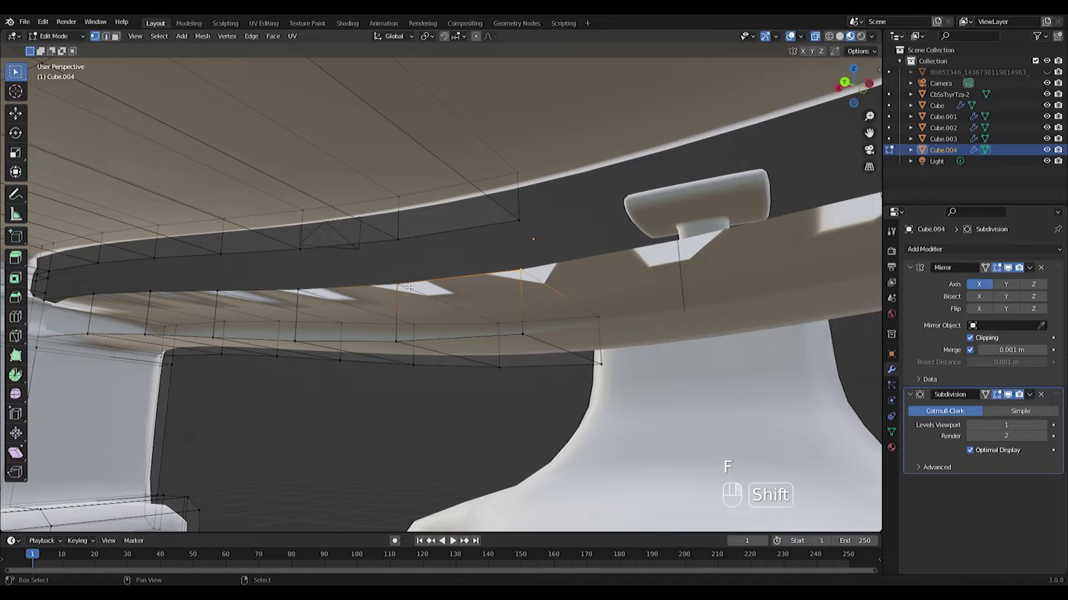
{"action": "key", "text": "f"}
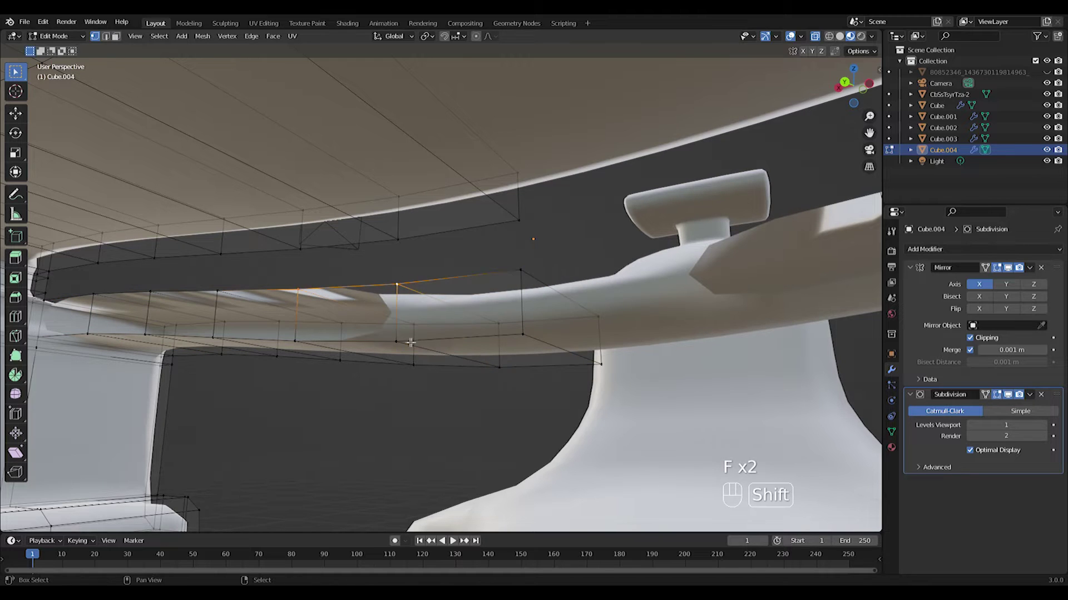
{"action": "key", "text": "f"}
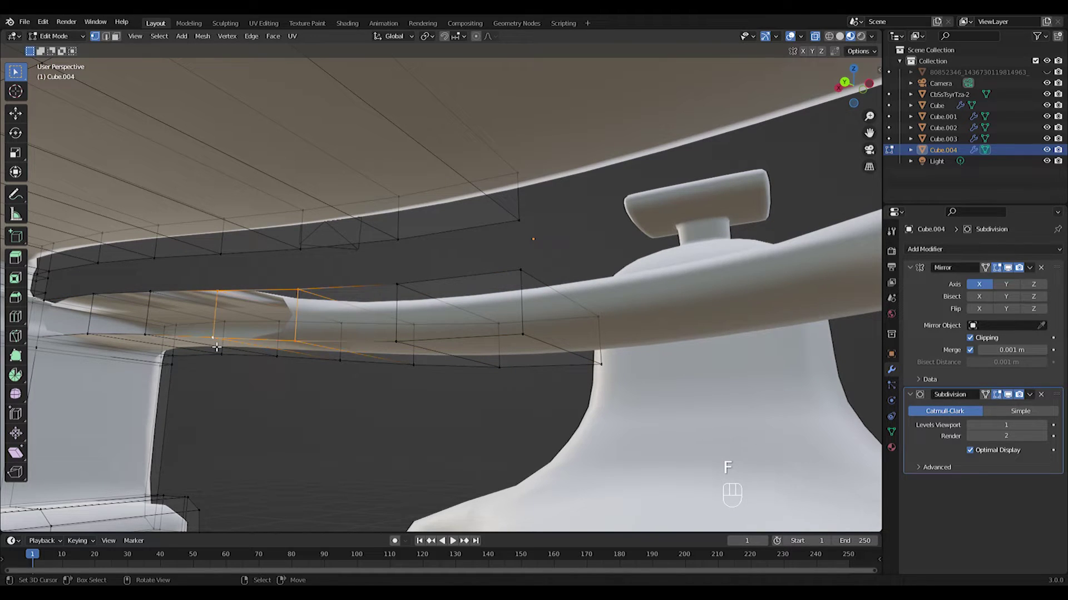
{"action": "key", "text": "f"}
{"action": "middle_click_drag", "start_coordinate": [147, 338], "coordinate": [267, 343]}
{"action": "key", "text": "f"}
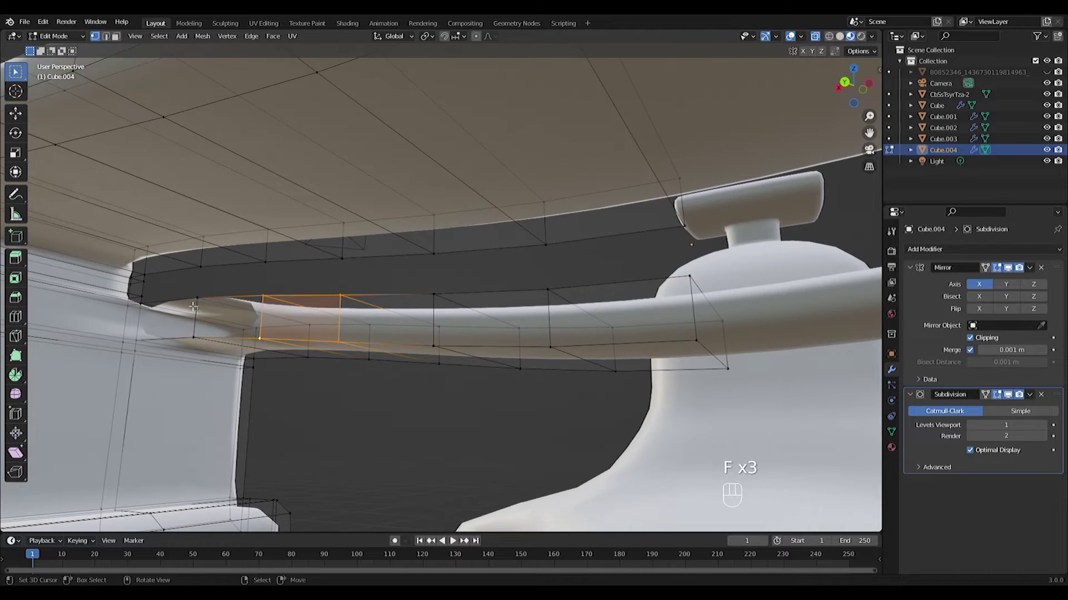
{"action": "key", "text": "ctrl+z"}
{"action": "key", "text": "f"}
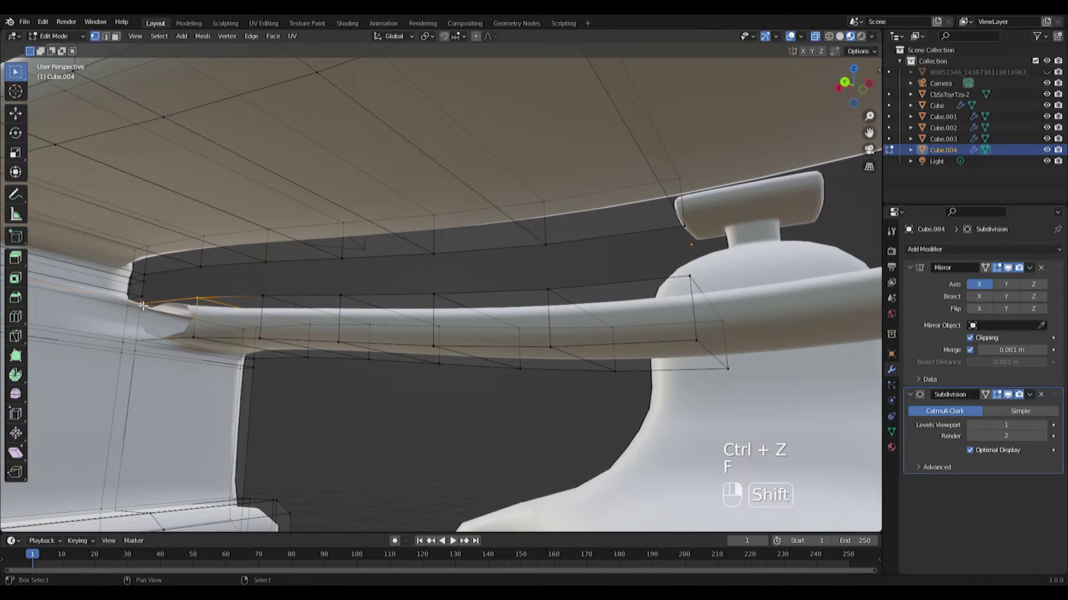
{"action": "key", "text": "f"}
Step: Add a loop cut around the upper flap and endplate, slid close to the upper flap's front edge
{"action": "key", "text": "Tab"}
{"action": "middle_click_drag", "start_coordinate": [195, 339], "coordinate": [488, 354]}
{"action": "key", "text": "Tab"}
{"action": "key", "text": "ctrl+r"}
{"action": "left_click", "coordinate": [583, 323]}
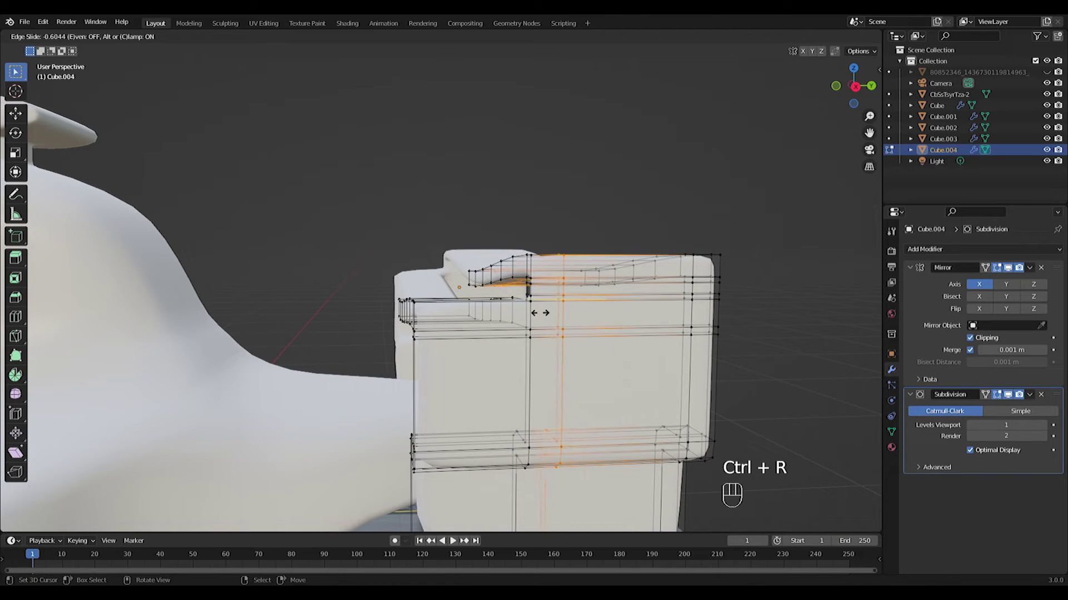
{"action": "left_click", "coordinate": [535, 314]}
{"action": "key", "text": "Tab"}
{"action": "middle_click_drag", "start_coordinate": [538, 317], "coordinate": [504, 319]}
{"action": "key", "text": "Tab"}
Step: Add two loop cuts through the lower flap section, one near its front edge and one near its rear edge
{"action": "scroll", "coordinate": [489, 320], "scroll_direction": "up", "scroll_amount": 2}
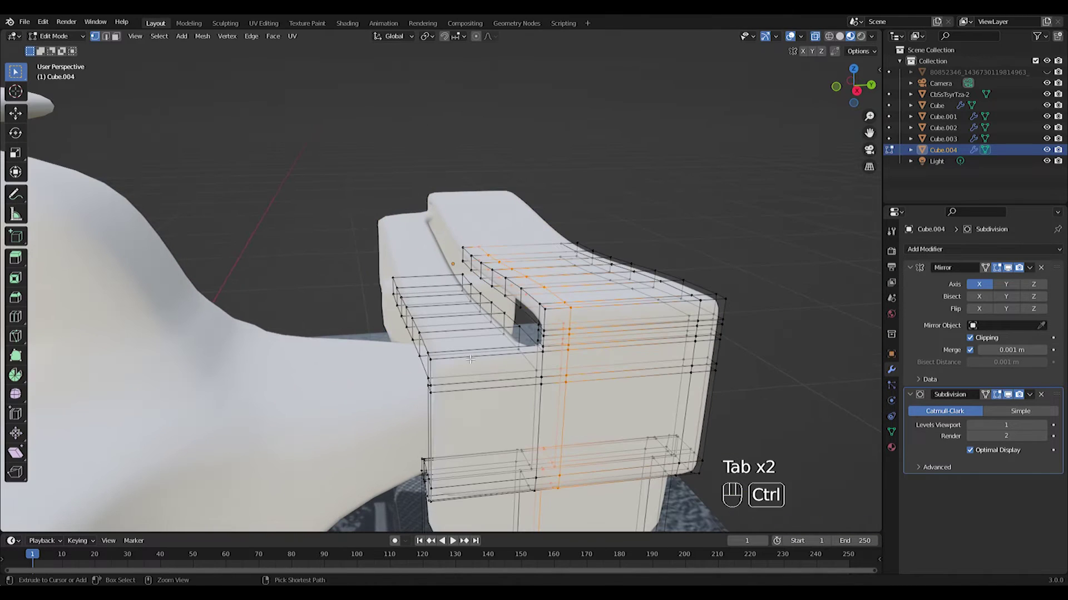
{"action": "key", "text": "ctrl+r"}
{"action": "left_click", "coordinate": [439, 334]}
{"action": "left_click", "coordinate": [419, 340]}
{"action": "key", "text": "ctrl+r"}
{"action": "left_click", "coordinate": [459, 328]}
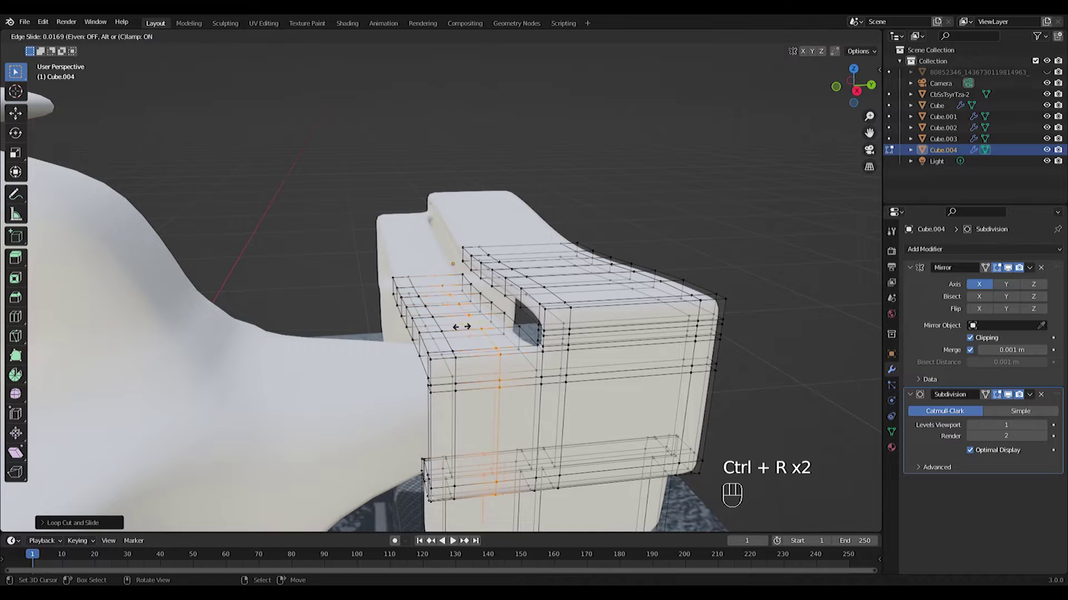
{"action": "left_click", "coordinate": [478, 328]}
{"action": "key", "text": "Tab"}
{"action": "middle_click_drag", "start_coordinate": [488, 339], "coordinate": [518, 336]}
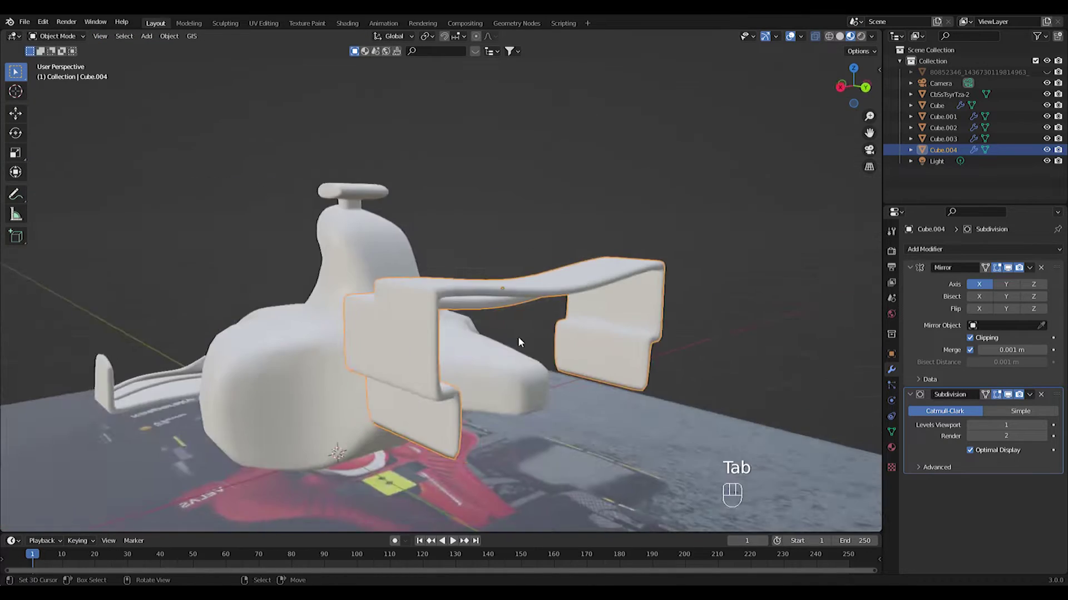
Step: In the back view, reposition the vertices at the corner where the upper flap meets the endplate
{"action": "key", "text": "KP_3"}
{"action": "key", "text": "Tab"}
{"action": "key", "text": "ctrl+KP_3"}
{"action": "key", "text": "ctrl+KP_1"}
{"action": "scroll", "coordinate": [358, 260], "scroll_direction": "up", "scroll_amount": 5}
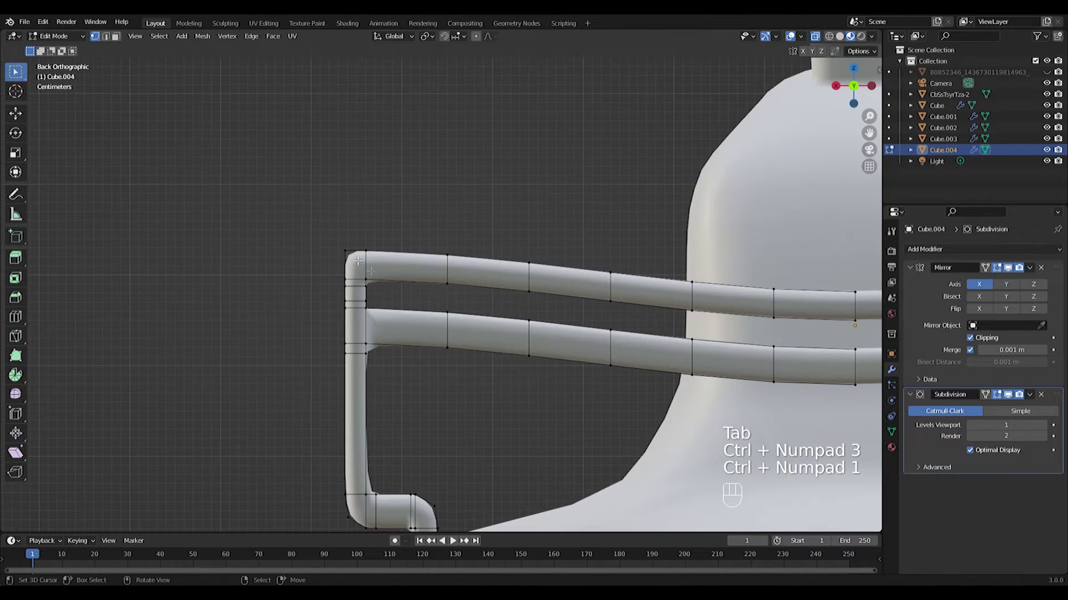
{"action": "key", "text": "g"}
{"action": "left_click", "coordinate": [367, 280]}
{"action": "key", "text": "Tab"}
{"action": "middle_click_drag", "start_coordinate": [370, 282], "coordinate": [555, 374]}
Step: Move the endplate's lower leg down along Z by about 0.03 m
{"action": "key", "text": "KP_3"}
{"action": "key", "text": "ctrl+KP_1"}
{"action": "key", "text": "Tab"}
{"action": "left_click_drag", "start_coordinate": [421, 365], "coordinate": [477, 502]}
{"action": "middle_click_drag", "start_coordinate": [482, 498], "coordinate": [489, 447], "text": "shift"}
{"action": "key", "text": "g"}
{"action": "middle_click", "coordinate": [496, 425]}
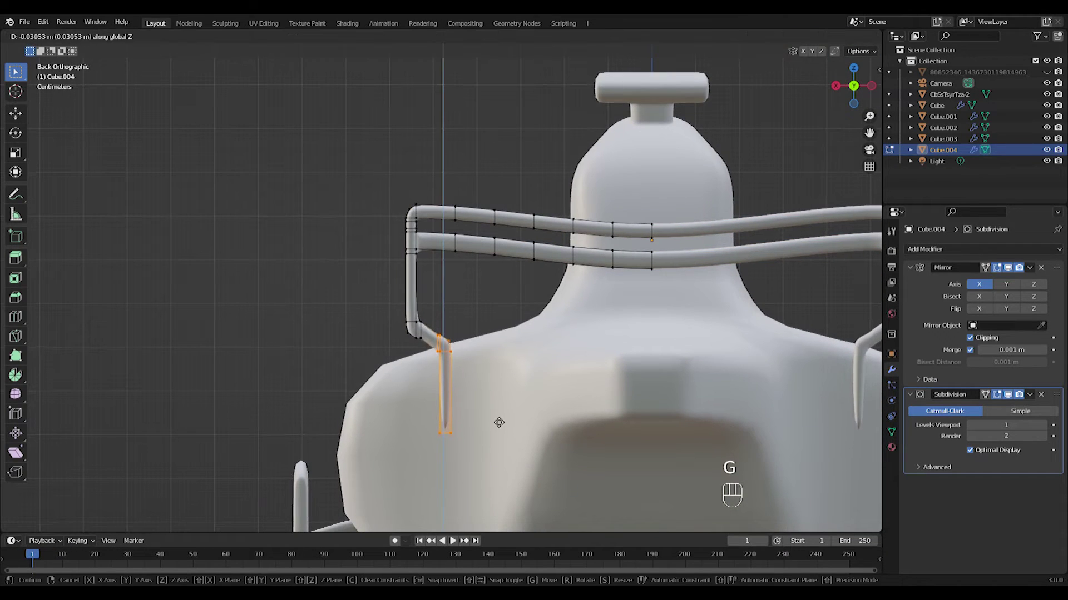
{"action": "left_click", "coordinate": [499, 421]}
Step: Rotate the edge loop at the endplate's lower bend by about 19 degrees
{"action": "scroll", "coordinate": [428, 337], "scroll_direction": "up", "scroll_amount": 2}
{"action": "left_click_drag", "start_coordinate": [449, 400], "coordinate": [449, 399]}
{"action": "key", "text": "r"}
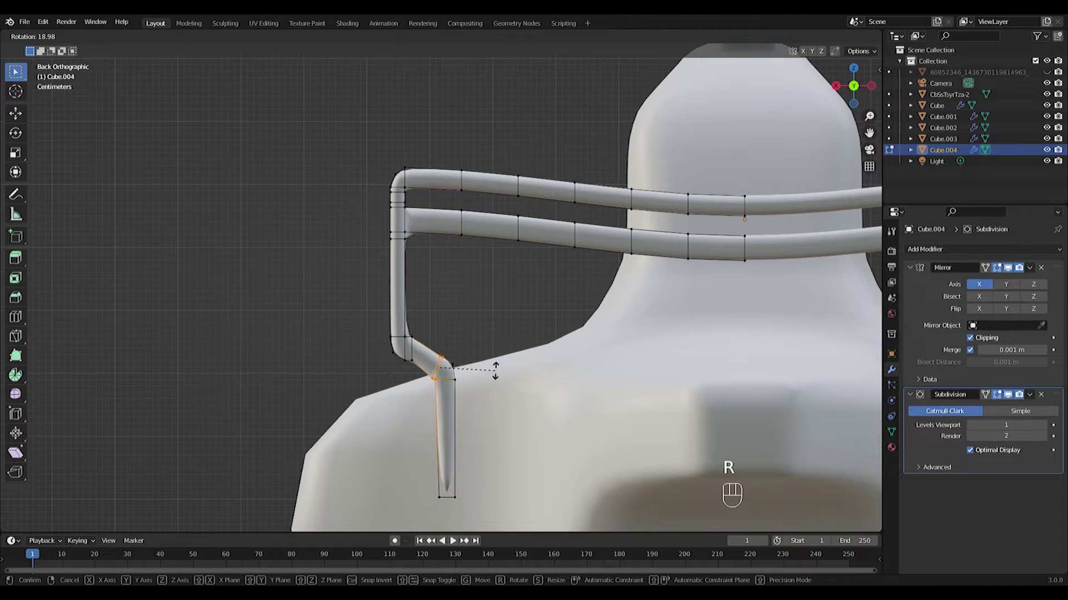
{"action": "left_click", "coordinate": [495, 370]}
{"action": "scroll", "coordinate": [459, 349], "scroll_direction": "up", "scroll_amount": 3}
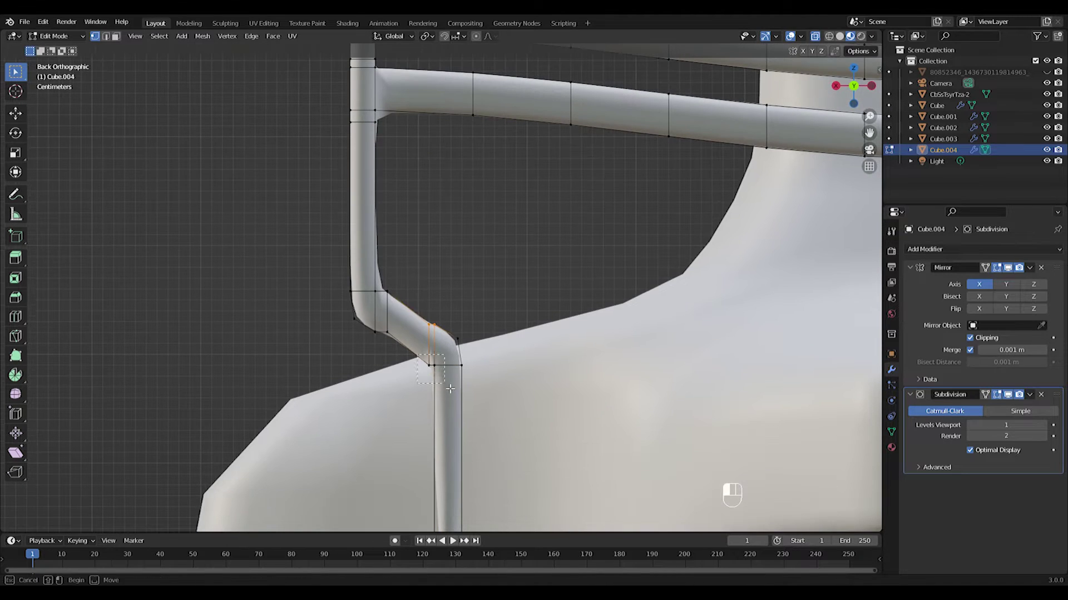
Step: Tilt the lower bend's edge loop further and scale it along the X axis
{"action": "key", "text": "g"}
{"action": "middle_click", "coordinate": [436, 376]}
{"action": "left_click", "coordinate": [437, 372]}
{"action": "key", "text": "ctrl+z"}
{"action": "key", "text": "r"}
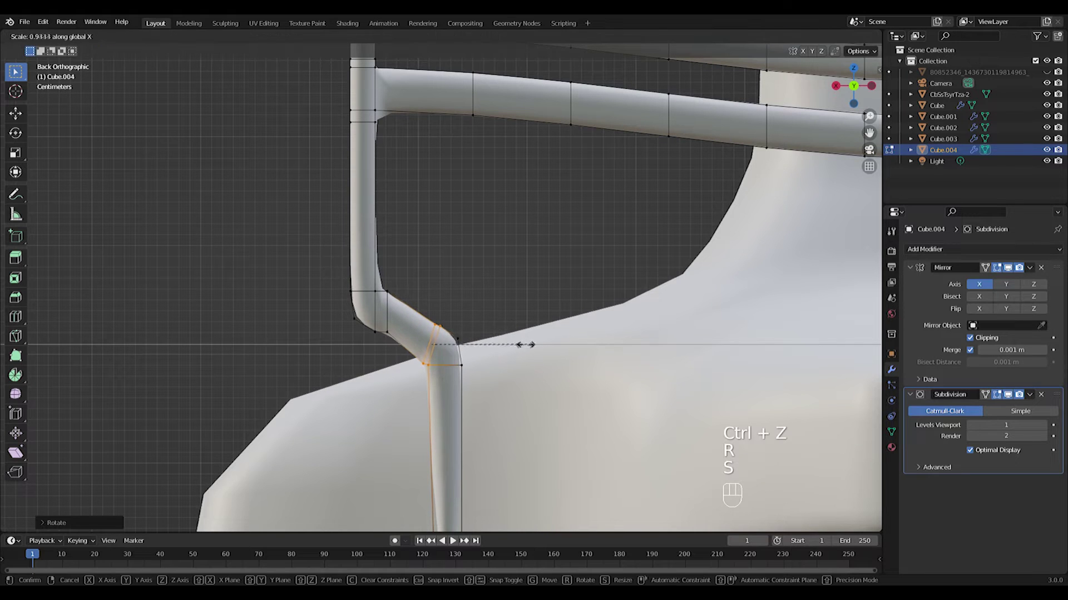
{"action": "left_click", "coordinate": [506, 351]}
Step: Move the lower bend's tilted edge loop inward along X by about 0.008 m
{"action": "left_click_drag", "start_coordinate": [441, 378], "coordinate": [441, 379]}
{"action": "middle_click_drag", "start_coordinate": [440, 389], "coordinate": [434, 309], "text": "shift"}
{"action": "scroll", "coordinate": [435, 325], "scroll_direction": "down", "scroll_amount": 1}
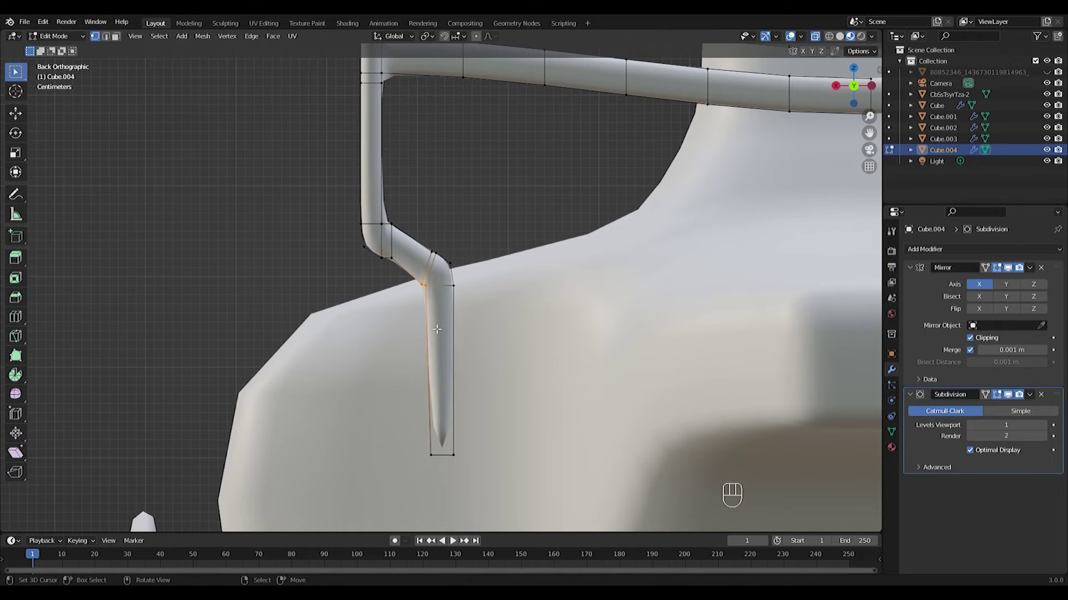
{"action": "key", "text": "g"}
{"action": "middle_click", "coordinate": [438, 328]}
{"action": "right_click", "coordinate": [444, 328]}
{"action": "key", "text": "g"}
{"action": "middle_click", "coordinate": [451, 325]}
{"action": "right_click", "coordinate": [454, 324]}
{"action": "key", "text": "g"}
{"action": "middle_click", "coordinate": [458, 326]}
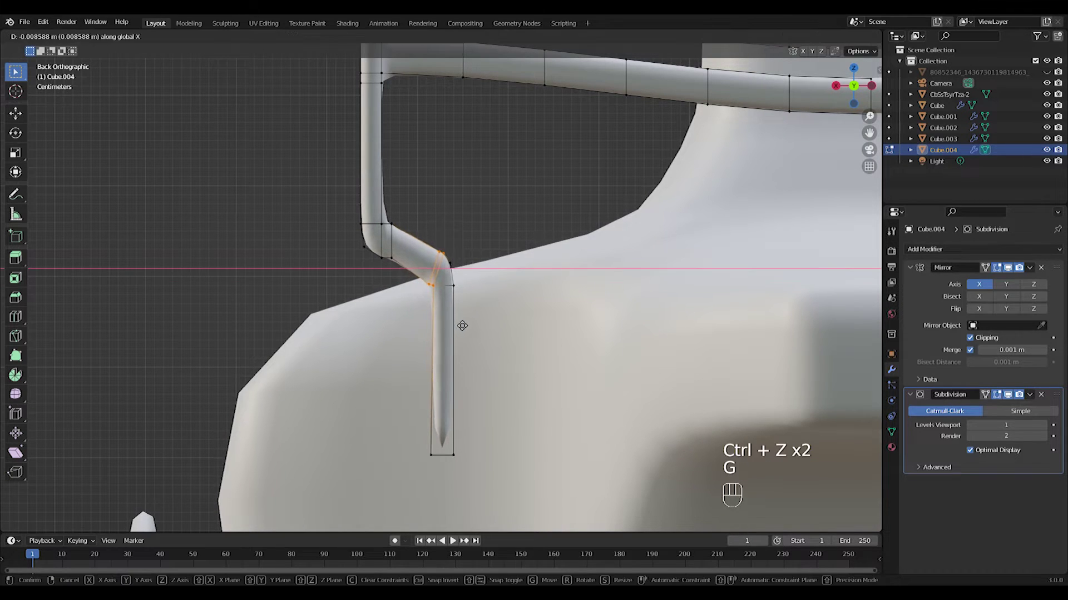
{"action": "left_click", "coordinate": [460, 326]}
Step: Lower the edge loop on the inner side of the endplate's upper bend along Z
{"action": "left_click_drag", "start_coordinate": [387, 219], "coordinate": [413, 285]}
{"action": "key", "text": "g"}
{"action": "middle_click", "coordinate": [415, 288]}
{"action": "left_click", "coordinate": [415, 289]}
{"action": "key", "text": "Tab"}
{"action": "scroll", "coordinate": [440, 302], "scroll_direction": "down", "scroll_amount": 3}
{"action": "middle_click_drag", "start_coordinate": [440, 302], "coordinate": [509, 316]}
Step: Nudge the outer vertices of the endplate's lower bend in the back view to even out its shape
{"action": "key", "text": "KP_3"}
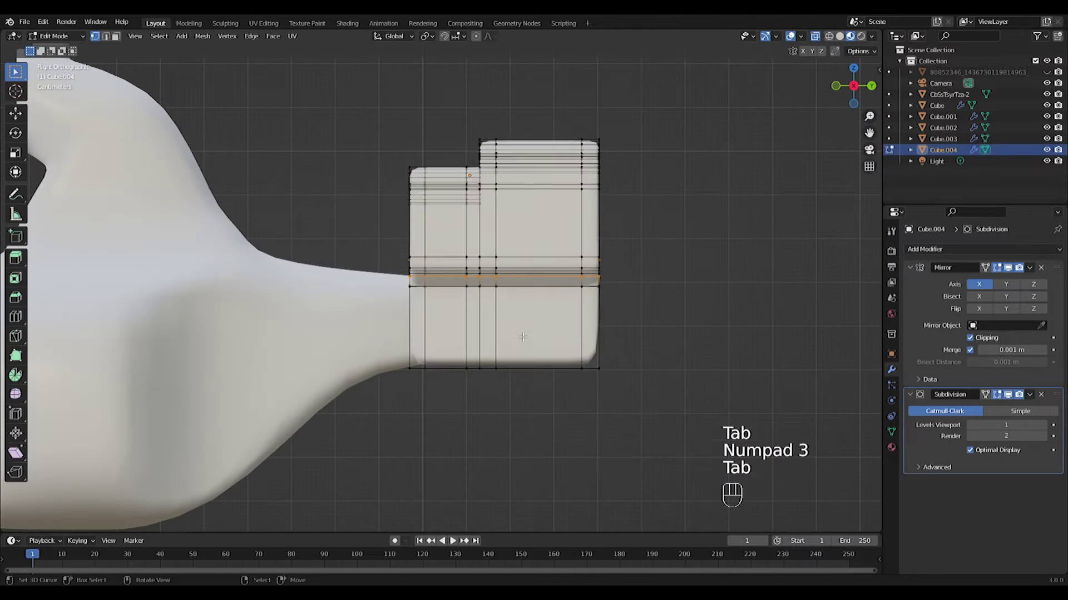
{"action": "key", "text": "Tab"}
{"action": "key", "text": "ctrl+KP_1"}
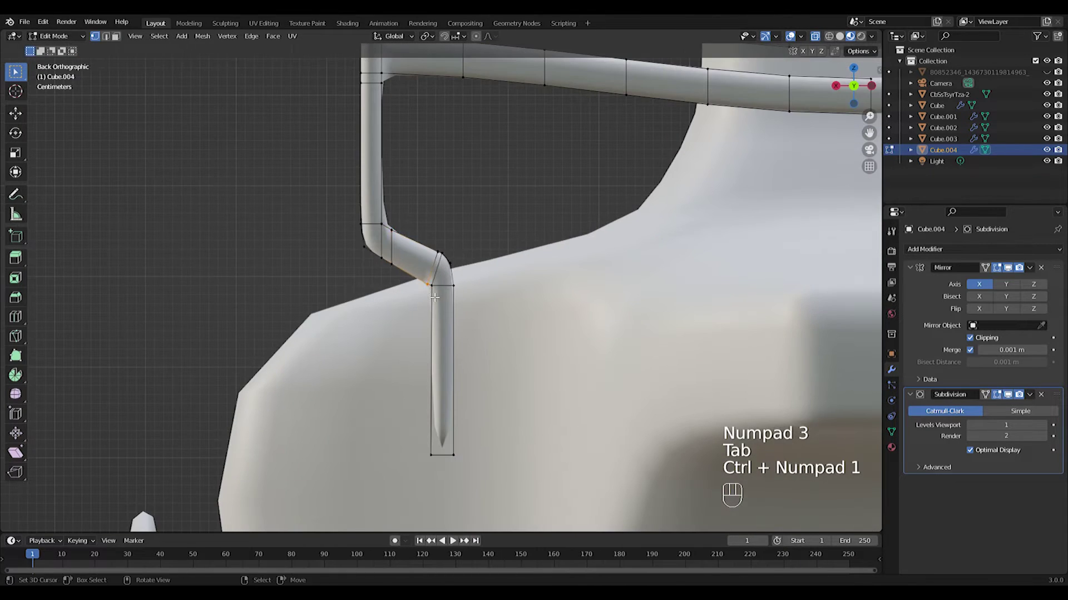
{"action": "key", "text": "g"}
{"action": "left_click", "coordinate": [434, 297]}
{"action": "key", "text": "Tab"}
{"action": "key", "text": "KP_3"}
{"action": "key", "text": "KP_1"}
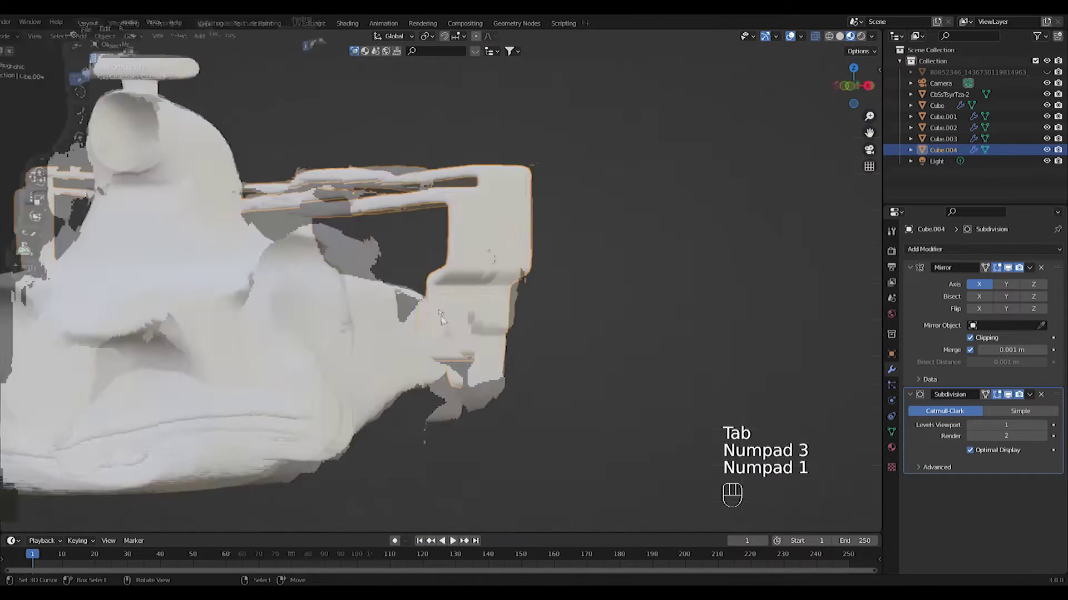
Step: Add a loop cut near the bottom end of the endplate's lower leg
{"action": "key", "text": "Tab"}
{"action": "key", "text": "ctrl+KP_1"}
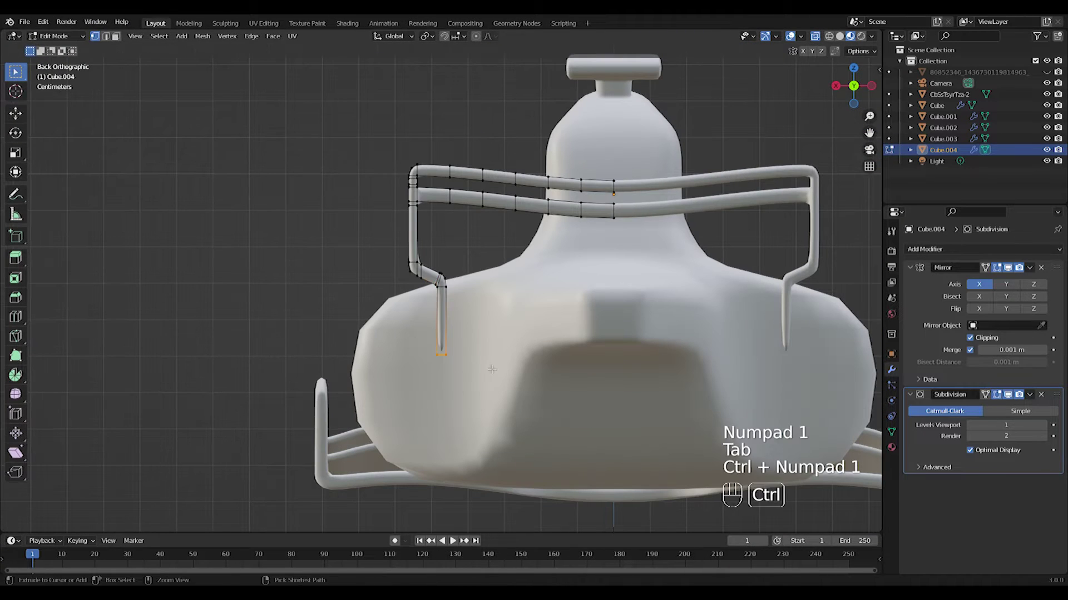
{"action": "key", "text": "ctrl+r"}
{"action": "left_click", "coordinate": [471, 354]}
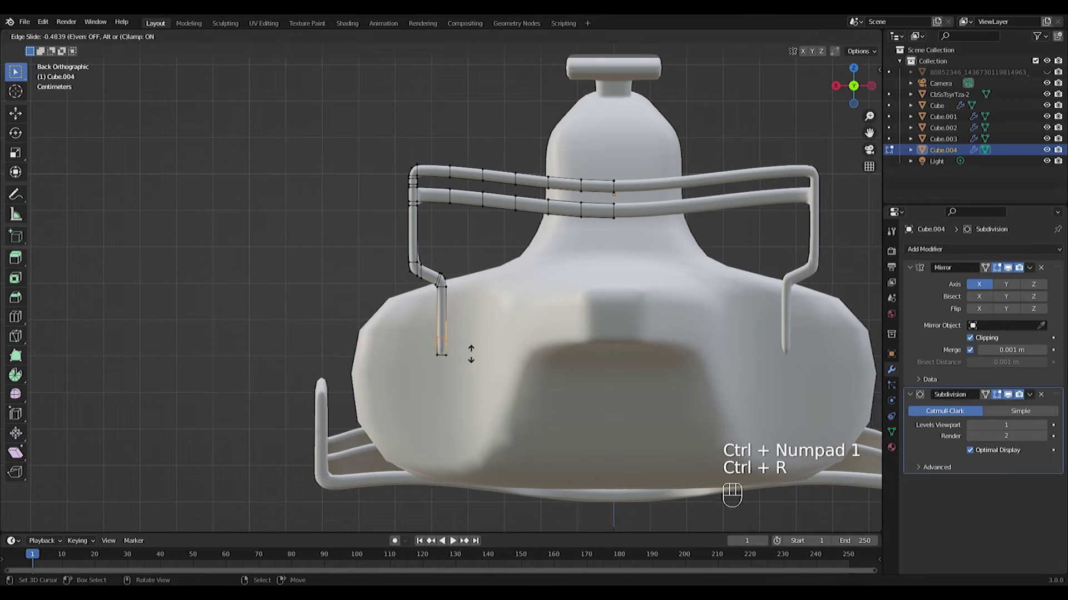
{"action": "left_click", "coordinate": [479, 362]}
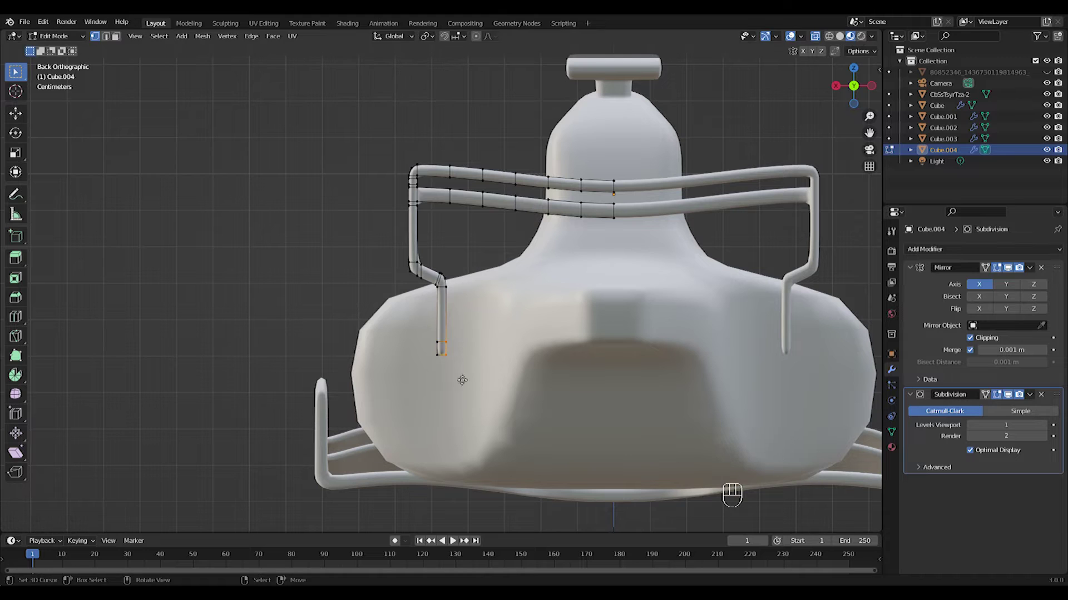
Step: Extrude the leg's bottom inner faces to the centre line as a lower crossbeam and adjust its outer corner vertices
{"action": "key", "text": "e"}
{"action": "left_click", "coordinate": [467, 356]}
{"action": "scroll", "coordinate": [466, 356], "scroll_direction": "up", "scroll_amount": 2}
{"action": "left_click_drag", "start_coordinate": [427, 376], "coordinate": [446, 403]}
{"action": "key", "text": "g"}
{"action": "left_click", "coordinate": [451, 398]}
Step: Add loop cuts on the crossbeam and the endplate's leg, slid close to their shared corner to tighten it
{"action": "key", "text": "ctrl+r"}
{"action": "left_click", "coordinate": [561, 381]}
{"action": "left_click", "coordinate": [451, 380]}
{"action": "key", "text": "ctrl+r"}
{"action": "left_click", "coordinate": [449, 317]}
{"action": "left_click", "coordinate": [451, 346]}
{"action": "key", "text": "Tab"}
{"action": "scroll", "coordinate": [598, 365], "scroll_direction": "down", "scroll_amount": 3}
{"action": "middle_click_drag", "start_coordinate": [544, 355], "coordinate": [471, 386]}
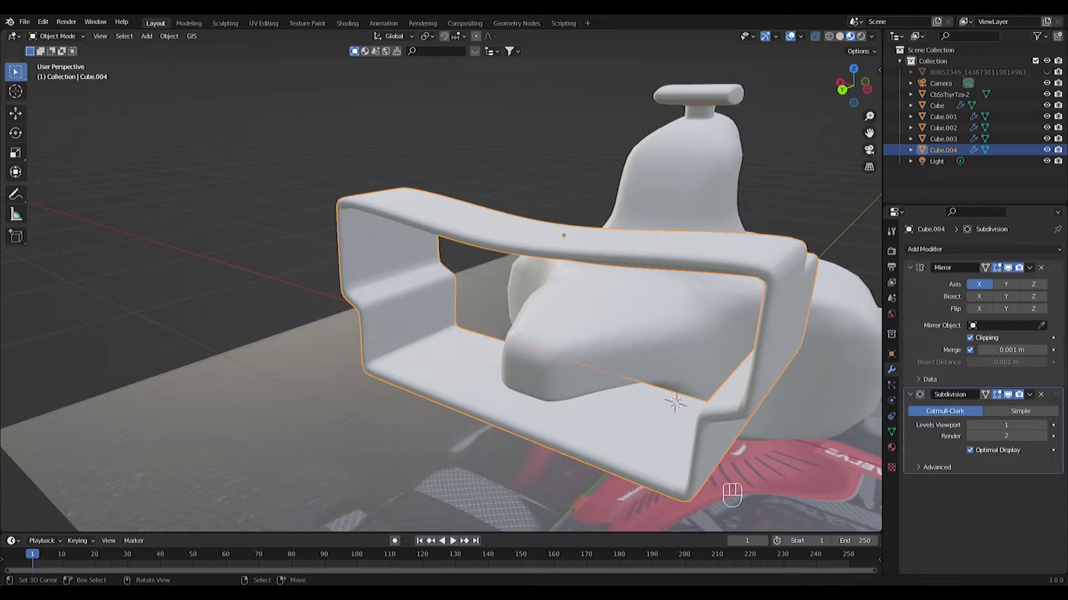
Step: Edit the car body and move the vertices on the underside of its tail down along Z
{"action": "middle_click_drag", "start_coordinate": [334, 278], "coordinate": [555, 274]}
{"action": "left_click", "coordinate": [556, 274]}
{"action": "key", "text": "Tab"}
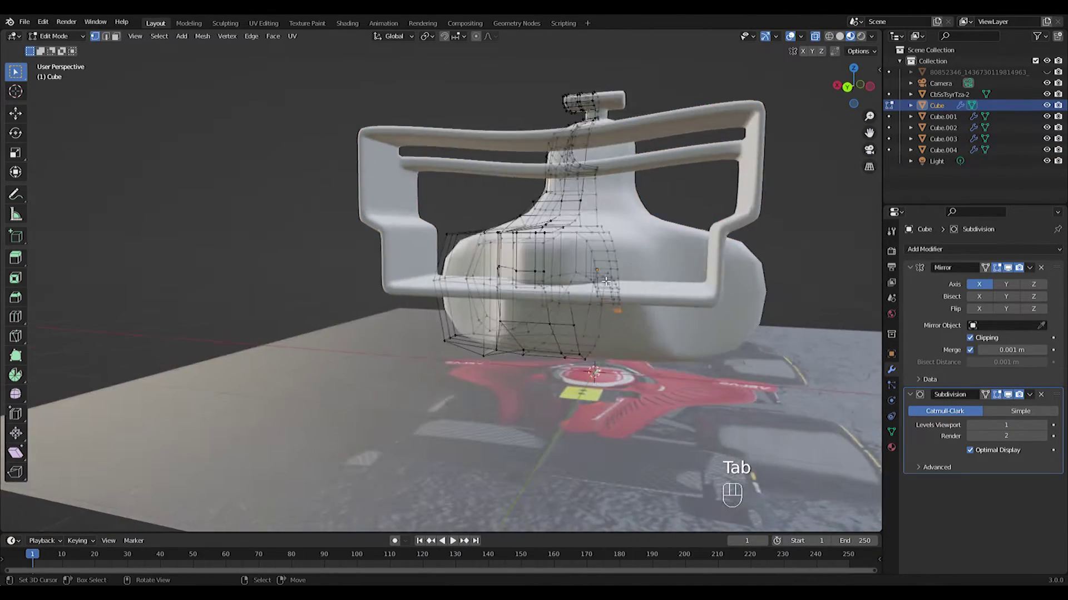
{"action": "key", "text": "KP_1"}
{"action": "key", "text": "ctrl+KP_1"}
{"action": "middle_click_drag", "start_coordinate": [595, 285], "coordinate": [436, 293]}
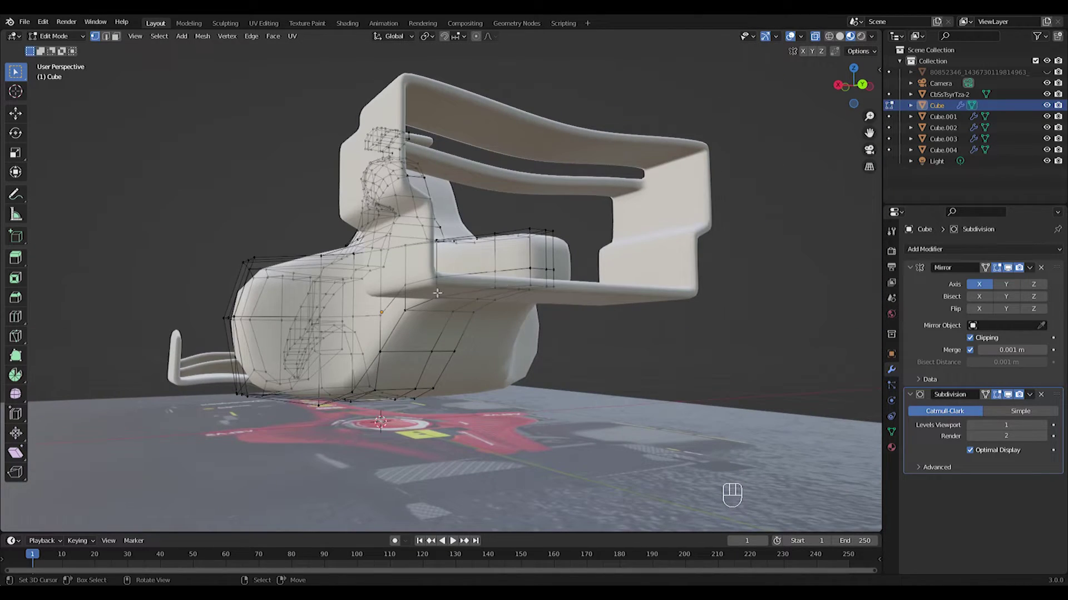
{"action": "left_click_drag", "start_coordinate": [583, 305], "coordinate": [583, 306]}
{"action": "left_click_drag", "start_coordinate": [486, 279], "coordinate": [568, 293], "text": "shift"}
{"action": "key", "text": "g"}
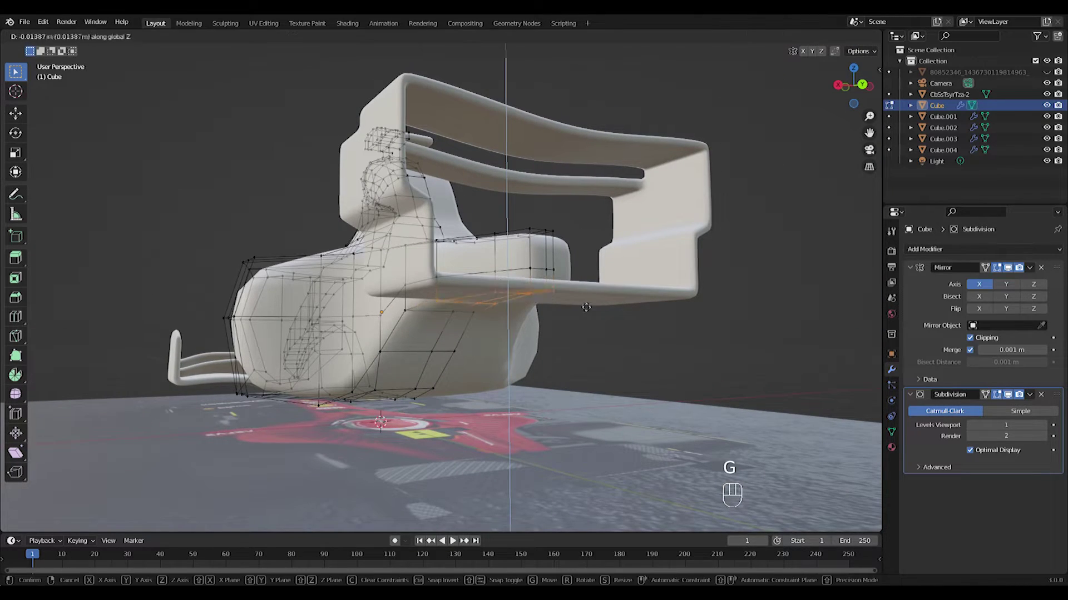
{"action": "left_click", "coordinate": [569, 323]}
Step: Reset the 3D cursor to the world origin and move the row of underside vertices just ahead of the tail
{"action": "middle_click_drag", "start_coordinate": [456, 342], "coordinate": [447, 329]}
{"action": "key", "text": "shift+s"}
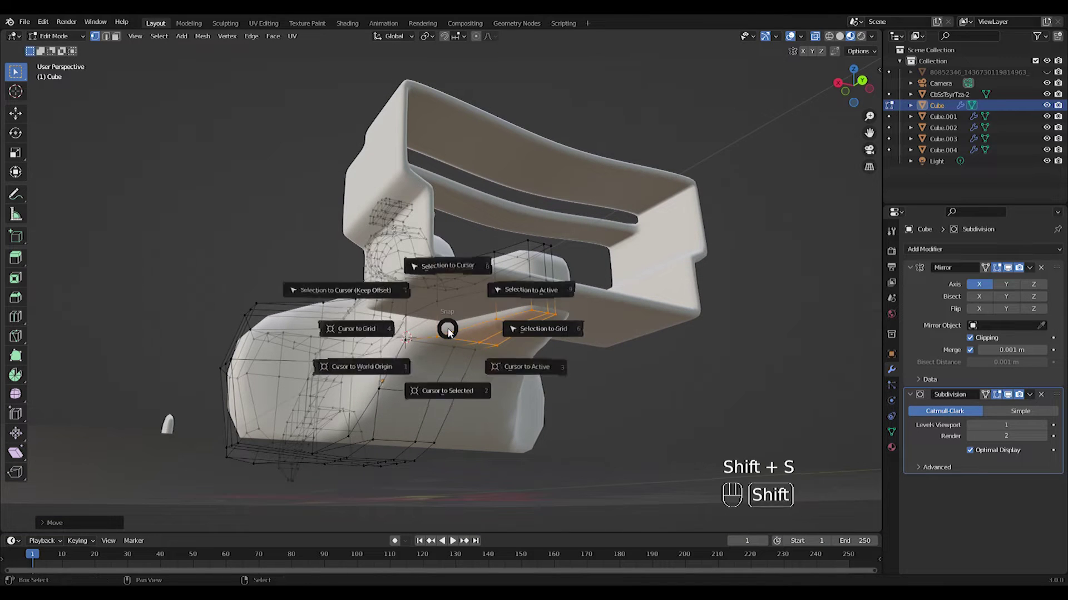
{"action": "left_click", "coordinate": [384, 366]}
{"action": "right_click", "coordinate": [407, 341]}
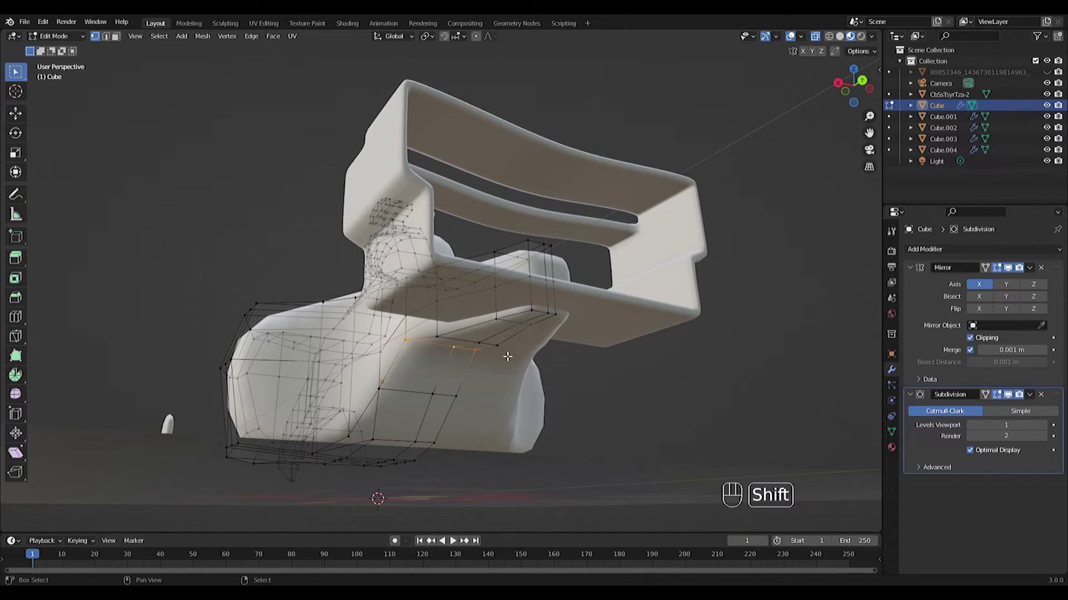
{"action": "key", "text": "g"}
{"action": "left_click", "coordinate": [548, 329]}
{"action": "key", "text": "Tab"}
{"action": "middle_click_drag", "start_coordinate": [549, 325], "coordinate": [505, 364]}
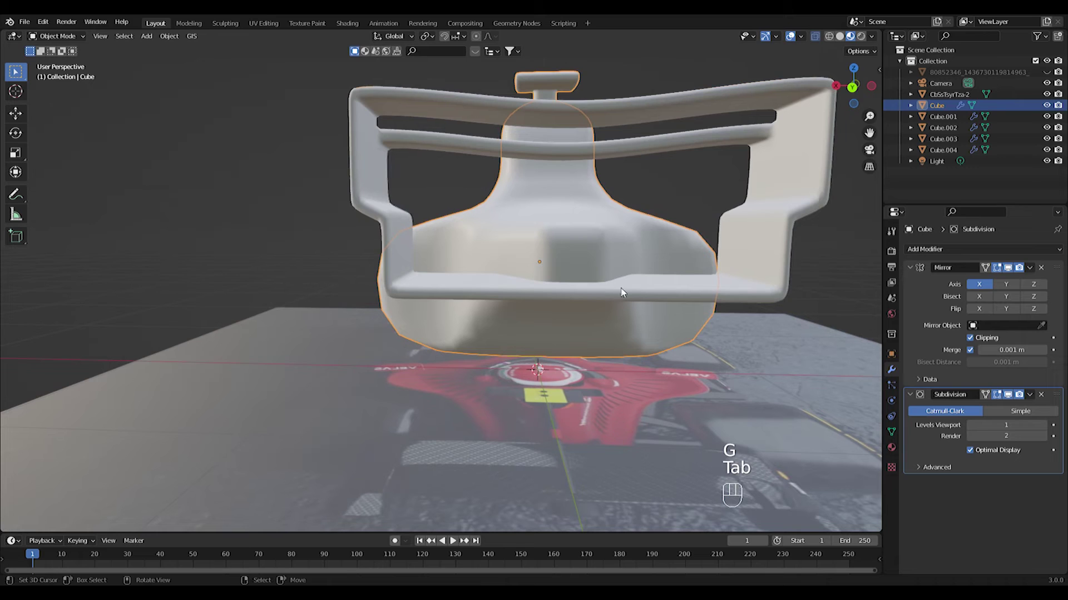
Step: Move the whole rear wing object slightly down
{"action": "right_click", "coordinate": [644, 294]}
{"action": "key", "text": "g"}
{"action": "middle_click", "coordinate": [649, 308]}
{"action": "left_click", "coordinate": [646, 315]}
{"action": "middle_click_drag", "start_coordinate": [646, 318], "coordinate": [632, 307]}
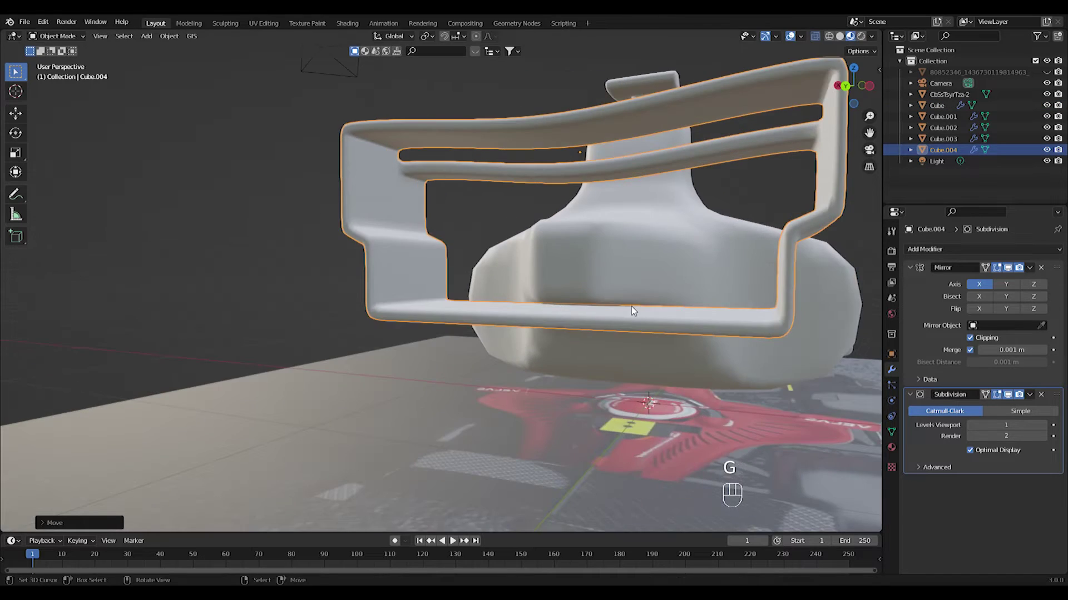
{"action": "key", "text": "KP_3"}
{"action": "key", "text": "KP_1"}
{"action": "key", "text": "KP_3"}
{"action": "key", "text": "ctrl+KP_1"}
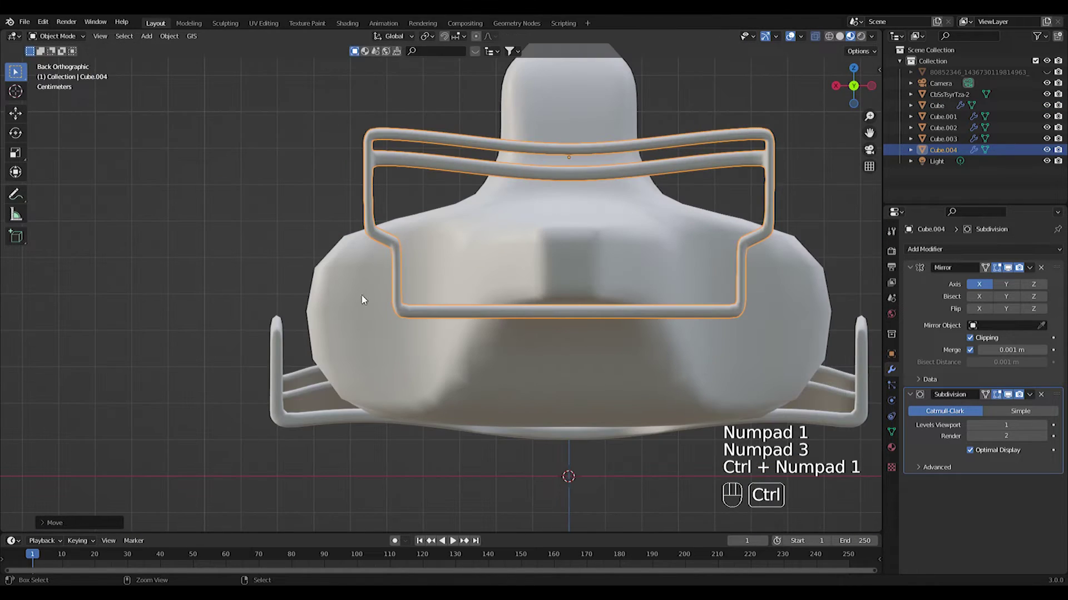
Step: Edit the car body and reposition the mesh at the rear end of its tail
{"action": "right_click", "coordinate": [604, 269]}
{"action": "key", "text": "Tab"}
{"action": "middle_click_drag", "start_coordinate": [605, 268], "coordinate": [542, 271]}
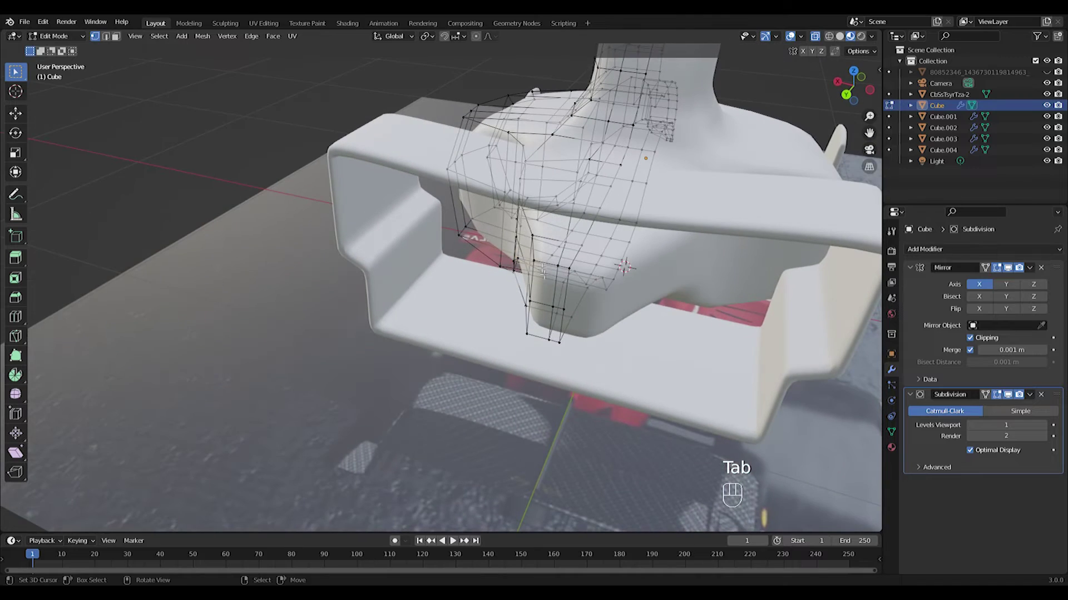
{"action": "middle_click_drag", "start_coordinate": [531, 343], "coordinate": [541, 362], "text": "shift"}
{"action": "key", "text": "g"}
{"action": "left_click", "coordinate": [631, 346]}
{"action": "middle_click_drag", "start_coordinate": [631, 347], "coordinate": [460, 378]}
Step: Extrude the end face of the car body's tail
{"action": "key", "text": "ctrl+r"}
{"action": "key", "text": "e"}
{"action": "left_click", "coordinate": [462, 393]}
{"action": "key", "text": "Tab"}
{"action": "key", "text": "Tab"}
{"action": "key", "text": "Tab"}
{"action": "key", "text": "KP_1"}
{"action": "key", "text": "ctrl+KP_1"}
{"action": "key", "text": "shift+a"}
{"action": "mouse_move", "coordinate": [513, 267]}
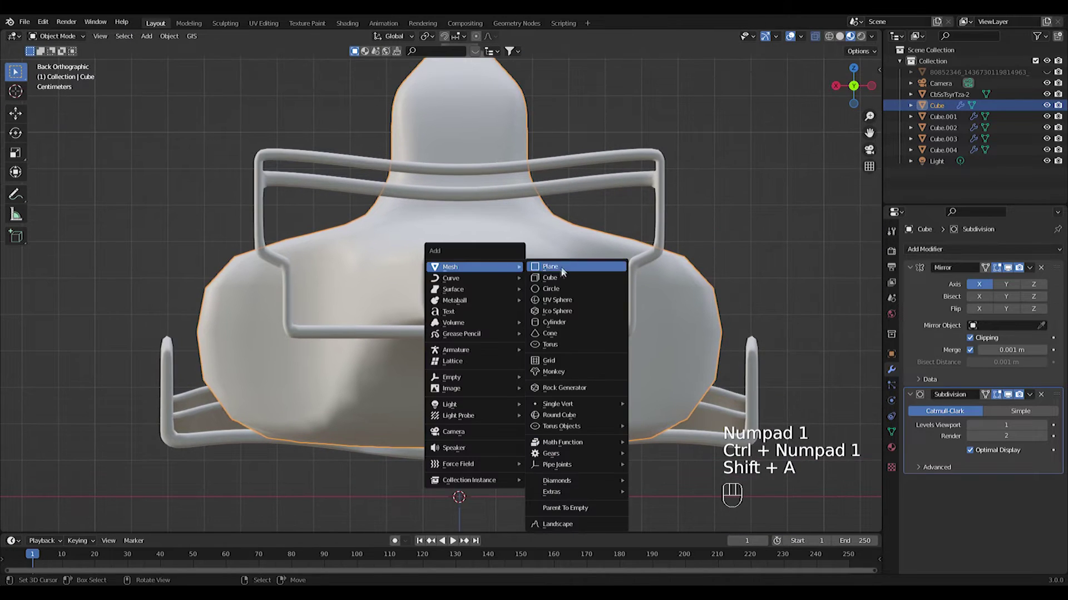
{"action": "left_click", "coordinate": [606, 280]}
{"action": "key", "text": "s"}
{"action": "right_click", "coordinate": [494, 382]}
{"action": "key", "text": "ctrl+z"}
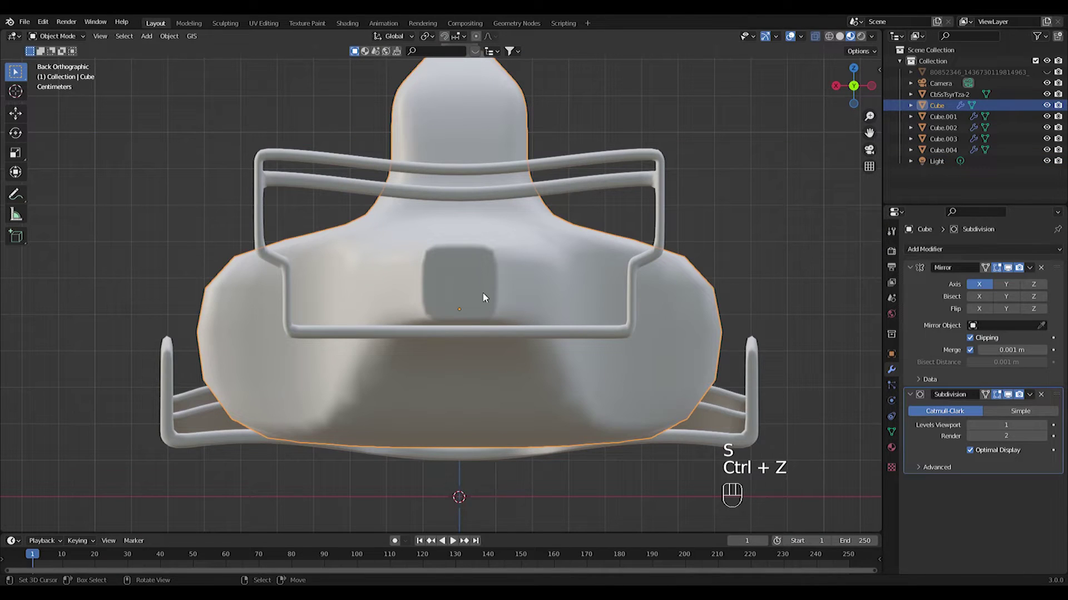
Step: Add a cube at the world origin, scale it down and raise it to the height of the body's tail end
{"action": "key", "text": "Tab"}
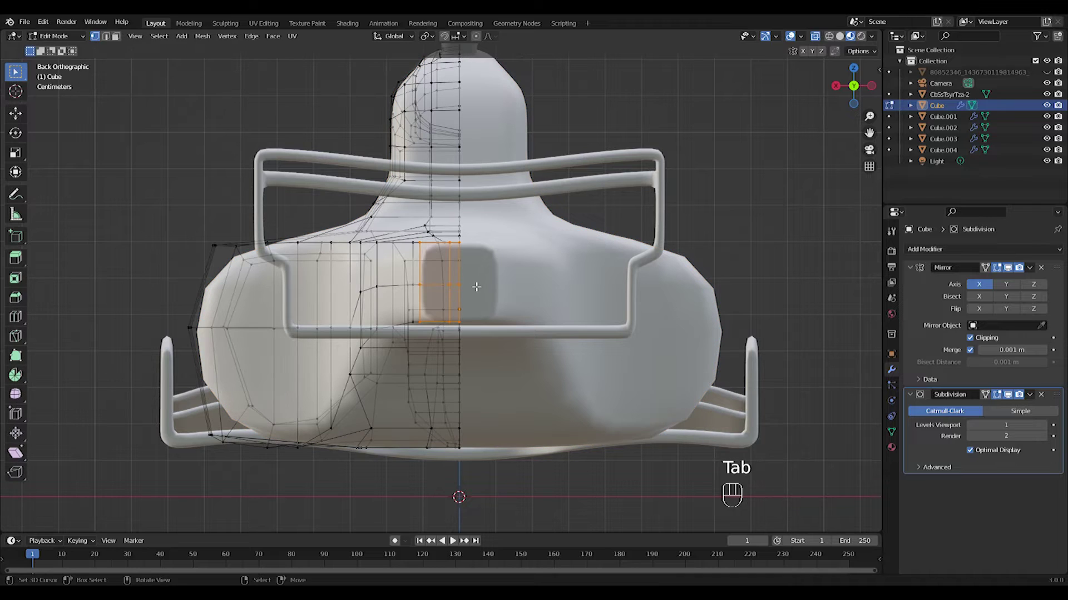
{"action": "key", "text": "Tab"}
{"action": "key", "text": "shift+a"}
{"action": "mouse_move", "coordinate": [542, 359]}
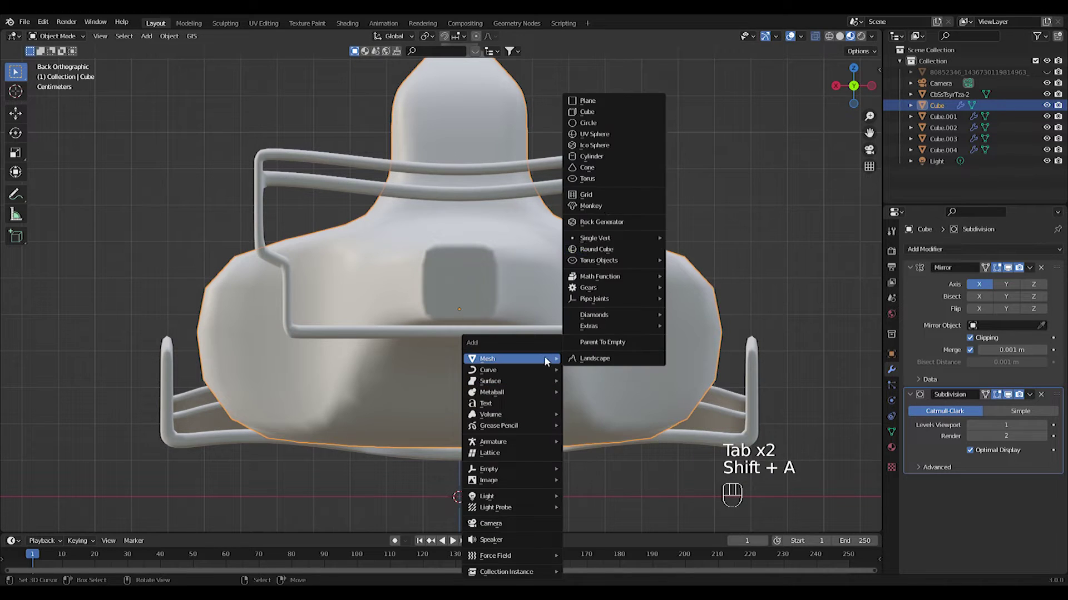
{"action": "left_click", "coordinate": [587, 112]}
{"action": "key", "text": "s"}
{"action": "left_click", "coordinate": [504, 494]}
{"action": "key", "text": "g"}
{"action": "middle_click", "coordinate": [509, 434]}
{"action": "left_click", "coordinate": [532, 281]}
Step: Move the cube along the Y axis to the rear end of the tail and nudge it slightly up
{"action": "middle_click_drag", "start_coordinate": [516, 281], "coordinate": [576, 314]}
{"action": "key", "text": "g"}
{"action": "middle_click", "coordinate": [470, 322]}
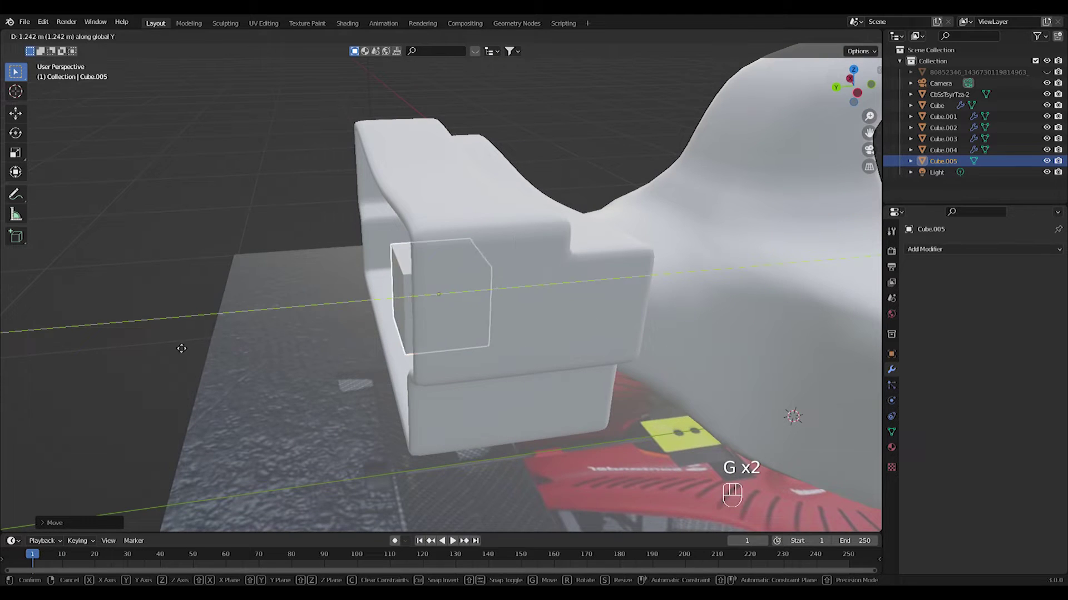
{"action": "left_click", "coordinate": [179, 347]}
{"action": "key", "text": "KP_1"}
{"action": "key", "text": "ctrl+KP_1"}
{"action": "scroll", "coordinate": [612, 310], "scroll_direction": "up", "scroll_amount": 5}
{"action": "key", "text": "s"}
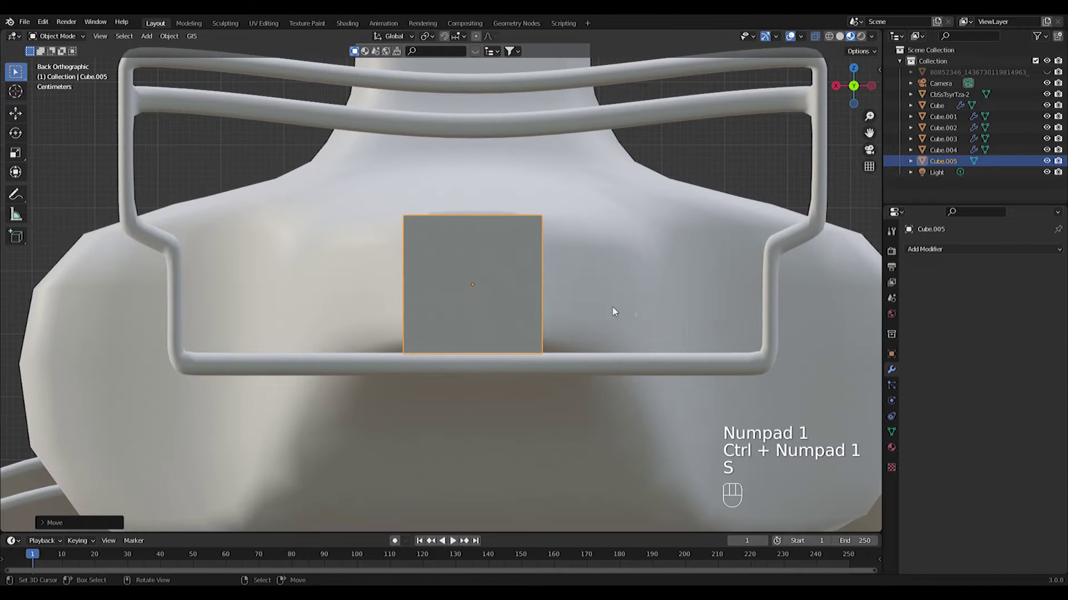
{"action": "key", "text": "g"}
{"action": "left_click", "coordinate": [651, 309]}
Step: Scale the whole cube down slightly to fit within the outline of the tail's end face
{"action": "key", "text": "Tab"}
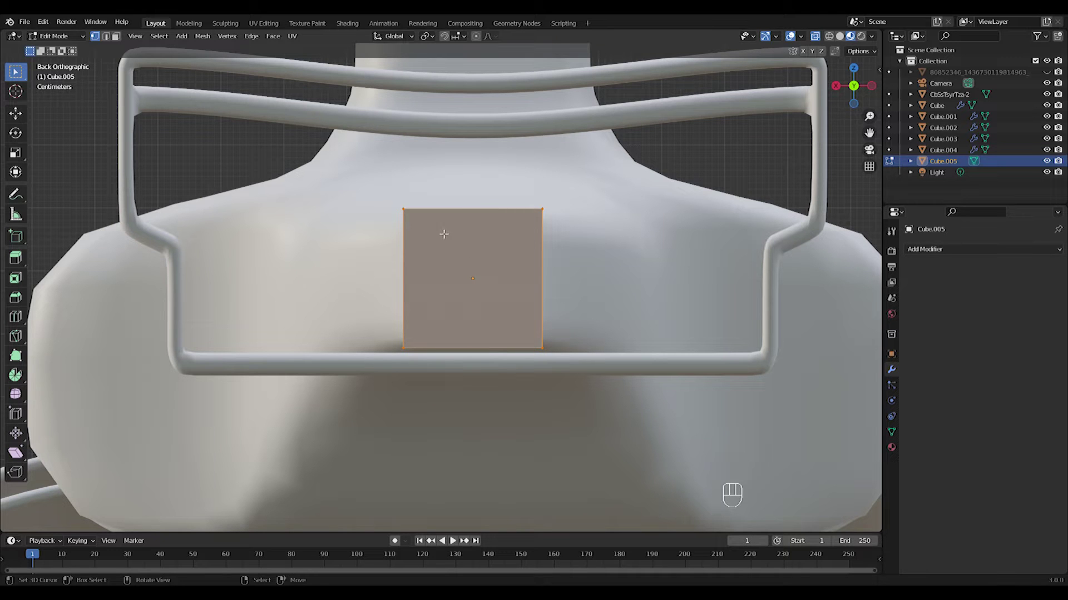
{"action": "middle_click_drag", "start_coordinate": [434, 230], "coordinate": [619, 310]}
{"action": "key", "text": "Tab"}
{"action": "key", "text": "s"}
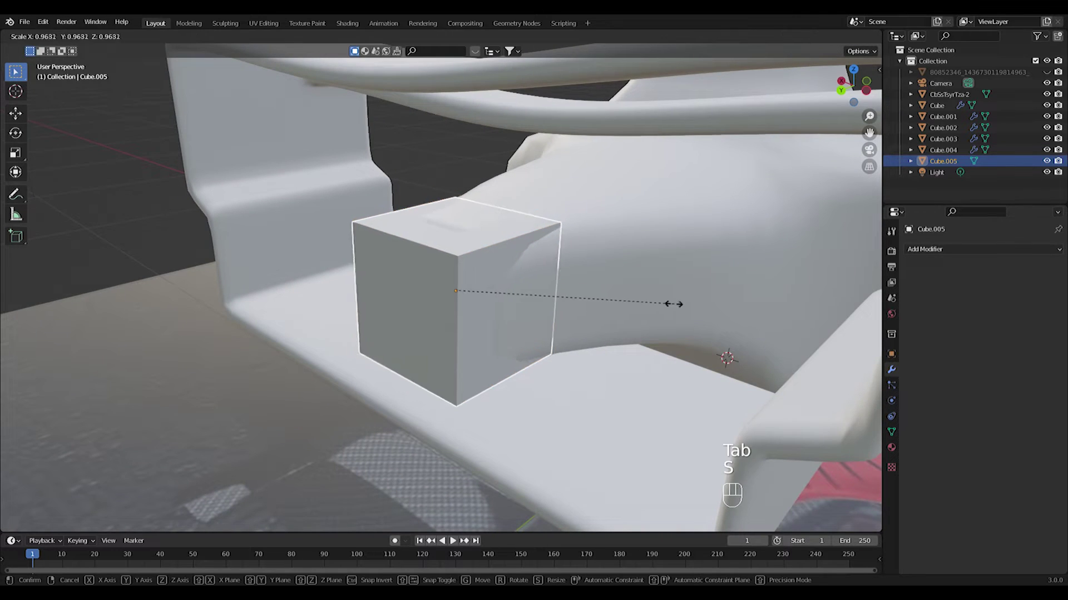
{"action": "left_click", "coordinate": [648, 298]}
{"action": "key", "text": "KP_1"}
{"action": "key", "text": "ctrl+KP_1"}
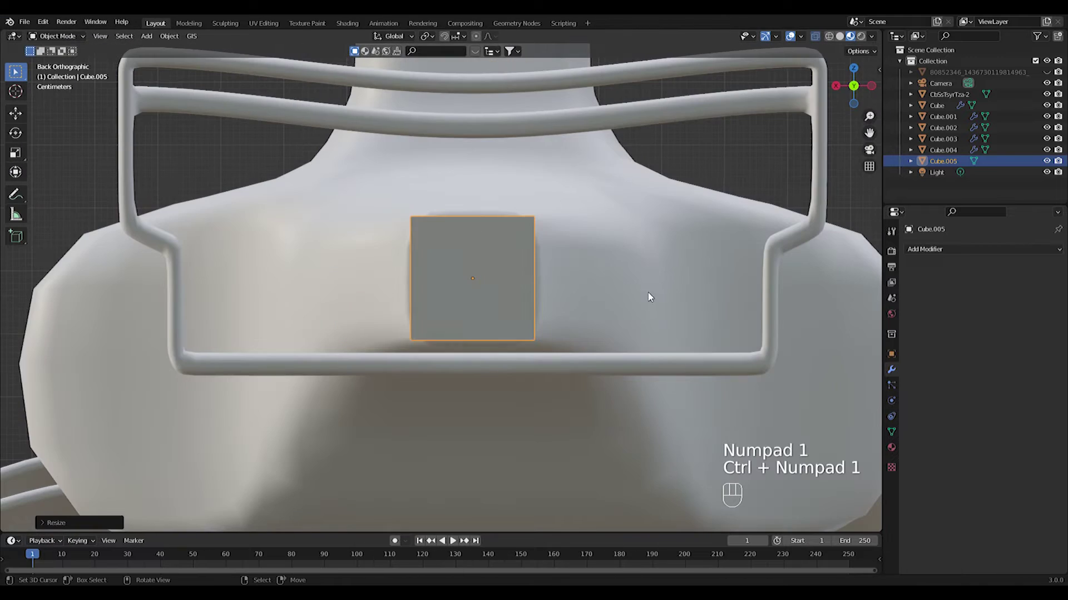
Step: Inset the cube's rear face by extruding and scaling it, then extrude it inward to hollow out the box
{"action": "key", "text": "Tab"}
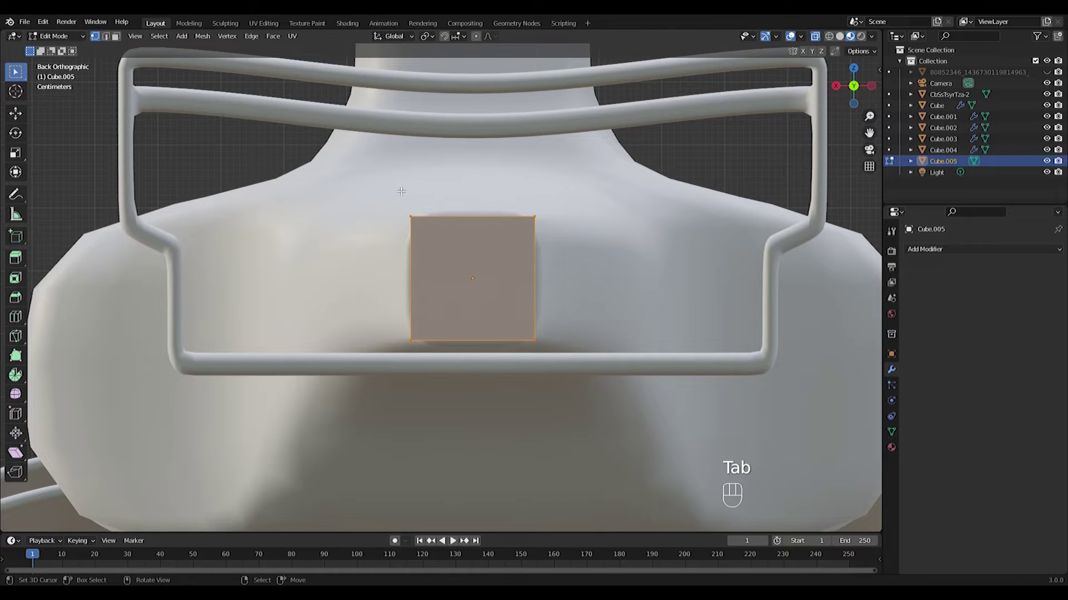
{"action": "right_click", "coordinate": [475, 283]}
{"action": "middle_click_drag", "start_coordinate": [511, 285], "coordinate": [468, 300]}
{"action": "key", "text": "w"}
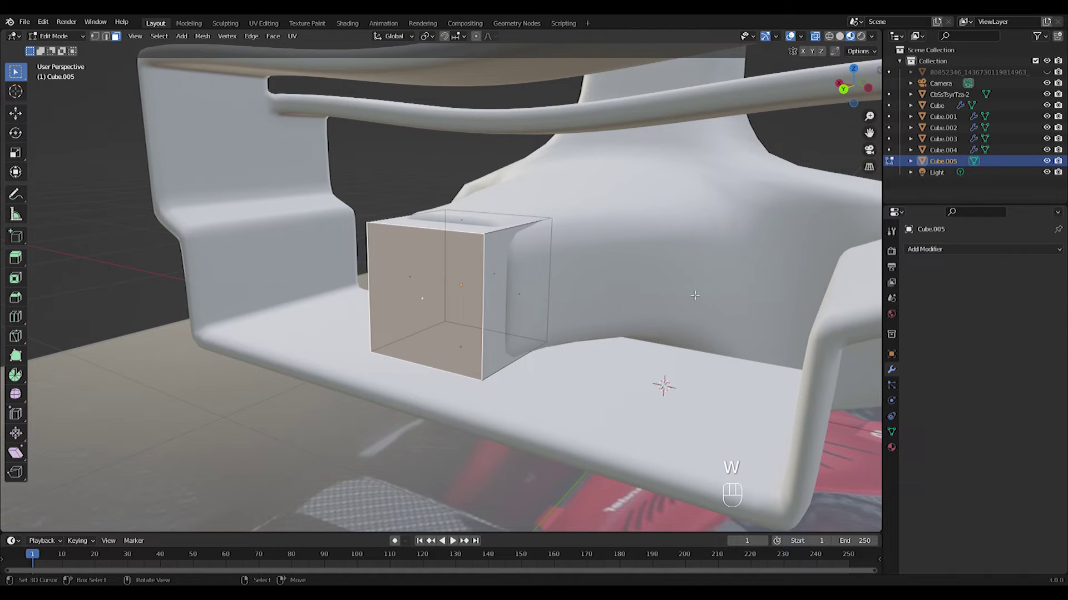
{"action": "key", "text": "w"}
{"action": "key", "text": "e"}
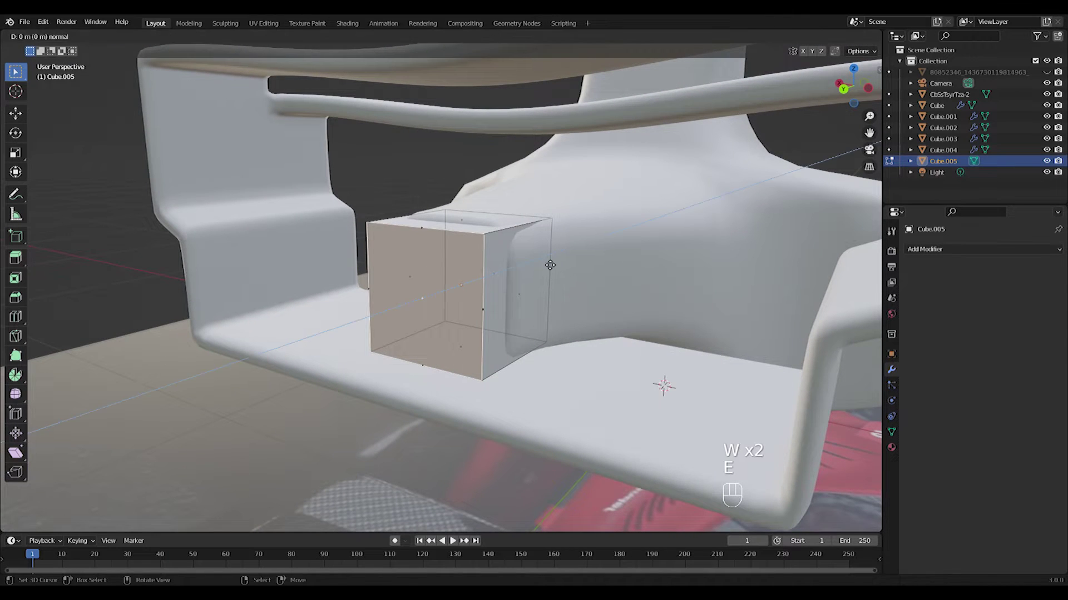
{"action": "key", "text": "s"}
{"action": "left_click", "coordinate": [611, 284]}
{"action": "key", "text": "e"}
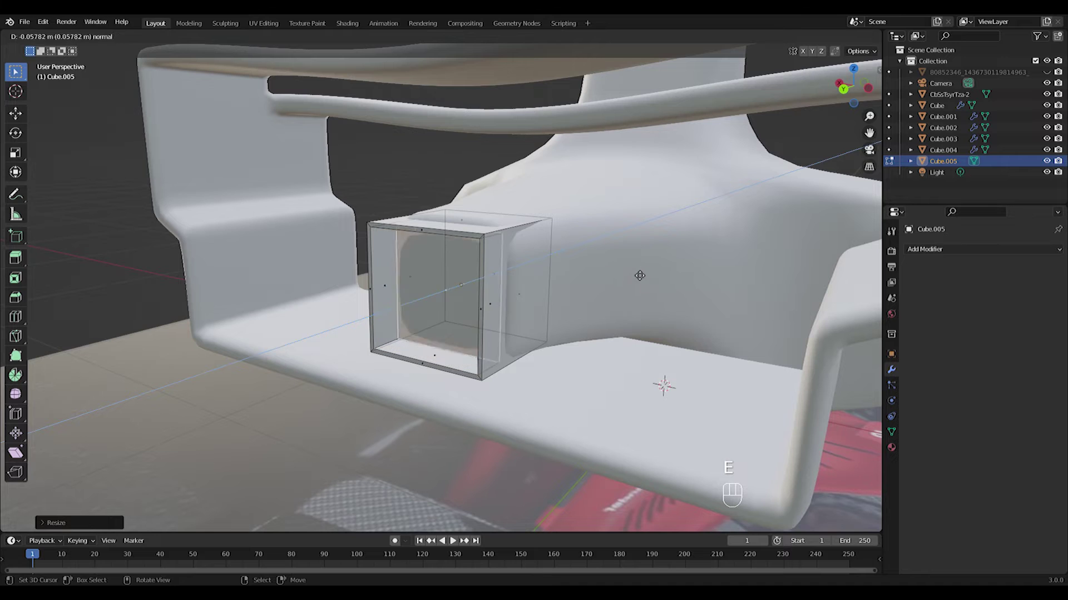
{"action": "left_click", "coordinate": [620, 280]}
{"action": "key", "text": "Tab"}
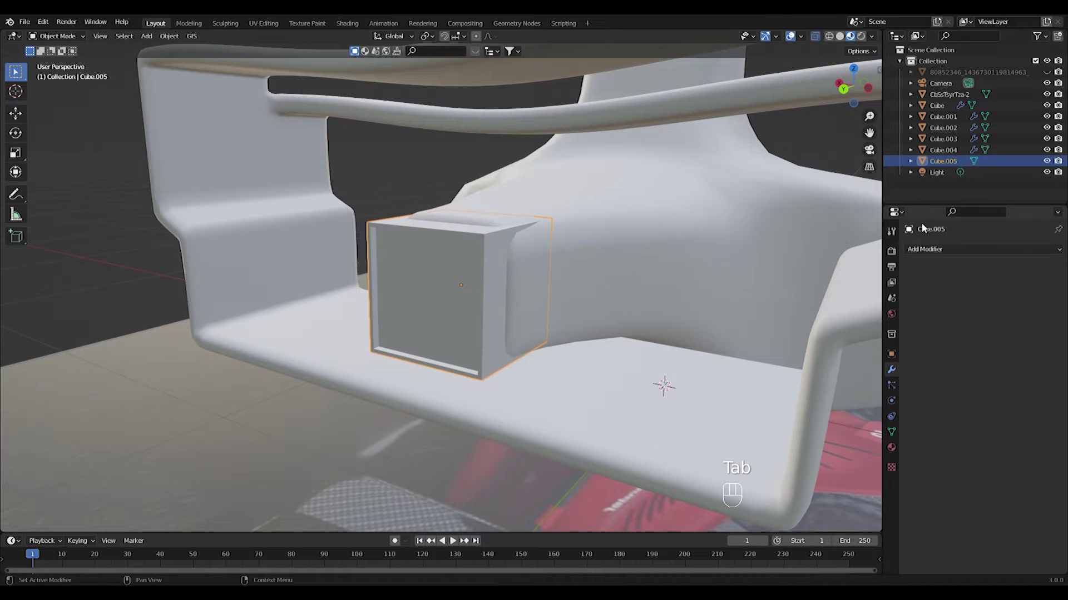
Step: Try a Subdivision Surface modifier with a loop cut on the hollow box
{"action": "left_click", "coordinate": [946, 249]}
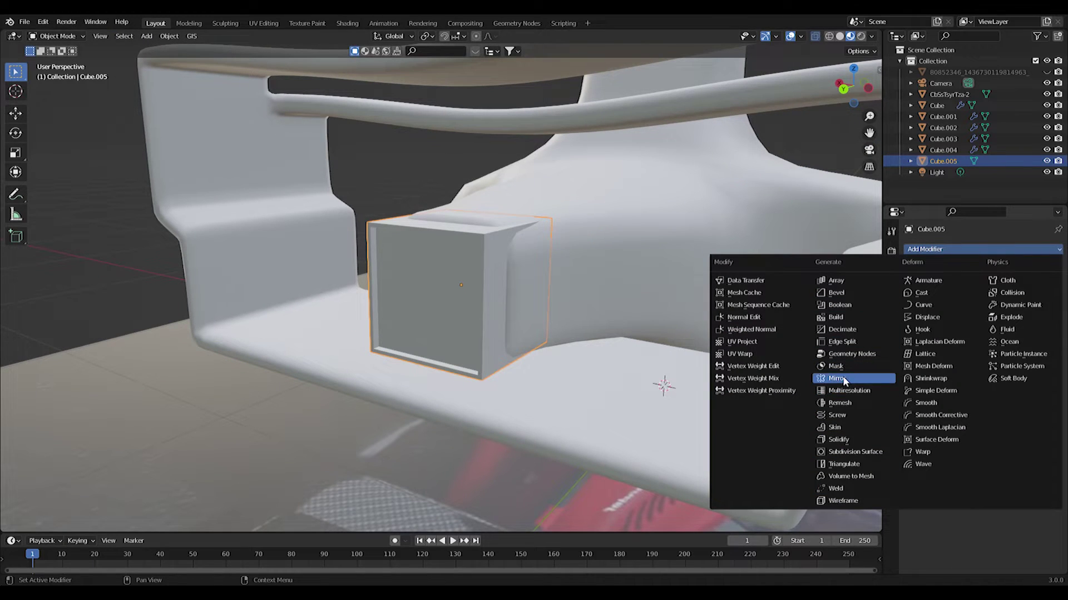
{"action": "left_click", "coordinate": [854, 451]}
{"action": "middle_click_drag", "start_coordinate": [445, 334], "coordinate": [457, 337]}
{"action": "key", "text": "Tab"}
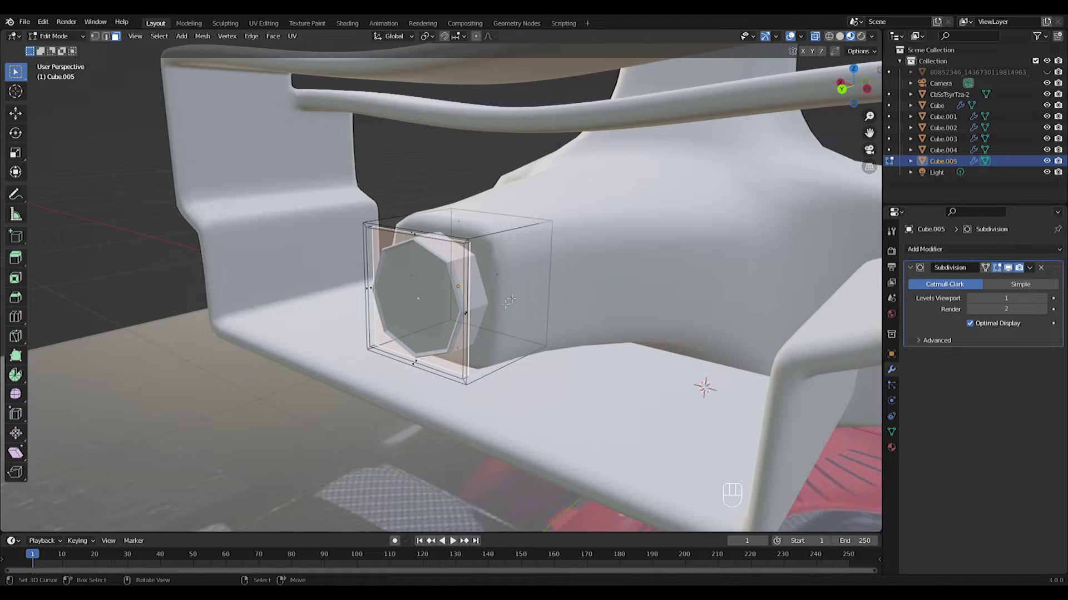
{"action": "key", "text": "ctrl+e"}
{"action": "key", "text": "ctrl+r"}
{"action": "key", "text": "ctrl+z"}
{"action": "key", "text": "ctrl+z"}
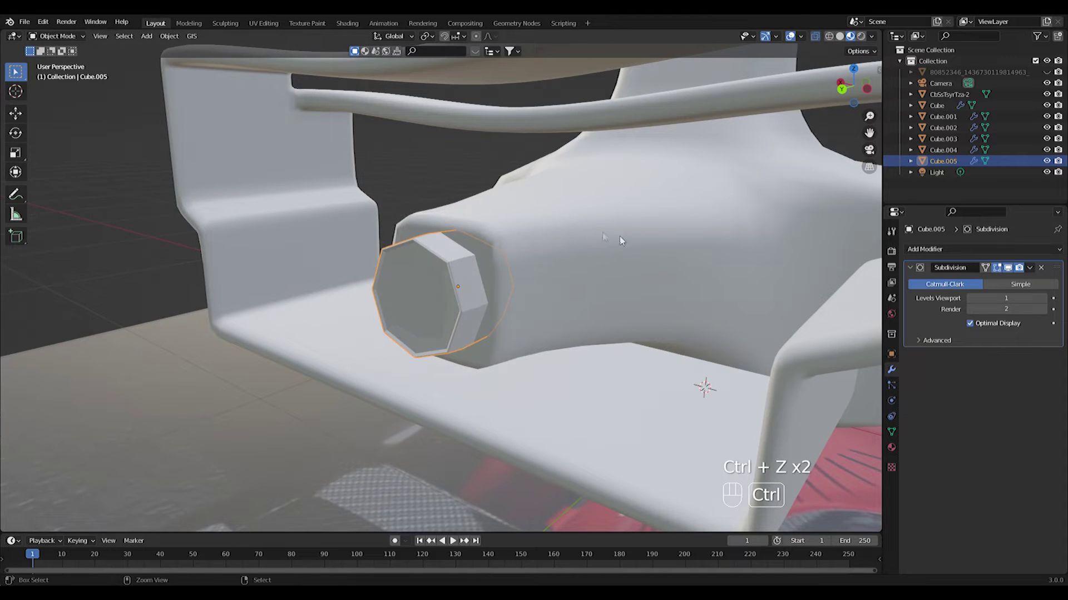
{"action": "left_click", "coordinate": [1041, 267]}
Step: Cut the box vertically down its middle with an edge loop and delete the half on the negative X side
{"action": "middle_click_drag", "start_coordinate": [501, 328], "coordinate": [398, 329]}
{"action": "key", "text": "KP_1"}
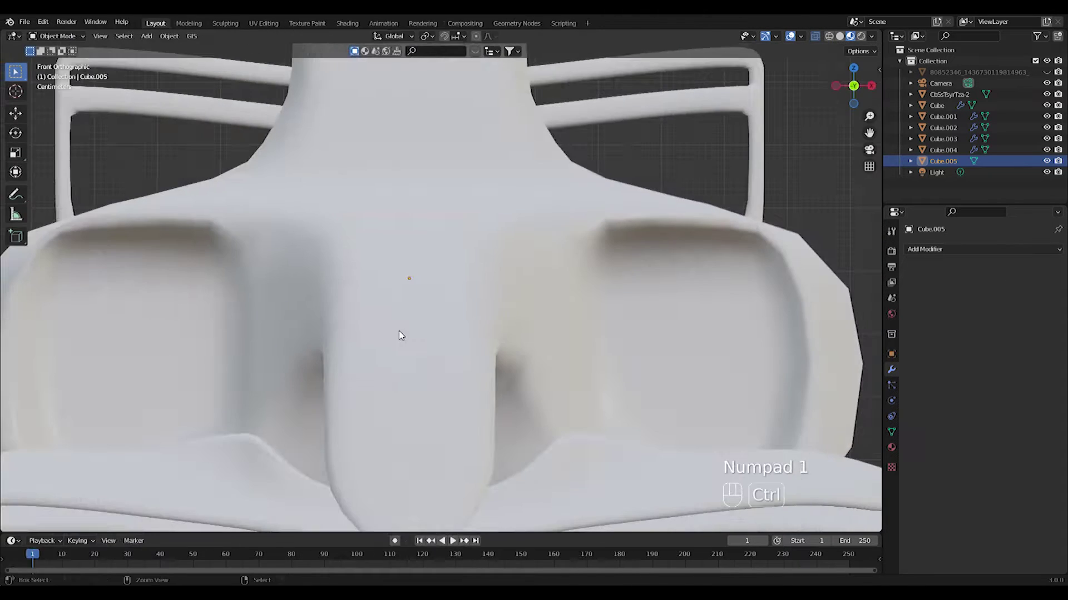
{"action": "key", "text": "ctrl+KP_1"}
{"action": "scroll", "coordinate": [405, 285], "scroll_direction": "up", "scroll_amount": 1}
{"action": "key", "text": "Tab"}
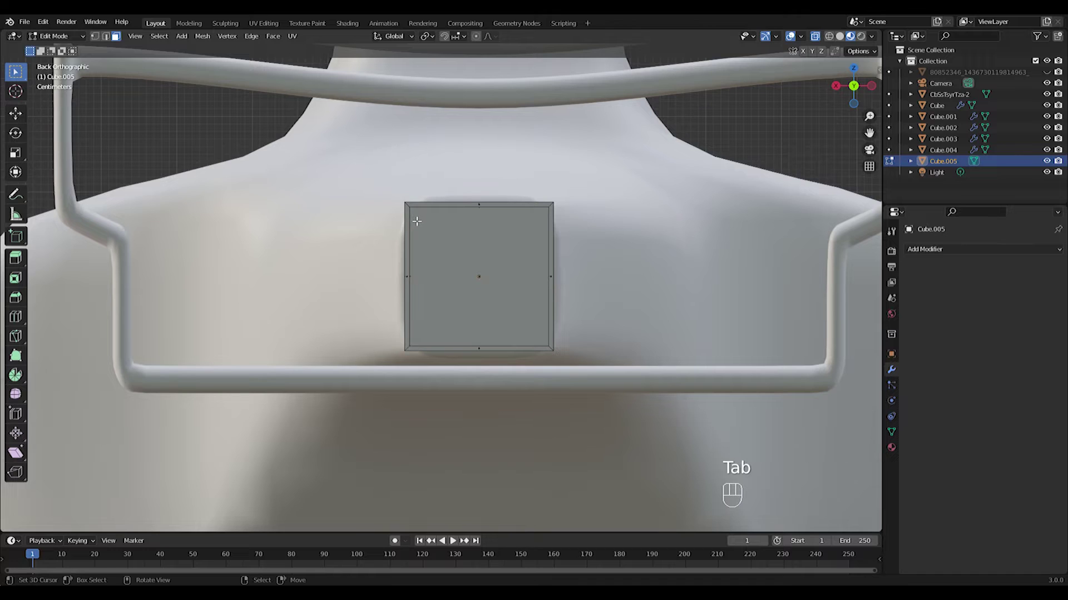
{"action": "left_click_drag", "start_coordinate": [428, 229], "coordinate": [427, 229]}
{"action": "key", "text": "ctrl+r"}
{"action": "left_click", "coordinate": [498, 229]}
{"action": "right_click", "coordinate": [498, 230]}
{"action": "left_click_drag", "start_coordinate": [514, 179], "coordinate": [606, 383]}
{"action": "key", "text": "Delete"}
{"action": "left_click", "coordinate": [589, 231]}
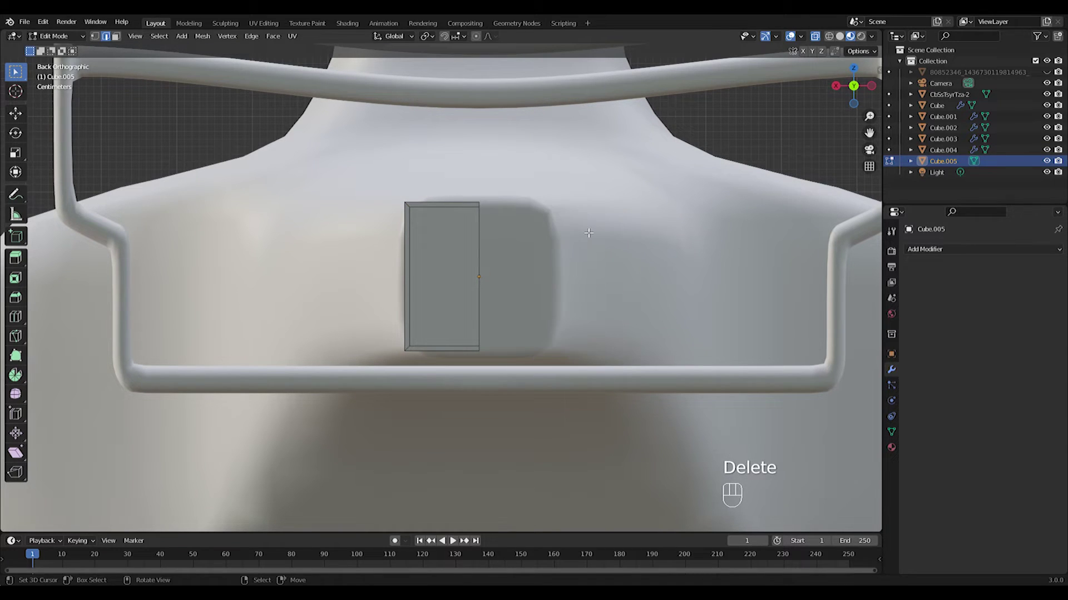
Step: Try a Mirror modifier on the X axis to complete the half box
{"action": "left_click", "coordinate": [945, 249]}
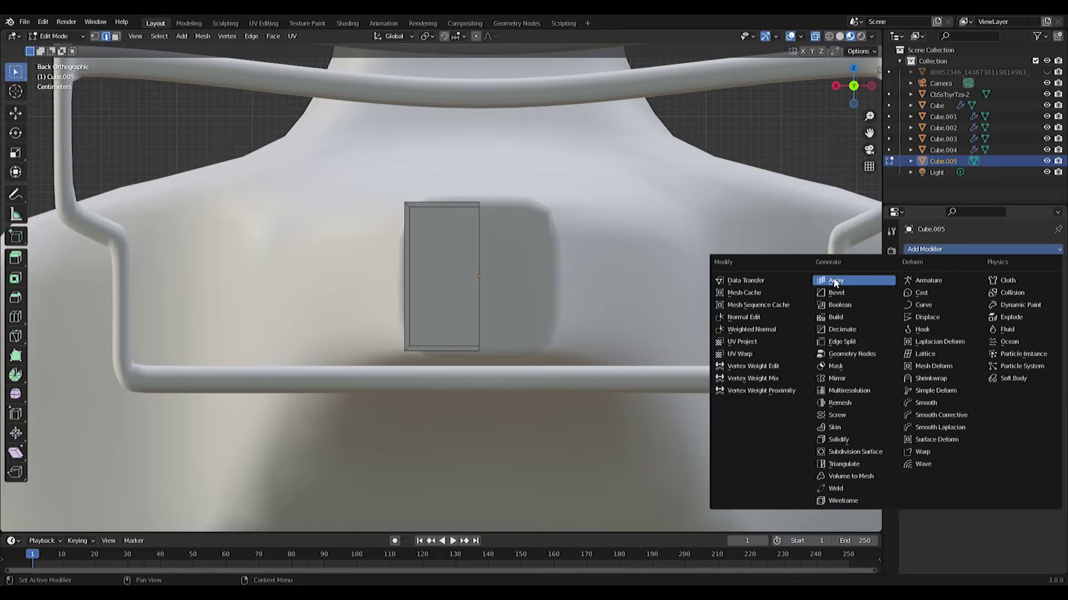
{"action": "left_click", "coordinate": [836, 379]}
{"action": "key", "text": "ctrl+b"}
{"action": "right_click", "coordinate": [447, 240]}
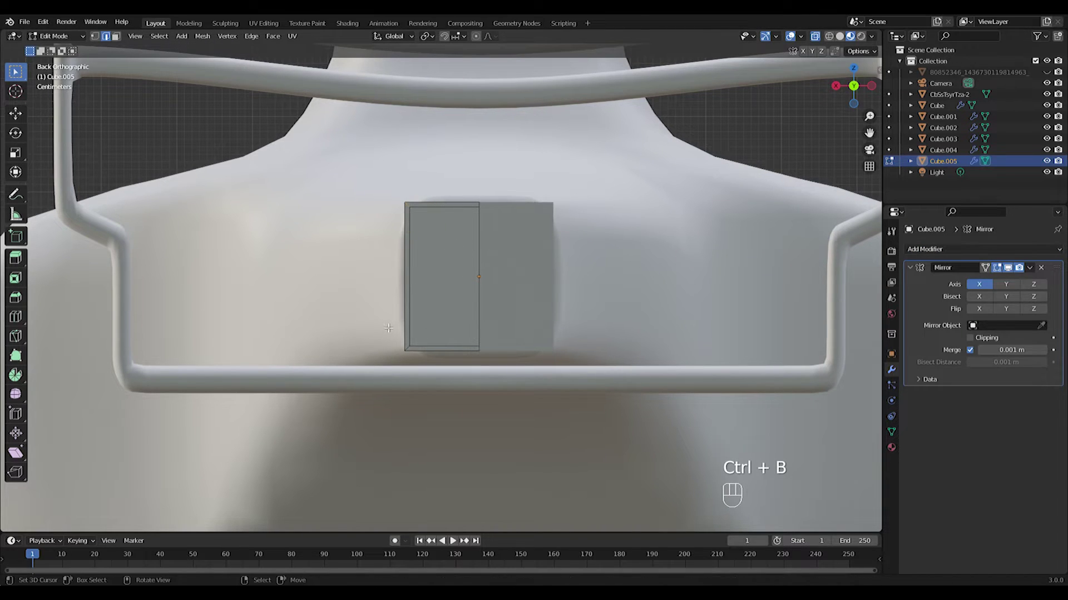
Step: Bevel the half box's upper and lower outer corner edges with four segments
{"action": "key", "text": "ctrl+v"}
{"action": "left_click_drag", "start_coordinate": [425, 328], "coordinate": [390, 367]}
{"action": "left_click_drag", "start_coordinate": [388, 183], "coordinate": [440, 240], "text": "shift"}
{"action": "key", "text": "ctrl+b"}
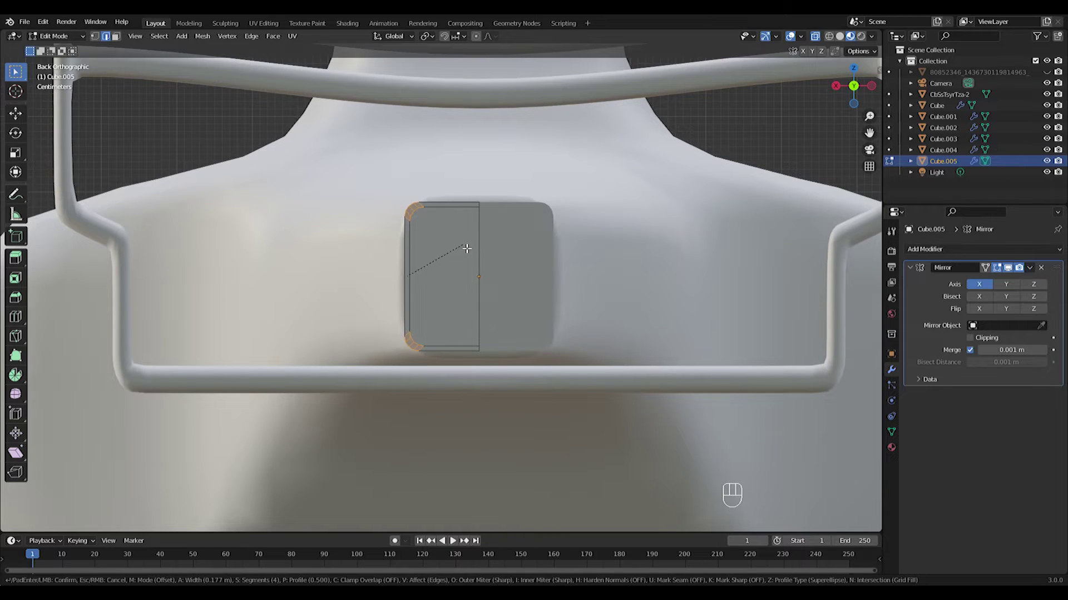
{"action": "left_click", "coordinate": [467, 248]}
Step: Undo the corner bevels and the Mirror modifier, back to the plain half box
{"action": "key", "text": "Tab"}
{"action": "key", "text": "Tab"}
{"action": "key", "text": "Tab"}
{"action": "key", "text": "Tab"}
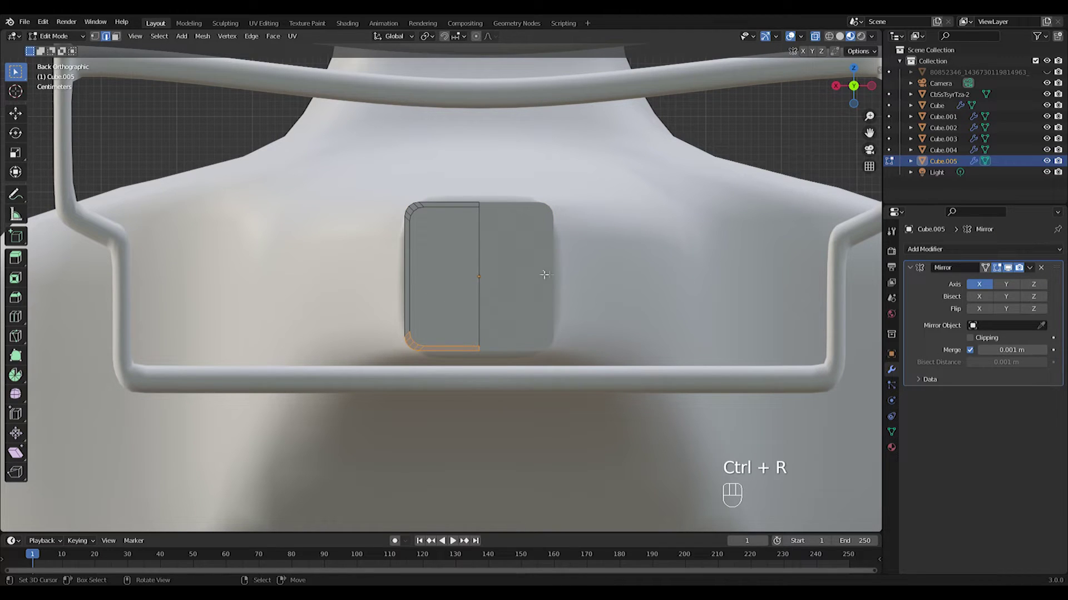
{"action": "key", "text": "ctrl+z"}
{"action": "key", "text": "ctrl+z"}
{"action": "key", "text": "ctrl+z"}
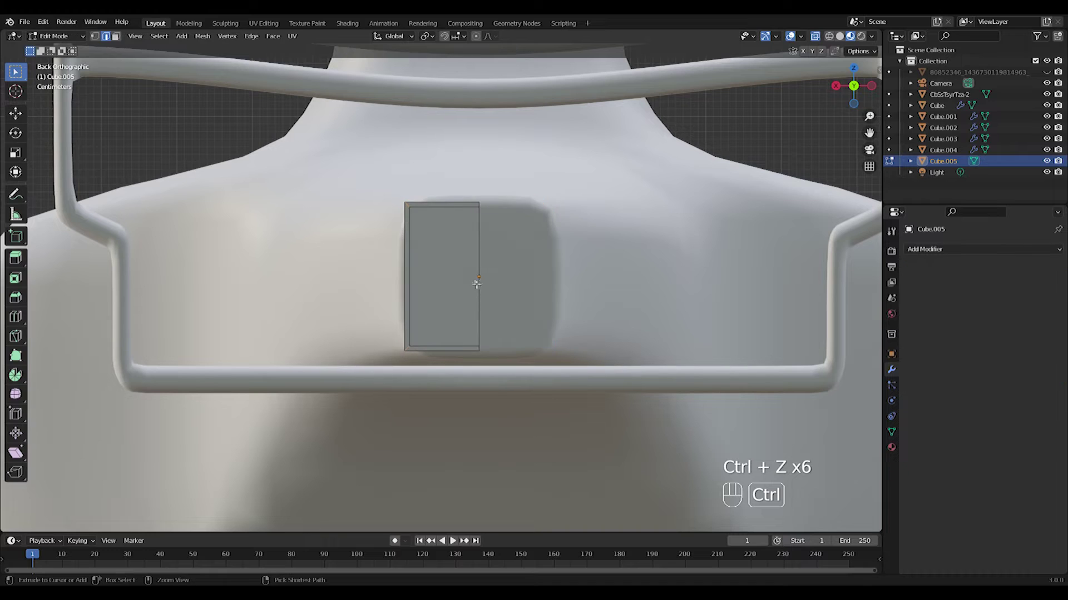
Step: Cut the half box horizontally through its middle with an edge loop and delete the upper part
{"action": "key", "text": "ctrl+r"}
{"action": "left_click", "coordinate": [479, 277]}
{"action": "key", "text": "Delete"}
{"action": "left_click", "coordinate": [545, 243]}
Step: Add a Mirror modifier to the quarter box on the X and Z axes
{"action": "key", "text": "Tab"}
{"action": "left_click", "coordinate": [936, 249]}
{"action": "left_click", "coordinate": [856, 384]}
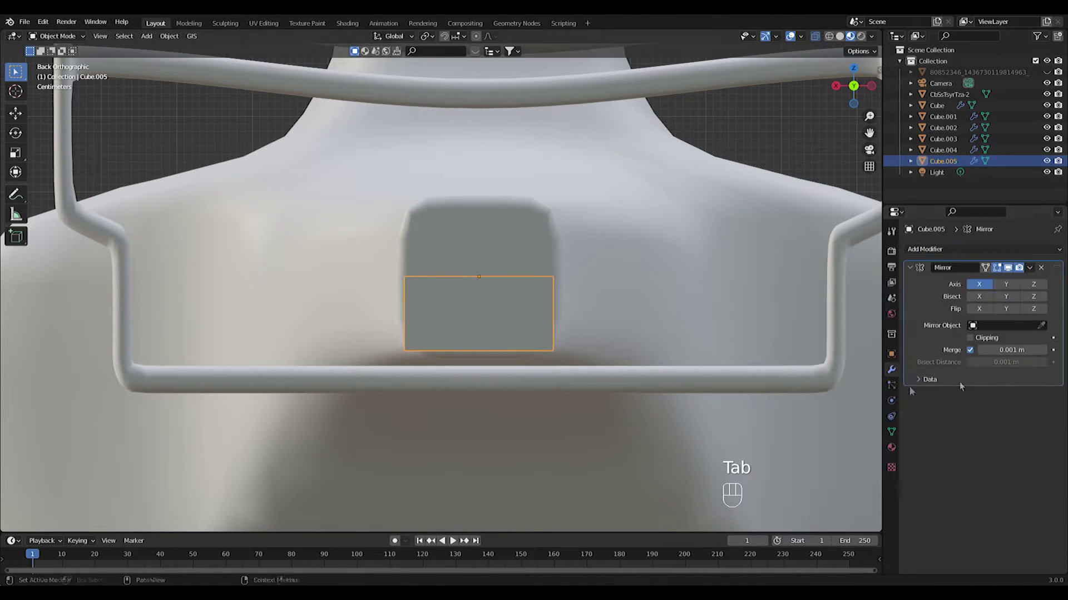
Step: Bevel the quarter box's lower outer corner edges and move its lower side slightly down along Z
{"action": "key", "text": "Tab"}
{"action": "left_click_drag", "start_coordinate": [370, 332], "coordinate": [422, 355]}
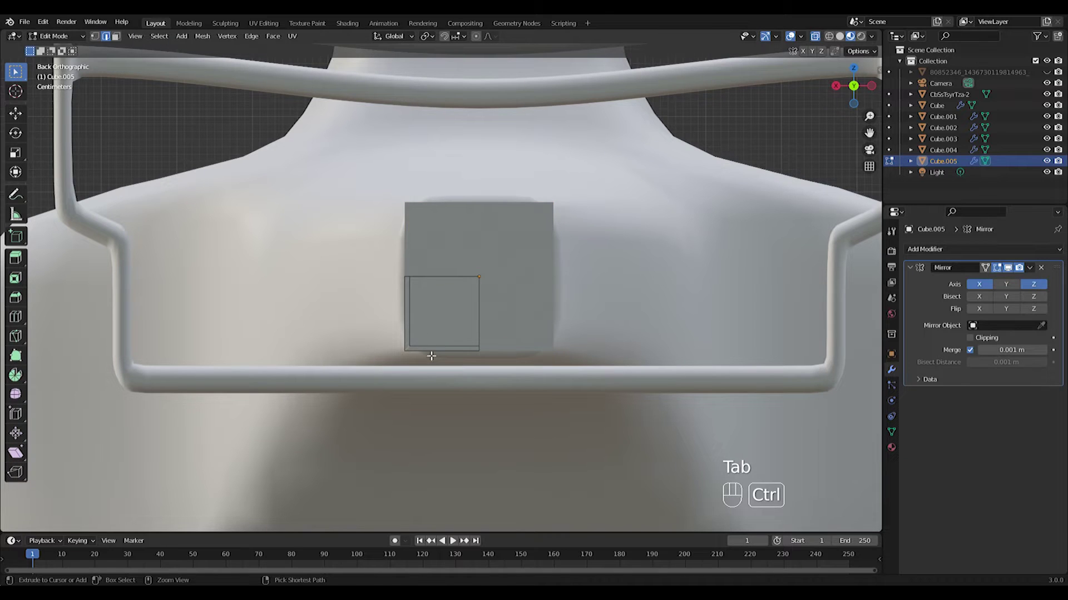
{"action": "key", "text": "ctrl+b"}
{"action": "left_click", "coordinate": [390, 324]}
{"action": "key", "text": "g"}
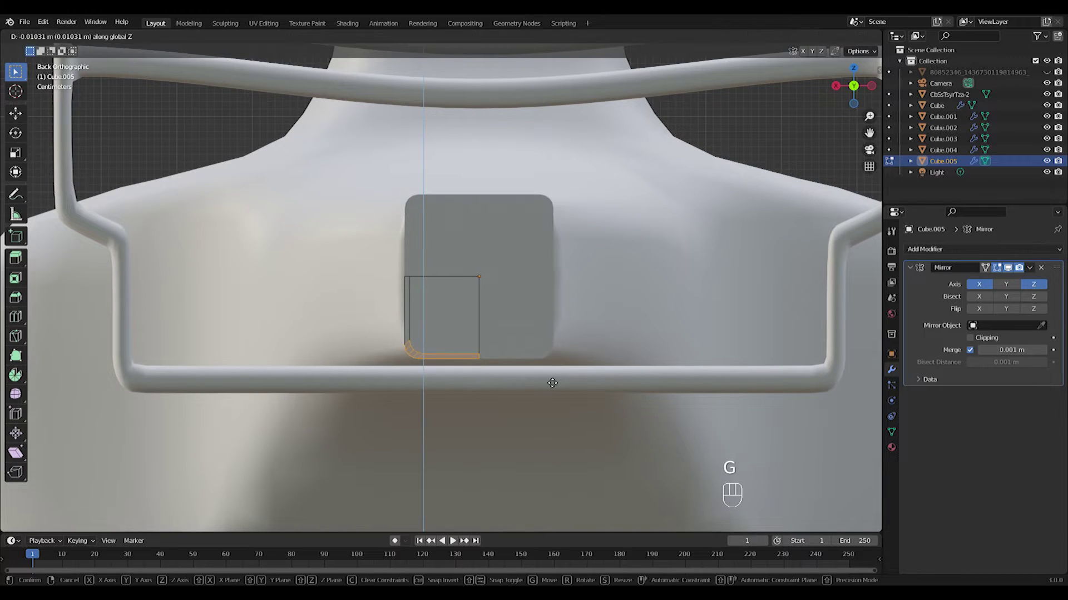
{"action": "left_click", "coordinate": [553, 378]}
{"action": "key", "text": "Tab"}
Step: Shade the hollow box at the tail smooth
{"action": "middle_click_drag", "start_coordinate": [500, 312], "coordinate": [422, 306]}
{"action": "key", "text": "w"}
{"action": "left_click", "coordinate": [624, 354]}
{"action": "key", "text": "Tab"}
Step: Add a loop cut along the side wall of the hollow box
{"action": "key", "text": "Tab"}
{"action": "scroll", "coordinate": [422, 306], "scroll_direction": "up", "scroll_amount": 2}
{"action": "key", "text": "Tab"}
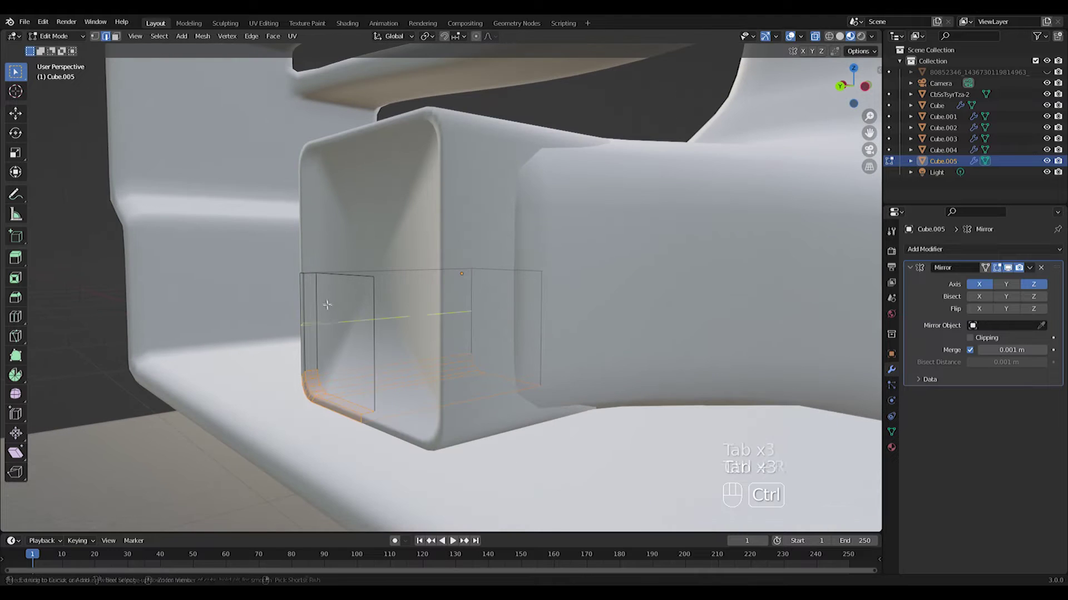
{"action": "left_click", "coordinate": [312, 278]}
{"action": "right_click", "coordinate": [312, 278]}
{"action": "key", "text": "Tab"}
{"action": "key", "text": "Tab"}
{"action": "key", "text": "Tab"}
Step: Add a cylinder and rotate it 90 degrees about the X axis
{"action": "middle_click_drag", "start_coordinate": [316, 332], "coordinate": [452, 253]}
{"action": "key", "text": "KP_1"}
{"action": "key", "text": "ctrl+KP_1"}
{"action": "key", "text": "shift+a"}
{"action": "key", "text": "KP_1"}
{"action": "key", "text": "ctrl+KP_1"}
{"action": "key", "text": "Tab"}
{"action": "key", "text": "Tab"}
{"action": "key", "text": "shift+a"}
{"action": "mouse_move", "coordinate": [446, 255]}
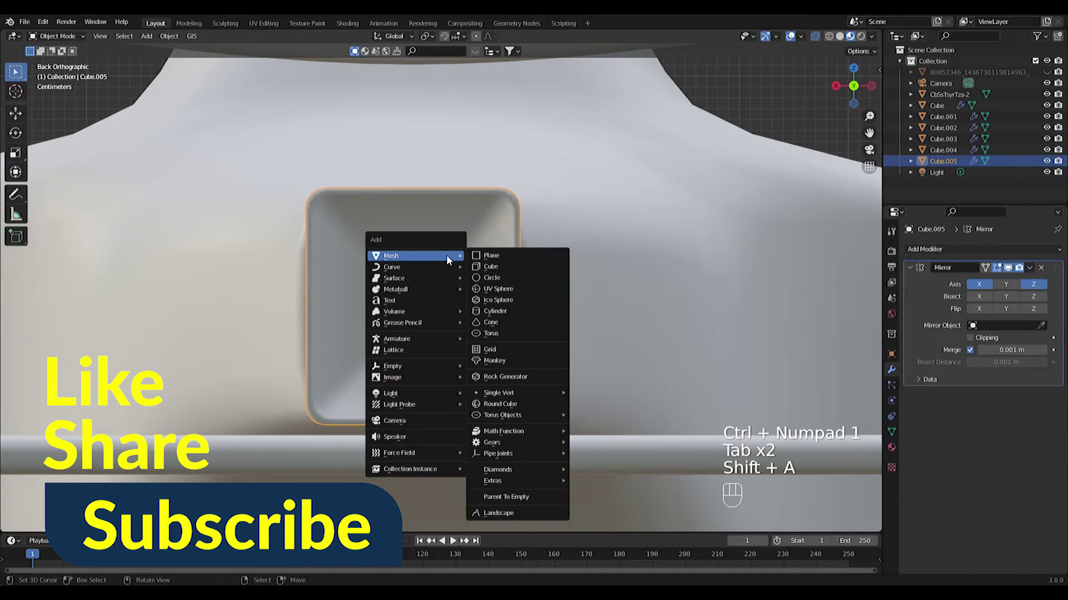
{"action": "left_click", "coordinate": [485, 312]}
{"action": "type", "text": "rx90"}
{"action": "key", "text": "Return"}
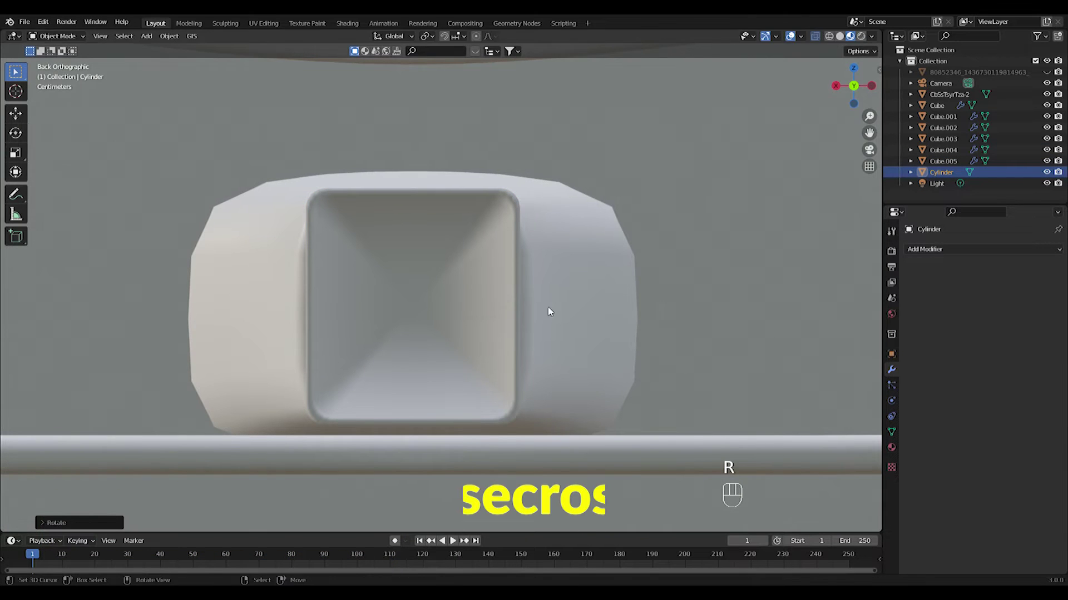
Step: Scale the cylinder down and move it up to the height of the box's opening
{"action": "key", "text": "s"}
{"action": "right_click", "coordinate": [474, 318]}
{"action": "scroll", "coordinate": [656, 345], "scroll_direction": "down", "scroll_amount": 8}
{"action": "key", "text": "s"}
{"action": "left_click", "coordinate": [445, 444]}
{"action": "key", "text": "g"}
{"action": "middle_click", "coordinate": [451, 409]}
{"action": "left_click", "coordinate": [474, 286]}
Step: Shrink the cylinder further and move it along the Y axis into the hollow box at the tail
{"action": "scroll", "coordinate": [472, 269], "scroll_direction": "up", "scroll_amount": 5}
{"action": "scroll", "coordinate": [501, 303], "scroll_direction": "up", "scroll_amount": 4}
{"action": "key", "text": "s"}
{"action": "middle_click_drag", "start_coordinate": [472, 267], "coordinate": [445, 318], "text": "shift"}
{"action": "left_click", "coordinate": [473, 312]}
{"action": "key", "text": "g"}
{"action": "middle_click", "coordinate": [522, 329]}
{"action": "left_click", "coordinate": [818, 428]}
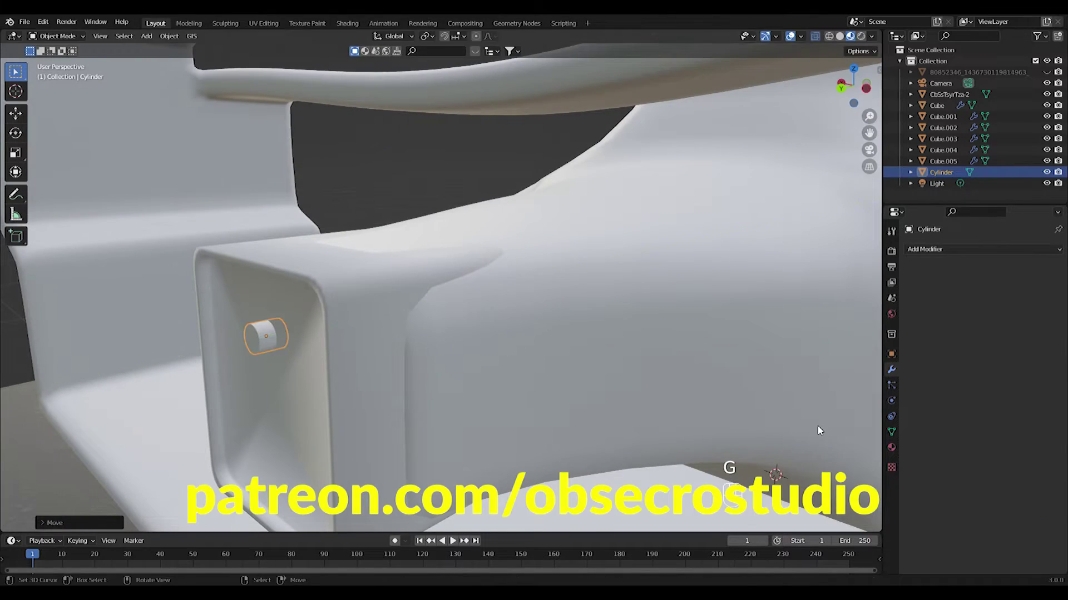
Step: Add an Array modifier to the cylinder and move it to the upper right corner of the box's opening
{"action": "key", "text": "KP_1"}
{"action": "key", "text": "ctrl+KP_1"}
{"action": "left_click", "coordinate": [941, 249]}
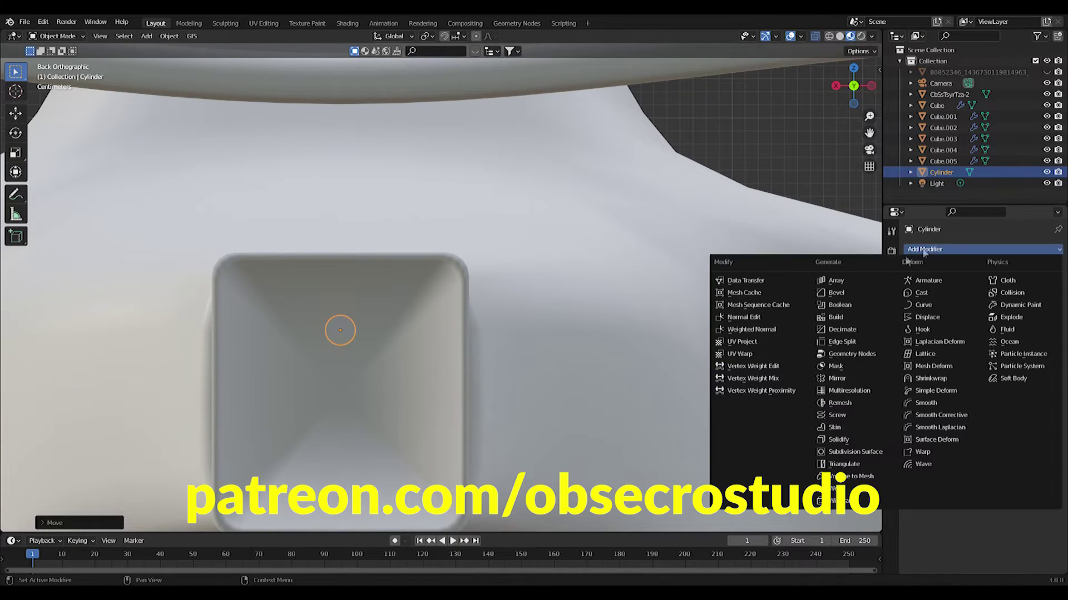
{"action": "left_click", "coordinate": [840, 281]}
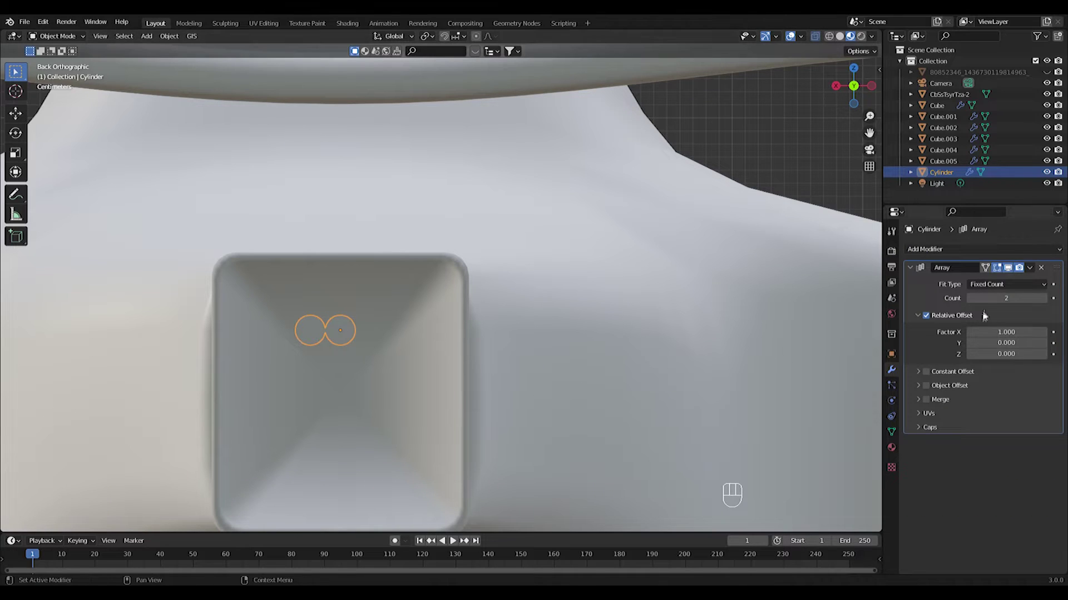
{"action": "key", "text": "g"}
{"action": "left_click", "coordinate": [466, 292]}
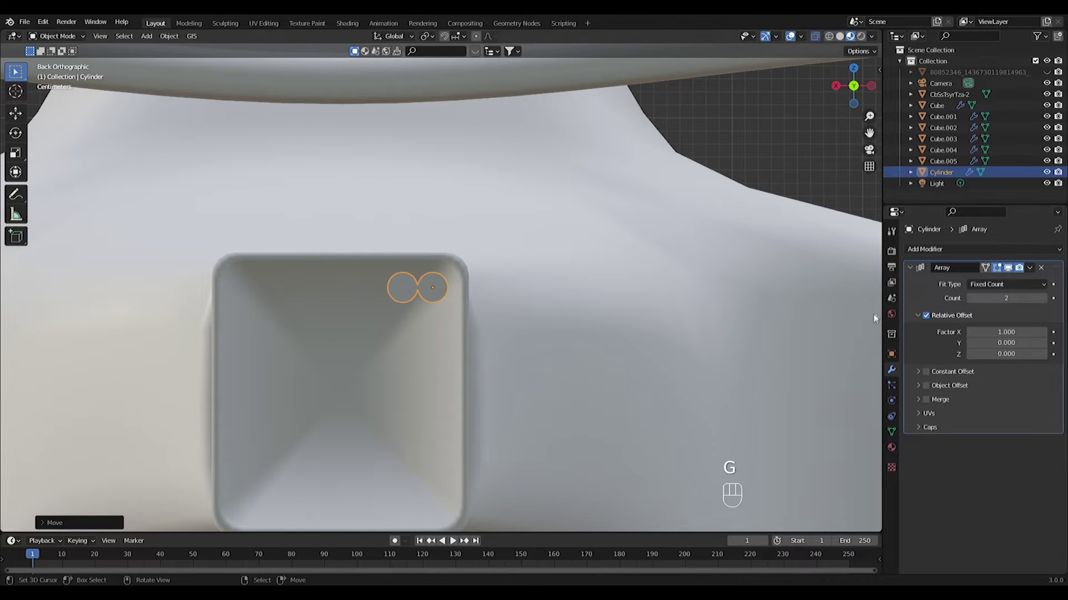
Step: Set the cylinder's array count to 4 and duplicate the Array modifier
{"action": "left_click", "coordinate": [1043, 298]}
{"action": "left_click", "coordinate": [1044, 299]}
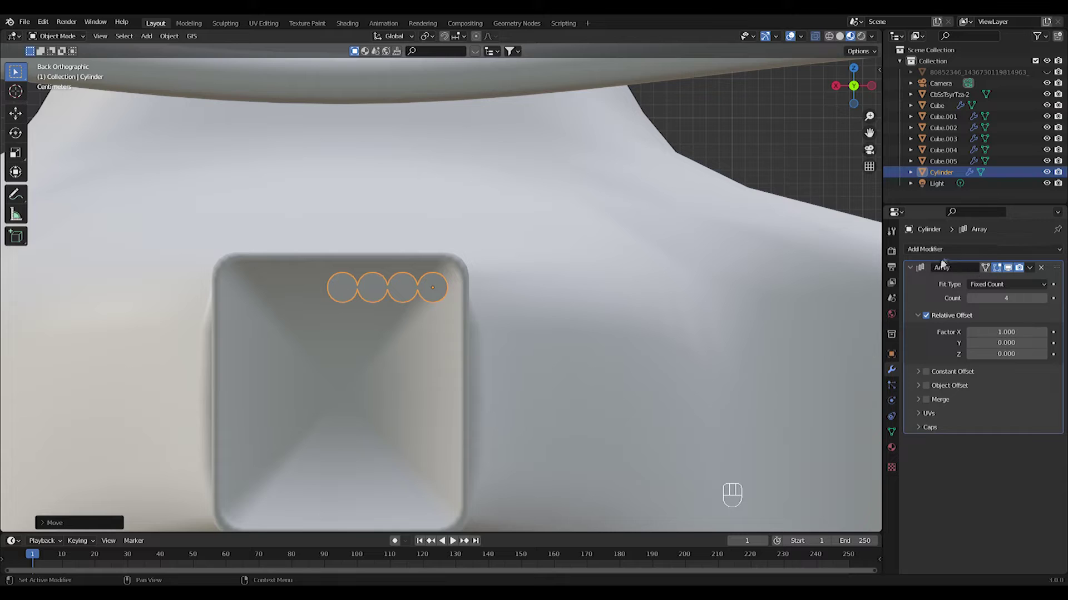
{"action": "key", "text": "ctrl+d"}
{"action": "key", "text": "shift+d"}
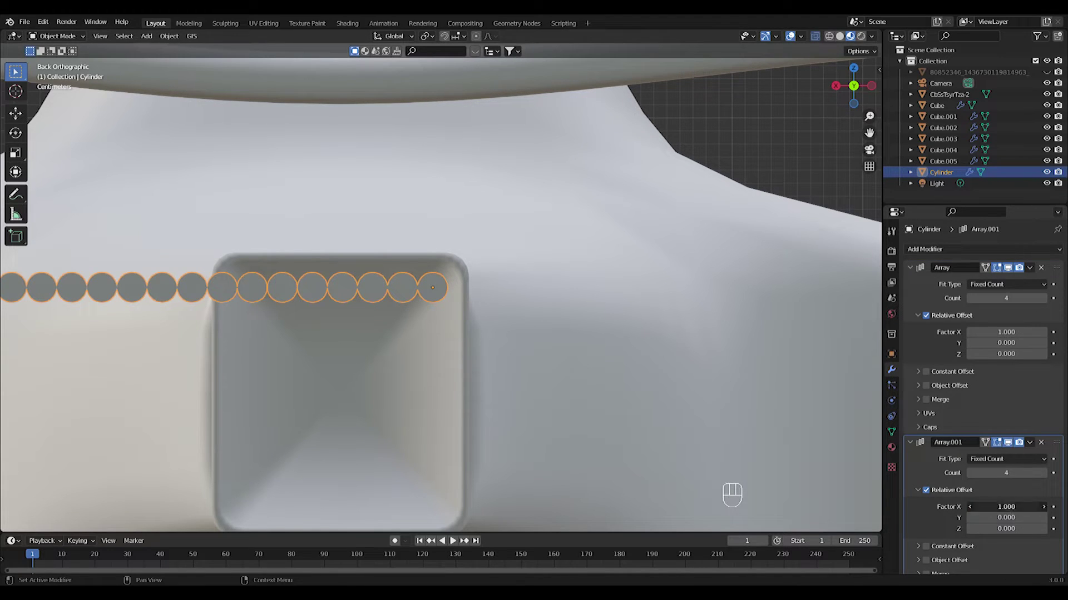
Step: Set the second array's relative offset to 0 in X and 1 in Y, with a count of 5
{"action": "type", "text": "0"}
{"action": "key", "text": "Tab"}
{"action": "type", "text": "1"}
{"action": "key", "text": "Return"}
{"action": "middle_click_drag", "start_coordinate": [358, 409], "coordinate": [368, 332], "text": "shift"}
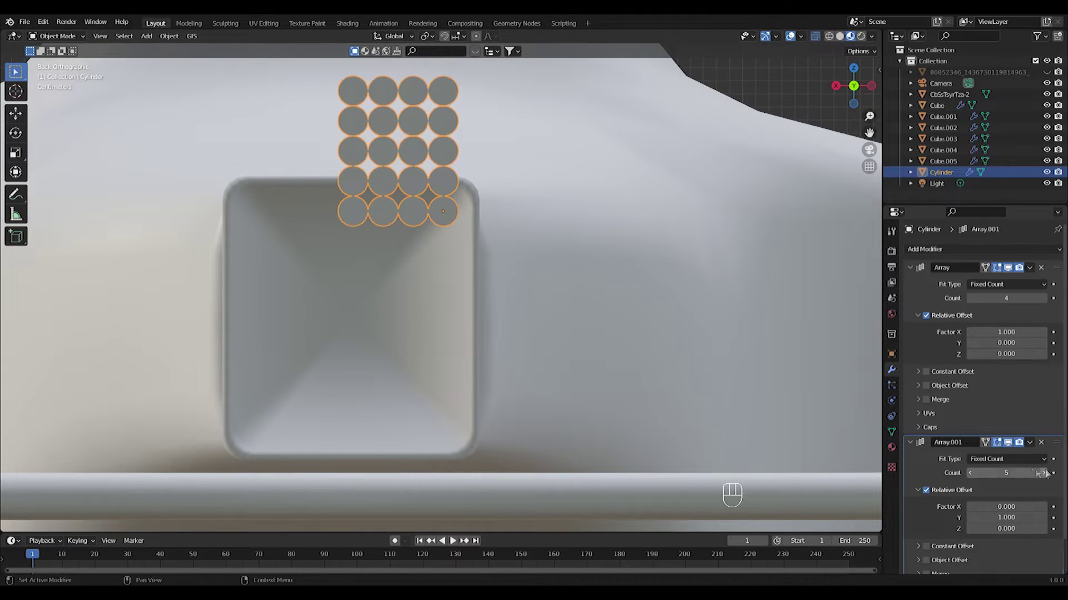
Step: Move the cylinders to the opening's lower corner and spread the grid with offset factors X 2.030 and Y 1.680
{"action": "key", "text": "g"}
{"action": "left_click", "coordinate": [456, 509]}
{"action": "left_click_drag", "start_coordinate": [1006, 332], "coordinate": [1051, 332], "text": "shift"}
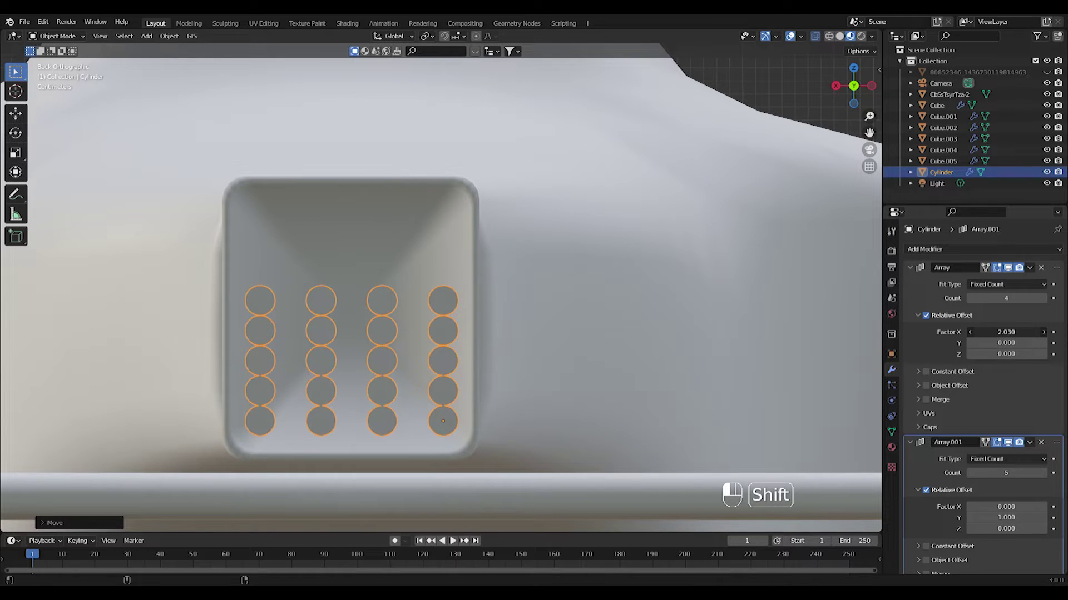
{"action": "left_click_drag", "start_coordinate": [1009, 518], "coordinate": [1029, 518], "text": "shift"}
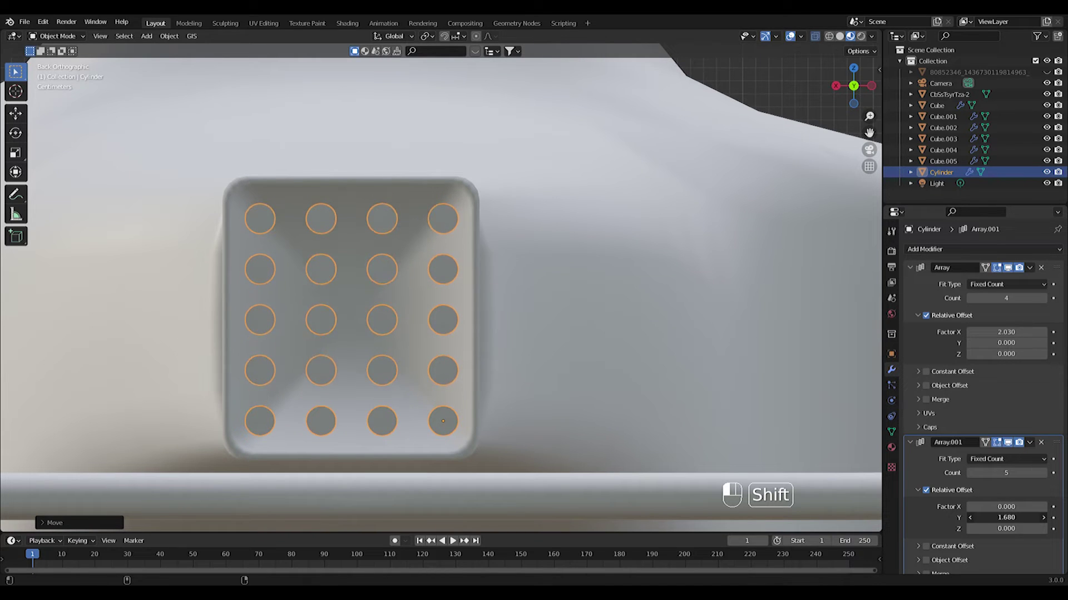
Step: Move the cylinder grid slightly along the Y axis to set its depth inside the box, and deselect it
{"action": "middle_click_drag", "start_coordinate": [634, 414], "coordinate": [503, 423]}
{"action": "scroll", "coordinate": [356, 383], "scroll_direction": "down", "scroll_amount": 2}
{"action": "key", "text": "g"}
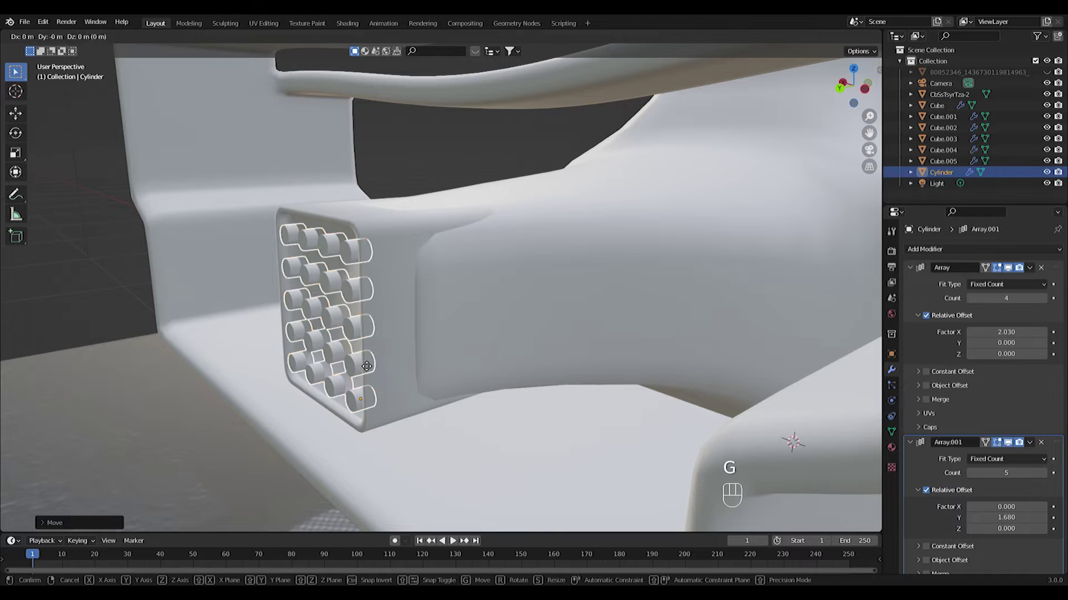
{"action": "key", "text": "y"}
{"action": "left_click", "coordinate": [372, 364]}
{"action": "scroll", "coordinate": [389, 359], "scroll_direction": "down", "scroll_amount": 1}
{"action": "key", "text": "a"}
{"action": "key", "text": "a"}
Step: Select the tail's upper edge above the hollow box in the car body's mesh and move it vertically
{"action": "left_click", "coordinate": [464, 306]}
{"action": "key", "text": "Tab"}
{"action": "scroll", "coordinate": [466, 267], "scroll_direction": "up", "scroll_amount": 1}
{"action": "middle_click_drag", "start_coordinate": [465, 229], "coordinate": [548, 236]}
{"action": "left_click_drag", "start_coordinate": [340, 219], "coordinate": [429, 242]}
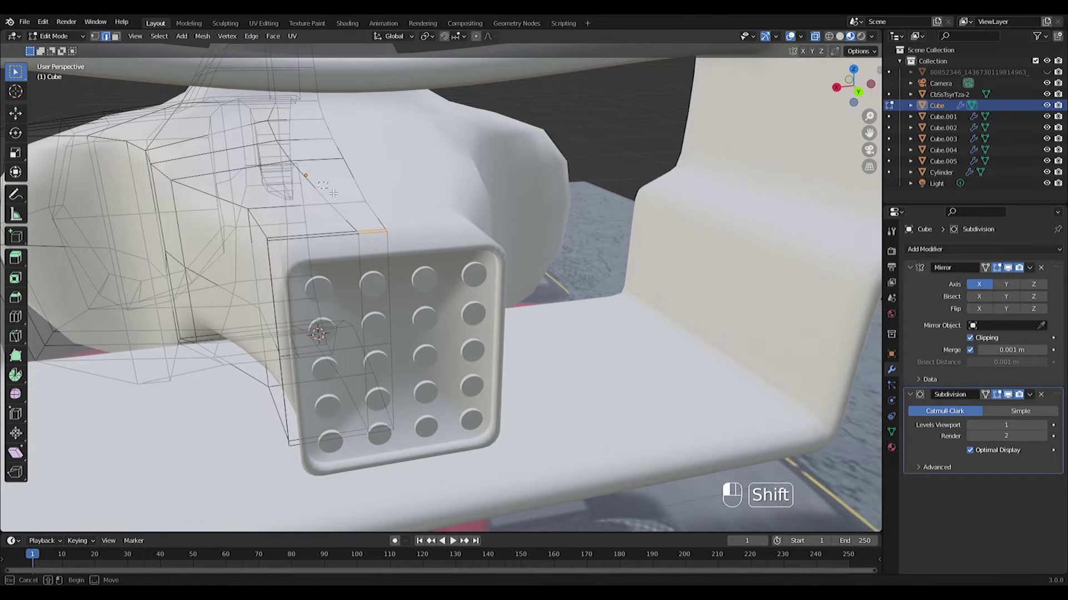
{"action": "key", "text": "g"}
{"action": "key", "text": "z"}
{"action": "left_click", "coordinate": [404, 253]}
Step: Reposition the upper corner vertices of the body's tail beside the box in the back view
{"action": "middle_click_drag", "start_coordinate": [288, 259], "coordinate": [295, 234]}
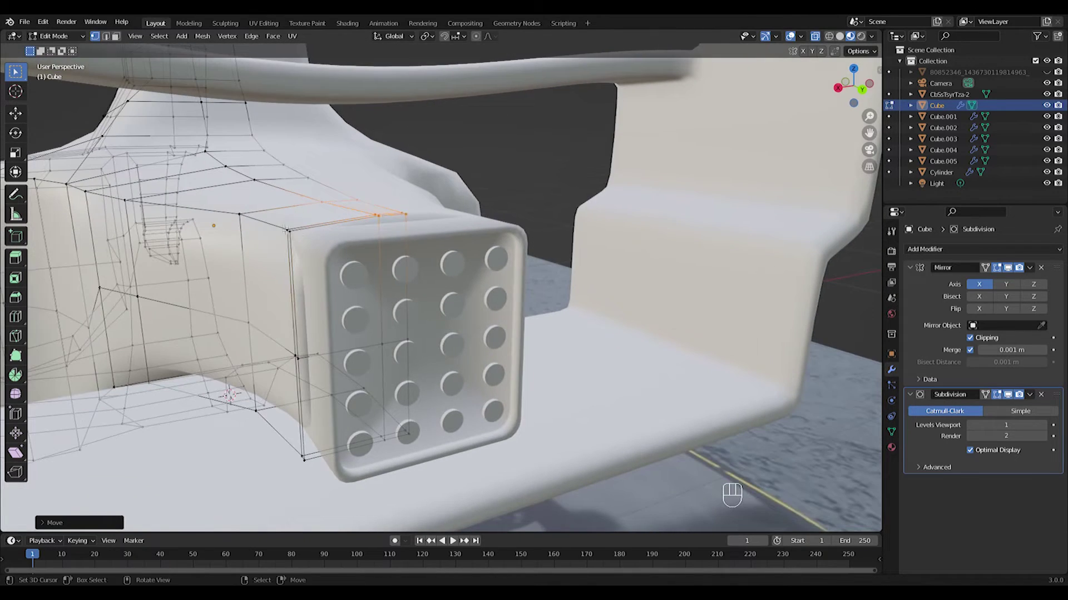
{"action": "key", "text": "KP_3"}
{"action": "key", "text": "ctrl+KP_1"}
{"action": "key", "text": "g"}
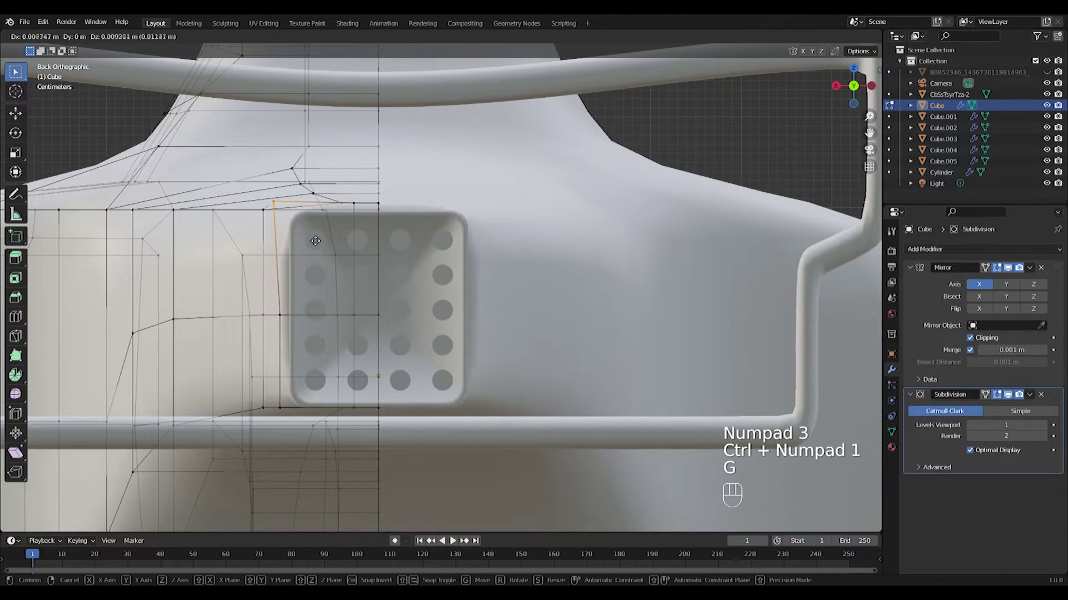
{"action": "left_click", "coordinate": [299, 451]}
Step: Move the tail's bottom vertices below the box along the Z axis and leave Edit Mode
{"action": "left_click_drag", "start_coordinate": [344, 397], "coordinate": [395, 420]}
{"action": "key", "text": "g"}
{"action": "key", "text": "z"}
{"action": "left_click", "coordinate": [403, 427]}
{"action": "key", "text": "Tab"}
{"action": "middle_click_drag", "start_coordinate": [403, 427], "coordinate": [381, 348]}
{"action": "scroll", "coordinate": [406, 333], "scroll_direction": "up", "scroll_amount": 3}
{"action": "key", "text": "Tab"}
{"action": "key", "text": "Tab"}
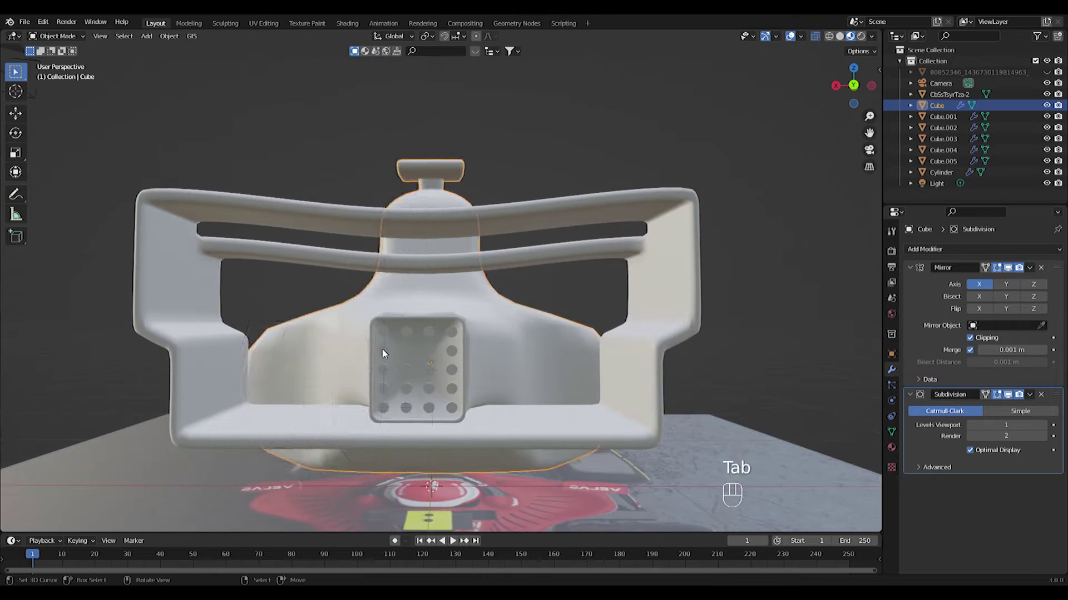
Step: Select the rear wing's upper section in Edit Mode from the front view and move its vertices
{"action": "key", "text": "KP_1"}
{"action": "left_click", "coordinate": [311, 213]}
{"action": "scroll", "coordinate": [290, 268], "scroll_direction": "down", "scroll_amount": 3}
{"action": "key", "text": "Tab"}
{"action": "left_click_drag", "start_coordinate": [267, 191], "coordinate": [648, 296]}
{"action": "key", "text": "g"}
{"action": "middle_click_drag", "start_coordinate": [649, 297], "coordinate": [444, 301]}
{"action": "left_click", "coordinate": [648, 265]}
{"action": "key", "text": "Tab"}
Step: Extrude the car body's strip of top faces behind the engine cover upward into a ridge
{"action": "key", "text": "KP_3"}
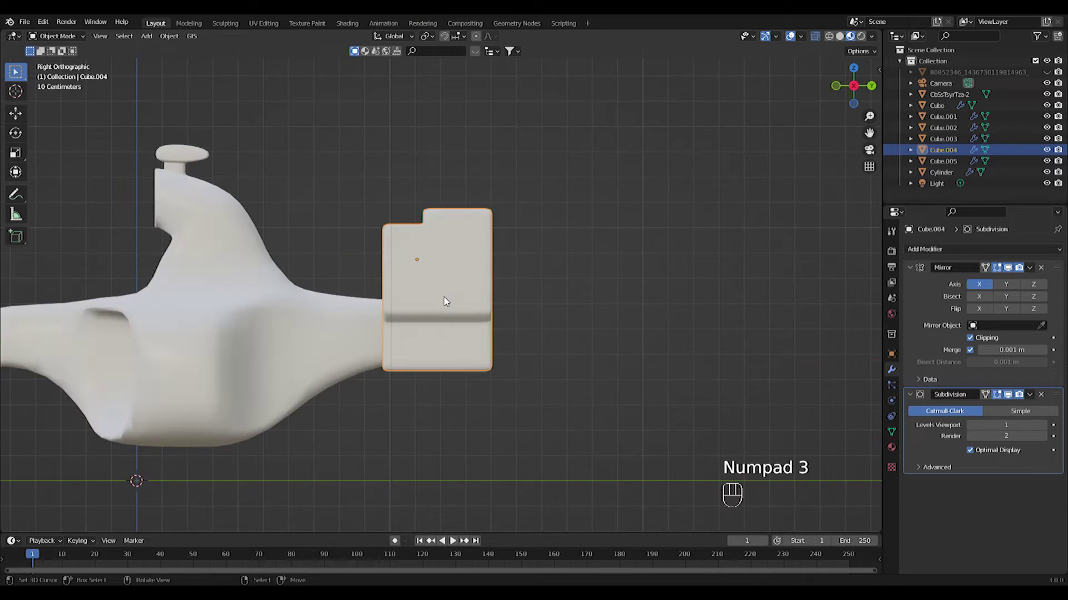
{"action": "key", "text": "KP_1"}
{"action": "key", "text": "ctrl+KP_1"}
{"action": "scroll", "coordinate": [443, 296], "scroll_direction": "up", "scroll_amount": 3}
{"action": "left_click", "coordinate": [429, 291]}
{"action": "key", "text": "Tab"}
{"action": "middle_click_drag", "start_coordinate": [430, 291], "coordinate": [419, 321]}
{"action": "middle_click_drag", "start_coordinate": [313, 292], "coordinate": [307, 294]}
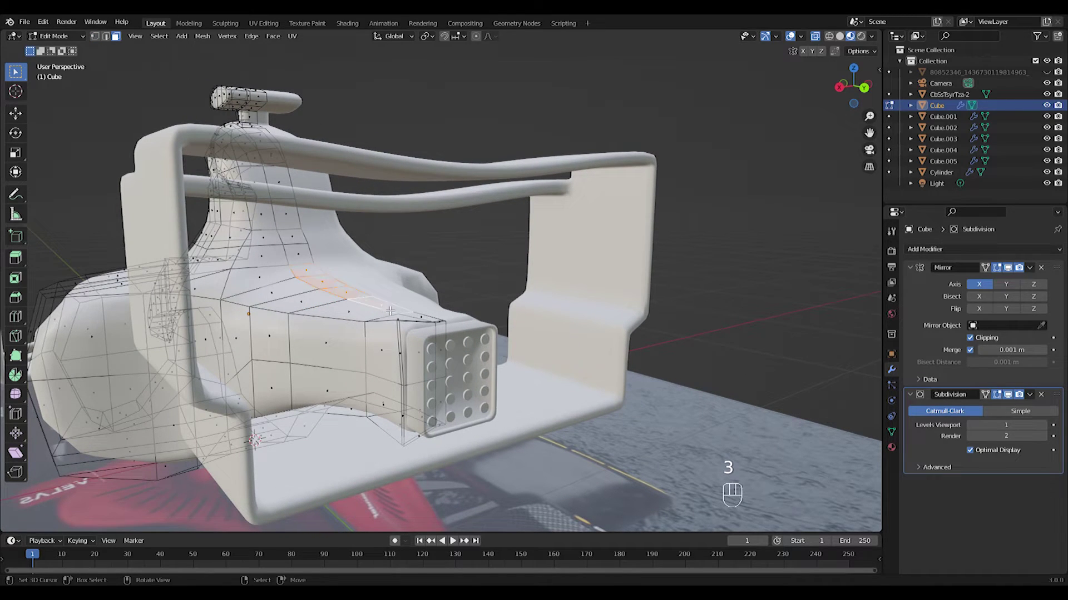
{"action": "key", "text": "e"}
{"action": "left_click", "coordinate": [404, 267]}
{"action": "middle_click_drag", "start_coordinate": [403, 267], "coordinate": [402, 283]}
Step: Lower the front vertices of the extruded ridge in the side view to blend them into the engine cover
{"action": "key", "text": "KP_1"}
{"action": "key", "text": "KP_3"}
{"action": "scroll", "coordinate": [220, 213], "scroll_direction": "up", "scroll_amount": 2}
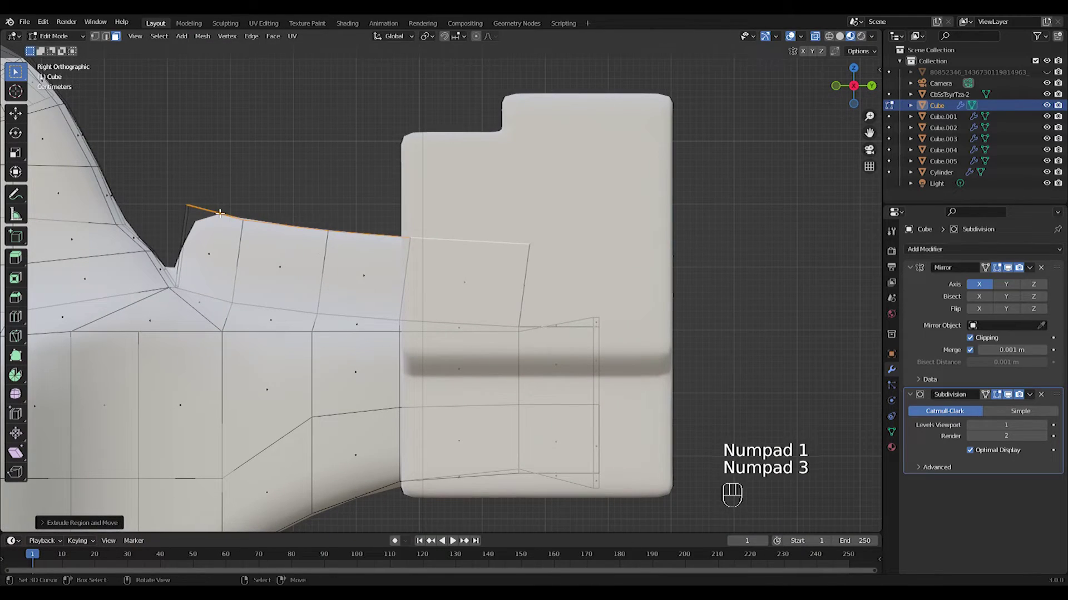
{"action": "key", "text": "g"}
{"action": "key", "text": "g"}
{"action": "key", "text": "g"}
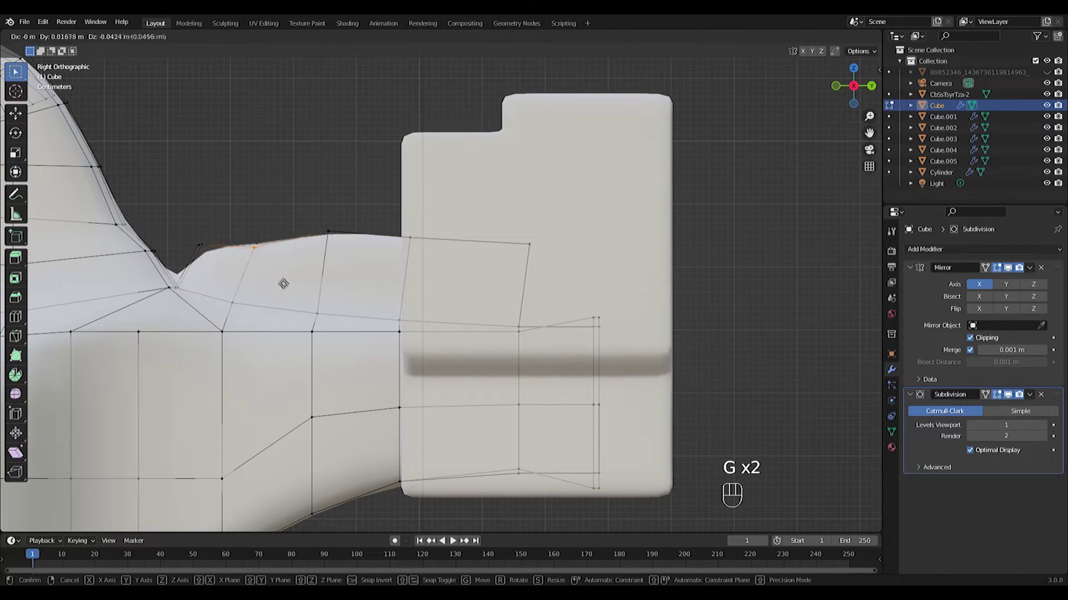
{"action": "left_click", "coordinate": [237, 295]}
Step: Move the remaining top vertices along the ridge down into a smooth slope and return to Object Mode
{"action": "left_click_drag", "start_coordinate": [303, 203], "coordinate": [356, 274]}
{"action": "key", "text": "g"}
{"action": "left_click", "coordinate": [358, 301]}
{"action": "left_click_drag", "start_coordinate": [380, 192], "coordinate": [434, 281]}
{"action": "key", "text": "g"}
{"action": "left_click", "coordinate": [431, 301]}
{"action": "left_click_drag", "start_coordinate": [179, 235], "coordinate": [217, 269]}
{"action": "key", "text": "g"}
{"action": "left_click", "coordinate": [283, 298]}
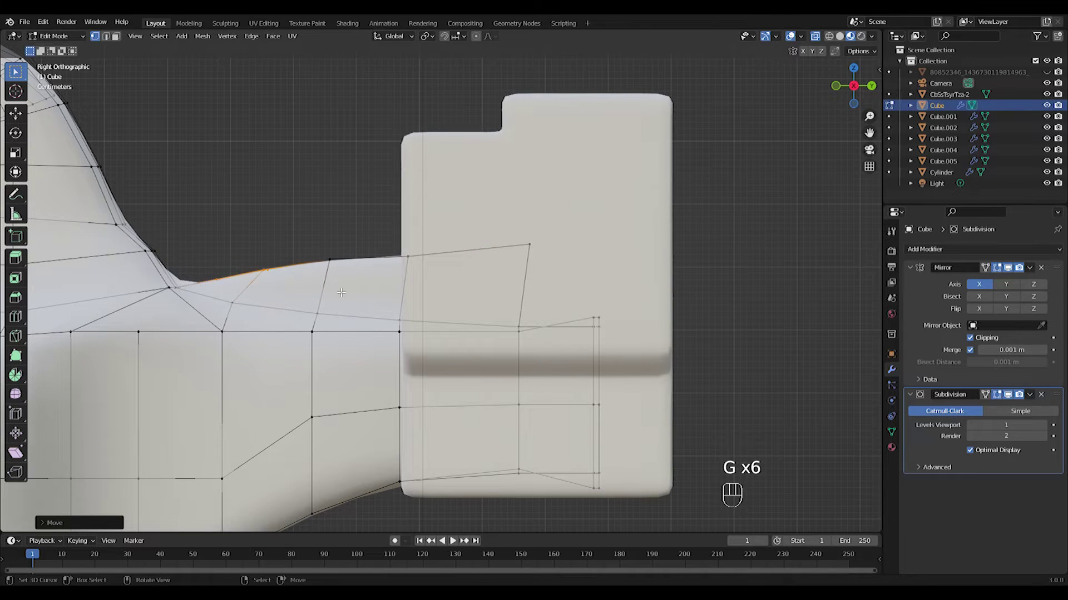
{"action": "key", "text": "Tab"}
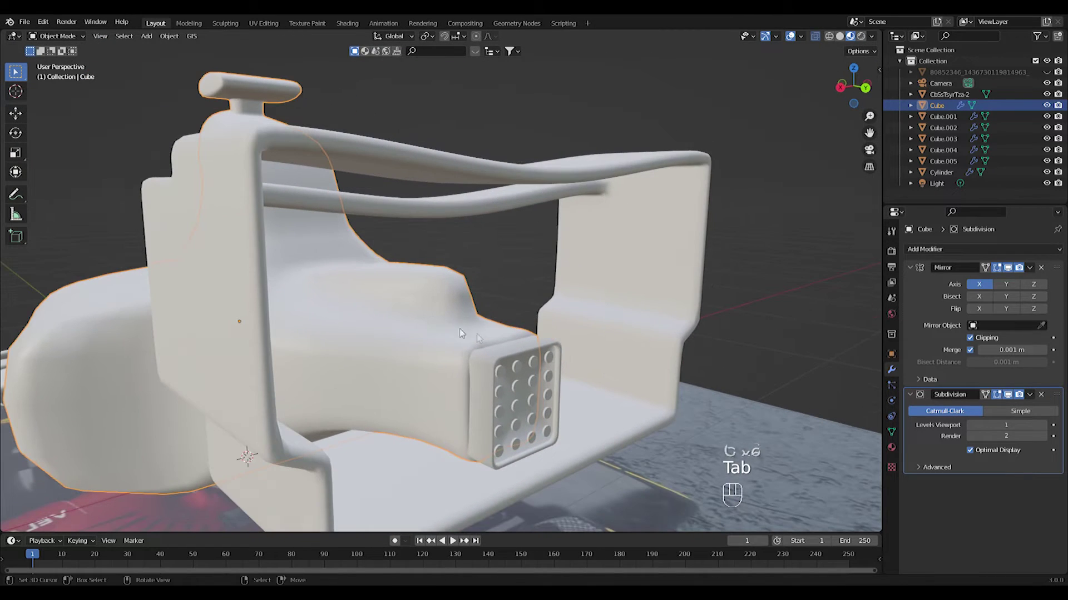
Step: Add a mesh cylinder and rotate it about the X axis so that it lies lengthwise along the car
{"action": "key", "text": "shift+a"}
{"action": "mouse_move", "coordinate": [461, 336]}
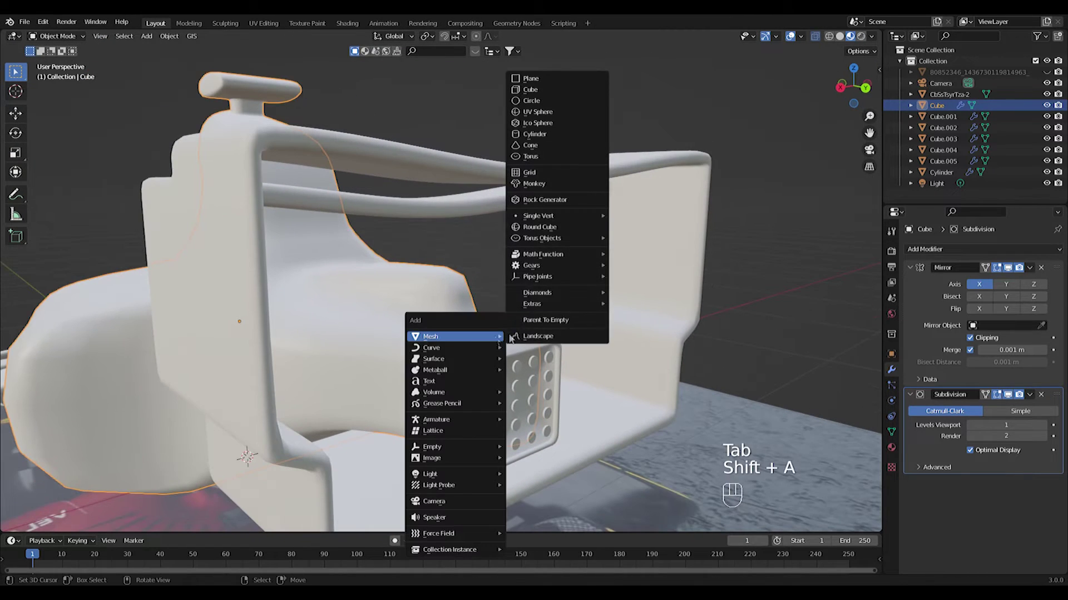
{"action": "left_click", "coordinate": [532, 136]}
{"action": "key", "text": "r"}
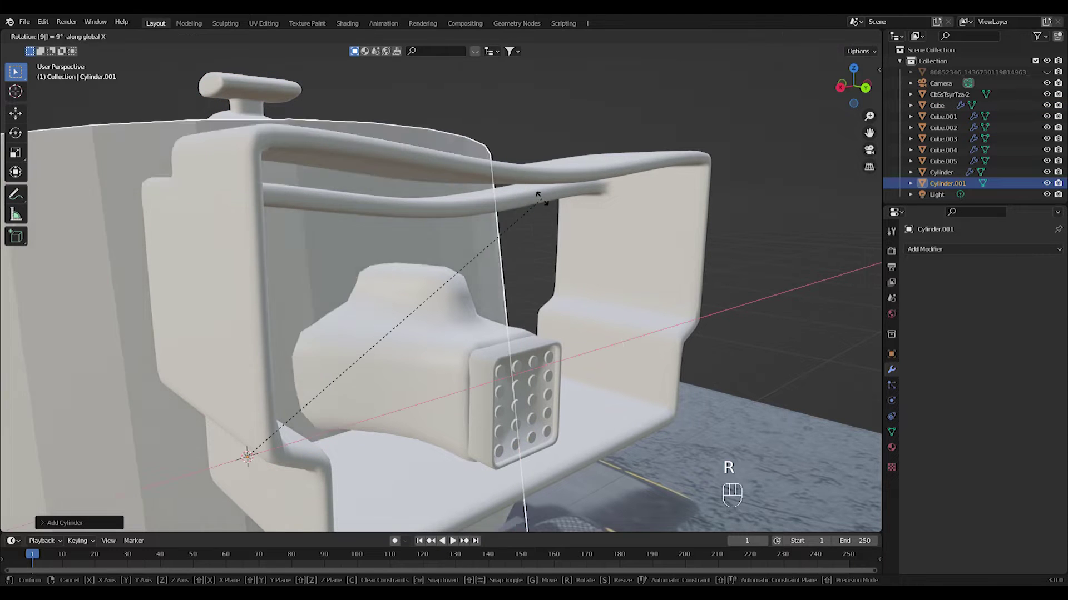
{"action": "left_click", "coordinate": [541, 197]}
Step: Scale the new cylinder down and move it up to just above the hollow box at the tail
{"action": "key", "text": "KP_1"}
{"action": "key", "text": "KP_3"}
{"action": "key", "text": "ctrl+KP_1"}
{"action": "key", "text": "s"}
{"action": "left_click", "coordinate": [505, 519]}
{"action": "middle_click_drag", "start_coordinate": [504, 519], "coordinate": [465, 529], "text": "shift"}
{"action": "key", "text": "g"}
{"action": "middle_click", "coordinate": [450, 244]}
{"action": "left_click", "coordinate": [459, 426]}
{"action": "key", "text": "s"}
{"action": "key", "text": "s"}
{"action": "left_click", "coordinate": [507, 232]}
Step: Move the new cylinder back along the Y axis toward the tail
{"action": "middle_click_drag", "start_coordinate": [507, 232], "coordinate": [502, 298]}
{"action": "key", "text": "g"}
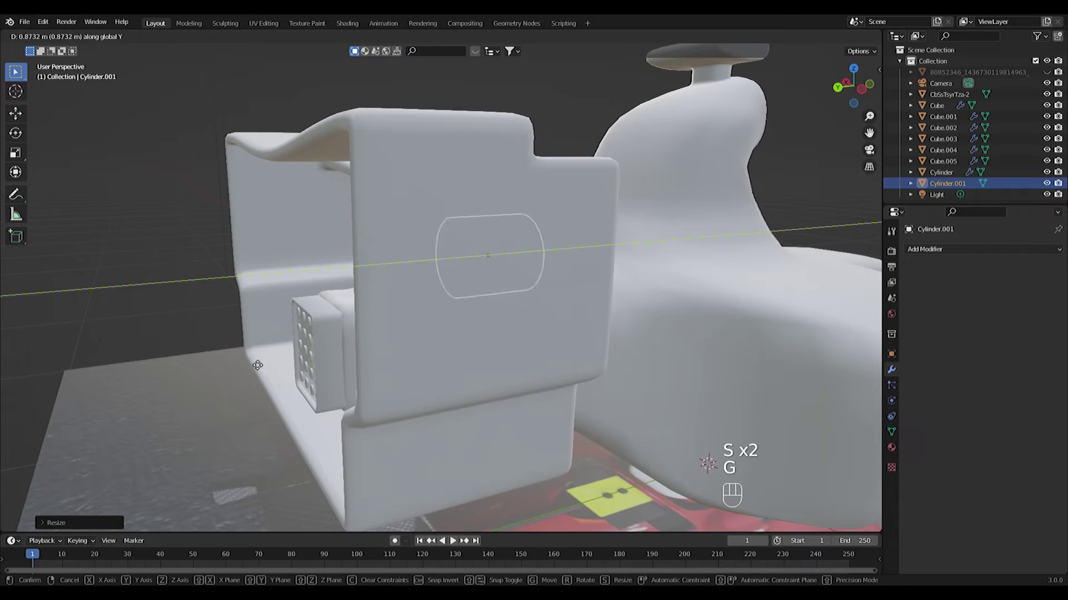
{"action": "middle_click", "coordinate": [146, 380]}
{"action": "left_click", "coordinate": [143, 375]}
Step: Resize the new cylinder in the back view to fit the ridge above the hollow box
{"action": "key", "text": "KP_1"}
{"action": "key", "text": "ctrl+KP_1"}
{"action": "middle_click_drag", "start_coordinate": [475, 528], "coordinate": [475, 468], "text": "shift"}
{"action": "key", "text": "s"}
{"action": "left_click", "coordinate": [555, 378]}
{"action": "key", "text": "s"}
{"action": "left_click", "coordinate": [553, 378]}
Step: Shift the cylinder along the Y axis and adjust its length by moving one end's vertices
{"action": "middle_click_drag", "start_coordinate": [464, 383], "coordinate": [566, 359]}
{"action": "key", "text": "g"}
{"action": "middle_click", "coordinate": [496, 376]}
{"action": "left_click", "coordinate": [494, 375]}
{"action": "key", "text": "Tab"}
{"action": "left_click_drag", "start_coordinate": [542, 426], "coordinate": [536, 428]}
{"action": "key", "text": "g"}
{"action": "left_click", "coordinate": [467, 412]}
{"action": "key", "text": "Tab"}
Step: Raise the rear top vertices of the body's ridge above the cylinder
{"action": "left_click", "coordinate": [439, 313]}
{"action": "key", "text": "Tab"}
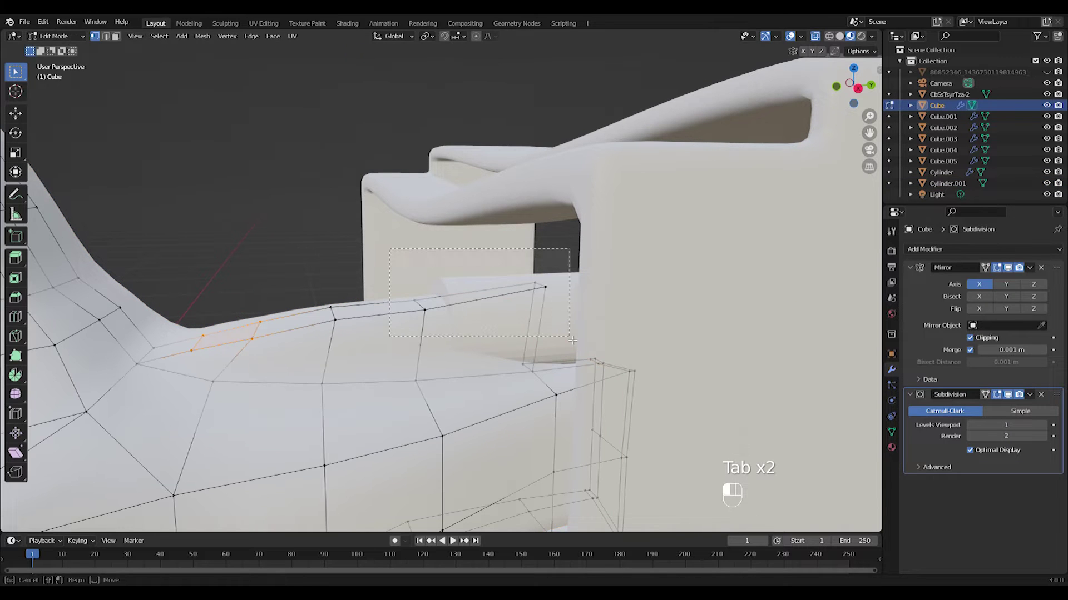
{"action": "key", "text": "g"}
{"action": "middle_click", "coordinate": [561, 337]}
{"action": "left_click", "coordinate": [558, 319]}
Step: Reposition the ridge's base vertices beside the cylinder, sliding the forward ones along the local Y axis
{"action": "middle_click_drag", "start_coordinate": [558, 320], "coordinate": [579, 343]}
{"action": "right_click", "coordinate": [530, 358]}
{"action": "right_click", "coordinate": [443, 403], "text": "shift"}
{"action": "key", "text": "g"}
{"action": "left_click", "coordinate": [466, 425]}
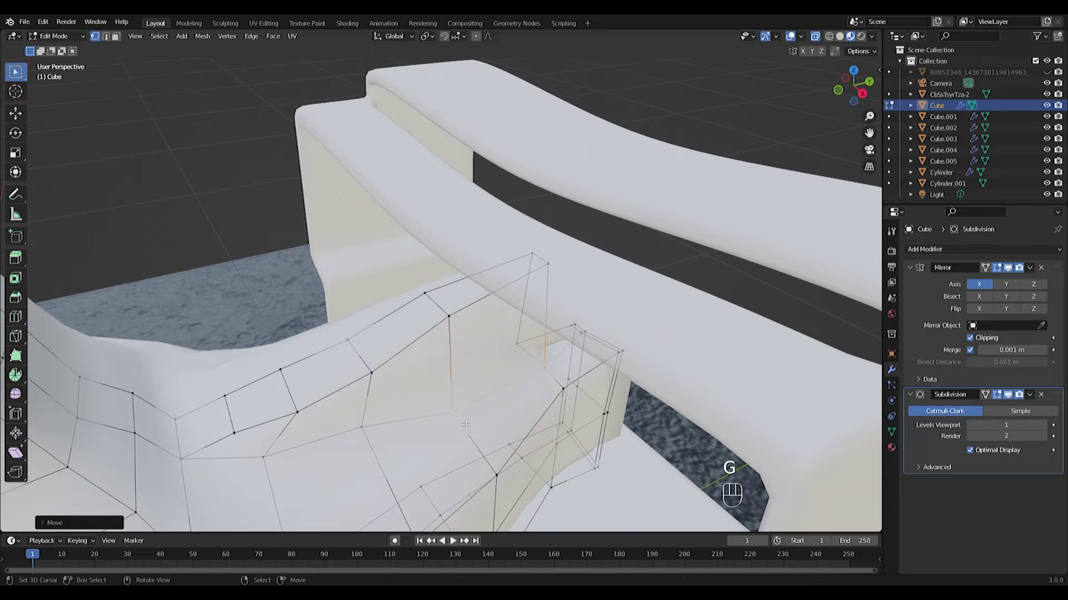
{"action": "key", "text": "g"}
{"action": "key", "text": "y"}
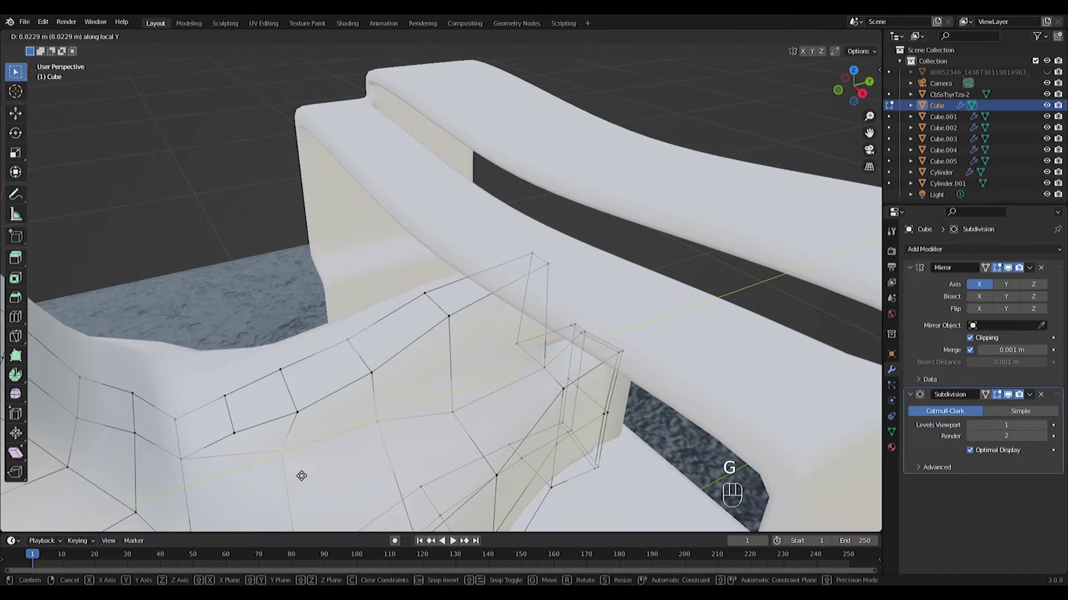
{"action": "left_click", "coordinate": [304, 478]}
{"action": "middle_click_drag", "start_coordinate": [305, 477], "coordinate": [348, 402]}
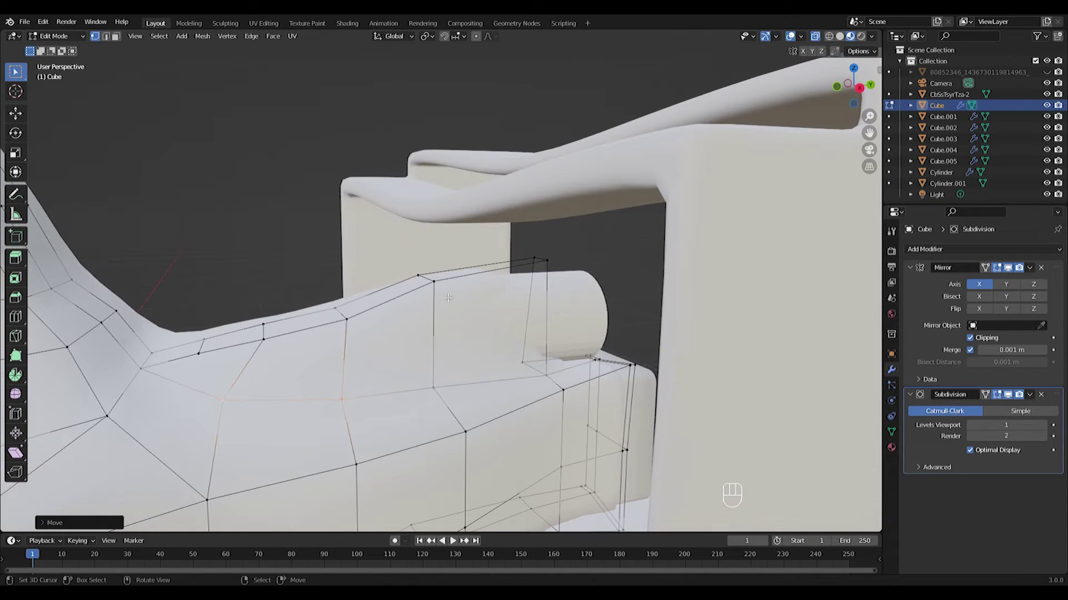
Step: Adjust the ridge's middle top vertices in the side view to smooth the slope toward the engine cover
{"action": "key", "text": "KP_3"}
{"action": "left_click_drag", "start_coordinate": [319, 262], "coordinate": [324, 271]}
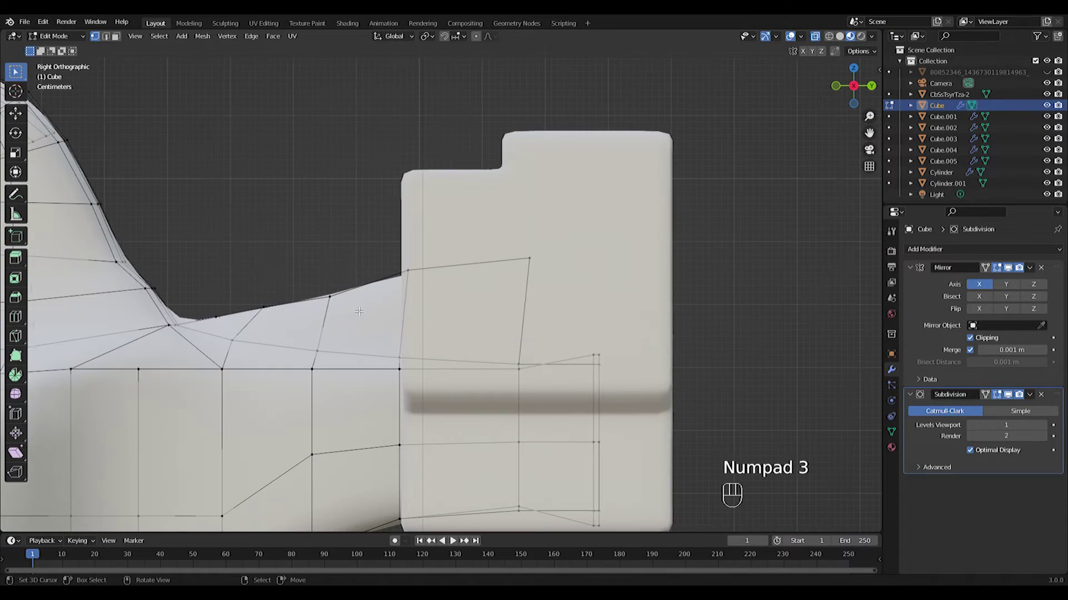
{"action": "key", "text": "g"}
{"action": "left_click", "coordinate": [360, 321]}
{"action": "key", "text": "g"}
{"action": "left_click", "coordinate": [286, 310]}
{"action": "middle_click_drag", "start_coordinate": [638, 268], "coordinate": [560, 289]}
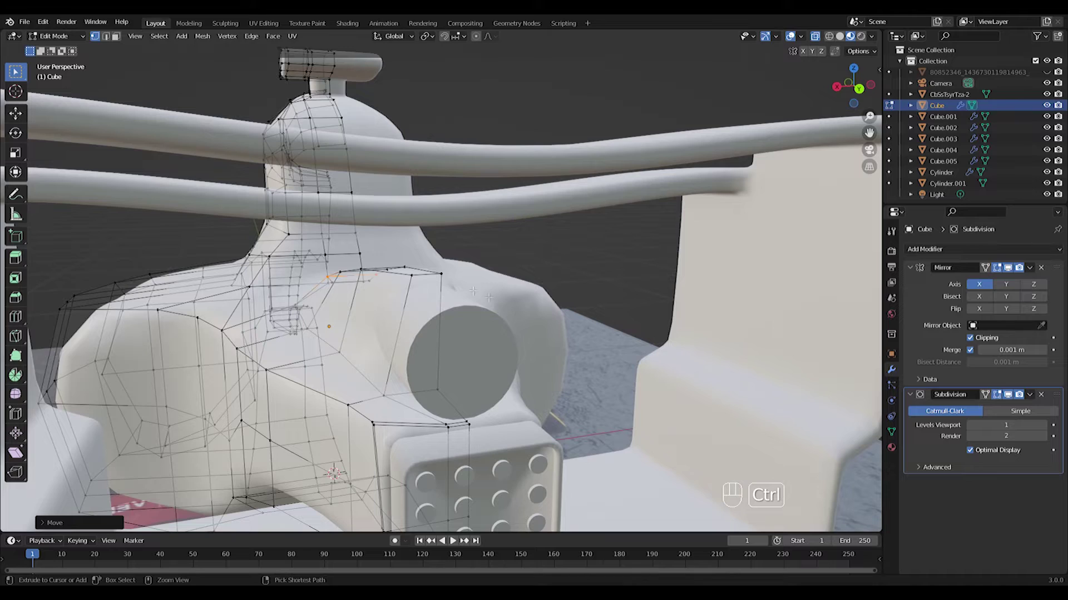
Step: Add a lengthwise loop cut along the side of the ridge next to the cylinder
{"action": "key", "text": "ctrl+r"}
{"action": "left_click", "coordinate": [434, 299]}
{"action": "key", "text": "KP_3"}
{"action": "key", "text": "ctrl+KP_1"}
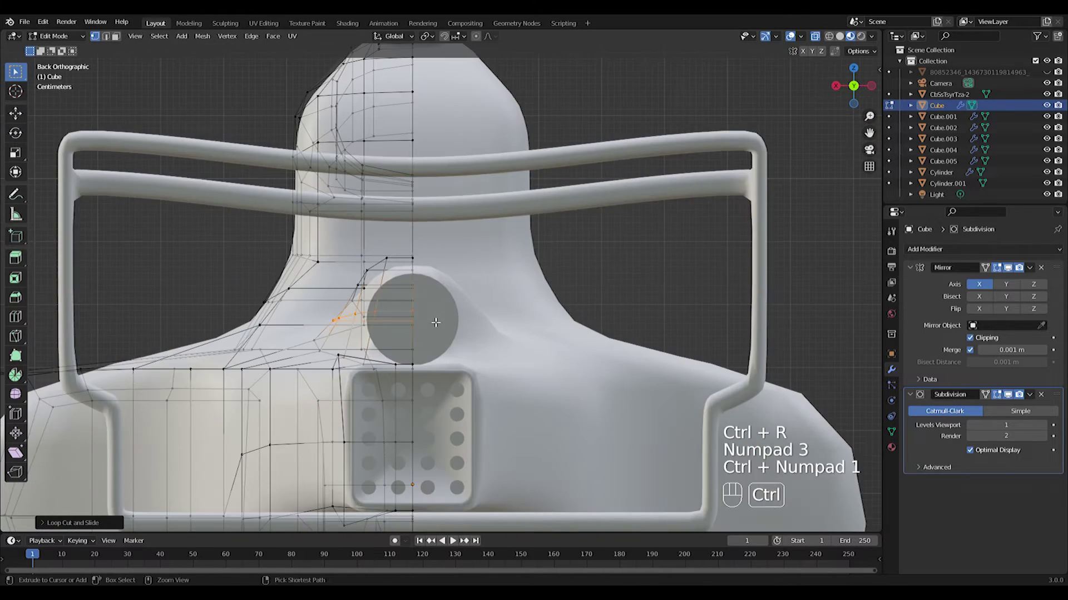
{"action": "middle_click_drag", "start_coordinate": [371, 359], "coordinate": [376, 389]}
{"action": "key", "text": "KP_3"}
{"action": "key", "text": "KP_1"}
{"action": "key", "text": "ctrl+KP_1"}
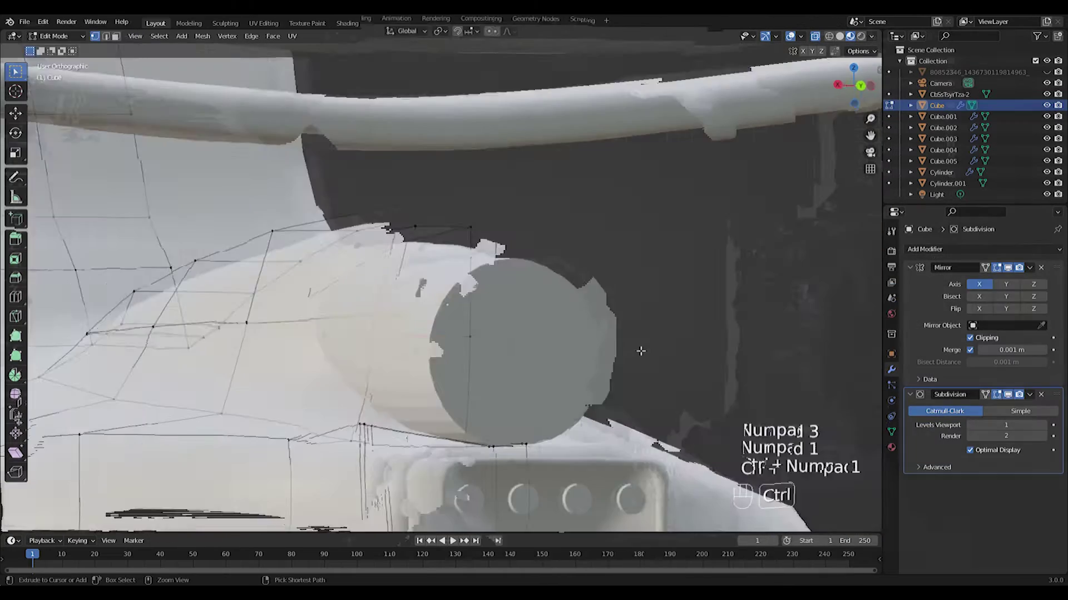
Step: Move the ridge's side vertices along the X axis and adjust the rear one to round the ridge around the cylinder
{"action": "key", "text": "g"}
{"action": "key", "text": "x"}
{"action": "left_click", "coordinate": [408, 354]}
{"action": "right_click", "coordinate": [276, 347]}
{"action": "key", "text": "g"}
{"action": "key", "text": "x"}
{"action": "left_click", "coordinate": [252, 351]}
{"action": "middle_click_drag", "start_coordinate": [239, 354], "coordinate": [367, 372]}
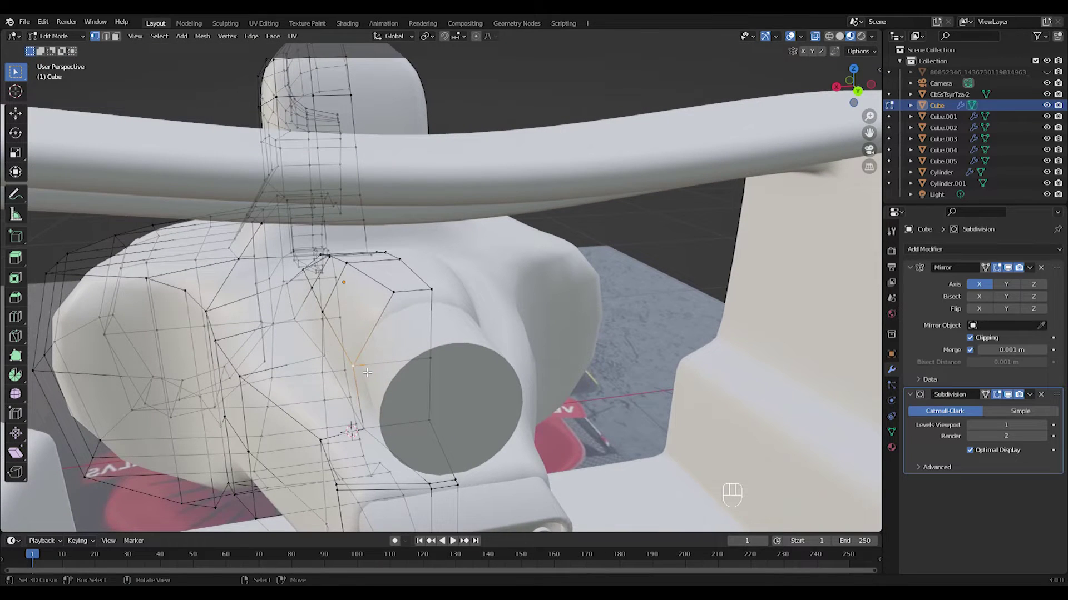
{"action": "key", "text": "g"}
{"action": "left_click", "coordinate": [360, 376]}
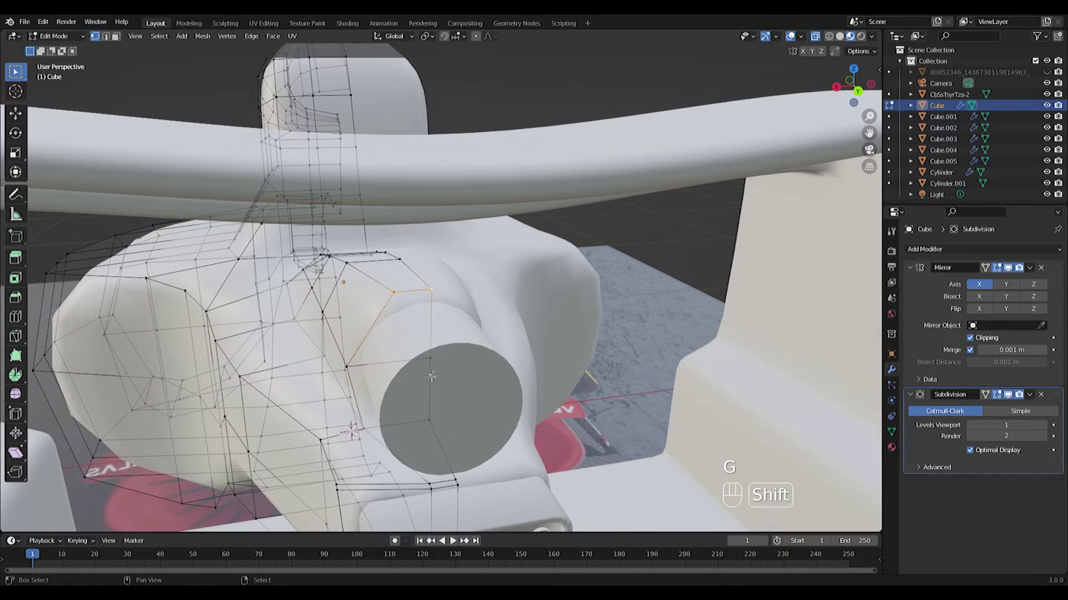
Step: Extrude the ridge's rear rim edges around the cylinder and scale them inward, adding extra narrowing along X
{"action": "middle_click_drag", "start_coordinate": [355, 366], "coordinate": [406, 362], "text": "shift"}
{"action": "key", "text": "e"}
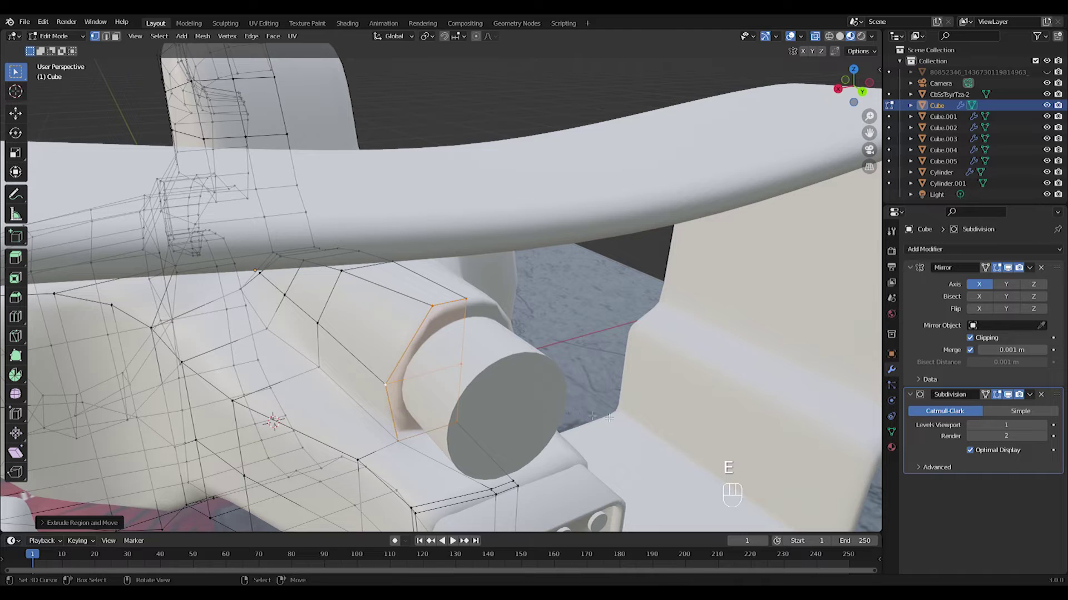
{"action": "key", "text": "s"}
{"action": "left_click", "coordinate": [590, 416]}
{"action": "key", "text": "s"}
{"action": "key", "text": "x"}
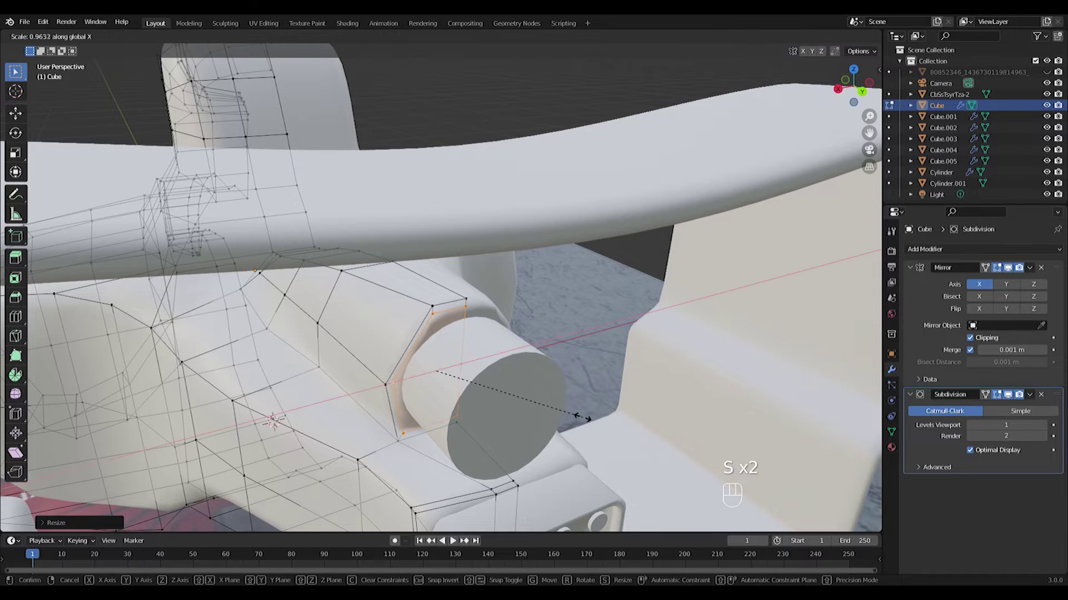
{"action": "left_click", "coordinate": [583, 420]}
Step: Extrude the ridge's rear rim edges inward along Y around the cylinder and scale the new edge loop
{"action": "key", "text": "e"}
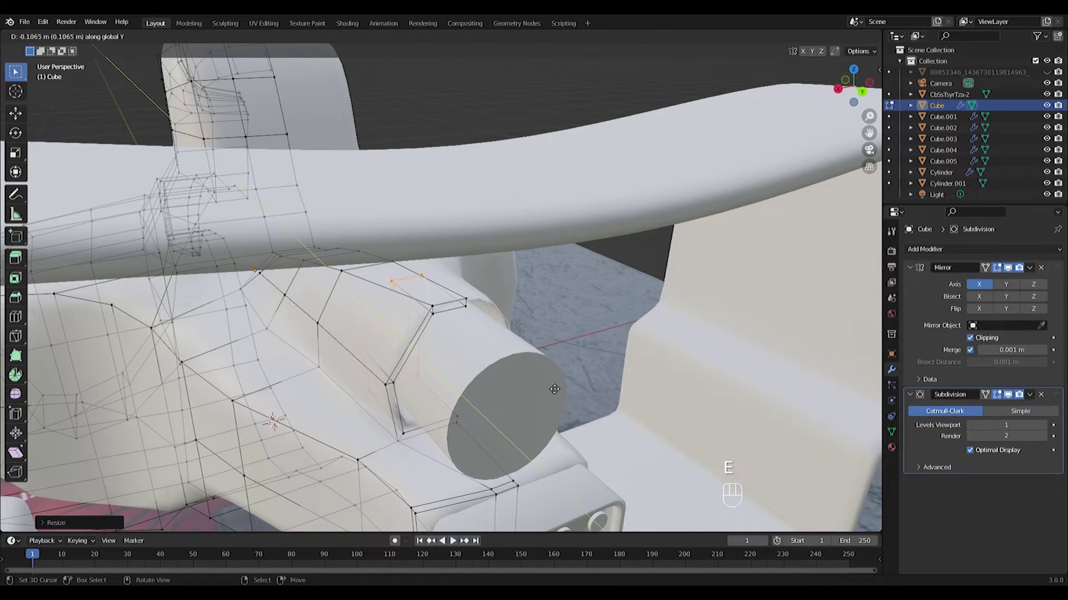
{"action": "left_click", "coordinate": [547, 388]}
{"action": "key", "text": "s"}
{"action": "left_click", "coordinate": [560, 399]}
{"action": "middle_click_drag", "start_coordinate": [561, 399], "coordinate": [543, 376]}
{"action": "key", "text": "Tab"}
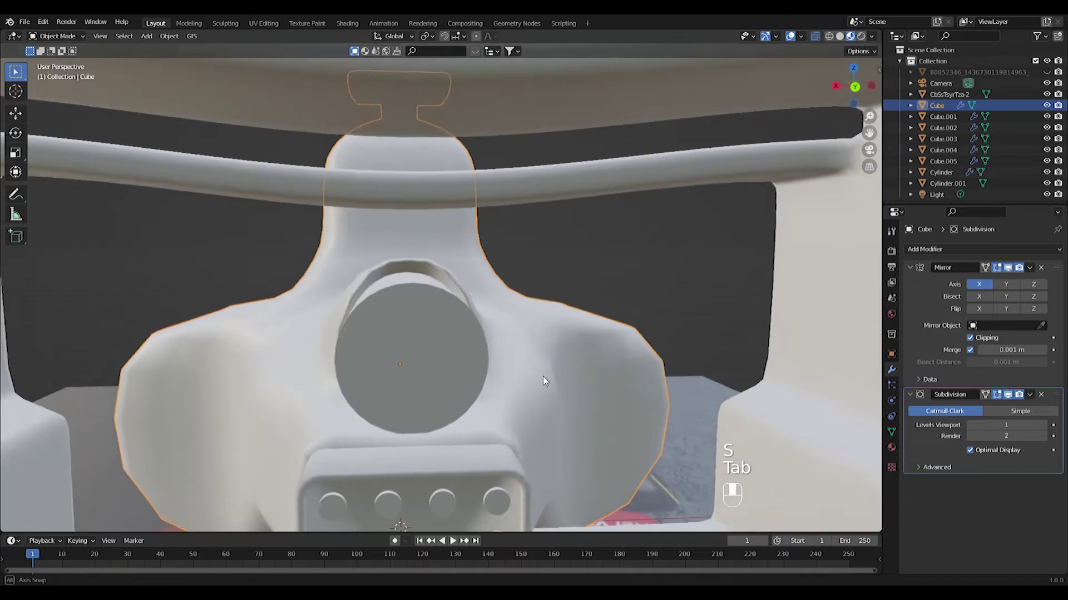
{"action": "middle_click_drag", "start_coordinate": [444, 356], "coordinate": [516, 337]}
{"action": "scroll", "coordinate": [516, 341], "scroll_direction": "down", "scroll_amount": 5}
Step: Add a loop cut inside the ridge's rear lip and scale the rim loop along Z
{"action": "key", "text": "Tab"}
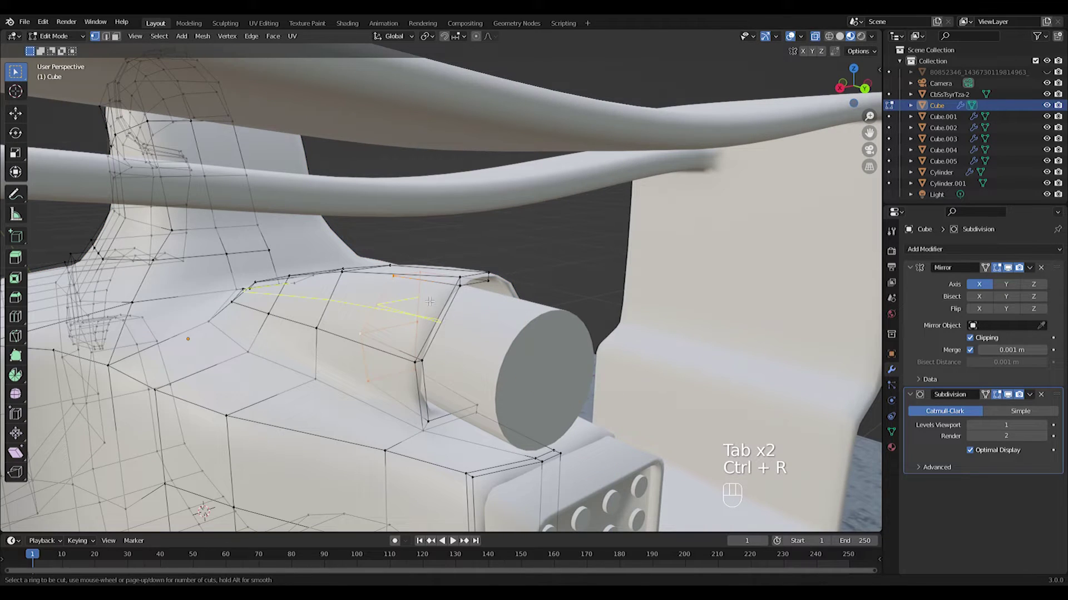
{"action": "left_click", "coordinate": [433, 279]}
{"action": "left_click", "coordinate": [457, 295]}
{"action": "mouse_move", "coordinate": [457, 295]}
{"action": "middle_mouse_down"}
{"action": "mouse_move", "coordinate": [410, 269]}
{"action": "mouse_move", "coordinate": [426, 297]}
{"action": "mouse_move", "coordinate": [449, 303]}
{"action": "middle_mouse_up"}
{"action": "right_click", "coordinate": [427, 280], "text": "alt+shift"}
{"action": "key", "text": "s"}
{"action": "key", "text": "z"}
{"action": "left_click", "coordinate": [503, 344]}
{"action": "middle_click_drag", "start_coordinate": [502, 344], "coordinate": [484, 339]}
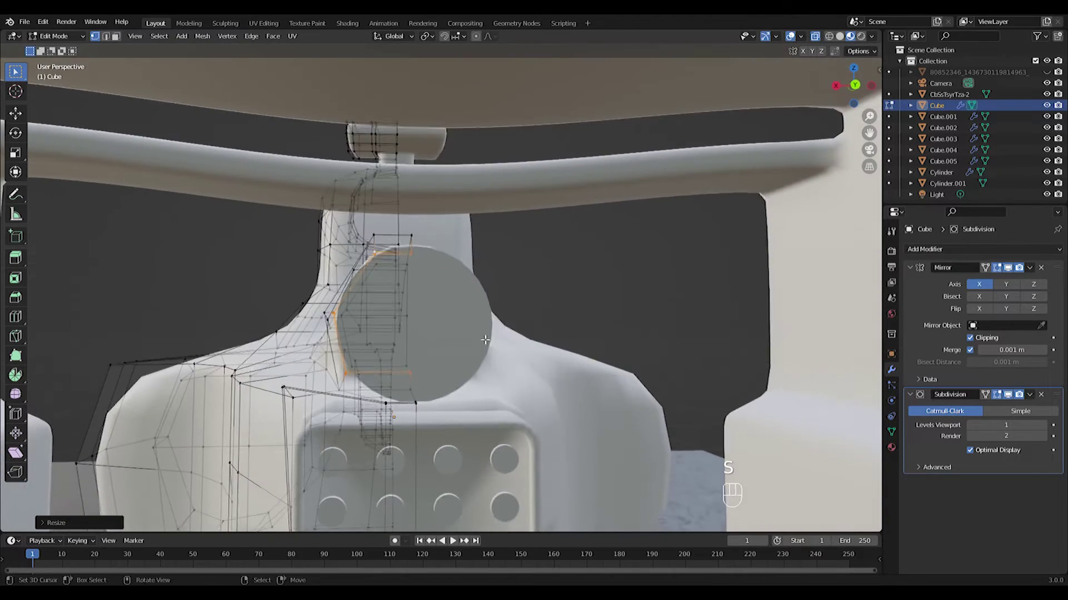
Step: Move the lower inner rim vertices in the back view to follow the underside of the cylinder's circle
{"action": "key", "text": "KP_1"}
{"action": "key", "text": "ctrl+KP_1"}
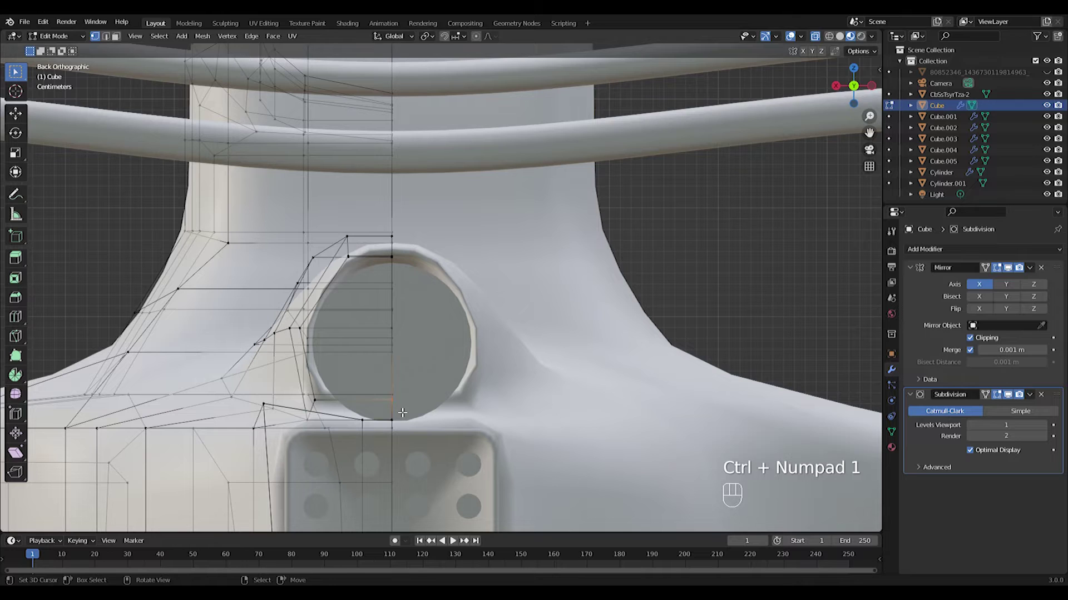
{"action": "key", "text": "g"}
{"action": "left_click", "coordinate": [409, 429]}
{"action": "key", "text": "g"}
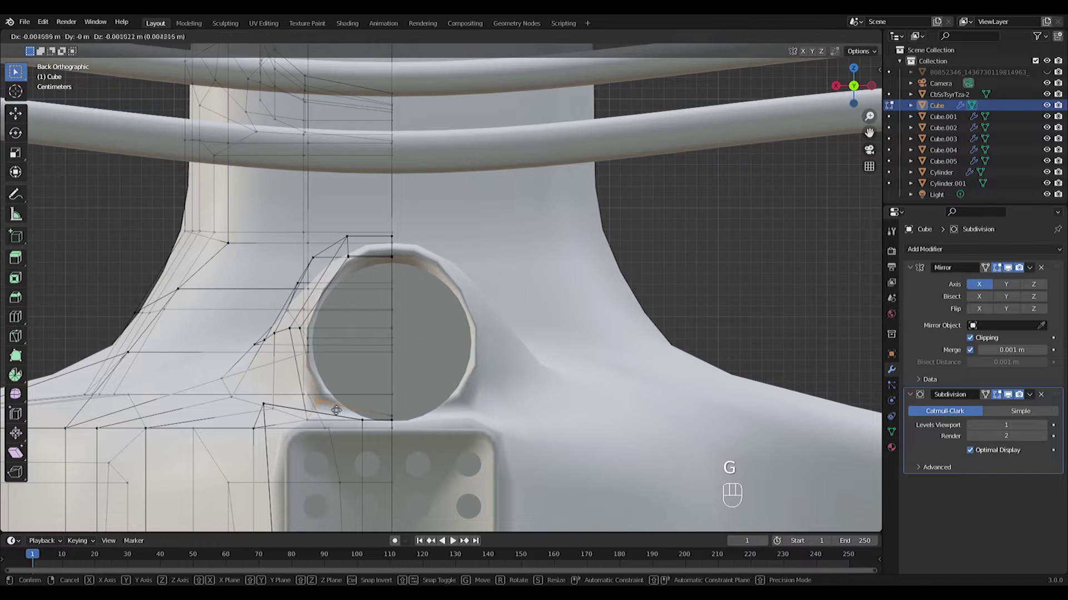
{"action": "left_click", "coordinate": [340, 411]}
Step: Lower the top inner rim vertices toward the cylinder and undo the last move
{"action": "left_click_drag", "start_coordinate": [341, 248], "coordinate": [405, 276]}
{"action": "key", "text": "g"}
{"action": "left_click", "coordinate": [407, 288]}
{"action": "key", "text": "g"}
{"action": "left_click", "coordinate": [406, 282]}
{"action": "key", "text": "ctrl+z"}
{"action": "middle_click_drag", "start_coordinate": [388, 229], "coordinate": [407, 260]}
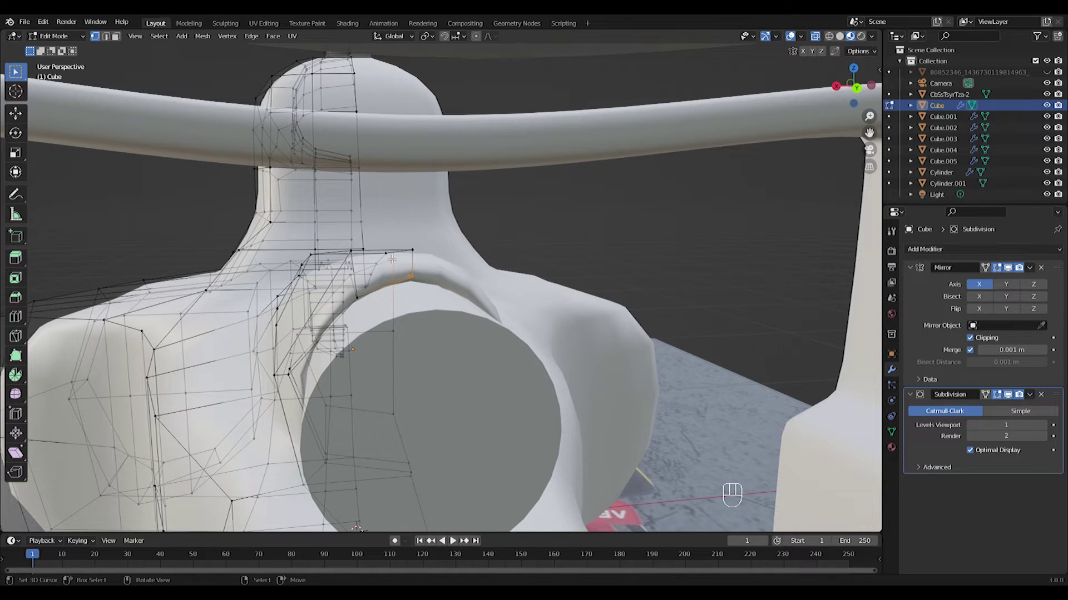
Step: Move the upper outer rim vertices in the back view to round the arch above the cylinder
{"action": "key", "text": "KP_3"}
{"action": "key", "text": "ctrl+KP_1"}
{"action": "key", "text": "g"}
{"action": "left_click", "coordinate": [346, 226]}
{"action": "left_click_drag", "start_coordinate": [341, 226], "coordinate": [362, 248]}
{"action": "key", "text": "g"}
{"action": "left_click", "coordinate": [364, 257]}
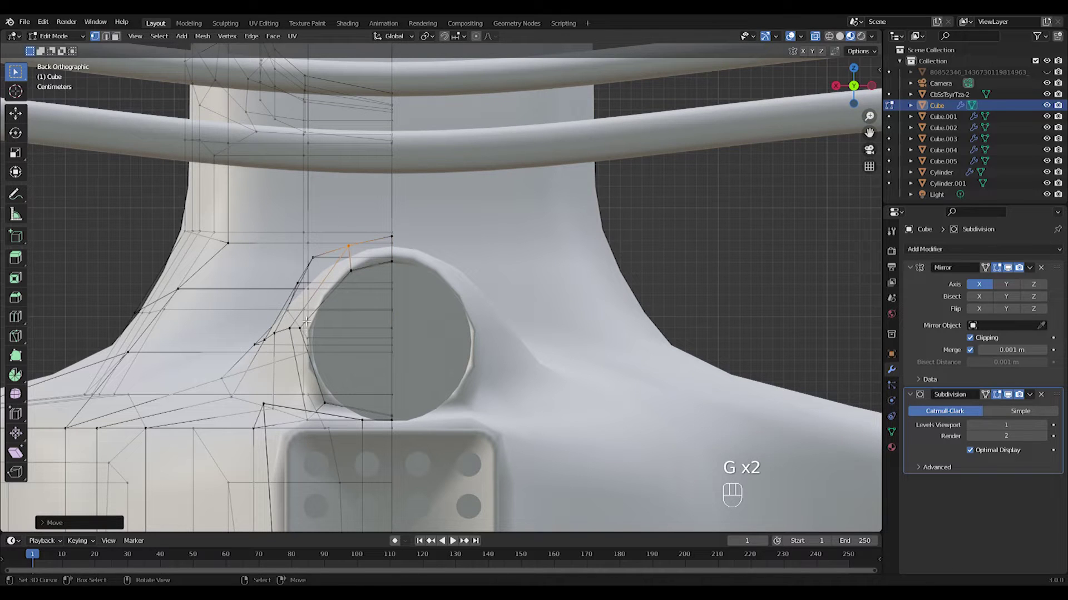
Step: Reposition the side and lower rim vertices so the opening follows the cylinder's circular outline
{"action": "key", "text": "g"}
{"action": "left_click_drag", "start_coordinate": [295, 337], "coordinate": [308, 339]}
{"action": "left_click", "coordinate": [287, 335]}
{"action": "key", "text": "g"}
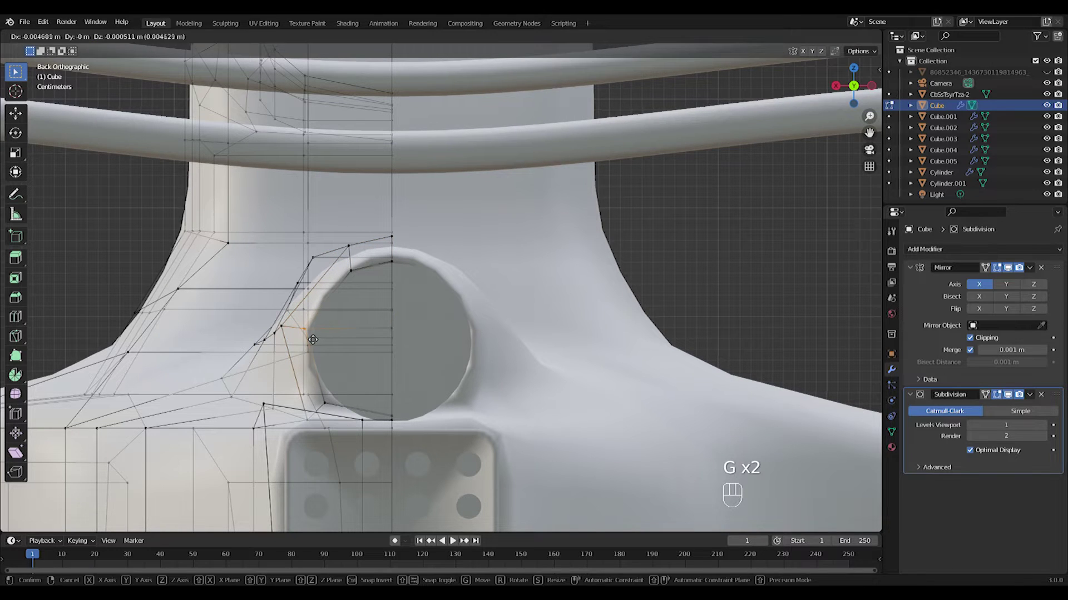
{"action": "left_click", "coordinate": [309, 339]}
{"action": "left_click_drag", "start_coordinate": [318, 393], "coordinate": [340, 413]}
{"action": "key", "text": "g"}
{"action": "left_click", "coordinate": [341, 410]}
Step: Leave mesh editing, select the exhaust cylinder and move it along the Y axis within its housing
{"action": "key", "text": "Tab"}
{"action": "middle_click_drag", "start_coordinate": [406, 362], "coordinate": [536, 383]}
{"action": "key", "text": "Tab"}
{"action": "key", "text": "Tab"}
{"action": "scroll", "coordinate": [460, 389], "scroll_direction": "down", "scroll_amount": 6}
{"action": "scroll", "coordinate": [522, 396], "scroll_direction": "down", "scroll_amount": 4}
{"action": "scroll", "coordinate": [520, 383], "scroll_direction": "up", "scroll_amount": 4}
{"action": "right_click", "coordinate": [502, 344]}
{"action": "key", "text": "g"}
{"action": "key", "text": "y"}
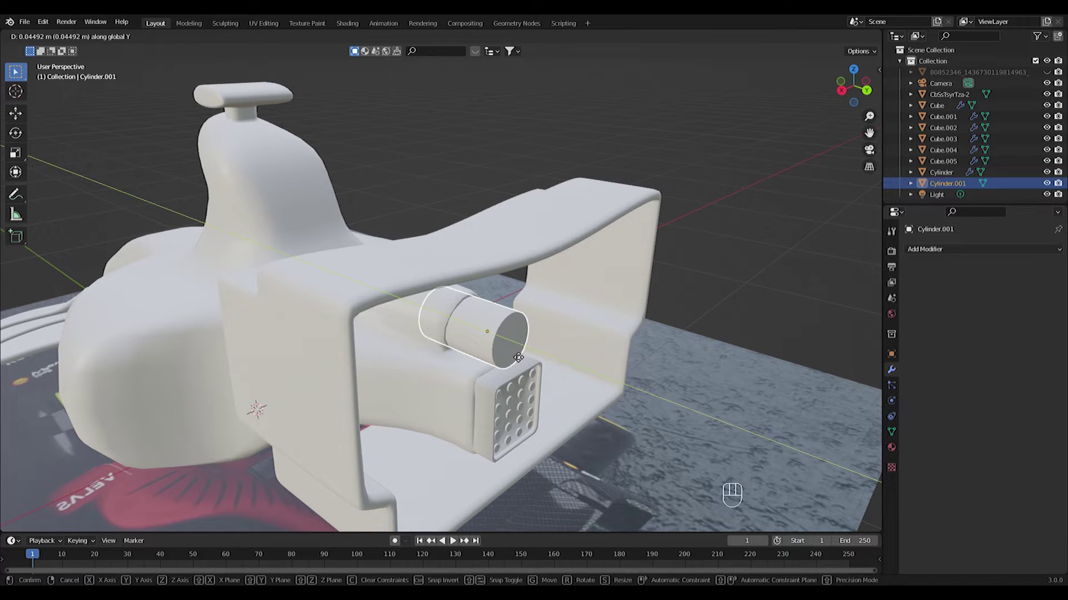
{"action": "left_click", "coordinate": [519, 359]}
Step: Extrude the exhaust cylinder's rear end face and scale it inward to form a thin rim
{"action": "middle_click_drag", "start_coordinate": [518, 359], "coordinate": [498, 354]}
{"action": "key", "text": "Tab"}
{"action": "scroll", "coordinate": [499, 345], "scroll_direction": "up", "scroll_amount": 2}
{"action": "key", "text": "a"}
{"action": "middle_click_drag", "start_coordinate": [501, 294], "coordinate": [544, 283]}
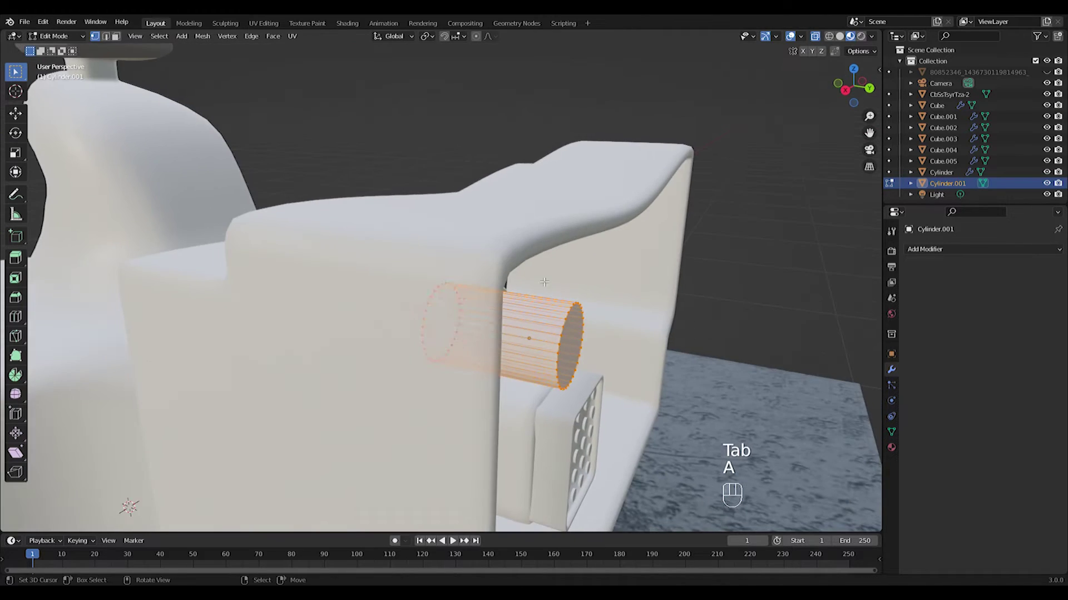
{"action": "key", "text": "KP_3"}
{"action": "key", "text": "KP_1"}
{"action": "key", "text": "e"}
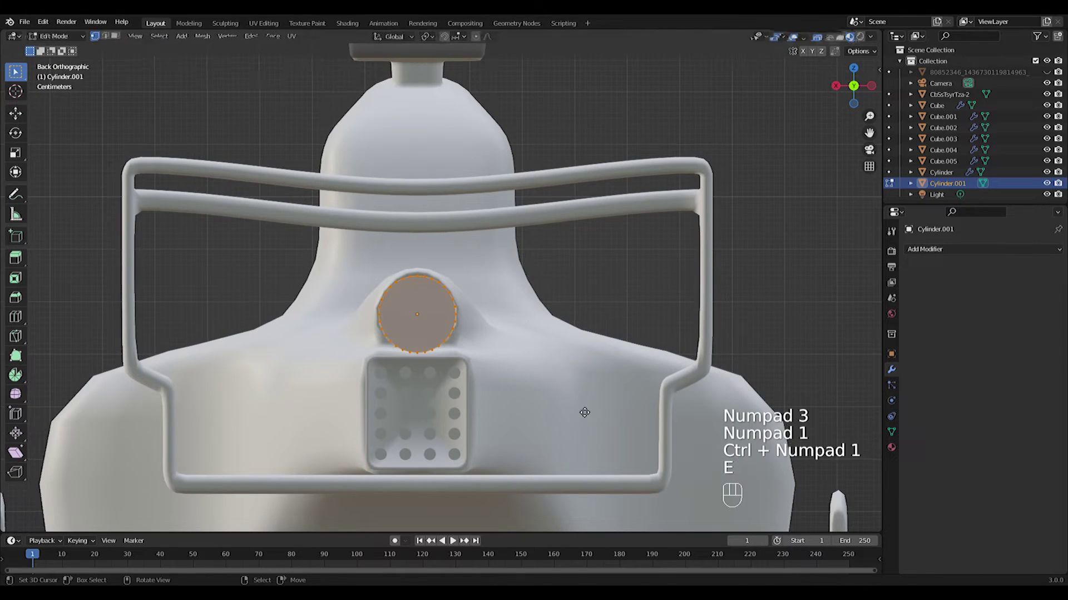
{"action": "key", "text": "s"}
{"action": "key", "text": "s"}
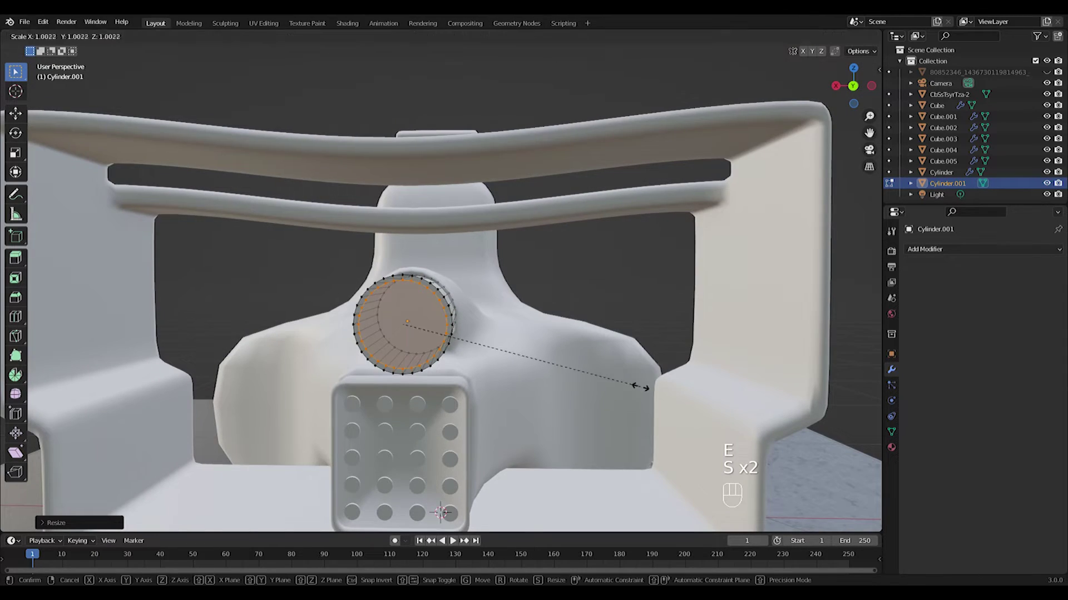
{"action": "left_click", "coordinate": [640, 386]}
{"action": "middle_click_drag", "start_coordinate": [640, 387], "coordinate": [565, 406]}
Step: Extrude the exhaust's inset end face to hollow out the pipe opening, then return to Object Mode
{"action": "key", "text": "e"}
{"action": "left_click", "coordinate": [649, 384]}
{"action": "key", "text": "Tab"}
Step: Deselect everything and save the file as Mini Car f1.blend
{"action": "middle_click_drag", "start_coordinate": [415, 371], "coordinate": [209, 396]}
{"action": "scroll", "coordinate": [524, 367], "scroll_direction": "down", "scroll_amount": 5}
{"action": "key", "text": "a"}
{"action": "key", "text": "a"}
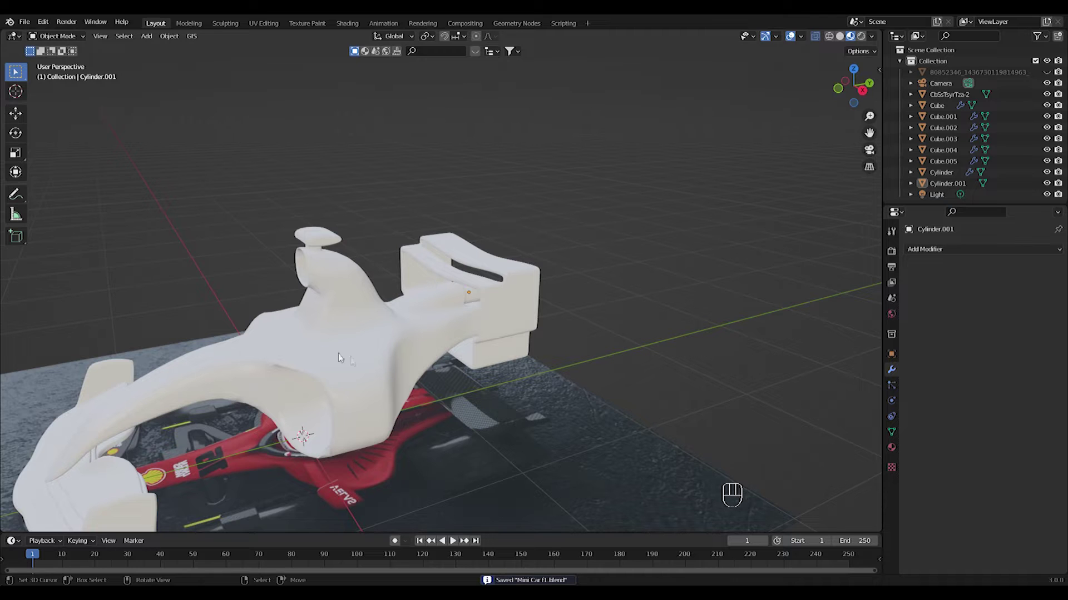
{"action": "middle_click_drag", "start_coordinate": [508, 398], "coordinate": [534, 382]}
Step: Unhide the side reference photo and show the car in the right orthographic view
{"action": "key", "text": "KP_1"}
{"action": "key", "text": "KP_3"}
{"action": "middle_click_drag", "start_coordinate": [282, 383], "coordinate": [419, 381], "text": "shift"}
{"action": "key", "text": "shift+a"}
{"action": "mouse_move", "coordinate": [437, 312]}
{"action": "key", "text": "alt+h"}
{"action": "scroll", "coordinate": [444, 340], "scroll_direction": "up", "scroll_amount": 3}
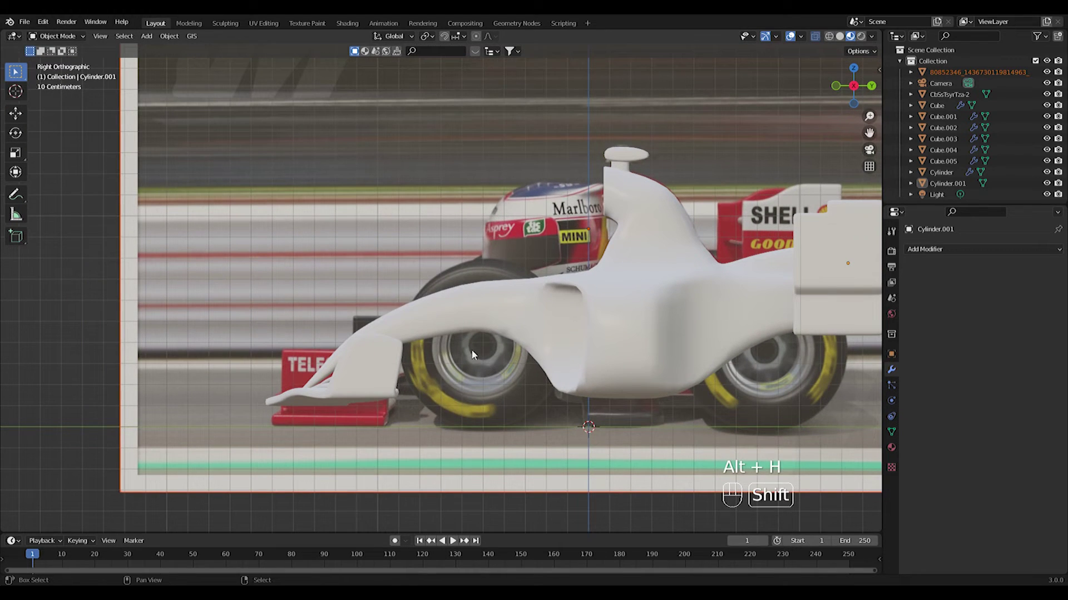
Step: Add a cylinder mesh, rotate it 90 degrees about Y, scale it down and place it over the front wheel
{"action": "key", "text": "shift+a"}
{"action": "mouse_move", "coordinate": [444, 345]}
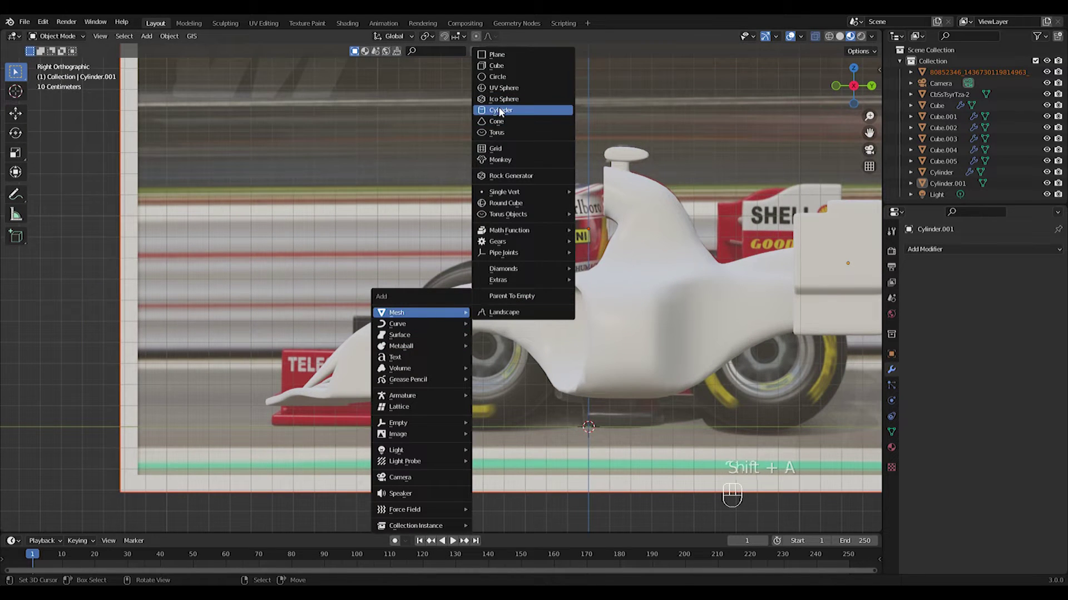
{"action": "left_click", "coordinate": [499, 111]}
{"action": "type", "text": "ry90"}
{"action": "key", "text": "Return"}
{"action": "key", "text": "s"}
{"action": "left_click", "coordinate": [621, 383]}
{"action": "key", "text": "g"}
{"action": "left_click", "coordinate": [505, 312]}
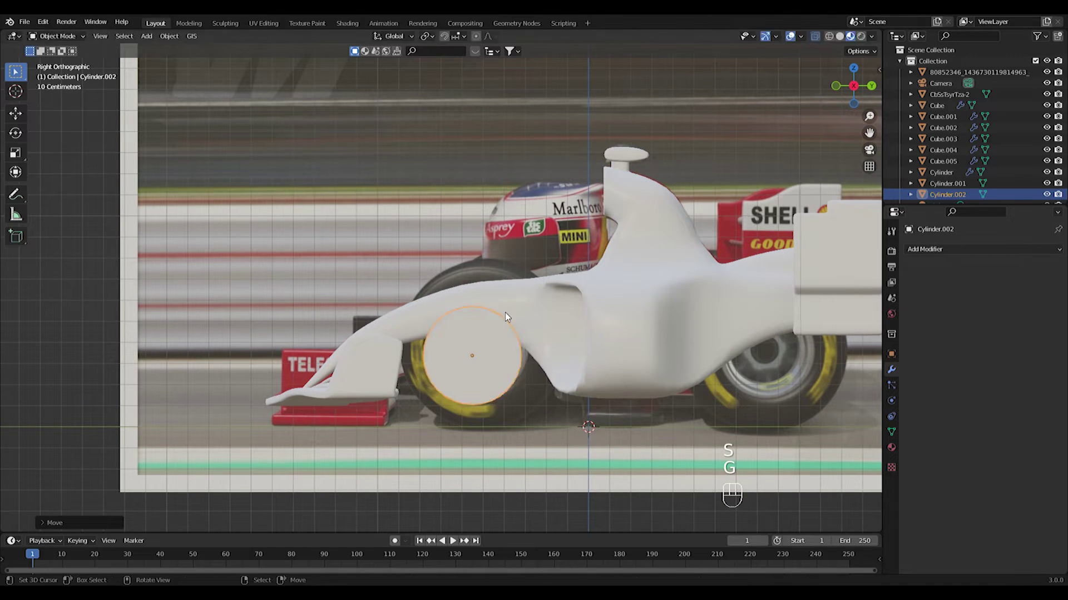
Step: Scale and shift the wheel cylinder in the side view to match the front tyre in the photo
{"action": "key", "text": "s"}
{"action": "left_click", "coordinate": [536, 301]}
{"action": "key", "text": "g"}
{"action": "left_click", "coordinate": [547, 295]}
{"action": "key", "text": "s"}
{"action": "left_click", "coordinate": [559, 292]}
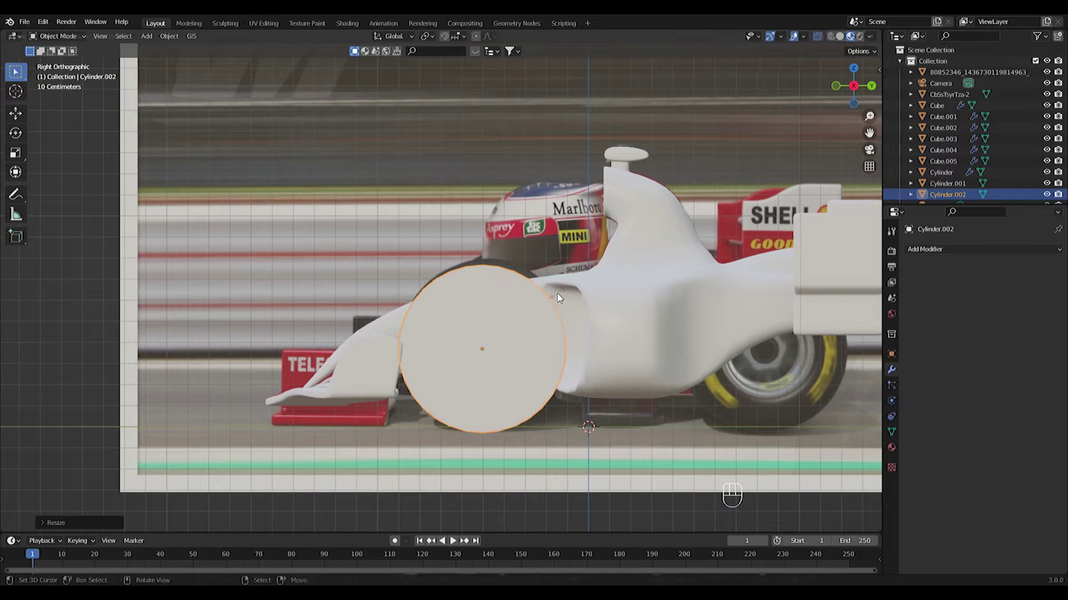
Step: Add a Mirror modifier to the wheel cylinder
{"action": "key", "text": "KP_7"}
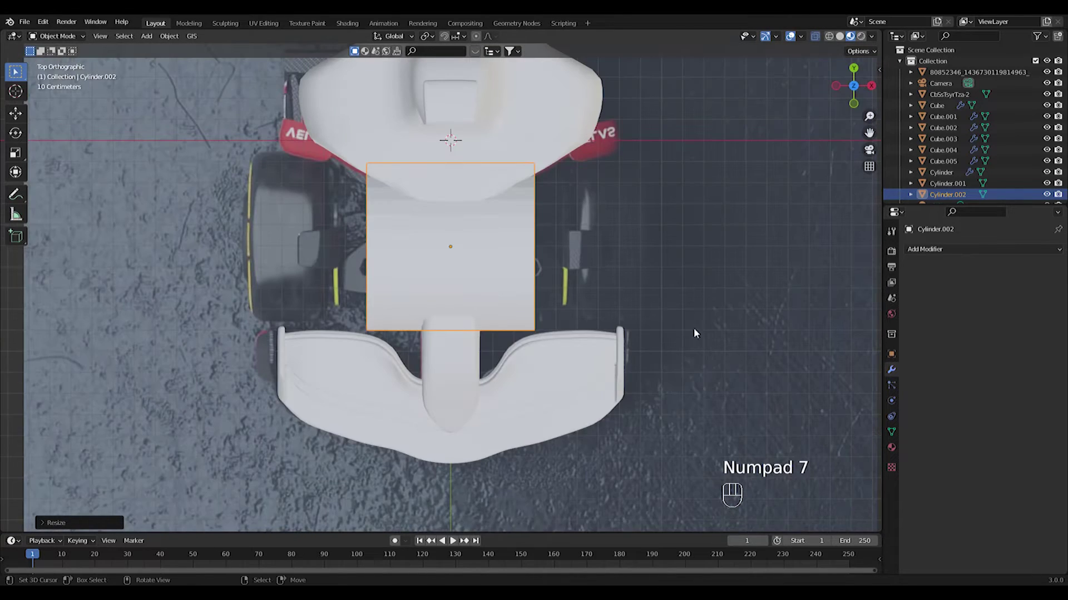
{"action": "middle_click_drag", "start_coordinate": [694, 329], "coordinate": [708, 421], "text": "shift"}
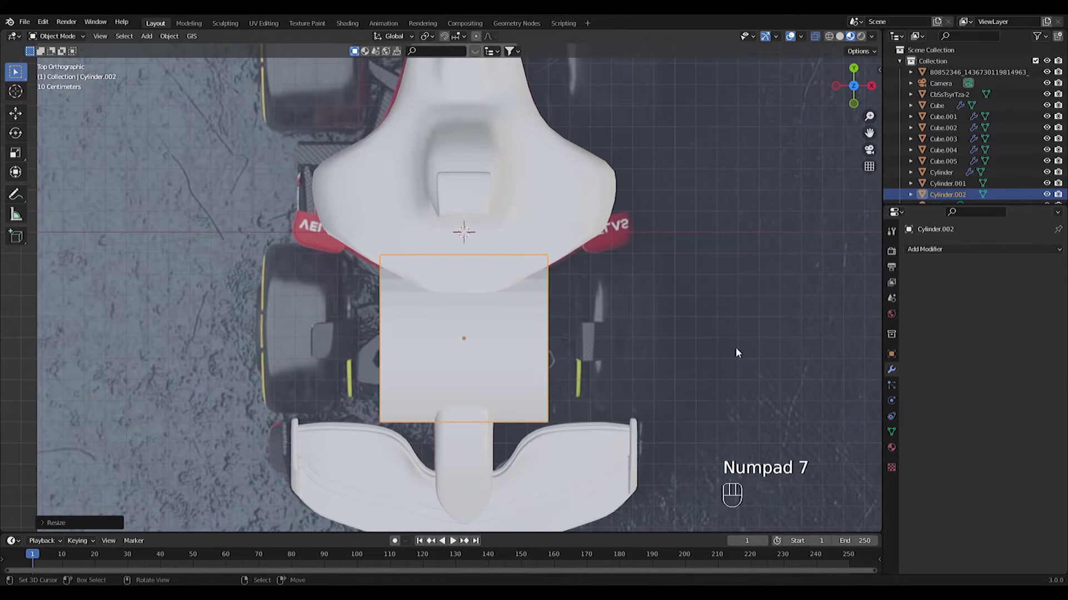
{"action": "left_click", "coordinate": [940, 249]}
{"action": "left_click", "coordinate": [834, 378]}
{"action": "key", "text": "a"}
Step: Move the wheel mesh along X onto the reference's front tyre and scale its width along X to about 0.5
{"action": "key", "text": "Tab"}
{"action": "key", "text": "a"}
{"action": "key", "text": "g"}
{"action": "key", "text": "x"}
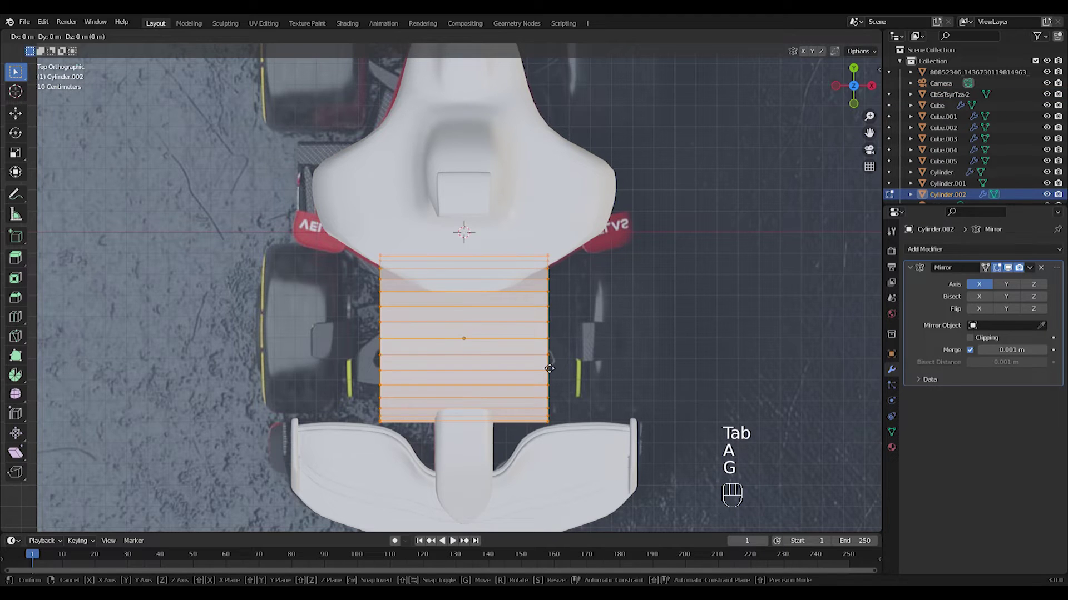
{"action": "left_click", "coordinate": [375, 368]}
{"action": "key", "text": "s"}
{"action": "key", "text": "x"}
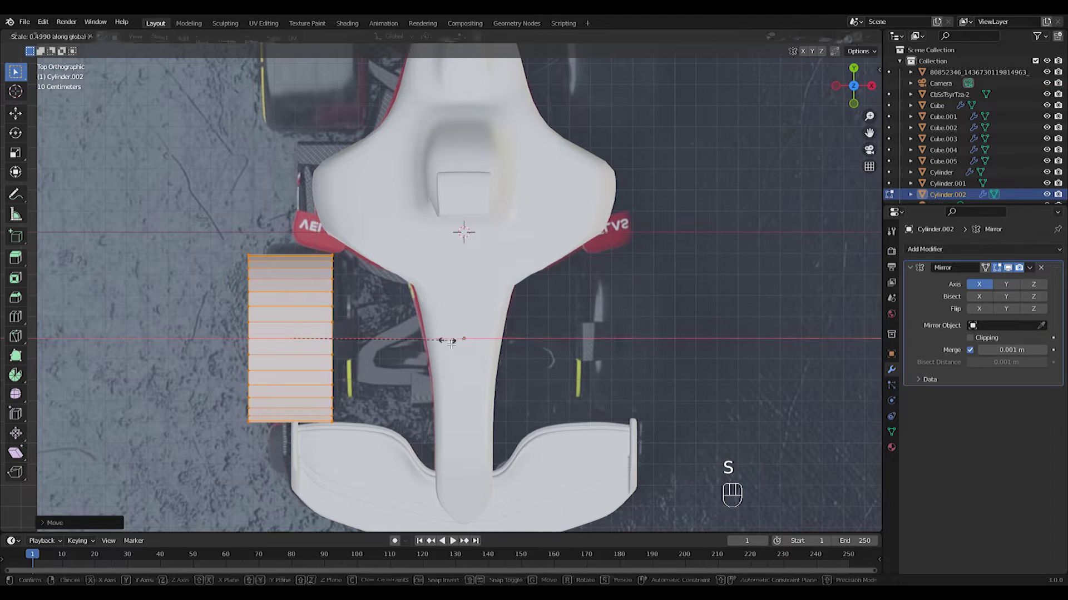
{"action": "left_click", "coordinate": [445, 340]}
Step: Set the wheel's mirror axis to Z and move the mesh along X to line up with the reference tyre
{"action": "middle_click_drag", "start_coordinate": [377, 350], "coordinate": [400, 352], "text": "shift"}
{"action": "left_click", "coordinate": [982, 287]}
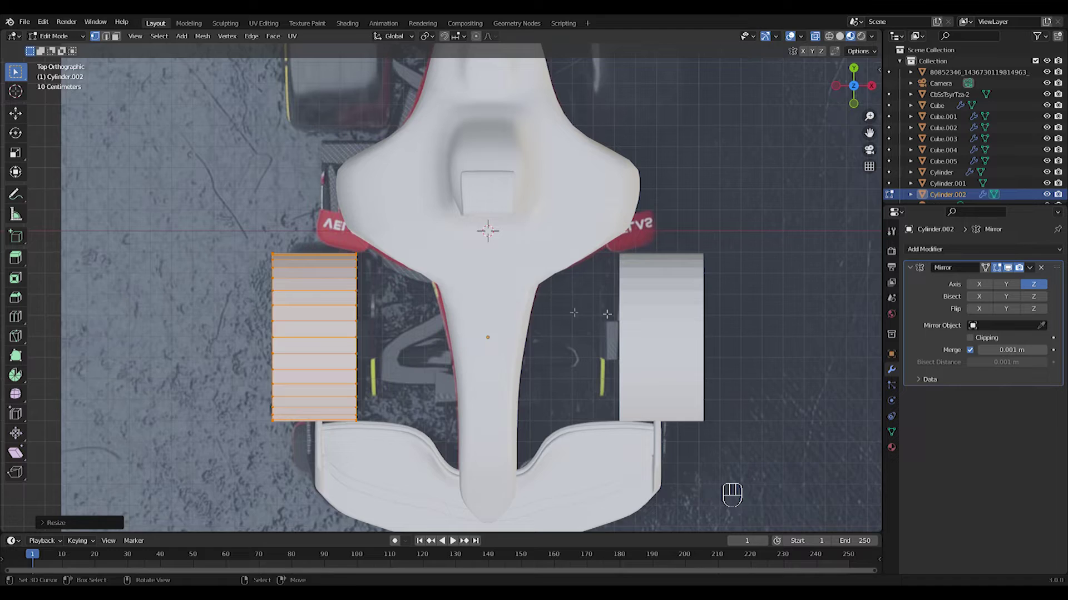
{"action": "middle_click_drag", "start_coordinate": [489, 334], "coordinate": [568, 331], "text": "shift"}
{"action": "key", "text": "g"}
{"action": "key", "text": "x"}
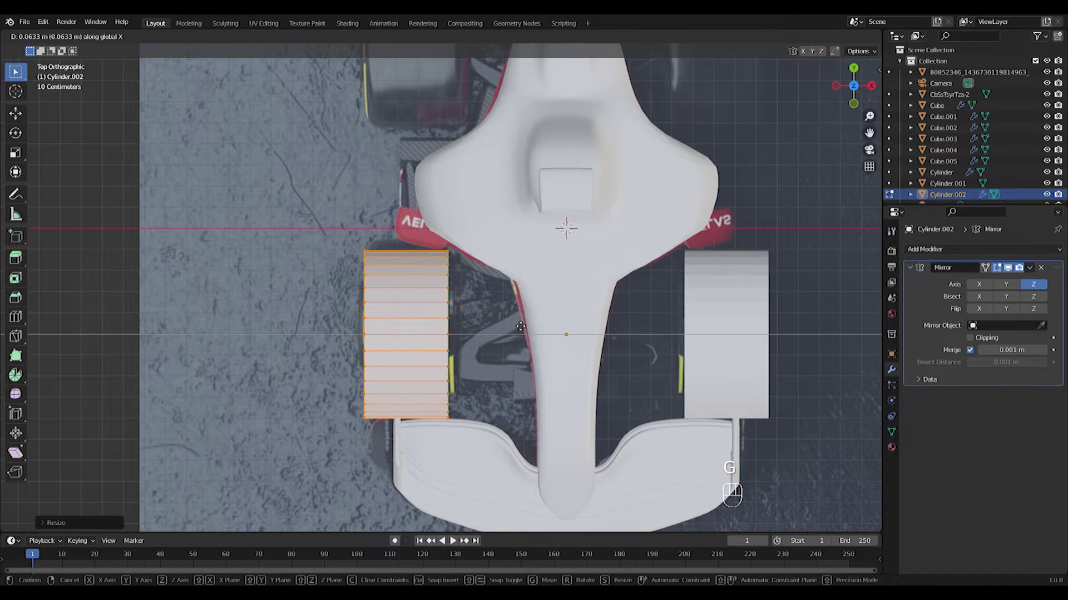
{"action": "left_click", "coordinate": [519, 326]}
Step: Scale the wheel mesh slightly in the top view to fit the reference tyre
{"action": "middle_click_drag", "start_coordinate": [478, 342], "coordinate": [533, 344], "text": "shift"}
{"action": "scroll", "coordinate": [601, 316], "scroll_direction": "up", "scroll_amount": 1}
{"action": "key", "text": "s"}
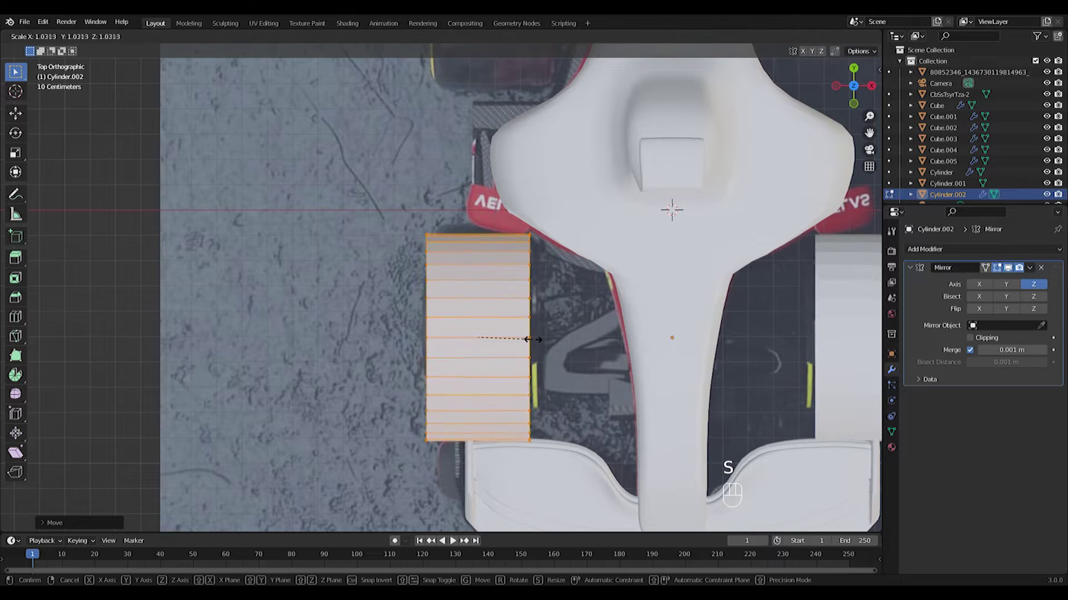
{"action": "left_click", "coordinate": [541, 344]}
Step: Try to add a loop cut around the middle of the wheel's tread
{"action": "left_click", "coordinate": [479, 233]}
{"action": "key", "text": "s"}
{"action": "left_click", "coordinate": [545, 230], "text": "ctrl"}
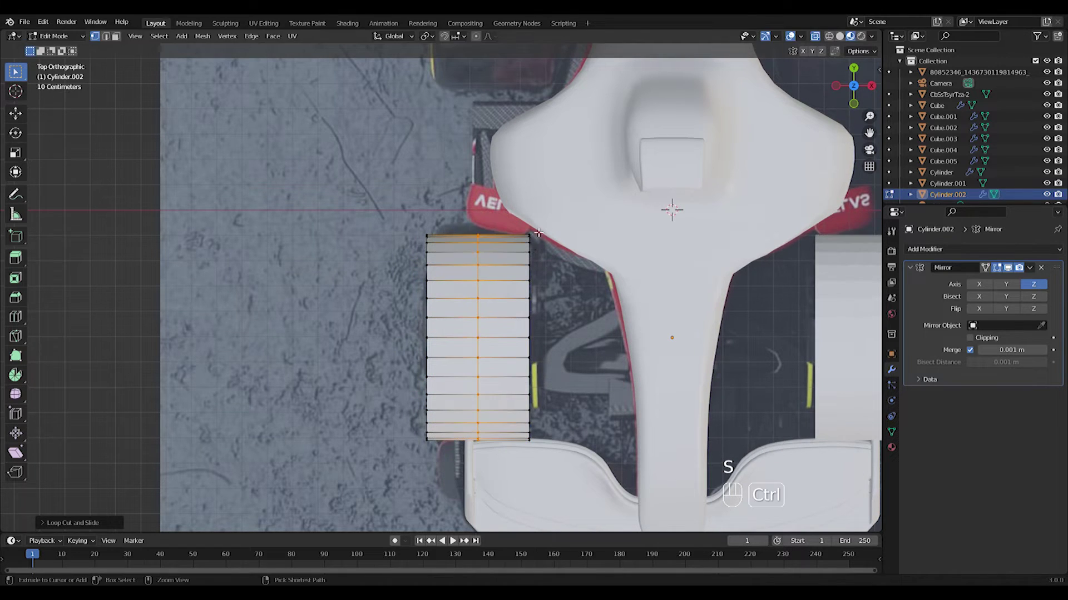
{"action": "key", "text": "ctrl+z"}
Step: Select the wheel's two outer rim edge loops and bevel them to round the tyre shoulders
{"action": "left_click_drag", "start_coordinate": [384, 213], "coordinate": [453, 482]}
{"action": "left_click_drag", "start_coordinate": [572, 222], "coordinate": [503, 457], "text": "shift"}
{"action": "middle_click_drag", "start_coordinate": [512, 428], "coordinate": [529, 392]}
{"action": "key", "text": "KP_7"}
{"action": "key", "text": "ctrl+b"}
{"action": "left_click", "coordinate": [647, 425]}
Step: Scale the whole wheel mesh up to about 1.08 and reposition it over the reference tyre
{"action": "key", "text": "Tab"}
{"action": "key", "text": "s"}
{"action": "key", "text": "Tab"}
{"action": "key", "text": "s"}
{"action": "key", "text": "a"}
{"action": "key", "text": "s"}
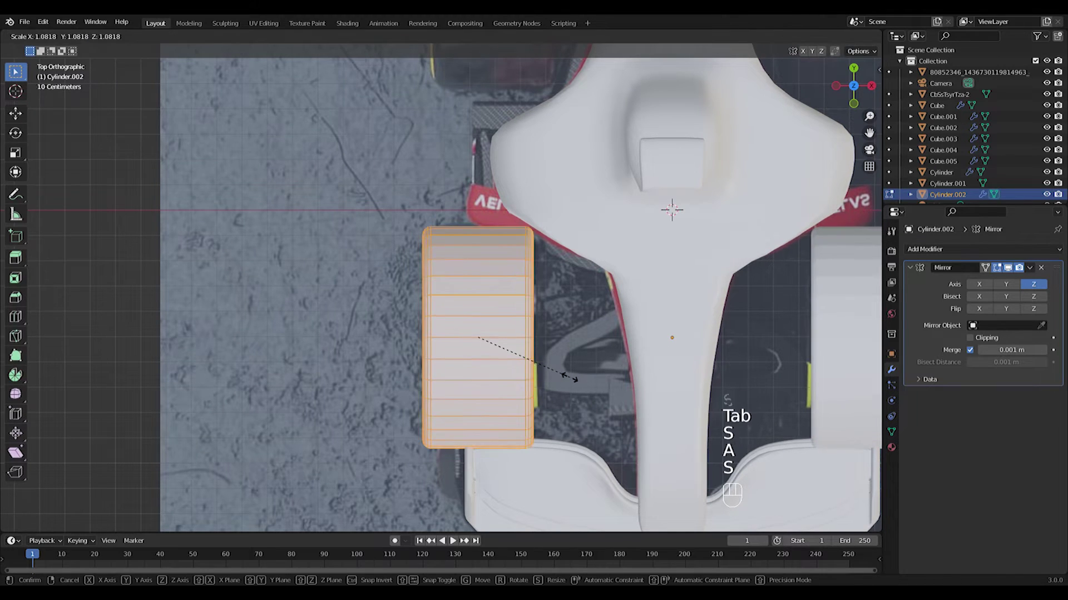
{"action": "left_click", "coordinate": [567, 379]}
{"action": "key", "text": "g"}
{"action": "left_click", "coordinate": [572, 374]}
Step: Extrude the wheel's outer side face and scale it inward to about 0.74 to outline the wheel rim
{"action": "middle_click_drag", "start_coordinate": [439, 403], "coordinate": [462, 377]}
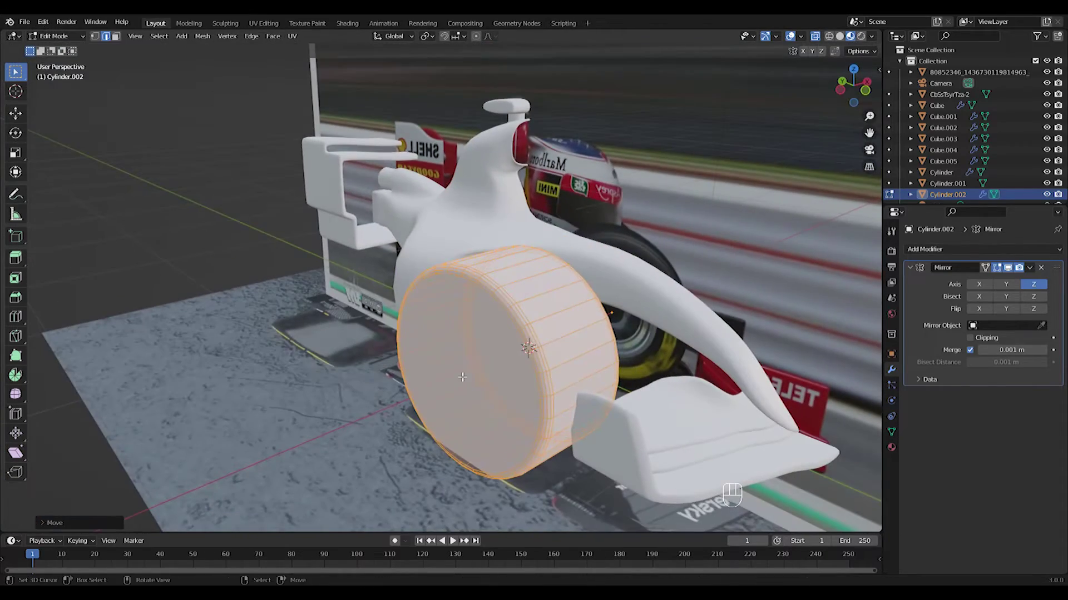
{"action": "right_click", "coordinate": [467, 379]}
{"action": "key", "text": "ctrl+KP_1"}
{"action": "key", "text": "ctrl+KP_3"}
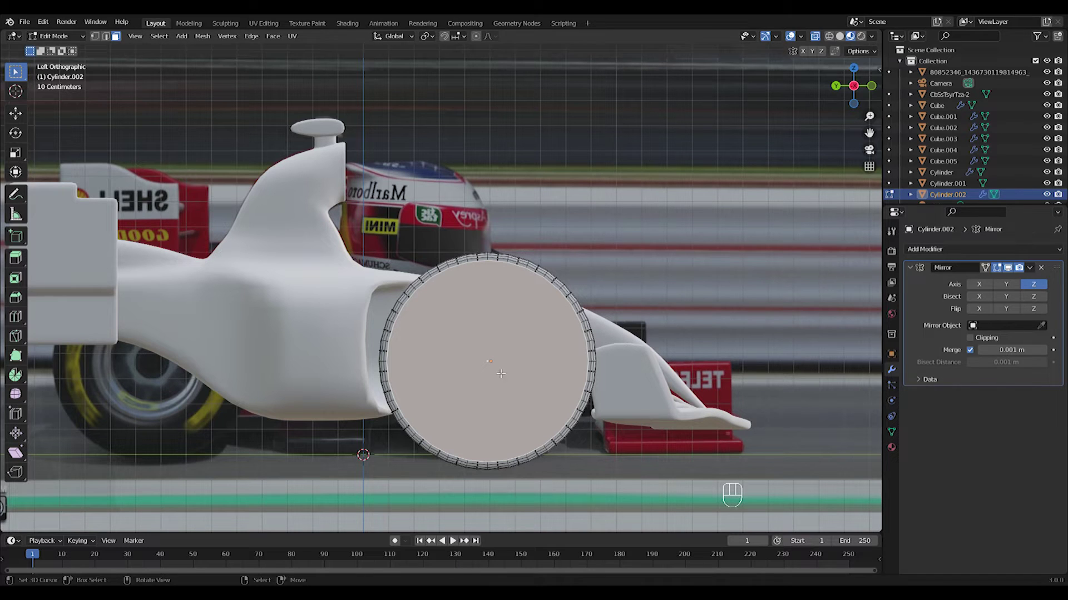
{"action": "scroll", "coordinate": [500, 374], "scroll_direction": "up", "scroll_amount": 2}
{"action": "scroll", "coordinate": [523, 354], "scroll_direction": "up", "scroll_amount": 1, "text": "shift"}
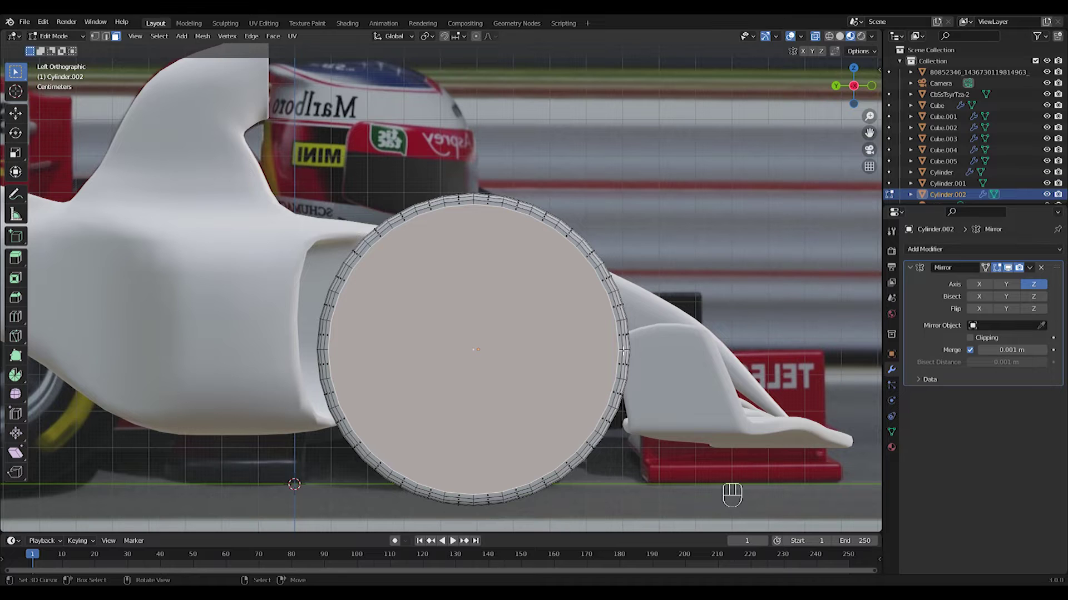
{"action": "key", "text": "e"}
{"action": "key", "text": "s"}
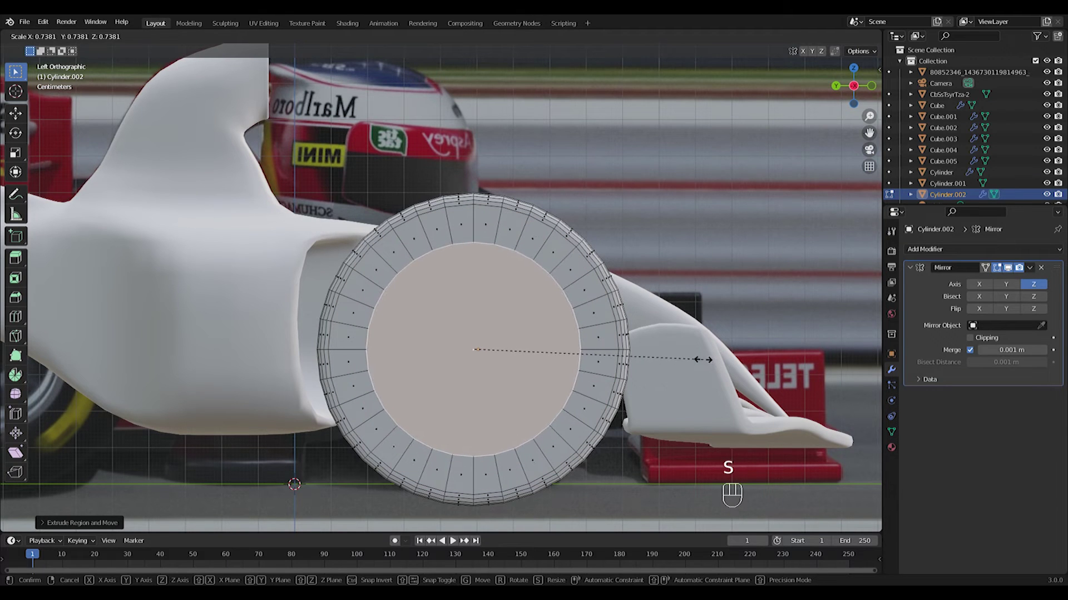
{"action": "left_click", "coordinate": [701, 360]}
Step: Add a loop cut around the tyre's outer sidewall and move it along X to bulge the sidewall
{"action": "middle_click_drag", "start_coordinate": [701, 360], "coordinate": [459, 328]}
{"action": "key", "text": "ctrl+r"}
{"action": "double_click", "coordinate": [453, 241]}
{"action": "key", "text": "g"}
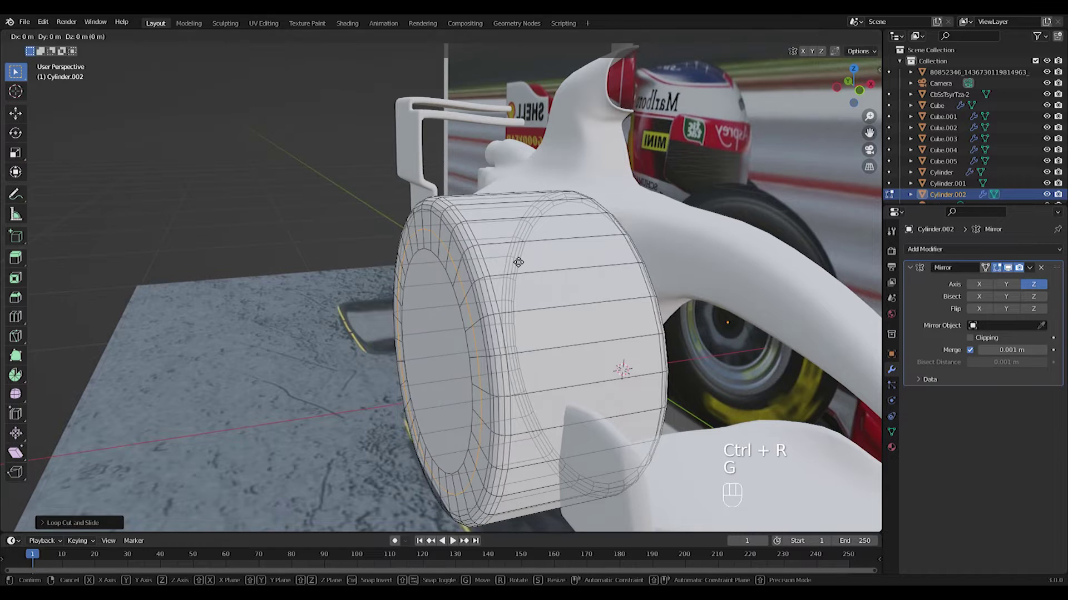
{"action": "key", "text": "x"}
{"action": "left_click", "coordinate": [507, 266]}
Step: Try a four-segment bevel on the tyre's outer sidewall loop and shift the beveled loops slightly along X
{"action": "key", "text": "ctrl+g"}
{"action": "left_click", "coordinate": [476, 241]}
{"action": "key", "text": "ctrl+b"}
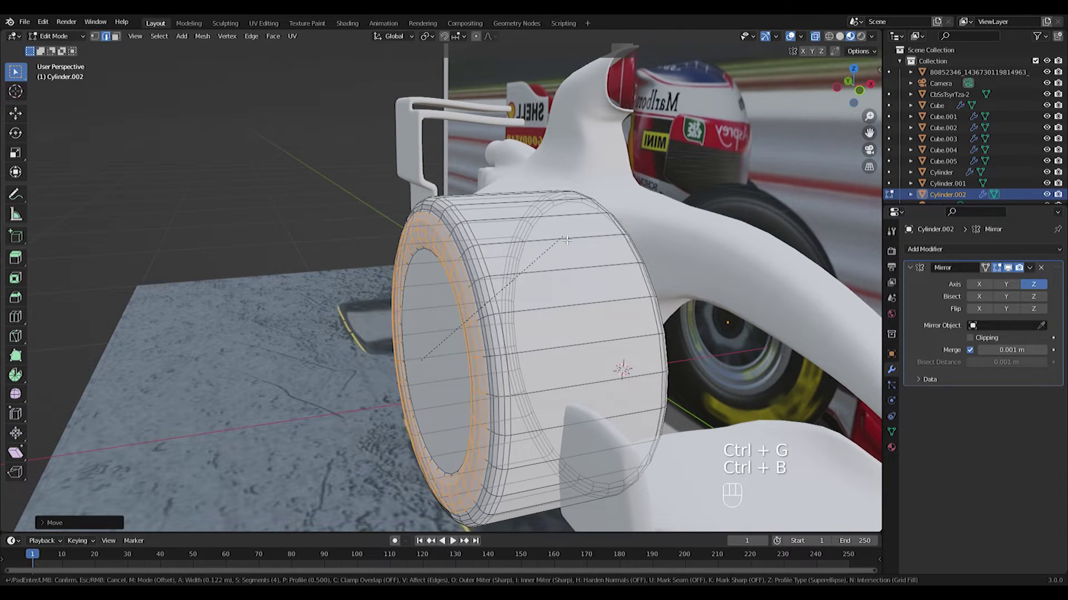
{"action": "left_click", "coordinate": [568, 240]}
{"action": "key", "text": "g"}
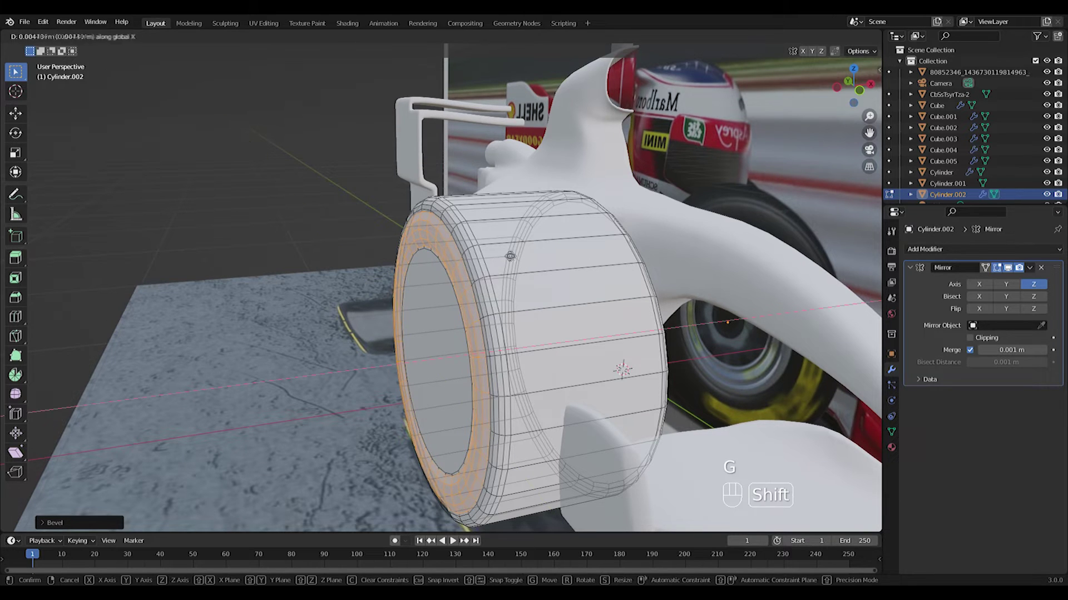
{"action": "left_click", "coordinate": [525, 255]}
{"action": "scroll", "coordinate": [477, 190], "scroll_direction": "up", "scroll_amount": 3}
{"action": "key", "text": "a"}
{"action": "key", "text": "a"}
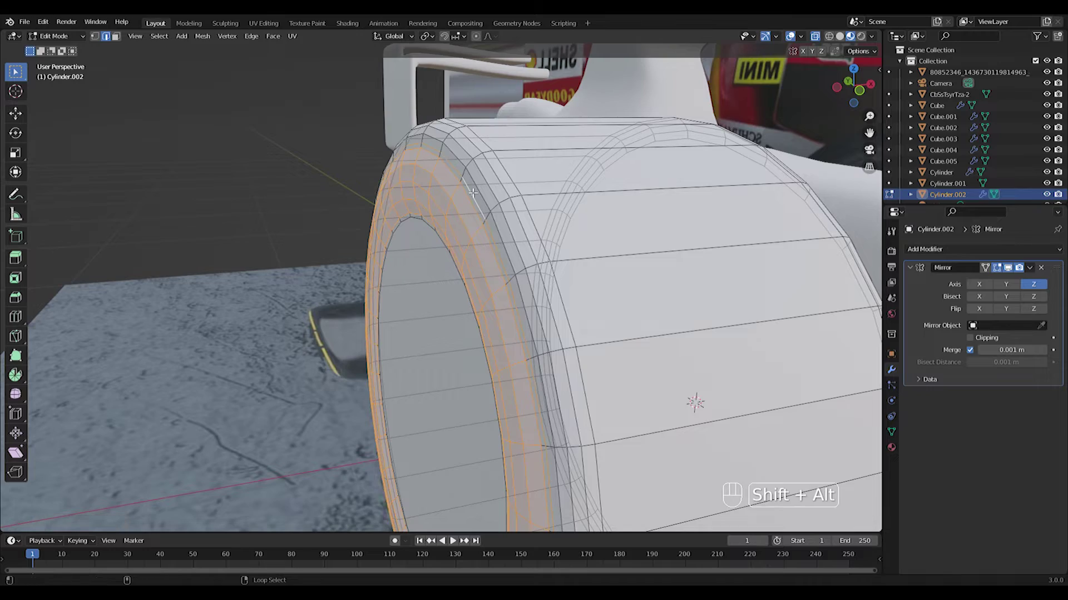
{"action": "middle_click_drag", "start_coordinate": [473, 194], "coordinate": [473, 262]}
{"action": "key", "text": "Tab"}
{"action": "scroll", "coordinate": [456, 195], "scroll_direction": "down", "scroll_amount": 4}
Step: Undo the recent sidewall bevel and move operations
{"action": "key", "text": "ctrl+z"}
{"action": "key", "text": "ctrl+z"}
{"action": "key", "text": "ctrl+z"}
{"action": "key", "text": "ctrl+z"}
{"action": "key", "text": "ctrl+z"}
{"action": "key", "text": "ctrl+z"}
{"action": "key", "text": "ctrl+z"}
Step: Move the outer sidewall loop about -0.015 m along X and bevel it to round the sidewall
{"action": "key", "text": "g"}
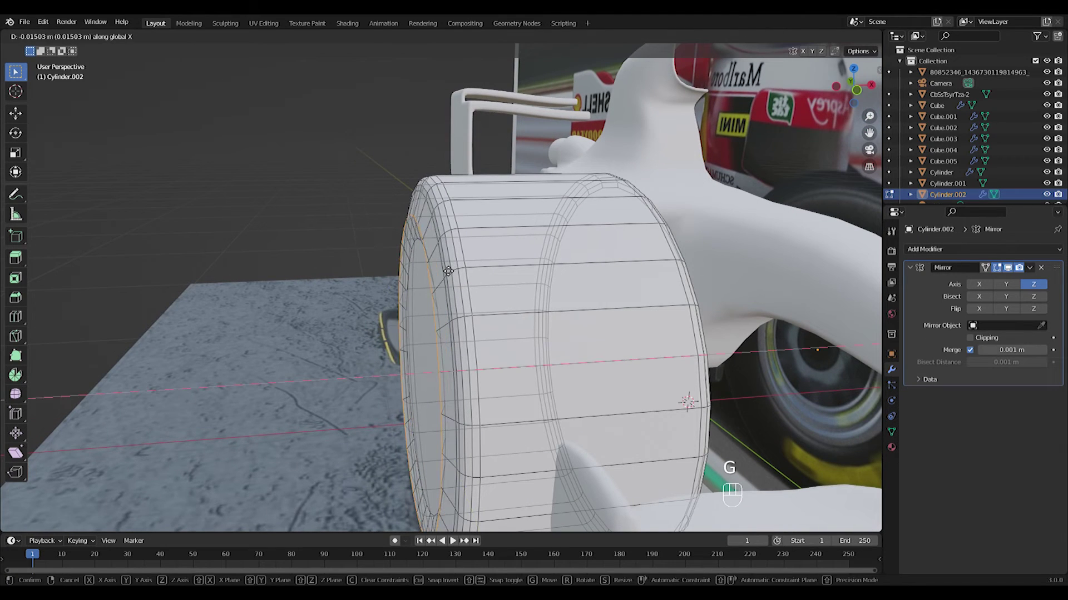
{"action": "left_click", "coordinate": [448, 271]}
{"action": "key", "text": "ctrl+b"}
{"action": "key", "text": "Tab"}
{"action": "mouse_move", "coordinate": [467, 270]}
{"action": "middle_mouse_down"}
{"action": "mouse_move", "coordinate": [553, 250]}
{"action": "mouse_move", "coordinate": [475, 251]}
{"action": "middle_mouse_up"}
Step: Select an edge loop on the rounded sidewall near the tyre shoulder and move it to refine the bulge
{"action": "key", "text": "Tab"}
{"action": "key", "text": "a"}
{"action": "key", "text": "a"}
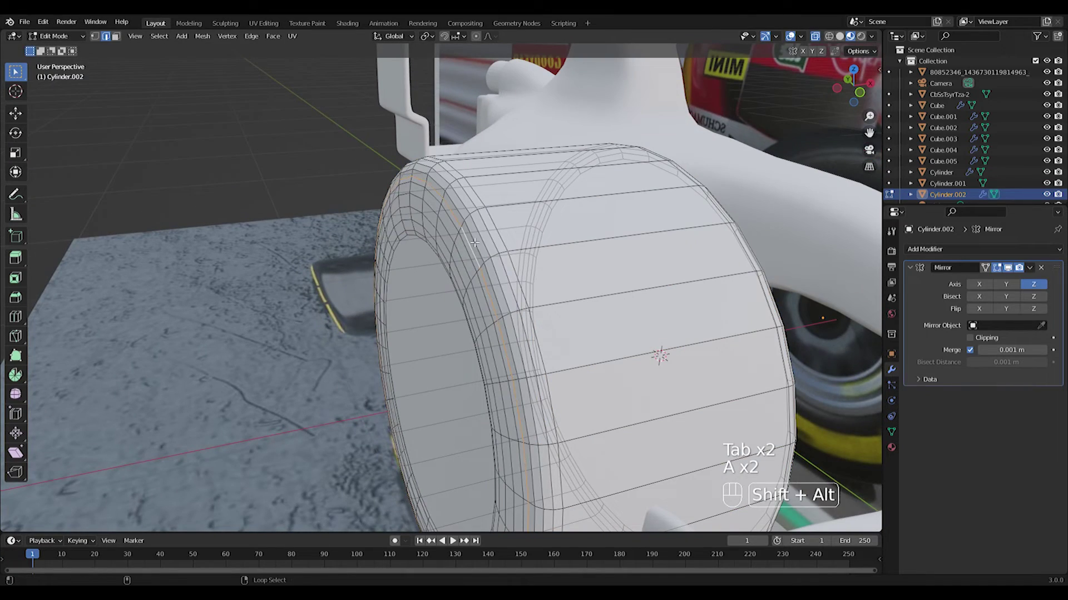
{"action": "key", "text": "g"}
{"action": "key", "text": "y"}
{"action": "left_click", "coordinate": [474, 243]}
{"action": "key", "text": "Tab"}
{"action": "middle_click_drag", "start_coordinate": [469, 238], "coordinate": [564, 309]}
Step: Extrude the wheel's inner rim loop, scale it inward to about 0.97 and offset the new ring in depth
{"action": "key", "text": "KP_1"}
{"action": "key", "text": "ctrl+KP_3"}
{"action": "key", "text": "Tab"}
{"action": "key", "text": "a"}
{"action": "key", "text": "a"}
{"action": "left_click", "coordinate": [451, 238], "text": "alt+shift"}
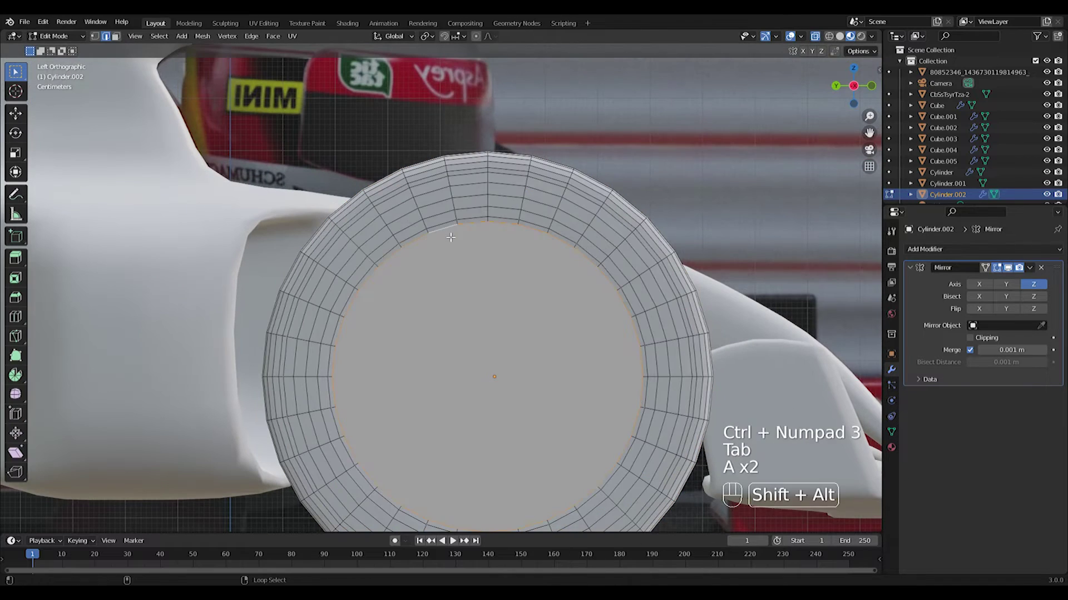
{"action": "left_click", "coordinate": [580, 269]}
{"action": "key", "text": "s"}
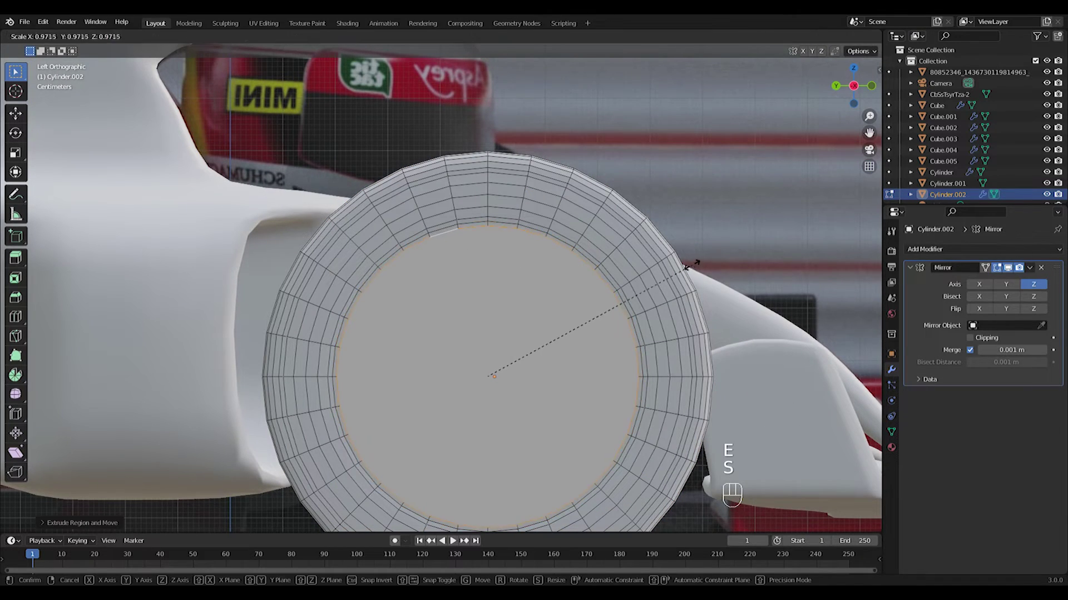
{"action": "left_click", "coordinate": [695, 268]}
{"action": "middle_click_drag", "start_coordinate": [695, 268], "coordinate": [639, 328]}
{"action": "key", "text": "g"}
{"action": "middle_click", "coordinate": [642, 336]}
{"action": "left_click", "coordinate": [643, 334]}
Step: Extrude the rim ring two more times, scaling it slightly inward and offsetting it to form a rim lip
{"action": "key", "text": "e"}
{"action": "key", "text": "s"}
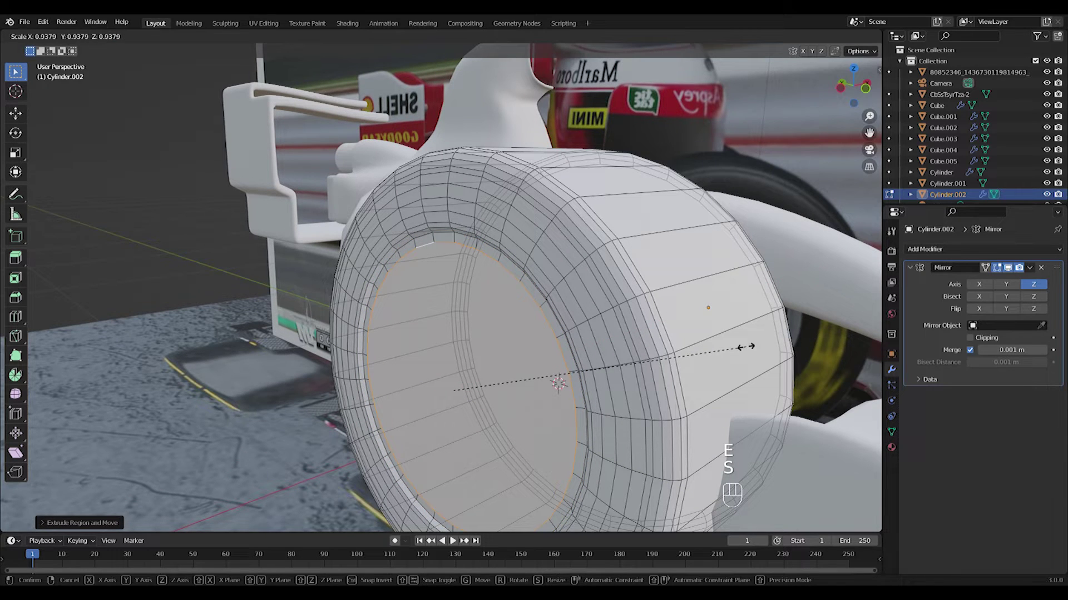
{"action": "left_click", "coordinate": [745, 347]}
{"action": "key", "text": "g"}
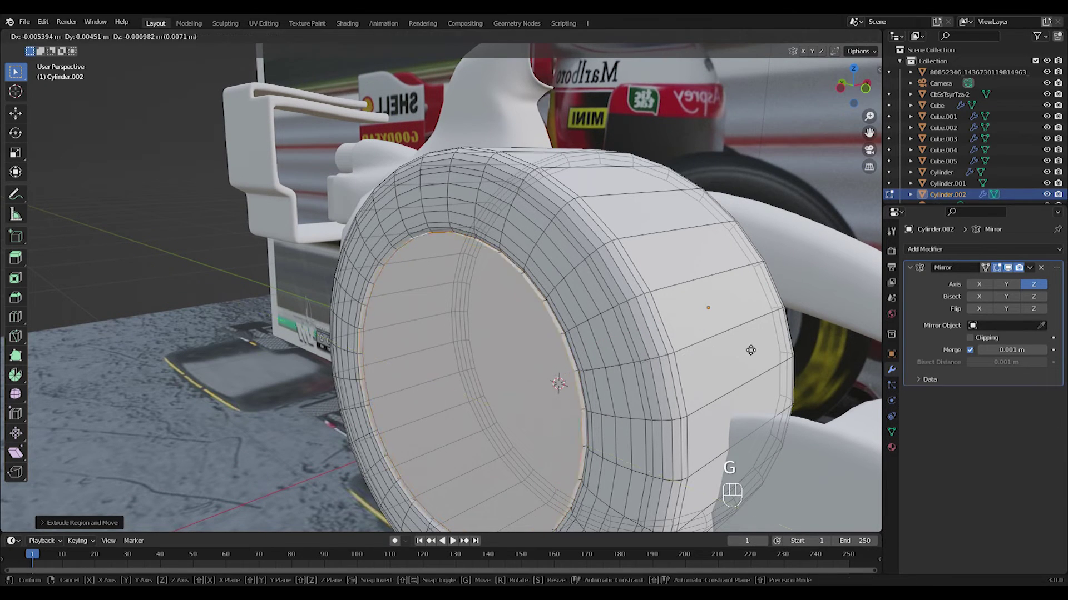
{"action": "left_click", "coordinate": [743, 347]}
{"action": "middle_click_drag", "start_coordinate": [743, 348], "coordinate": [661, 328]}
{"action": "key", "text": "e"}
{"action": "key", "text": "s"}
{"action": "left_click", "coordinate": [705, 331]}
Step: Add a loop cut around the rim lip, move it about -0.007 m along X and bevel it with three segments
{"action": "scroll", "coordinate": [662, 328], "scroll_direction": "up", "scroll_amount": 2}
{"action": "middle_click_drag", "start_coordinate": [612, 312], "coordinate": [667, 295], "text": "shift"}
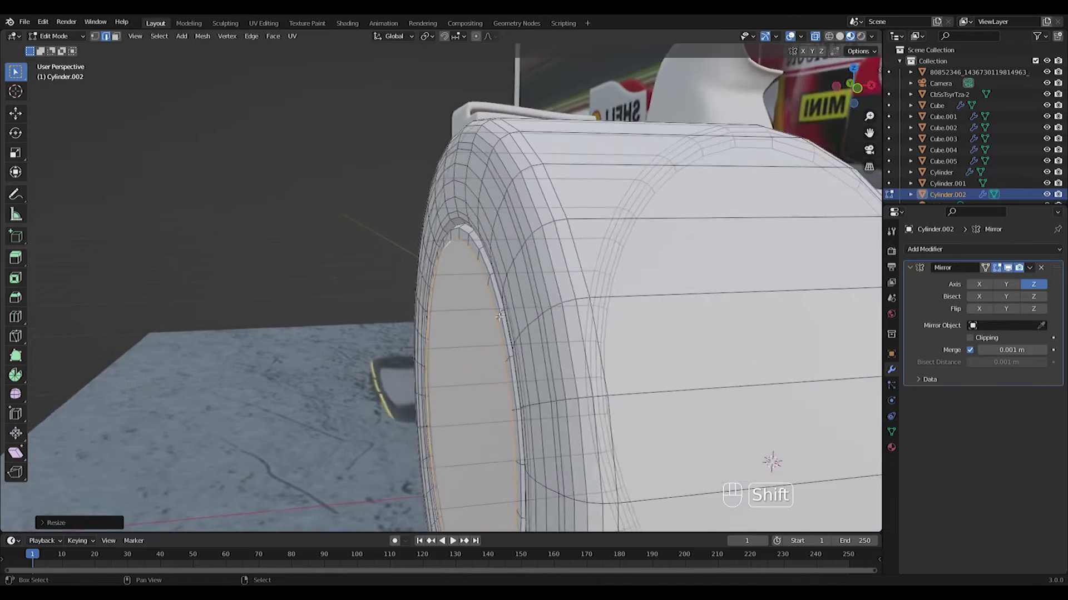
{"action": "scroll", "coordinate": [556, 267], "scroll_direction": "up", "scroll_amount": 2}
{"action": "key", "text": "ctrl+r"}
{"action": "double_click", "coordinate": [503, 237]}
{"action": "key", "text": "g"}
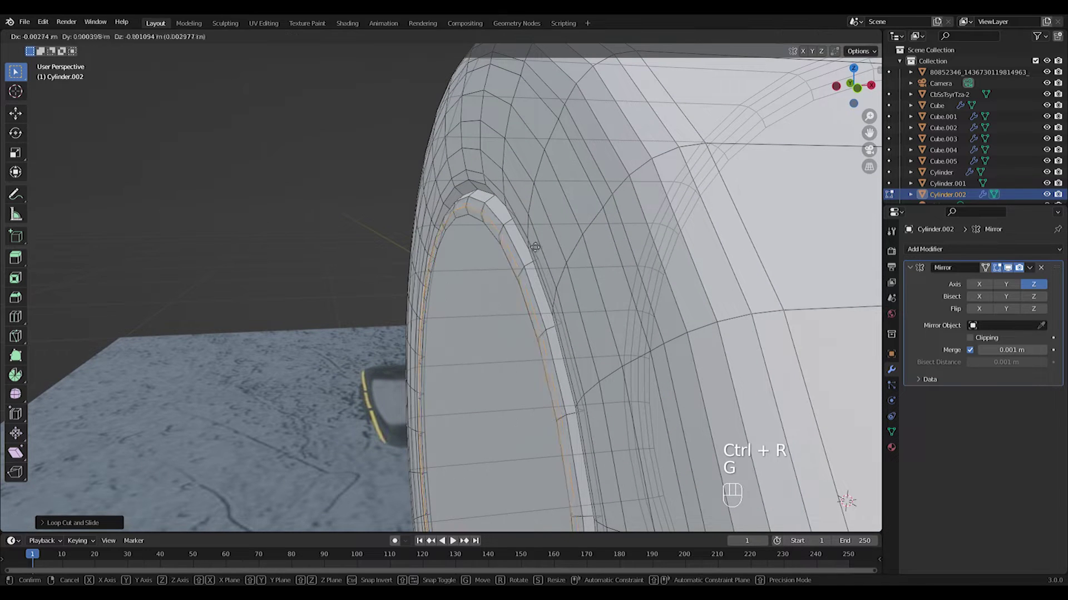
{"action": "key", "text": "y"}
{"action": "key", "text": "x"}
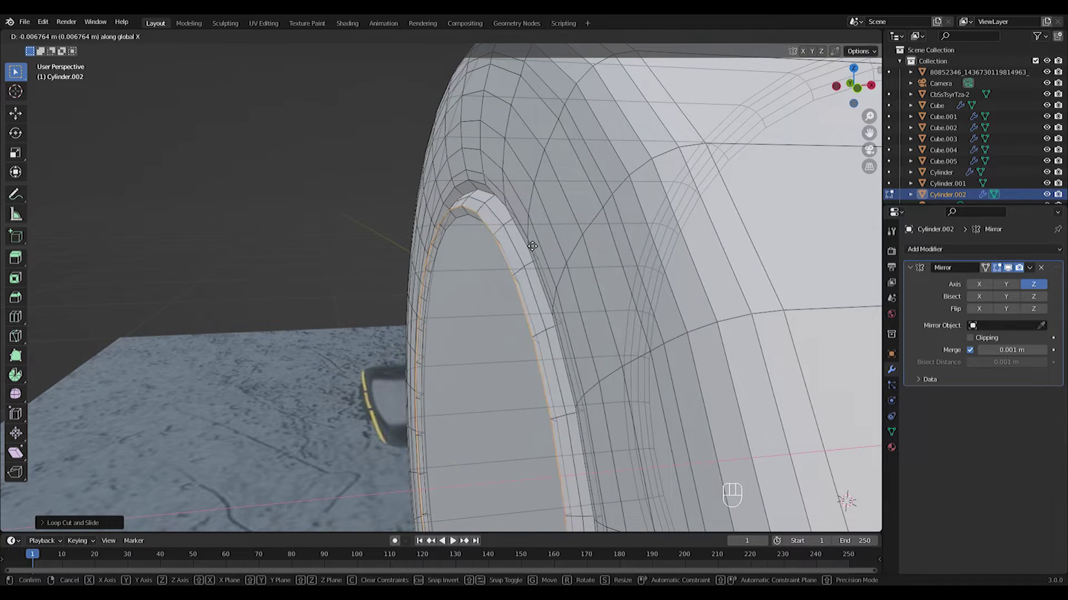
{"action": "left_click", "coordinate": [540, 243]}
{"action": "key", "text": "ctrl+b"}
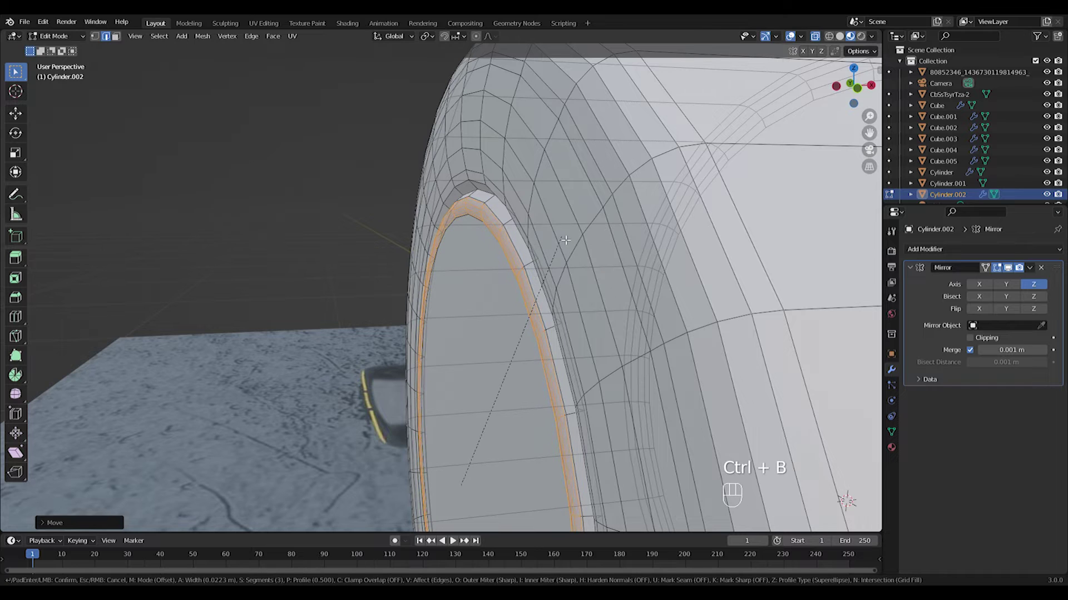
{"action": "left_click", "coordinate": [564, 241]}
{"action": "key", "text": "Tab"}
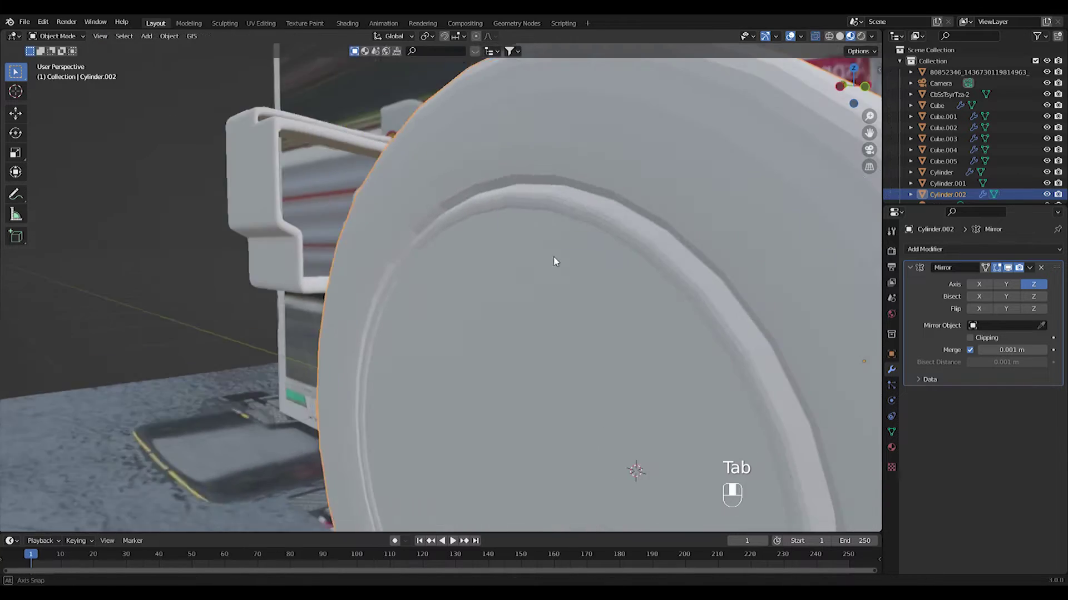
Step: Select the wheel's centre face, extrude it in place and scale it inward in the left orthographic view
{"action": "key", "text": "Tab"}
{"action": "key", "text": "KP_1"}
{"action": "key", "text": "ctrl+KP_3"}
{"action": "key", "text": "Tab"}
{"action": "key", "text": "Tab"}
{"action": "middle_click_drag", "start_coordinate": [580, 271], "coordinate": [479, 396]}
{"action": "scroll", "coordinate": [479, 397], "scroll_direction": "down", "scroll_amount": 4}
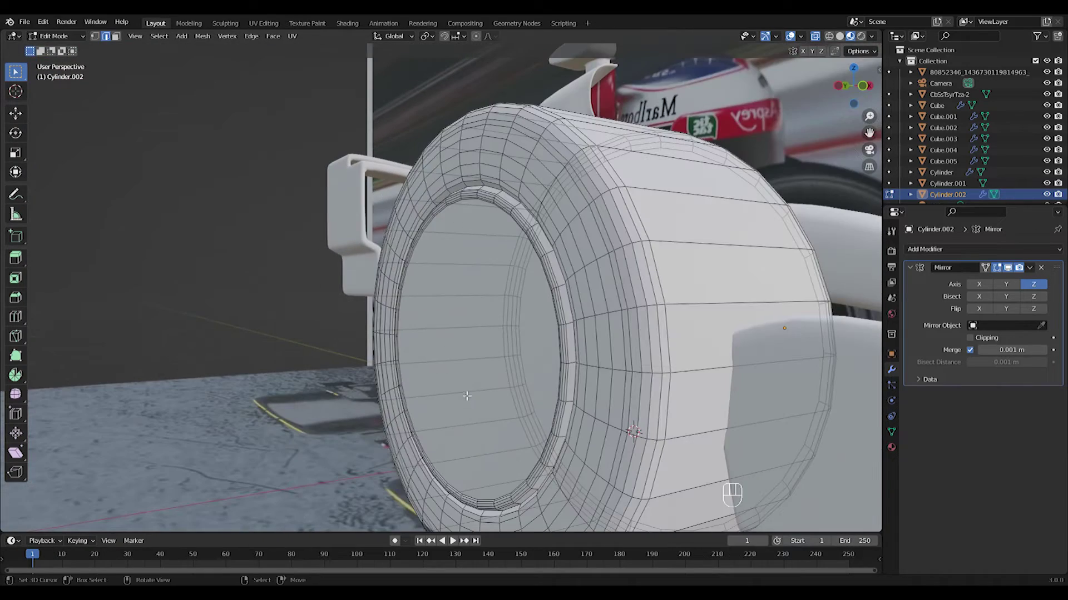
{"action": "left_click", "coordinate": [465, 384]}
{"action": "key", "text": "KP_1"}
{"action": "key", "text": "ctrl+KP_3"}
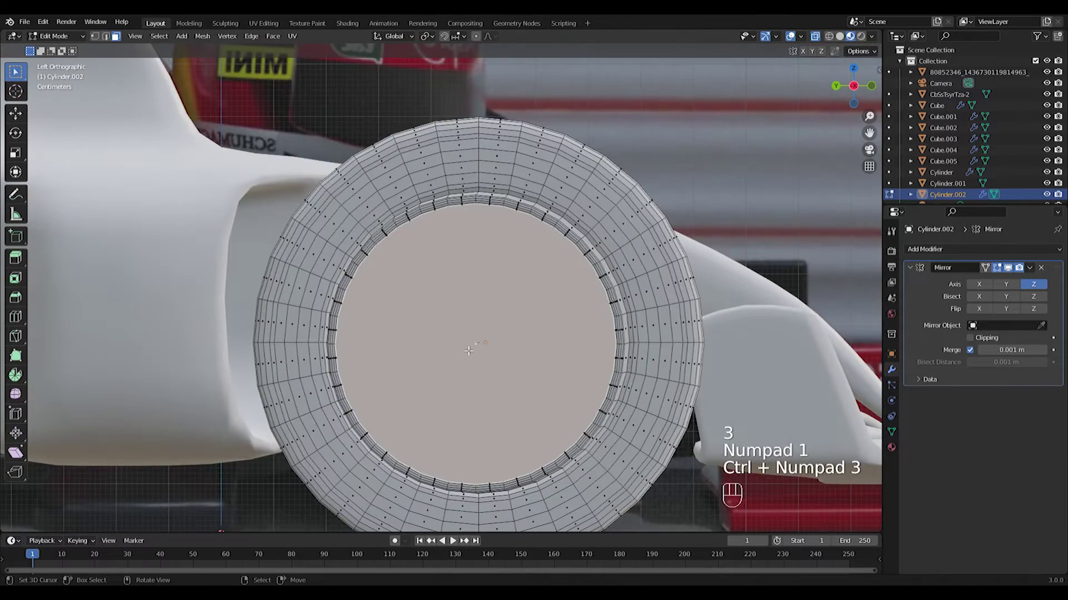
{"action": "key", "text": "e"}
{"action": "right_click", "coordinate": [740, 349]}
{"action": "key", "text": "s"}
{"action": "left_click", "coordinate": [687, 346]}
Step: Undo the last scaling and push the extruded centre face about 0.08 m along X into the wheel
{"action": "middle_click_drag", "start_coordinate": [687, 346], "coordinate": [594, 367]}
{"action": "key", "text": "ctrl+z"}
{"action": "key", "text": "s"}
{"action": "key", "text": "g"}
{"action": "key", "text": "x"}
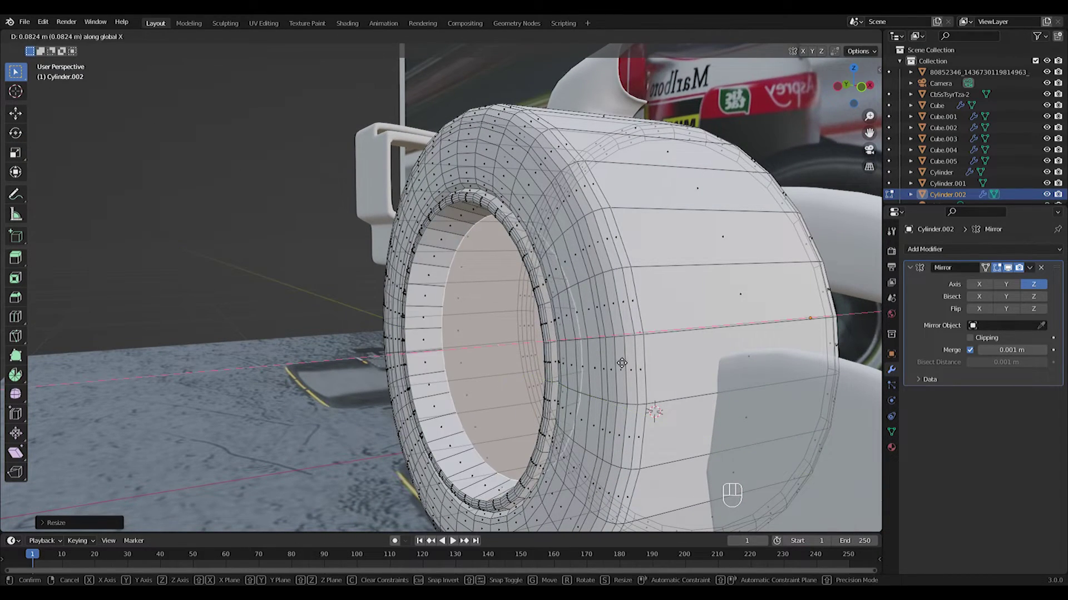
{"action": "left_click", "coordinate": [614, 365]}
Step: Resize the recessed centre face, adjusting it in the left orthographic view
{"action": "key", "text": "s"}
{"action": "left_click", "coordinate": [616, 361]}
{"action": "middle_click_drag", "start_coordinate": [616, 361], "coordinate": [693, 353]}
{"action": "key", "text": "KP_1"}
{"action": "key", "text": "KP_3"}
{"action": "key", "text": "ctrl+KP_3"}
{"action": "key", "text": "s"}
{"action": "left_click", "coordinate": [842, 318]}
Step: Extrude the recessed face about 0.07 m outward and move it about 0.02 m back along X
{"action": "middle_click_drag", "start_coordinate": [592, 324], "coordinate": [555, 337]}
{"action": "key", "text": "e"}
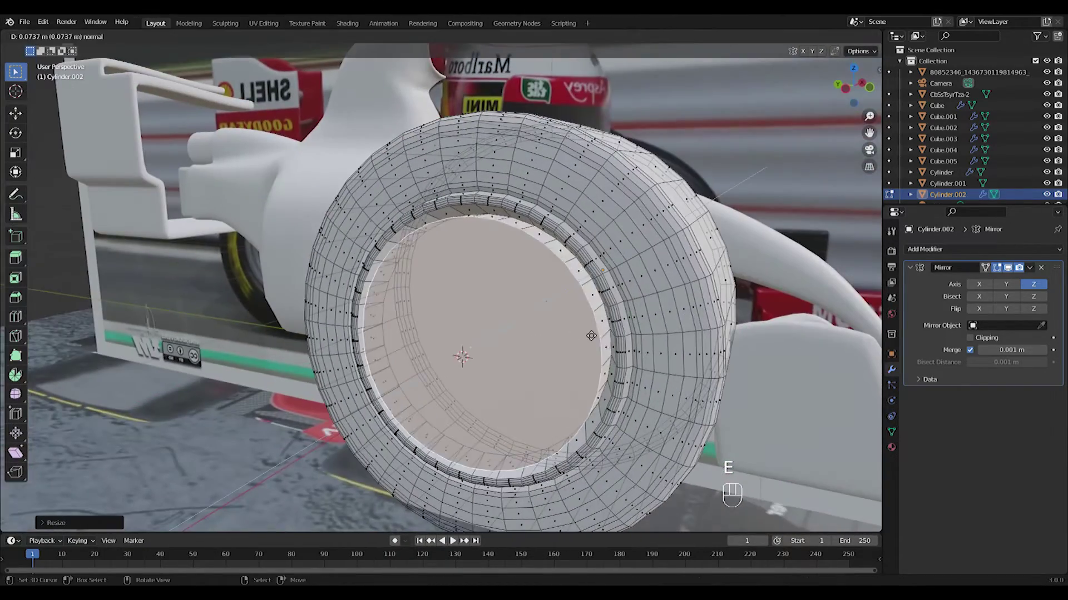
{"action": "left_click", "coordinate": [595, 335]}
{"action": "middle_click_drag", "start_coordinate": [664, 326], "coordinate": [597, 318]}
{"action": "key", "text": "g"}
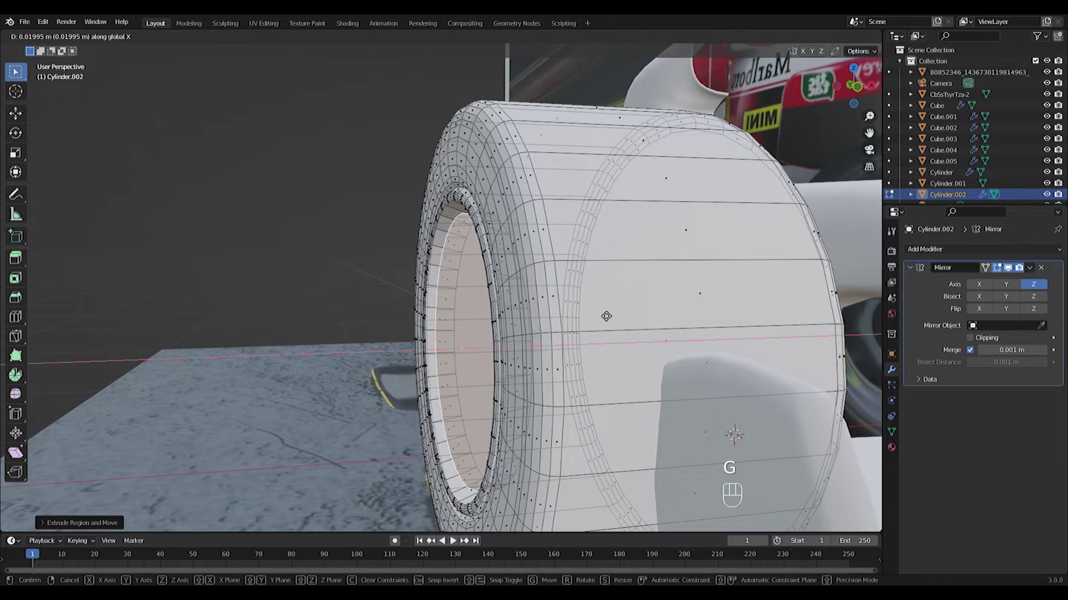
{"action": "left_click", "coordinate": [606, 316]}
Step: Extrude the hub face about 0.015 m and scale it down to chamfer the hub's front edge
{"action": "key", "text": "e"}
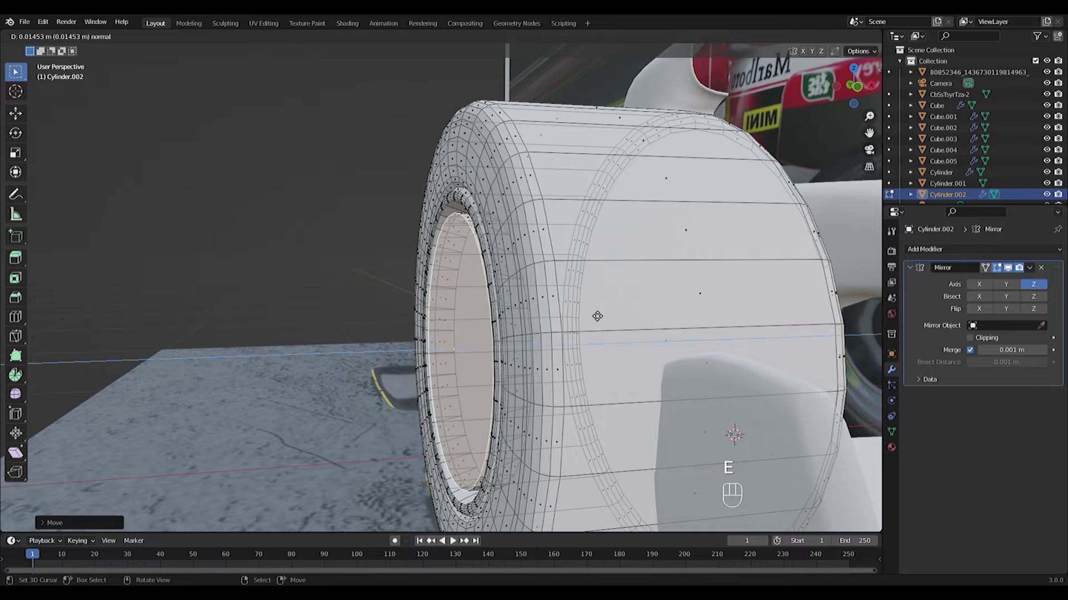
{"action": "left_click", "coordinate": [597, 315]}
{"action": "key", "text": "s"}
{"action": "key", "text": "x"}
{"action": "left_click", "coordinate": [586, 328]}
{"action": "middle_click_drag", "start_coordinate": [586, 329], "coordinate": [544, 363]}
{"action": "key", "text": "Tab"}
{"action": "scroll", "coordinate": [595, 339], "scroll_direction": "down", "scroll_amount": 4}
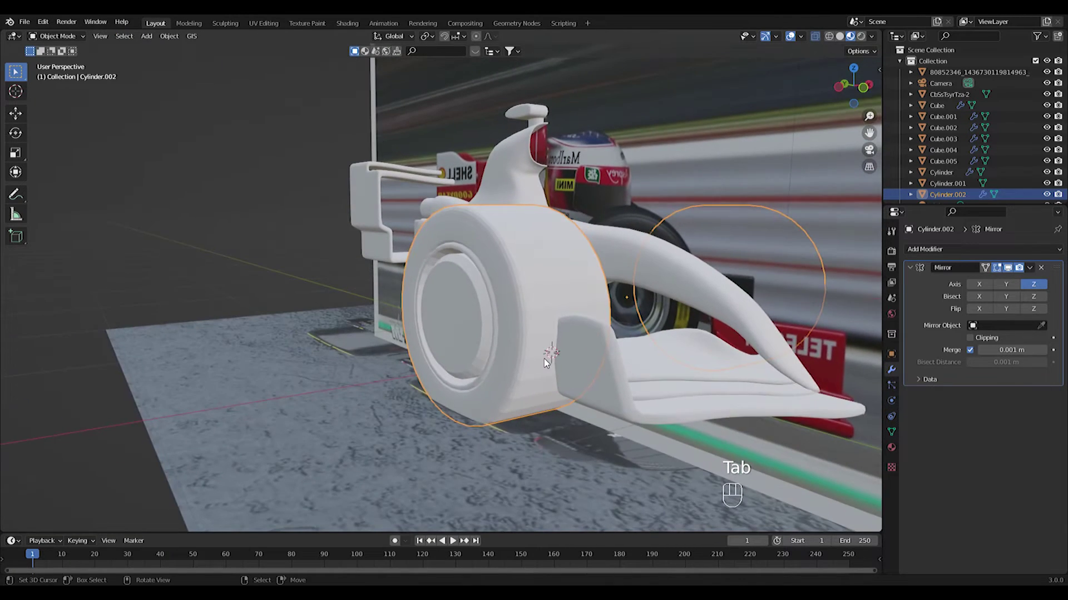
Step: Rescale the hub's front face to adjust the width of its chamfer
{"action": "scroll", "coordinate": [544, 363], "scroll_direction": "up", "scroll_amount": 1}
{"action": "key", "text": "Tab"}
{"action": "key", "text": "s"}
{"action": "left_click", "coordinate": [654, 344]}
{"action": "key", "text": "Tab"}
{"action": "middle_click_drag", "start_coordinate": [618, 343], "coordinate": [576, 342]}
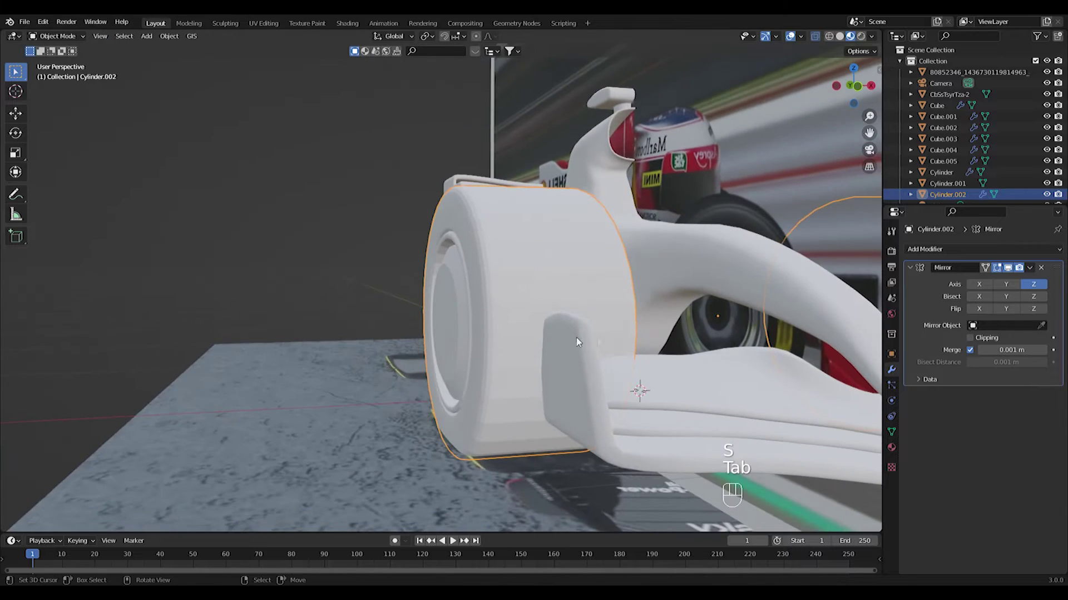
Step: Add the surrounding ring of faces to the hub selection and move the hub outward from the rim
{"action": "key", "text": "Tab"}
{"action": "scroll", "coordinate": [502, 339], "scroll_direction": "up", "scroll_amount": 2}
{"action": "left_click", "coordinate": [458, 249], "text": "alt+shift"}
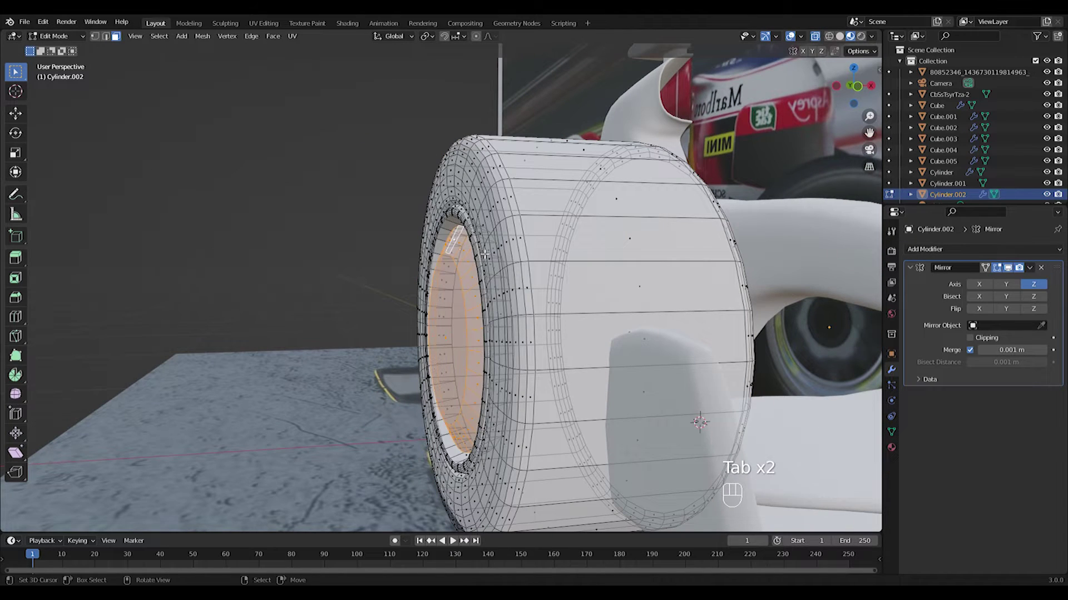
{"action": "key", "text": "g"}
{"action": "left_click", "coordinate": [447, 273], "text": "shift"}
{"action": "key", "text": "Tab"}
{"action": "key", "text": "Tab"}
Step: Select the hub's front face and shrink it into a smaller central circle within a surrounding ring
{"action": "left_click", "coordinate": [449, 352]}
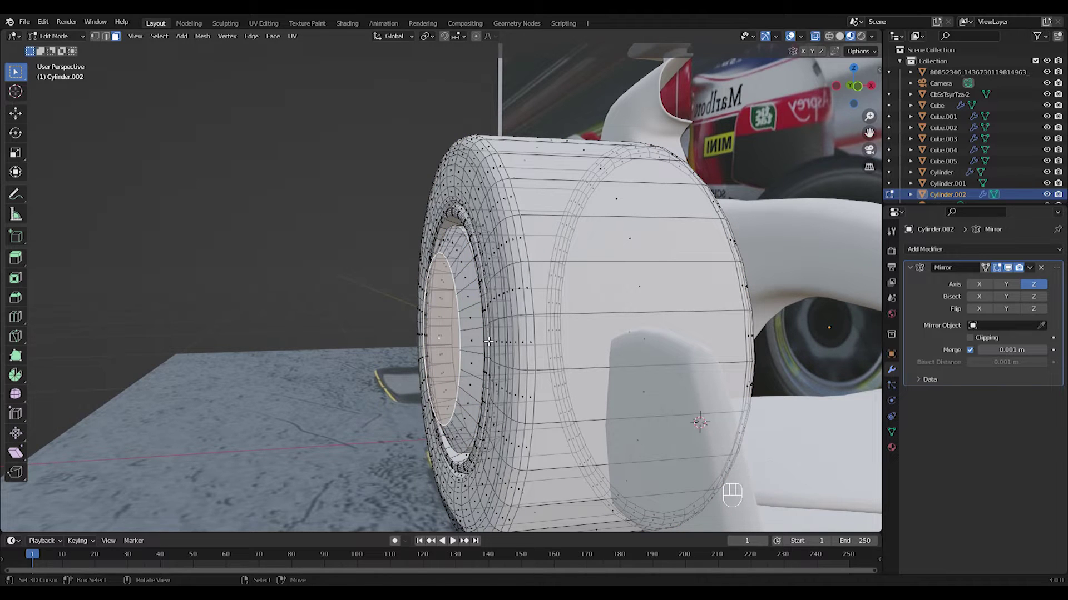
{"action": "key", "text": "s"}
{"action": "left_click", "coordinate": [453, 348]}
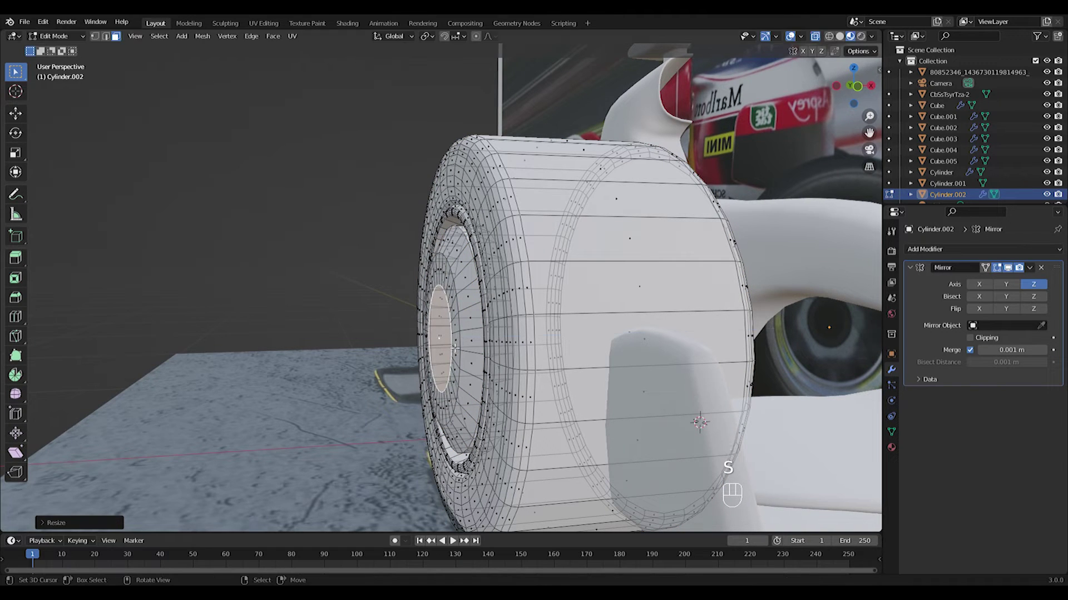
Step: Extrude the central circle into the hub and scale its floor down to form a tapered recess
{"action": "key", "text": "e"}
{"action": "left_click", "coordinate": [486, 341]}
{"action": "middle_click_drag", "start_coordinate": [485, 340], "coordinate": [565, 373]}
{"action": "key", "text": "s"}
{"action": "left_click", "coordinate": [591, 355]}
{"action": "key", "text": "Tab"}
{"action": "scroll", "coordinate": [593, 365], "scroll_direction": "up", "scroll_amount": 3}
{"action": "key", "text": "a"}
{"action": "right_click", "coordinate": [536, 318]}
{"action": "key", "text": "Tab"}
{"action": "key", "text": "Tab"}
{"action": "right_click", "coordinate": [575, 310]}
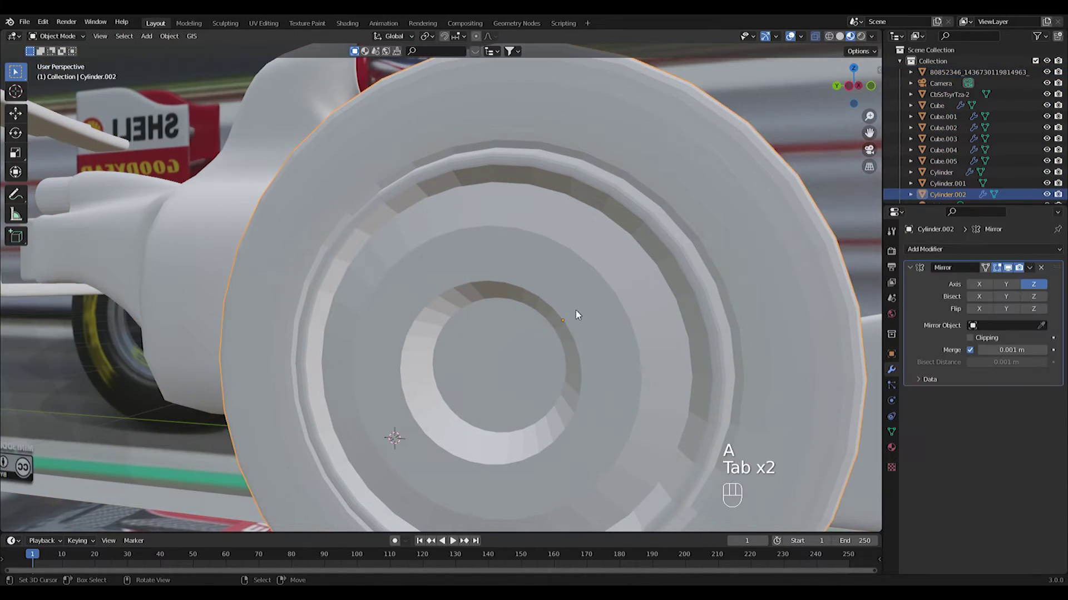
Step: Select the vertex loop around the hub recess's opening and scale it down
{"action": "key", "text": "Tab"}
{"action": "right_click", "coordinate": [556, 320], "text": "alt+shift"}
{"action": "key", "text": "s"}
{"action": "right_click", "coordinate": [634, 320]}
{"action": "middle_click_drag", "start_coordinate": [631, 312], "coordinate": [540, 300]}
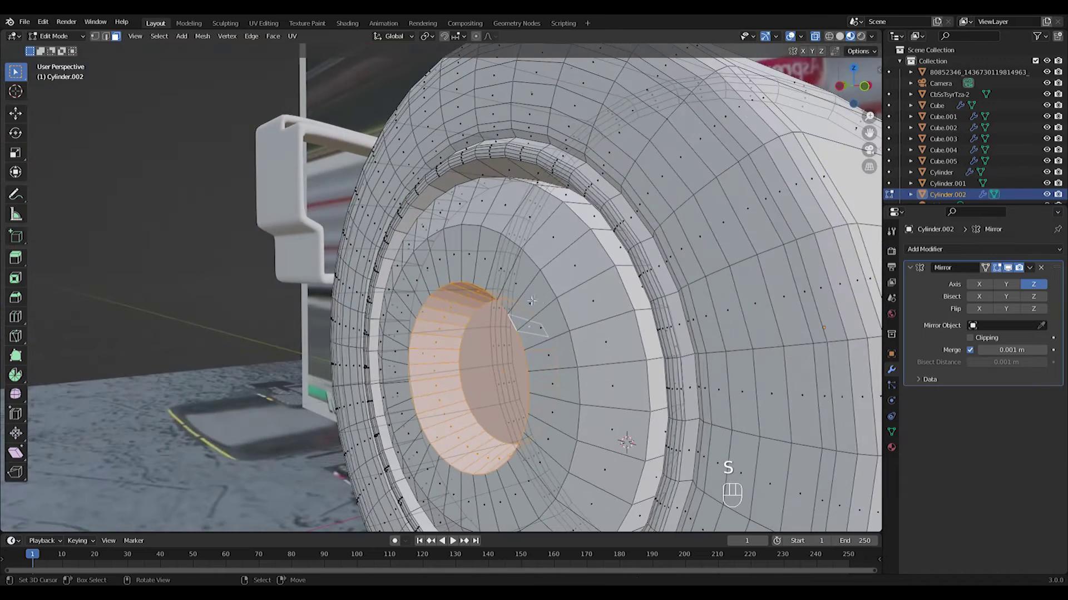
{"action": "key", "text": "1"}
{"action": "right_click", "coordinate": [415, 318], "text": "alt+shift"}
{"action": "key", "text": "a"}
{"action": "key", "text": "a"}
{"action": "right_click", "coordinate": [437, 289], "text": "alt+shift"}
{"action": "key", "text": "s"}
{"action": "left_click", "coordinate": [564, 330]}
Step: Select the vertex loop around the recess floor and scale it down
{"action": "right_click", "coordinate": [468, 335]}
{"action": "key", "text": "s"}
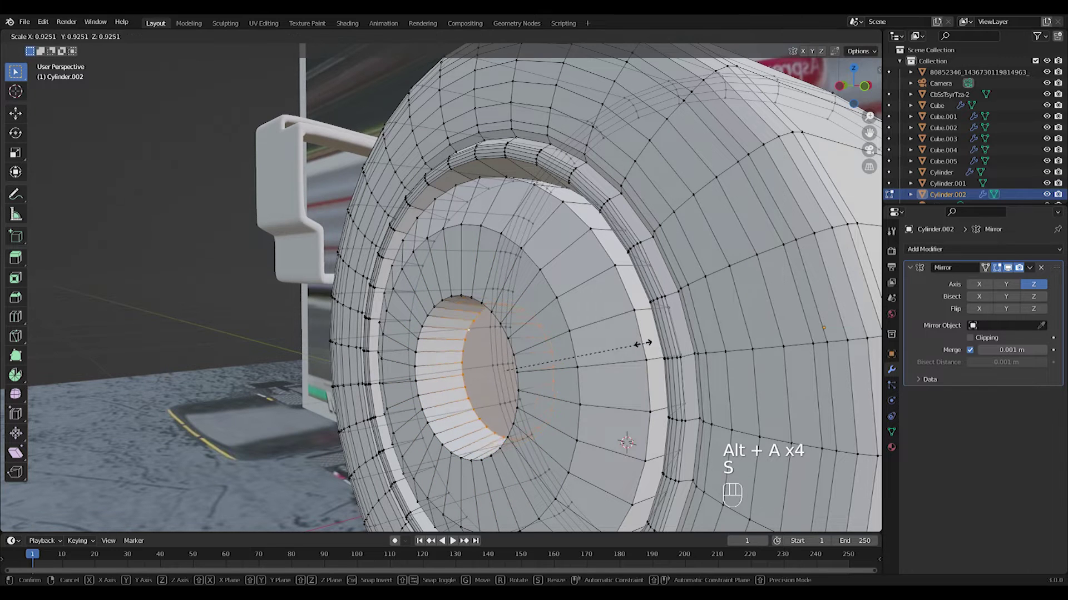
{"action": "left_click", "coordinate": [611, 344]}
{"action": "middle_click_drag", "start_coordinate": [632, 347], "coordinate": [619, 353]}
Step: Extrude the recess floor about 0.06 m and scale it down to a tiny circle at the hub's centre
{"action": "key", "text": "e"}
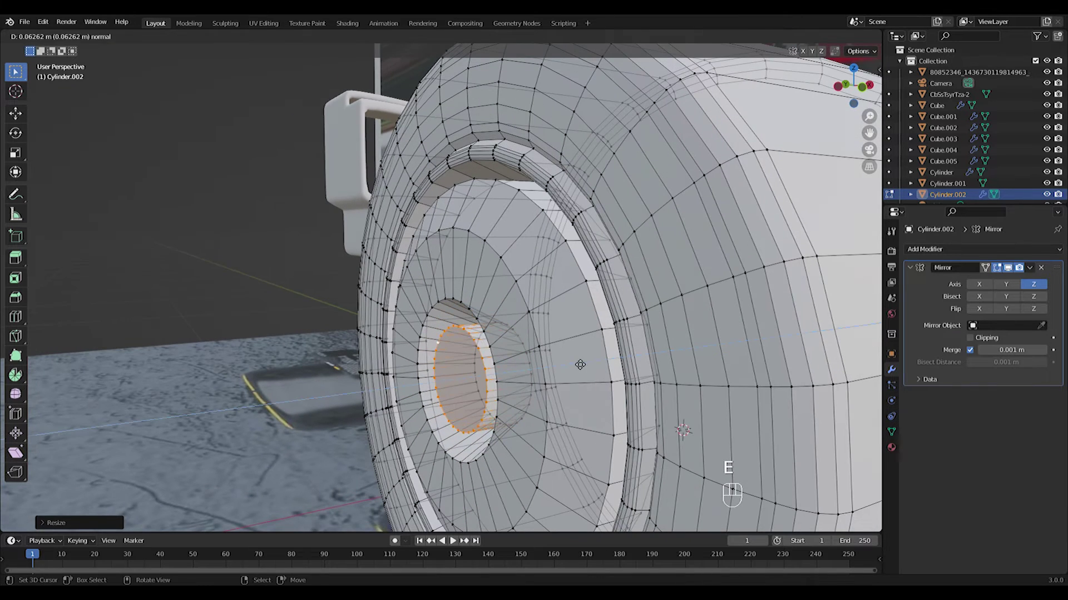
{"action": "key", "text": "s"}
{"action": "left_click", "coordinate": [487, 368]}
{"action": "middle_click_drag", "start_coordinate": [485, 367], "coordinate": [532, 366]}
{"action": "scroll", "coordinate": [526, 356], "scroll_direction": "up", "scroll_amount": 1}
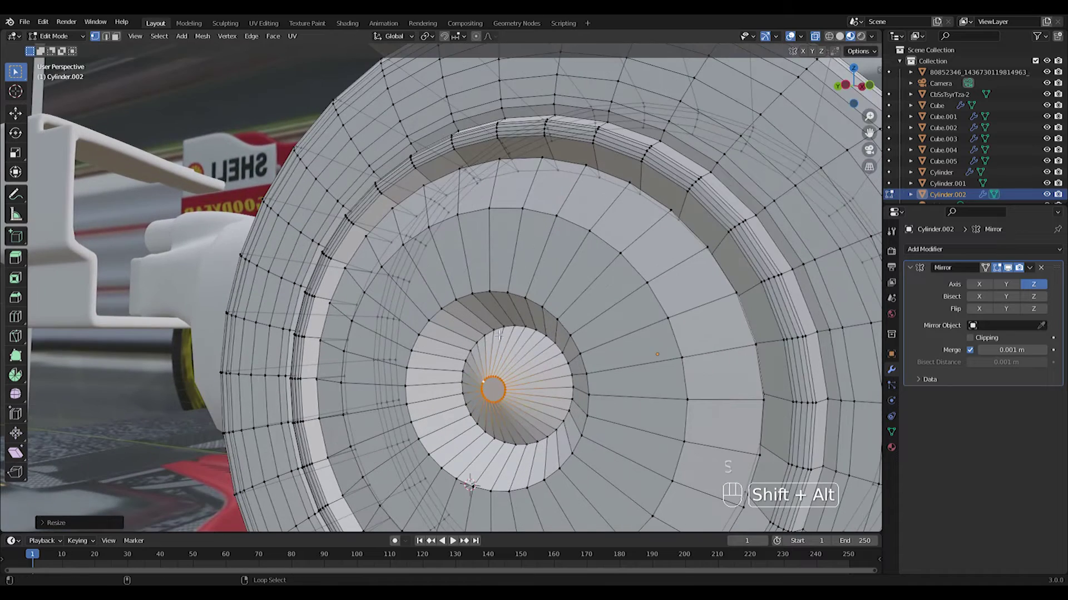
Step: Select the vertex loop around the base of the hub's central cone and scale it down
{"action": "right_click", "coordinate": [500, 334], "text": "alt+shift"}
{"action": "right_click", "coordinate": [506, 331]}
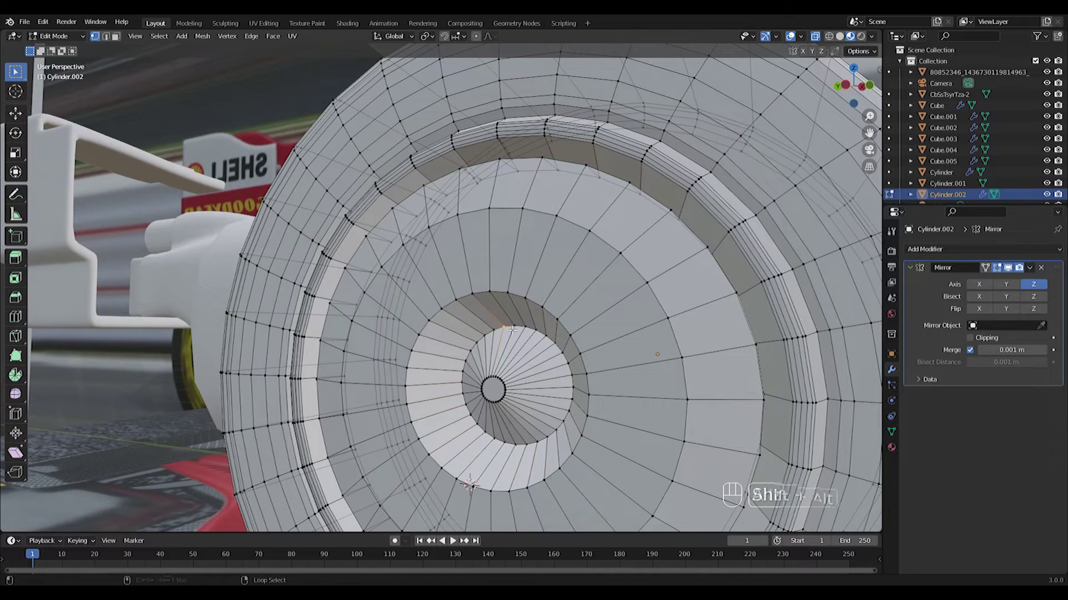
{"action": "key", "text": "s"}
{"action": "left_click", "coordinate": [634, 352]}
Step: Select the small circle at the cone's tip, move it along the wheel's axis and scale it down
{"action": "middle_click_drag", "start_coordinate": [632, 353], "coordinate": [572, 374]}
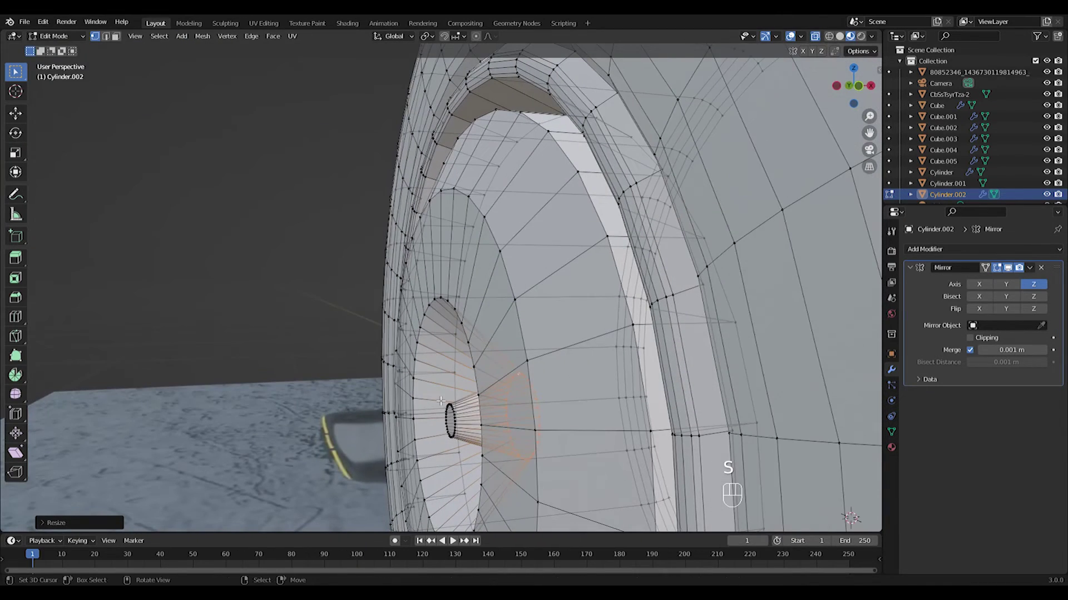
{"action": "middle_click_drag", "start_coordinate": [453, 440], "coordinate": [441, 435]}
{"action": "left_click_drag", "start_coordinate": [427, 386], "coordinate": [437, 406]}
{"action": "key", "text": "g"}
{"action": "middle_click", "coordinate": [449, 443]}
{"action": "left_click", "coordinate": [447, 443]}
{"action": "key", "text": "s"}
{"action": "left_click", "coordinate": [462, 441]}
Step: Extrude the cone's tip circle and scale the new circle down
{"action": "key", "text": "e"}
{"action": "left_click", "coordinate": [480, 446]}
{"action": "key", "text": "s"}
{"action": "left_click", "coordinate": [478, 445]}
Step: Bevel the selected edges at the cone's tip
{"action": "middle_click_drag", "start_coordinate": [479, 445], "coordinate": [528, 339], "text": "shift"}
{"action": "scroll", "coordinate": [529, 339], "scroll_direction": "up", "scroll_amount": 5}
{"action": "key", "text": "ctrl+b"}
{"action": "left_click", "coordinate": [710, 399]}
{"action": "key", "text": "Tab"}
{"action": "scroll", "coordinate": [710, 407], "scroll_direction": "down", "scroll_amount": 5}
{"action": "middle_click_drag", "start_coordinate": [710, 407], "coordinate": [599, 391]}
{"action": "middle_click_drag", "start_coordinate": [607, 384], "coordinate": [596, 387]}
Step: Cut an edge loop around the hub recess's wall, scale it up and move it along the wheel's axis
{"action": "key", "text": "Tab"}
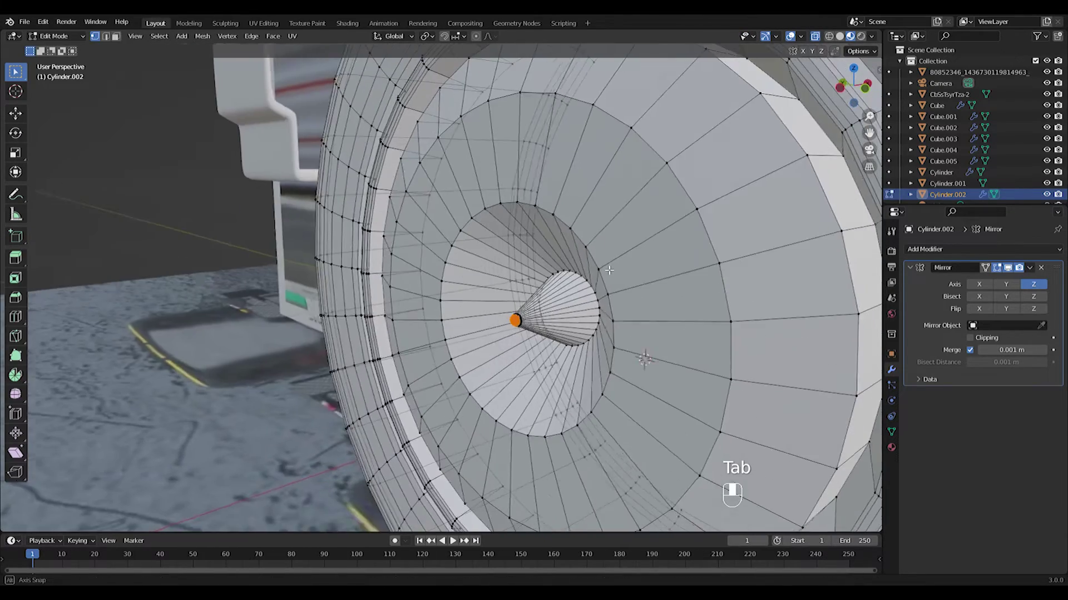
{"action": "middle_click_drag", "start_coordinate": [606, 259], "coordinate": [591, 265]}
{"action": "left_click", "coordinate": [566, 241]}
{"action": "left_click", "coordinate": [566, 241]}
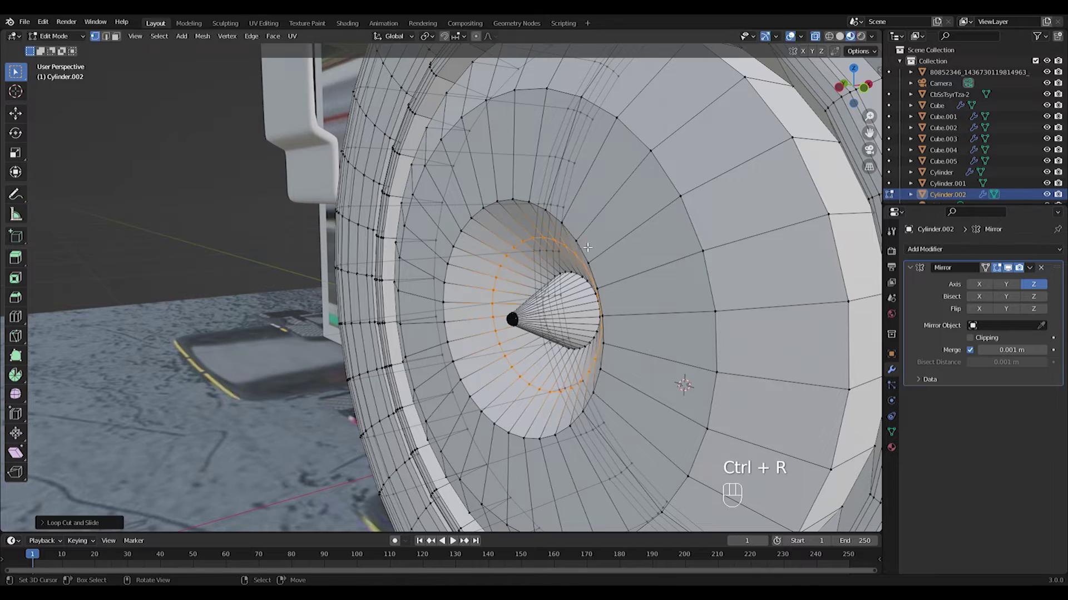
{"action": "key", "text": "s"}
{"action": "left_click", "coordinate": [604, 237]}
{"action": "key", "text": "g"}
{"action": "middle_click", "coordinate": [602, 240]}
{"action": "middle_click", "coordinate": [597, 244]}
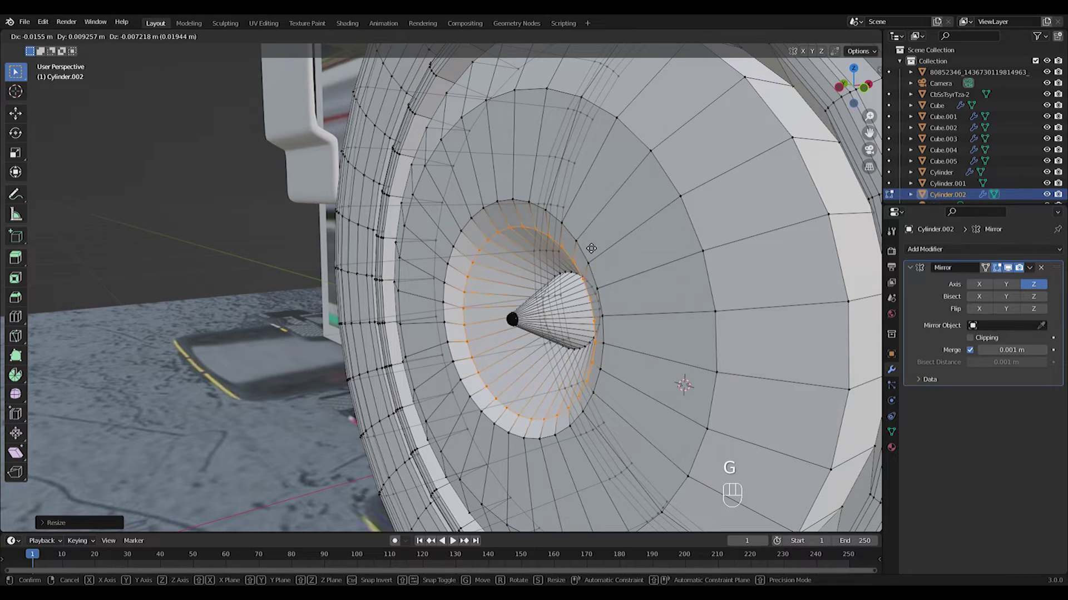
{"action": "left_click", "coordinate": [591, 248]}
Step: Readjust the scale of the new edge loop in the hub recess
{"action": "key", "text": "Tab"}
{"action": "scroll", "coordinate": [594, 249], "scroll_direction": "down", "scroll_amount": 4}
{"action": "middle_click_drag", "start_coordinate": [595, 249], "coordinate": [667, 319]}
{"action": "scroll", "coordinate": [668, 322], "scroll_direction": "up", "scroll_amount": 2}
{"action": "key", "text": "Tab"}
{"action": "key", "text": "s"}
{"action": "left_click", "coordinate": [660, 319]}
{"action": "key", "text": "Tab"}
{"action": "scroll", "coordinate": [660, 320], "scroll_direction": "down", "scroll_amount": 2}
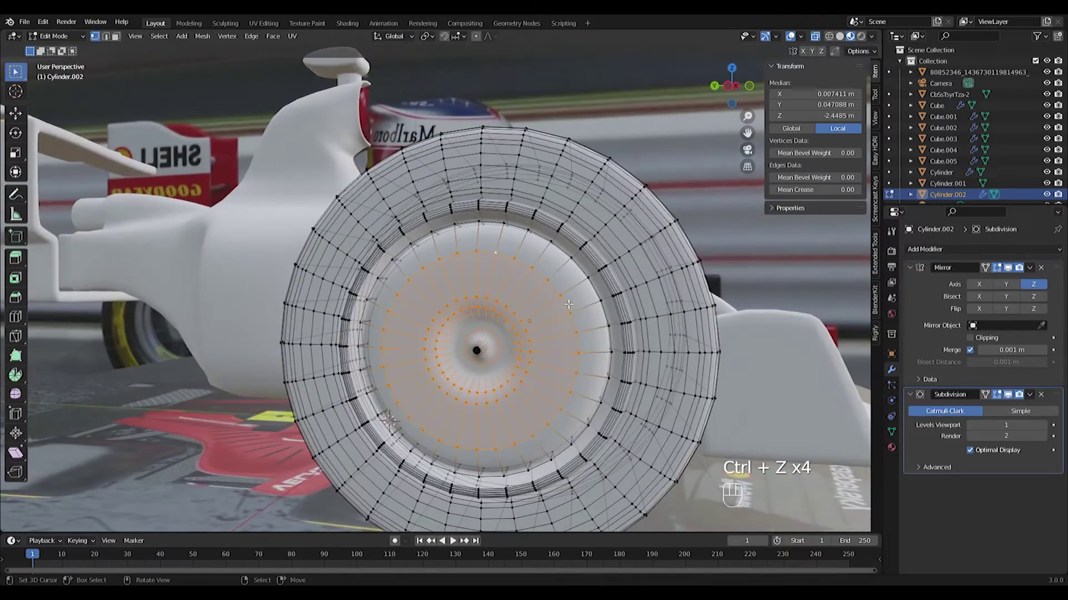
Step: Add the rim's outer edge loops to the selected hub vertices and try to rip the selection from the tyre
{"action": "key", "text": "KP_1"}
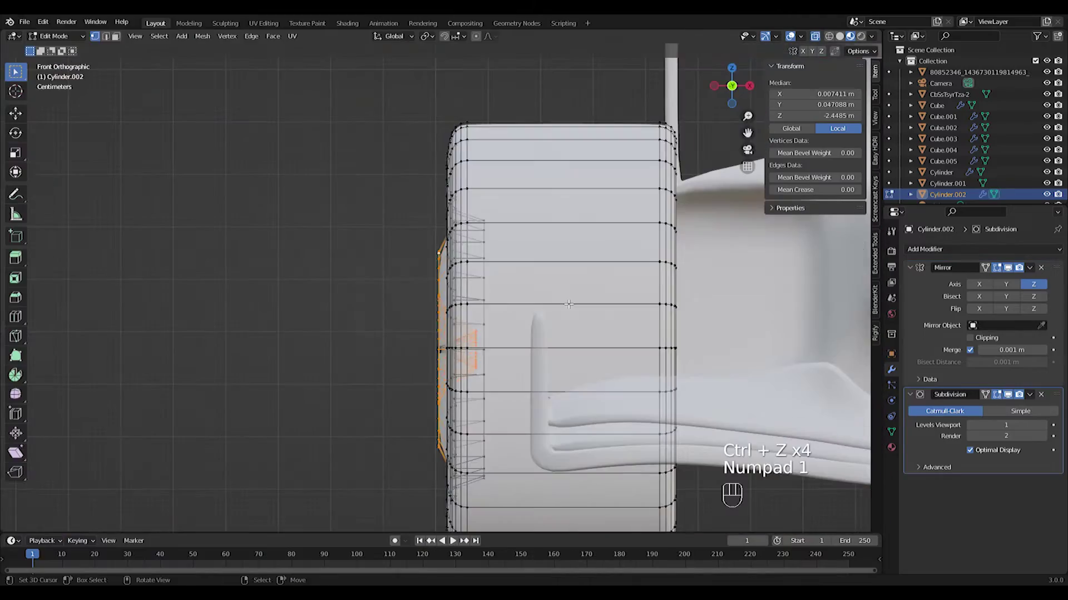
{"action": "key", "text": "ctrl+KP_3"}
{"action": "scroll", "coordinate": [565, 289], "scroll_direction": "up", "scroll_amount": 3}
{"action": "middle_click_drag", "start_coordinate": [535, 175], "coordinate": [656, 197]}
{"action": "left_click", "coordinate": [545, 181], "text": "alt+shift"}
{"action": "left_click", "coordinate": [590, 203], "text": "alt+shift"}
{"action": "middle_click_drag", "start_coordinate": [508, 359], "coordinate": [512, 385]}
{"action": "key", "text": "v"}
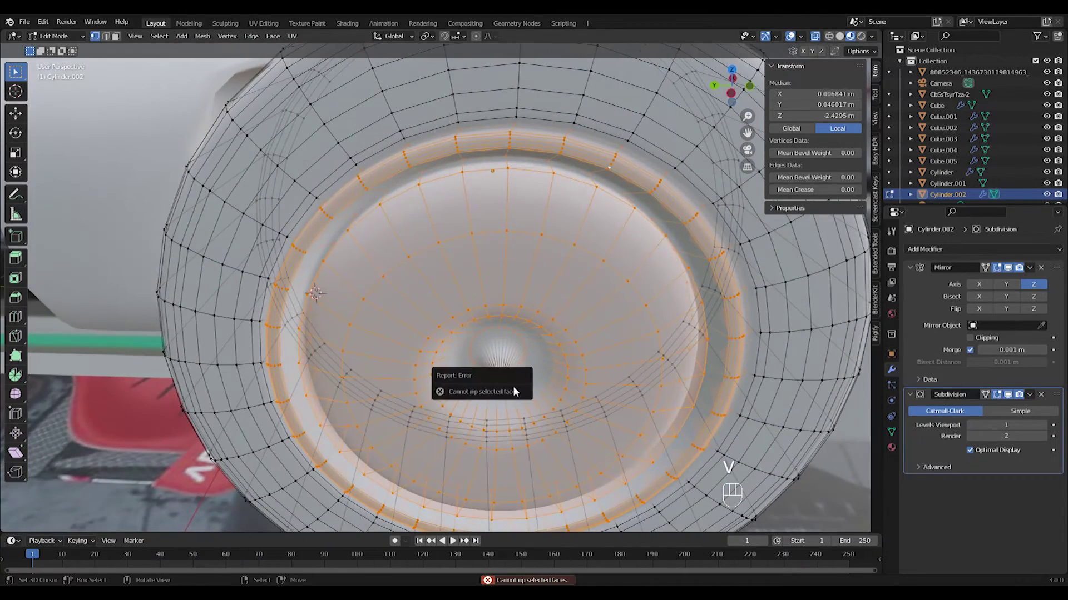
{"action": "key", "text": "ctrl+z"}
Step: Add the vertices at the hub's centre to the selection and separate the rim and hub into their own object
{"action": "key", "text": "c"}
{"action": "left_click", "coordinate": [503, 380]}
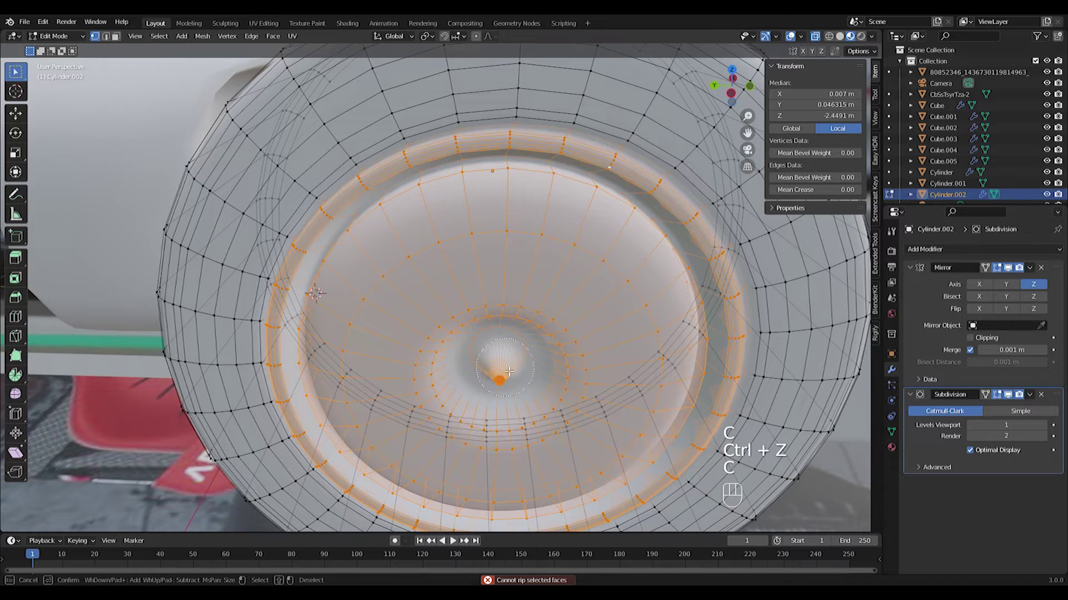
{"action": "right_click", "coordinate": [517, 385]}
{"action": "middle_click_drag", "start_coordinate": [534, 398], "coordinate": [543, 370]}
{"action": "key", "text": "p"}
{"action": "left_click", "coordinate": [543, 368]}
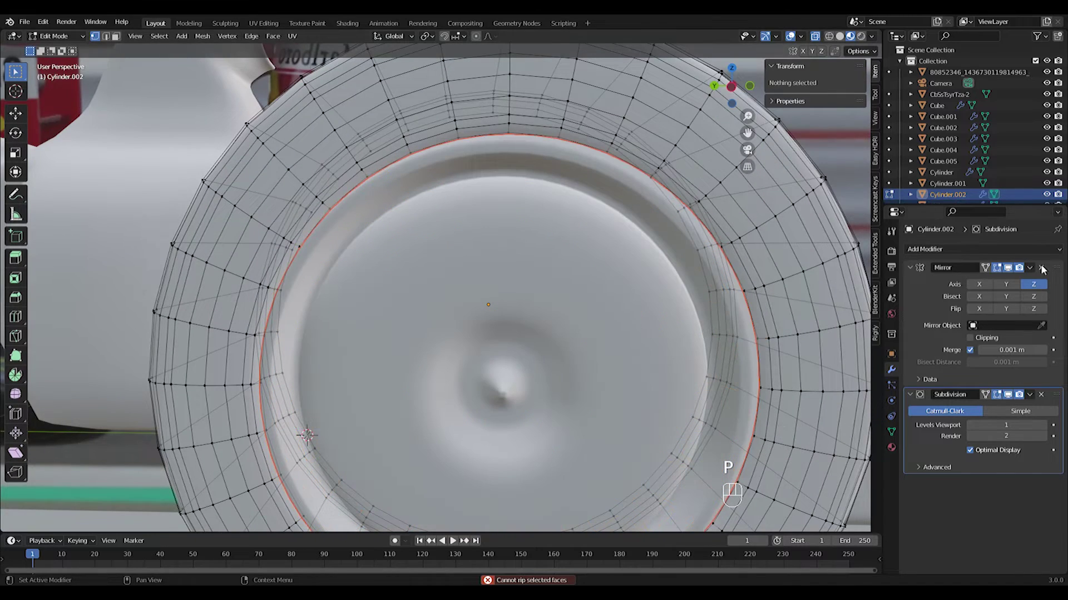
Step: Remove the Subdivision modifier from the separated rim object
{"action": "key", "text": "Tab"}
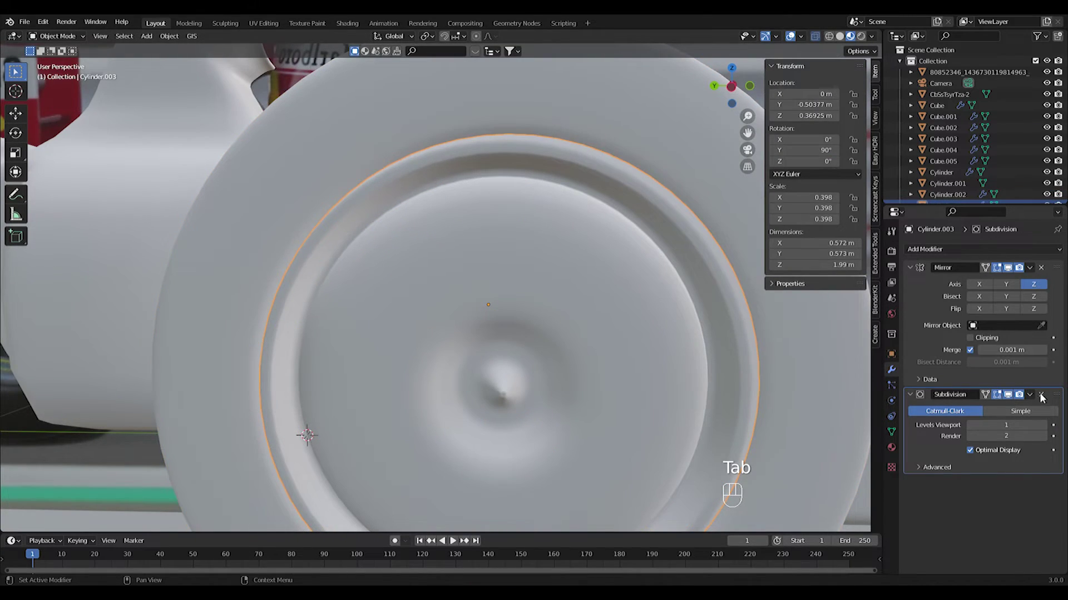
{"action": "left_click", "coordinate": [1040, 395]}
{"action": "key", "text": "Tab"}
{"action": "scroll", "coordinate": [567, 340], "scroll_direction": "down", "scroll_amount": 3}
{"action": "middle_click_drag", "start_coordinate": [561, 336], "coordinate": [564, 309]}
{"action": "key", "text": "w"}
{"action": "key", "text": "Tab"}
{"action": "scroll", "coordinate": [541, 335], "scroll_direction": "up", "scroll_amount": 2}
{"action": "key", "text": "Tab"}
{"action": "key", "text": "Tab"}
{"action": "scroll", "coordinate": [572, 281], "scroll_direction": "up", "scroll_amount": 1}
Step: Cut two supporting edge loops on the rim, one close to each side of the wheel disc's outer edge
{"action": "key", "text": "Tab"}
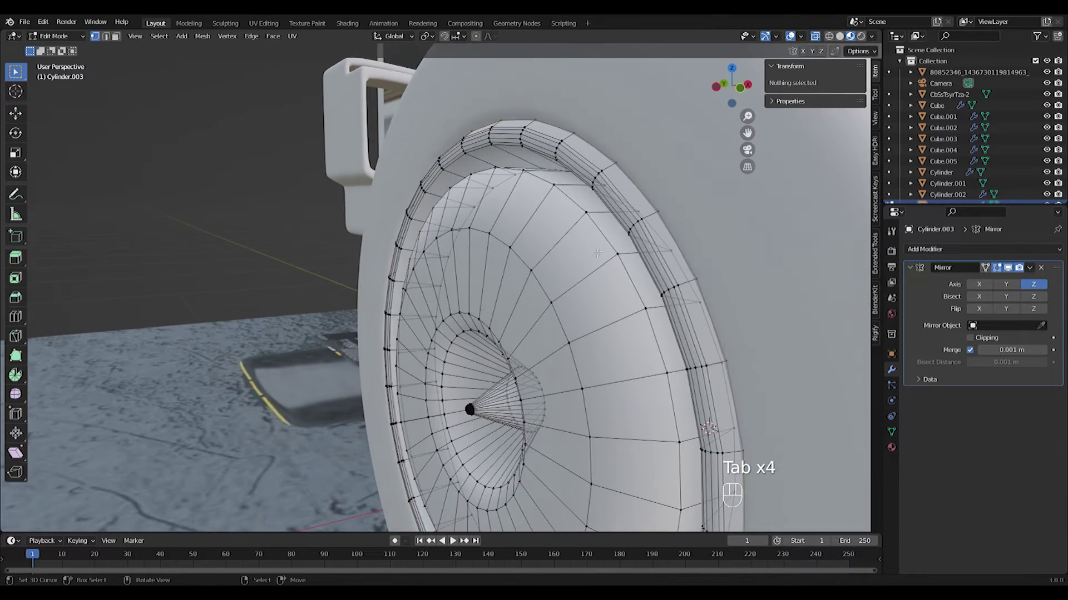
{"action": "left_click", "coordinate": [606, 240], "text": "alt+shift"}
{"action": "key", "text": "ctrl+r"}
{"action": "left_click", "coordinate": [623, 249]}
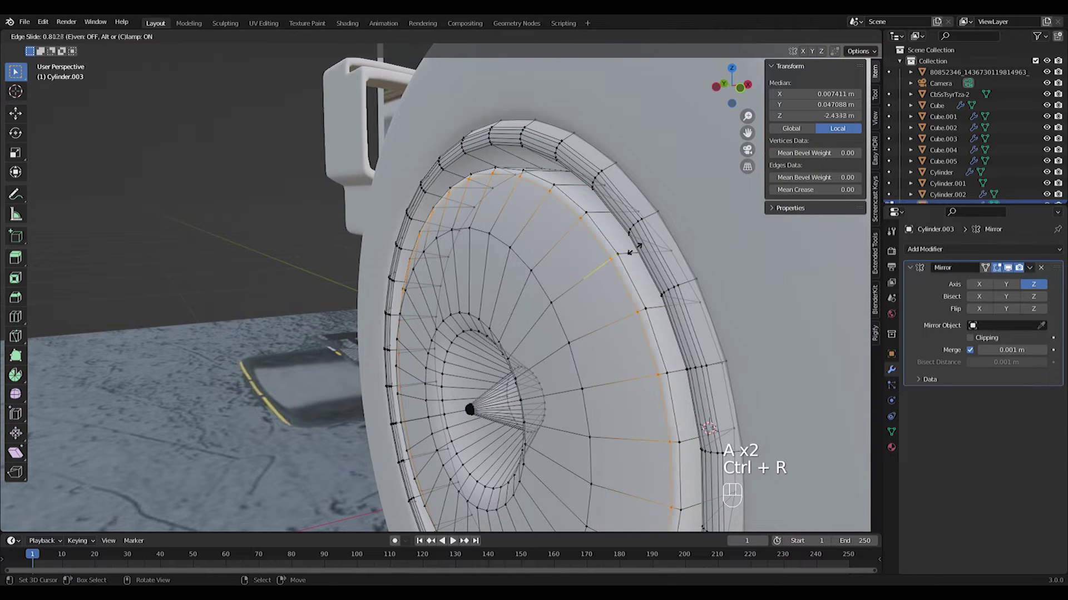
{"action": "left_click", "coordinate": [639, 249]}
{"action": "key", "text": "ctrl+r"}
{"action": "left_click", "coordinate": [628, 251]}
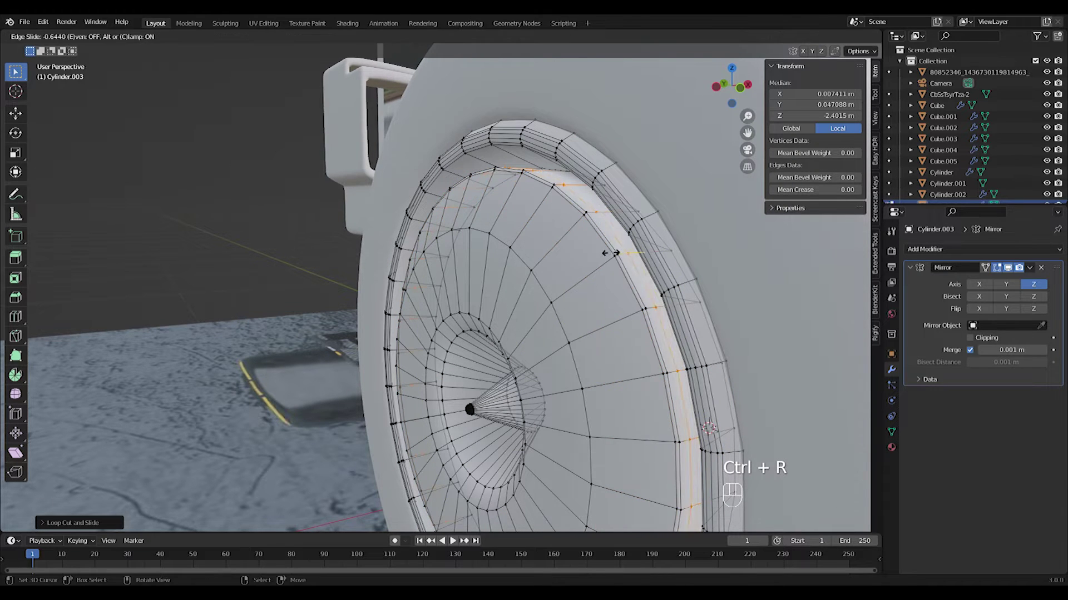
{"action": "left_click", "coordinate": [610, 254]}
{"action": "key", "text": "Tab"}
{"action": "key", "text": "Tab"}
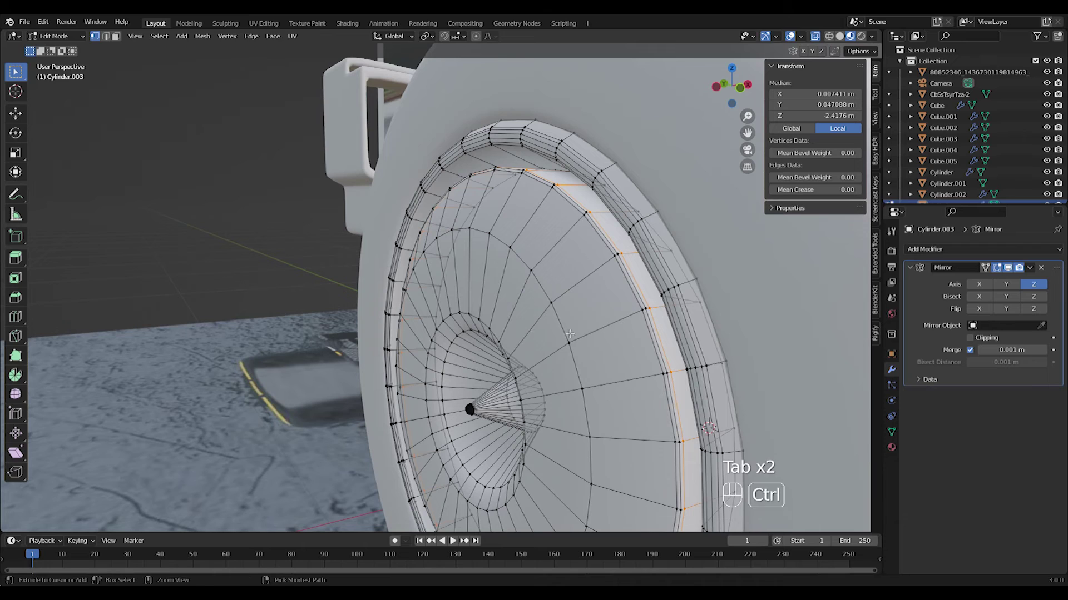
Step: Cut two supporting edge loops, one close to each side of the ring around the disc's flat centre
{"action": "key", "text": "ctrl+r"}
{"action": "left_click", "coordinate": [566, 330]}
{"action": "left_click", "coordinate": [538, 322]}
{"action": "key", "text": "ctrl+r"}
{"action": "left_click", "coordinate": [538, 325]}
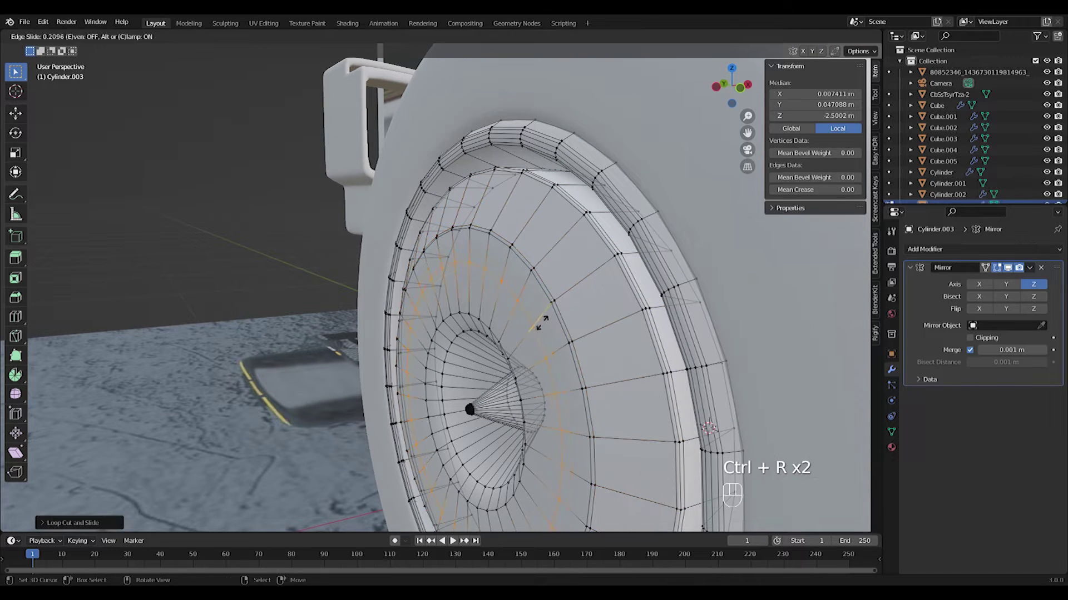
{"action": "left_click", "coordinate": [569, 318]}
{"action": "key", "text": "Tab"}
{"action": "scroll", "coordinate": [569, 324], "scroll_direction": "down", "scroll_amount": 2}
{"action": "middle_click_drag", "start_coordinate": [569, 324], "coordinate": [567, 268]}
{"action": "key", "text": "Tab"}
{"action": "key", "text": "a"}
{"action": "key", "text": "a"}
{"action": "key", "text": "e"}
{"action": "left_click", "coordinate": [569, 199]}
{"action": "key", "text": "Tab"}
{"action": "scroll", "coordinate": [564, 229], "scroll_direction": "down", "scroll_amount": 3}
{"action": "scroll", "coordinate": [556, 239], "scroll_direction": "up", "scroll_amount": 3}
{"action": "middle_click_drag", "start_coordinate": [495, 283], "coordinate": [517, 240]}
{"action": "key", "text": "Tab"}
{"action": "scroll", "coordinate": [517, 240], "scroll_direction": "up", "scroll_amount": 1}
{"action": "key", "text": "a"}
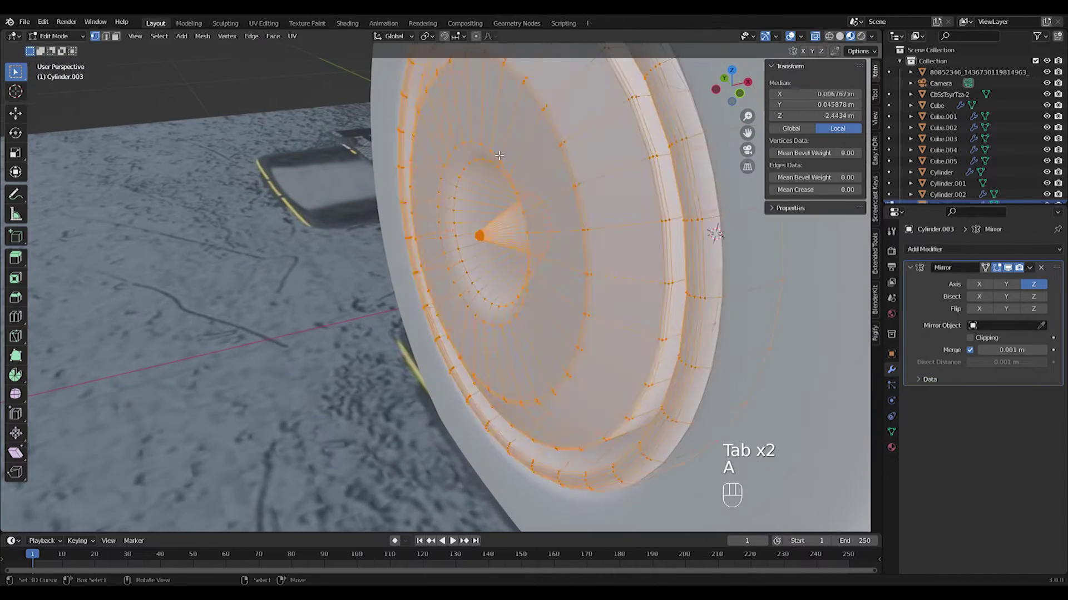
{"action": "key", "text": "a"}
{"action": "key", "text": "ctrl+e"}
Step: Cut two supporting edge loops, one close to each side of the hub recess's opening edge
{"action": "middle_click_drag", "start_coordinate": [533, 161], "coordinate": [578, 216], "text": "shift"}
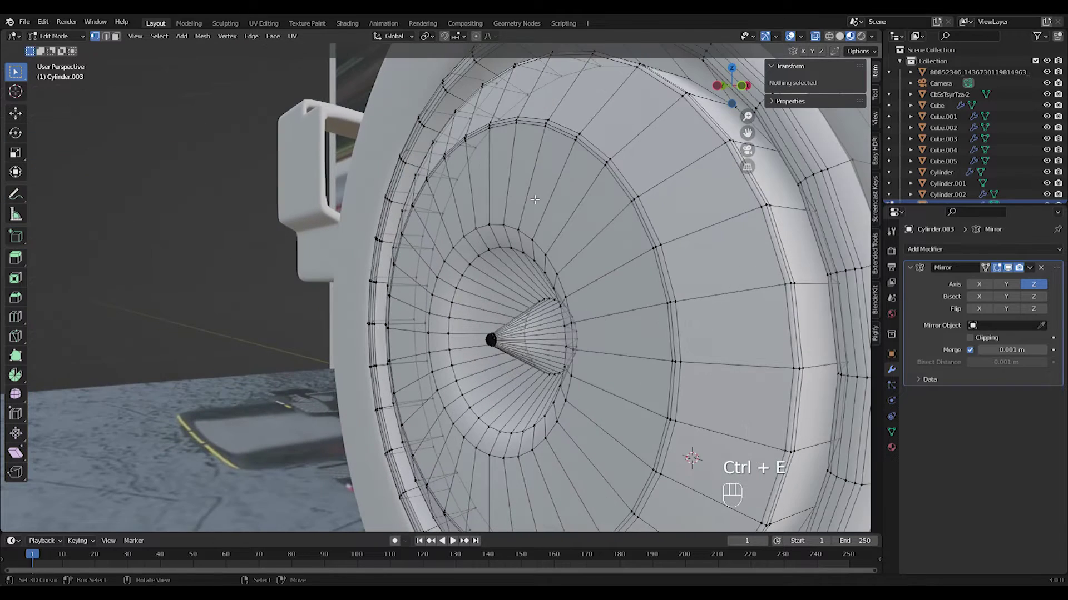
{"action": "key", "text": "ctrl+r"}
{"action": "left_click", "coordinate": [578, 215]}
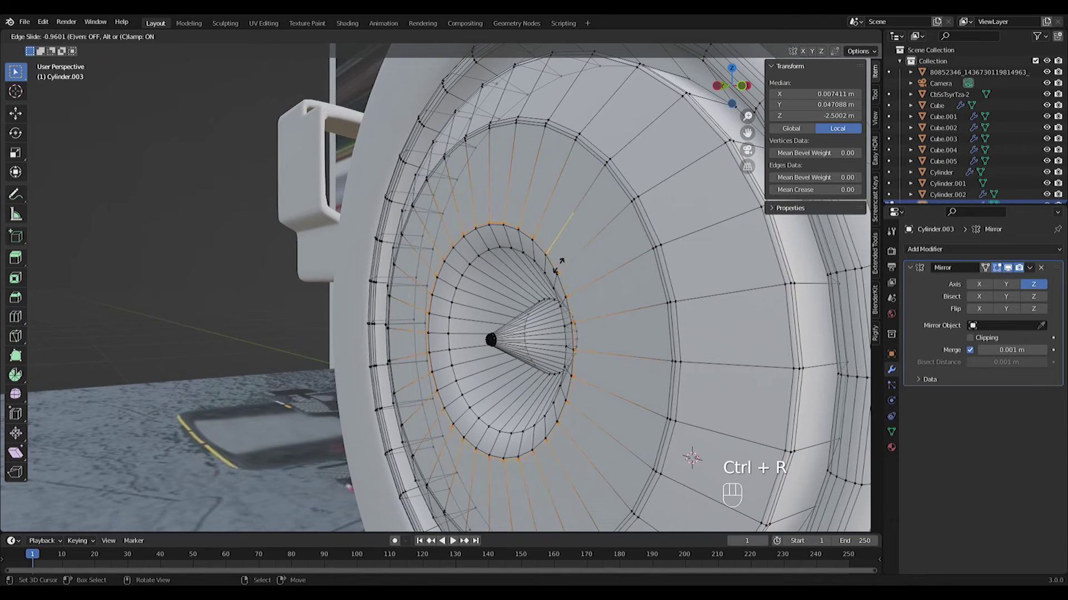
{"action": "left_click", "coordinate": [558, 266]}
{"action": "key", "text": "ctrl+r"}
{"action": "left_click", "coordinate": [531, 251]}
{"action": "left_click", "coordinate": [547, 245]}
Step: Cut two more edge loops around the recess wall and slide them beside its inner ring
{"action": "key", "text": "ctrl+r"}
{"action": "left_click", "coordinate": [501, 259]}
{"action": "left_click", "coordinate": [497, 276]}
{"action": "key", "text": "ctrl+r"}
{"action": "left_click", "coordinate": [486, 274]}
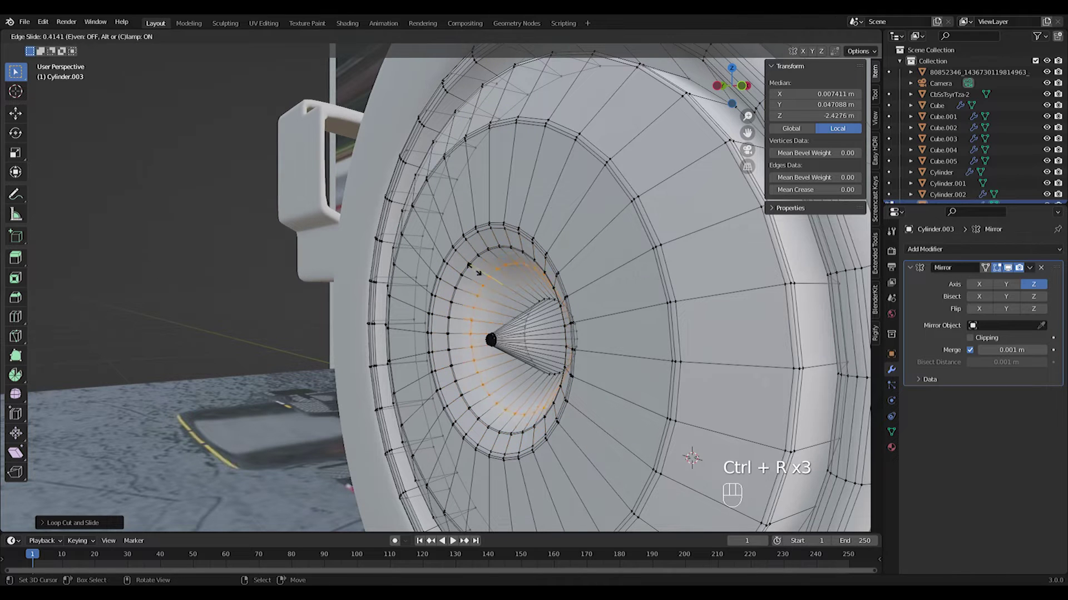
{"action": "left_click", "coordinate": [453, 268]}
Step: Cut an edge loop around the hub's central cone and slide it close to the cone's base
{"action": "key", "text": "Tab"}
{"action": "key", "text": "Tab"}
{"action": "key", "text": "ctrl+r"}
{"action": "left_click", "coordinate": [531, 341]}
{"action": "left_click", "coordinate": [522, 316]}
{"action": "key", "text": "Tab"}
{"action": "scroll", "coordinate": [523, 317], "scroll_direction": "down", "scroll_amount": 7}
{"action": "middle_click_drag", "start_coordinate": [523, 317], "coordinate": [538, 348]}
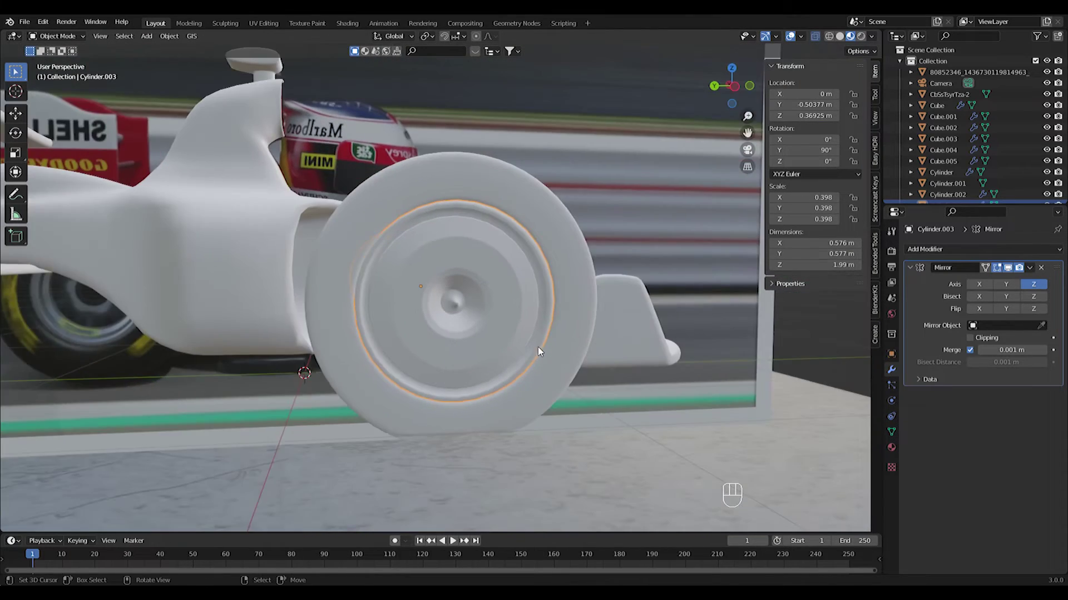
Step: Add a cylinder mesh to the scene in the left orthographic view
{"action": "scroll", "coordinate": [539, 348], "scroll_direction": "up", "scroll_amount": 2}
{"action": "key", "text": "KP_1"}
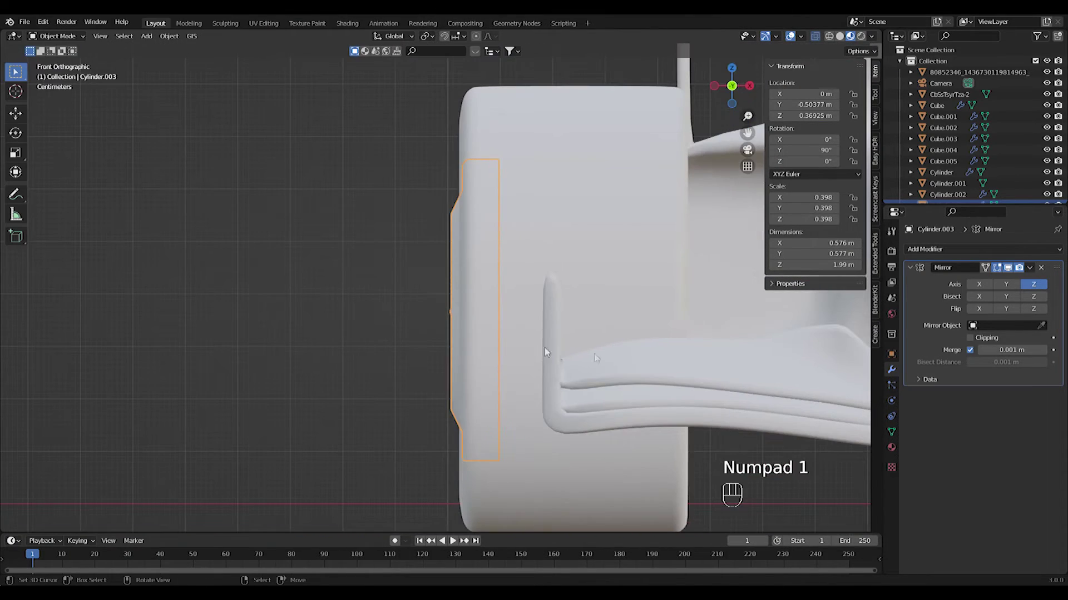
{"action": "key", "text": "ctrl+KP_1"}
{"action": "key", "text": "ctrl+KP_3"}
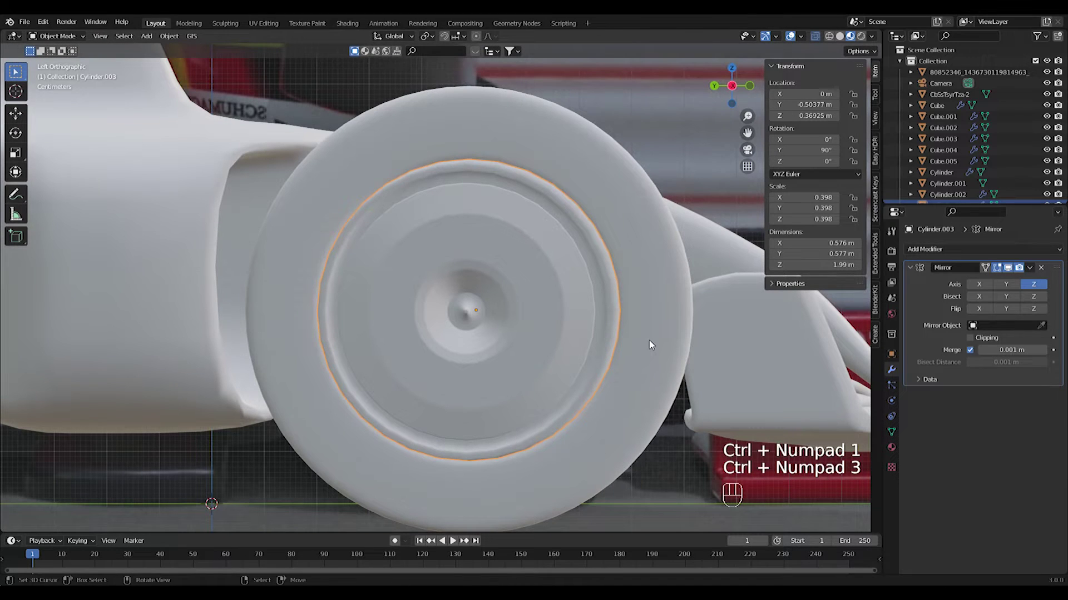
{"action": "scroll", "coordinate": [639, 335], "scroll_direction": "down", "scroll_amount": 7}
{"action": "scroll", "coordinate": [639, 335], "scroll_direction": "up", "scroll_amount": 1}
{"action": "key", "text": "shift+a"}
{"action": "mouse_move", "coordinate": [458, 245]}
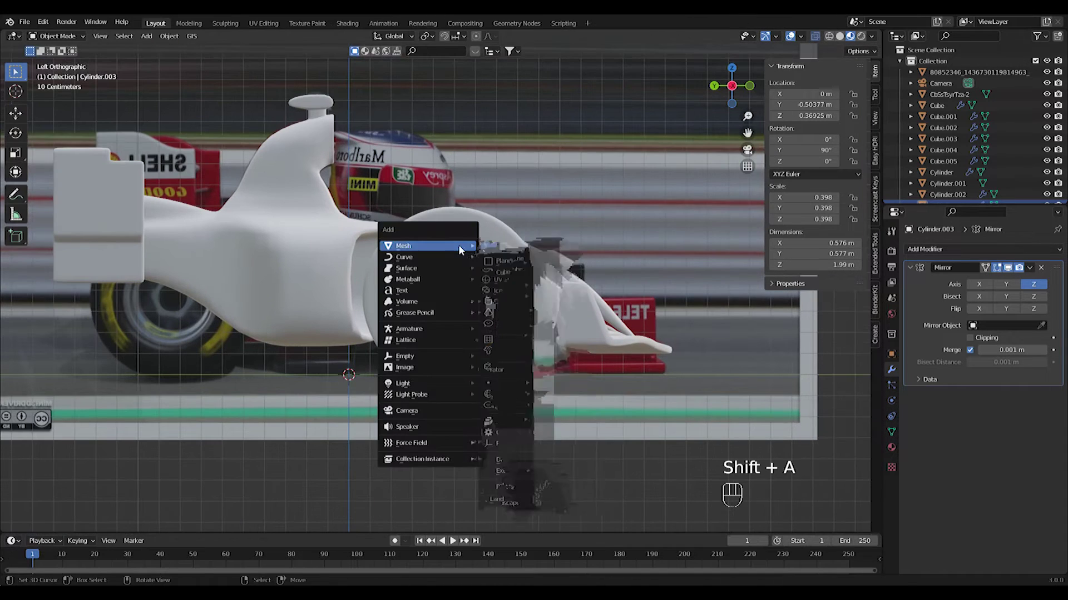
{"action": "left_click", "coordinate": [508, 294]}
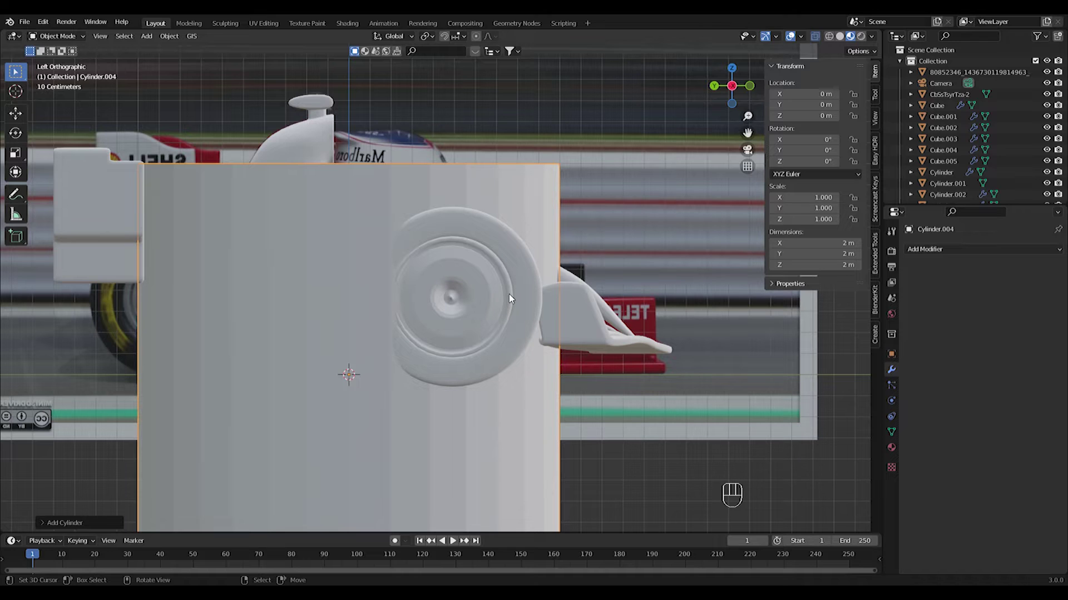
Step: Select the rim's central hub vertices in Edit Mode and snap the 3D cursor to them
{"action": "left_click", "coordinate": [485, 293]}
{"action": "scroll", "coordinate": [485, 293], "scroll_direction": "up", "scroll_amount": 3}
{"action": "key", "text": "Tab"}
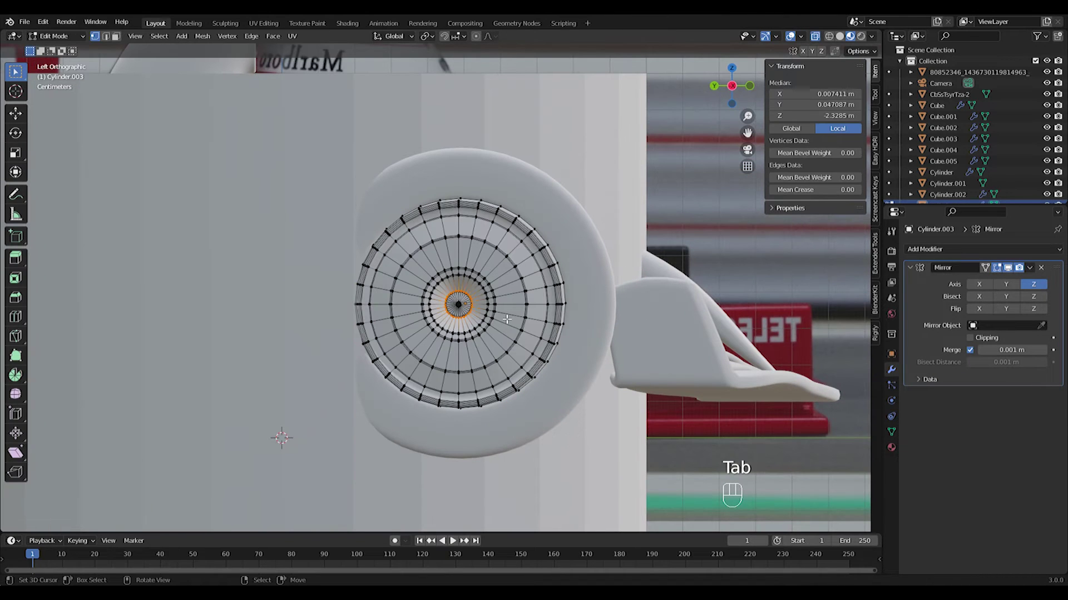
{"action": "scroll", "coordinate": [495, 320], "scroll_direction": "down", "scroll_amount": 2}
{"action": "scroll", "coordinate": [485, 321], "scroll_direction": "up", "scroll_amount": 4}
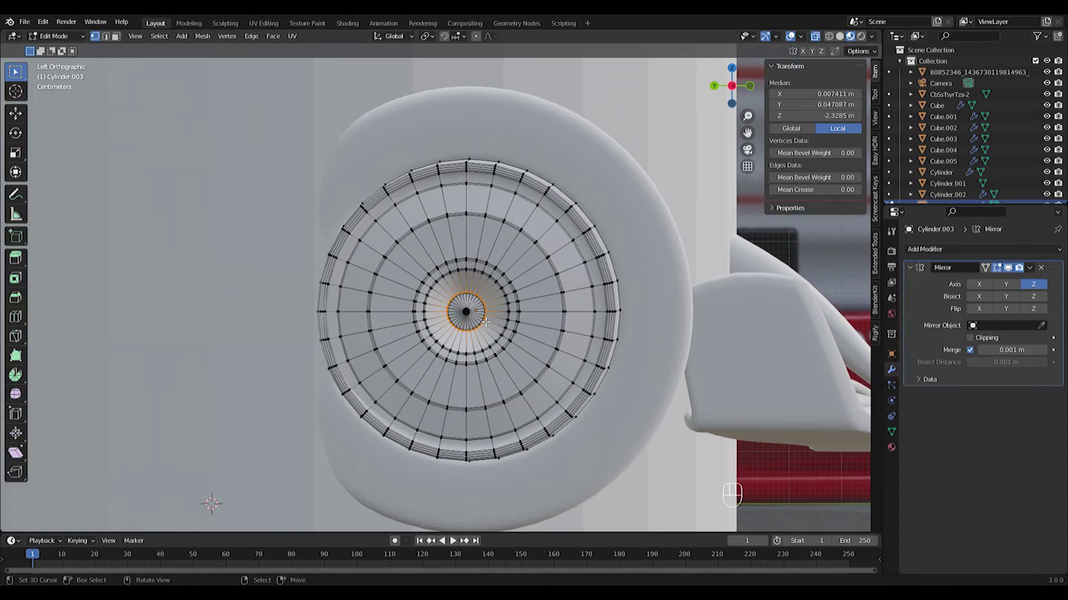
{"action": "scroll", "coordinate": [485, 322], "scroll_direction": "up", "scroll_amount": 3}
{"action": "left_click", "coordinate": [466, 311], "text": "shift"}
{"action": "key", "text": "shift+s"}
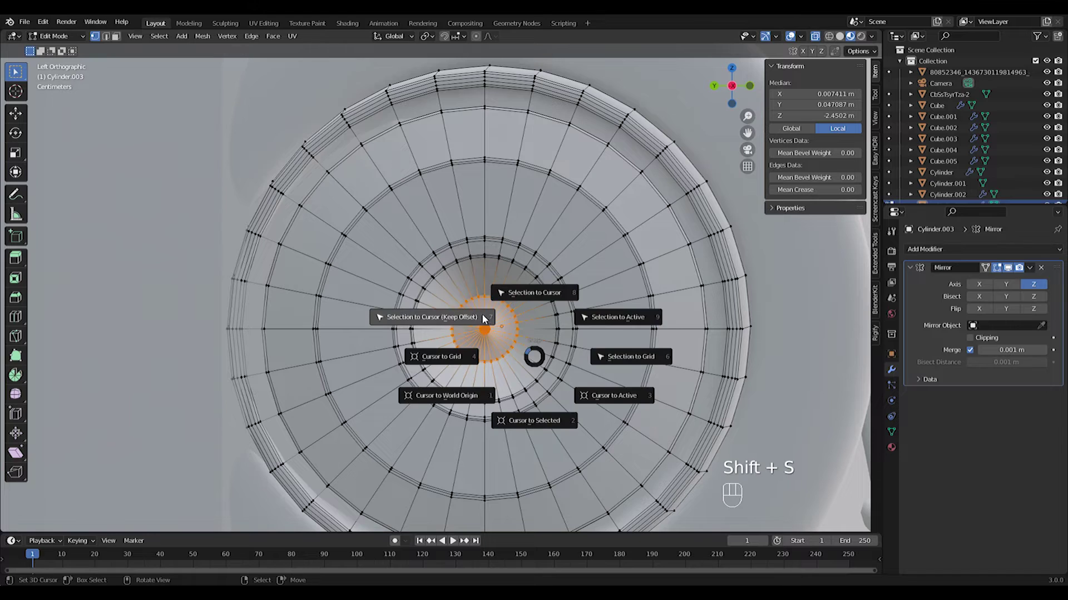
{"action": "left_click", "coordinate": [483, 400]}
{"action": "key", "text": "shift+s"}
{"action": "left_click", "coordinate": [517, 412]}
Step: Return to Object Mode, select the new cylinder and snap it to the 3D cursor
{"action": "key", "text": "Tab"}
{"action": "scroll", "coordinate": [521, 369], "scroll_direction": "down", "scroll_amount": 5}
{"action": "right_click", "coordinate": [627, 216]}
{"action": "key", "text": "shift+s"}
{"action": "left_click", "coordinate": [538, 169]}
Step: Rotate the new cylinder 90° about the X axis and 90° about the global Z axis
{"action": "key", "text": "e"}
{"action": "key", "text": "x"}
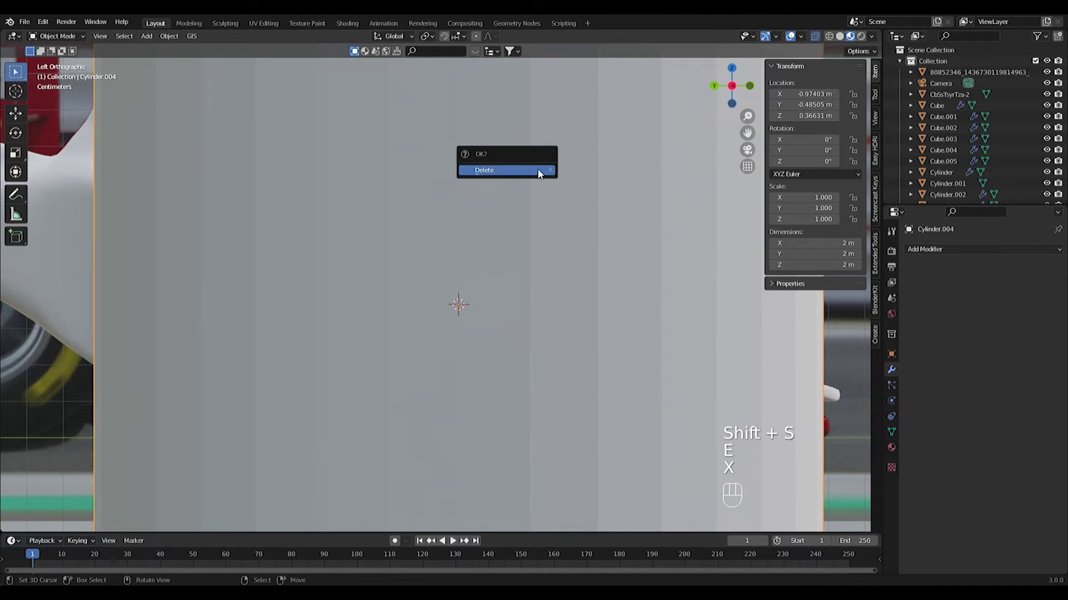
{"action": "type", "text": "r90"}
{"action": "key", "text": "Return"}
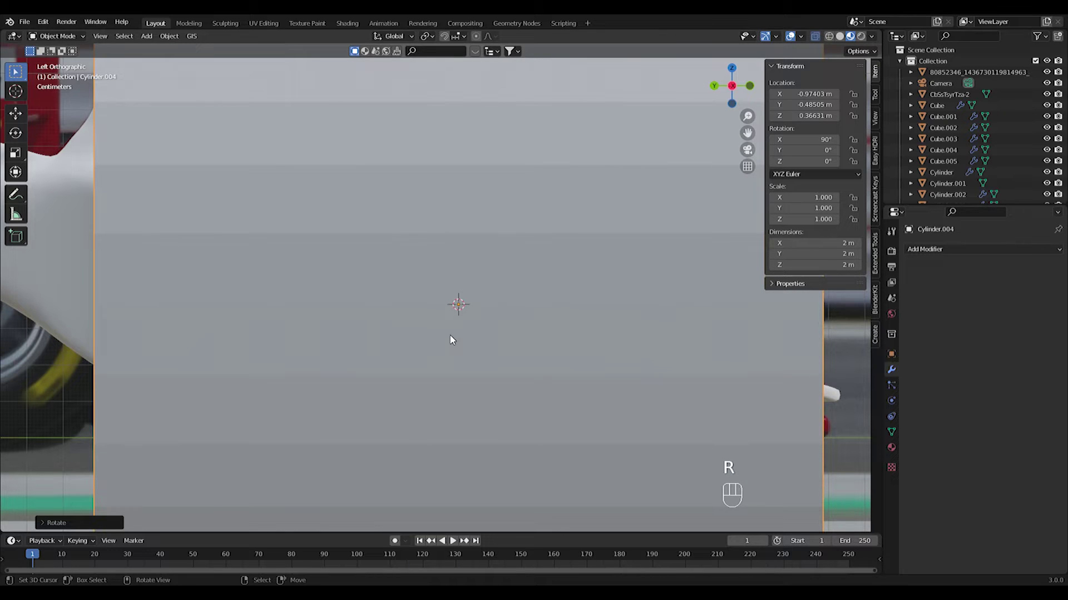
{"action": "key", "text": "z"}
{"action": "key", "text": "Escape"}
{"action": "type", "text": "rz90"}
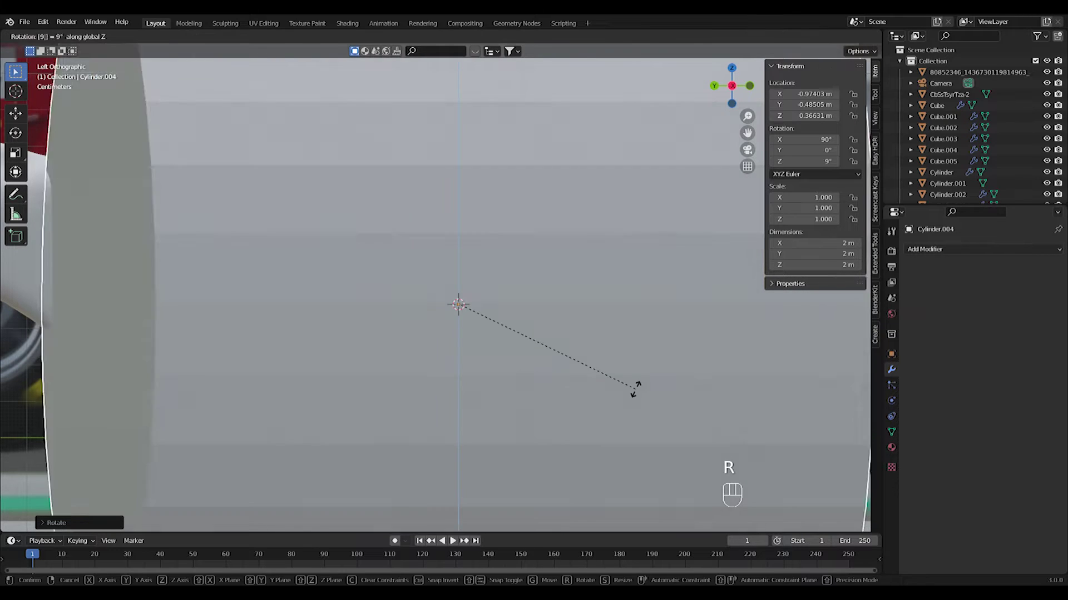
{"action": "key", "text": "Return"}
{"action": "right_click", "coordinate": [641, 391]}
Step: Scale the cylinder down uniformly to 0.032 around the wheel hub
{"action": "key", "text": "s"}
{"action": "right_click", "coordinate": [713, 408]}
{"action": "right_click", "coordinate": [713, 407]}
{"action": "key", "text": "s"}
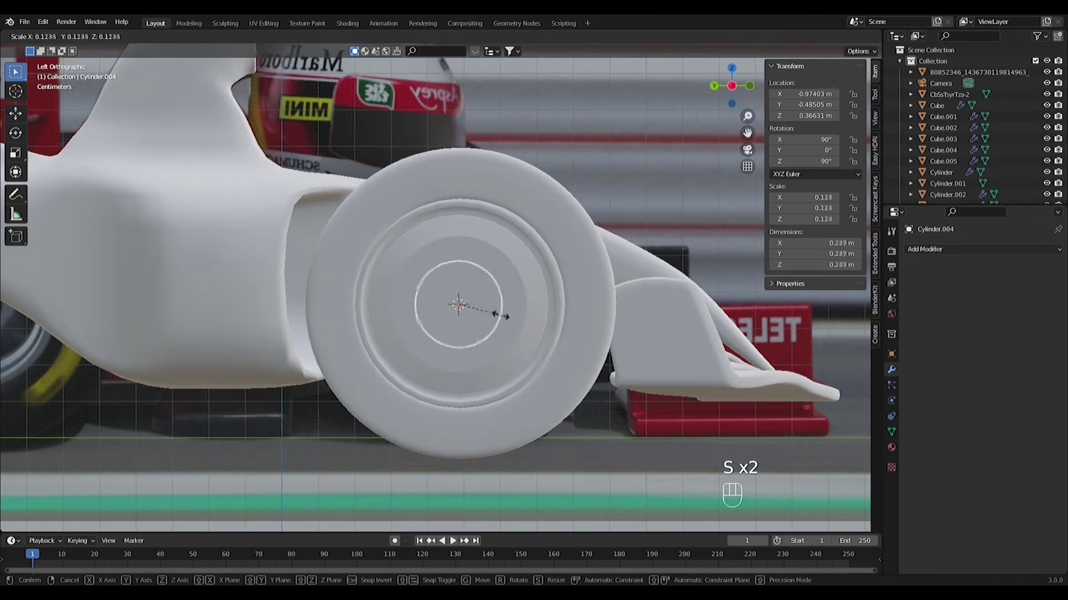
{"action": "left_click", "coordinate": [508, 317]}
Step: In Edit Mode, move the cylinder's mesh straight up from the hub onto the rim's flat ring and shrink it slightly
{"action": "key", "text": "Tab"}
{"action": "key", "text": "g"}
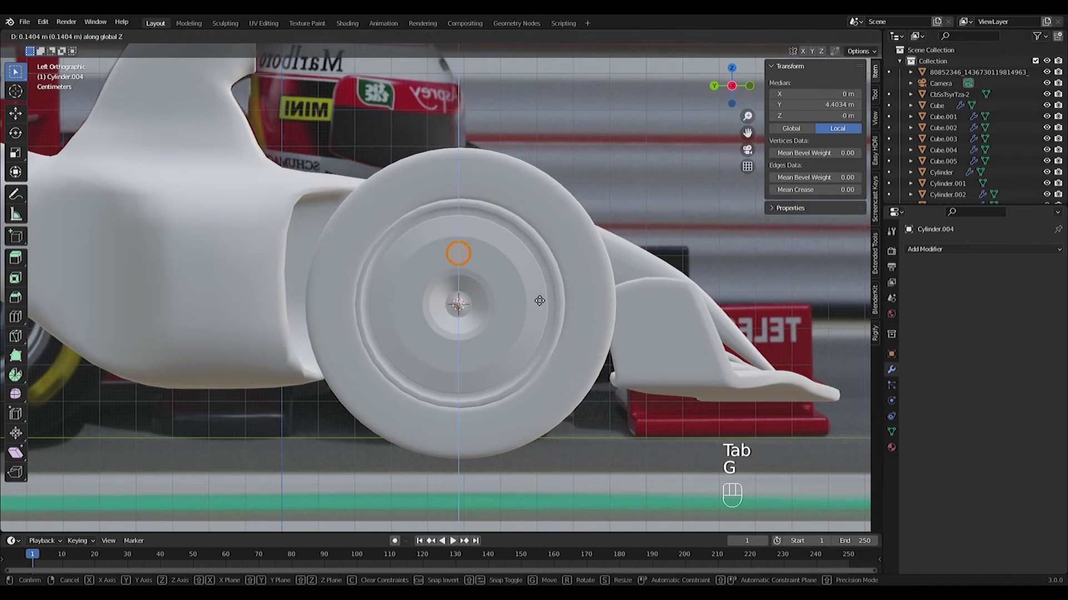
{"action": "left_click", "coordinate": [539, 300]}
{"action": "key", "text": "s"}
{"action": "left_click", "coordinate": [523, 284]}
{"action": "scroll", "coordinate": [522, 287], "scroll_direction": "up", "scroll_amount": 3}
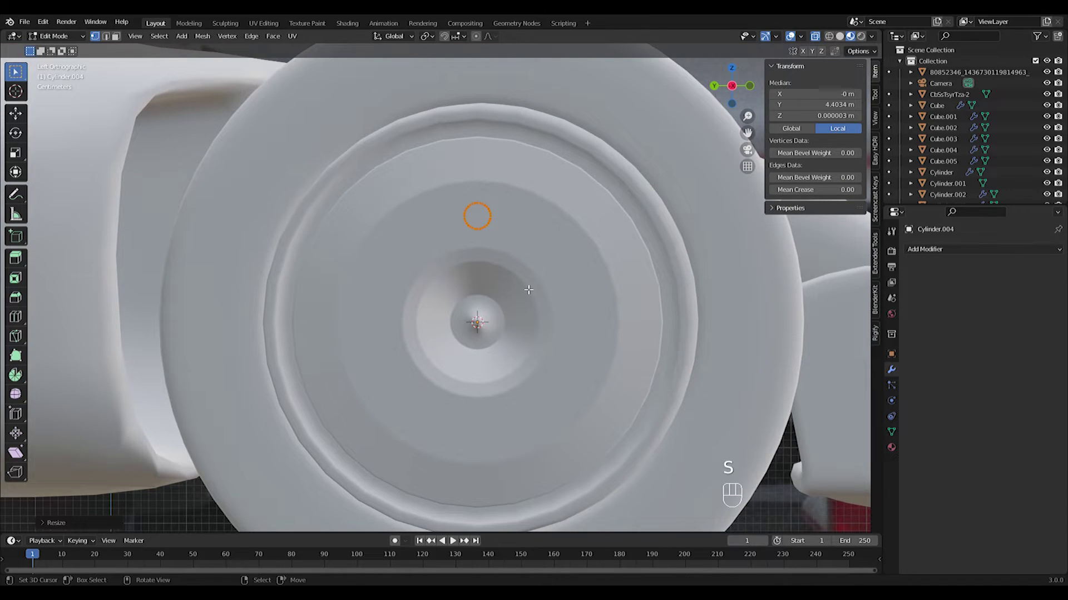
{"action": "key", "text": "g"}
{"action": "left_click", "coordinate": [526, 288]}
{"action": "key", "text": "s"}
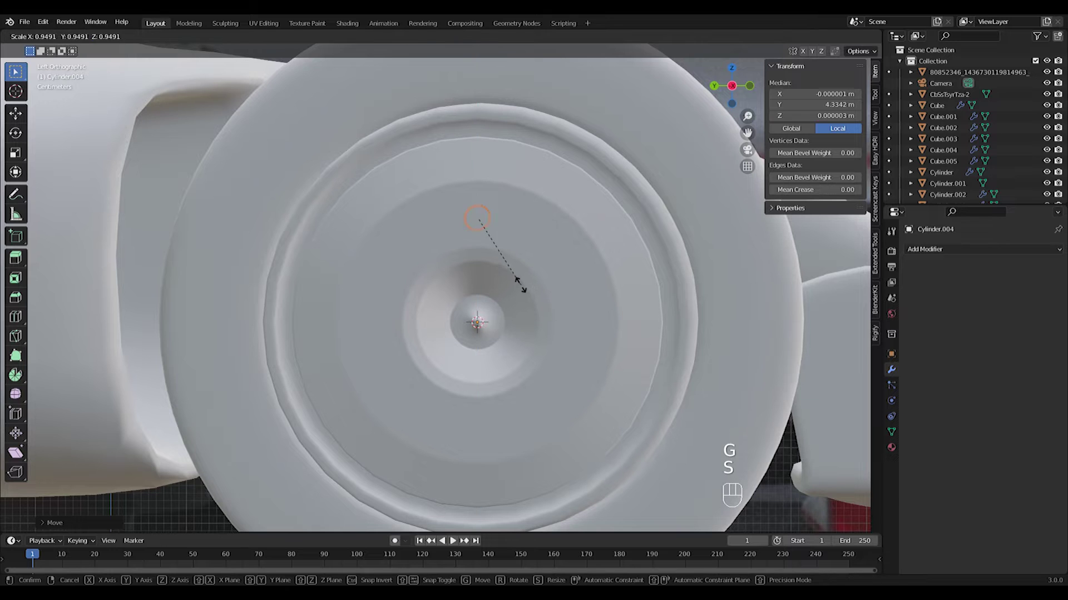
{"action": "left_click", "coordinate": [518, 284]}
Step: In Object Mode, move the cylinder outward along X to -0.99192 m so that it protrudes from the rim
{"action": "middle_click_drag", "start_coordinate": [521, 285], "coordinate": [536, 305]}
{"action": "key", "text": "Tab"}
{"action": "key", "text": "g"}
{"action": "key", "text": "y"}
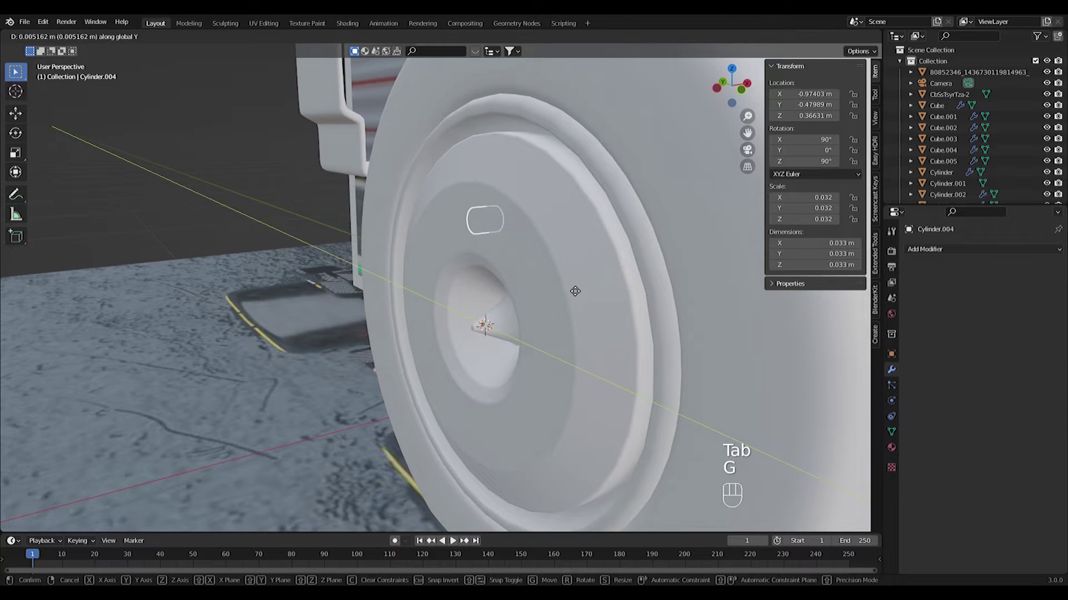
{"action": "key", "text": "s"}
{"action": "left_click", "coordinate": [596, 282]}
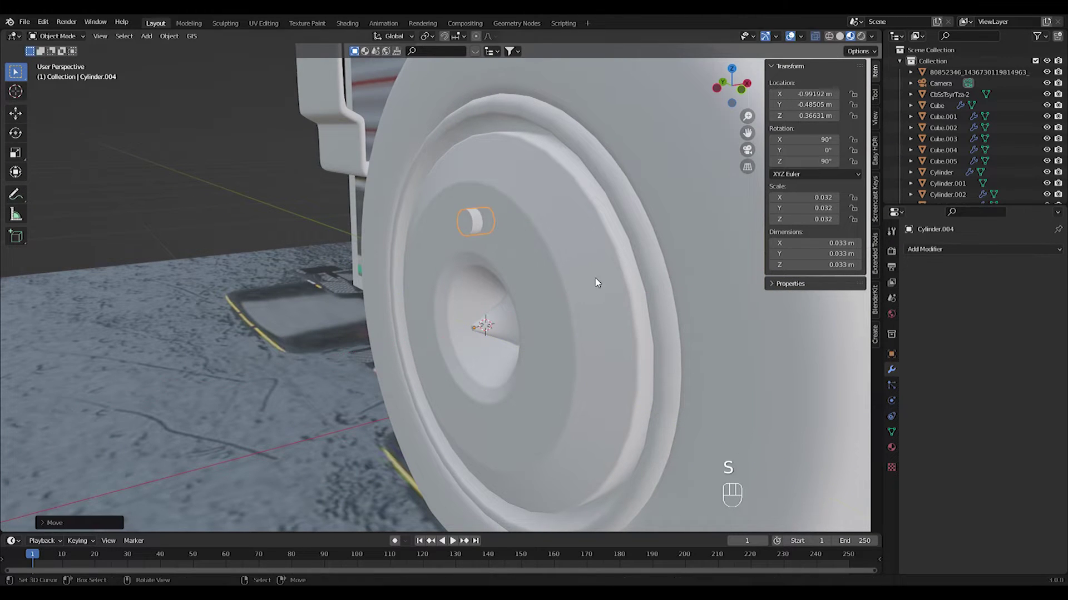
Step: Stretch the cylinder's mesh along the X axis to a length of 0.151 m in Edit Mode and return to Object Mode
{"action": "key", "text": "Tab"}
{"action": "key", "text": "s"}
{"action": "key", "text": "y"}
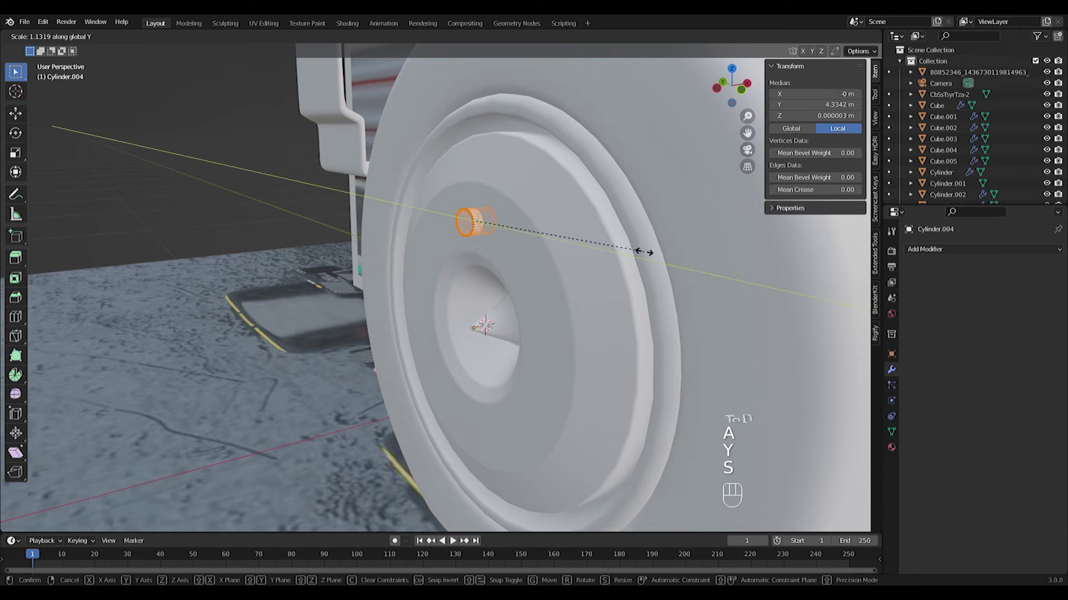
{"action": "key", "text": "x"}
{"action": "left_click", "coordinate": [525, 224]}
{"action": "key", "text": "Tab"}
{"action": "mouse_move", "coordinate": [526, 225]}
{"action": "middle_mouse_down"}
{"action": "mouse_move", "coordinate": [565, 226]}
{"action": "mouse_move", "coordinate": [519, 240]}
{"action": "middle_mouse_up"}
Step: In the left orthographic view, spin-duplicate the cylinder's mesh about the X axis with 8 steps into a full ring around the hub
{"action": "key", "text": "KP_3"}
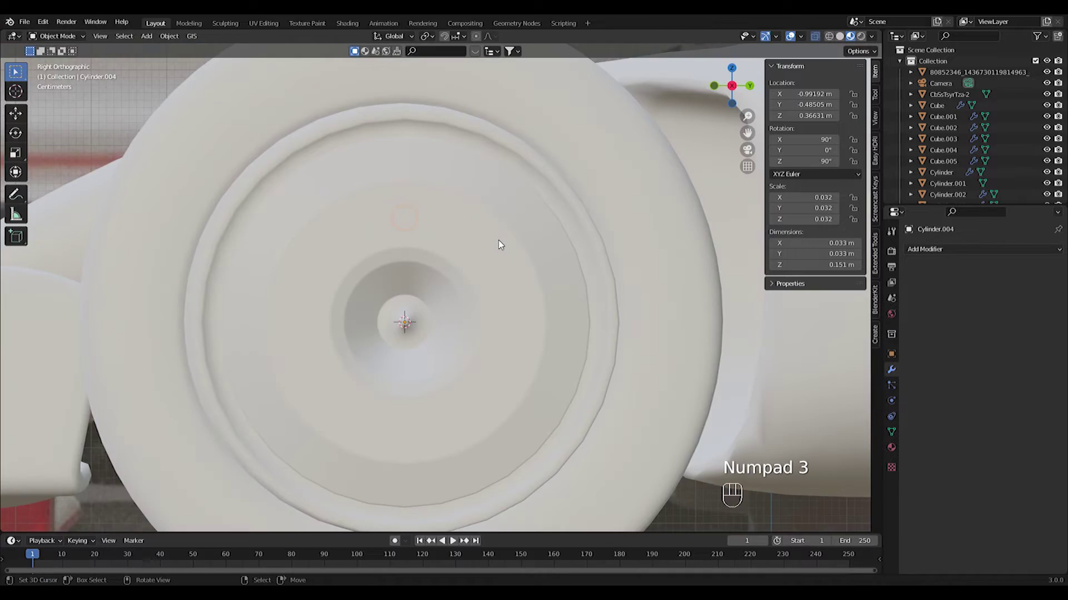
{"action": "key", "text": "KP_1"}
{"action": "key", "text": "KP_2"}
{"action": "key", "text": "ctrl+KP_3"}
{"action": "left_click", "coordinate": [427, 36]}
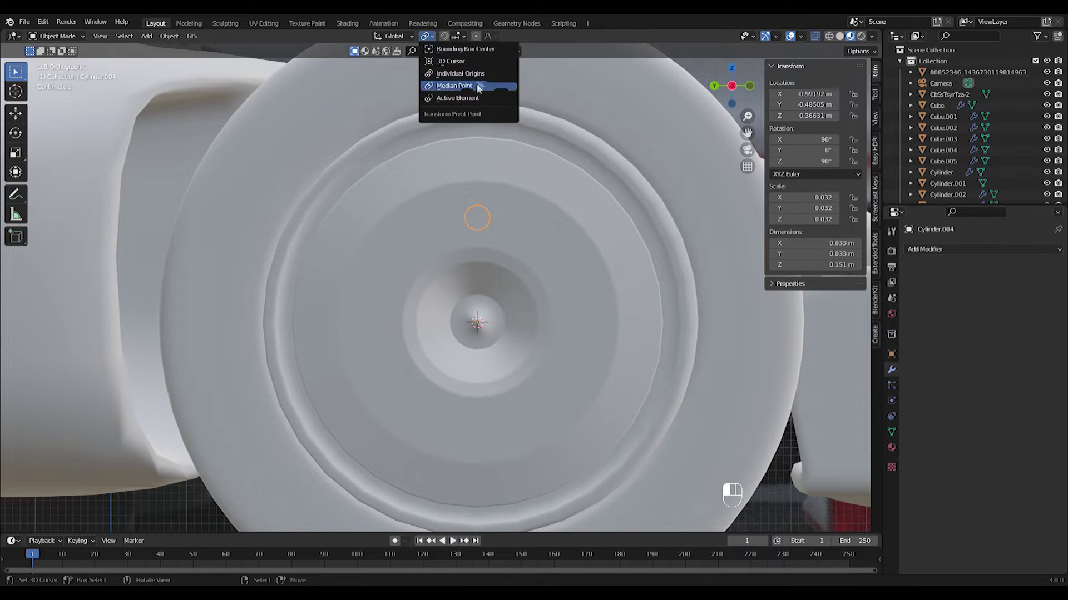
{"action": "left_click", "coordinate": [449, 88]}
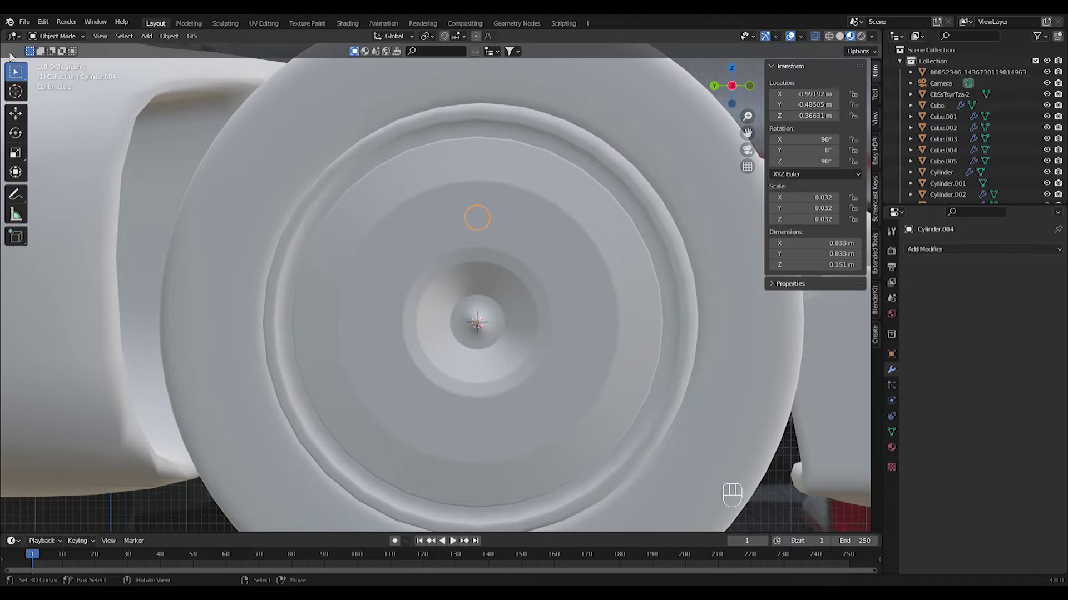
{"action": "key", "text": "Tab"}
{"action": "left_click", "coordinate": [19, 261]}
{"action": "left_click", "coordinate": [18, 377]}
{"action": "left_click", "coordinate": [72, 383]}
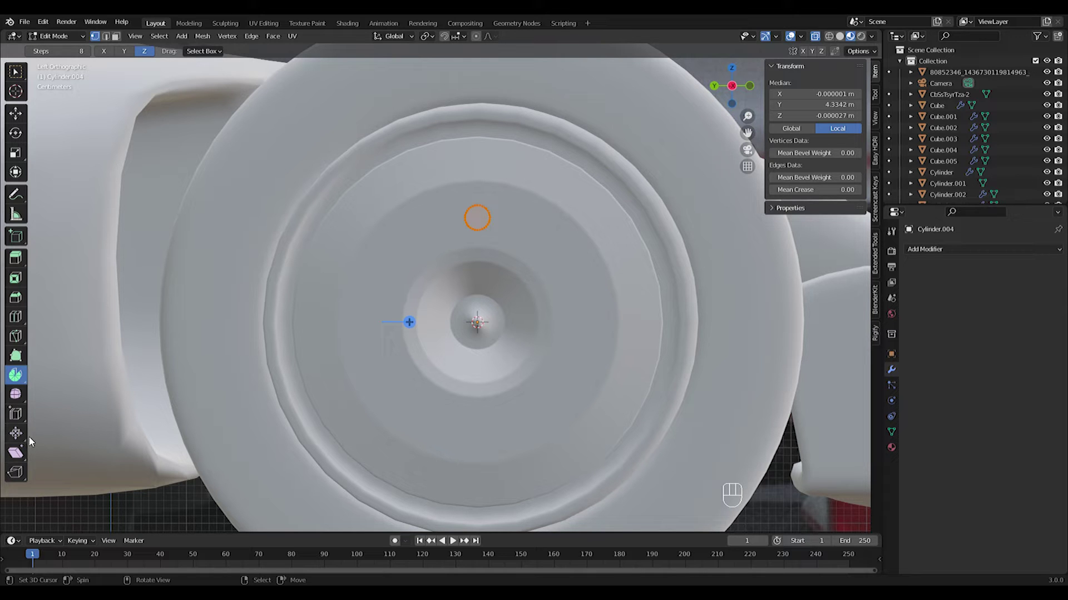
{"action": "left_click_drag", "start_coordinate": [545, 255], "coordinate": [545, 245]}
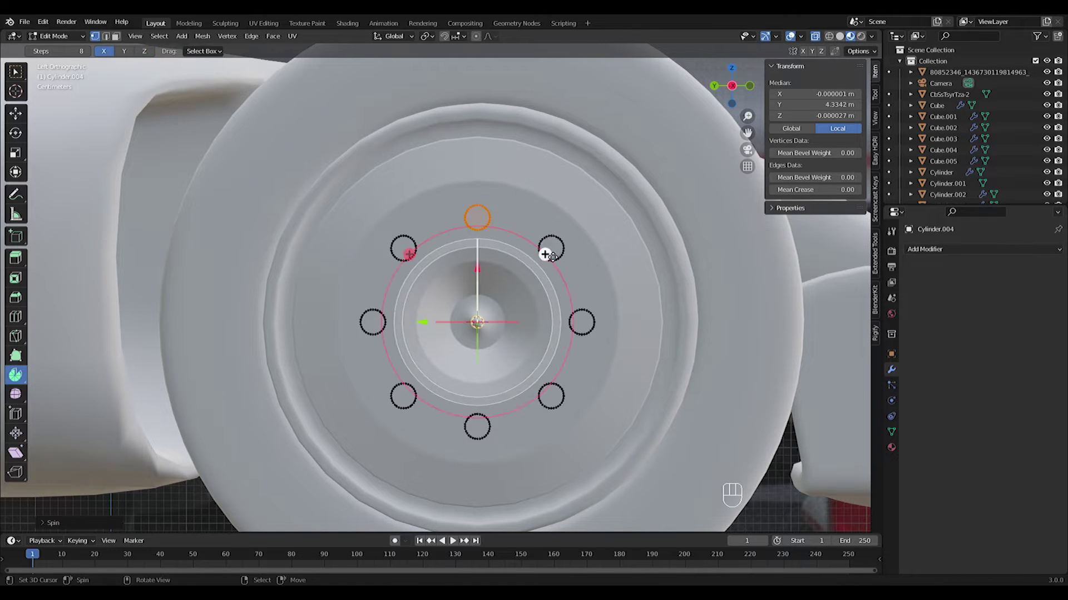
Step: In Object Mode, select the wheel rim and add a Boolean Difference modifier with the ring of cylinders, Cylinder.004, as its object
{"action": "scroll", "coordinate": [593, 344], "scroll_direction": "down", "scroll_amount": 5}
{"action": "key", "text": "Tab"}
{"action": "middle_click_drag", "start_coordinate": [593, 344], "coordinate": [512, 303]}
{"action": "left_click", "coordinate": [512, 303]}
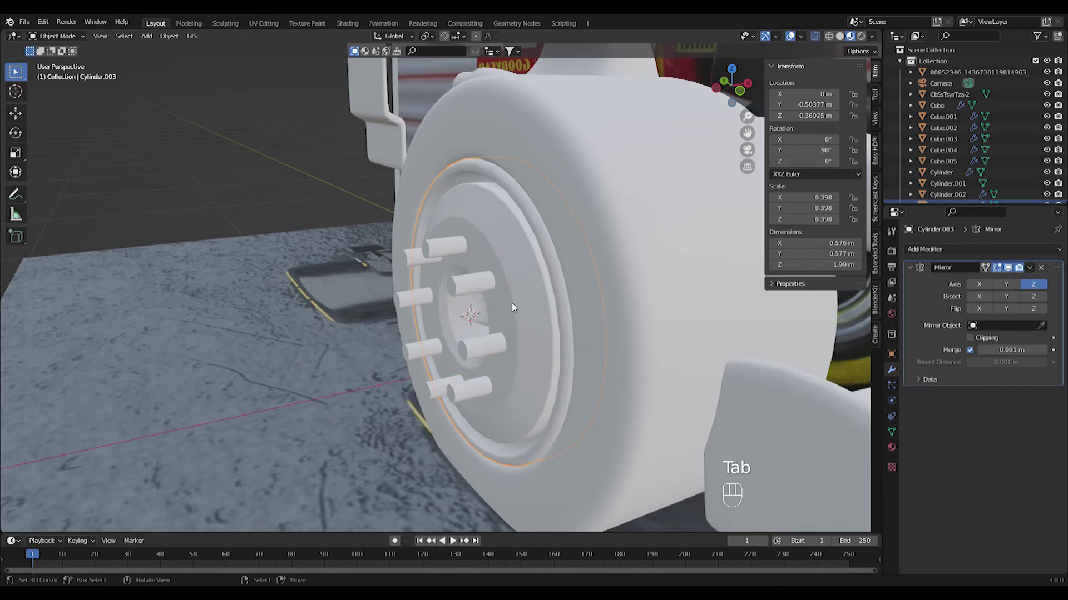
{"action": "left_click", "coordinate": [978, 250]}
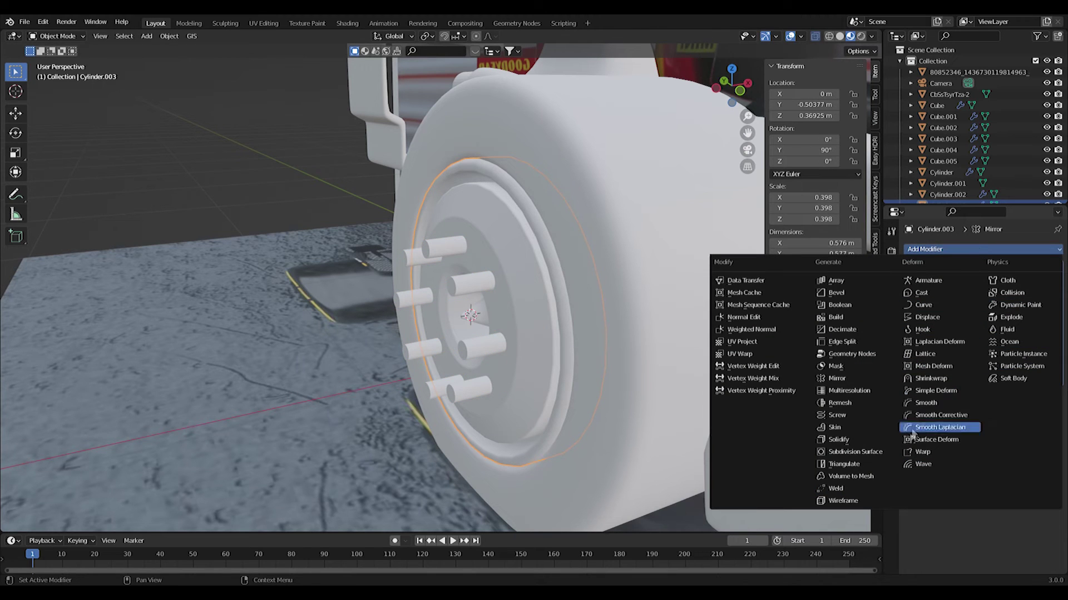
{"action": "left_click", "coordinate": [840, 304]}
{"action": "left_click", "coordinate": [462, 301]}
Step: Select the ring of cylinders and hide it to expose the rim's cut surface
{"action": "right_click", "coordinate": [479, 283]}
{"action": "middle_click_drag", "start_coordinate": [462, 301], "coordinate": [556, 295]}
{"action": "key", "text": "h"}
{"action": "scroll", "coordinate": [572, 262], "scroll_direction": "up", "scroll_amount": 2}
Step: Add loop cuts across the rim's flat ring in Edit Mode and return to Object Mode
{"action": "right_click", "coordinate": [548, 277]}
{"action": "key", "text": "Tab"}
{"action": "key", "text": "ctrl+r"}
{"action": "left_click", "coordinate": [550, 305]}
{"action": "key", "text": "Tab"}
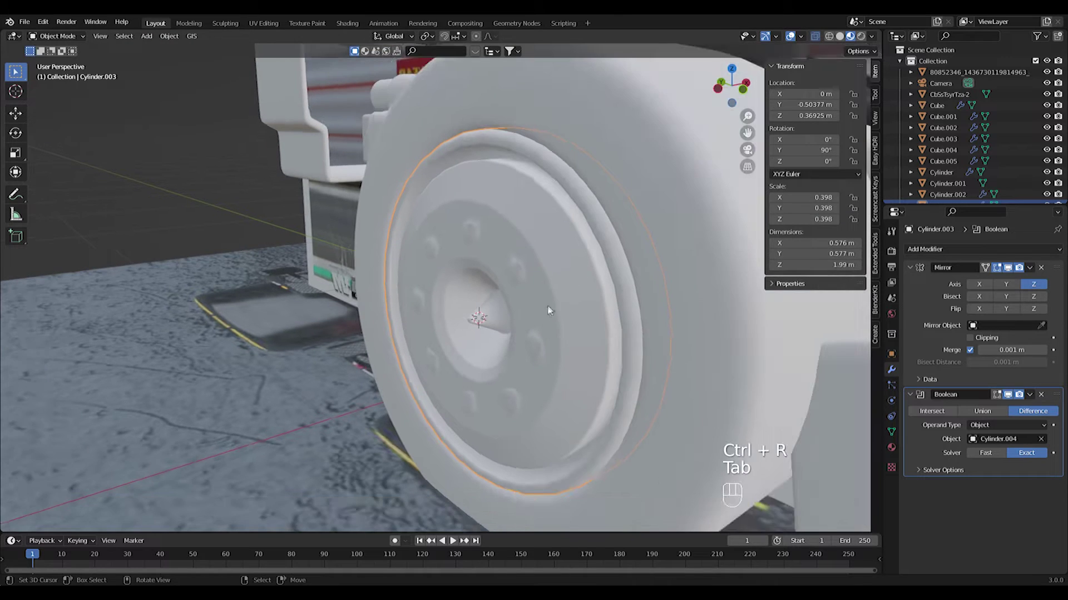
Step: Enable Auto Smooth for the rim's normals and set its angle to 148°
{"action": "scroll", "coordinate": [548, 310], "scroll_direction": "up", "scroll_amount": 1}
{"action": "left_click", "coordinate": [891, 431]}
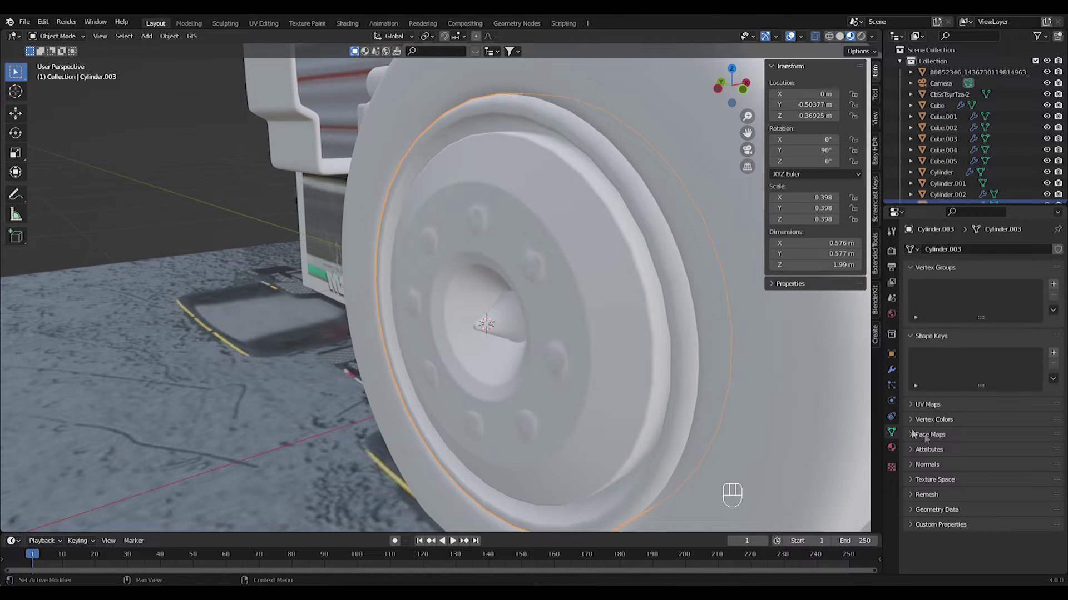
{"action": "left_click", "coordinate": [910, 465]}
{"action": "left_click", "coordinate": [970, 482]}
{"action": "left_click_drag", "start_coordinate": [1012, 482], "coordinate": [1055, 482]}
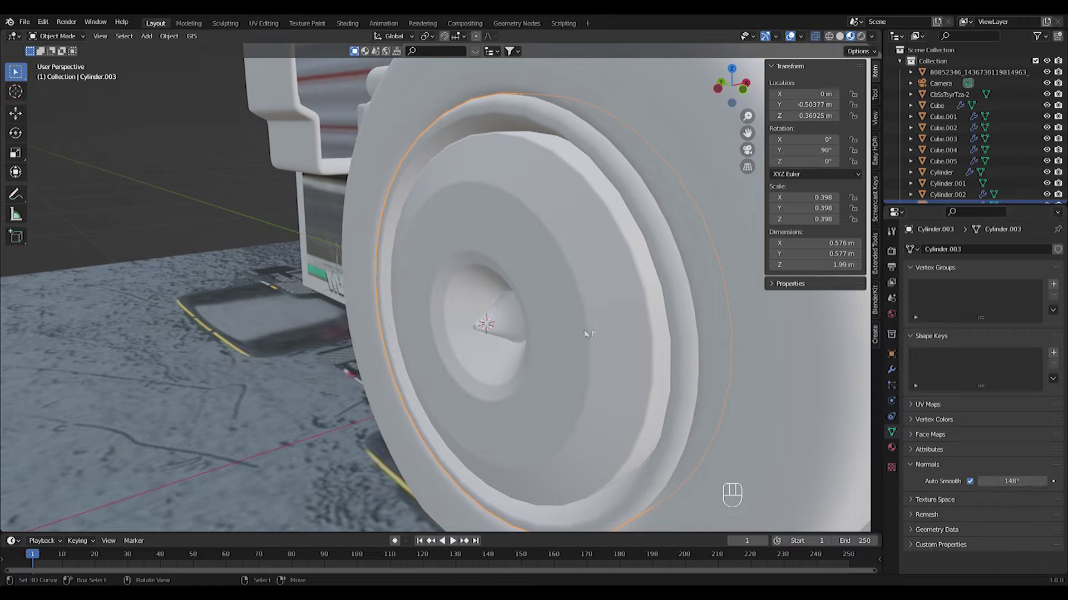
Step: Check the rim's mesh in Edit Mode, then unhide the ring of cylinders in Object Mode
{"action": "key", "text": "Tab"}
{"action": "key", "text": "Tab"}
{"action": "key", "text": "Tab"}
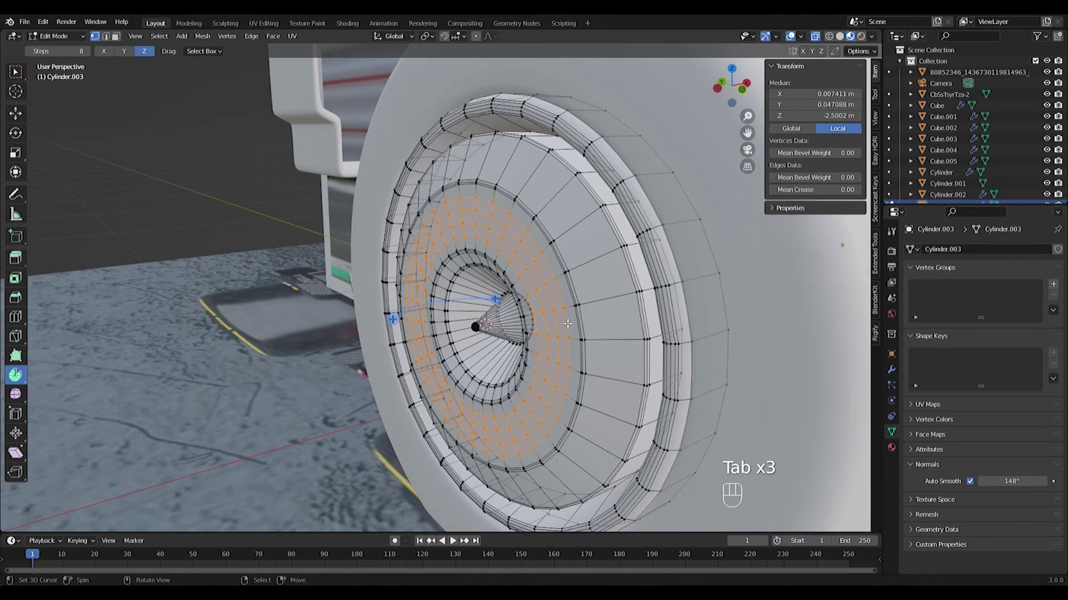
{"action": "key", "text": "Tab"}
{"action": "key", "text": "alt+h"}
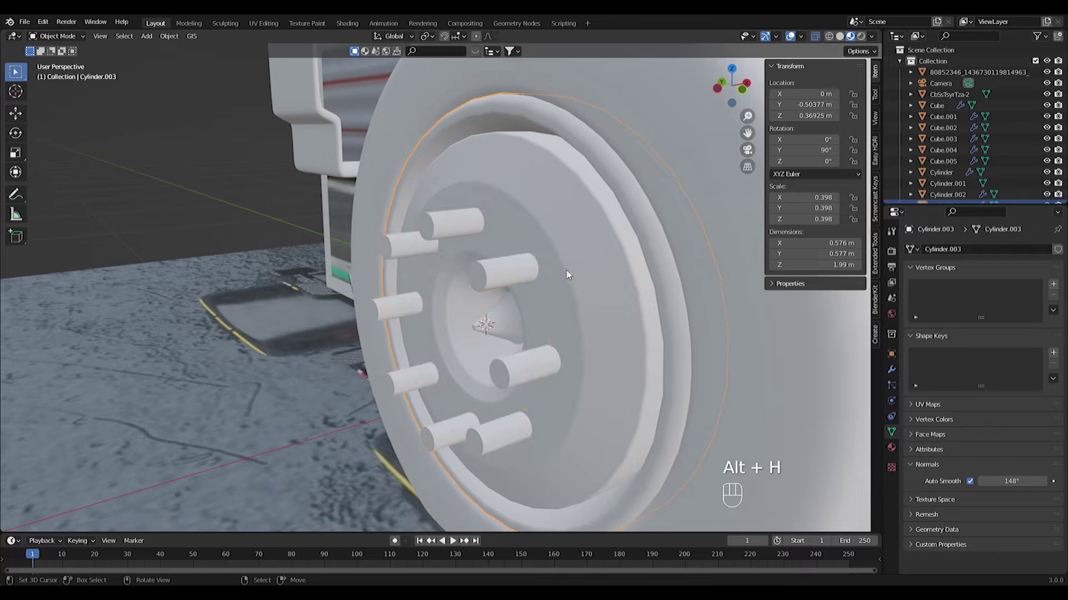
Step: Pick the ring of cylinders as the Boolean object again, try Union and Intersect, and switch back to Difference
{"action": "left_click", "coordinate": [891, 370]}
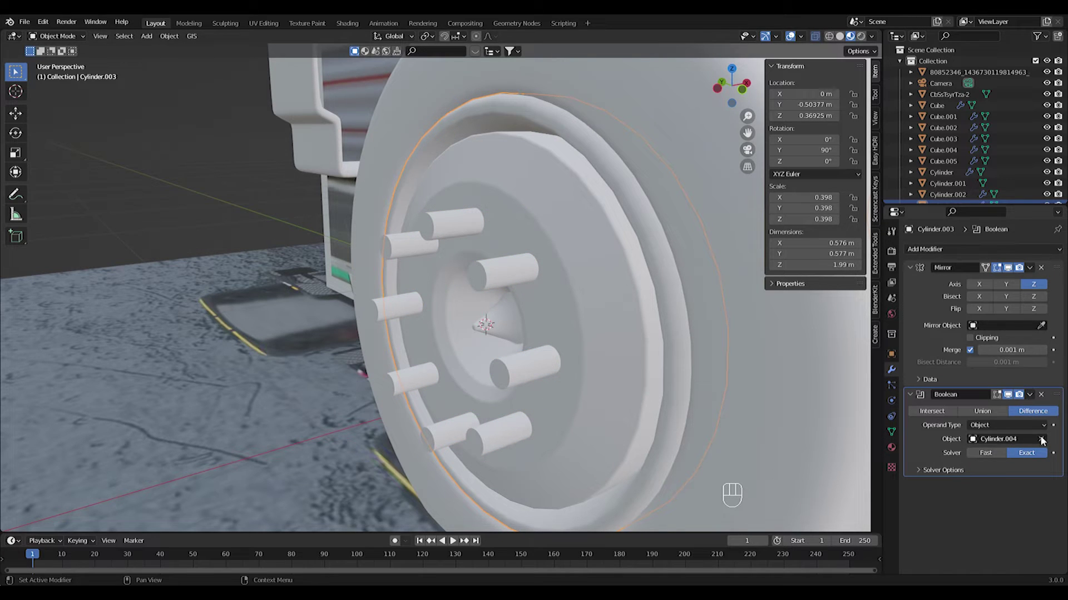
{"action": "left_click", "coordinate": [492, 278]}
{"action": "left_click", "coordinate": [988, 411]}
{"action": "left_click", "coordinate": [934, 411]}
{"action": "middle_click_drag", "start_coordinate": [639, 344], "coordinate": [590, 340]}
{"action": "left_click", "coordinate": [1050, 412]}
{"action": "middle_click_drag", "start_coordinate": [500, 335], "coordinate": [547, 344]}
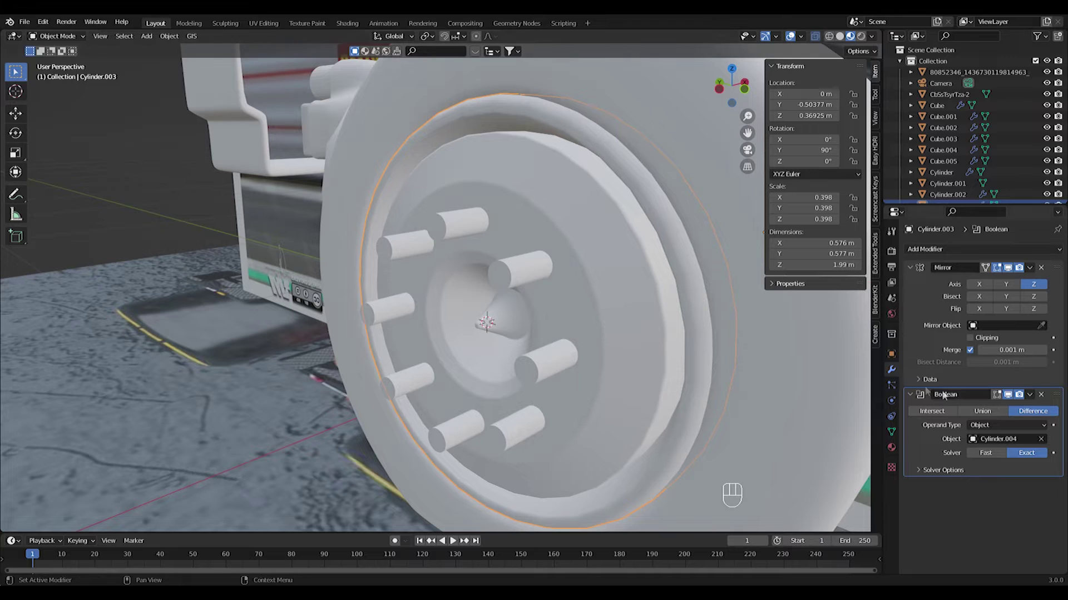
{"action": "key", "text": "Tab"}
{"action": "key", "text": "Tab"}
{"action": "left_click", "coordinate": [607, 336]}
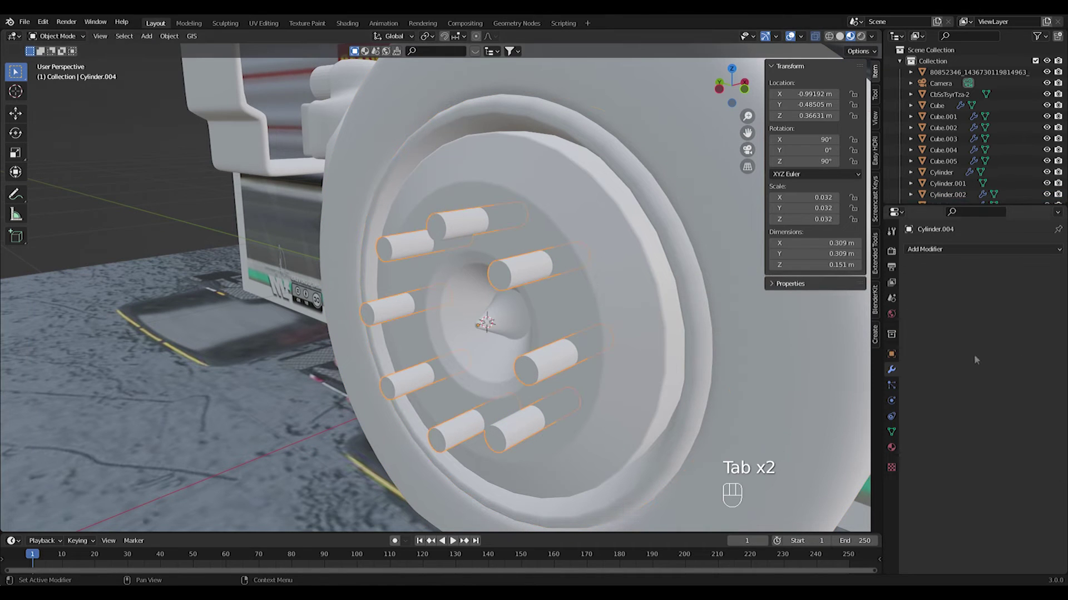
{"action": "left_click", "coordinate": [919, 251]}
{"action": "left_click", "coordinate": [564, 213]}
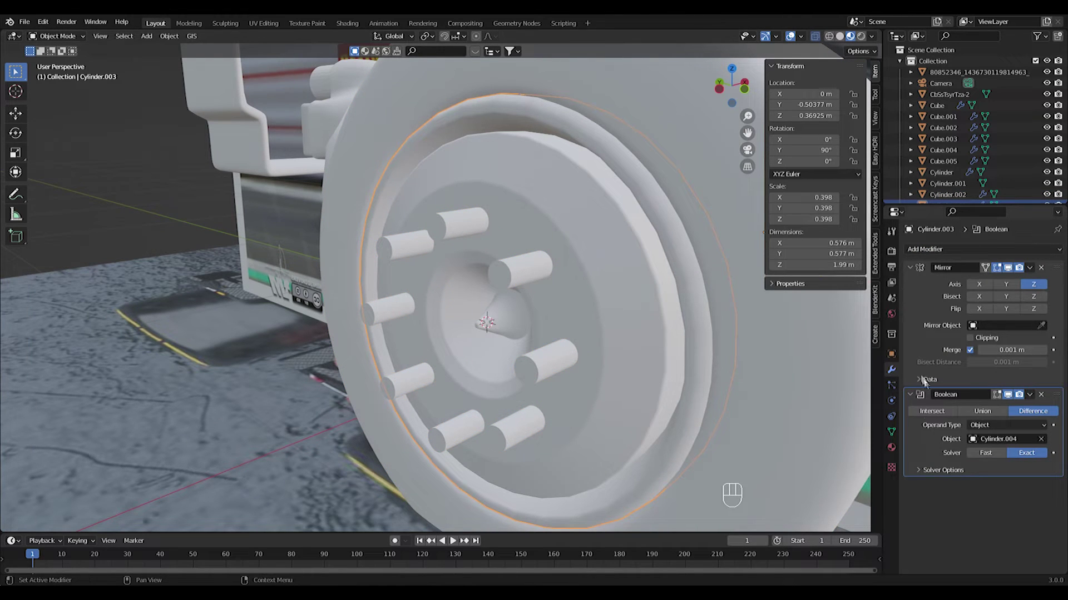
Step: Apply the rim's Mirror and Boolean modifiers and check the resulting mesh
{"action": "key", "text": "ctrl+a"}
{"action": "key", "text": "ctrl+a"}
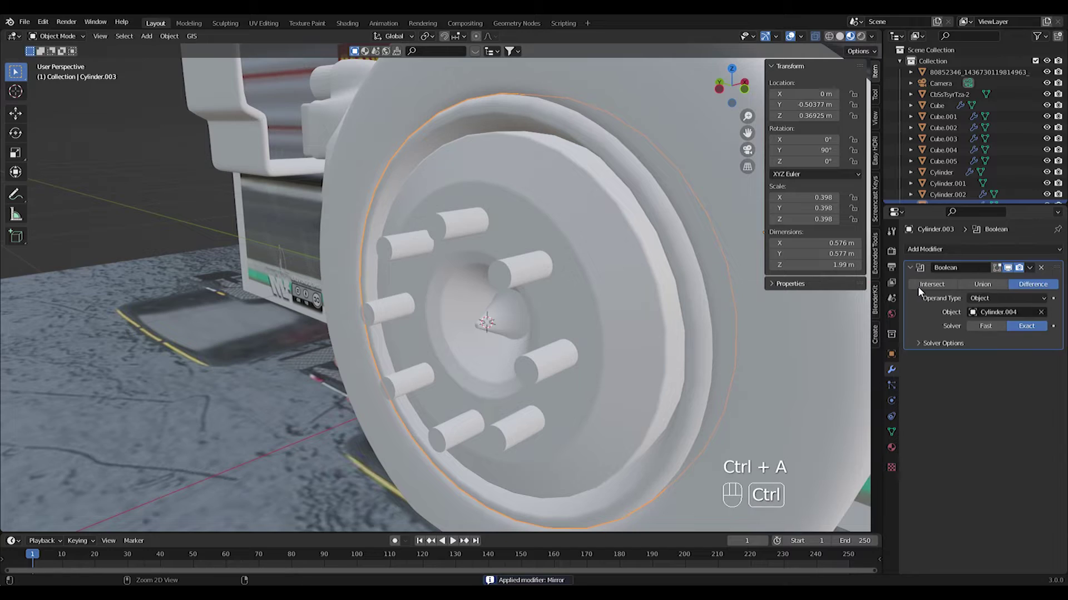
{"action": "key", "text": "Tab"}
{"action": "key", "text": "Tab"}
{"action": "key", "text": "Tab"}
{"action": "middle_click_drag", "start_coordinate": [552, 295], "coordinate": [567, 257]}
Step: Hide the ring of cutter cylinders and open the rim in Edit Mode
{"action": "key", "text": "Tab"}
{"action": "key", "text": "h"}
{"action": "right_click", "coordinate": [515, 255]}
{"action": "key", "text": "Tab"}
{"action": "scroll", "coordinate": [548, 262], "scroll_direction": "up", "scroll_amount": 3}
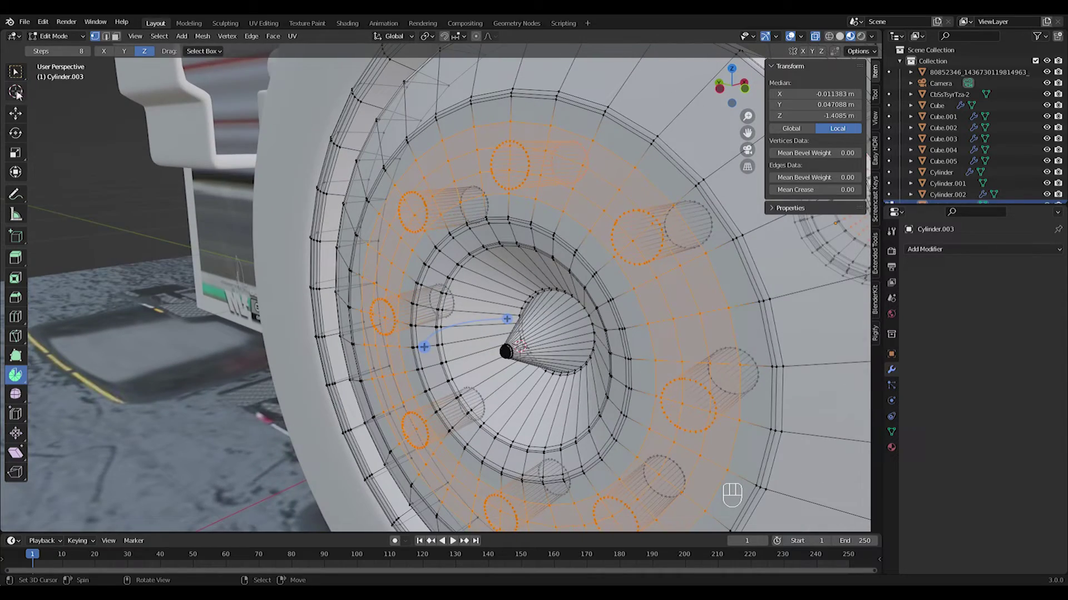
Step: Switch to face selection with the box selection tool and select the faces inside the upper-left circle of the rim's hole ring
{"action": "left_click", "coordinate": [16, 72]}
{"action": "key", "text": "3"}
{"action": "key", "text": "KP_1"}
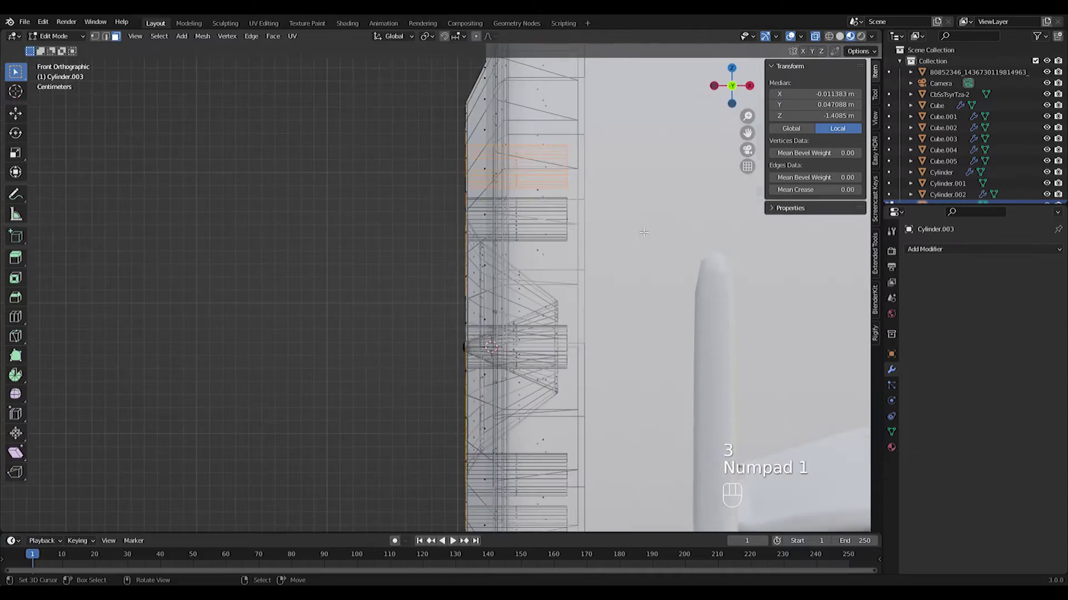
{"action": "key", "text": "KP_3"}
{"action": "key", "text": "ctrl+KP_3"}
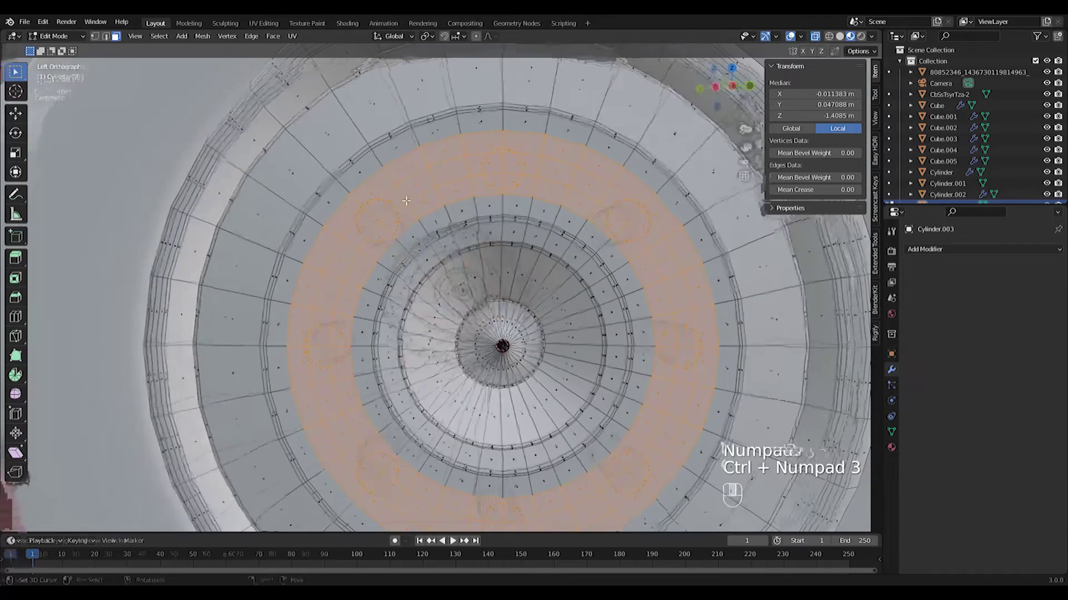
{"action": "middle_click_drag", "start_coordinate": [406, 201], "coordinate": [392, 234]}
{"action": "right_click", "coordinate": [373, 215]}
{"action": "scroll", "coordinate": [373, 214], "scroll_direction": "up", "scroll_amount": 3}
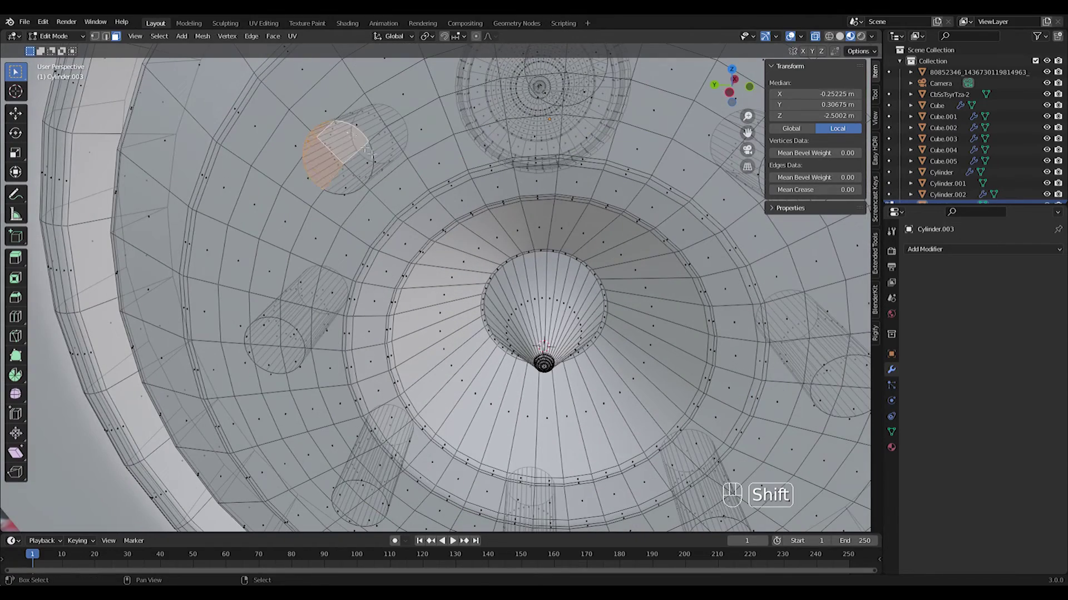
{"action": "key", "text": "ctrl+z"}
{"action": "key", "text": "ctrl+z"}
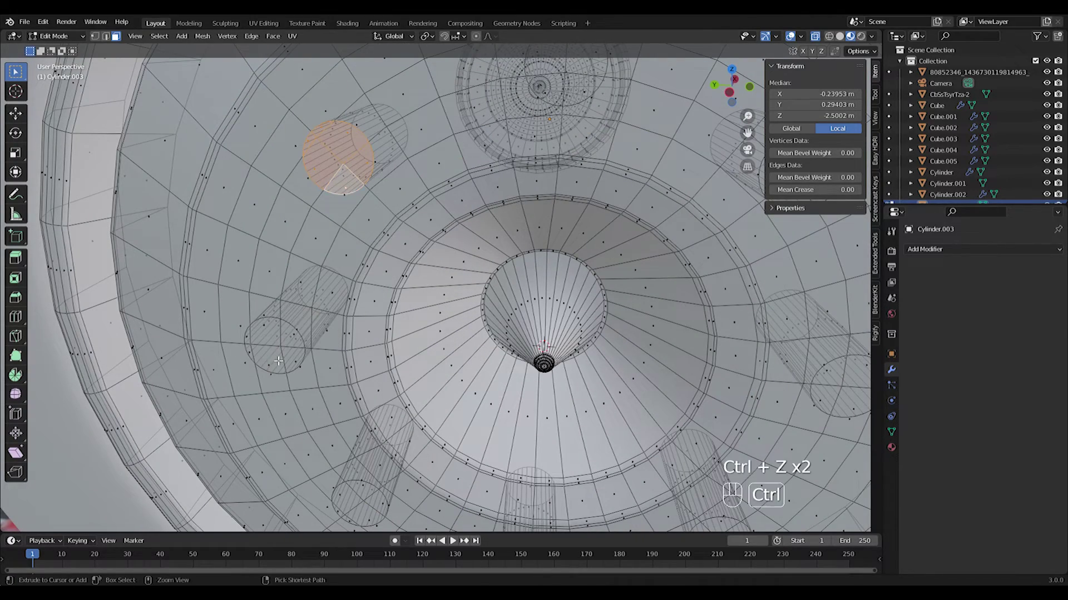
Step: Add the faces inside the rim's left and lower-left hole circles to the selection
{"action": "scroll", "coordinate": [328, 315], "scroll_direction": "up", "scroll_amount": 2}
{"action": "middle_click_drag", "start_coordinate": [274, 335], "coordinate": [396, 221], "text": "shift"}
{"action": "right_click", "coordinate": [447, 317], "text": "shift"}
{"action": "right_click", "coordinate": [421, 316], "text": "shift"}
{"action": "right_click", "coordinate": [478, 437], "text": "shift"}
{"action": "key", "text": "ctrl+z"}
{"action": "right_click", "coordinate": [476, 448], "text": "shift"}
{"action": "right_click", "coordinate": [499, 483], "text": "shift"}
{"action": "middle_click_drag", "start_coordinate": [500, 482], "coordinate": [404, 369], "text": "shift"}
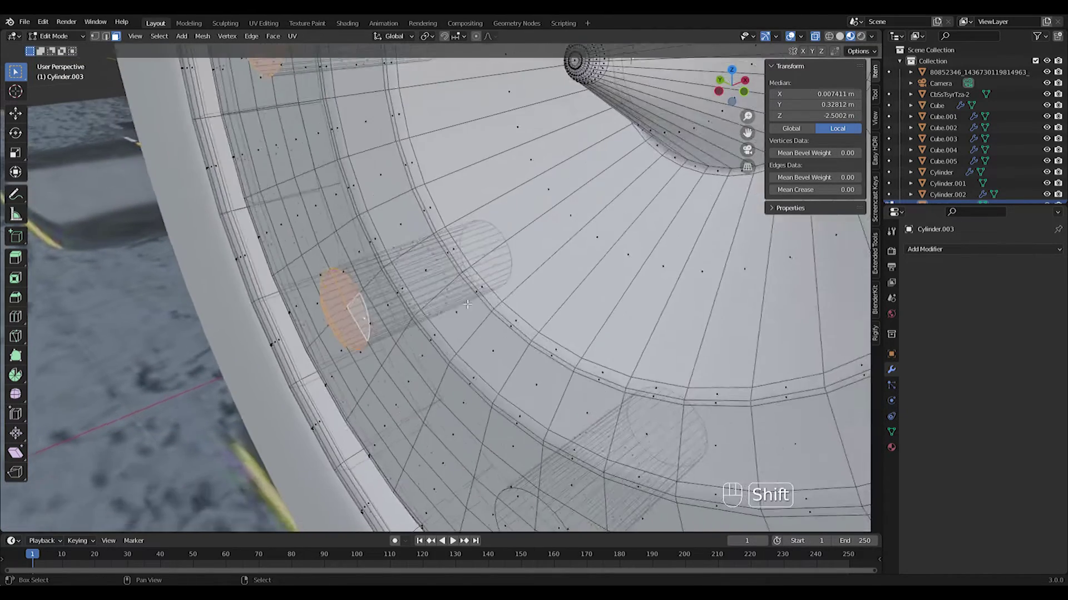
{"action": "scroll", "coordinate": [411, 373], "scroll_direction": "down", "scroll_amount": 1}
Step: Add the faces inside the rim's bottom and lower-right hole circles to the selection
{"action": "right_click", "coordinate": [528, 494], "text": "shift"}
{"action": "middle_click_drag", "start_coordinate": [531, 490], "coordinate": [436, 384], "text": "shift"}
{"action": "right_click", "coordinate": [439, 382], "text": "shift"}
{"action": "right_click", "coordinate": [405, 397], "text": "shift"}
{"action": "right_click", "coordinate": [443, 414], "text": "shift"}
Step: Add all the faces inside the rim's right-hand hole circle to the selection
{"action": "middle_click_drag", "start_coordinate": [495, 239], "coordinate": [453, 373], "text": "shift"}
{"action": "right_click", "coordinate": [393, 278], "text": "shift"}
{"action": "right_click", "coordinate": [460, 284], "text": "shift"}
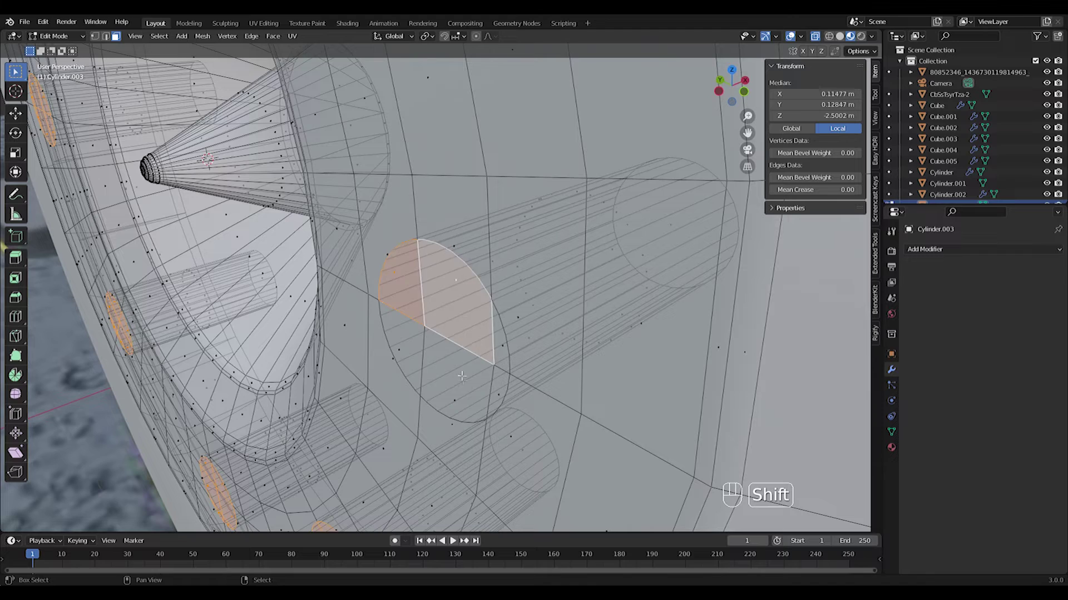
{"action": "right_click", "coordinate": [464, 401], "text": "shift"}
{"action": "right_click", "coordinate": [502, 348], "text": "shift"}
{"action": "right_click", "coordinate": [399, 352], "text": "shift"}
Step: Add all the faces inside the rim's upper-right hole circle to the selection
{"action": "middle_click_drag", "start_coordinate": [349, 94], "coordinate": [365, 231], "text": "shift"}
{"action": "right_click", "coordinate": [359, 185], "text": "shift"}
{"action": "right_click", "coordinate": [360, 118], "text": "shift"}
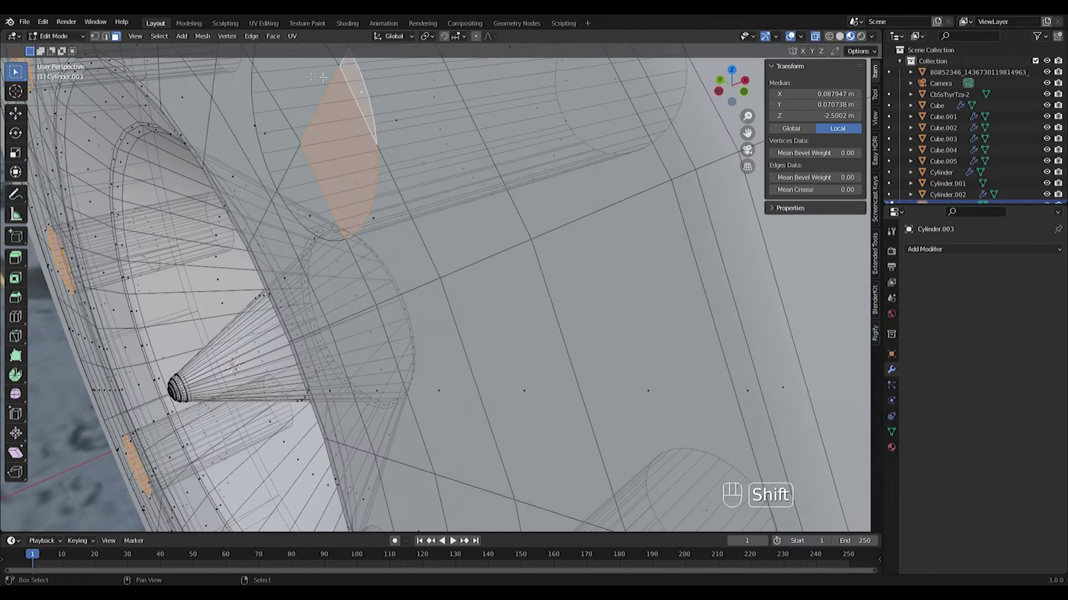
{"action": "middle_click_drag", "start_coordinate": [306, 77], "coordinate": [351, 185], "text": "shift"}
{"action": "right_click", "coordinate": [408, 333], "text": "shift"}
{"action": "right_click", "coordinate": [455, 348], "text": "shift"}
{"action": "right_click", "coordinate": [376, 387], "text": "shift"}
{"action": "right_click", "coordinate": [416, 453], "text": "shift"}
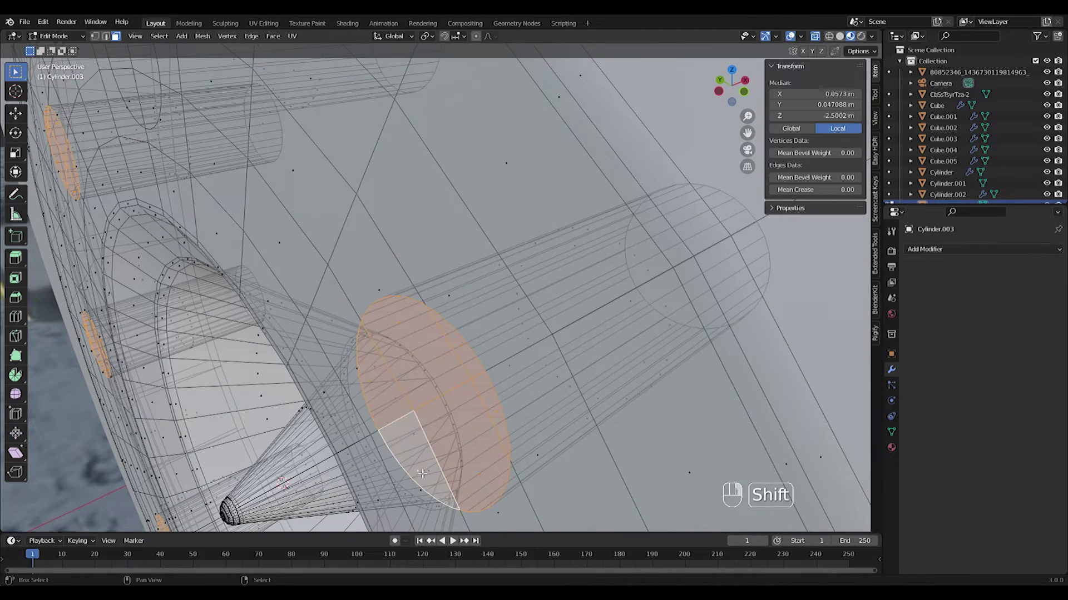
Step: Add the faces inside the last hole circle at the rim's top to the selection and delete all the selected faces
{"action": "middle_click_drag", "start_coordinate": [224, 118], "coordinate": [368, 248], "text": "shift"}
{"action": "right_click", "coordinate": [376, 255], "text": "shift"}
{"action": "right_click", "coordinate": [364, 215], "text": "shift"}
{"action": "right_click", "coordinate": [339, 201], "text": "shift"}
{"action": "right_click", "coordinate": [338, 235], "text": "shift"}
{"action": "right_click", "coordinate": [343, 301], "text": "shift"}
{"action": "right_click", "coordinate": [381, 321], "text": "shift"}
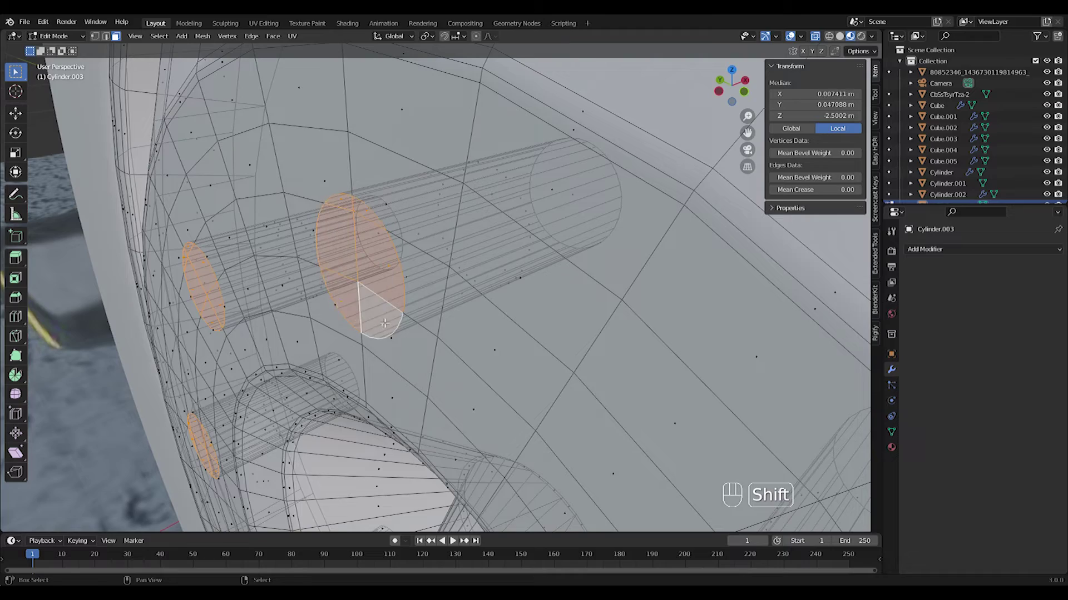
{"action": "key", "text": "Delete"}
{"action": "left_click", "coordinate": [358, 348]}
{"action": "key", "text": "Tab"}
Step: Delete all the faces of the opposite-side rim on the far side of the car
{"action": "scroll", "coordinate": [362, 359], "scroll_direction": "down", "scroll_amount": 10}
{"action": "middle_click_drag", "start_coordinate": [502, 350], "coordinate": [498, 321]}
{"action": "left_click", "coordinate": [917, 248]}
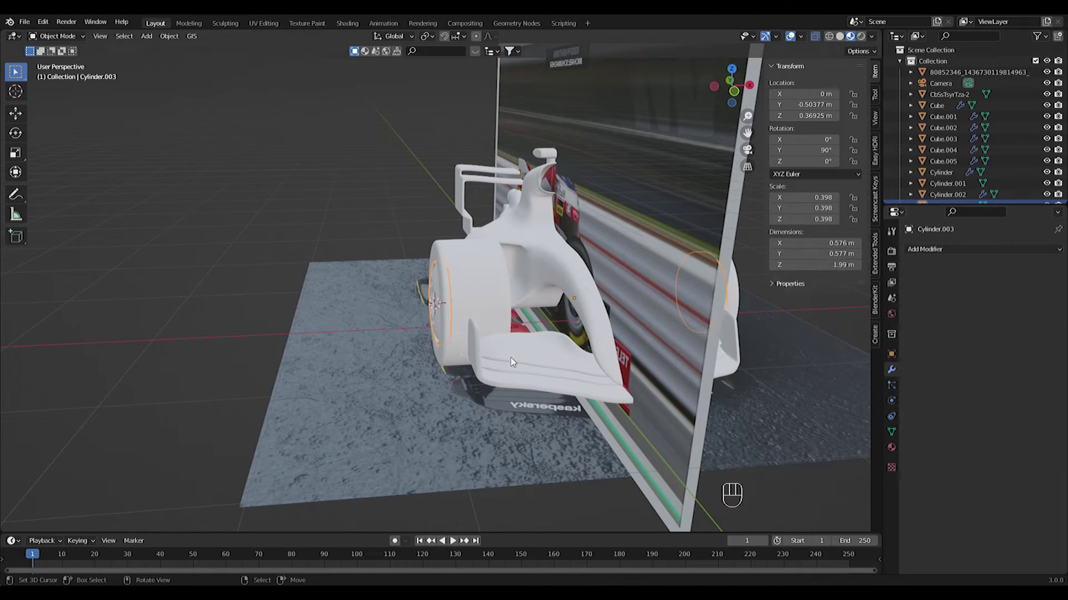
{"action": "key", "text": "Tab"}
{"action": "left_click_drag", "start_coordinate": [646, 205], "coordinate": [747, 356]}
{"action": "key", "text": "Delete"}
{"action": "left_click", "coordinate": [683, 271]}
Step: Add a Mirror modifier to the rim and mirror it on the Z axis instead of X
{"action": "left_click", "coordinate": [926, 249]}
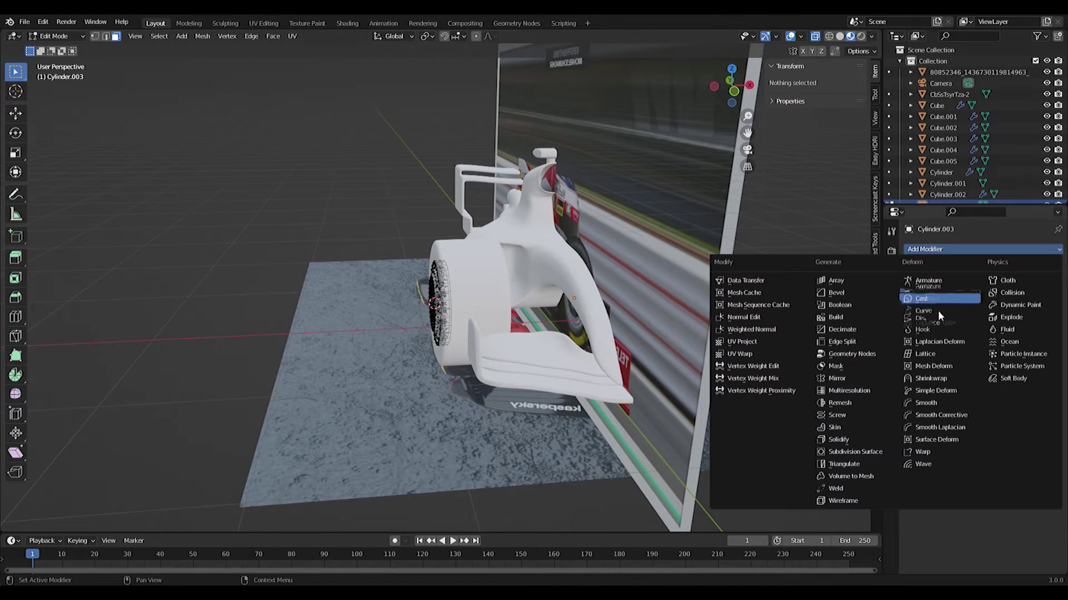
{"action": "left_click", "coordinate": [835, 380]}
{"action": "key", "text": "Tab"}
{"action": "scroll", "coordinate": [645, 367], "scroll_direction": "down", "scroll_amount": 3}
{"action": "middle_click_drag", "start_coordinate": [645, 367], "coordinate": [584, 366]}
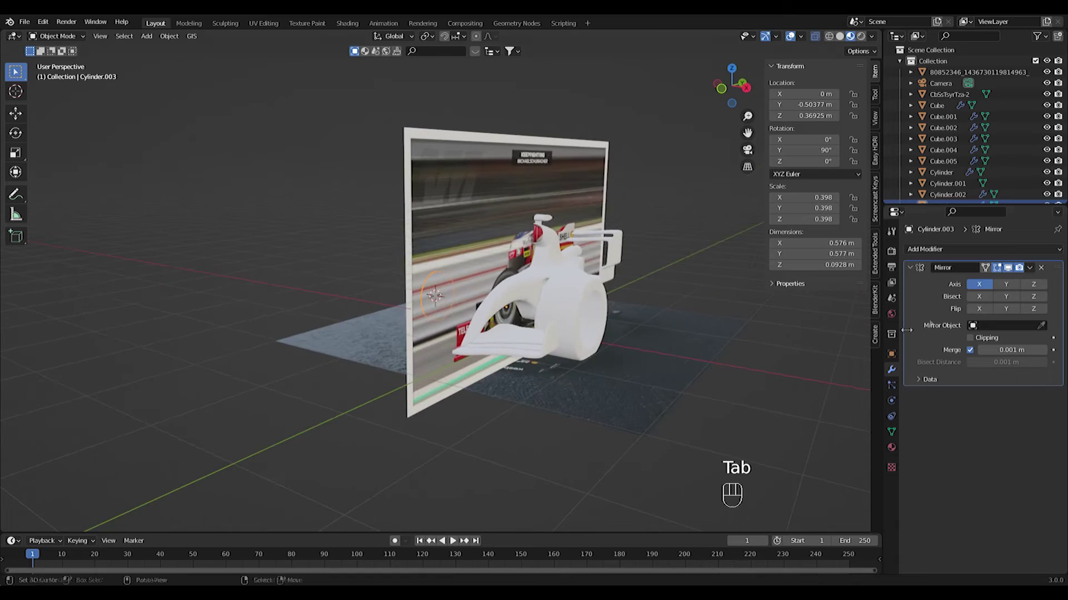
{"action": "scroll", "coordinate": [600, 331], "scroll_direction": "up", "scroll_amount": 6}
{"action": "middle_click_drag", "start_coordinate": [564, 300], "coordinate": [784, 361]}
{"action": "scroll", "coordinate": [600, 331], "scroll_direction": "down", "scroll_amount": 5}
{"action": "scroll", "coordinate": [468, 332], "scroll_direction": "up", "scroll_amount": 2}
{"action": "middle_click_drag", "start_coordinate": [468, 333], "coordinate": [684, 327]}
{"action": "scroll", "coordinate": [684, 327], "scroll_direction": "up", "scroll_amount": 4}
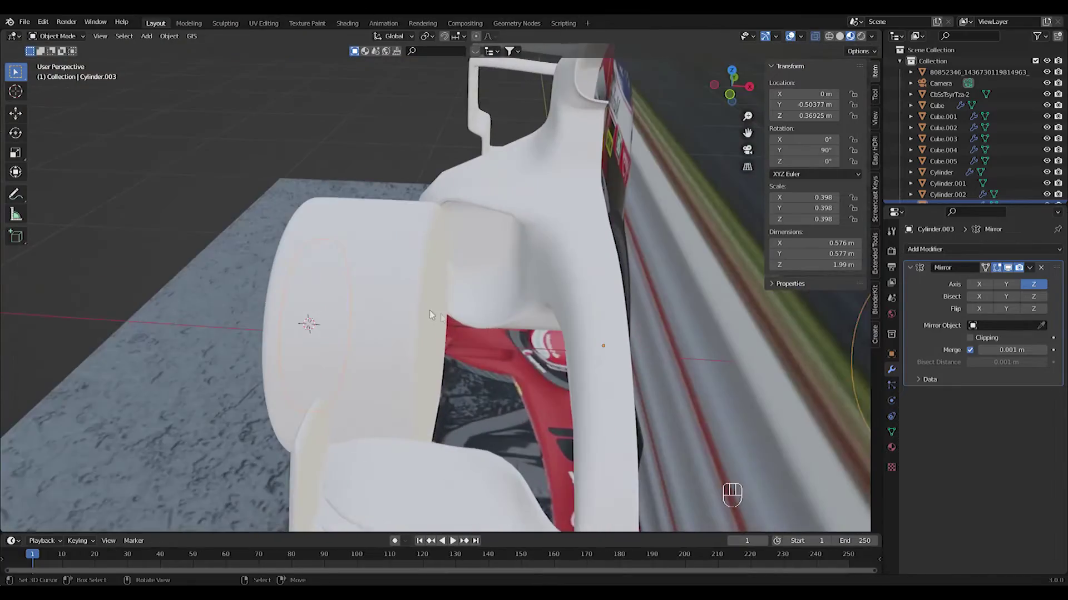
Step: Extrude the front tyre's inner side face in place and scale it down to about 0.75, fitting it in the left view
{"action": "key", "text": "Tab"}
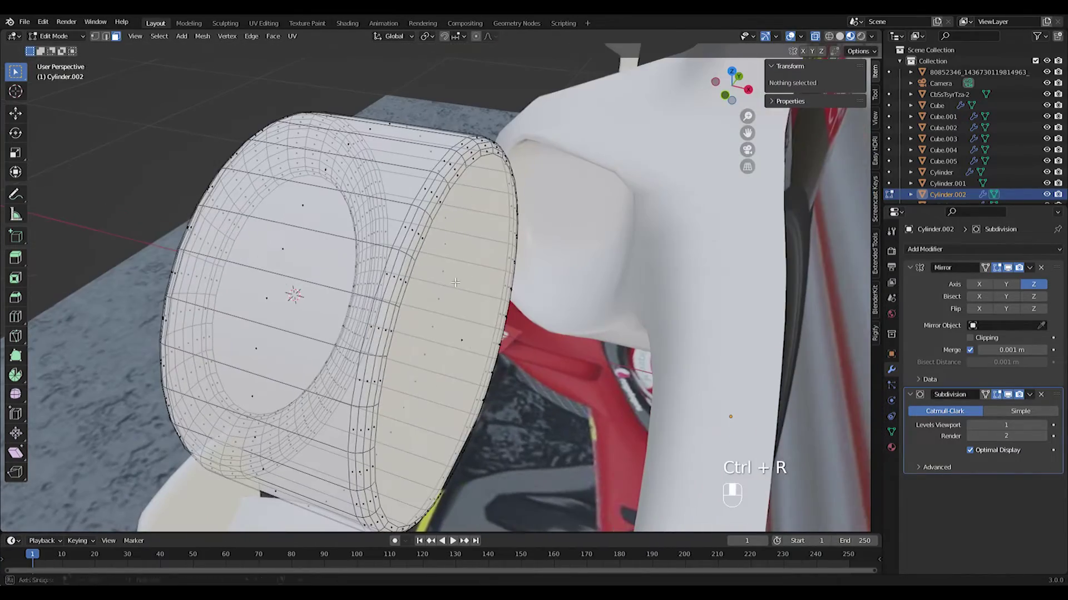
{"action": "left_click", "coordinate": [507, 343]}
{"action": "key", "text": "s"}
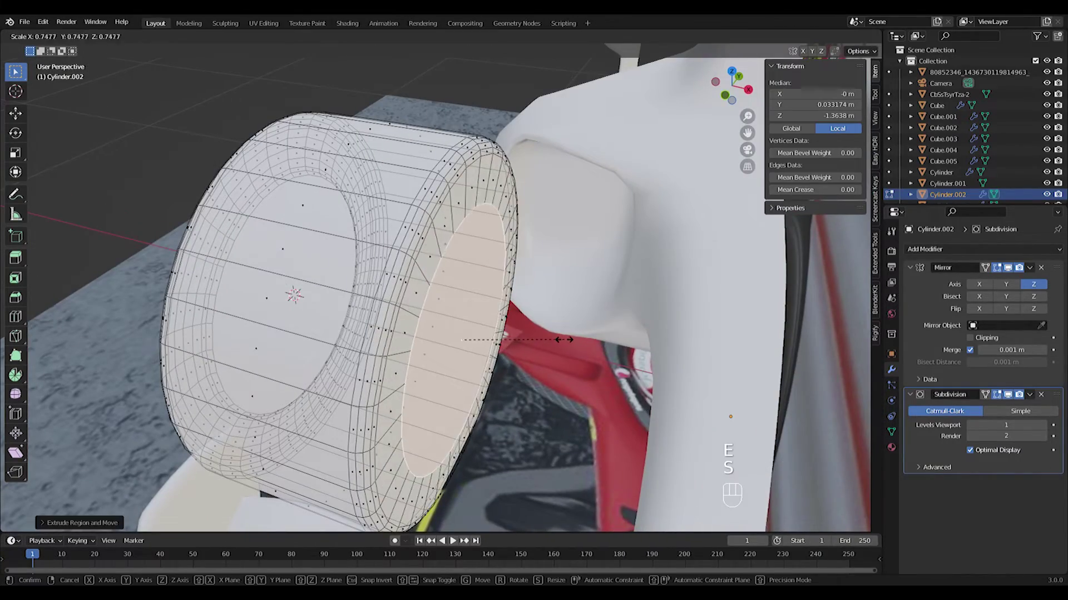
{"action": "left_click", "coordinate": [564, 339]}
{"action": "key", "text": "KP_1"}
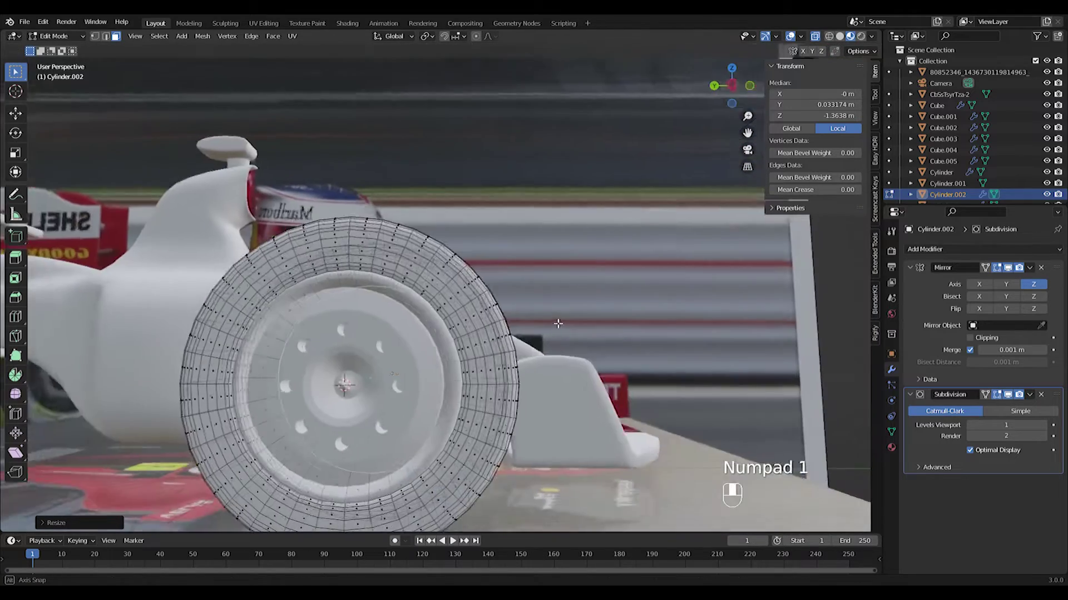
{"action": "key", "text": "ctrl+KP_3"}
{"action": "key", "text": "s"}
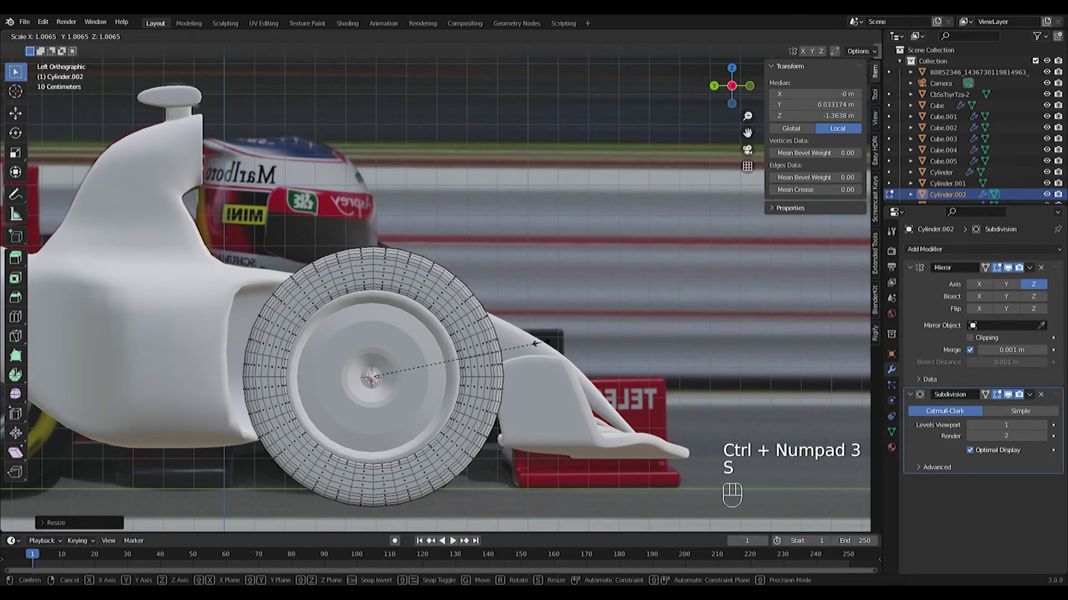
{"action": "left_click", "coordinate": [537, 343]}
Step: Rescale the tyre's inset inner face and move it along X into the tyre to form a recess
{"action": "middle_click_drag", "start_coordinate": [612, 347], "coordinate": [533, 389]}
{"action": "scroll", "coordinate": [539, 389], "scroll_direction": "down", "scroll_amount": 4}
{"action": "middle_click_drag", "start_coordinate": [609, 394], "coordinate": [733, 451]}
{"action": "scroll", "coordinate": [534, 370], "scroll_direction": "up", "scroll_amount": 4}
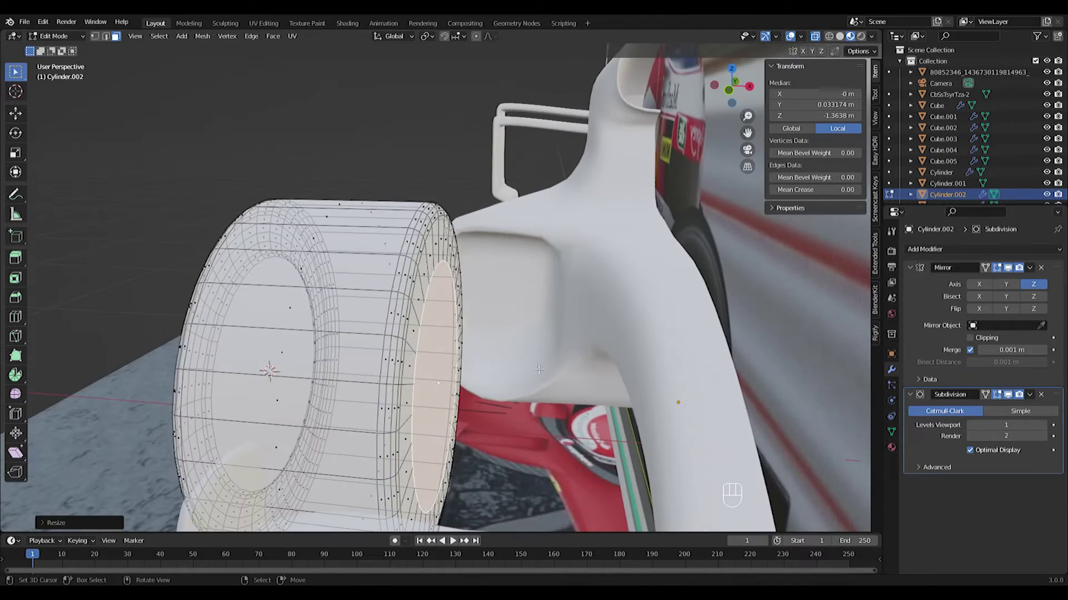
{"action": "key", "text": "s"}
{"action": "left_click", "coordinate": [616, 363]}
{"action": "key", "text": "g"}
{"action": "key", "text": "x"}
{"action": "left_click", "coordinate": [528, 370]}
{"action": "middle_click_drag", "start_coordinate": [528, 370], "coordinate": [536, 321]}
{"action": "scroll", "coordinate": [478, 356], "scroll_direction": "up", "scroll_amount": 2}
{"action": "left_click", "coordinate": [502, 270]}
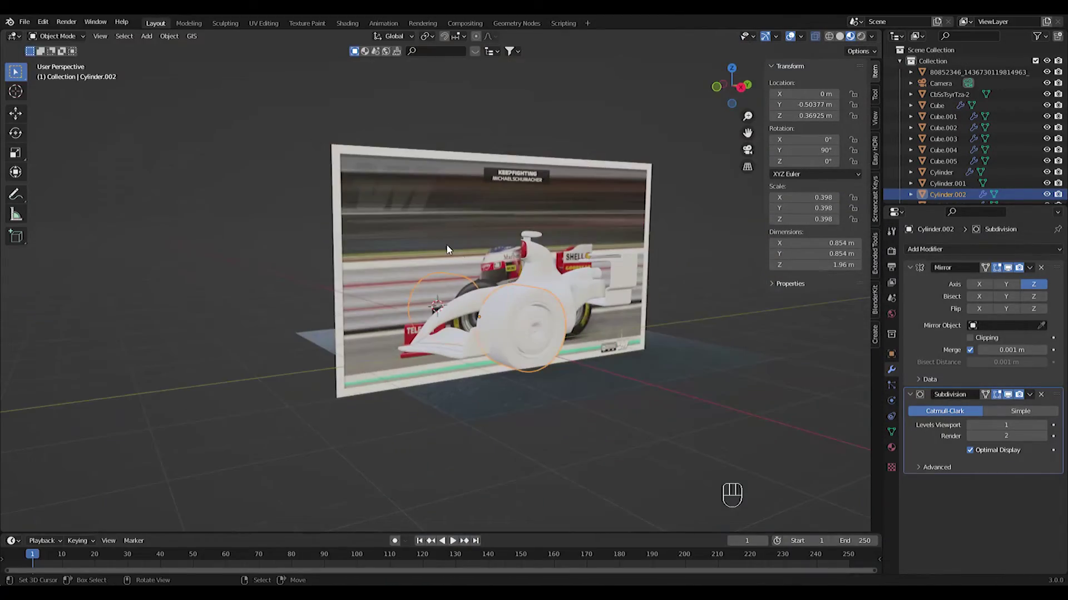
Step: Hide the side reference image
{"action": "right_click", "coordinate": [446, 250]}
{"action": "key", "text": "h"}
{"action": "middle_click_drag", "start_coordinate": [447, 250], "coordinate": [451, 336]}
{"action": "scroll", "coordinate": [552, 342], "scroll_direction": "up", "scroll_amount": 5}
Step: Add an edge loop around the wall of the tyre's inner recess and return to Object Mode
{"action": "key", "text": "Tab"}
{"action": "right_click", "coordinate": [453, 336]}
{"action": "key", "text": "Tab"}
{"action": "scroll", "coordinate": [508, 345], "scroll_direction": "up", "scroll_amount": 2}
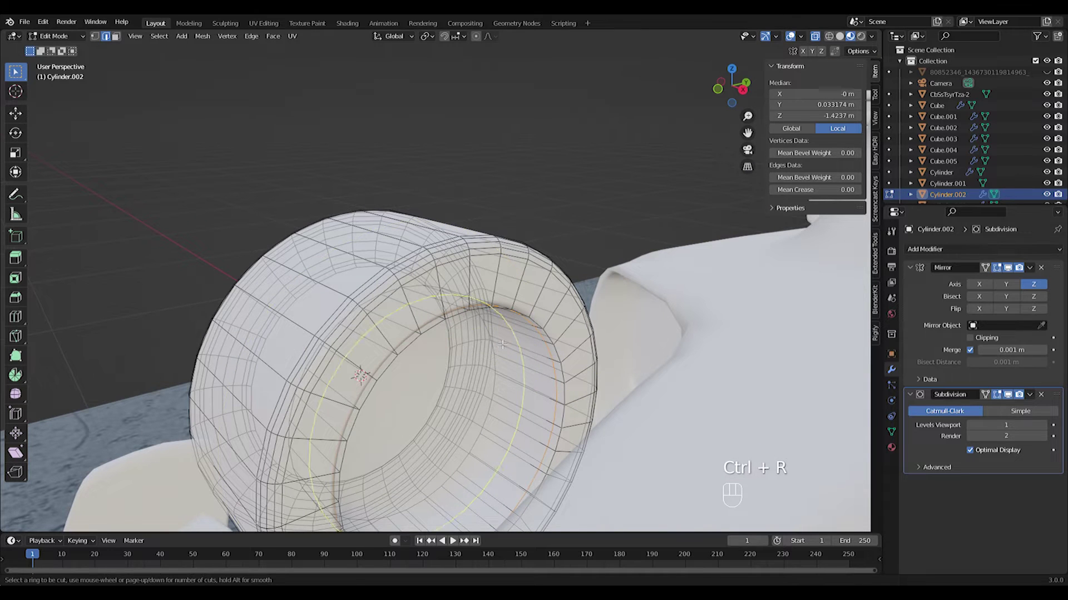
{"action": "left_click", "coordinate": [503, 345]}
{"action": "left_click", "coordinate": [477, 327]}
{"action": "key", "text": "Tab"}
{"action": "key", "text": "Tab"}
{"action": "key", "text": "Tab"}
Step: In the top view, select the car body and snap the 3D cursor to its origin
{"action": "scroll", "coordinate": [518, 374], "scroll_direction": "down", "scroll_amount": 5}
{"action": "middle_click_drag", "start_coordinate": [518, 375], "coordinate": [578, 383]}
{"action": "middle_click_drag", "start_coordinate": [578, 384], "coordinate": [509, 407]}
{"action": "key", "text": "KP_7"}
{"action": "scroll", "coordinate": [431, 255], "scroll_direction": "up", "scroll_amount": 5}
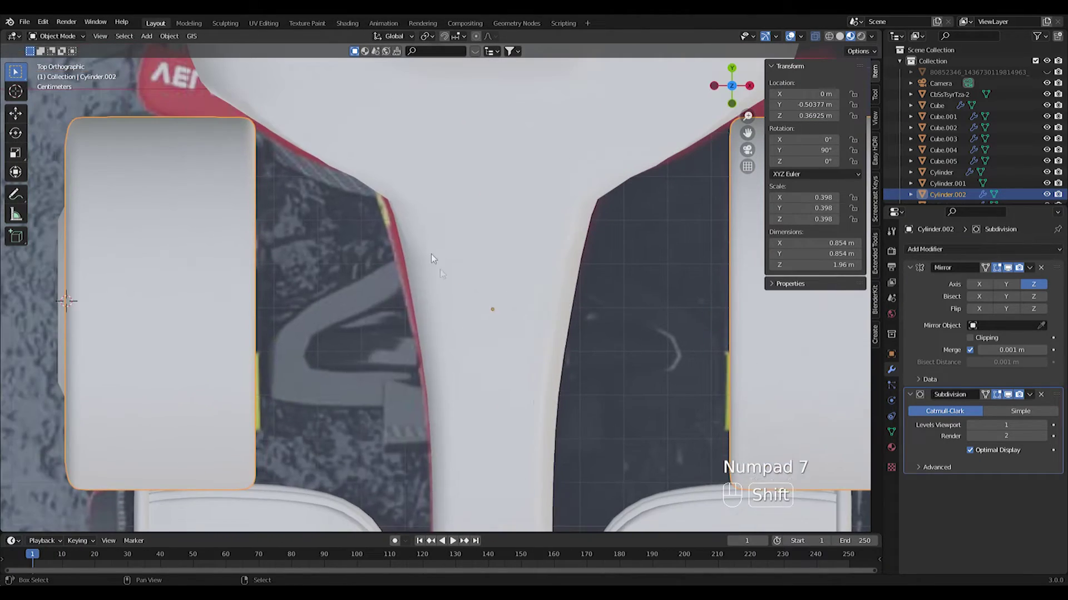
{"action": "key", "text": "shift+a"}
{"action": "left_click", "coordinate": [468, 255]}
{"action": "key", "text": "ctrl+z"}
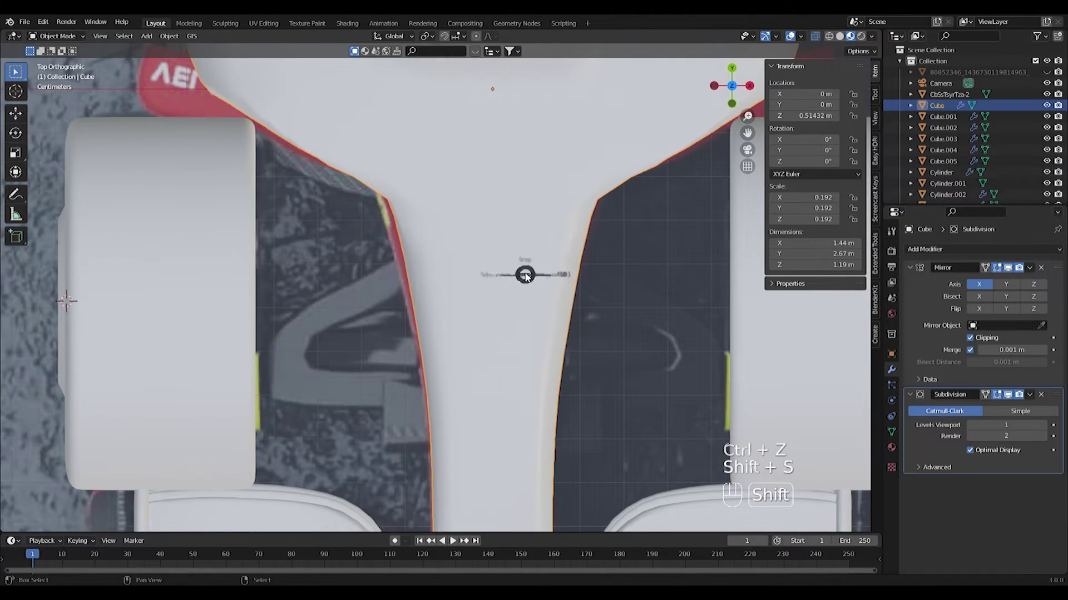
{"action": "key", "text": "shift+s"}
{"action": "left_click", "coordinate": [525, 340]}
Step: Add a cube at the 3D cursor and scale it down to about 0.257 m per side
{"action": "key", "text": "shift+a"}
{"action": "mouse_move", "coordinate": [525, 342]}
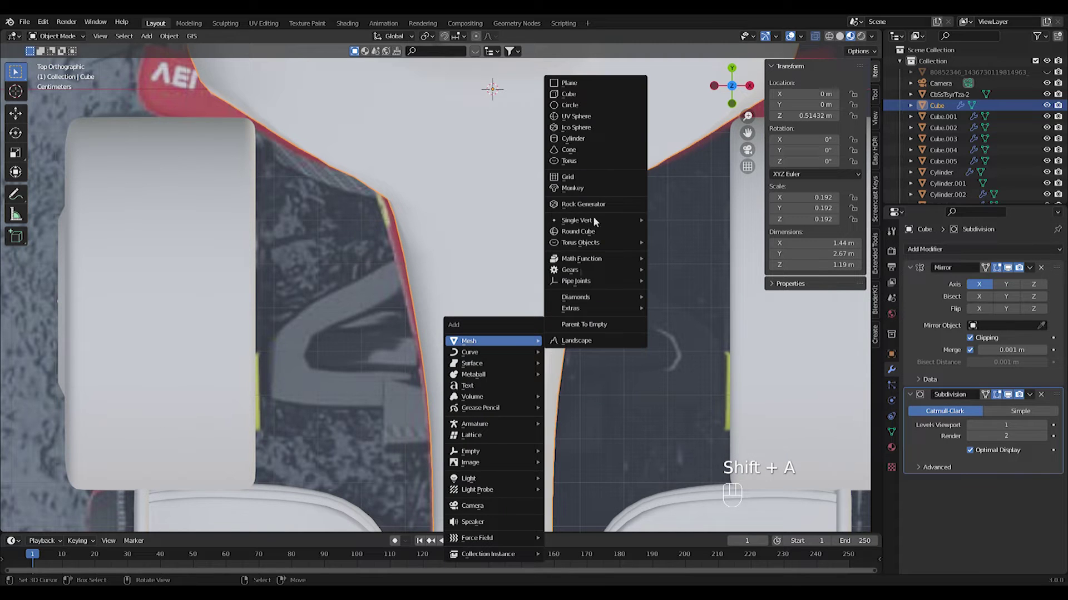
{"action": "left_click", "coordinate": [572, 97]}
{"action": "key", "text": "s"}
{"action": "left_click", "coordinate": [506, 195]}
{"action": "scroll", "coordinate": [495, 216], "scroll_direction": "up", "scroll_amount": 5}
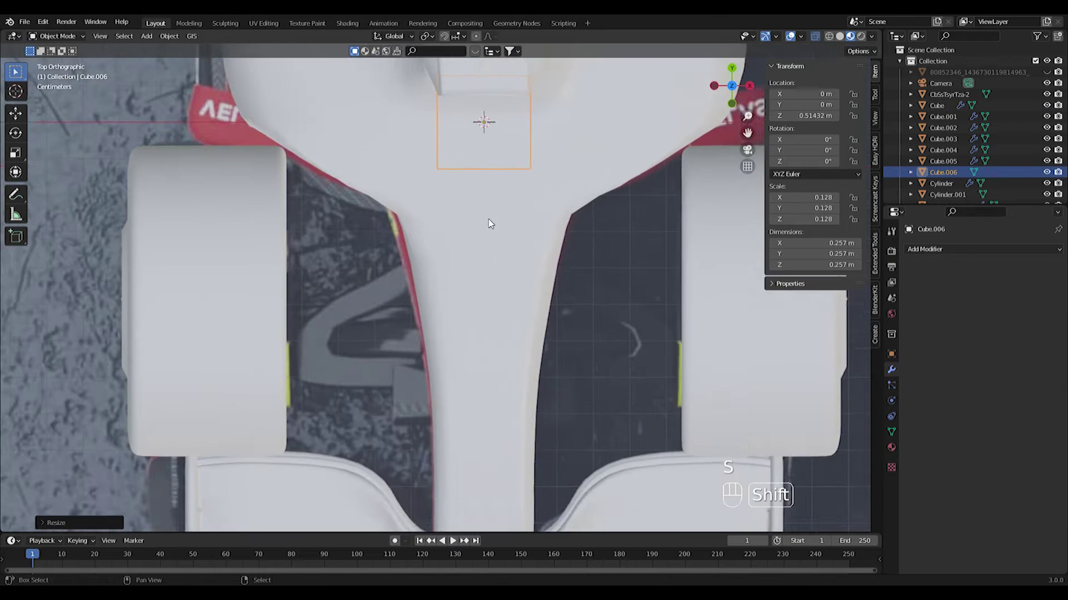
{"action": "key", "text": "g"}
{"action": "left_click", "coordinate": [443, 415]}
{"action": "scroll", "coordinate": [443, 411], "scroll_direction": "up", "scroll_amount": 3}
{"action": "middle_click_drag", "start_coordinate": [442, 406], "coordinate": [541, 326], "text": "shift"}
{"action": "scroll", "coordinate": [540, 327], "scroll_direction": "down", "scroll_amount": 5}
{"action": "scroll", "coordinate": [541, 327], "scroll_direction": "up", "scroll_amount": 2}
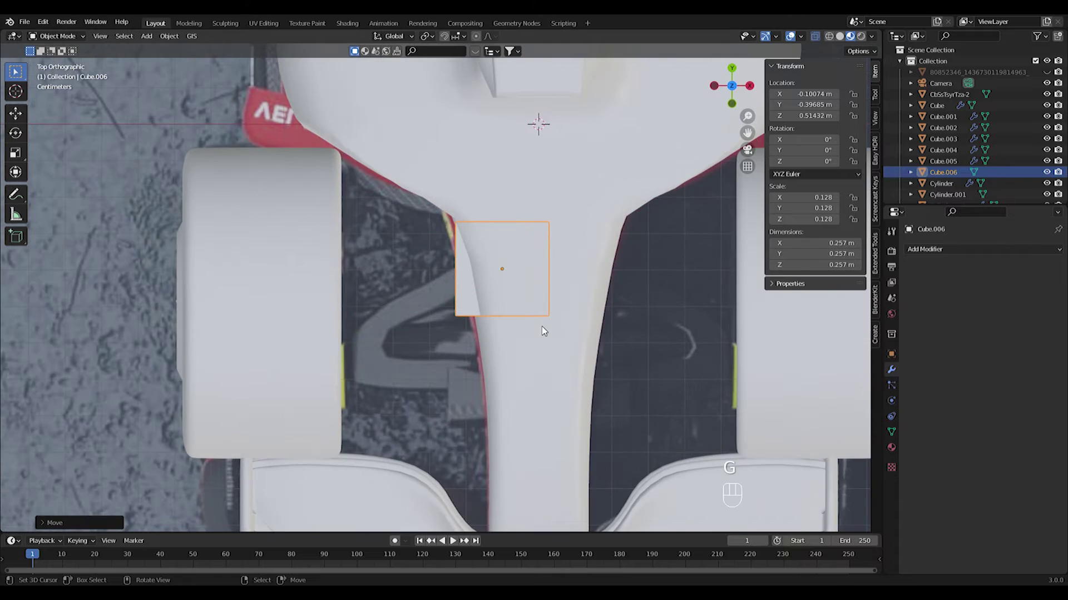
{"action": "scroll", "coordinate": [534, 335], "scroll_direction": "up", "scroll_amount": 1}
{"action": "key", "text": "Tab"}
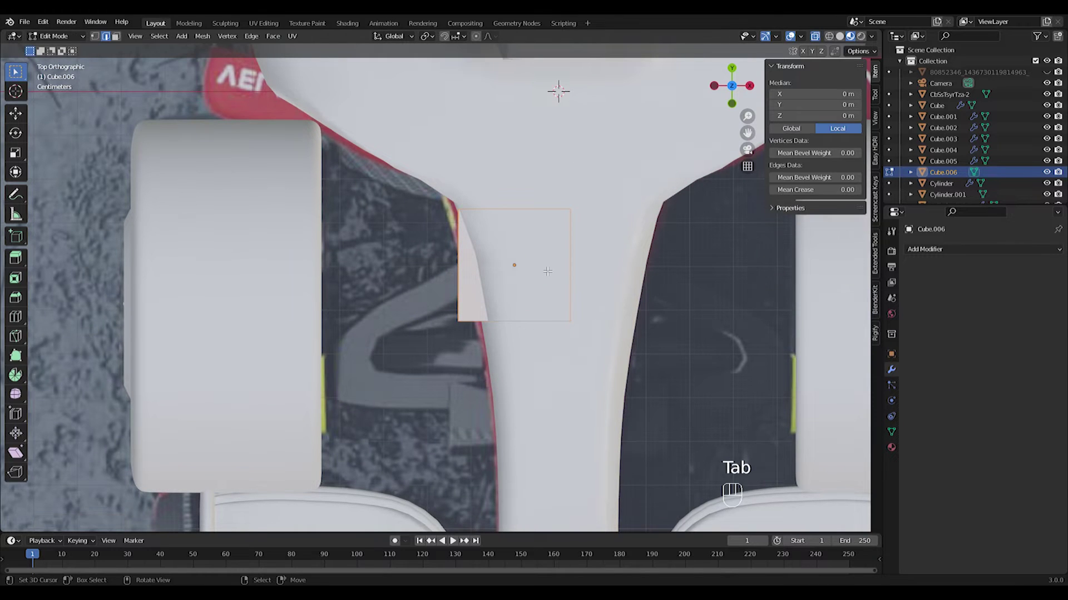
Step: In the front wireframe view, undo the cube's move and flatten it along Z to about 0.059 m thick
{"action": "key", "text": "KP_1"}
{"action": "middle_click_drag", "start_coordinate": [559, 488], "coordinate": [545, 374], "text": "shift"}
{"action": "key", "text": "d"}
{"action": "key", "text": "z"}
{"action": "left_click", "coordinate": [601, 372]}
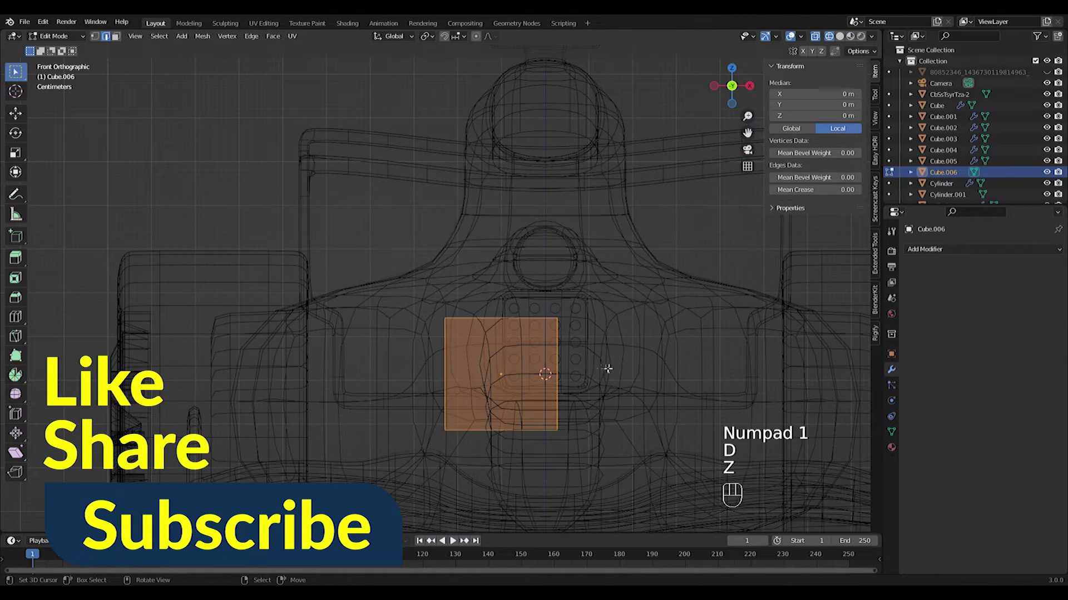
{"action": "key", "text": "ctrl+z"}
{"action": "key", "text": "ctrl+z"}
{"action": "key", "text": "s"}
{"action": "key", "text": "z"}
{"action": "left_click", "coordinate": [571, 375]}
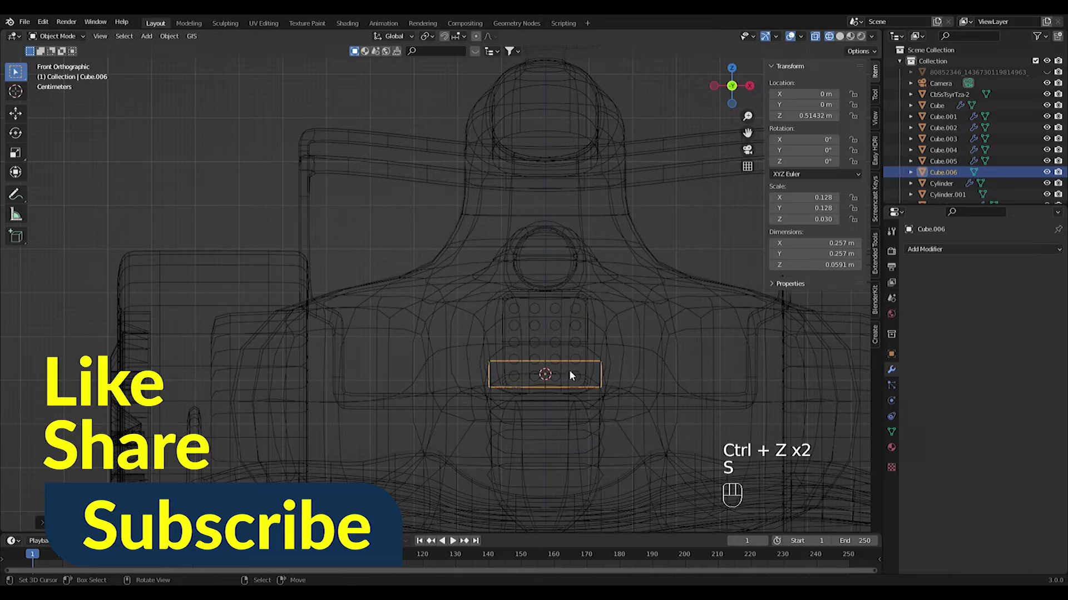
Step: Move the flattened cube forward over the nose in the top view, to about -0.515 m on Y
{"action": "key", "text": "Tab"}
{"action": "key", "text": "KP_7"}
{"action": "key", "text": "Tab"}
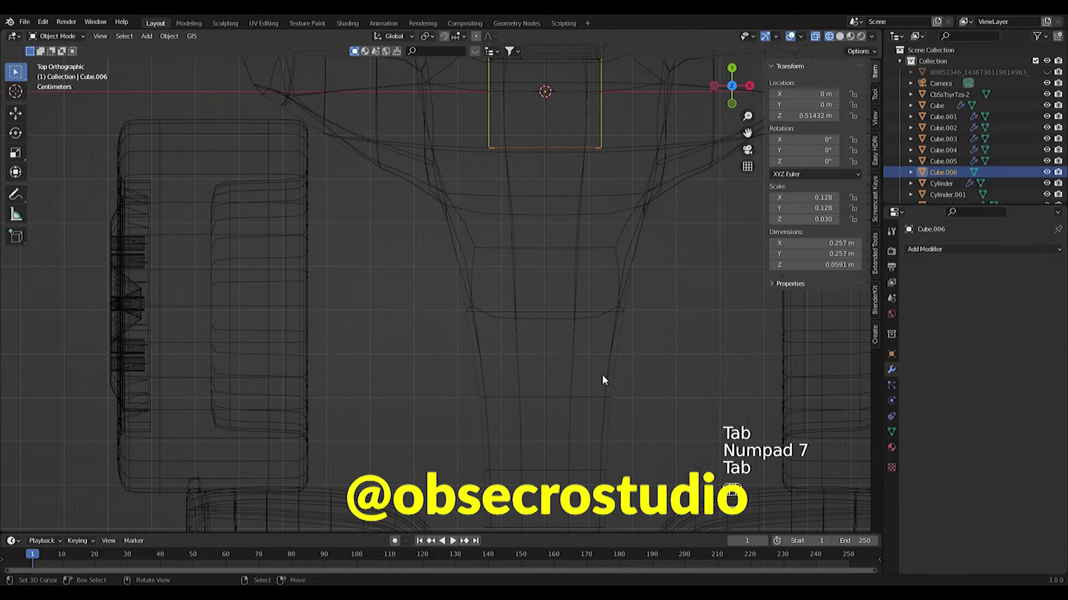
{"action": "key", "text": "g"}
{"action": "left_click", "coordinate": [632, 531]}
Step: Add a Mirror modifier to the flattened cube and edit its mesh with shaded display instead of wireframe
{"action": "left_click", "coordinate": [945, 249]}
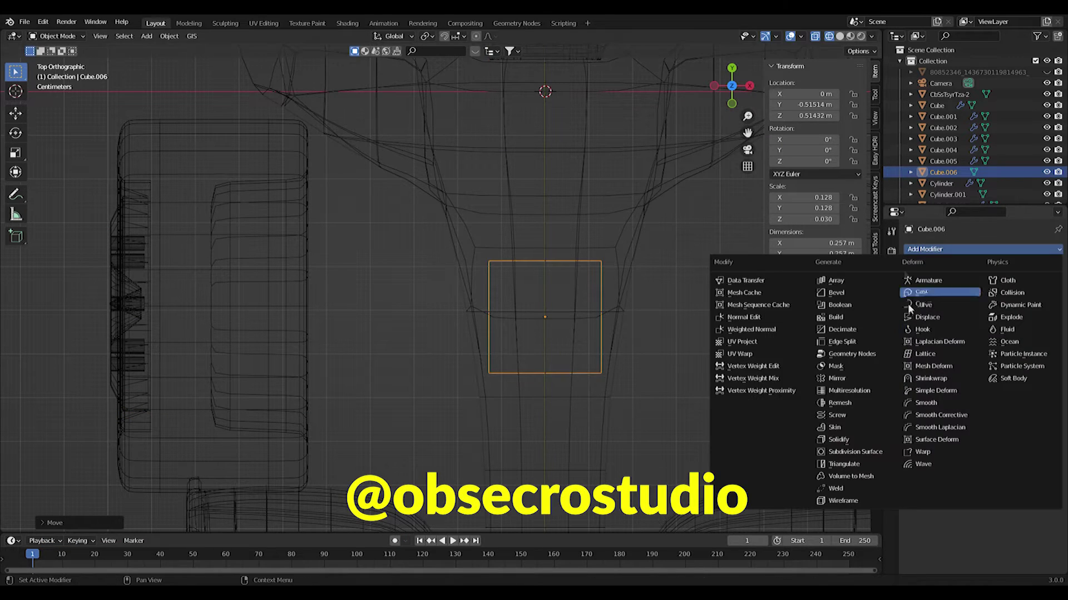
{"action": "left_click", "coordinate": [840, 382]}
{"action": "key", "text": "Tab"}
{"action": "key", "text": "z"}
{"action": "left_click", "coordinate": [622, 393]}
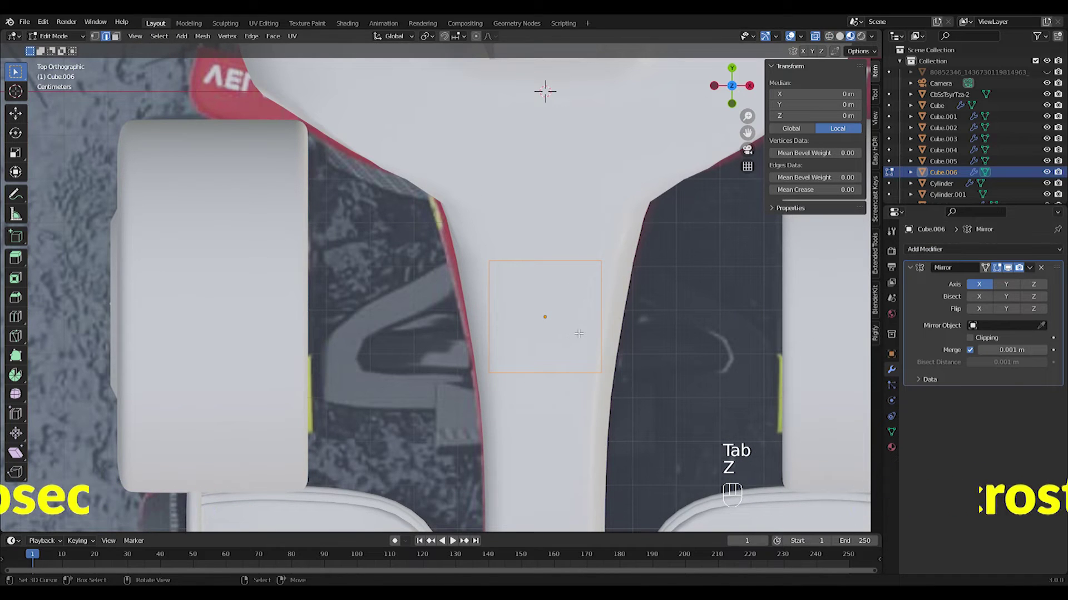
Step: Move the block's mesh along X to the nose's edge and scale it to about half its depth along Y
{"action": "key", "text": "g"}
{"action": "key", "text": "x"}
{"action": "left_click", "coordinate": [473, 330]}
{"action": "key", "text": "s"}
{"action": "key", "text": "y"}
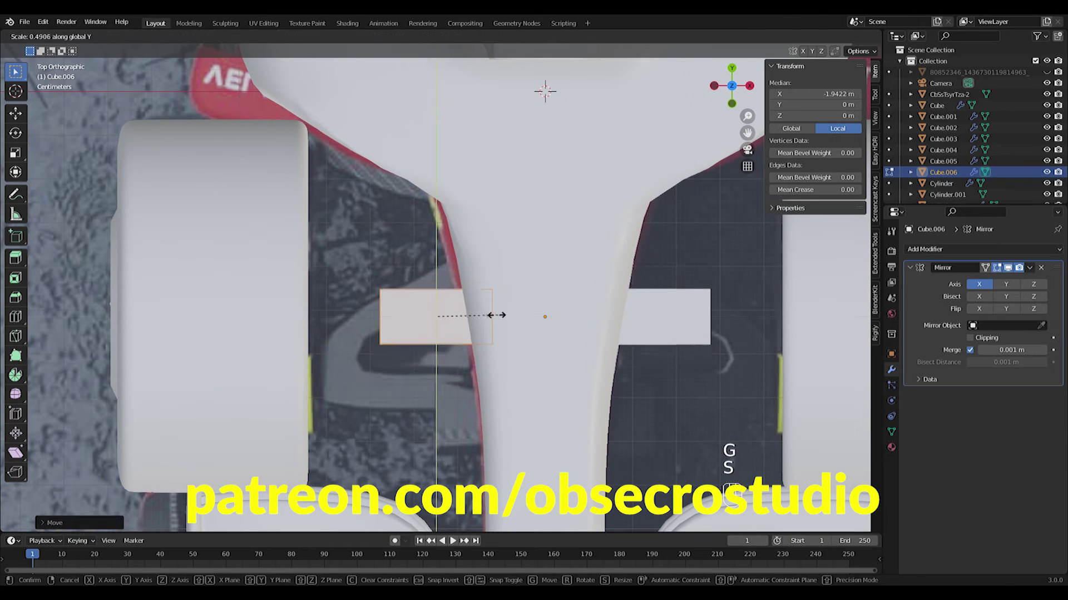
{"action": "left_click", "coordinate": [491, 323]}
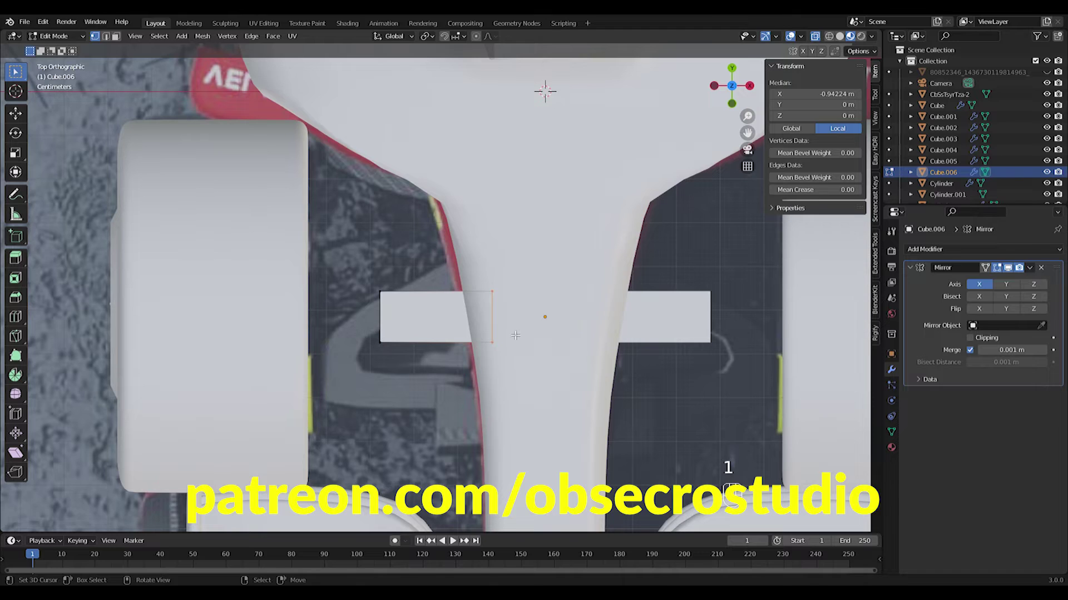
Step: Reposition the block's inner end at the nose and scale the whole block down to the width of a suspension arm
{"action": "key", "text": "g"}
{"action": "key", "text": "g"}
{"action": "left_click", "coordinate": [492, 365]}
{"action": "key", "text": "s"}
{"action": "right_click", "coordinate": [501, 367]}
{"action": "key", "text": "a"}
{"action": "key", "text": "s"}
{"action": "left_click", "coordinate": [526, 364]}
Step: Extrude the block's outer end diagonally forward to the inner side of the front wheel
{"action": "left_click_drag", "start_coordinate": [377, 251], "coordinate": [420, 299]}
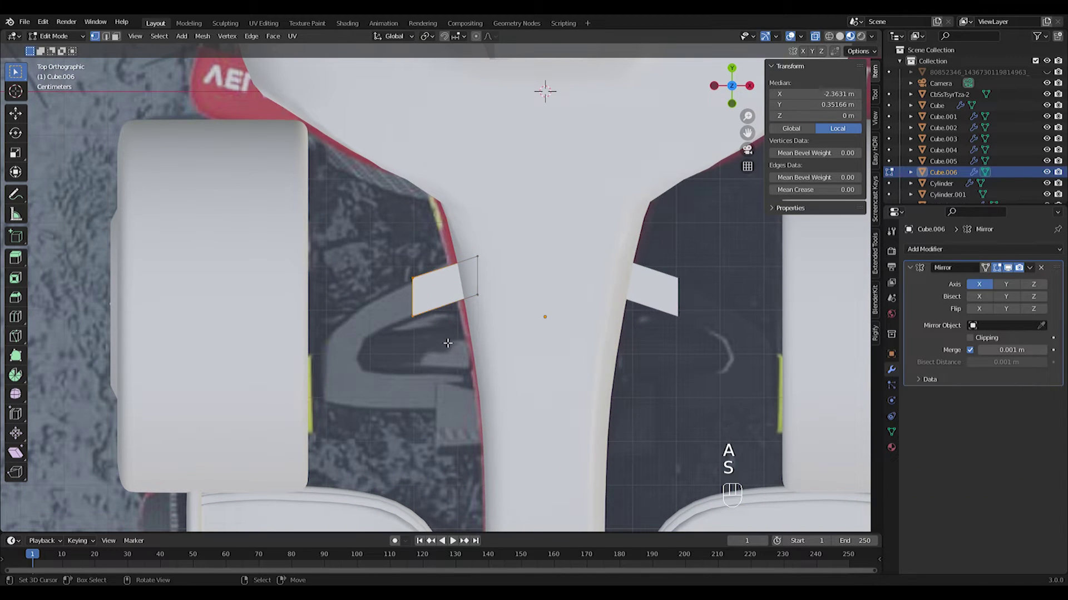
{"action": "key", "text": "e"}
{"action": "right_click", "coordinate": [460, 357]}
{"action": "key", "text": "g"}
{"action": "left_click", "coordinate": [372, 416]}
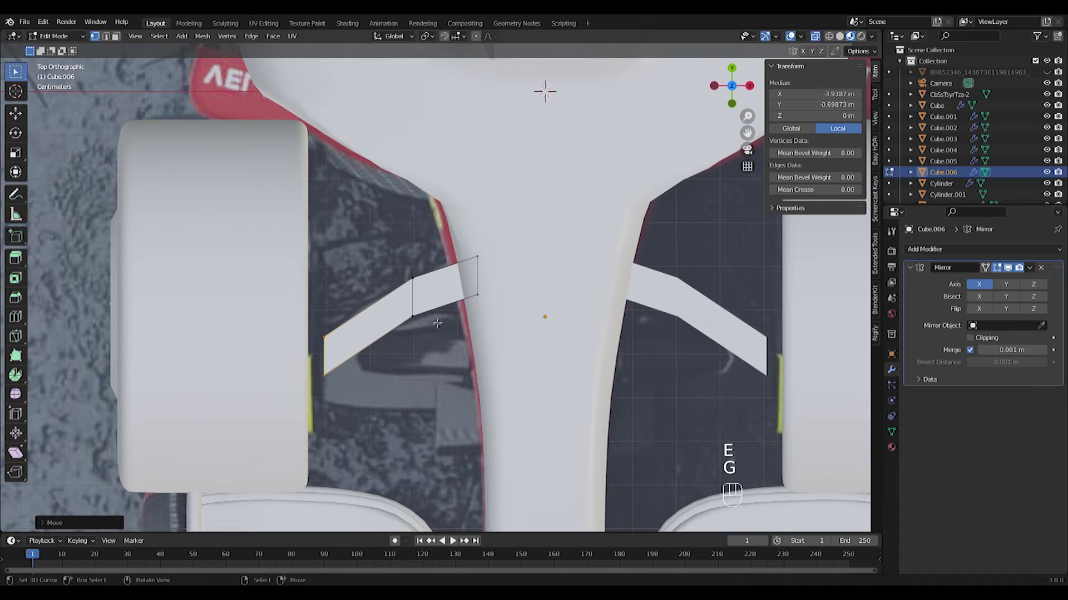
Step: Add an edge loop near the arm's outer end and extrude the end segment's front face forward along Y
{"action": "left_click", "coordinate": [372, 333]}
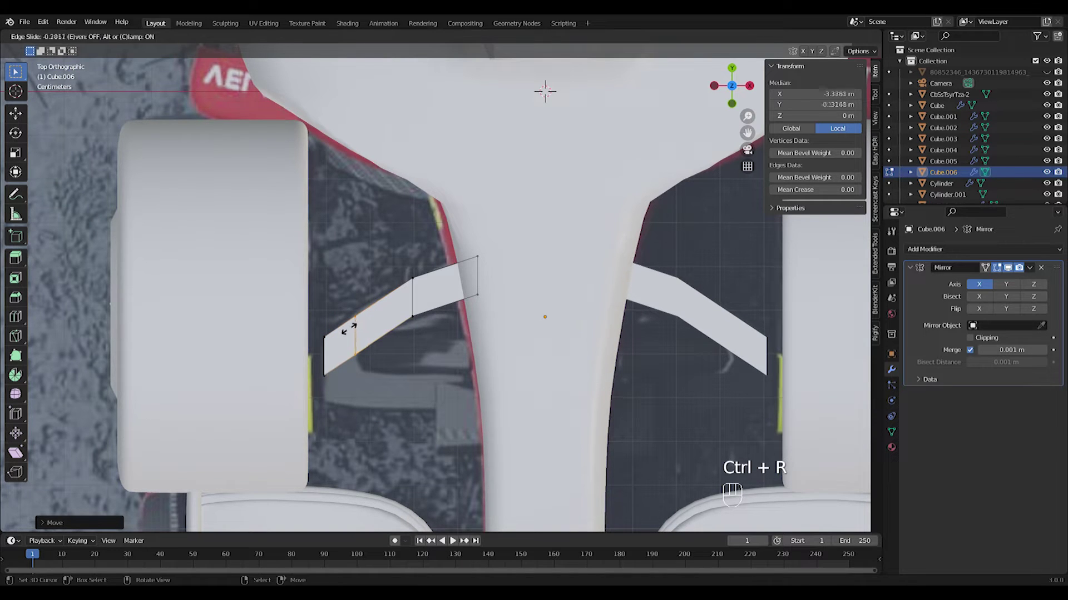
{"action": "key", "text": "e"}
{"action": "right_click", "coordinate": [392, 405]}
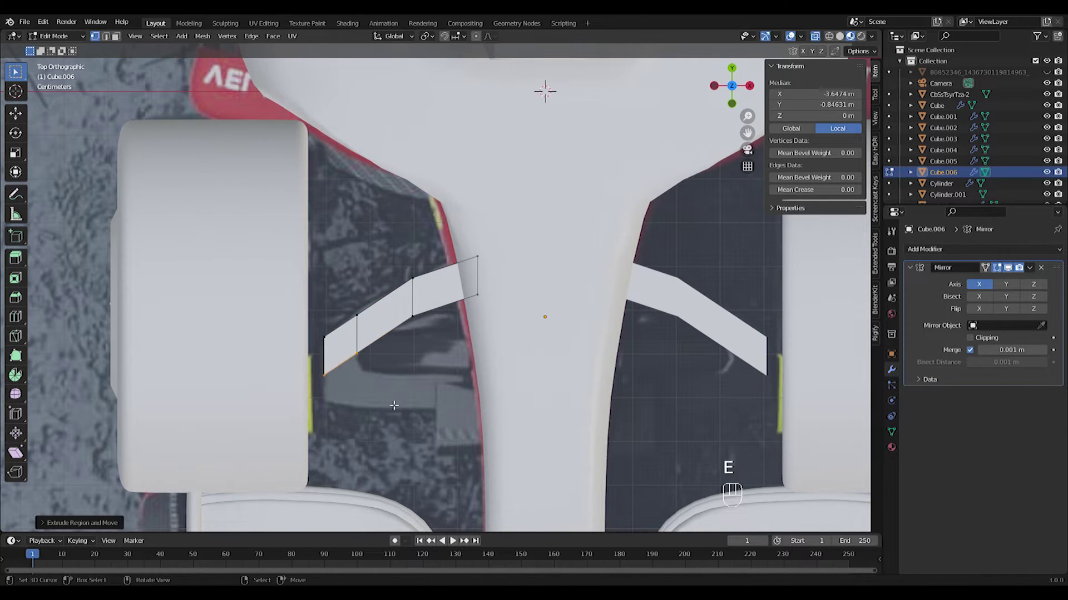
{"action": "key", "text": "g"}
{"action": "key", "text": "y"}
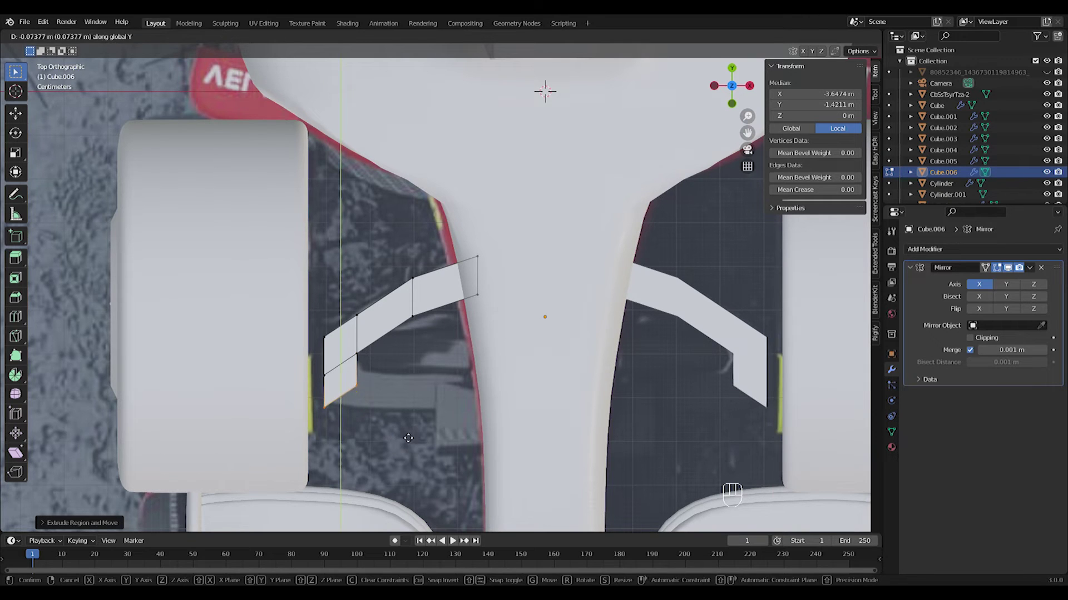
{"action": "left_click", "coordinate": [389, 437]}
Step: Straighten the extruded piece's slanted end by moving its corners along Y, and add an edge loop across the piece
{"action": "left_click_drag", "start_coordinate": [350, 370], "coordinate": [381, 414]}
{"action": "key", "text": "g"}
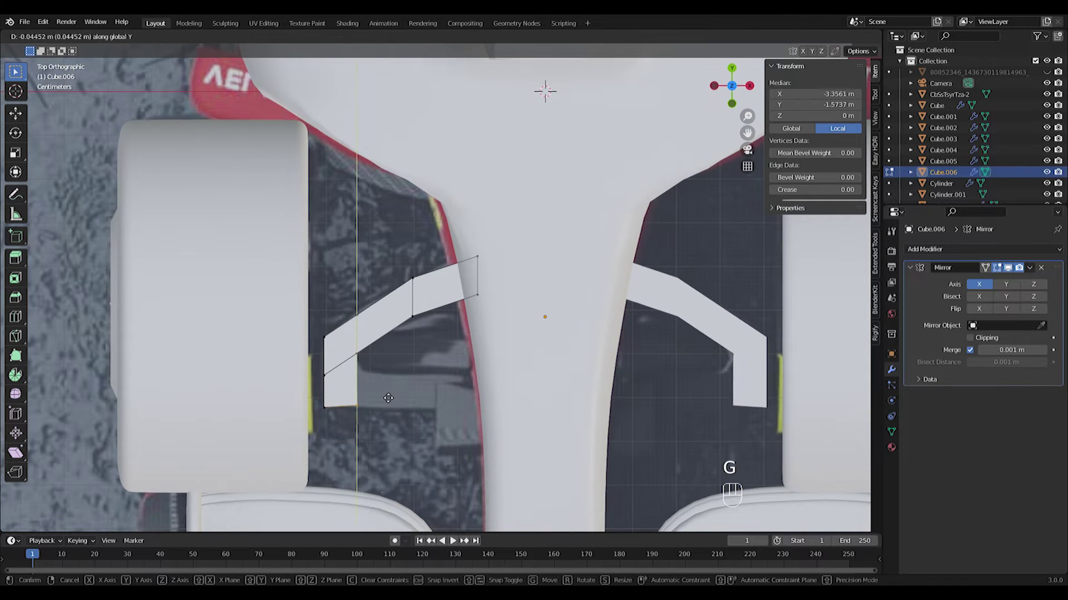
{"action": "left_click", "coordinate": [341, 403]}
{"action": "key", "text": "g"}
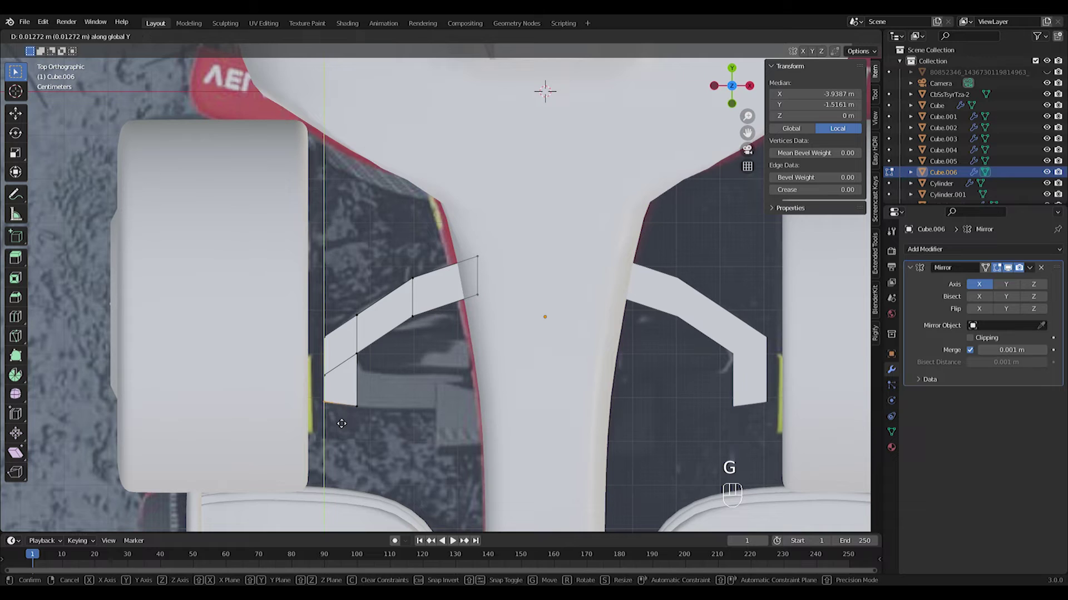
{"action": "left_click", "coordinate": [339, 422]}
{"action": "left_click", "coordinate": [364, 383]}
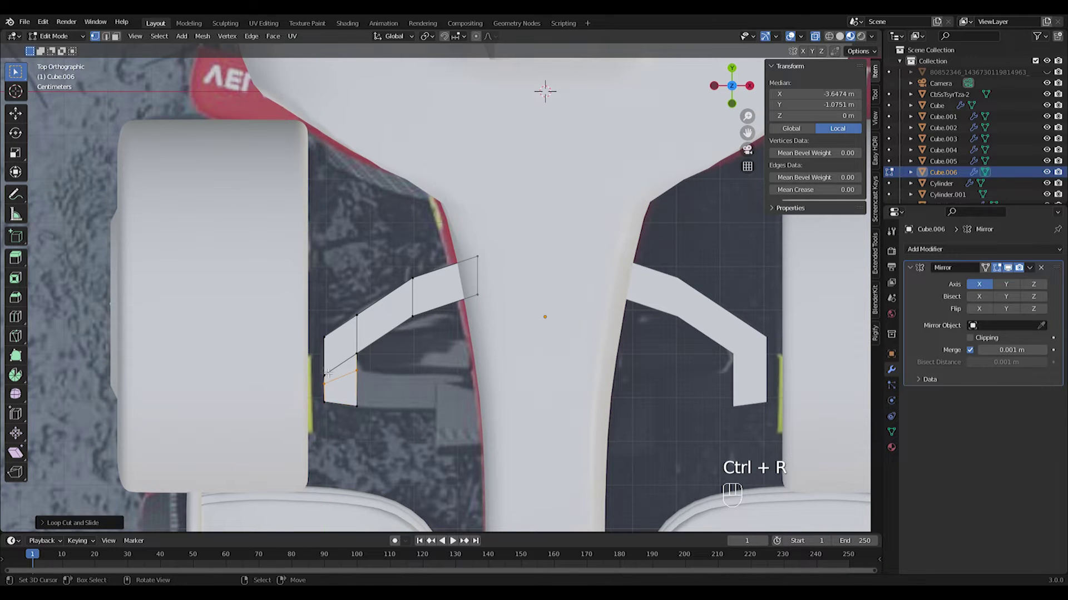
Step: Reposition the edge loops across the outer end piece so they divide the corner between the diagonal arm and the front section
{"action": "key", "text": "g"}
{"action": "left_click", "coordinate": [365, 367]}
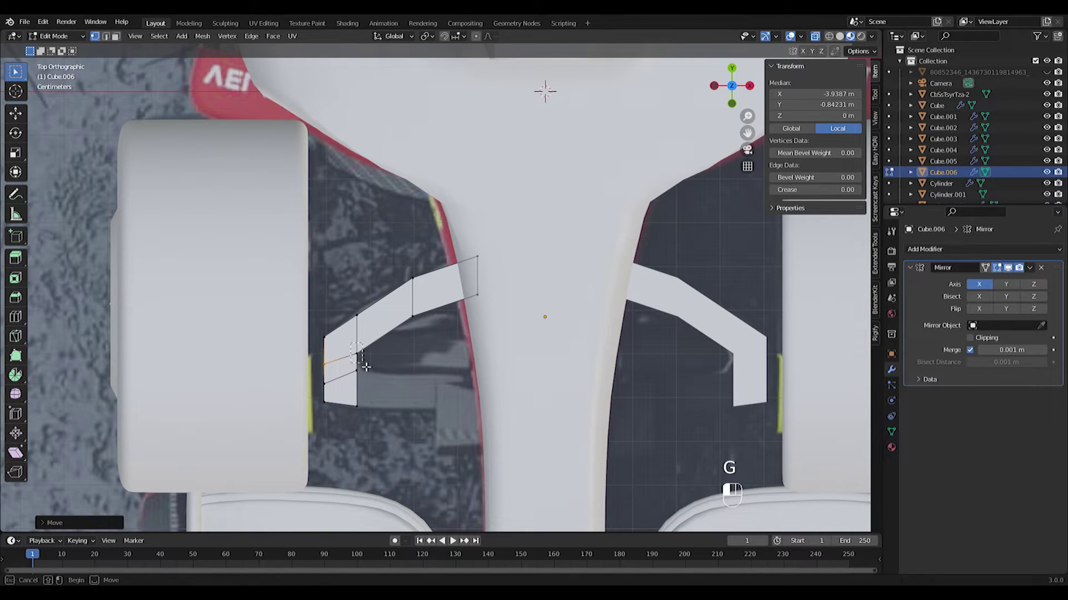
{"action": "key", "text": "g"}
{"action": "left_click", "coordinate": [367, 374]}
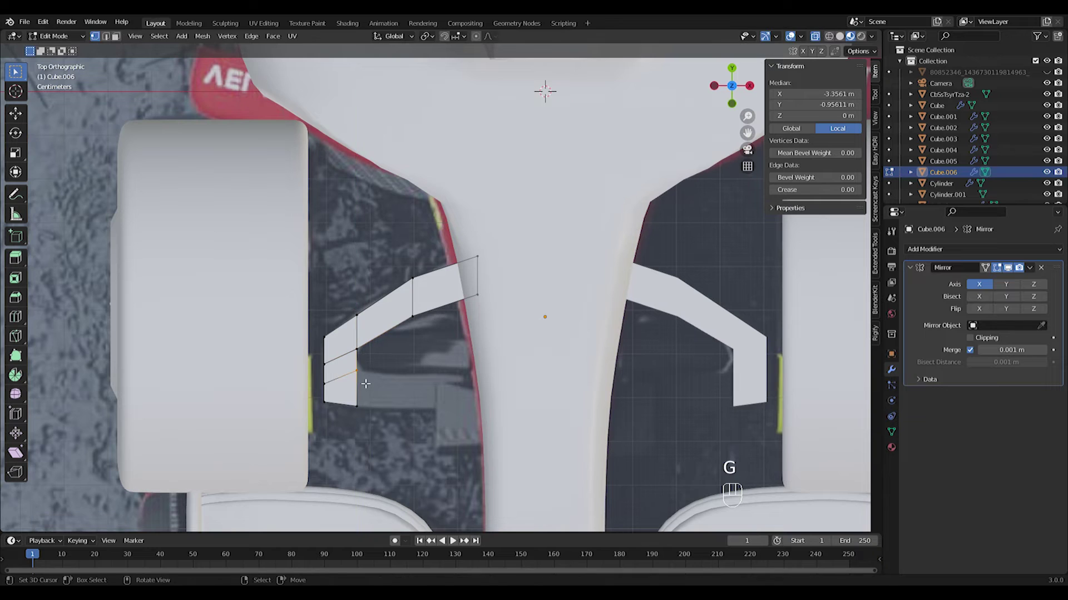
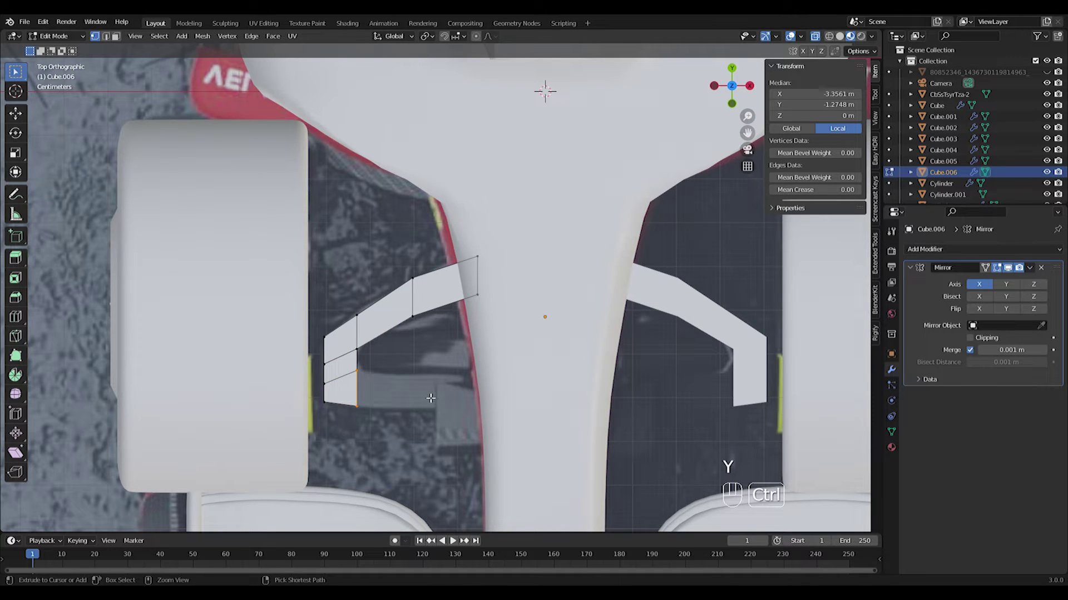
Step: Extrude the front section's inner side face across to the nose and shift its inner end slightly forward
{"action": "key", "text": "e"}
{"action": "left_click", "coordinate": [559, 393]}
{"action": "scroll", "coordinate": [449, 396], "scroll_direction": "up", "scroll_amount": 2}
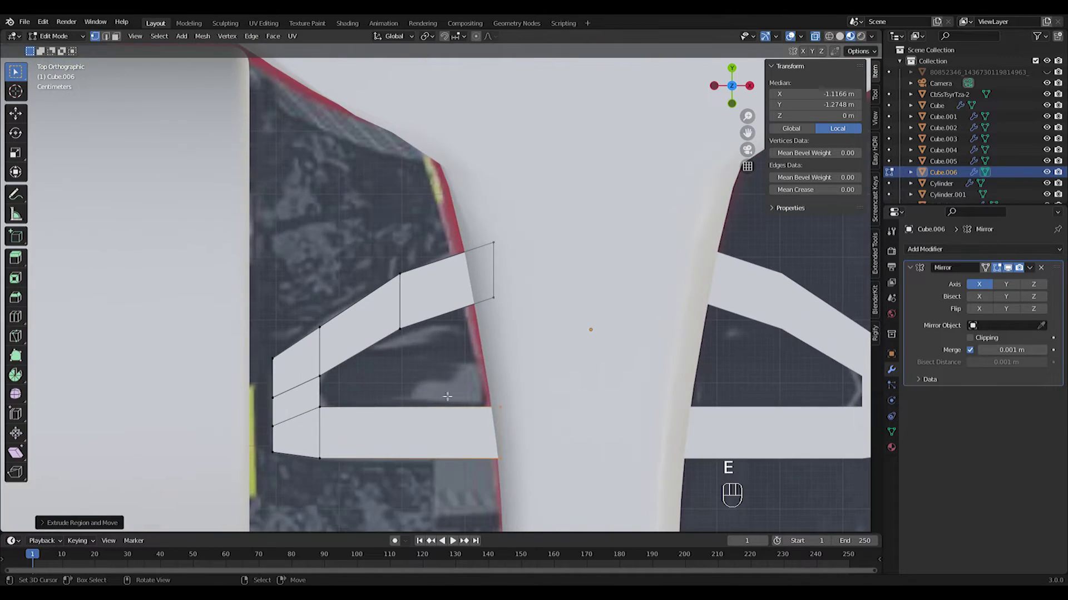
{"action": "key", "text": "g"}
{"action": "left_click", "coordinate": [463, 422]}
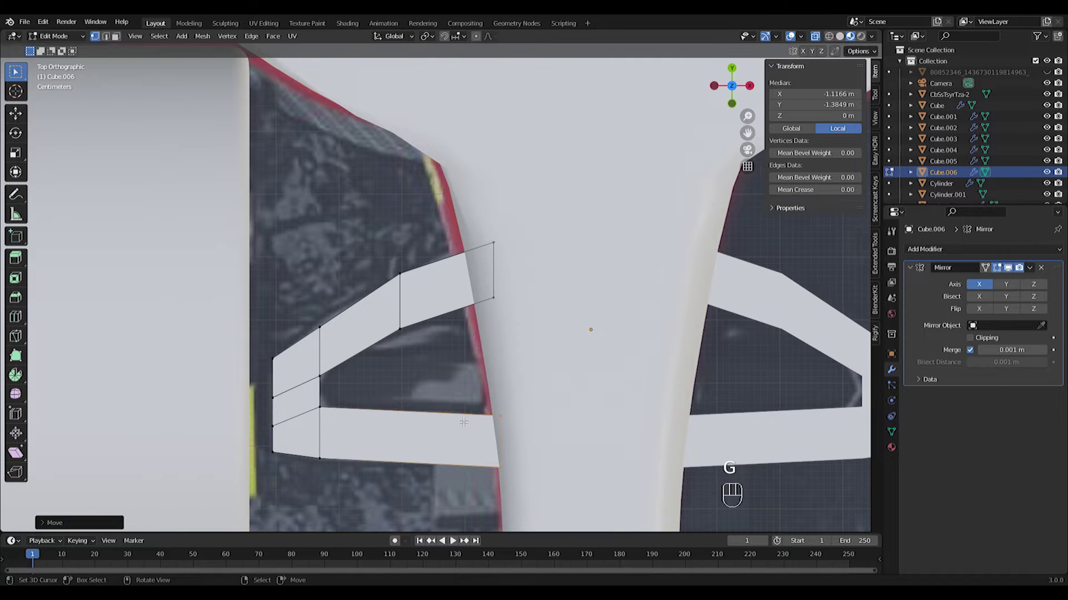
Step: Add a Subdivision modifier to the mirrored suspension arm to round it off
{"action": "left_click", "coordinate": [442, 408]}
{"action": "right_click", "coordinate": [442, 409]}
{"action": "left_click", "coordinate": [945, 249]}
{"action": "left_click", "coordinate": [844, 452]}
{"action": "scroll", "coordinate": [406, 417], "scroll_direction": "down", "scroll_amount": 1}
{"action": "middle_click_drag", "start_coordinate": [406, 417], "coordinate": [411, 361]}
{"action": "key", "text": "Tab"}
{"action": "scroll", "coordinate": [435, 399], "scroll_direction": "down", "scroll_amount": 2}
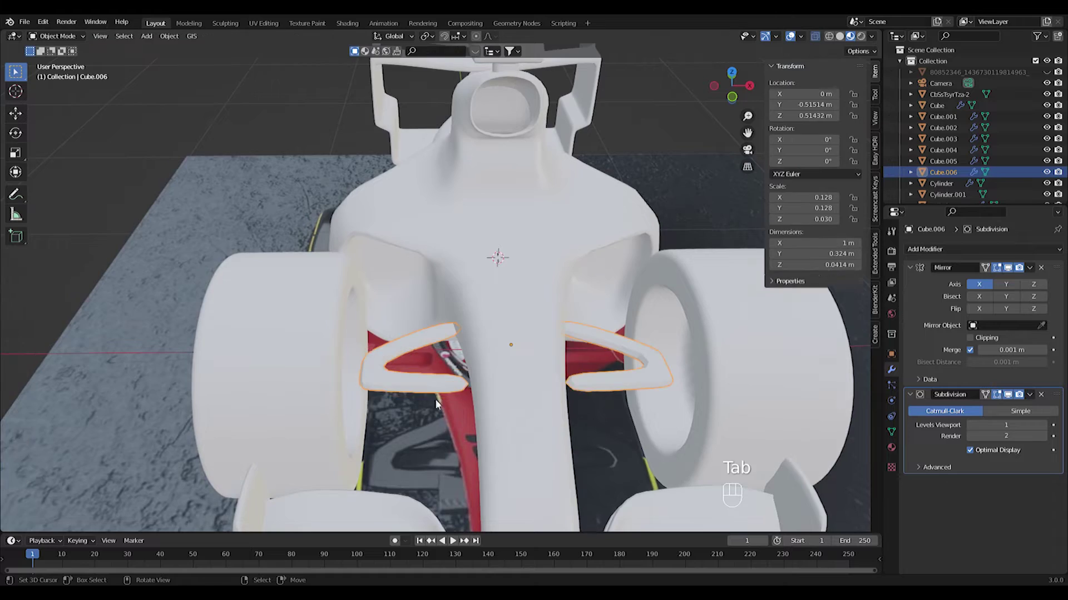
Step: Push the front arm's inner end deeper into the nose along X and add an edge loop near that end
{"action": "middle_click_drag", "start_coordinate": [489, 447], "coordinate": [514, 424]}
{"action": "scroll", "coordinate": [514, 424], "scroll_direction": "up", "scroll_amount": 3}
{"action": "key", "text": "Tab"}
{"action": "key", "text": "g"}
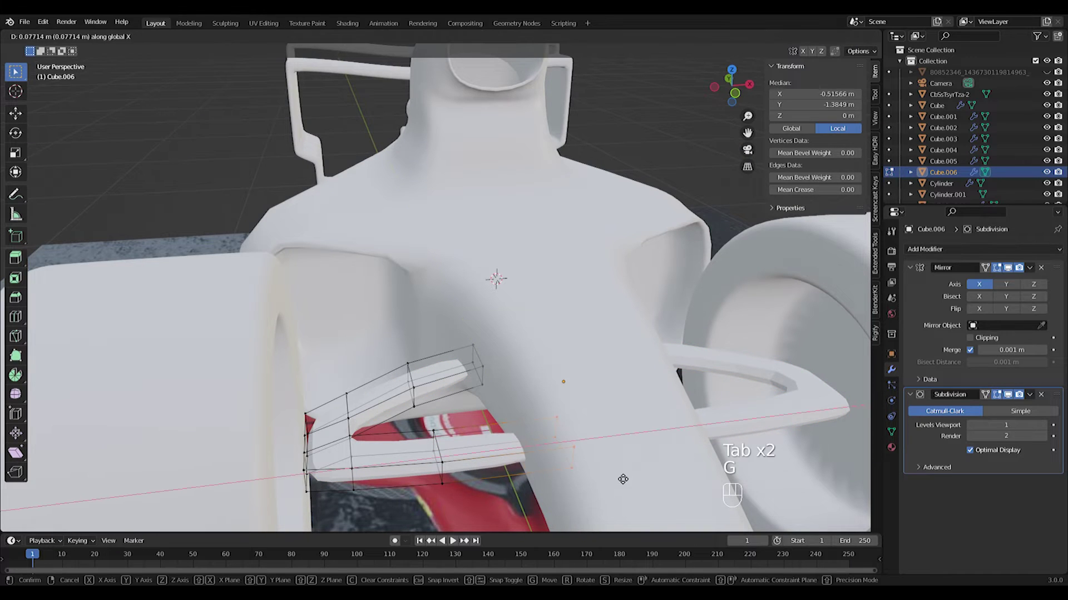
{"action": "left_click", "coordinate": [552, 465], "text": "ctrl"}
{"action": "key", "text": "ctrl+r"}
{"action": "left_click", "coordinate": [509, 437]}
{"action": "left_click", "coordinate": [545, 437]}
{"action": "key", "text": "ctrl+e"}
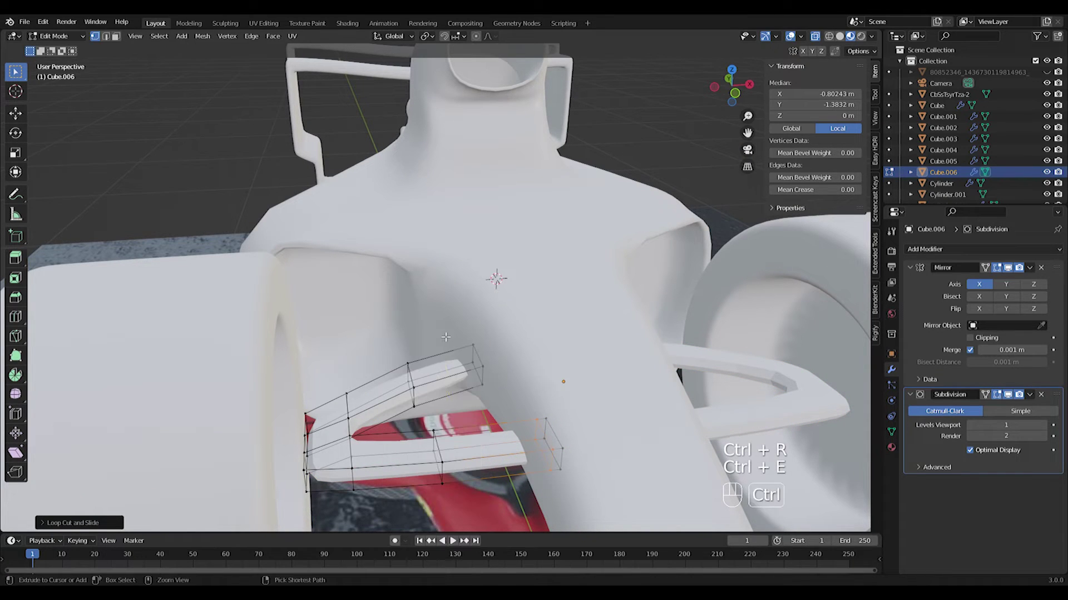
Step: Add an edge loop near the rear arm's inner end and adjust the end's position in the top view
{"action": "key", "text": "ctrl+r"}
{"action": "left_click", "coordinate": [433, 343]}
{"action": "left_click_drag", "start_coordinate": [505, 387], "coordinate": [509, 401]}
{"action": "key", "text": "KP_7"}
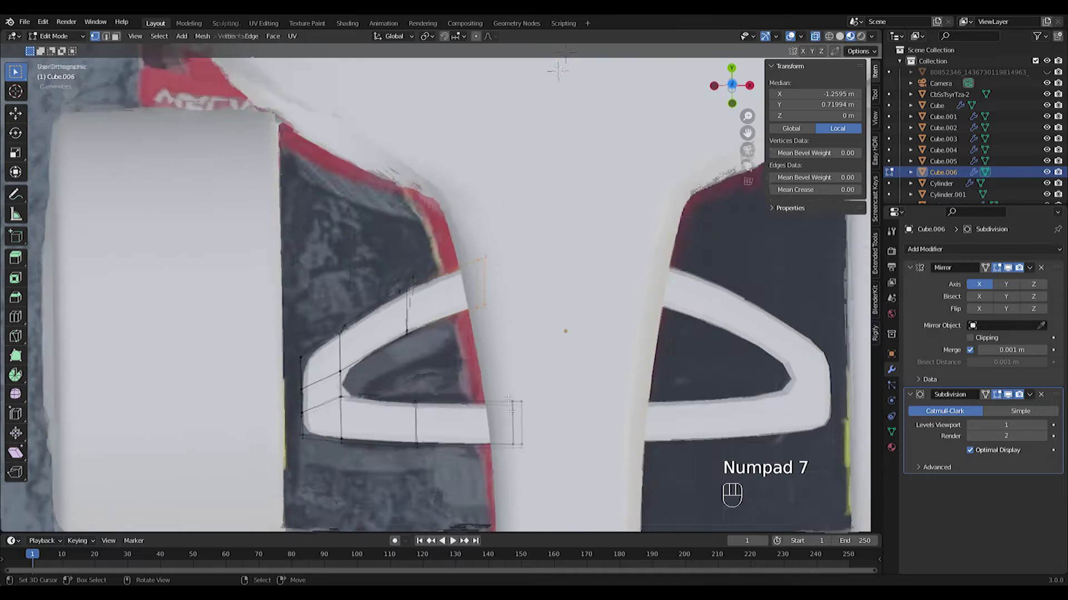
{"action": "key", "text": "g"}
{"action": "left_click", "coordinate": [515, 402]}
Step: Extrude the underside of the arm's outer end downward in the front view
{"action": "key", "text": "Tab"}
{"action": "middle_click_drag", "start_coordinate": [427, 414], "coordinate": [427, 347]}
{"action": "key", "text": "KP_1"}
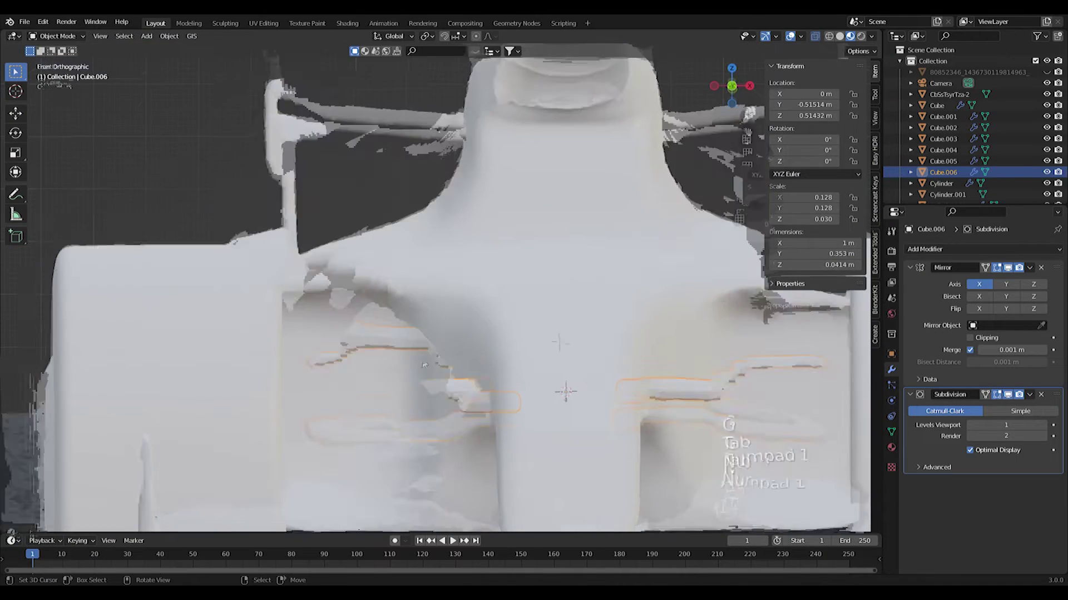
{"action": "key", "text": "Tab"}
{"action": "key", "text": "ctrl+e"}
{"action": "key", "text": "Escape"}
{"action": "left_click", "coordinate": [320, 379]}
{"action": "key", "text": "e"}
{"action": "left_click", "coordinate": [336, 439]}
{"action": "scroll", "coordinate": [373, 457], "scroll_direction": "down", "scroll_amount": 2}
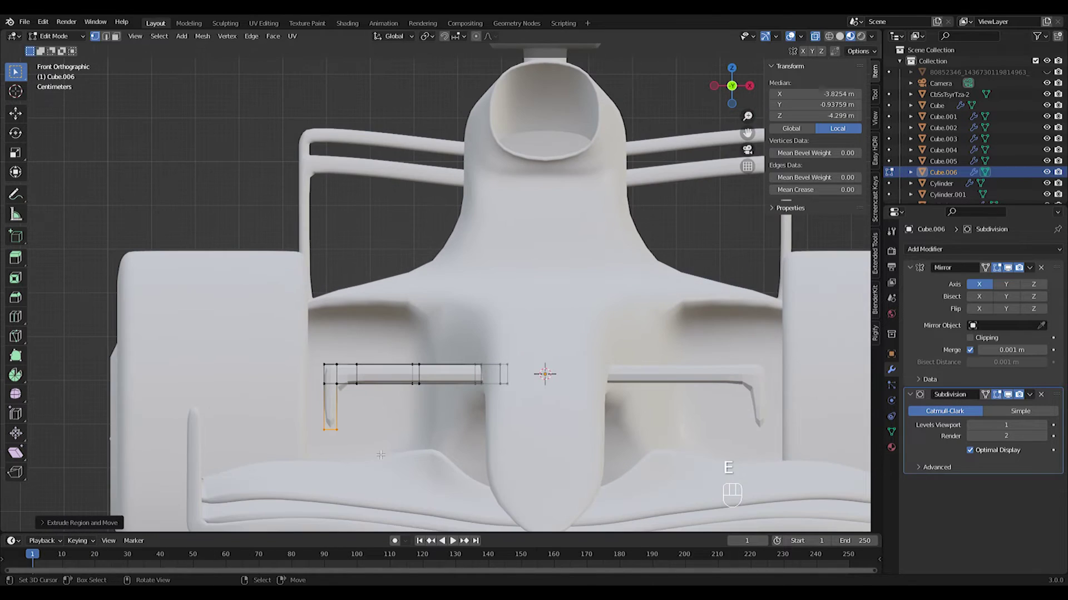
Step: Shorten the downward extrusion along Z and slant it by shifting its upper corner inward and its lower end outward
{"action": "key", "text": "g"}
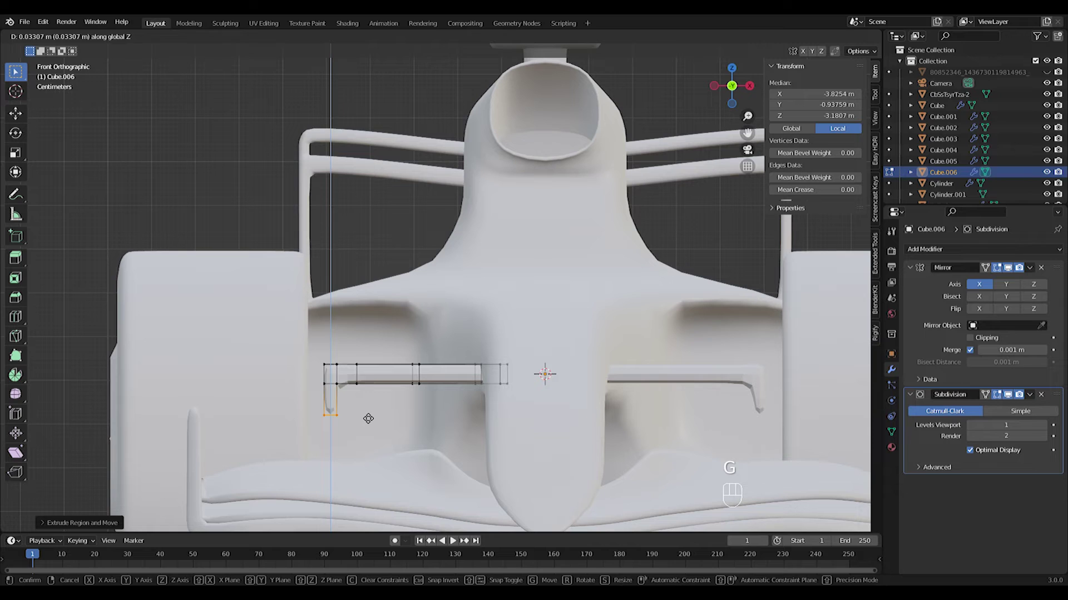
{"action": "left_click", "coordinate": [368, 417]}
{"action": "key", "text": "g"}
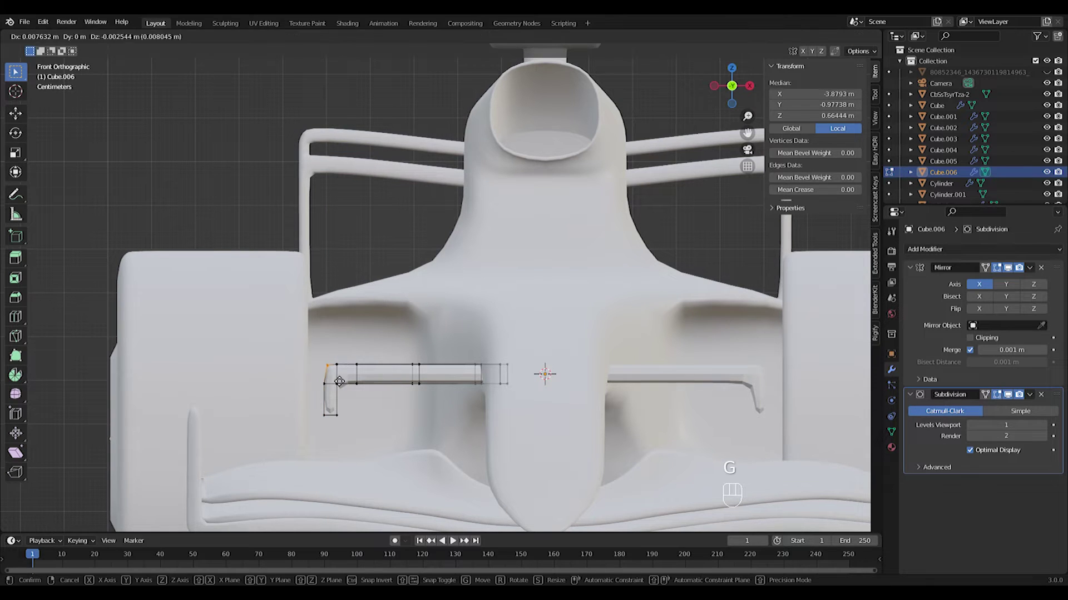
{"action": "left_click", "coordinate": [364, 432]}
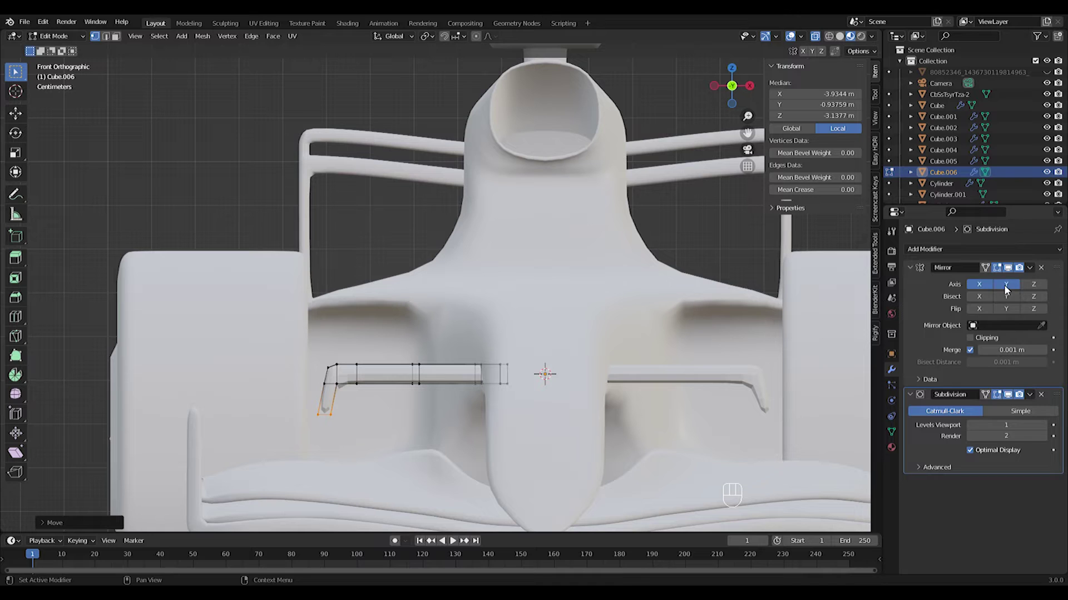
Step: Enable the Z axis in the arm's Mirror modifier in addition to X
{"action": "key", "text": "Tab"}
{"action": "key", "text": "a"}
{"action": "key", "text": "Tab"}
{"action": "key", "text": "Tab"}
{"action": "left_click", "coordinate": [407, 380]}
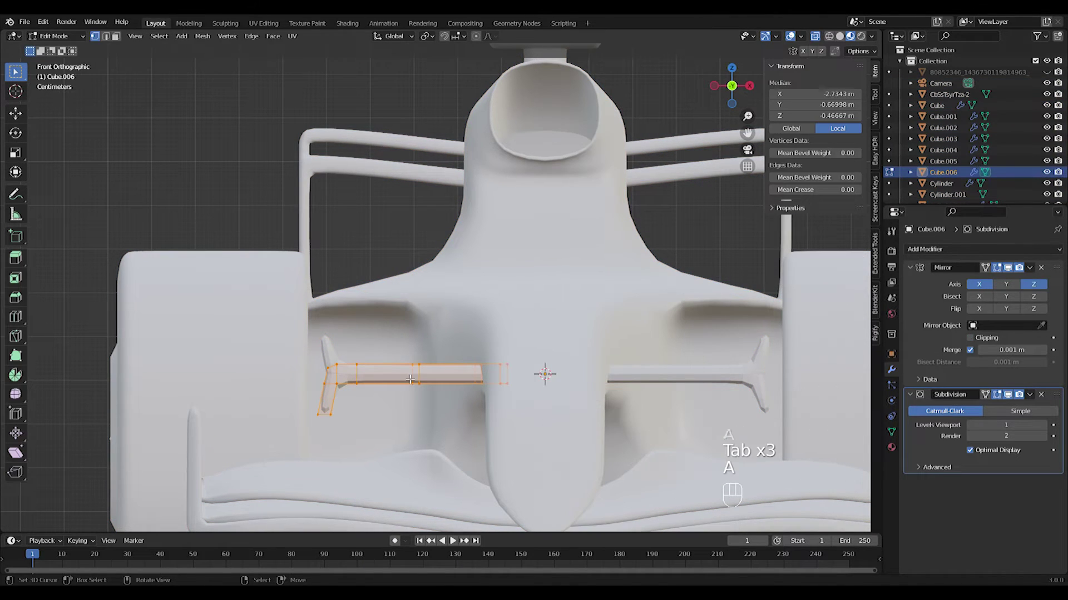
Step: Turn on Clipping in the Mirror modifier and raise the arm mesh so the upper and lower halves meet at the outer tips
{"action": "key", "text": "Tab"}
{"action": "key", "text": "a"}
{"action": "key", "text": "g"}
{"action": "left_click", "coordinate": [410, 334]}
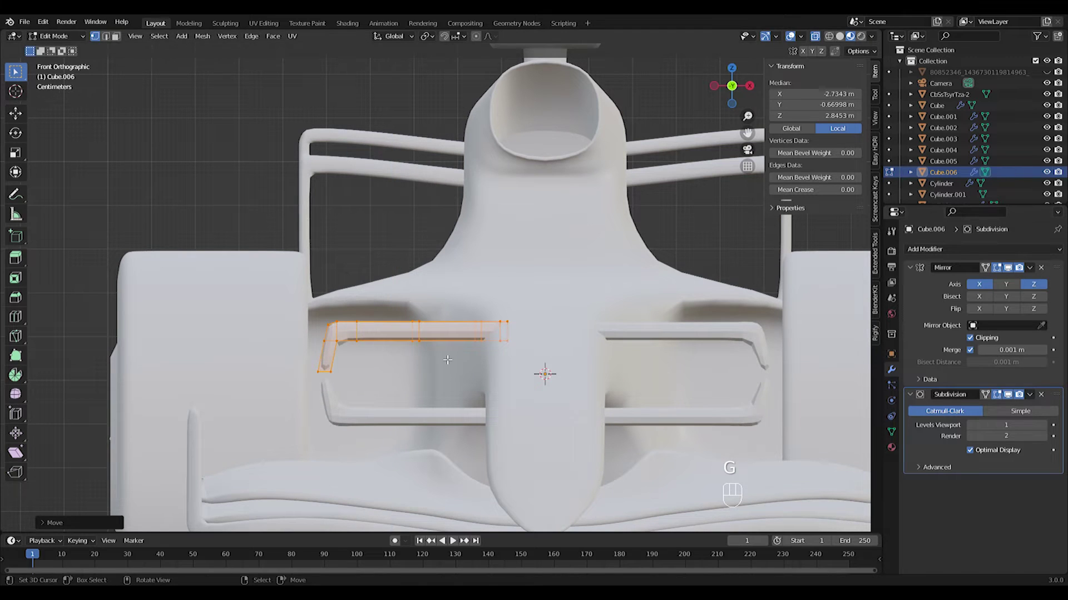
{"action": "key", "text": "Tab"}
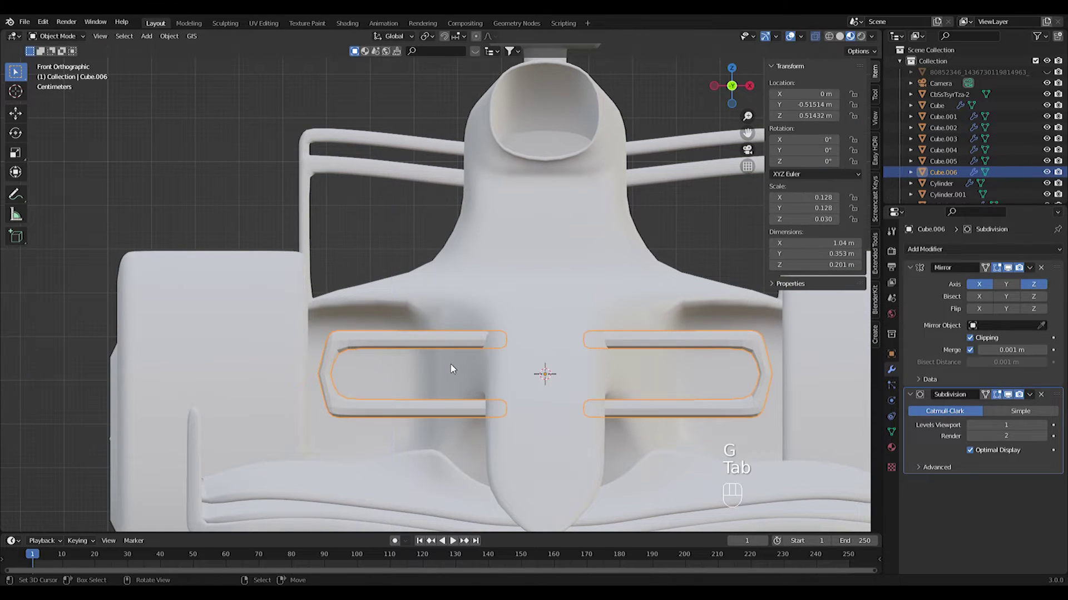
{"action": "key", "text": "Tab"}
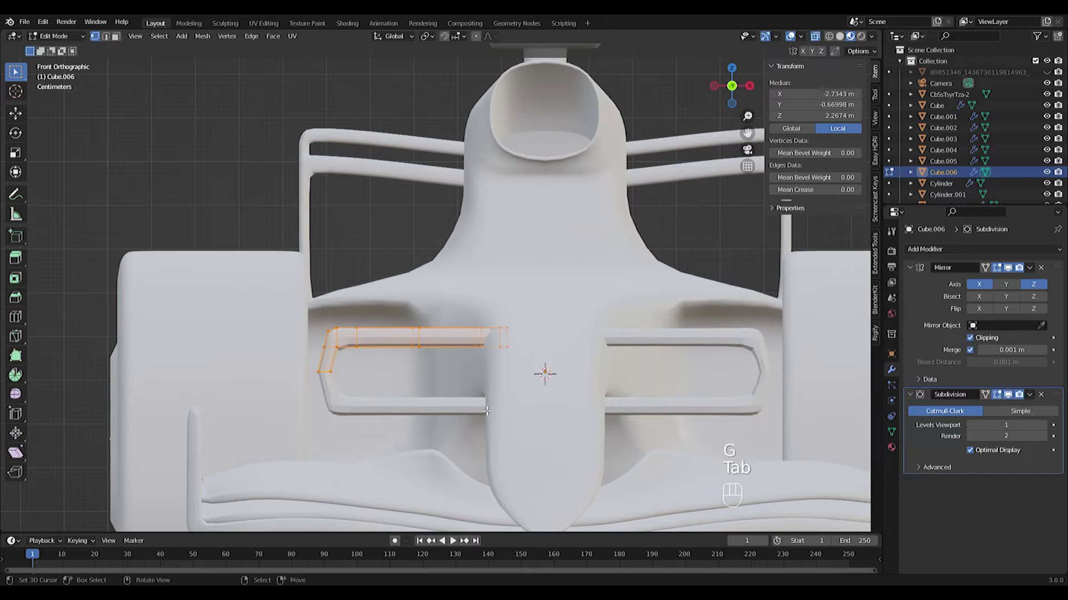
Step: Lower the arm's outer section along Z so the arm slopes down toward the wheel, keeping the tips on the mirror plane
{"action": "key", "text": "g"}
{"action": "key", "text": "z"}
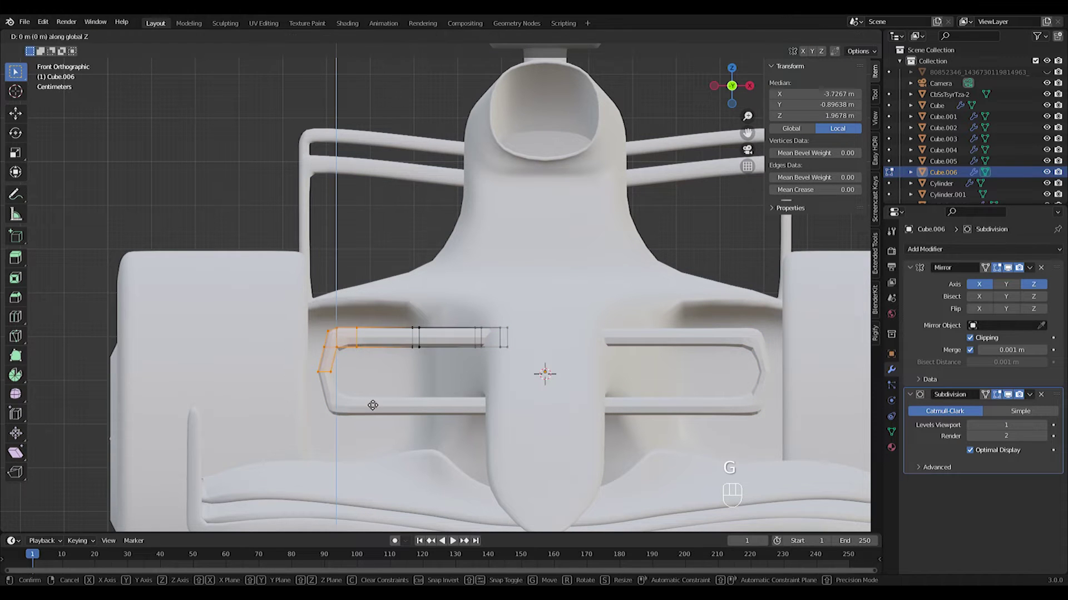
{"action": "left_click", "coordinate": [372, 413]}
{"action": "left_click_drag", "start_coordinate": [305, 305], "coordinate": [365, 361]}
{"action": "key", "text": "g"}
{"action": "left_click", "coordinate": [364, 330]}
{"action": "key", "text": "g"}
{"action": "left_click", "coordinate": [376, 370]}
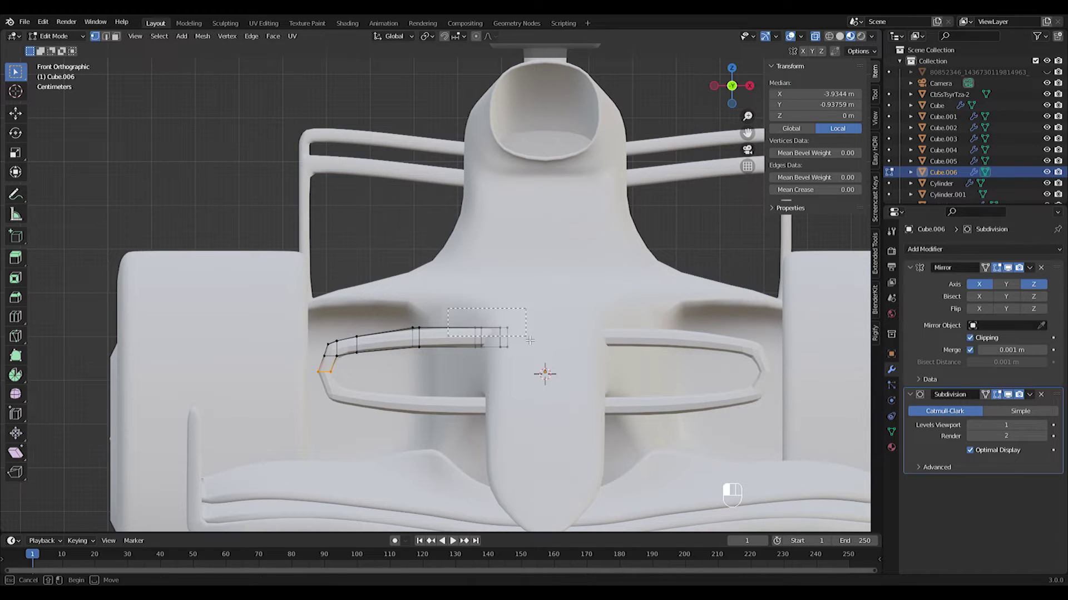
Step: Lower the arm's inner end vertices at the nose to give the arm an arched shape
{"action": "key", "text": "g"}
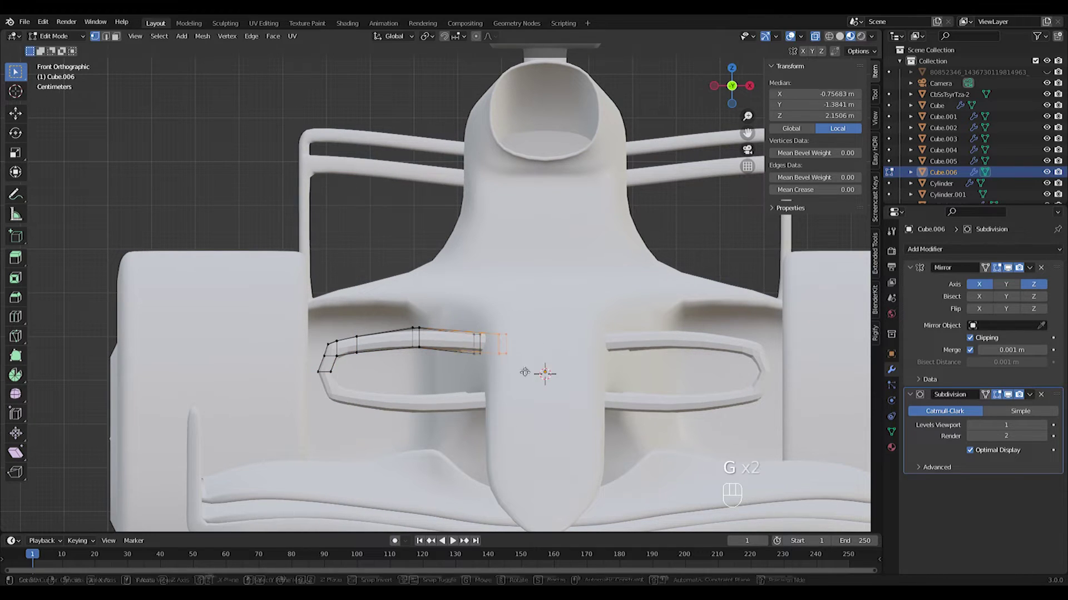
{"action": "left_click", "coordinate": [526, 378]}
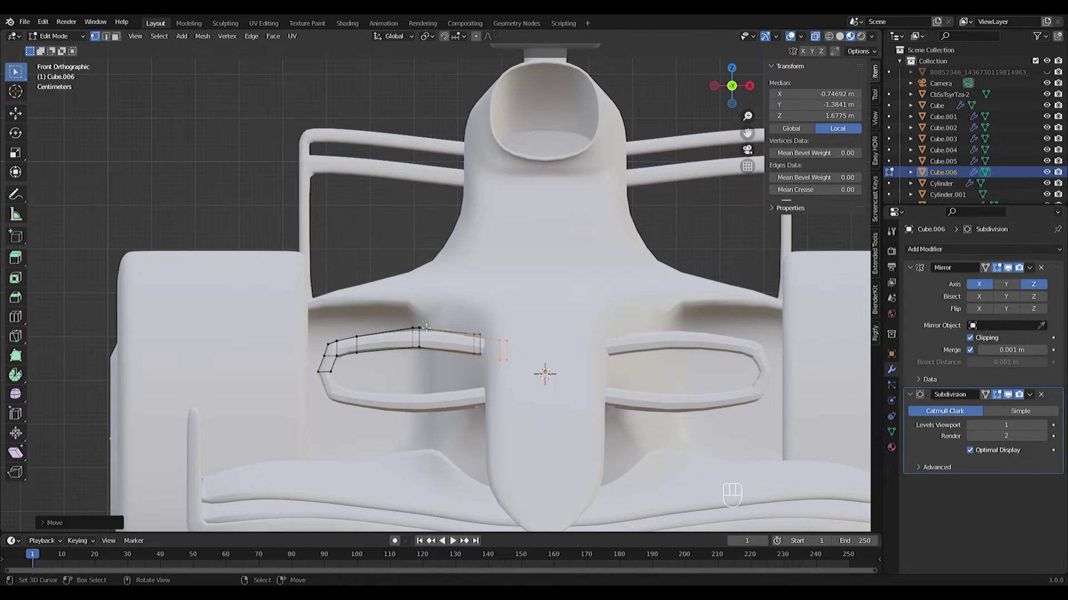
Step: Move the arm's outer end vertices outward along X into the front wheel
{"action": "key", "text": "Tab"}
{"action": "scroll", "coordinate": [473, 383], "scroll_direction": "down", "scroll_amount": 5}
{"action": "middle_click_drag", "start_coordinate": [504, 392], "coordinate": [470, 446]}
{"action": "scroll", "coordinate": [470, 446], "scroll_direction": "up", "scroll_amount": 5}
{"action": "key", "text": "KP_7"}
{"action": "middle_click_drag", "start_coordinate": [717, 402], "coordinate": [706, 403]}
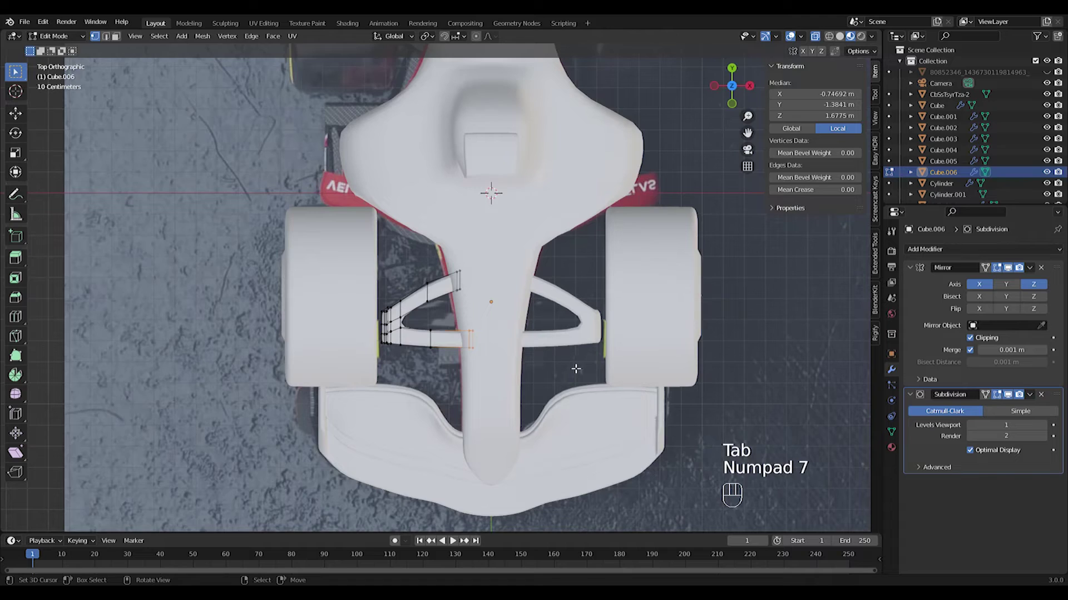
{"action": "key", "text": "Tab"}
{"action": "key", "text": "Tab"}
{"action": "scroll", "coordinate": [444, 311], "scroll_direction": "up", "scroll_amount": 2}
{"action": "left_click_drag", "start_coordinate": [351, 262], "coordinate": [381, 406]}
{"action": "scroll", "coordinate": [412, 404], "scroll_direction": "up", "scroll_amount": 4}
{"action": "key", "text": "g"}
{"action": "key", "text": "y"}
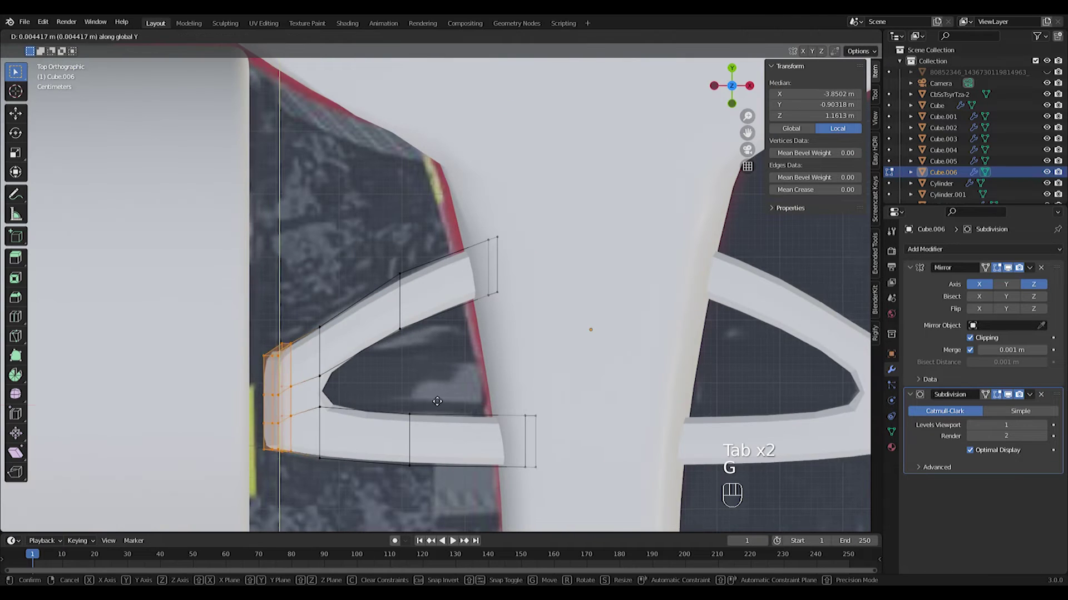
{"action": "key", "text": "x"}
{"action": "left_click", "coordinate": [310, 360]}
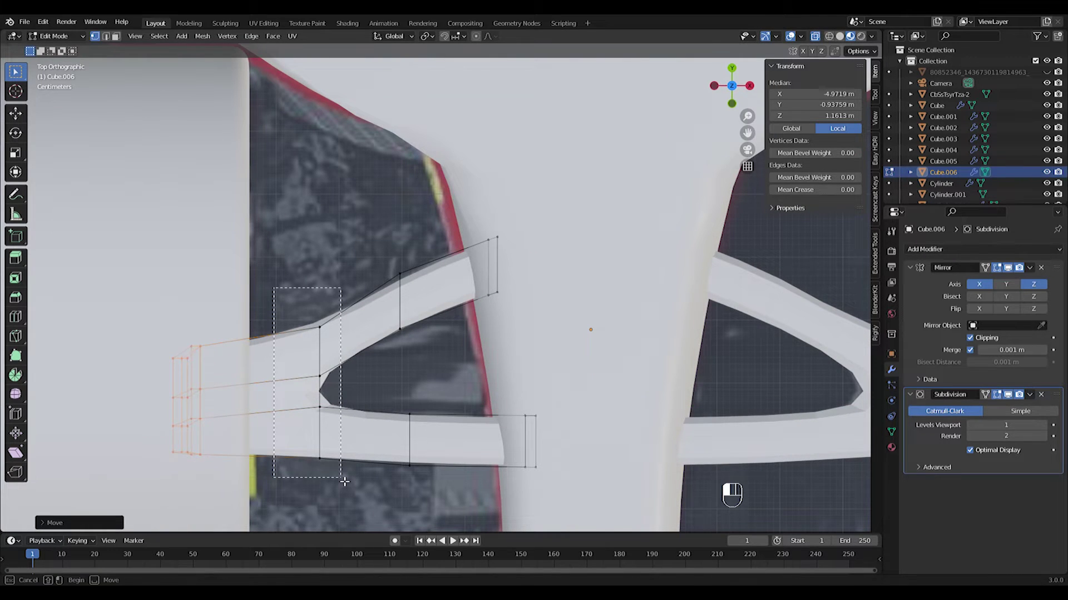
Step: Shift the edge loop at the fork of the arms along X and scale the outer end along Y
{"action": "left_click_drag", "start_coordinate": [344, 482], "coordinate": [369, 477]}
{"action": "key", "text": "g"}
{"action": "key", "text": "x"}
{"action": "left_click", "coordinate": [356, 476]}
{"action": "left_click_drag", "start_coordinate": [156, 303], "coordinate": [228, 509]}
{"action": "key", "text": "s"}
{"action": "key", "text": "y"}
{"action": "left_click", "coordinate": [216, 489]}
Step: Move the arm object back and down to the wheel hub in the side view and raise the inner part of its mesh
{"action": "key", "text": "Tab"}
{"action": "middle_click_drag", "start_coordinate": [437, 445], "coordinate": [286, 377]}
{"action": "key", "text": "ctrl+KP_3"}
{"action": "key", "text": "Tab"}
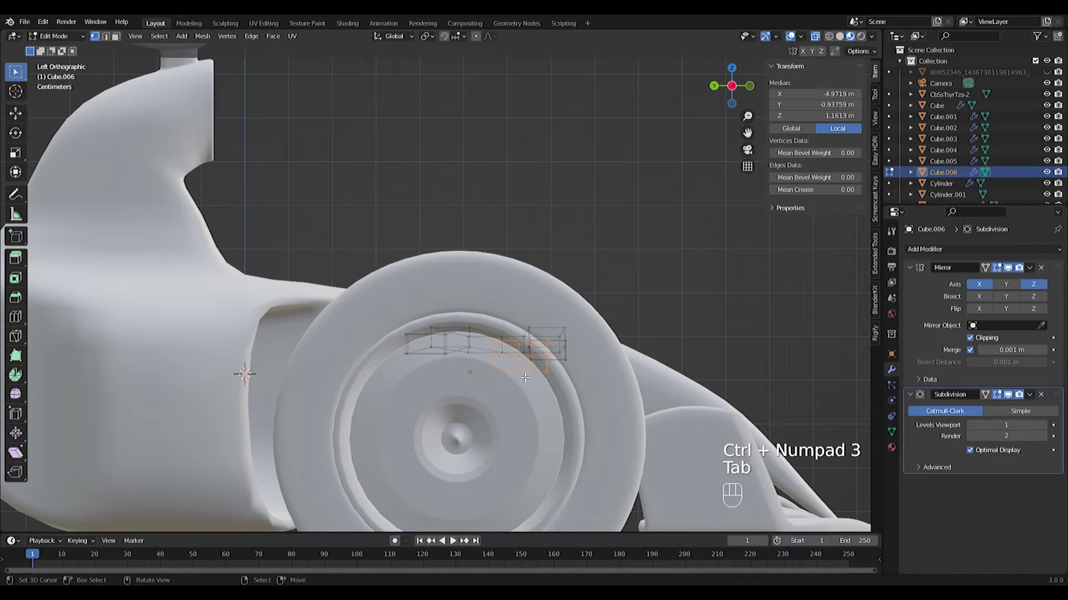
{"action": "key", "text": "g"}
{"action": "key", "text": "Tab"}
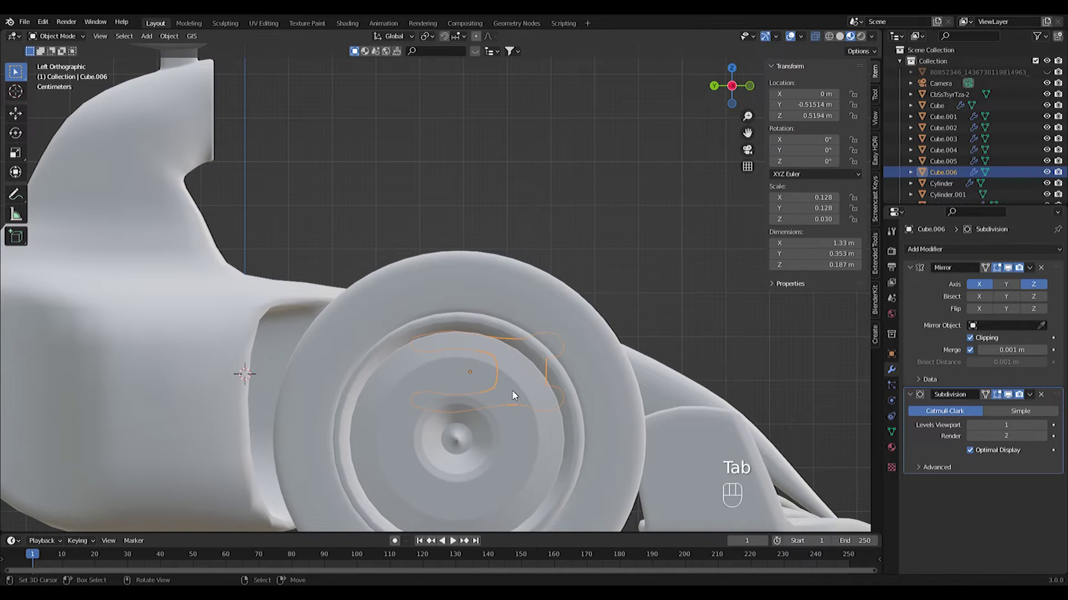
{"action": "key", "text": "g"}
{"action": "key", "text": "Tab"}
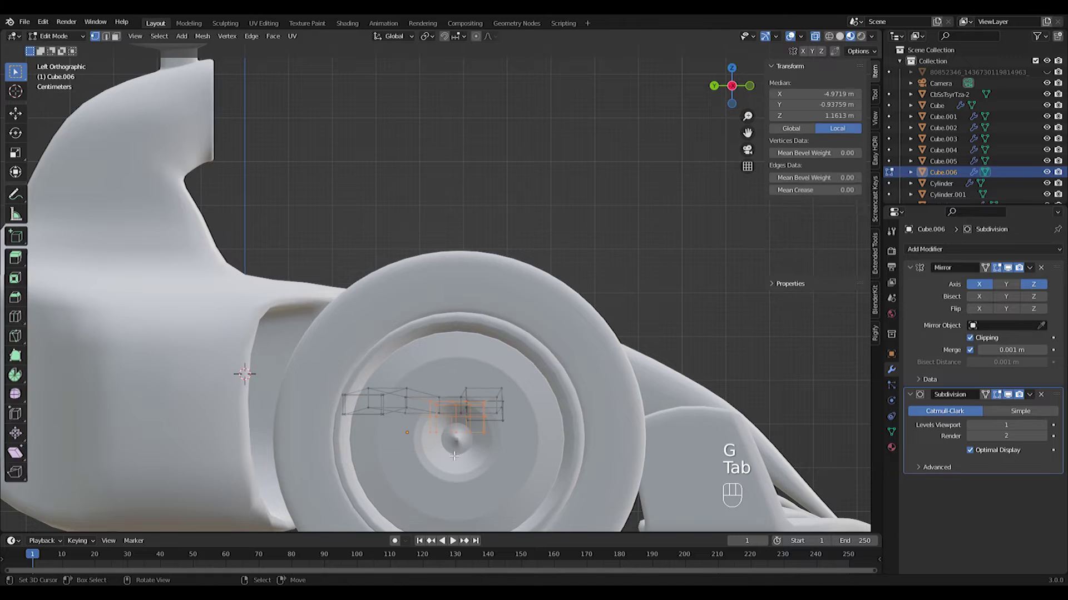
{"action": "key", "text": "g"}
{"action": "left_click", "coordinate": [461, 367]}
Step: Disable the Z axis in the arm's Mirror modifier so that only the upper arms remain
{"action": "middle_click_drag", "start_coordinate": [461, 367], "coordinate": [601, 378]}
{"action": "key", "text": "Tab"}
{"action": "scroll", "coordinate": [645, 375], "scroll_direction": "down", "scroll_amount": 3}
{"action": "left_click", "coordinate": [1034, 284]}
{"action": "key", "text": "Tab"}
{"action": "key", "text": "Tab"}
Step: Duplicate the arm object in place and rotate the copy about X until it is turned 180°
{"action": "key", "text": "shift+d"}
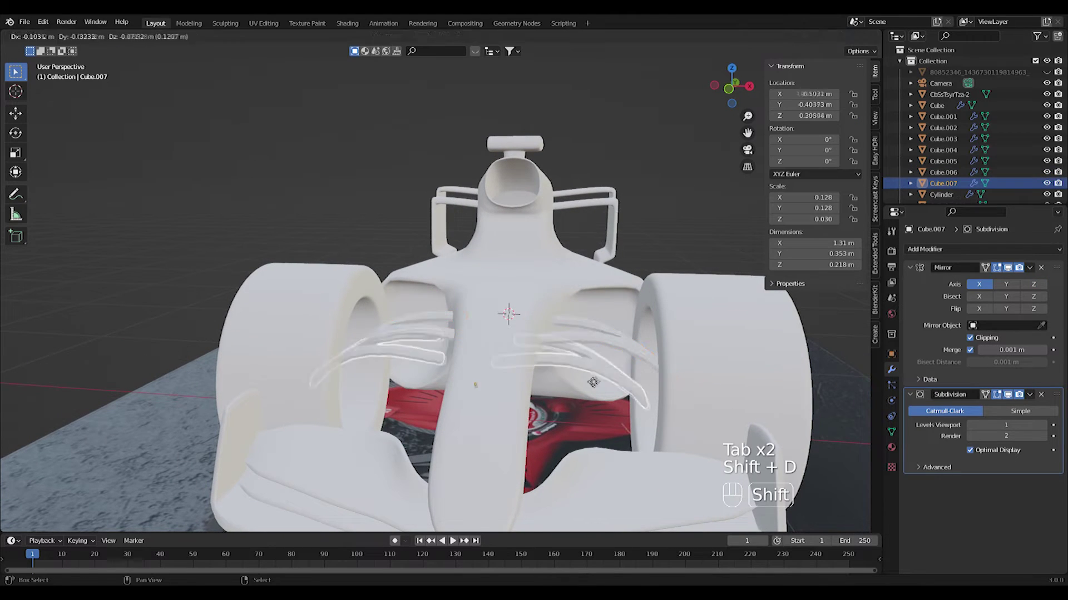
{"action": "right_click", "coordinate": [602, 366]}
{"action": "type", "text": "rx90"}
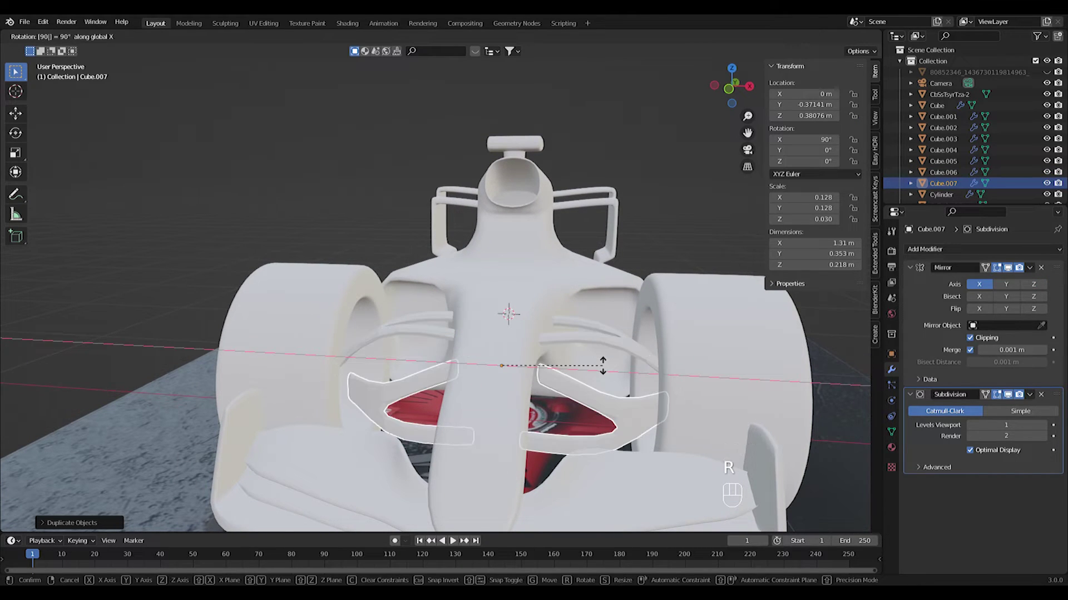
{"action": "key", "text": "Return"}
Step: Move the flipped copy forward along Y in the top view and up along Z in the front view
{"action": "middle_click_drag", "start_coordinate": [602, 365], "coordinate": [416, 399]}
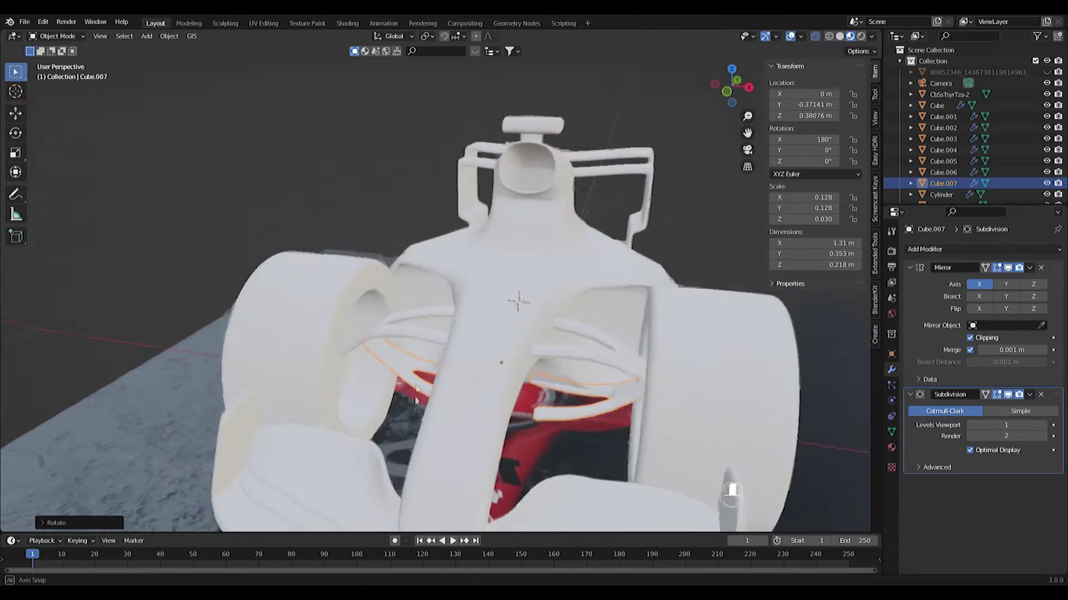
{"action": "key", "text": "KP_7"}
{"action": "key", "text": "Tab"}
{"action": "key", "text": "Tab"}
{"action": "key", "text": "g"}
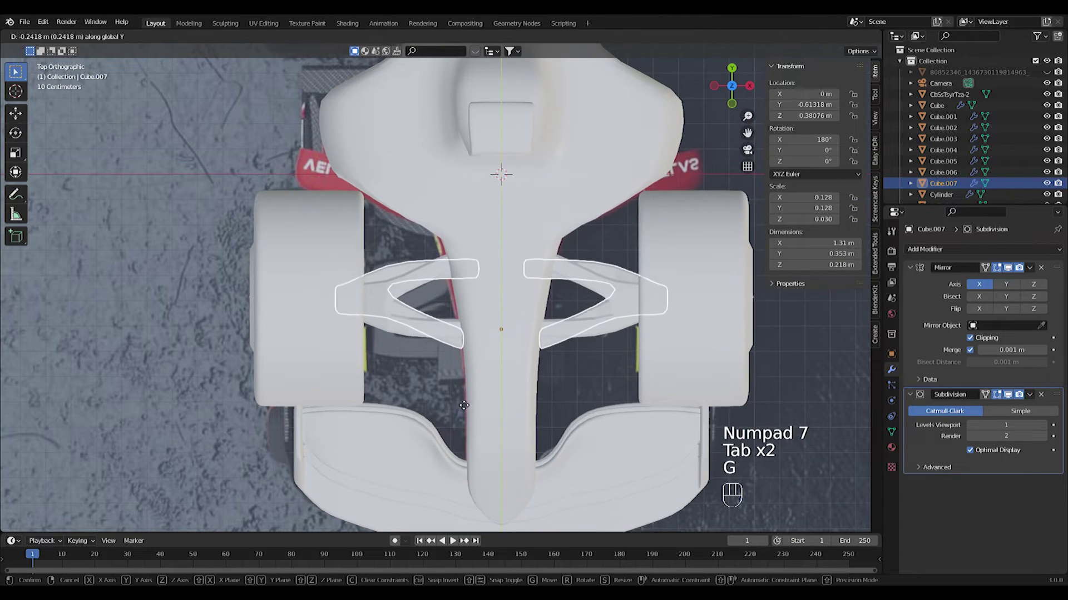
{"action": "key", "text": "KP_1"}
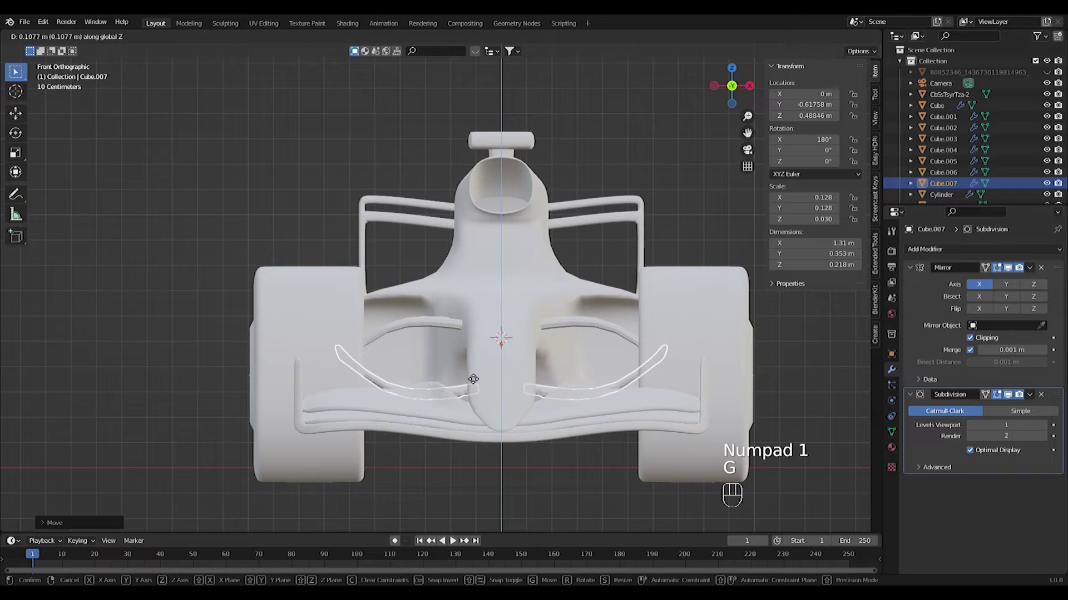
{"action": "left_click", "coordinate": [471, 379]}
Step: Raise the inner and middle vertices of the flipped copy so they run just below the upper arm
{"action": "key", "text": "Tab"}
{"action": "scroll", "coordinate": [478, 412], "scroll_direction": "up", "scroll_amount": 2}
{"action": "key", "text": "g"}
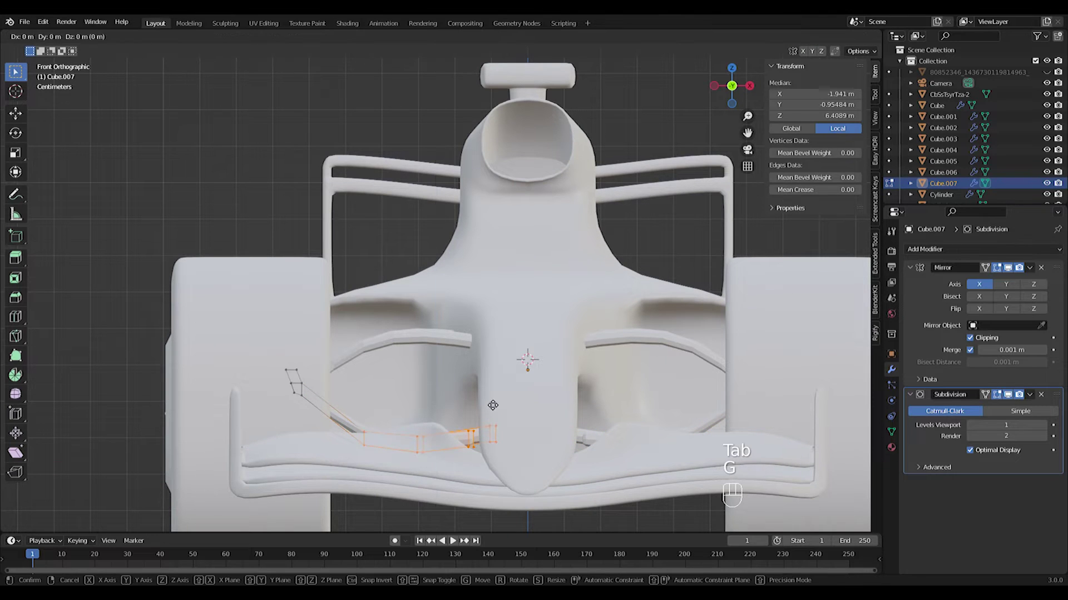
{"action": "left_click", "coordinate": [290, 384]}
{"action": "scroll", "coordinate": [290, 389], "scroll_direction": "up", "scroll_amount": 2}
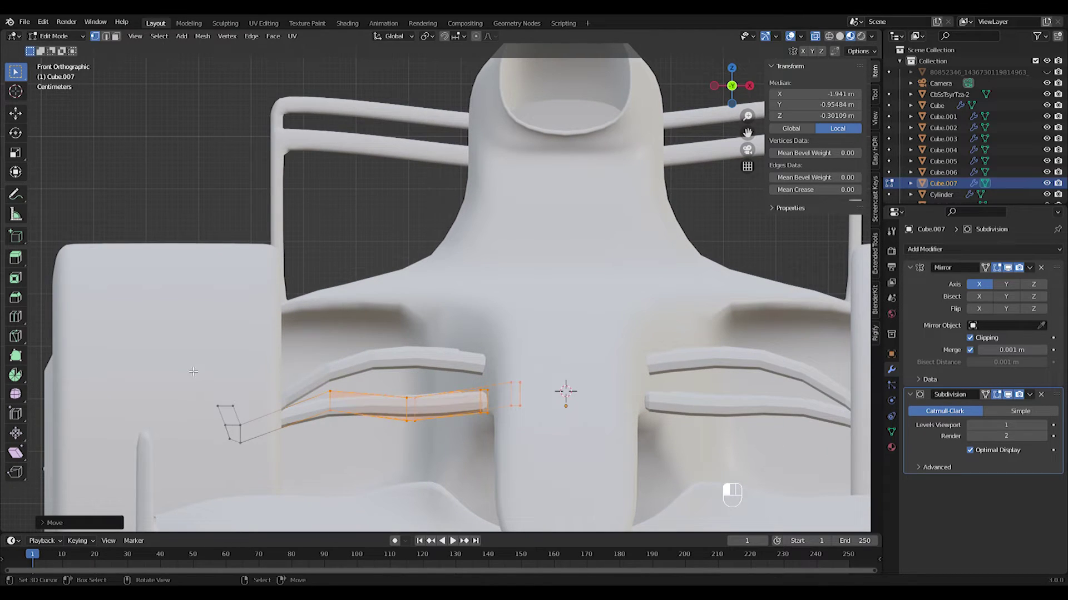
Step: Lower the outer end of the lower arm, shift its end corner slightly inward, and drop the adjacent bend vertices in the front view
{"action": "key", "text": "z"}
{"action": "left_click", "coordinate": [265, 507]}
{"action": "left_click_drag", "start_coordinate": [207, 439], "coordinate": [269, 484]}
{"action": "key", "text": "g"}
{"action": "left_click", "coordinate": [273, 481]}
{"action": "key", "text": "g"}
{"action": "left_click", "coordinate": [266, 475]}
{"action": "key", "text": "g"}
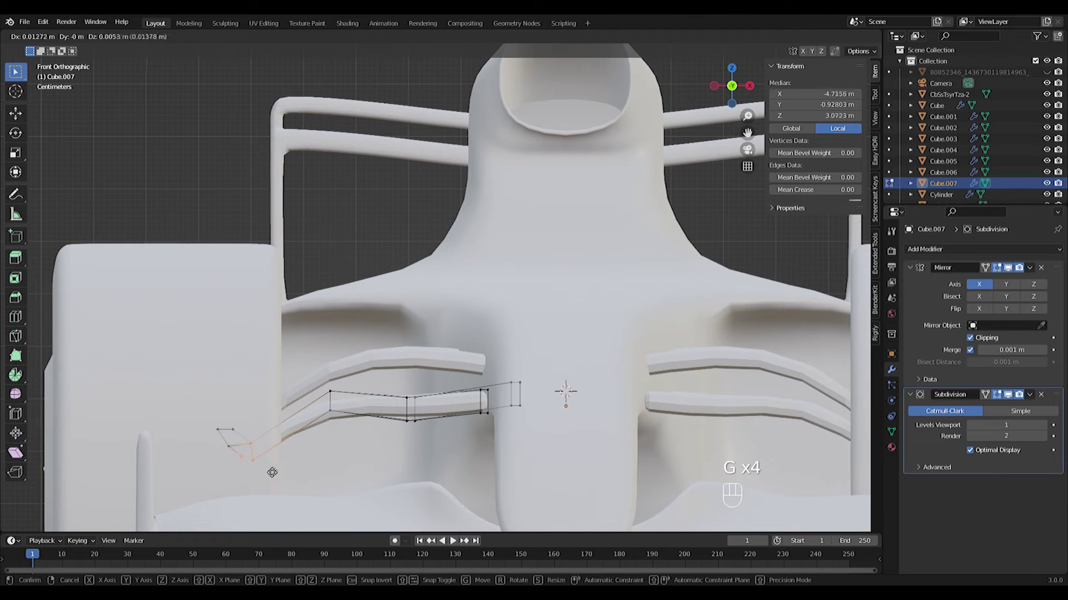
{"action": "left_click", "coordinate": [268, 470]}
{"action": "key", "text": "g"}
{"action": "left_click", "coordinate": [346, 468]}
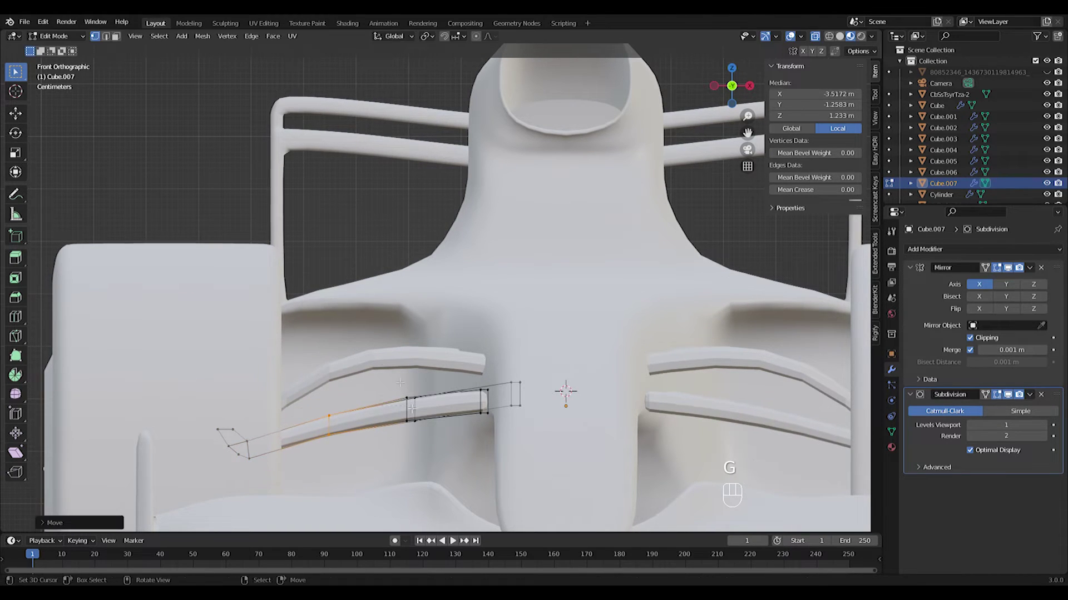
Step: Lower the lower arm's middle vertices and raise its inner end vertices into the side of the nose
{"action": "left_click_drag", "start_coordinate": [385, 380], "coordinate": [433, 444]}
{"action": "key", "text": "g"}
{"action": "left_click", "coordinate": [434, 460]}
{"action": "left_click_drag", "start_coordinate": [465, 364], "coordinate": [539, 444]}
{"action": "key", "text": "g"}
{"action": "left_click", "coordinate": [544, 425]}
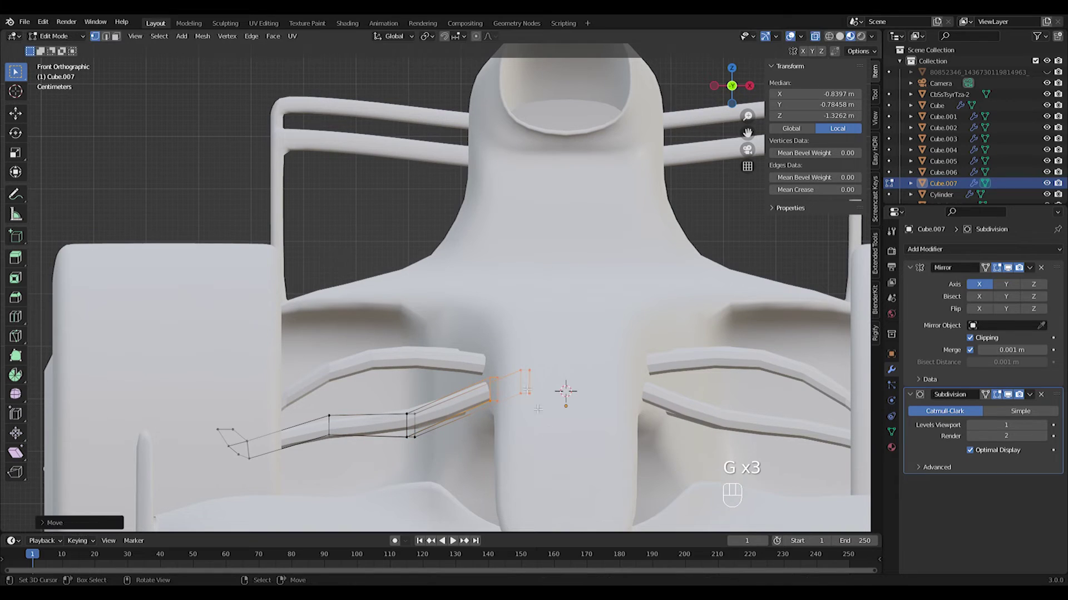
{"action": "key", "text": "g"}
{"action": "left_click", "coordinate": [357, 469]}
{"action": "key", "text": "Tab"}
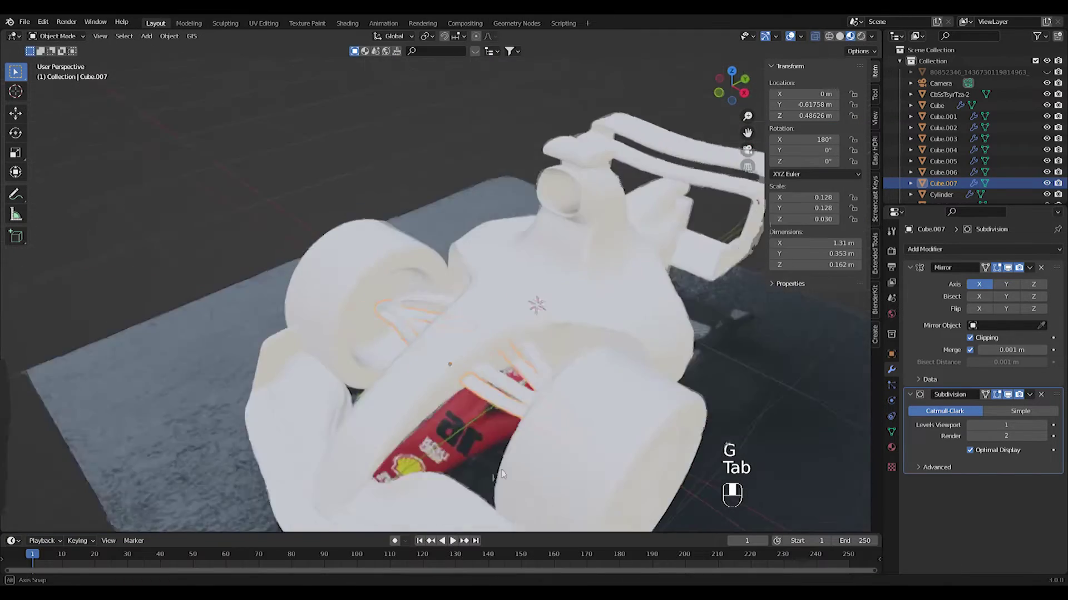
Step: Examine the upper and lower front suspension arms around the nose and wheels from several angles
{"action": "middle_click_drag", "start_coordinate": [571, 480], "coordinate": [567, 452]}
{"action": "scroll", "coordinate": [406, 386], "scroll_direction": "up", "scroll_amount": 3}
{"action": "middle_click_drag", "start_coordinate": [406, 387], "coordinate": [378, 375]}
{"action": "scroll", "coordinate": [378, 375], "scroll_direction": "down", "scroll_amount": 6}
{"action": "middle_click_drag", "start_coordinate": [510, 369], "coordinate": [356, 409]}
{"action": "scroll", "coordinate": [514, 425], "scroll_direction": "up", "scroll_amount": 3}
{"action": "scroll", "coordinate": [489, 409], "scroll_direction": "down", "scroll_amount": 3}
{"action": "middle_click_drag", "start_coordinate": [495, 408], "coordinate": [481, 368]}
{"action": "scroll", "coordinate": [572, 445], "scroll_direction": "up", "scroll_amount": 4}
Step: Extrude the body's top faces in front of the air intake down along Z to sink the cockpit opening
{"action": "right_click", "coordinate": [473, 383]}
{"action": "key", "text": "Tab"}
{"action": "scroll", "coordinate": [472, 384], "scroll_direction": "up", "scroll_amount": 3}
{"action": "scroll", "coordinate": [335, 323], "scroll_direction": "down", "scroll_amount": 2}
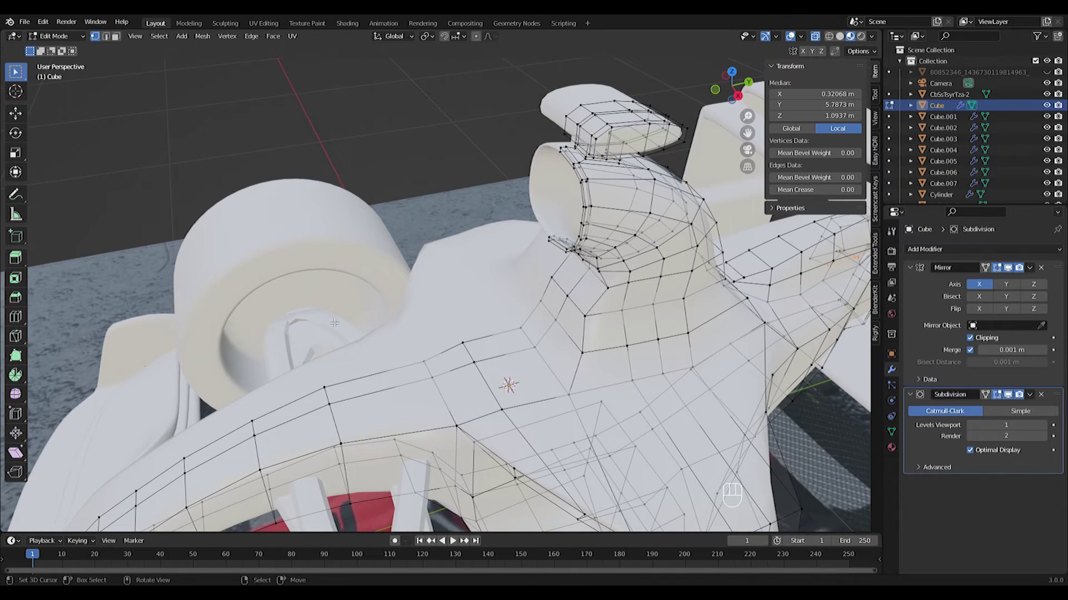
{"action": "key", "text": "3"}
{"action": "left_click", "coordinate": [529, 385], "text": "shift"}
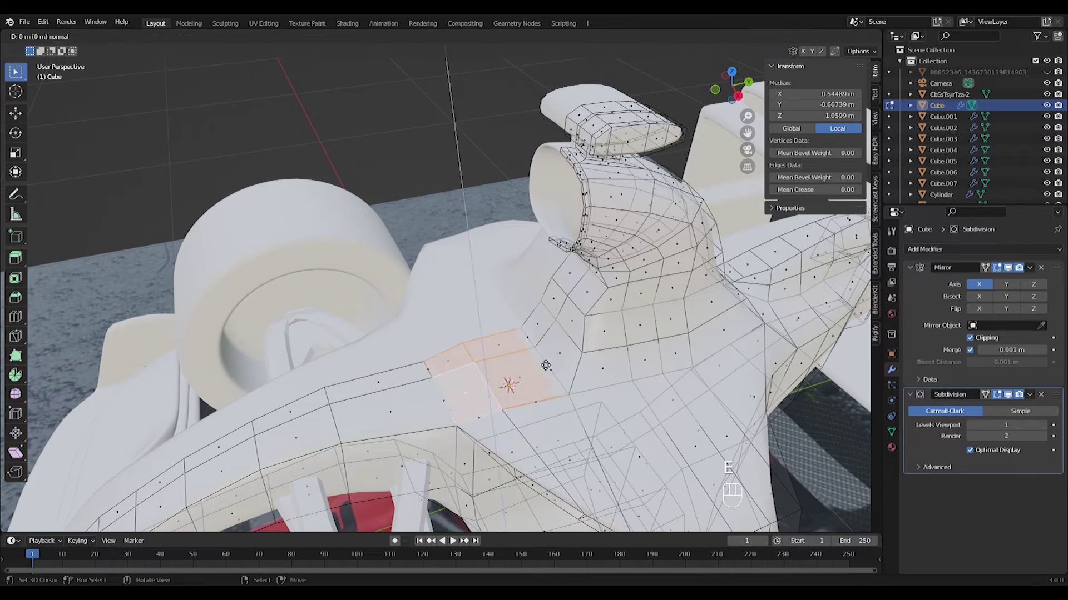
{"action": "key", "text": "z"}
{"action": "left_click", "coordinate": [558, 434]}
Step: Add a loop cut around the cockpit walls and slide it close to the rim to tighten the edge
{"action": "middle_click_drag", "start_coordinate": [558, 434], "coordinate": [514, 390]}
{"action": "key", "text": "ctrl+r"}
{"action": "left_click", "coordinate": [512, 413]}
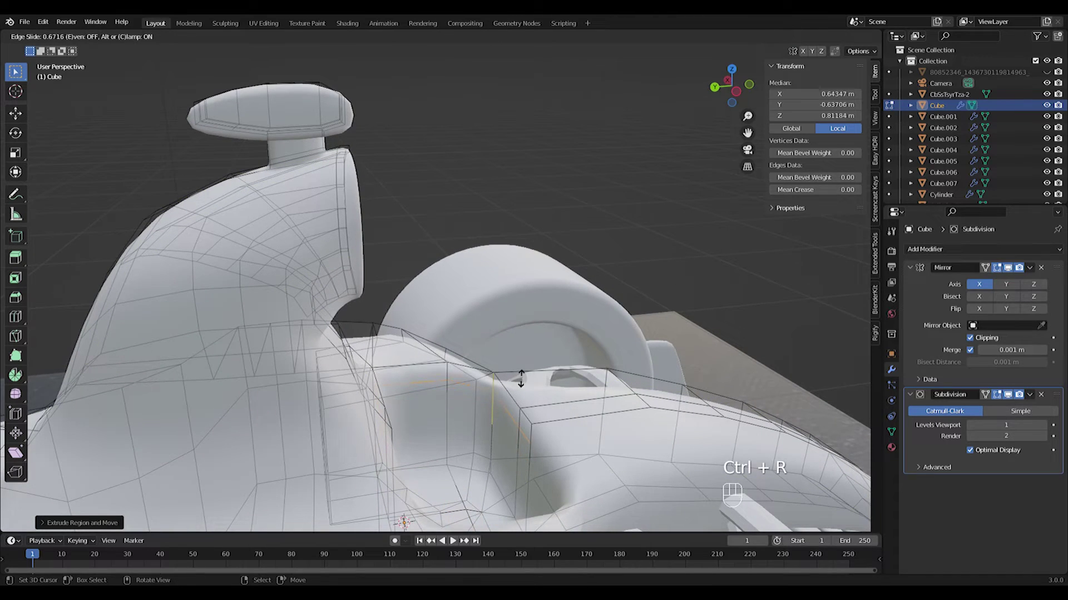
{"action": "left_click", "coordinate": [521, 378]}
{"action": "key", "text": "Tab"}
{"action": "key", "text": "Tab"}
Step: Move the cockpit's rear rim vertices backward along Y so the opening curves toward the air intake
{"action": "middle_click_drag", "start_coordinate": [520, 378], "coordinate": [446, 337]}
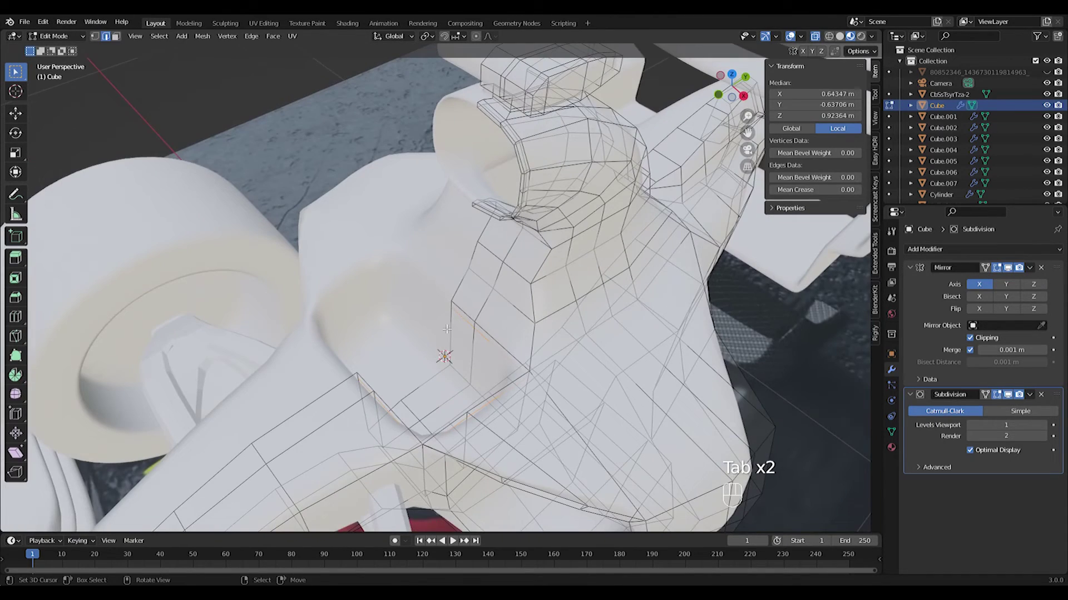
{"action": "key", "text": "g"}
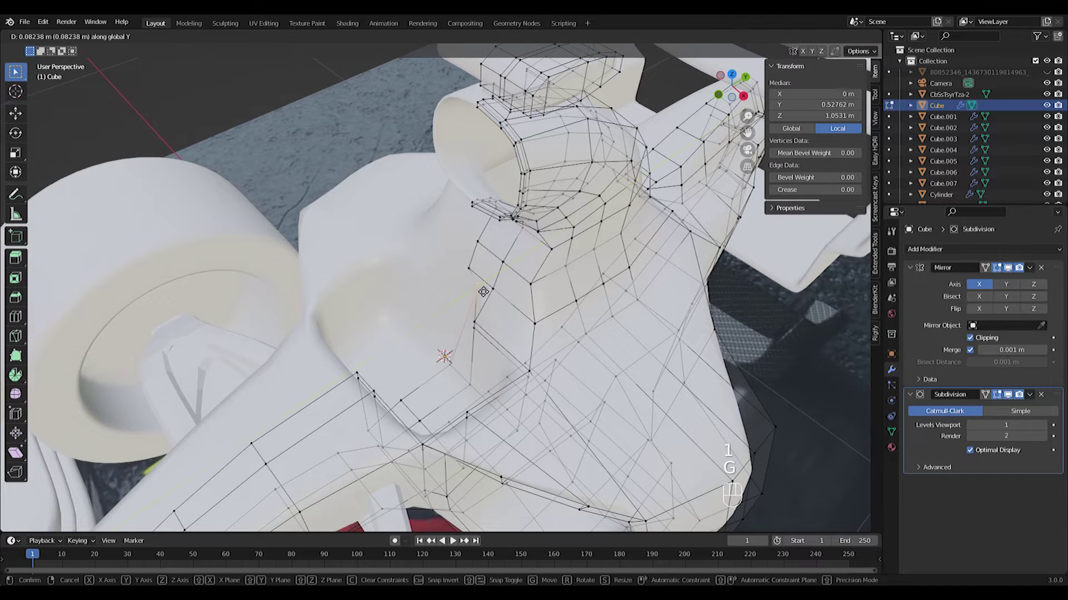
{"action": "left_click", "coordinate": [491, 348]}
{"action": "key", "text": "g"}
{"action": "left_click", "coordinate": [498, 356]}
{"action": "key", "text": "Tab"}
{"action": "key", "text": "Tab"}
Step: Shift the off-centre and corner vertices of the cockpit's front rim rearward in the top view to round its front edge
{"action": "middle_click_drag", "start_coordinate": [498, 356], "coordinate": [528, 385]}
{"action": "key", "text": "KP_7"}
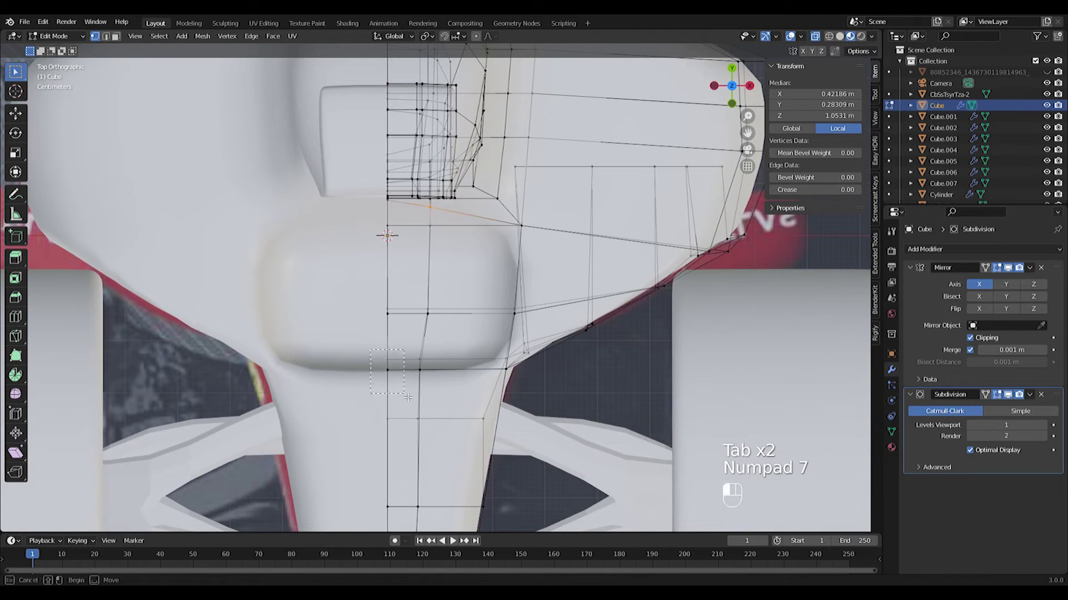
{"action": "left_click", "coordinate": [448, 389]}
{"action": "key", "text": "g"}
{"action": "key", "text": "g"}
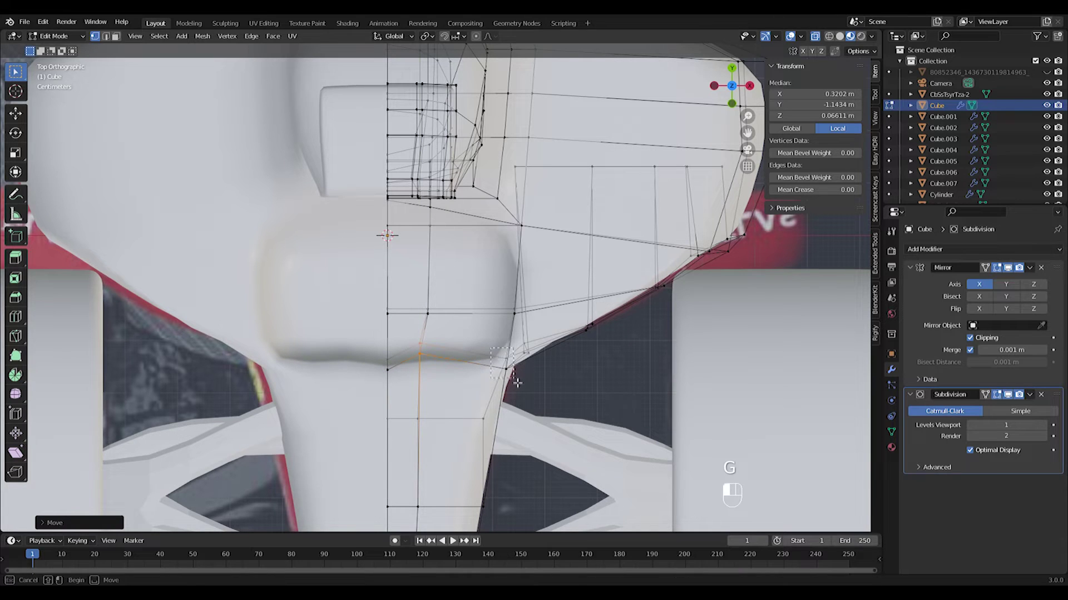
{"action": "left_click", "coordinate": [517, 363]}
{"action": "key", "text": "g"}
{"action": "left_click", "coordinate": [551, 279]}
{"action": "key", "text": "Tab"}
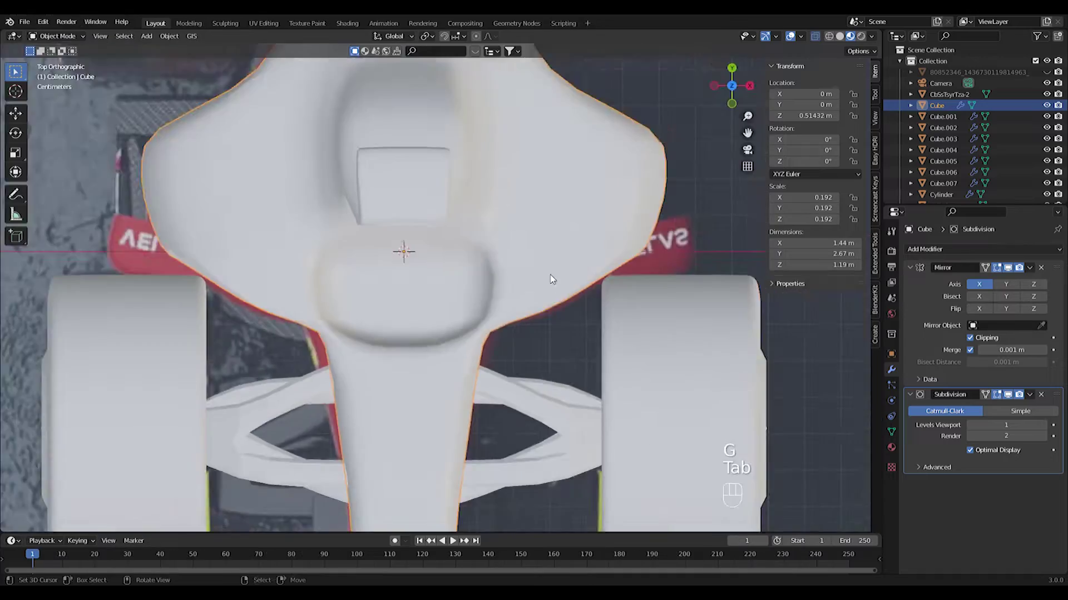
Step: Check the cockpit opening on the whole car and select the front wheels
{"action": "middle_click_drag", "start_coordinate": [551, 279], "coordinate": [450, 417]}
{"action": "scroll", "coordinate": [450, 417], "scroll_direction": "down", "scroll_amount": 2}
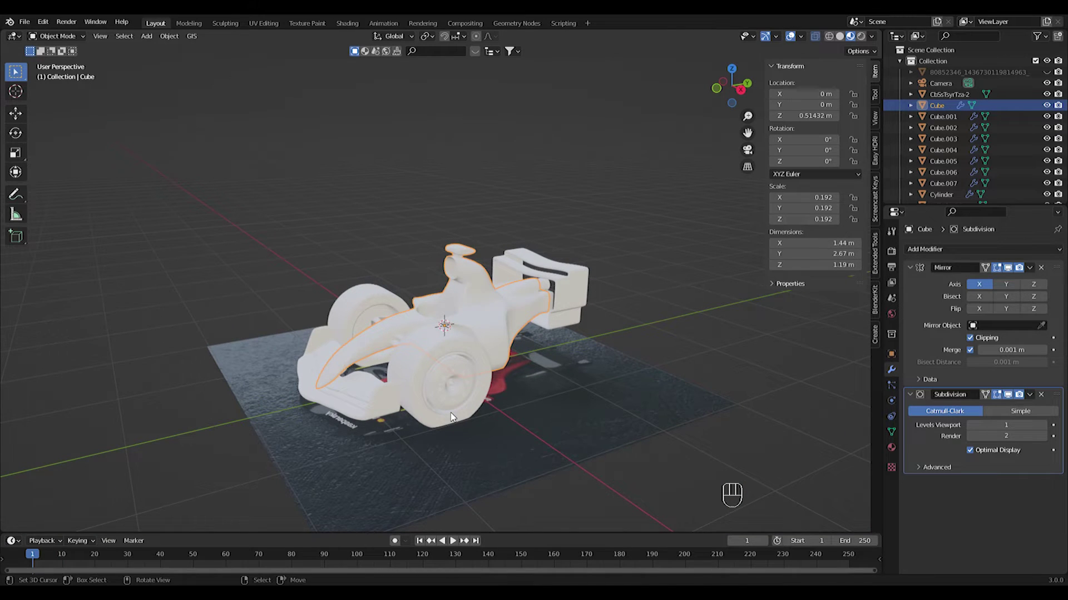
{"action": "scroll", "coordinate": [451, 417], "scroll_direction": "up", "scroll_amount": 4}
{"action": "middle_click_drag", "start_coordinate": [451, 417], "coordinate": [529, 430]}
{"action": "scroll", "coordinate": [529, 430], "scroll_direction": "down", "scroll_amount": 1}
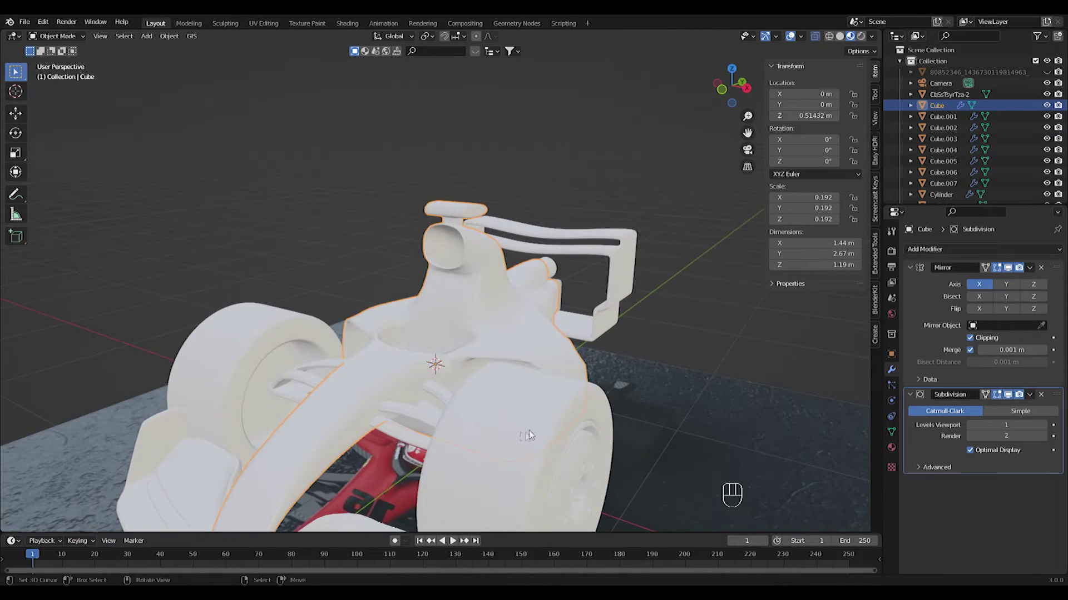
{"action": "right_click", "coordinate": [529, 424]}
{"action": "scroll", "coordinate": [530, 424], "scroll_direction": "down", "scroll_amount": 2}
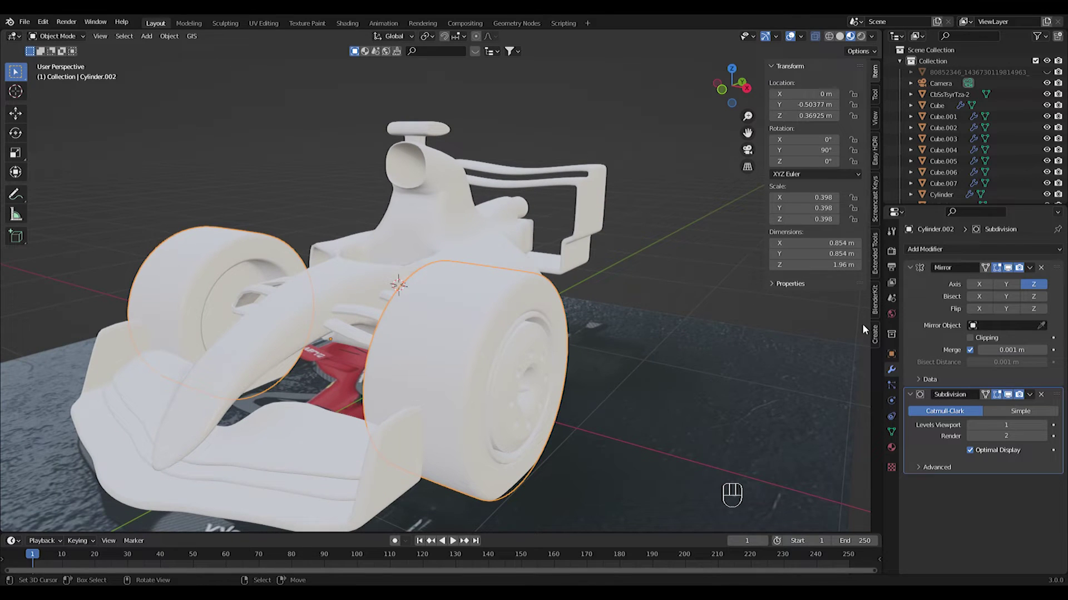
Step: Create a material named Body for the car body with a bright red base colour at full saturation and value, and show its preview
{"action": "right_click", "coordinate": [331, 302]}
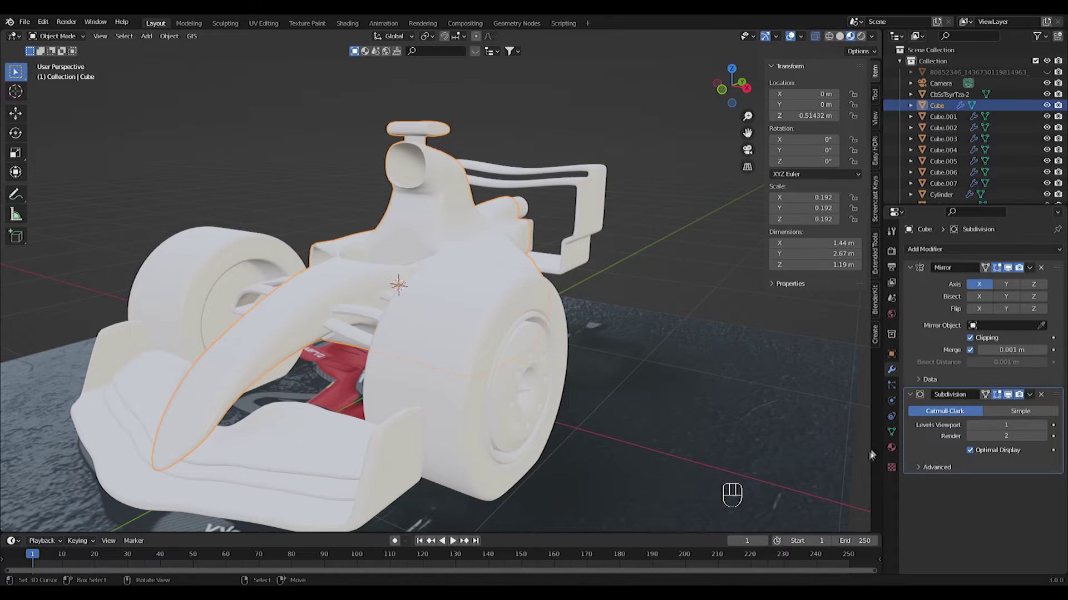
{"action": "left_click", "coordinate": [892, 448]}
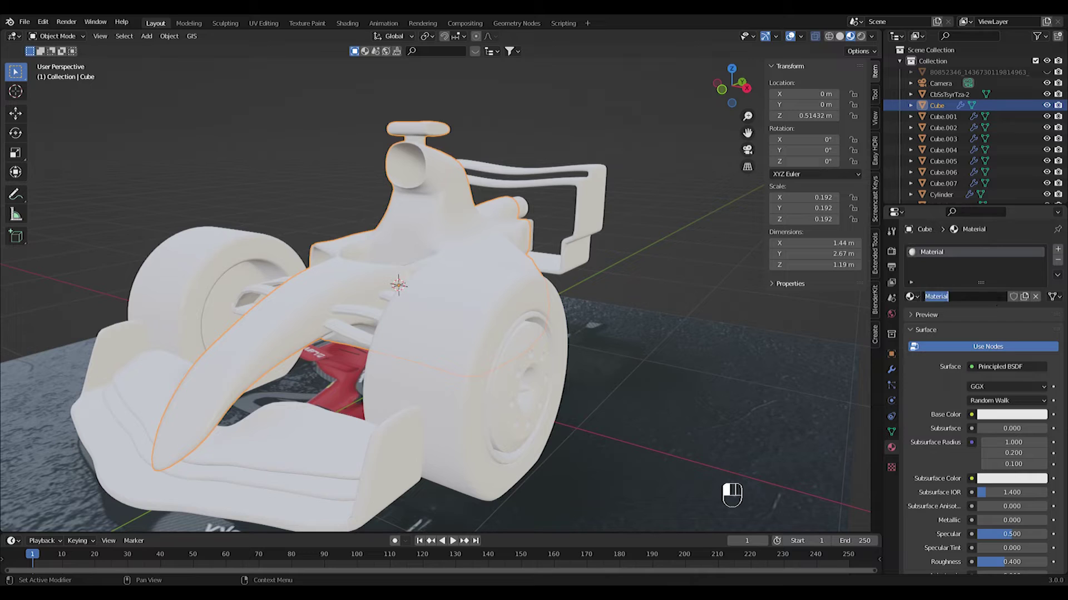
{"action": "left_click", "coordinate": [1023, 296]}
{"action": "key", "text": "ctrl+z"}
{"action": "double_click", "coordinate": [988, 300]}
{"action": "type", "text": "Body"}
{"action": "left_click", "coordinate": [1006, 418]}
{"action": "left_click", "coordinate": [989, 337]}
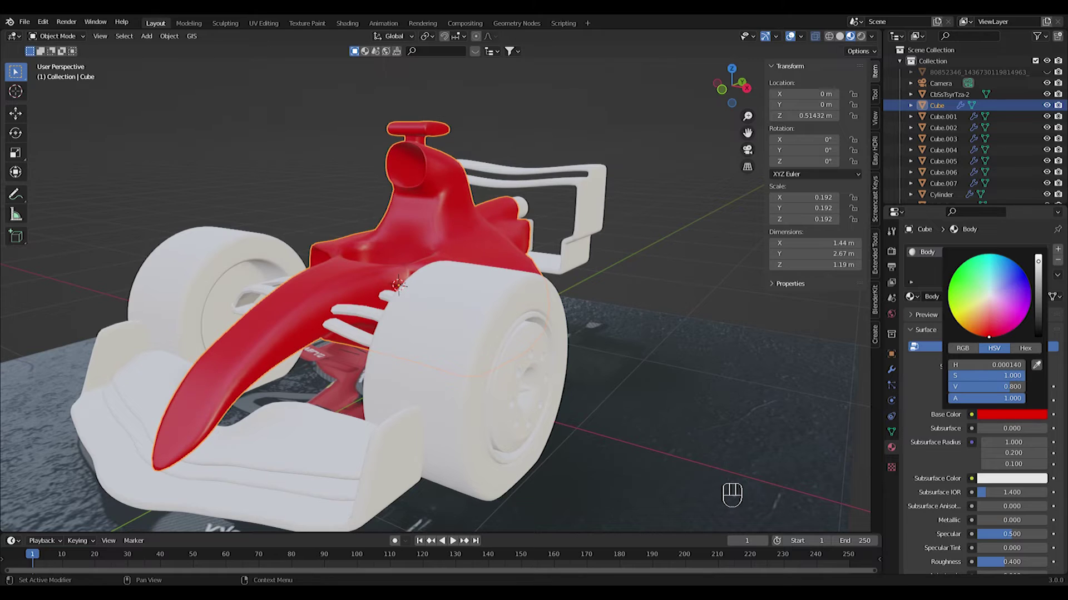
{"action": "left_click", "coordinate": [1016, 414]}
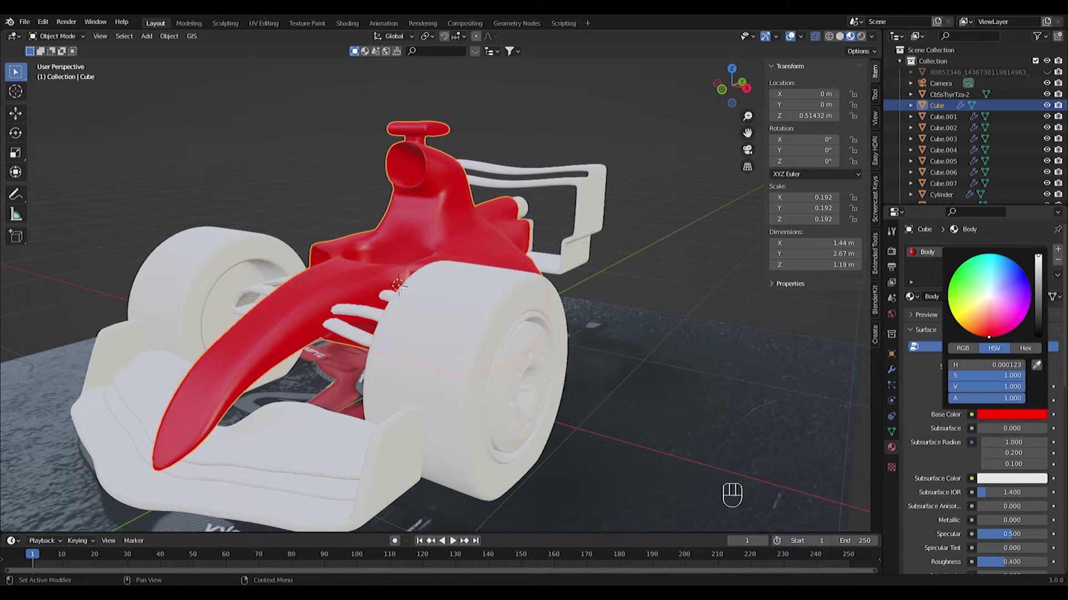
{"action": "left_click", "coordinate": [928, 315]}
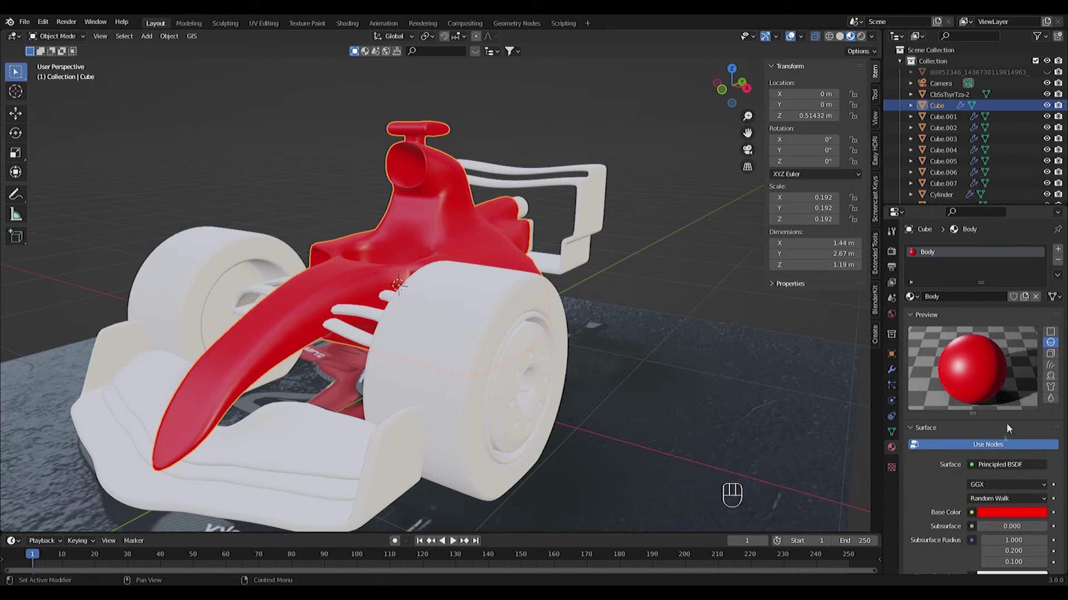
Step: Try a Glossy BSDF surface on the Body material with full-value red and roughness 0.439
{"action": "left_click", "coordinate": [996, 465]}
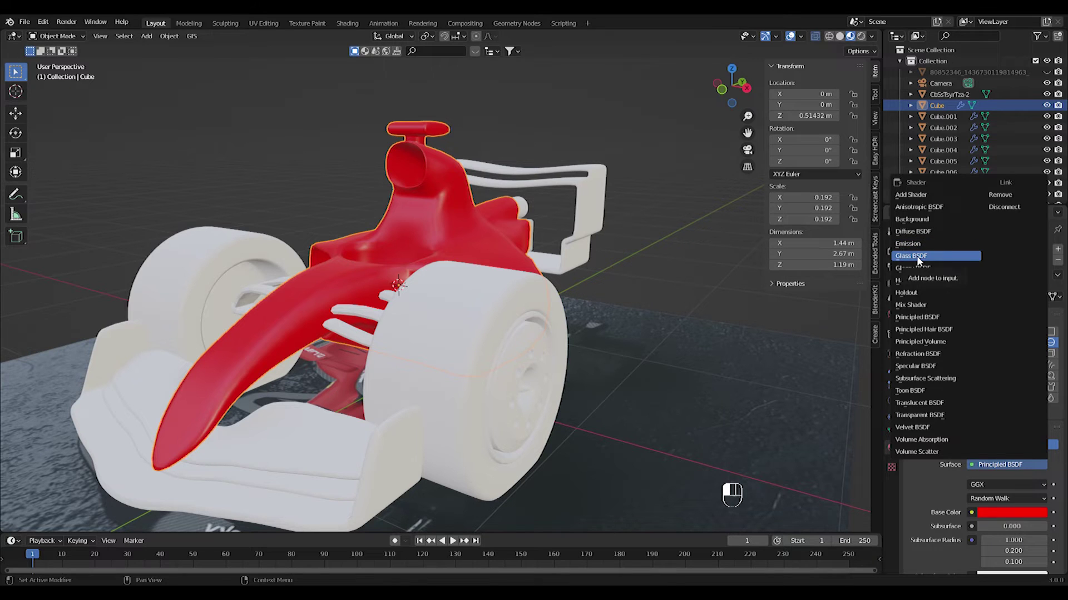
{"action": "left_click", "coordinate": [915, 268]}
{"action": "left_click", "coordinate": [987, 499]}
{"action": "left_click", "coordinate": [992, 421]}
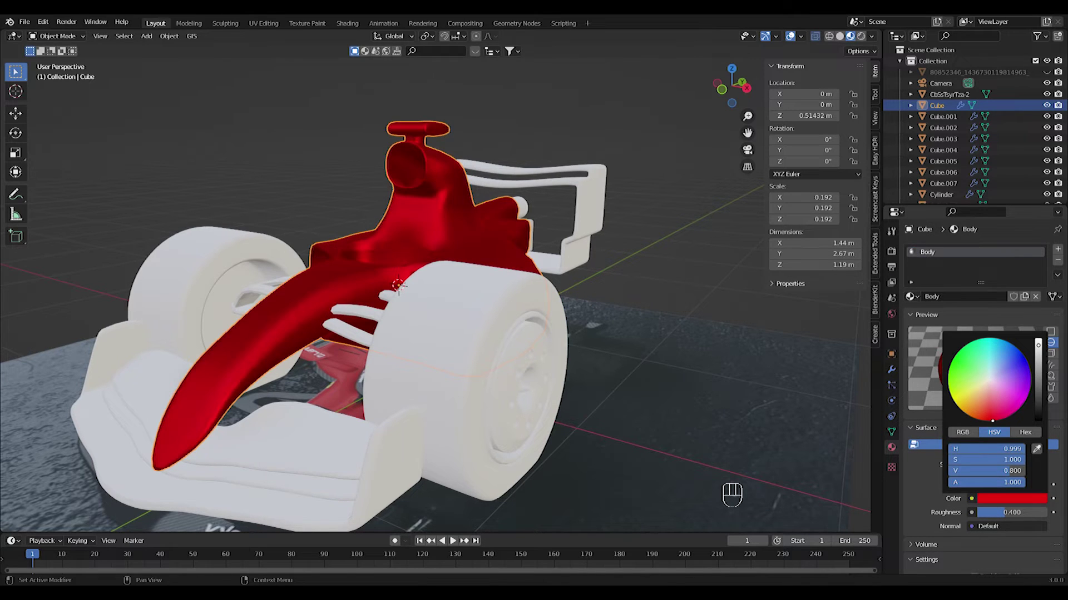
{"action": "left_click_drag", "start_coordinate": [1039, 344], "coordinate": [1039, 335]}
{"action": "mouse_move", "coordinate": [990, 512]}
{"action": "left_mouse_down"}
{"action": "mouse_move", "coordinate": [1028, 513]}
{"action": "mouse_move", "coordinate": [977, 513]}
{"action": "mouse_move", "coordinate": [1007, 513]}
{"action": "left_mouse_up"}
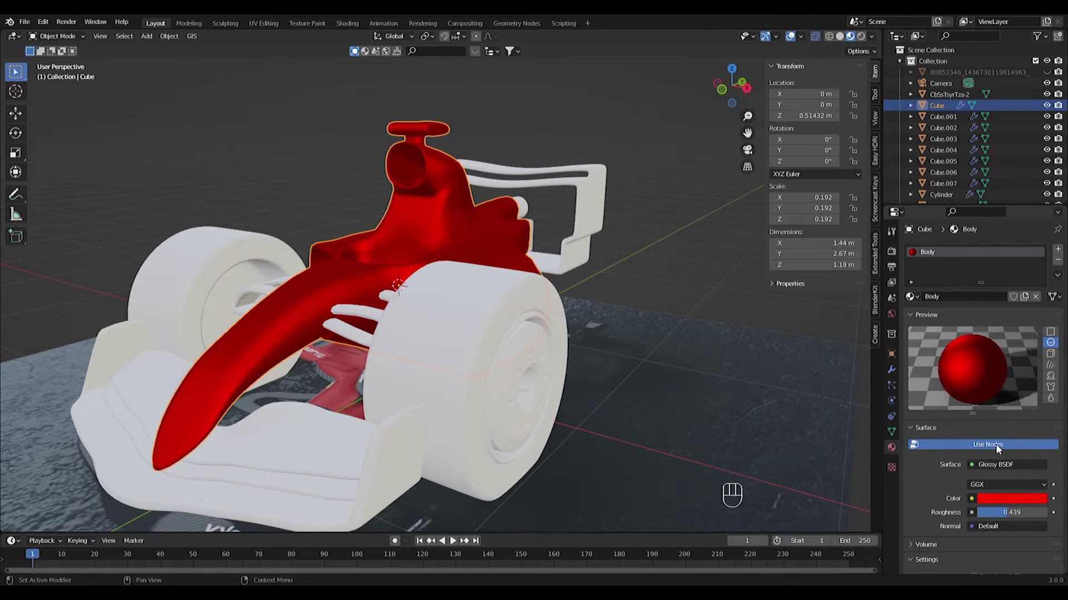
Step: Try a Diffuse BSDF surface on the Body material, and return it to Principled BSDF with a red base colour
{"action": "left_click", "coordinate": [998, 465]}
{"action": "left_click", "coordinate": [916, 269]}
{"action": "left_click", "coordinate": [1004, 464]}
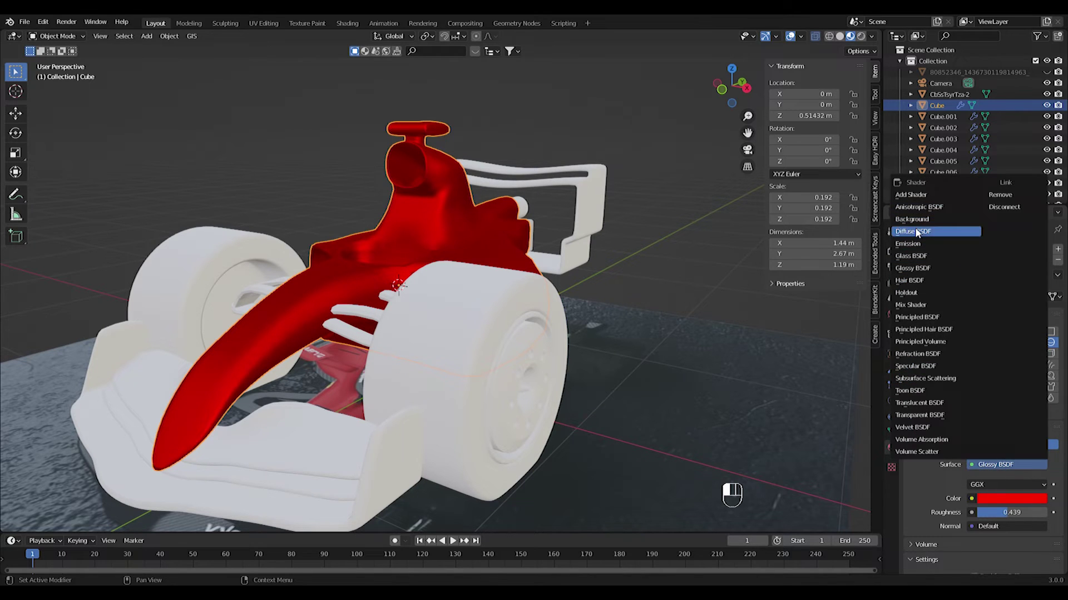
{"action": "left_click", "coordinate": [916, 230]}
{"action": "left_click", "coordinate": [997, 466]}
{"action": "left_click", "coordinate": [917, 317]}
{"action": "left_click", "coordinate": [1012, 468]}
{"action": "left_click", "coordinate": [990, 390]}
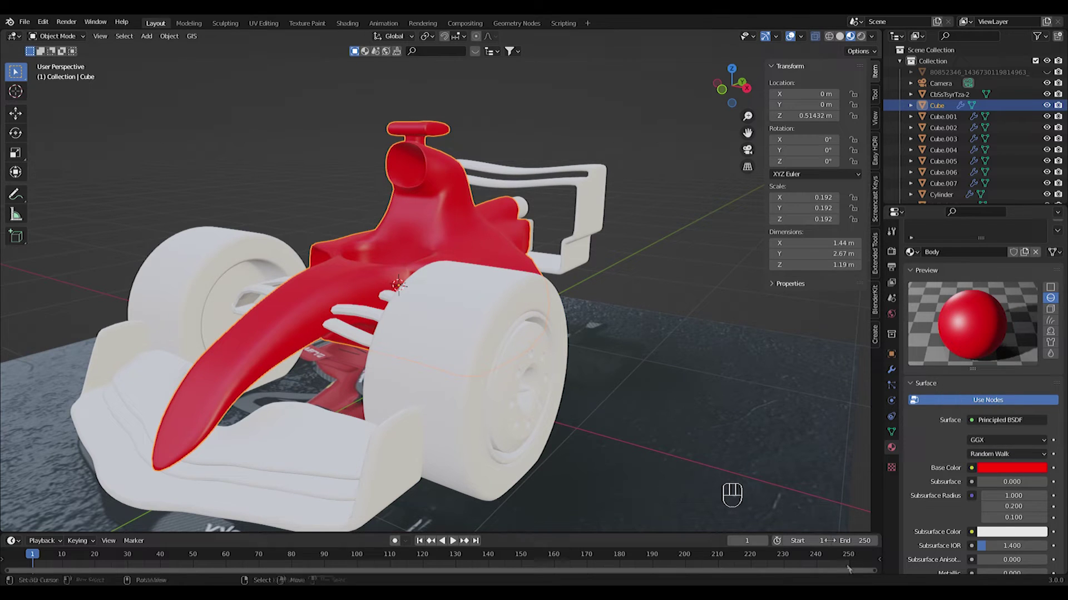
Step: Set the Body material's metallic to 0.976, specular to 0.079 and roughness to about 0.43
{"action": "scroll", "coordinate": [989, 545], "scroll_direction": "down", "scroll_amount": 2}
{"action": "left_click_drag", "start_coordinate": [989, 528], "coordinate": [1045, 543]}
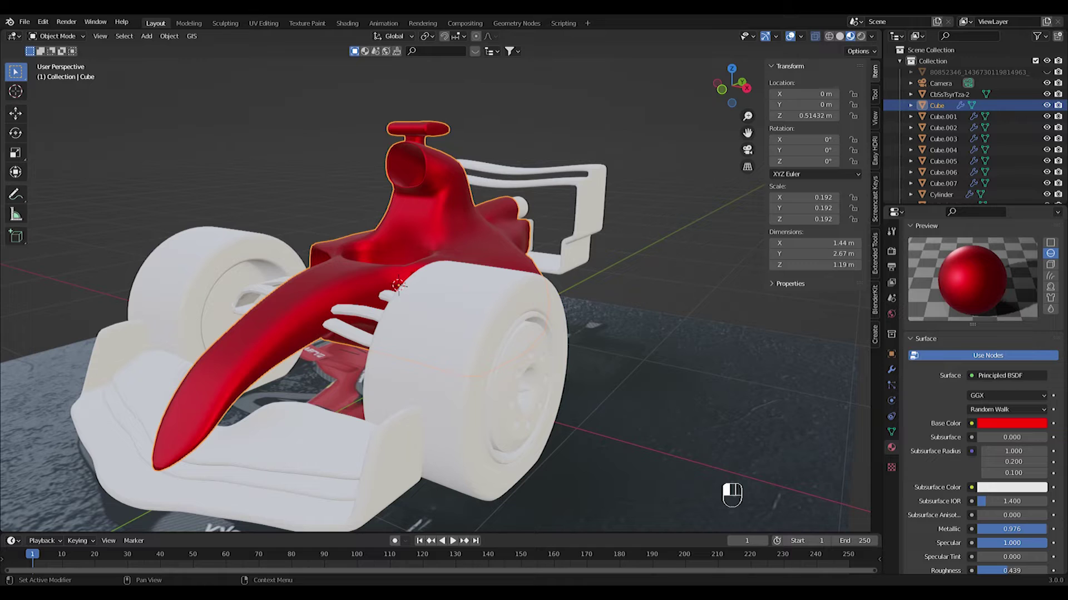
{"action": "left_click_drag", "start_coordinate": [1014, 543], "coordinate": [949, 543]}
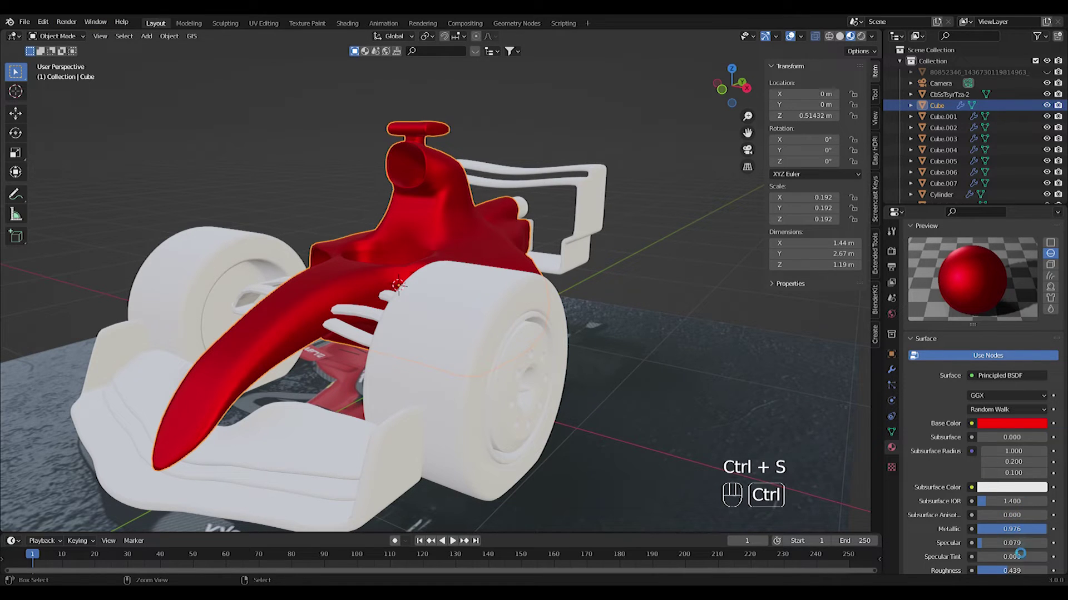
{"action": "left_click_drag", "start_coordinate": [1010, 571], "coordinate": [1006, 570]}
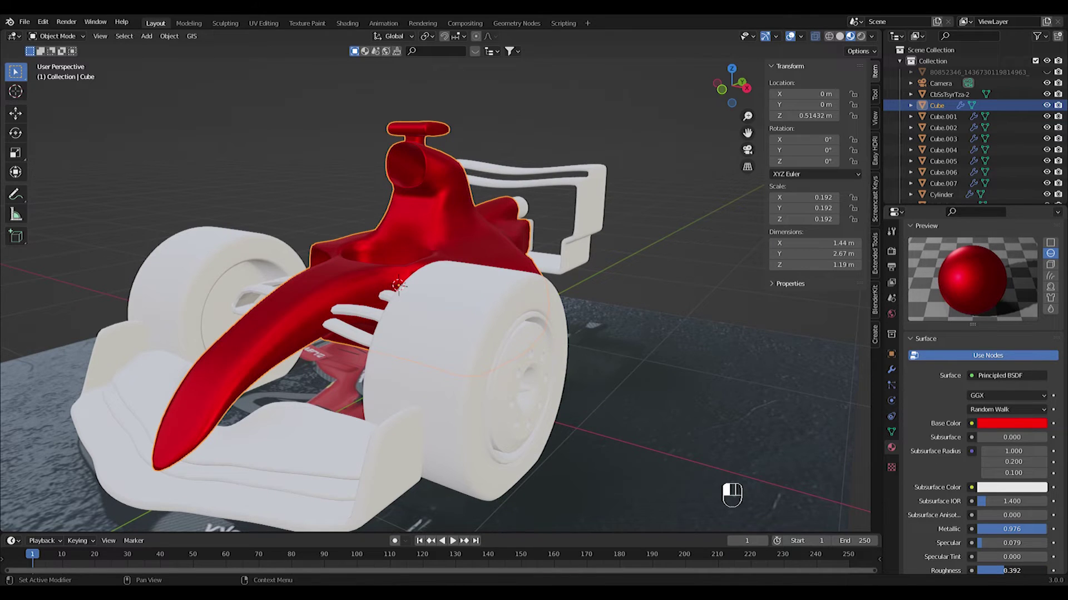
{"action": "middle_click_drag", "start_coordinate": [534, 334], "coordinate": [437, 326]}
{"action": "scroll", "coordinate": [437, 326], "scroll_direction": "down", "scroll_amount": 3}
{"action": "scroll", "coordinate": [495, 310], "scroll_direction": "up", "scroll_amount": 2}
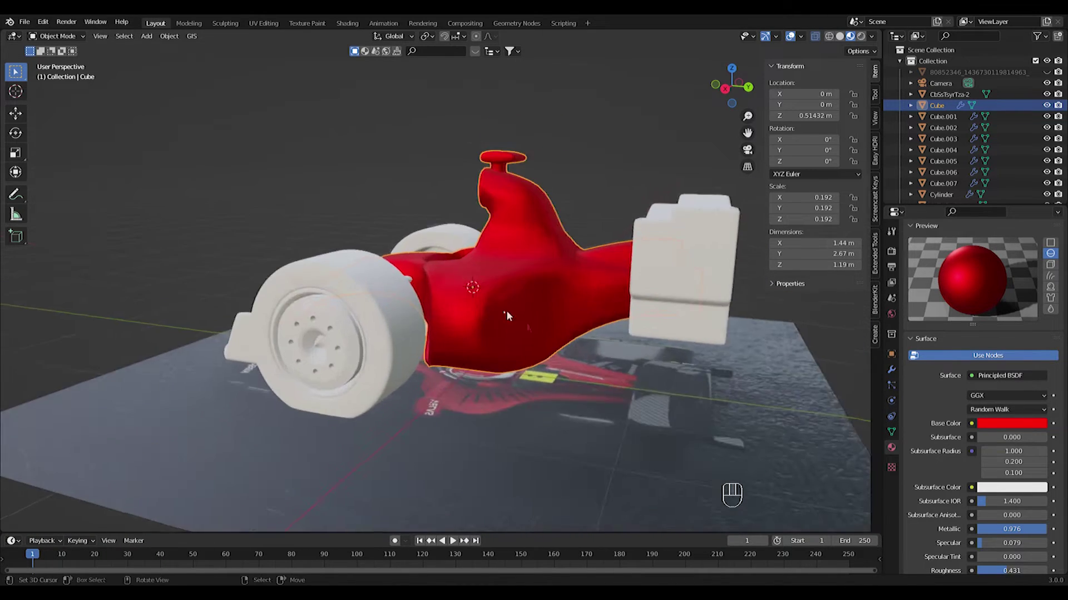
Step: Adjust the Body material's roughness to 0.605 and metallic to 0.906, and darken its red base colour
{"action": "middle_click_drag", "start_coordinate": [499, 309], "coordinate": [523, 329]}
{"action": "scroll", "coordinate": [523, 329], "scroll_direction": "up", "scroll_amount": 3}
{"action": "left_click_drag", "start_coordinate": [1011, 571], "coordinate": [1023, 571]}
{"action": "mouse_move", "coordinate": [1023, 529]}
{"action": "left_mouse_down"}
{"action": "mouse_move", "coordinate": [995, 529]}
{"action": "mouse_move", "coordinate": [1005, 529]}
{"action": "left_mouse_up"}
{"action": "left_click", "coordinate": [1012, 423]}
{"action": "left_click", "coordinate": [1011, 422]}
{"action": "left_click", "coordinate": [1021, 423]}
{"action": "left_click_drag", "start_coordinate": [1038, 281], "coordinate": [1038, 287]}
{"action": "left_click_drag", "start_coordinate": [994, 346], "coordinate": [986, 345]}
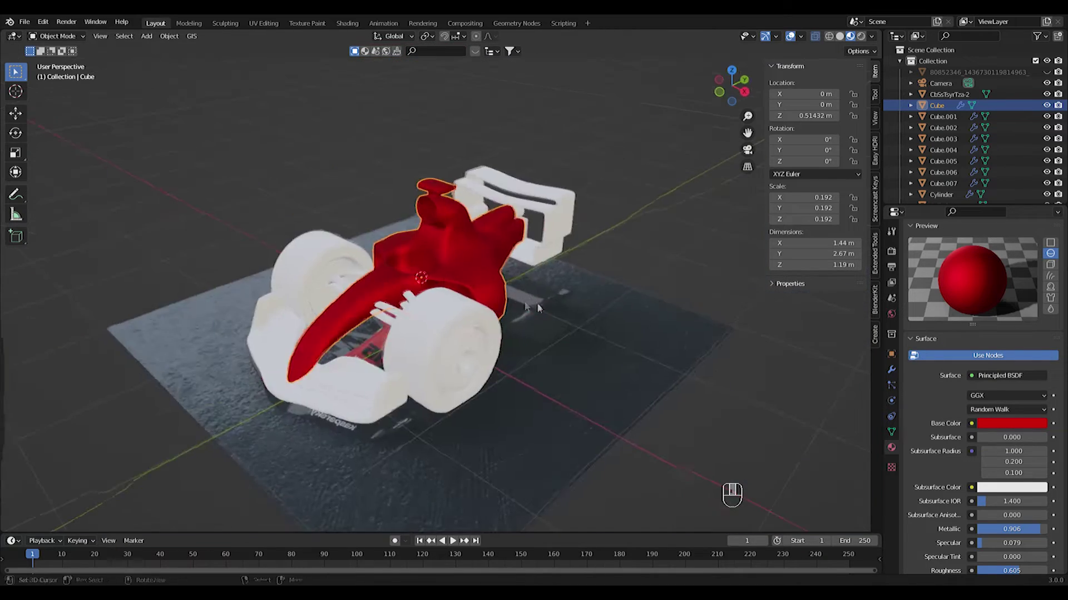
Step: Create a material for the upper front suspension arms and set its base colour to near black
{"action": "middle_click_drag", "start_coordinate": [423, 311], "coordinate": [485, 362]}
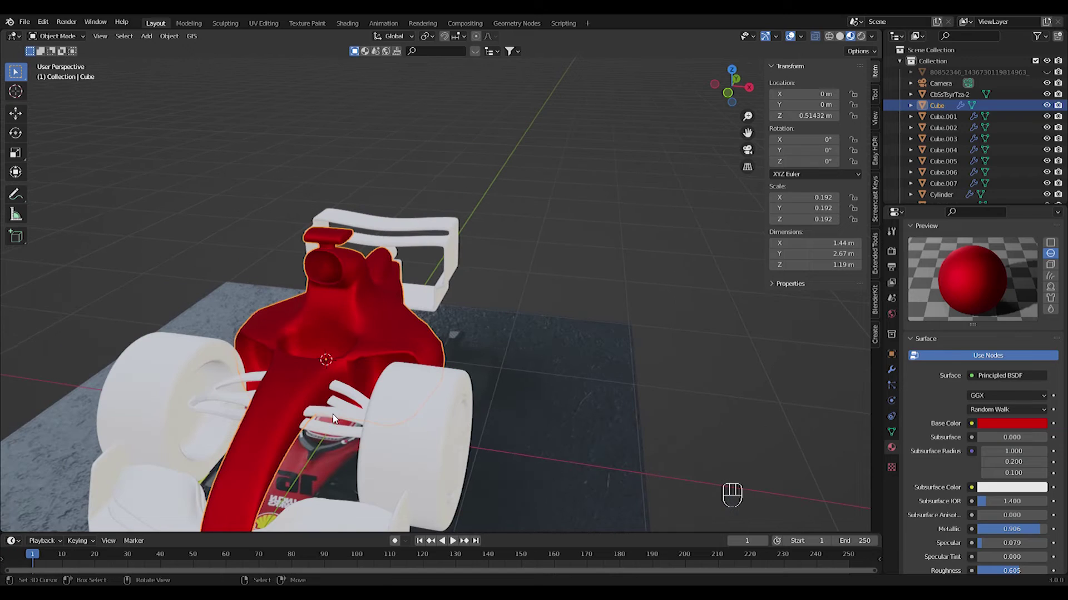
{"action": "left_click", "coordinate": [334, 419]}
{"action": "left_click", "coordinate": [957, 299]}
{"action": "left_click", "coordinate": [1012, 512]}
{"action": "left_click_drag", "start_coordinate": [1032, 402], "coordinate": [1037, 431]}
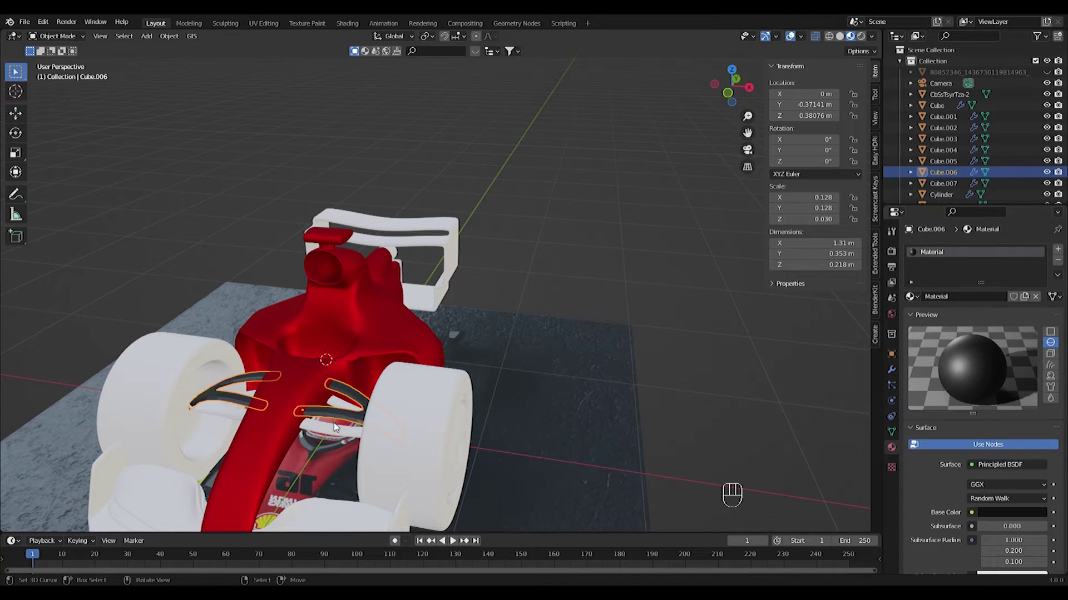
{"action": "left_click", "coordinate": [892, 370]}
{"action": "scroll", "coordinate": [390, 462], "scroll_direction": "up", "scroll_amount": 2}
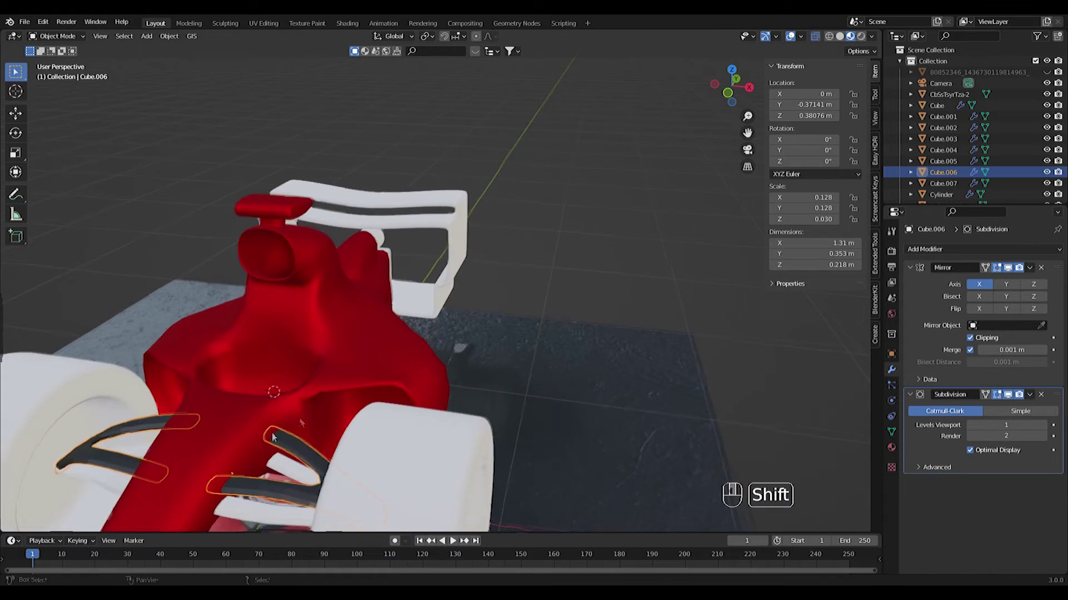
{"action": "middle_click_drag", "start_coordinate": [364, 477], "coordinate": [627, 338], "text": "shift"}
{"action": "right_click", "coordinate": [628, 338], "text": "shift"}
{"action": "key", "text": "w"}
{"action": "left_click", "coordinate": [628, 340]}
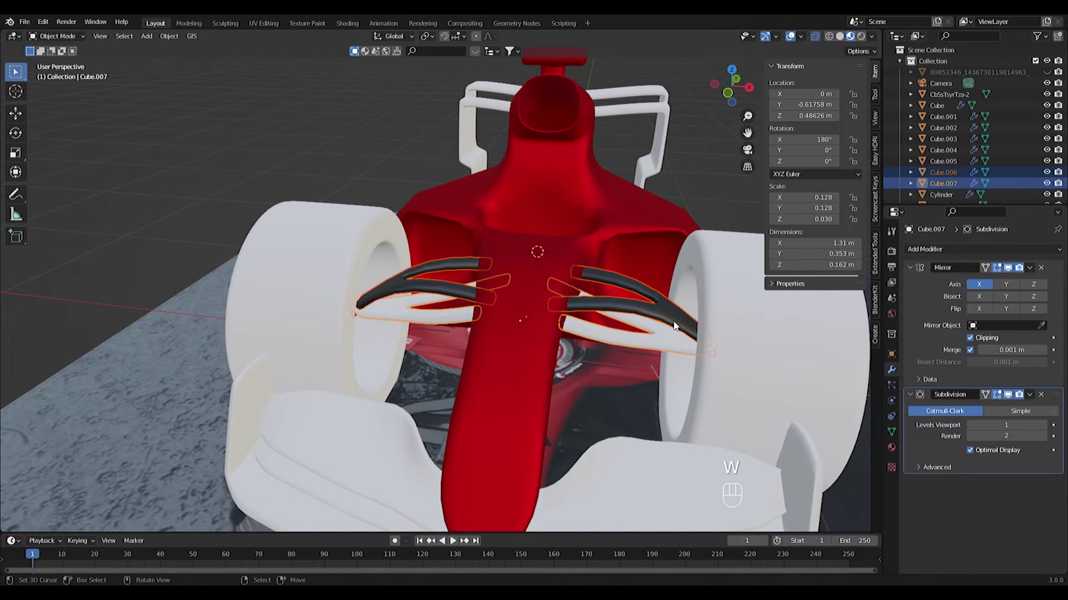
Step: Rename the upper suspension arms' material as Shock and assign it to the lower suspension arms
{"action": "left_click", "coordinate": [674, 310]}
{"action": "left_click", "coordinate": [891, 449]}
{"action": "double_click", "coordinate": [958, 298]}
{"action": "type", "text": "Shock"}
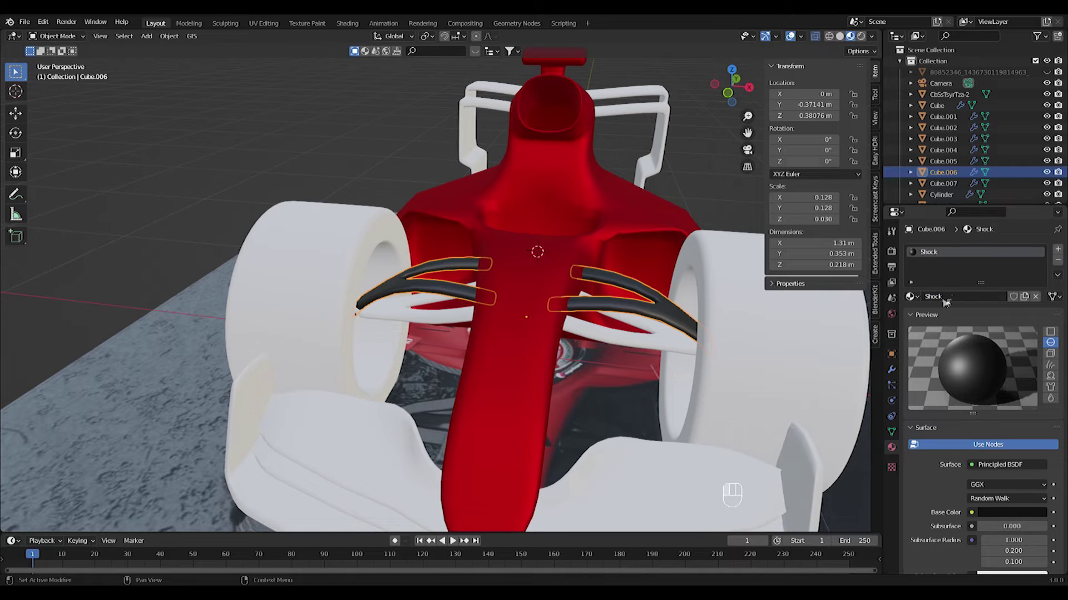
{"action": "left_click", "coordinate": [672, 344]}
{"action": "left_click", "coordinate": [910, 296]}
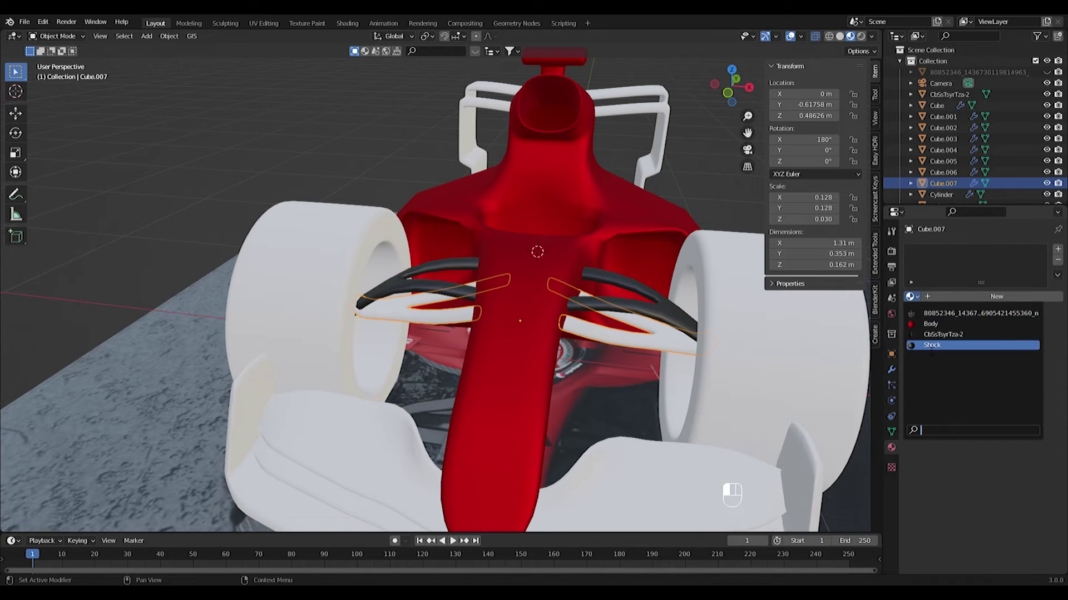
{"action": "left_click", "coordinate": [945, 345]}
Step: Try the existing CbSsTsyrTza-2 material on the front spoiler's inner wing plate
{"action": "scroll", "coordinate": [689, 346], "scroll_direction": "down", "scroll_amount": 5}
{"action": "middle_click_drag", "start_coordinate": [689, 346], "coordinate": [627, 359]}
{"action": "left_click", "coordinate": [462, 358]}
{"action": "middle_click_drag", "start_coordinate": [462, 357], "coordinate": [503, 340]}
{"action": "scroll", "coordinate": [503, 411], "scroll_direction": "up", "scroll_amount": 4}
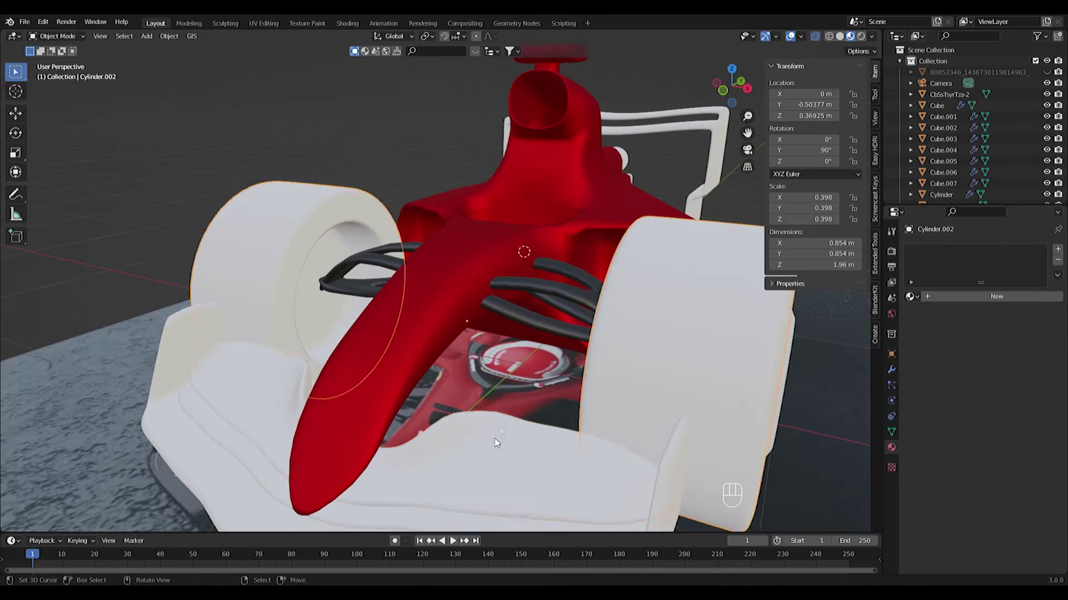
{"action": "left_click", "coordinate": [503, 424]}
{"action": "left_click", "coordinate": [910, 297]}
{"action": "left_click", "coordinate": [943, 334]}
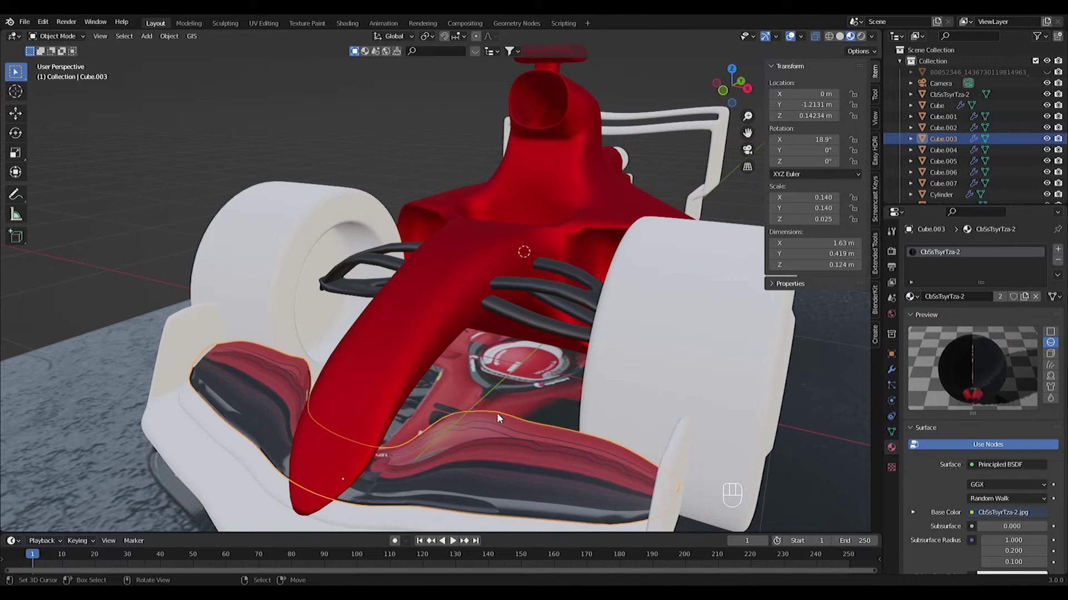
{"action": "scroll", "coordinate": [498, 418], "scroll_direction": "down", "scroll_amount": 2}
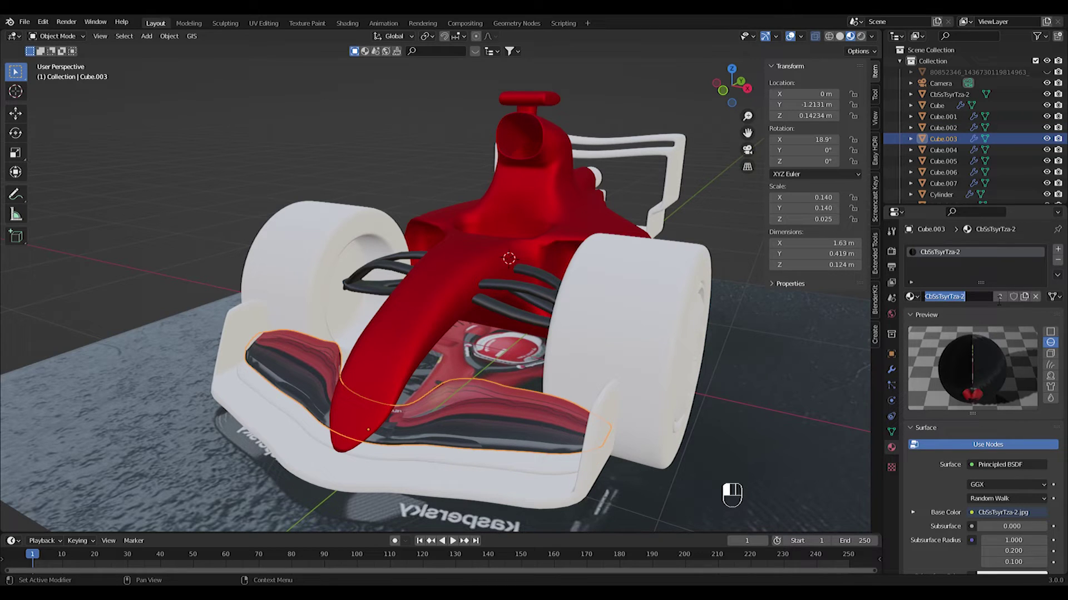
{"action": "middle_click_drag", "start_coordinate": [562, 311], "coordinate": [611, 333]}
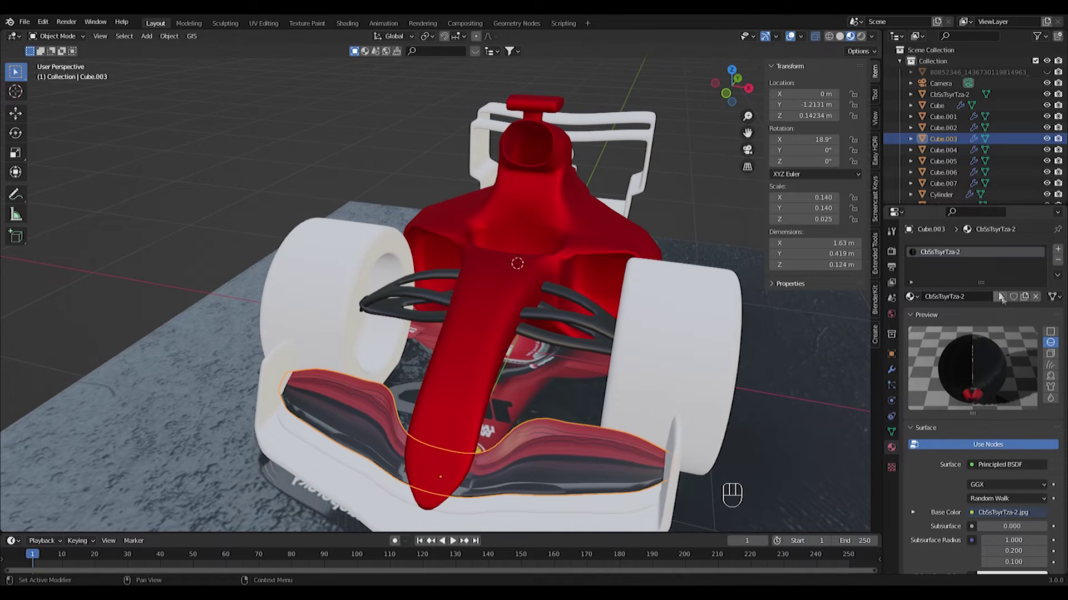
{"action": "left_click", "coordinate": [1036, 296]}
Step: Create a material named Spoiler Depan for the front spoiler's inner wing plate
{"action": "left_click", "coordinate": [979, 296]}
{"action": "double_click", "coordinate": [961, 297]}
{"action": "type", "text": "Spoiler Depan"}
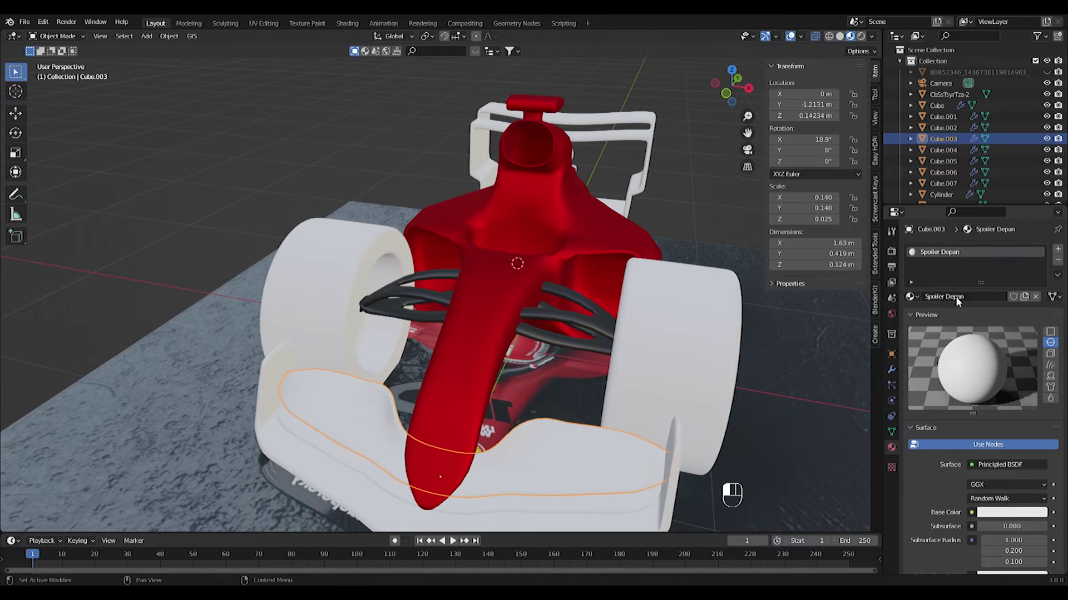
Step: Split the 3D viewport in two and turn the new area into a Shader Editor
{"action": "middle_click_drag", "start_coordinate": [550, 369], "coordinate": [556, 269], "text": "shift"}
{"action": "middle_click_drag", "start_coordinate": [629, 302], "coordinate": [629, 337]}
{"action": "left_click_drag", "start_coordinate": [880, 34], "coordinate": [366, 43]}
{"action": "middle_click_drag", "start_coordinate": [237, 200], "coordinate": [125, 307], "text": "shift"}
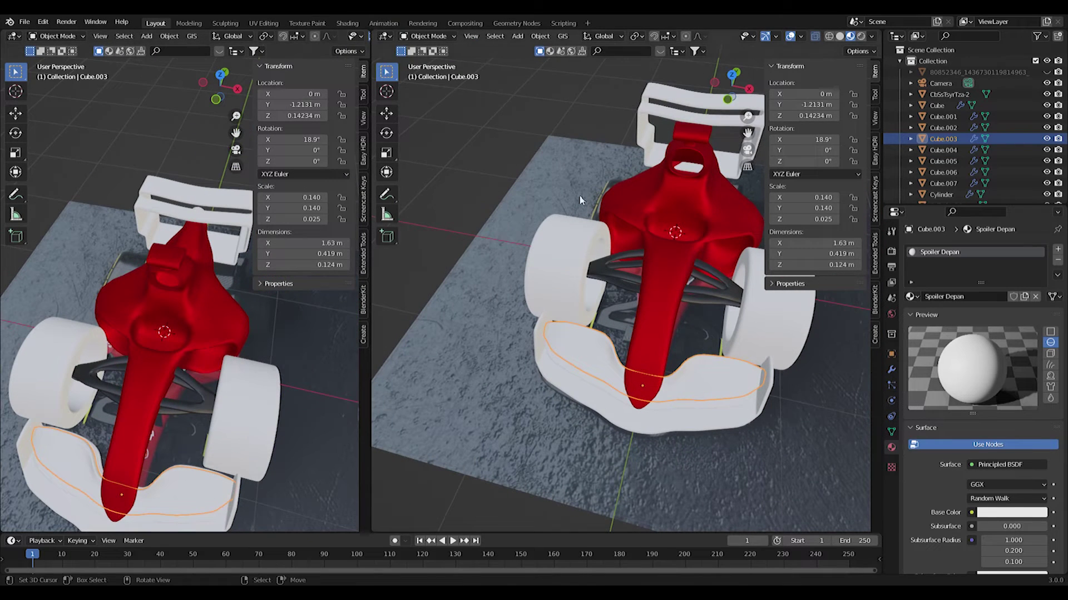
{"action": "left_click", "coordinate": [384, 37]}
{"action": "left_click", "coordinate": [430, 156]}
{"action": "middle_click_drag", "start_coordinate": [525, 284], "coordinate": [606, 235]}
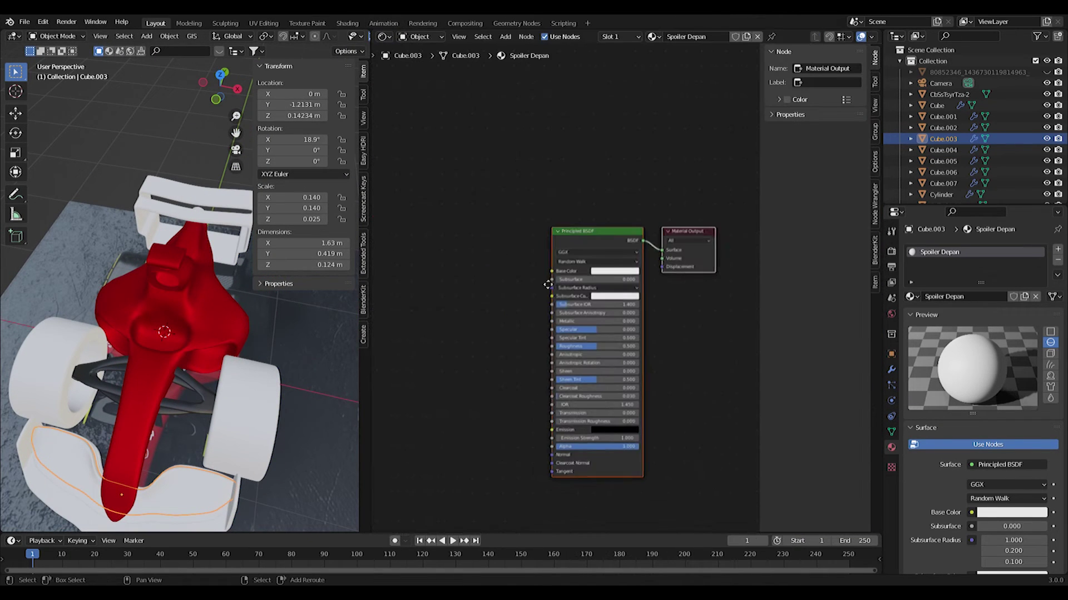
Step: Add linked Image Texture, Mapping and Texture Coordinate nodes to the Principled BSDF's base colour, space them out, and save the file
{"action": "left_click", "coordinate": [599, 230]}
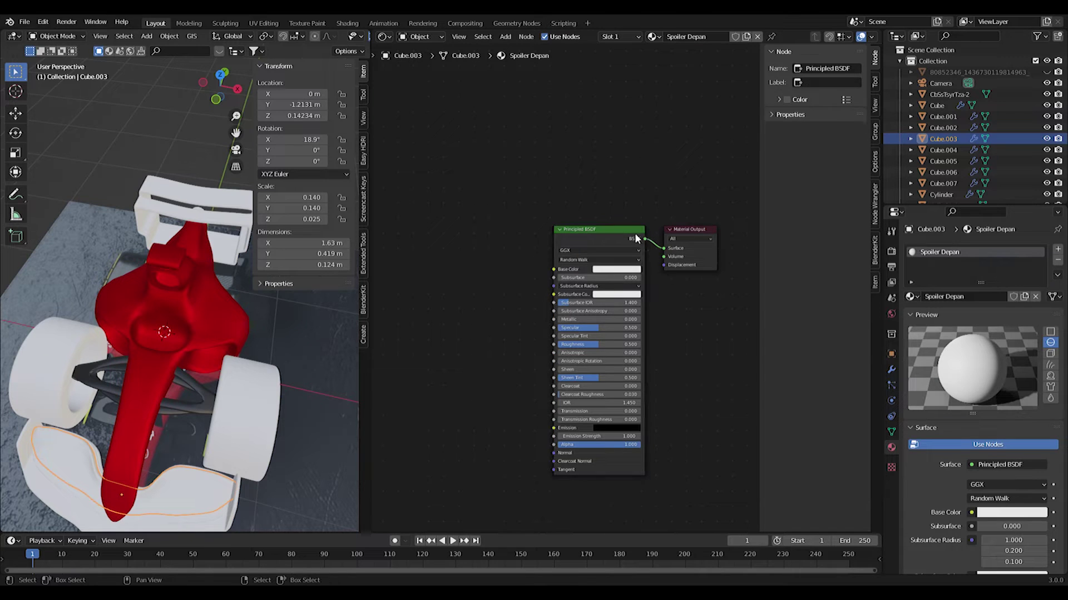
{"action": "key", "text": "ctrl+t"}
{"action": "key", "text": "n"}
{"action": "middle_click_drag", "start_coordinate": [488, 301], "coordinate": [645, 288]}
{"action": "left_click_drag", "start_coordinate": [519, 231], "coordinate": [749, 323]}
{"action": "left_click_drag", "start_coordinate": [741, 300], "coordinate": [671, 241]}
{"action": "key", "text": "ctrl+s"}
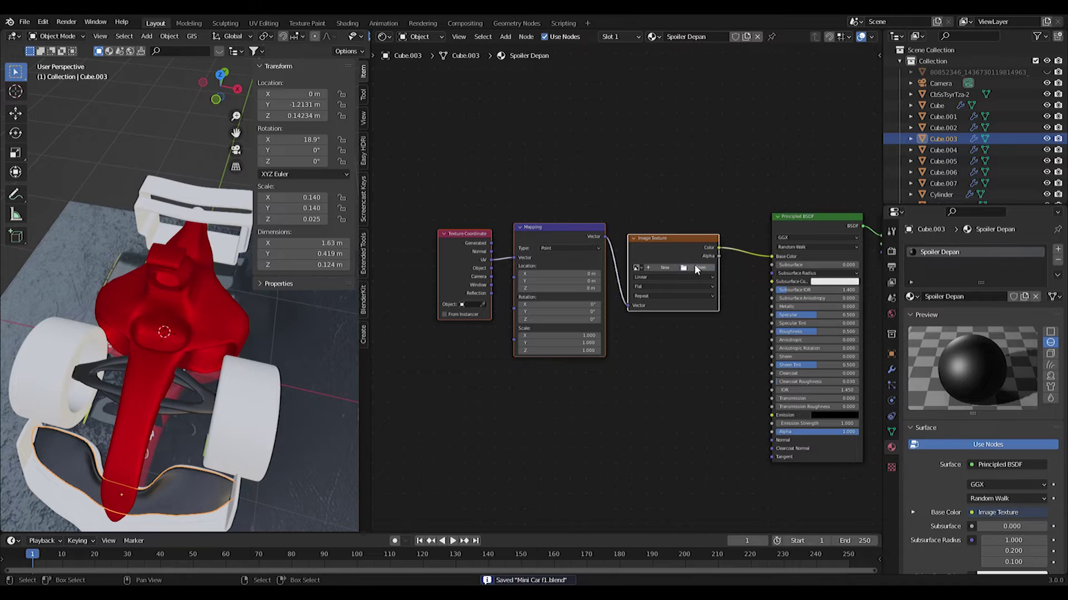
Step: Load UV Texture Mini Car F1 Spoiler.png into the Image Texture node
{"action": "left_click", "coordinate": [699, 268]}
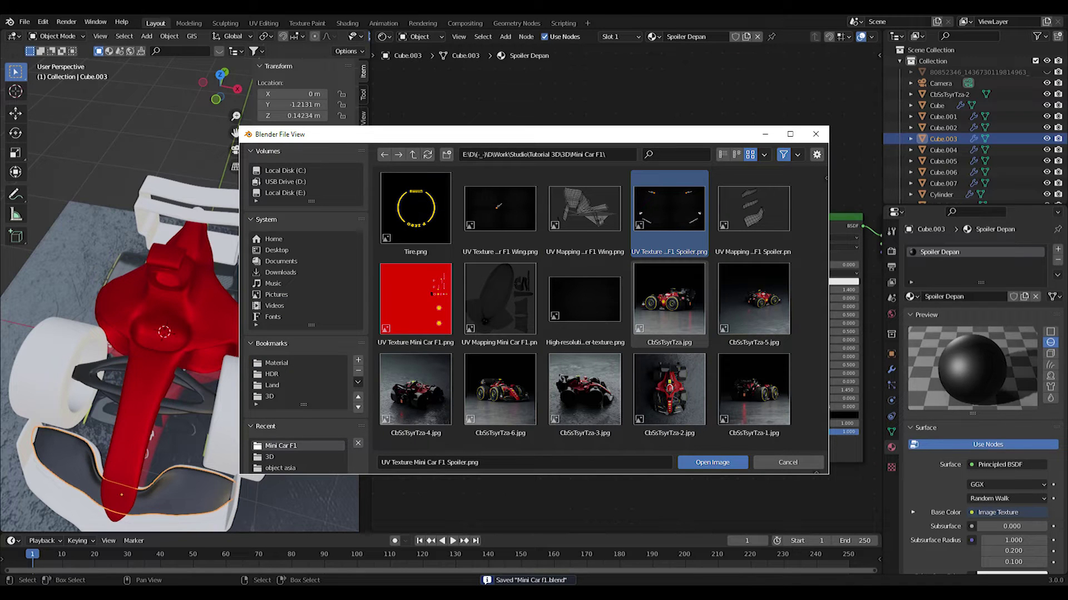
{"action": "left_click", "coordinate": [712, 462]}
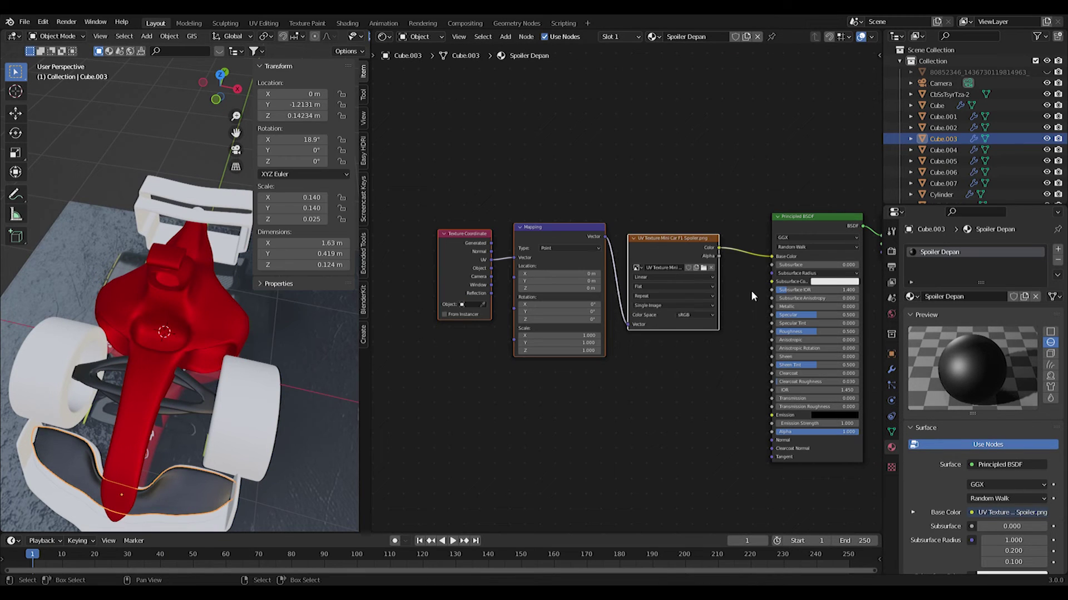
{"action": "middle_click_drag", "start_coordinate": [187, 476], "coordinate": [232, 397], "text": "shift"}
Step: Change the Shader Editor area to a UV Editor
{"action": "left_click", "coordinate": [384, 38]}
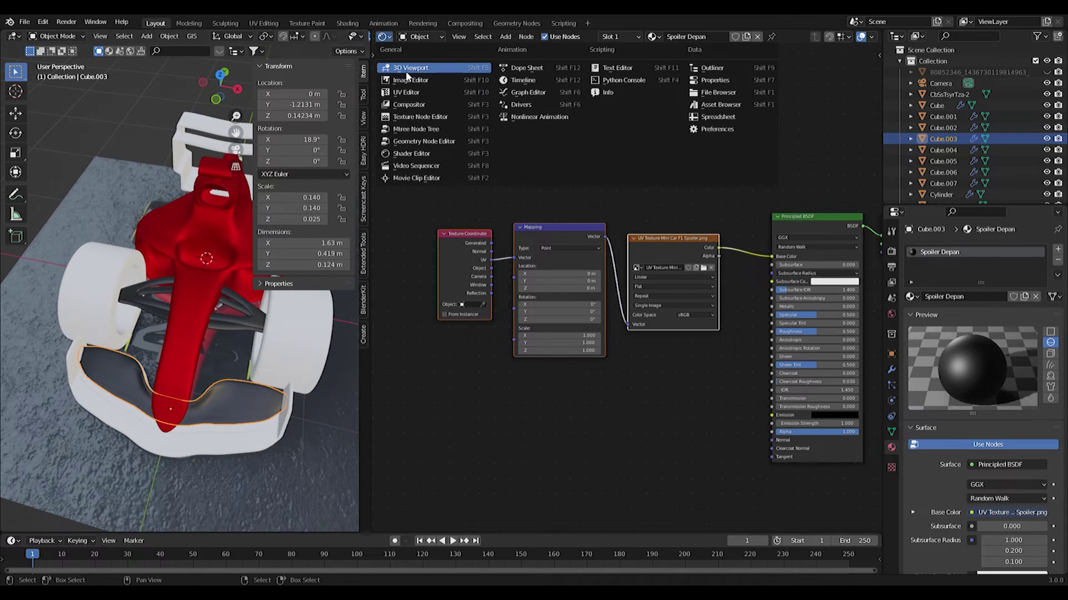
{"action": "left_click", "coordinate": [406, 155]}
{"action": "left_click", "coordinate": [384, 37]}
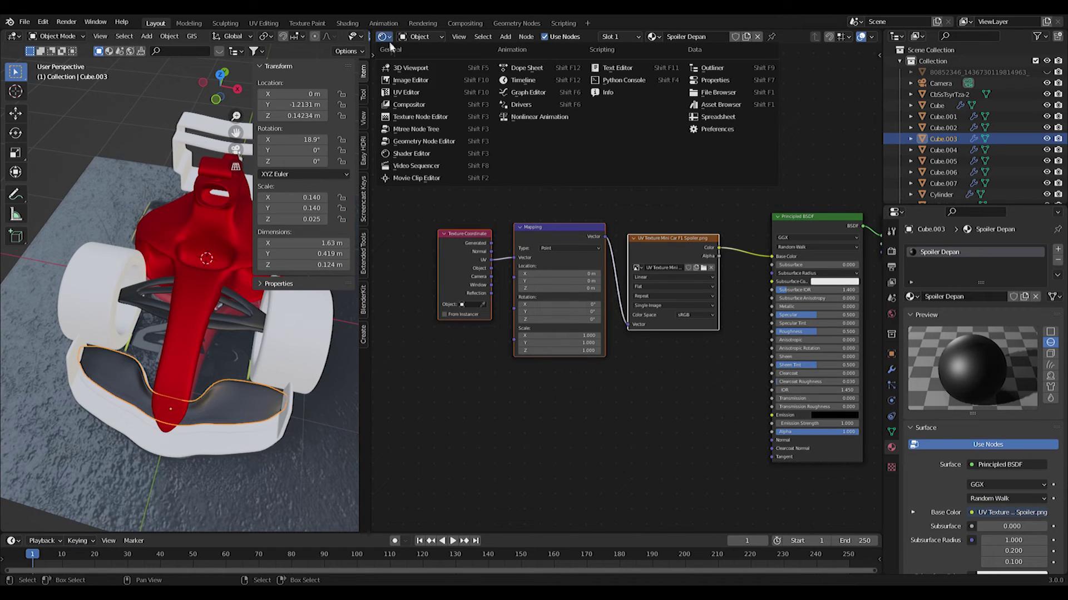
{"action": "left_click", "coordinate": [409, 99]}
{"action": "scroll", "coordinate": [243, 374], "scroll_direction": "up", "scroll_amount": 4}
Step: Unwrap the whole mesh of the front spoiler's inner wing plate and fit the UV layout in view
{"action": "key", "text": "Tab"}
{"action": "key", "text": "a"}
{"action": "key", "text": "u"}
{"action": "left_click", "coordinate": [243, 371]}
{"action": "key", "text": "Home"}
Step: Project the inner front wing plate's UVs from the top view
{"action": "key", "text": "KP_7"}
{"action": "scroll", "coordinate": [288, 343], "scroll_direction": "up", "scroll_amount": 1}
{"action": "middle_click_drag", "start_coordinate": [288, 343], "coordinate": [225, 239], "text": "shift"}
{"action": "scroll", "coordinate": [225, 239], "scroll_direction": "up", "scroll_amount": 4}
{"action": "scroll", "coordinate": [157, 341], "scroll_direction": "up", "scroll_amount": 2}
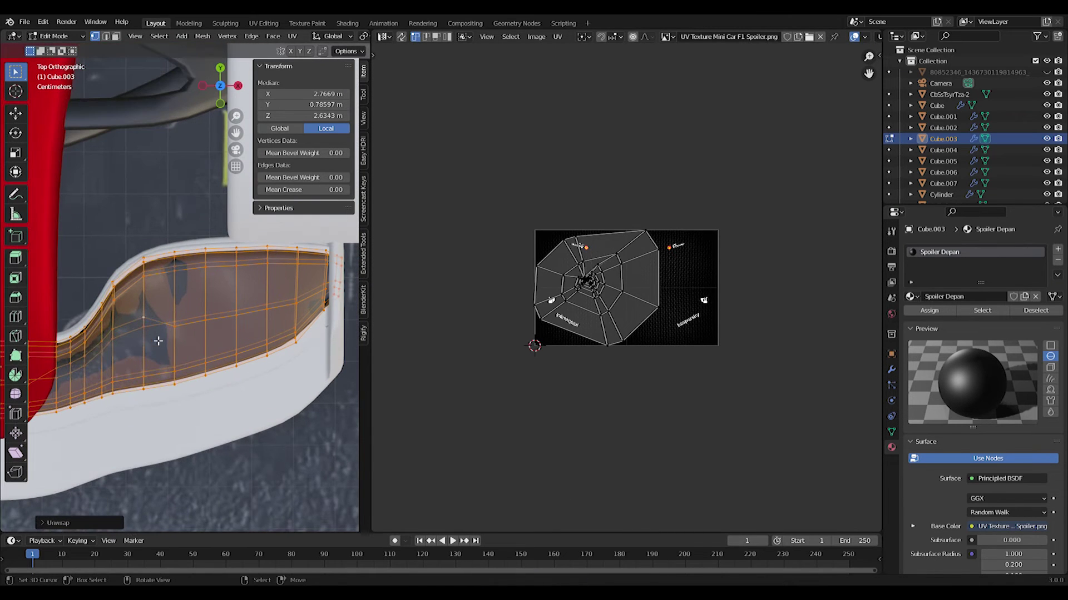
{"action": "key", "text": "u"}
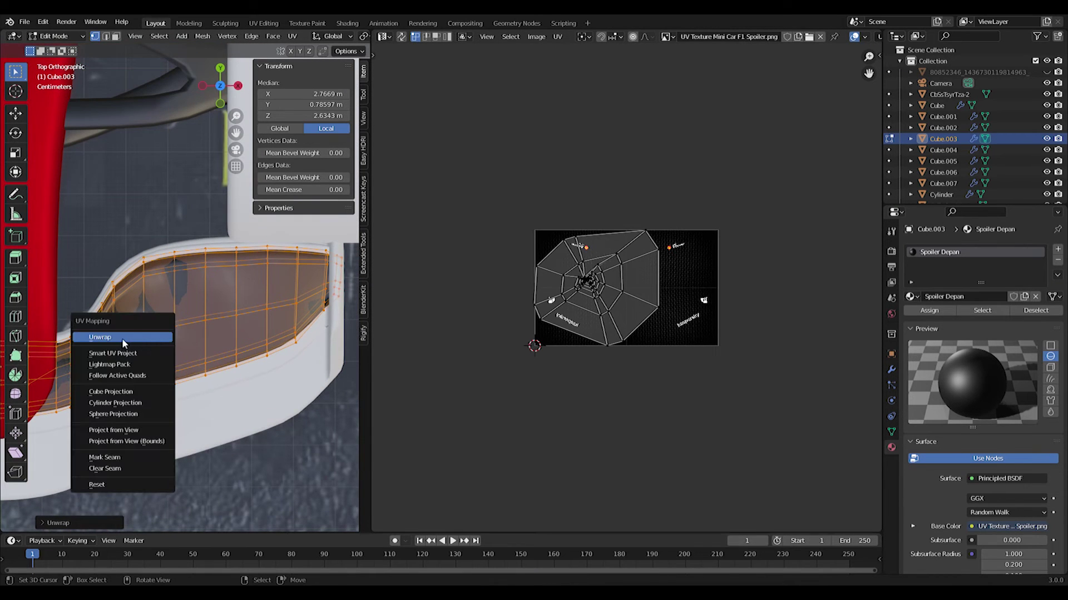
{"action": "left_click", "coordinate": [113, 431]}
{"action": "scroll", "coordinate": [667, 329], "scroll_direction": "up", "scroll_amount": 3}
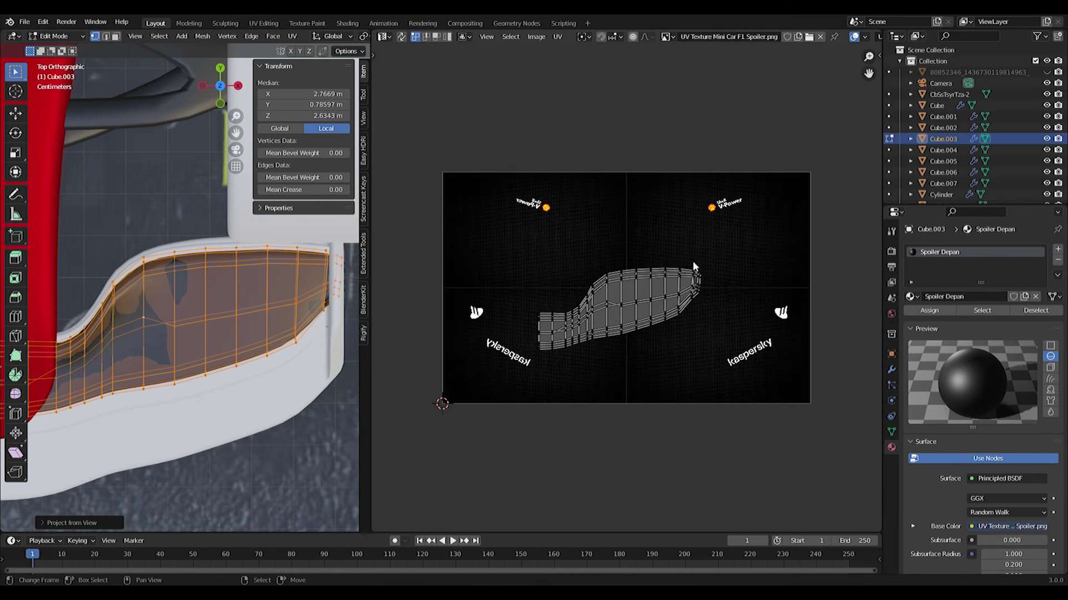
Step: Move the plate's UV island onto the readable Shell V-Power logo and scale it to fit around it
{"action": "key", "text": "a"}
{"action": "key", "text": "g"}
{"action": "left_click", "coordinate": [770, 217]}
{"action": "key", "text": "s"}
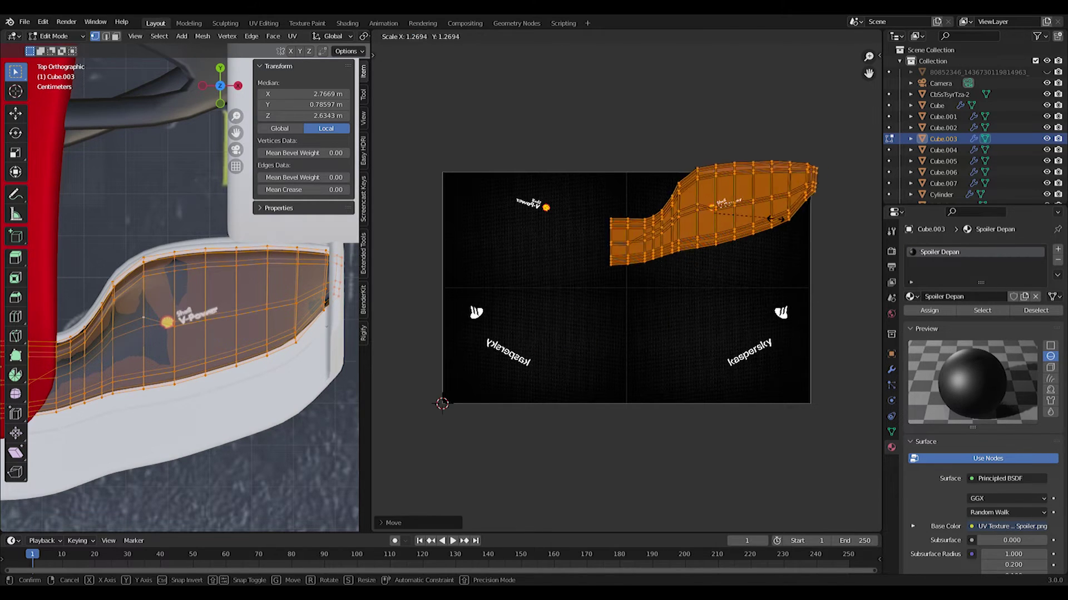
{"action": "left_click", "coordinate": [746, 210]}
{"action": "scroll", "coordinate": [223, 313], "scroll_direction": "down", "scroll_amount": 4}
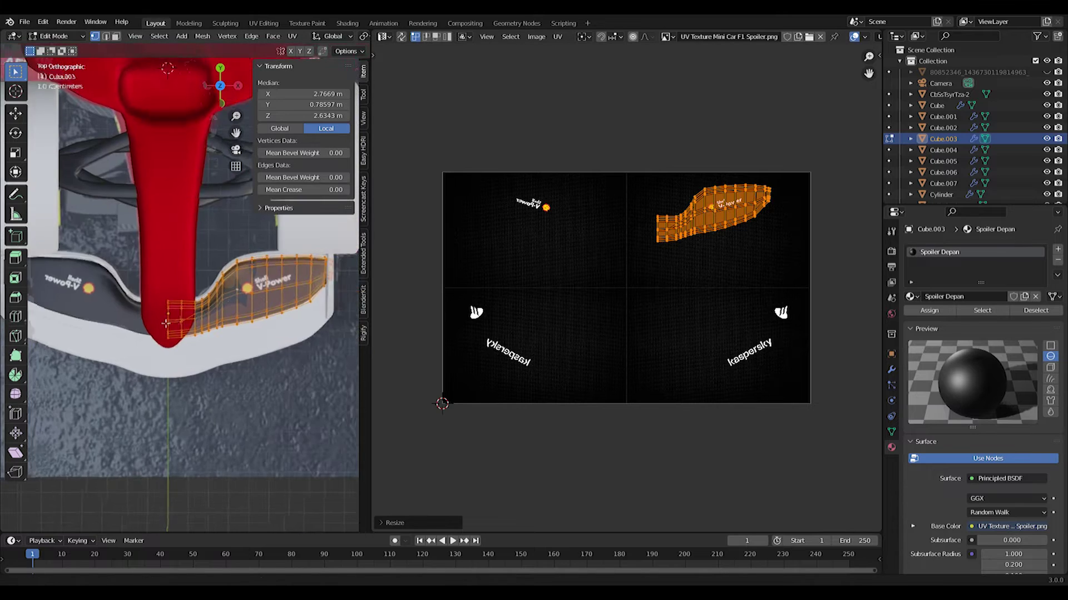
Step: Return to Object Mode and apply the inner wing plate's Mirror modifier
{"action": "key", "text": "Tab"}
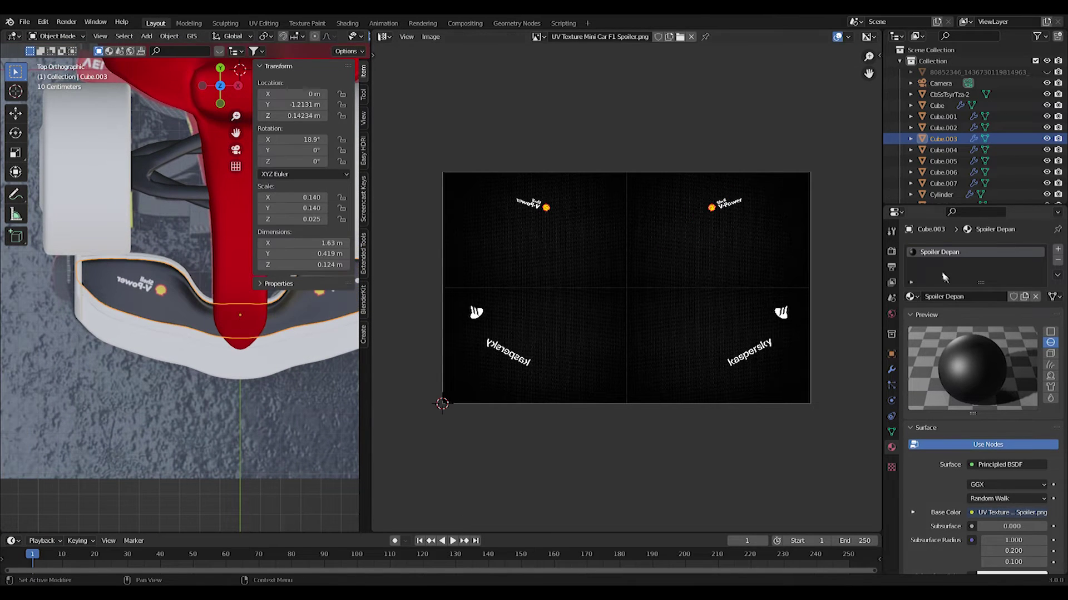
{"action": "middle_click_drag", "start_coordinate": [223, 325], "coordinate": [201, 331], "text": "shift"}
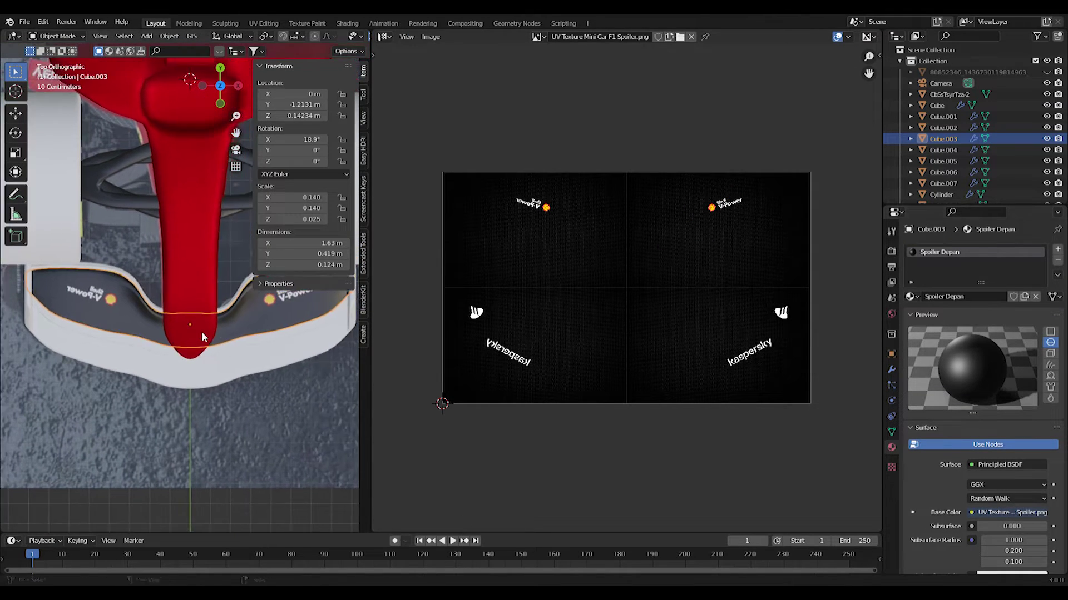
{"action": "left_click", "coordinate": [894, 370]}
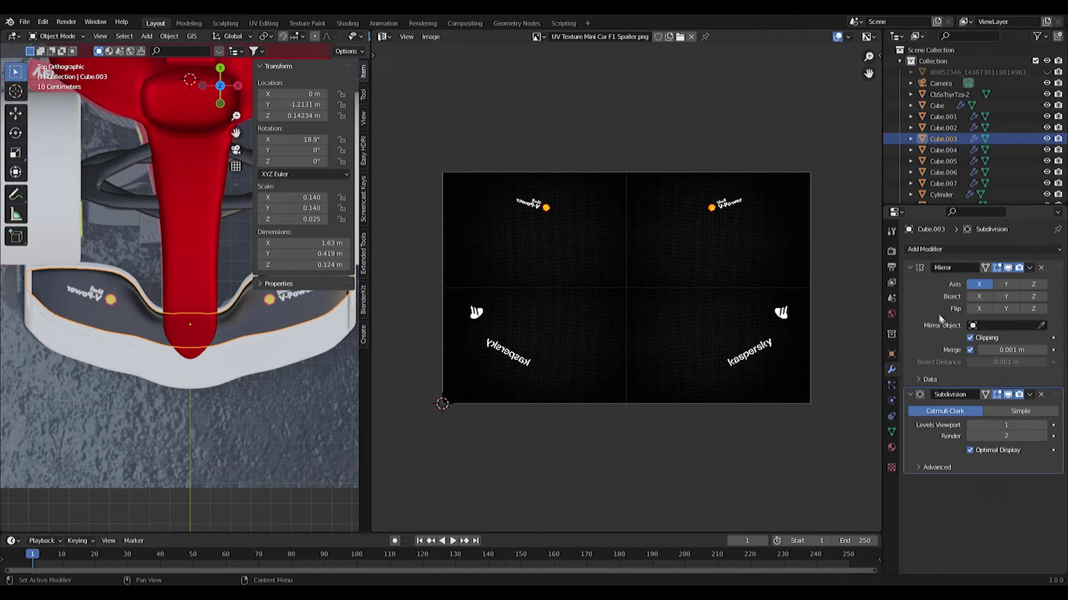
{"action": "key", "text": "ctrl+a"}
Step: Project the mirrored half of the inner wing plate from view and place its UV island over the reversed Shell V-Power logo
{"action": "key", "text": "Tab"}
{"action": "scroll", "coordinate": [173, 287], "scroll_direction": "down", "scroll_amount": 2}
{"action": "left_click_drag", "start_coordinate": [32, 222], "coordinate": [207, 391]}
{"action": "middle_click_drag", "start_coordinate": [681, 256], "coordinate": [706, 314]}
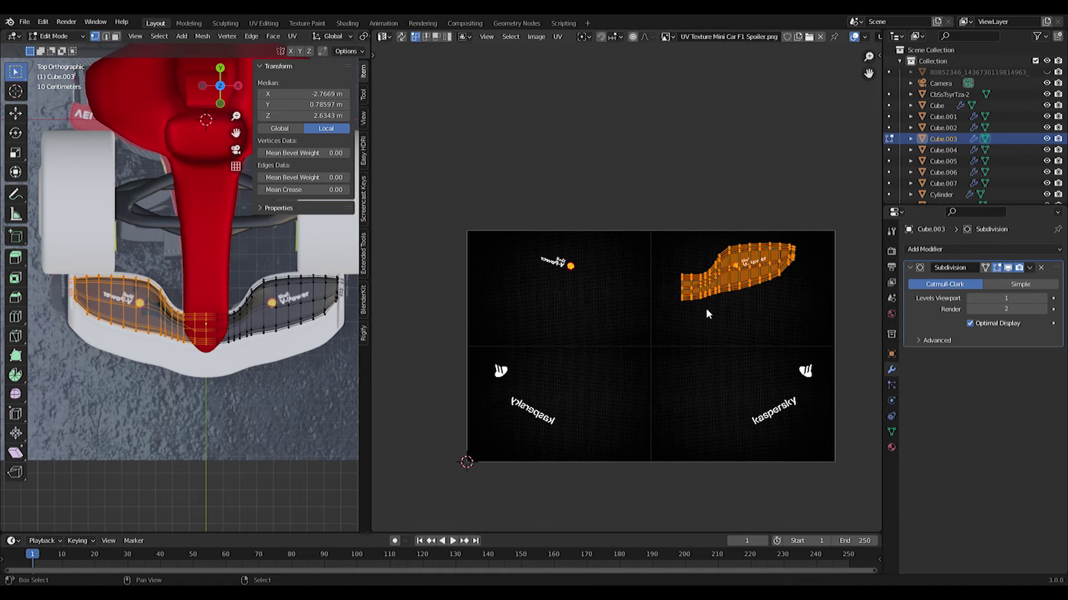
{"action": "key", "text": "u"}
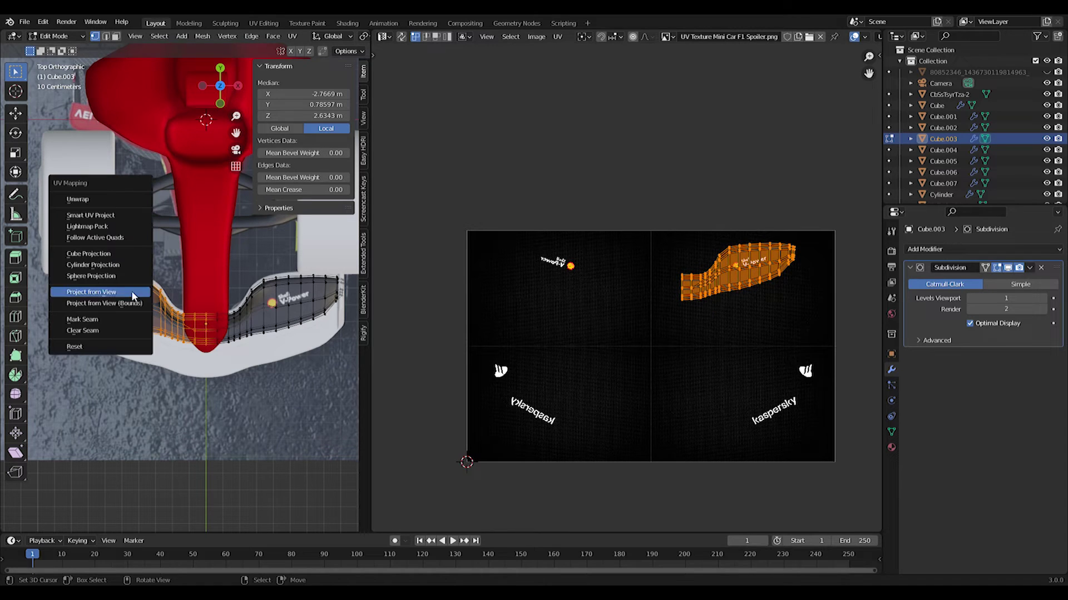
{"action": "left_click", "coordinate": [100, 199]}
{"action": "key", "text": "u"}
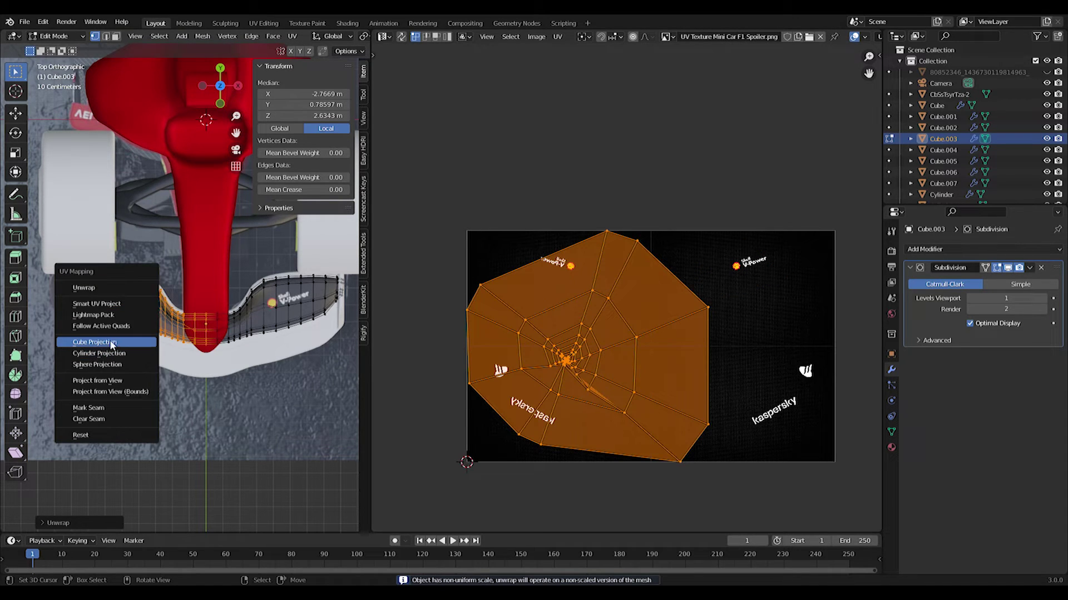
{"action": "left_click", "coordinate": [83, 381]}
{"action": "key", "text": "g"}
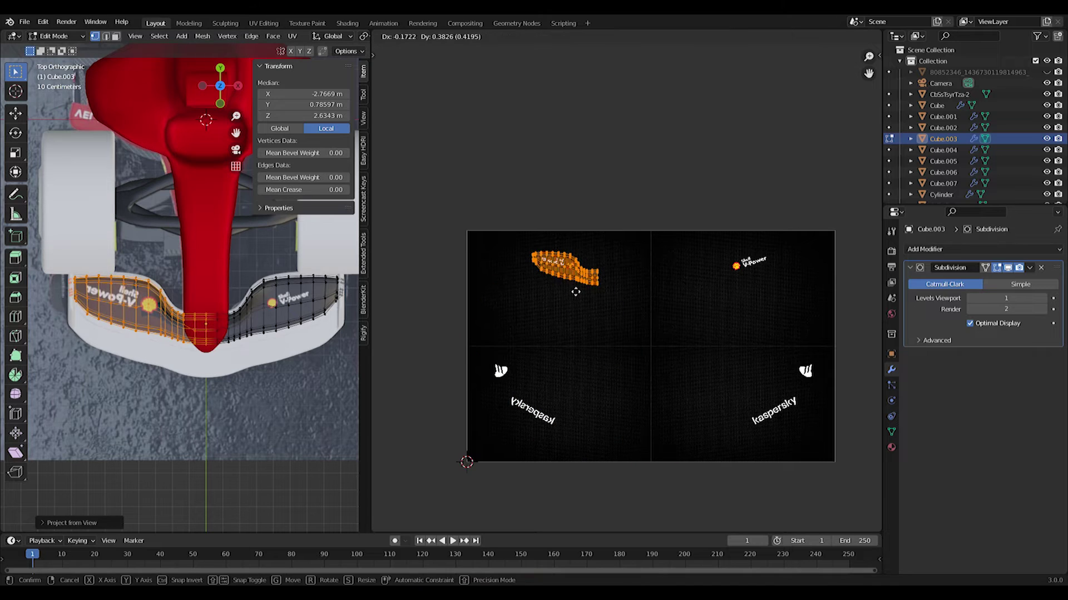
{"action": "left_click", "coordinate": [577, 290]}
Step: Project the opposite half of the plate from view and move its UV island over the readable Shell V-Power logo
{"action": "left_click_drag", "start_coordinate": [212, 235], "coordinate": [355, 373]}
{"action": "key", "text": "u"}
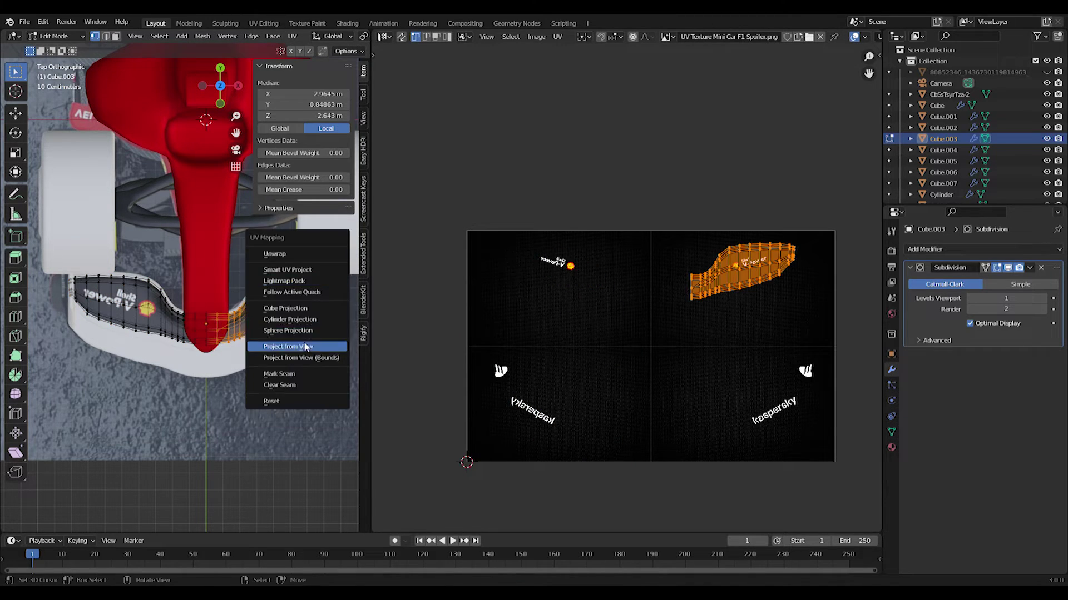
{"action": "left_click", "coordinate": [306, 339]}
{"action": "key", "text": "h"}
{"action": "key", "text": "ctrl+z"}
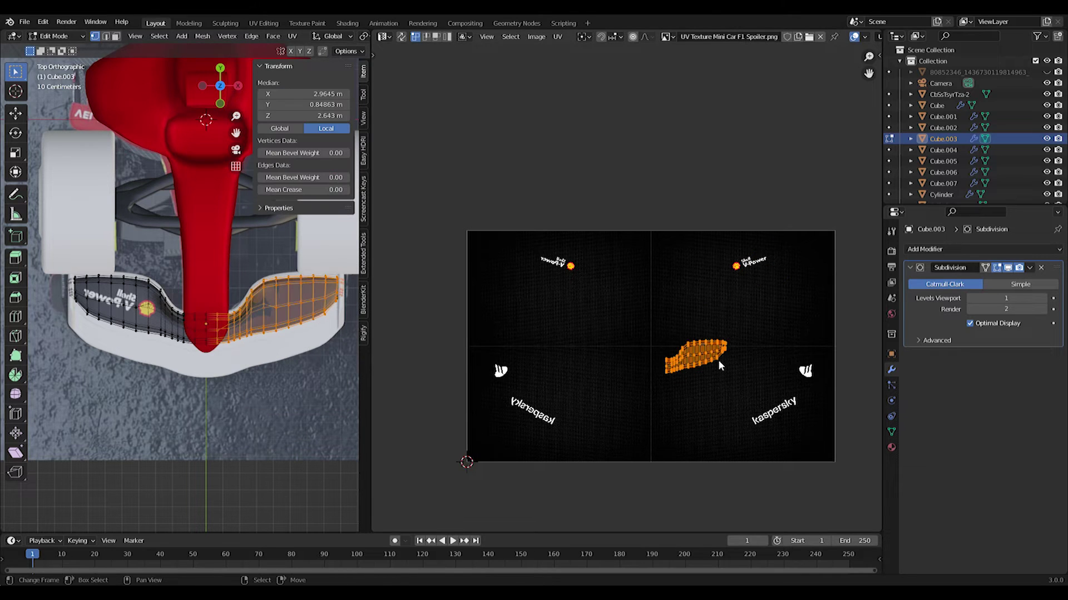
{"action": "key", "text": "g"}
{"action": "left_click", "coordinate": [767, 267]}
Step: Scale up the two outer UV islands together, leaving the small centre strip out of the selection
{"action": "key", "text": "a"}
{"action": "scroll", "coordinate": [627, 289], "scroll_direction": "up", "scroll_amount": 1}
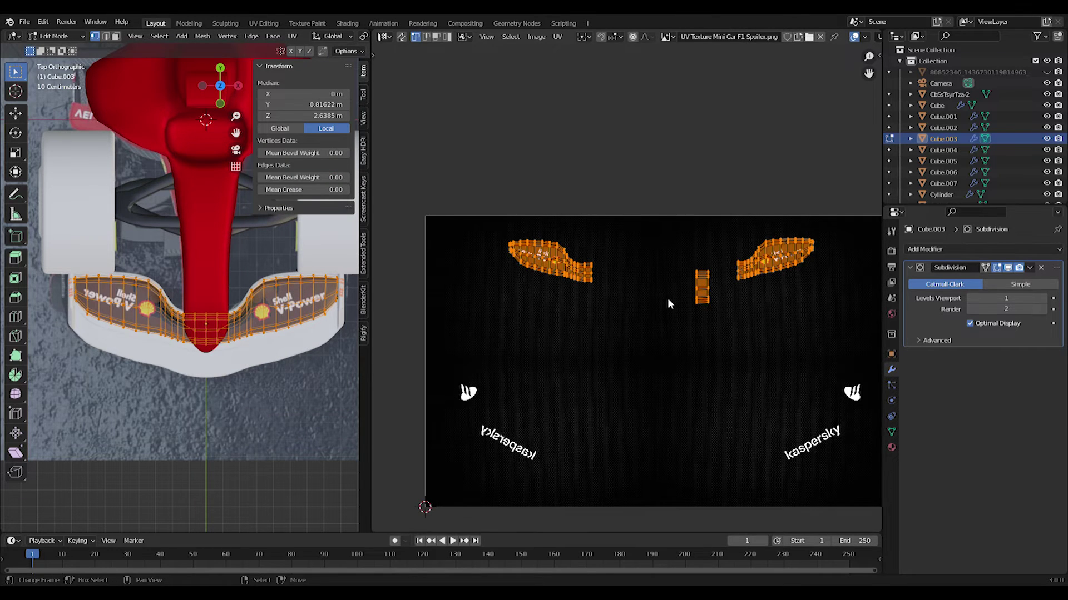
{"action": "key", "text": "b"}
{"action": "left_click_drag", "start_coordinate": [673, 234], "coordinate": [721, 313]}
{"action": "key", "text": "c"}
{"action": "middle_click_drag", "start_coordinate": [701, 267], "coordinate": [705, 311]}
{"action": "right_click", "coordinate": [705, 311]}
{"action": "key", "text": "s"}
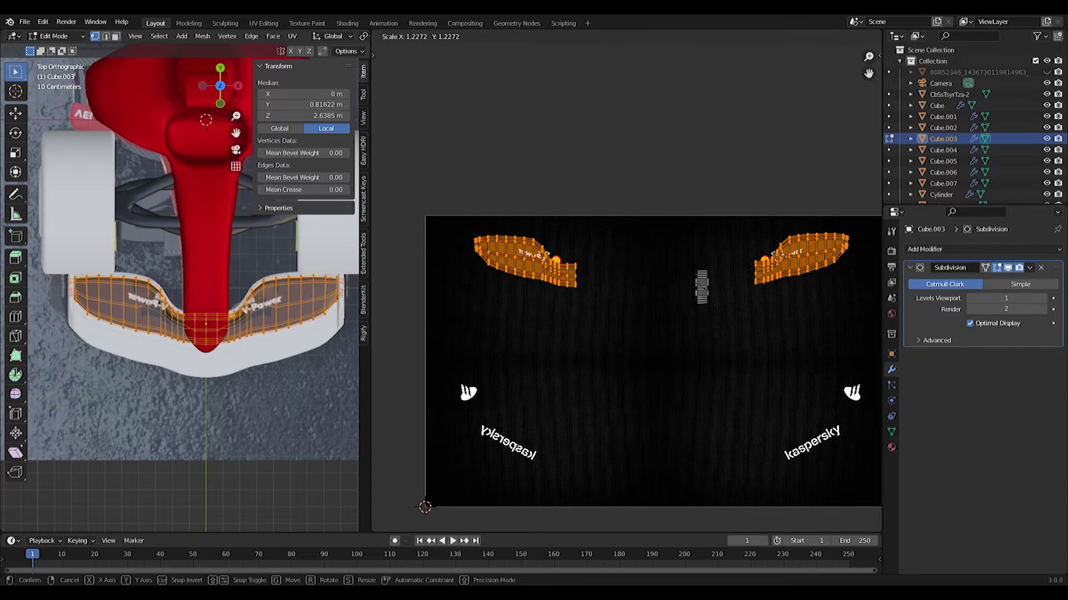
{"action": "left_click", "coordinate": [594, 309]}
Step: Realign each enlarged UV island with its own Shell V-Power logo, the reversed one and the readable one
{"action": "key", "text": "b"}
{"action": "left_click_drag", "start_coordinate": [426, 208], "coordinate": [617, 346]}
{"action": "key", "text": "g"}
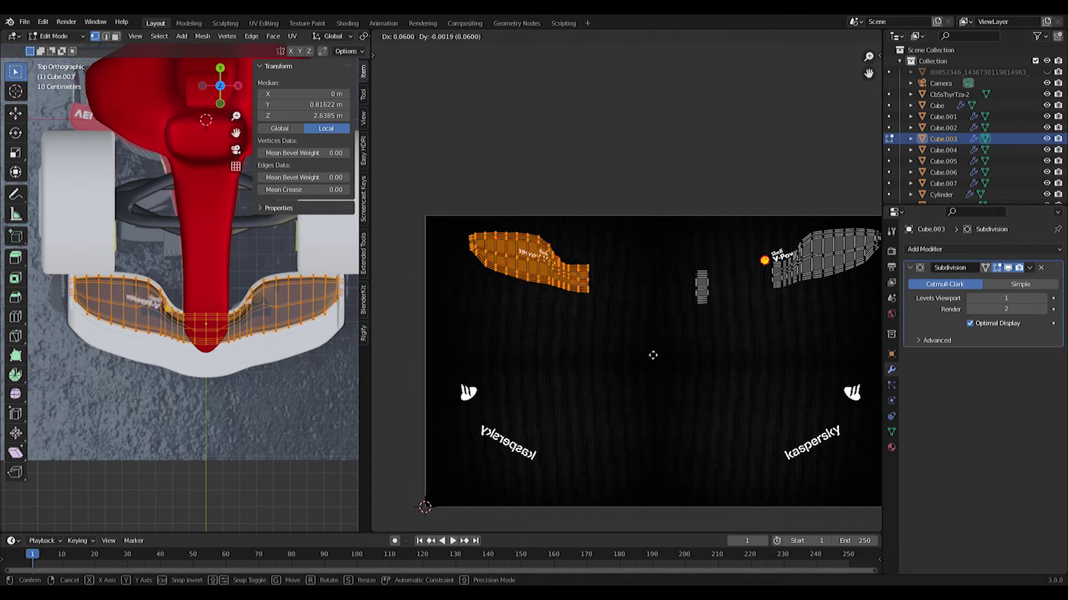
{"action": "left_click", "coordinate": [672, 358]}
{"action": "middle_click_drag", "start_coordinate": [760, 317], "coordinate": [689, 314]}
{"action": "key", "text": "b"}
{"action": "left_click_drag", "start_coordinate": [668, 187], "coordinate": [814, 310]}
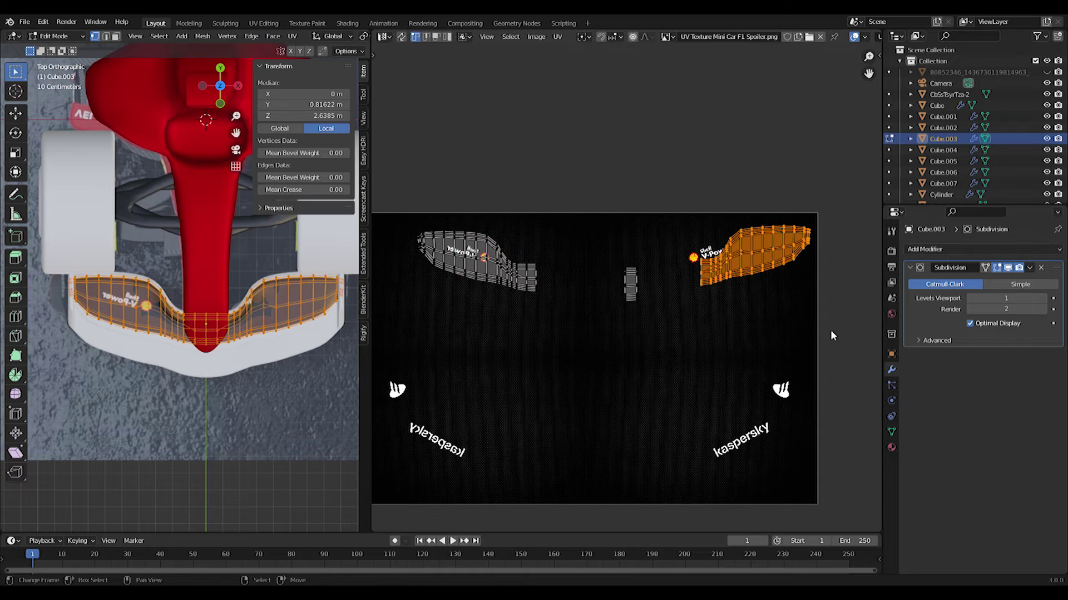
{"action": "key", "text": "g"}
{"action": "left_click", "coordinate": [789, 339]}
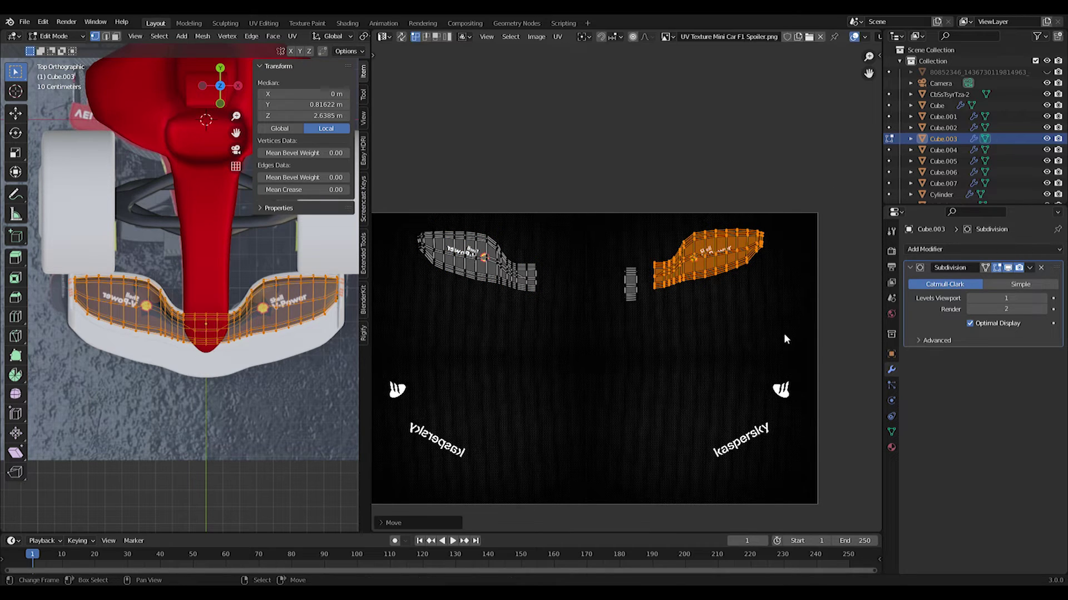
Step: Return to Object Mode, hide the sidebar and examine the Shell V-Power logos on the front wing in perspective
{"action": "key", "text": "Tab"}
{"action": "middle_click_drag", "start_coordinate": [278, 361], "coordinate": [167, 356]}
{"action": "scroll", "coordinate": [95, 349], "scroll_direction": "up", "scroll_amount": 4}
{"action": "middle_click_drag", "start_coordinate": [96, 349], "coordinate": [223, 357]}
{"action": "key", "text": "n"}
{"action": "scroll", "coordinate": [119, 361], "scroll_direction": "down", "scroll_amount": 4}
{"action": "scroll", "coordinate": [244, 346], "scroll_direction": "up", "scroll_amount": 2}
Step: Assign the Spoiler Depan material to the middle wing plate Cube.002 and the outer wing plate Cube.001
{"action": "right_click", "coordinate": [247, 345]}
{"action": "scroll", "coordinate": [243, 350], "scroll_direction": "down", "scroll_amount": 2}
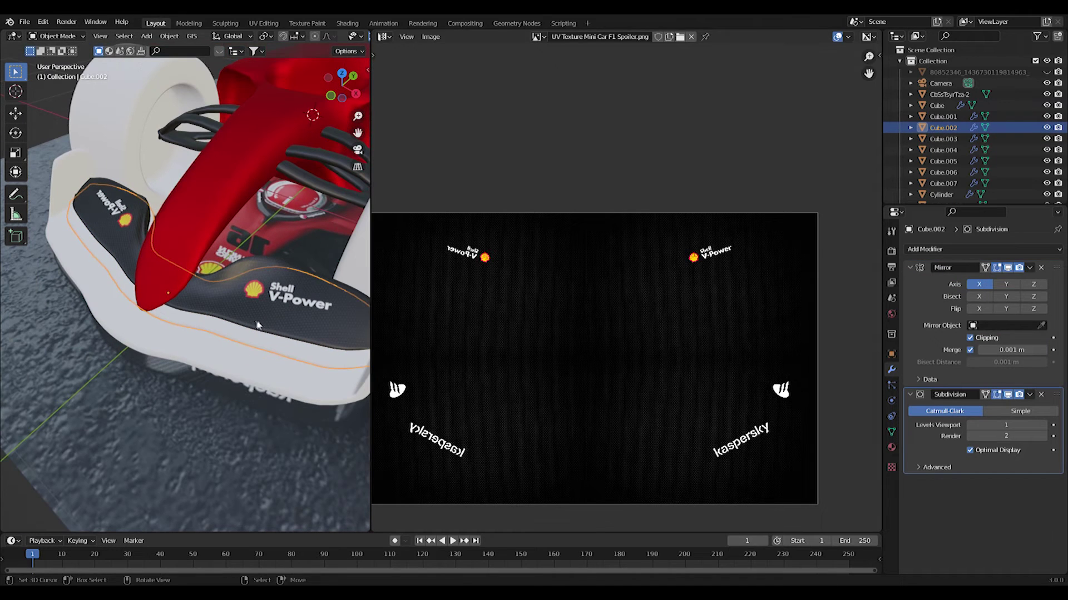
{"action": "key", "text": "Tab"}
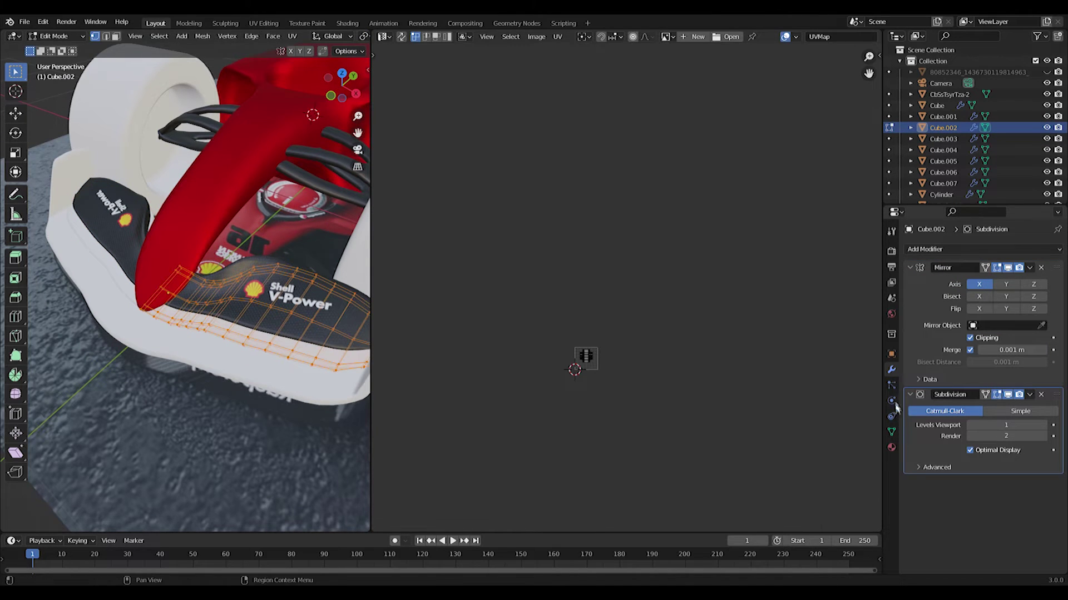
{"action": "left_click", "coordinate": [891, 446]}
{"action": "left_click_drag", "start_coordinate": [575, 369], "coordinate": [577, 360]}
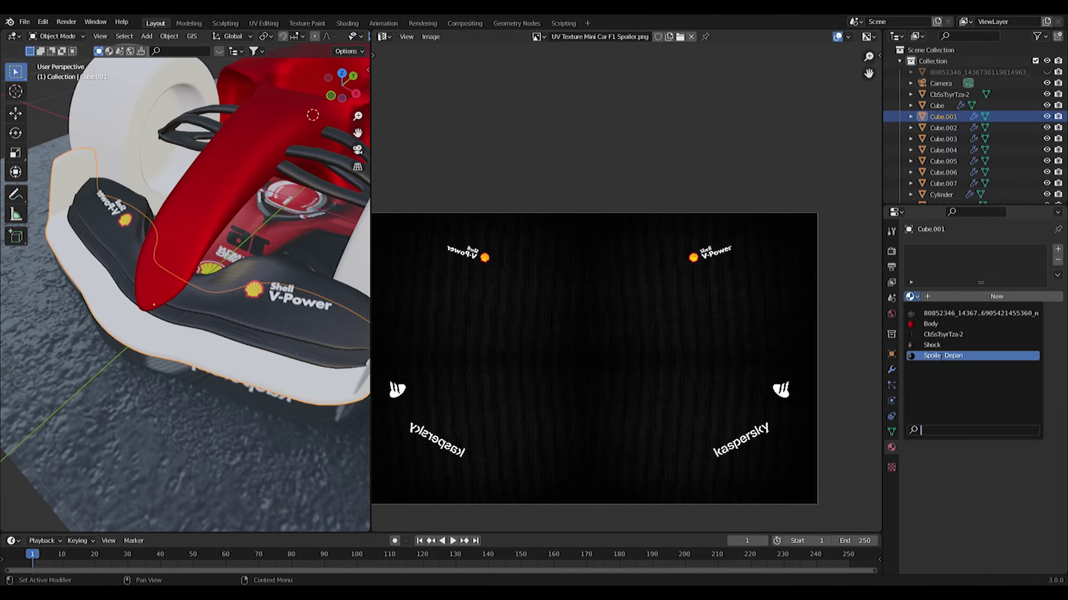
{"action": "left_click", "coordinate": [941, 356]}
Step: Apply the Mirror modifier on the middle wing plate Cube.002 and open its mesh for editing
{"action": "left_click", "coordinate": [233, 334]}
{"action": "key", "text": "Tab"}
{"action": "key", "text": "Tab"}
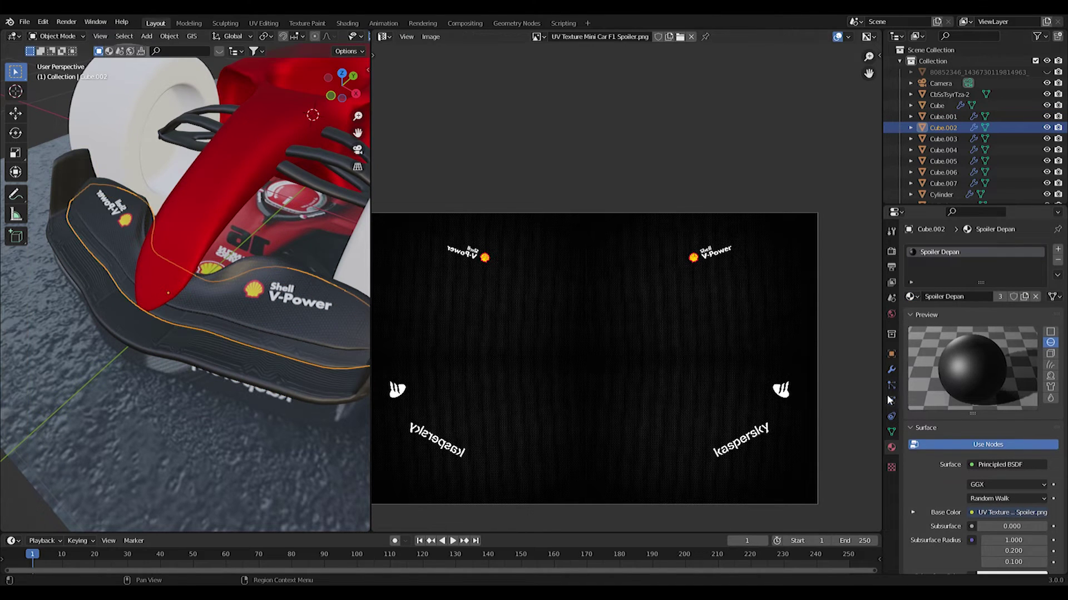
{"action": "left_click", "coordinate": [891, 369]}
{"action": "key", "text": "ctrl+a"}
{"action": "key", "text": "Tab"}
Step: Move the inner Shell V-Power wing plate about 0.05 m along the Y axis towards the car's rear
{"action": "key", "text": "KP_7"}
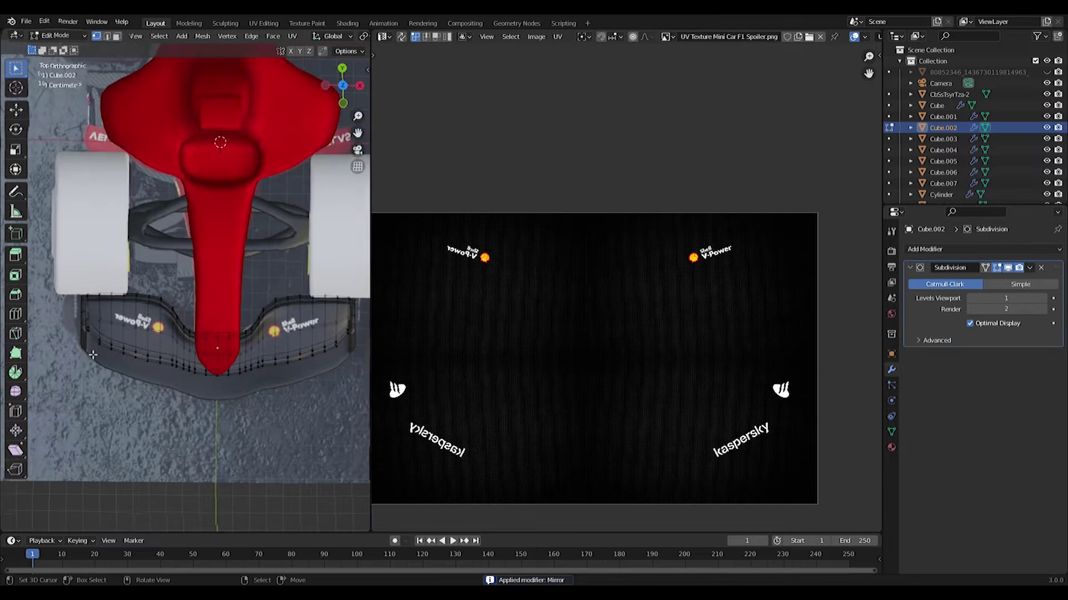
{"action": "scroll", "coordinate": [201, 377], "scroll_direction": "up", "scroll_amount": 3}
{"action": "key", "text": "Tab"}
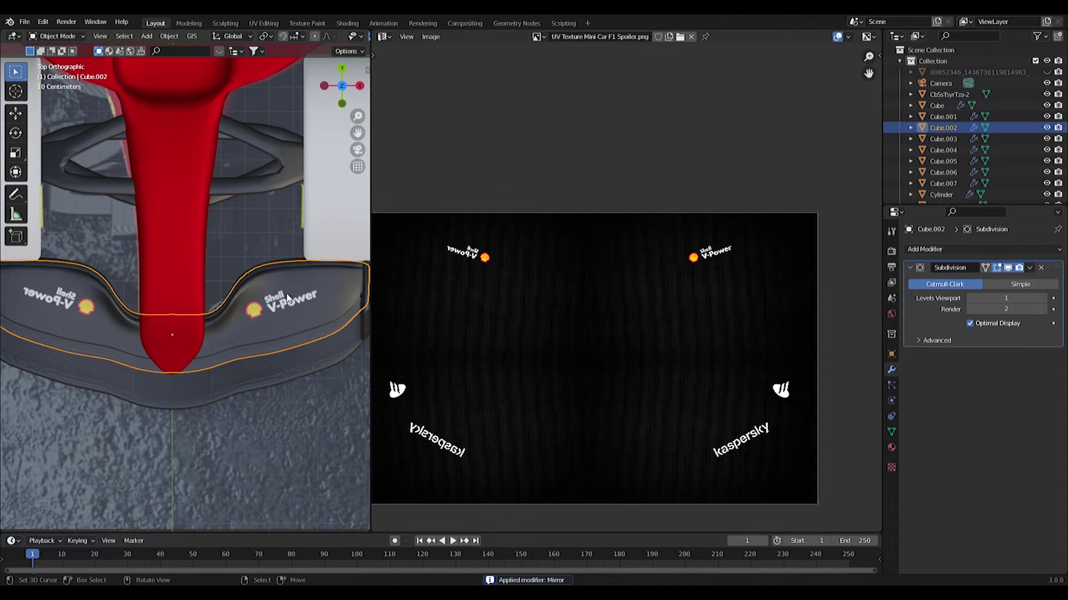
{"action": "left_click", "coordinate": [290, 300]}
{"action": "key", "text": "g"}
{"action": "key", "text": "y"}
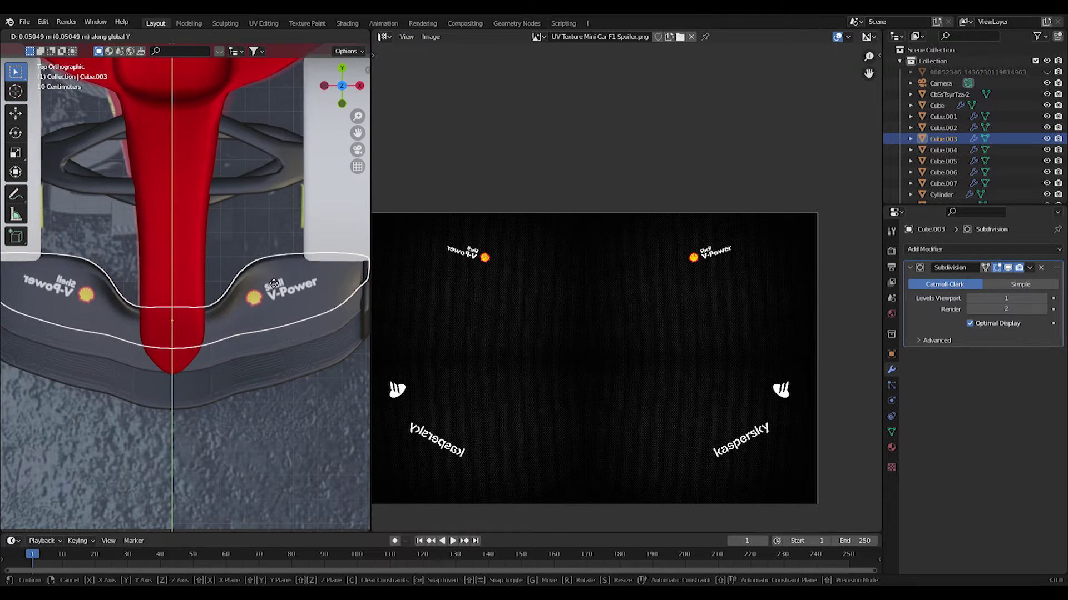
{"action": "right_click", "coordinate": [276, 282]}
Step: Project each half of the middle wing plate Cube.002 from the top view as UVs
{"action": "right_click", "coordinate": [236, 352]}
{"action": "key", "text": "Tab"}
{"action": "scroll", "coordinate": [174, 291], "scroll_direction": "down", "scroll_amount": 2}
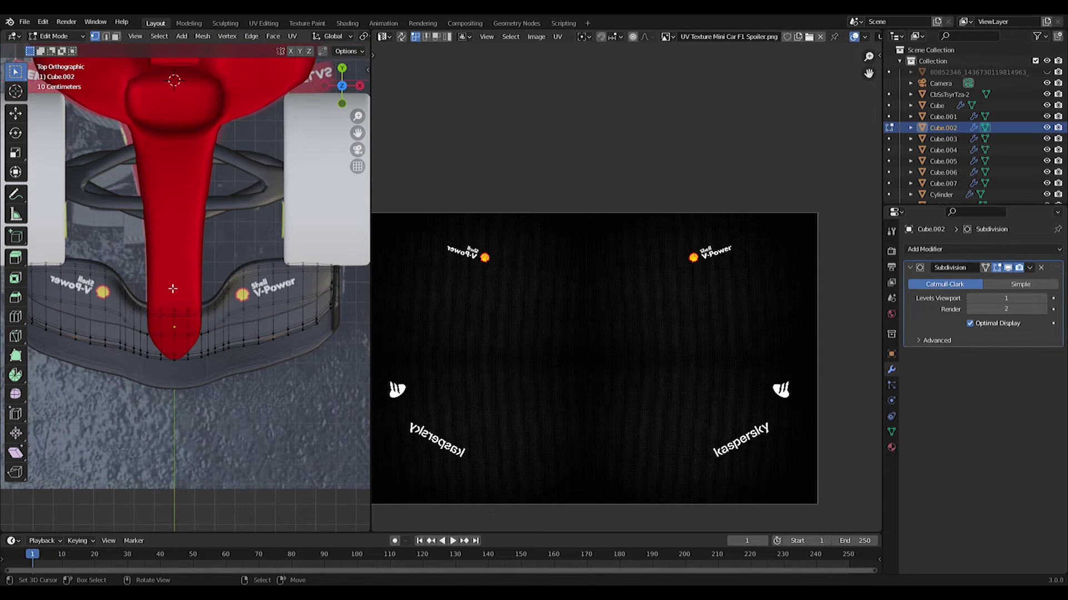
{"action": "left_click_drag", "start_coordinate": [170, 255], "coordinate": [356, 358]}
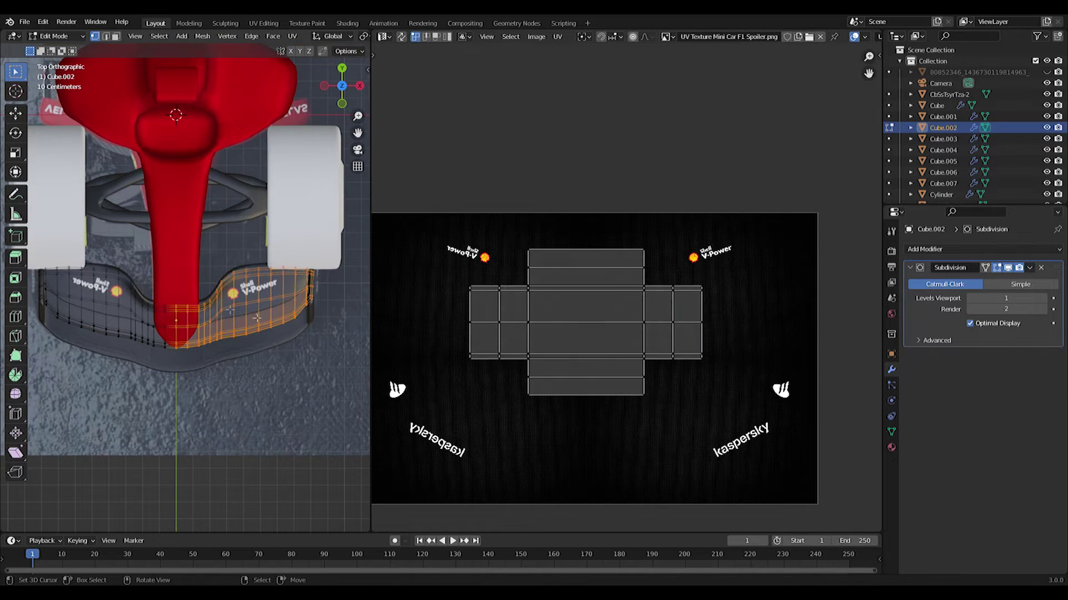
{"action": "key", "text": "u"}
{"action": "left_click", "coordinate": [207, 266]}
{"action": "left_click_drag", "start_coordinate": [38, 231], "coordinate": [185, 385]}
{"action": "key", "text": "u"}
{"action": "left_click", "coordinate": [181, 379]}
Step: Try placing the UV island of the plate's unmirrored half over the readable kaspersky lettering
{"action": "key", "text": "a"}
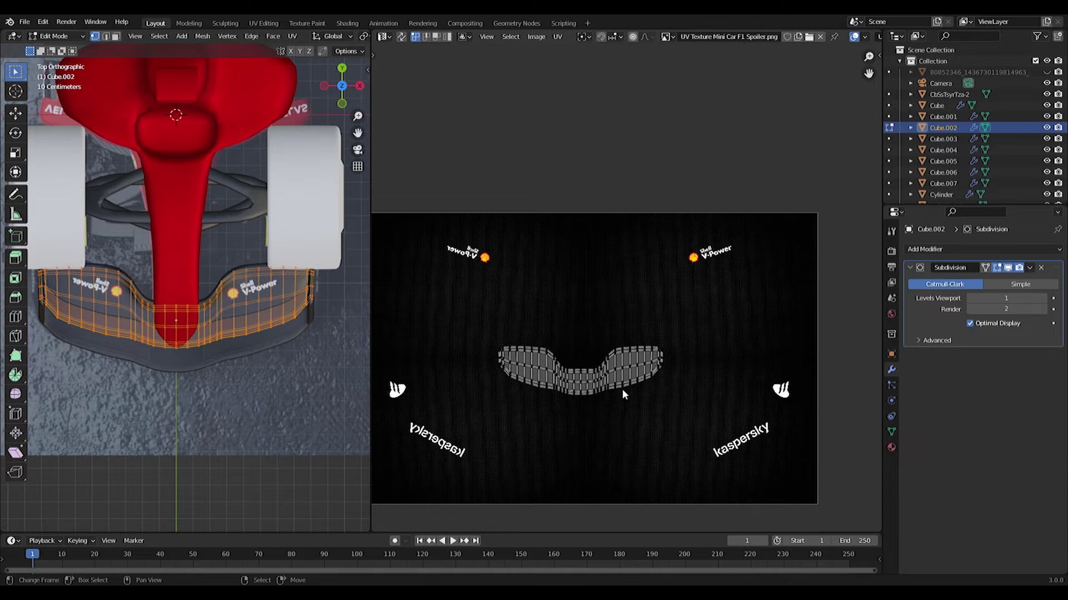
{"action": "left_click_drag", "start_coordinate": [181, 243], "coordinate": [348, 382]}
{"action": "left_click_drag", "start_coordinate": [168, 203], "coordinate": [358, 371]}
{"action": "key", "text": "a"}
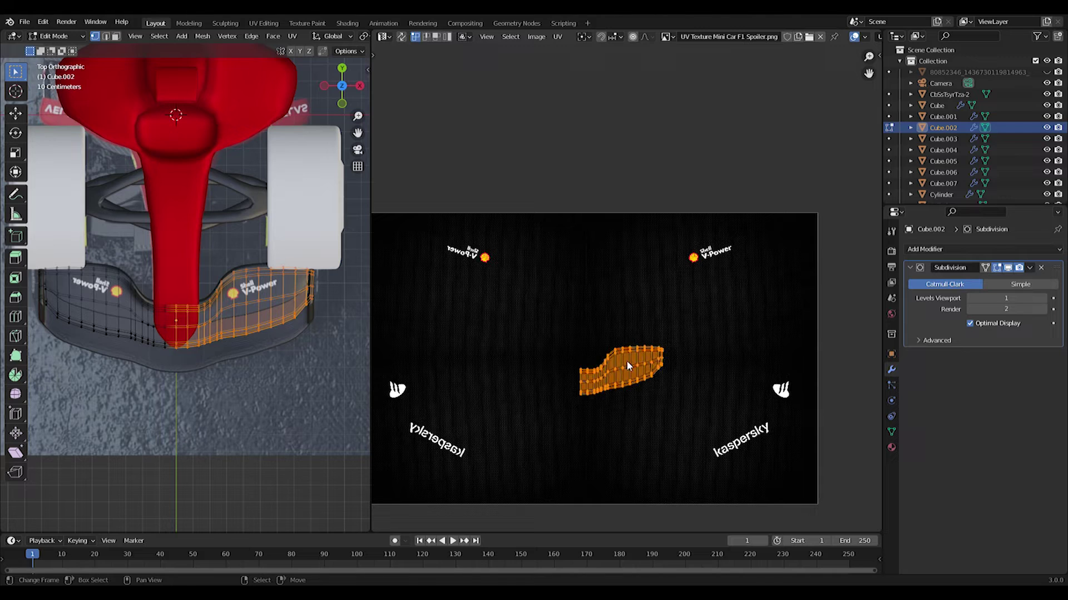
{"action": "key", "text": "g"}
{"action": "left_click", "coordinate": [745, 433]}
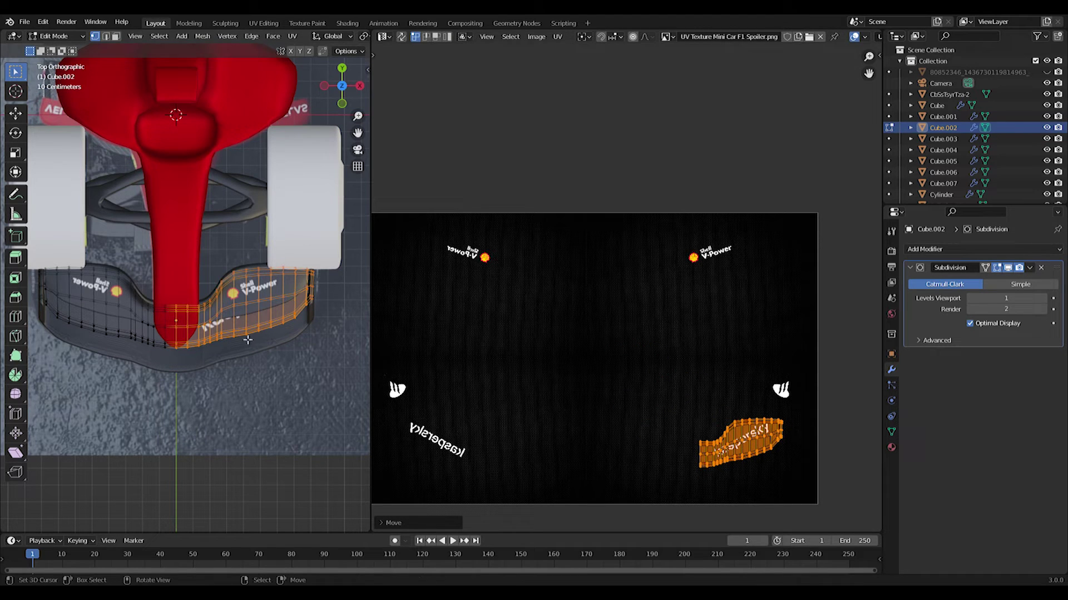
Step: Try placing the UV island of the mirrored half over the reversed kaspersky lettering
{"action": "left_click_drag", "start_coordinate": [38, 245], "coordinate": [186, 384]}
{"action": "key", "text": "a"}
{"action": "key", "text": "g"}
{"action": "left_click", "coordinate": [472, 489]}
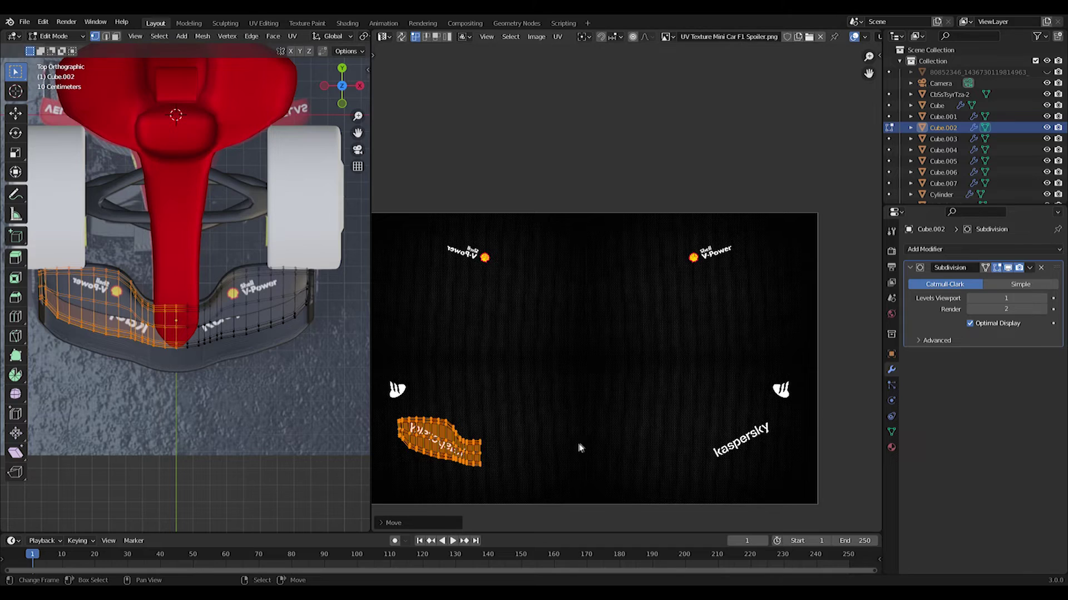
Step: Undo the moves of both middle plate UV islands
{"action": "scroll", "coordinate": [632, 358], "scroll_direction": "up", "scroll_amount": 1}
{"action": "key", "text": "ctrl+z"}
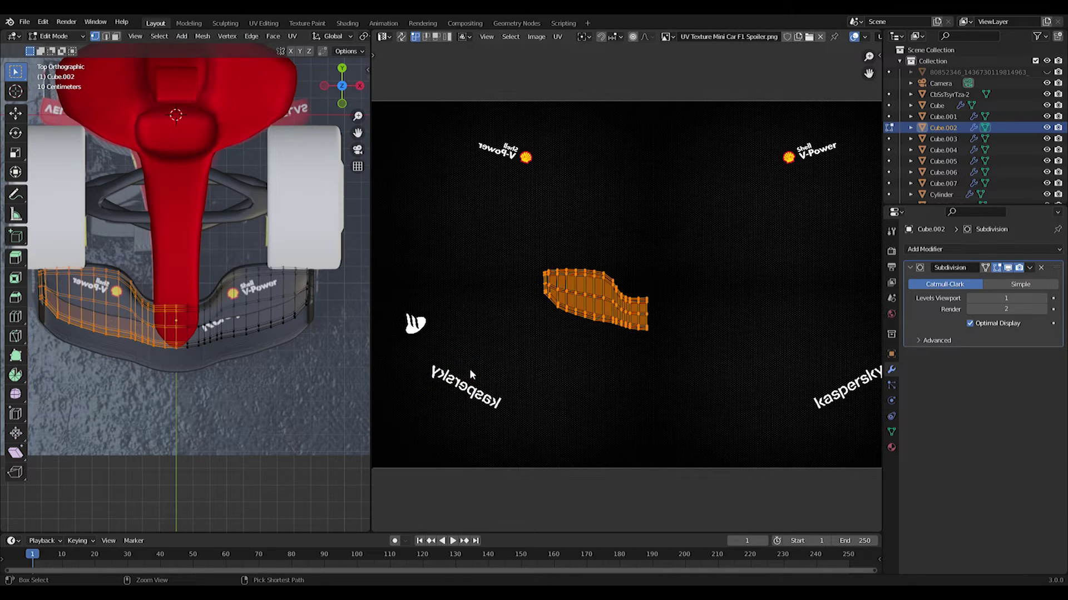
{"action": "key", "text": "ctrl+z"}
{"action": "key", "text": "ctrl+z"}
Step: Scale up both halves of the middle wing plate's UV layout together
{"action": "key", "text": "Tab"}
{"action": "scroll", "coordinate": [281, 362], "scroll_direction": "up", "scroll_amount": 5}
{"action": "middle_click_drag", "start_coordinate": [281, 362], "coordinate": [203, 339], "text": "shift"}
{"action": "key", "text": "Tab"}
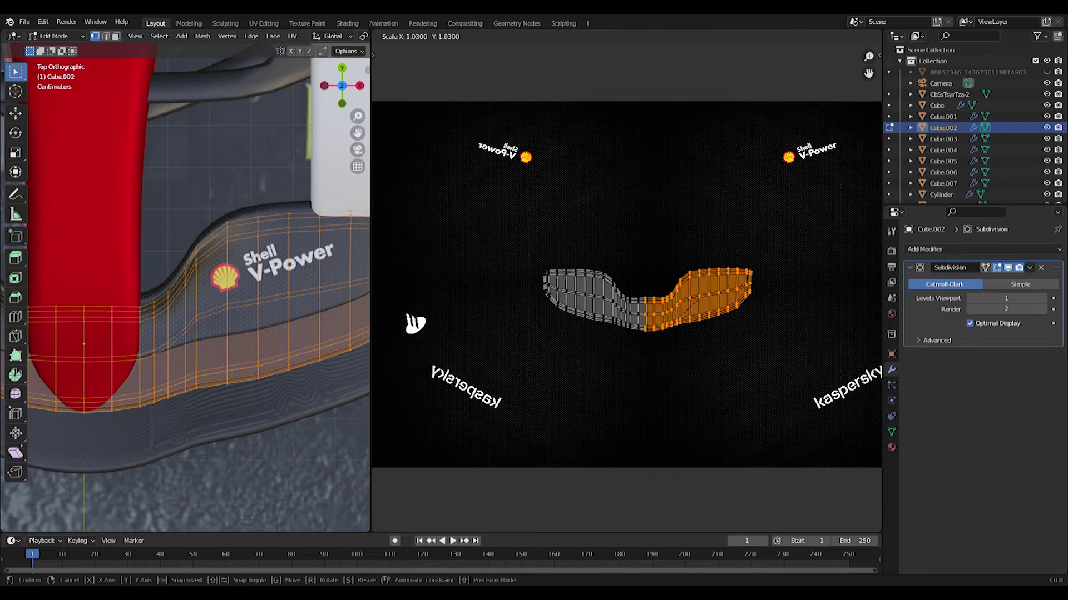
{"action": "key", "text": "a"}
{"action": "key", "text": "s"}
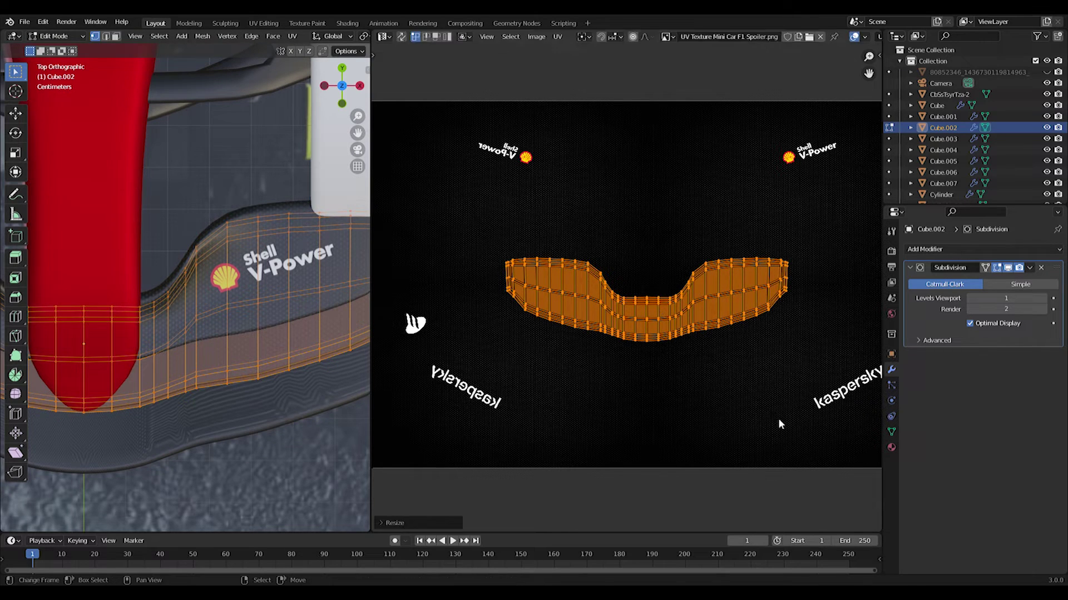
Step: Finish editing the middle wing plate, select the lowest front wing plate with the end plates, and apply its Mirror modifier
{"action": "left_click", "coordinate": [677, 326]}
{"action": "key", "text": "Tab"}
{"action": "scroll", "coordinate": [308, 383], "scroll_direction": "down", "scroll_amount": 2}
{"action": "left_click", "coordinate": [236, 368]}
{"action": "key", "text": "Tab"}
{"action": "scroll", "coordinate": [105, 263], "scroll_direction": "down", "scroll_amount": 2}
{"action": "key", "text": "Tab"}
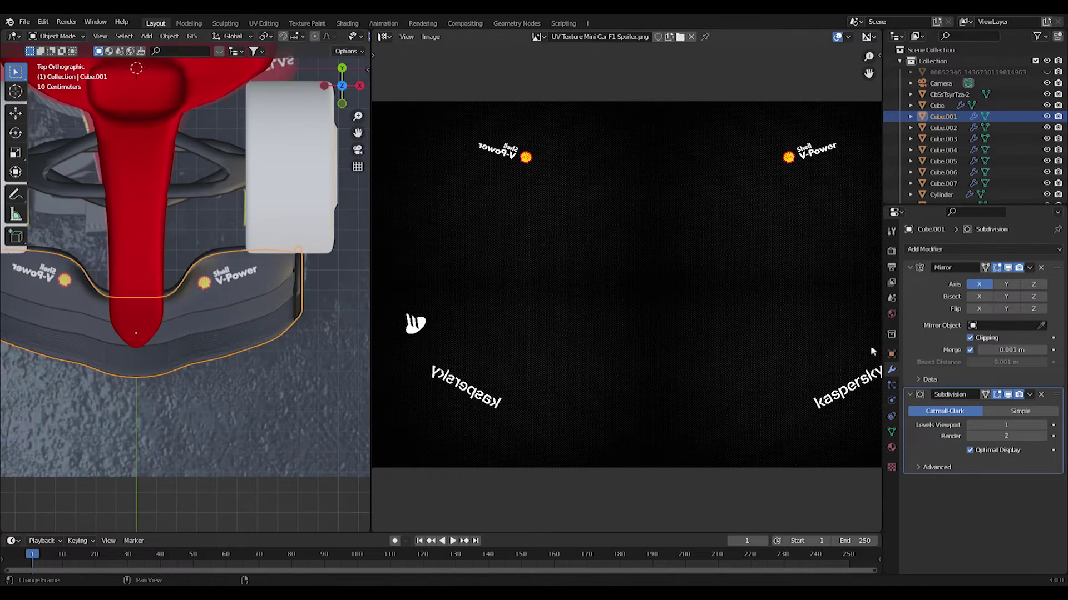
{"action": "key", "text": "ctrl+a"}
{"action": "scroll", "coordinate": [210, 345], "scroll_direction": "down", "scroll_amount": 2}
Step: Select the unmirrored half of the lowest plate and project its UVs from the top view
{"action": "key", "text": "Tab"}
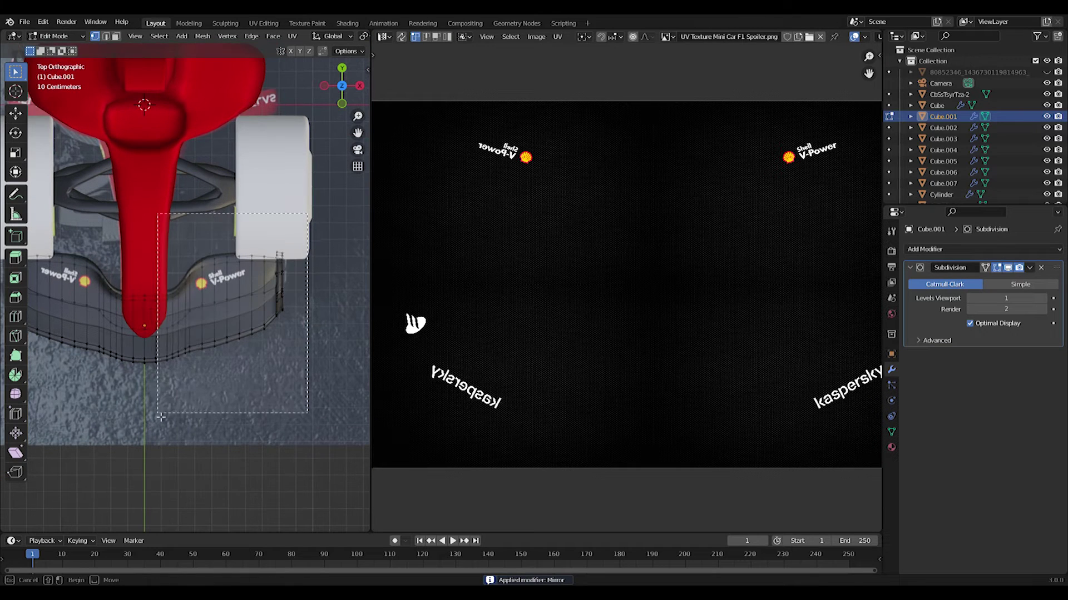
{"action": "key", "text": "a"}
{"action": "key", "text": "u"}
{"action": "left_click", "coordinate": [217, 332]}
{"action": "scroll", "coordinate": [217, 333], "scroll_direction": "down", "scroll_amount": 1}
{"action": "middle_click_drag", "start_coordinate": [217, 333], "coordinate": [280, 341], "text": "shift"}
Step: Select the mirrored half of the lowest plate and project its UVs from the top view
{"action": "left_click_drag", "start_coordinate": [55, 208], "coordinate": [220, 404]}
{"action": "key", "text": "u"}
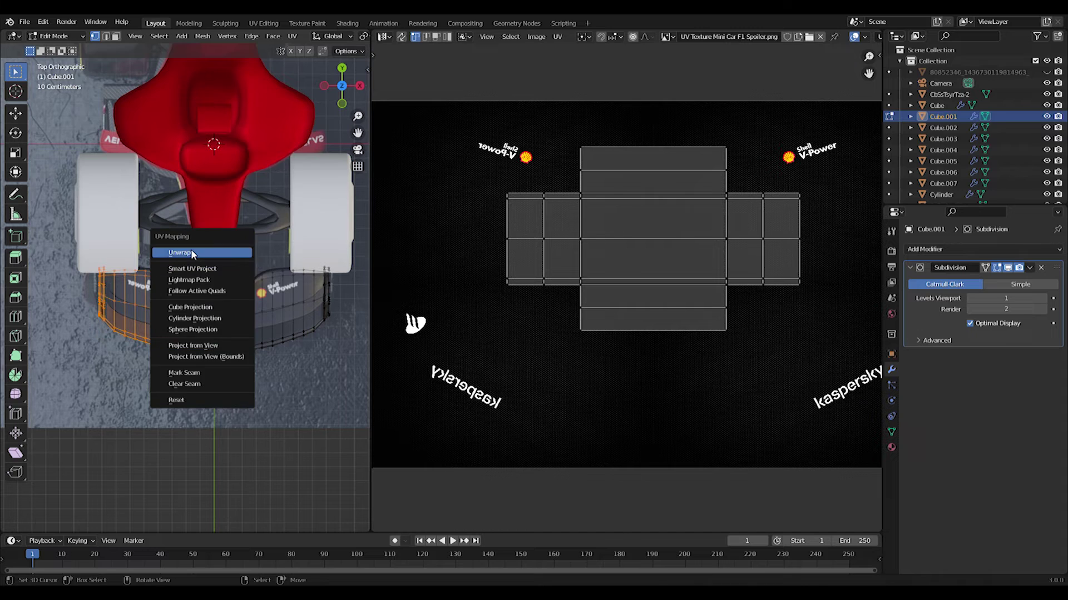
{"action": "left_click", "coordinate": [191, 249]}
{"action": "key", "text": "u"}
{"action": "left_click", "coordinate": [176, 349]}
Step: Select the whole lowest plate and scale up both halves of its UV layout together
{"action": "key", "text": "a"}
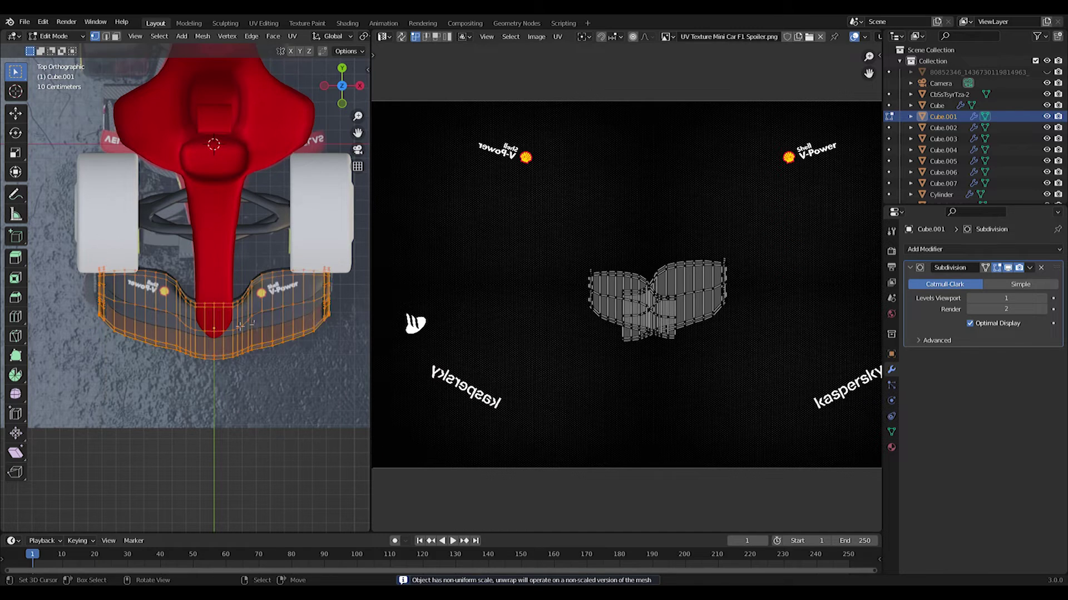
{"action": "key", "text": "a"}
{"action": "scroll", "coordinate": [188, 280], "scroll_direction": "up", "scroll_amount": 6}
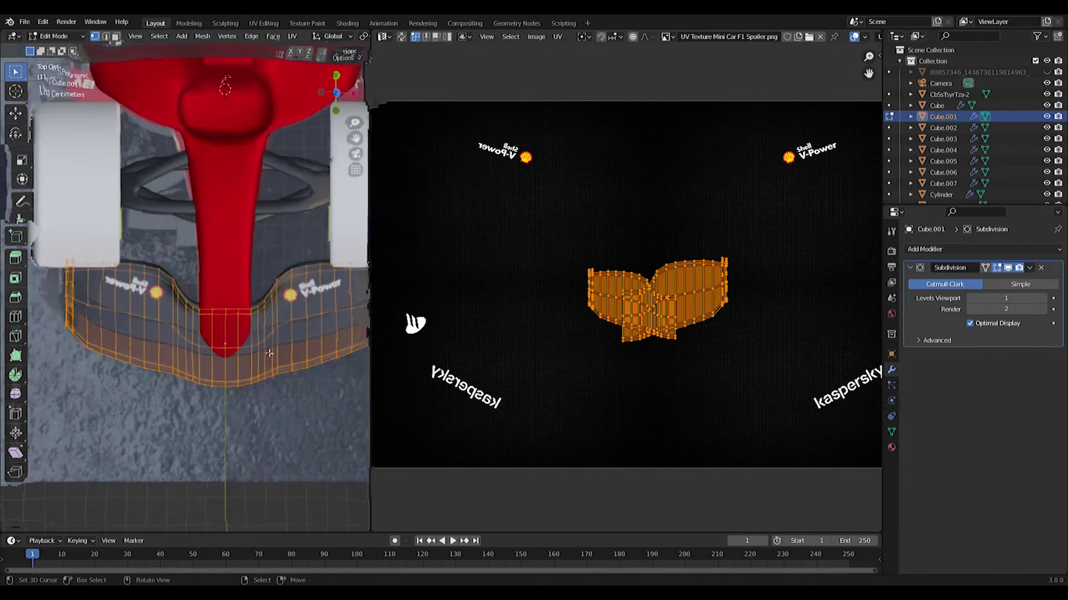
{"action": "key", "text": "s"}
{"action": "left_click", "coordinate": [782, 420]}
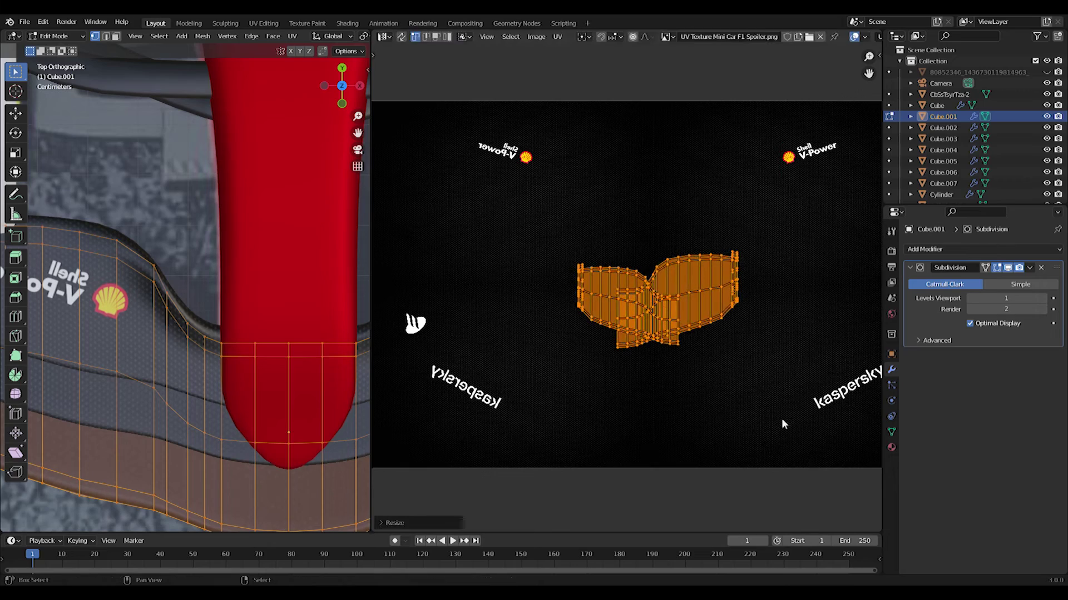
Step: Move and rotate the UV island of the plate's unmirrored half over the readable kaspersky lettering
{"action": "middle_click_drag", "start_coordinate": [781, 420], "coordinate": [669, 431]}
{"action": "scroll", "coordinate": [224, 372], "scroll_direction": "down", "scroll_amount": 7}
{"action": "middle_click_drag", "start_coordinate": [225, 372], "coordinate": [185, 380], "text": "shift"}
{"action": "left_click_drag", "start_coordinate": [321, 217], "coordinate": [168, 430]}
{"action": "key", "text": "g"}
{"action": "left_click", "coordinate": [813, 384]}
{"action": "scroll", "coordinate": [813, 383], "scroll_direction": "up", "scroll_amount": 1}
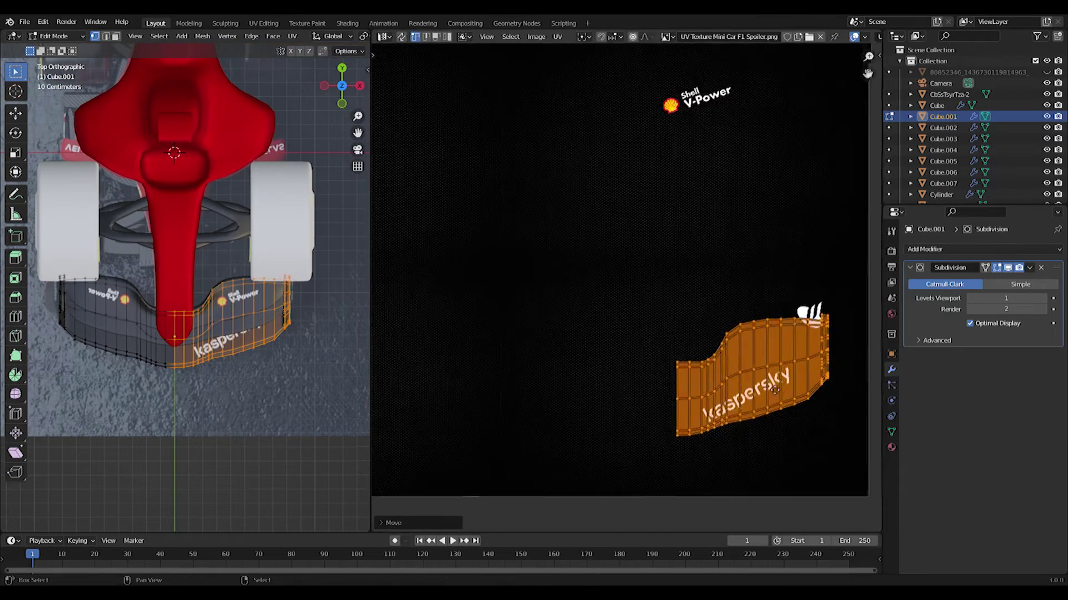
{"action": "key", "text": "r"}
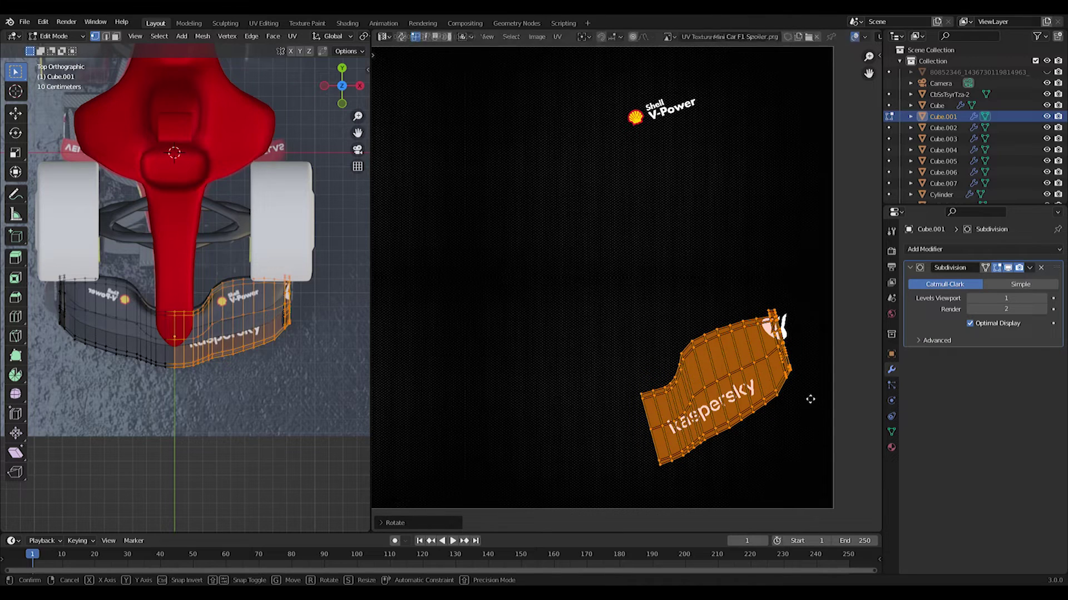
{"action": "key", "text": "g"}
{"action": "key", "text": "r"}
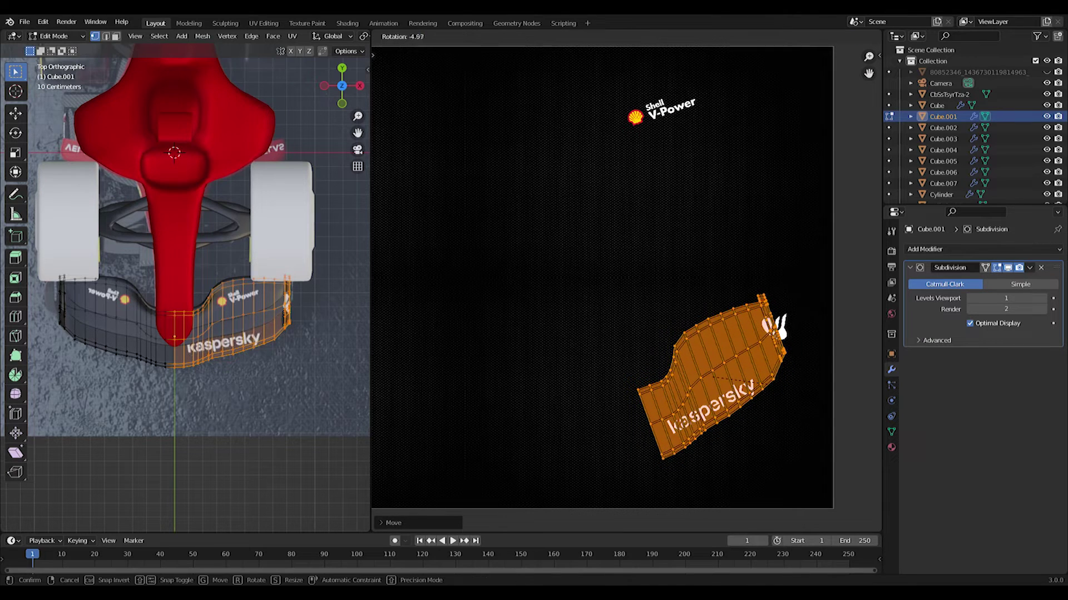
Step: Rescale and reposition the unmirrored half's UV island so it contains the kaspersky lettering but clears the neighbouring flame logo
{"action": "scroll", "coordinate": [295, 355], "scroll_direction": "up", "scroll_amount": 3}
{"action": "middle_click_drag", "start_coordinate": [295, 356], "coordinate": [204, 370], "text": "shift"}
{"action": "scroll", "coordinate": [814, 346], "scroll_direction": "up", "scroll_amount": 1}
{"action": "middle_click_drag", "start_coordinate": [814, 346], "coordinate": [650, 342]}
{"action": "scroll", "coordinate": [650, 342], "scroll_direction": "up", "scroll_amount": 1}
{"action": "middle_click_drag", "start_coordinate": [231, 354], "coordinate": [303, 295]}
{"action": "left_click_drag", "start_coordinate": [634, 278], "coordinate": [724, 441]}
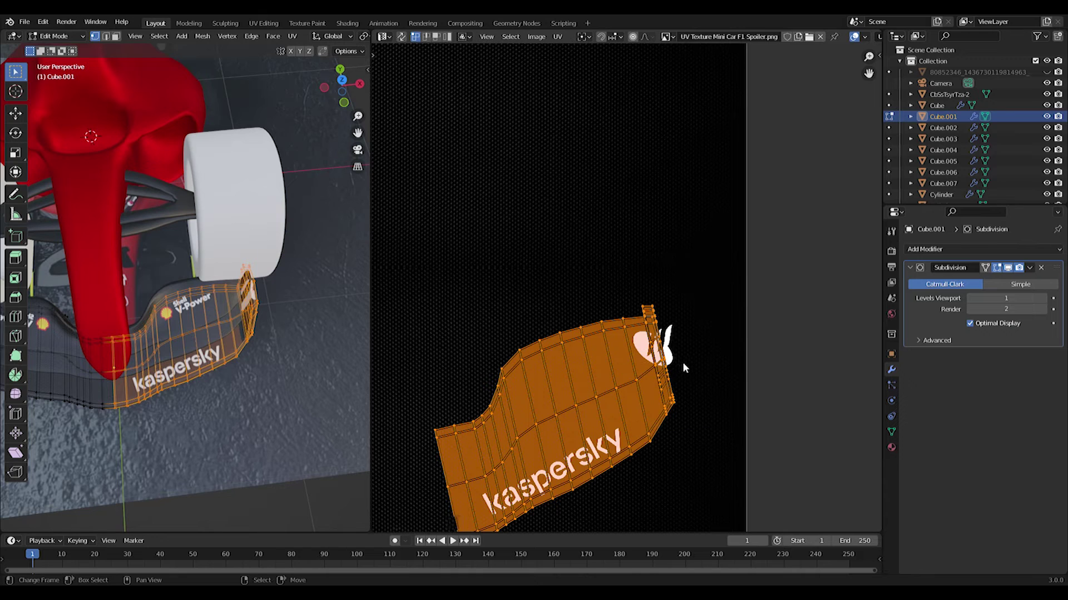
{"action": "key", "text": "s"}
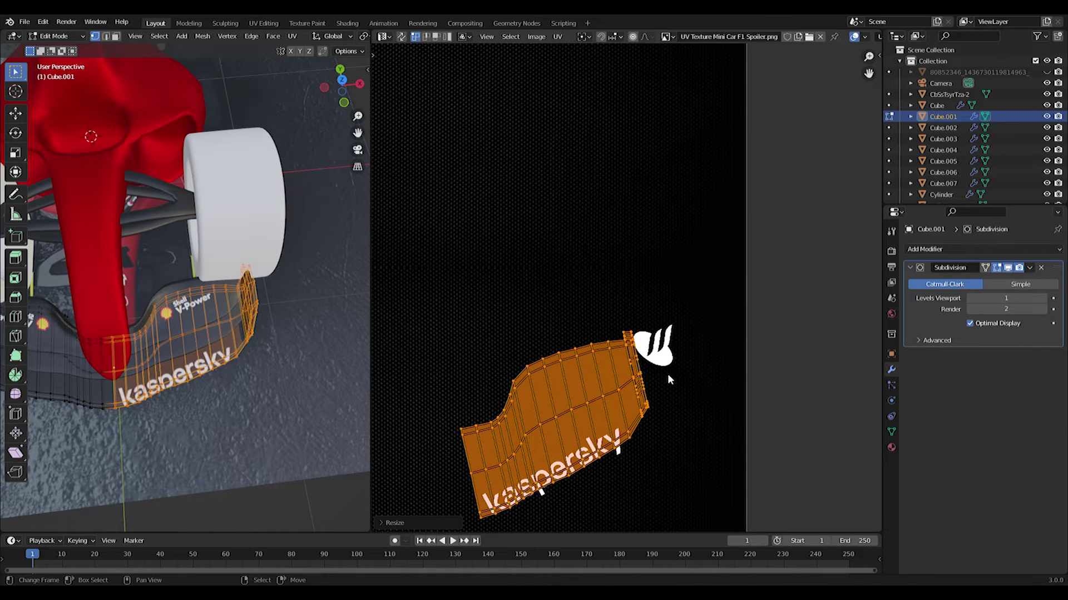
{"action": "key", "text": "g"}
{"action": "left_click", "coordinate": [662, 395]}
{"action": "key", "text": "s"}
{"action": "middle_click_drag", "start_coordinate": [279, 370], "coordinate": [293, 349]}
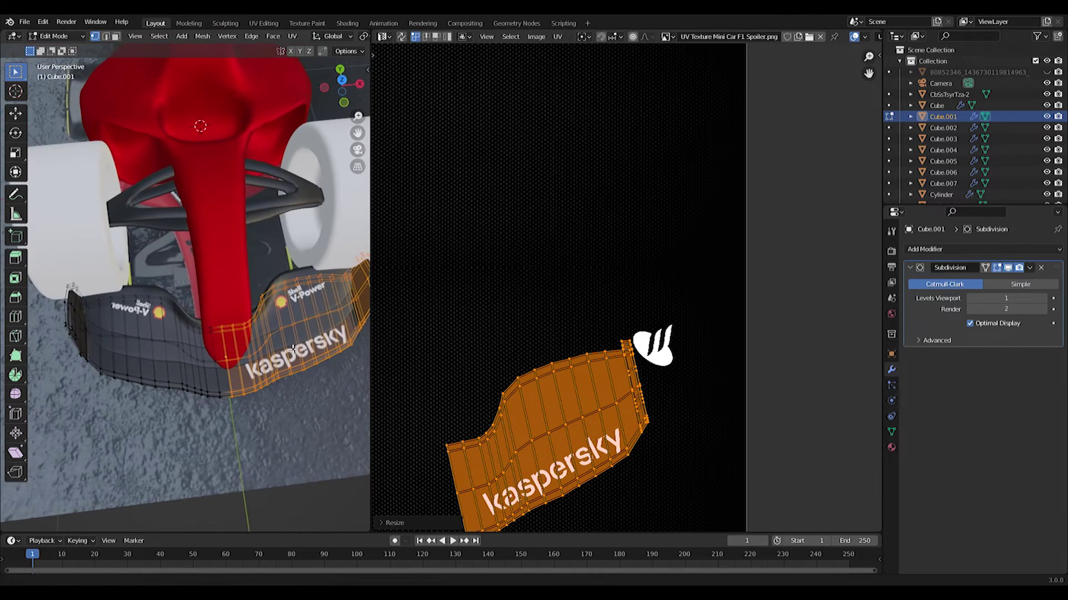
{"action": "key", "text": "s"}
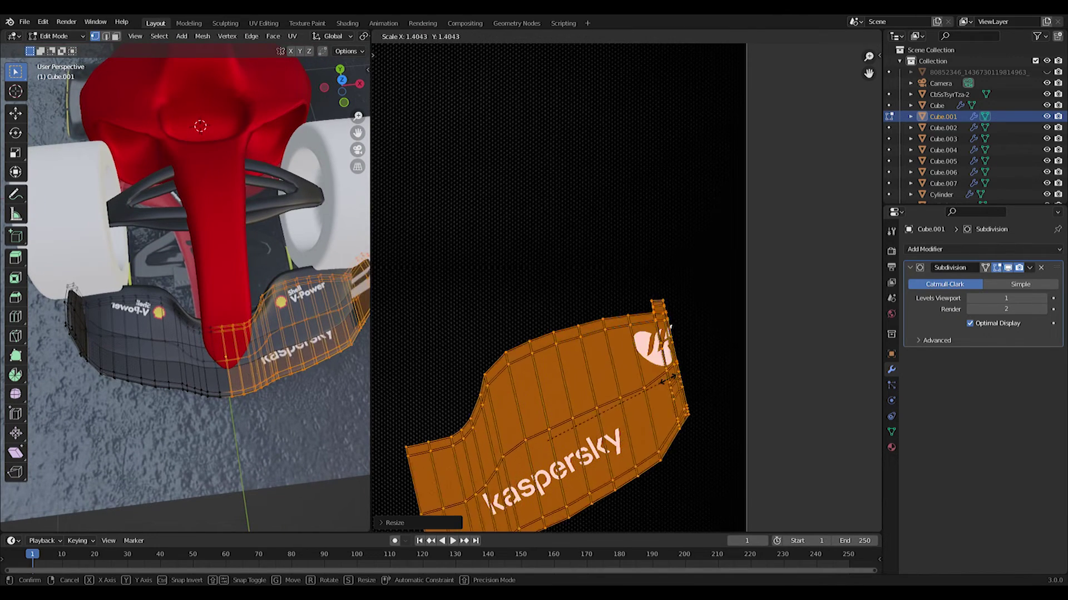
{"action": "right_click", "coordinate": [644, 374]}
{"action": "scroll", "coordinate": [628, 297], "scroll_direction": "down", "scroll_amount": 1}
{"action": "middle_click_drag", "start_coordinate": [629, 298], "coordinate": [789, 300]}
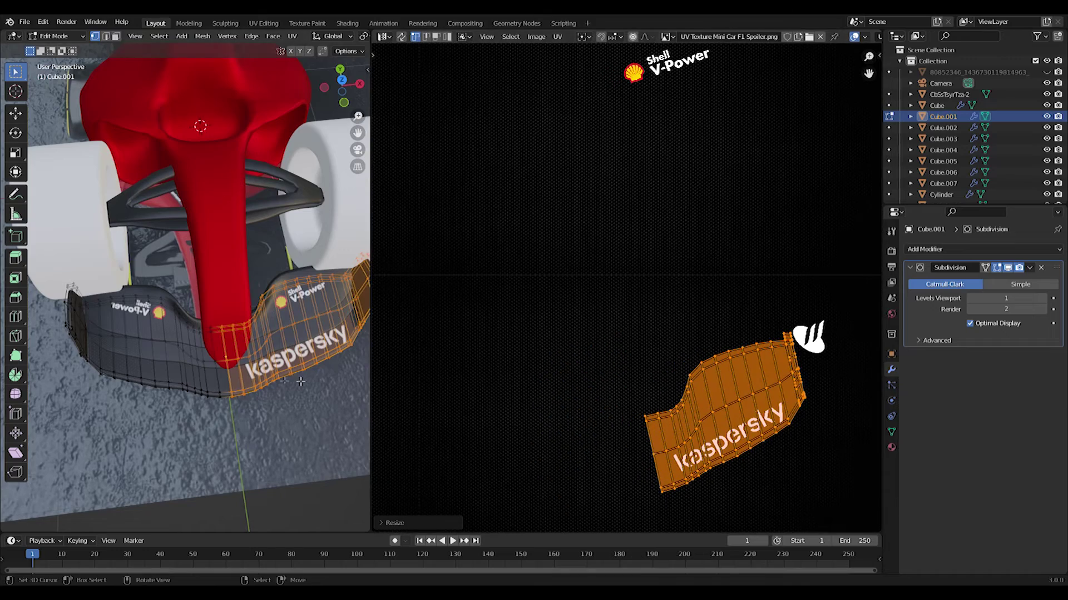
Step: Invert the selection to the mirrored half and move and rotate its UV island over the reversed kaspersky lettering
{"action": "key", "text": "ctrl+i"}
{"action": "scroll", "coordinate": [535, 376], "scroll_direction": "down", "scroll_amount": 3}
{"action": "middle_click_drag", "start_coordinate": [534, 376], "coordinate": [672, 412]}
{"action": "key", "text": "g"}
{"action": "left_click", "coordinate": [527, 461]}
{"action": "scroll", "coordinate": [580, 349], "scroll_direction": "up", "scroll_amount": 4}
{"action": "middle_click_drag", "start_coordinate": [580, 349], "coordinate": [726, 319]}
{"action": "key", "text": "r"}
{"action": "left_click", "coordinate": [679, 355]}
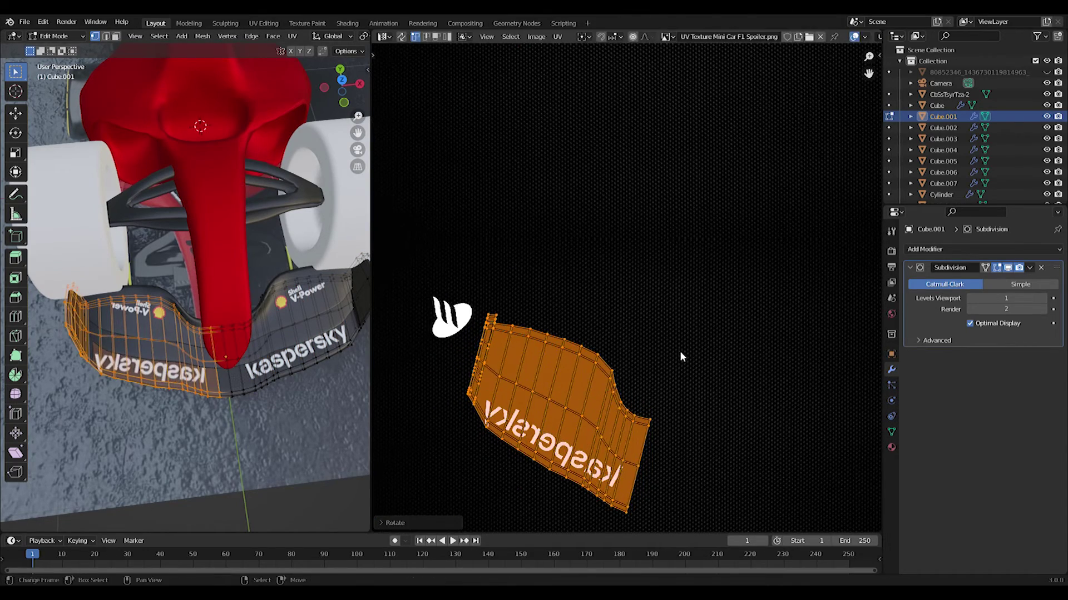
Step: Fine-tune the mirrored half's UV island position, scale and rotation to match the opposite kaspersky logo, then leave Edit Mode
{"action": "key", "text": "g"}
{"action": "left_click", "coordinate": [667, 365]}
{"action": "key", "text": "s"}
{"action": "left_click", "coordinate": [678, 365]}
{"action": "key", "text": "g"}
{"action": "left_click", "coordinate": [698, 353]}
{"action": "key", "text": "r"}
{"action": "left_click", "coordinate": [715, 332]}
{"action": "key", "text": "r"}
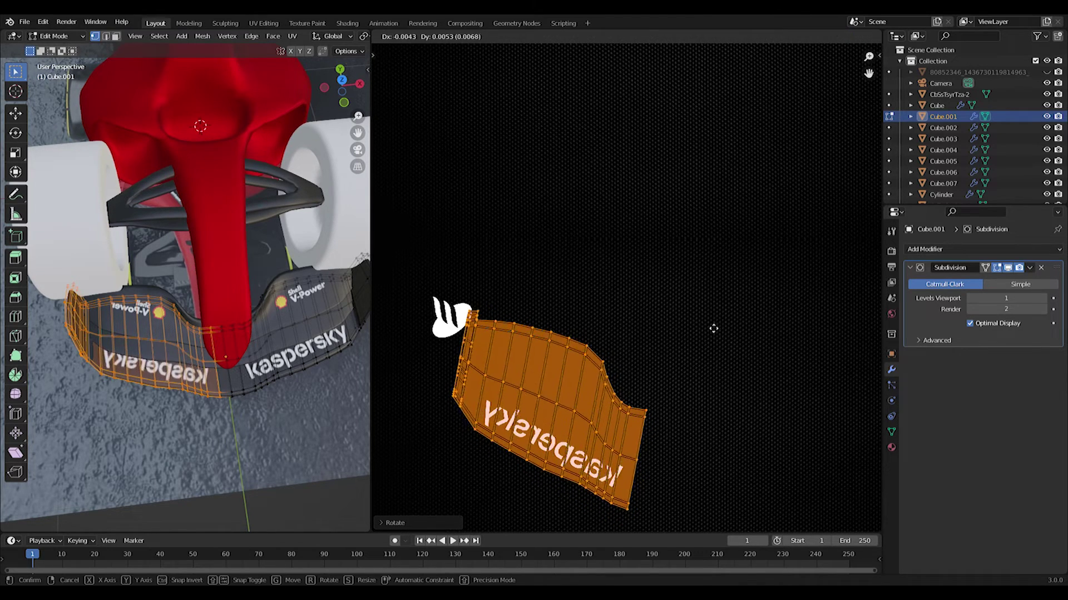
{"action": "left_click", "coordinate": [716, 331]}
{"action": "key", "text": "Tab"}
Step: Select both vertical end plates of the lowest wing plate and unwrap them into separate UV islands
{"action": "key", "text": "KP_3"}
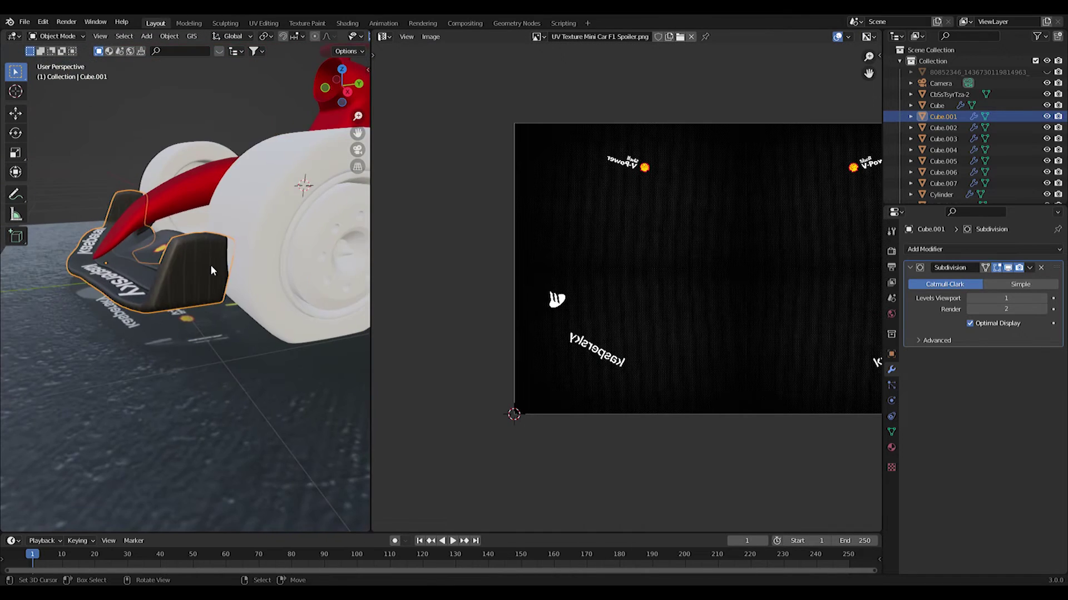
{"action": "key", "text": "Tab"}
{"action": "key", "text": "b"}
{"action": "left_click_drag", "start_coordinate": [152, 214], "coordinate": [249, 264]}
{"action": "left_click_drag", "start_coordinate": [269, 154], "coordinate": [106, 264]}
{"action": "middle_click_drag", "start_coordinate": [107, 263], "coordinate": [206, 308]}
{"action": "key", "text": "KP_3"}
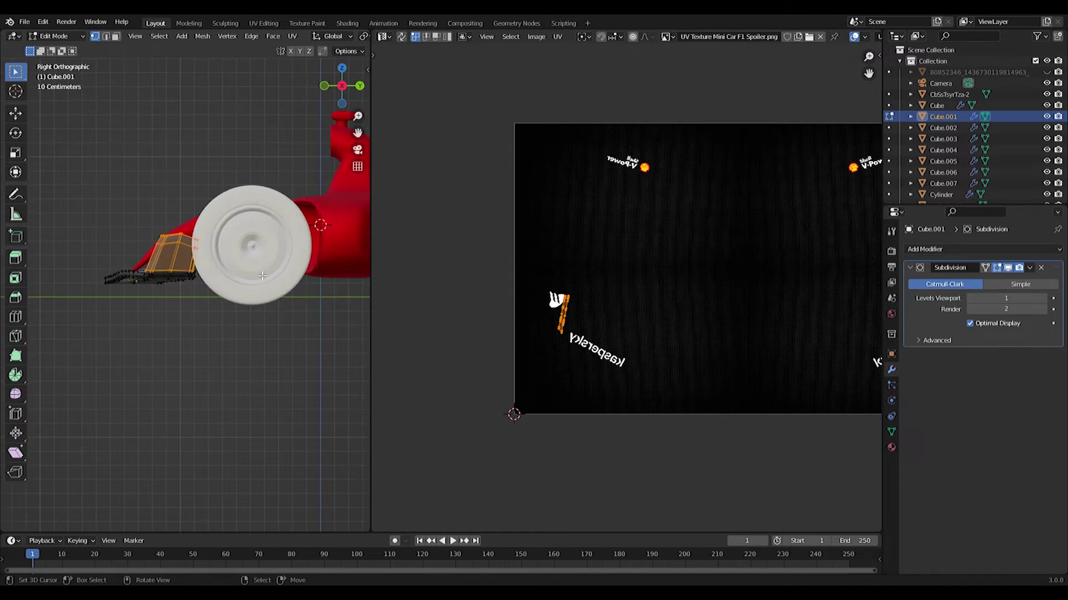
{"action": "key", "text": "u"}
{"action": "middle_click_drag", "start_coordinate": [236, 161], "coordinate": [311, 259]}
{"action": "key", "text": "KP_3"}
{"action": "key", "text": "ctrl+KP_1"}
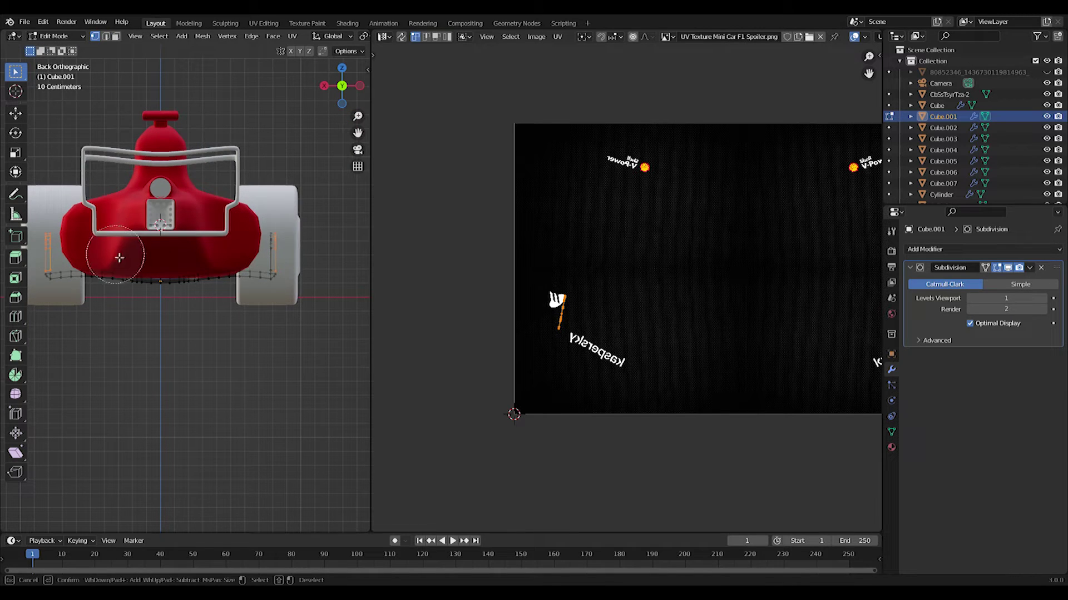
{"action": "key", "text": "u"}
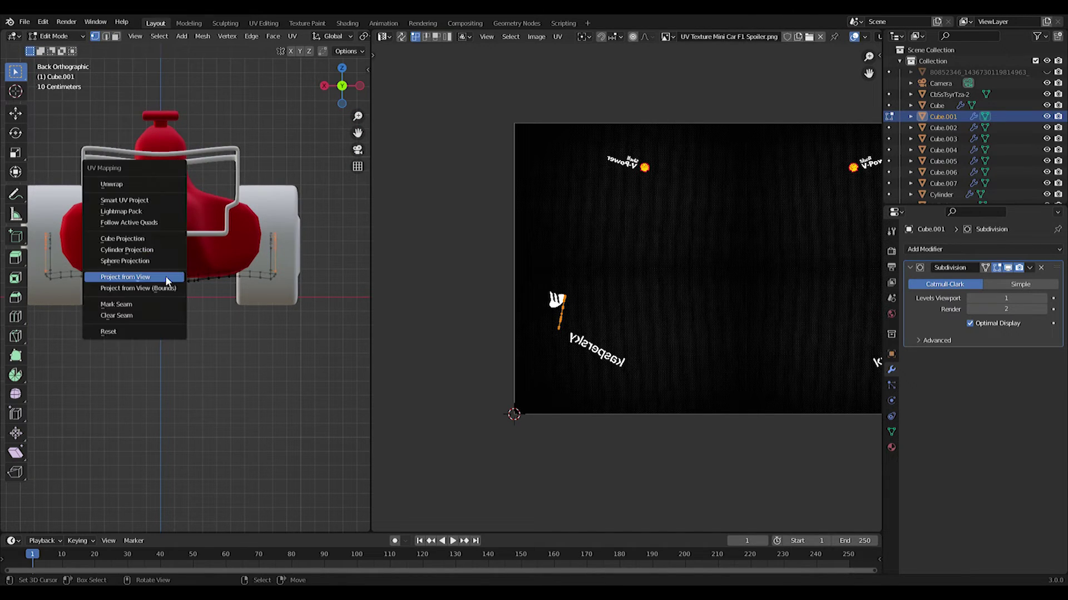
{"action": "key", "text": "KP_3"}
{"action": "key", "text": "u"}
{"action": "left_click", "coordinate": [192, 119]}
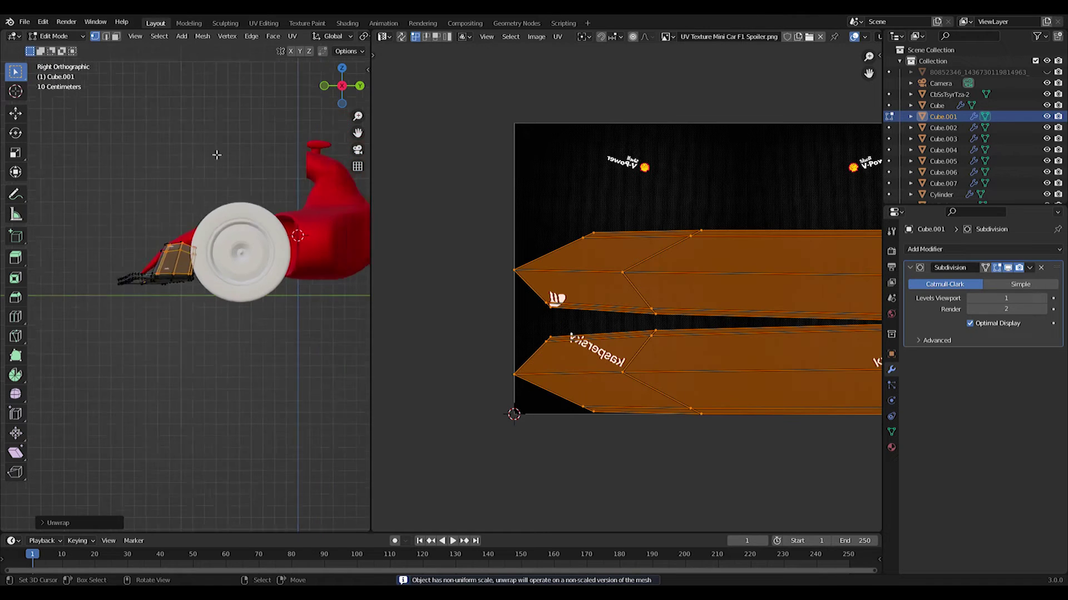
{"action": "scroll", "coordinate": [515, 282], "scroll_direction": "down", "scroll_amount": 3}
{"action": "scroll", "coordinate": [143, 259], "scroll_direction": "up", "scroll_amount": 5}
{"action": "middle_click_drag", "start_coordinate": [143, 259], "coordinate": [196, 219]}
{"action": "left_click_drag", "start_coordinate": [253, 330], "coordinate": [264, 355]}
{"action": "scroll", "coordinate": [238, 283], "scroll_direction": "down", "scroll_amount": 4}
{"action": "left_click_drag", "start_coordinate": [66, 219], "coordinate": [106, 258]}
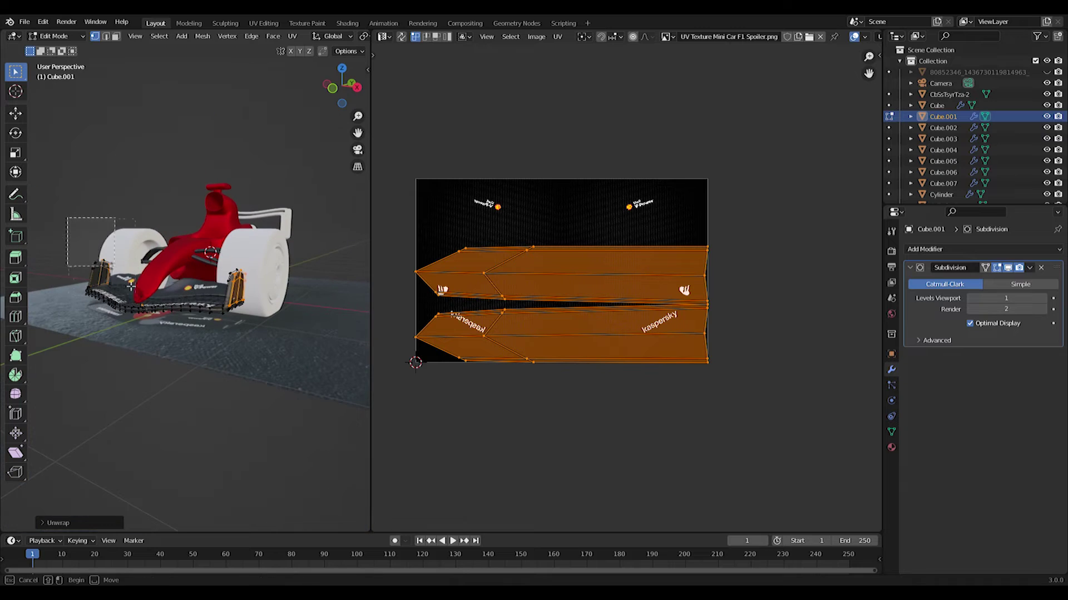
{"action": "left_click", "coordinate": [107, 275], "text": "shift"}
{"action": "key", "text": "Escape"}
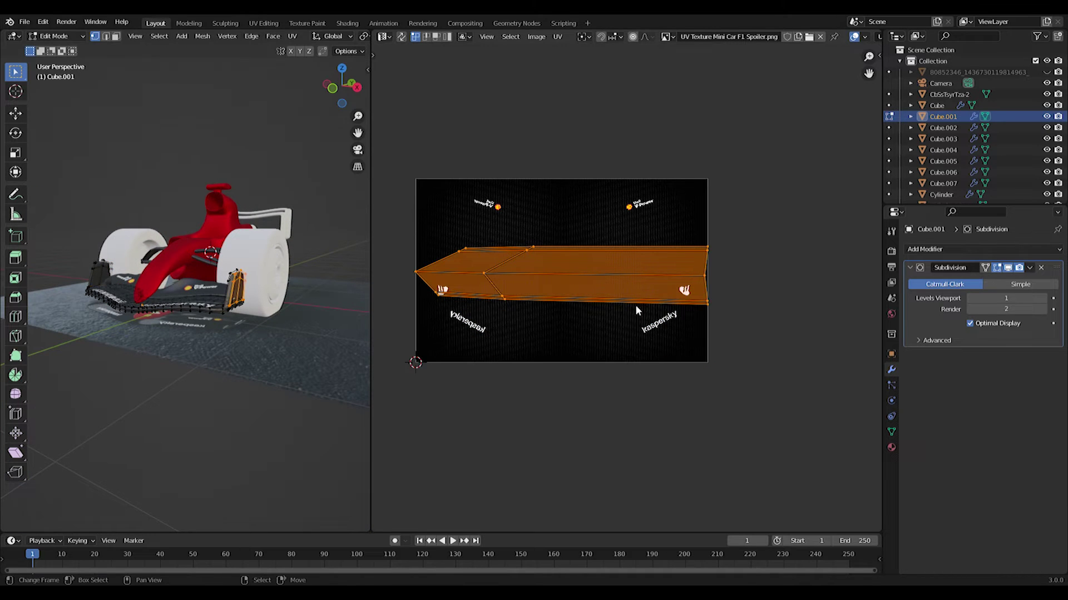
{"action": "key", "text": "ctrl+z"}
Step: Rotate both end-plate UV islands by 90 degrees, shorten them along Y and scale them down
{"action": "type", "text": "r90"}
{"action": "key", "text": "Return"}
{"action": "key", "text": "s"}
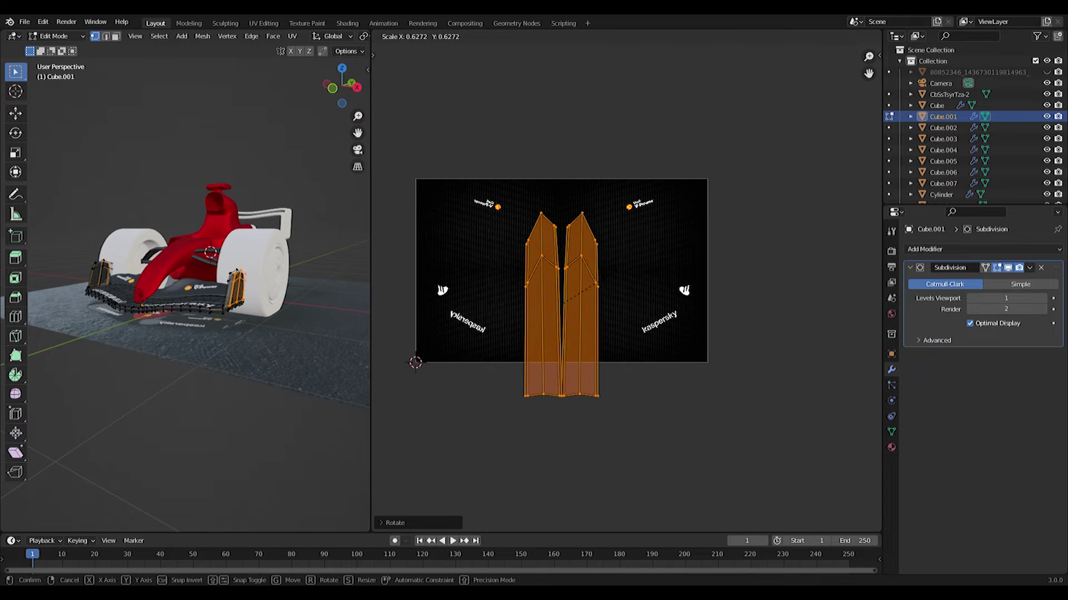
{"action": "key", "text": "y"}
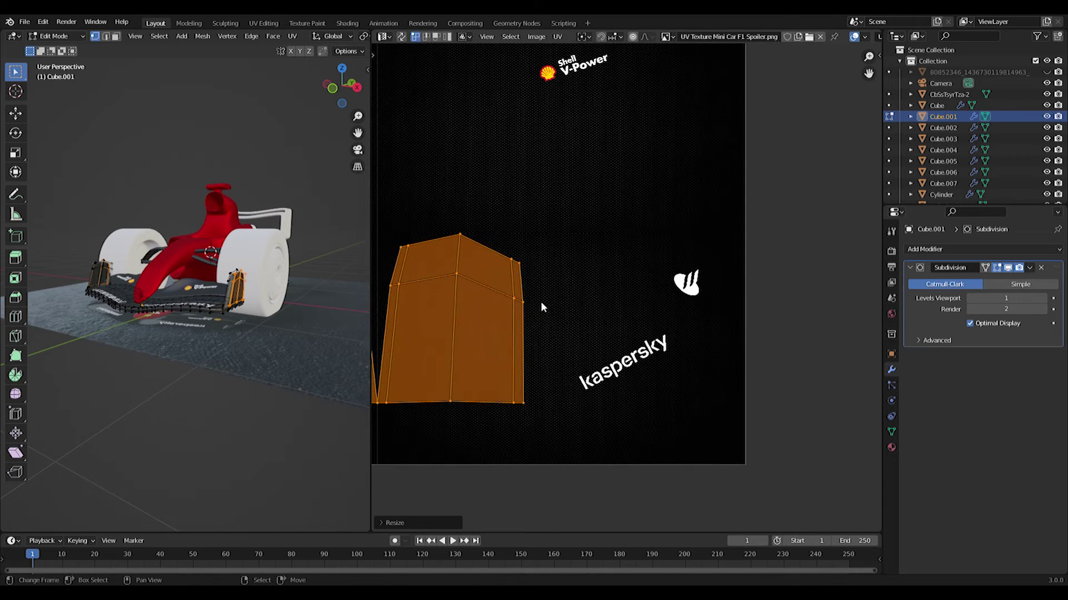
{"action": "left_click", "coordinate": [623, 280]}
{"action": "scroll", "coordinate": [266, 301], "scroll_direction": "up", "scroll_amount": 5}
{"action": "middle_click_drag", "start_coordinate": [267, 300], "coordinate": [222, 300]}
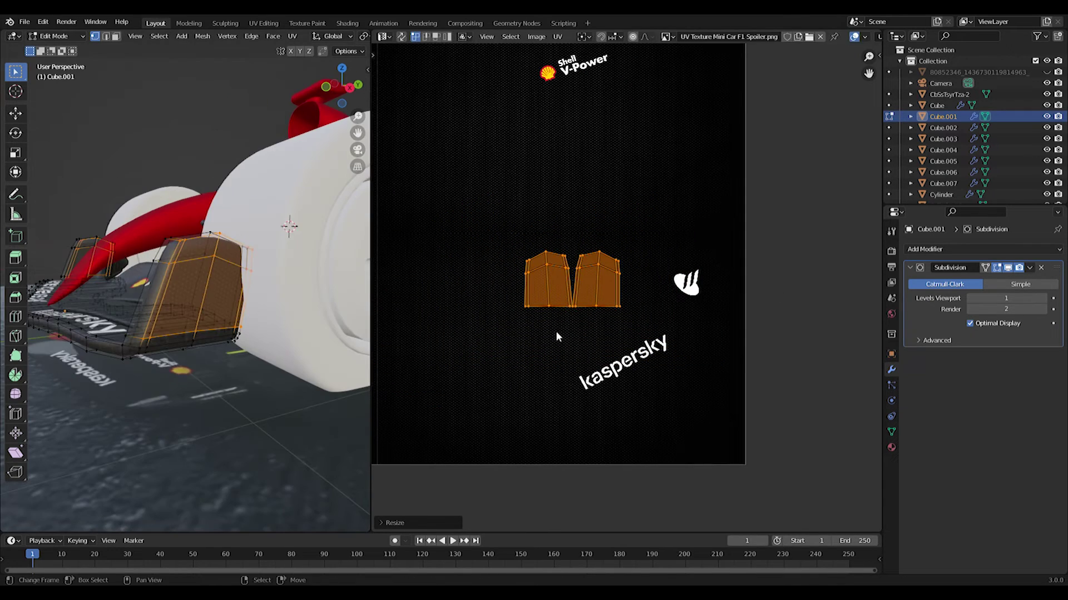
Step: Move the end-plate UV islands so one covers the flame logo above the readable kaspersky lettering, and scale them
{"action": "key", "text": "g"}
{"action": "left_click", "coordinate": [655, 340]}
{"action": "key", "text": "s"}
{"action": "left_click", "coordinate": [661, 328]}
{"action": "scroll", "coordinate": [672, 303], "scroll_direction": "up", "scroll_amount": 3}
{"action": "middle_click_drag", "start_coordinate": [673, 301], "coordinate": [580, 354]}
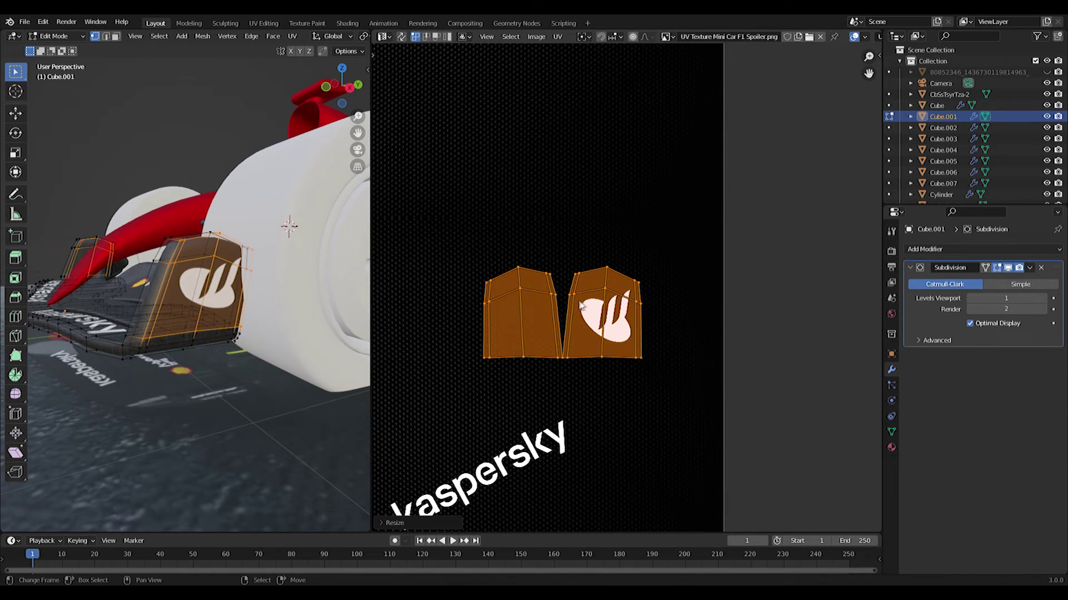
Step: Try moving and scaling only the end-plate UV island that covers the flame logo
{"action": "key", "text": "alt+a"}
{"action": "key", "text": "l"}
{"action": "key", "text": "g"}
{"action": "left_click", "coordinate": [643, 311]}
{"action": "key", "text": "s"}
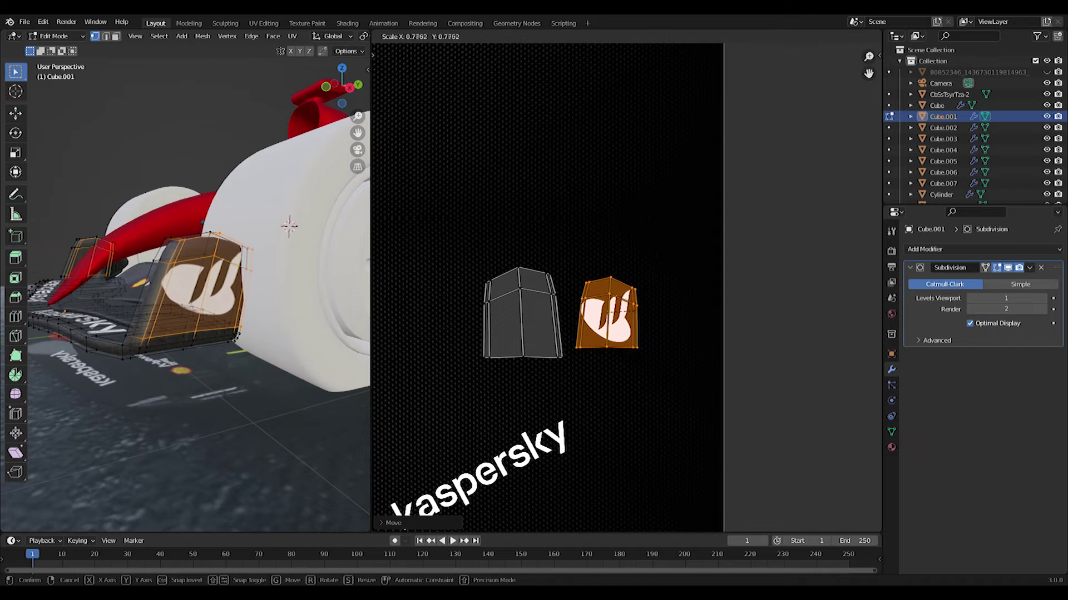
{"action": "left_click", "coordinate": [684, 315]}
Step: Scale up both end-plate UV islands and move the one without the logo farther away
{"action": "key", "text": "a"}
{"action": "scroll", "coordinate": [723, 316], "scroll_direction": "up", "scroll_amount": 3}
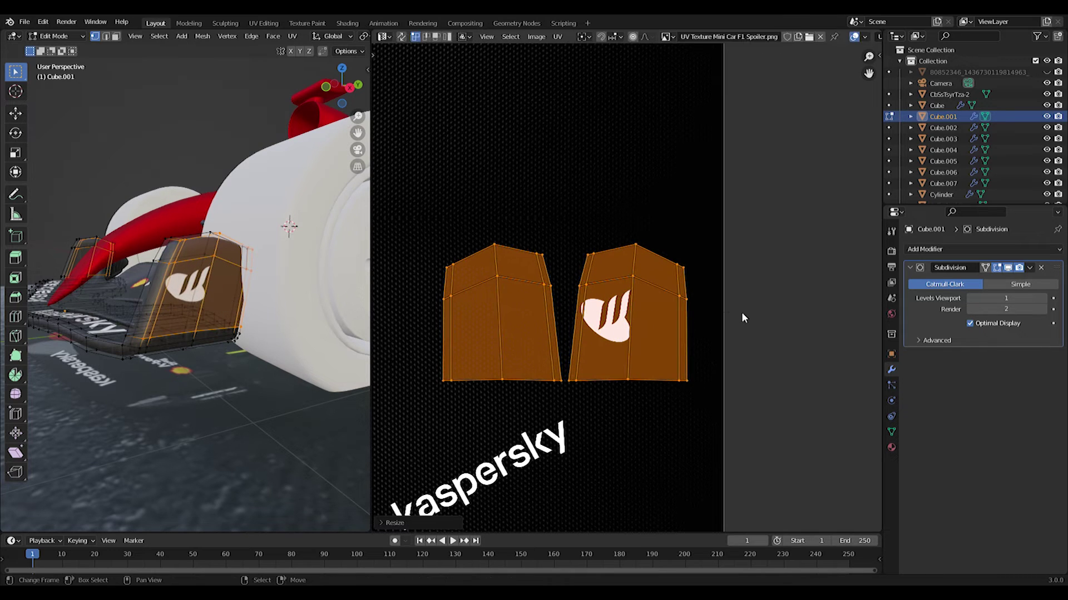
{"action": "key", "text": "a"}
{"action": "key", "text": "a"}
{"action": "key", "text": "l"}
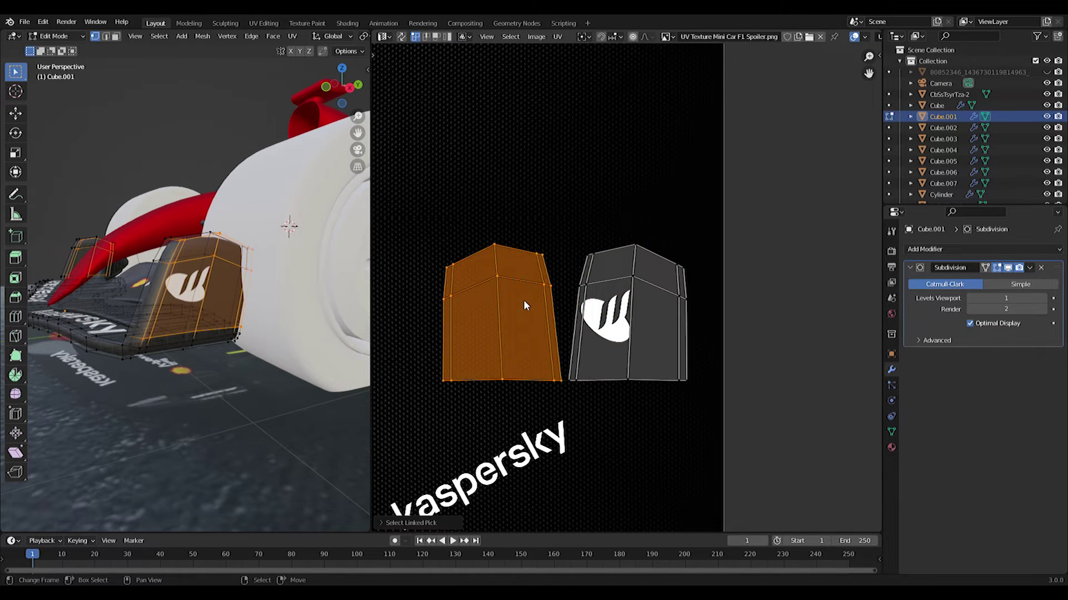
{"action": "key", "text": "g"}
{"action": "left_click", "coordinate": [462, 296]}
Step: Move and rotate the logo-covering end-plate UV island so the flame logo sits centred and upright on the end plate
{"action": "key", "text": "alt+a"}
{"action": "key", "text": "l"}
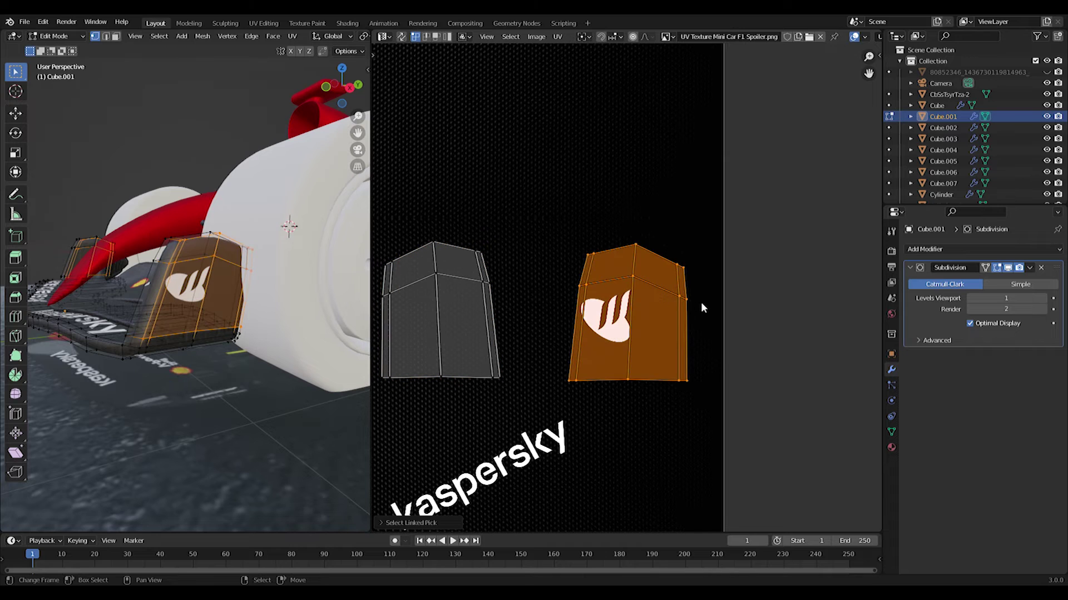
{"action": "key", "text": "g"}
{"action": "left_click", "coordinate": [673, 308]}
{"action": "key", "text": "r"}
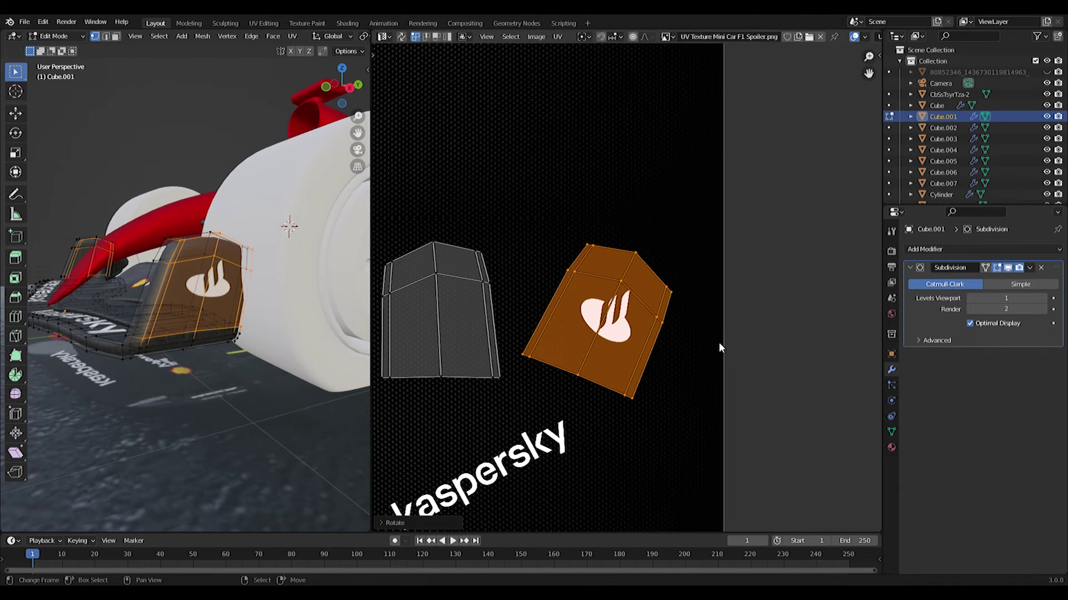
{"action": "left_click", "coordinate": [729, 334]}
Step: Select the other end plate's UV island and move it along X to the flame logo on the texture's opposite side
{"action": "key", "text": "l"}
{"action": "key", "text": "alt+a"}
{"action": "key", "text": "l"}
{"action": "scroll", "coordinate": [447, 318], "scroll_direction": "down", "scroll_amount": 6}
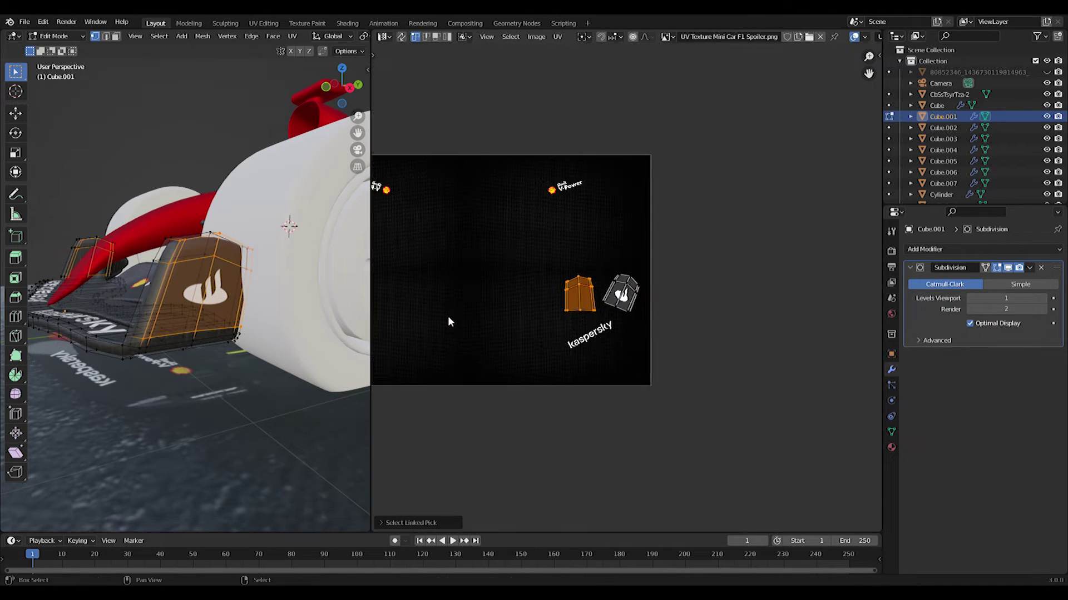
{"action": "middle_click_drag", "start_coordinate": [447, 317], "coordinate": [613, 327]}
{"action": "key", "text": "g"}
{"action": "key", "text": "x"}
{"action": "left_click", "coordinate": [863, 331]}
Step: Rotate the second end plate's UV island to align the mirrored flame logo, and leave Edit Mode
{"action": "middle_click_drag", "start_coordinate": [139, 318], "coordinate": [334, 321]}
{"action": "scroll", "coordinate": [452, 321], "scroll_direction": "up", "scroll_amount": 2}
{"action": "middle_click_drag", "start_coordinate": [451, 323], "coordinate": [491, 297]}
{"action": "key", "text": "r"}
{"action": "scroll", "coordinate": [546, 299], "scroll_direction": "down", "scroll_amount": 3}
{"action": "scroll", "coordinate": [491, 297], "scroll_direction": "up", "scroll_amount": 1}
{"action": "key", "text": "Tab"}
Step: Select the rear wing and give it a new material named Carbon
{"action": "scroll", "coordinate": [281, 299], "scroll_direction": "down", "scroll_amount": 8}
{"action": "middle_click_drag", "start_coordinate": [281, 299], "coordinate": [312, 274]}
{"action": "scroll", "coordinate": [194, 313], "scroll_direction": "up", "scroll_amount": 5}
{"action": "left_click", "coordinate": [312, 272]}
{"action": "scroll", "coordinate": [313, 272], "scroll_direction": "up", "scroll_amount": 2}
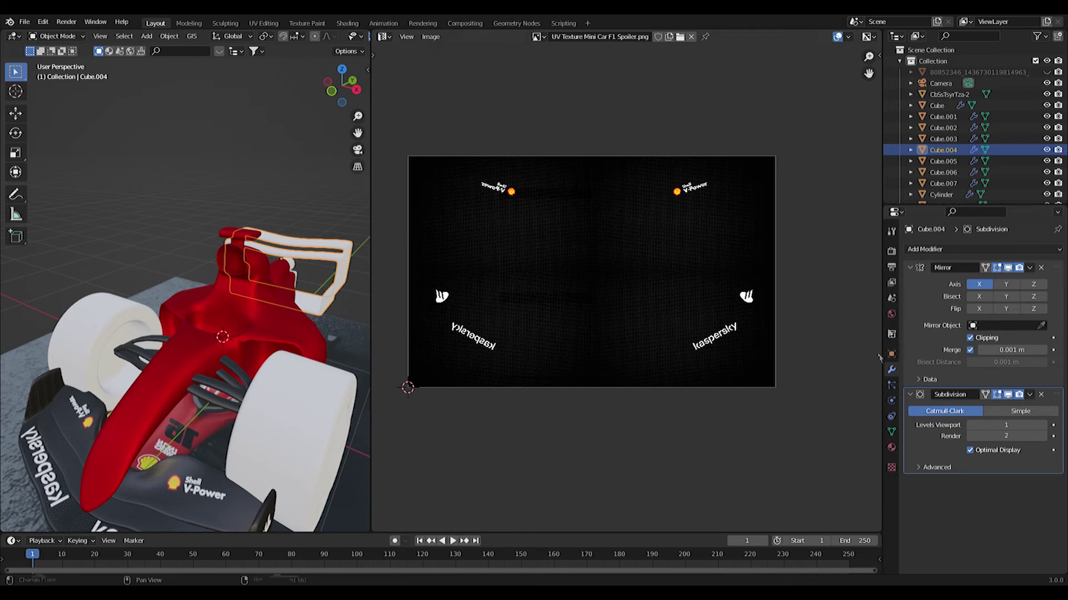
{"action": "left_click", "coordinate": [891, 447]}
{"action": "left_click", "coordinate": [950, 298]}
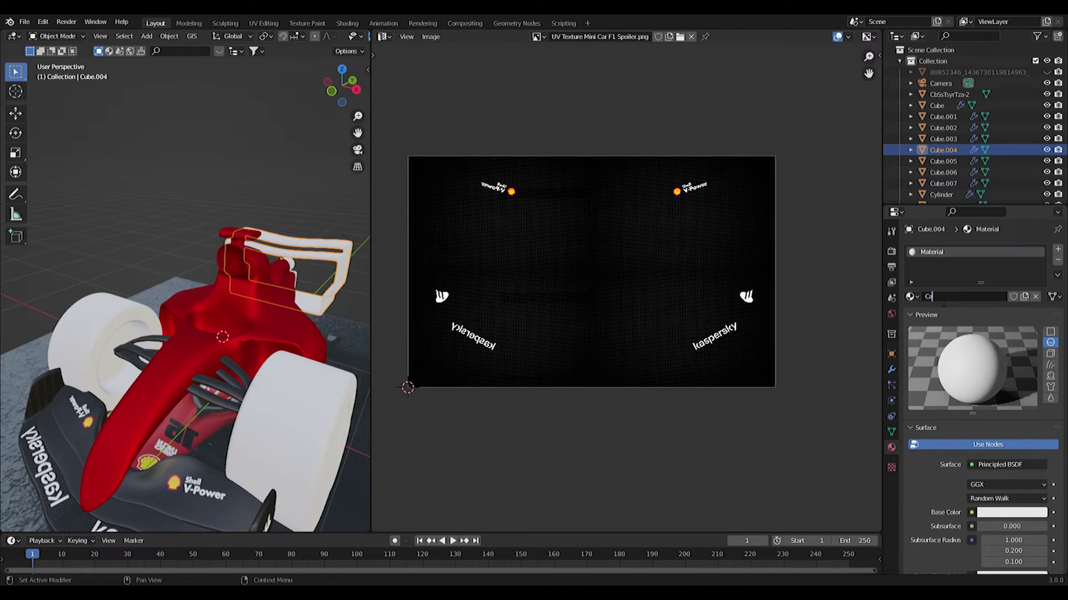
{"action": "key", "text": "Return"}
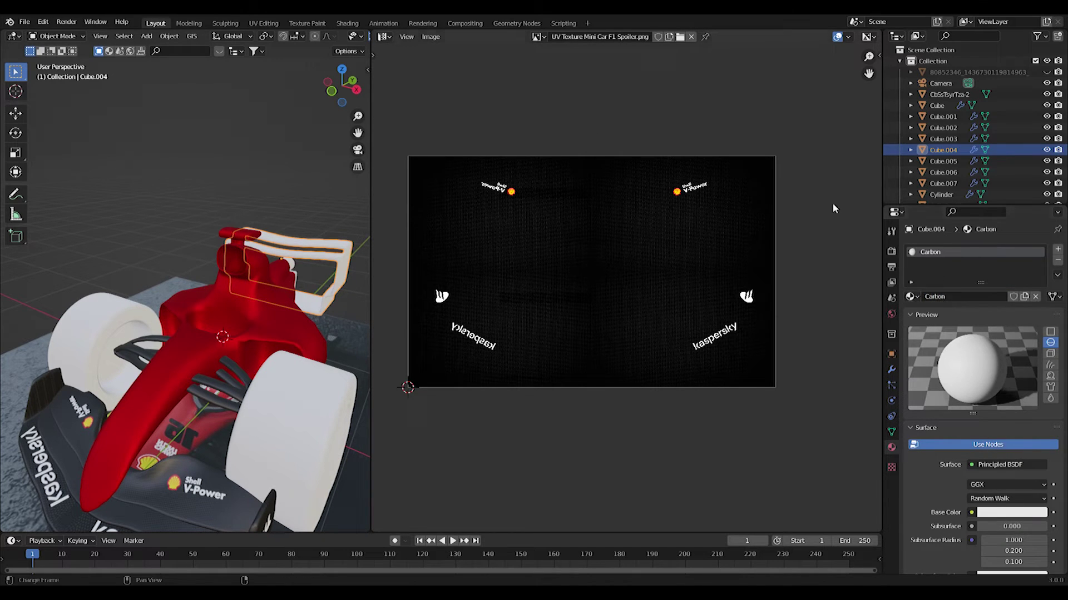
Step: In the Shader Editor, add a mapped Image Texture to the Carbon material's base color and load the High-resolution-dark-carbon-fiber-texture image
{"action": "left_click", "coordinate": [388, 37]}
{"action": "left_click", "coordinate": [415, 159]}
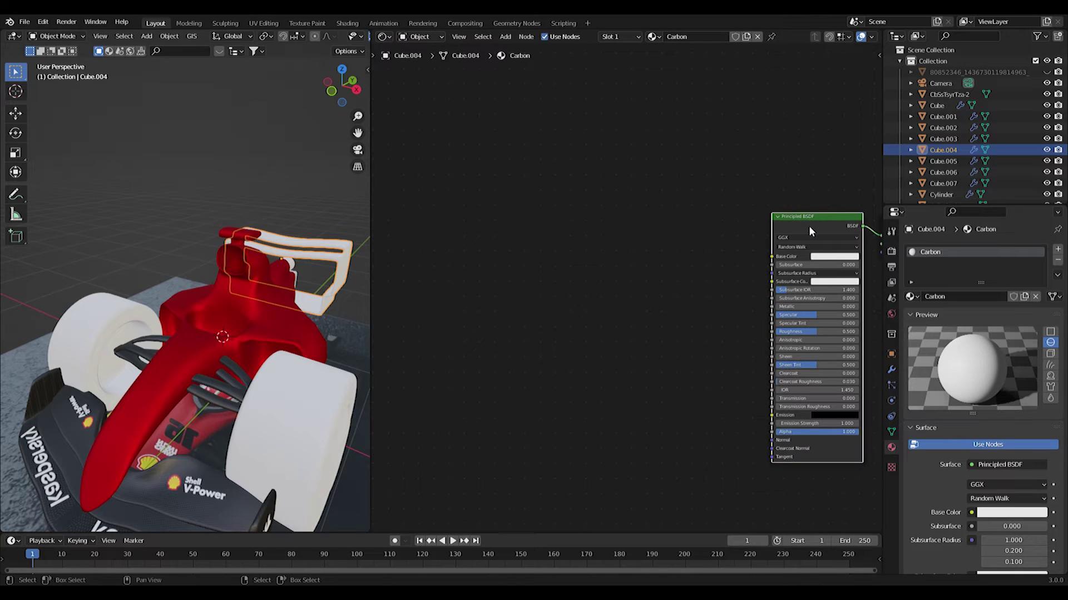
{"action": "key", "text": "ctrl+t"}
{"action": "left_click_drag", "start_coordinate": [734, 305], "coordinate": [619, 254]}
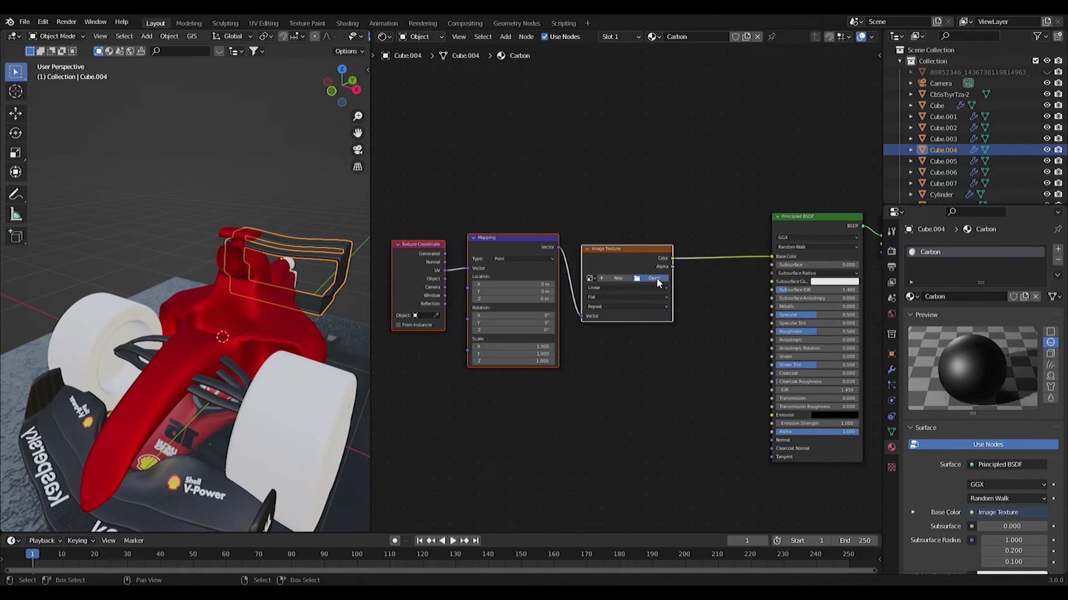
{"action": "left_click", "coordinate": [657, 280]}
{"action": "left_click", "coordinate": [712, 463]}
{"action": "scroll", "coordinate": [248, 310], "scroll_direction": "down", "scroll_amount": 2}
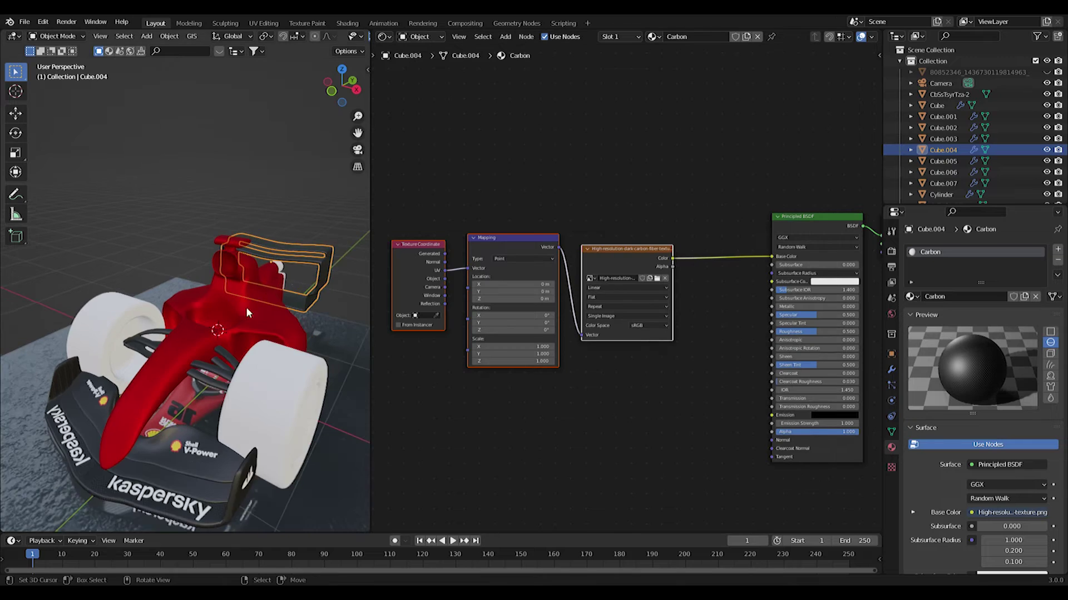
Step: Inspect the carbon texture on the rear wing and apply the wing's Mirror modifier
{"action": "middle_click_drag", "start_coordinate": [247, 310], "coordinate": [200, 338], "text": "shift"}
{"action": "scroll", "coordinate": [199, 338], "scroll_direction": "up", "scroll_amount": 4}
{"action": "middle_click_drag", "start_coordinate": [315, 278], "coordinate": [260, 357], "text": "shift"}
{"action": "scroll", "coordinate": [260, 303], "scroll_direction": "up", "scroll_amount": 1}
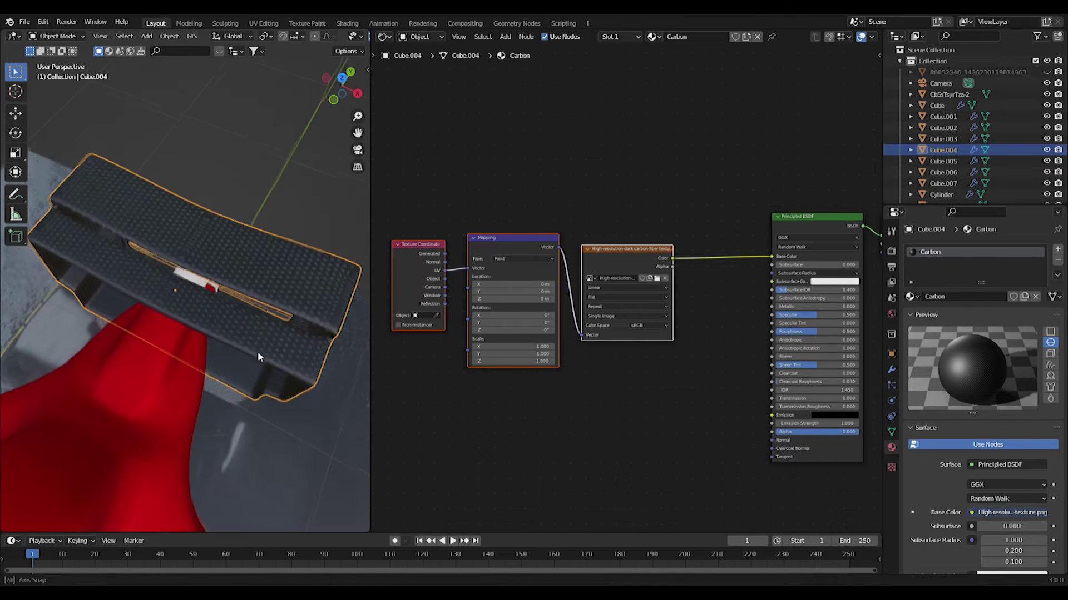
{"action": "middle_click_drag", "start_coordinate": [240, 239], "coordinate": [214, 362], "text": "shift"}
{"action": "key", "text": "Tab"}
{"action": "key", "text": "Tab"}
{"action": "left_click", "coordinate": [892, 370]}
{"action": "key", "text": "ctrl+a"}
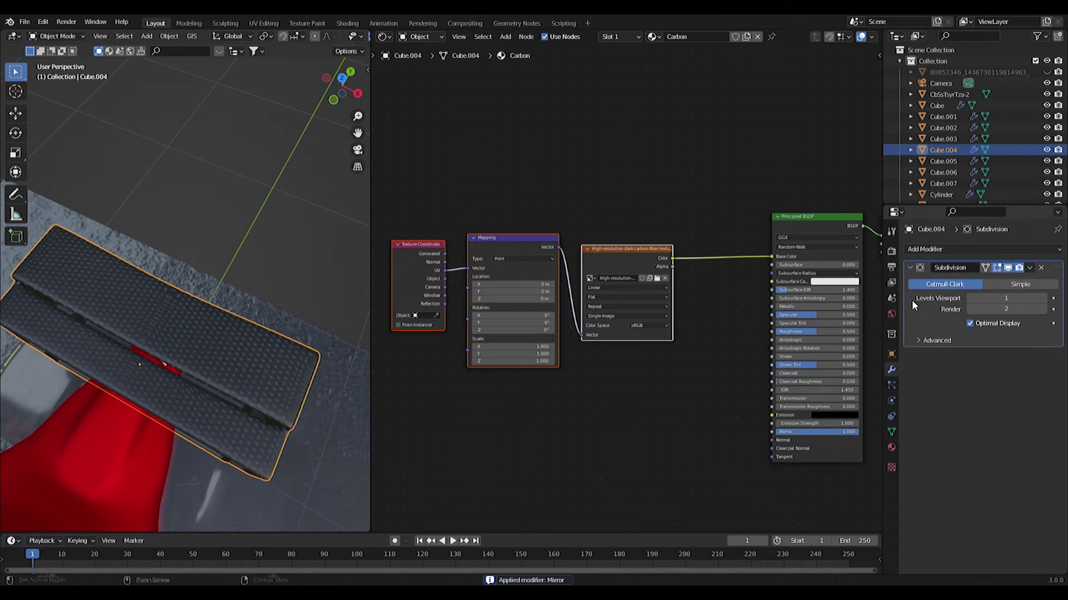
Step: Unwrap the entire rear wing mesh
{"action": "key", "text": "Tab"}
{"action": "key", "text": "u"}
{"action": "left_click", "coordinate": [192, 330]}
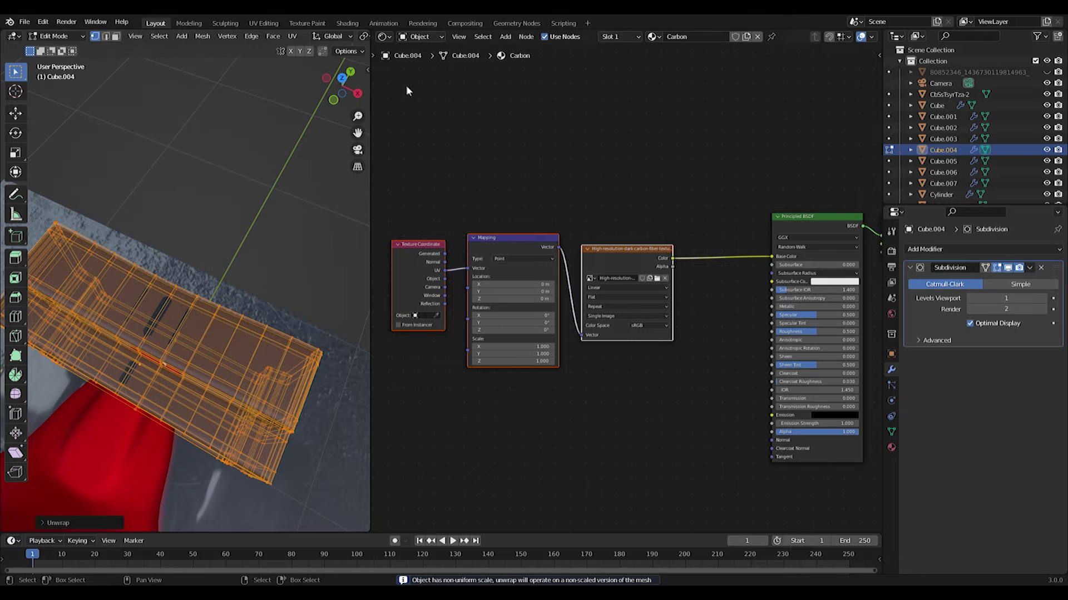
Step: Display the rear wing's UVs over the carbon texture in the UV Editor and scale the whole layout
{"action": "left_click", "coordinate": [382, 36]}
{"action": "left_click", "coordinate": [426, 158]}
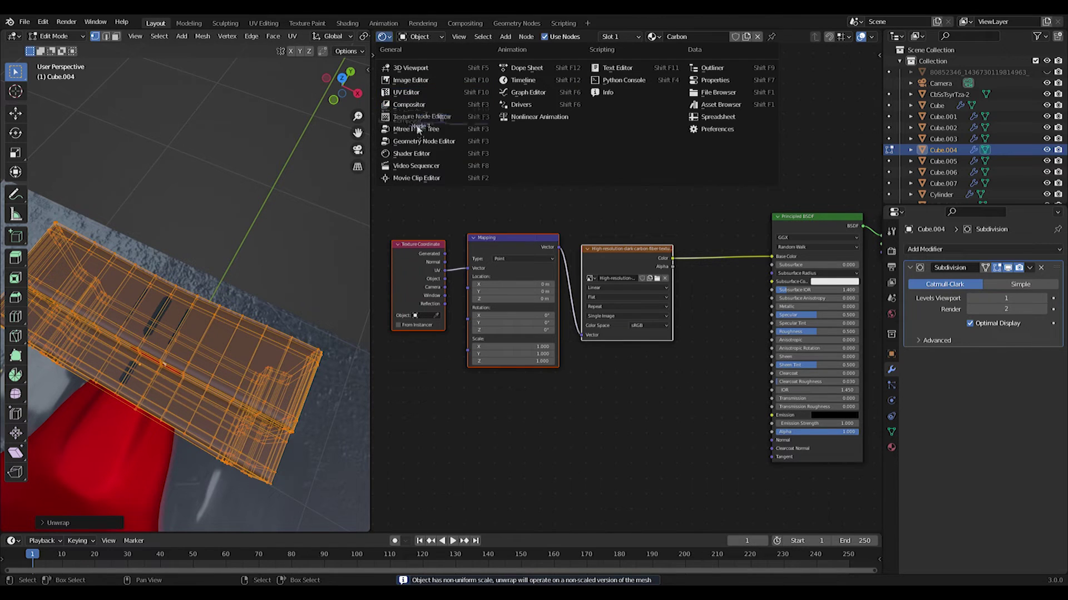
{"action": "left_click", "coordinate": [409, 93]}
{"action": "scroll", "coordinate": [621, 288], "scroll_direction": "up", "scroll_amount": 8}
{"action": "middle_click_drag", "start_coordinate": [456, 281], "coordinate": [821, 338]}
{"action": "key", "text": "ctrl+z"}
{"action": "scroll", "coordinate": [244, 308], "scroll_direction": "up", "scroll_amount": 4}
{"action": "key", "text": "a"}
{"action": "key", "text": "s"}
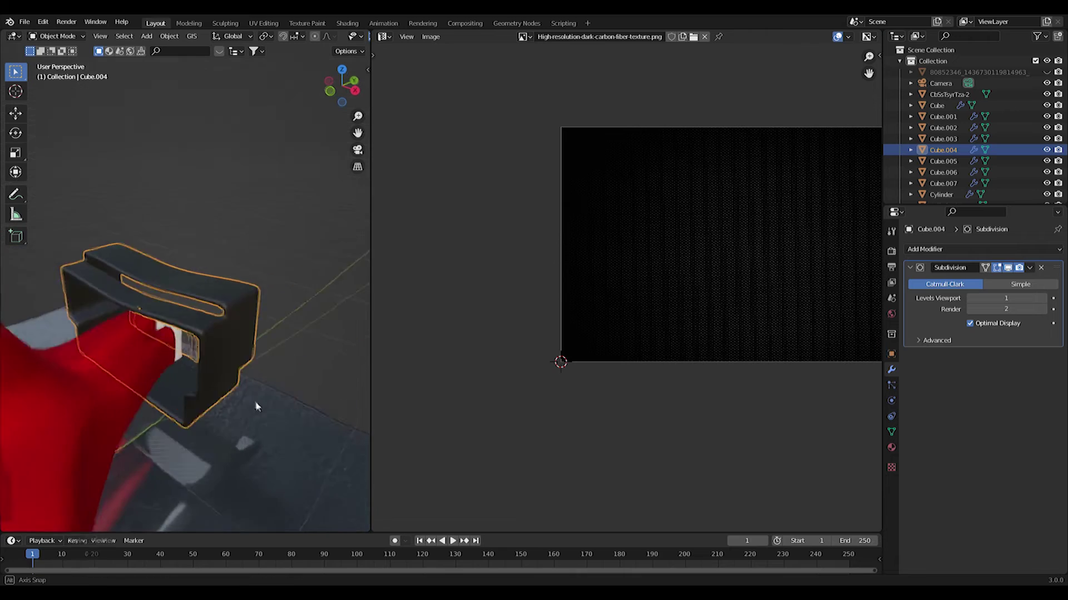
Step: Remap the rear wing with Cube Projection and widen the resulting UV layout along X
{"action": "middle_click_drag", "start_coordinate": [256, 407], "coordinate": [124, 369]}
{"action": "scroll", "coordinate": [179, 338], "scroll_direction": "up", "scroll_amount": 2}
{"action": "key", "text": "Tab"}
{"action": "key", "text": "u"}
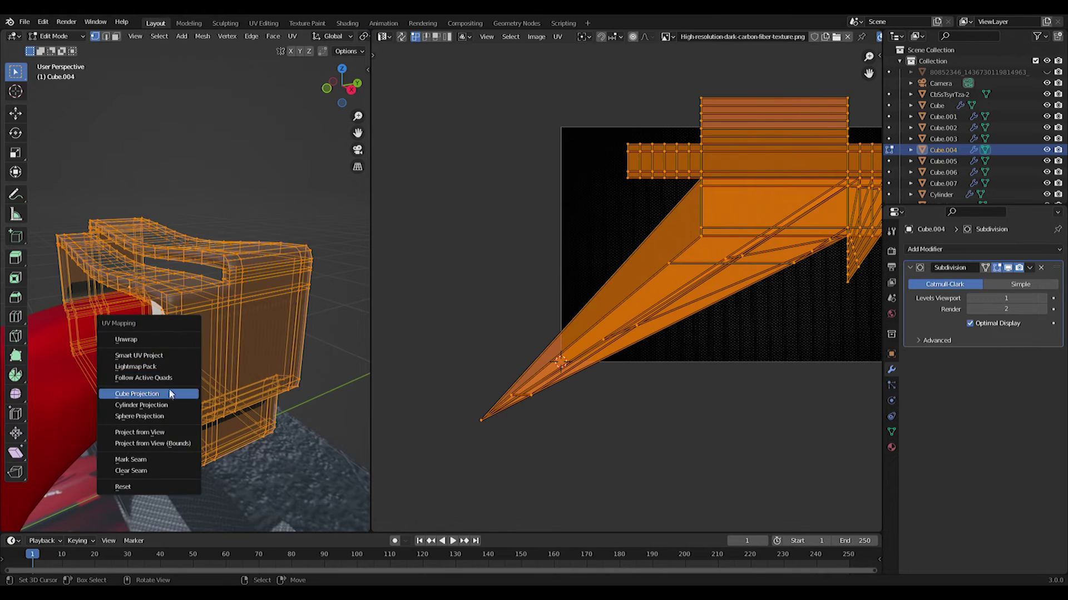
{"action": "left_click", "coordinate": [169, 392]}
{"action": "key", "text": "s"}
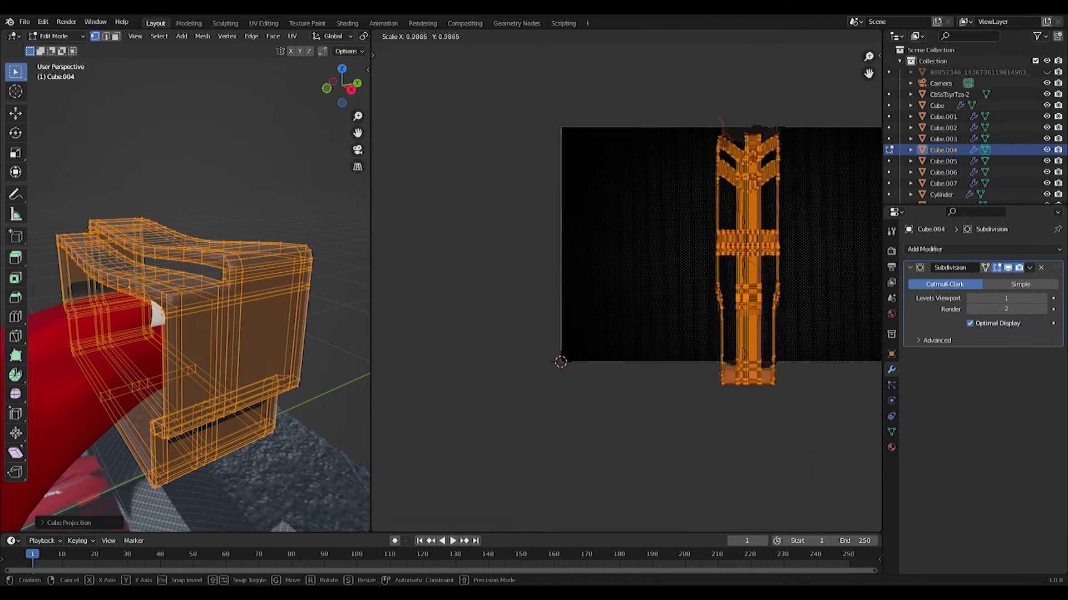
{"action": "key", "text": "x"}
{"action": "left_click", "coordinate": [789, 376]}
Step: Shrink the rear wing's UV layout slightly, check the wing's surface, and stretch the layout along Y
{"action": "key", "text": "s"}
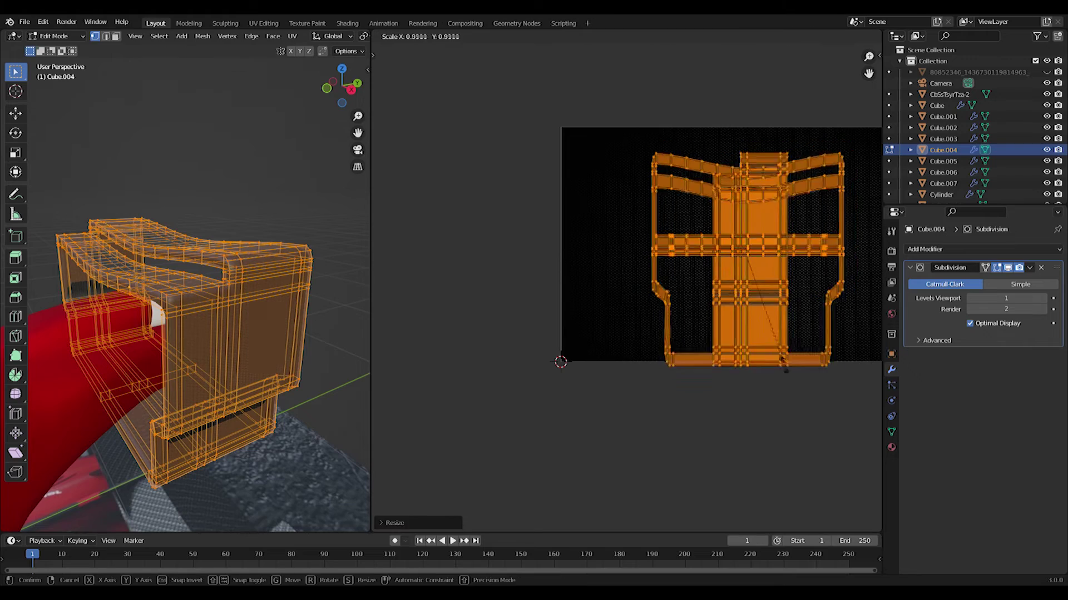
{"action": "left_click", "coordinate": [769, 370]}
{"action": "key", "text": "Tab"}
{"action": "middle_click_drag", "start_coordinate": [254, 347], "coordinate": [285, 352]}
{"action": "scroll", "coordinate": [286, 352], "scroll_direction": "up", "scroll_amount": 3}
{"action": "key", "text": "Tab"}
{"action": "key", "text": "s"}
{"action": "key", "text": "y"}
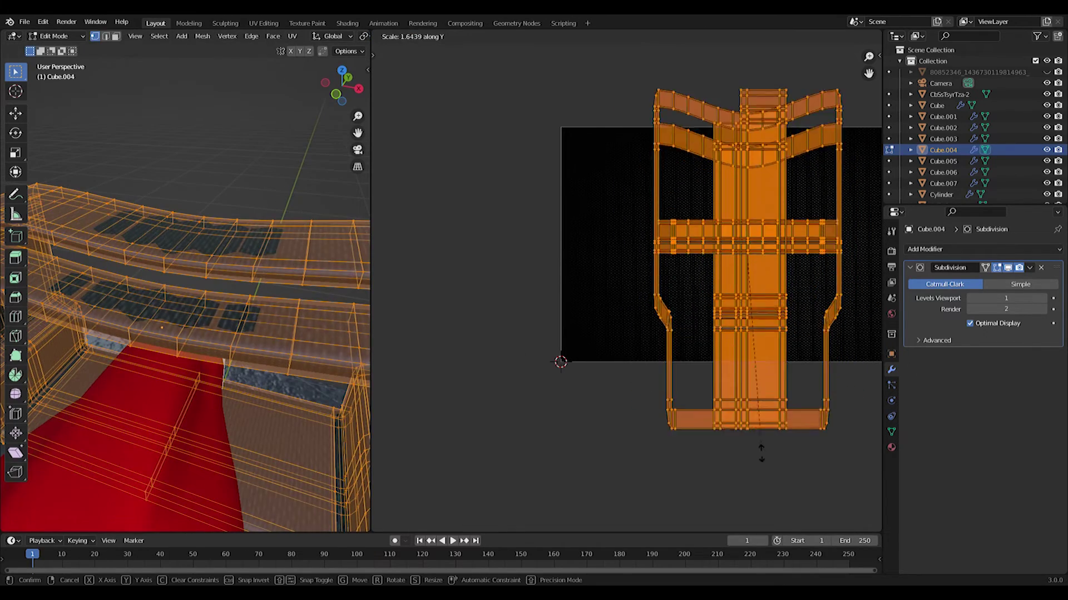
{"action": "left_click", "coordinate": [801, 89]}
Step: Try enlarging the rear wing's UV layout uniformly and narrowing it along X
{"action": "key", "text": "s"}
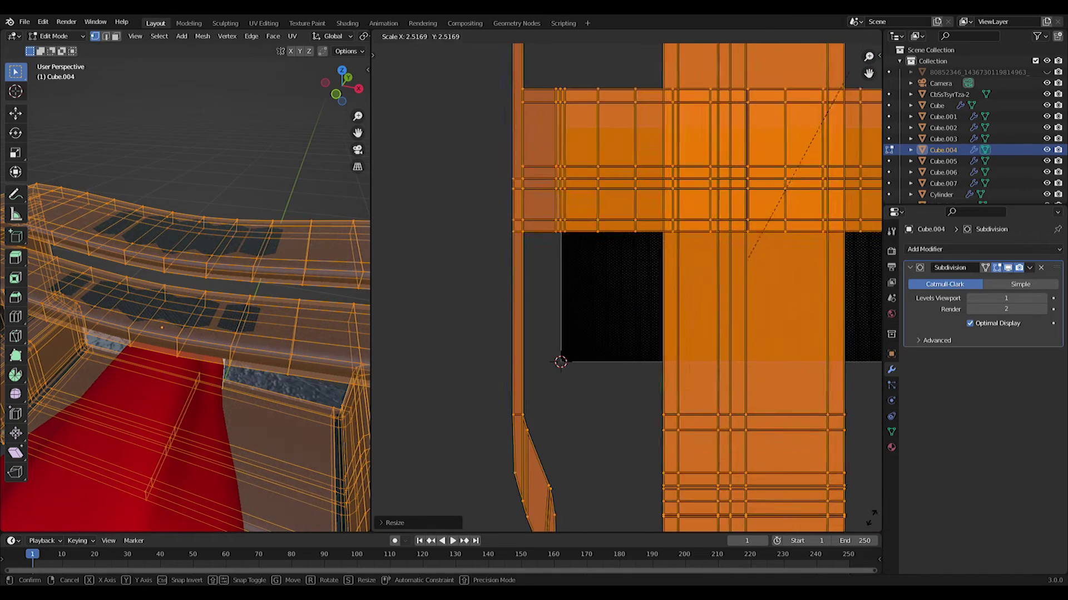
{"action": "left_click", "coordinate": [872, 520]}
{"action": "middle_click_drag", "start_coordinate": [278, 407], "coordinate": [195, 386]}
{"action": "key", "text": "Tab"}
{"action": "key", "text": "Tab"}
{"action": "scroll", "coordinate": [199, 391], "scroll_direction": "up", "scroll_amount": 4}
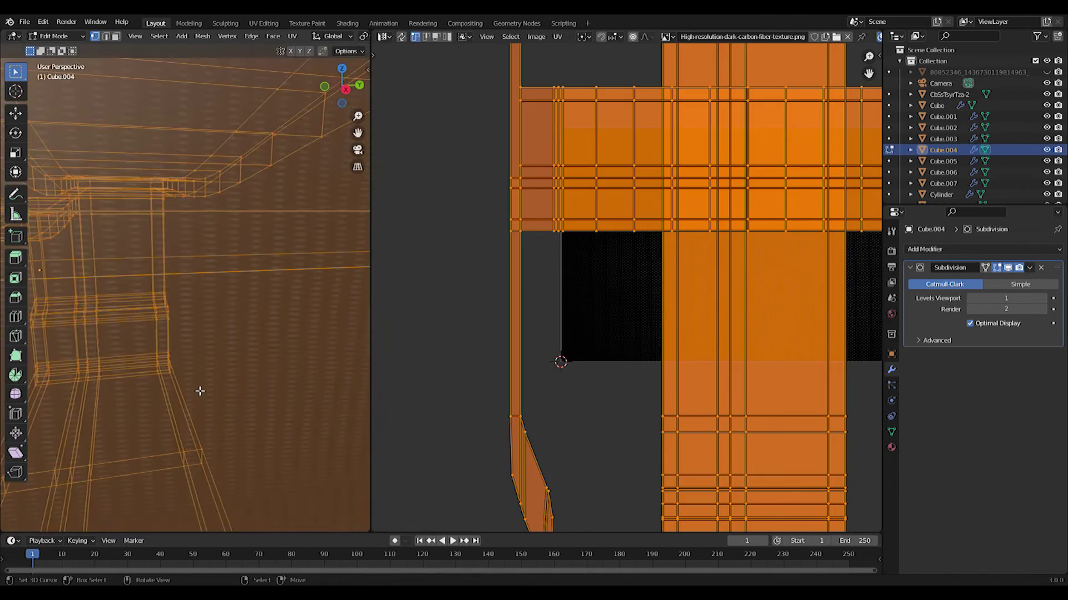
{"action": "scroll", "coordinate": [200, 391], "scroll_direction": "down", "scroll_amount": 3}
{"action": "key", "text": "s"}
{"action": "key", "text": "x"}
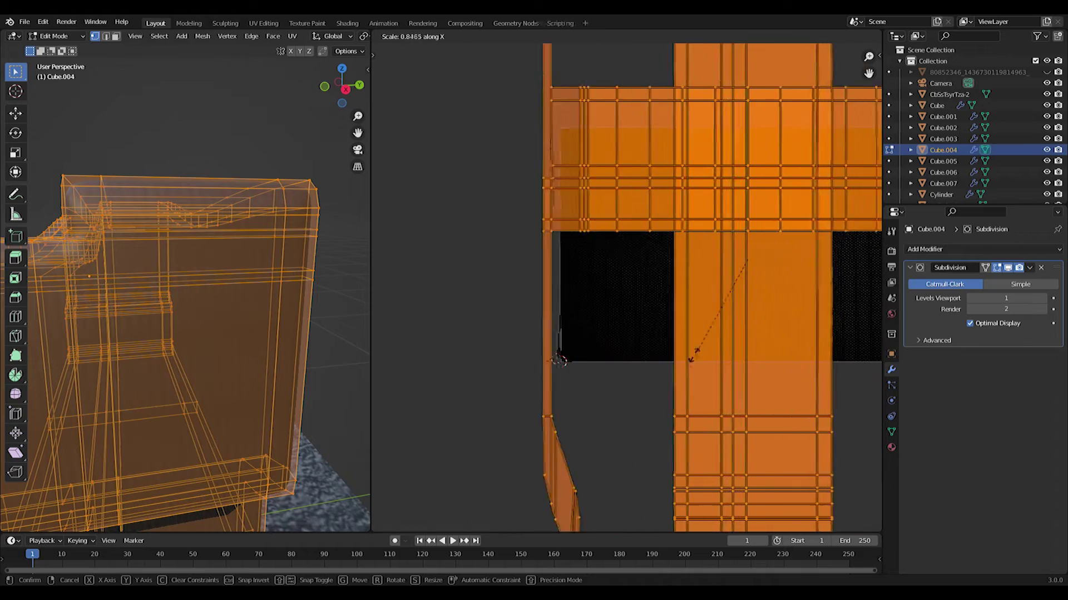
{"action": "left_click", "coordinate": [593, 508]}
{"action": "key", "text": "s"}
{"action": "key", "text": "Escape"}
Step: Rescale the rear wing's whole UV layout and leave Edit Mode
{"action": "middle_click_drag", "start_coordinate": [200, 333], "coordinate": [126, 334]}
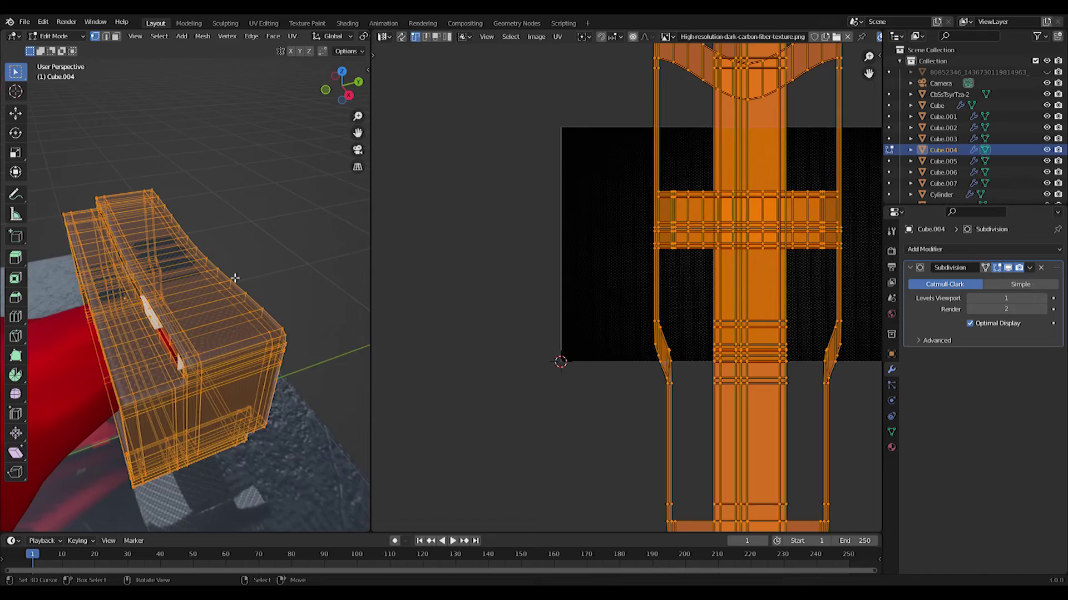
{"action": "key", "text": "s"}
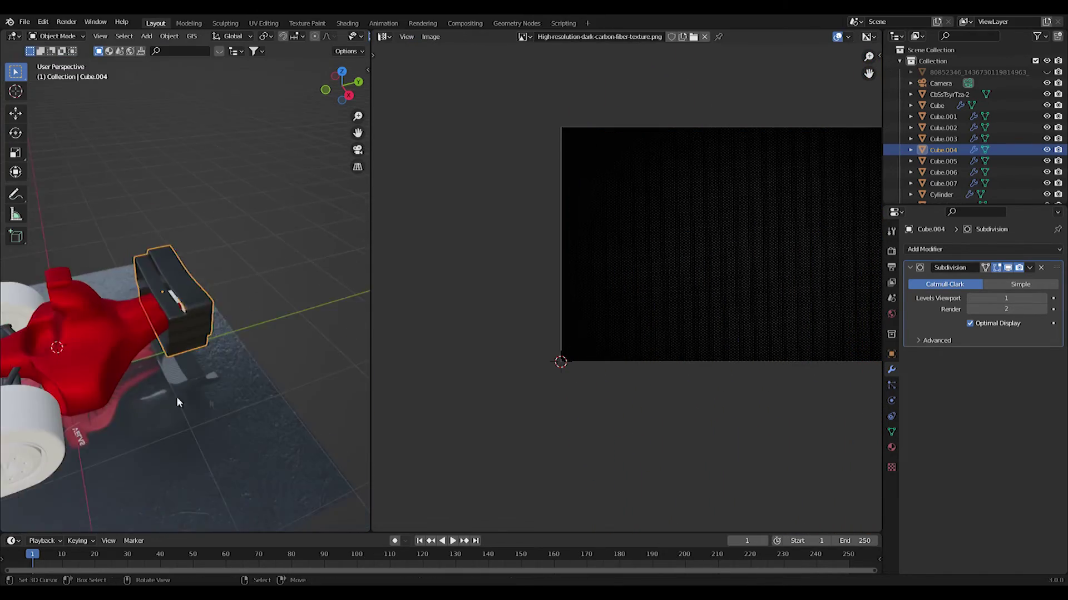
Step: Assign the existing Carbon material to the tail light housing below the exhaust pipe
{"action": "middle_click_drag", "start_coordinate": [176, 396], "coordinate": [186, 293]}
{"action": "scroll", "coordinate": [249, 279], "scroll_direction": "up", "scroll_amount": 6}
{"action": "right_click", "coordinate": [162, 295]}
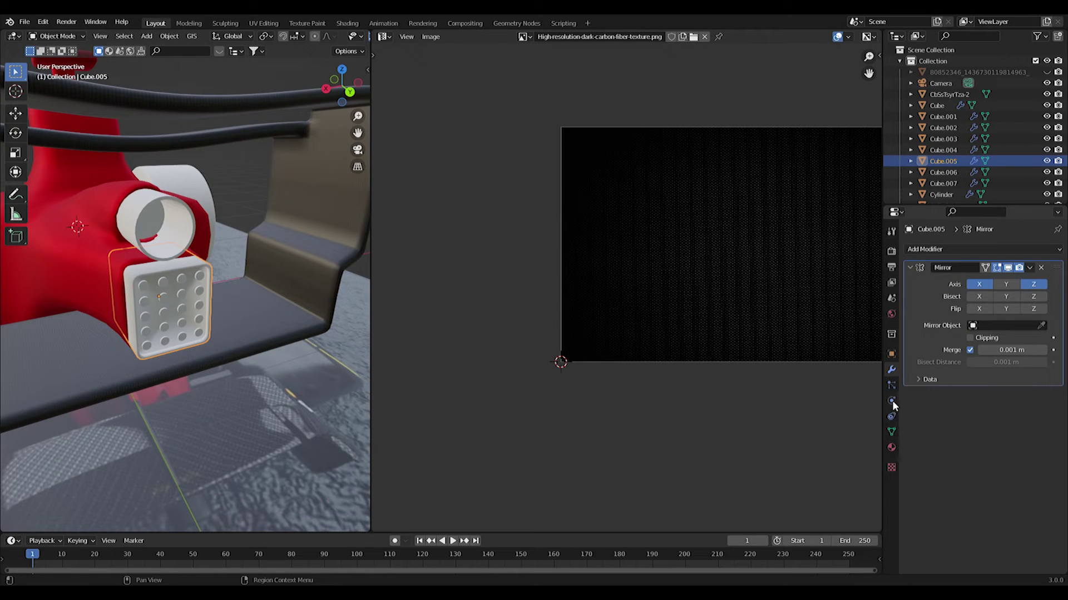
{"action": "left_click", "coordinate": [891, 447]}
{"action": "left_click", "coordinate": [910, 296]}
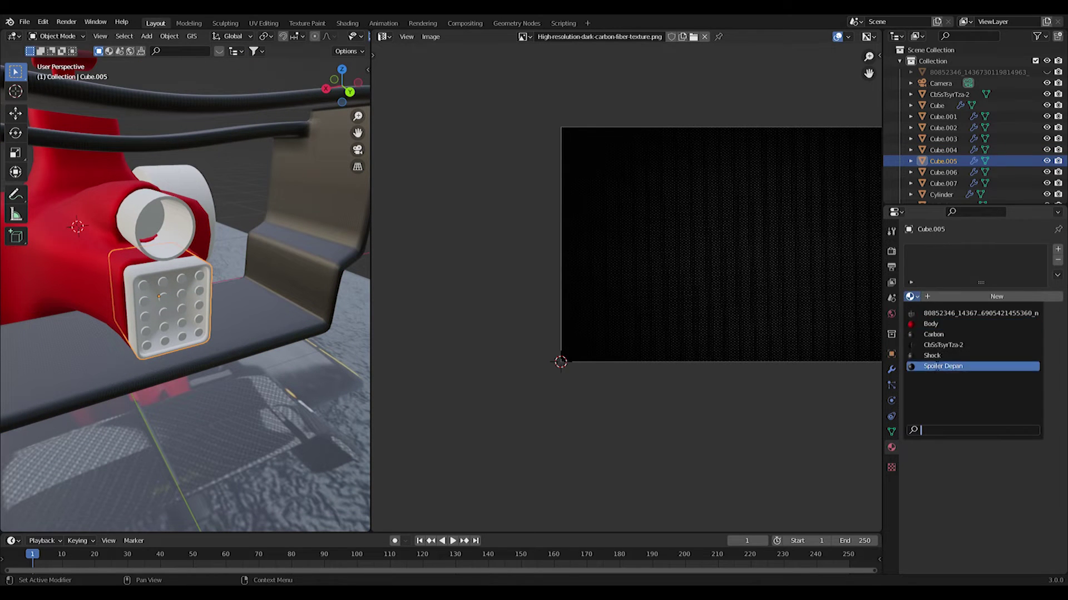
{"action": "left_click", "coordinate": [941, 334]}
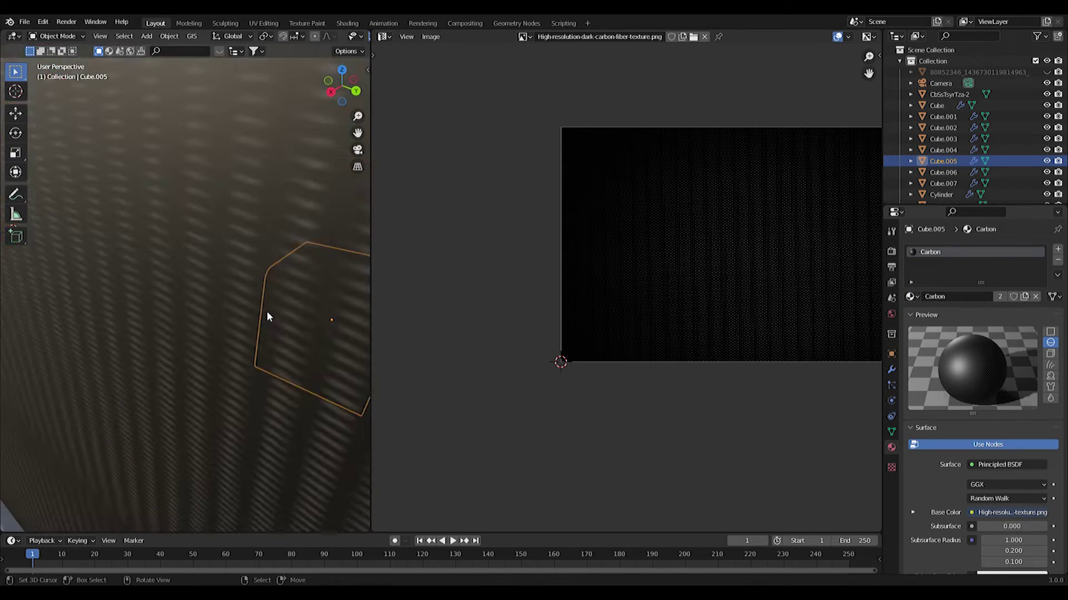
Step: Select the small round lamps in the tail light housing and give them a new material named Tail Light
{"action": "scroll", "coordinate": [267, 315], "scroll_direction": "down", "scroll_amount": 4}
{"action": "middle_click_drag", "start_coordinate": [267, 316], "coordinate": [209, 324], "text": "shift"}
{"action": "scroll", "coordinate": [210, 325], "scroll_direction": "up", "scroll_amount": 4}
{"action": "middle_click_drag", "start_coordinate": [83, 250], "coordinate": [98, 325], "text": "shift"}
{"action": "right_click", "coordinate": [161, 409]}
{"action": "left_click", "coordinate": [955, 298]}
{"action": "left_click", "coordinate": [956, 297]}
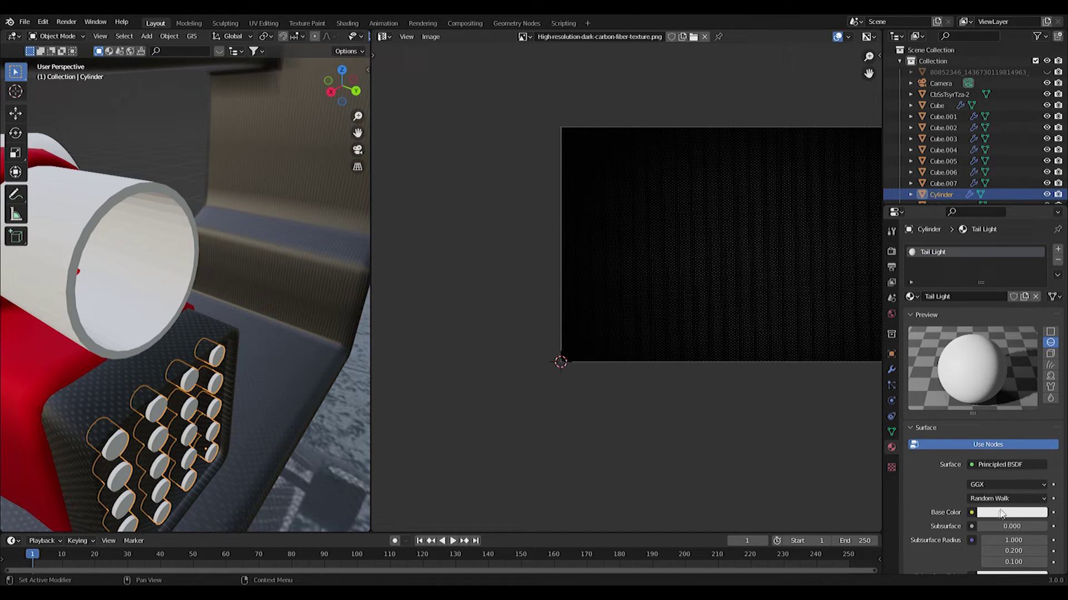
Step: Change the Tail Light material's surface to Emission with a red color and strength 10
{"action": "left_click", "coordinate": [995, 465]}
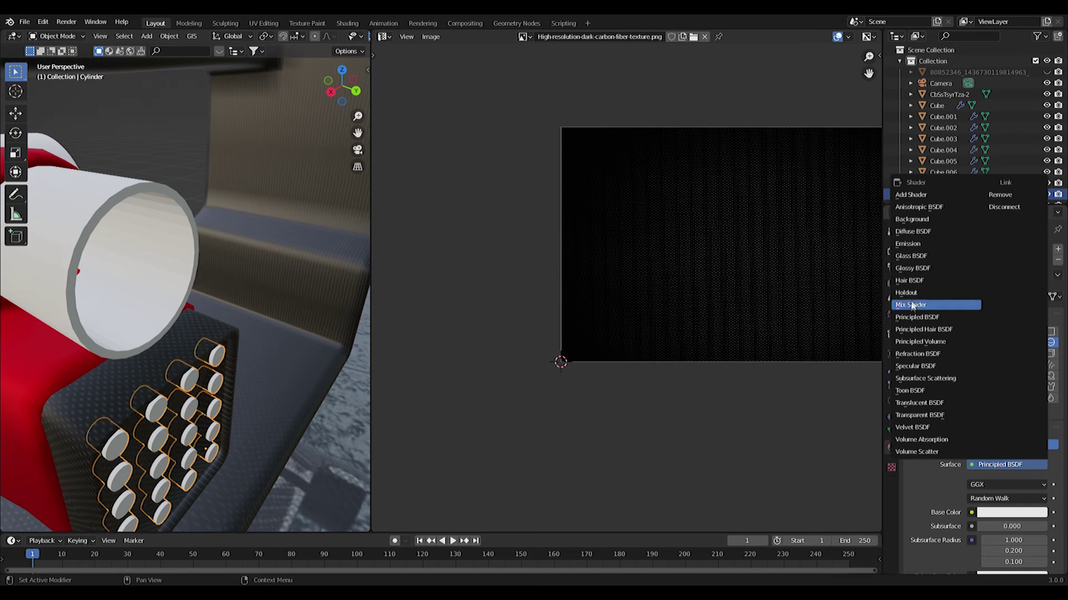
{"action": "left_click", "coordinate": [918, 244]}
{"action": "left_click", "coordinate": [1007, 485]}
{"action": "left_click_drag", "start_coordinate": [995, 396], "coordinate": [988, 408]}
{"action": "key", "text": "Return"}
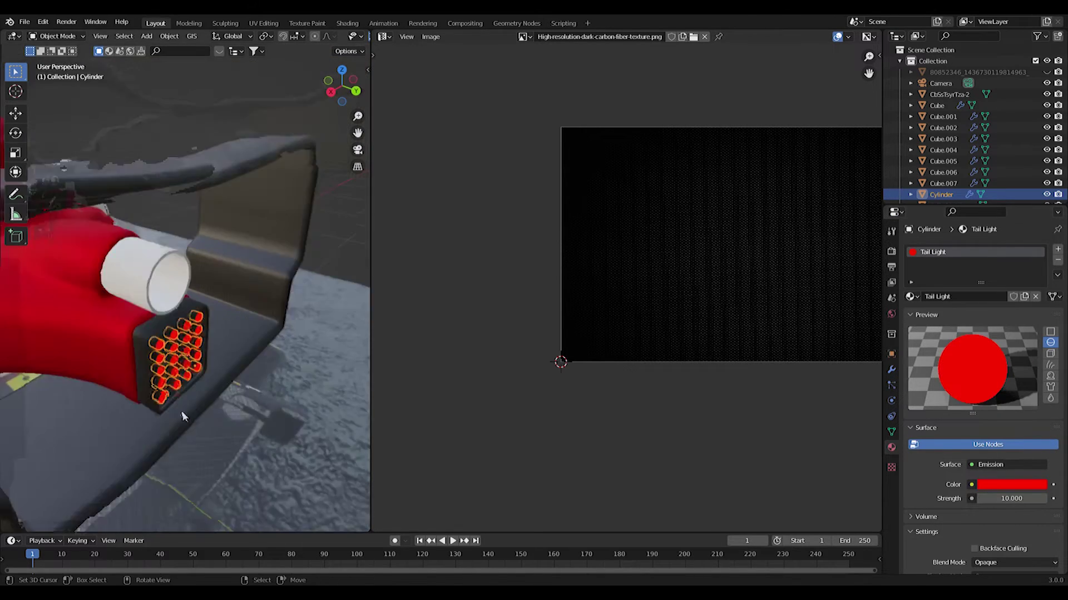
Step: Select the exhaust pipe and give it a new material named Chrome
{"action": "left_click", "coordinate": [181, 280]}
{"action": "left_click", "coordinate": [995, 296]}
{"action": "left_click", "coordinate": [954, 297]}
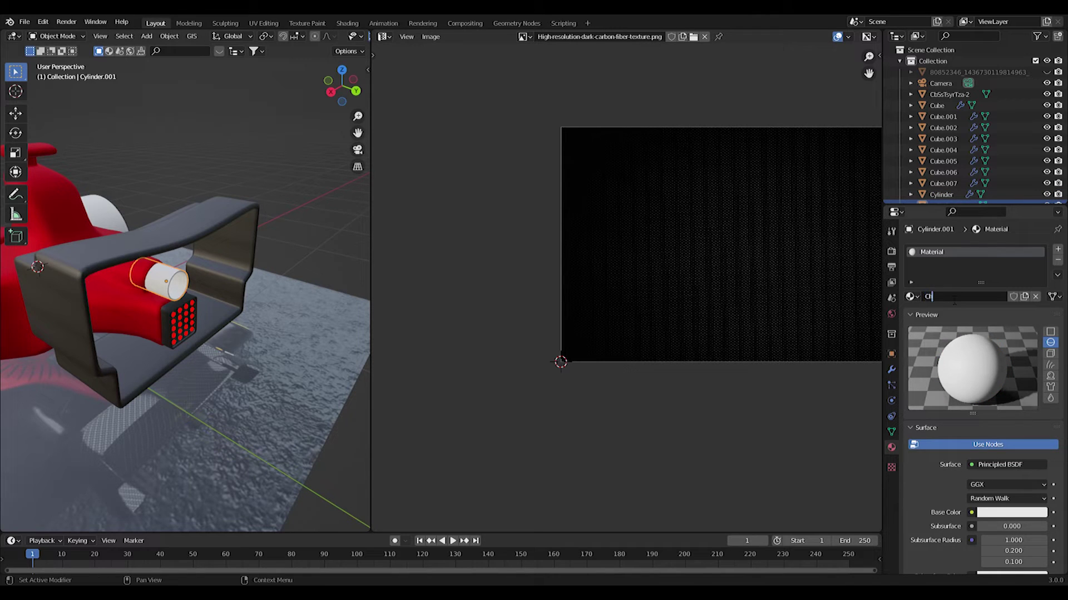
{"action": "left_click", "coordinate": [995, 512]}
Step: Change the Chrome material's surface to Glossy BSDF with a roughness of 0.193
{"action": "left_click", "coordinate": [997, 465]}
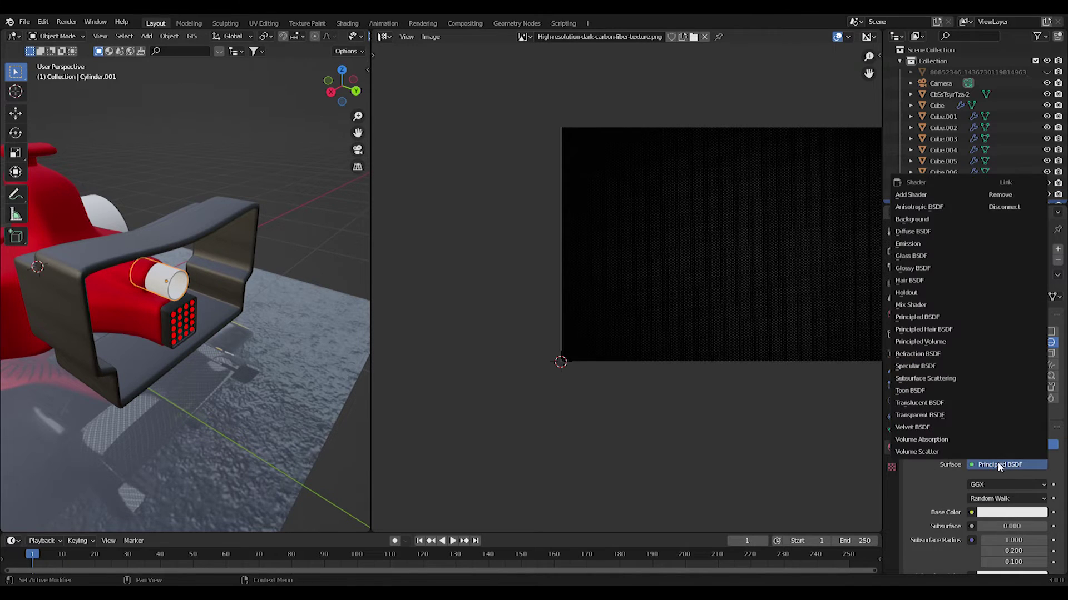
{"action": "left_click", "coordinate": [911, 268]}
{"action": "left_click", "coordinate": [1011, 498]}
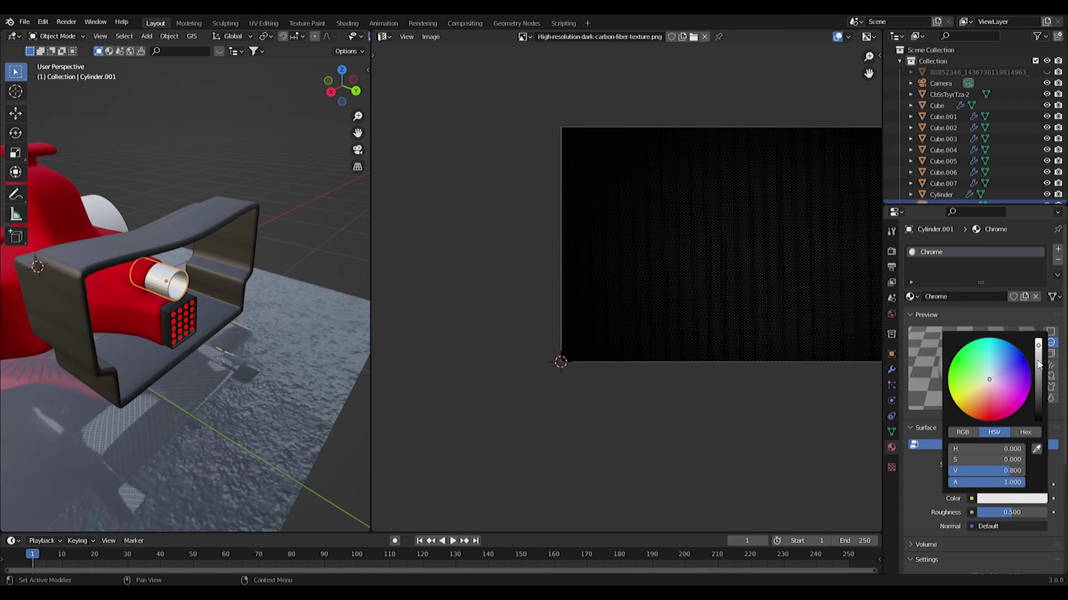
{"action": "left_click_drag", "start_coordinate": [989, 518], "coordinate": [969, 519]}
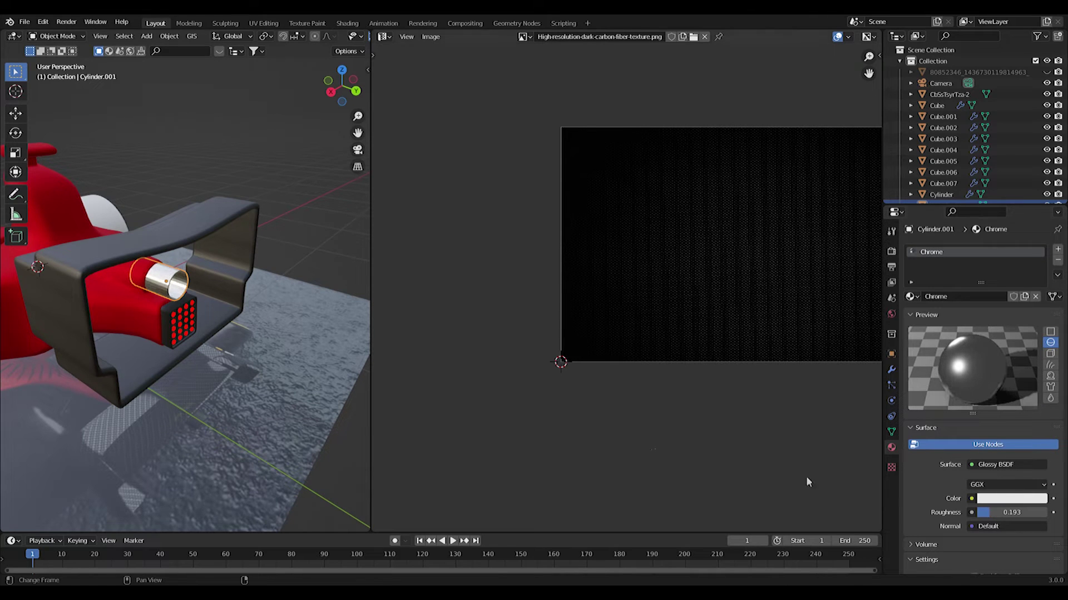
Step: Examine the chrome exhaust pipe and where it meets the red body from several angles
{"action": "scroll", "coordinate": [158, 294], "scroll_direction": "up", "scroll_amount": 5}
{"action": "key", "text": "w"}
{"action": "left_click", "coordinate": [154, 285]}
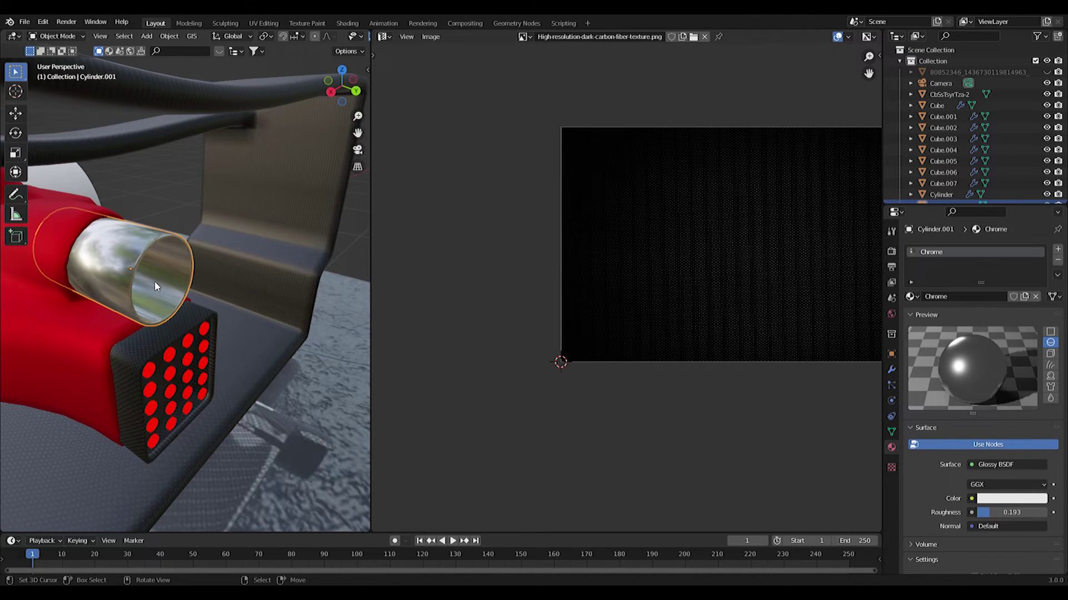
{"action": "key", "text": "Tab"}
{"action": "key", "text": "Tab"}
{"action": "scroll", "coordinate": [156, 286], "scroll_direction": "down", "scroll_amount": 9}
{"action": "middle_click_drag", "start_coordinate": [206, 313], "coordinate": [188, 278]}
{"action": "scroll", "coordinate": [192, 309], "scroll_direction": "up", "scroll_amount": 5}
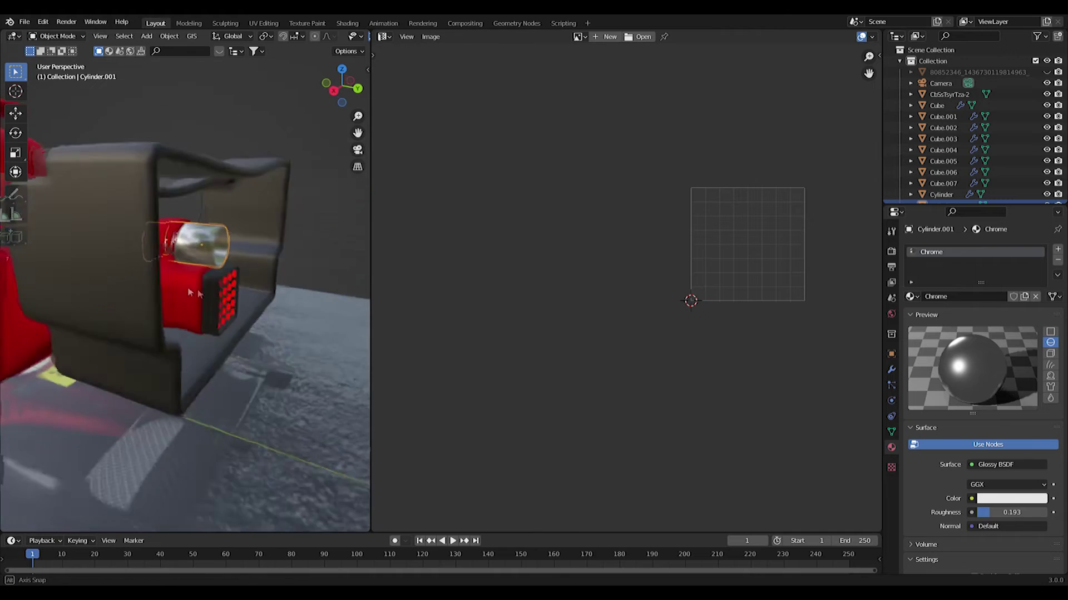
{"action": "scroll", "coordinate": [190, 239], "scroll_direction": "up", "scroll_amount": 4}
{"action": "middle_click_drag", "start_coordinate": [87, 207], "coordinate": [122, 201]}
{"action": "scroll", "coordinate": [122, 208], "scroll_direction": "down", "scroll_amount": 5}
Step: Move the car body's edge loop around the exhaust pipe along Y
{"action": "left_click", "coordinate": [135, 232]}
{"action": "key", "text": "Tab"}
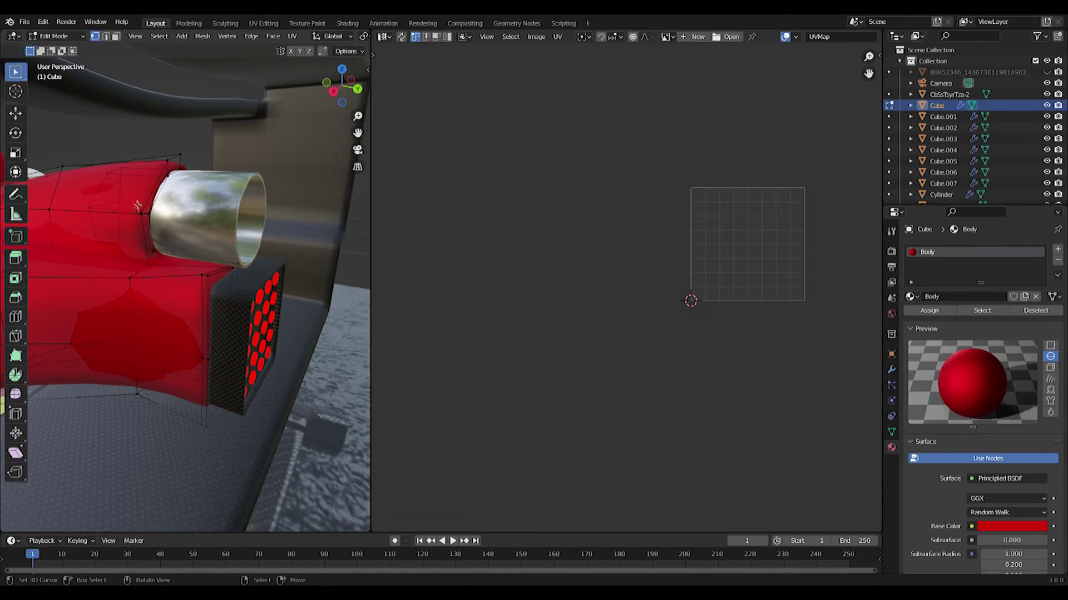
{"action": "scroll", "coordinate": [200, 209], "scroll_direction": "up", "scroll_amount": 5}
{"action": "mouse_move", "coordinate": [200, 209]}
{"action": "middle_mouse_down"}
{"action": "mouse_move", "coordinate": [215, 214]}
{"action": "mouse_move", "coordinate": [197, 209]}
{"action": "middle_mouse_up"}
{"action": "scroll", "coordinate": [197, 209], "scroll_direction": "down", "scroll_amount": 3}
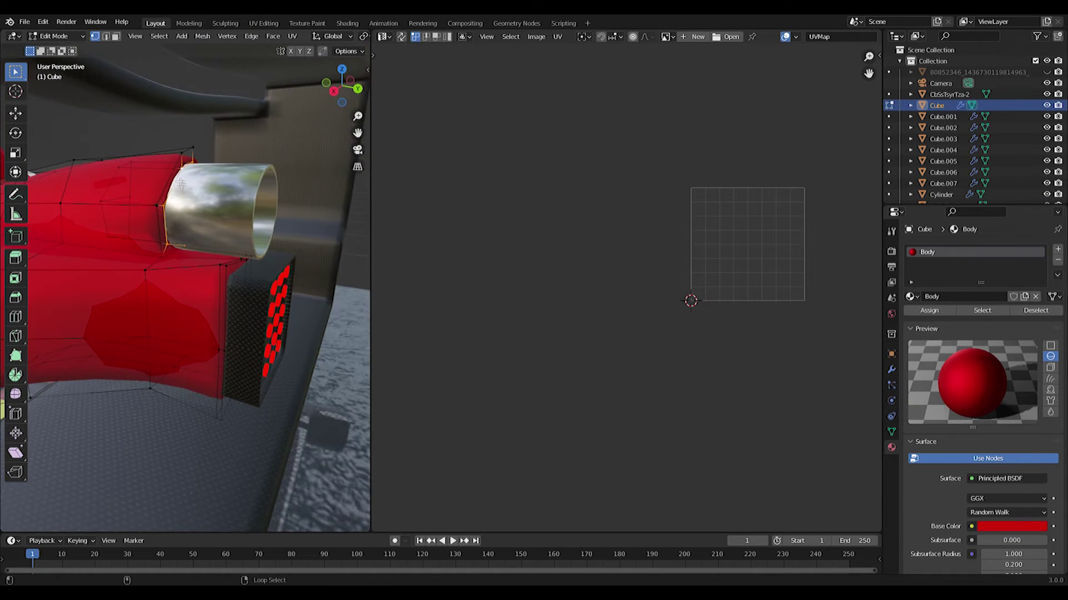
{"action": "key", "text": "g"}
{"action": "key", "text": "y"}
{"action": "left_click", "coordinate": [214, 192]}
{"action": "key", "text": "Tab"}
Step: Select the front tires and give them a new material named Ban
{"action": "scroll", "coordinate": [210, 195], "scroll_direction": "down", "scroll_amount": 6}
{"action": "middle_click_drag", "start_coordinate": [208, 196], "coordinate": [339, 364]}
{"action": "right_click", "coordinate": [155, 354]}
{"action": "double_click", "coordinate": [962, 294]}
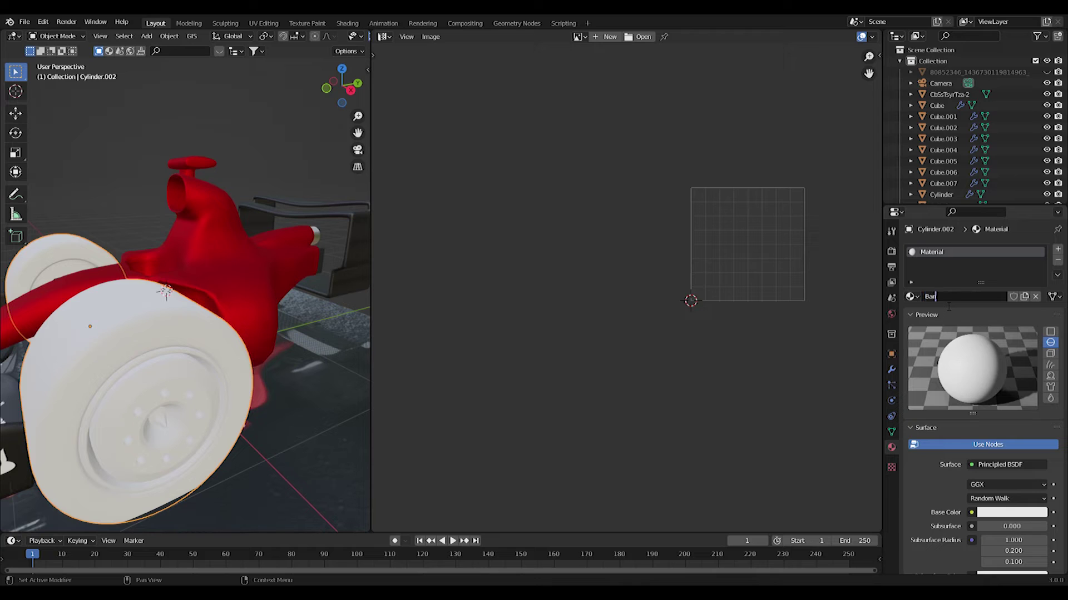
{"action": "key", "text": "Return"}
Step: Set the Ban material's base color to black and its specular to 0.169
{"action": "left_click", "coordinate": [1004, 512]}
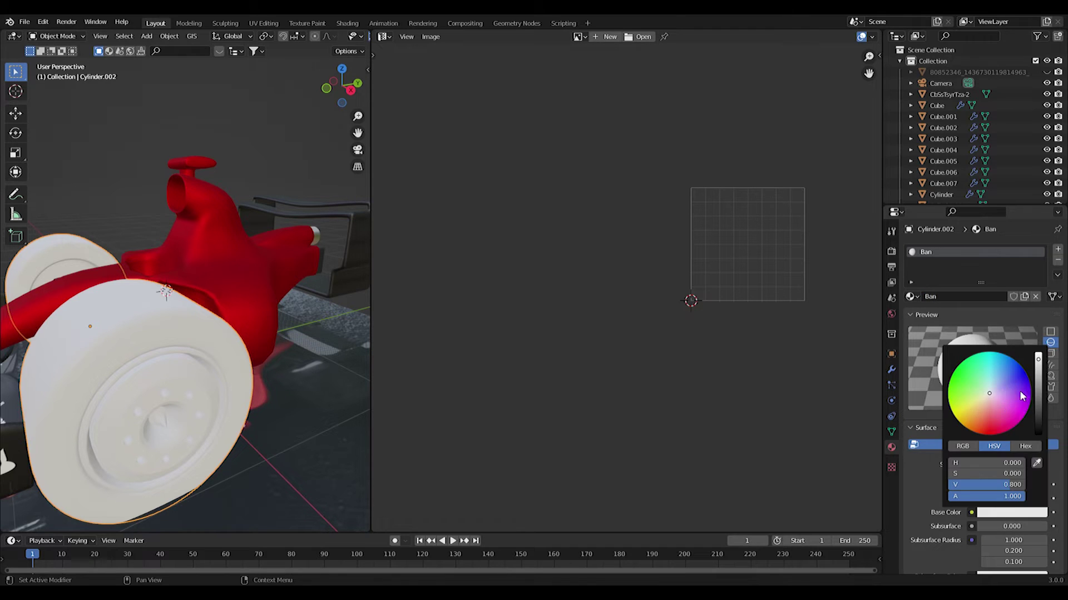
{"action": "left_click", "coordinate": [1004, 513]}
{"action": "left_click_drag", "start_coordinate": [1039, 392], "coordinate": [1038, 435]}
{"action": "middle_click_drag", "start_coordinate": [250, 390], "coordinate": [245, 365]}
{"action": "scroll", "coordinate": [1007, 512], "scroll_direction": "down", "scroll_amount": 3}
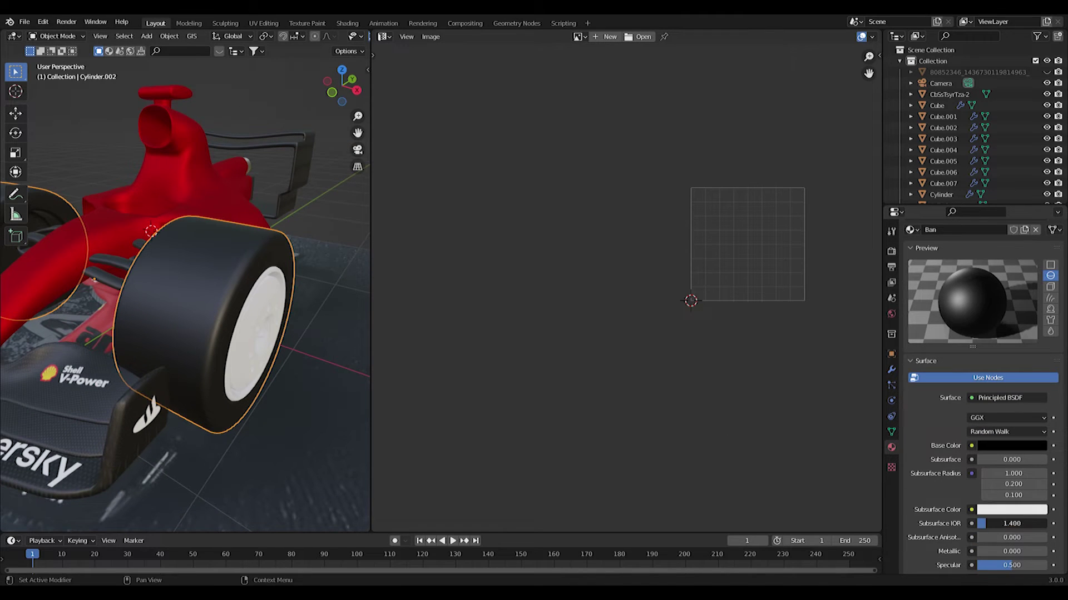
{"action": "left_click_drag", "start_coordinate": [1016, 565], "coordinate": [989, 565]}
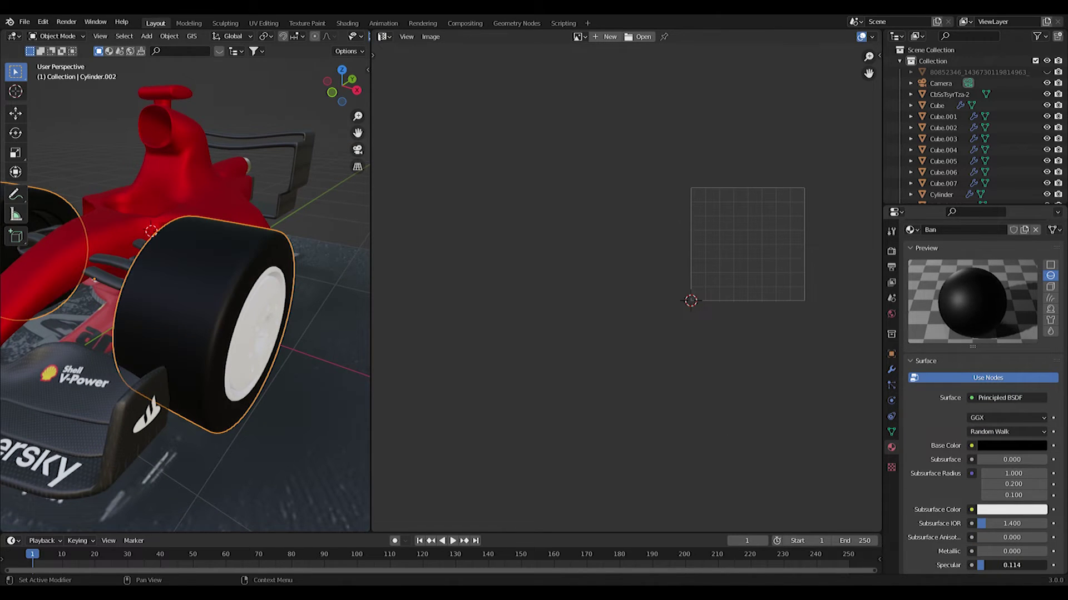
{"action": "middle_click_drag", "start_coordinate": [245, 344], "coordinate": [111, 367]}
{"action": "scroll", "coordinate": [166, 383], "scroll_direction": "up", "scroll_amount": 2}
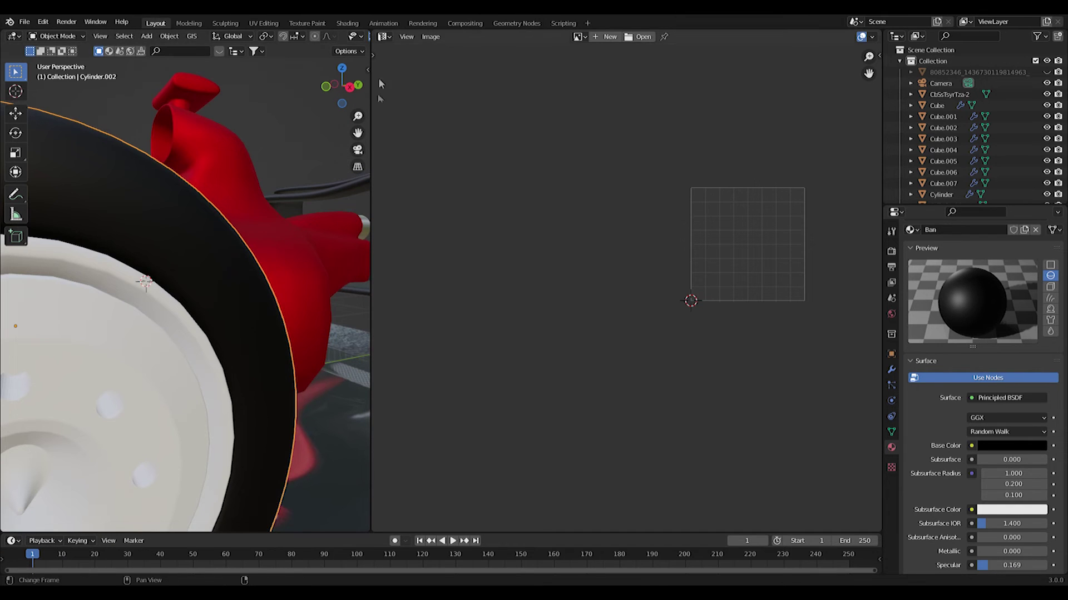
Step: Show the node tree of the Ban material in the Shader Editor
{"action": "left_click", "coordinate": [382, 36]}
{"action": "left_click", "coordinate": [407, 155]}
{"action": "scroll", "coordinate": [584, 294], "scroll_direction": "down", "scroll_amount": 2}
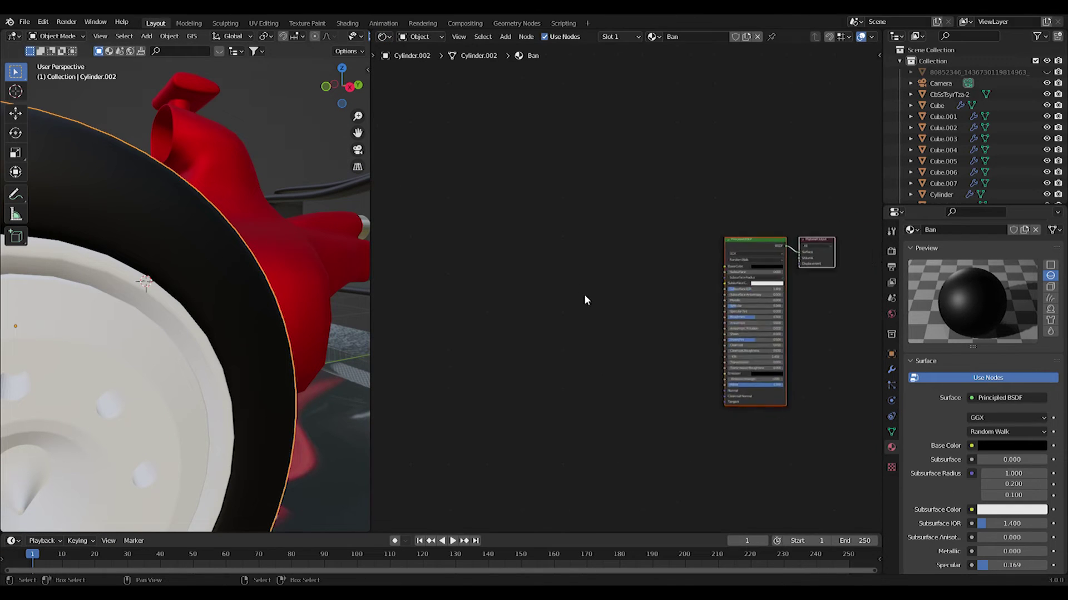
{"action": "scroll", "coordinate": [611, 289], "scroll_direction": "up", "scroll_amount": 5}
{"action": "scroll", "coordinate": [1017, 251], "scroll_direction": "up", "scroll_amount": 3}
Step: Add a second material slot to the tires with a copy of Ban named Ban 2
{"action": "left_click", "coordinate": [1058, 250]}
{"action": "left_click", "coordinate": [959, 318]}
{"action": "key", "text": "ctrl+z"}
{"action": "left_click", "coordinate": [912, 319]}
{"action": "left_click", "coordinate": [970, 357]}
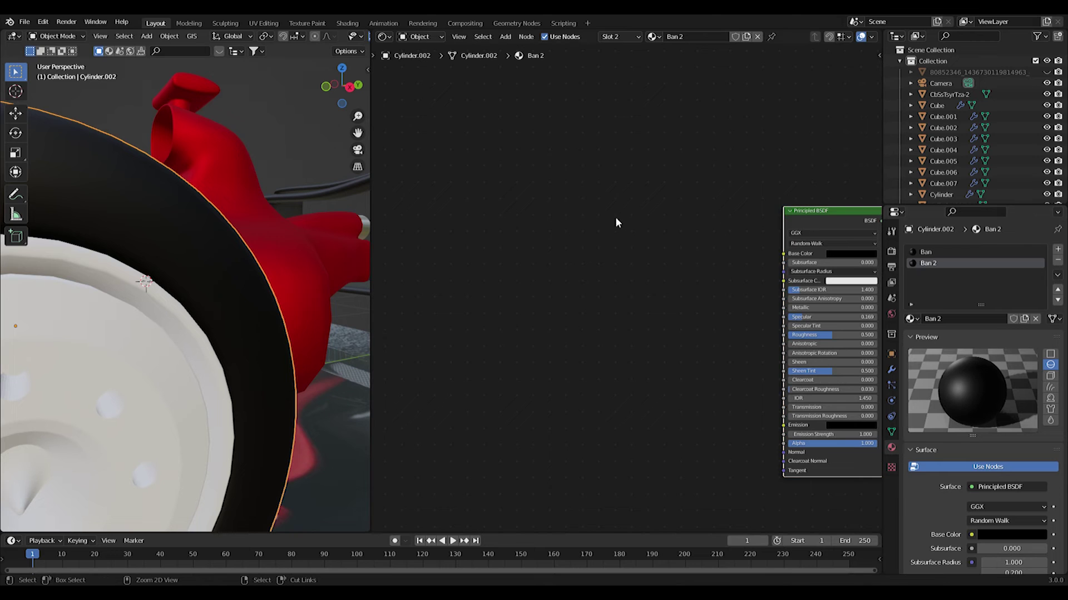
Step: Add an image texture with mapping and texture coordinate nodes to Ban 2's base color and load Tire.png
{"action": "key", "text": "ctrl+t"}
{"action": "left_click_drag", "start_coordinate": [521, 222], "coordinate": [762, 320]}
{"action": "key", "text": "g"}
{"action": "left_click", "coordinate": [667, 248]}
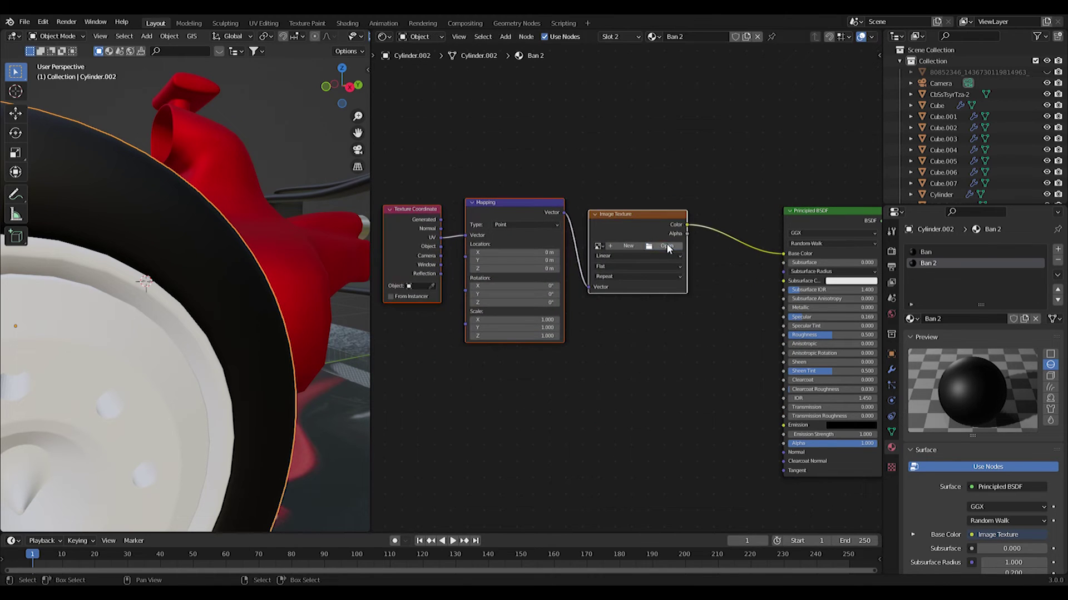
{"action": "left_click", "coordinate": [665, 247]}
{"action": "double_click", "coordinate": [415, 206]}
Step: Select the outer sidewall of the front tire in Edit Mode
{"action": "scroll", "coordinate": [192, 273], "scroll_direction": "down", "scroll_amount": 8}
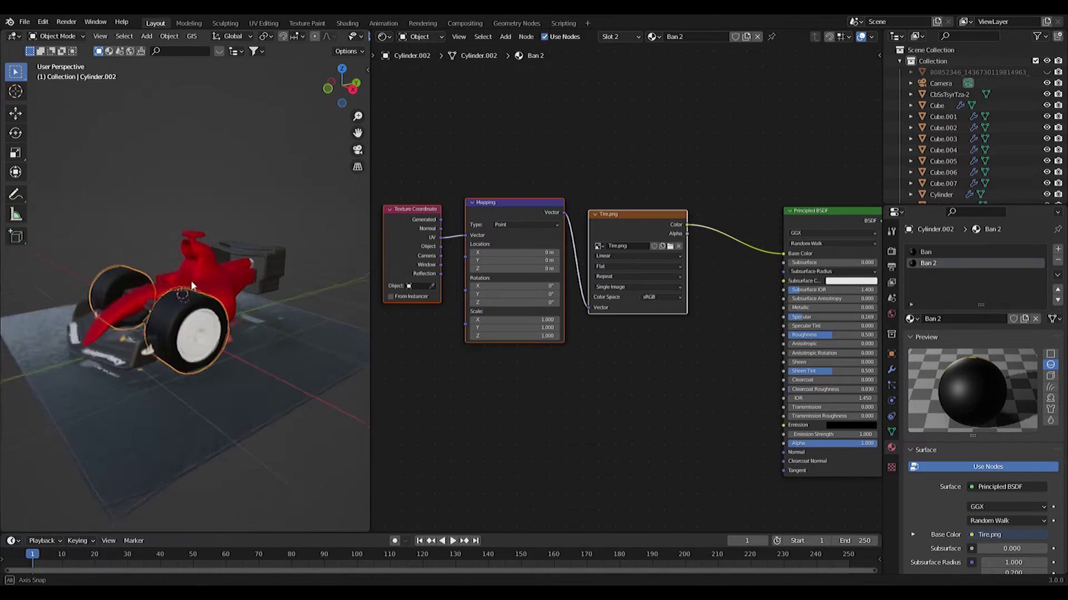
{"action": "middle_click_drag", "start_coordinate": [192, 272], "coordinate": [228, 289]}
{"action": "scroll", "coordinate": [194, 278], "scroll_direction": "up", "scroll_amount": 5}
{"action": "key", "text": "Tab"}
{"action": "scroll", "coordinate": [184, 356], "scroll_direction": "down", "scroll_amount": 5}
{"action": "middle_click_drag", "start_coordinate": [167, 362], "coordinate": [162, 289]}
{"action": "key", "text": "KP_3"}
{"action": "key", "text": "KP_1"}
{"action": "key", "text": "KP_7"}
{"action": "left_click_drag", "start_coordinate": [62, 315], "coordinate": [137, 497]}
Step: Unwrap the selected tire sidewall and assign the Ban 2 material to it
{"action": "middle_click_drag", "start_coordinate": [137, 500], "coordinate": [211, 350]}
{"action": "key", "text": "u"}
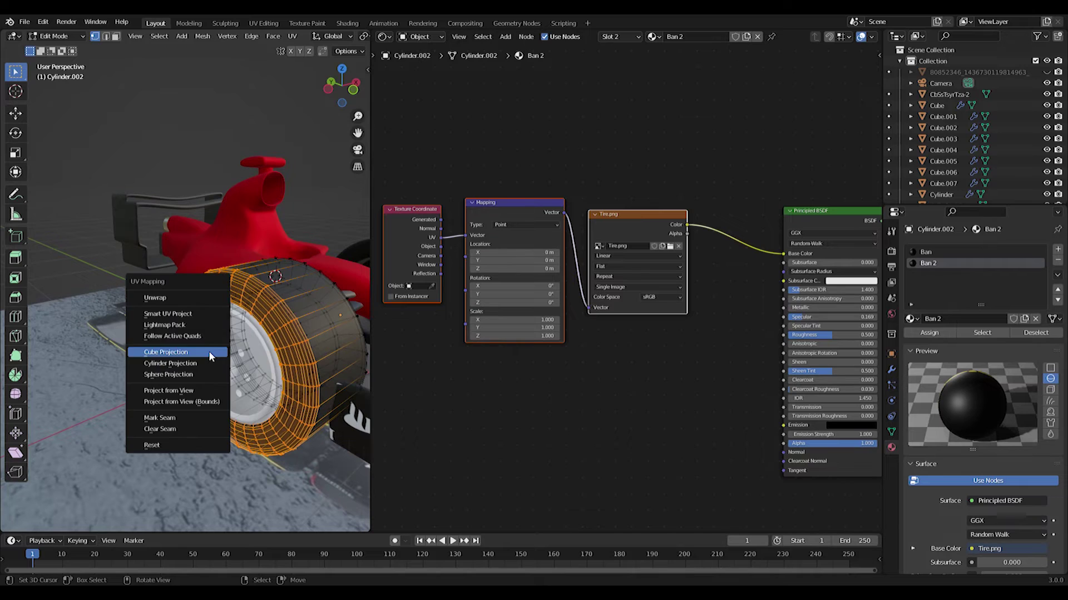
{"action": "left_click", "coordinate": [212, 298]}
{"action": "left_click", "coordinate": [928, 332]}
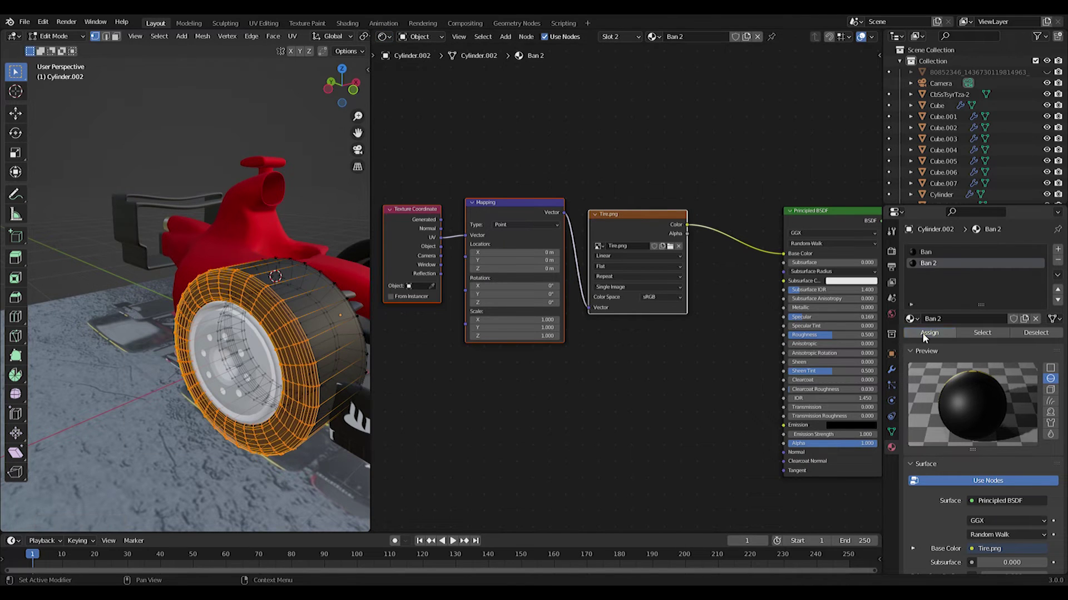
Step: Switch the node area to the UV Editor and display Tire.png behind the sidewall's UVs
{"action": "left_click", "coordinate": [388, 36]}
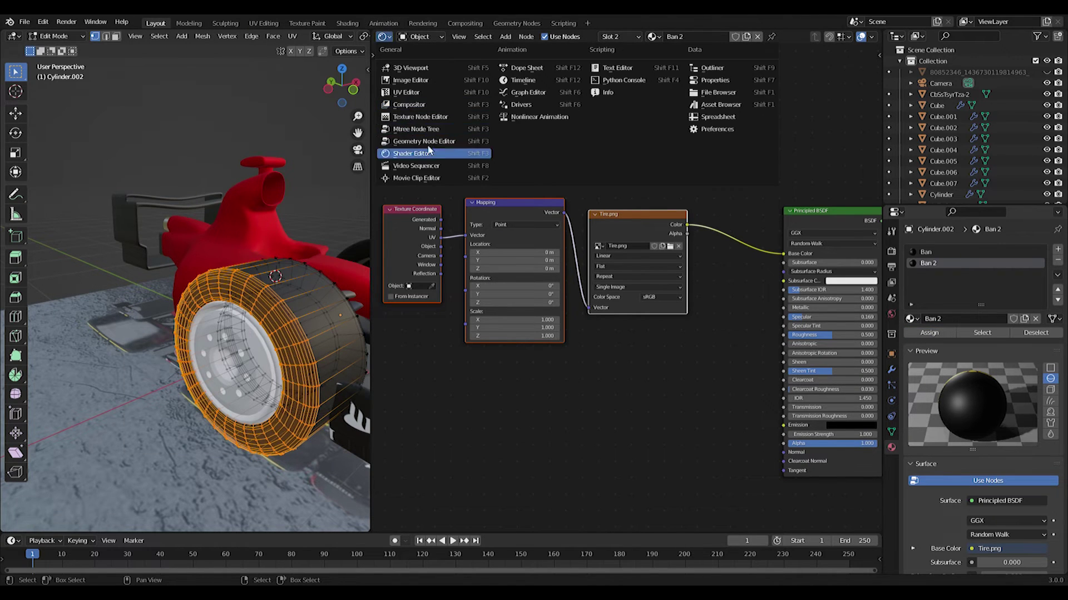
{"action": "left_click", "coordinate": [406, 92]}
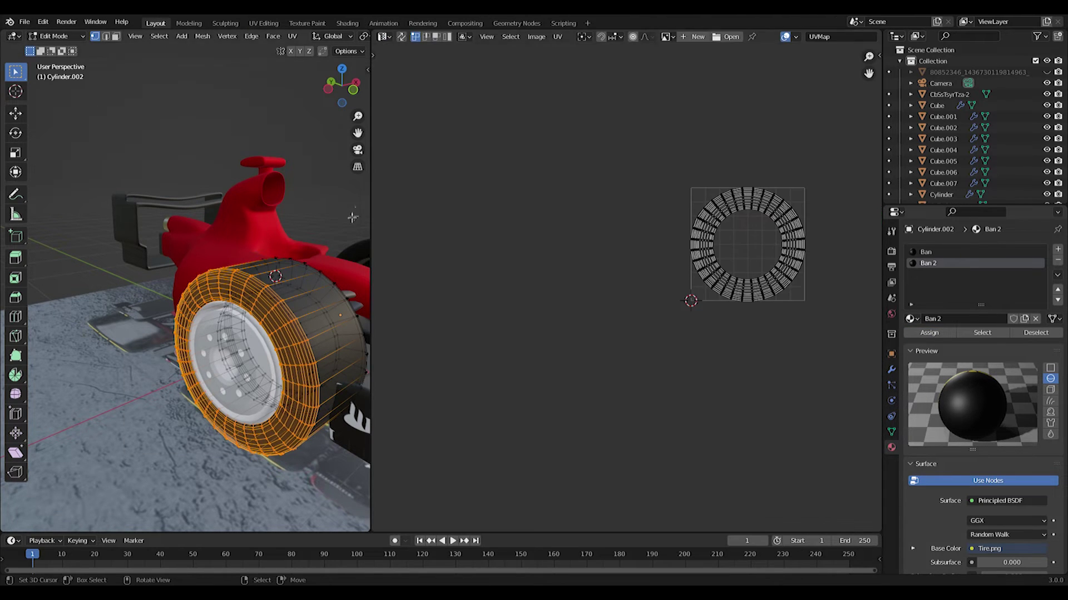
{"action": "left_click", "coordinate": [666, 38]}
{"action": "left_click", "coordinate": [678, 96]}
{"action": "scroll", "coordinate": [718, 317], "scroll_direction": "down", "scroll_amount": 3}
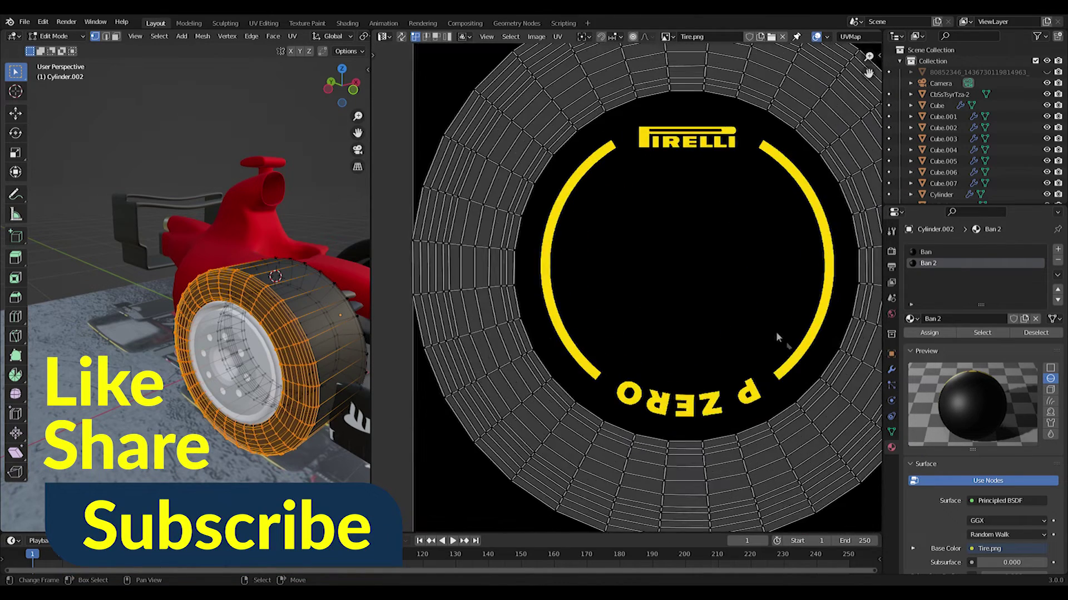
Step: Scale all sidewall UVs to about 0.618 over the Pirelli lettering and check the tire from the left side
{"action": "scroll", "coordinate": [718, 321], "scroll_direction": "down", "scroll_amount": 2}
{"action": "key", "text": "a"}
{"action": "key", "text": "s"}
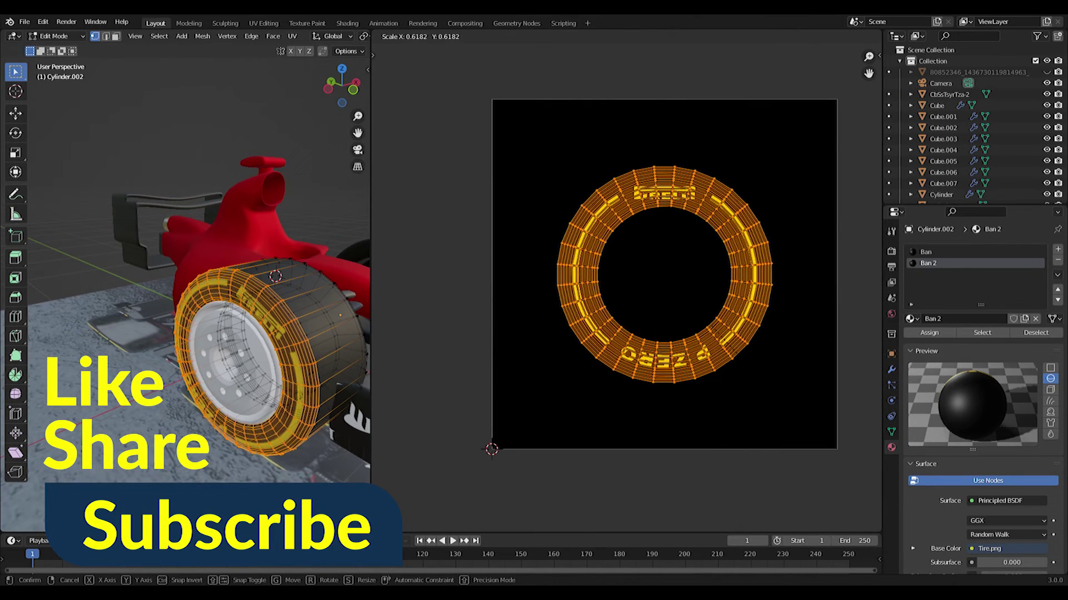
{"action": "key", "text": "Return"}
{"action": "key", "text": "ctrl+KP_3"}
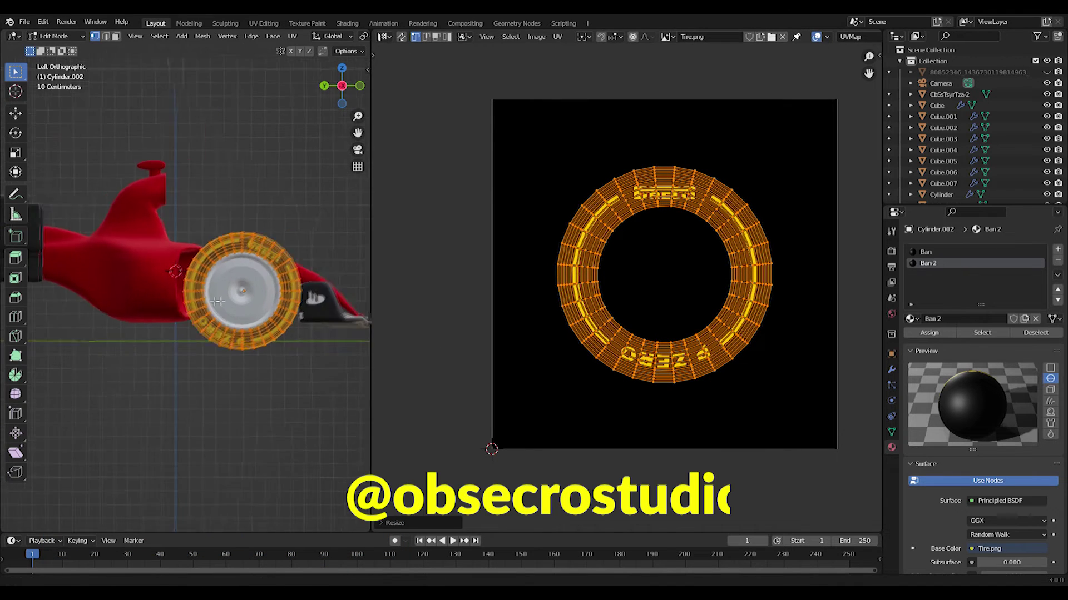
{"action": "scroll", "coordinate": [269, 289], "scroll_direction": "up", "scroll_amount": 4}
{"action": "key", "text": "Tab"}
{"action": "middle_click_drag", "start_coordinate": [252, 314], "coordinate": [184, 325], "text": "shift"}
{"action": "key", "text": "Tab"}
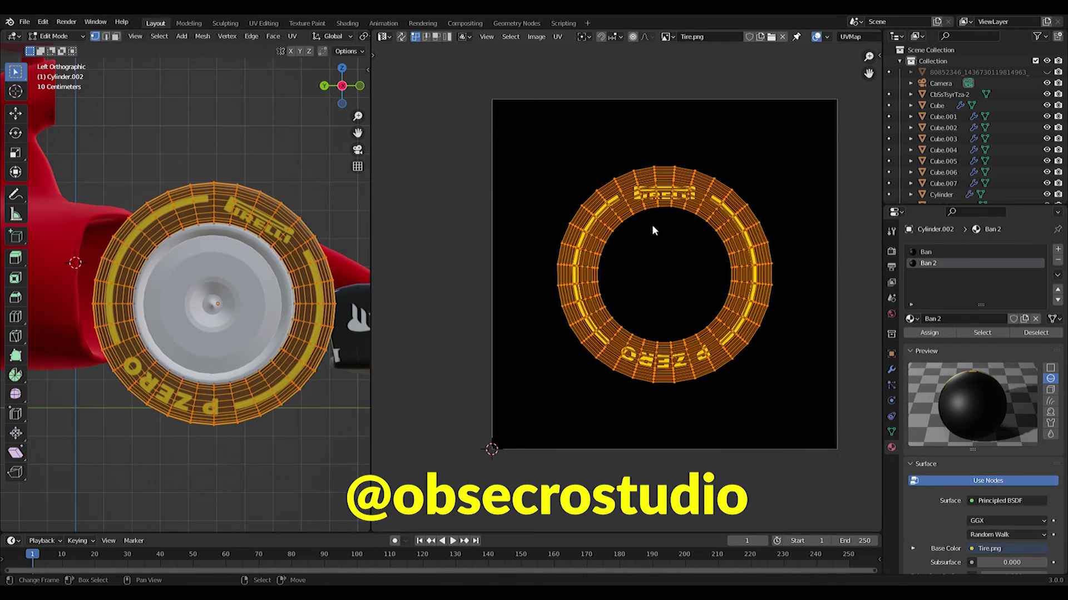
Step: Try to shrink the inner loop of the sidewall UVs with proportional editing
{"action": "left_click", "coordinate": [630, 219], "text": "alt"}
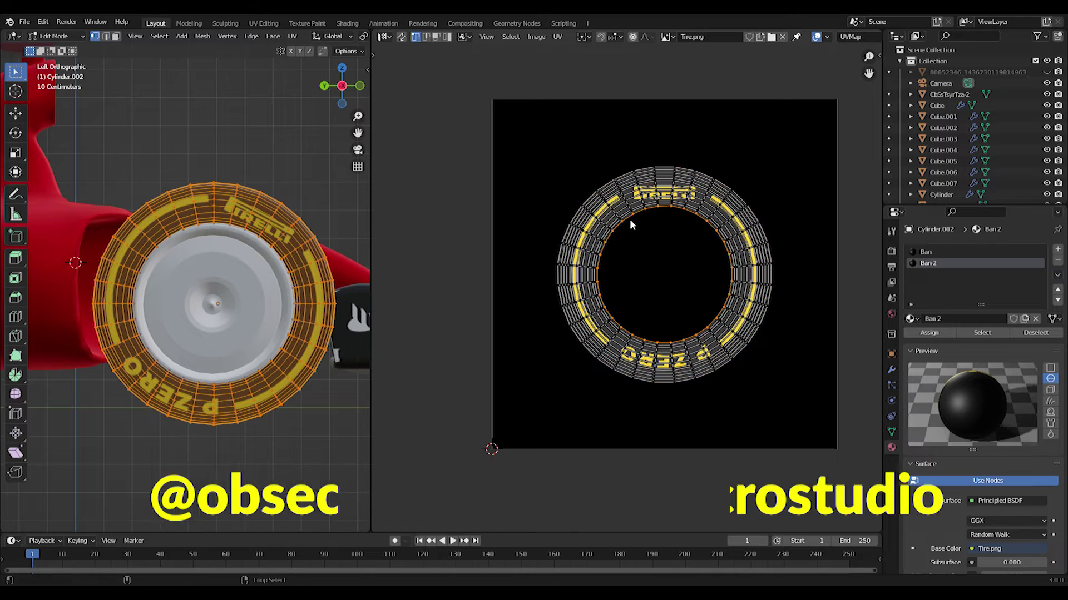
{"action": "key", "text": "s"}
{"action": "key", "text": "o"}
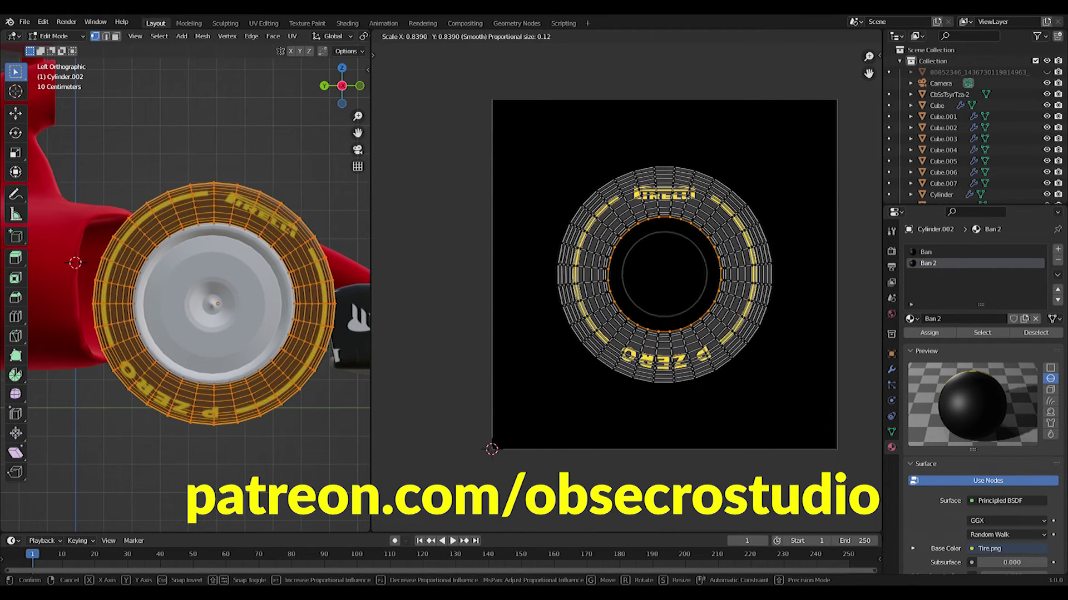
{"action": "left_click", "coordinate": [716, 259]}
{"action": "key", "text": "Tab"}
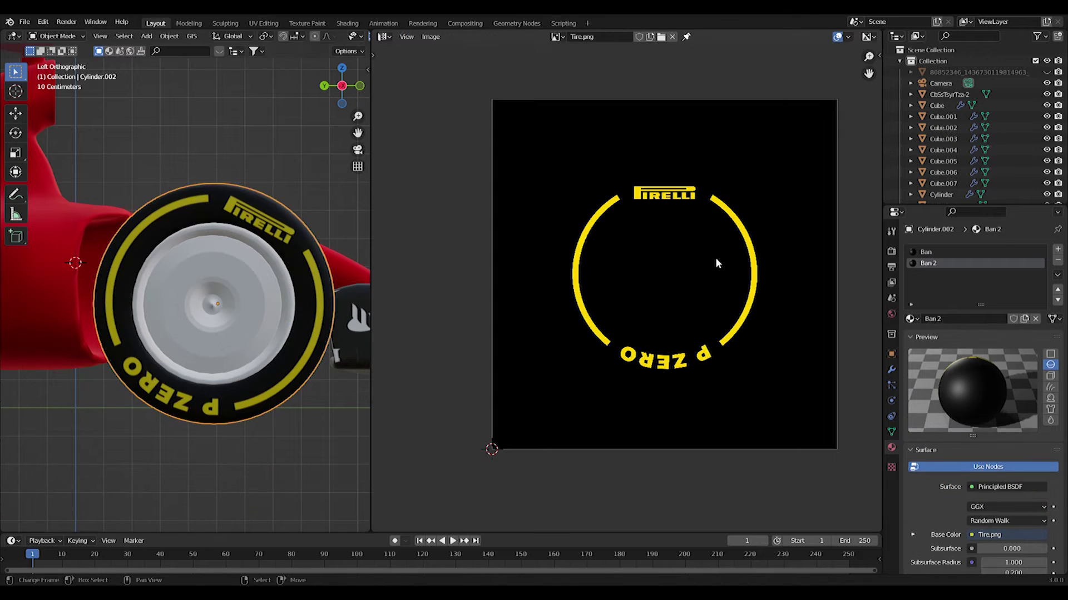
{"action": "key", "text": "Tab"}
{"action": "left_click", "coordinate": [683, 168], "text": "alt"}
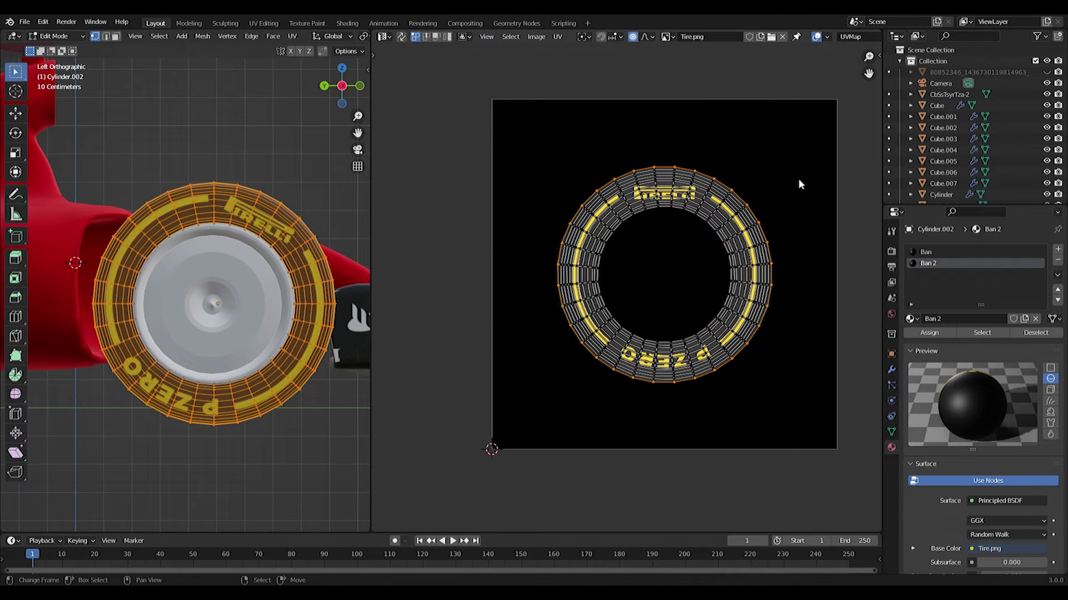
{"action": "key", "text": "Tab"}
{"action": "key", "text": "Tab"}
{"action": "key", "text": "Tab"}
{"action": "key", "text": "Tab"}
Step: Rotate all sidewall UVs by about 26° to set the Pirelli logo upright at the top of the tire
{"action": "key", "text": "a"}
{"action": "key", "text": "r"}
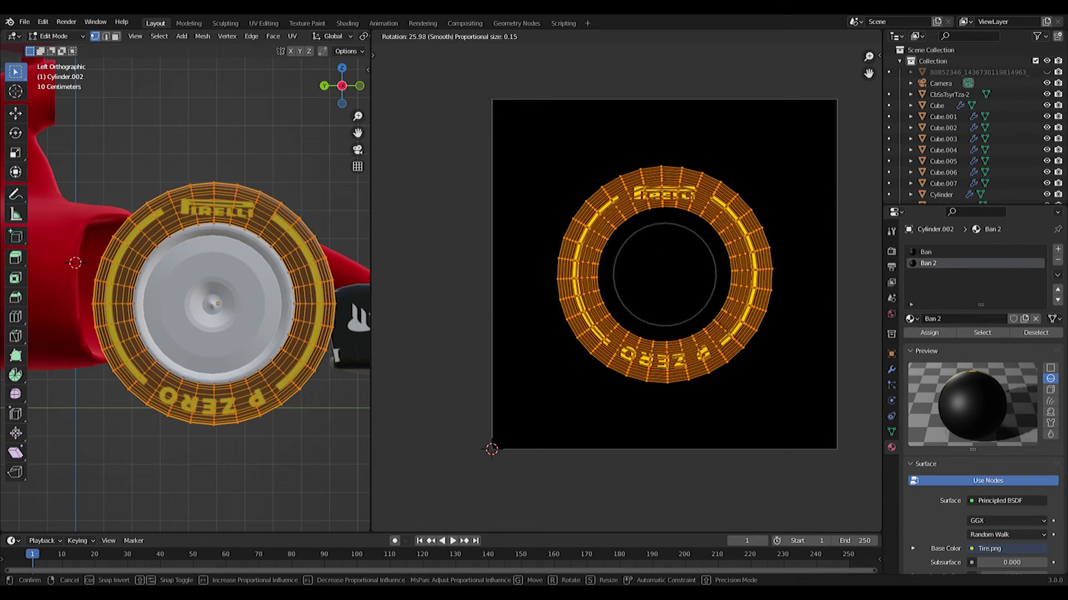
{"action": "left_click", "coordinate": [776, 374]}
{"action": "key", "text": "Tab"}
{"action": "scroll", "coordinate": [272, 325], "scroll_direction": "down", "scroll_amount": 2}
{"action": "middle_click_drag", "start_coordinate": [272, 324], "coordinate": [238, 340]}
Step: Select the front wheel rim and give it a new material named Velg
{"action": "right_click", "coordinate": [166, 341]}
{"action": "scroll", "coordinate": [165, 342], "scroll_direction": "up", "scroll_amount": 4}
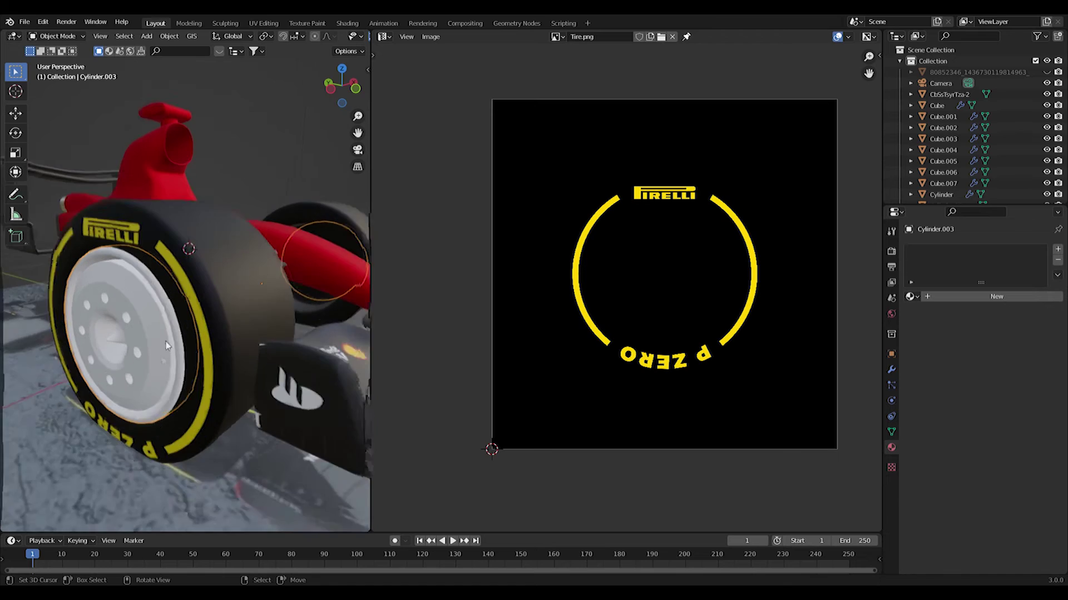
{"action": "middle_click_drag", "start_coordinate": [164, 346], "coordinate": [152, 347]}
{"action": "left_click", "coordinate": [912, 296]}
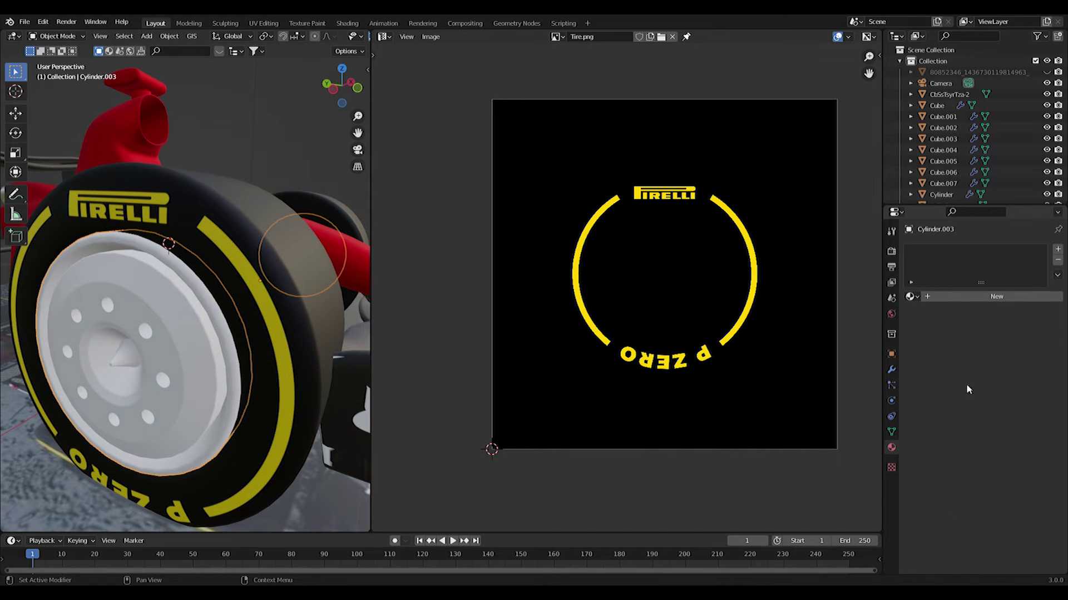
{"action": "left_click", "coordinate": [977, 297]}
{"action": "double_click", "coordinate": [956, 297]}
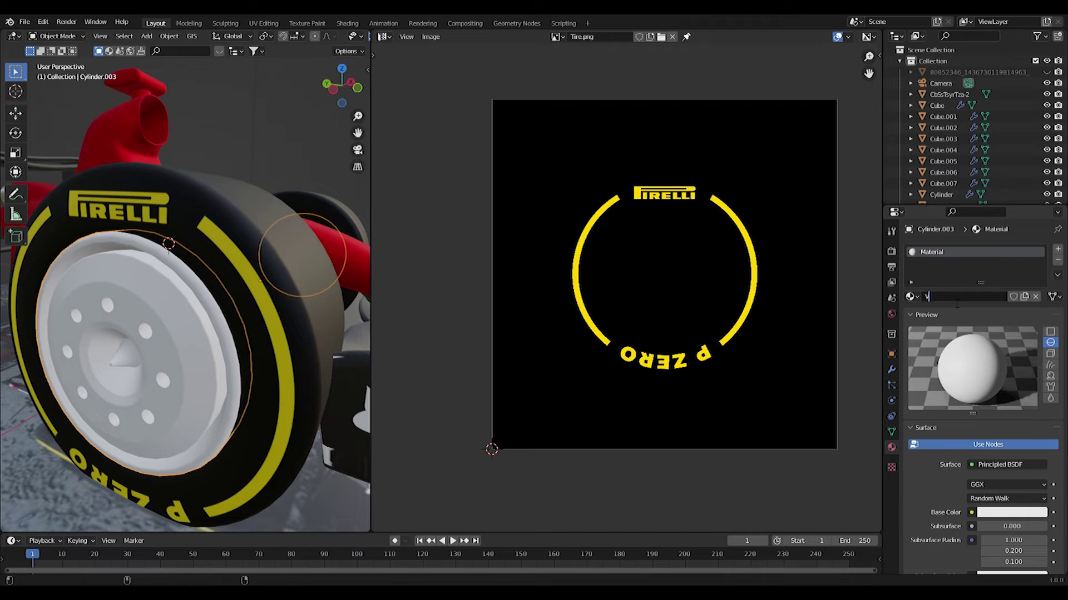
Step: Set the Velg material's base color to black, metallic to 0.378 and specular to 0.516
{"action": "left_click", "coordinate": [1000, 512]}
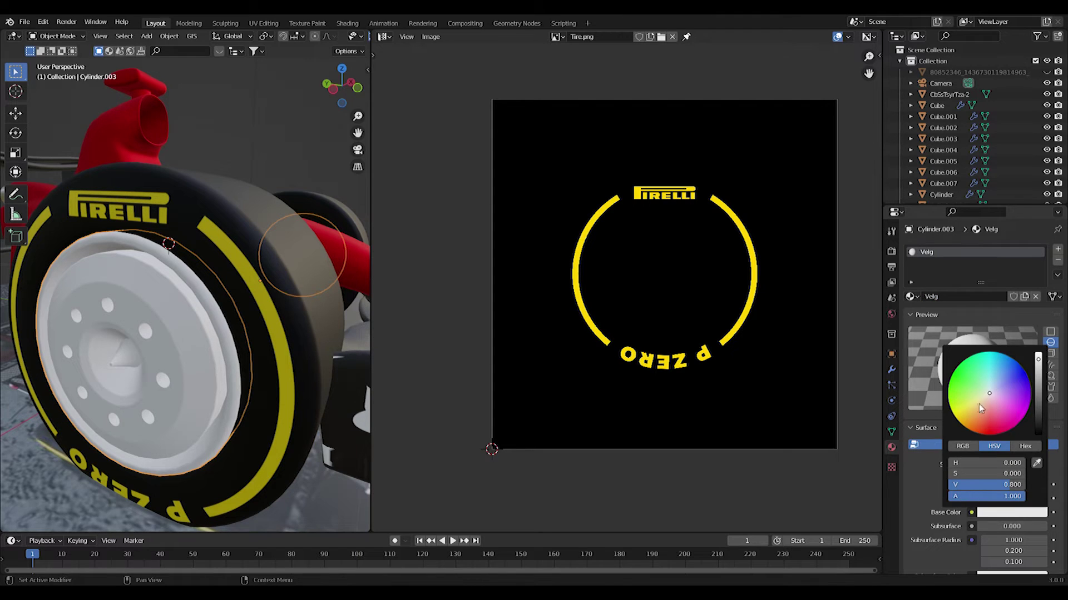
{"action": "left_click", "coordinate": [1004, 512]}
{"action": "left_click_drag", "start_coordinate": [1036, 402], "coordinate": [1038, 437]}
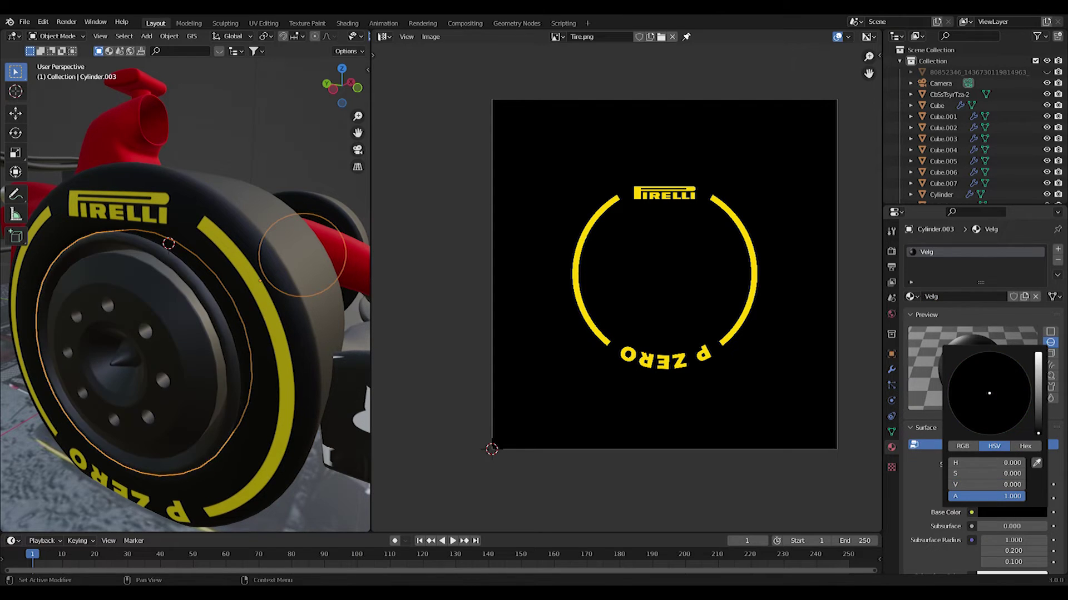
{"action": "scroll", "coordinate": [1015, 473], "scroll_direction": "down", "scroll_amount": 4}
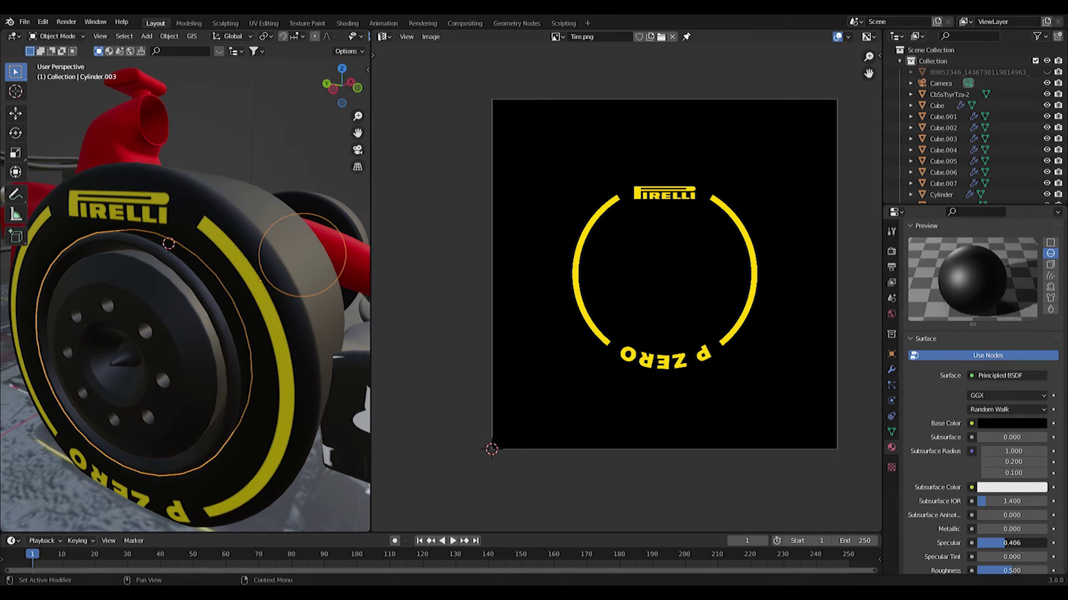
{"action": "mouse_move", "coordinate": [998, 529]}
{"action": "left_mouse_down"}
{"action": "mouse_move", "coordinate": [1017, 529]}
{"action": "mouse_move", "coordinate": [1013, 543]}
{"action": "left_mouse_up"}
{"action": "scroll", "coordinate": [233, 358], "scroll_direction": "down", "scroll_amount": 5}
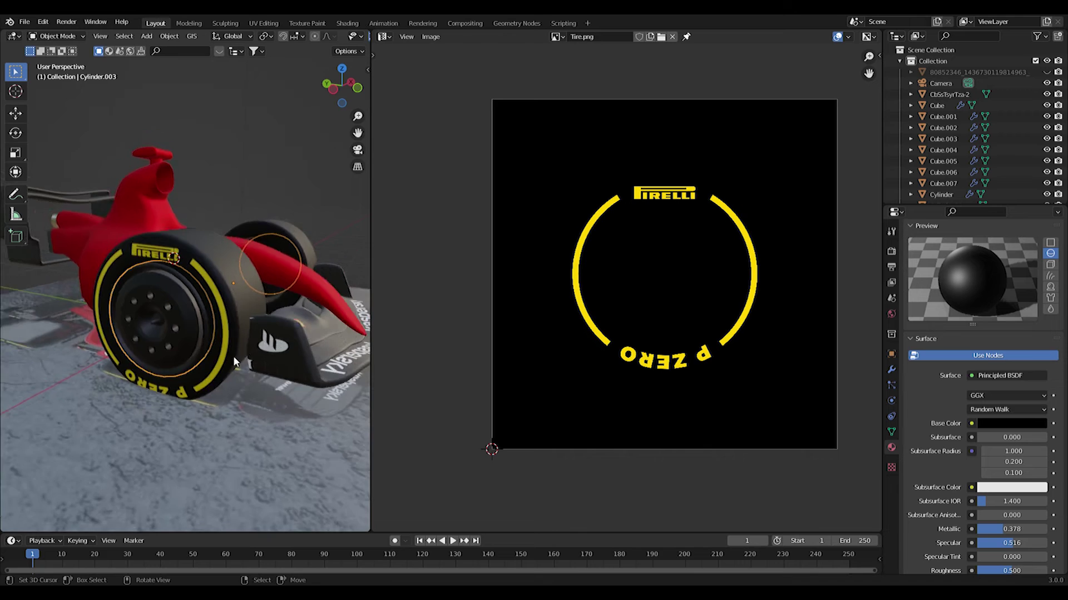
Step: Select the ring of rim faces around the central hub in Edit Mode, including its narrow border loops
{"action": "scroll", "coordinate": [230, 329], "scroll_direction": "up", "scroll_amount": 8}
{"action": "key", "text": "Tab"}
{"action": "scroll", "coordinate": [199, 292], "scroll_direction": "down", "scroll_amount": 6}
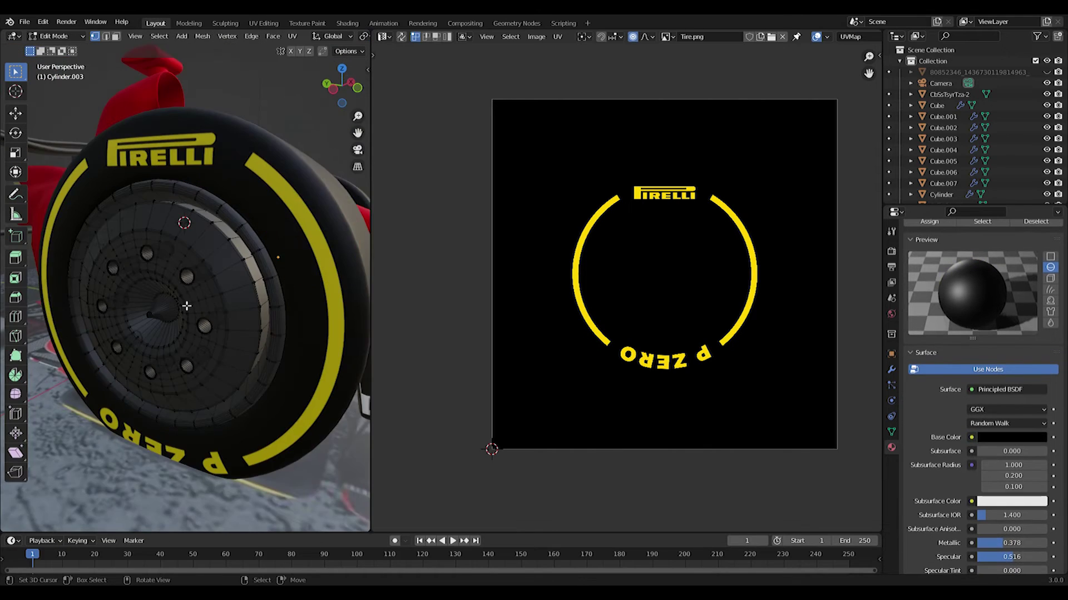
{"action": "scroll", "coordinate": [183, 311], "scroll_direction": "up", "scroll_amount": 6}
{"action": "scroll", "coordinate": [195, 353], "scroll_direction": "up", "scroll_amount": 3}
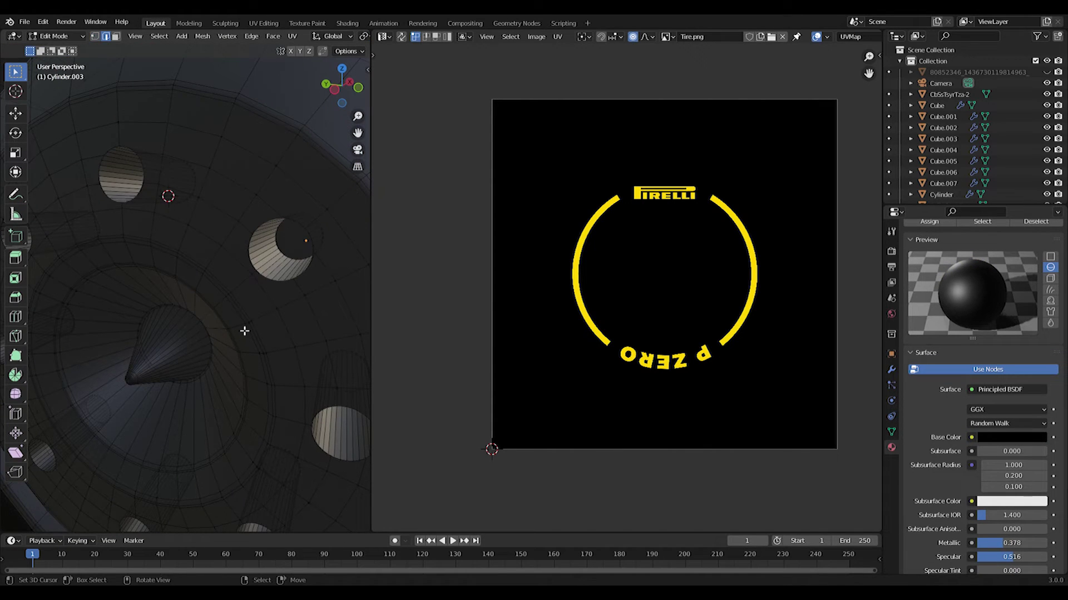
{"action": "right_click", "coordinate": [233, 296], "text": "alt"}
{"action": "middle_click_drag", "start_coordinate": [233, 296], "coordinate": [234, 264]}
{"action": "scroll", "coordinate": [234, 263], "scroll_direction": "up", "scroll_amount": 2}
{"action": "right_click", "coordinate": [268, 265], "text": "alt+shift"}
{"action": "right_click", "coordinate": [229, 290], "text": "alt+shift"}
{"action": "key", "text": "ctrl+z"}
{"action": "right_click", "coordinate": [228, 289], "text": "alt+shift"}
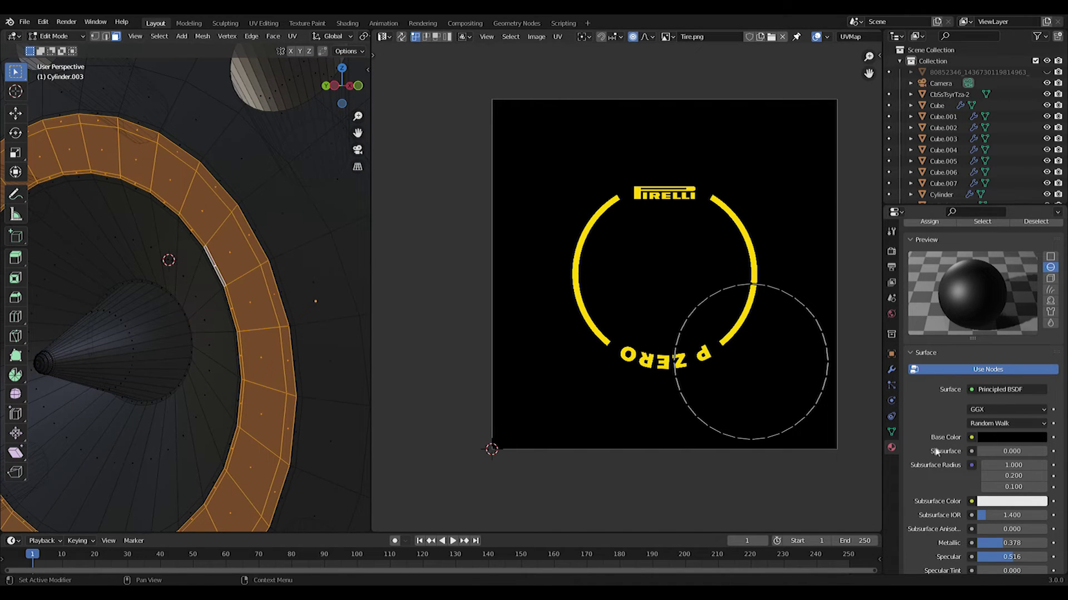
Step: Add a second material slot to the rim with a new material named Kuning Velg
{"action": "scroll", "coordinate": [1066, 271], "scroll_direction": "up", "scroll_amount": 5}
{"action": "left_click", "coordinate": [1057, 250]}
{"action": "left_click", "coordinate": [996, 319]}
{"action": "double_click", "coordinate": [987, 320]}
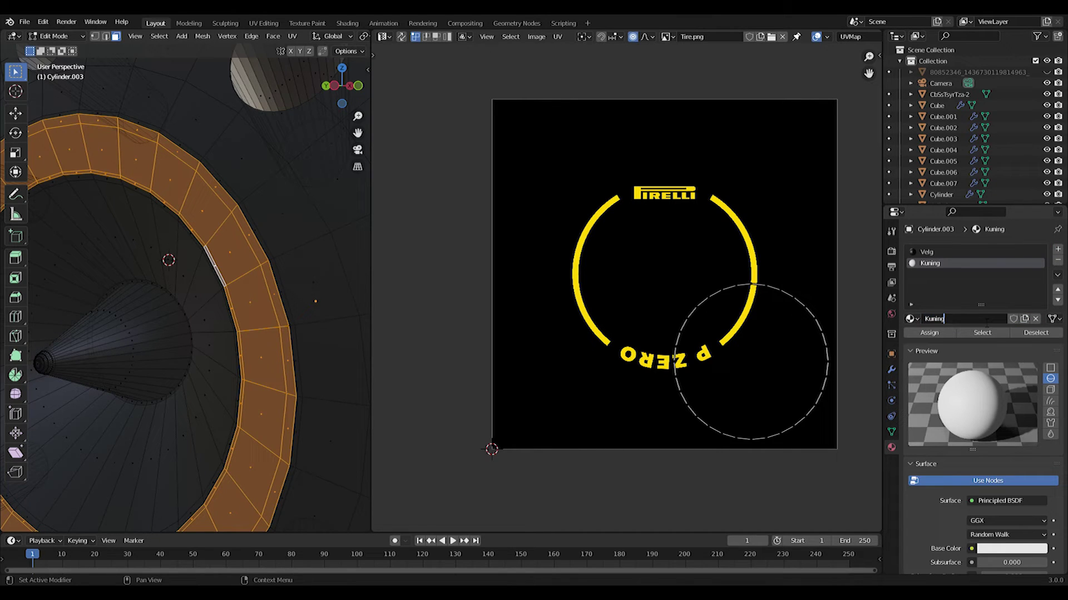
{"action": "type", "text": "Kuning Velg"}
{"action": "key", "text": "Return"}
Step: Set the Kuning Velg material's base color to yellow
{"action": "left_click", "coordinate": [1004, 548]}
{"action": "left_click", "coordinate": [955, 453]}
{"action": "scroll", "coordinate": [1001, 472], "scroll_direction": "down", "scroll_amount": 5}
{"action": "left_click", "coordinate": [1003, 437]}
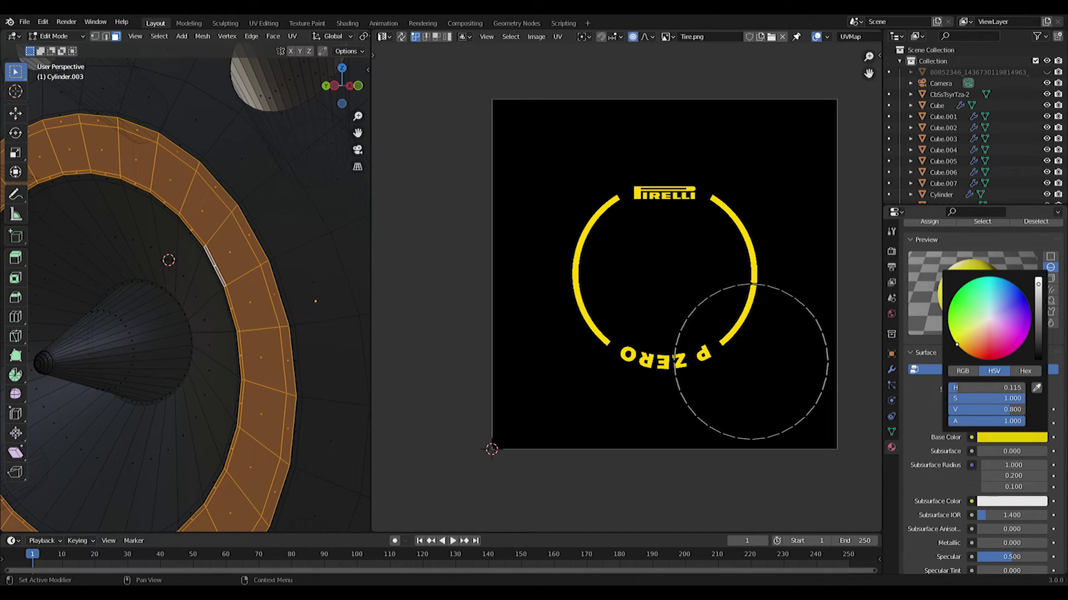
{"action": "scroll", "coordinate": [996, 510], "scroll_direction": "up", "scroll_amount": 5}
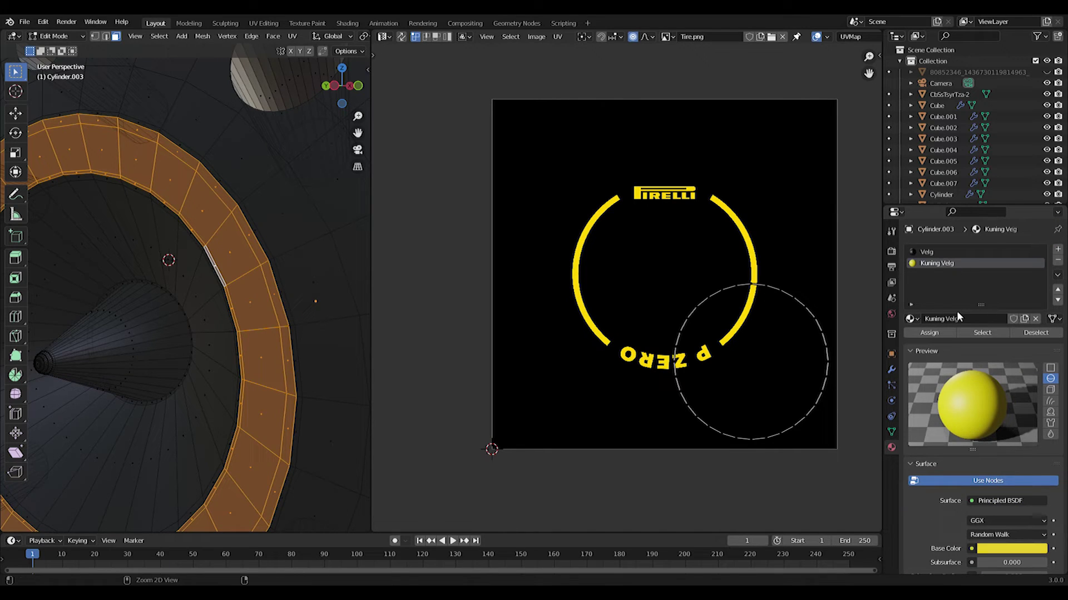
Step: Undo the yellow Kuning Velg color and replace the slot's material with a copy of Velg named Velg Kuning
{"action": "key", "text": "ctrl+z"}
{"action": "key", "text": "ctrl+z"}
{"action": "left_click", "coordinate": [1058, 250]}
{"action": "left_click", "coordinate": [912, 318]}
{"action": "scroll", "coordinate": [943, 429], "scroll_direction": "down", "scroll_amount": 2}
{"action": "left_click", "coordinate": [944, 431]}
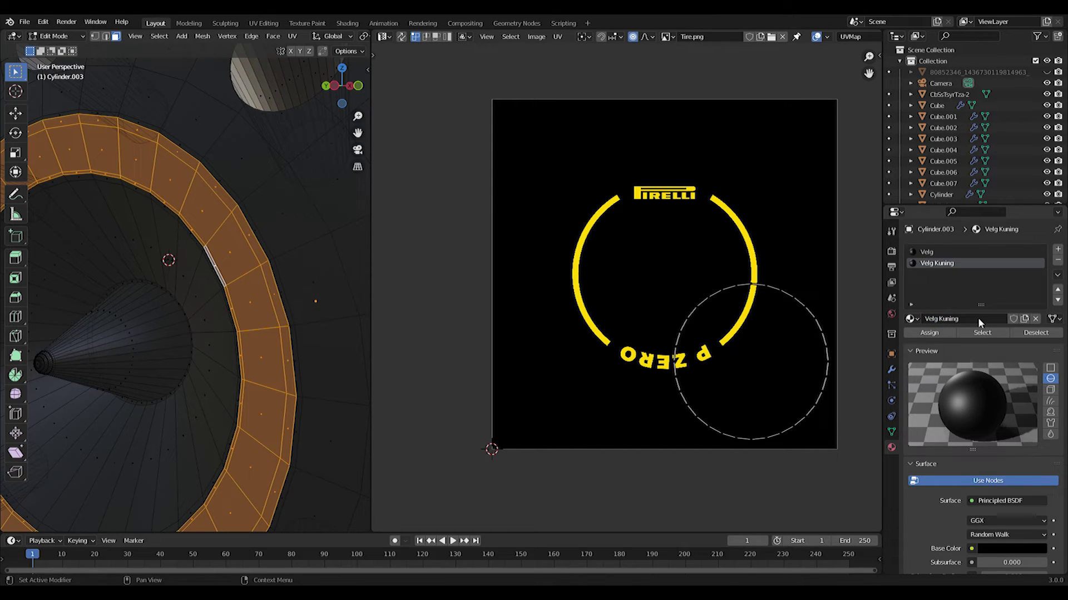
Step: Set the Velg Kuning material's base color to yellow and assign it to the selected ring of rim faces
{"action": "scroll", "coordinate": [979, 323], "scroll_direction": "down", "scroll_amount": 8}
{"action": "left_click", "coordinate": [1002, 367]}
{"action": "left_click_drag", "start_coordinate": [1037, 282], "coordinate": [1037, 210]}
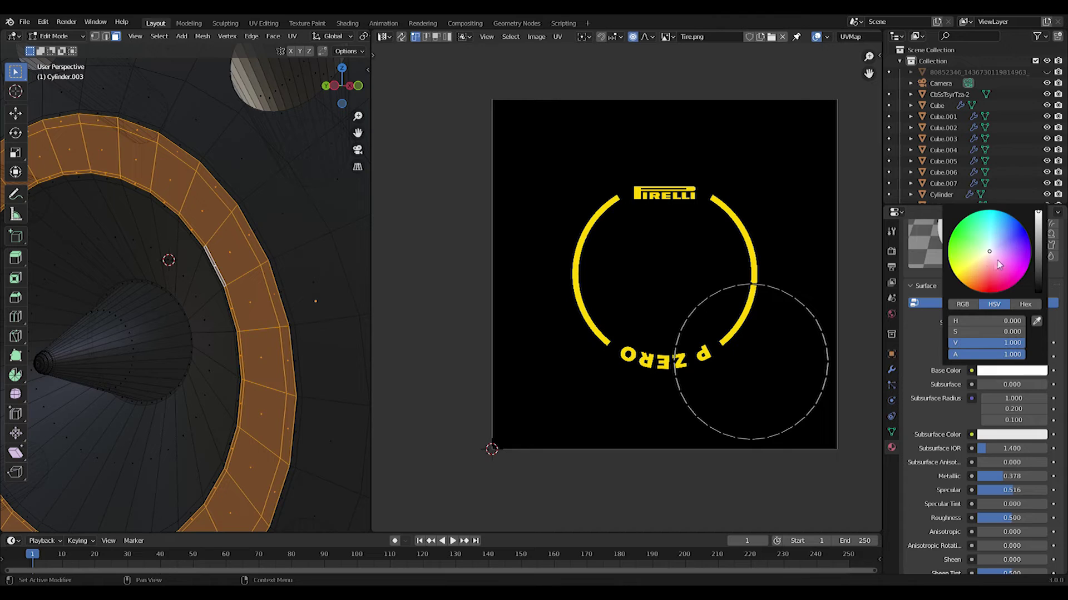
{"action": "scroll", "coordinate": [968, 313], "scroll_direction": "up", "scroll_amount": 6}
{"action": "left_click", "coordinate": [945, 290]}
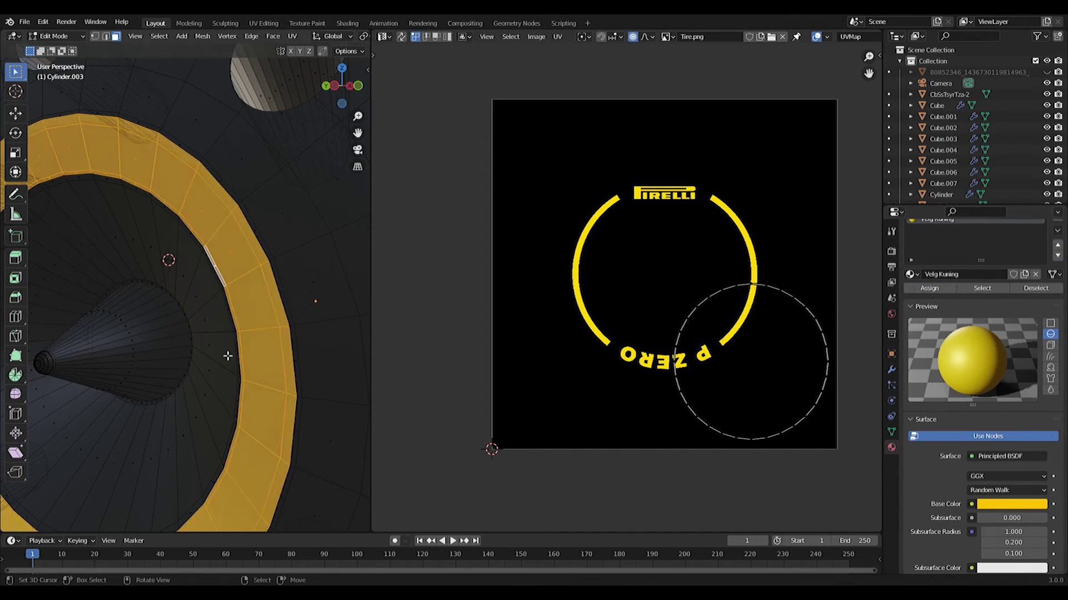
{"action": "key", "text": "Tab"}
{"action": "scroll", "coordinate": [230, 362], "scroll_direction": "down", "scroll_amount": 6}
{"action": "scroll", "coordinate": [232, 366], "scroll_direction": "down", "scroll_amount": 3}
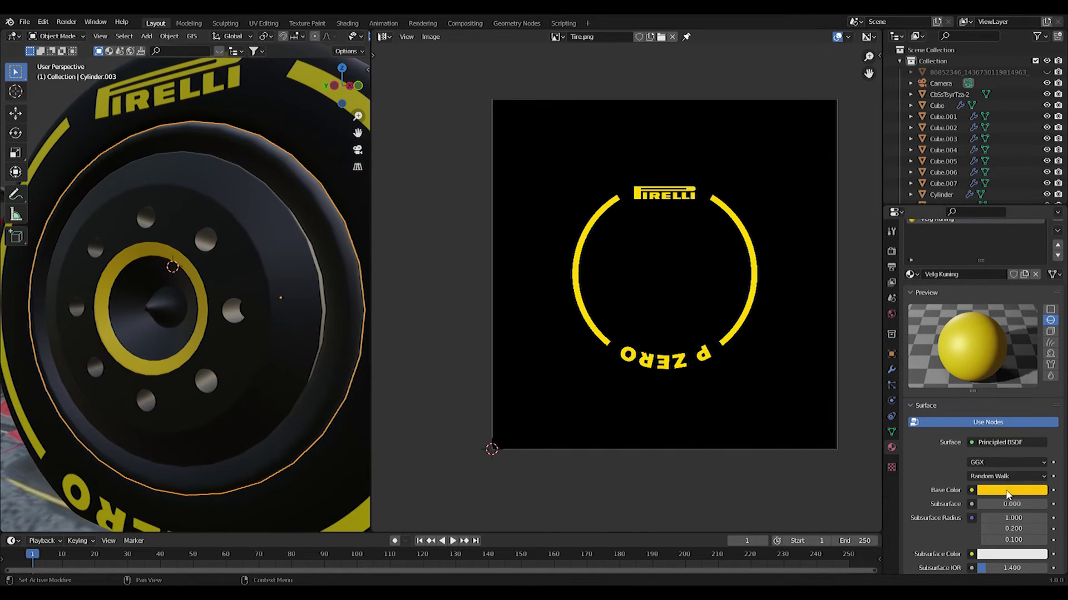
{"action": "scroll", "coordinate": [272, 258], "scroll_direction": "down", "scroll_amount": 5}
{"action": "middle_click_drag", "start_coordinate": [273, 257], "coordinate": [171, 327]}
{"action": "key", "text": "Tab"}
{"action": "key", "text": "Tab"}
{"action": "scroll", "coordinate": [256, 305], "scroll_direction": "down", "scroll_amount": 4}
{"action": "scroll", "coordinate": [171, 327], "scroll_direction": "down", "scroll_amount": 4}
{"action": "right_click", "coordinate": [174, 324]}
{"action": "key", "text": "KP_3"}
{"action": "scroll", "coordinate": [179, 315], "scroll_direction": "up", "scroll_amount": 4}
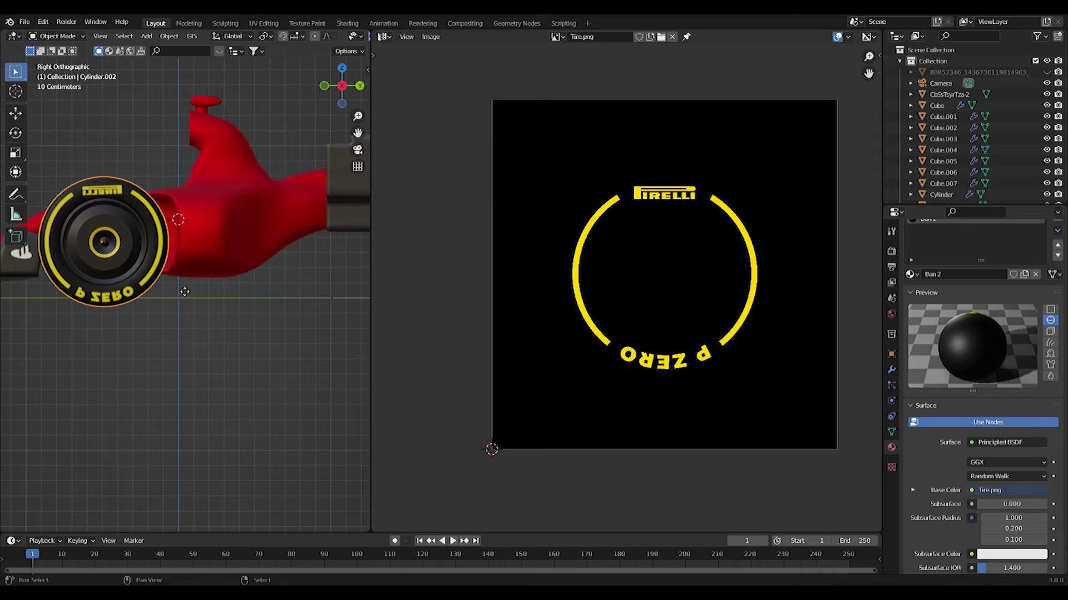
{"action": "key", "text": "shift+d"}
{"action": "right_click", "coordinate": [189, 291]}
{"action": "key", "text": "ctrl+z"}
Step: Select the faces of the camera pod above the red body's air intake in Edit Mode from the right side view
{"action": "middle_click_drag", "start_coordinate": [95, 237], "coordinate": [162, 267]}
{"action": "scroll", "coordinate": [162, 267], "scroll_direction": "down", "scroll_amount": 4}
{"action": "middle_click_drag", "start_coordinate": [277, 326], "coordinate": [286, 346]}
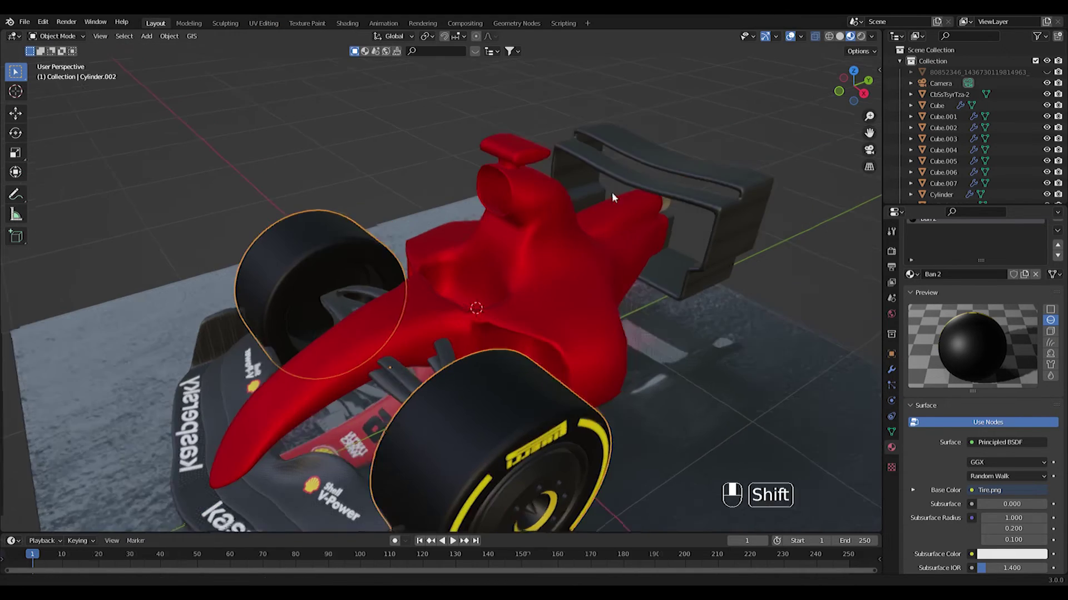
{"action": "middle_click_drag", "start_coordinate": [477, 303], "coordinate": [477, 241]}
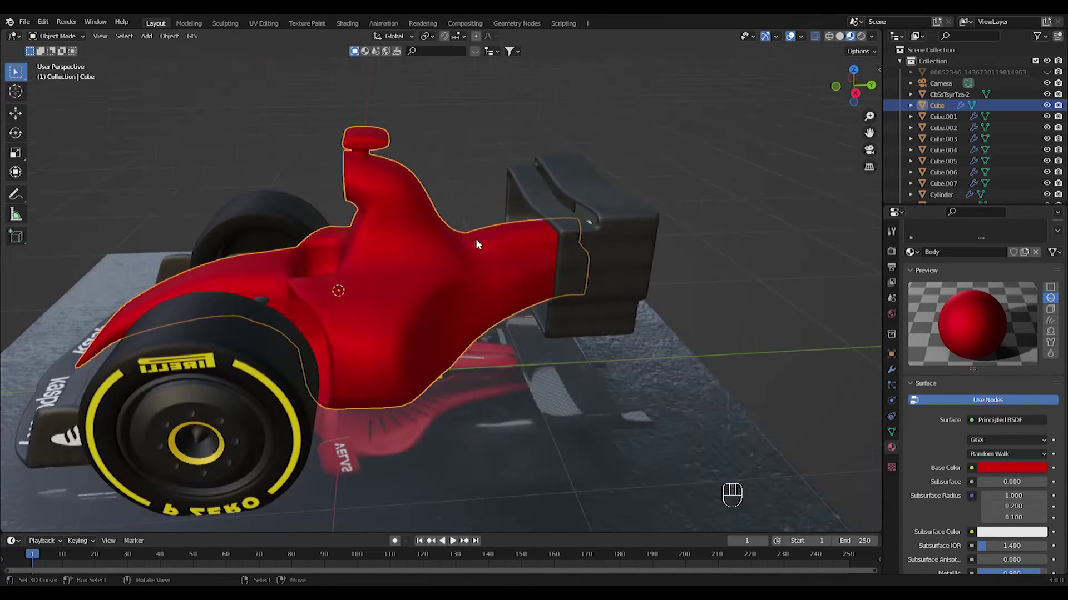
{"action": "key", "text": "KP_3"}
{"action": "key", "text": "Tab"}
{"action": "scroll", "coordinate": [480, 243], "scroll_direction": "up", "scroll_amount": 5}
{"action": "middle_click_drag", "start_coordinate": [389, 61], "coordinate": [357, 239], "text": "shift"}
{"action": "scroll", "coordinate": [357, 239], "scroll_direction": "up", "scroll_amount": 3}
{"action": "middle_click_drag", "start_coordinate": [289, 222], "coordinate": [482, 295], "text": "shift"}
{"action": "left_click_drag", "start_coordinate": [124, 191], "coordinate": [410, 297]}
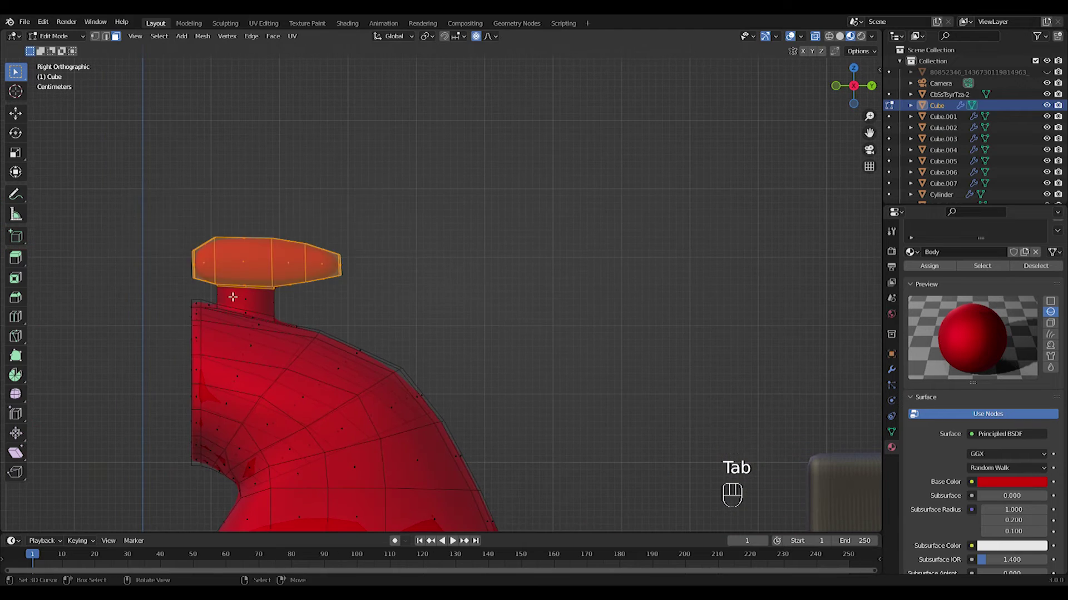
Step: Add the face loops of the short pillar beneath the camera pod to the selection
{"action": "scroll", "coordinate": [383, 295], "scroll_direction": "up", "scroll_amount": 3}
{"action": "right_click", "coordinate": [159, 314], "text": "alt+shift"}
{"action": "right_click", "coordinate": [155, 344], "text": "alt+shift"}
{"action": "scroll", "coordinate": [966, 240], "scroll_direction": "up", "scroll_amount": 3}
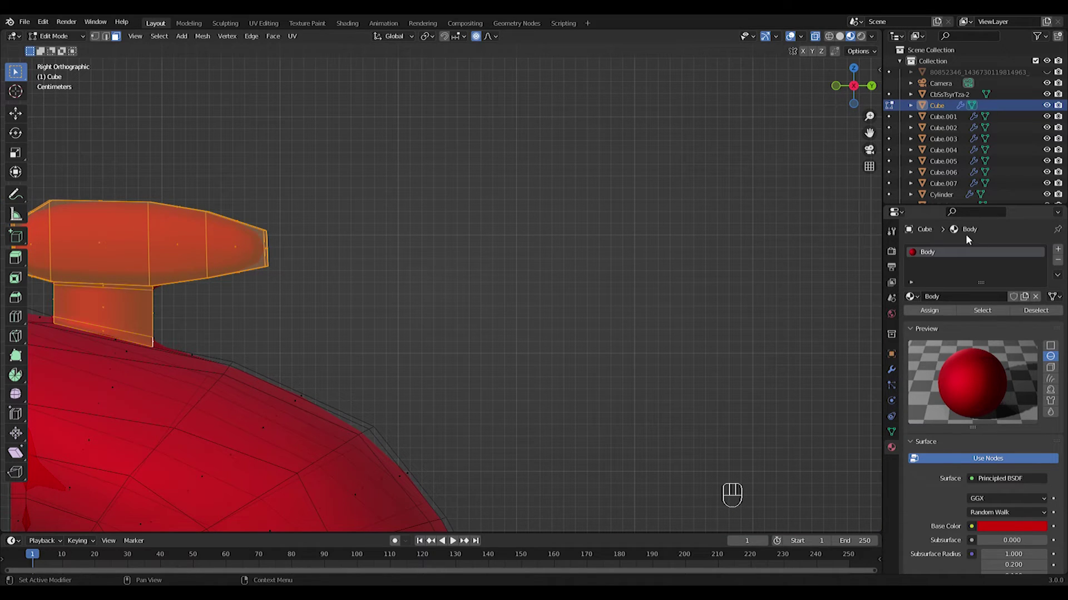
Step: Add a second material slot with the Ban material to the body and assign it to the camera pod and pillar faces
{"action": "left_click", "coordinate": [909, 298]}
{"action": "left_click", "coordinate": [1058, 250]}
{"action": "left_click", "coordinate": [910, 319]}
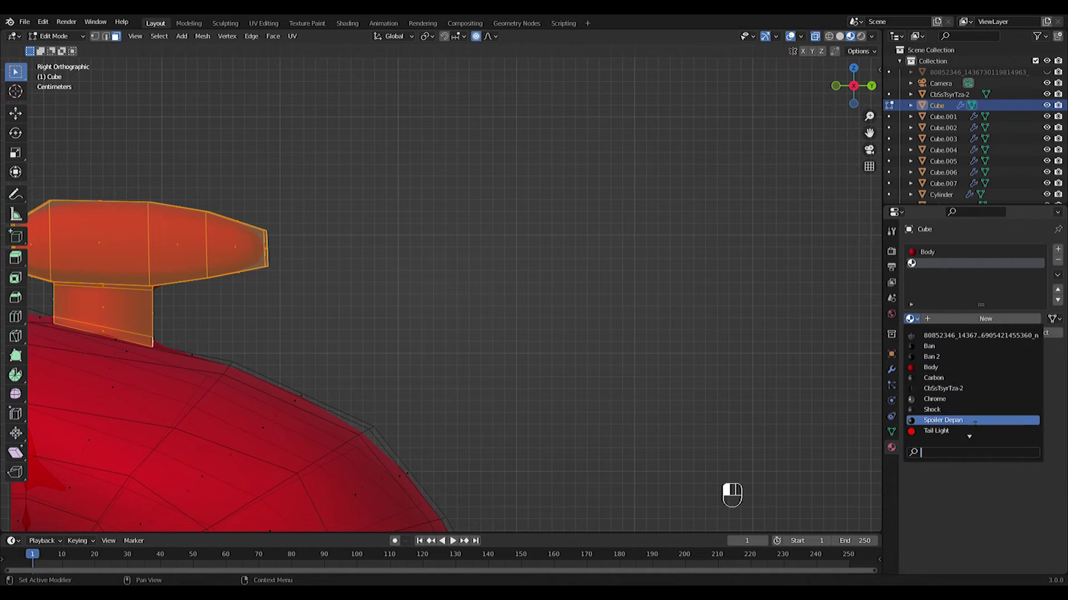
{"action": "left_click", "coordinate": [952, 346]}
{"action": "left_click", "coordinate": [933, 334]}
{"action": "key", "text": "Tab"}
Step: Select the front wheel rims in Object Mode
{"action": "scroll", "coordinate": [343, 303], "scroll_direction": "down", "scroll_amount": 7}
{"action": "middle_click_drag", "start_coordinate": [508, 353], "coordinate": [528, 368]}
{"action": "scroll", "coordinate": [365, 497], "scroll_direction": "down", "scroll_amount": 2}
{"action": "right_click", "coordinate": [368, 457]}
{"action": "scroll", "coordinate": [329, 407], "scroll_direction": "up", "scroll_amount": 1}
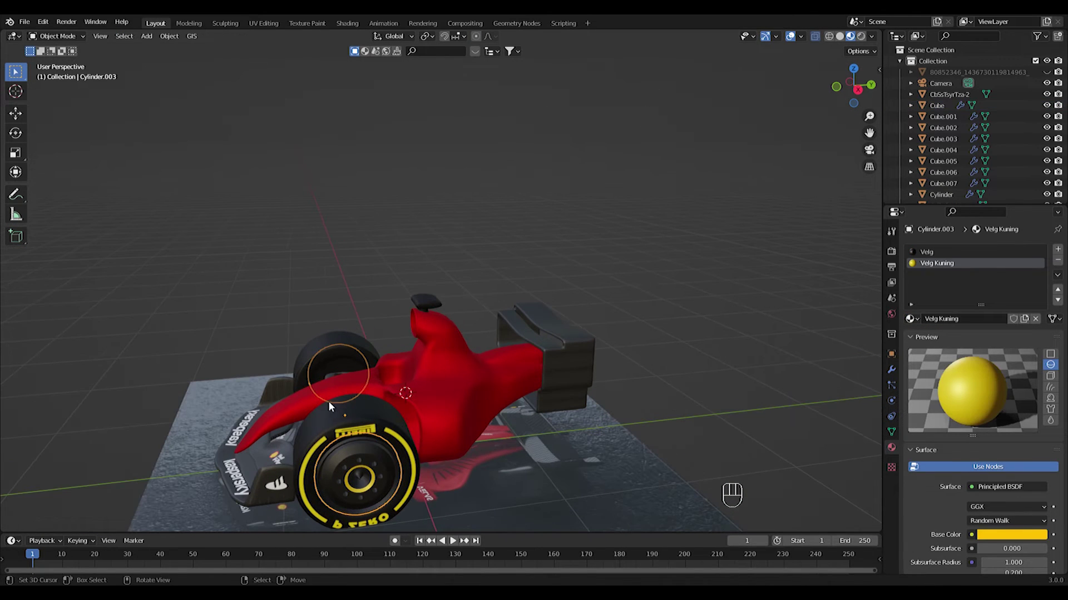
{"action": "key", "text": "shift+d"}
{"action": "left_click", "coordinate": [391, 404]}
{"action": "key", "text": "ctrl+z"}
Step: Add the front tires to the selection and duplicate tires and rims to the rear axle position
{"action": "right_click", "coordinate": [380, 424], "text": "shift"}
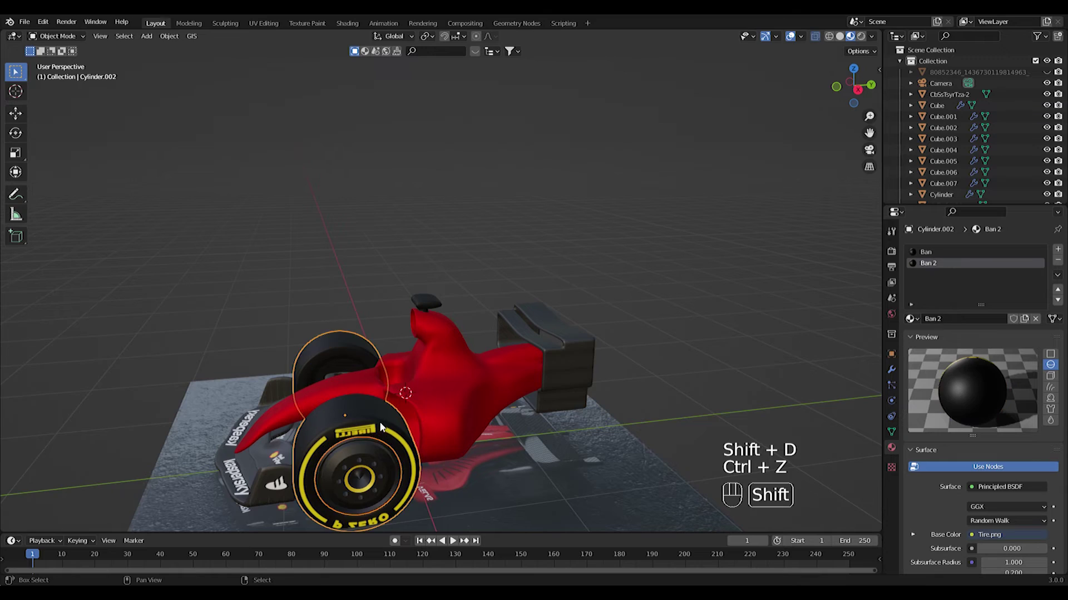
{"action": "key", "text": "shift+d"}
{"action": "left_click", "coordinate": [538, 403]}
{"action": "key", "text": "KP_3"}
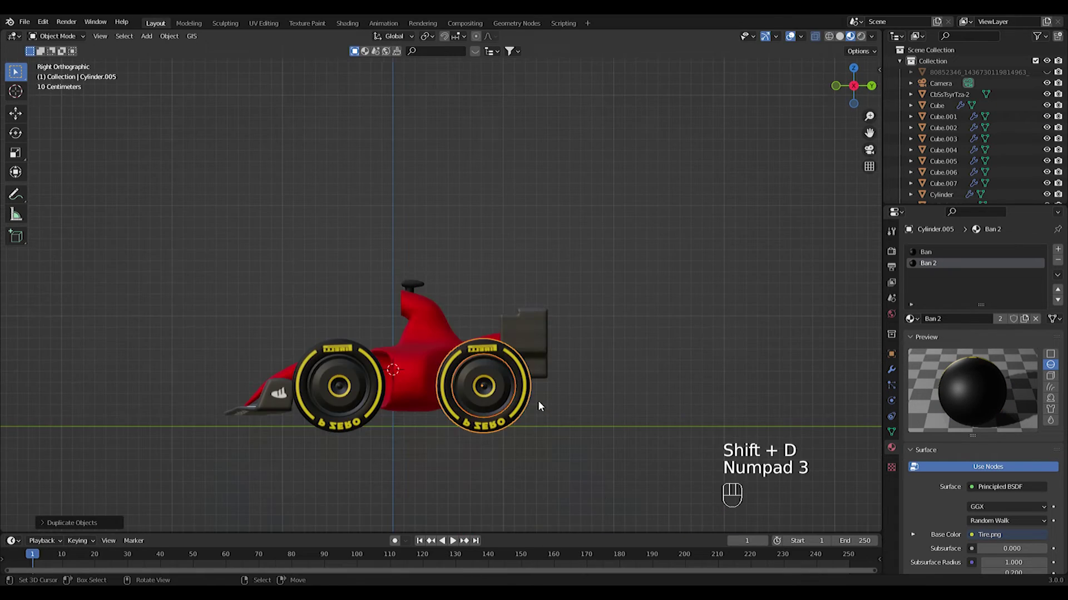
Step: Select the rear wing and switch to the top view
{"action": "middle_click_drag", "start_coordinate": [549, 395], "coordinate": [654, 437]}
{"action": "right_click", "coordinate": [631, 345]}
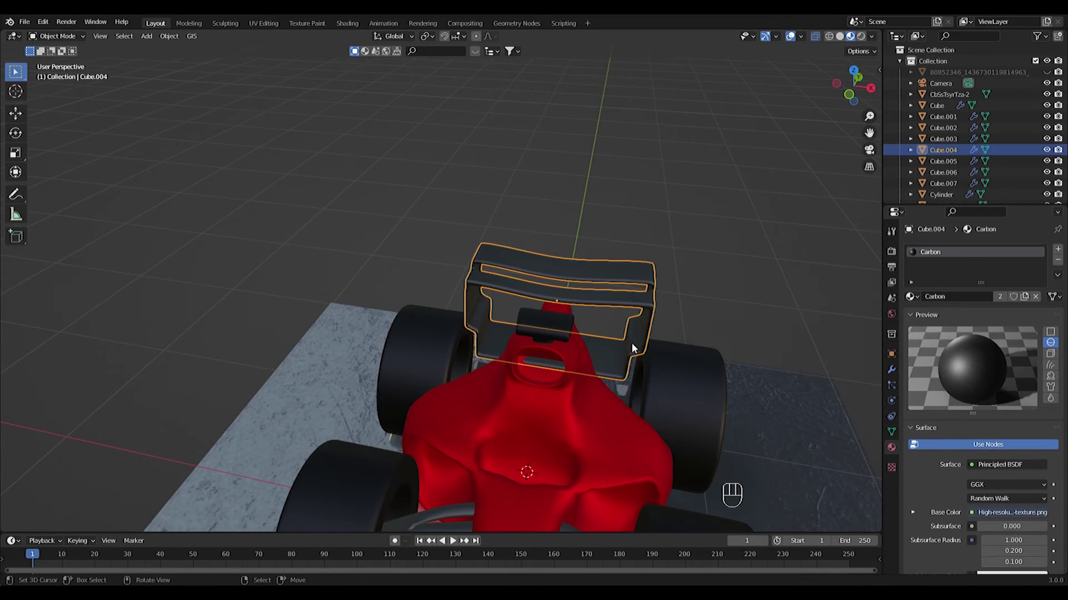
{"action": "key", "text": "KP_7"}
{"action": "key", "text": "Tab"}
{"action": "middle_click_drag", "start_coordinate": [598, 139], "coordinate": [535, 317], "text": "shift"}
{"action": "scroll", "coordinate": [535, 317], "scroll_direction": "up", "scroll_amount": 2}
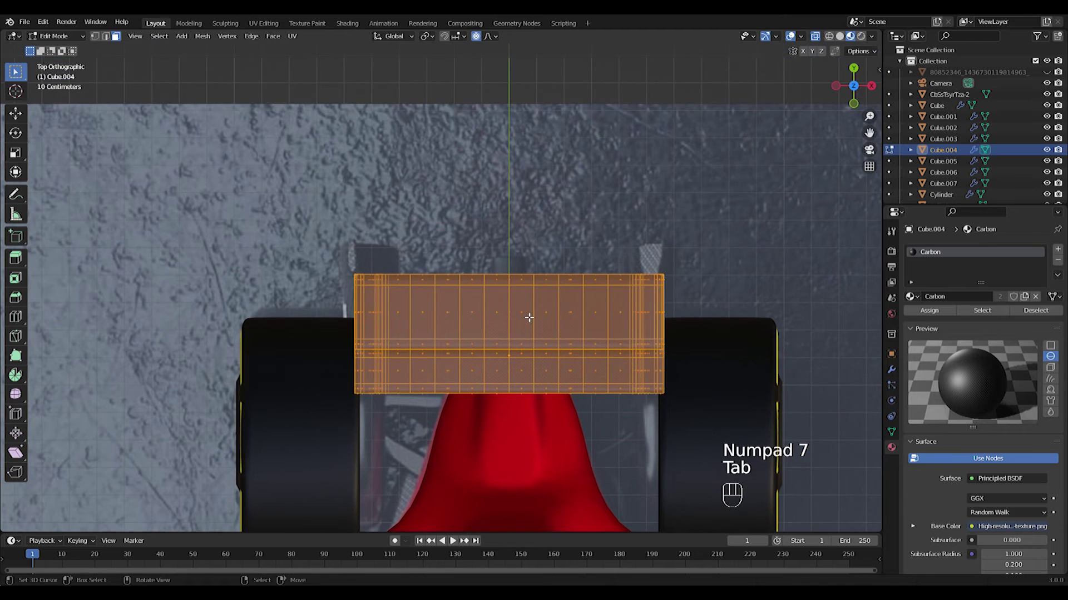
{"action": "key", "text": "g"}
{"action": "middle_click", "coordinate": [533, 305]}
{"action": "right_click", "coordinate": [539, 283]}
{"action": "key", "text": "Tab"}
Step: Move the rear wing farther back along the car's length in Object Mode
{"action": "key", "text": "g"}
{"action": "middle_click", "coordinate": [539, 270]}
{"action": "left_click", "coordinate": [541, 252]}
Step: Select the faces of the rear wing's front strip in Edit Mode and move them to adjust the wing's depth
{"action": "key", "text": "Tab"}
{"action": "left_click_drag", "start_coordinate": [342, 345], "coordinate": [667, 396]}
{"action": "key", "text": "g"}
{"action": "left_click", "coordinate": [626, 384]}
{"action": "key", "text": "Tab"}
Step: Select the lower side bracket and bottom bar faces of the rear wing in Edit Mode from the back view
{"action": "middle_click_drag", "start_coordinate": [732, 392], "coordinate": [603, 376]}
{"action": "key", "text": "KP_7"}
{"action": "scroll", "coordinate": [575, 351], "scroll_direction": "down", "scroll_amount": 2}
{"action": "middle_click_drag", "start_coordinate": [393, 386], "coordinate": [375, 205]}
{"action": "key", "text": "ctrl+KP_1"}
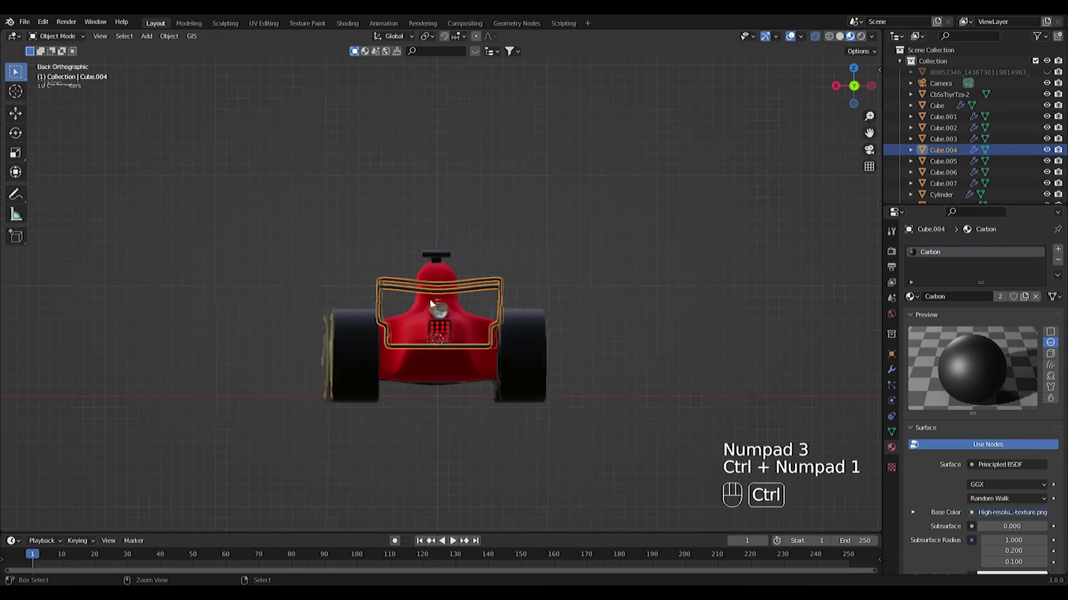
{"action": "scroll", "coordinate": [431, 305], "scroll_direction": "up", "scroll_amount": 4}
{"action": "key", "text": "Tab"}
{"action": "left_click_drag", "start_coordinate": [275, 331], "coordinate": [364, 431]}
{"action": "key", "text": "g"}
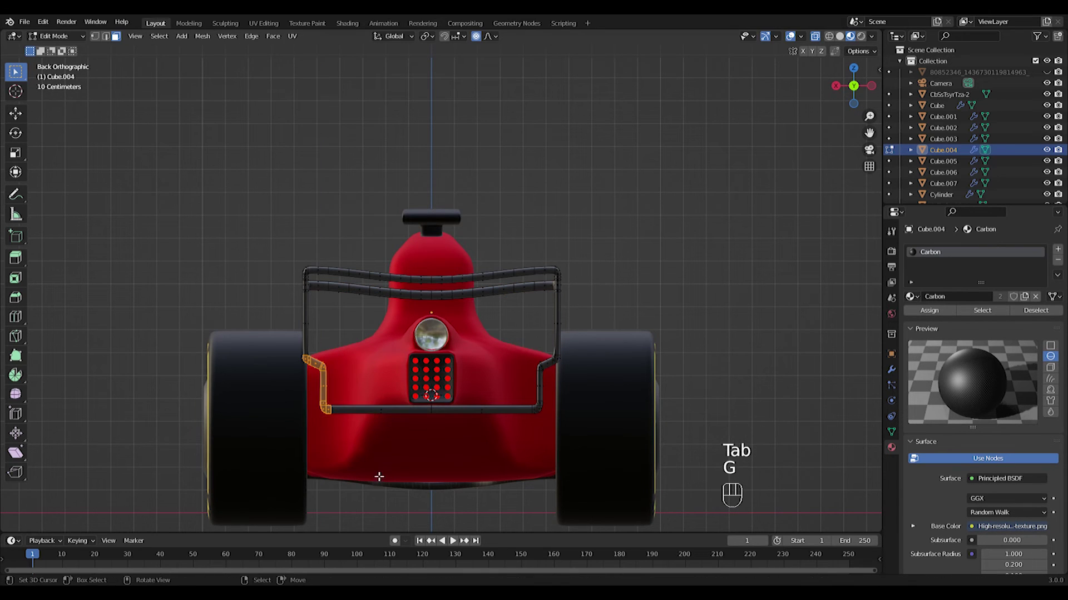
{"action": "left_click_drag", "start_coordinate": [283, 351], "coordinate": [470, 476], "text": "shift"}
{"action": "key", "text": "g"}
{"action": "key", "text": "s"}
{"action": "key", "text": "z"}
{"action": "right_click", "coordinate": [470, 448]}
{"action": "key", "text": "g"}
{"action": "right_click", "coordinate": [464, 423]}
Step: Extend the selection to the rear wing's whole lower frame and move it up to shorten the wing
{"action": "left_click_drag", "start_coordinate": [295, 341], "coordinate": [603, 454], "text": "shift"}
{"action": "key", "text": "g"}
{"action": "left_click", "coordinate": [600, 422]}
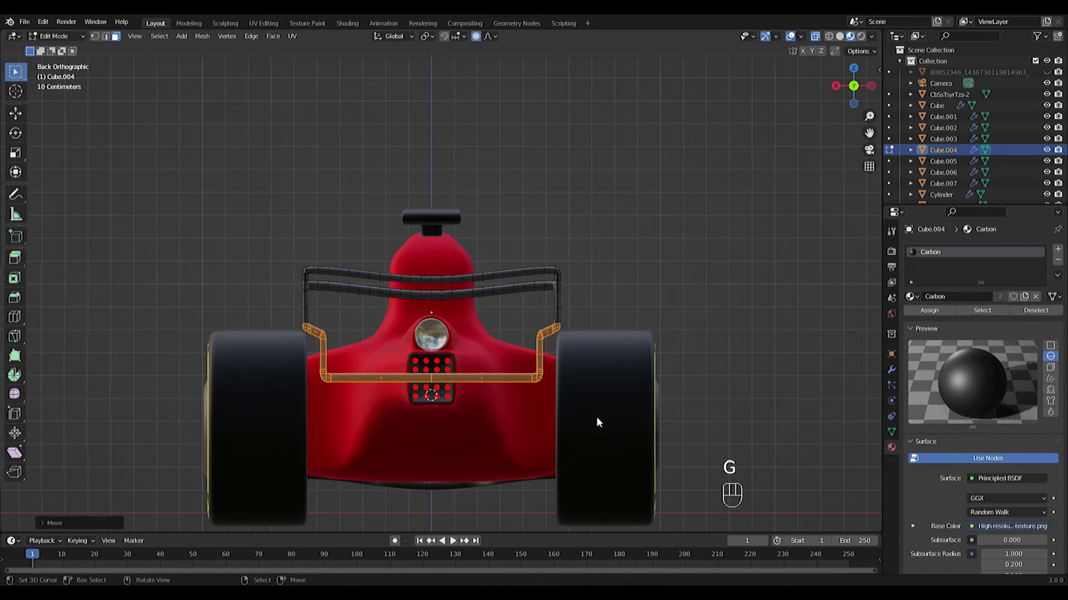
{"action": "key", "text": "Tab"}
Step: Select the rear tires and rims and scale their whole meshes up slightly in Edit Mode from the right side view
{"action": "left_click", "coordinate": [264, 380]}
{"action": "middle_click_drag", "start_coordinate": [263, 380], "coordinate": [601, 300]}
{"action": "key", "text": "KP_7"}
{"action": "key", "text": "KP_3"}
{"action": "left_click", "coordinate": [574, 372]}
{"action": "left_click", "coordinate": [596, 368]}
{"action": "key", "text": "s"}
{"action": "right_click", "coordinate": [623, 364]}
{"action": "key", "text": "Tab"}
{"action": "key", "text": "a"}
{"action": "key", "text": "s"}
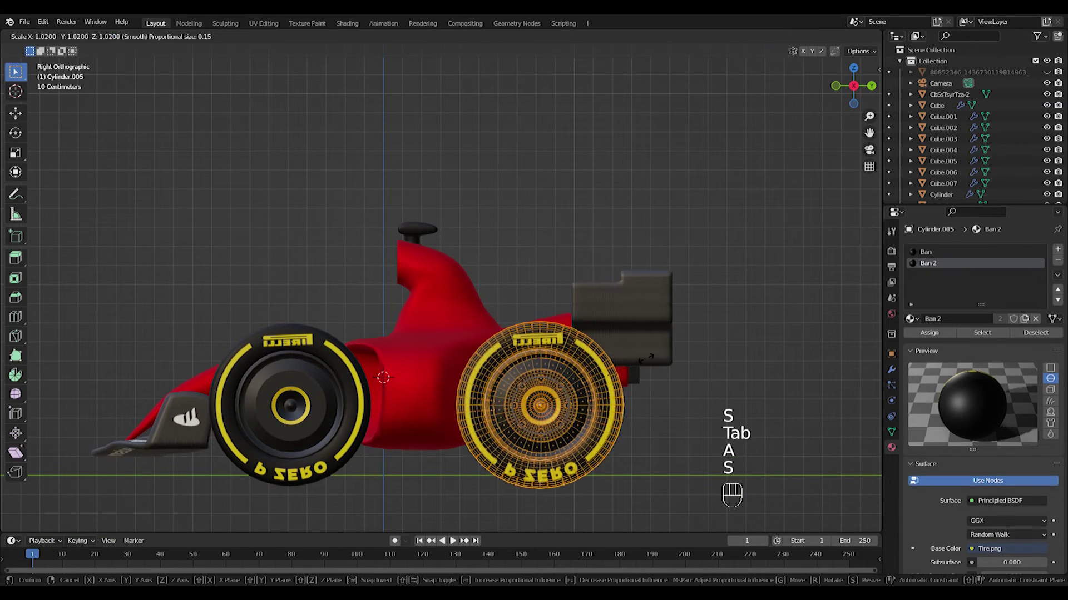
{"action": "key", "text": "s"}
{"action": "left_click", "coordinate": [658, 355]}
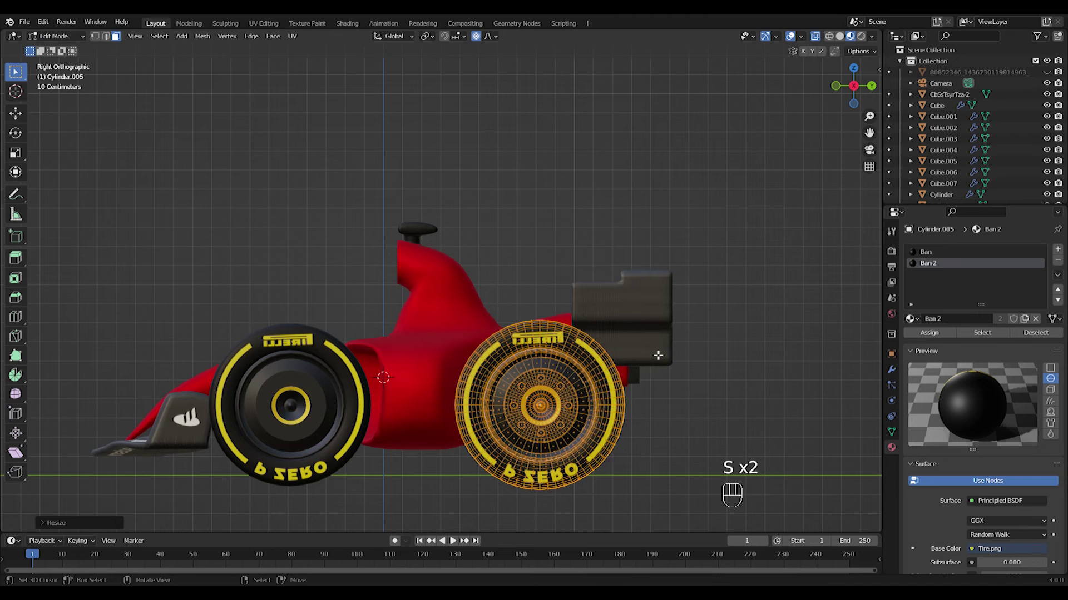
{"action": "scroll", "coordinate": [452, 410], "scroll_direction": "down", "scroll_amount": 3}
{"action": "middle_click_drag", "start_coordinate": [453, 410], "coordinate": [441, 422]}
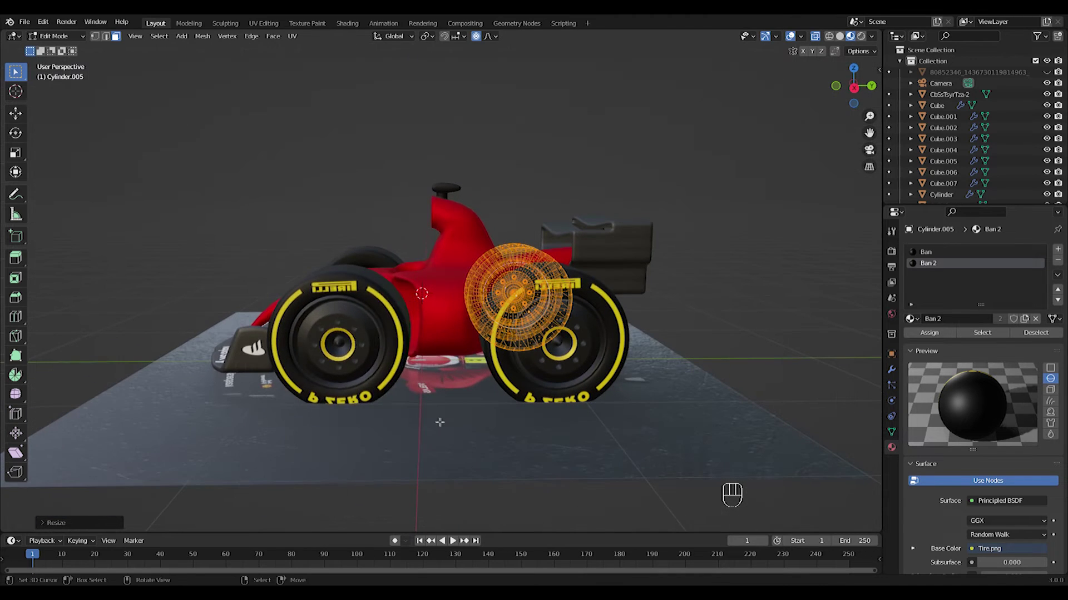
{"action": "key", "text": "shift+a"}
{"action": "left_click", "coordinate": [354, 331]}
{"action": "key", "text": "ctrl+z"}
{"action": "key", "text": "Tab"}
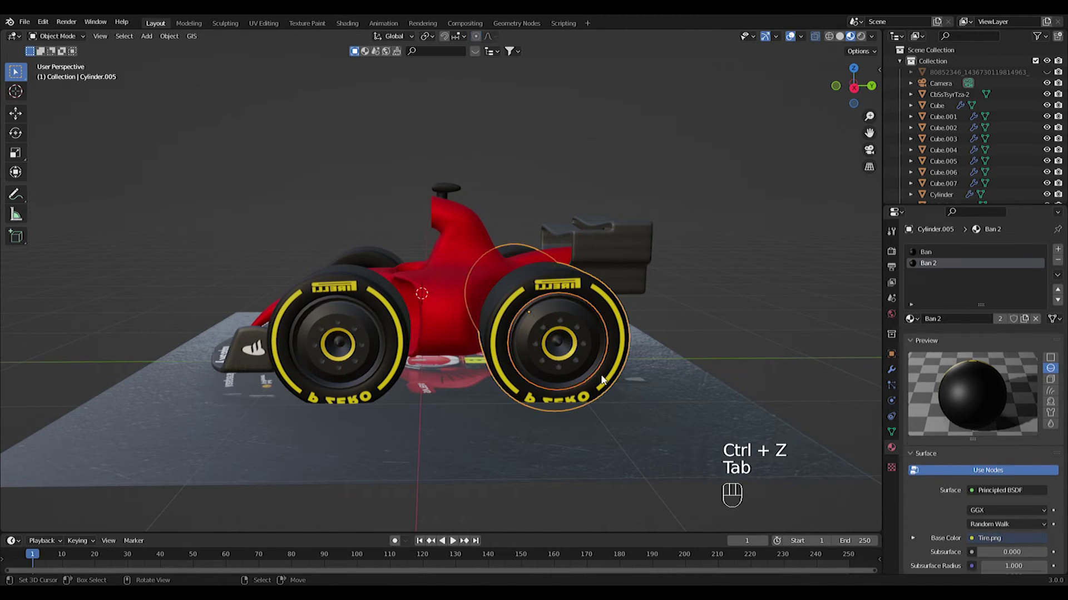
{"action": "key", "text": "s"}
{"action": "key", "text": "g"}
{"action": "right_click", "coordinate": [476, 351]}
{"action": "key", "text": "Tab"}
{"action": "key", "text": "Tab"}
Step: Add a cube mesh, reduce its height along Z and scale it up beyond the car's footprint
{"action": "key", "text": "shift+a"}
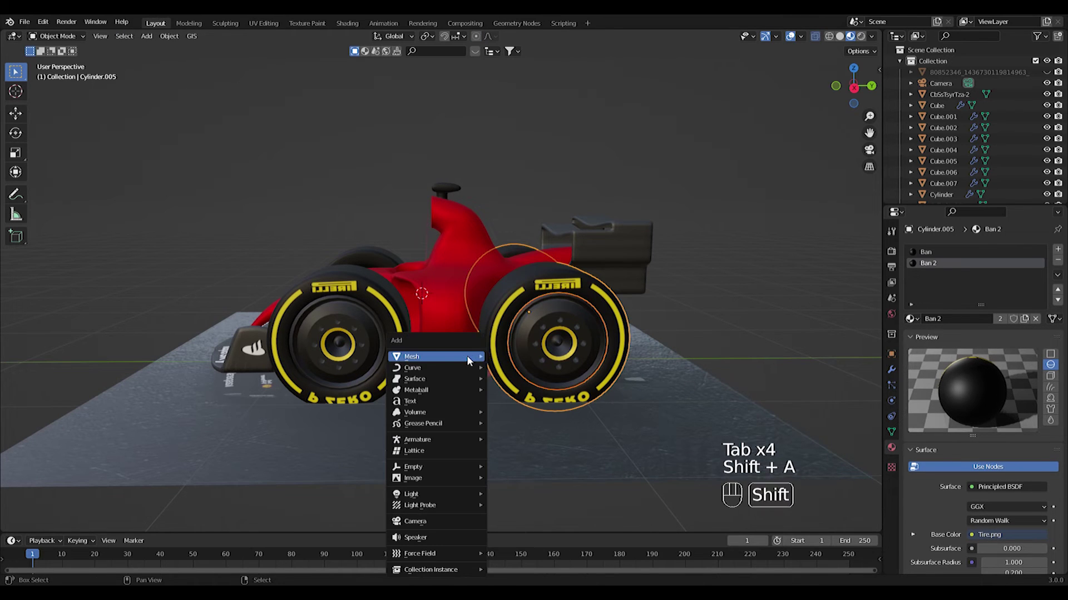
{"action": "mouse_move", "coordinate": [468, 357]}
{"action": "left_click", "coordinate": [503, 111]}
{"action": "key", "text": "s"}
{"action": "key", "text": "z"}
{"action": "left_click", "coordinate": [438, 300]}
{"action": "key", "text": "s"}
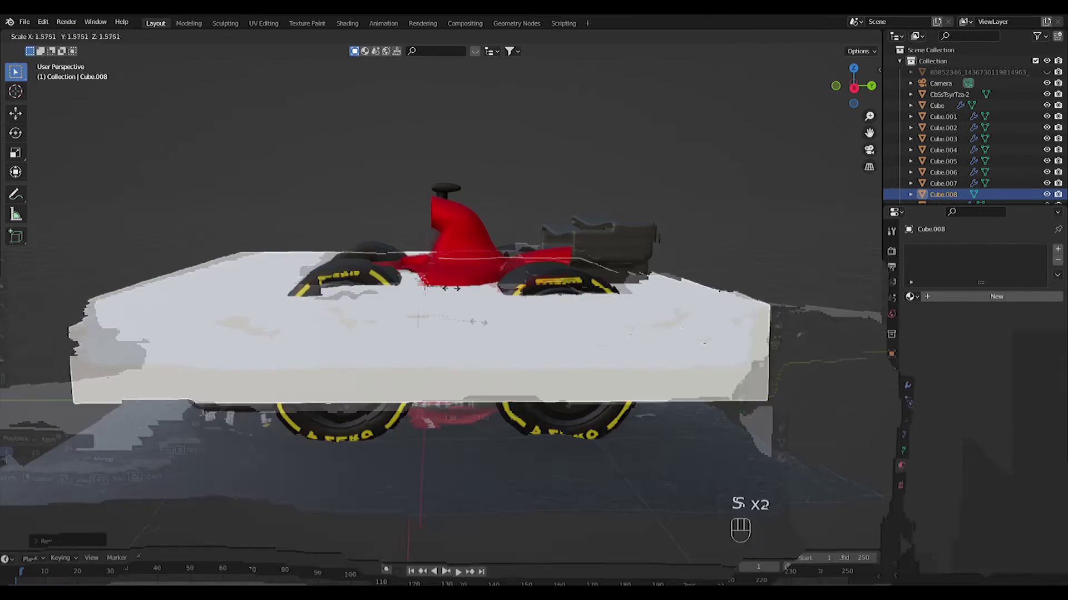
{"action": "left_click", "coordinate": [472, 298]}
Step: Flatten the cube into a thin ground slab by scaling it to about 0.12 along Z
{"action": "key", "text": "s"}
{"action": "key", "text": "z"}
{"action": "right_click", "coordinate": [456, 287]}
{"action": "key", "text": "s"}
{"action": "key", "text": "z"}
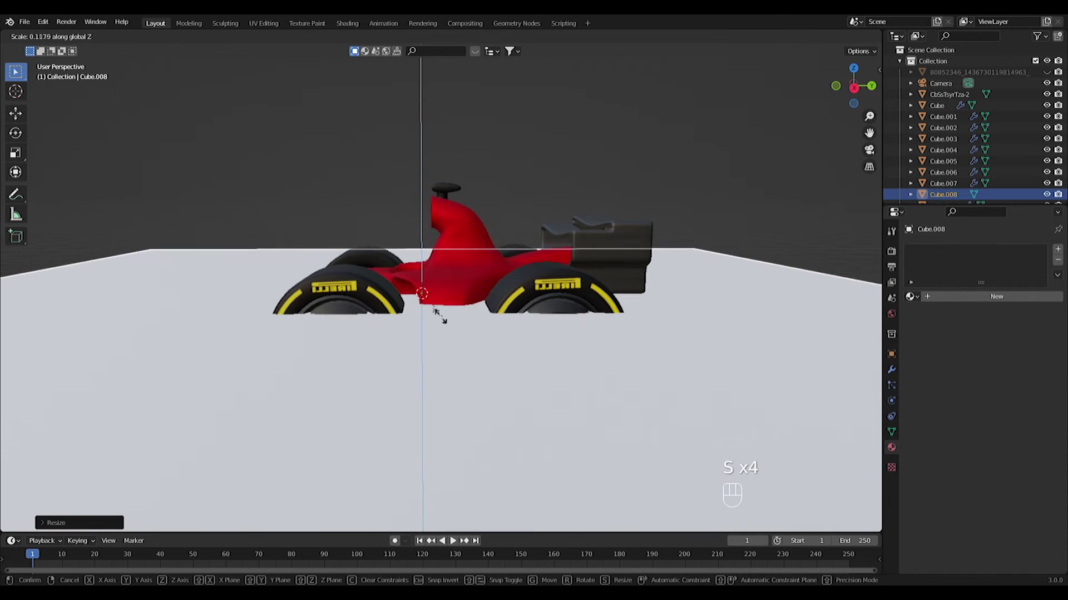
{"action": "left_click", "coordinate": [436, 312]}
Step: Move the ground slab down along Z by about 0.5 m so it lies just beneath the tires
{"action": "scroll", "coordinate": [486, 350], "scroll_direction": "down", "scroll_amount": 5}
{"action": "key", "text": "g"}
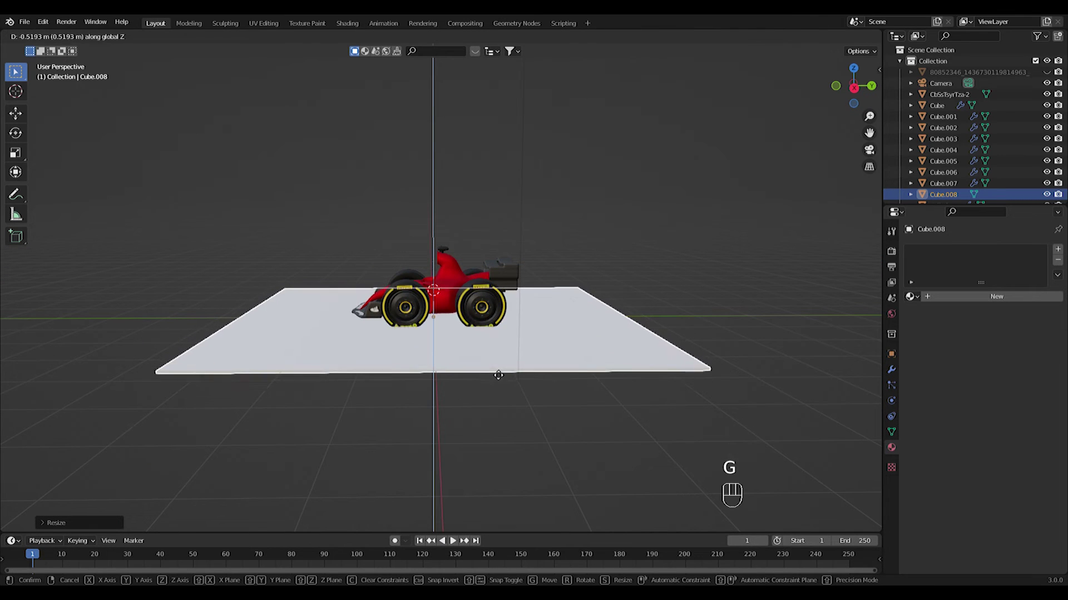
{"action": "left_click", "coordinate": [494, 375]}
{"action": "key", "text": "KP_3"}
{"action": "scroll", "coordinate": [506, 365], "scroll_direction": "up", "scroll_amount": 4}
{"action": "key", "text": "g"}
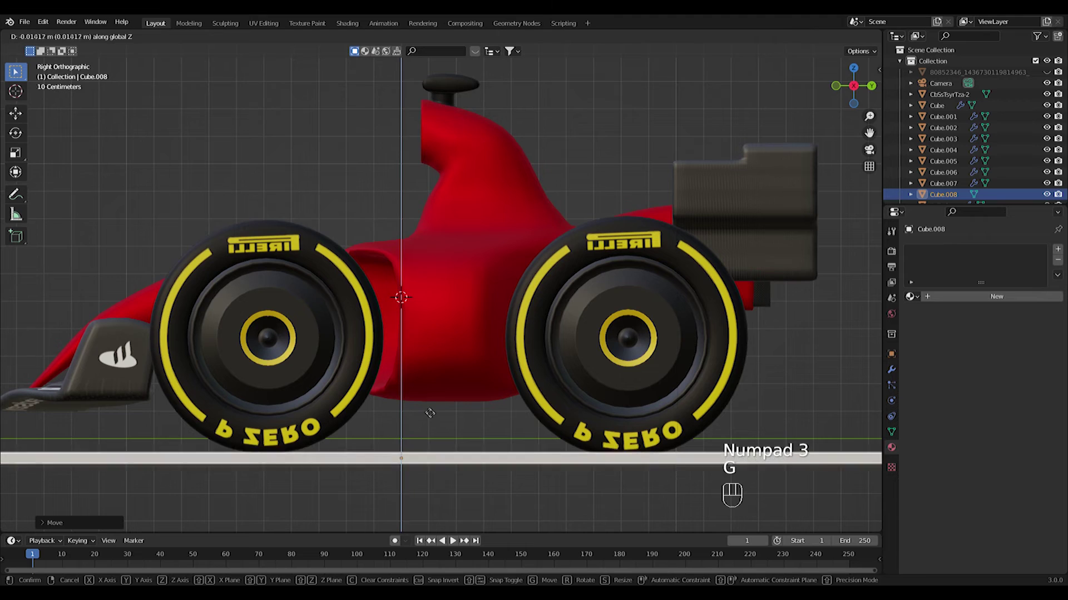
{"action": "left_click", "coordinate": [669, 399]}
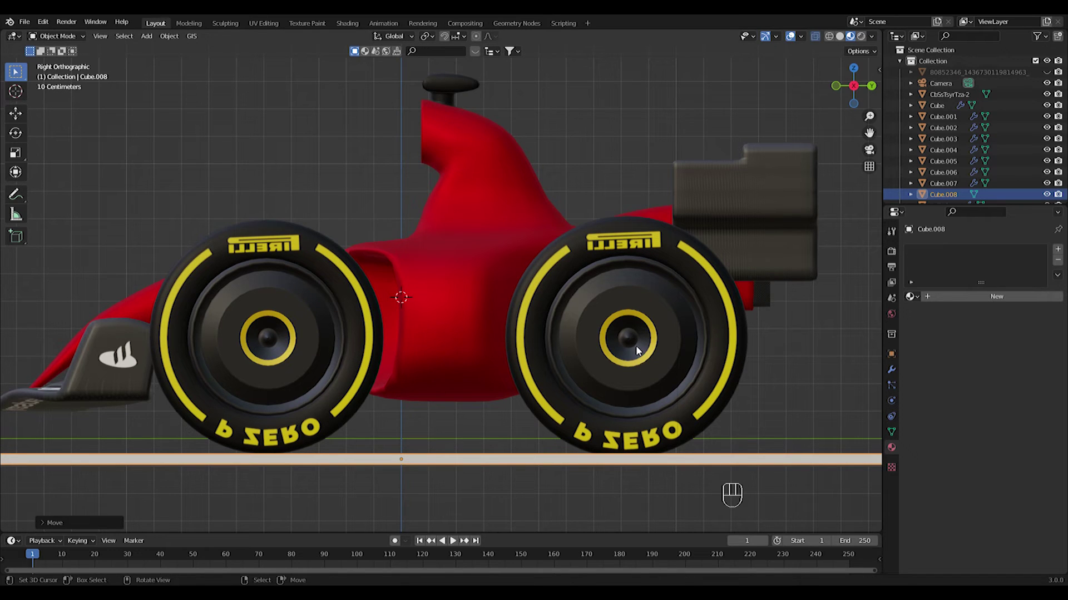
Step: Raise the rear tires and rims along Z so they rest on the ground slab
{"action": "left_click", "coordinate": [649, 370], "text": "shift"}
{"action": "key", "text": "g"}
{"action": "key", "text": "g"}
{"action": "middle_click", "coordinate": [716, 363]}
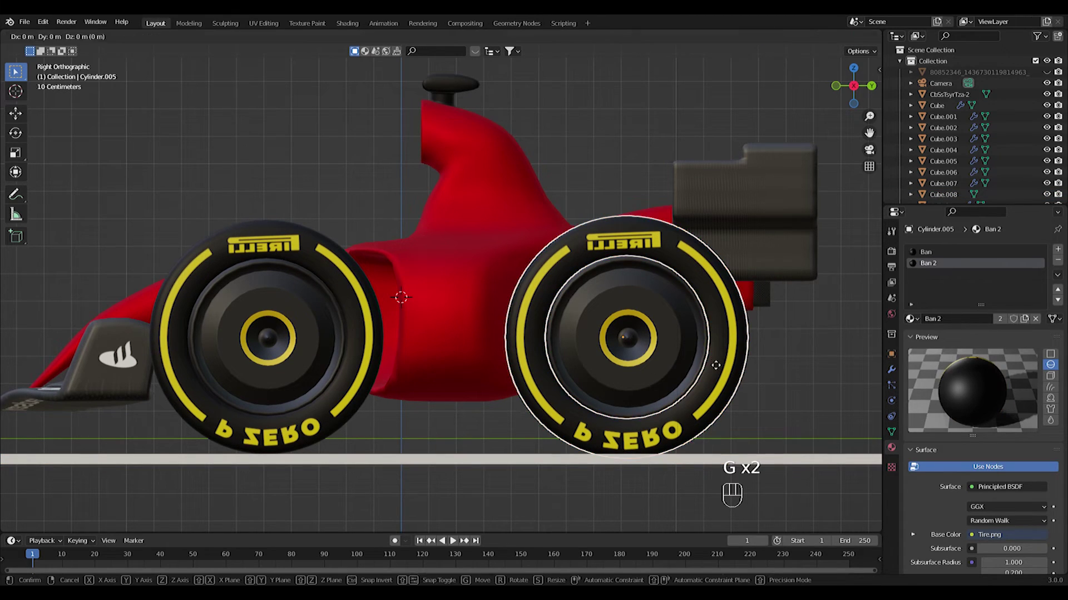
{"action": "left_click", "coordinate": [718, 337]}
Step: Duplicate the two front suspension arm objects and place the copies between the rear wheels
{"action": "middle_click_drag", "start_coordinate": [581, 329], "coordinate": [701, 405]}
{"action": "scroll", "coordinate": [701, 404], "scroll_direction": "down", "scroll_amount": 3}
{"action": "right_click", "coordinate": [459, 404]}
{"action": "right_click", "coordinate": [452, 415], "text": "shift"}
{"action": "key", "text": "KP_7"}
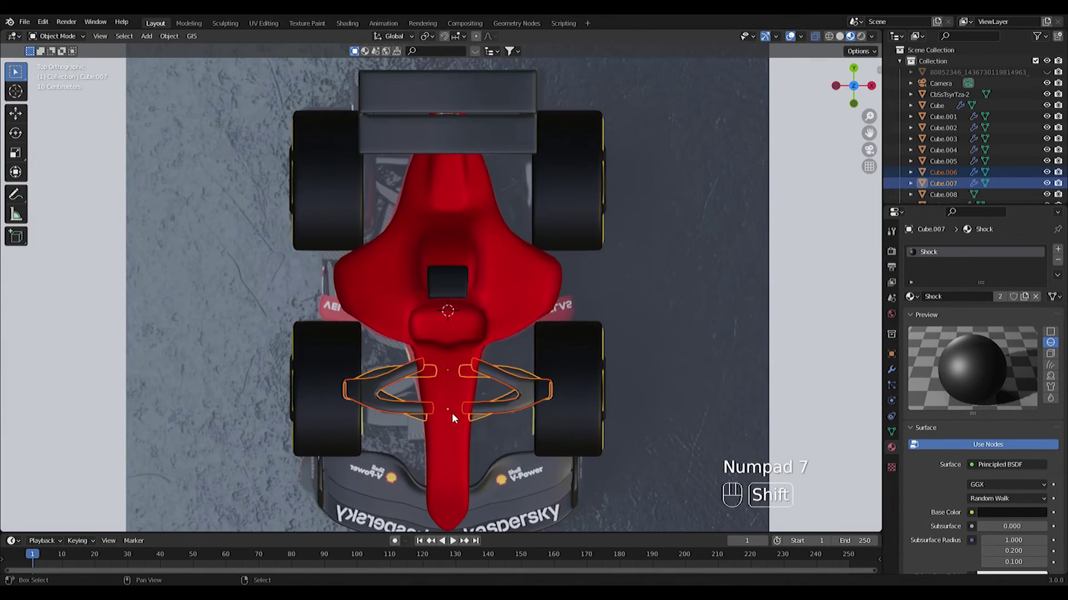
{"action": "key", "text": "shift+d"}
{"action": "left_click", "coordinate": [452, 197]}
{"action": "key", "text": "a"}
{"action": "key", "text": "a"}
Step: Select the red car body and enter Edit Mode on its mesh
{"action": "scroll", "coordinate": [537, 233], "scroll_direction": "down", "scroll_amount": 2}
{"action": "middle_click_drag", "start_coordinate": [581, 276], "coordinate": [477, 168]}
{"action": "middle_click_drag", "start_coordinate": [484, 309], "coordinate": [570, 349]}
{"action": "scroll", "coordinate": [438, 384], "scroll_direction": "up", "scroll_amount": 4}
{"action": "middle_click_drag", "start_coordinate": [438, 384], "coordinate": [421, 356], "text": "shift"}
{"action": "mouse_move", "coordinate": [420, 356]}
{"action": "middle_mouse_down"}
{"action": "mouse_move", "coordinate": [495, 326]}
{"action": "mouse_move", "coordinate": [429, 361]}
{"action": "middle_mouse_up"}
{"action": "right_click", "coordinate": [406, 337]}
{"action": "key", "text": "Tab"}
{"action": "scroll", "coordinate": [484, 338], "scroll_direction": "up", "scroll_amount": 3}
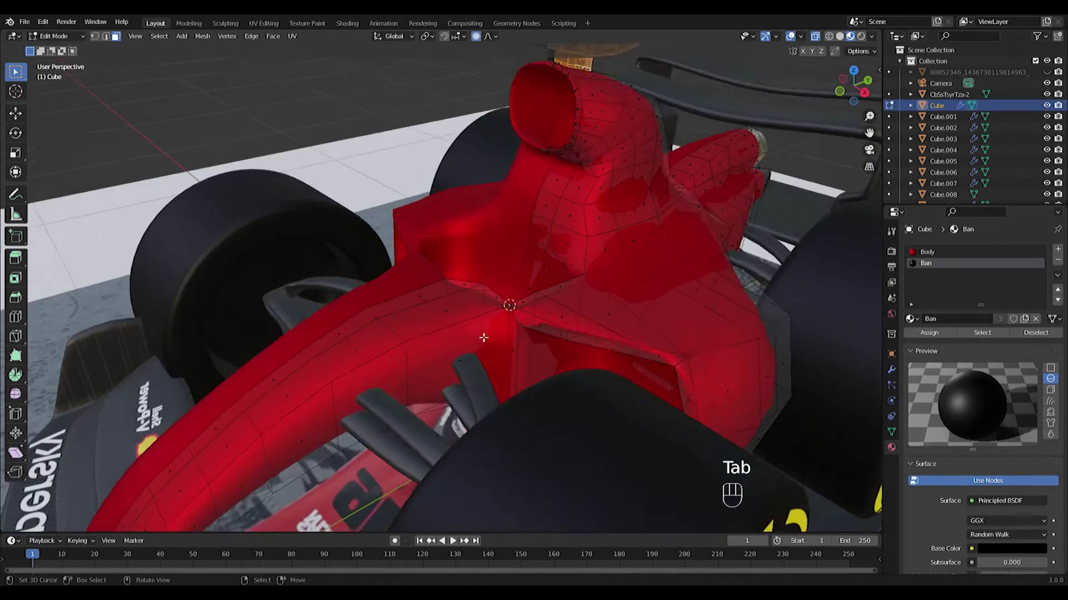
{"action": "middle_click_drag", "start_coordinate": [483, 337], "coordinate": [537, 324]}
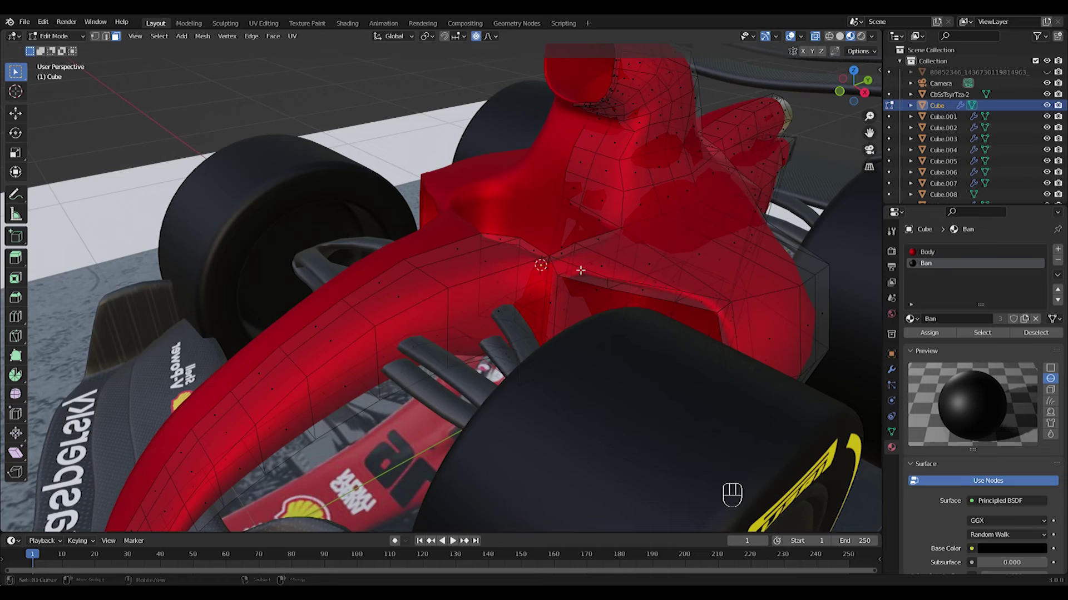
{"action": "middle_click_drag", "start_coordinate": [581, 271], "coordinate": [216, 156]}
{"action": "scroll", "coordinate": [588, 290], "scroll_direction": "up", "scroll_amount": 2}
{"action": "middle_click_drag", "start_coordinate": [590, 290], "coordinate": [505, 331], "text": "shift"}
{"action": "scroll", "coordinate": [523, 294], "scroll_direction": "down", "scroll_amount": 1}
{"action": "right_click", "coordinate": [522, 281]}
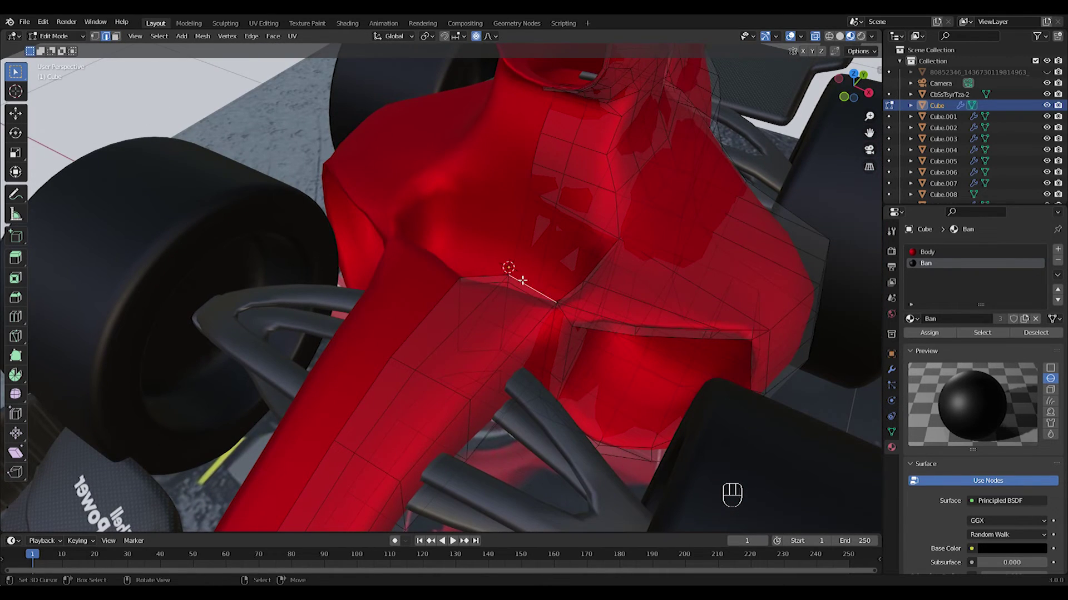
{"action": "right_click", "coordinate": [382, 392], "text": "shift"}
{"action": "middle_click_drag", "start_coordinate": [383, 392], "coordinate": [494, 234], "text": "shift"}
{"action": "right_click", "coordinate": [478, 257], "text": "shift"}
{"action": "right_click", "coordinate": [432, 340], "text": "shift"}
{"action": "middle_click_drag", "start_coordinate": [420, 375], "coordinate": [508, 253], "text": "shift"}
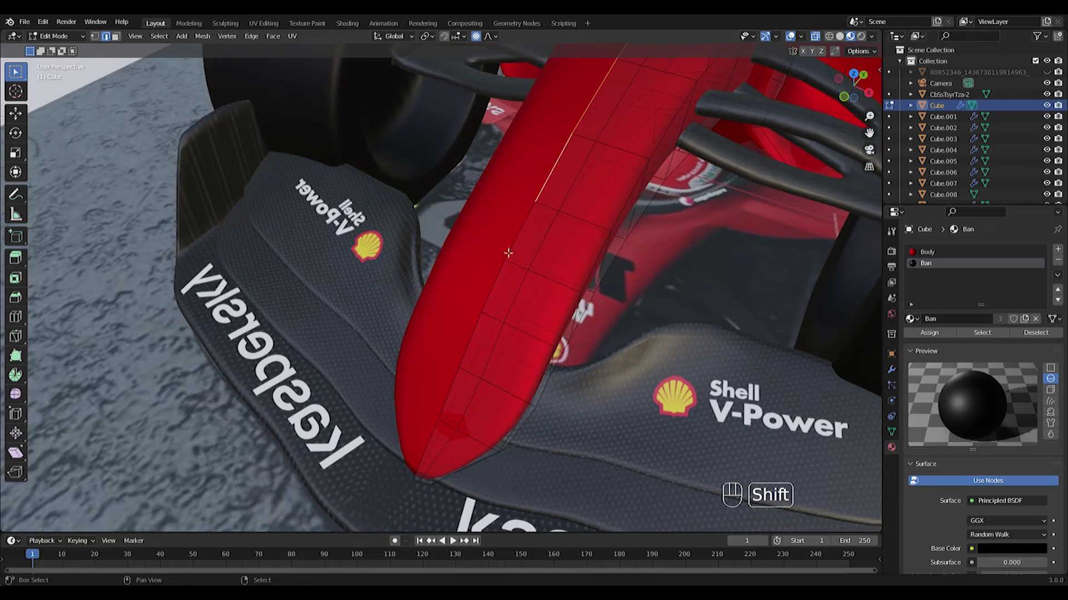
Step: Examine the body's modifier stack
{"action": "key", "text": "Tab"}
{"action": "left_click", "coordinate": [891, 370]}
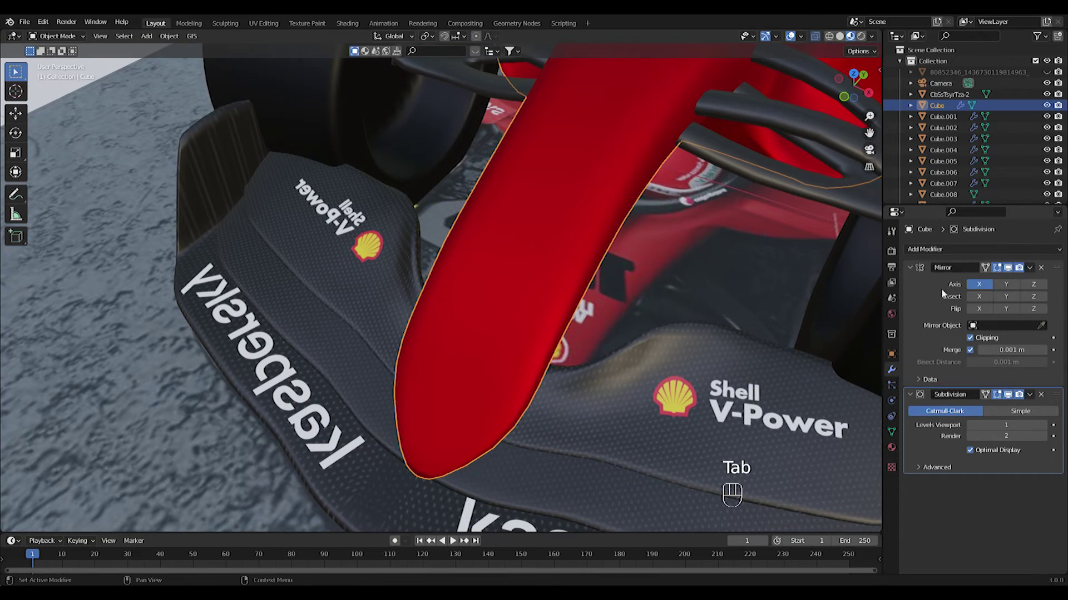
{"action": "key", "text": "Tab"}
Step: Select the edges outlining the sidepod's outer side between the wheels and mark them as a UV seam
{"action": "scroll", "coordinate": [600, 255], "scroll_direction": "down", "scroll_amount": 3}
{"action": "middle_click_drag", "start_coordinate": [600, 256], "coordinate": [301, 131], "text": "shift"}
{"action": "middle_click_drag", "start_coordinate": [301, 130], "coordinate": [479, 268], "text": "shift"}
{"action": "scroll", "coordinate": [478, 269], "scroll_direction": "up", "scroll_amount": 3}
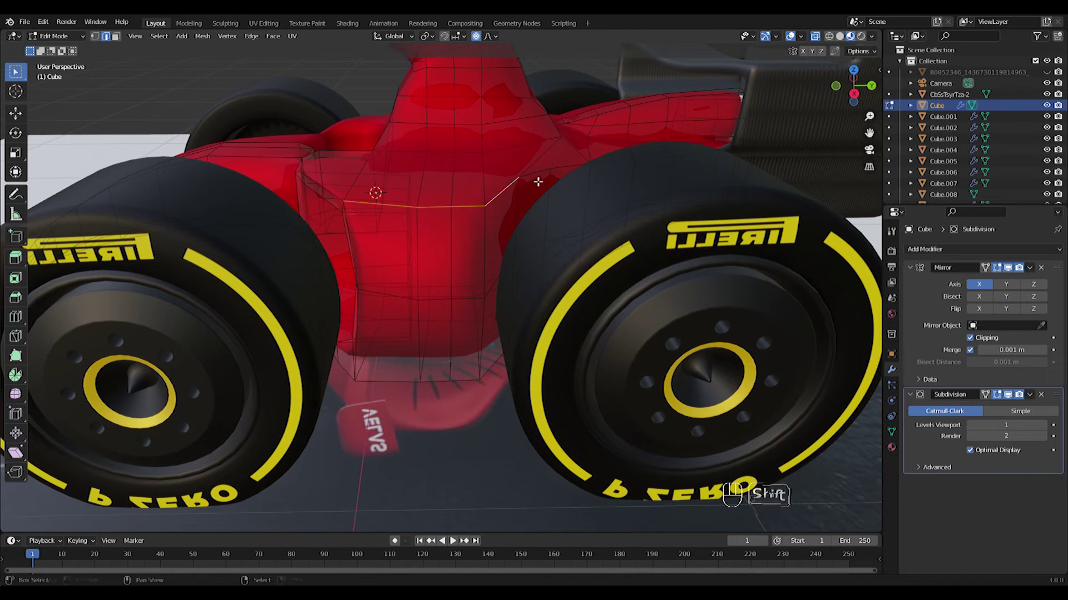
{"action": "middle_click_drag", "start_coordinate": [538, 182], "coordinate": [523, 252]}
{"action": "middle_click_drag", "start_coordinate": [425, 392], "coordinate": [381, 358]}
{"action": "left_click", "coordinate": [384, 324], "text": "shift"}
{"action": "key", "text": "ctrl+z"}
{"action": "middle_click_drag", "start_coordinate": [373, 271], "coordinate": [377, 245]}
{"action": "key", "text": "u"}
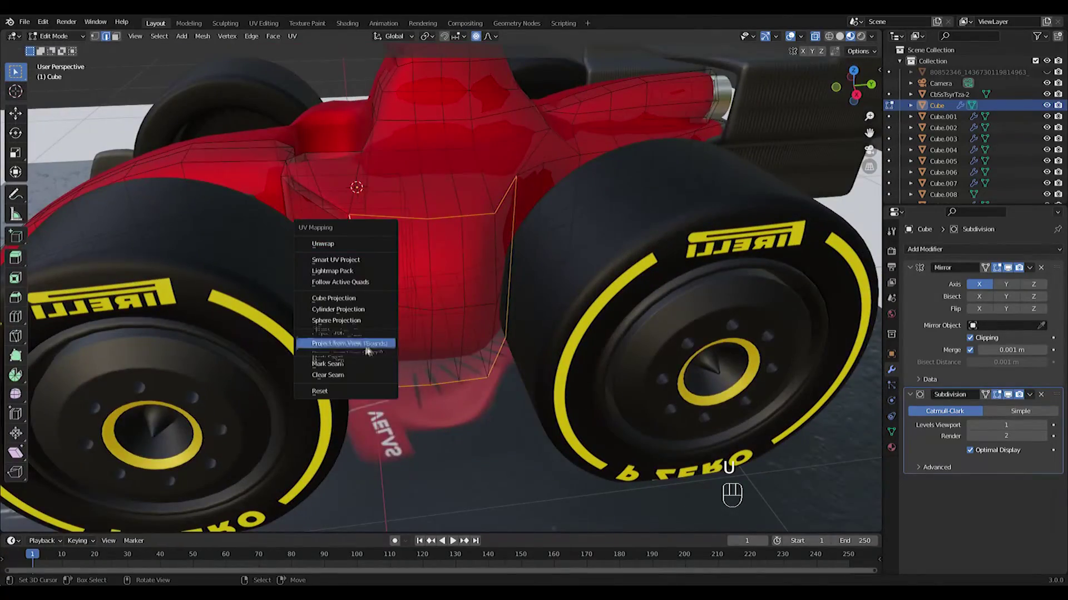
{"action": "left_click", "coordinate": [374, 364]}
Step: Mark the edges around the side of the rear bodywork near the exhaust as a UV seam
{"action": "middle_click_drag", "start_coordinate": [475, 364], "coordinate": [430, 244]}
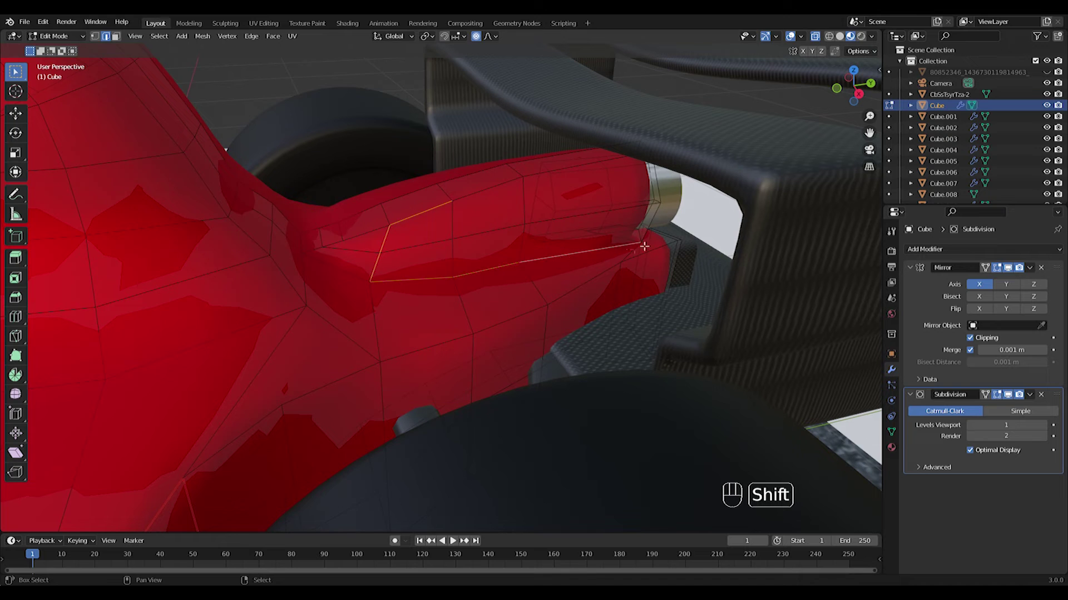
{"action": "key", "text": "u"}
{"action": "left_click", "coordinate": [493, 185]}
Step: Mark the edge outline on the engine cover's side, below the air intake, as a UV seam
{"action": "scroll", "coordinate": [494, 184], "scroll_direction": "down", "scroll_amount": 2}
{"action": "middle_click_drag", "start_coordinate": [493, 185], "coordinate": [310, 255]}
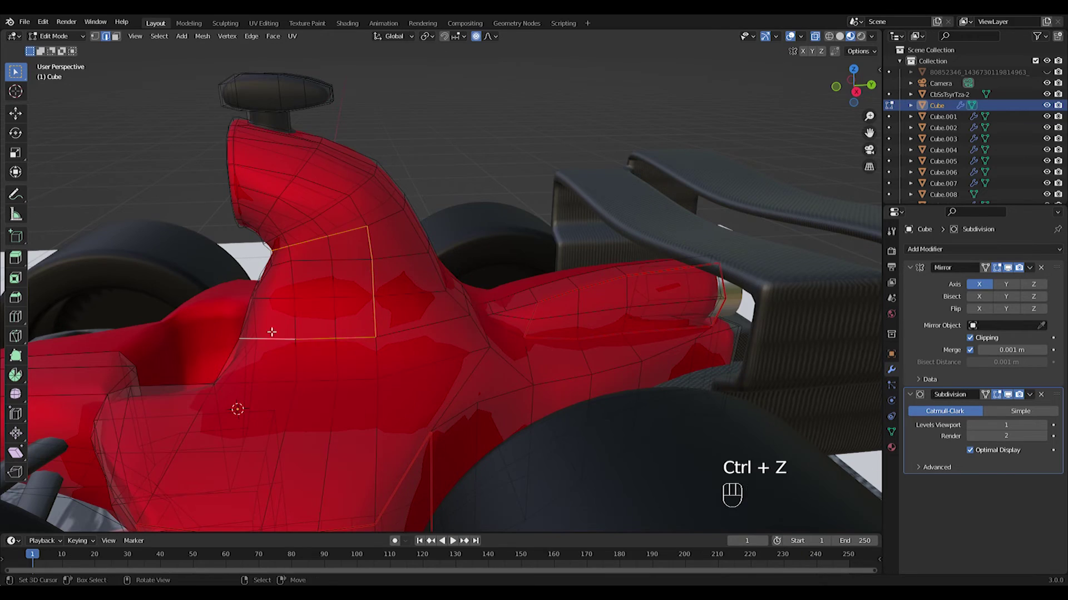
{"action": "middle_click_drag", "start_coordinate": [284, 341], "coordinate": [456, 324]}
{"action": "key", "text": "u"}
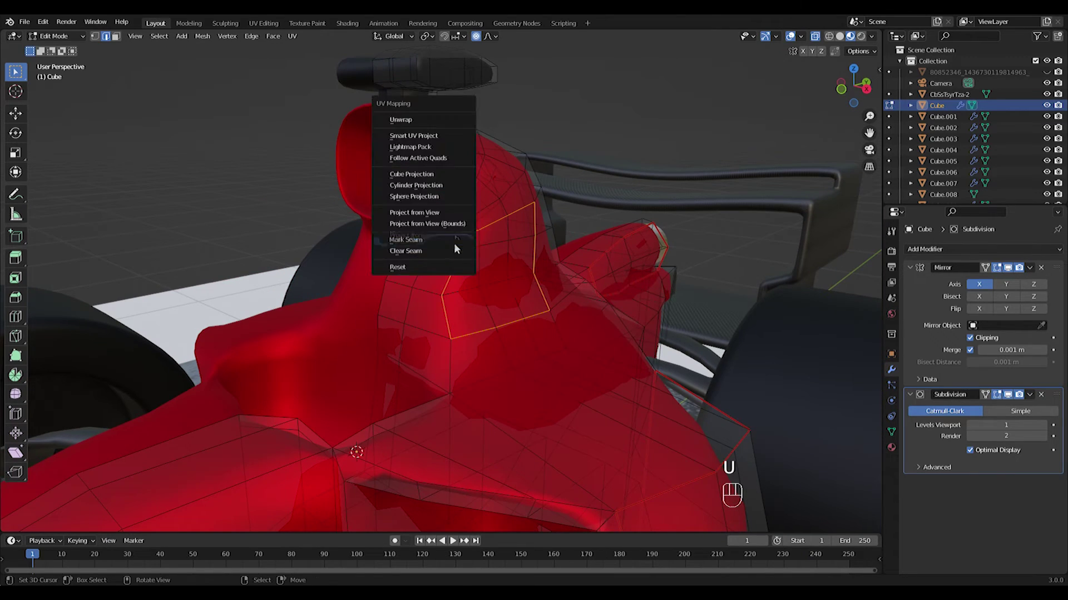
{"action": "left_click", "coordinate": [456, 246]}
Step: Leave Edit Mode and apply the Mirror modifier on the car body
{"action": "scroll", "coordinate": [455, 250], "scroll_direction": "down", "scroll_amount": 3}
{"action": "middle_click_drag", "start_coordinate": [460, 303], "coordinate": [458, 256], "text": "shift"}
{"action": "middle_click_drag", "start_coordinate": [459, 256], "coordinate": [516, 289]}
{"action": "key", "text": "Tab"}
{"action": "key", "text": "ctrl+a"}
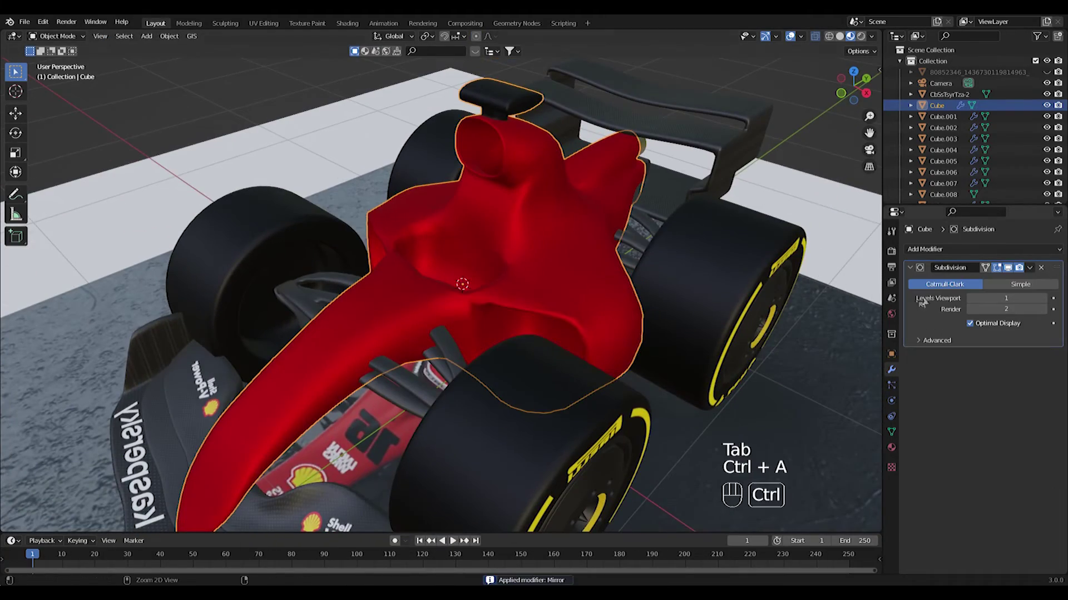
Step: Move the vertices on both sides of the cockpit's front point about -0.05 m along Y with proportional editing off
{"action": "key", "text": "Tab"}
{"action": "middle_click_drag", "start_coordinate": [417, 341], "coordinate": [460, 343]}
{"action": "scroll", "coordinate": [448, 343], "scroll_direction": "up", "scroll_amount": 3}
{"action": "key", "text": "KP_7"}
{"action": "middle_click_drag", "start_coordinate": [613, 443], "coordinate": [574, 365], "text": "shift"}
{"action": "scroll", "coordinate": [574, 365], "scroll_direction": "up", "scroll_amount": 4}
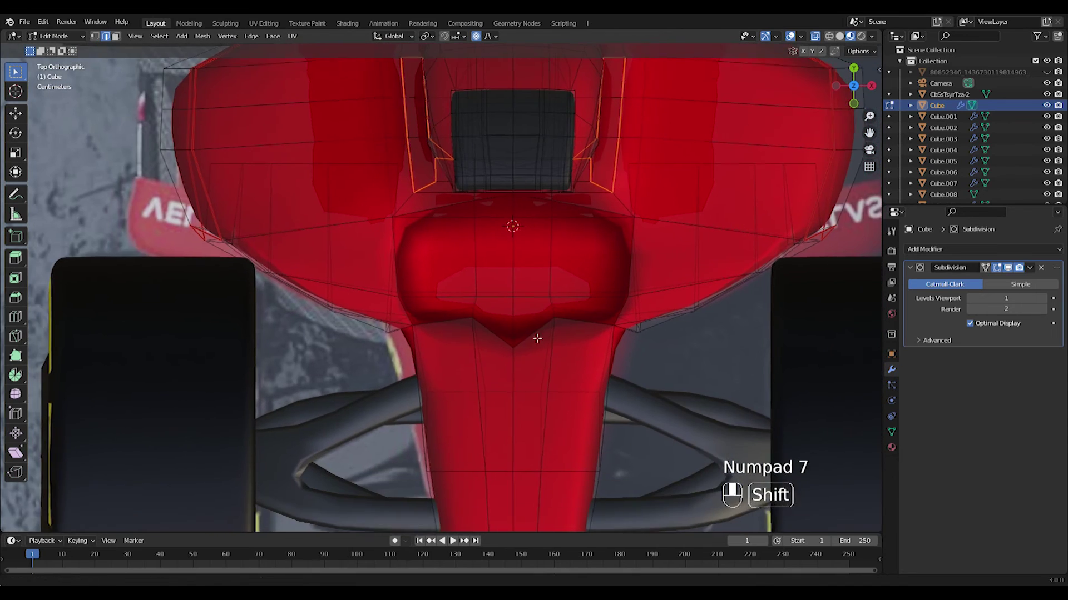
{"action": "left_click_drag", "start_coordinate": [515, 309], "coordinate": [561, 385]}
{"action": "key", "text": "g"}
{"action": "key", "text": "y"}
{"action": "right_click", "coordinate": [550, 369]}
{"action": "left_click_drag", "start_coordinate": [465, 310], "coordinate": [488, 333]}
{"action": "left_click_drag", "start_coordinate": [563, 305], "coordinate": [605, 340], "text": "shift"}
{"action": "key", "text": "g"}
{"action": "middle_click", "coordinate": [608, 350]}
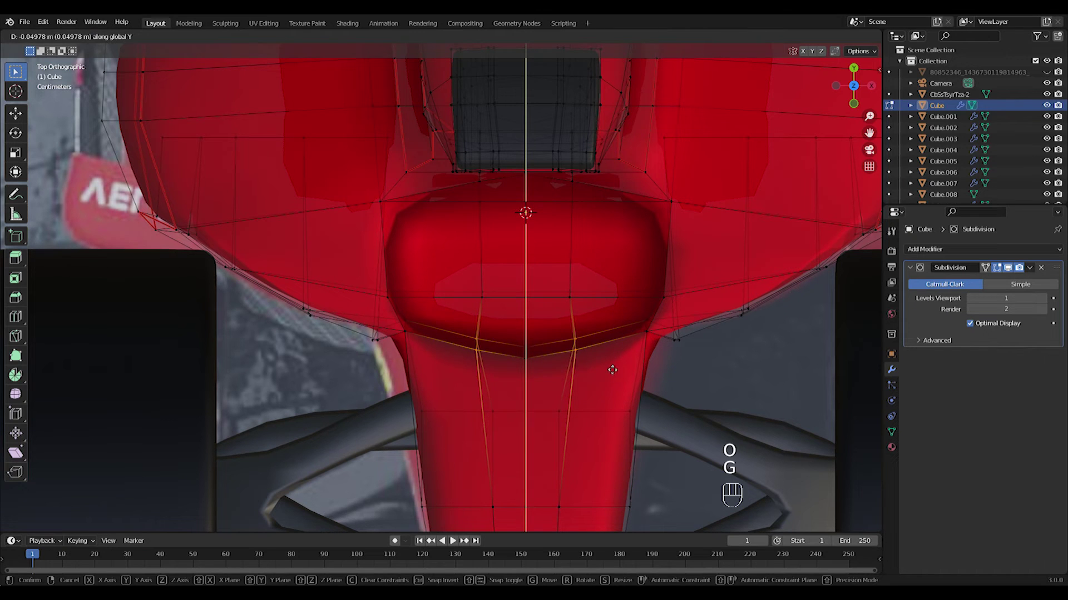
{"action": "left_click", "coordinate": [615, 379]}
Step: Select the edge path along the cockpit's front rim and down the far side of the nose
{"action": "key", "text": "Tab"}
{"action": "middle_click_drag", "start_coordinate": [615, 379], "coordinate": [589, 333]}
{"action": "key", "text": "Tab"}
{"action": "middle_click_drag", "start_coordinate": [590, 334], "coordinate": [514, 208]}
{"action": "key", "text": "3"}
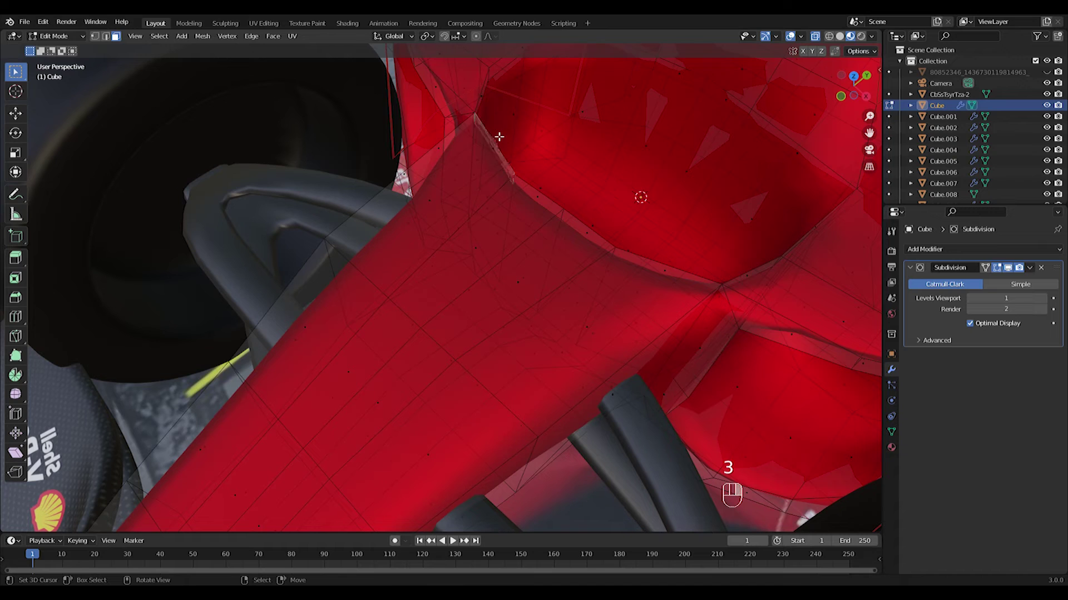
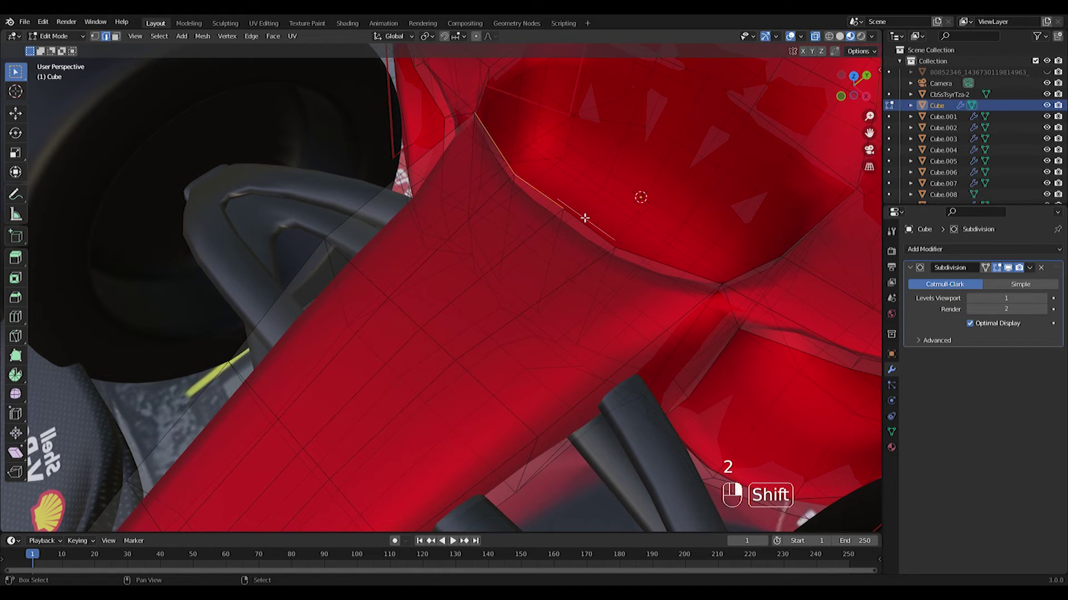
{"action": "key", "text": "ctrl+z"}
{"action": "scroll", "coordinate": [562, 300], "scroll_direction": "down", "scroll_amount": 3}
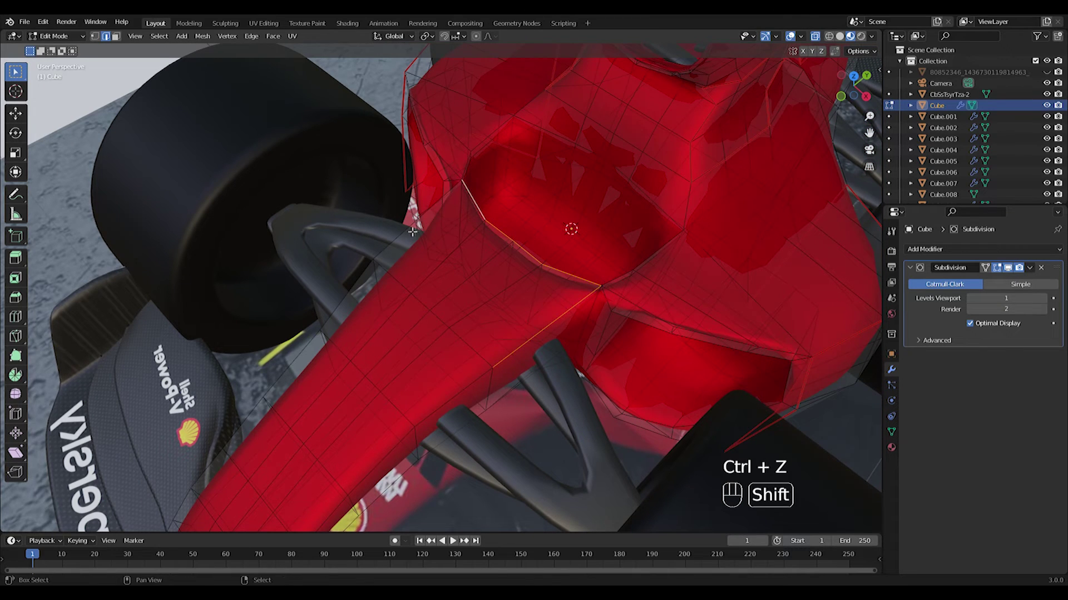
{"action": "middle_click_drag", "start_coordinate": [324, 359], "coordinate": [323, 336], "text": "shift"}
{"action": "middle_click_drag", "start_coordinate": [289, 419], "coordinate": [326, 303], "text": "shift"}
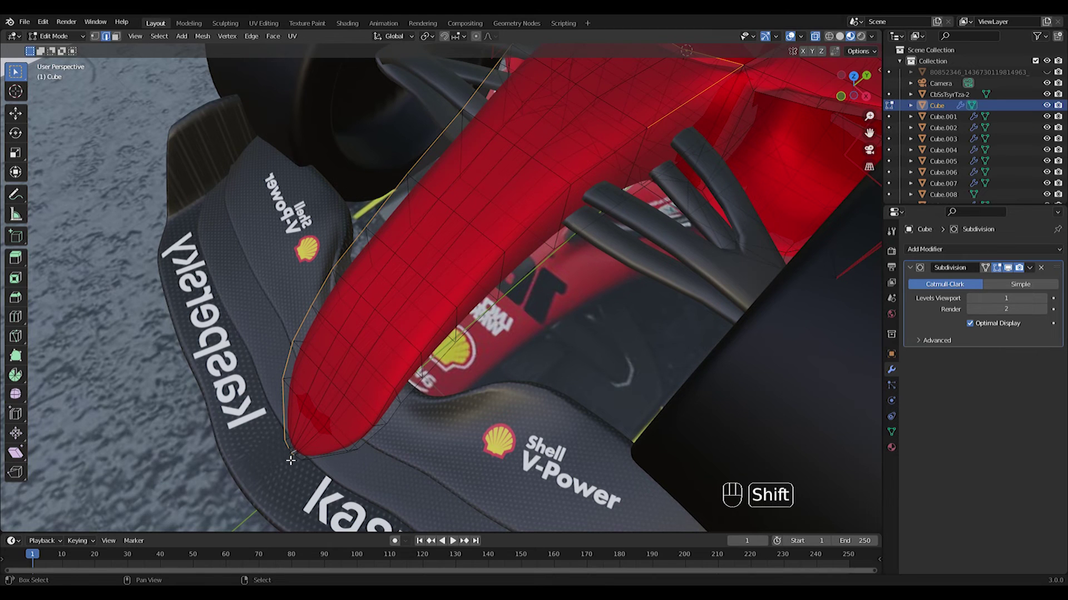
Step: Extend the edge selection around the nose tip and back along the near side, and mark it as a UV seam
{"action": "key", "text": "ctrl+z"}
{"action": "scroll", "coordinate": [293, 479], "scroll_direction": "up", "scroll_amount": 4}
{"action": "middle_click_drag", "start_coordinate": [293, 481], "coordinate": [436, 299], "text": "shift"}
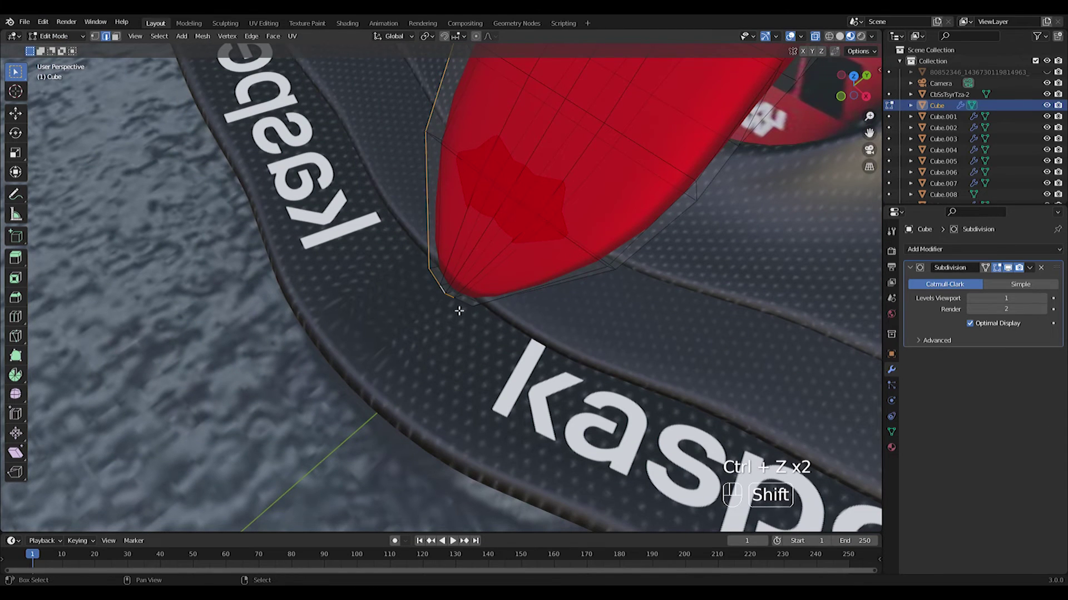
{"action": "middle_click_drag", "start_coordinate": [527, 285], "coordinate": [602, 236], "text": "shift"}
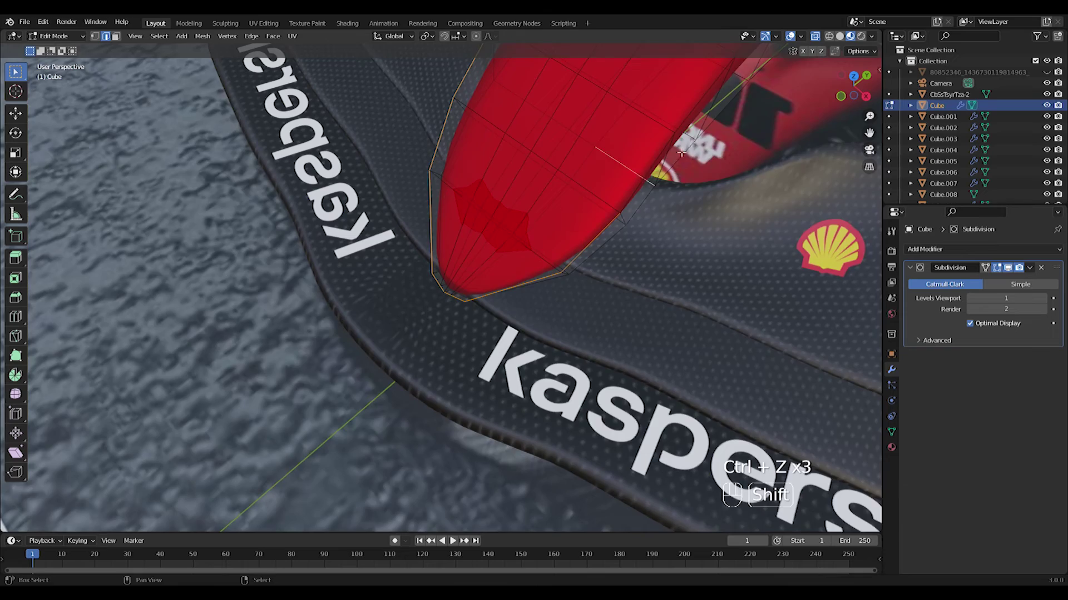
{"action": "middle_click_drag", "start_coordinate": [644, 175], "coordinate": [603, 261], "text": "shift"}
{"action": "key", "text": "ctrl+z"}
{"action": "left_click", "coordinate": [600, 279], "text": "shift"}
{"action": "left_click", "coordinate": [648, 221], "text": "shift"}
{"action": "middle_click_drag", "start_coordinate": [761, 114], "coordinate": [615, 297], "text": "shift"}
{"action": "left_click", "coordinate": [626, 274], "text": "shift"}
{"action": "middle_click_drag", "start_coordinate": [834, 86], "coordinate": [627, 324], "text": "shift"}
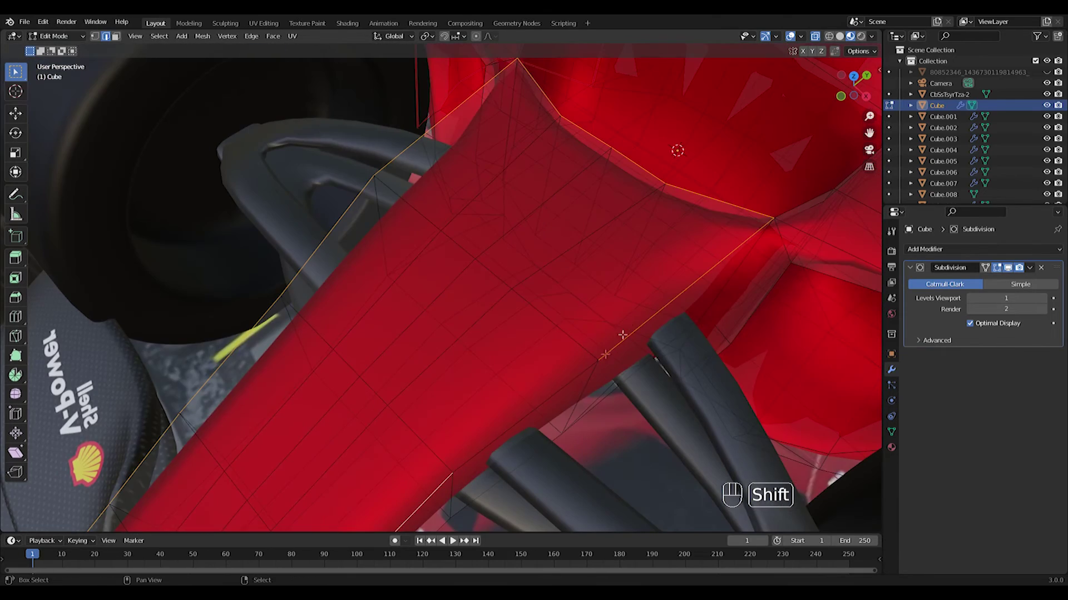
{"action": "scroll", "coordinate": [569, 385], "scroll_direction": "down", "scroll_amount": 4}
{"action": "middle_click_drag", "start_coordinate": [569, 385], "coordinate": [571, 335]}
{"action": "key", "text": "u"}
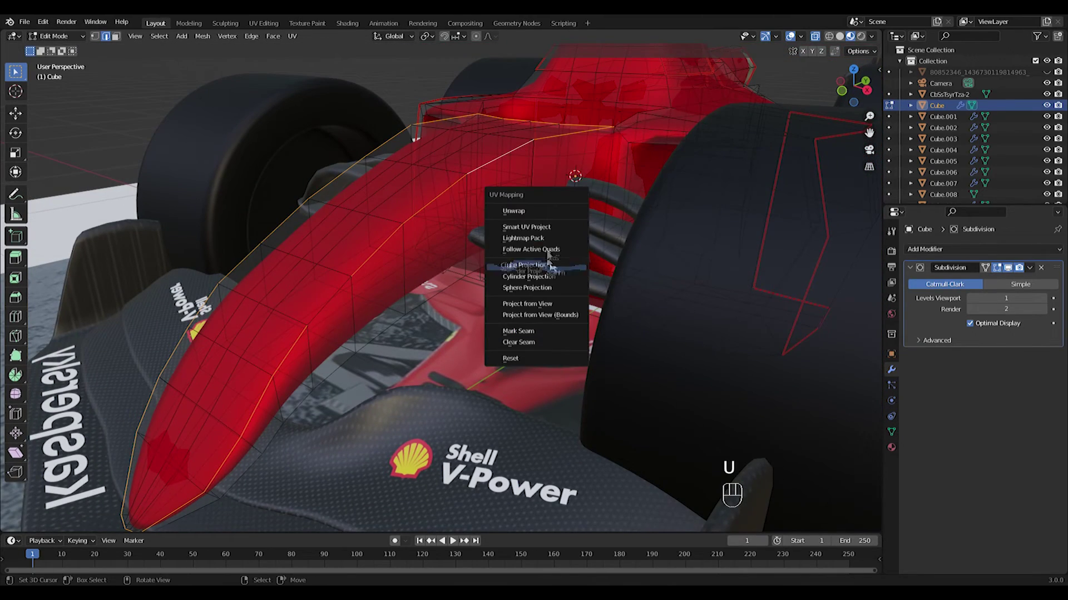
{"action": "left_click", "coordinate": [528, 333]}
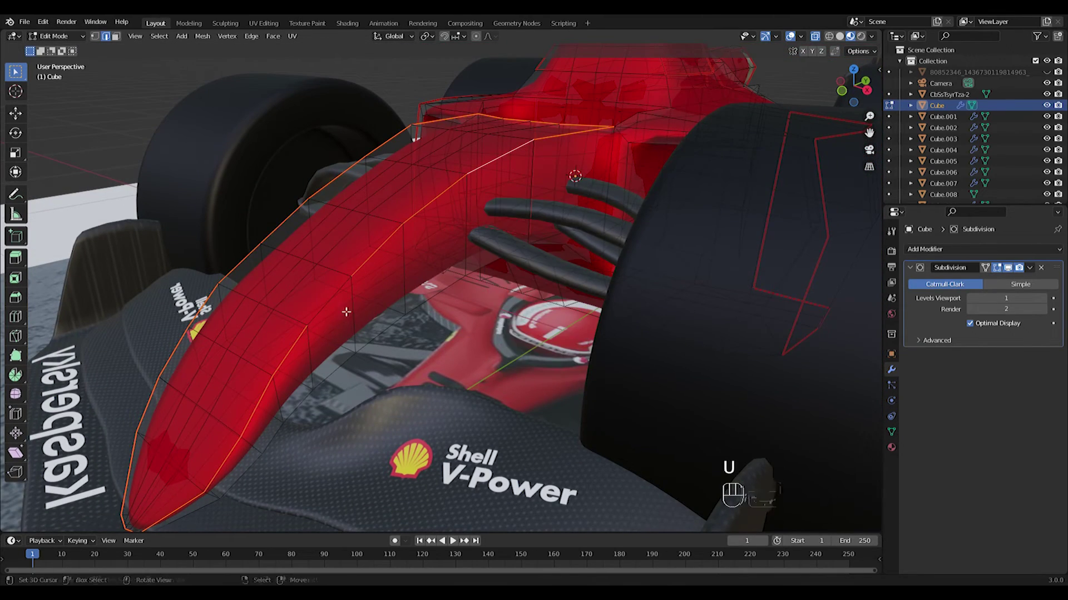
{"action": "key", "text": "u"}
{"action": "left_click", "coordinate": [343, 281]}
Step: Select the edges outlining the nose's side panels on both sides and mark them as UV seams
{"action": "middle_click_drag", "start_coordinate": [342, 282], "coordinate": [477, 239]}
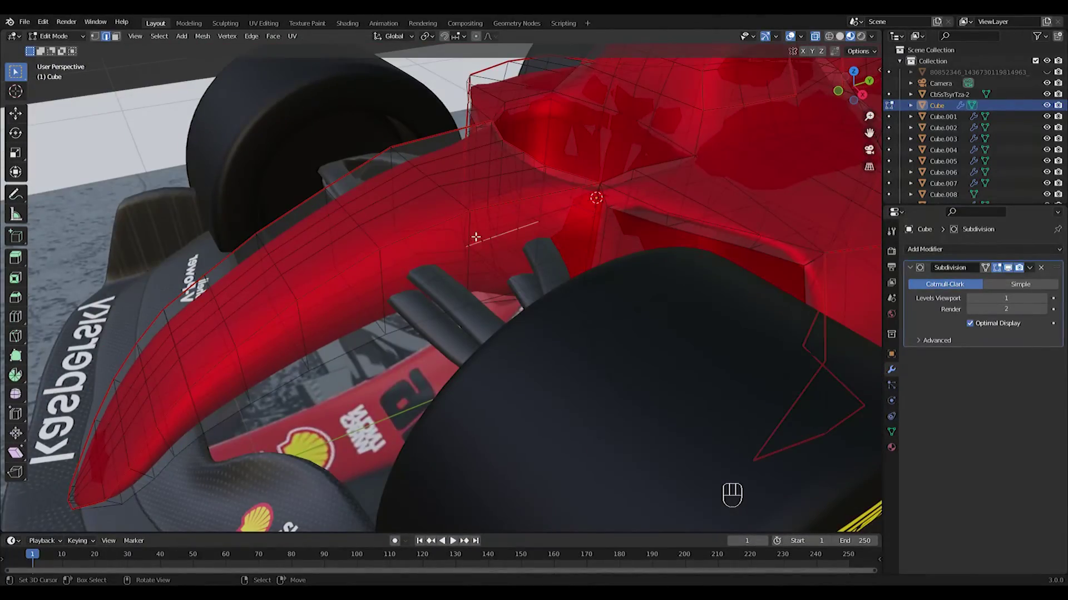
{"action": "middle_click_drag", "start_coordinate": [429, 282], "coordinate": [384, 250]}
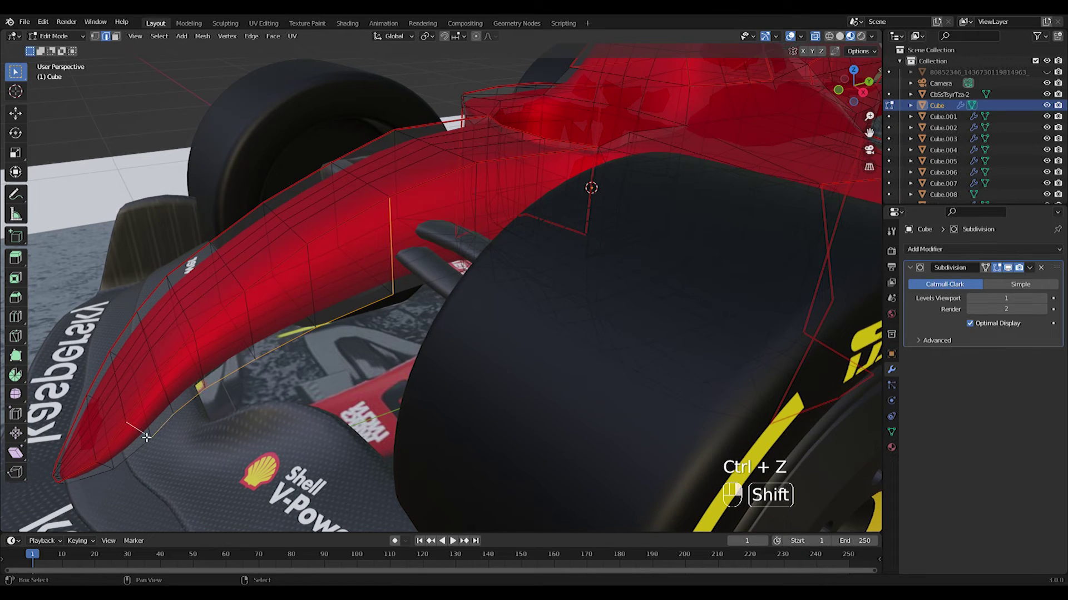
{"action": "middle_click_drag", "start_coordinate": [146, 401], "coordinate": [161, 295]}
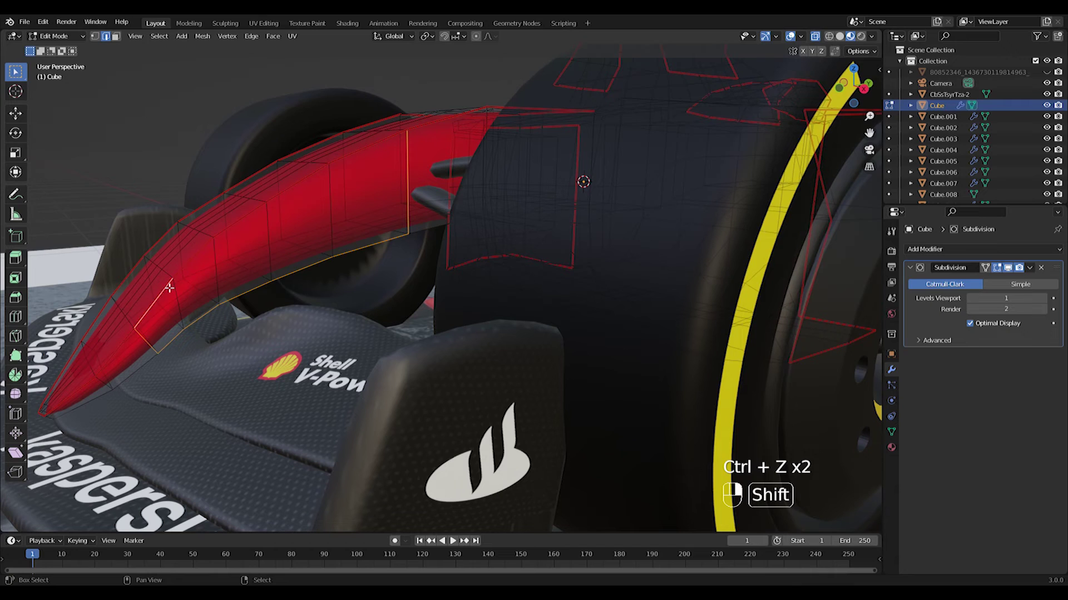
{"action": "middle_click_drag", "start_coordinate": [384, 145], "coordinate": [492, 170]}
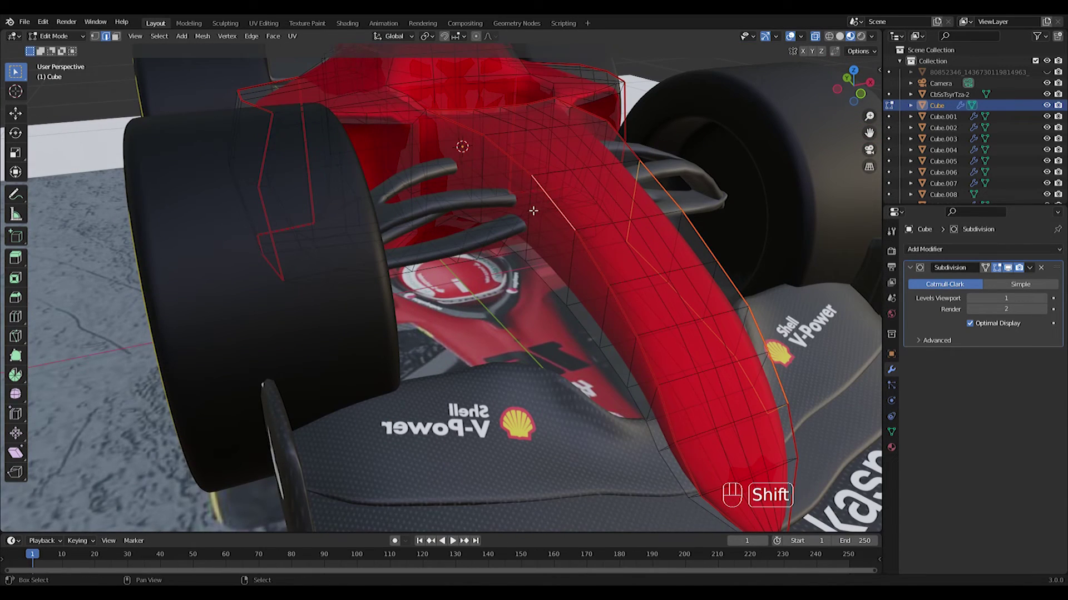
{"action": "key", "text": "ctrl+z"}
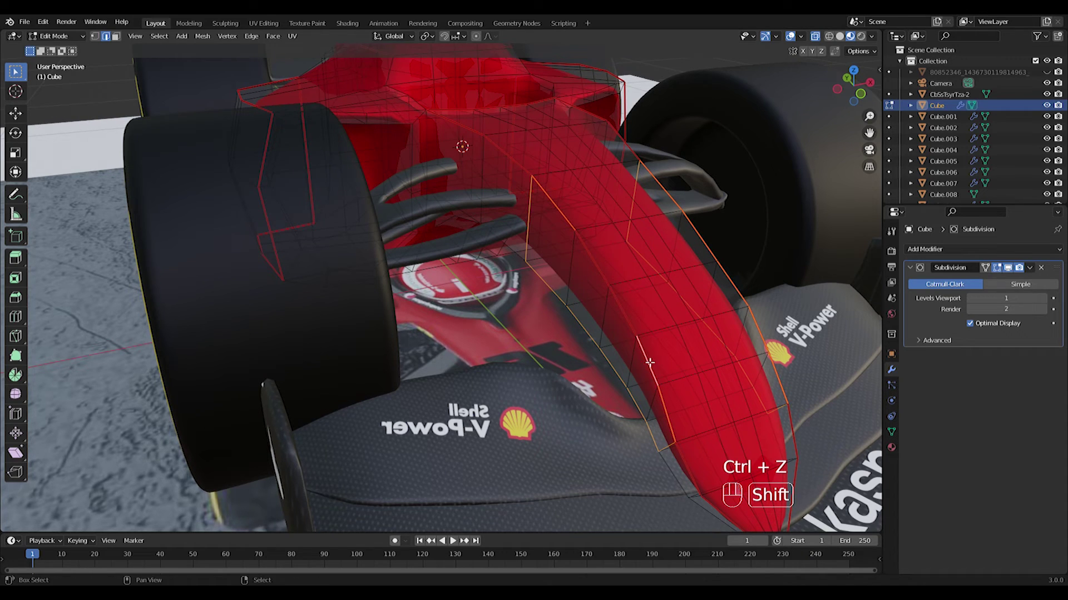
{"action": "middle_click_drag", "start_coordinate": [634, 333], "coordinate": [528, 291]}
{"action": "key", "text": "u"}
{"action": "left_click", "coordinate": [558, 354]}
Step: Select the entire body mesh and unwrap it along the marked seams
{"action": "key", "text": "a"}
{"action": "key", "text": "a"}
{"action": "key", "text": "u"}
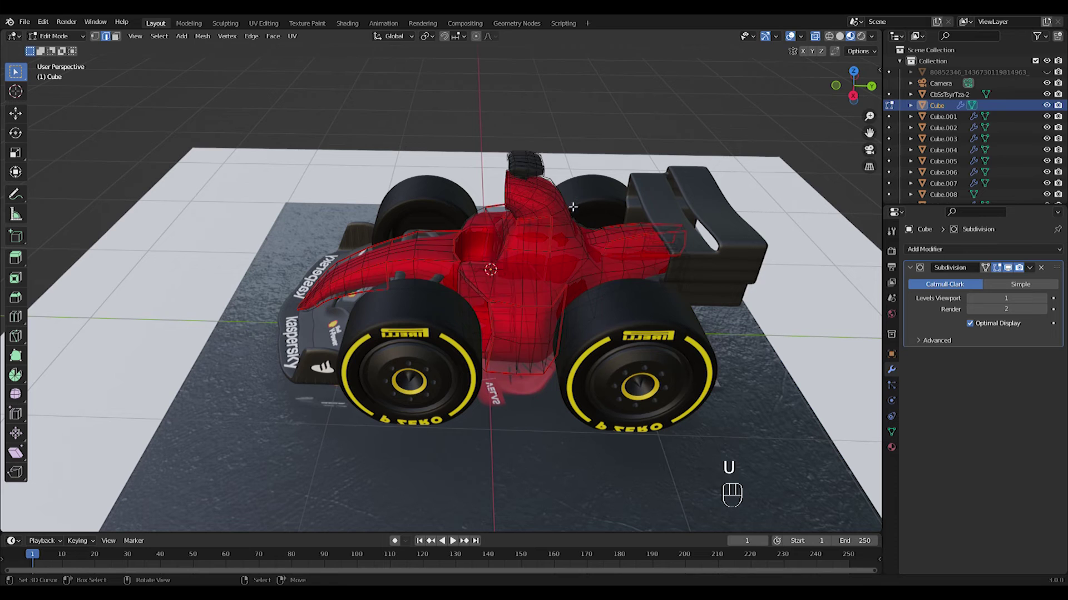
{"action": "key", "text": "a"}
{"action": "key", "text": "u"}
{"action": "left_click", "coordinate": [570, 205]}
Step: Split the 3D viewport vertically and switch the new area to the Shader Editor
{"action": "left_click_drag", "start_coordinate": [881, 33], "coordinate": [440, 167]}
{"action": "left_click", "coordinate": [451, 36]}
{"action": "left_click", "coordinate": [479, 161]}
Step: Add an image texture setup to the Body material's Principled BSDF and load UV Texture Mini Car F1.png
{"action": "left_click", "coordinate": [545, 278]}
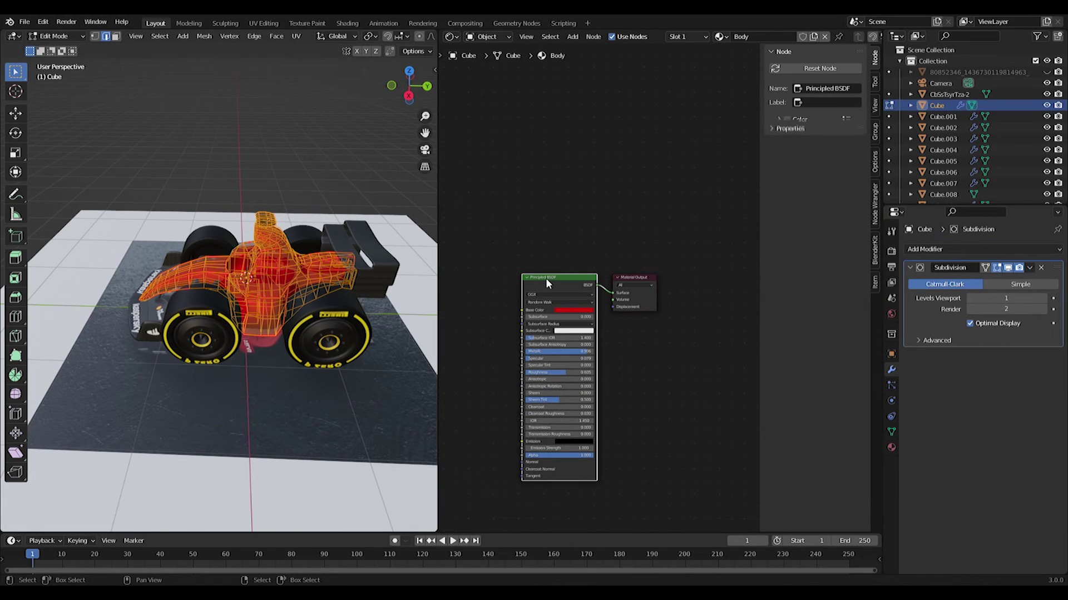
{"action": "key", "text": "ctrl+t"}
{"action": "middle_click_drag", "start_coordinate": [521, 310], "coordinate": [658, 281]}
{"action": "left_click_drag", "start_coordinate": [516, 252], "coordinate": [703, 340]}
{"action": "key", "text": "g"}
{"action": "left_click", "coordinate": [615, 271]}
{"action": "left_click", "coordinate": [646, 279]}
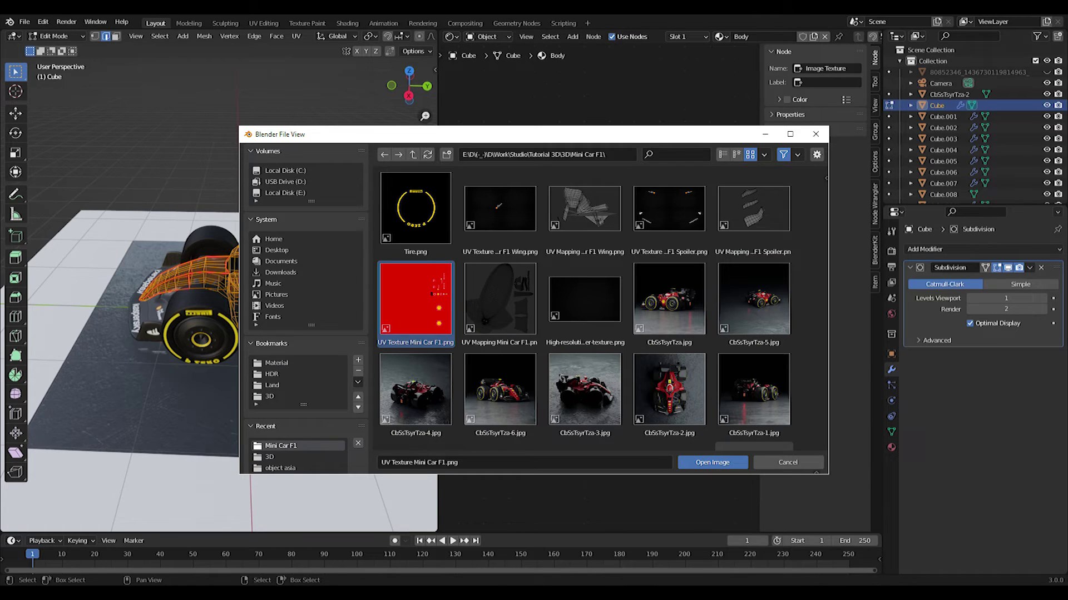
{"action": "double_click", "coordinate": [415, 300]}
Step: Return the body to Object Mode and move the image texture node closer to the Principled BSDF
{"action": "scroll", "coordinate": [273, 295], "scroll_direction": "up", "scroll_amount": 4}
{"action": "middle_click_drag", "start_coordinate": [253, 311], "coordinate": [288, 339]}
{"action": "key", "text": "Tab"}
{"action": "middle_click_drag", "start_coordinate": [688, 303], "coordinate": [586, 310]}
{"action": "left_click", "coordinate": [518, 262]}
{"action": "left_click_drag", "start_coordinate": [519, 262], "coordinate": [559, 267]}
Step: Switch the node area to the UV Editor and show the body's UV layout over the texture in Edit Mode
{"action": "left_click", "coordinate": [451, 36]}
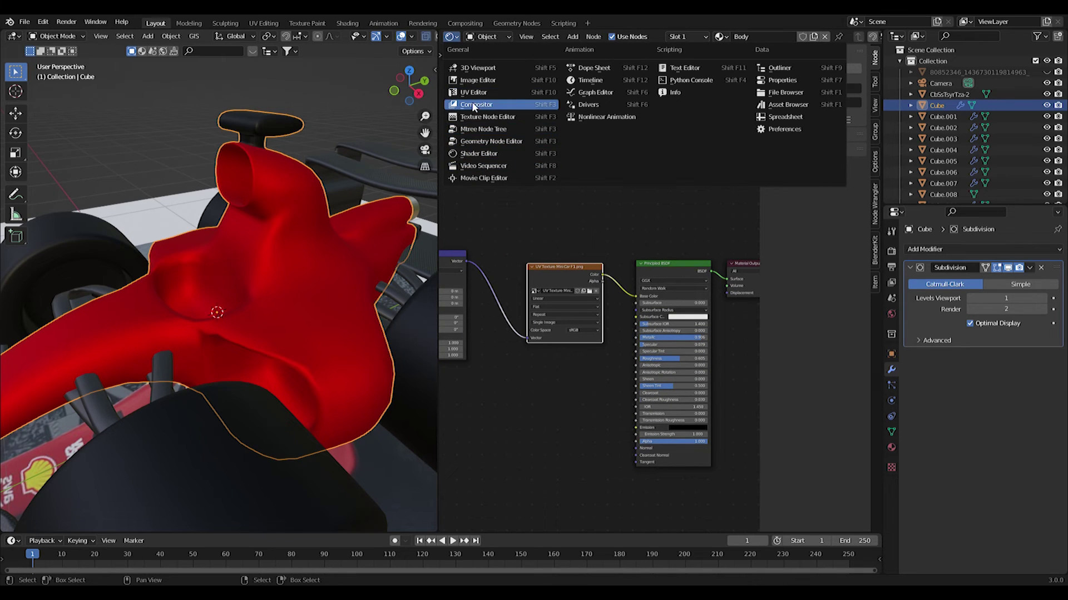
{"action": "left_click", "coordinate": [474, 104]}
{"action": "key", "text": "Tab"}
{"action": "scroll", "coordinate": [729, 353], "scroll_direction": "down", "scroll_amount": 8}
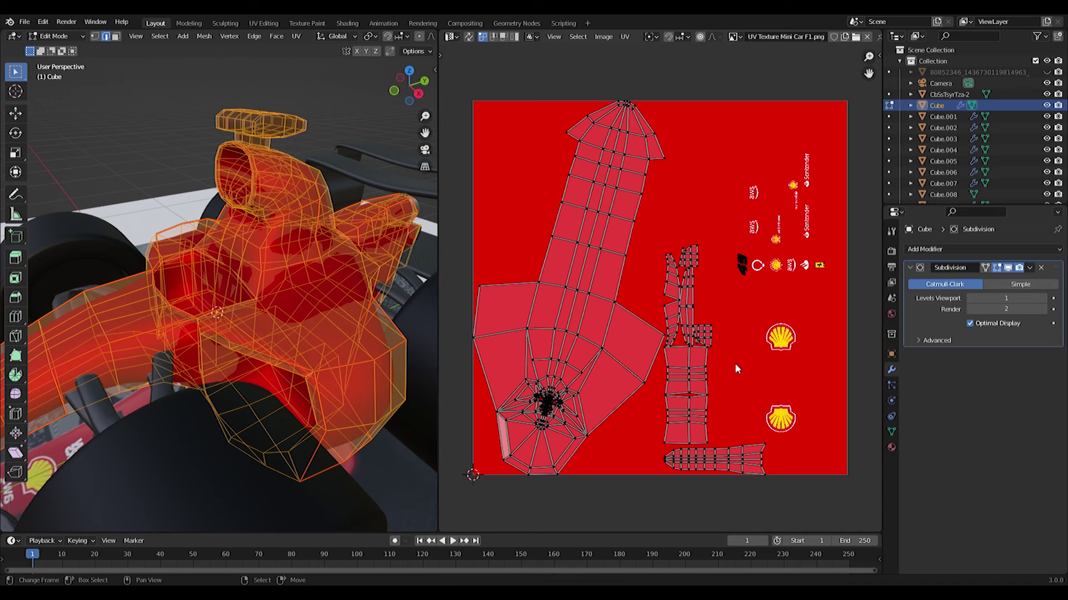
{"action": "middle_click_drag", "start_coordinate": [787, 468], "coordinate": [748, 470]}
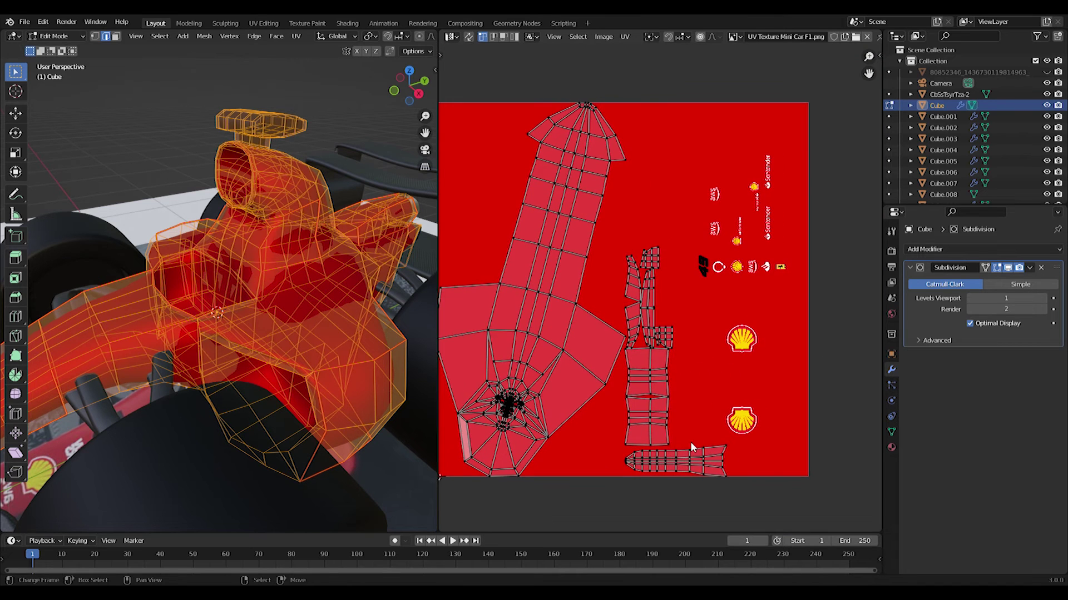
Step: Move the long nose UV island onto the texture's horizontal row of logos and rotate it 180°
{"action": "key", "text": "a"}
{"action": "key", "text": "a"}
{"action": "key", "text": "l"}
{"action": "key", "text": "g"}
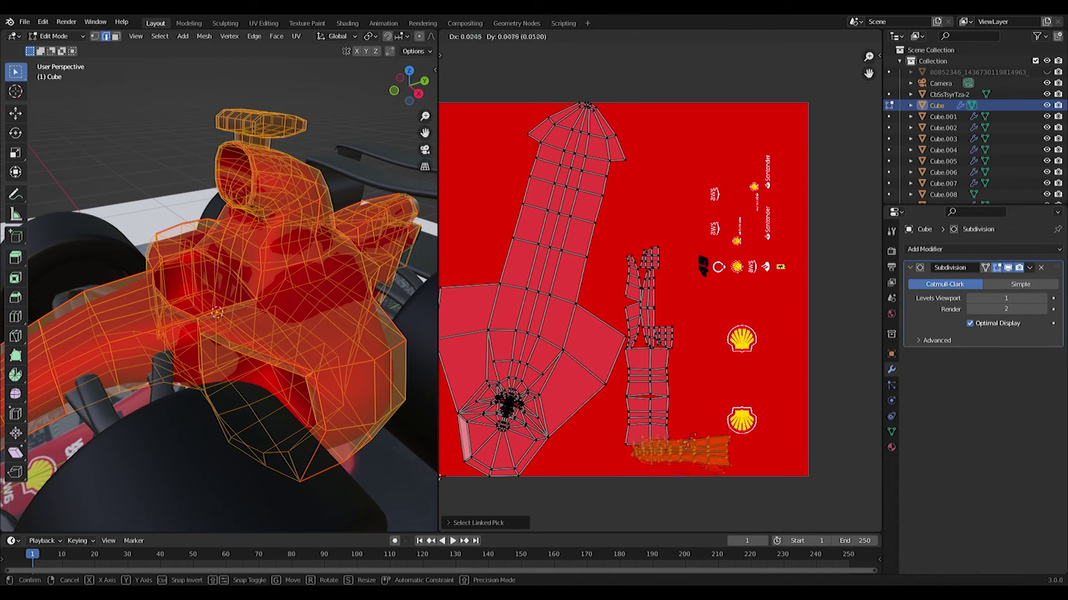
{"action": "left_click", "coordinate": [739, 263]}
{"action": "scroll", "coordinate": [739, 263], "scroll_direction": "up", "scroll_amount": 2}
{"action": "middle_click_drag", "start_coordinate": [739, 263], "coordinate": [693, 309]}
{"action": "type", "text": "r1"}
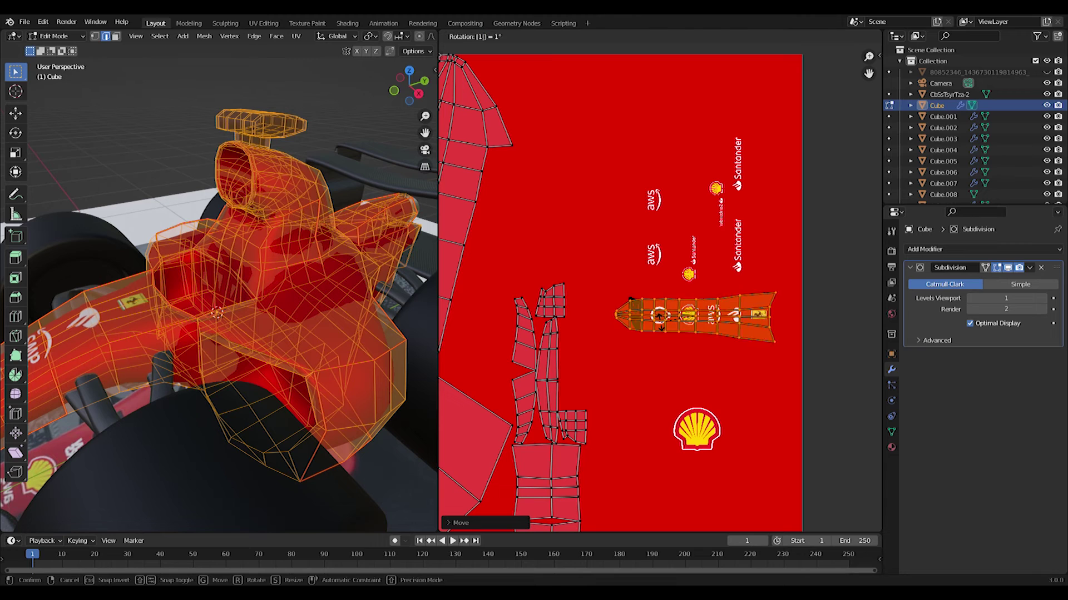
{"action": "type", "text": "80"}
{"action": "key", "text": "Return"}
Step: Shift the nose island along Y only to centre it on its row of logos
{"action": "scroll", "coordinate": [660, 320], "scroll_direction": "up", "scroll_amount": 4}
{"action": "middle_click_drag", "start_coordinate": [746, 353], "coordinate": [672, 338]}
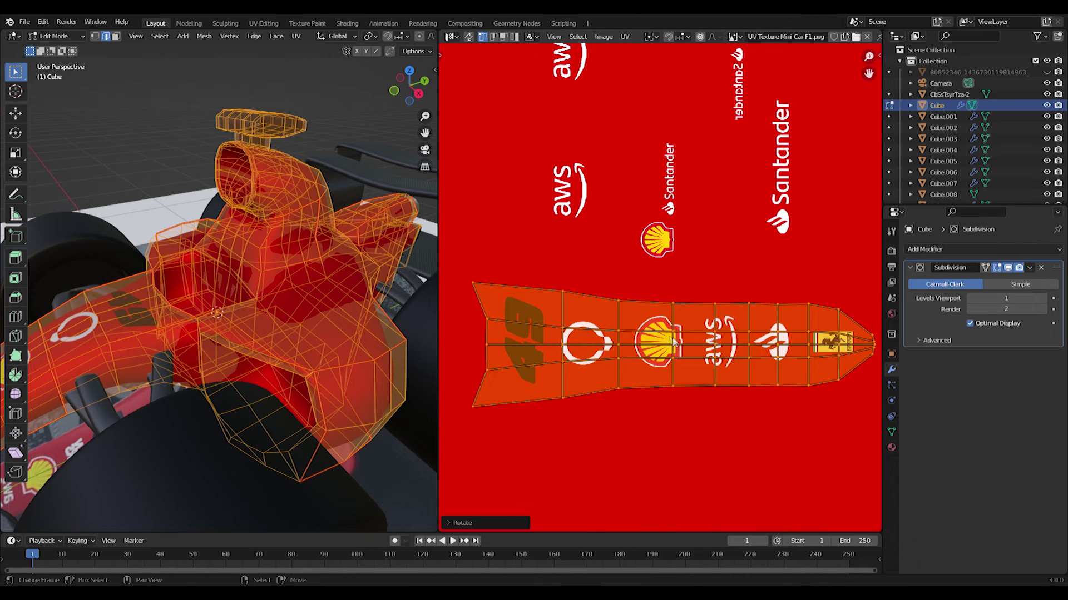
{"action": "key", "text": "g"}
{"action": "key", "text": "y"}
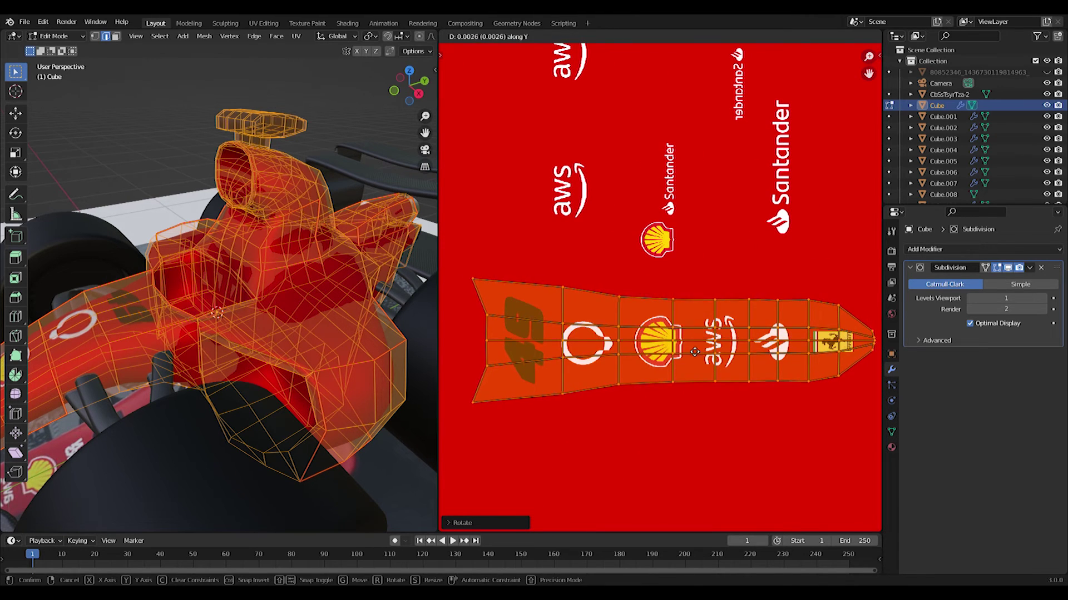
{"action": "left_click", "coordinate": [692, 365]}
{"action": "scroll", "coordinate": [689, 359], "scroll_direction": "down", "scroll_amount": 1}
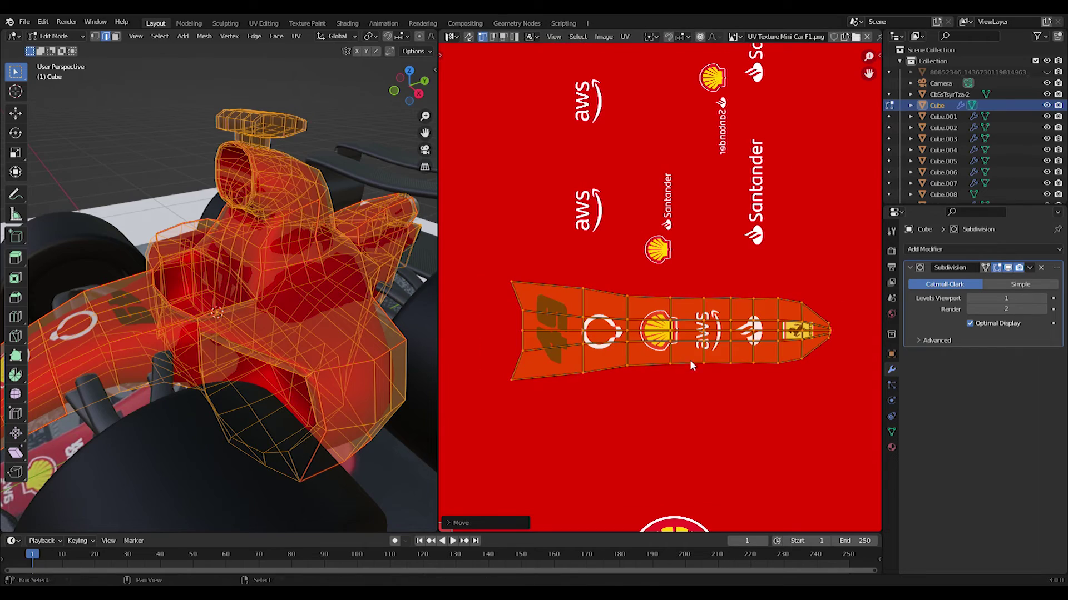
Step: Examine the placement of the nose logos on the body in Object Mode
{"action": "middle_click_drag", "start_coordinate": [100, 303], "coordinate": [156, 333]}
{"action": "key", "text": "Tab"}
{"action": "scroll", "coordinate": [204, 376], "scroll_direction": "down", "scroll_amount": 4}
{"action": "middle_click_drag", "start_coordinate": [222, 373], "coordinate": [138, 376]}
{"action": "scroll", "coordinate": [245, 376], "scroll_direction": "up", "scroll_amount": 4}
{"action": "middle_click_drag", "start_coordinate": [289, 376], "coordinate": [232, 329]}
{"action": "right_click", "coordinate": [191, 320]}
{"action": "right_click", "coordinate": [210, 304]}
Step: Try a lengthwise loop cut along the side of the nose, then undo it
{"action": "key", "text": "Tab"}
{"action": "key", "text": "ctrl+r"}
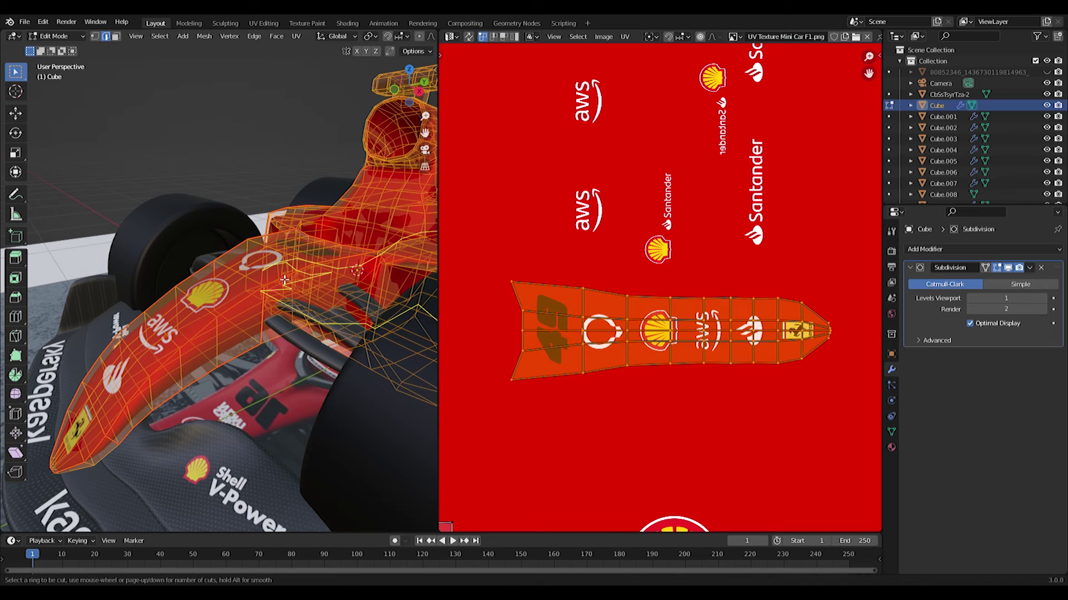
{"action": "left_click", "coordinate": [311, 271]}
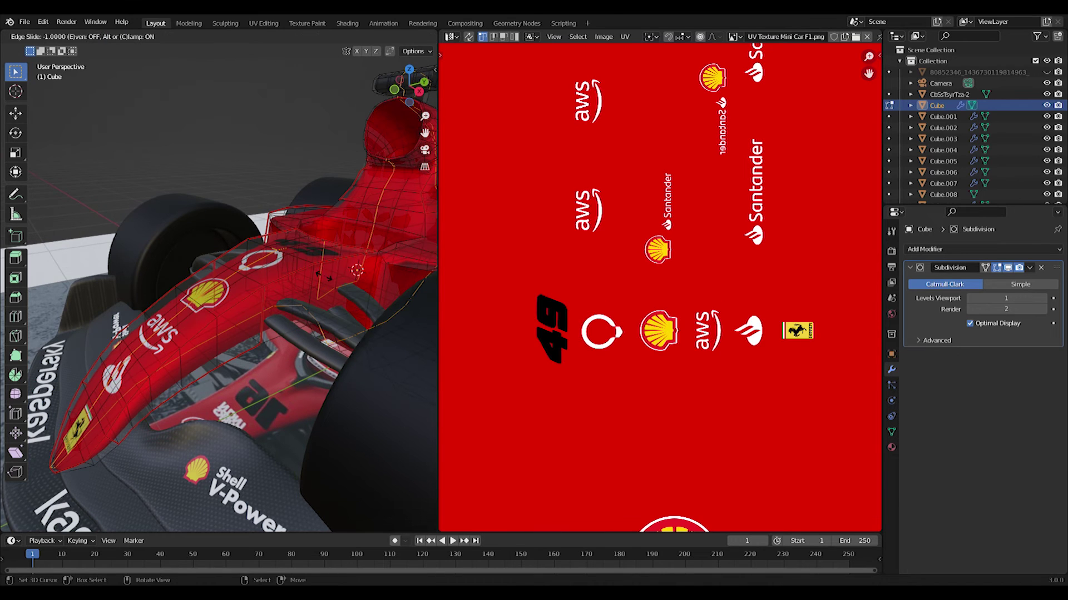
{"action": "right_click", "coordinate": [317, 272]}
{"action": "middle_click_drag", "start_coordinate": [317, 272], "coordinate": [345, 279]}
{"action": "key", "text": "ctrl+z"}
Step: Add a lengthwise loop cut near the nose's right-hand upper edge as seen from the front
{"action": "key", "text": "ctrl+r"}
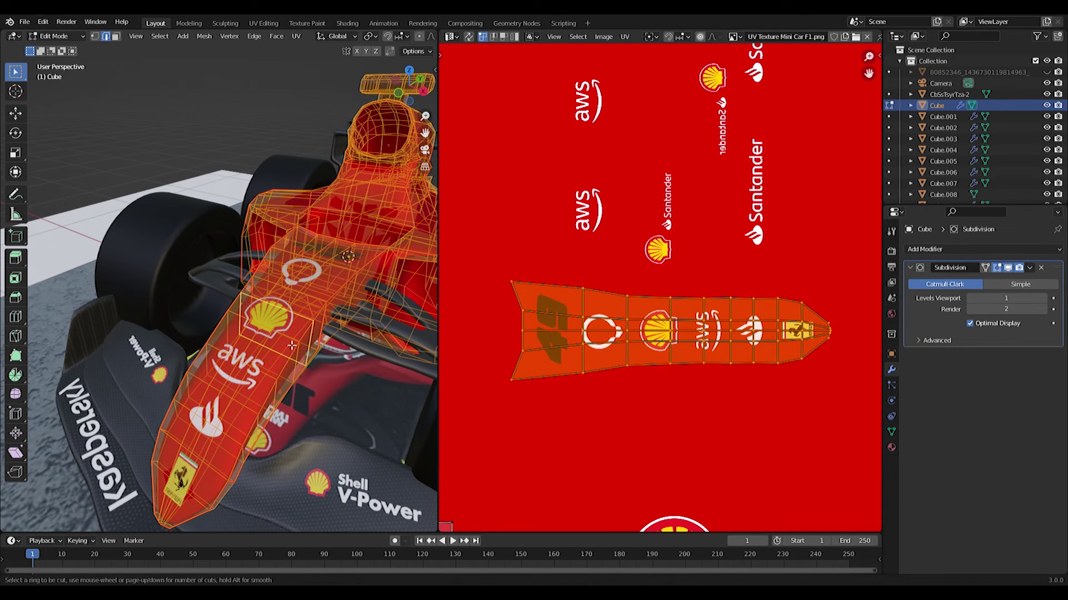
{"action": "left_click", "coordinate": [295, 338]}
{"action": "left_click", "coordinate": [303, 342]}
Step: Try a matching loop cut along the nose's opposite upper edge, check it from above, then undo it
{"action": "key", "text": "ctrl+r"}
{"action": "left_click", "coordinate": [217, 350]}
{"action": "left_click", "coordinate": [214, 347]}
{"action": "key", "text": "Tab"}
{"action": "scroll", "coordinate": [287, 357], "scroll_direction": "down", "scroll_amount": 3}
{"action": "mouse_move", "coordinate": [287, 357]}
{"action": "middle_mouse_down"}
{"action": "mouse_move", "coordinate": [328, 348]}
{"action": "mouse_move", "coordinate": [353, 326]}
{"action": "mouse_move", "coordinate": [287, 343]}
{"action": "middle_mouse_up"}
{"action": "key", "text": "KP_7"}
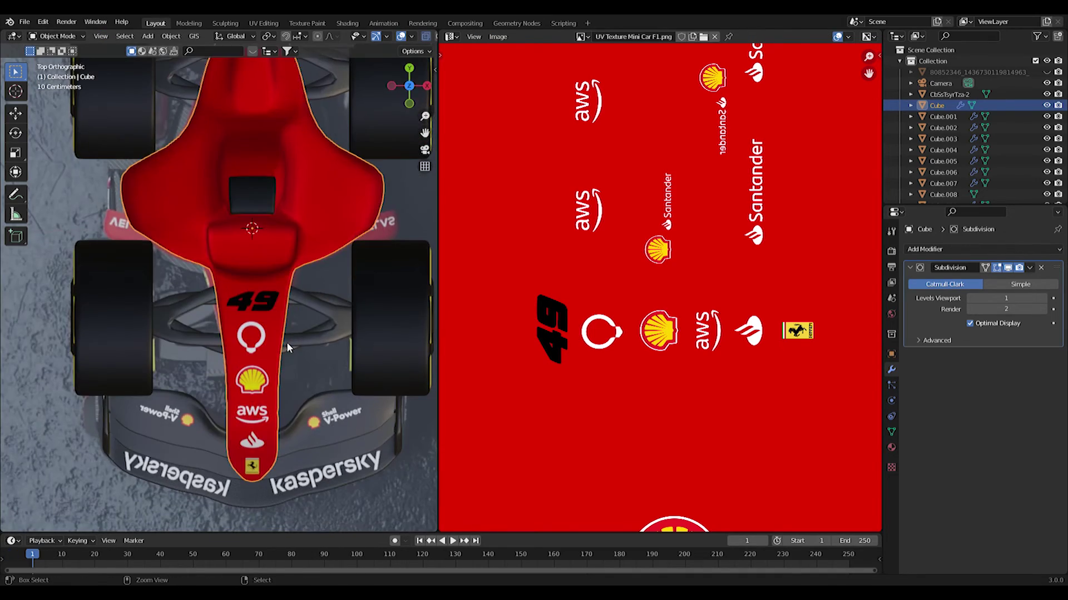
{"action": "key", "text": "ctrl+z"}
{"action": "scroll", "coordinate": [287, 343], "scroll_direction": "up", "scroll_amount": 2}
{"action": "key", "text": "ctrl+z"}
Step: Add a loop cut along the nose's opposite upper edge, slid about 0.77 towards the outer edge
{"action": "key", "text": "ctrl+r"}
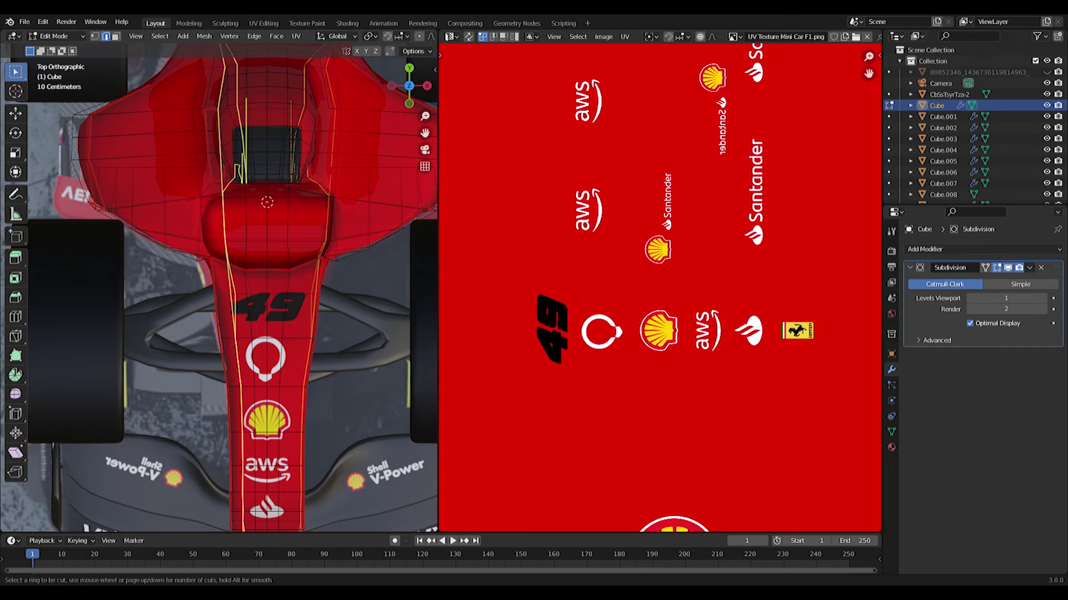
{"action": "left_click", "coordinate": [235, 346]}
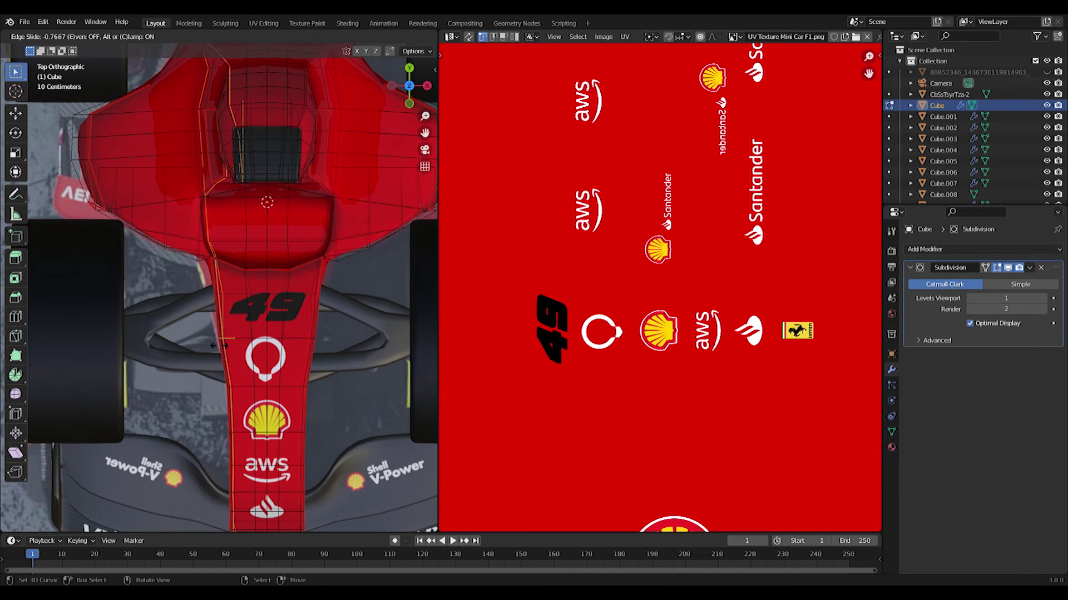
{"action": "left_click", "coordinate": [219, 345]}
{"action": "key", "text": "Tab"}
{"action": "scroll", "coordinate": [289, 367], "scroll_direction": "down", "scroll_amount": 2}
{"action": "middle_click_drag", "start_coordinate": [322, 381], "coordinate": [227, 305]}
{"action": "key", "text": "Tab"}
{"action": "scroll", "coordinate": [205, 315], "scroll_direction": "up", "scroll_amount": 2}
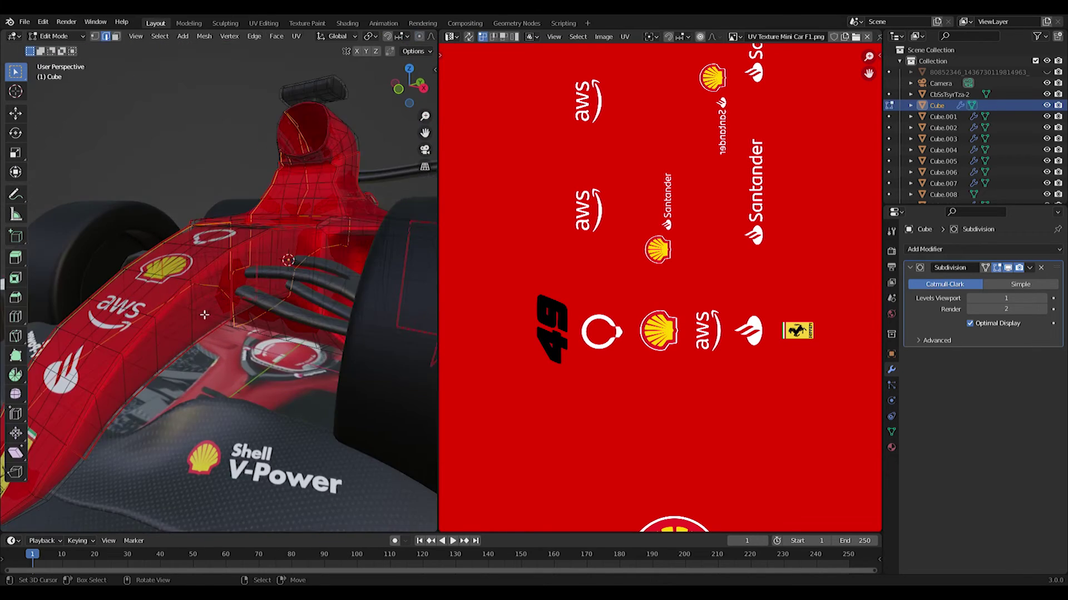
{"action": "scroll", "coordinate": [701, 328], "scroll_direction": "down", "scroll_amount": 2}
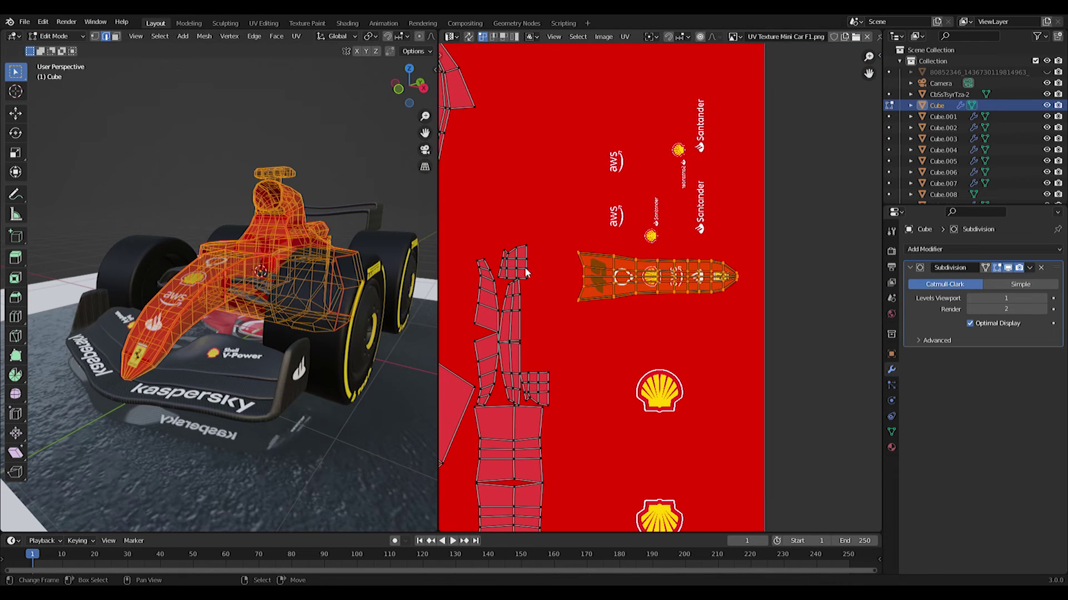
Step: Move the upper small grid-shaped UV island onto the upper AWS logo
{"action": "left_click", "coordinate": [523, 252]}
{"action": "key", "text": "l"}
{"action": "middle_click_drag", "start_coordinate": [551, 259], "coordinate": [560, 329]}
{"action": "key", "text": "g"}
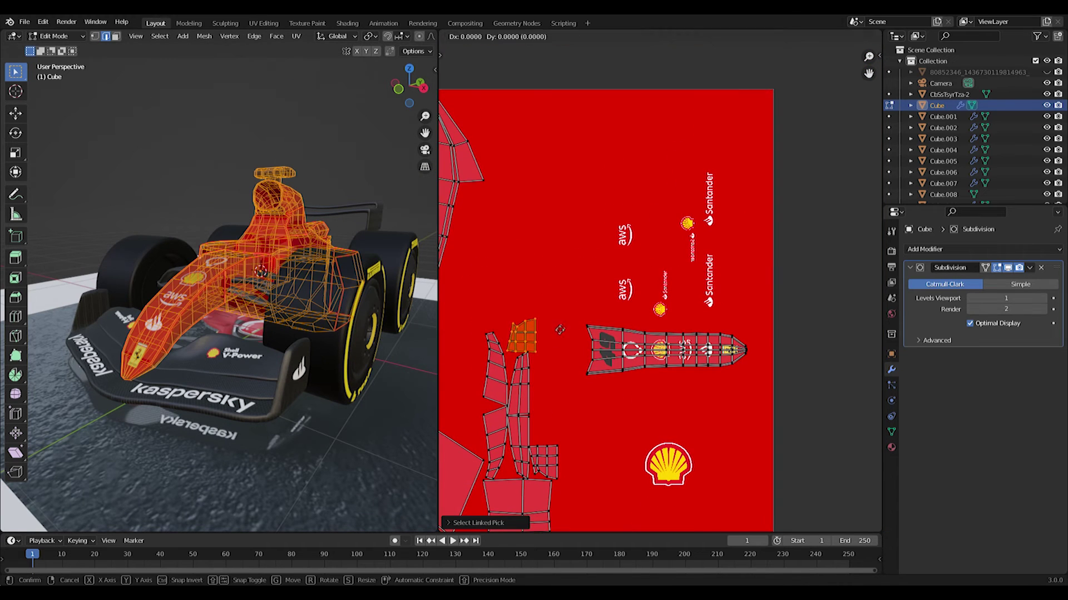
{"action": "left_click", "coordinate": [659, 229]}
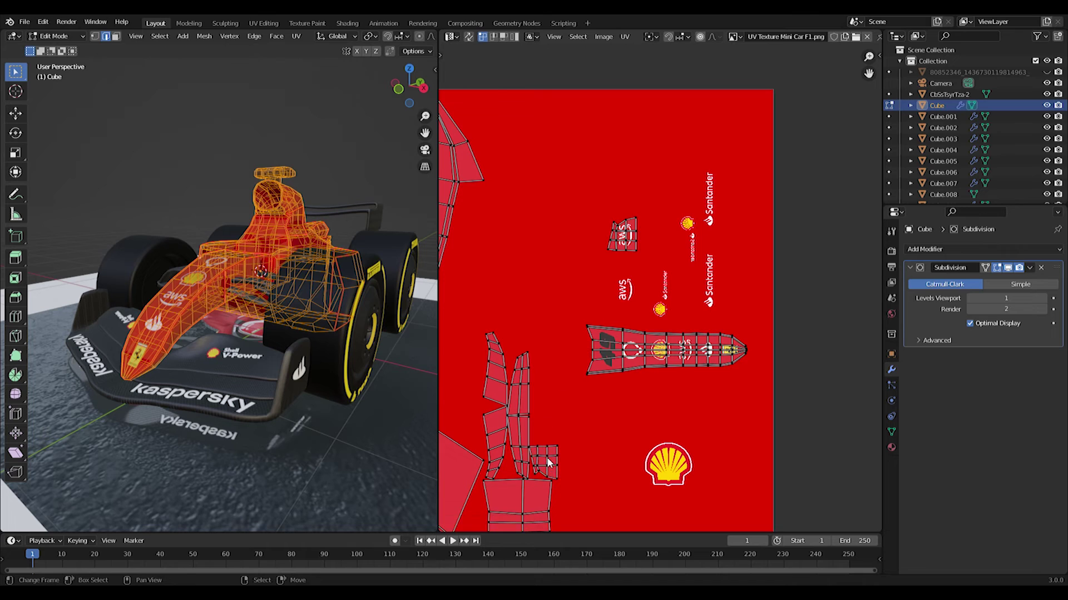
{"action": "key", "text": "g"}
{"action": "key", "text": "ctrl+z"}
{"action": "key", "text": "ctrl+z"}
{"action": "key", "text": "ctrl+z"}
{"action": "key", "text": "ctrl+z"}
{"action": "key", "text": "ctrl+z"}
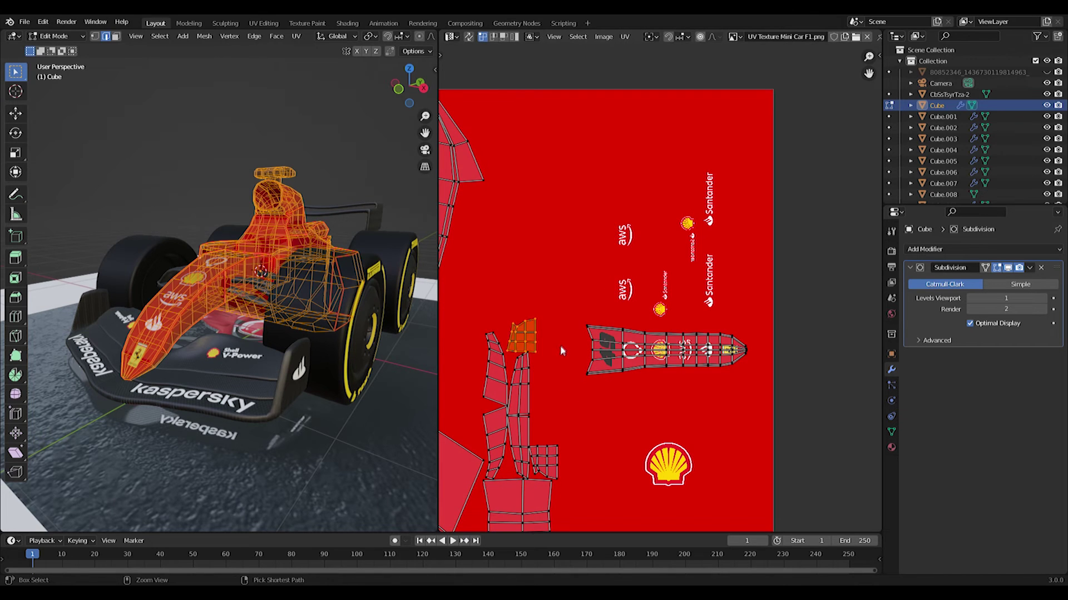
Step: Move the other small grid-shaped UV island onto the lower AWS logo
{"action": "key", "text": "g"}
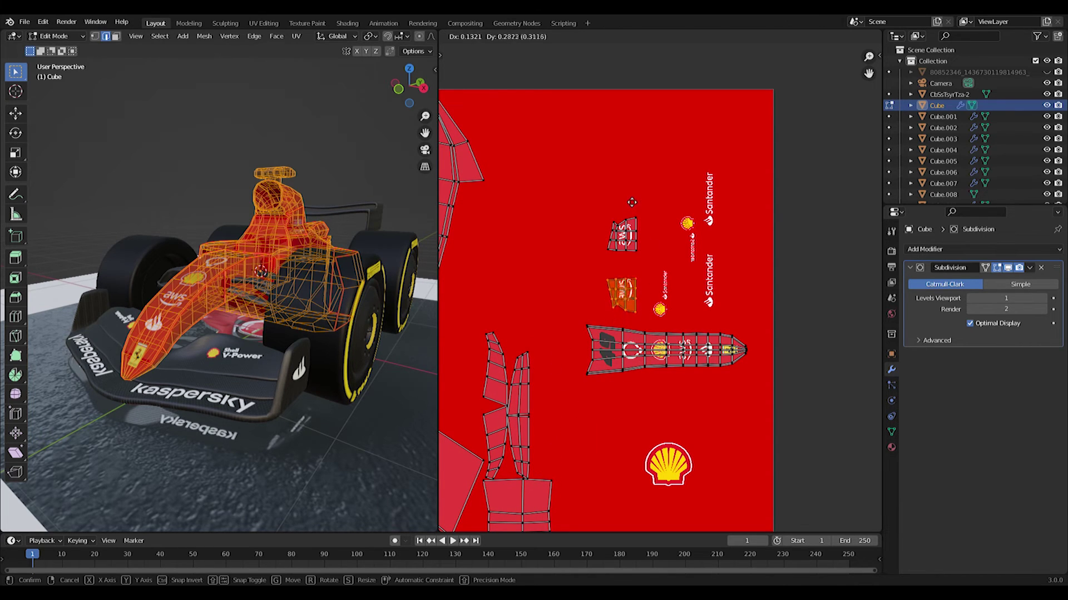
{"action": "left_click", "coordinate": [633, 200]}
{"action": "middle_click_drag", "start_coordinate": [356, 264], "coordinate": [216, 328]}
Step: Move the upper narrow tapered UV island onto the upper large Santander logo
{"action": "middle_click_drag", "start_coordinate": [634, 413], "coordinate": [665, 351]}
{"action": "left_click", "coordinate": [534, 350]}
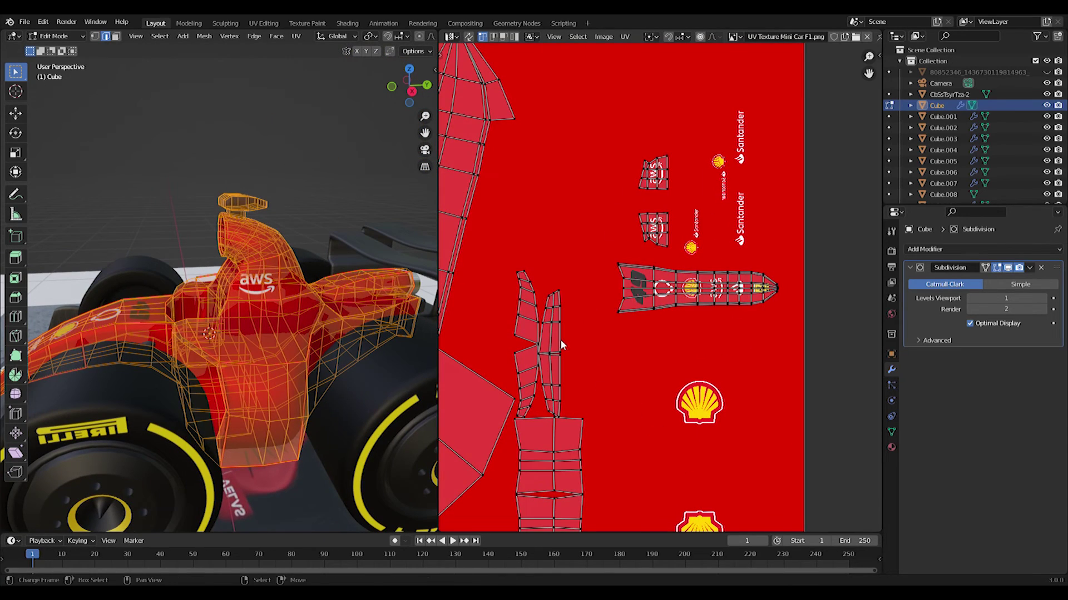
{"action": "middle_click_drag", "start_coordinate": [595, 318], "coordinate": [578, 372]}
{"action": "key", "text": "g"}
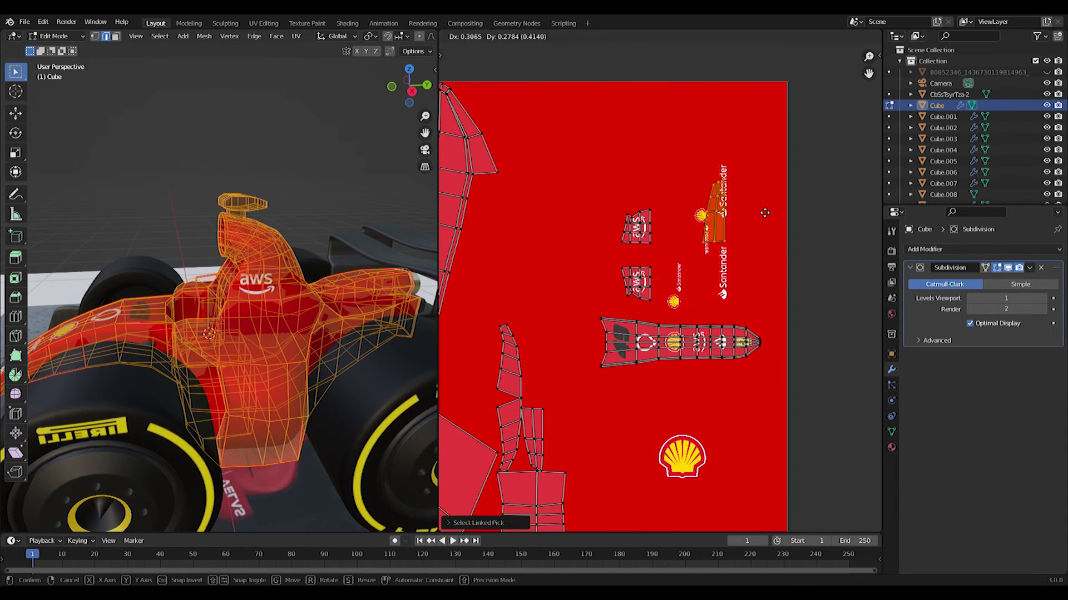
{"action": "left_click", "coordinate": [771, 191]}
Step: Move the remaining narrow tapered UV island onto the lower large Santander logo and check its fit
{"action": "left_click", "coordinate": [540, 433]}
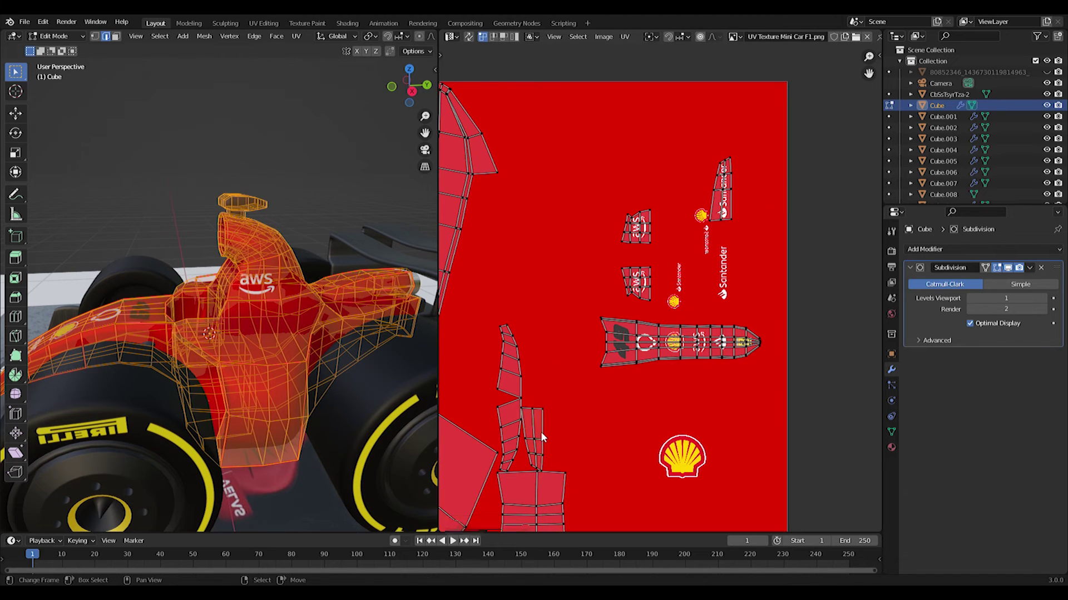
{"action": "key", "text": "l"}
{"action": "key", "text": "g"}
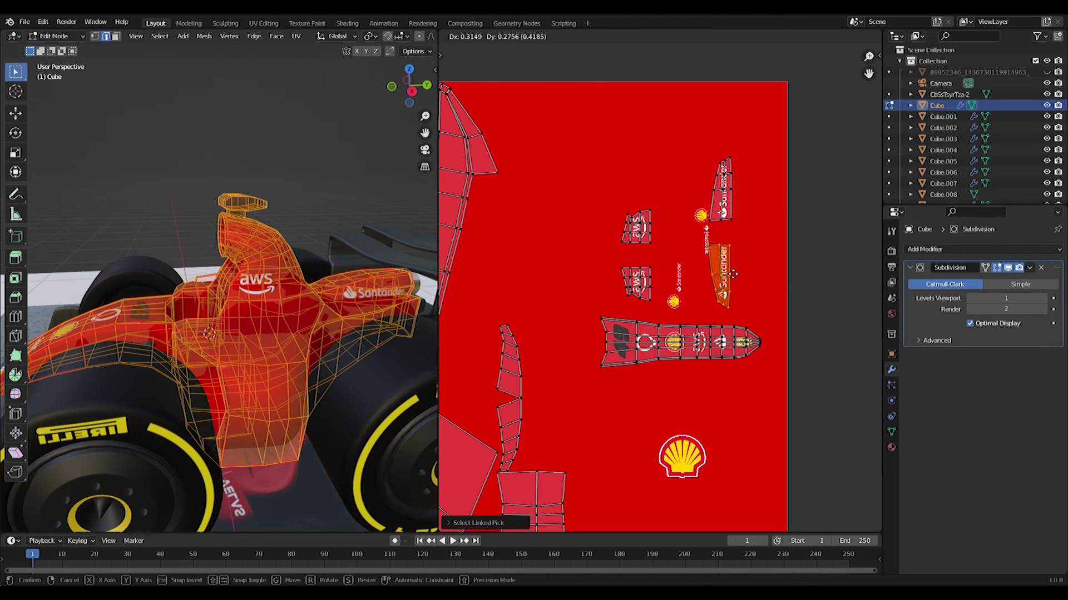
{"action": "left_click", "coordinate": [734, 274]}
{"action": "scroll", "coordinate": [755, 270], "scroll_direction": "up", "scroll_amount": 3}
{"action": "middle_click_drag", "start_coordinate": [756, 270], "coordinate": [619, 347]}
{"action": "key", "text": "Tab"}
{"action": "key", "text": "Tab"}
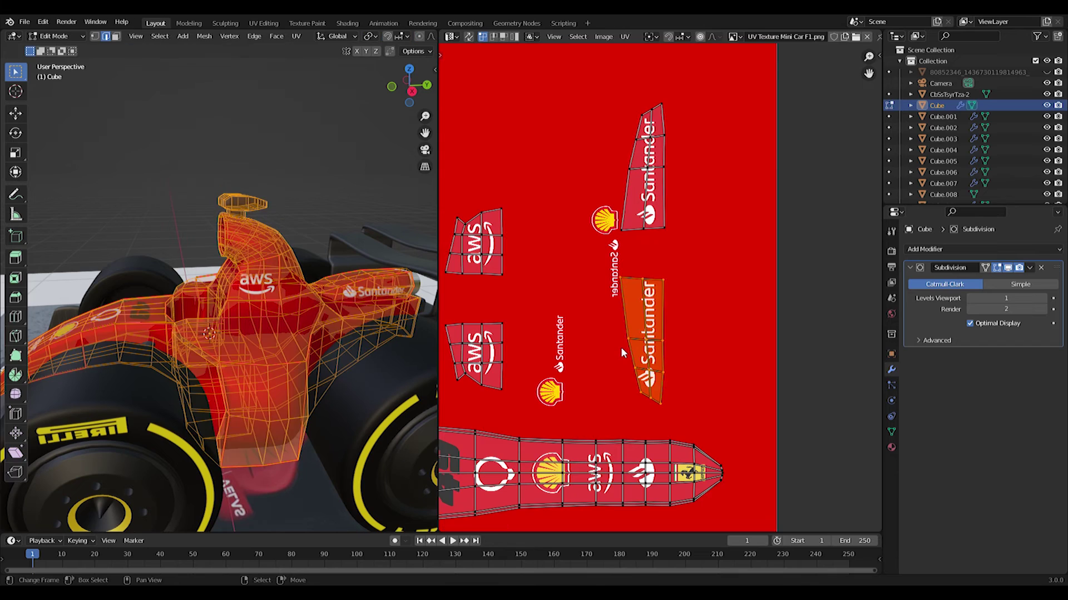
Step: Move the upper curved nose-side island onto the lower small Shell and Santander logos and rotate it so its narrow end points down
{"action": "middle_click_drag", "start_coordinate": [345, 412], "coordinate": [342, 347], "text": "shift"}
{"action": "middle_click_drag", "start_coordinate": [639, 300], "coordinate": [687, 258]}
{"action": "scroll", "coordinate": [690, 256], "scroll_direction": "down", "scroll_amount": 3}
{"action": "middle_click_drag", "start_coordinate": [603, 401], "coordinate": [643, 358]}
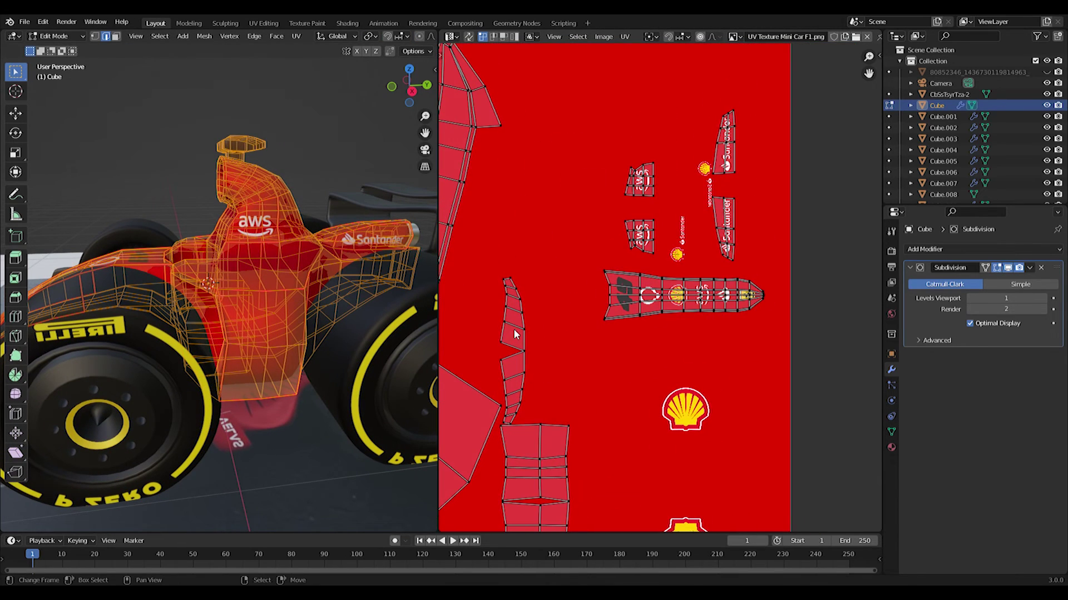
{"action": "key", "text": "g"}
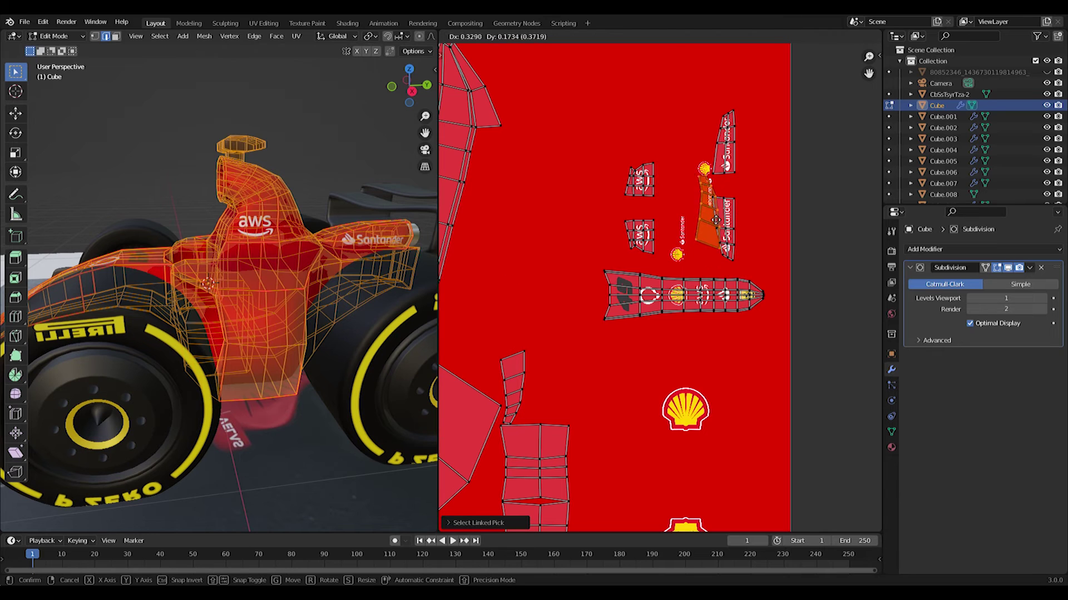
{"action": "left_click", "coordinate": [684, 243]}
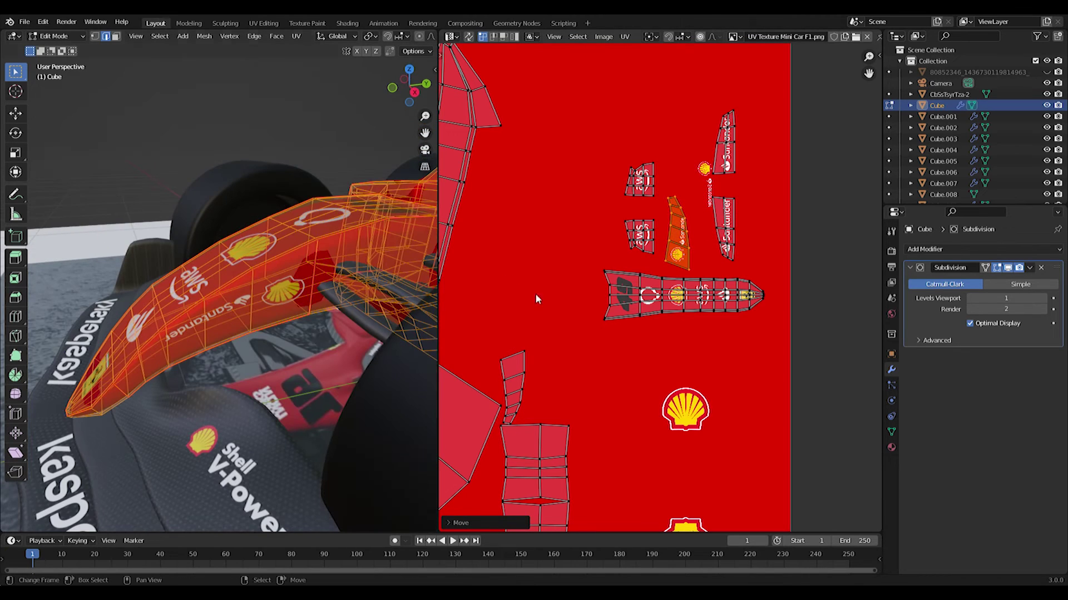
{"action": "scroll", "coordinate": [677, 257], "scroll_direction": "up", "scroll_amount": 3}
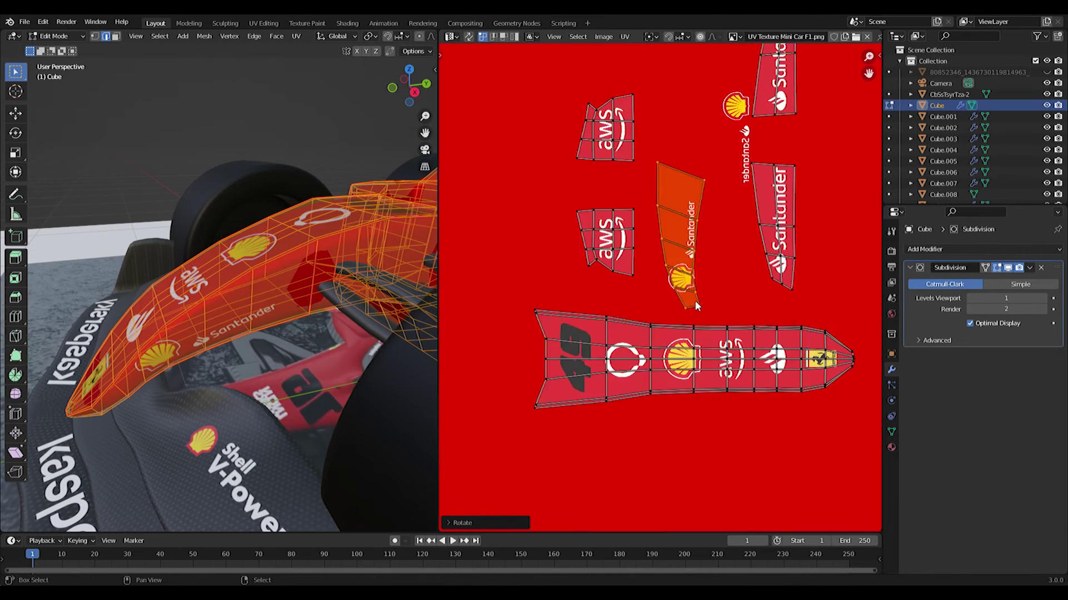
Step: Reposition and slightly enlarge the nose-side island so the Shell and Santander logos sit well within it
{"action": "key", "text": "g"}
{"action": "left_click", "coordinate": [704, 328]}
{"action": "key", "text": "s"}
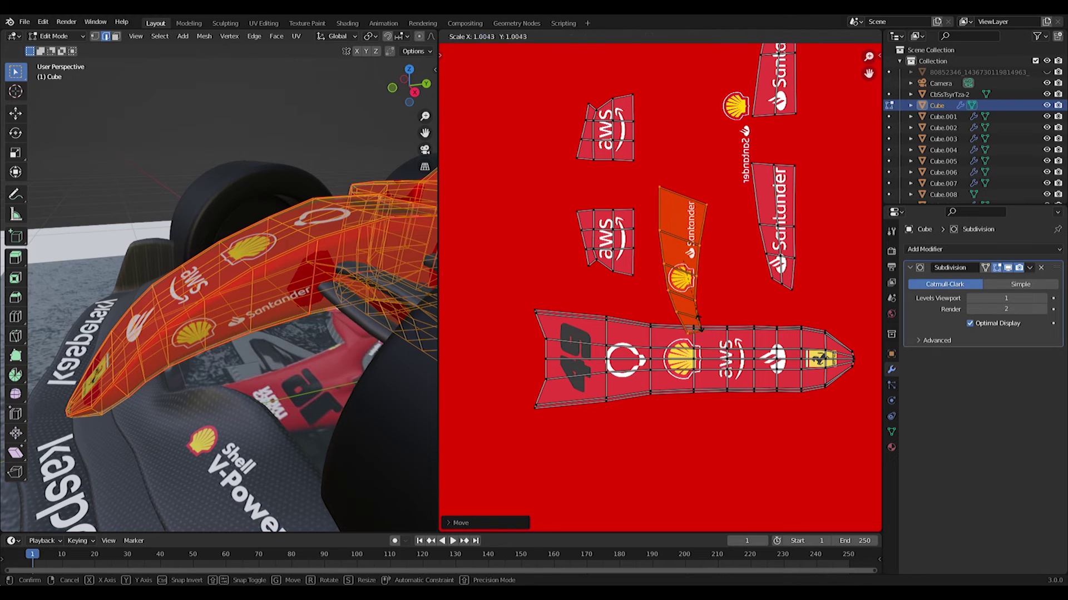
{"action": "left_click", "coordinate": [710, 335]}
{"action": "key", "text": "g"}
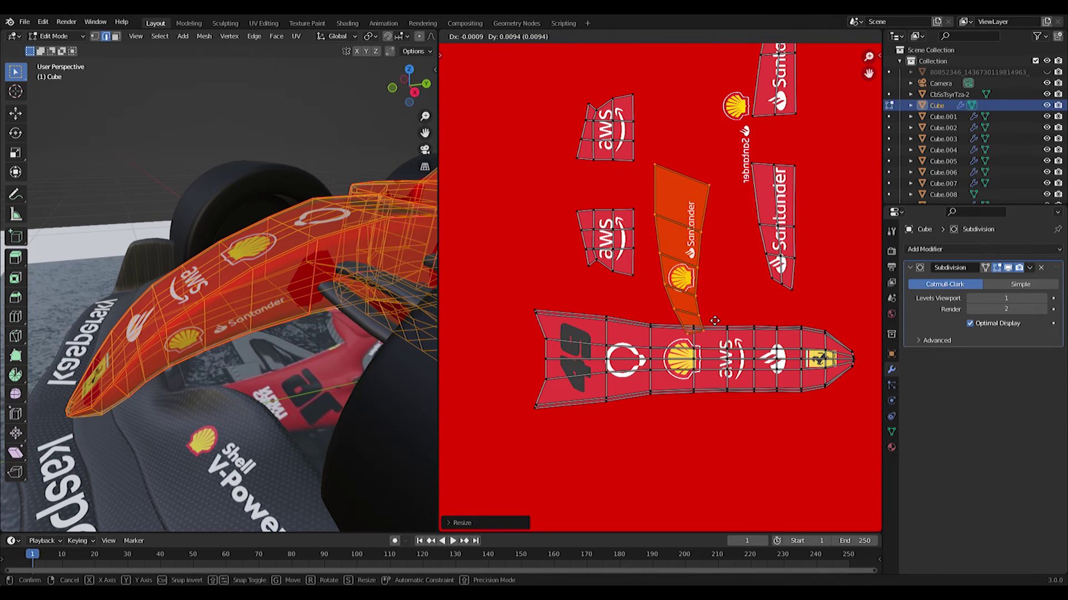
{"action": "left_click", "coordinate": [711, 317]}
Step: Move the remaining curved nose-side island onto the upper small Shell and Santander logos and rotate it 180°
{"action": "scroll", "coordinate": [640, 362], "scroll_direction": "down", "scroll_amount": 3}
{"action": "key", "text": "l"}
{"action": "middle_click_drag", "start_coordinate": [538, 326], "coordinate": [526, 380]}
{"action": "middle_click_drag", "start_coordinate": [223, 345], "coordinate": [417, 345]}
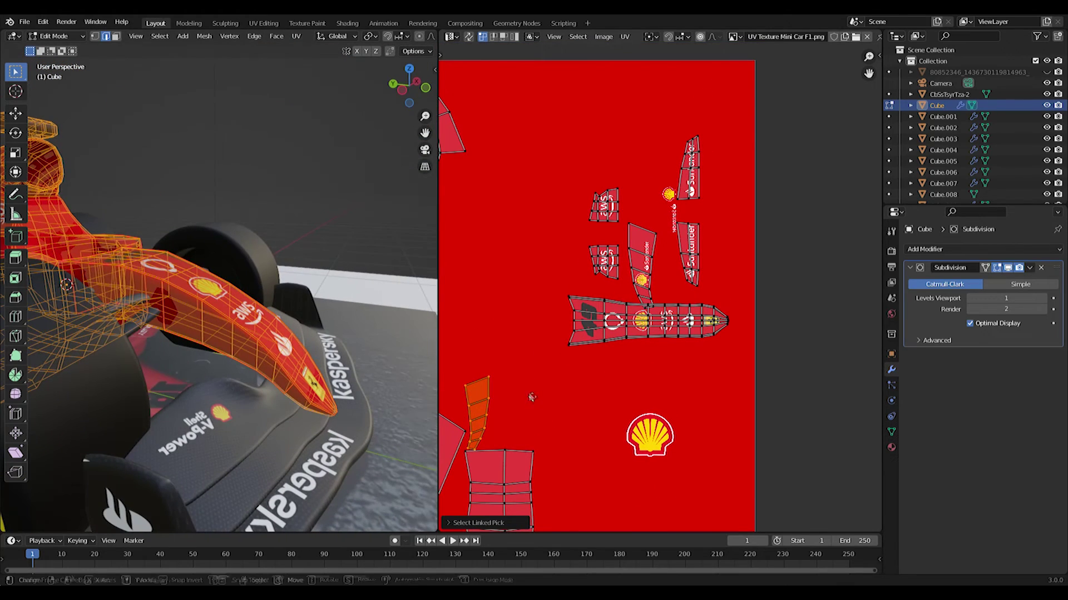
{"action": "key", "text": "g"}
{"action": "left_click", "coordinate": [724, 199]}
{"action": "type", "text": "180"}
{"action": "key", "text": "Return"}
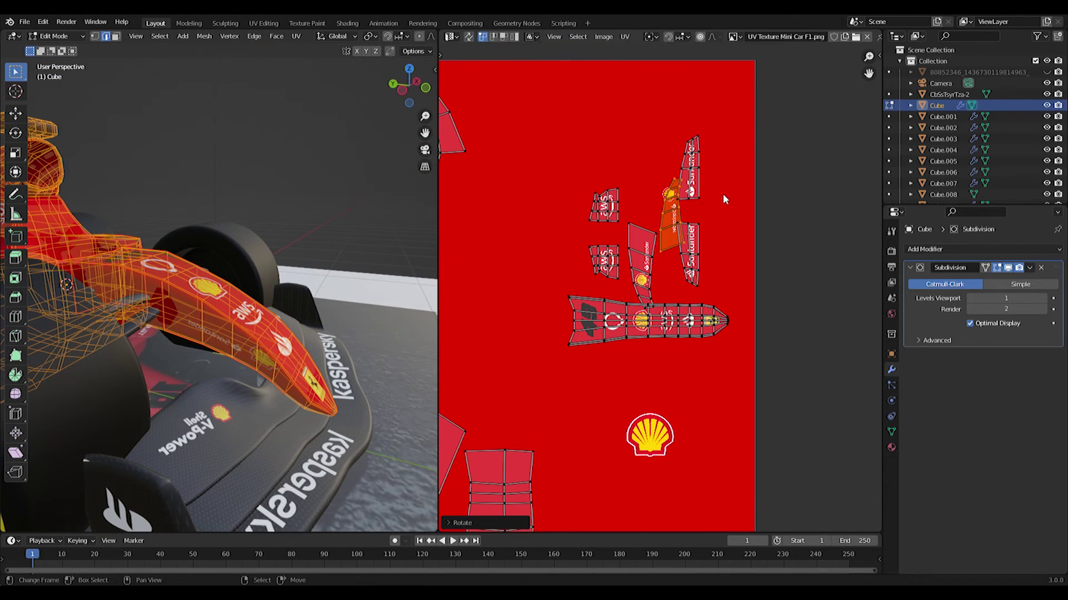
Step: Scale the second nose-side island by about 1.15 and reposition it around the Shell and Santander logos
{"action": "scroll", "coordinate": [724, 198], "scroll_direction": "up", "scroll_amount": 3}
{"action": "middle_click_drag", "start_coordinate": [724, 198], "coordinate": [741, 324]}
{"action": "scroll", "coordinate": [706, 344], "scroll_direction": "up", "scroll_amount": 2}
{"action": "key", "text": "g"}
{"action": "left_click", "coordinate": [688, 355]}
{"action": "key", "text": "s"}
{"action": "left_click", "coordinate": [696, 352]}
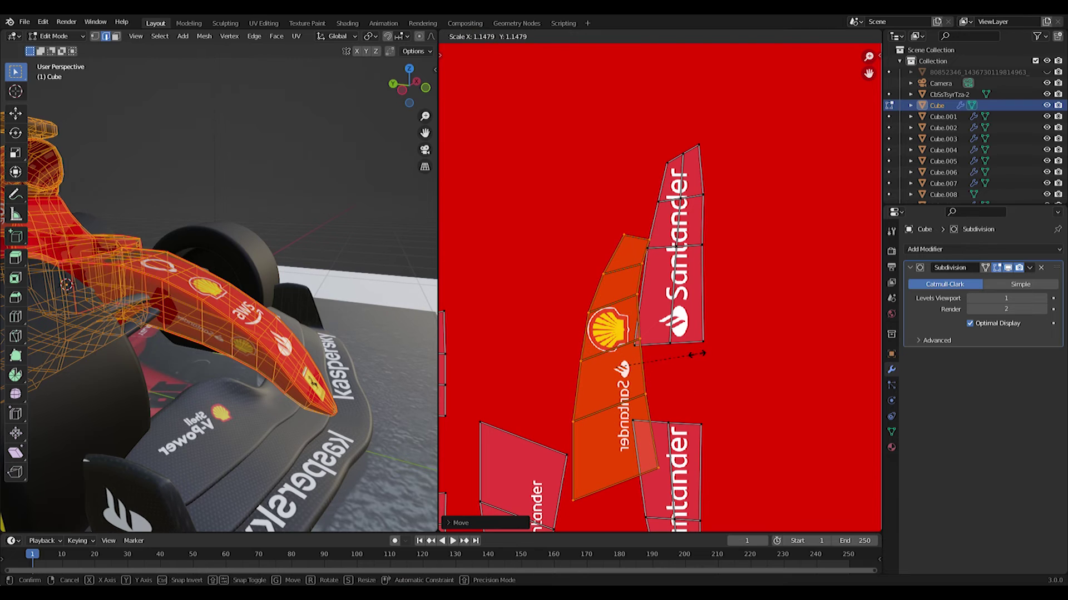
{"action": "scroll", "coordinate": [697, 352], "scroll_direction": "down", "scroll_amount": 2}
{"action": "middle_click_drag", "start_coordinate": [696, 352], "coordinate": [683, 257]}
{"action": "key", "text": "g"}
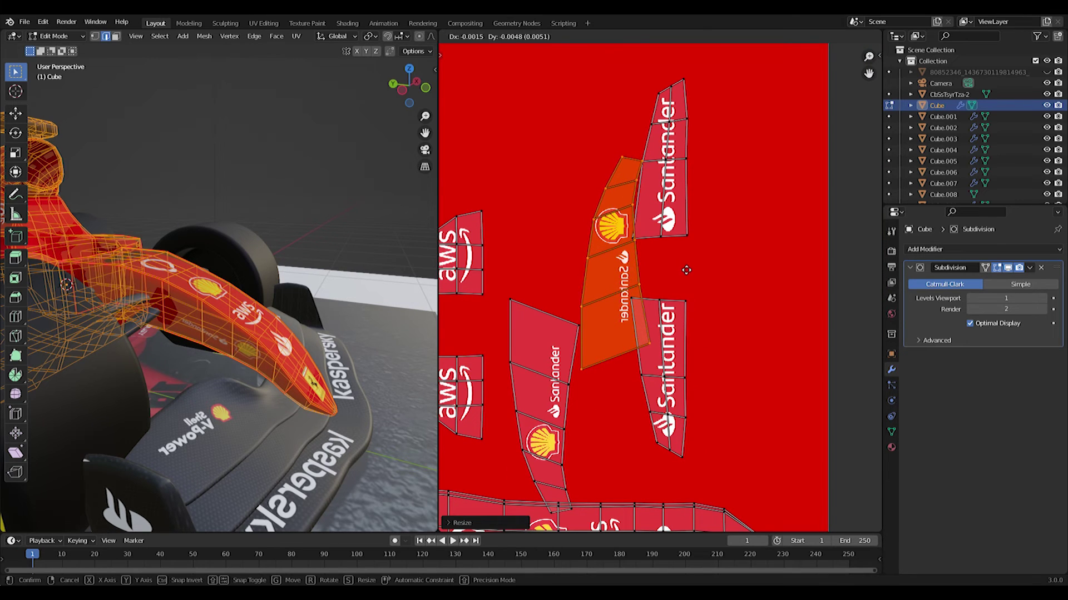
{"action": "left_click", "coordinate": [686, 271]}
Step: Return the body to Object Mode and examine the nose livery alongside the whole texture
{"action": "key", "text": "Tab"}
{"action": "middle_click_drag", "start_coordinate": [300, 353], "coordinate": [138, 338]}
{"action": "scroll", "coordinate": [138, 338], "scroll_direction": "down", "scroll_amount": 2}
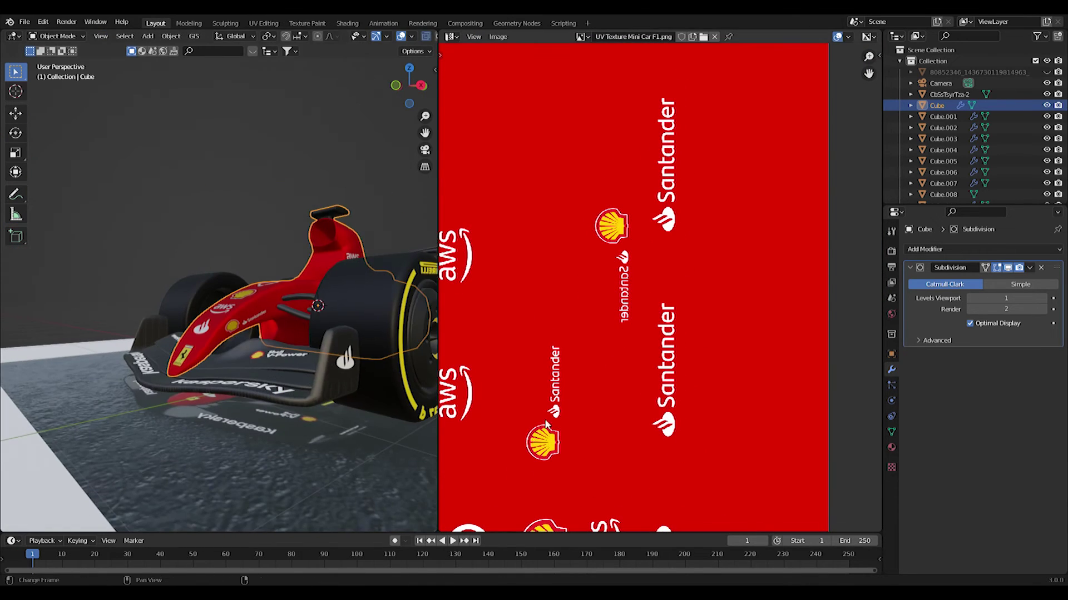
{"action": "middle_click_drag", "start_coordinate": [636, 437], "coordinate": [621, 406]}
{"action": "scroll", "coordinate": [621, 406], "scroll_direction": "down", "scroll_amount": 5}
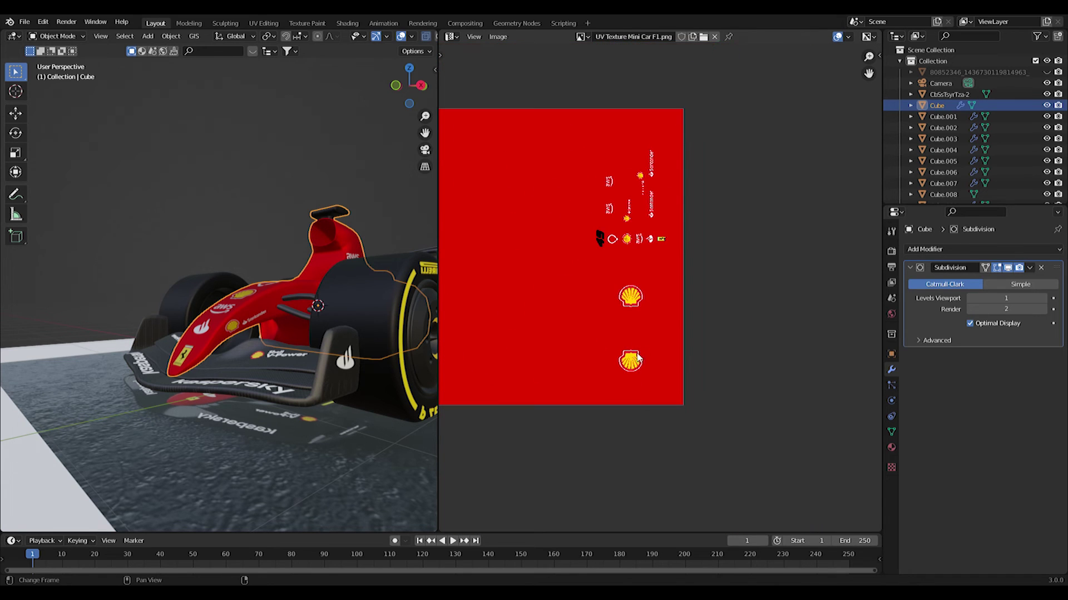
{"action": "scroll", "coordinate": [637, 361], "scroll_direction": "up", "scroll_amount": 2}
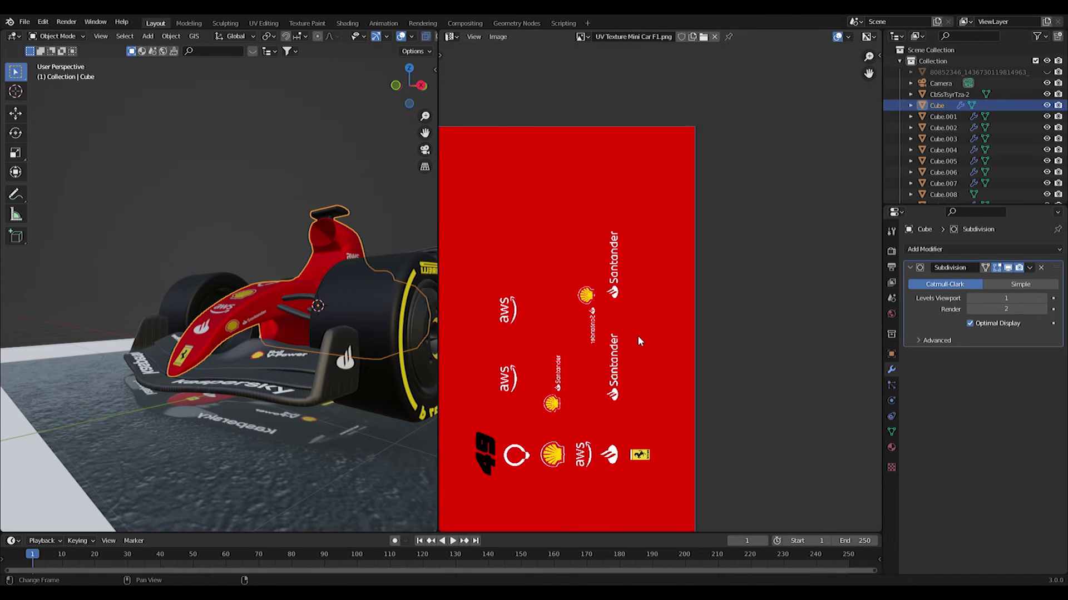
Step: Move the first body-side UV island onto the upper large Shell logo, rotate it 90°, and fine-tune its position over the logo
{"action": "key", "text": "Tab"}
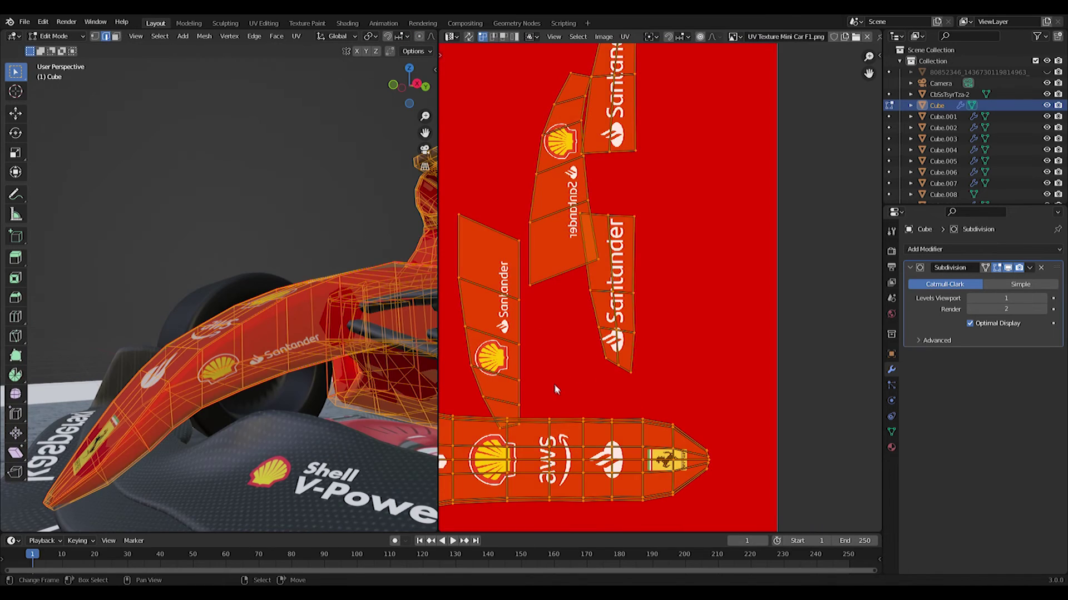
{"action": "scroll", "coordinate": [550, 385], "scroll_direction": "down", "scroll_amount": 4}
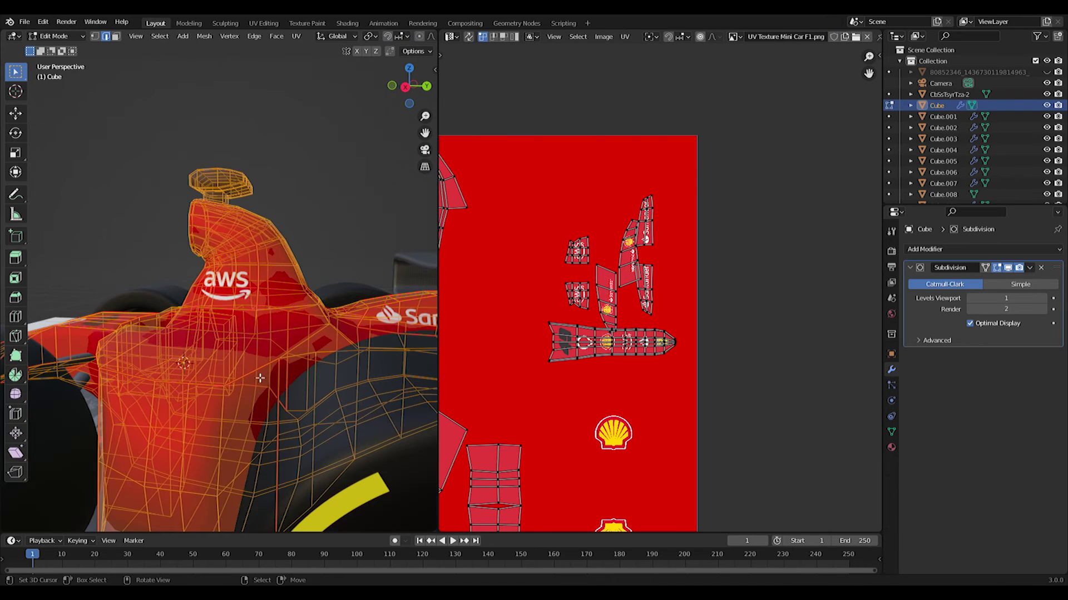
{"action": "scroll", "coordinate": [537, 395], "scroll_direction": "up", "scroll_amount": 2}
{"action": "key", "text": "g"}
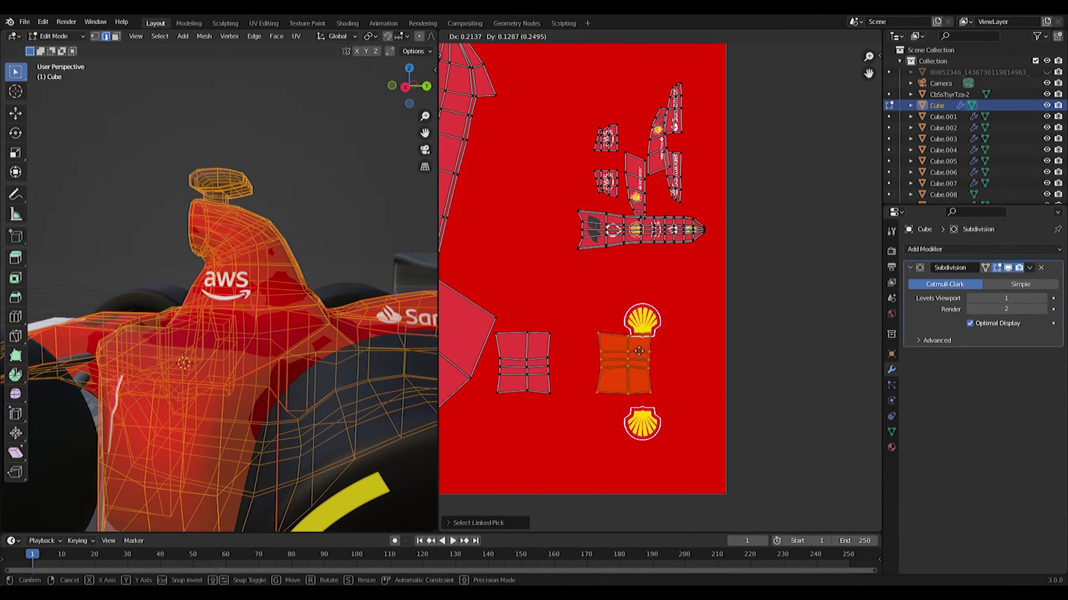
{"action": "left_click", "coordinate": [651, 313]}
{"action": "type", "text": "r"}
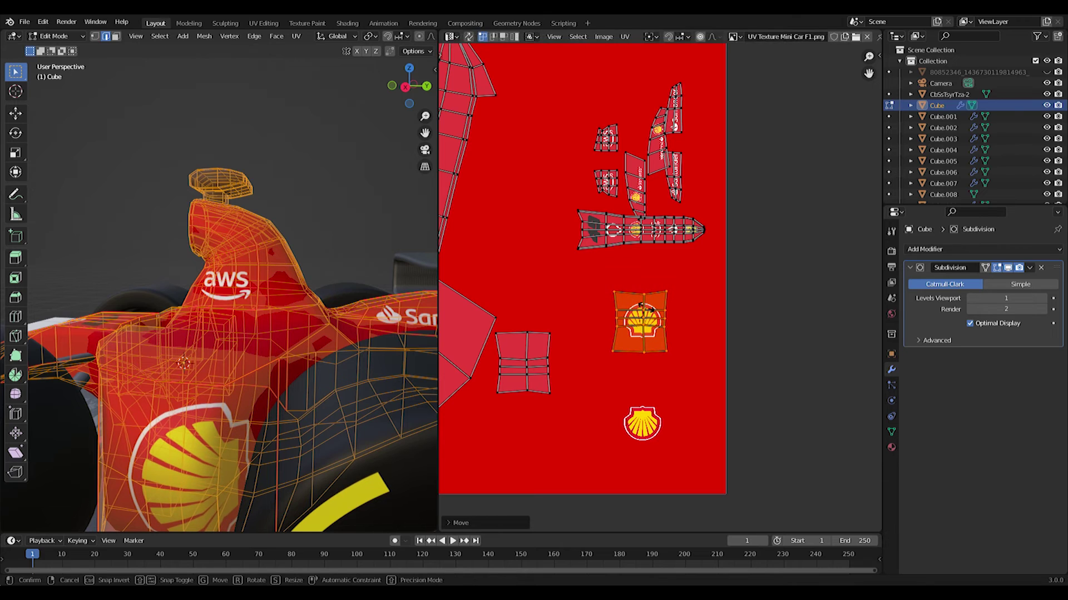
{"action": "type", "text": "90"}
{"action": "key", "text": "Return"}
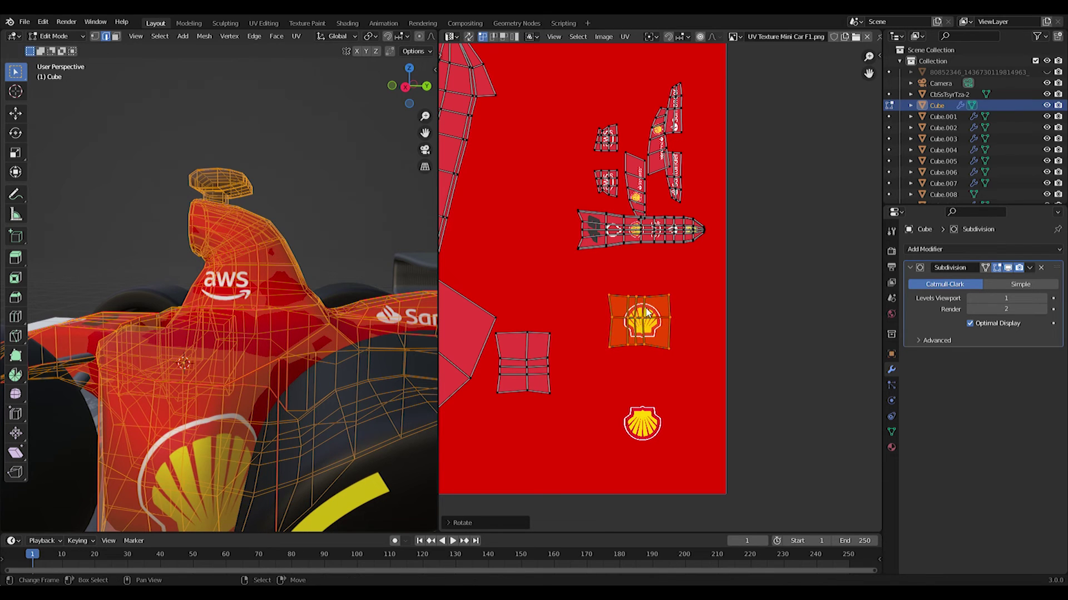
{"action": "key", "text": "g"}
{"action": "left_click", "coordinate": [663, 341]}
Step: Move the matching body-side island onto the lower large Shell logo, rotate it a quarter turn, and return the body to Object Mode
{"action": "middle_click_drag", "start_coordinate": [207, 500], "coordinate": [272, 432], "text": "shift"}
{"action": "key", "text": "Tab"}
{"action": "key", "text": "Tab"}
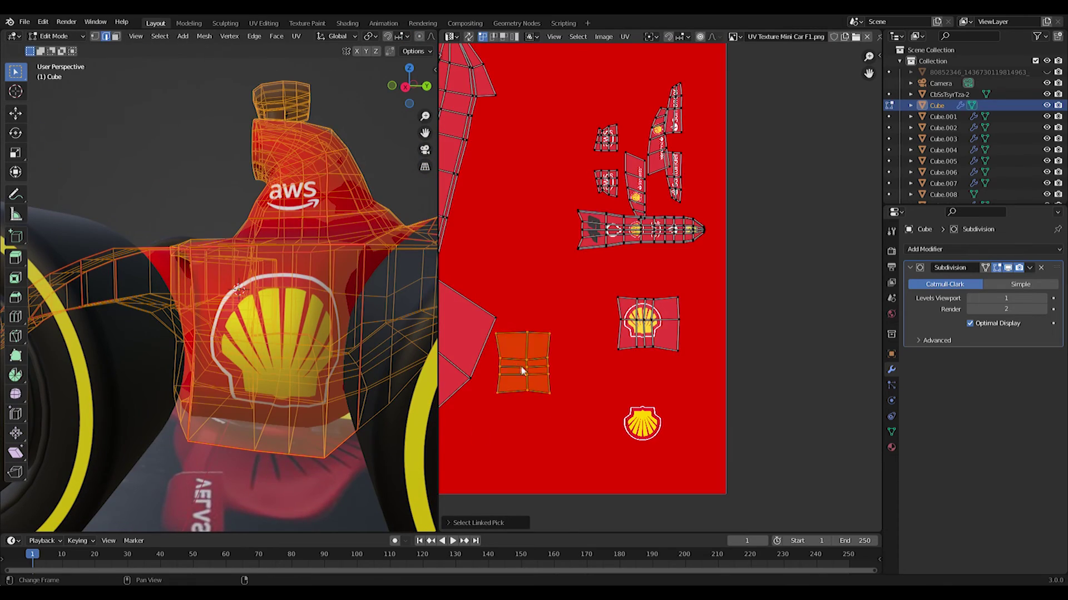
{"action": "middle_click_drag", "start_coordinate": [521, 368], "coordinate": [652, 371]}
{"action": "middle_click_drag", "start_coordinate": [228, 384], "coordinate": [474, 403]}
{"action": "key", "text": "g"}
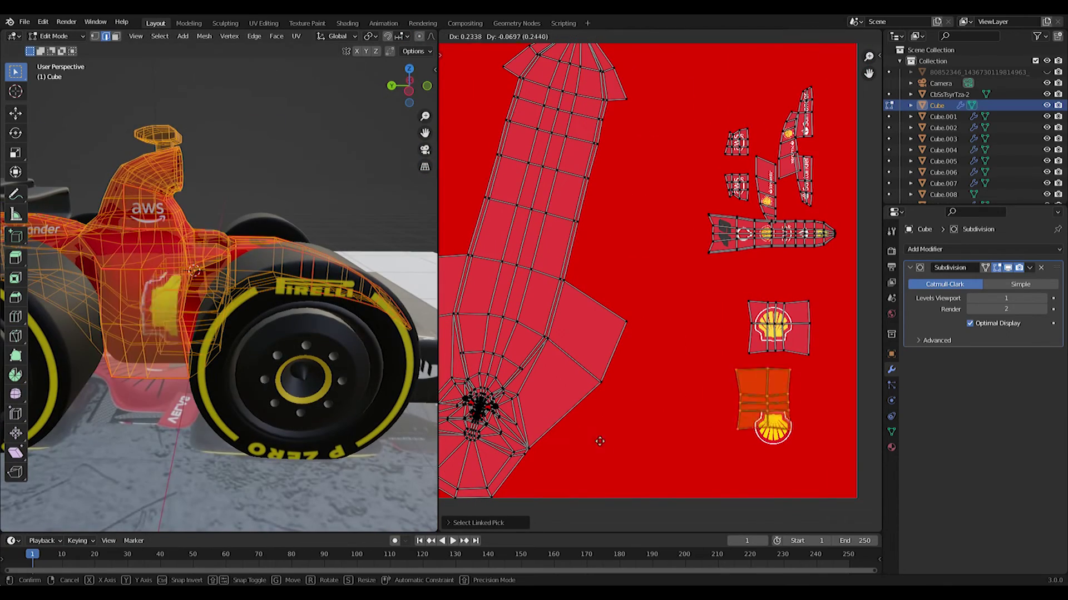
{"action": "left_click", "coordinate": [605, 457]}
{"action": "key", "text": "r"}
{"action": "left_click", "coordinate": [605, 458]}
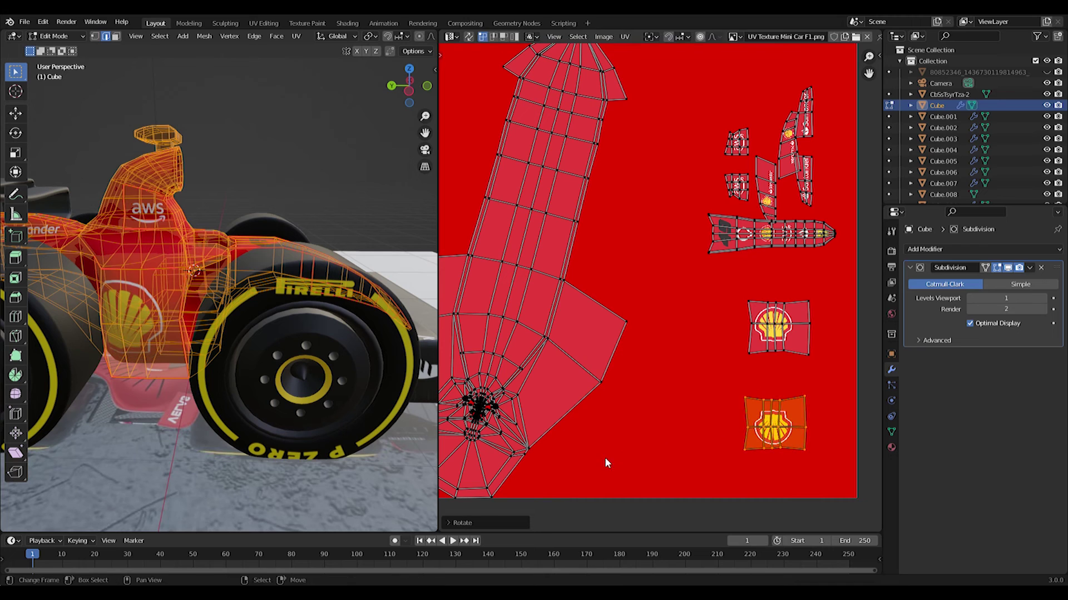
{"action": "key", "text": "g"}
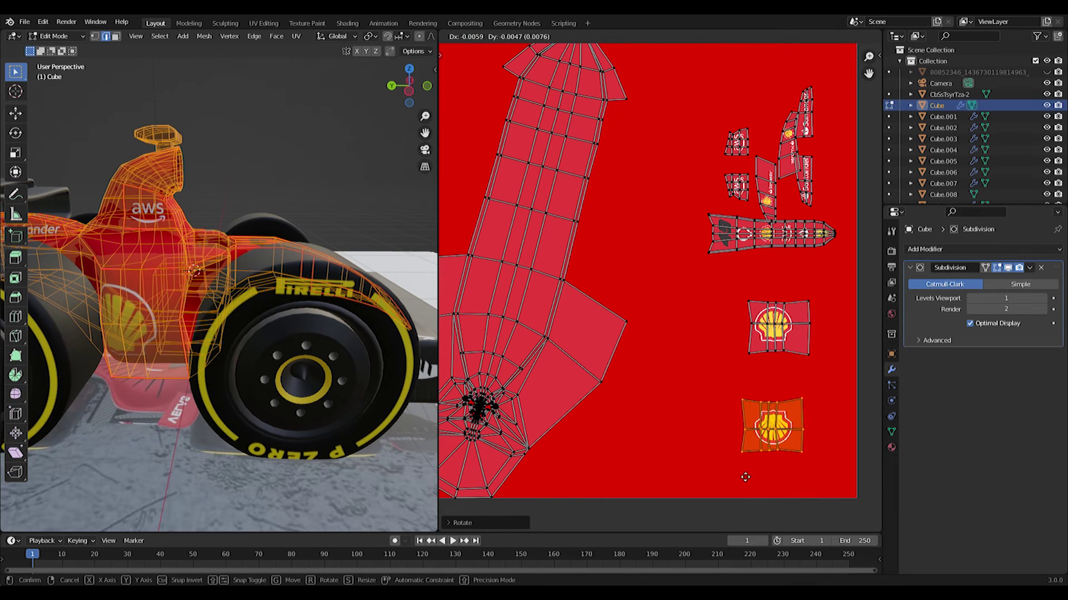
{"action": "left_click", "coordinate": [844, 470]}
{"action": "key", "text": "Tab"}
Step: Add a single-vertex mesh object while viewing the car from the right
{"action": "scroll", "coordinate": [224, 328], "scroll_direction": "down", "scroll_amount": 2}
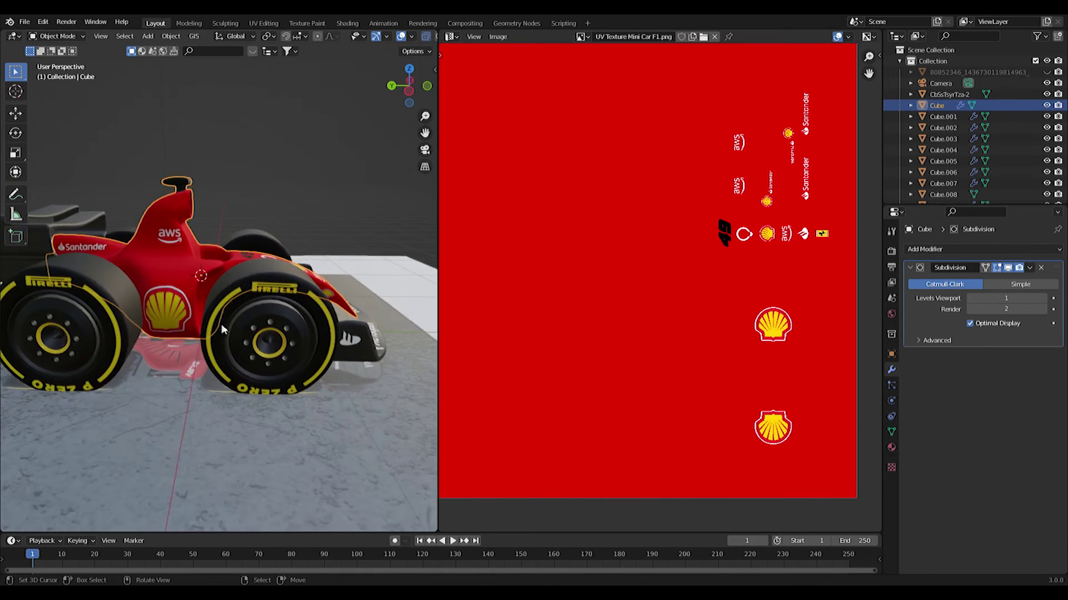
{"action": "middle_click_drag", "start_coordinate": [224, 328], "coordinate": [107, 326]}
{"action": "scroll", "coordinate": [107, 327], "scroll_direction": "down", "scroll_amount": 3}
{"action": "middle_click_drag", "start_coordinate": [267, 320], "coordinate": [326, 407]}
{"action": "scroll", "coordinate": [238, 377], "scroll_direction": "up", "scroll_amount": 4}
{"action": "key", "text": "KP_3"}
{"action": "scroll", "coordinate": [223, 333], "scroll_direction": "up", "scroll_amount": 6}
{"action": "middle_click_drag", "start_coordinate": [194, 309], "coordinate": [210, 396], "text": "shift"}
{"action": "key", "text": "shift+a"}
{"action": "mouse_move", "coordinate": [236, 363]}
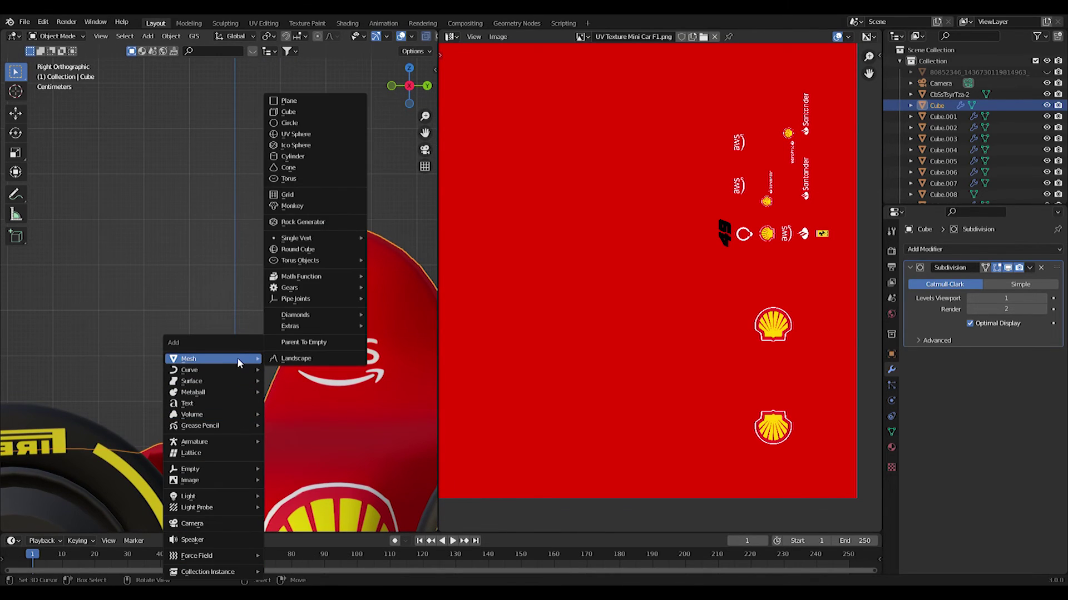
{"action": "key", "text": "shift+a"}
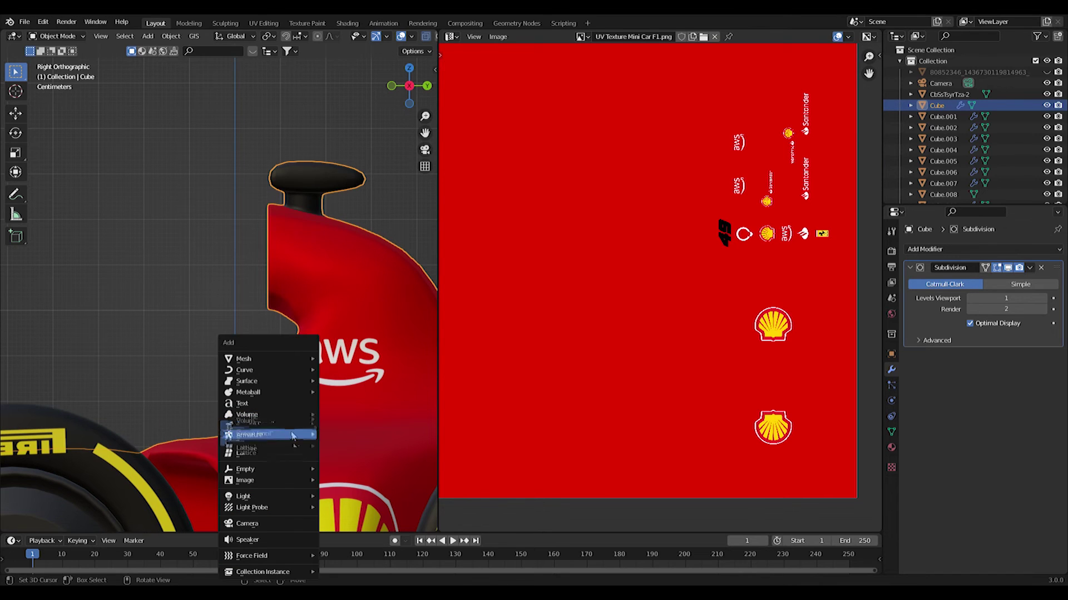
{"action": "mouse_move", "coordinate": [289, 358]}
{"action": "mouse_move", "coordinate": [377, 238]}
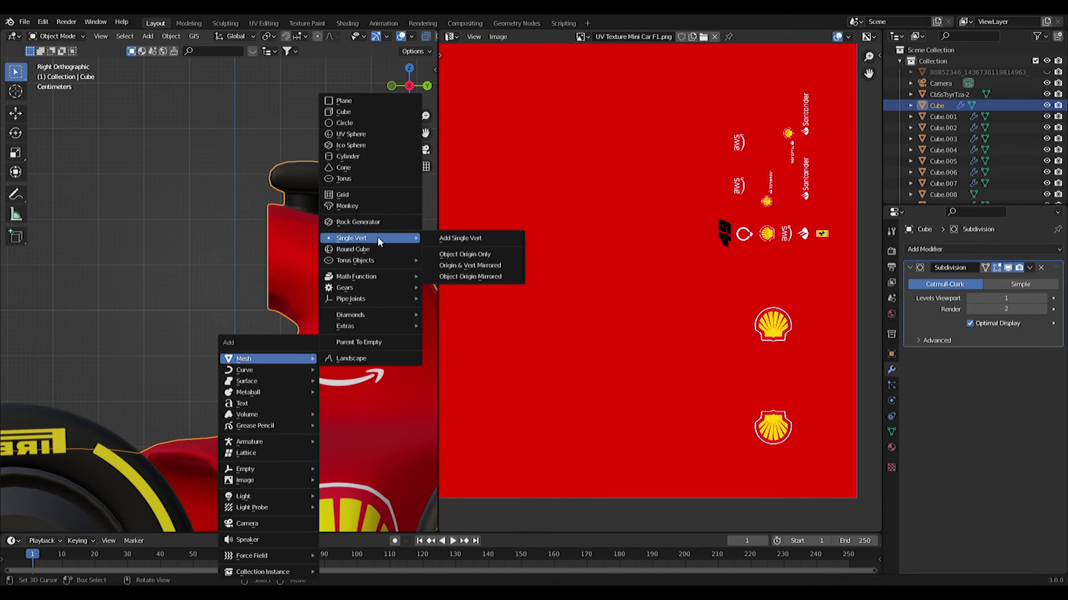
{"action": "left_click", "coordinate": [473, 240]}
Step: Expand the 3D viewport over the image editor and move the new vertex object forward and up, ahead of the cockpit
{"action": "left_click_drag", "start_coordinate": [439, 36], "coordinate": [489, 89]}
{"action": "scroll", "coordinate": [477, 376], "scroll_direction": "down", "scroll_amount": 4}
{"action": "middle_click_drag", "start_coordinate": [476, 377], "coordinate": [432, 200], "text": "shift"}
{"action": "scroll", "coordinate": [399, 309], "scroll_direction": "down", "scroll_amount": 1}
{"action": "key", "text": "Tab"}
{"action": "key", "text": "g"}
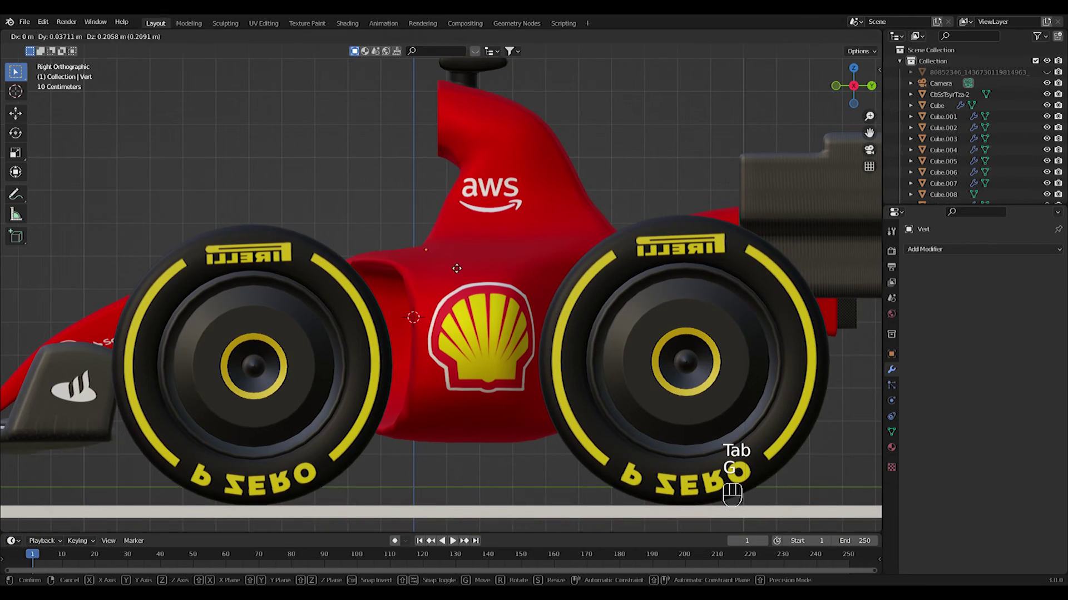
{"action": "left_click", "coordinate": [346, 286]}
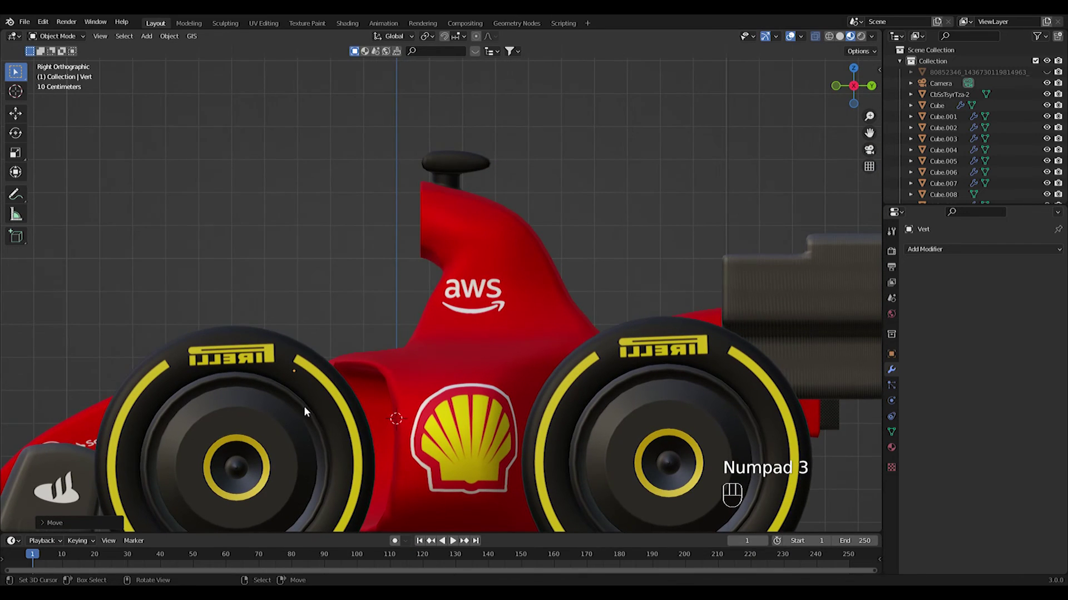
Step: Extrude the vertex up and back in the right view to outline the halo's slanted central strut
{"action": "key", "text": "Tab"}
{"action": "key", "text": "e"}
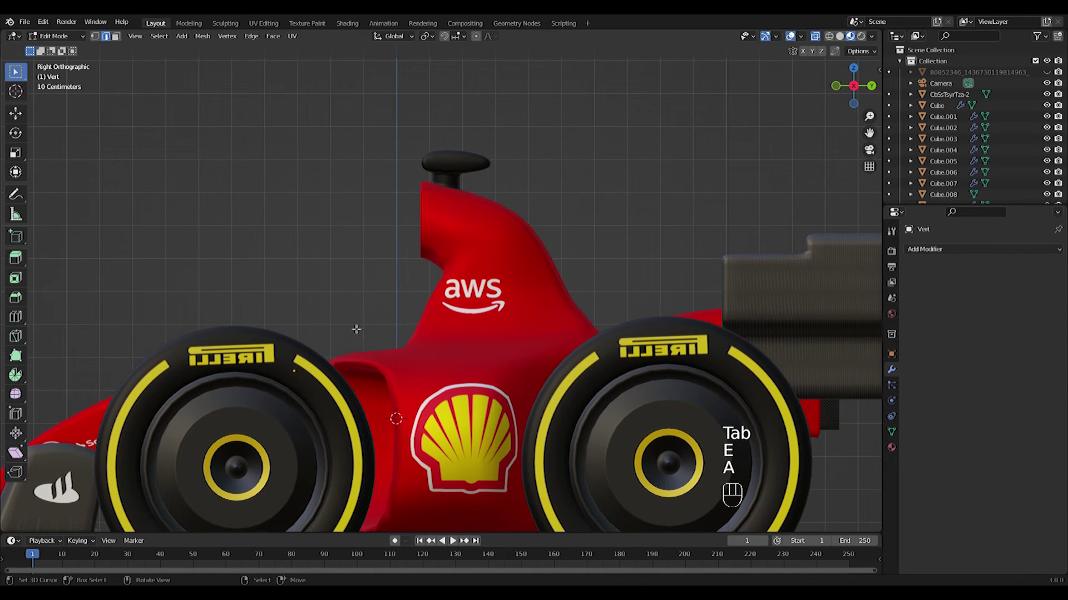
{"action": "key", "text": "w"}
{"action": "key", "text": "e"}
{"action": "left_click", "coordinate": [332, 316]}
{"action": "right_click_drag", "start_coordinate": [303, 376], "coordinate": [277, 381]}
{"action": "right_click_drag", "start_coordinate": [323, 320], "coordinate": [297, 317]}
Step: Switch to the top view and add a Mask modifier to the halo outline
{"action": "middle_click_drag", "start_coordinate": [271, 382], "coordinate": [431, 386]}
{"action": "key", "text": "KP_7"}
{"action": "key", "text": "g"}
{"action": "middle_click", "coordinate": [467, 413]}
{"action": "left_click", "coordinate": [472, 420]}
{"action": "right_click", "coordinate": [464, 415]}
{"action": "key", "text": "KP_7"}
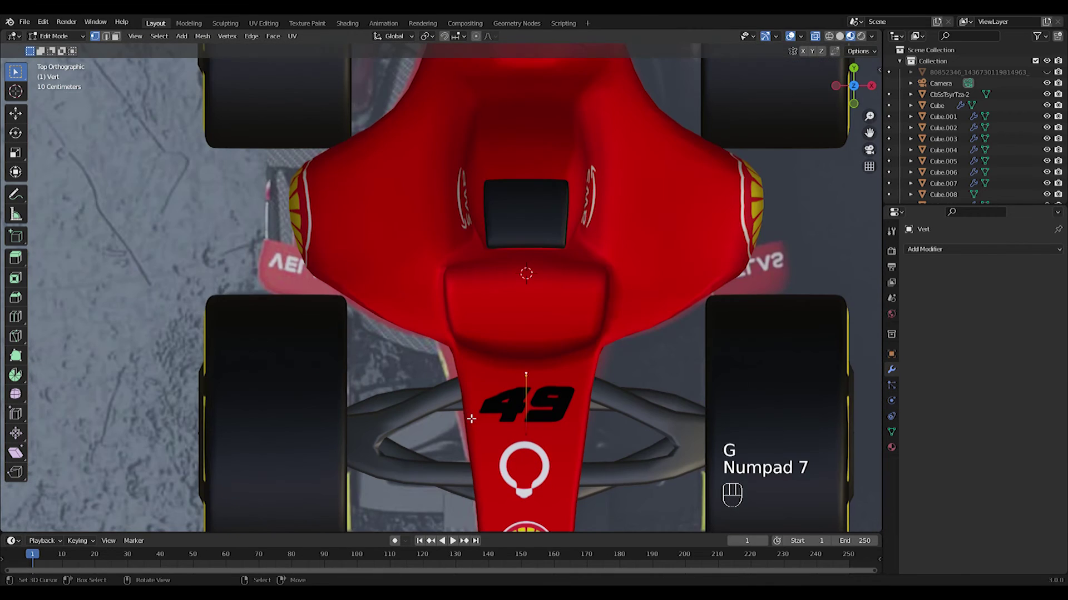
{"action": "left_click", "coordinate": [957, 251]}
{"action": "left_click", "coordinate": [842, 367]}
Step: Extrude the strut's end vertex four times in the top view and fit the points around one side of the cockpit opening
{"action": "middle_click_drag", "start_coordinate": [591, 390], "coordinate": [525, 403], "text": "shift"}
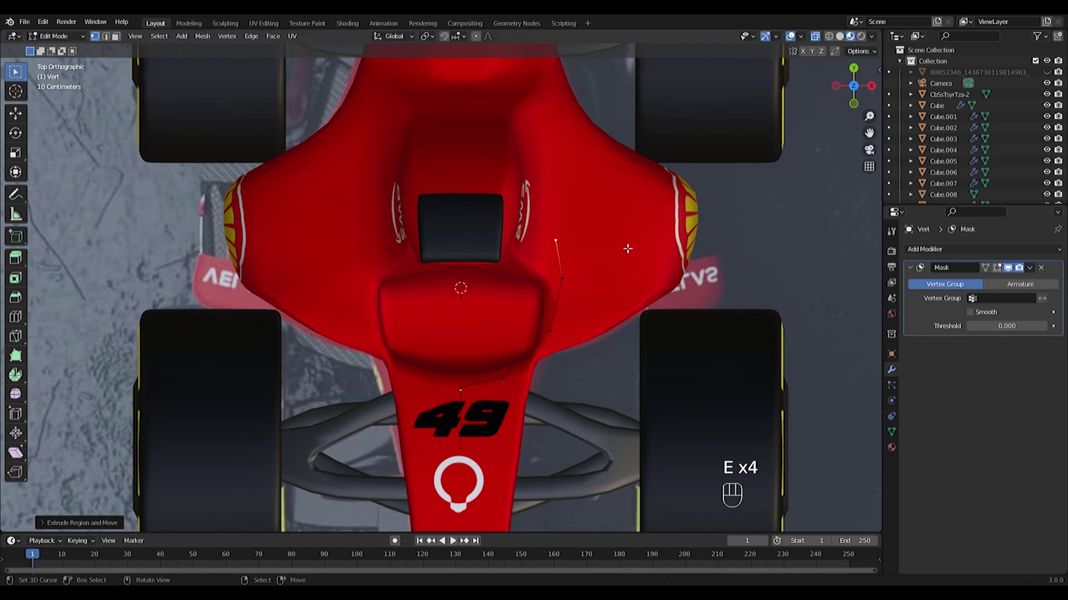
{"action": "right_click_drag", "start_coordinate": [552, 333], "coordinate": [495, 383]}
{"action": "right_click_drag", "start_coordinate": [530, 368], "coordinate": [529, 377]}
{"action": "right_click_drag", "start_coordinate": [561, 283], "coordinate": [555, 341]}
{"action": "right_click_drag", "start_coordinate": [562, 253], "coordinate": [559, 319]}
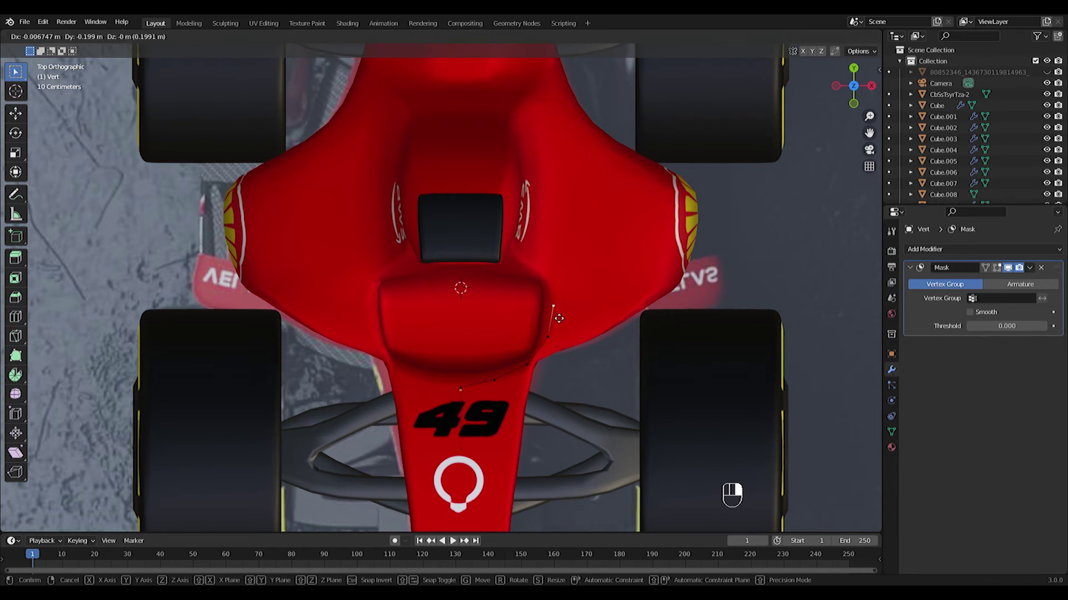
Step: Reshape the halo arm in the right view so its vertices descend smoothly toward the rear of the cockpit
{"action": "key", "text": "KP_3"}
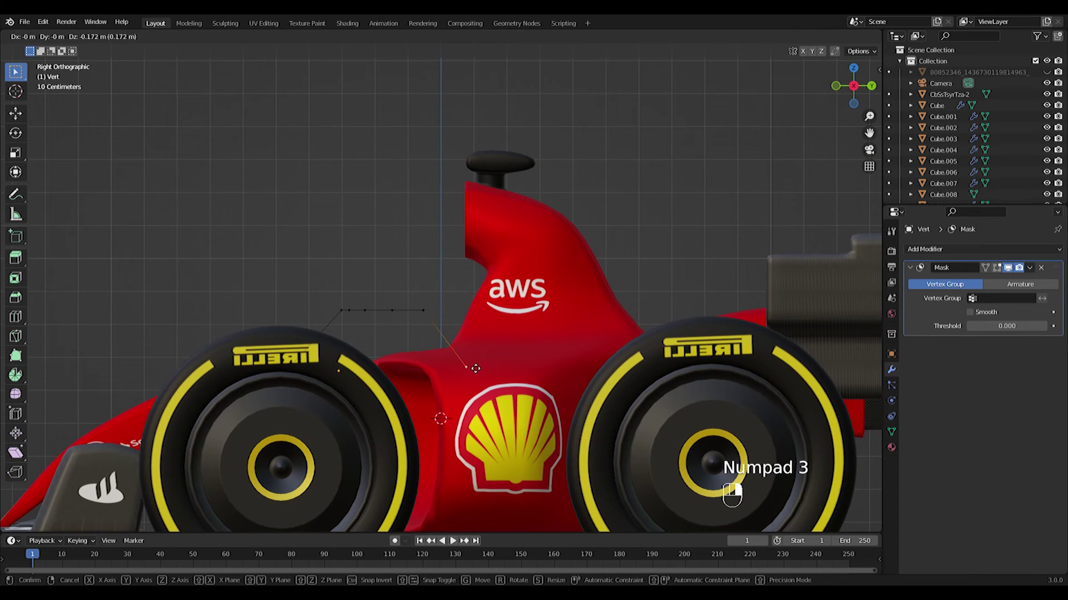
{"action": "right_click_drag", "start_coordinate": [428, 331], "coordinate": [429, 331]}
{"action": "right_click_drag", "start_coordinate": [396, 310], "coordinate": [373, 318]}
{"action": "right_click_drag", "start_coordinate": [359, 309], "coordinate": [359, 313]}
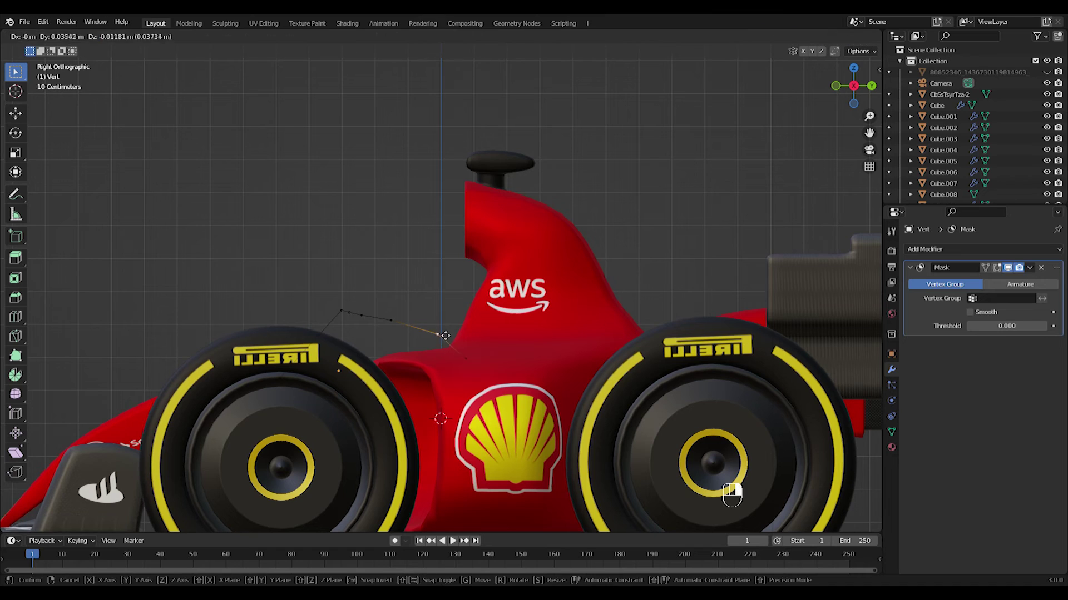
{"action": "key", "text": "ctrl+z"}
{"action": "key", "text": "ctrl+z"}
{"action": "right_click_drag", "start_coordinate": [395, 322], "coordinate": [404, 325]}
{"action": "right_click_drag", "start_coordinate": [366, 317], "coordinate": [372, 318]}
{"action": "right_click_drag", "start_coordinate": [356, 313], "coordinate": [387, 319]}
Step: Shift the halo arm's rear vertices outward beyond the cockpit edge and refine its front curve in the top view
{"action": "key", "text": "Tab"}
{"action": "middle_click_drag", "start_coordinate": [478, 374], "coordinate": [415, 380]}
{"action": "key", "text": "Tab"}
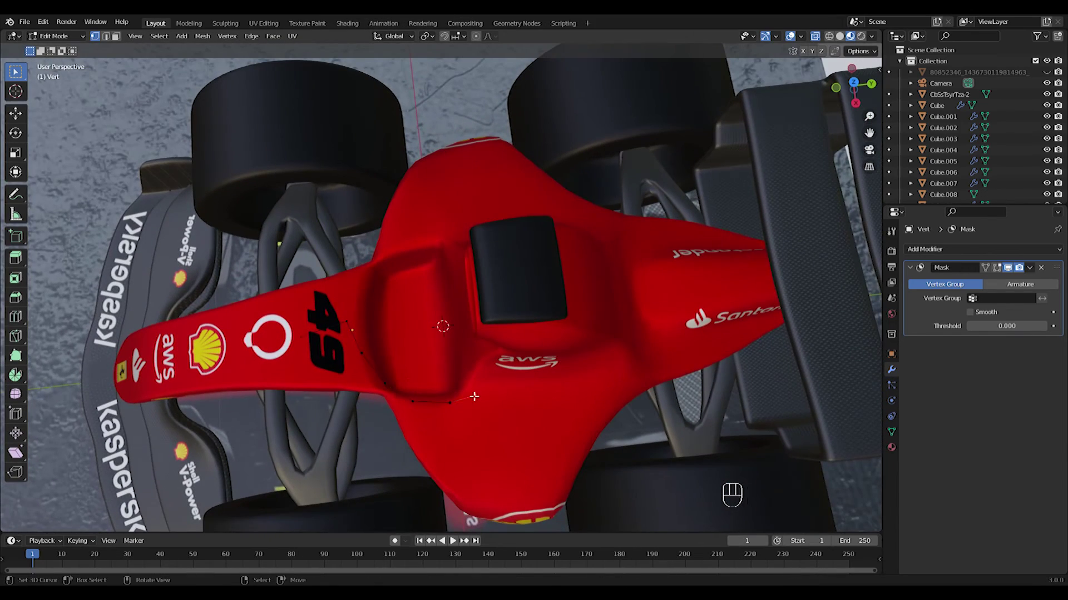
{"action": "key", "text": "g"}
{"action": "left_click", "coordinate": [420, 417]}
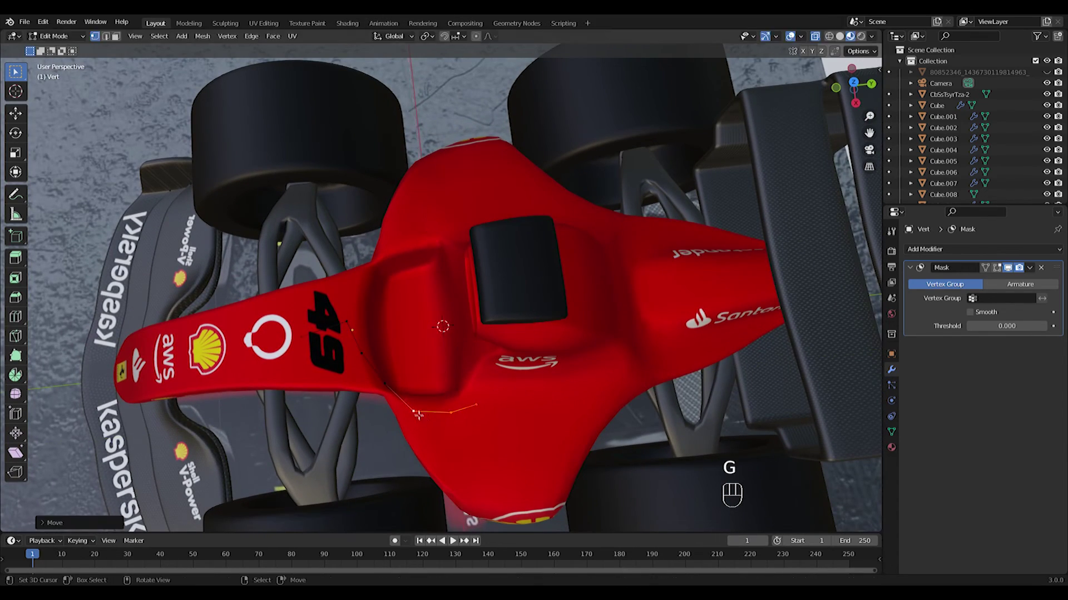
{"action": "middle_click_drag", "start_coordinate": [420, 417], "coordinate": [401, 350]}
{"action": "key", "text": "KP_7"}
{"action": "right_click_drag", "start_coordinate": [528, 356], "coordinate": [535, 371]}
{"action": "right_click", "coordinate": [491, 379]}
{"action": "middle_click_drag", "start_coordinate": [562, 407], "coordinate": [524, 324]}
{"action": "key", "text": "Tab"}
{"action": "key", "text": "Tab"}
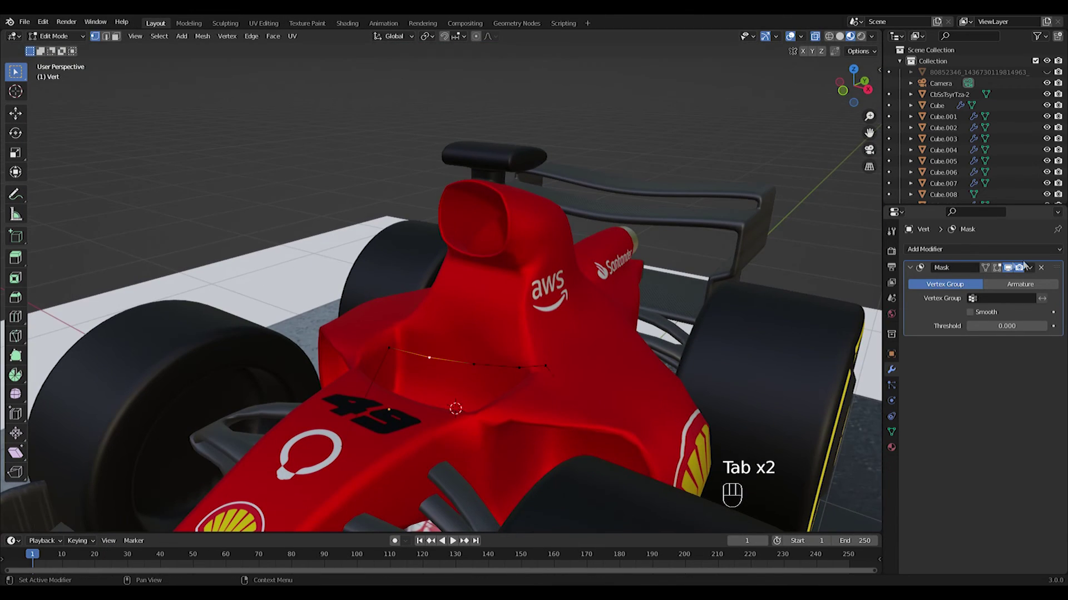
Step: Replace the halo's Mask modifier with a Mirror modifier on the X axis and add a Skin modifier
{"action": "left_click", "coordinate": [1042, 271]}
{"action": "left_click", "coordinate": [946, 249]}
{"action": "left_click", "coordinate": [841, 384]}
{"action": "middle_click_drag", "start_coordinate": [731, 493], "coordinate": [734, 493]}
{"action": "left_click", "coordinate": [944, 249]}
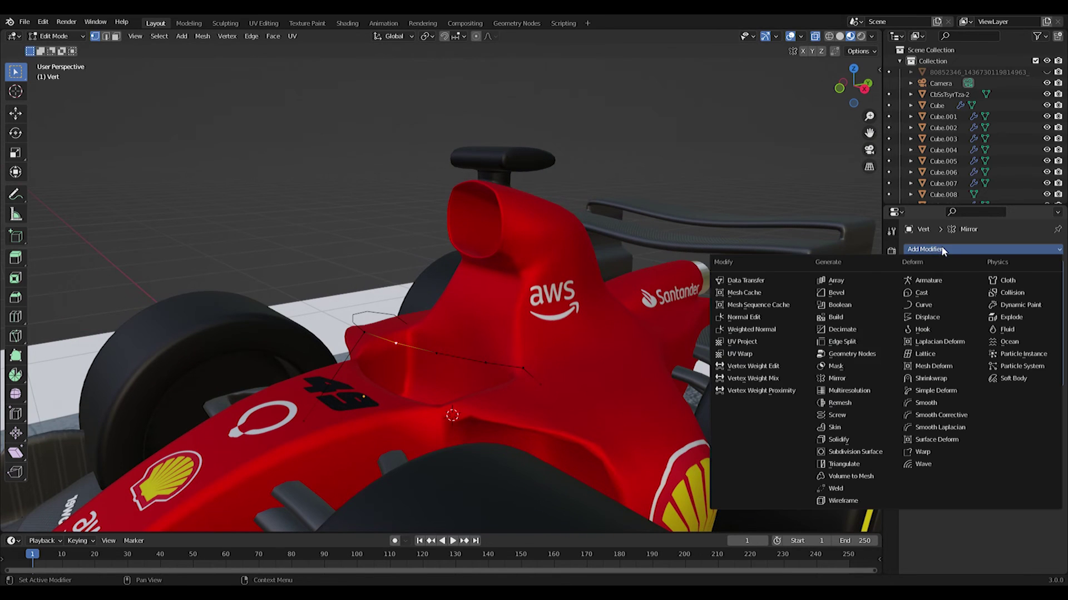
{"action": "left_click", "coordinate": [875, 429]}
{"action": "middle_click_drag", "start_coordinate": [690, 418], "coordinate": [667, 419]}
Step: Shrink the skin thickness of all the halo's vertices to form slim bars
{"action": "key", "text": "ctrl+a"}
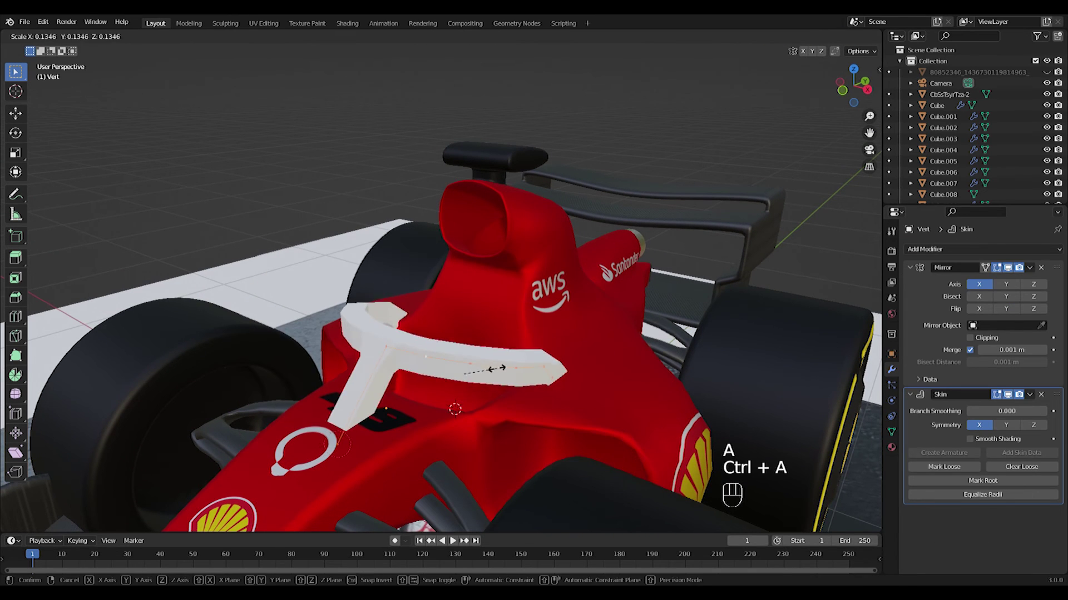
{"action": "left_click", "coordinate": [492, 368]}
{"action": "middle_click_drag", "start_coordinate": [492, 369], "coordinate": [589, 364]}
{"action": "key", "text": "ctrl+a"}
{"action": "left_click", "coordinate": [616, 367]}
Step: Adjust the skin thickness of individual vertices on the halo's central strut and return to Object Mode
{"action": "left_click", "coordinate": [493, 347]}
{"action": "key", "text": "ctrl+a"}
{"action": "left_click", "coordinate": [562, 361]}
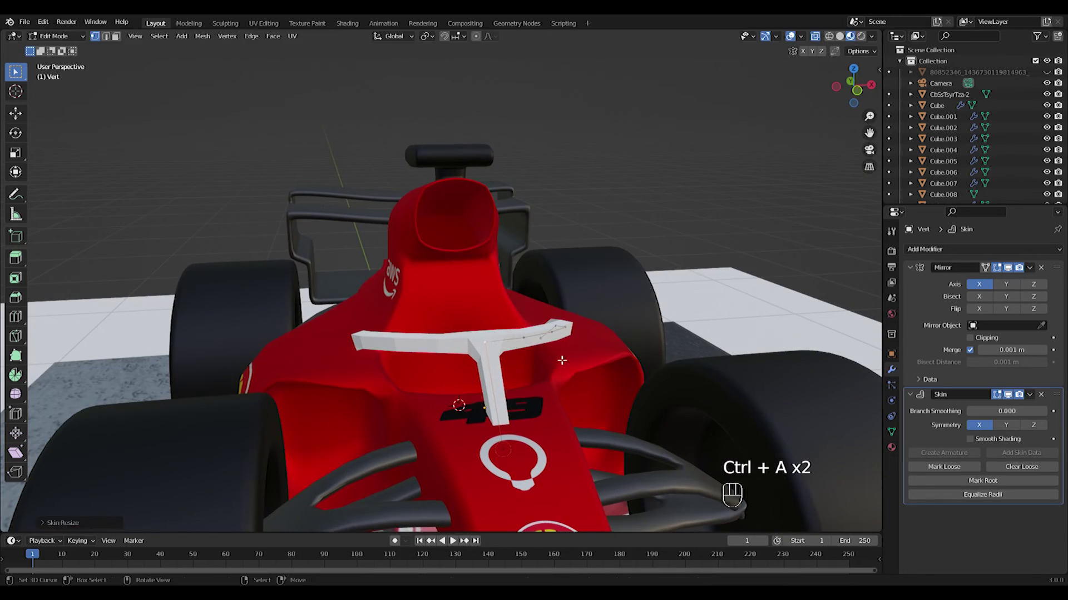
{"action": "left_click", "coordinate": [518, 449]}
{"action": "key", "text": "ctrl+a"}
{"action": "left_click", "coordinate": [529, 448]}
{"action": "middle_click_drag", "start_coordinate": [529, 449], "coordinate": [396, 442]}
{"action": "scroll", "coordinate": [396, 442], "scroll_direction": "down", "scroll_amount": 4}
{"action": "key", "text": "Tab"}
Step: Select the halo and examine its shape up close in Edit Mode
{"action": "left_click", "coordinate": [520, 321]}
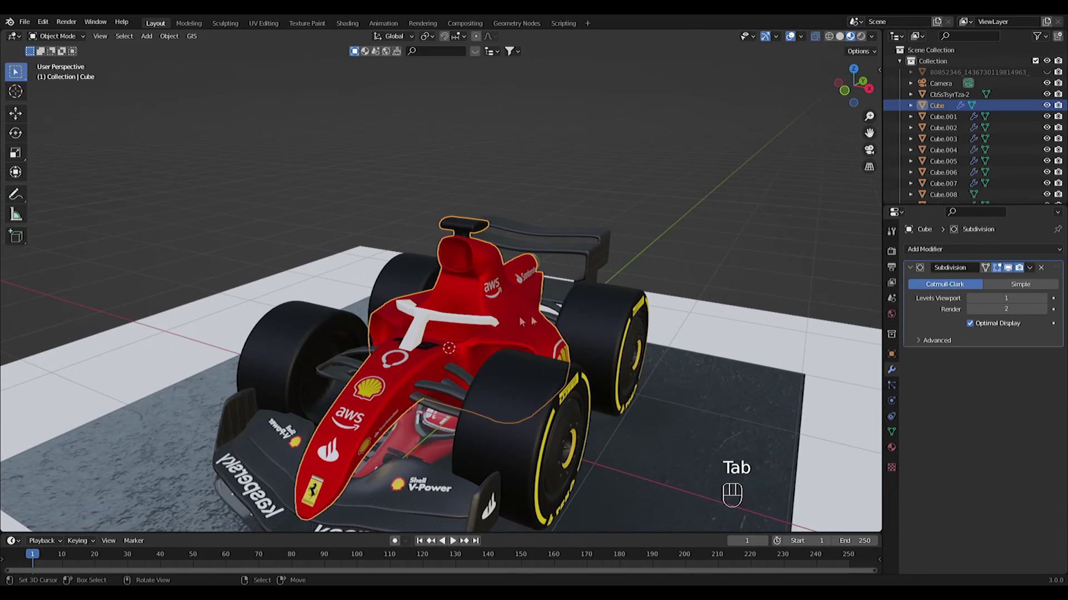
{"action": "left_click", "coordinate": [420, 325]}
{"action": "left_click", "coordinate": [891, 448]}
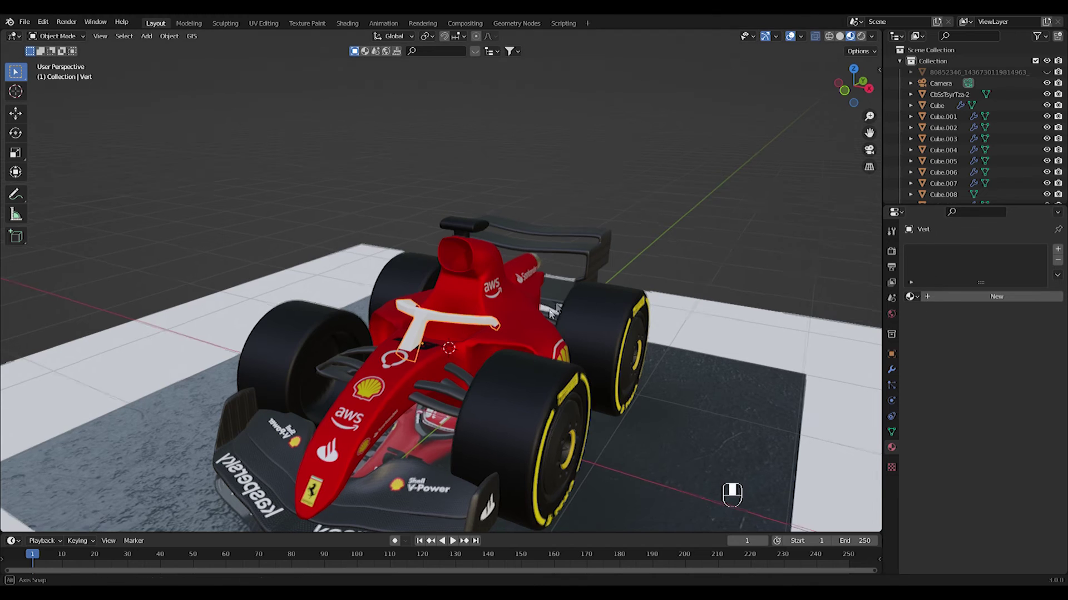
{"action": "middle_click_drag", "start_coordinate": [563, 299], "coordinate": [540, 313]}
{"action": "right_click", "coordinate": [432, 329]}
{"action": "right_click", "coordinate": [432, 331]}
{"action": "scroll", "coordinate": [431, 332], "scroll_direction": "up", "scroll_amount": 4}
{"action": "right_click", "coordinate": [381, 378]}
{"action": "key", "text": "Tab"}
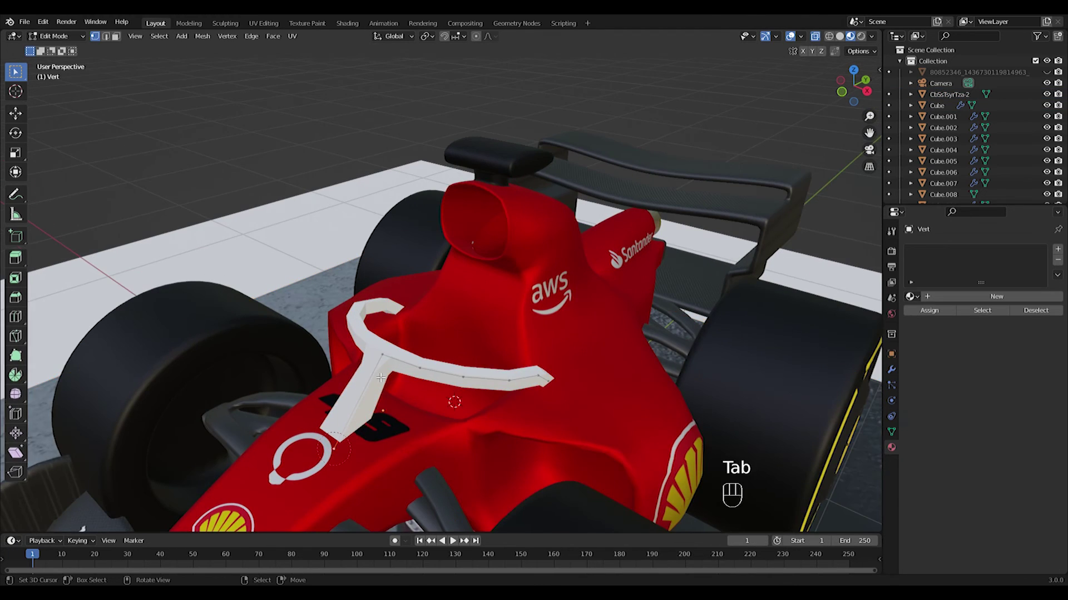
{"action": "scroll", "coordinate": [381, 378], "scroll_direction": "up", "scroll_amount": 2}
Step: Apply the halo's Mirror and Skin modifiers in Object Mode
{"action": "left_click", "coordinate": [892, 370]}
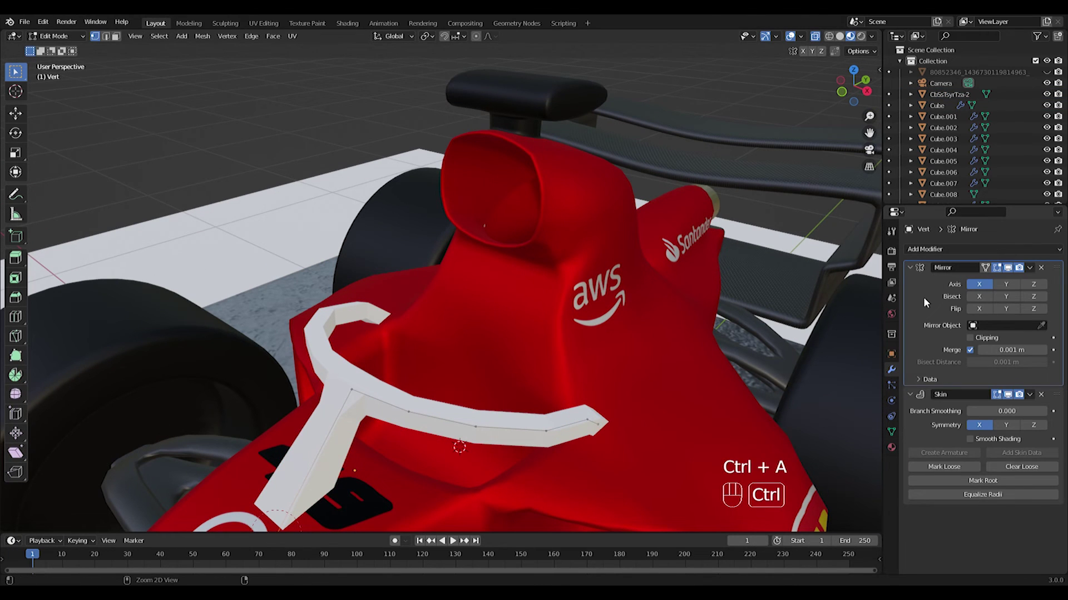
{"action": "key", "text": "Tab"}
{"action": "key", "text": "ctrl+a"}
{"action": "key", "text": "ctrl+a"}
{"action": "key", "text": "Tab"}
{"action": "key", "text": "Tab"}
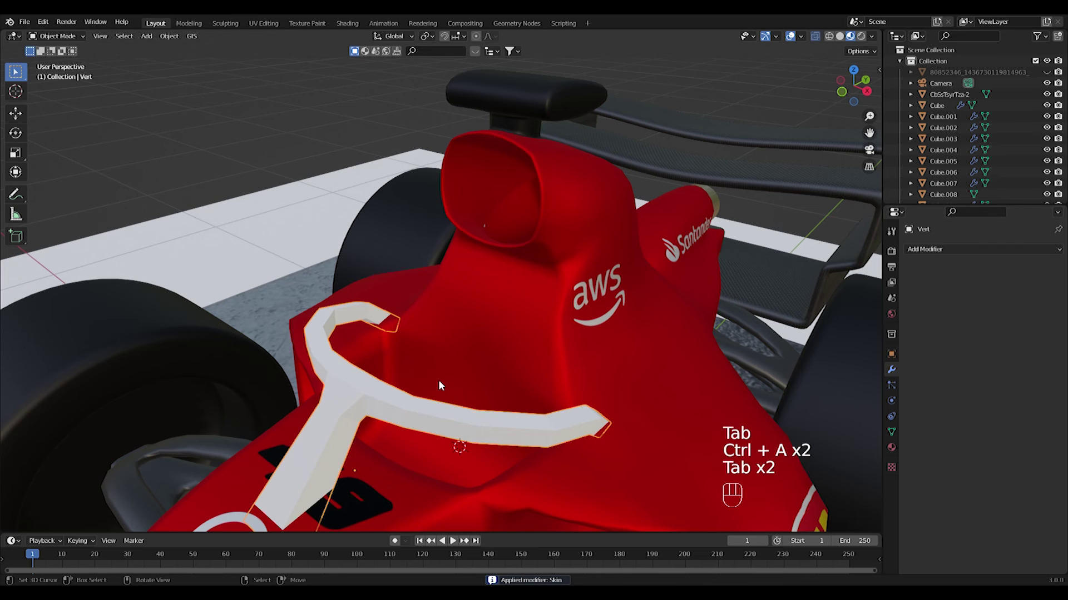
Step: Add a Subdivision Surface modifier to the halo and shade it smooth
{"action": "left_click", "coordinate": [963, 249]}
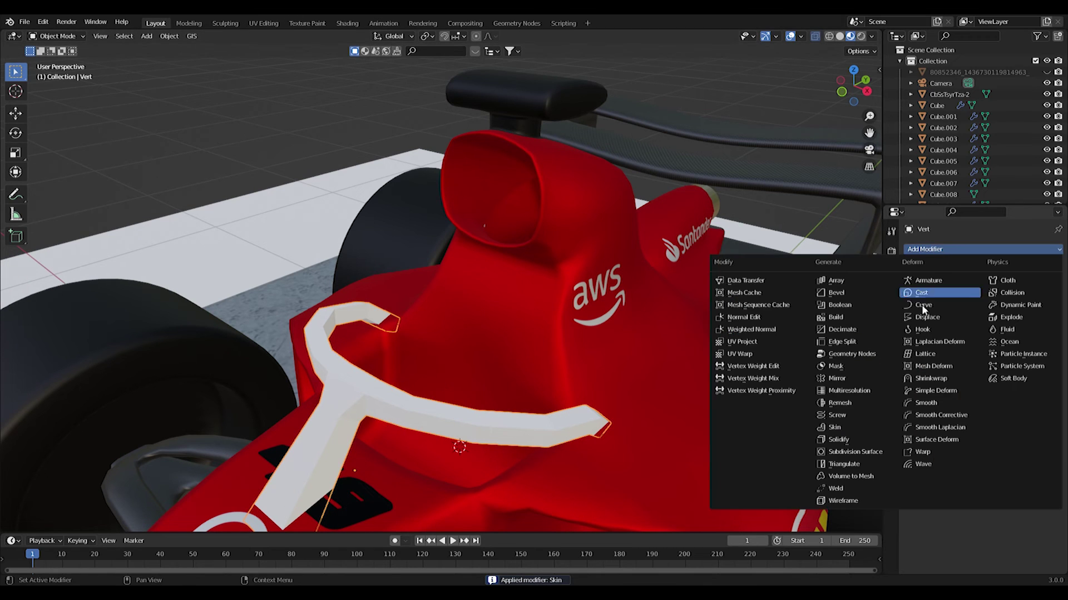
{"action": "left_click", "coordinate": [833, 452]}
{"action": "key", "text": "w"}
{"action": "key", "text": "Return"}
{"action": "scroll", "coordinate": [570, 398], "scroll_direction": "down", "scroll_amount": 4}
{"action": "key", "text": "Tab"}
{"action": "key", "text": "Tab"}
{"action": "middle_click_drag", "start_coordinate": [571, 398], "coordinate": [504, 384]}
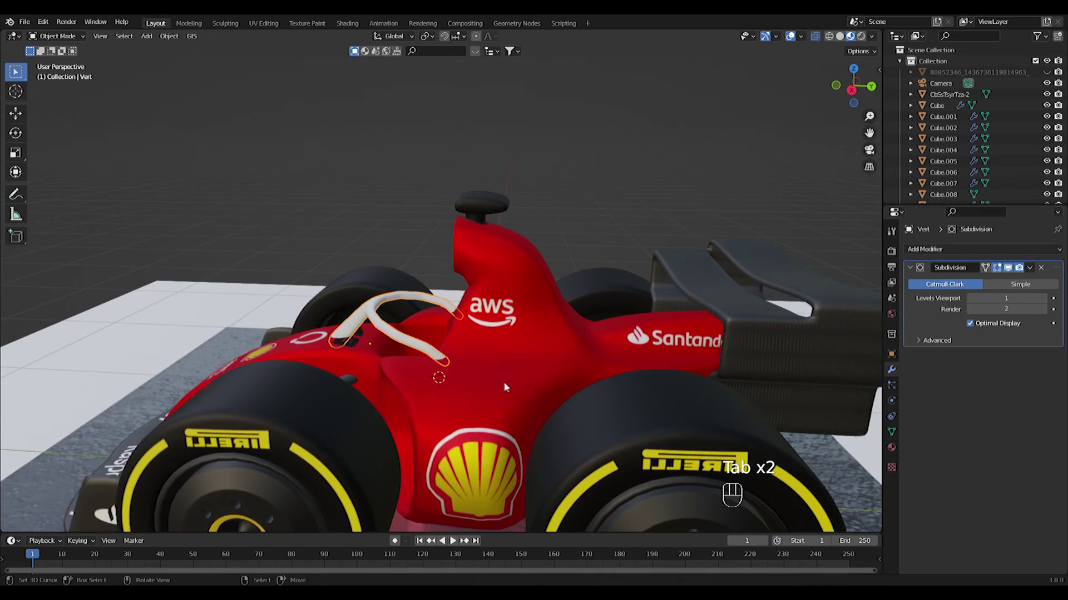
Step: Assign the existing Carbon material to the halo
{"action": "left_click", "coordinate": [891, 447]}
{"action": "left_click", "coordinate": [911, 297]}
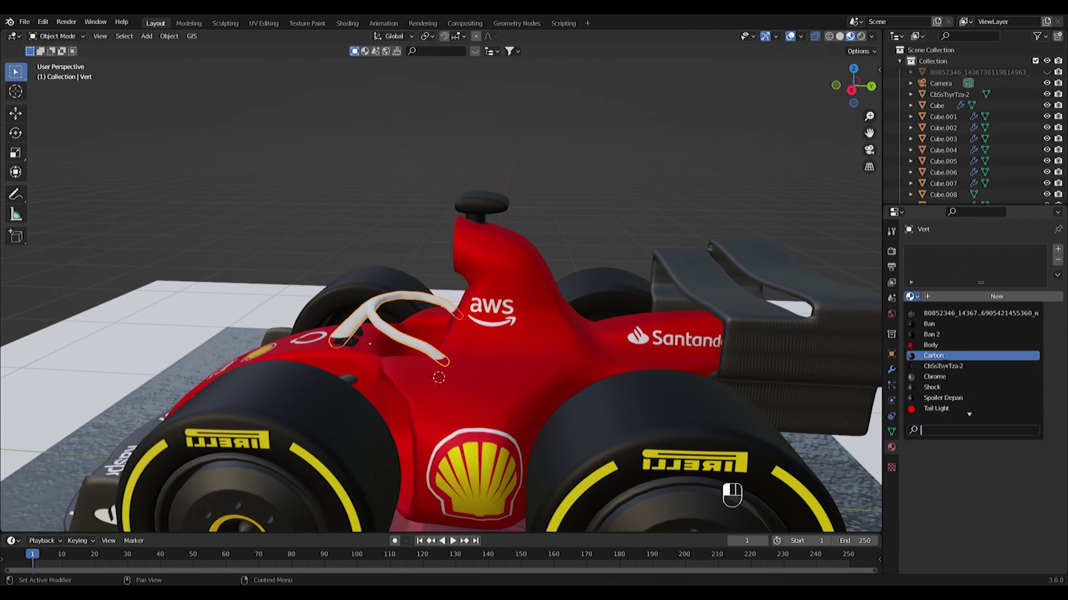
{"action": "left_click", "coordinate": [943, 358]}
Step: Select the halo's whole mesh in Edit Mode and try a standard UV unwrap
{"action": "scroll", "coordinate": [356, 350], "scroll_direction": "up", "scroll_amount": 6}
{"action": "key", "text": "Tab"}
{"action": "middle_click_drag", "start_coordinate": [348, 350], "coordinate": [403, 355]}
{"action": "key", "text": "a"}
{"action": "key", "text": "u"}
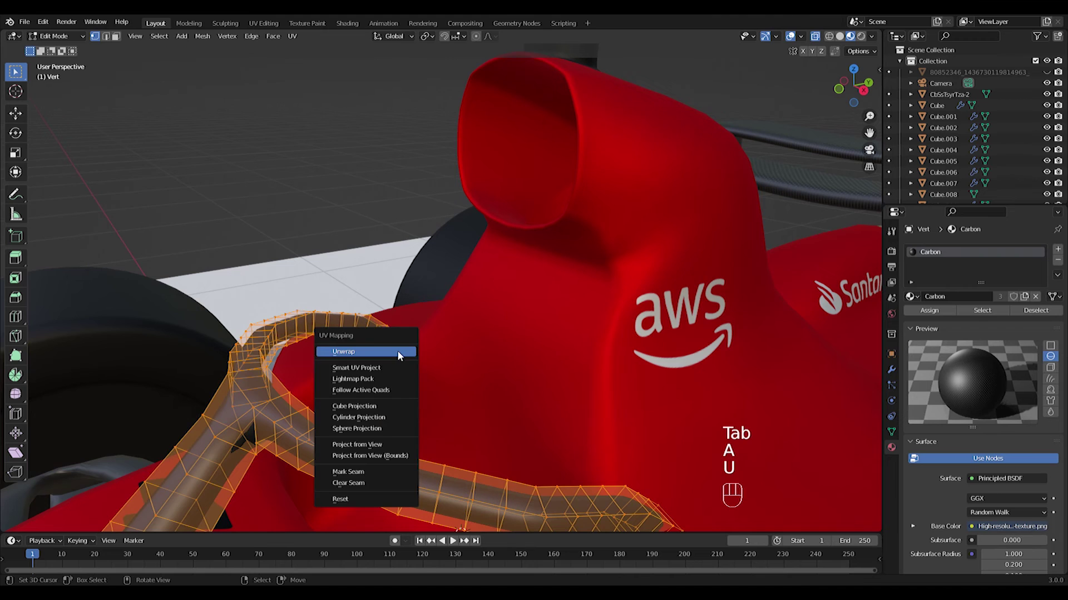
{"action": "left_click", "coordinate": [400, 354]}
Step: Split the 3D viewport and turn the new area into a UV Editor showing the halo's UVs
{"action": "left_click", "coordinate": [72, 36]}
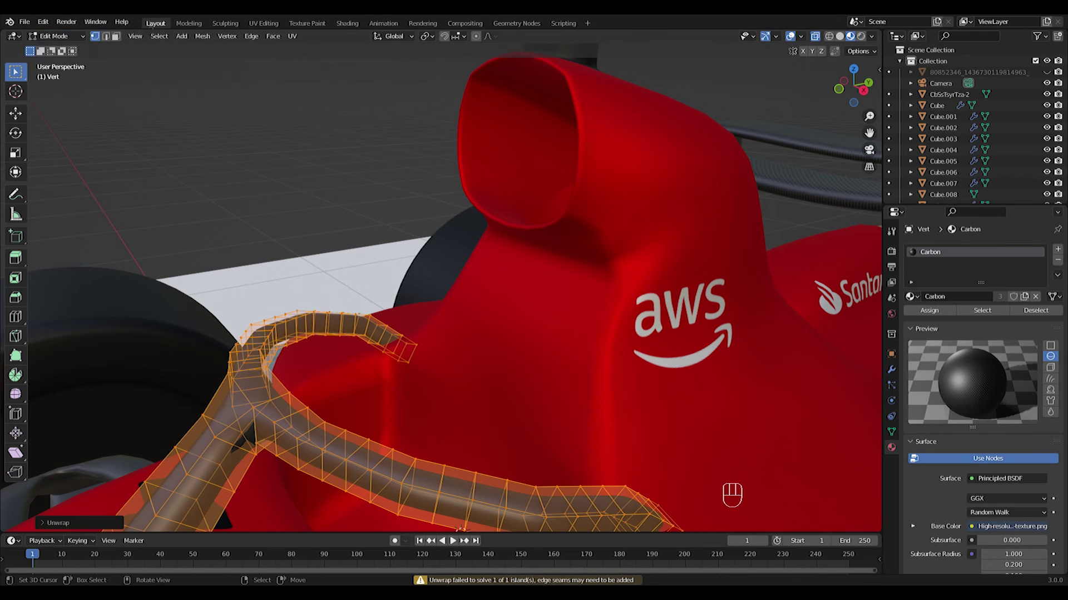
{"action": "left_click_drag", "start_coordinate": [882, 35], "coordinate": [440, 40]}
{"action": "left_click", "coordinate": [451, 38]}
{"action": "left_click", "coordinate": [493, 154]}
{"action": "middle_click_drag", "start_coordinate": [534, 355], "coordinate": [652, 363]}
{"action": "scroll", "coordinate": [529, 356], "scroll_direction": "up", "scroll_amount": 3}
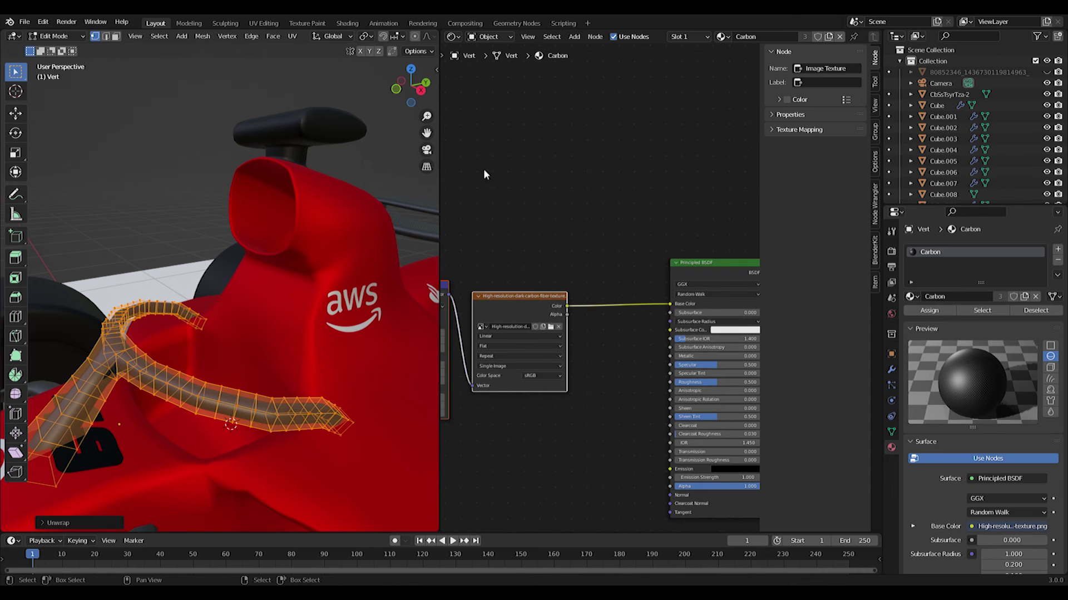
{"action": "left_click", "coordinate": [452, 37]}
{"action": "left_click", "coordinate": [476, 117]}
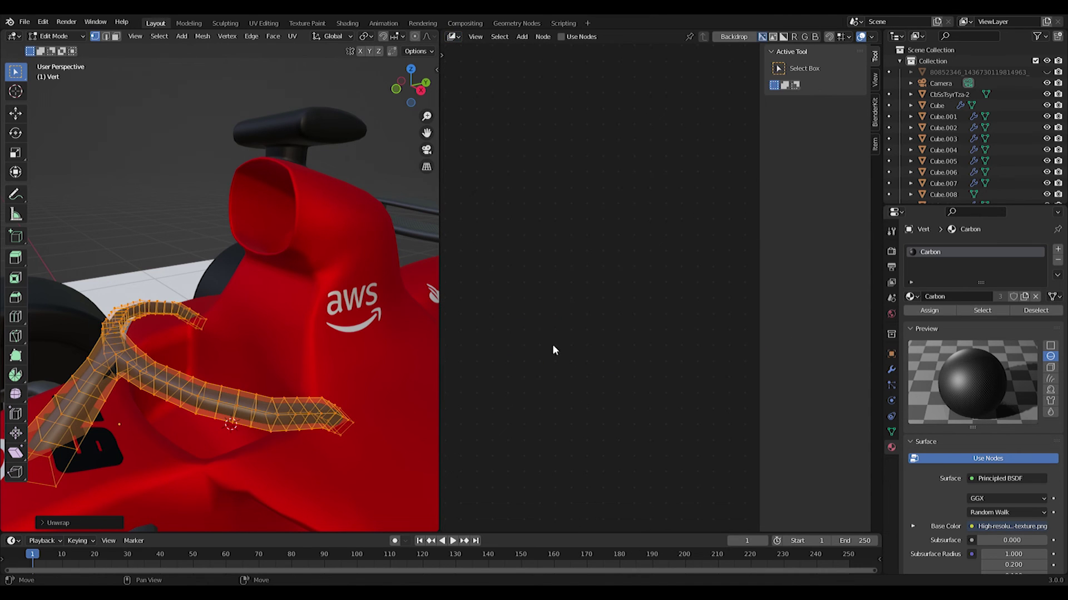
{"action": "left_click", "coordinate": [455, 38]}
{"action": "left_click", "coordinate": [476, 93]}
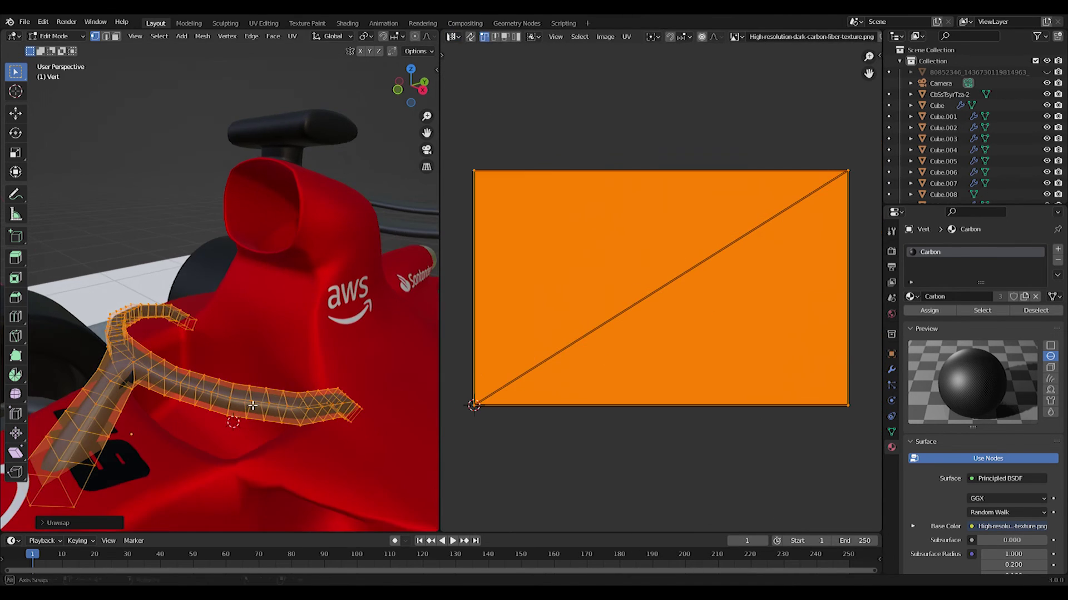
Step: Try rescaling the halo's unwrapped UVs over the carbon texture while checking the weave in Object Mode
{"action": "left_click", "coordinate": [666, 332]}
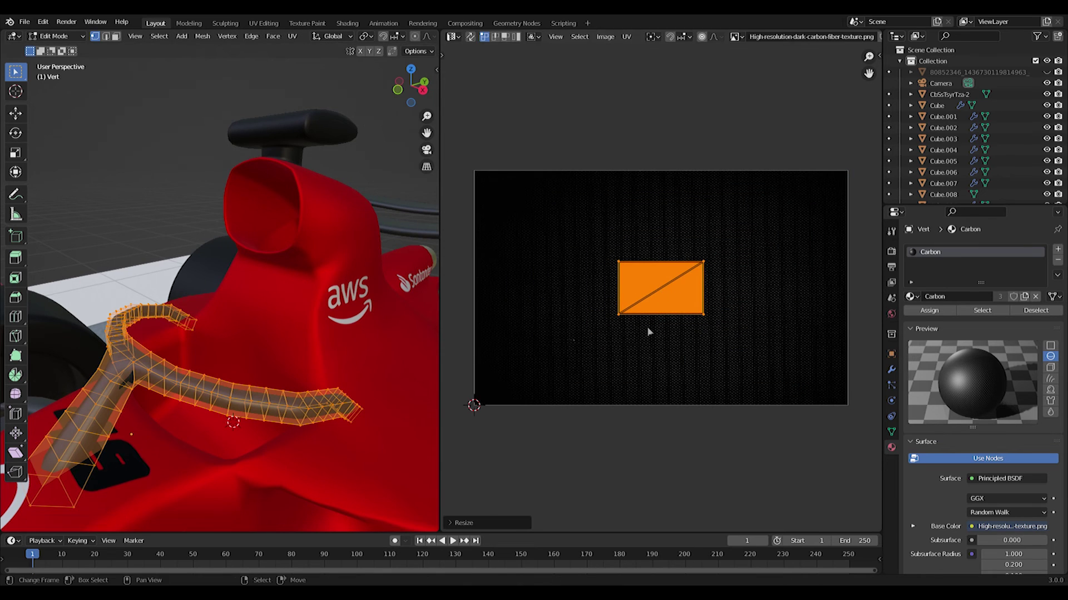
{"action": "scroll", "coordinate": [334, 300], "scroll_direction": "up", "scroll_amount": 4}
{"action": "middle_click_drag", "start_coordinate": [348, 267], "coordinate": [334, 332], "text": "shift"}
{"action": "scroll", "coordinate": [333, 332], "scroll_direction": "up", "scroll_amount": 1}
{"action": "key", "text": "s"}
{"action": "left_click", "coordinate": [793, 436]}
{"action": "middle_click_drag", "start_coordinate": [325, 389], "coordinate": [350, 388]}
{"action": "key", "text": "Tab"}
{"action": "scroll", "coordinate": [347, 389], "scroll_direction": "down", "scroll_amount": 5}
{"action": "scroll", "coordinate": [347, 390], "scroll_direction": "up", "scroll_amount": 4}
{"action": "key", "text": "Tab"}
{"action": "key", "text": "s"}
{"action": "left_click", "coordinate": [723, 426]}
{"action": "scroll", "coordinate": [369, 359], "scroll_direction": "up", "scroll_amount": 4}
{"action": "key", "text": "s"}
{"action": "left_click", "coordinate": [548, 467]}
{"action": "scroll", "coordinate": [324, 360], "scroll_direction": "down", "scroll_amount": 5}
{"action": "key", "text": "Tab"}
{"action": "scroll", "coordinate": [324, 359], "scroll_direction": "up", "scroll_amount": 5}
{"action": "key", "text": "Tab"}
{"action": "key", "text": "s"}
{"action": "right_click", "coordinate": [552, 385]}
{"action": "key", "text": "ctrl+z"}
Step: Remap the halo with Cube Projection and enlarge its UVs well over the carbon fiber texture
{"action": "key", "text": "u"}
{"action": "left_click", "coordinate": [329, 318]}
{"action": "key", "text": "u"}
{"action": "left_click", "coordinate": [283, 371]}
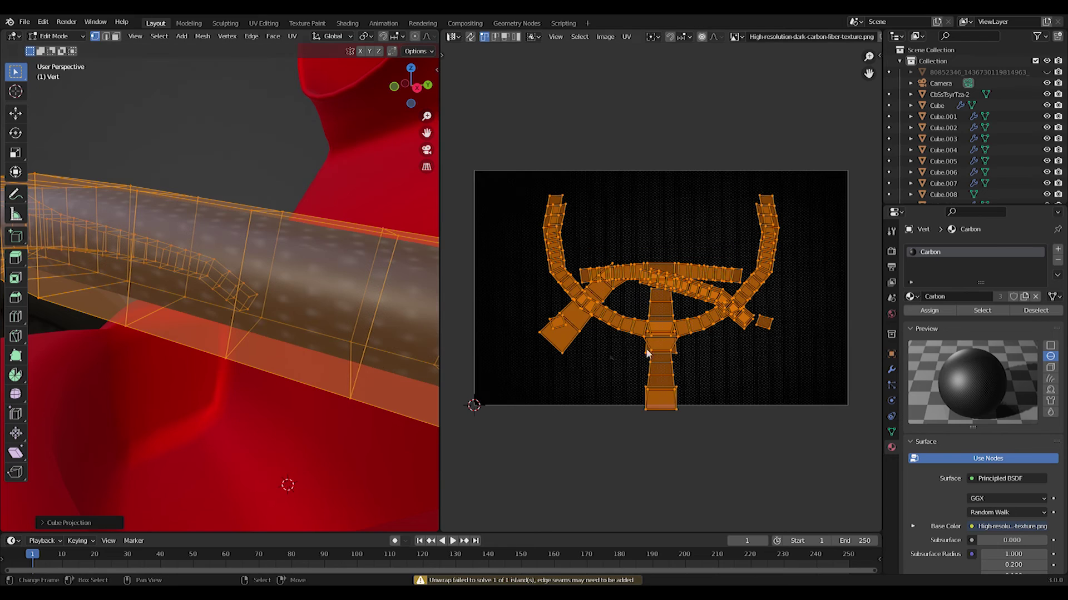
{"action": "key", "text": "s"}
{"action": "left_click", "coordinate": [469, 374]}
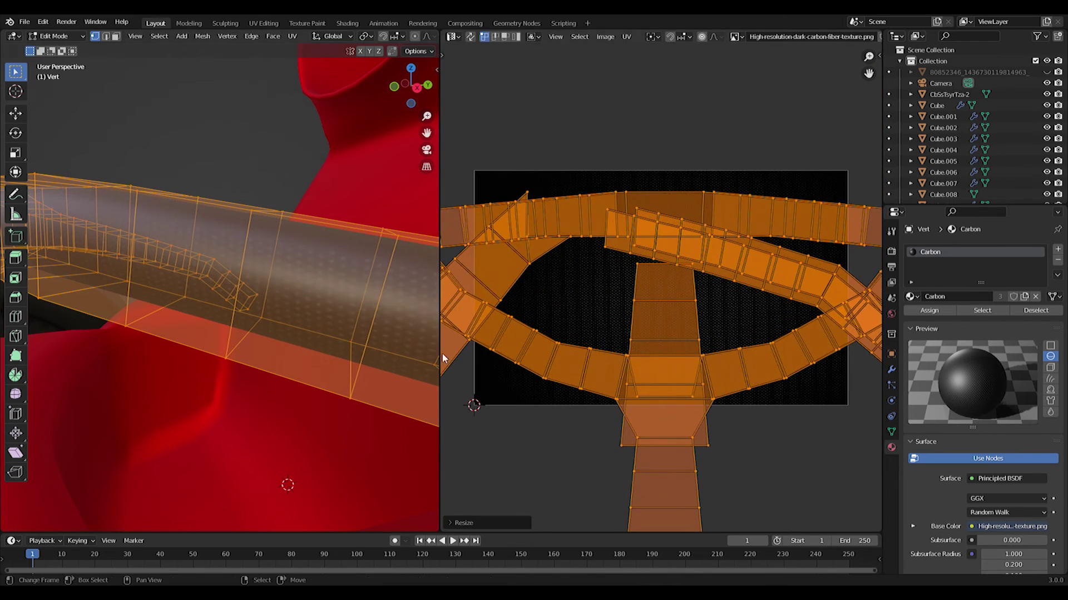
Step: Rescale the halo's UVs once more for the carbon weave and inspect the halo in Object Mode
{"action": "scroll", "coordinate": [288, 342], "scroll_direction": "down", "scroll_amount": 6}
{"action": "key", "text": "Tab"}
{"action": "middle_click_drag", "start_coordinate": [288, 342], "coordinate": [291, 354]}
{"action": "key", "text": "Tab"}
{"action": "key", "text": "s"}
{"action": "left_click", "coordinate": [534, 431]}
{"action": "key", "text": "Tab"}
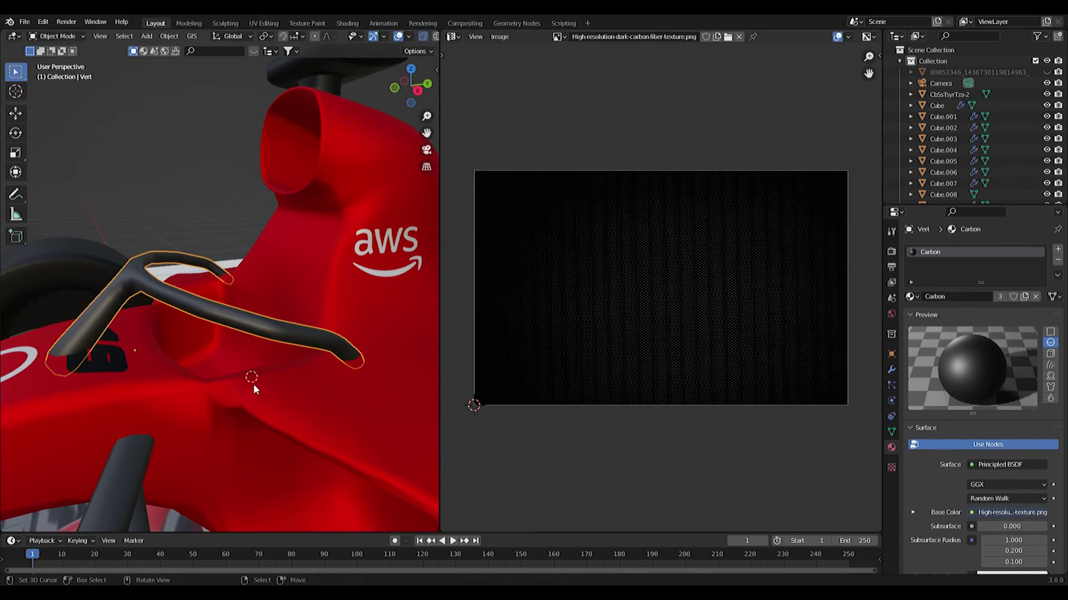
{"action": "scroll", "coordinate": [256, 389], "scroll_direction": "up", "scroll_amount": 4}
{"action": "scroll", "coordinate": [255, 389], "scroll_direction": "down", "scroll_amount": 2}
{"action": "middle_click_drag", "start_coordinate": [256, 389], "coordinate": [302, 396]}
{"action": "scroll", "coordinate": [301, 394], "scroll_direction": "down", "scroll_amount": 3}
{"action": "scroll", "coordinate": [300, 393], "scroll_direction": "down", "scroll_amount": 1}
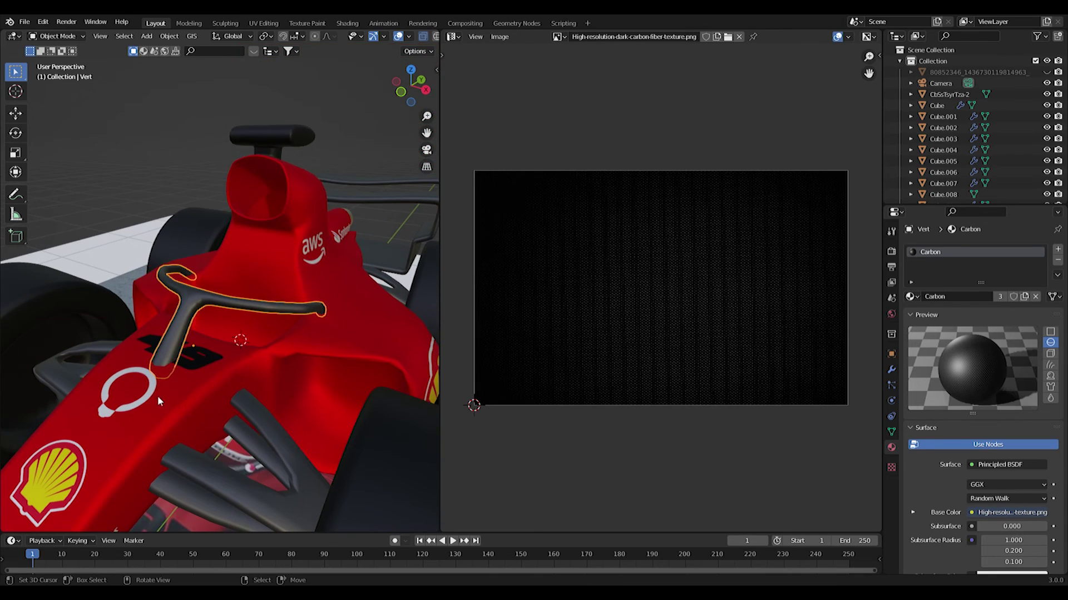
Step: Slightly enlarge the nose strip's UV island on the car body and shift it about -0.032 along X
{"action": "left_click", "coordinate": [300, 373]}
{"action": "key", "text": "Tab"}
{"action": "scroll", "coordinate": [334, 312], "scroll_direction": "down", "scroll_amount": 4}
{"action": "scroll", "coordinate": [571, 297], "scroll_direction": "down", "scroll_amount": 5}
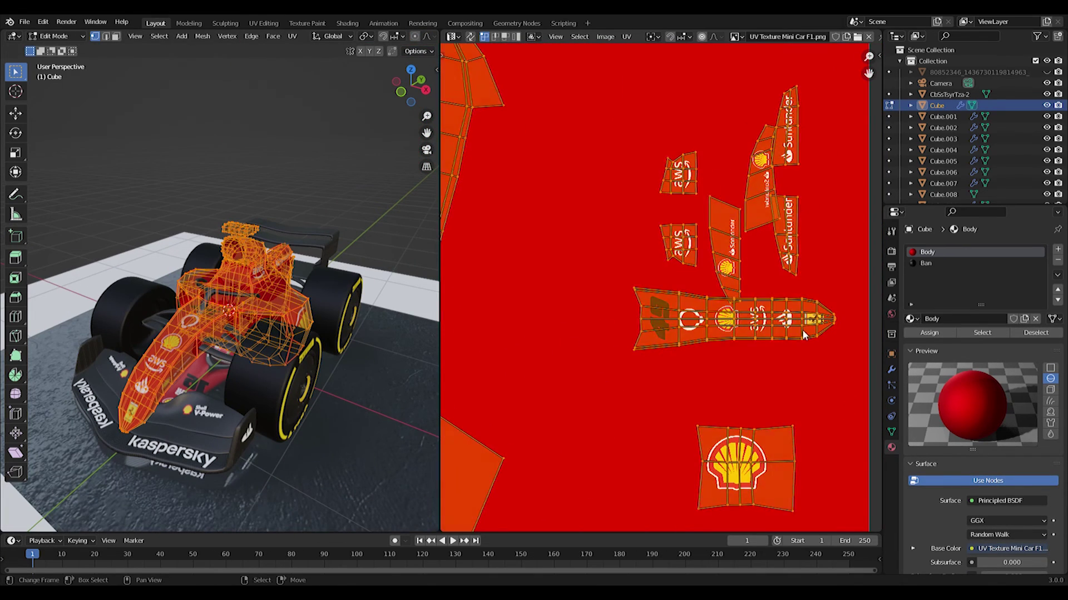
{"action": "key", "text": "s"}
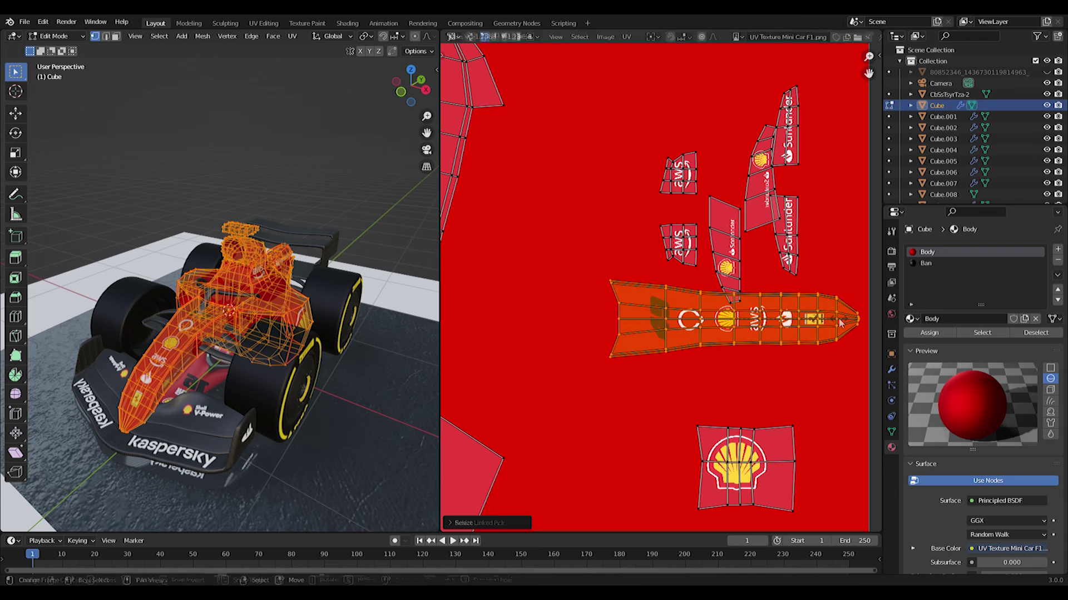
{"action": "key", "text": "g"}
{"action": "key", "text": "x"}
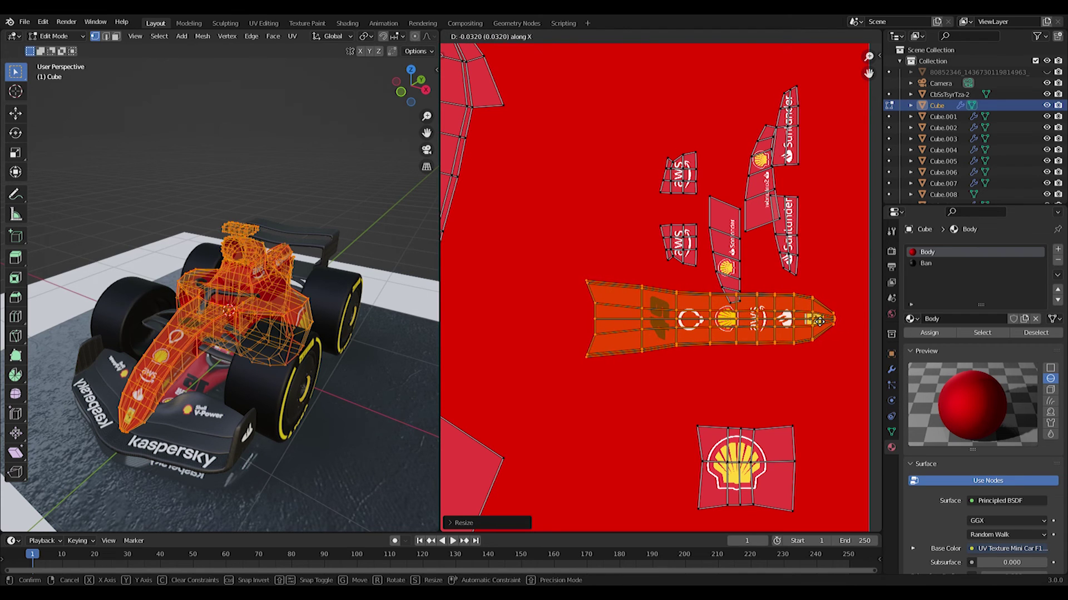
{"action": "left_click", "coordinate": [819, 321]}
{"action": "key", "text": "Tab"}
{"action": "scroll", "coordinate": [241, 309], "scroll_direction": "up", "scroll_amount": 3}
{"action": "scroll", "coordinate": [260, 340], "scroll_direction": "down", "scroll_amount": 3}
Step: Delete the dark textured image plane lying beneath the car
{"action": "middle_click_drag", "start_coordinate": [271, 338], "coordinate": [225, 339]}
{"action": "scroll", "coordinate": [225, 340], "scroll_direction": "down", "scroll_amount": 3}
{"action": "middle_click_drag", "start_coordinate": [192, 420], "coordinate": [250, 445]}
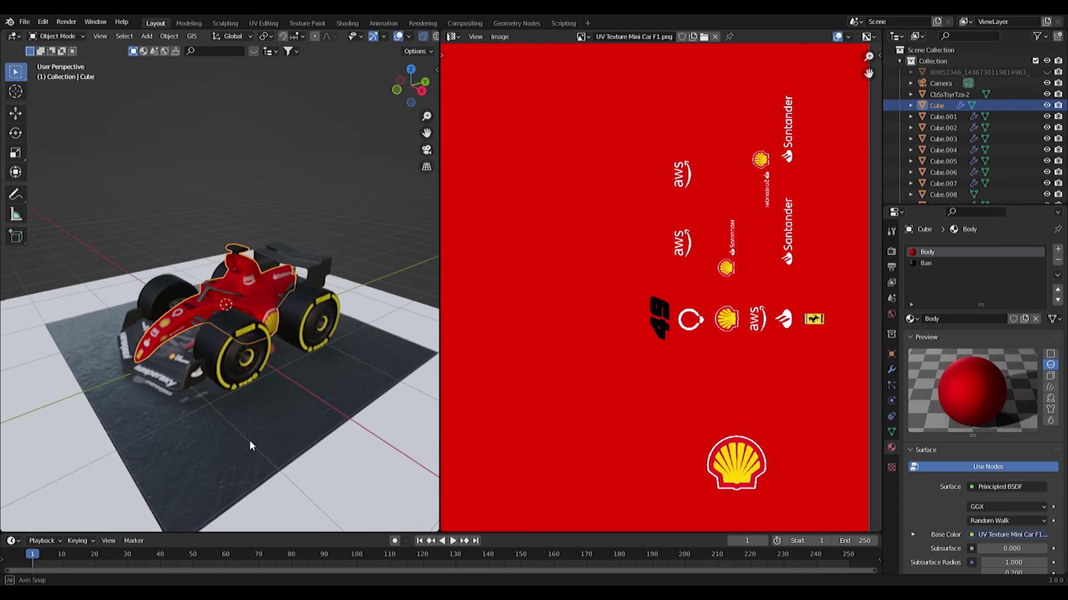
{"action": "left_click", "coordinate": [250, 444]}
{"action": "scroll", "coordinate": [312, 416], "scroll_direction": "down", "scroll_amount": 3}
{"action": "key", "text": "Delete"}
Step: Scale the white floor plane up to spread far around the car and adjust its height along Z
{"action": "left_click", "coordinate": [294, 346]}
{"action": "key", "text": "s"}
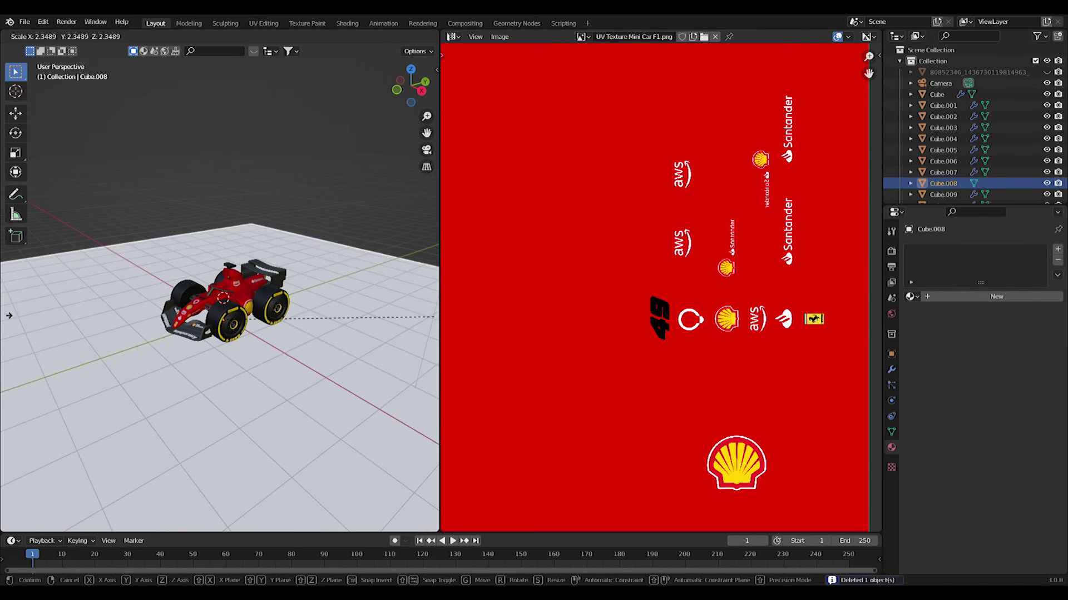
{"action": "left_click", "coordinate": [251, 336]}
{"action": "key", "text": "g"}
{"action": "key", "text": "z"}
{"action": "left_click", "coordinate": [250, 346]}
{"action": "middle_click_drag", "start_coordinate": [251, 345], "coordinate": [258, 350]}
{"action": "scroll", "coordinate": [319, 300], "scroll_direction": "down", "scroll_amount": 4}
{"action": "middle_click_drag", "start_coordinate": [319, 301], "coordinate": [346, 315]}
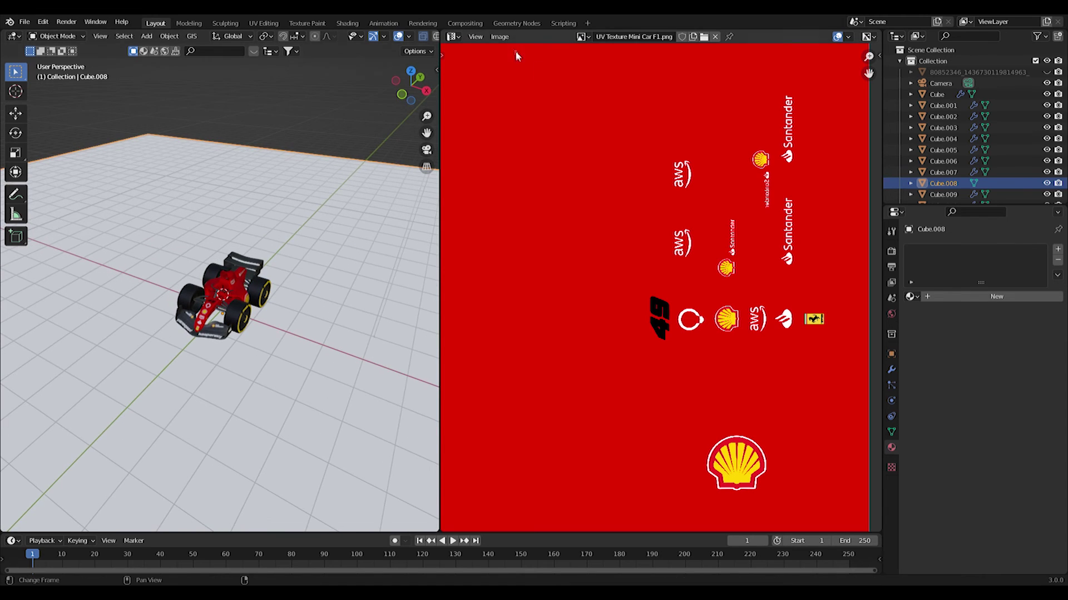
Step: Merge the UV Editor area back into the 3D viewport and give the floor plane a new material named floor
{"action": "left_click_drag", "start_coordinate": [439, 36], "coordinate": [525, 203]}
{"action": "left_click", "coordinate": [912, 296]}
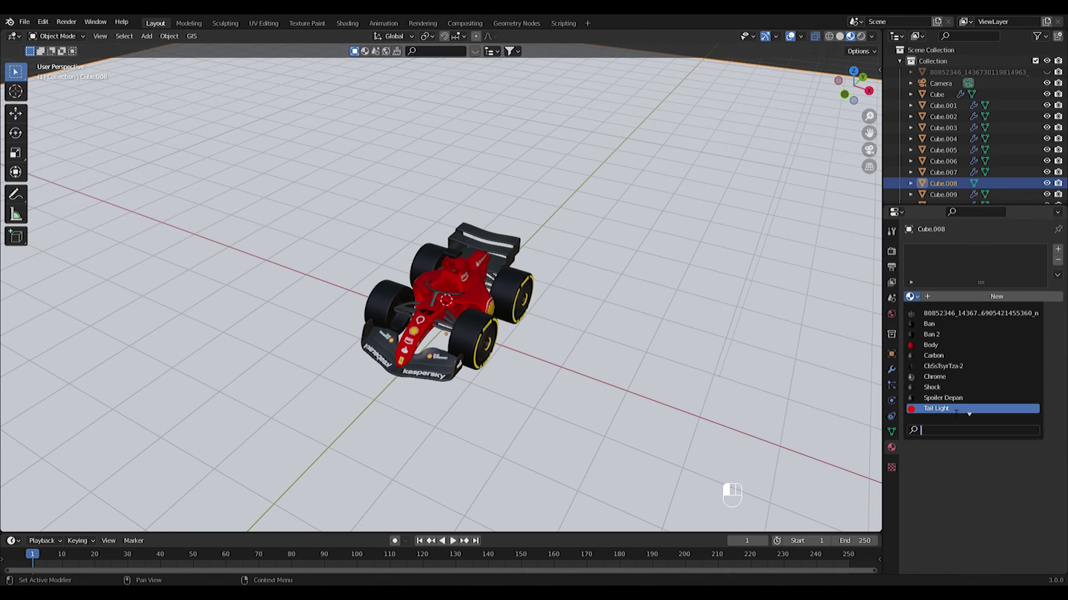
{"action": "left_click", "coordinate": [912, 296]}
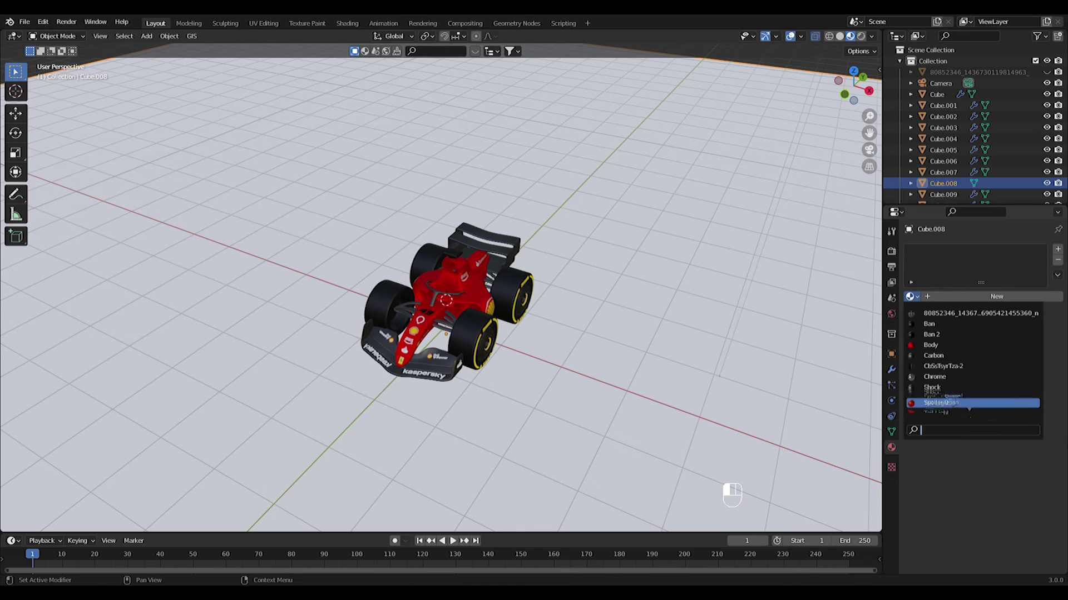
{"action": "left_click", "coordinate": [981, 296]}
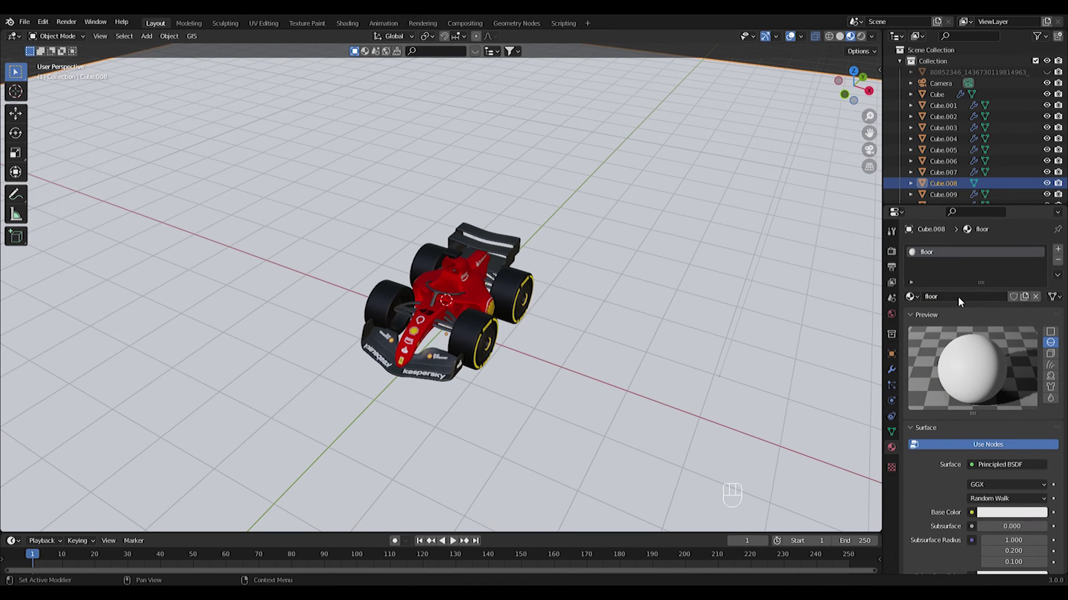
{"action": "key", "text": "n"}
{"action": "key", "text": "n"}
{"action": "key", "text": "n"}
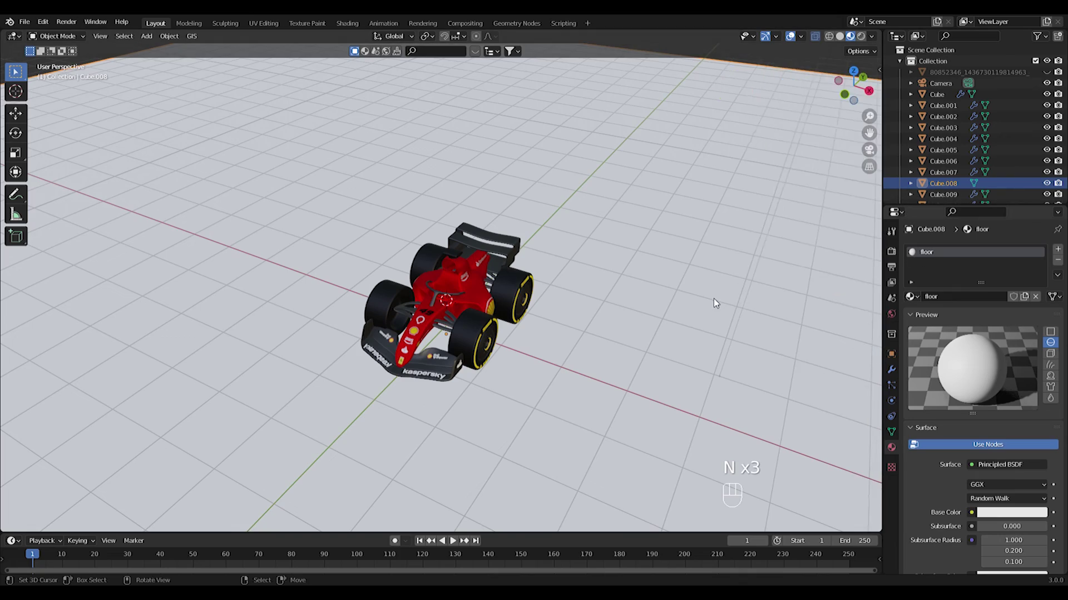
Step: Show the car in Rendered shading and set the render engine to Cycles
{"action": "middle_click_drag", "start_coordinate": [590, 331], "coordinate": [572, 301]}
{"action": "scroll", "coordinate": [573, 300], "scroll_direction": "up", "scroll_amount": 3}
{"action": "middle_click_drag", "start_coordinate": [497, 351], "coordinate": [489, 344]}
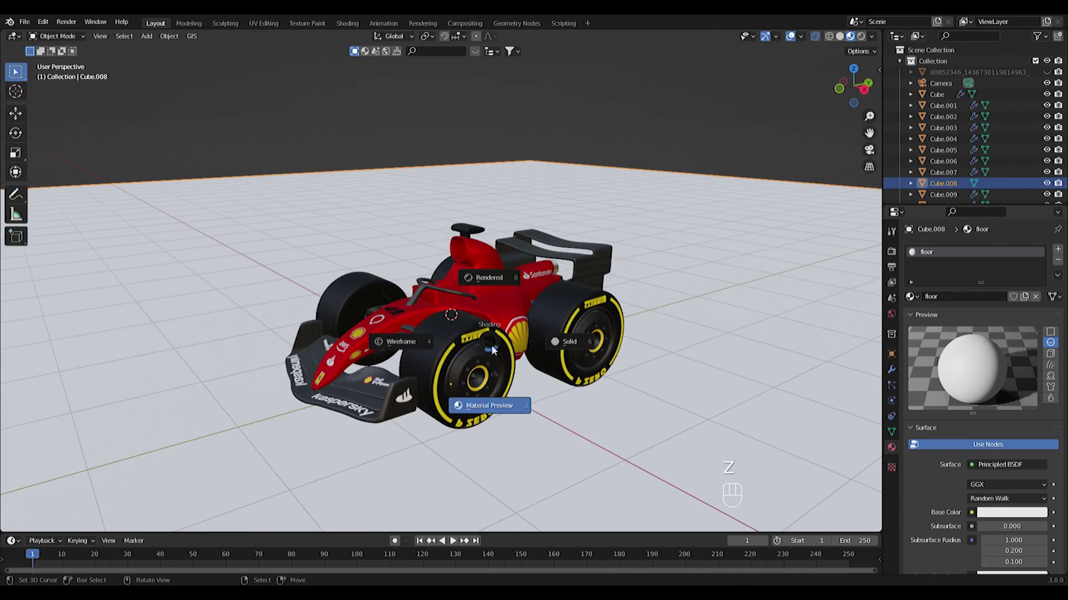
{"action": "left_click", "coordinate": [484, 304]}
{"action": "left_click", "coordinate": [891, 251]}
{"action": "left_click", "coordinate": [993, 287]}
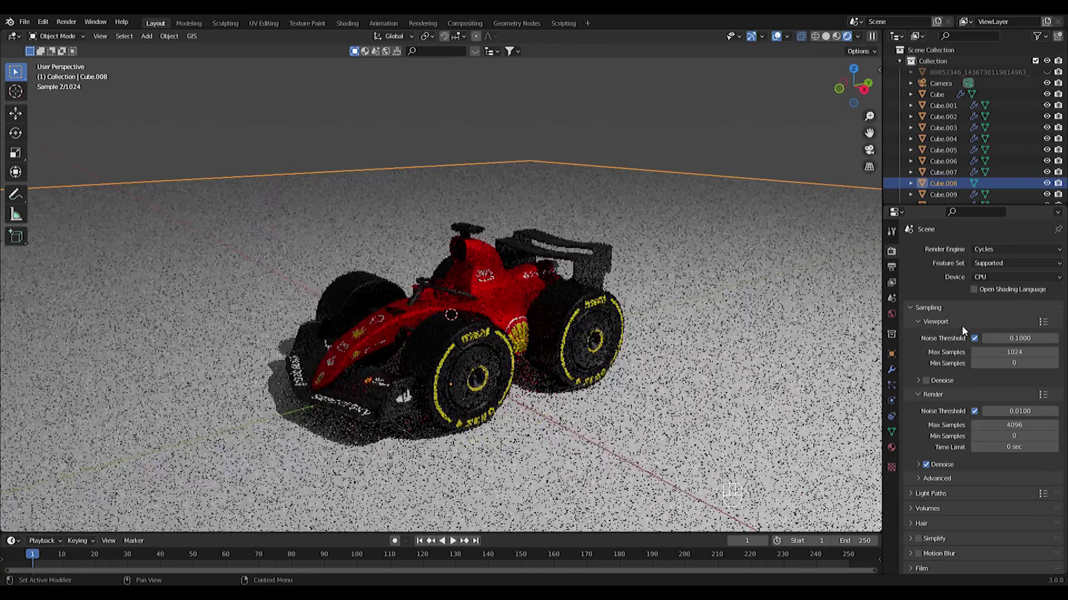
Step: Set the Color Management look to Medium High Contrast
{"action": "scroll", "coordinate": [927, 390], "scroll_direction": "down", "scroll_amount": 4}
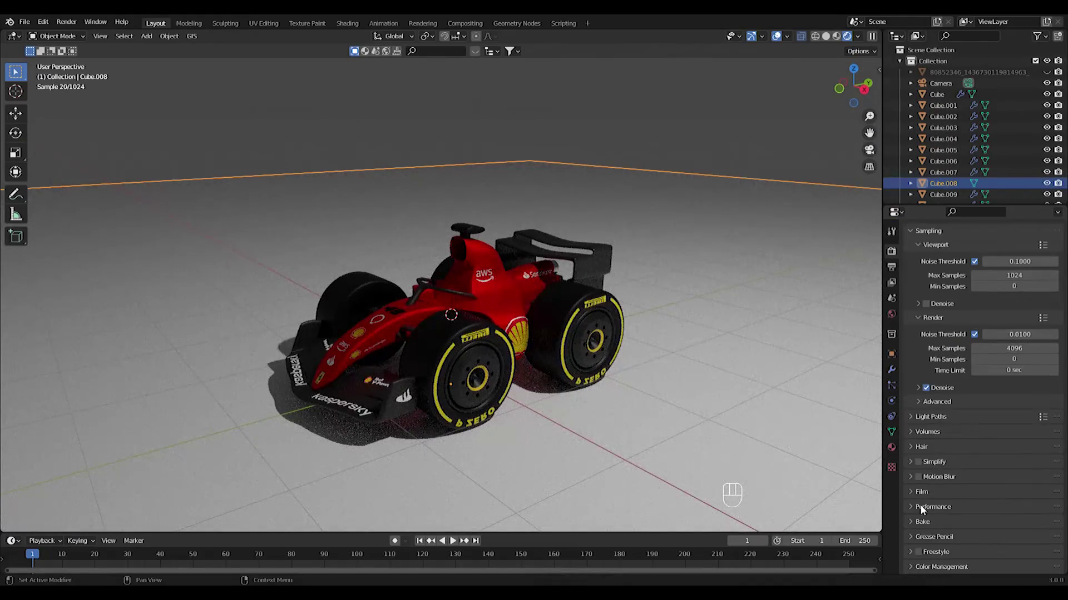
{"action": "left_click", "coordinate": [916, 566]}
{"action": "scroll", "coordinate": [957, 528], "scroll_direction": "down", "scroll_amount": 3}
{"action": "left_click", "coordinate": [1000, 507]}
{"action": "left_click", "coordinate": [1004, 461]}
Step: Select the scene light and reposition it above the floor beside the car
{"action": "middle_click_drag", "start_coordinate": [432, 260], "coordinate": [451, 282]}
{"action": "scroll", "coordinate": [451, 281], "scroll_direction": "down", "scroll_amount": 4}
{"action": "right_click", "coordinate": [686, 68]}
{"action": "key", "text": "g"}
{"action": "left_click", "coordinate": [614, 209]}
{"action": "middle_click_drag", "start_coordinate": [615, 209], "coordinate": [598, 251]}
{"action": "middle_click_drag", "start_coordinate": [706, 240], "coordinate": [652, 237]}
Step: Add a cube and scale it into a long thin bar running along the Y axis
{"action": "key", "text": "shift+a"}
{"action": "mouse_move", "coordinate": [435, 328]}
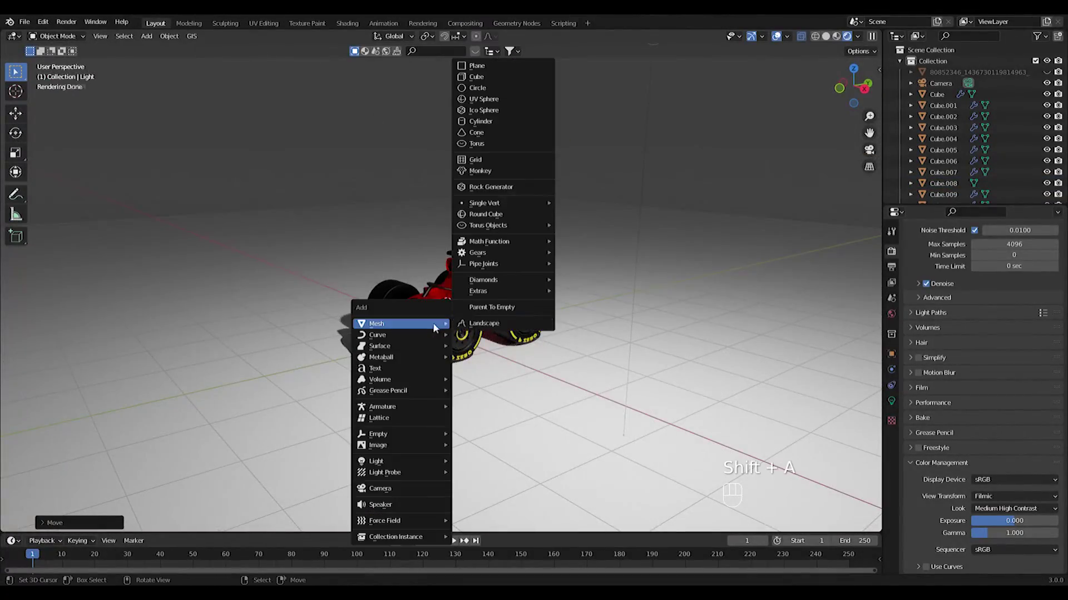
{"action": "left_click", "coordinate": [491, 79]}
{"action": "key", "text": "s"}
{"action": "key", "text": "y"}
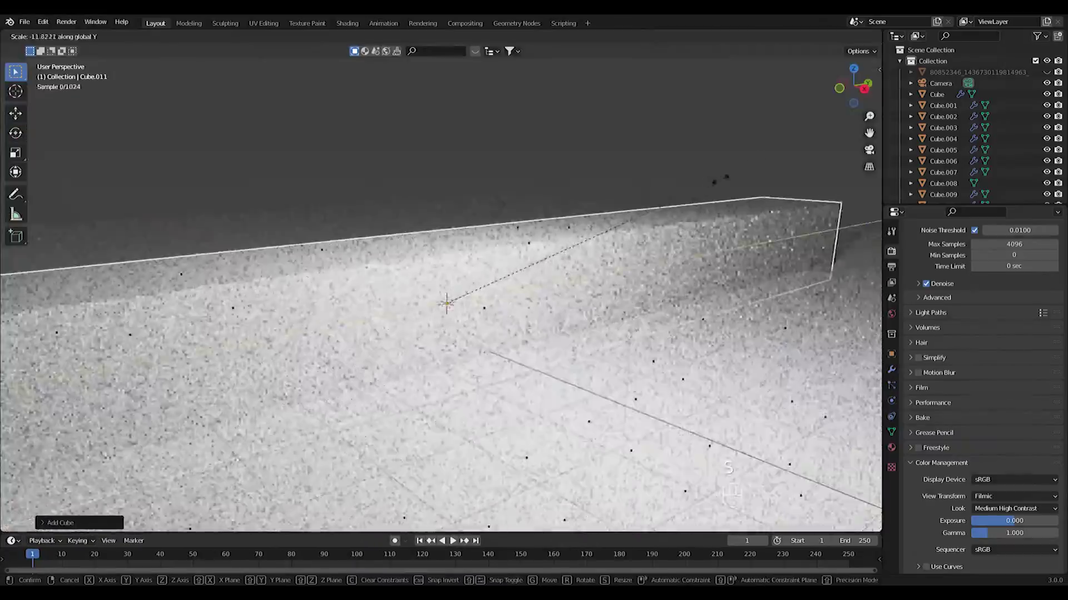
{"action": "left_click", "coordinate": [651, 206]}
{"action": "key", "text": "s"}
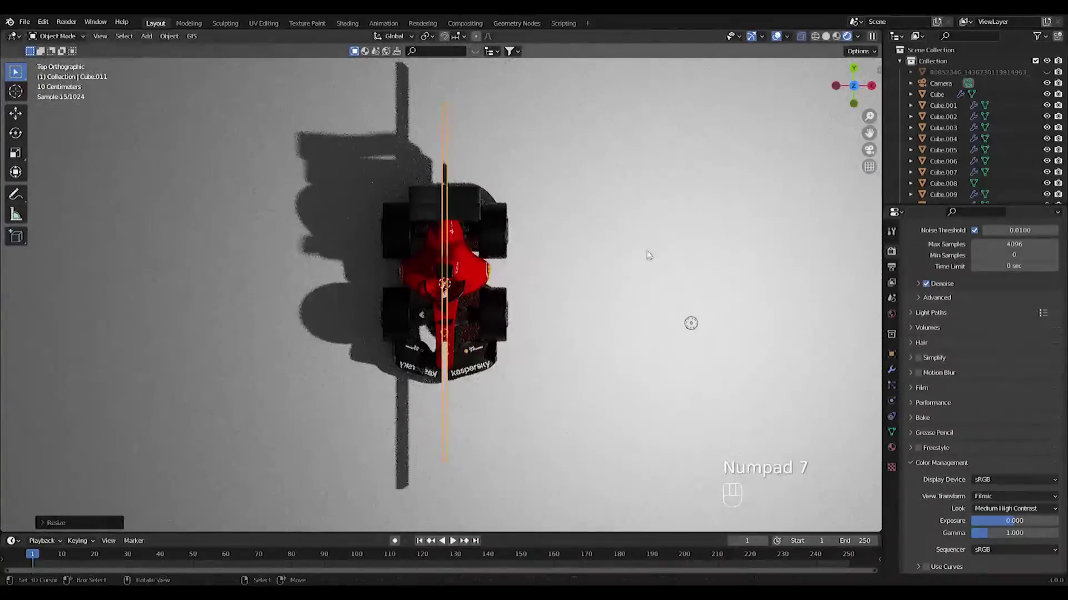
Step: Move the bar out to one side of the car and raise it along Z
{"action": "key", "text": "g"}
{"action": "middle_click_drag", "start_coordinate": [556, 250], "coordinate": [536, 228]}
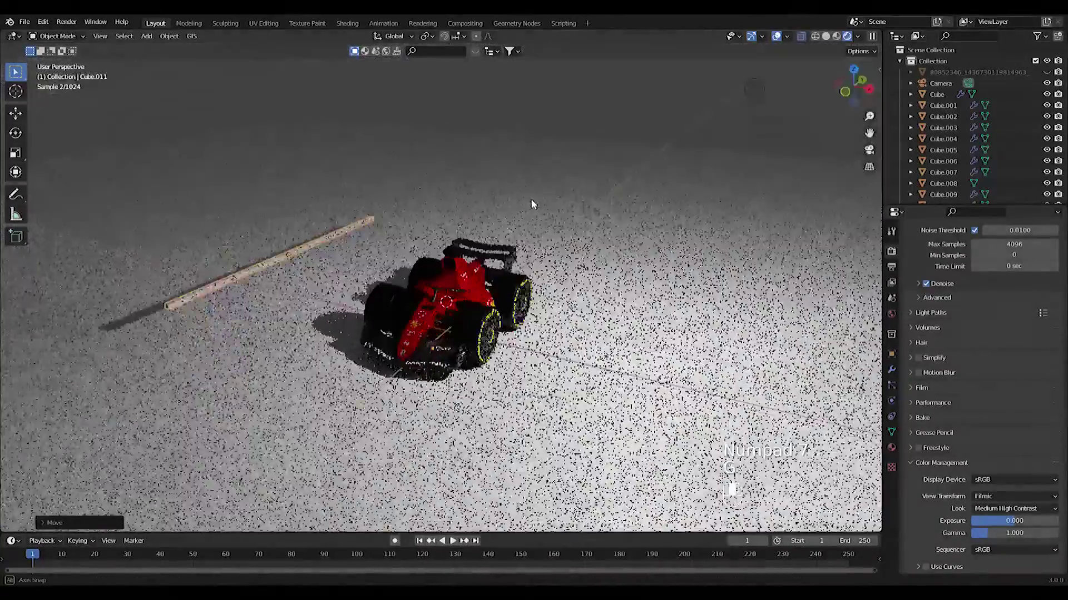
{"action": "key", "text": "g"}
{"action": "key", "text": "z"}
{"action": "left_click", "coordinate": [522, 175]}
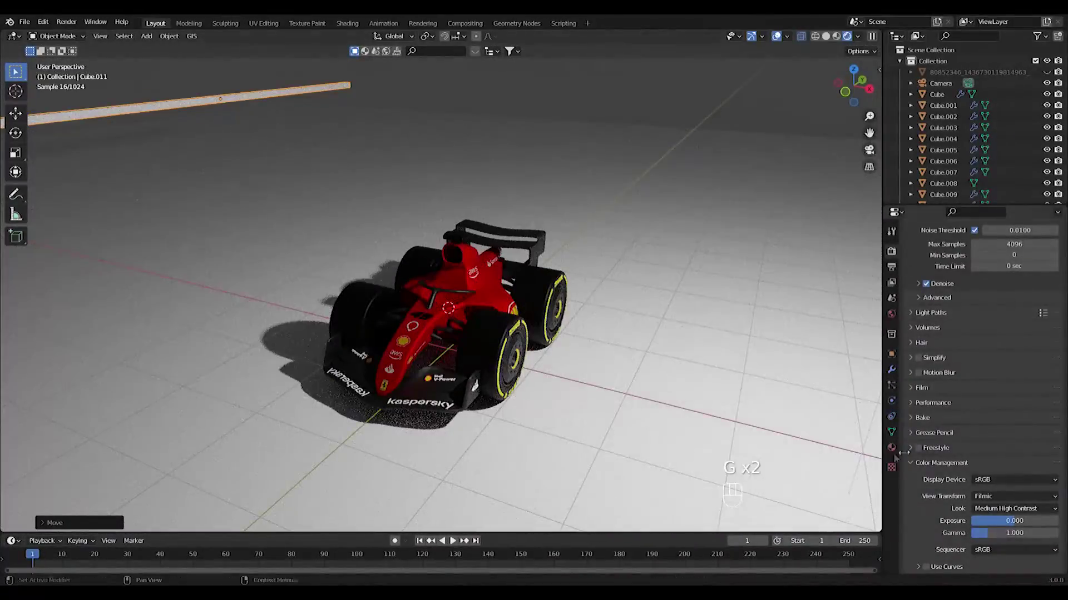
Step: Give the bar a new material named Lampu 1 with a light blue base color
{"action": "left_click", "coordinate": [892, 447]}
{"action": "left_click", "coordinate": [912, 296]}
{"action": "left_click", "coordinate": [977, 297]}
{"action": "left_click", "coordinate": [951, 298]}
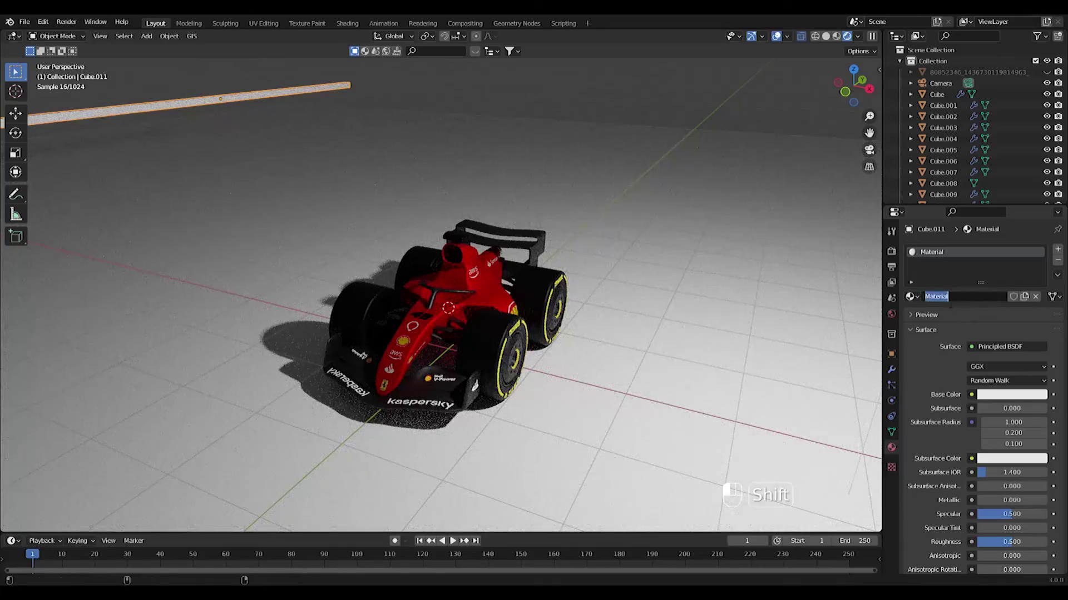
{"action": "left_click", "coordinate": [1013, 395]}
{"action": "left_click_drag", "start_coordinate": [1010, 289], "coordinate": [997, 248]}
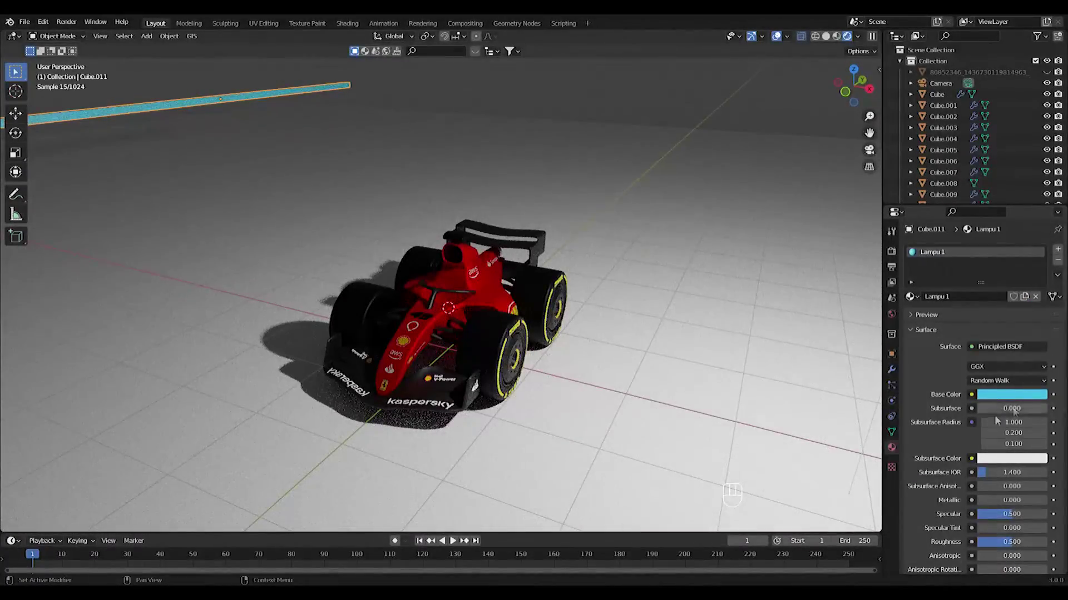
Step: Turn the Lampu 1 material into a cyan Emission surface with a strength of 1000
{"action": "left_click", "coordinate": [1005, 346]}
{"action": "left_click", "coordinate": [952, 137]}
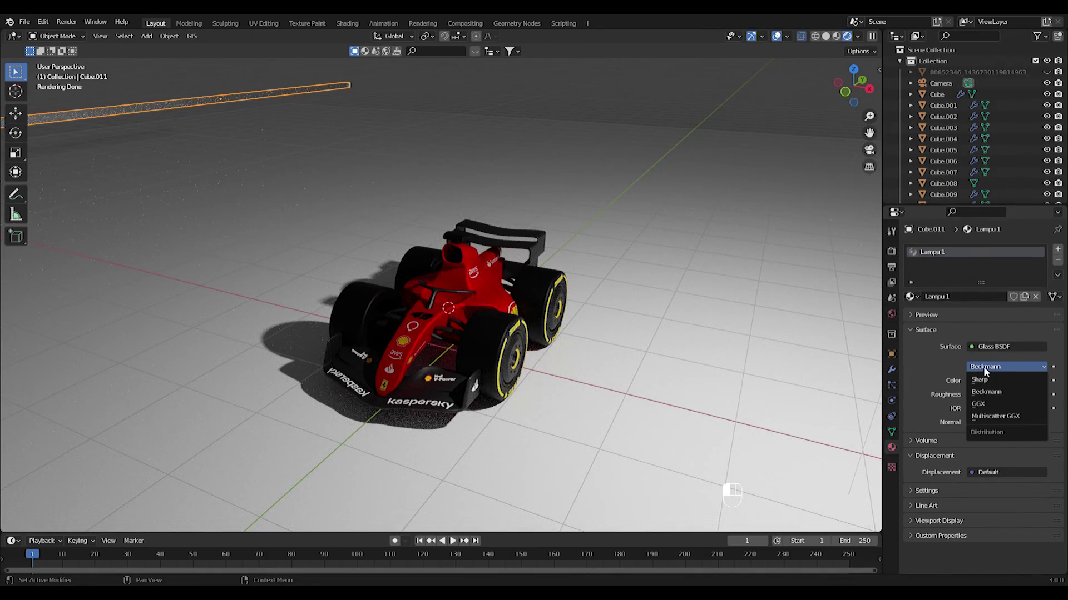
{"action": "left_click", "coordinate": [973, 348]}
{"action": "left_click", "coordinate": [907, 126]}
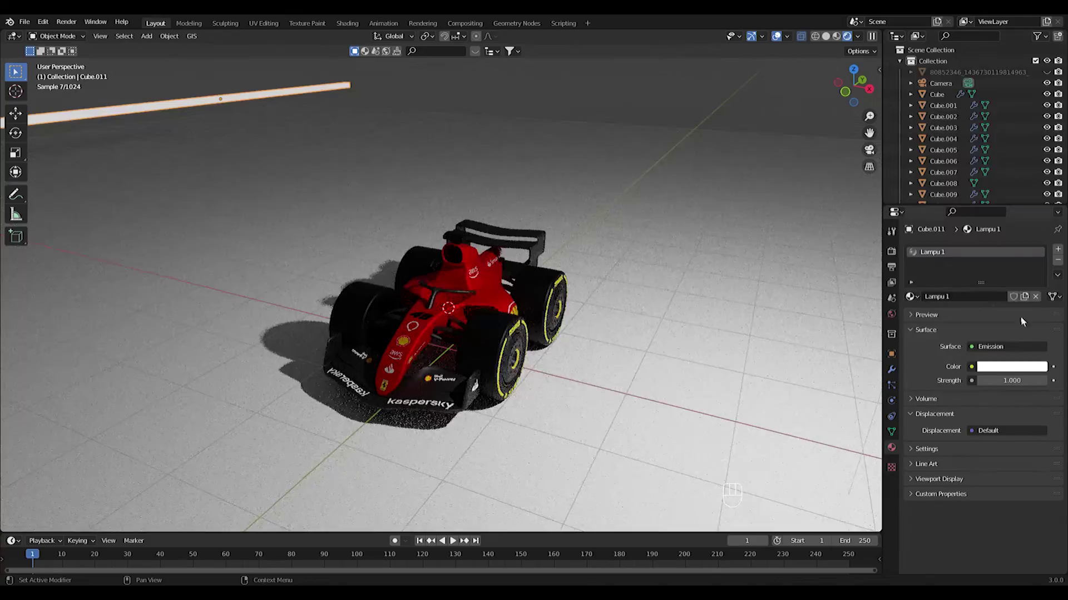
{"action": "left_click", "coordinate": [1012, 366]}
{"action": "left_click", "coordinate": [996, 214]}
{"action": "left_click", "coordinate": [1010, 382]}
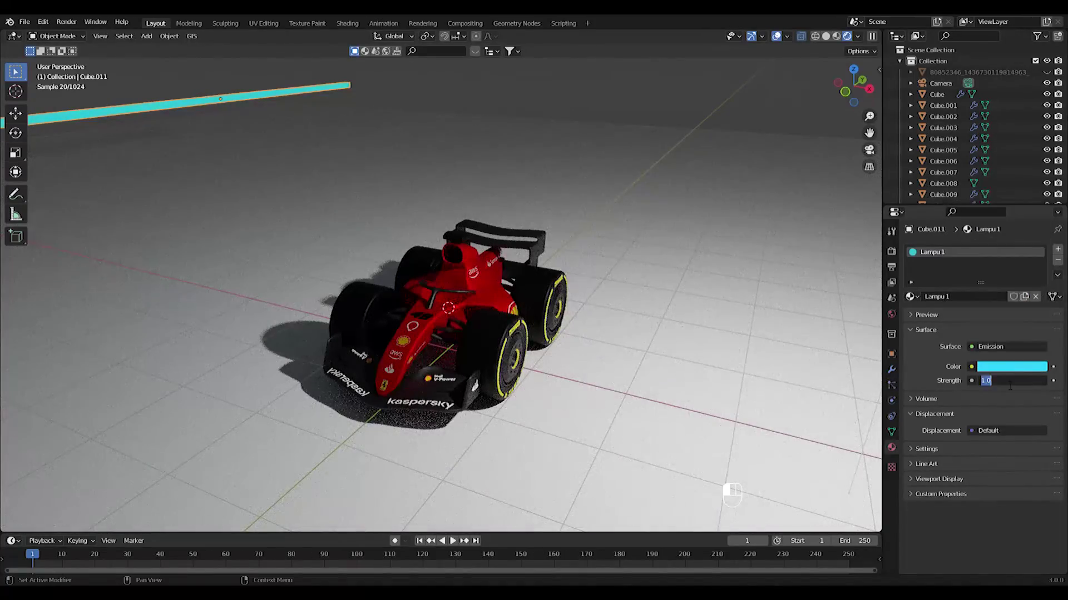
{"action": "key", "text": "Return"}
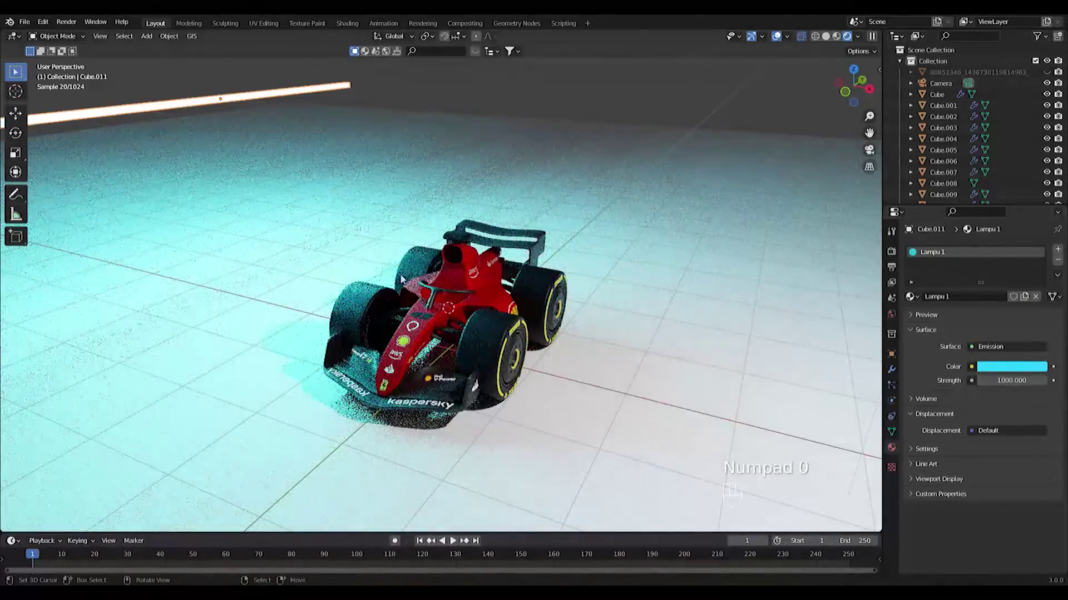
Step: Reduce the cyan light bar's emission strength to 150, trying 500 along the way
{"action": "left_click", "coordinate": [1012, 385]}
{"action": "type", "text": "500"}
{"action": "key", "text": "Return"}
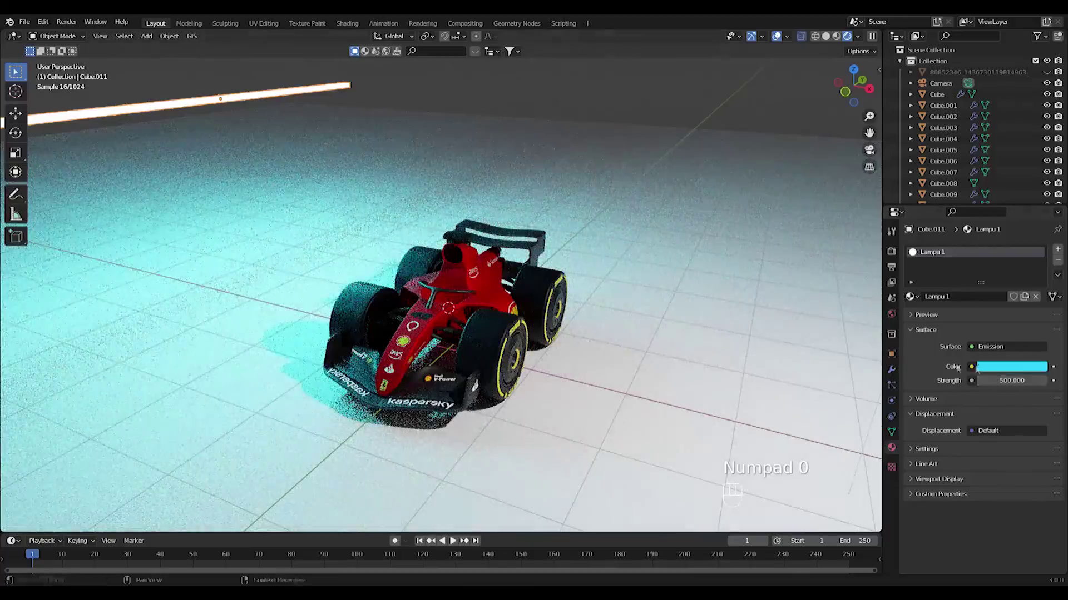
{"action": "type", "text": "150"}
{"action": "key", "text": "Return"}
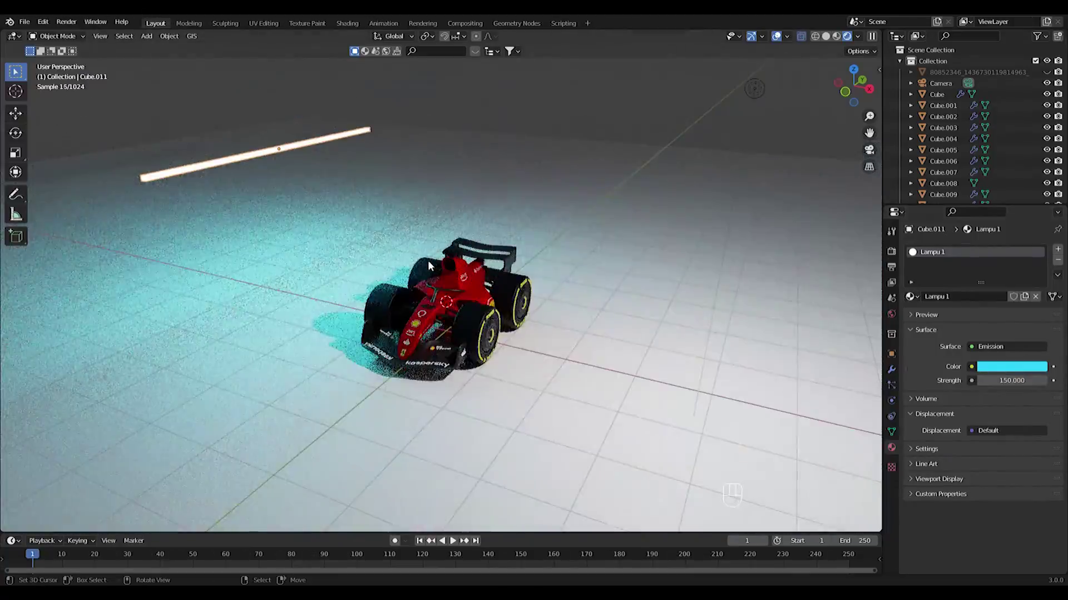
Step: Duplicate the cyan light bar and place the copy diagonally on the opposite side, ahead of the car, as seen from above
{"action": "key", "text": "KP_7"}
{"action": "key", "text": "shift+d"}
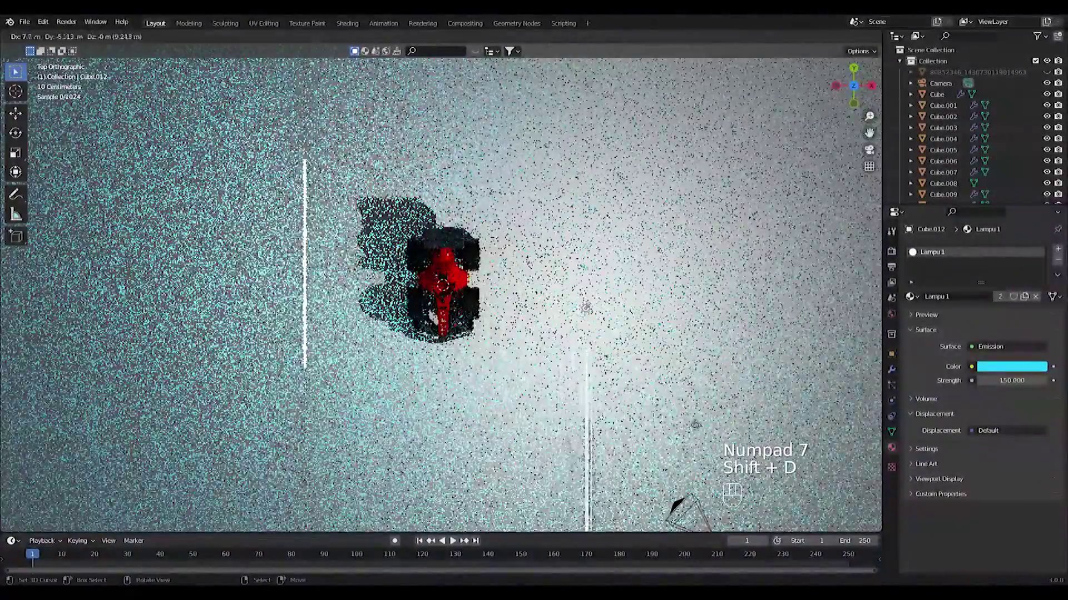
{"action": "key", "text": "r"}
{"action": "left_click", "coordinate": [765, 442]}
Step: Set the point light's power to 500 W
{"action": "left_click", "coordinate": [586, 309]}
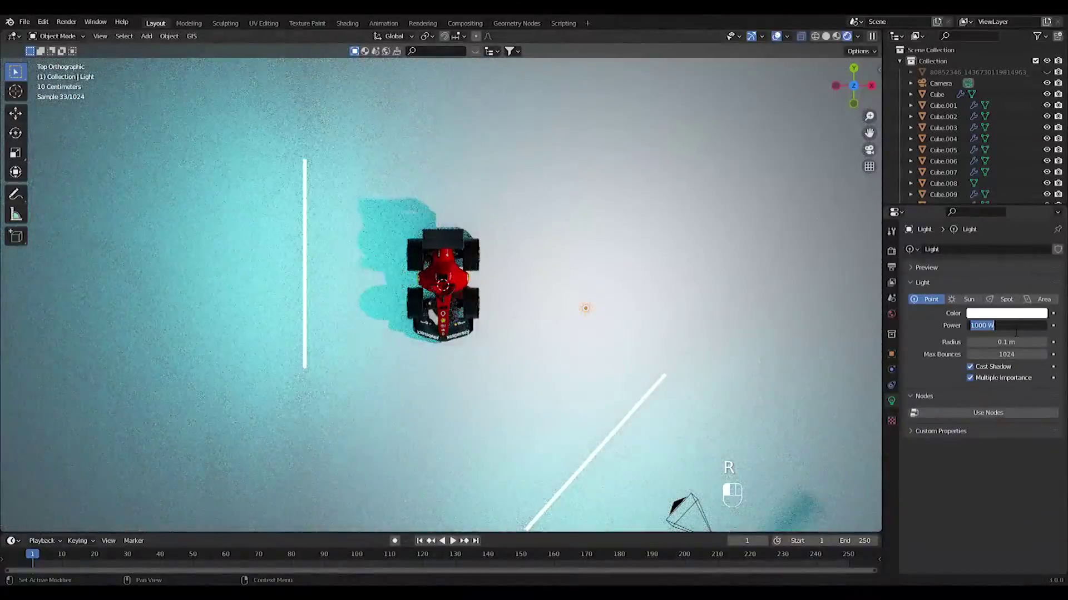
{"action": "type", "text": "500"}
{"action": "key", "text": "Return"}
{"action": "key", "text": "KP_0"}
{"action": "left_click", "coordinate": [1007, 313]}
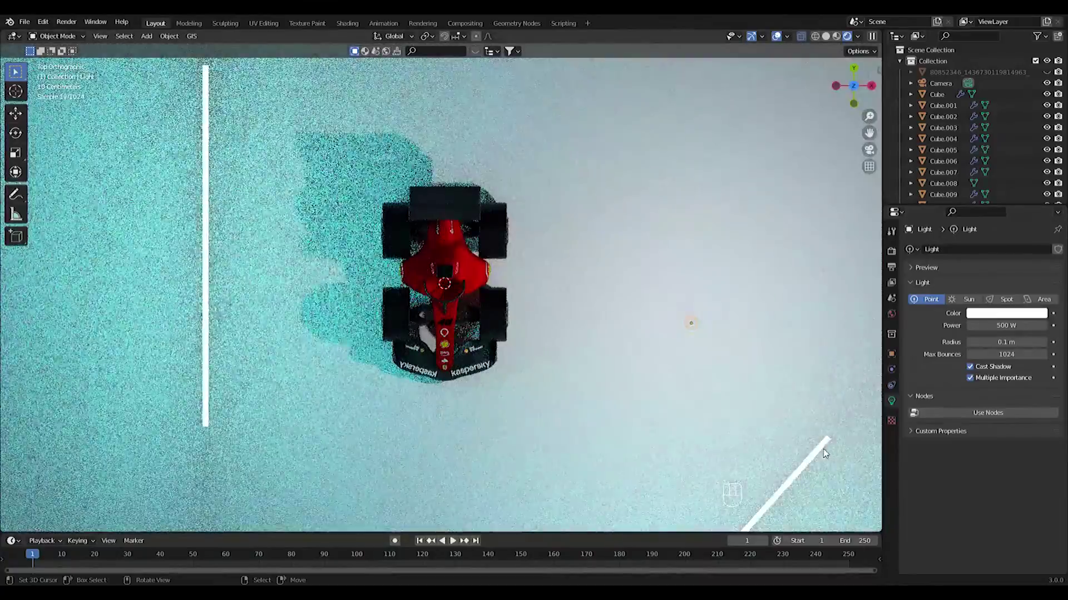
Step: Try recoloring the duplicated bar's shared emission material to magenta, and undo the color change
{"action": "left_click", "coordinate": [823, 445]}
{"action": "left_click", "coordinate": [1001, 370]}
{"action": "left_click", "coordinate": [1017, 273]}
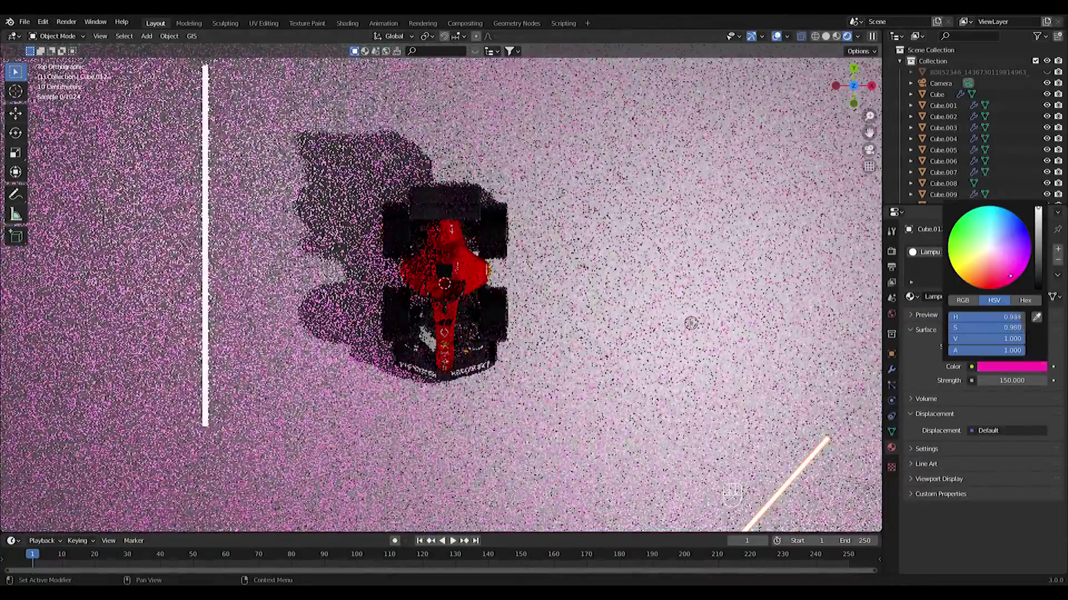
{"action": "key", "text": "ctrl+z"}
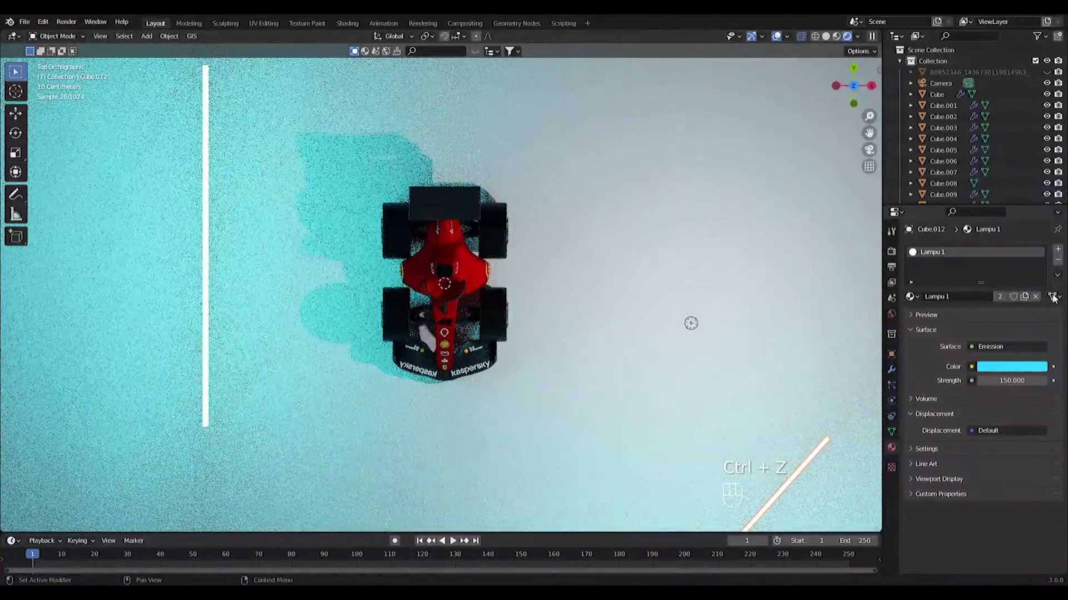
Step: Give the duplicated bar its own material copy named Lampu 2 with a magenta emission color
{"action": "double_click", "coordinate": [962, 297]}
{"action": "left_click_drag", "start_coordinate": [963, 297], "coordinate": [944, 296]}
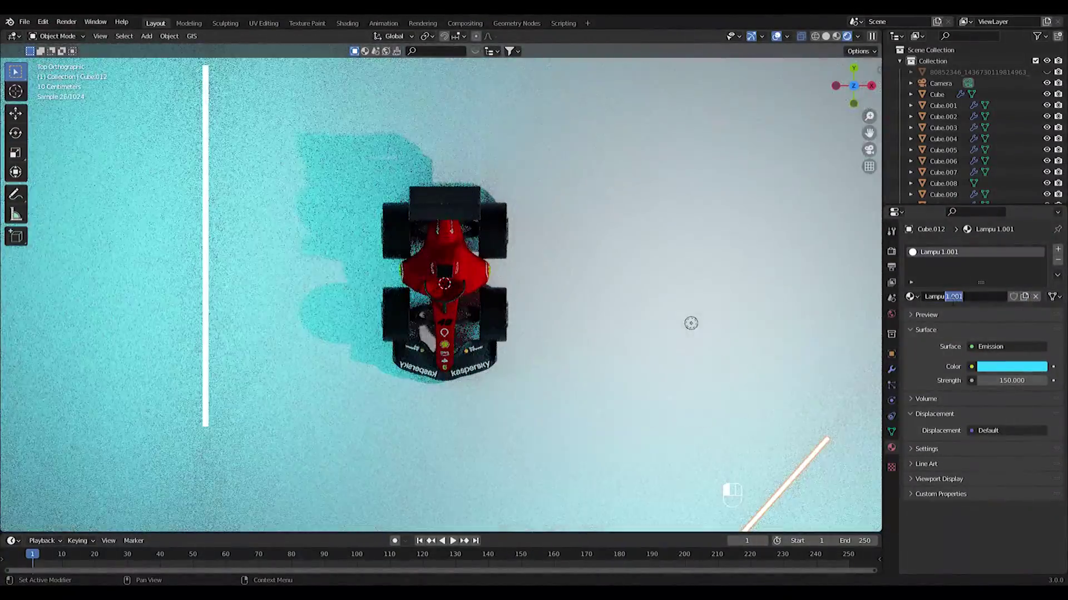
{"action": "type", "text": "2"}
{"action": "key", "text": "Return"}
{"action": "left_click", "coordinate": [1017, 367]}
{"action": "left_click", "coordinate": [1020, 272]}
Step: Delete the existing floor object beneath the car
{"action": "middle_click_drag", "start_coordinate": [598, 338], "coordinate": [541, 262]}
{"action": "left_click", "coordinate": [685, 320]}
{"action": "scroll", "coordinate": [685, 320], "scroll_direction": "down", "scroll_amount": 5}
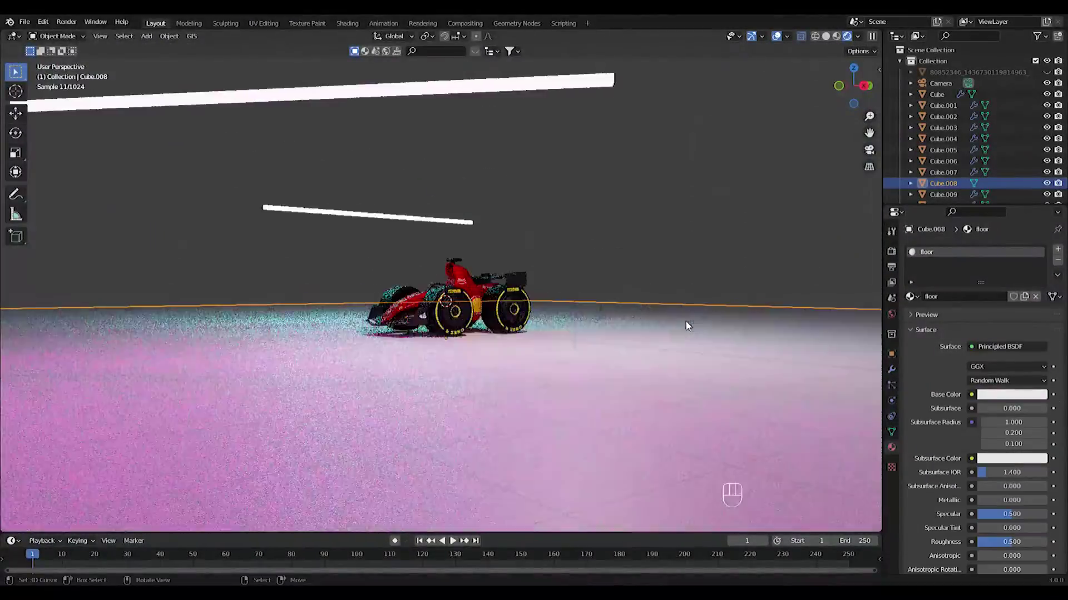
{"action": "key", "text": "KP_3"}
{"action": "middle_click_drag", "start_coordinate": [742, 350], "coordinate": [424, 369]}
{"action": "key", "text": "Delete"}
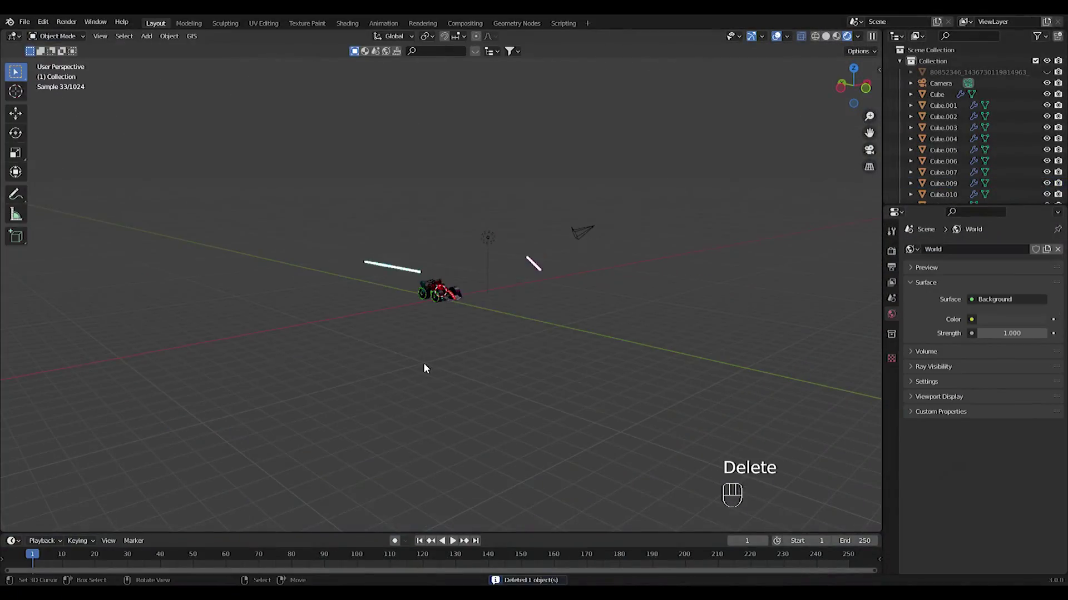
Step: Add a plane, scale it up into a large floor and lower it along Z to the base of the tires
{"action": "key", "text": "shift+a"}
{"action": "mouse_move", "coordinate": [423, 363]}
{"action": "left_click", "coordinate": [468, 100]}
{"action": "key", "text": "s"}
{"action": "left_click", "coordinate": [695, 326]}
{"action": "key", "text": "KP_3"}
{"action": "key", "text": "g"}
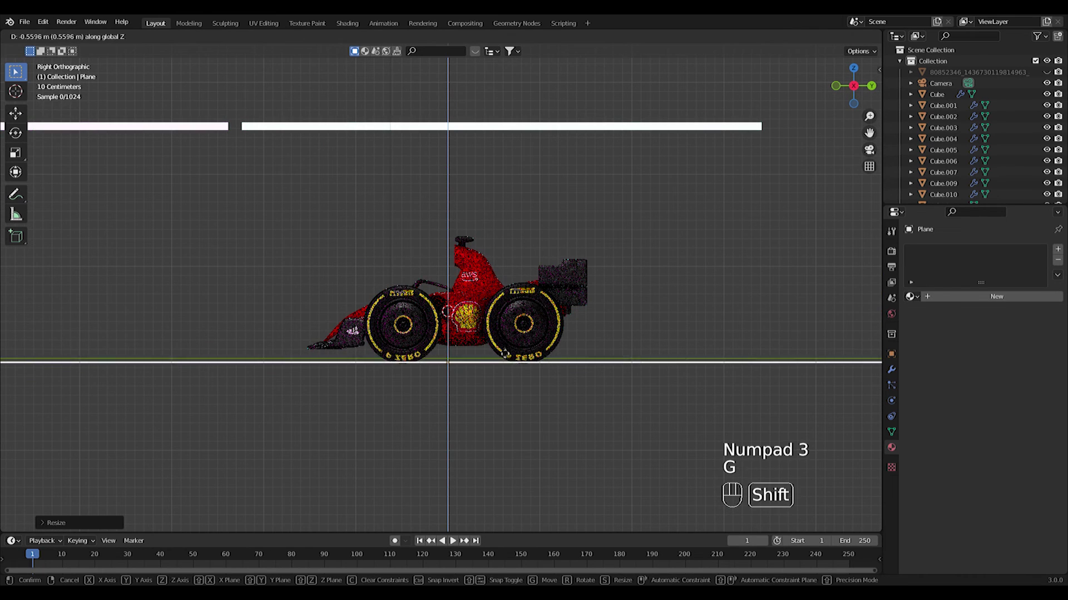
Step: Extrude one edge of the floor plane upward in segments to form a curved studio backdrop
{"action": "scroll", "coordinate": [622, 319], "scroll_direction": "down", "scroll_amount": 10}
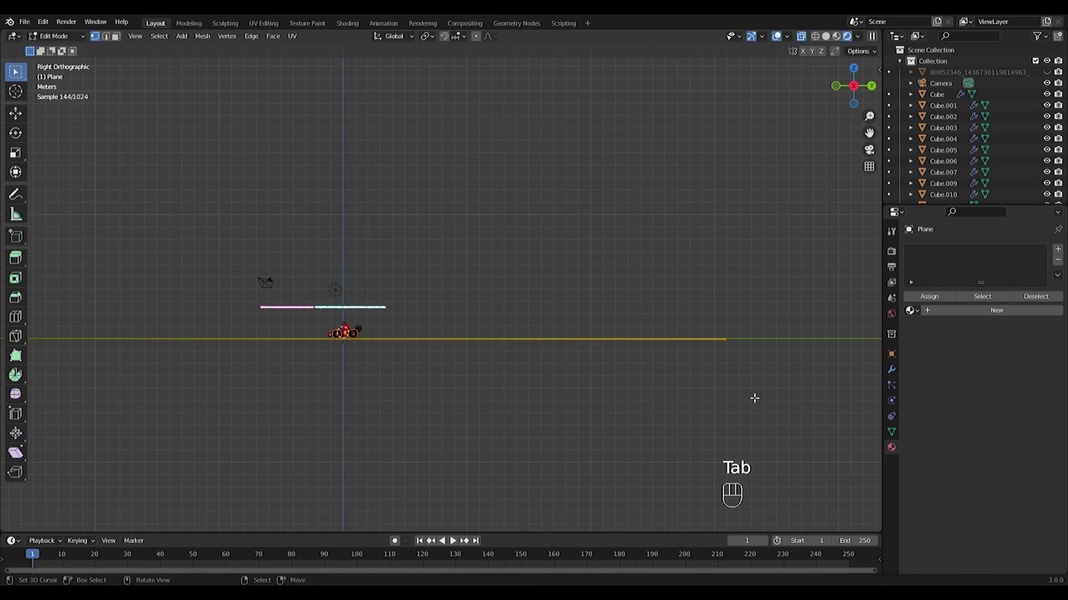
{"action": "left_click", "coordinate": [687, 365]}
{"action": "key", "text": "KP_3"}
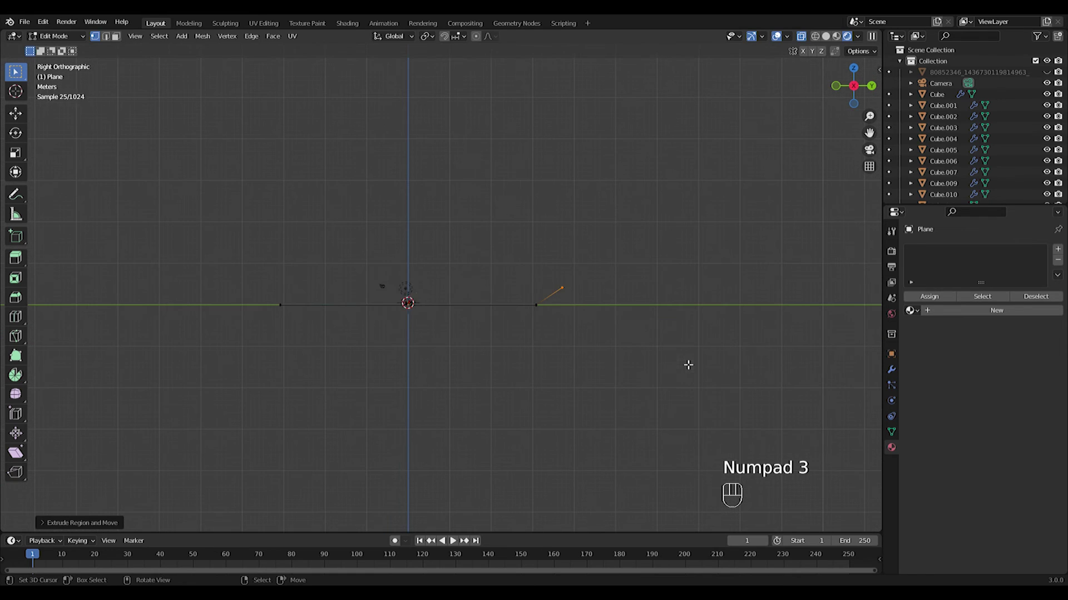
{"action": "key", "text": "Tab"}
{"action": "middle_click_drag", "start_coordinate": [556, 242], "coordinate": [576, 289]}
{"action": "scroll", "coordinate": [472, 317], "scroll_direction": "up", "scroll_amount": 4}
{"action": "scroll", "coordinate": [361, 377], "scroll_direction": "up", "scroll_amount": 4}
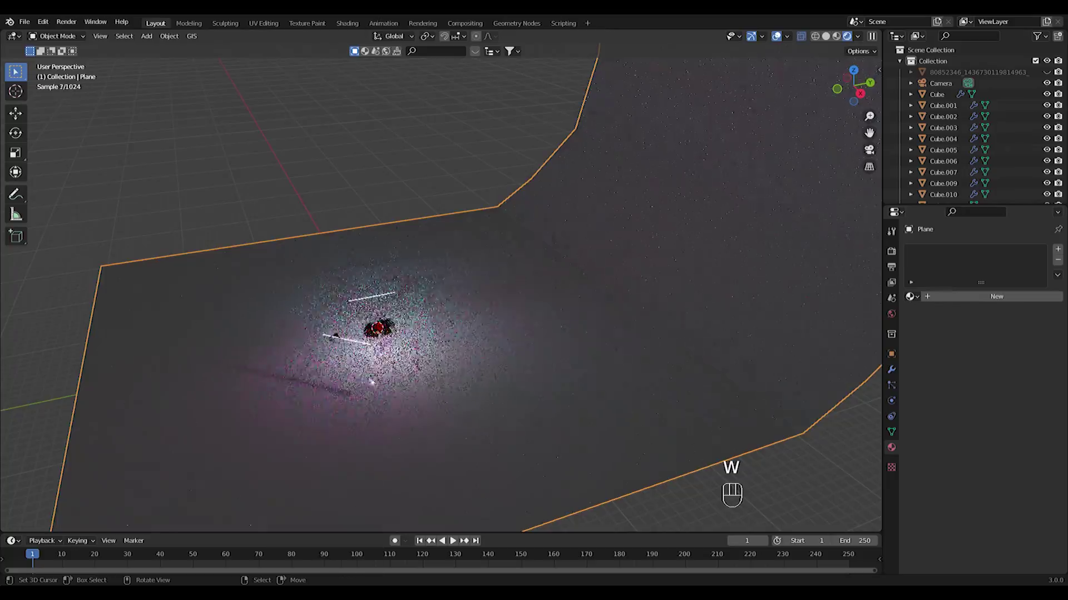
Step: Move the cyan light bar out of the close-up view of the car
{"action": "key", "text": "KP_0"}
{"action": "key", "text": "KP_0"}
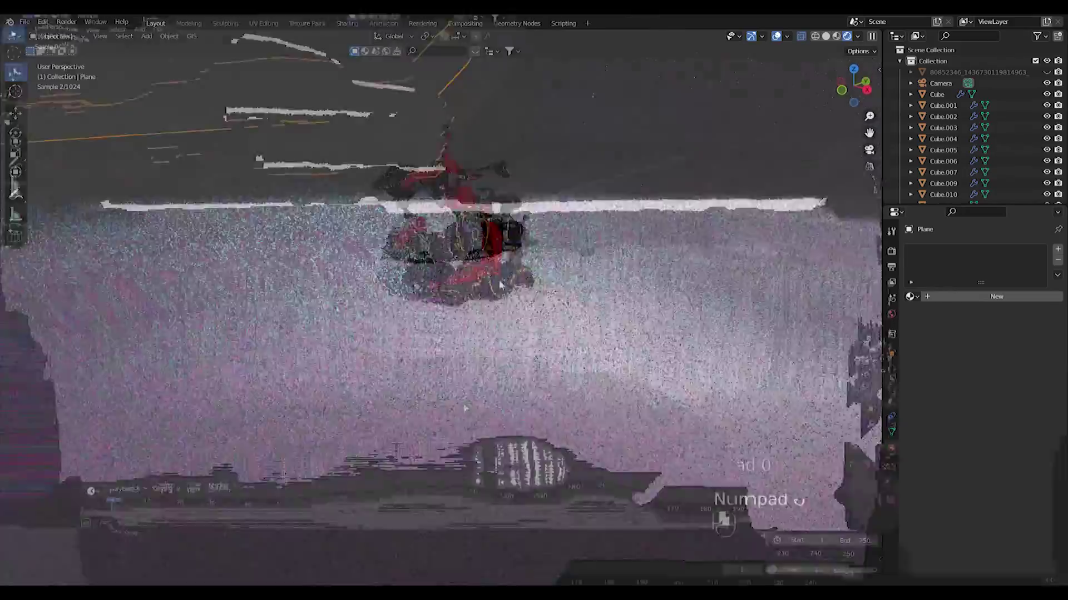
{"action": "middle_click_drag", "start_coordinate": [489, 146], "coordinate": [499, 245], "text": "shift"}
{"action": "scroll", "coordinate": [481, 230], "scroll_direction": "up", "scroll_amount": 2}
{"action": "scroll", "coordinate": [481, 230], "scroll_direction": "down", "scroll_amount": 4}
{"action": "left_click", "coordinate": [420, 92]}
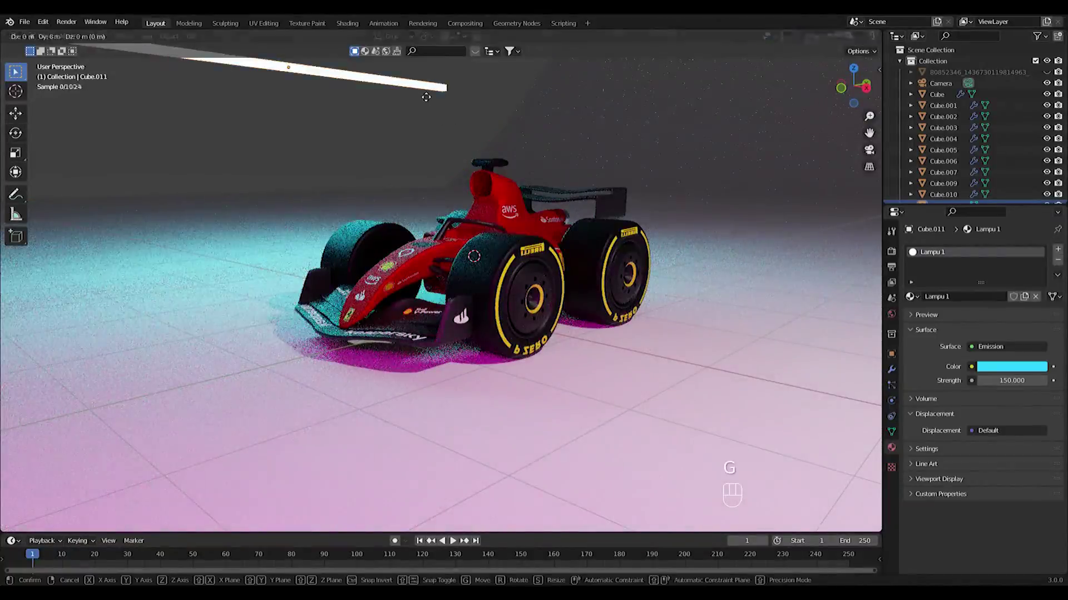
{"action": "key", "text": "g"}
{"action": "left_click", "coordinate": [692, 300]}
Step: Rotate the floor plane about Z so the curved backdrop stands behind the car
{"action": "right_click", "coordinate": [728, 333]}
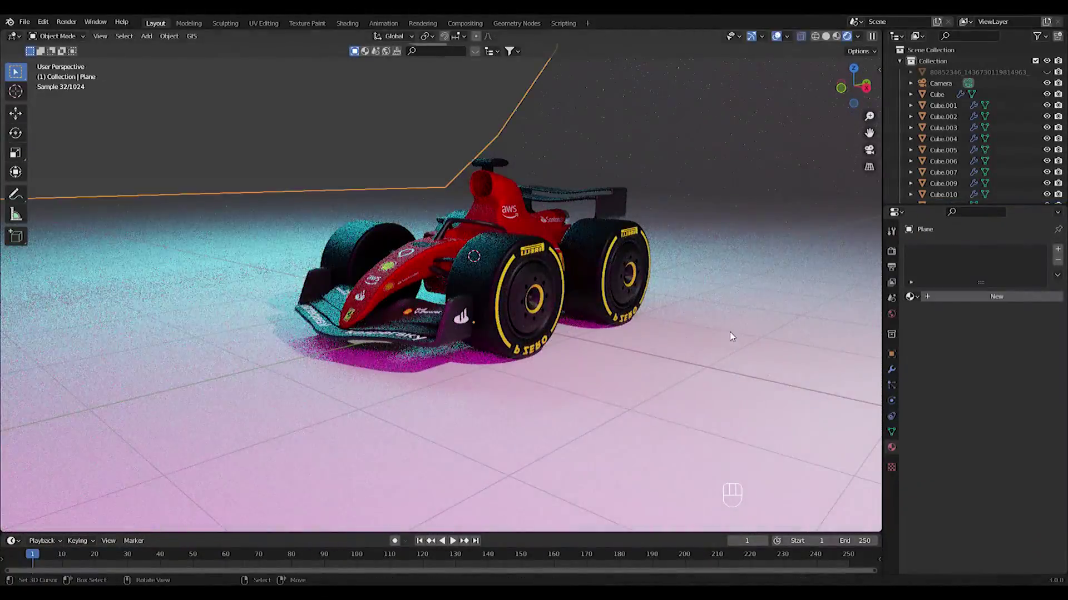
{"action": "key", "text": "r"}
{"action": "key", "text": "z"}
{"action": "left_click", "coordinate": [674, 127]}
Step: Align the camera to a slightly wider front three-quarter view of the car
{"action": "key", "text": "ctrl+alt+KP_0"}
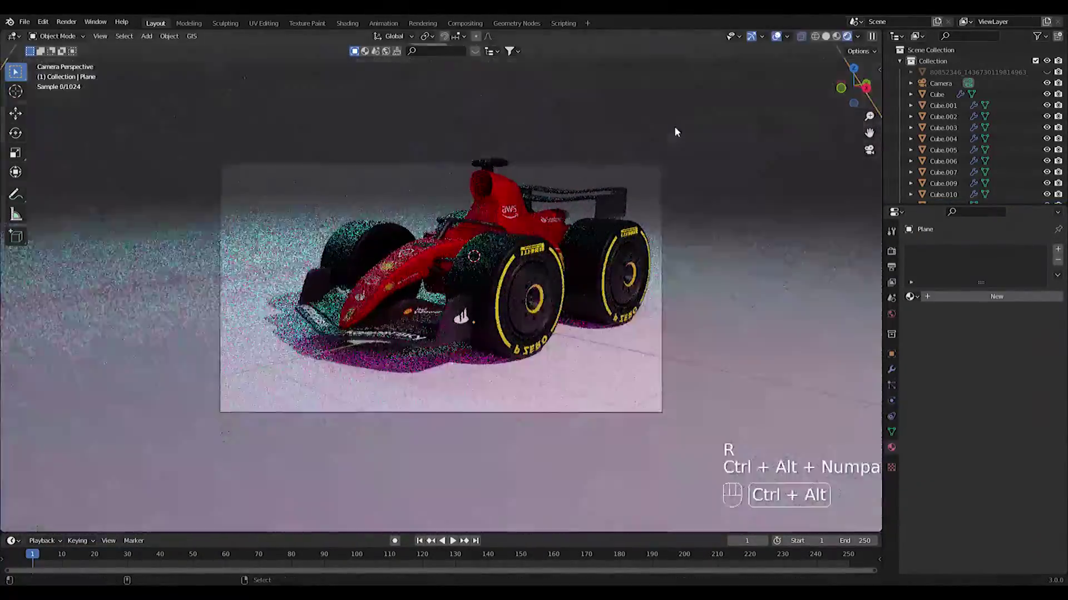
{"action": "middle_click", "coordinate": [669, 200]}
{"action": "scroll", "coordinate": [669, 201], "scroll_direction": "down", "scroll_amount": 2}
{"action": "key", "text": "ctrl+alt+KP_0"}
{"action": "scroll", "coordinate": [669, 200], "scroll_direction": "down", "scroll_amount": 1}
Step: Tilt the camera about 7° around its local X axis and lower it about 0.5 m along Z
{"action": "key", "text": "r"}
{"action": "key", "text": "z"}
{"action": "right_click", "coordinate": [647, 183]}
{"action": "right_click", "coordinate": [620, 184]}
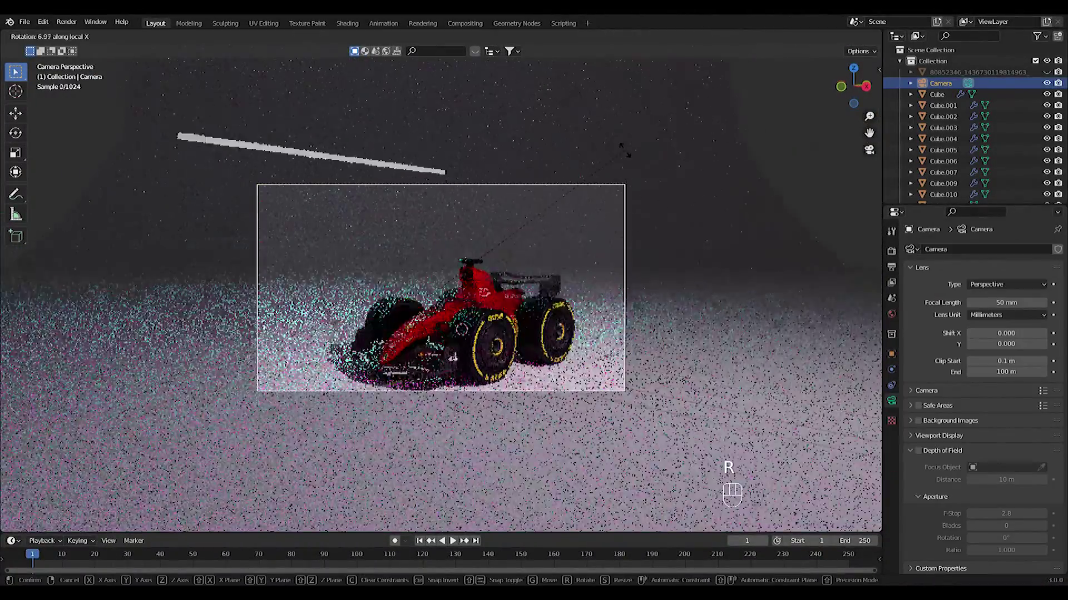
{"action": "left_click", "coordinate": [624, 157]}
{"action": "key", "text": "g"}
{"action": "key", "text": "z"}
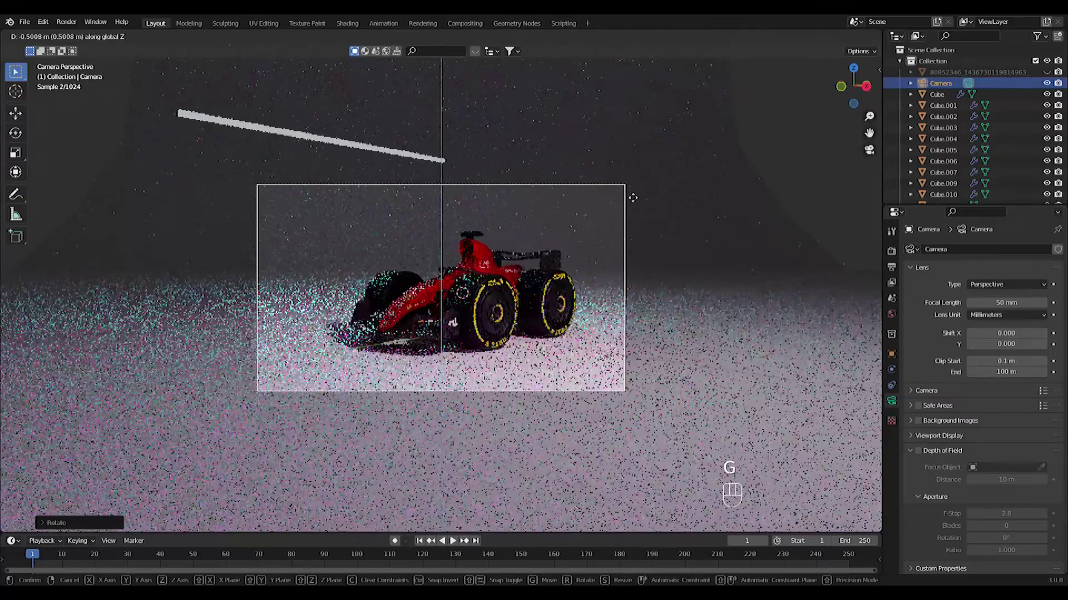
{"action": "left_click", "coordinate": [632, 198]}
Step: Assign the existing floor material to the backdrop plane and darken its base color to near black
{"action": "left_click", "coordinate": [790, 299]}
{"action": "left_click", "coordinate": [891, 448]}
{"action": "left_click", "coordinate": [910, 297]}
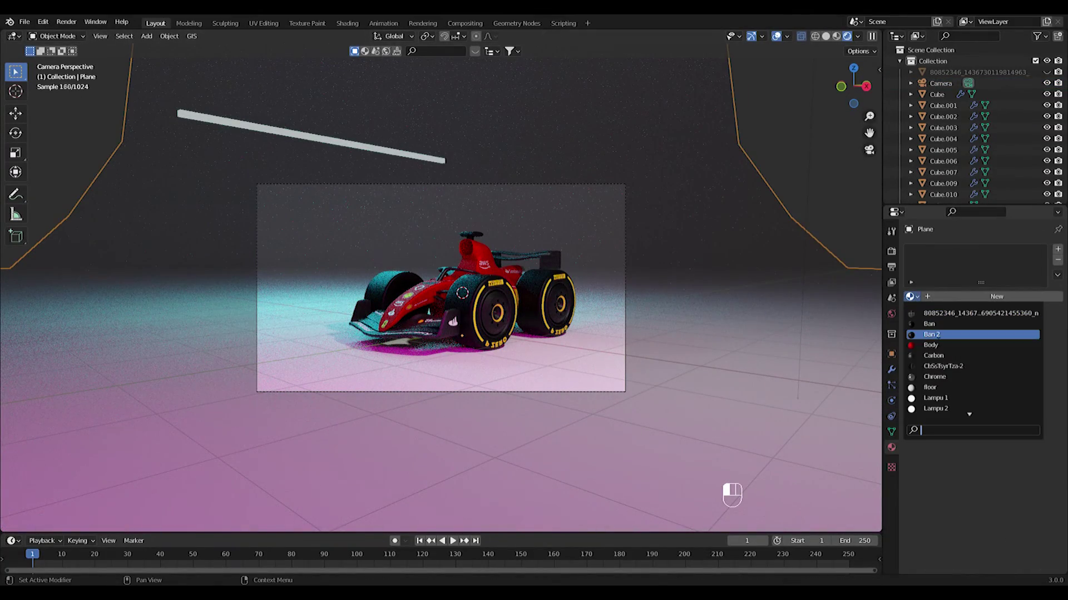
{"action": "left_click", "coordinate": [978, 387]}
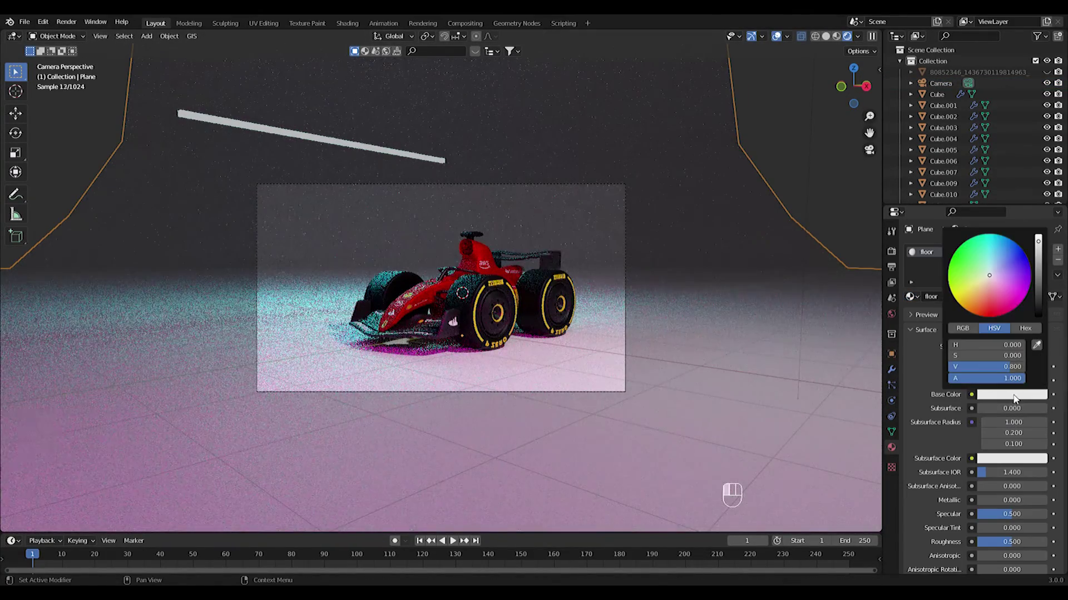
{"action": "left_click_drag", "start_coordinate": [1037, 263], "coordinate": [1037, 314]}
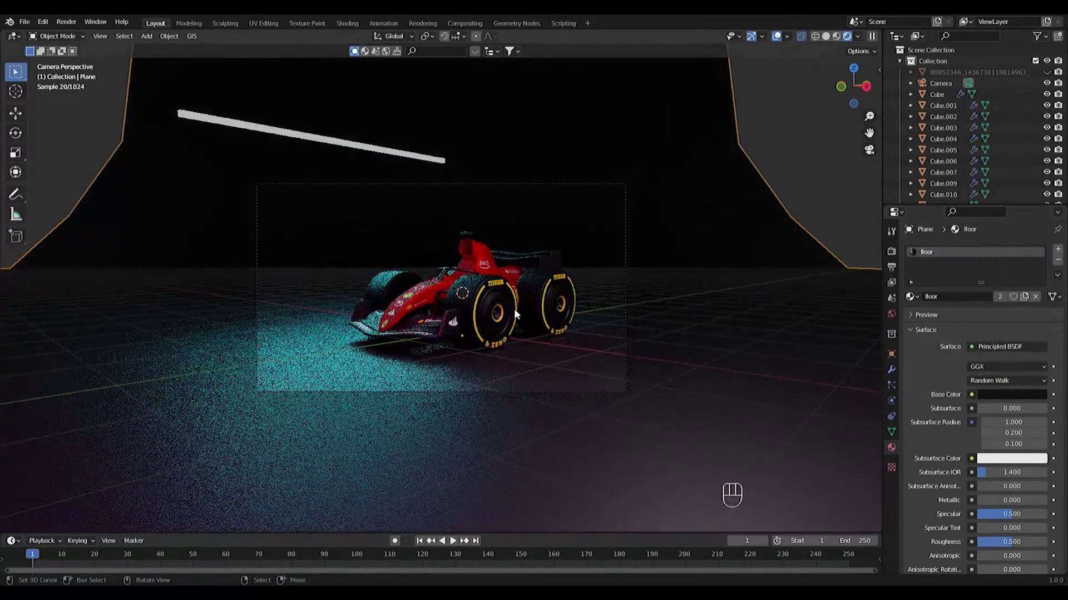
Step: Move the point light toward the rear of the car in the top view
{"action": "scroll", "coordinate": [513, 308], "scroll_direction": "up", "scroll_amount": 2}
{"action": "middle_click_drag", "start_coordinate": [691, 238], "coordinate": [624, 381]}
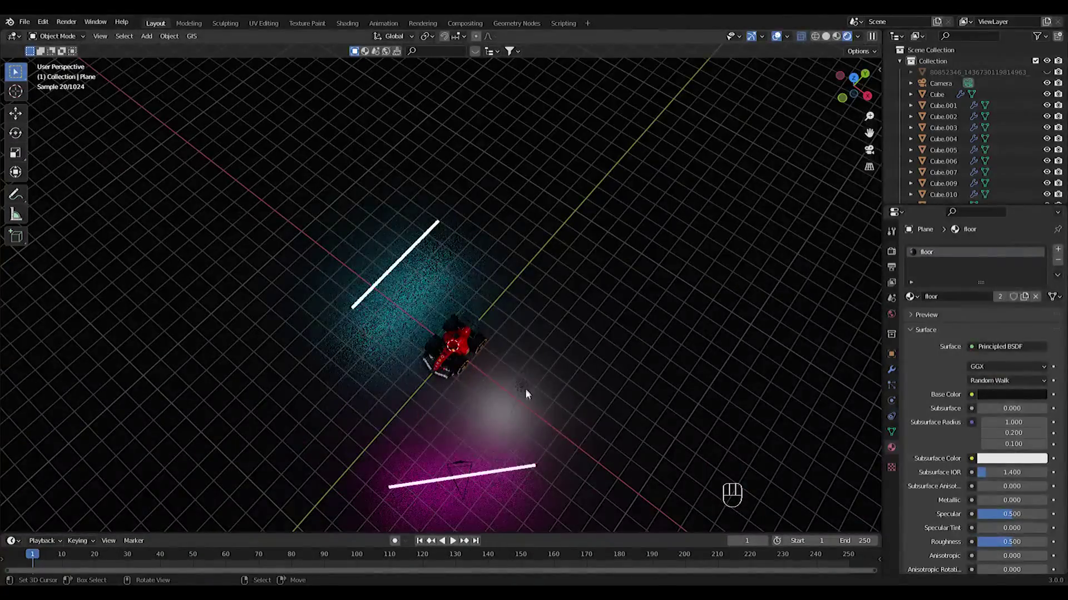
{"action": "left_click", "coordinate": [523, 383]}
{"action": "key", "text": "KP_7"}
{"action": "key", "text": "g"}
{"action": "left_click", "coordinate": [446, 239]}
{"action": "key", "text": "KP_0"}
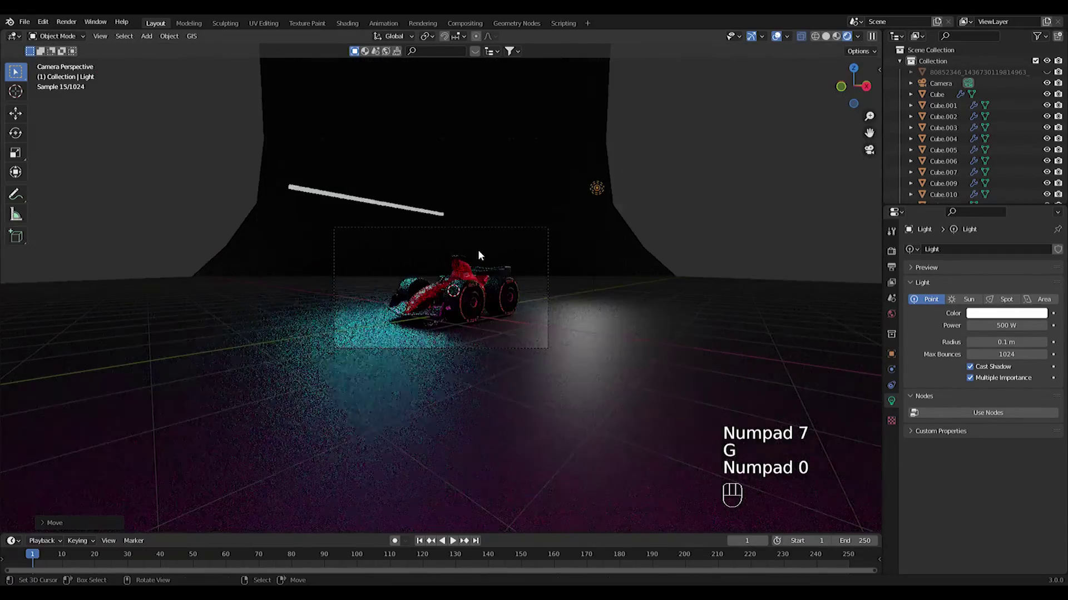
Step: Duplicate the point light and position the copy to one side of the car
{"action": "key", "text": "KP_7"}
{"action": "key", "text": "shift+d"}
{"action": "left_click", "coordinate": [628, 440]}
{"action": "key", "text": "KP_0"}
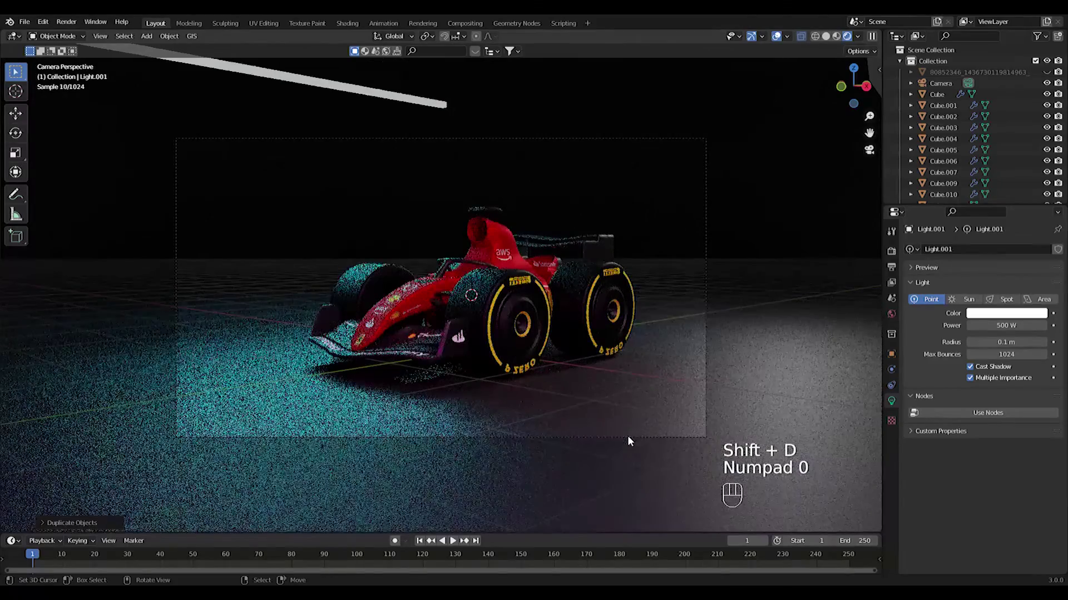
{"action": "key", "text": "g"}
{"action": "left_click", "coordinate": [799, 384]}
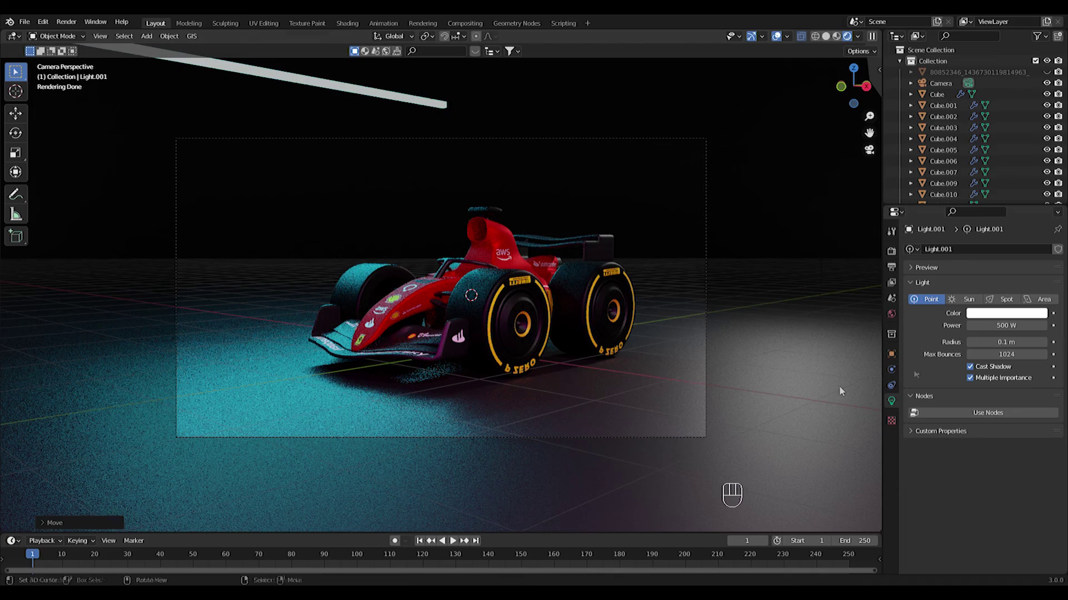
Step: Add a Plain Axes empty at the 3D cursor, keeping its default size
{"action": "key", "text": "shift+a"}
{"action": "mouse_move", "coordinate": [528, 350]}
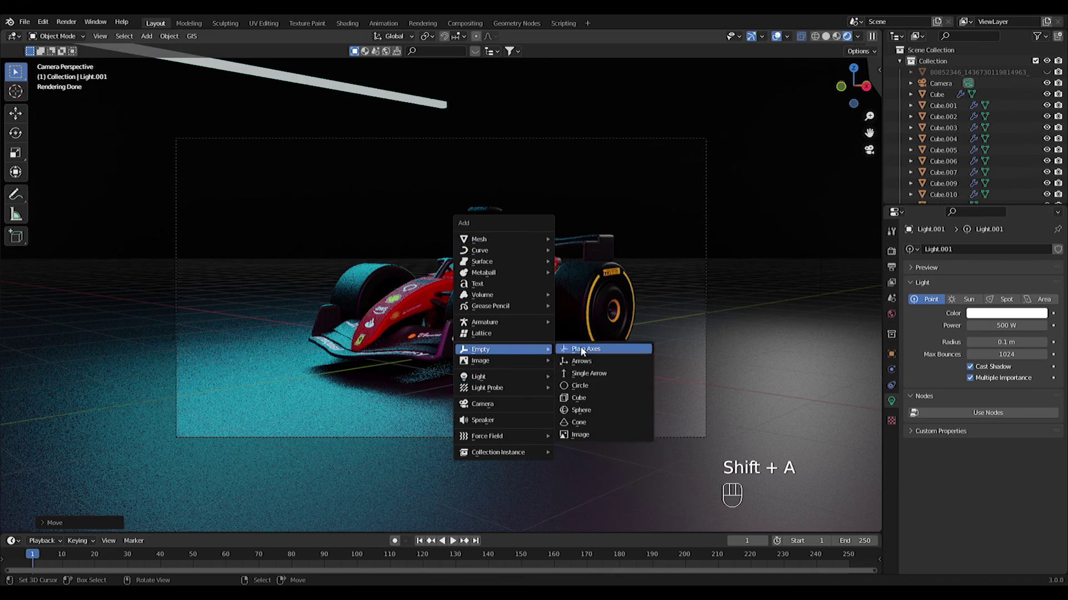
{"action": "left_click", "coordinate": [580, 350]}
{"action": "key", "text": "s"}
{"action": "right_click", "coordinate": [579, 337]}
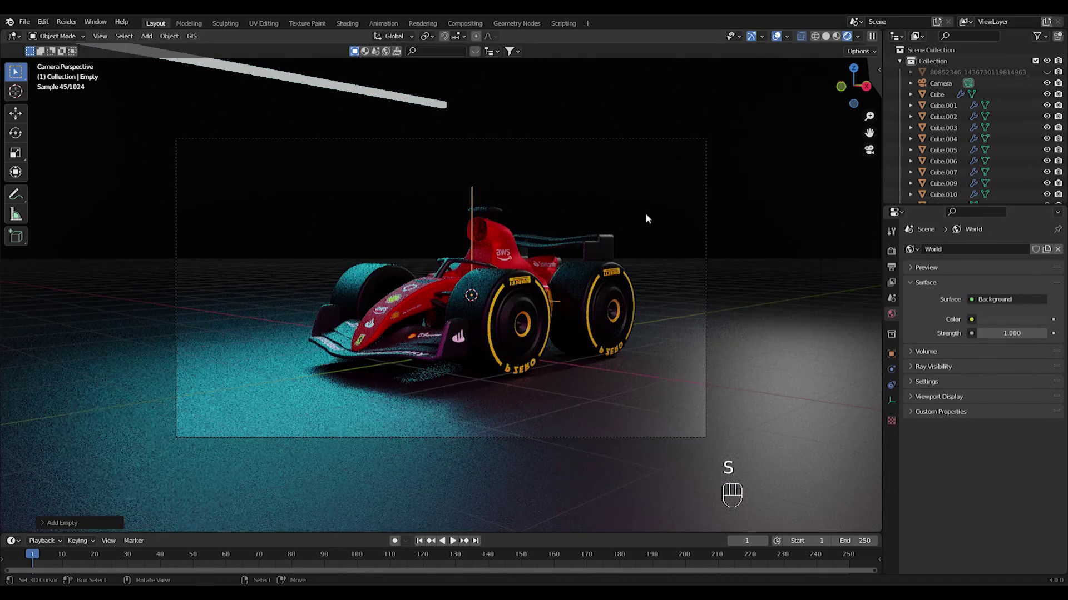
Step: Enable the camera's Depth of Field with the empty as focus object and an F-Stop of 0.5
{"action": "right_click", "coordinate": [640, 137]}
{"action": "left_click", "coordinate": [892, 401]}
{"action": "left_click", "coordinate": [918, 451]}
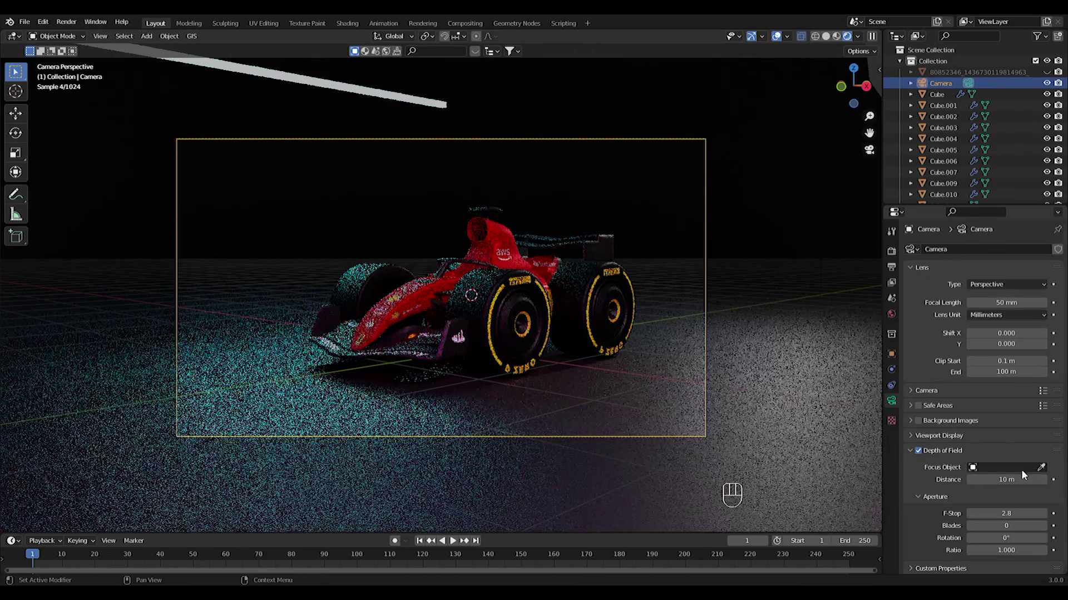
{"action": "left_click", "coordinate": [1021, 468]}
{"action": "left_click", "coordinate": [925, 486]}
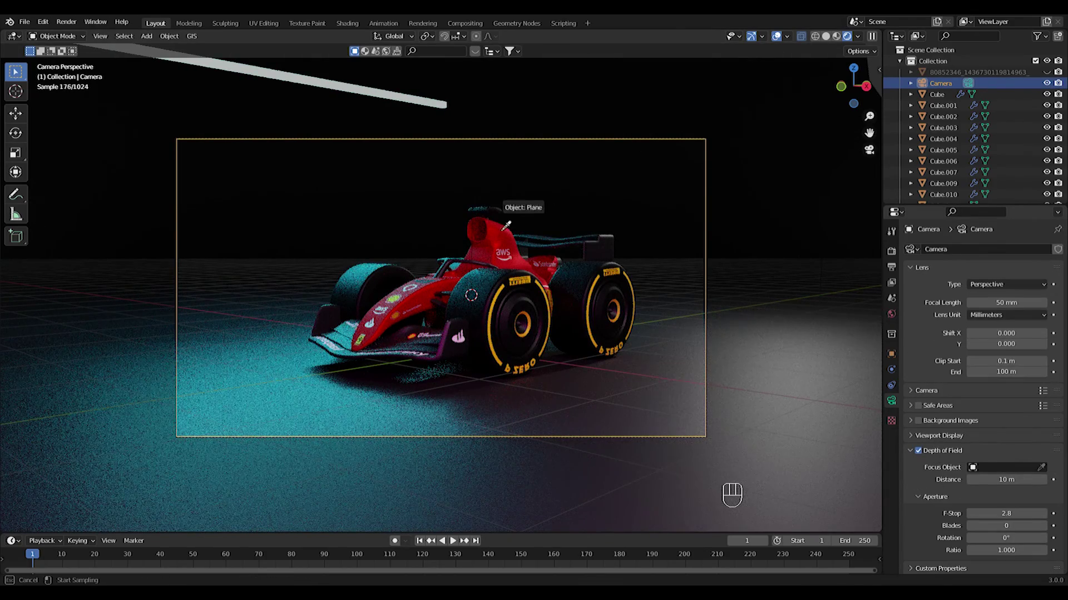
{"action": "left_click", "coordinate": [479, 201]}
{"action": "left_click_drag", "start_coordinate": [1019, 509], "coordinate": [990, 510], "text": "shift"}
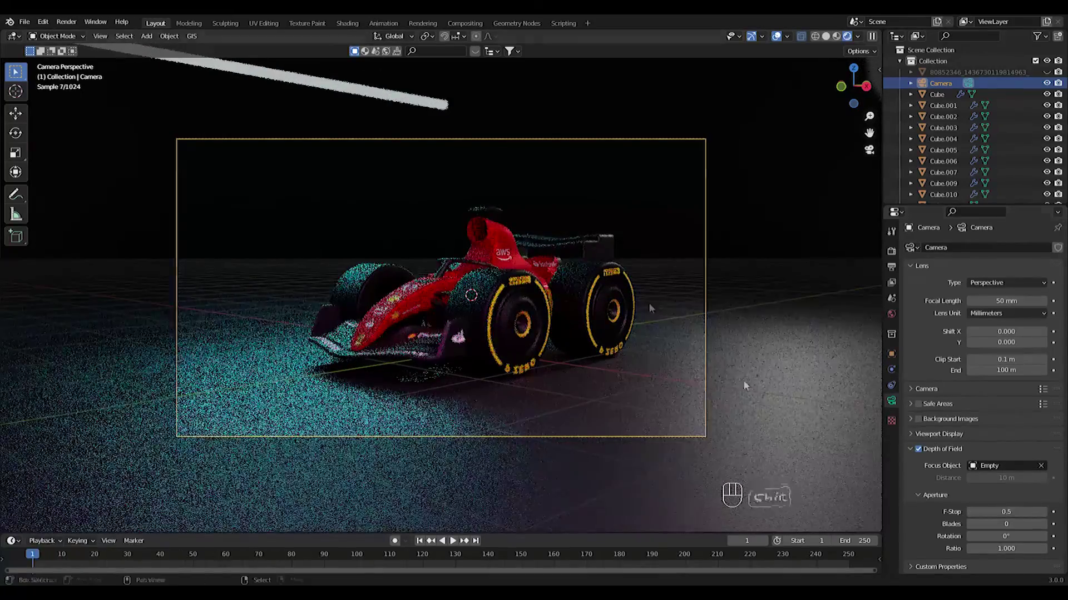
Step: Reposition the focus empty, trying it over the car's nose and then placing it near the cockpit
{"action": "scroll", "coordinate": [531, 274], "scroll_direction": "up", "scroll_amount": 2}
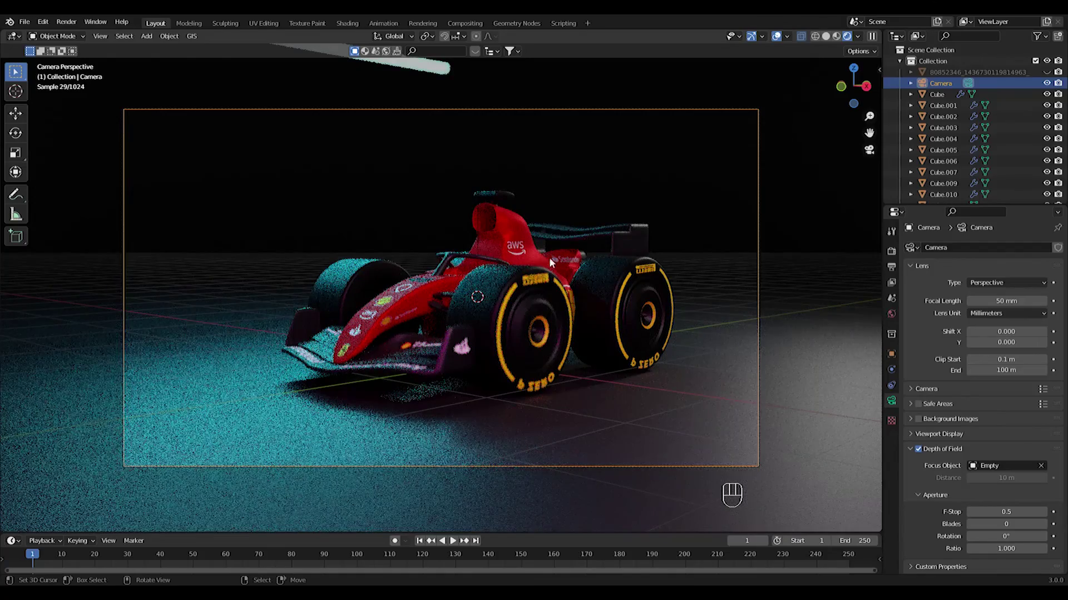
{"action": "left_click", "coordinate": [479, 211]}
{"action": "left_click", "coordinate": [416, 231]}
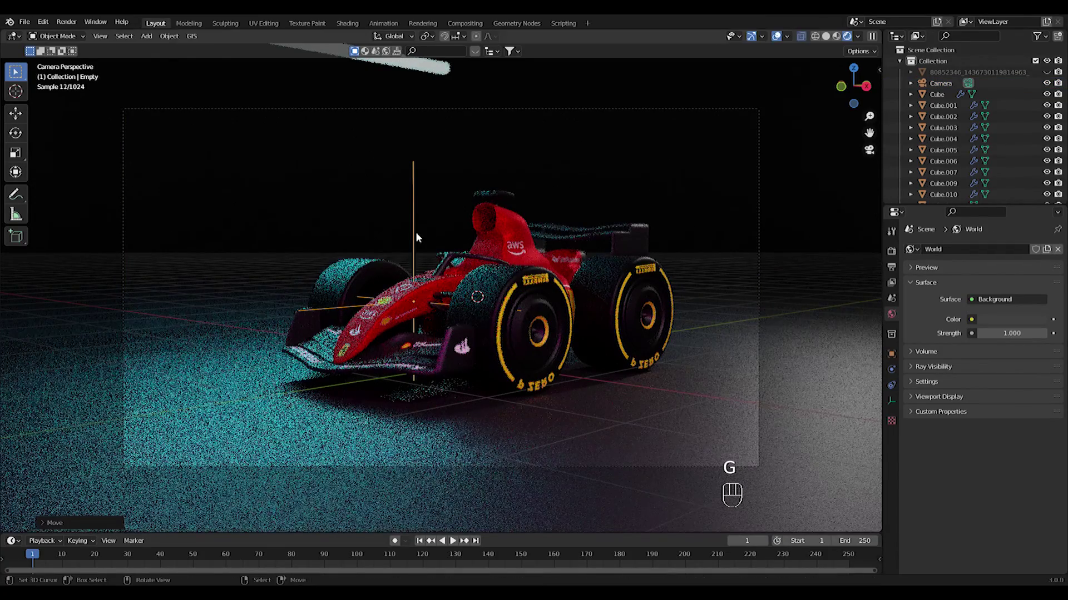
{"action": "key", "text": "g"}
{"action": "left_click", "coordinate": [595, 238]}
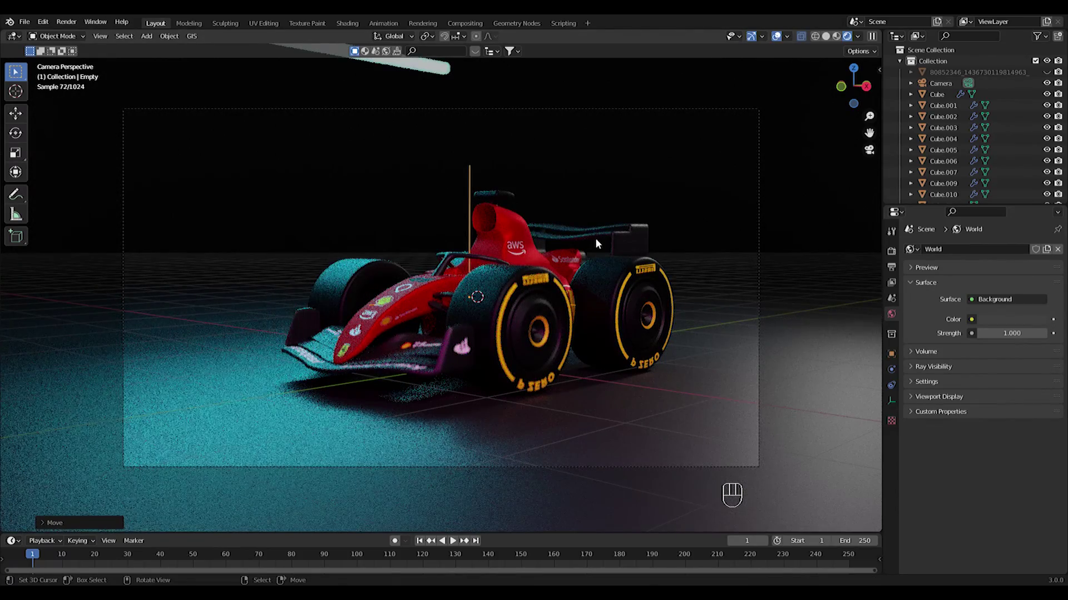